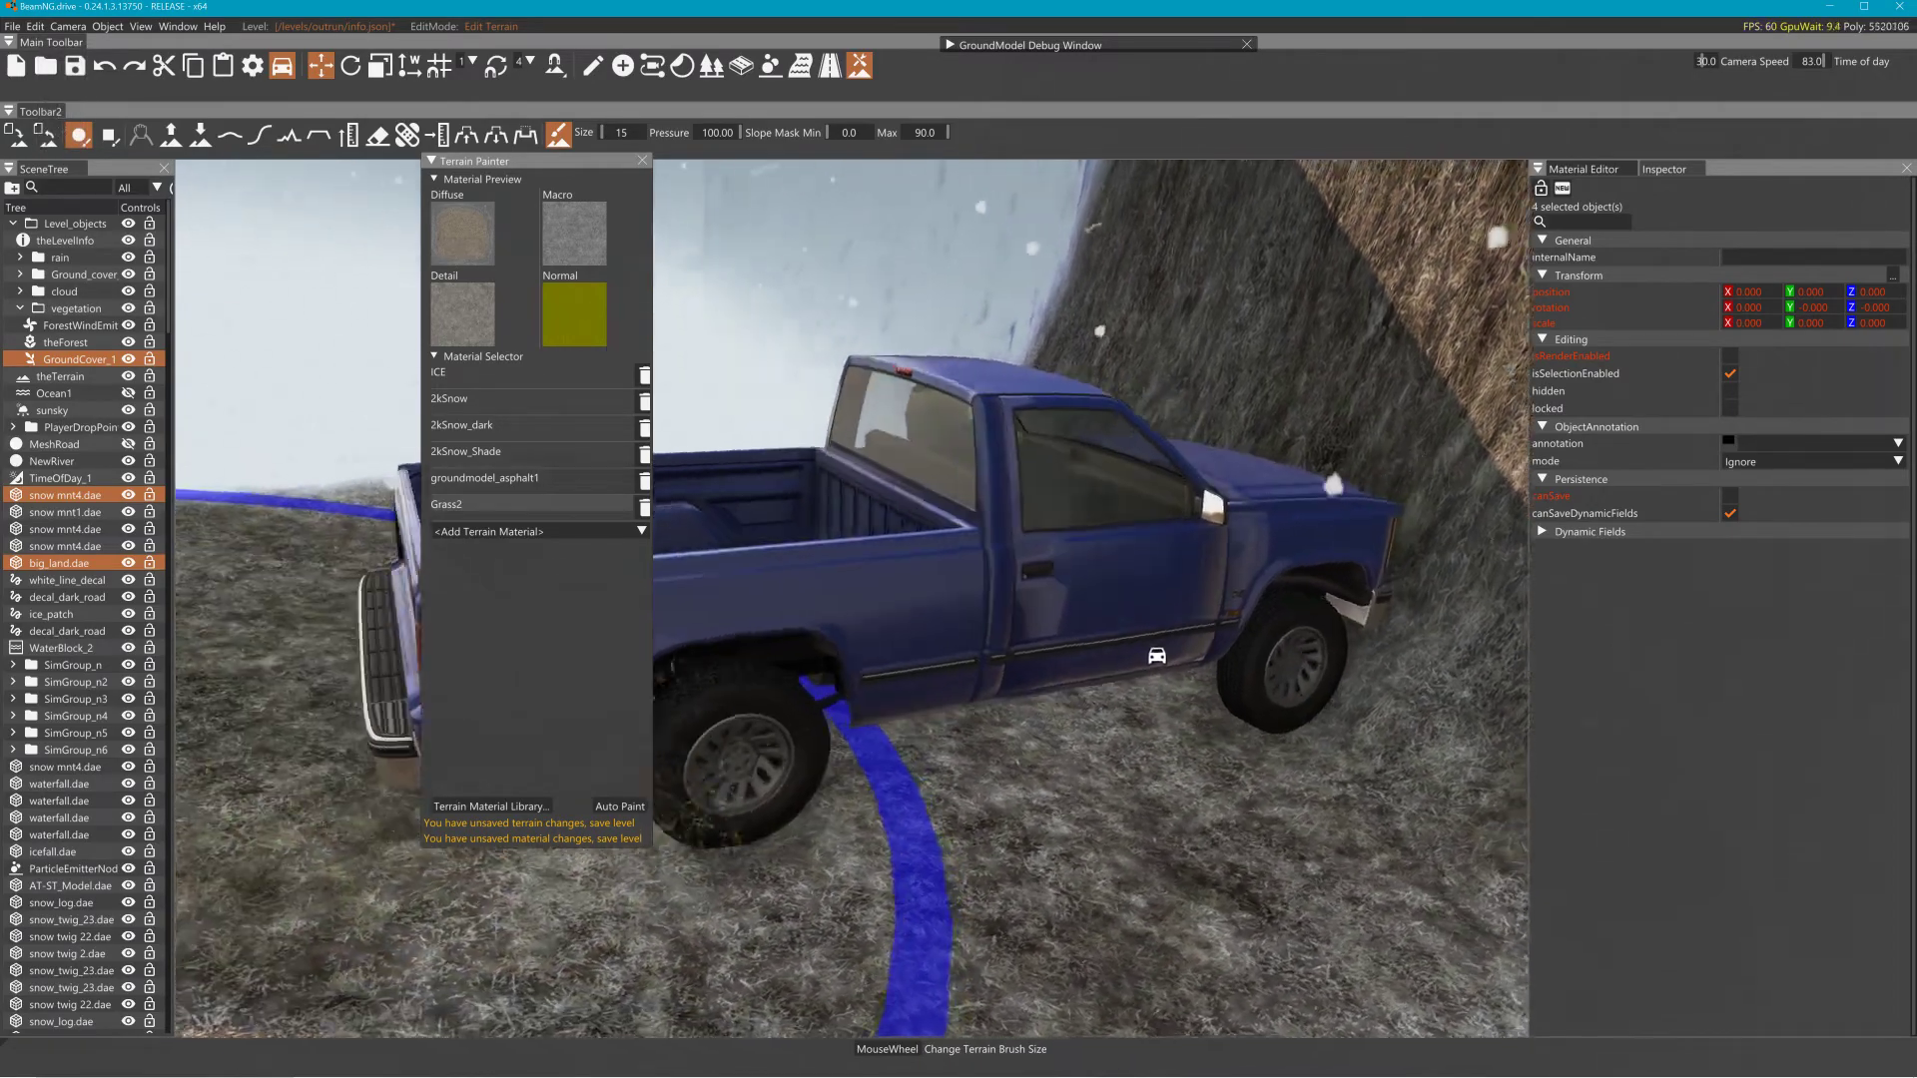
# Switch the world editor to the Particle Editor with the preview emitter in view beside the truck
pyautogui.press('w')
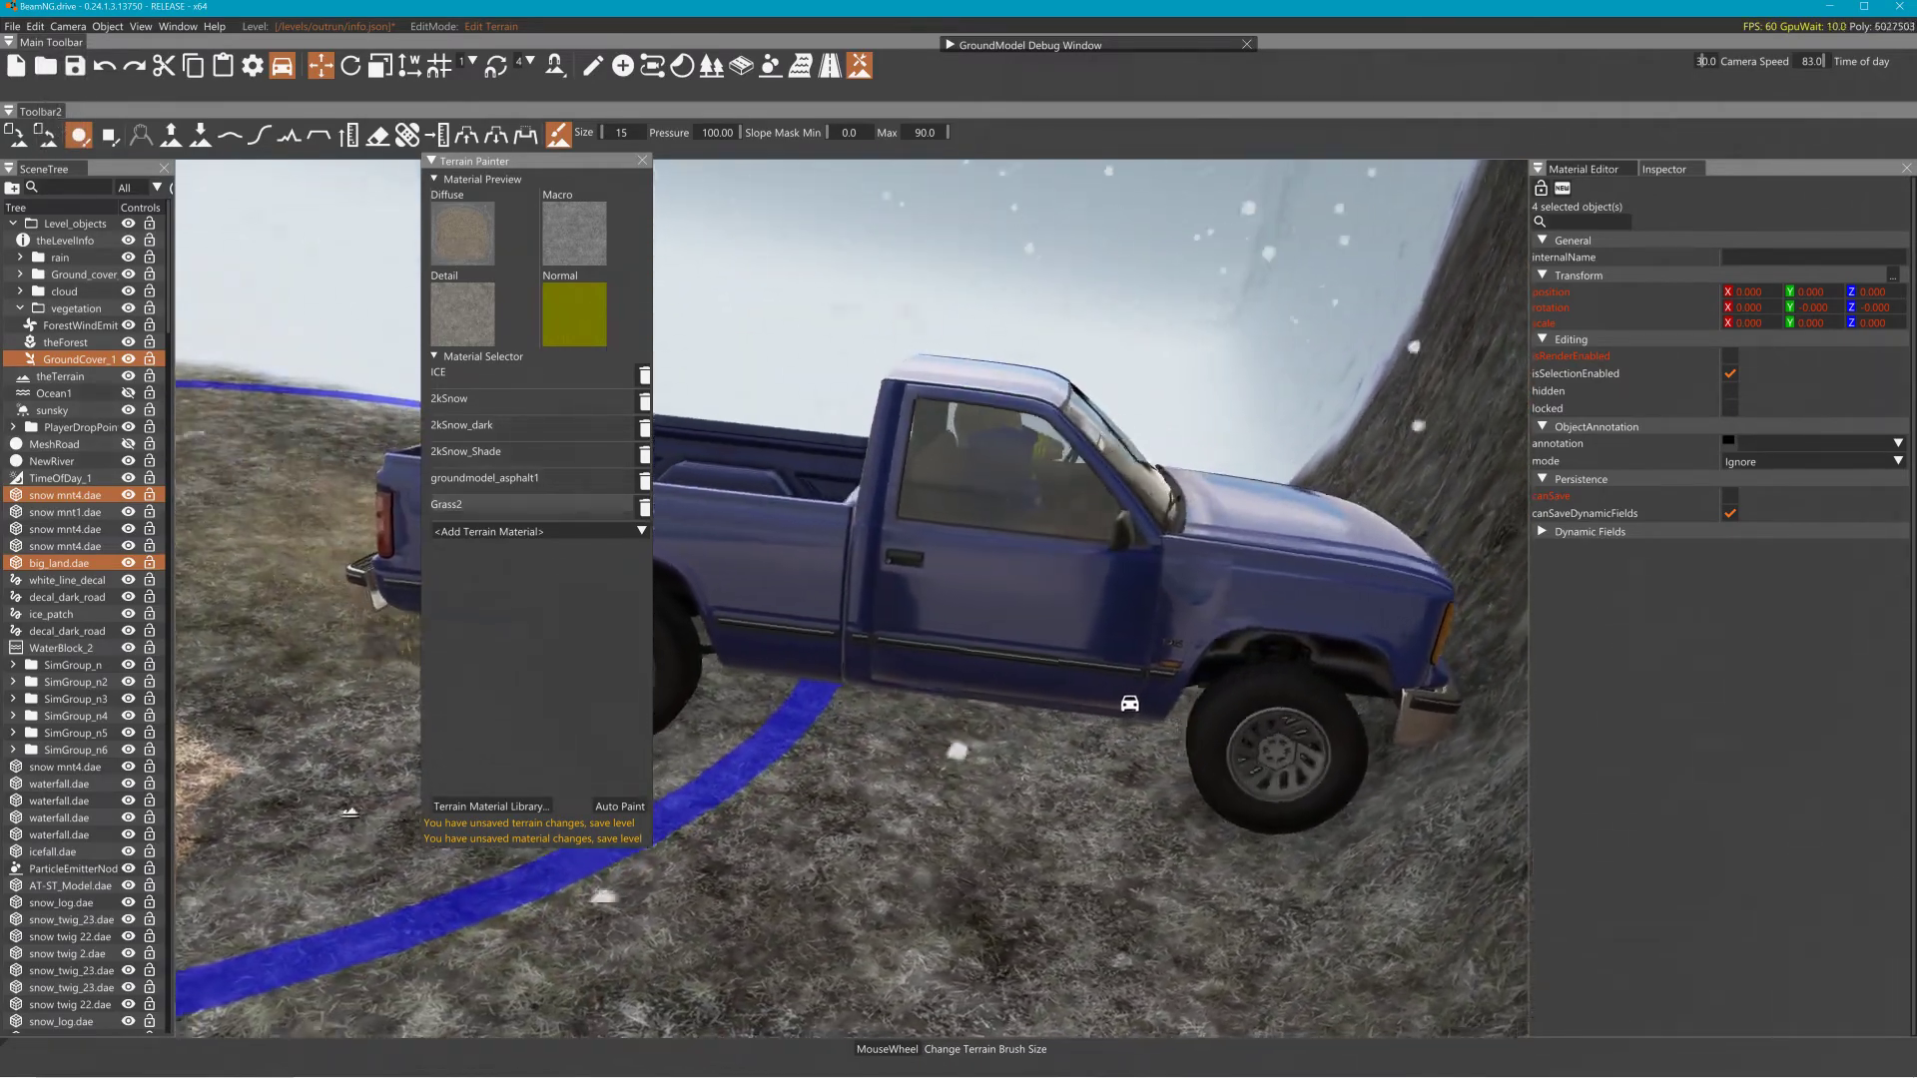
pyautogui.press('a')
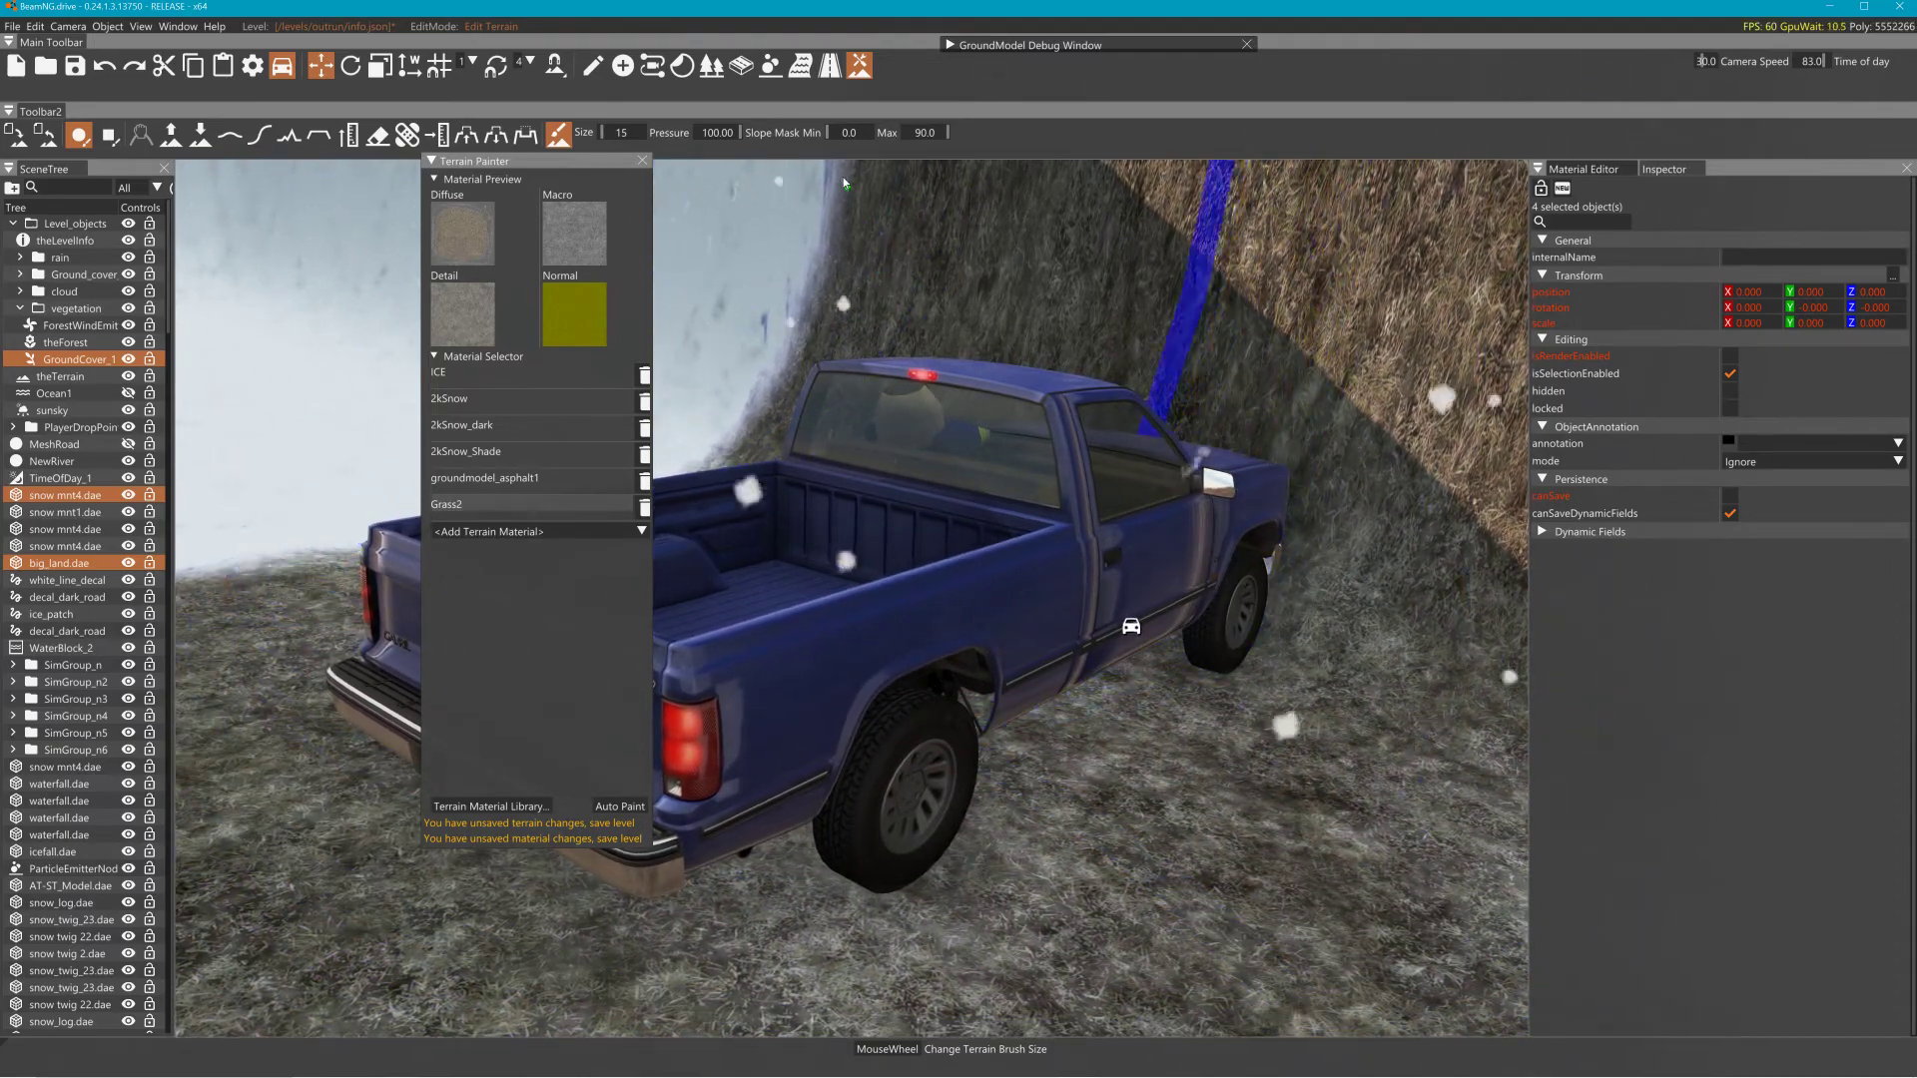
pyautogui.click(770, 65)
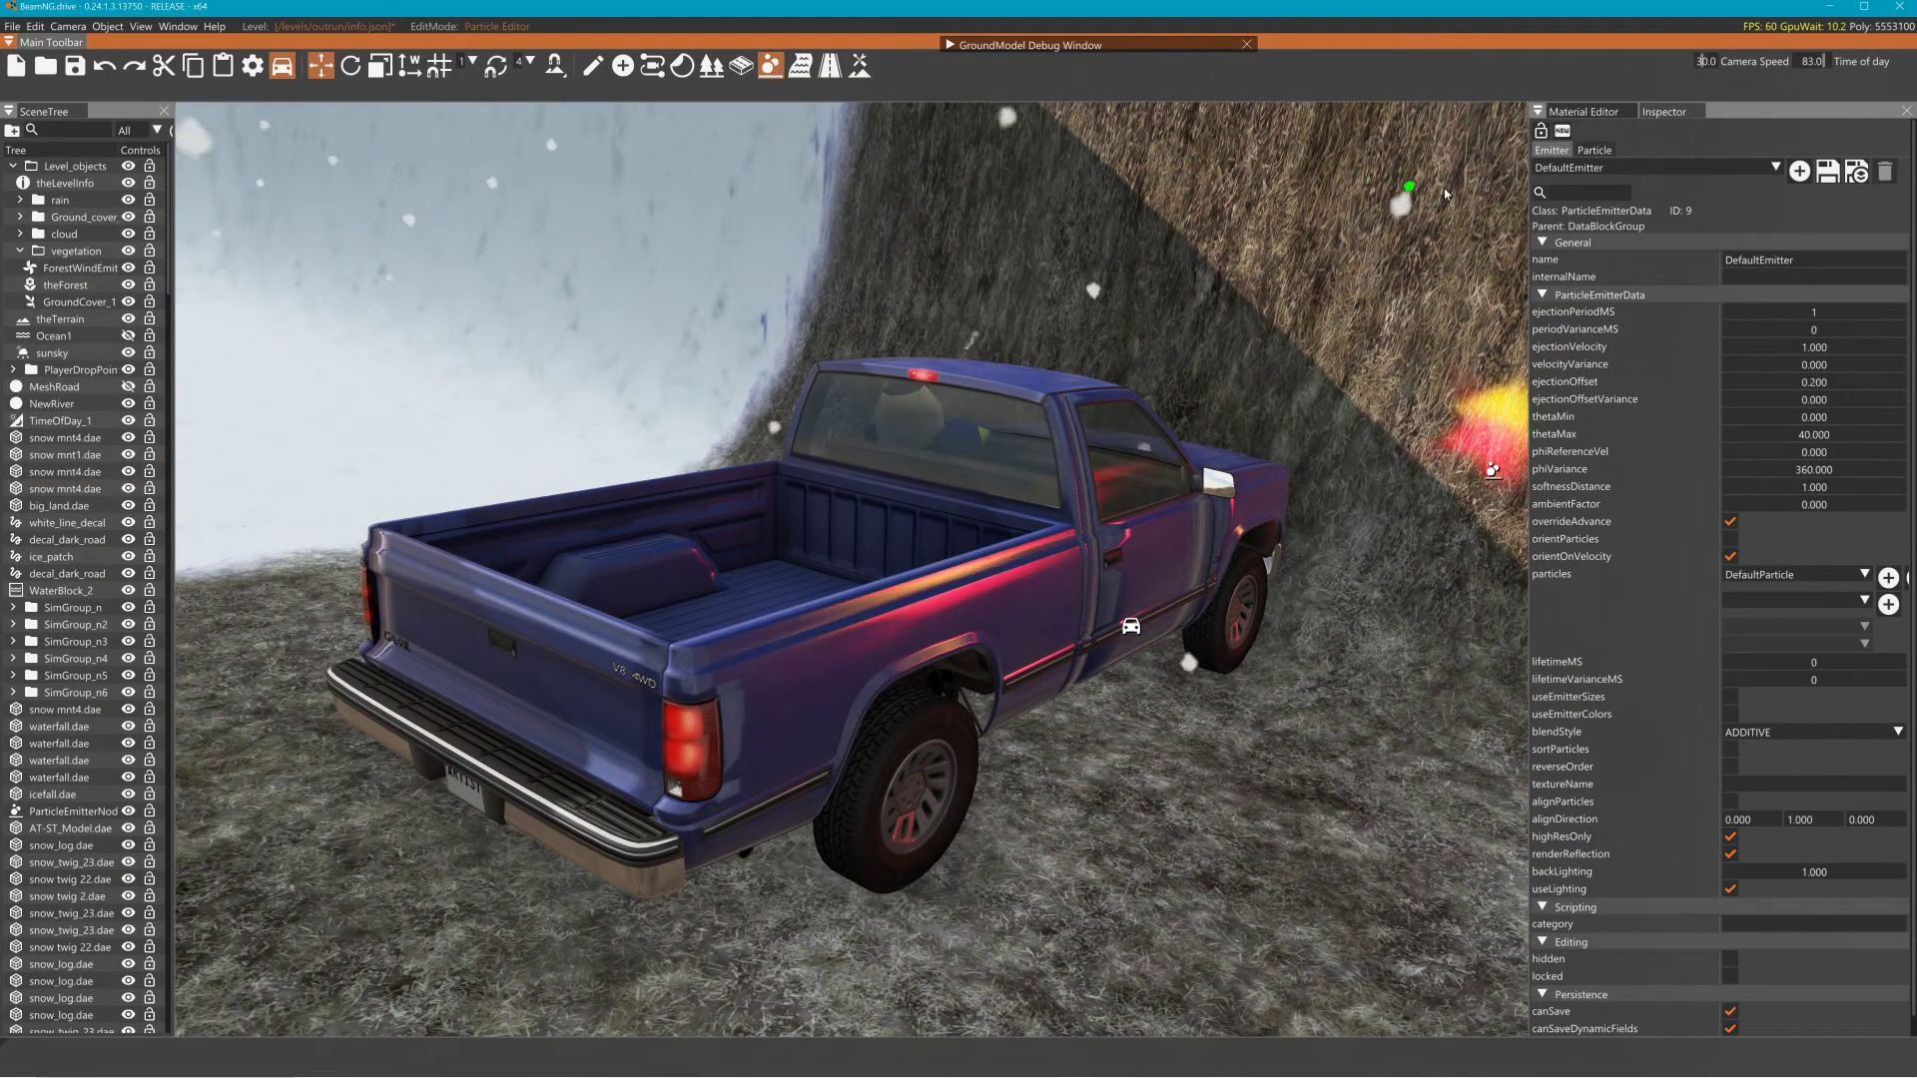
pyautogui.moveTo(1211, 441); pyautogui.dragTo(1399, 459)
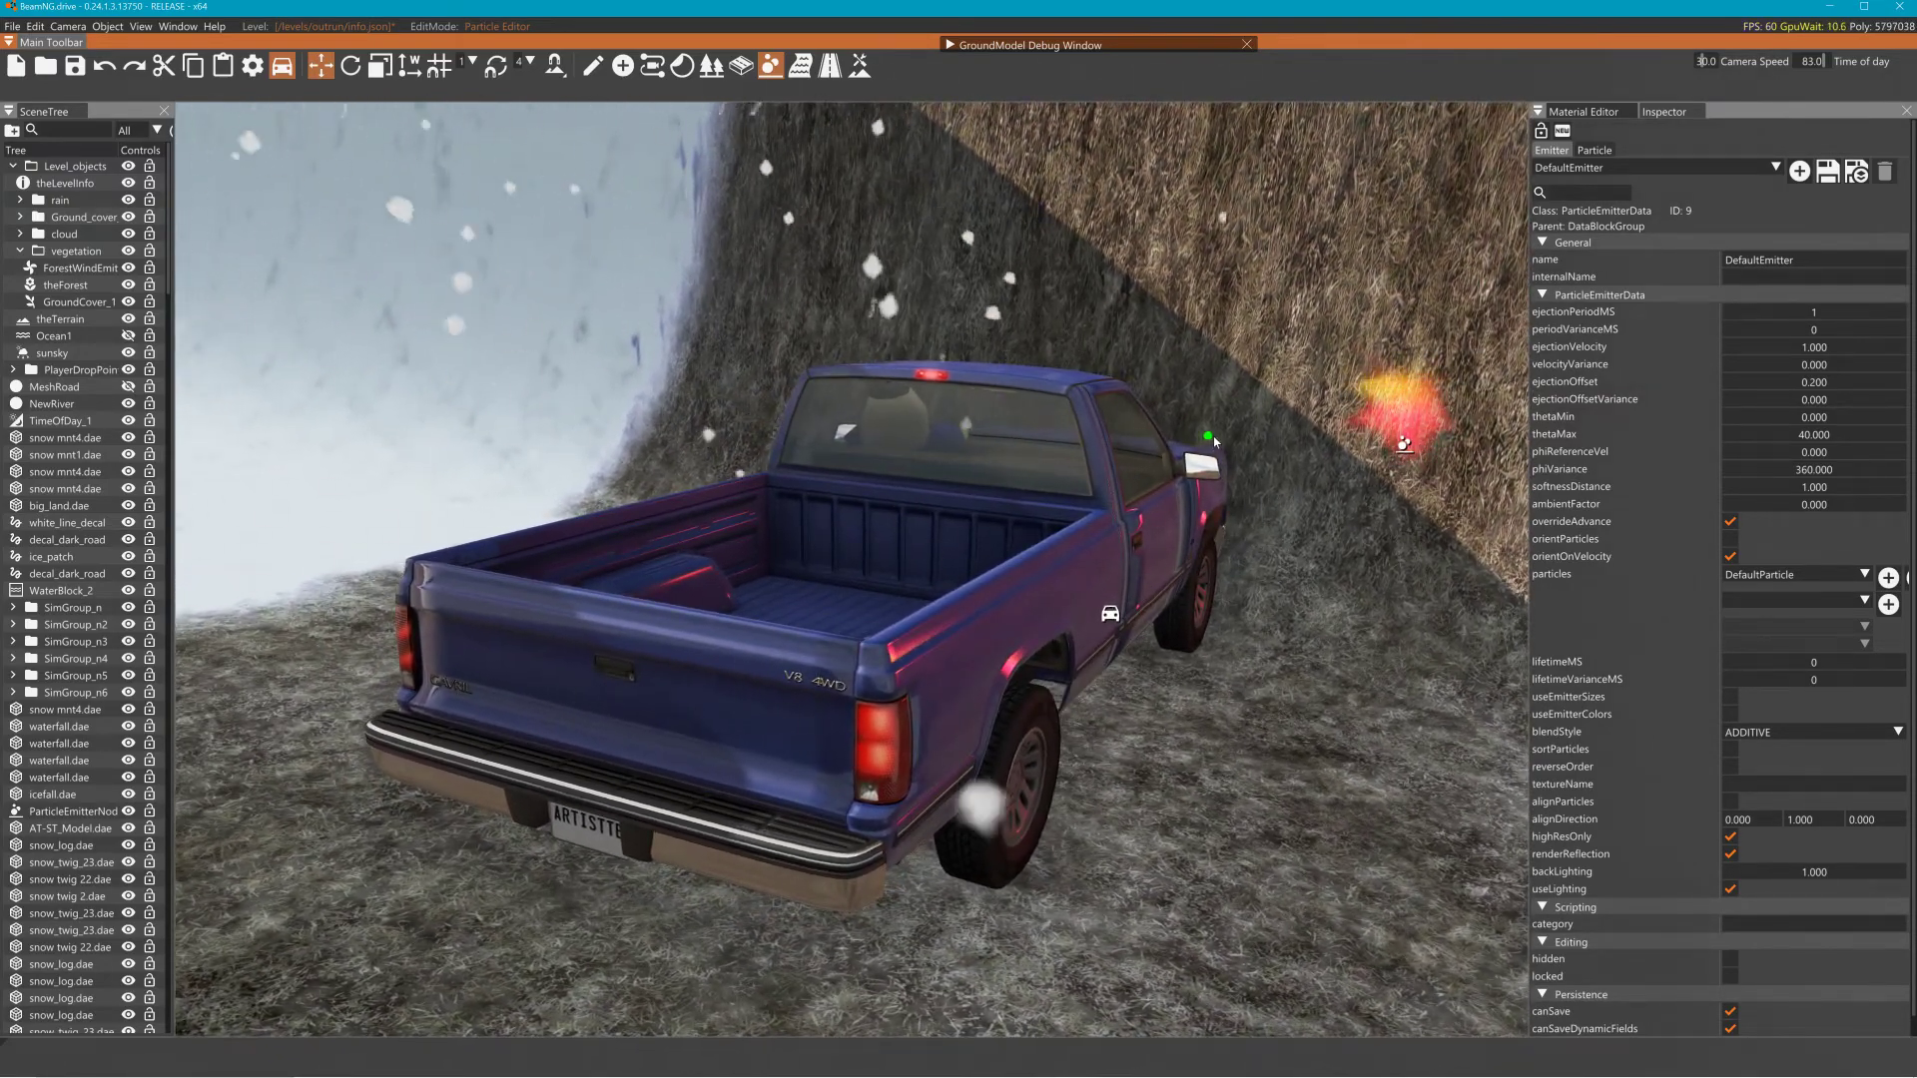
# Examine the list of available particle emitters, from DefaultEmitter through the BNGP presets
pyautogui.click(1751, 165)
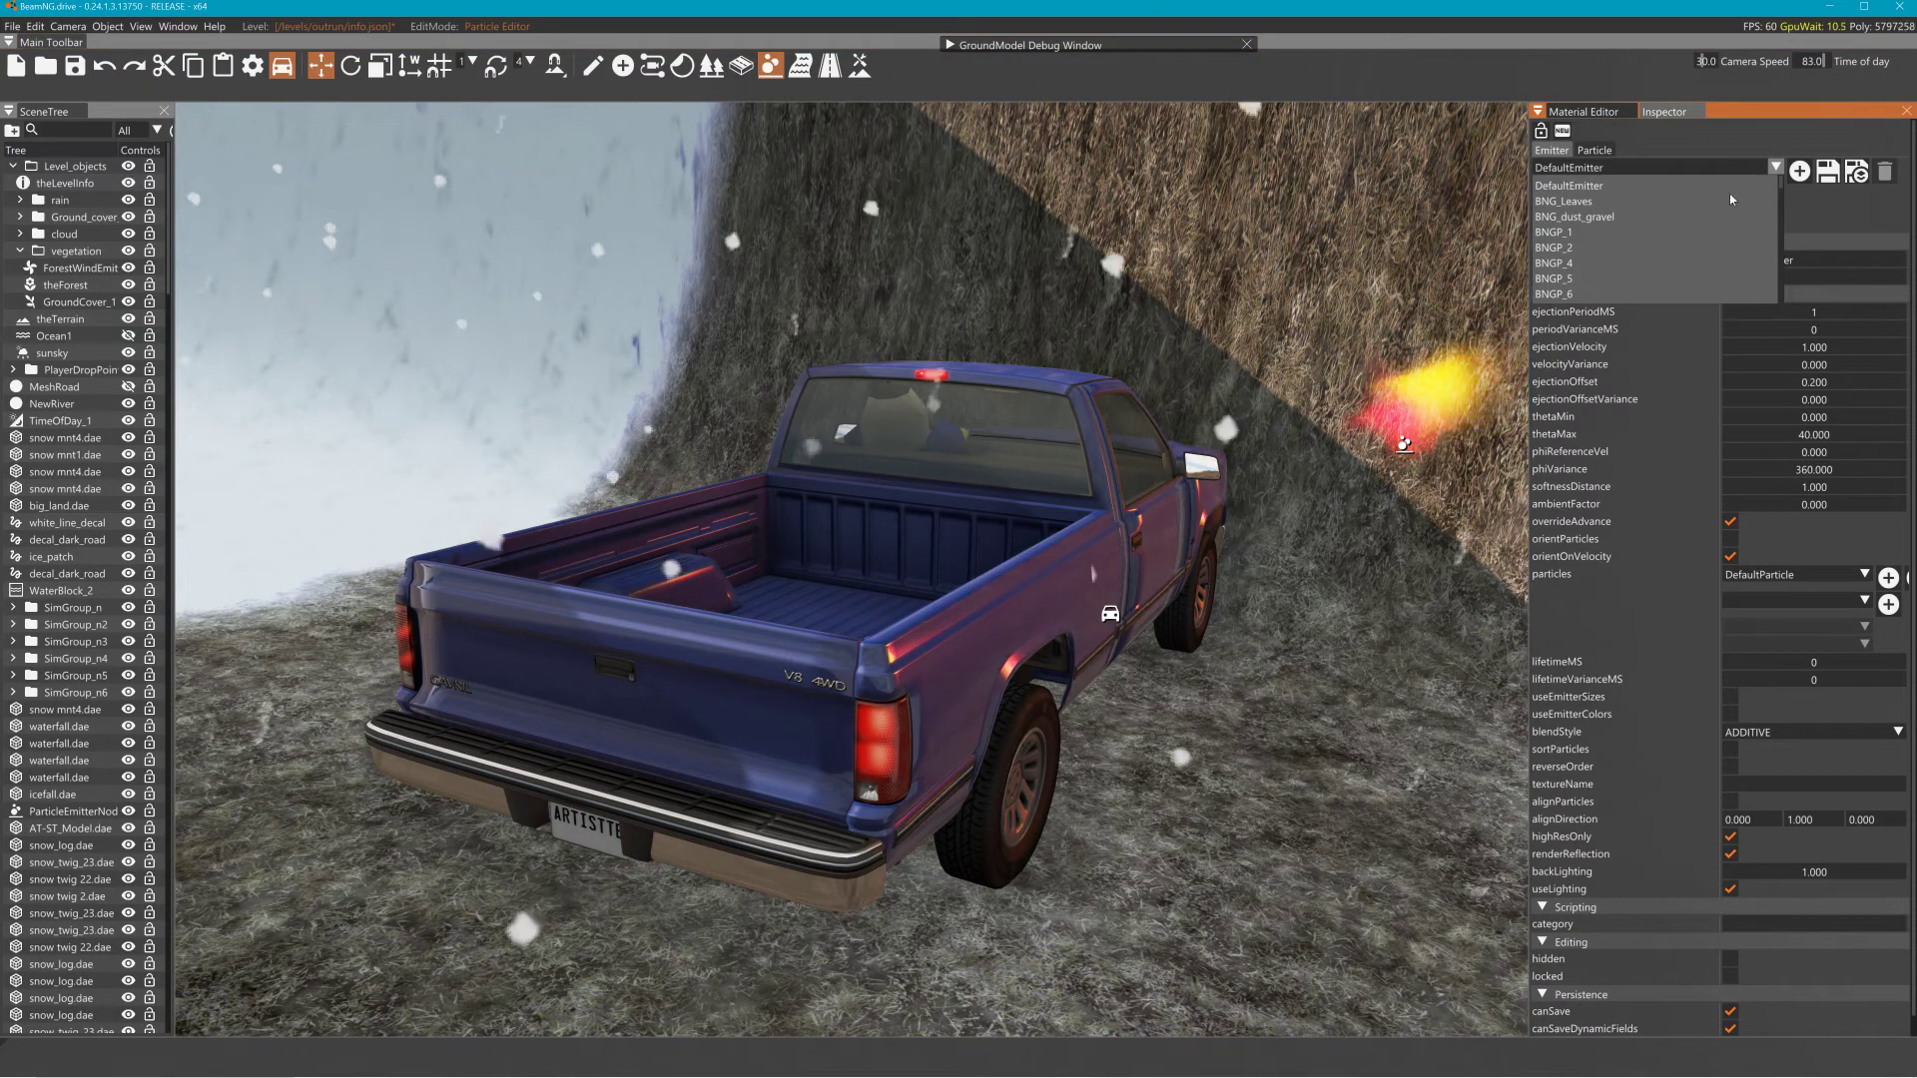
pyautogui.scroll(-10, 1688, 242)
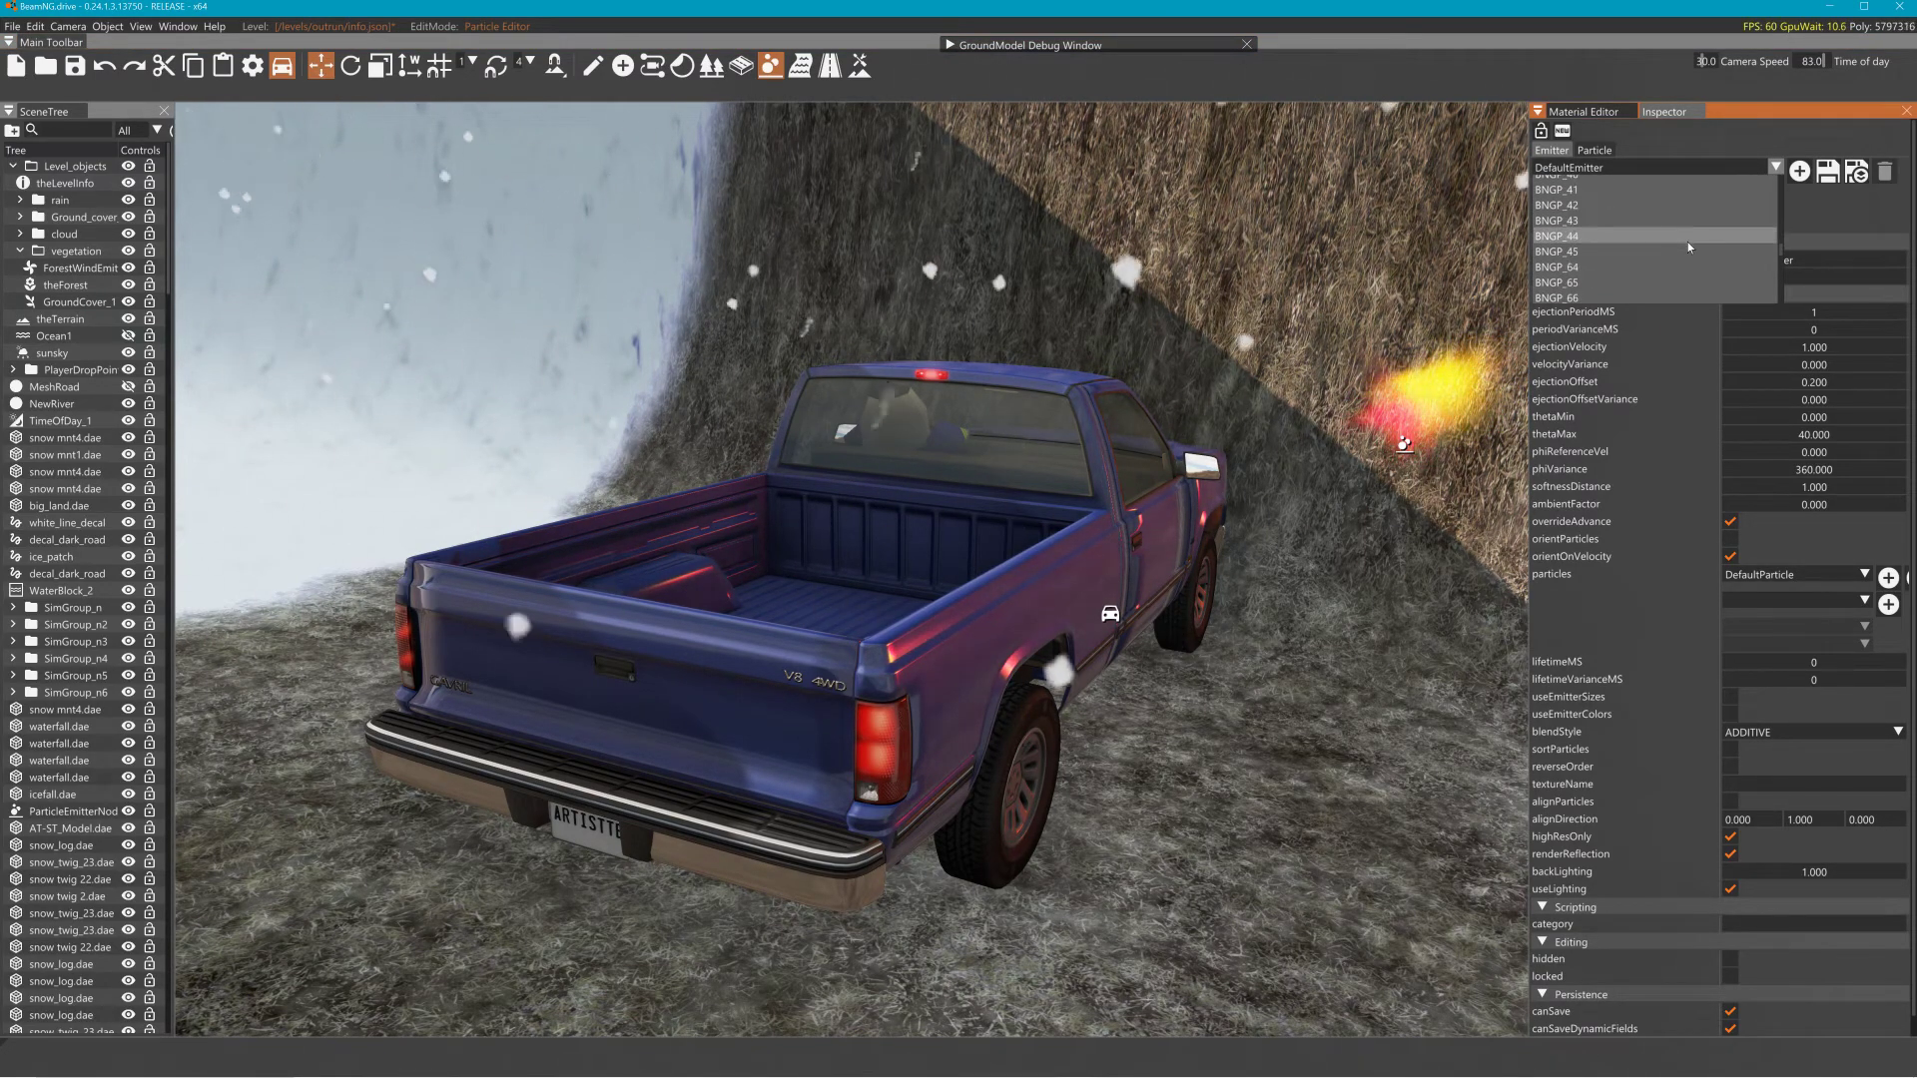
pyautogui.scroll(-4, 1688, 242)
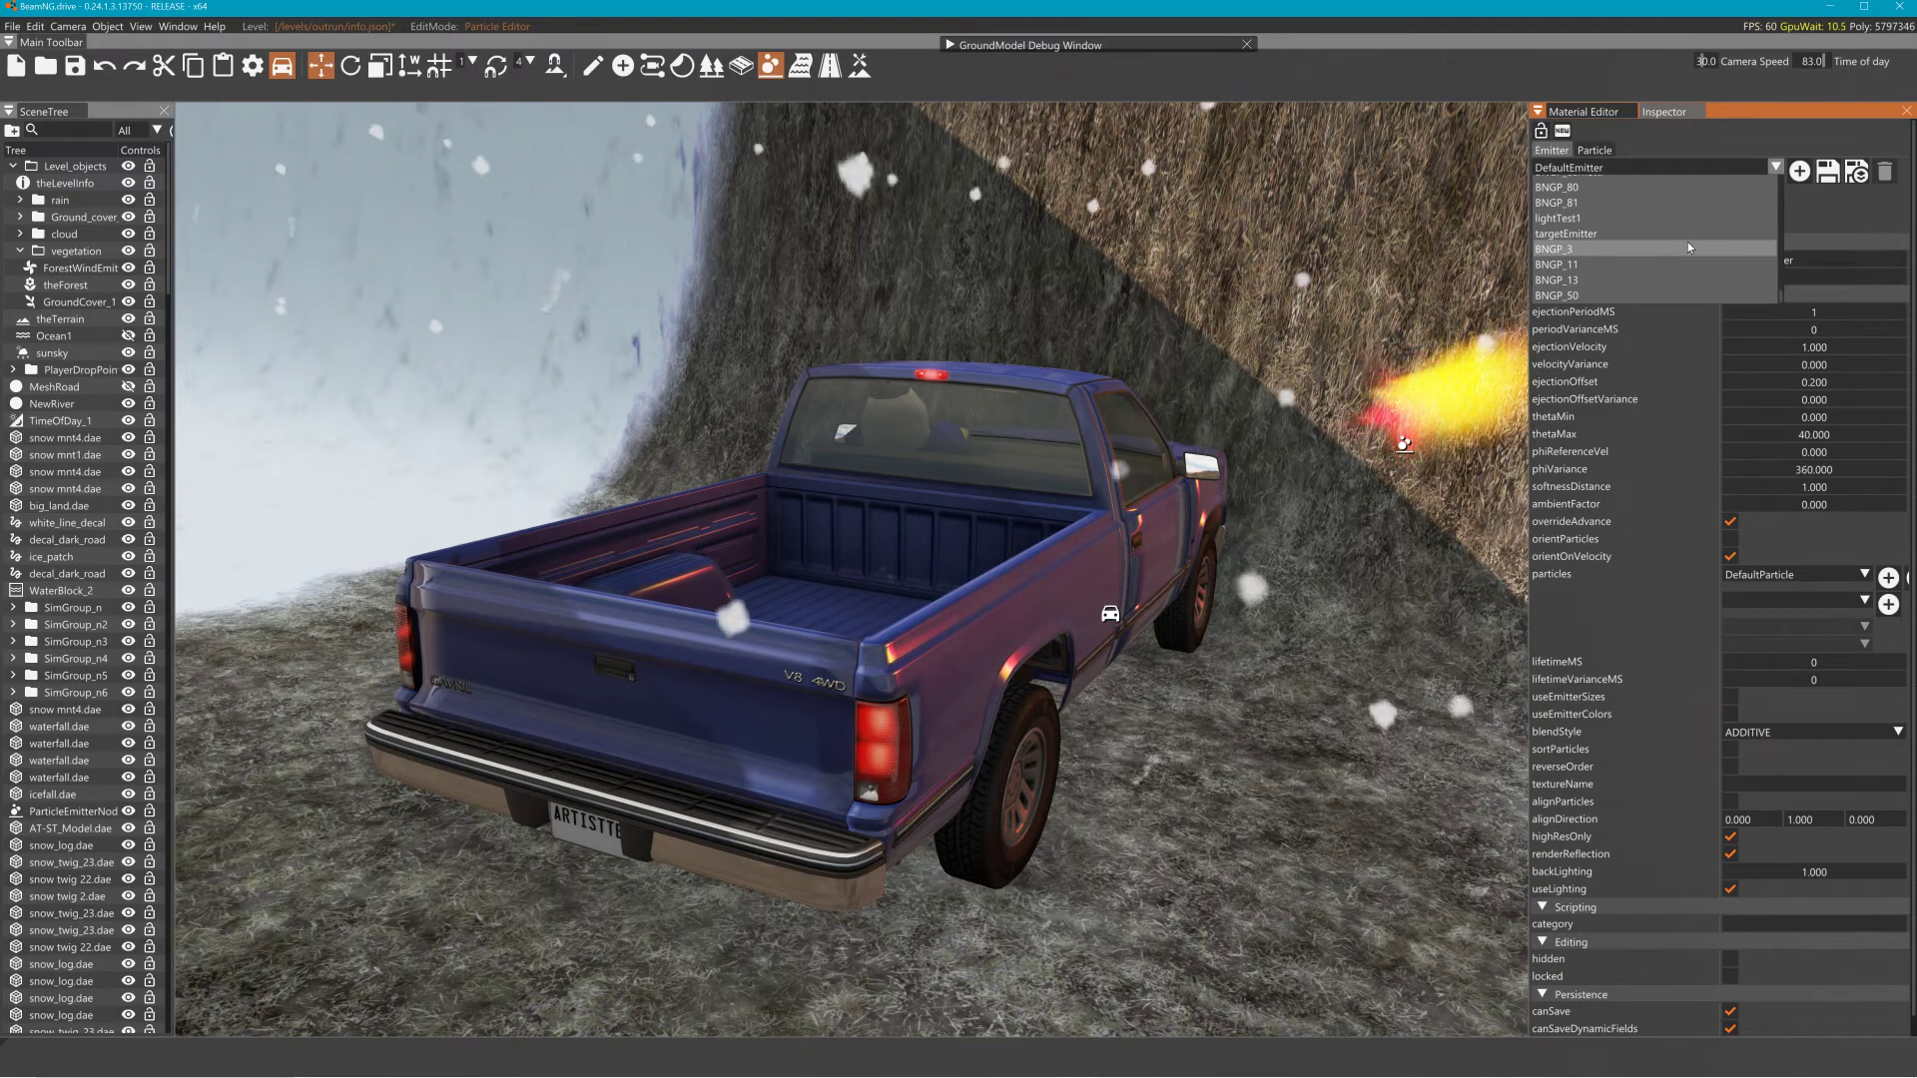
pyautogui.scroll(6, 1687, 241)
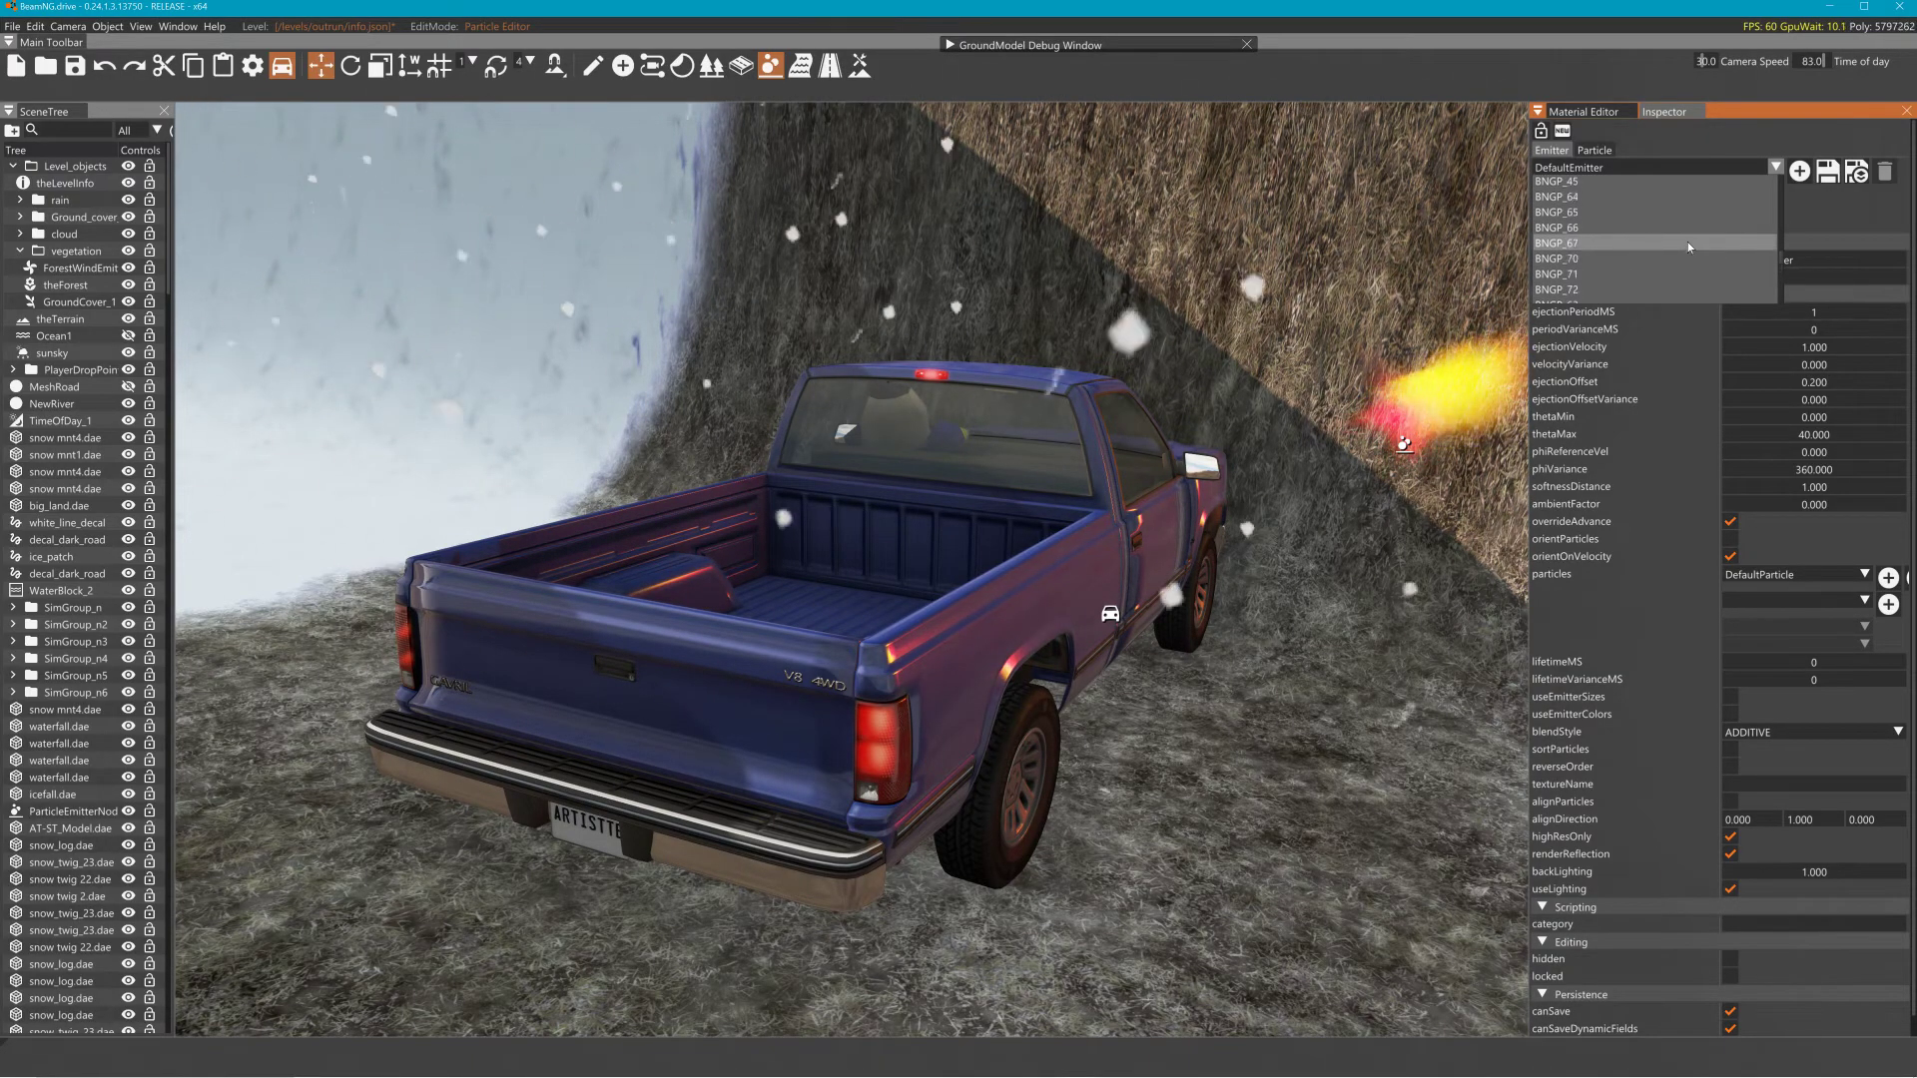
pyautogui.scroll(9, 1688, 242)
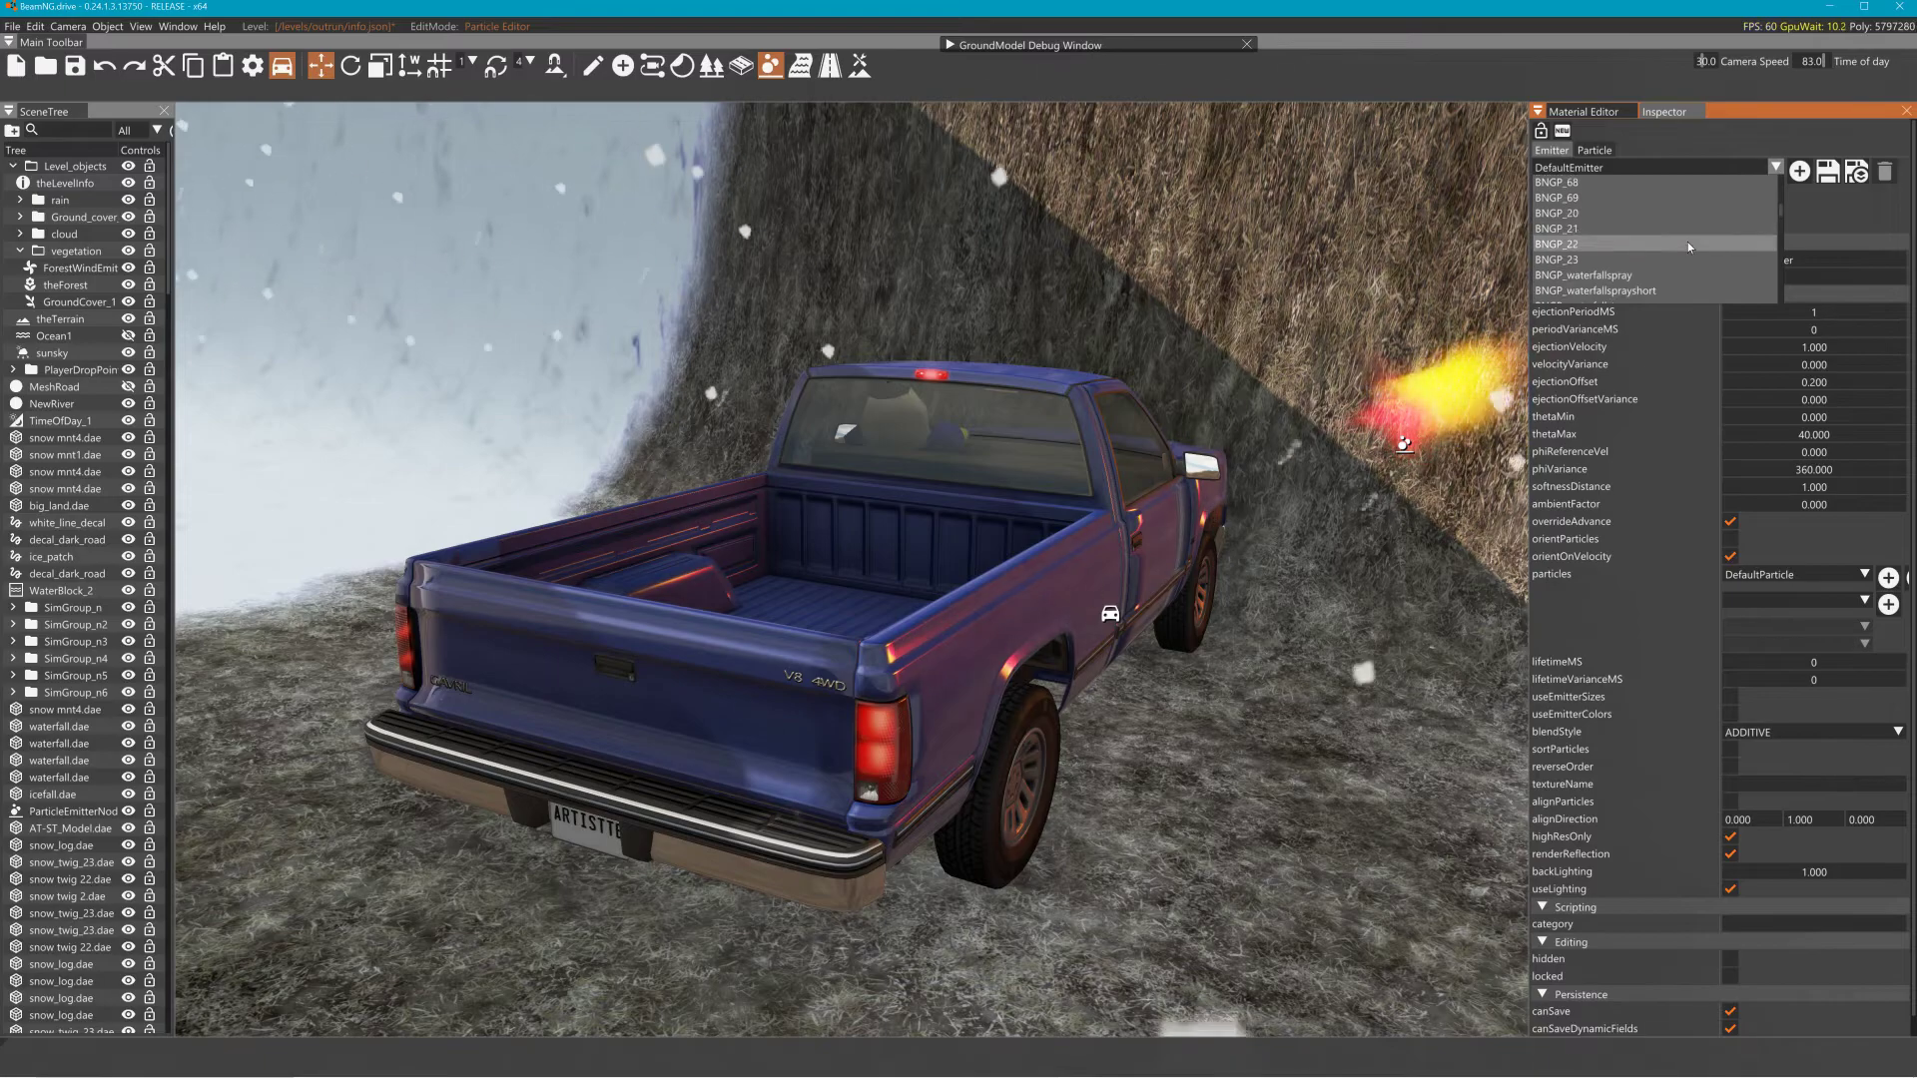
pyautogui.scroll(3, 1687, 242)
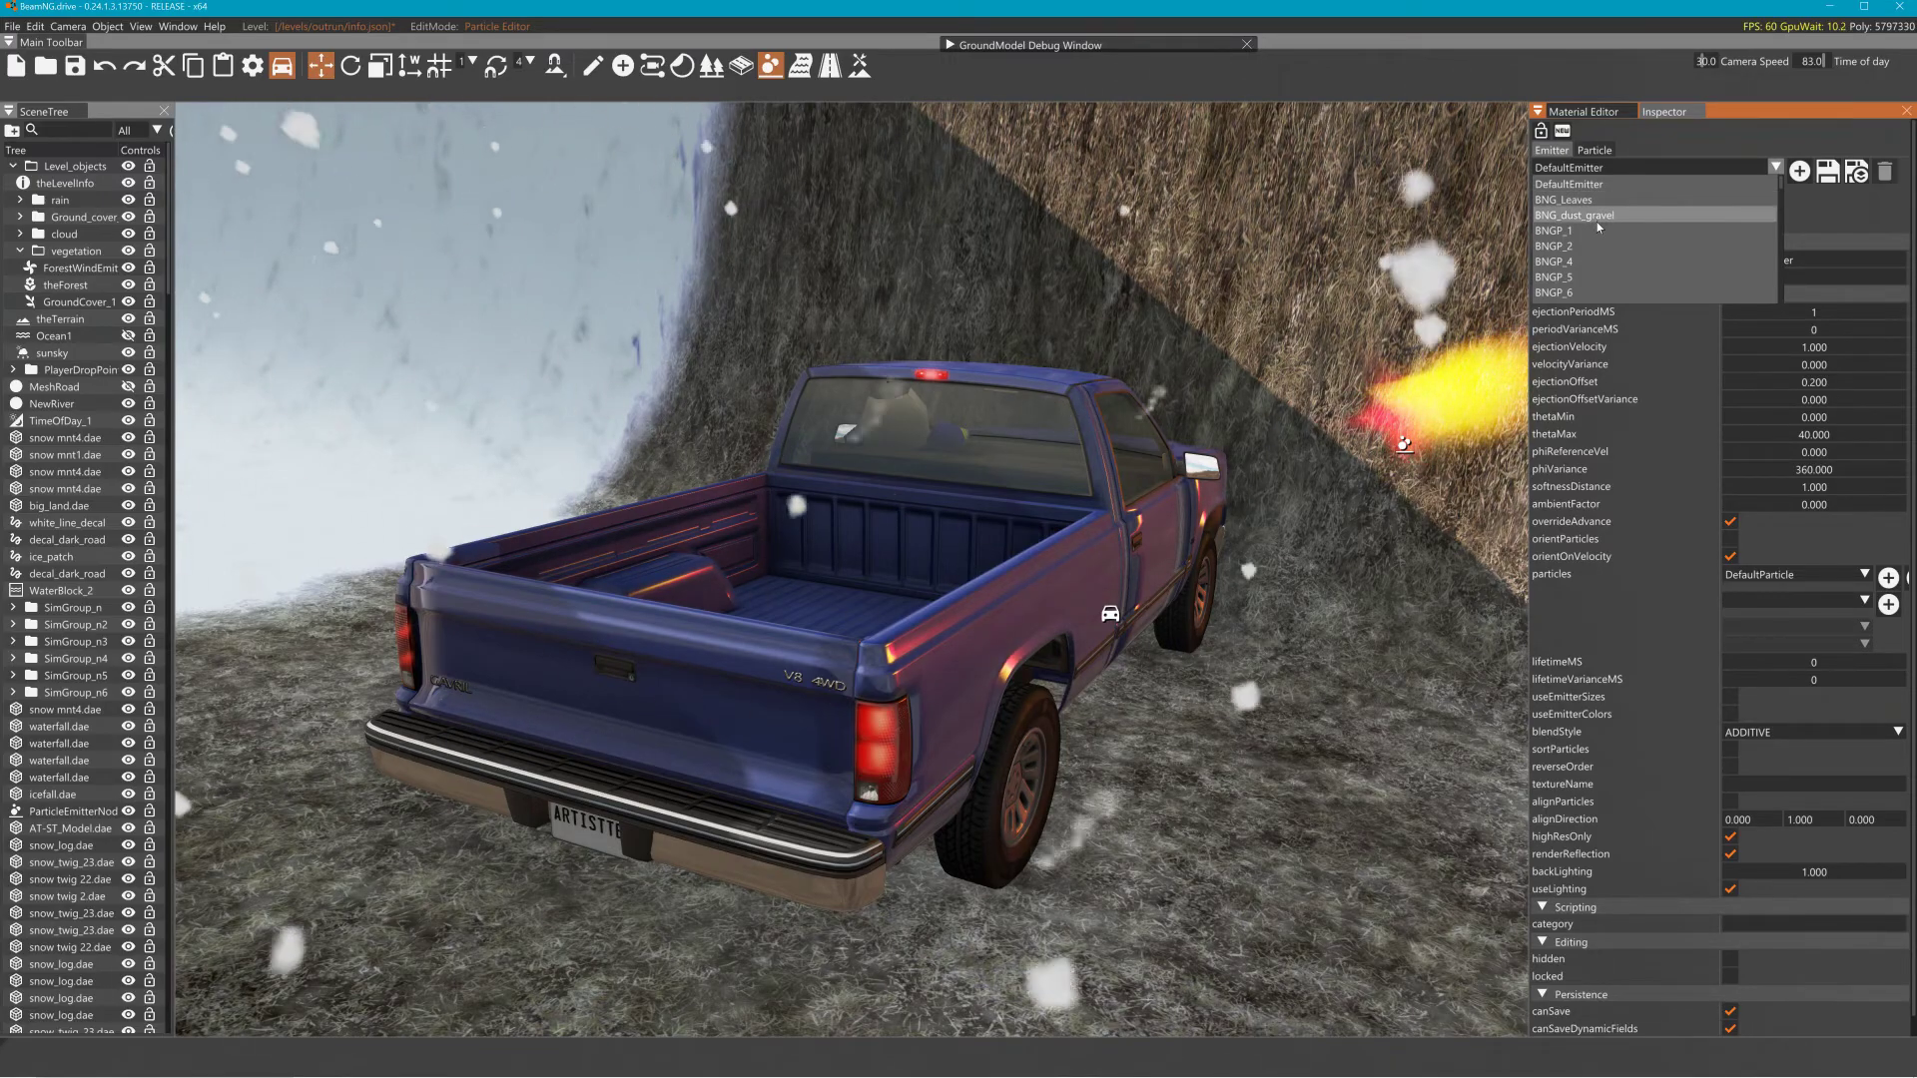
# Switch to File Explorer and open the BeamNG.drive install folder under SteamLibrary/steamapps/common on the E drive
pyautogui.click(1843, 6)
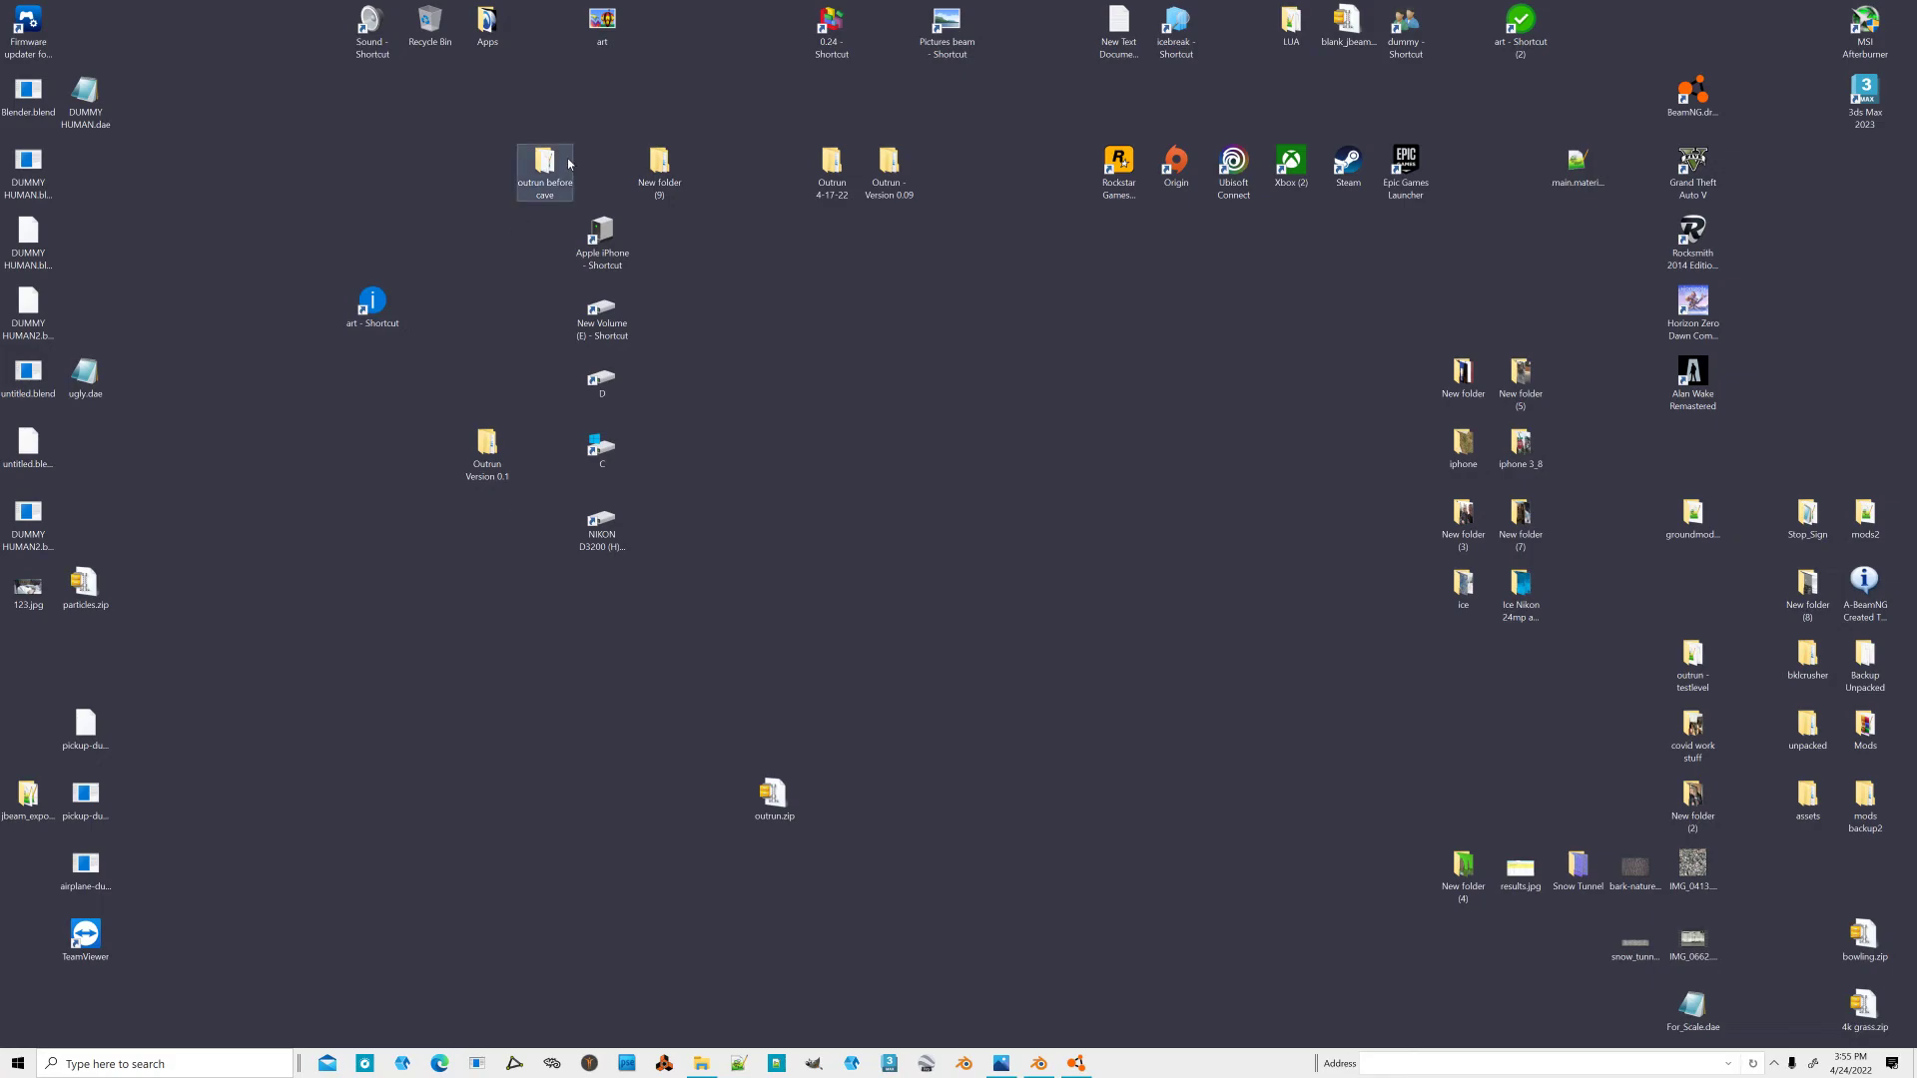
pyautogui.doubleClick(830, 28)
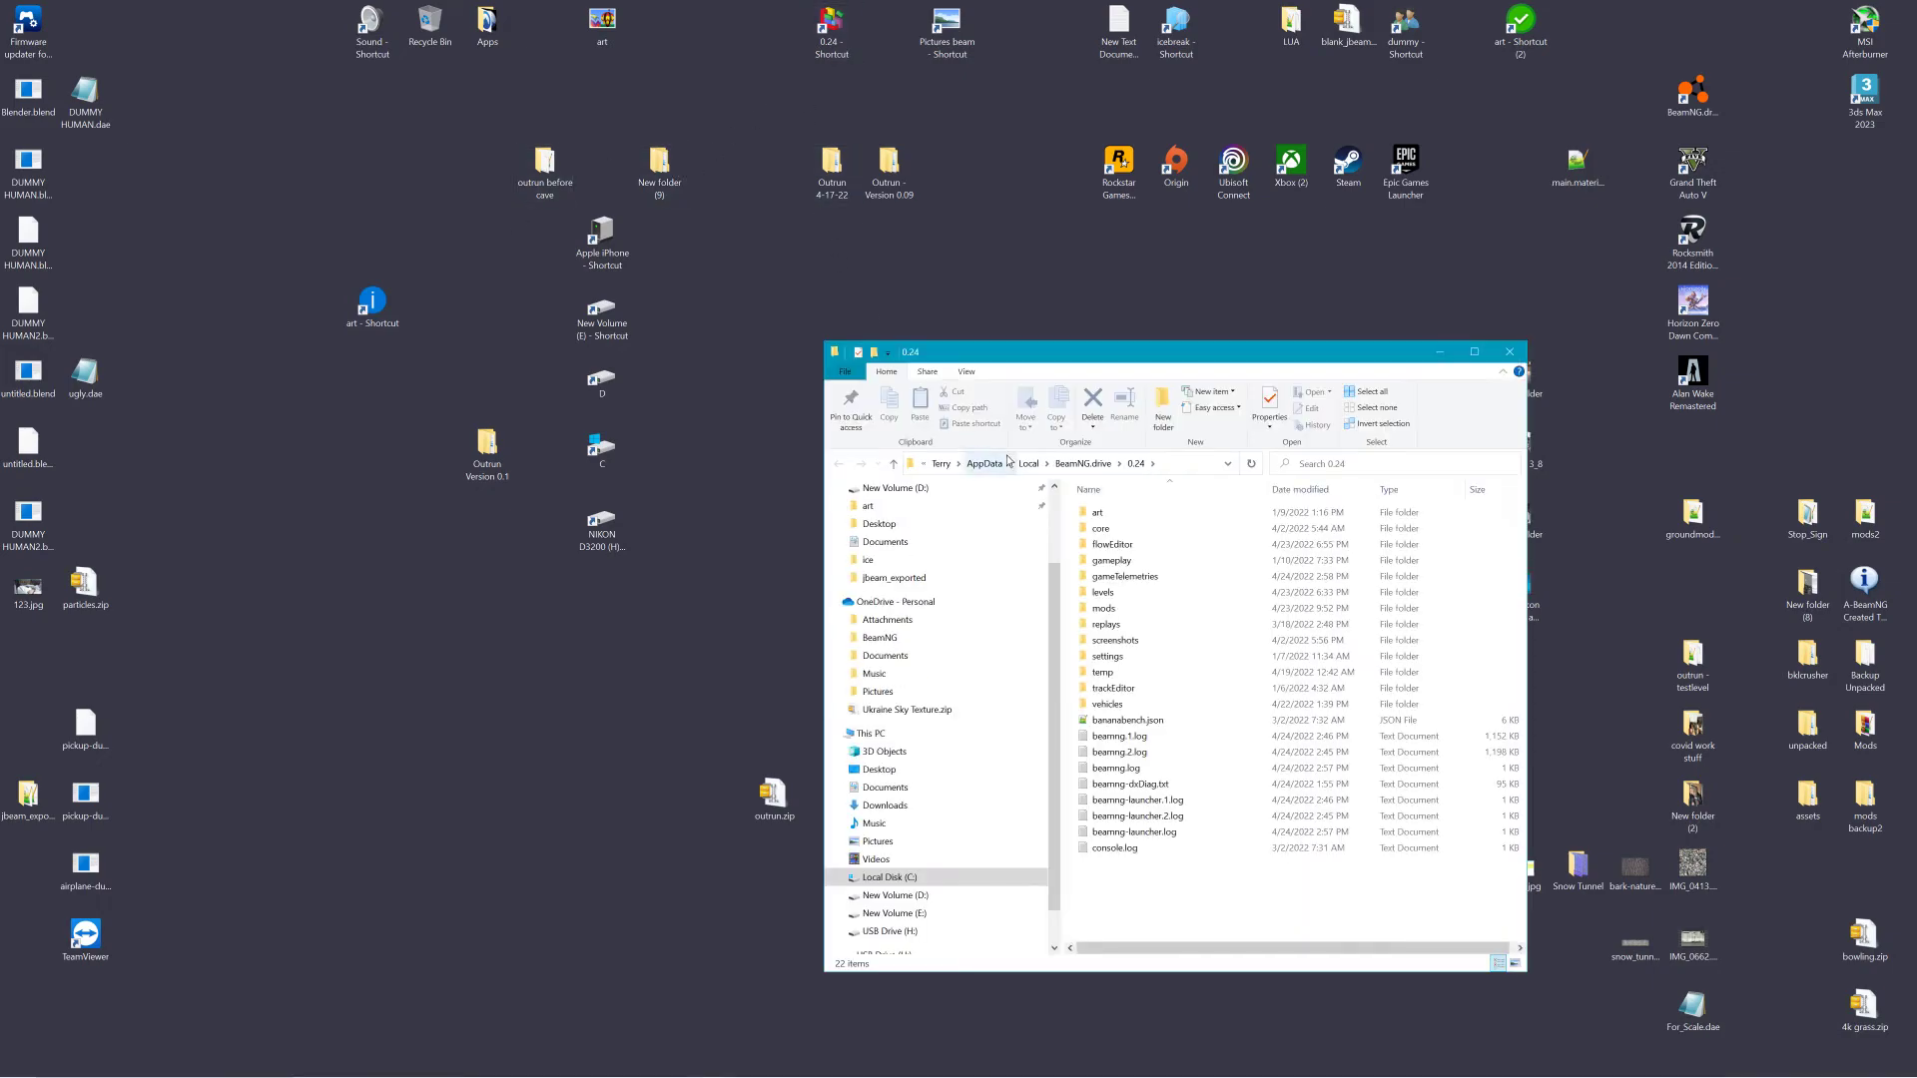
pyautogui.moveTo(1148, 359); pyautogui.dragTo(992, 348)
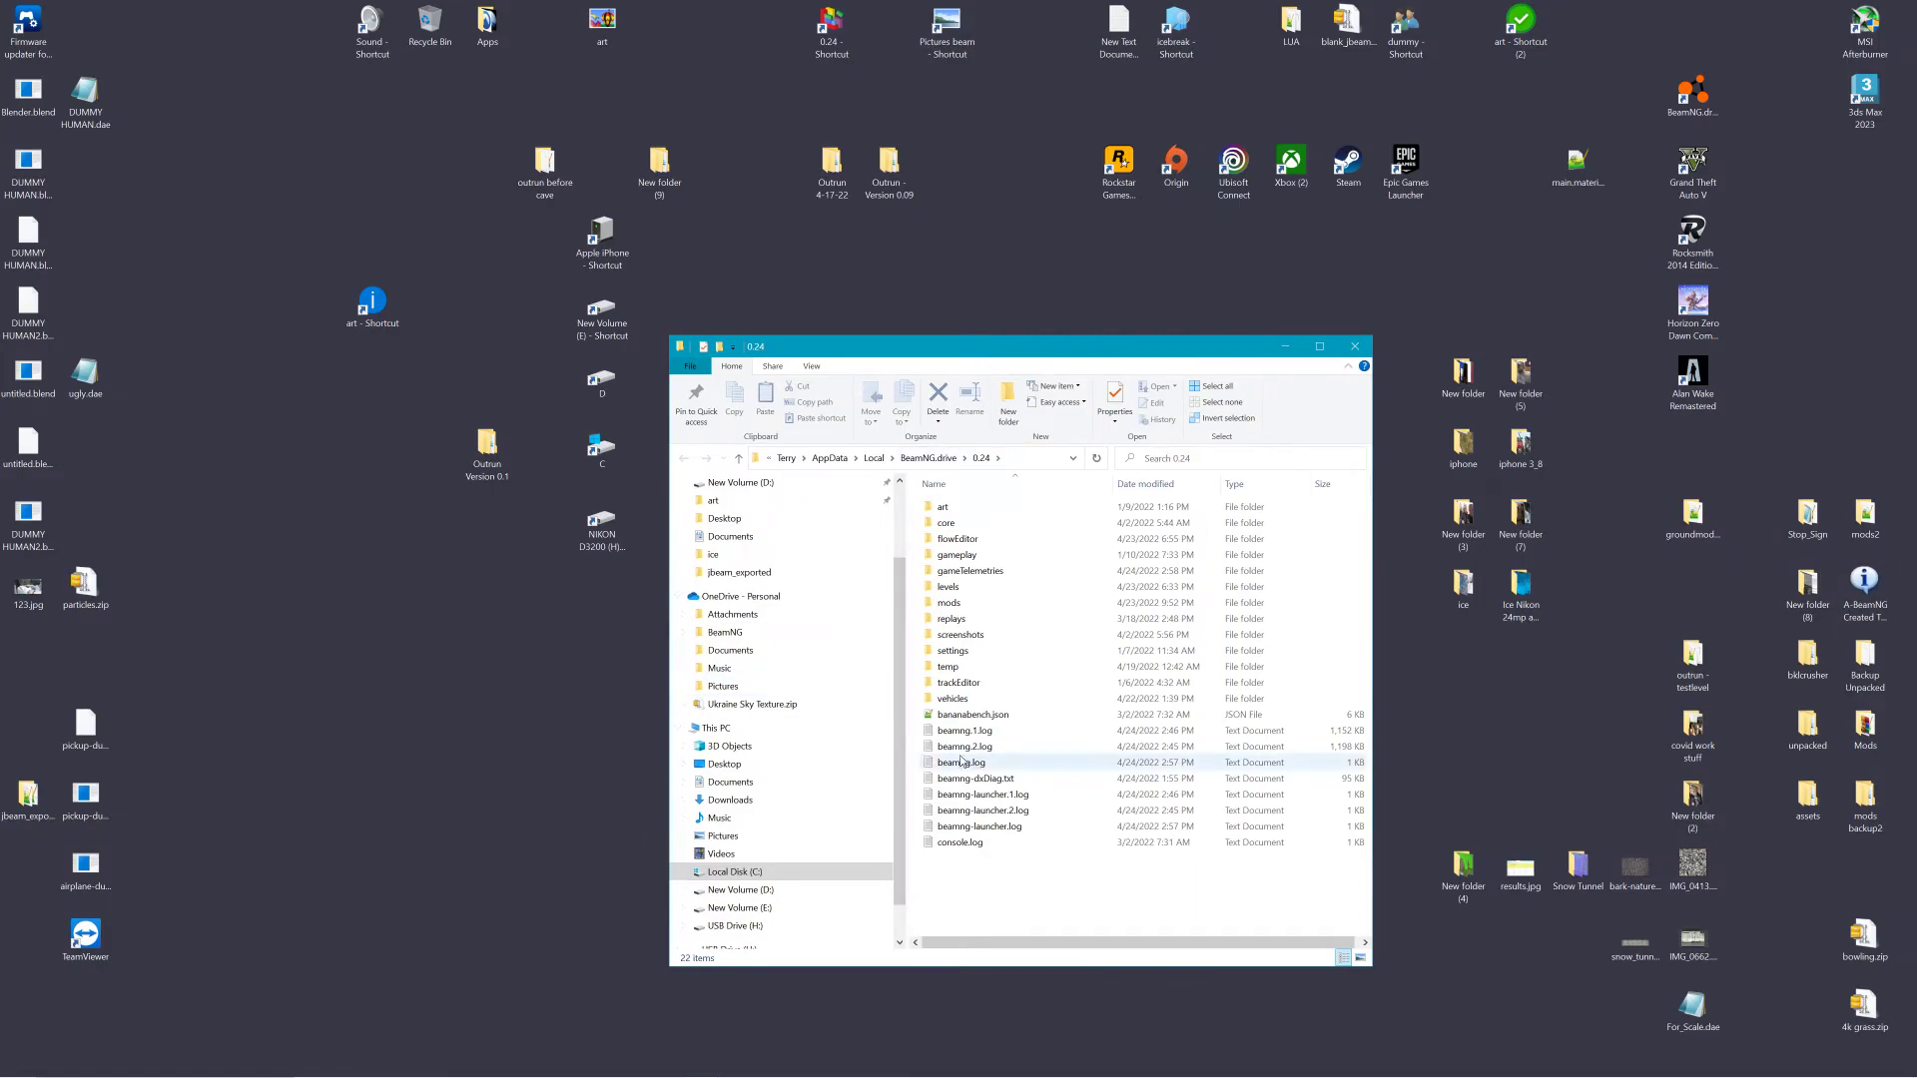
pyautogui.click(734, 907)
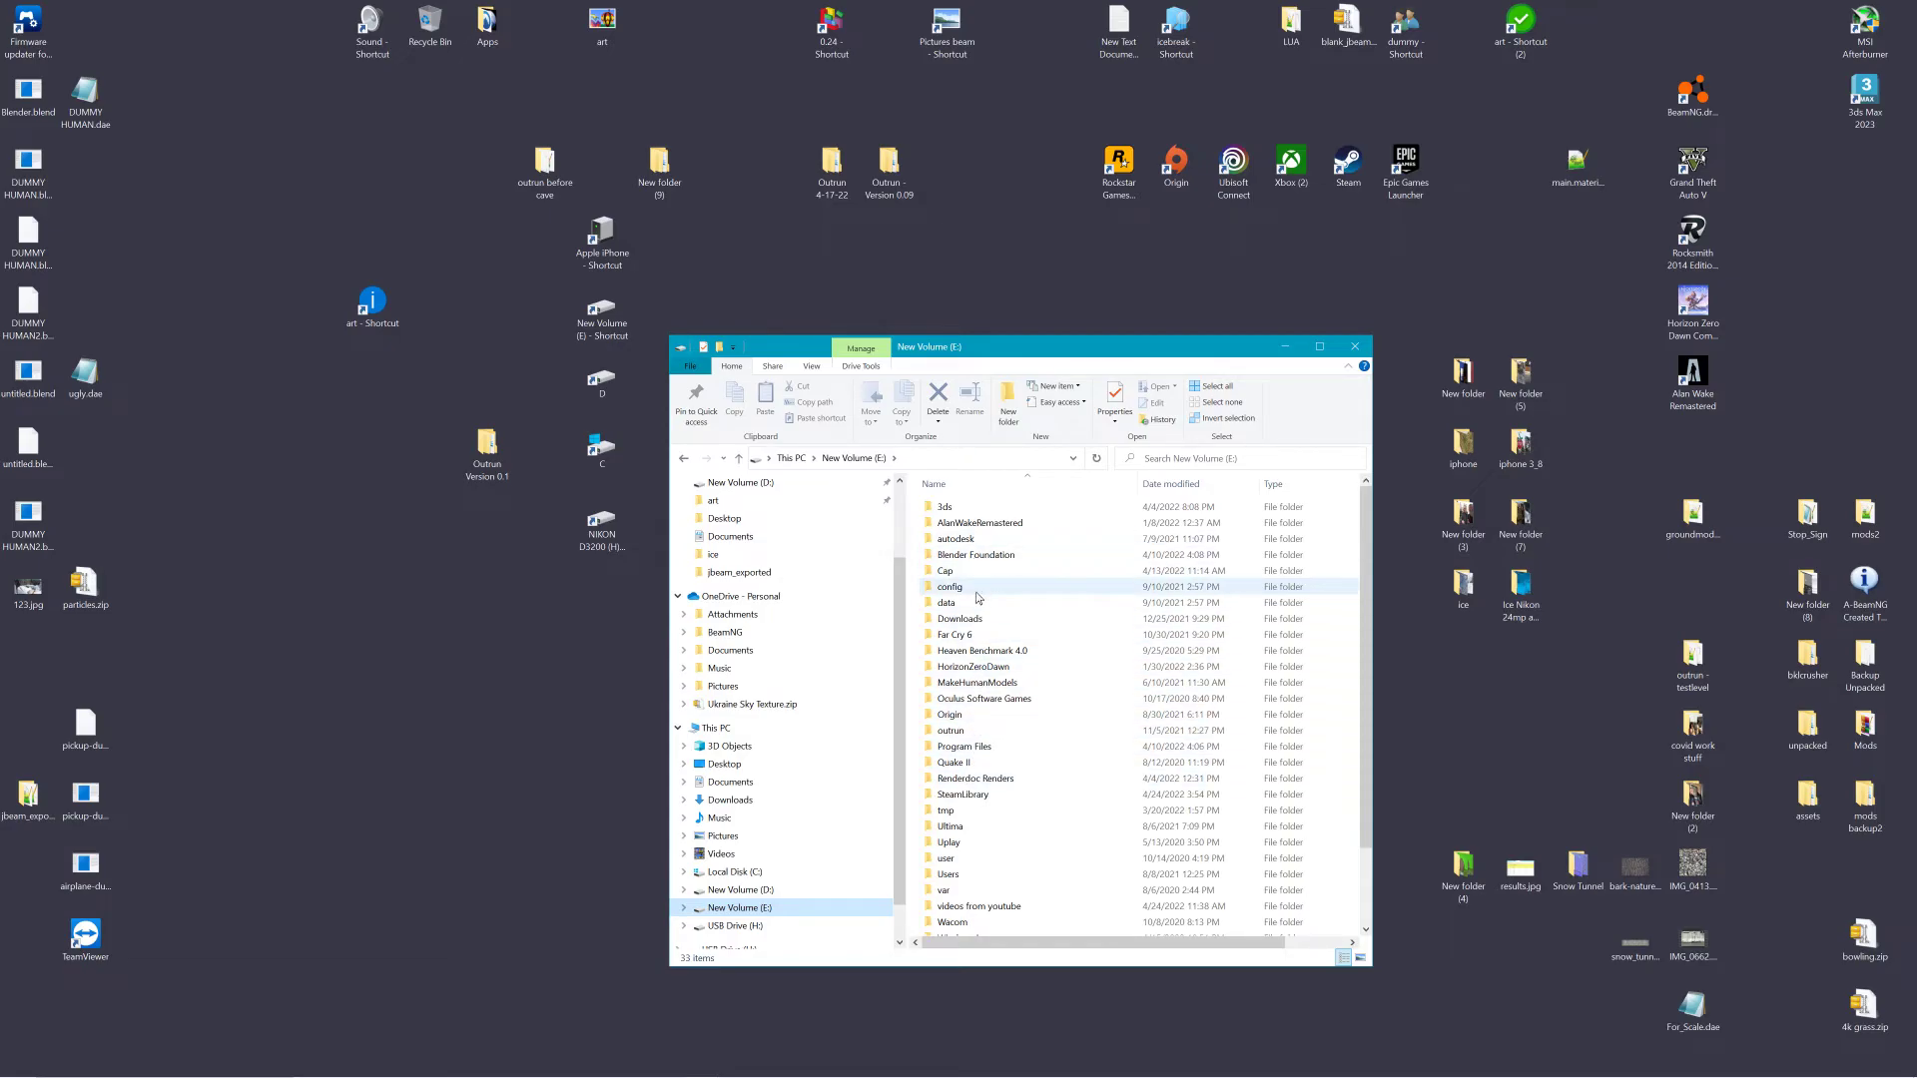
pyautogui.doubleClick(971, 795)
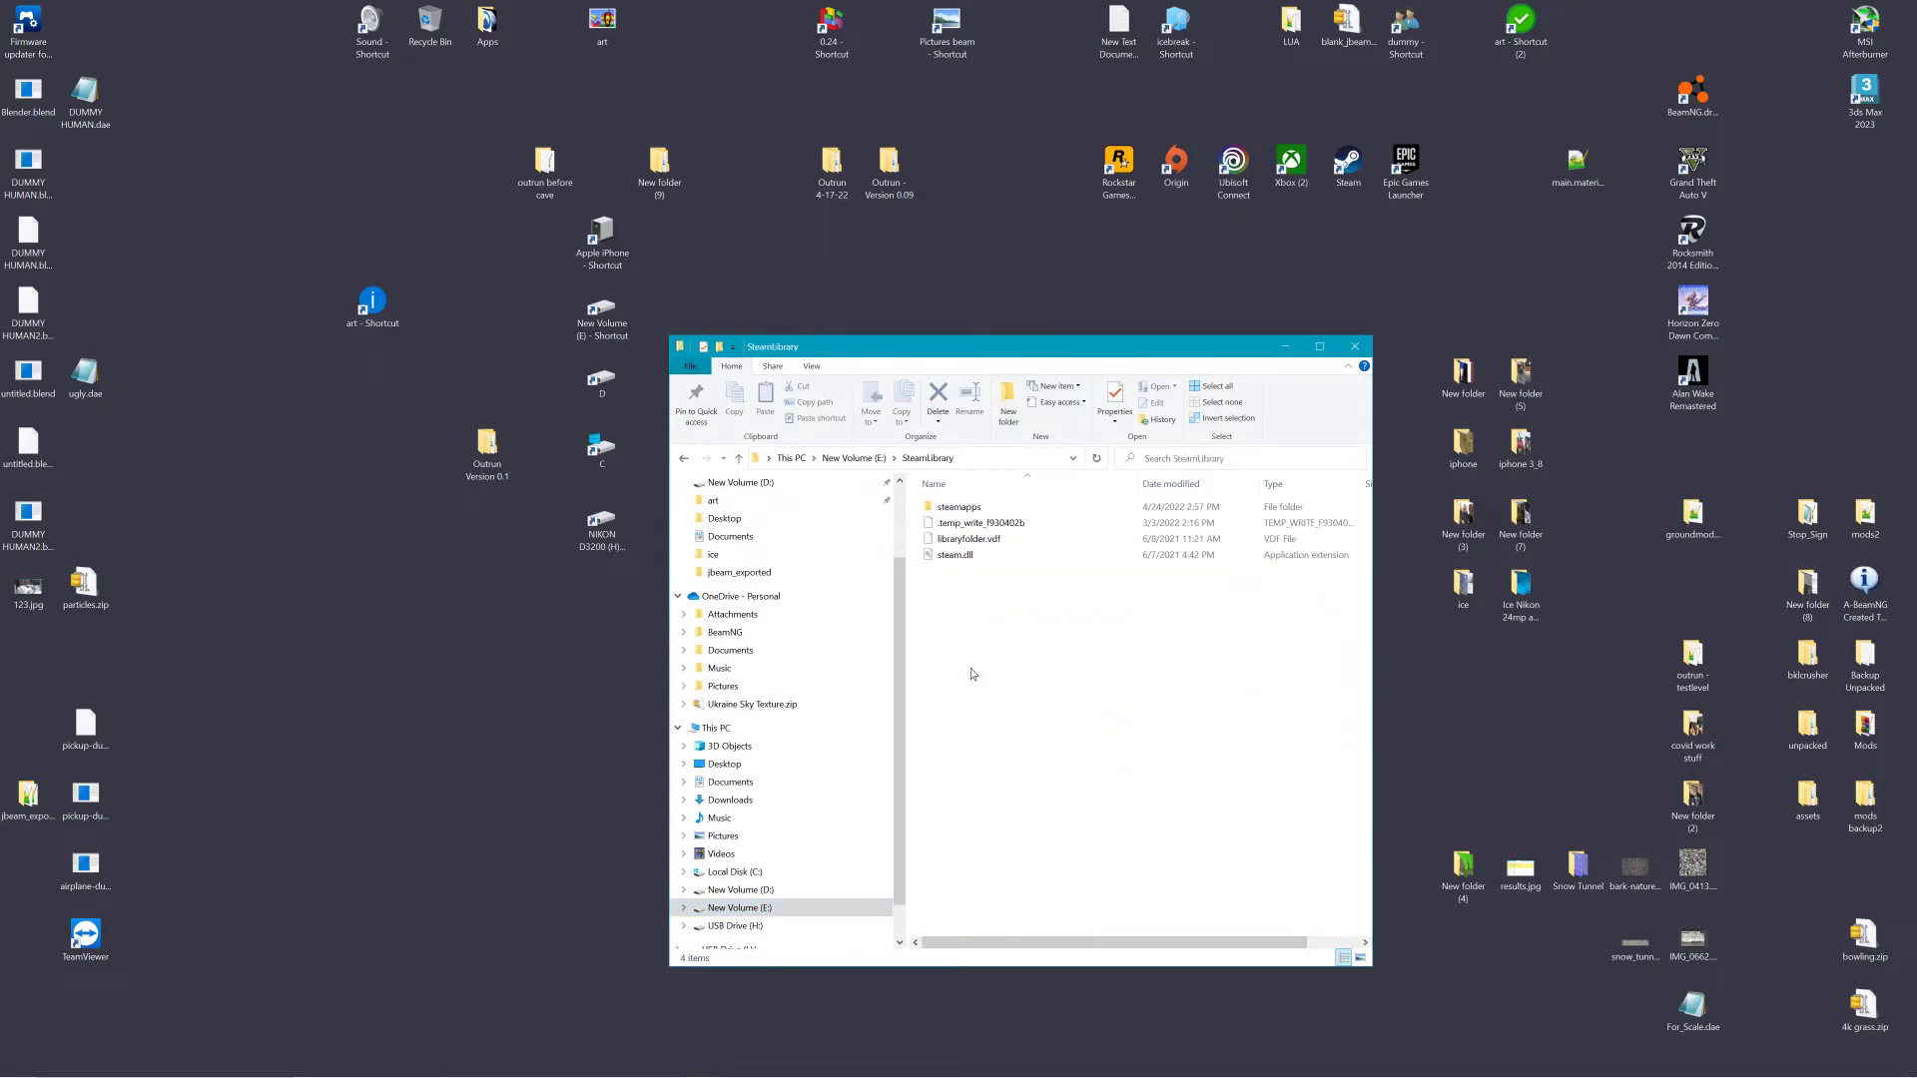
pyautogui.doubleClick(975, 509)
pyautogui.doubleClick(976, 508)
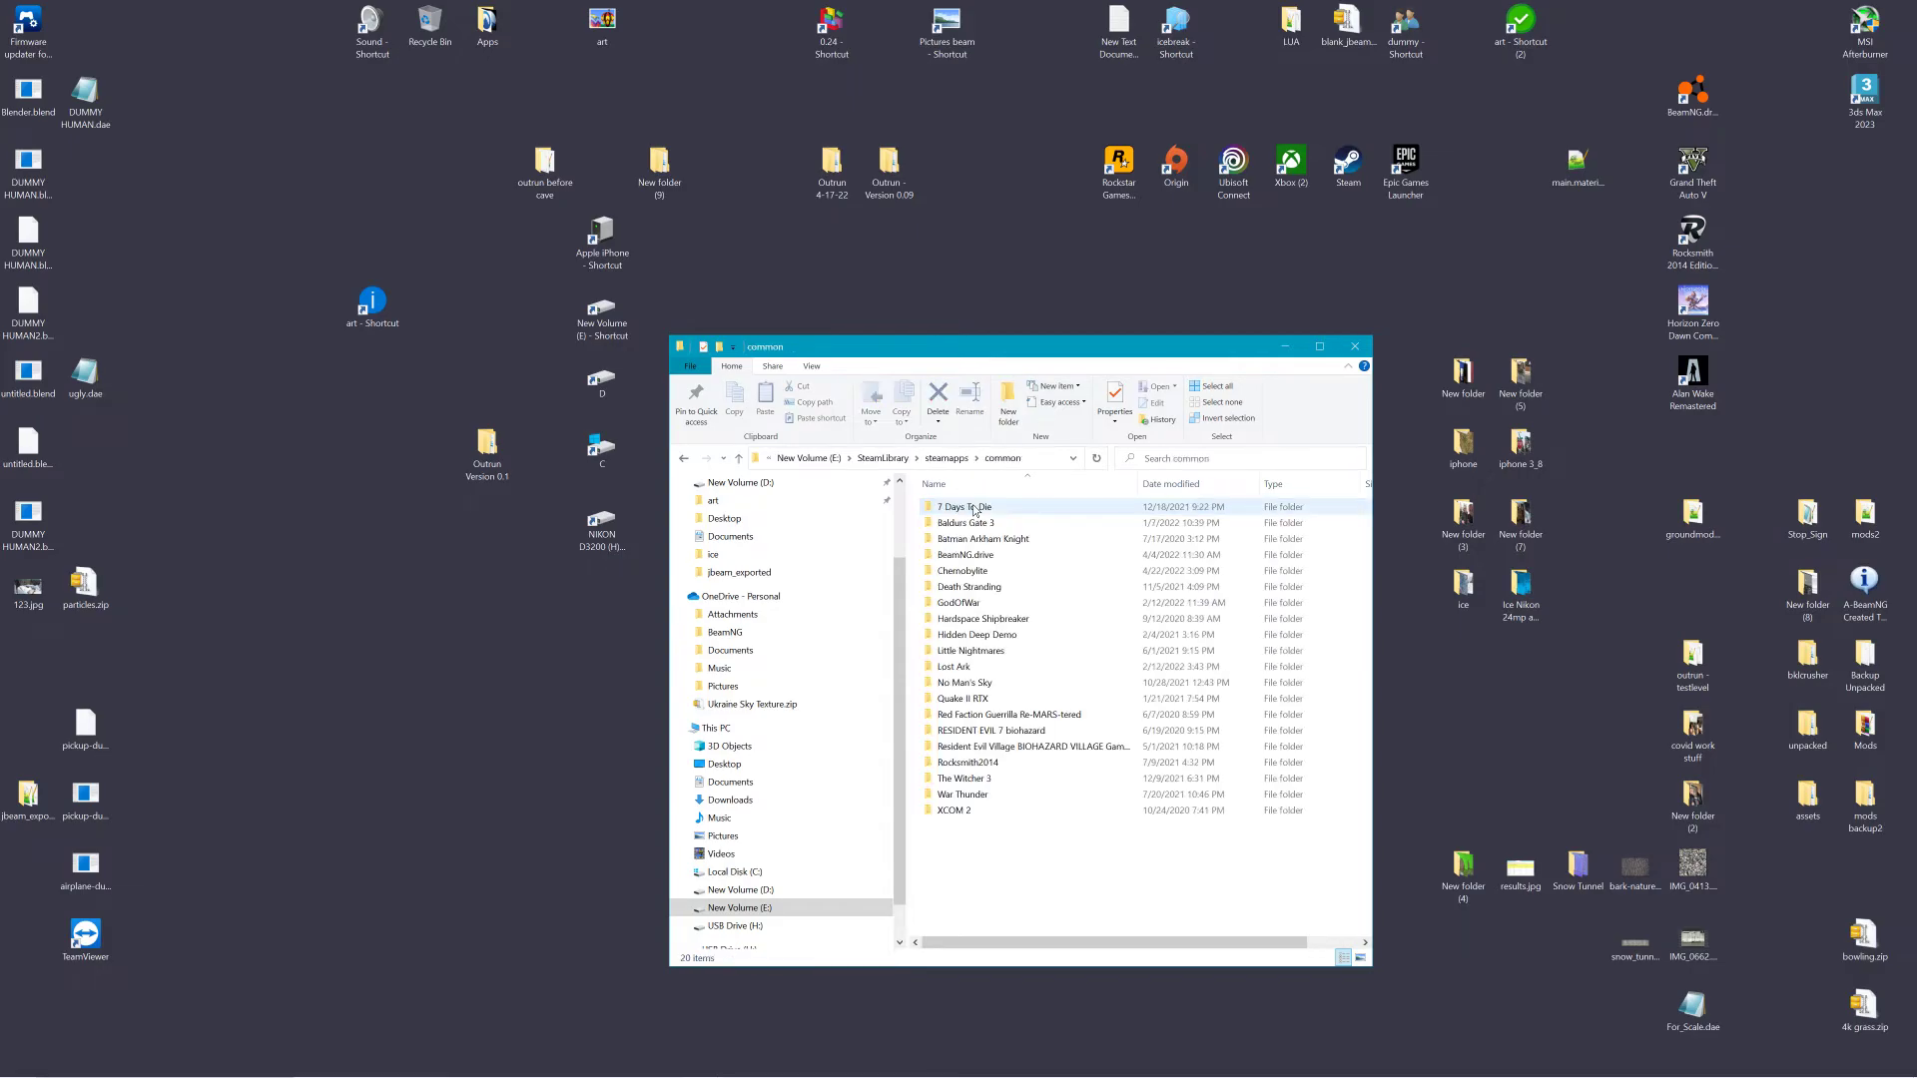
pyautogui.doubleClick(983, 556)
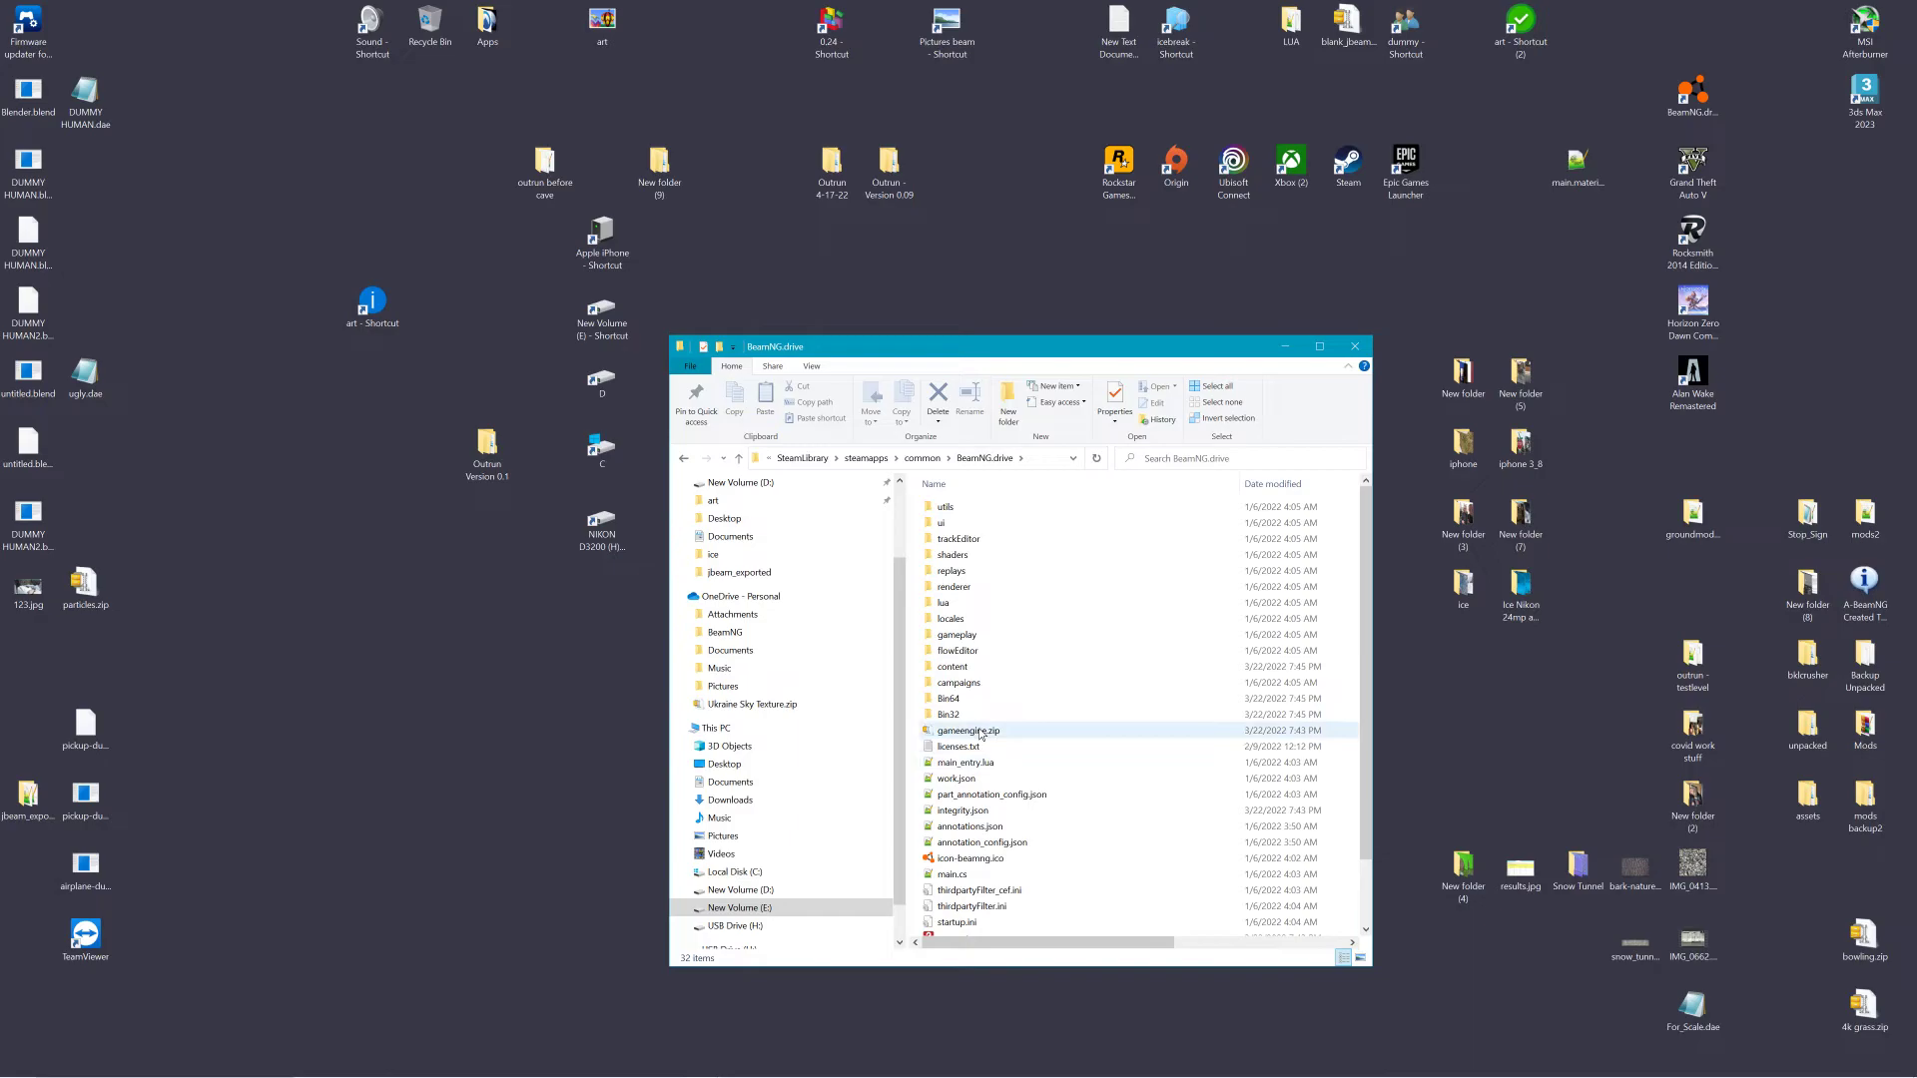
# Extract gameengine.zip to its own folder on the desktop and open the extracted gameengine folder for searching
pyautogui.moveTo(981, 734); pyautogui.dragTo(406, 746)
pyautogui.click(508, 798)
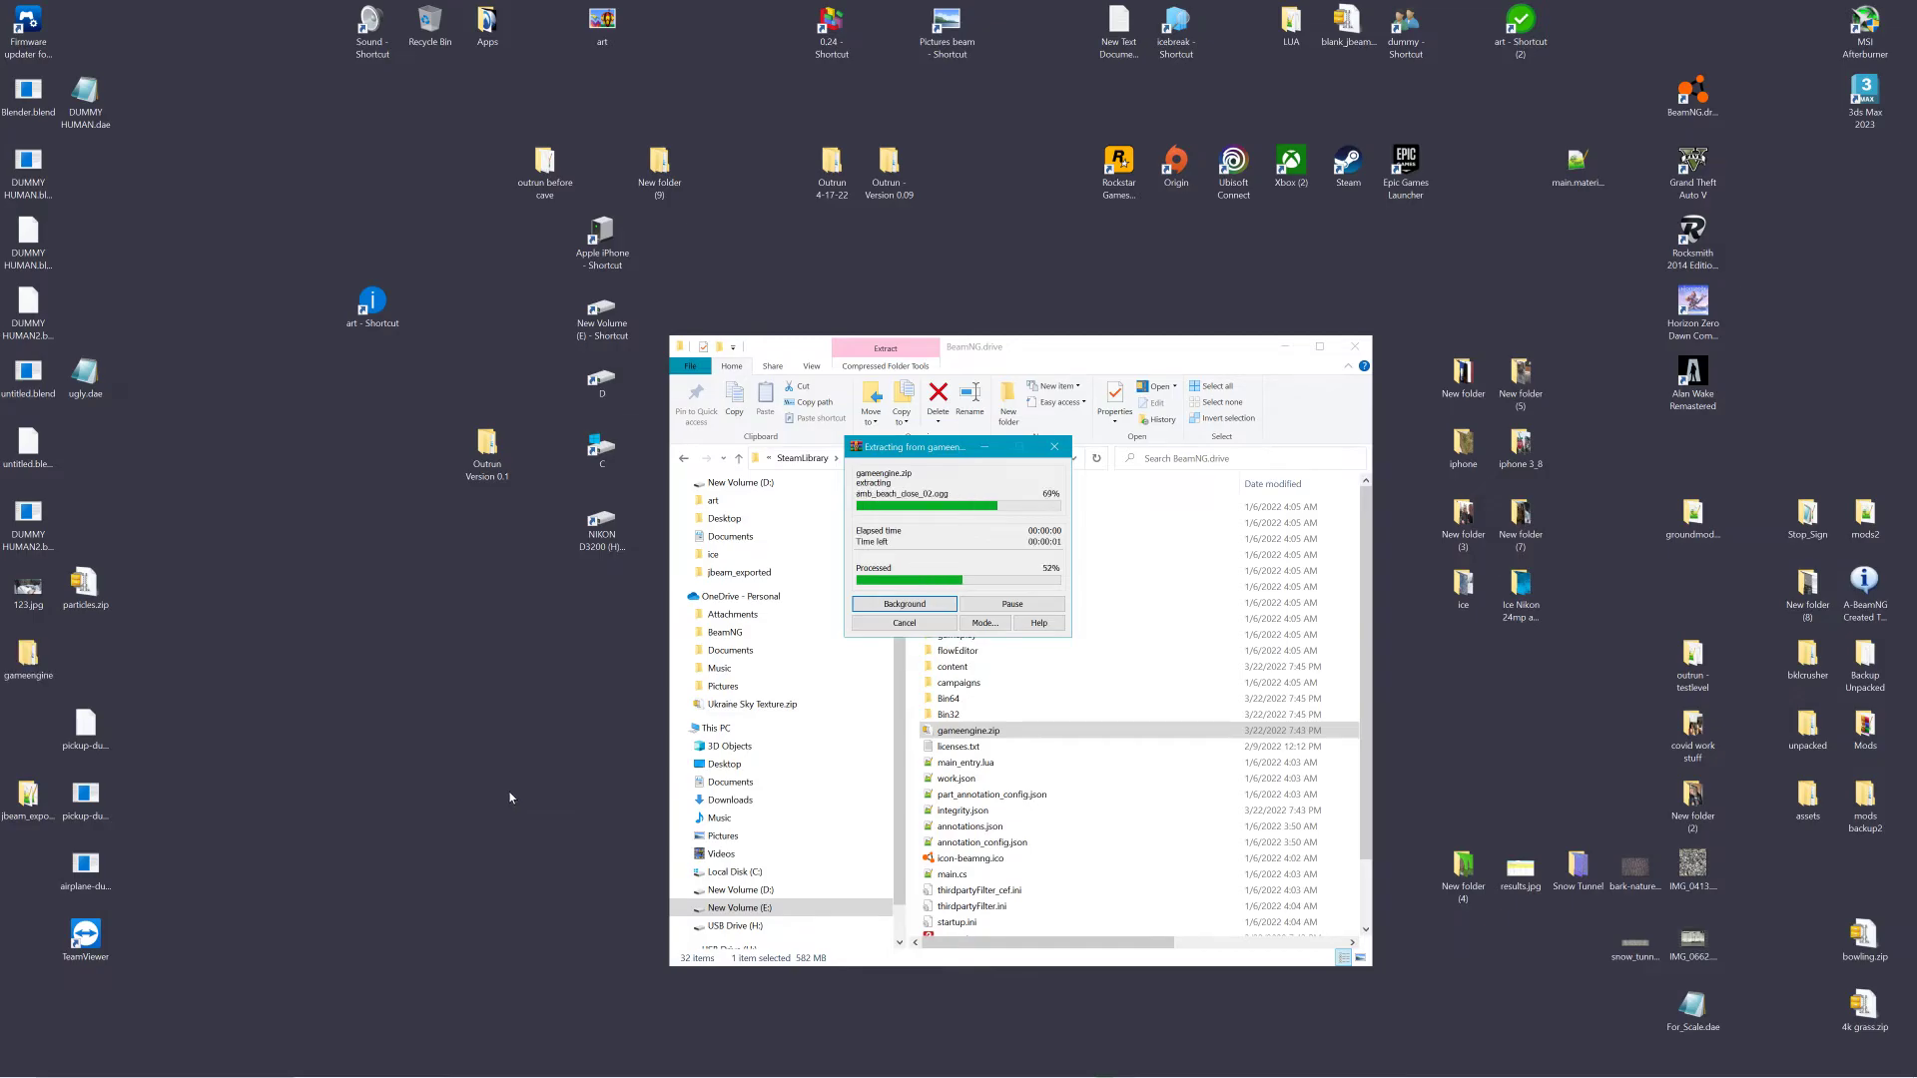
pyautogui.click(1355, 347)
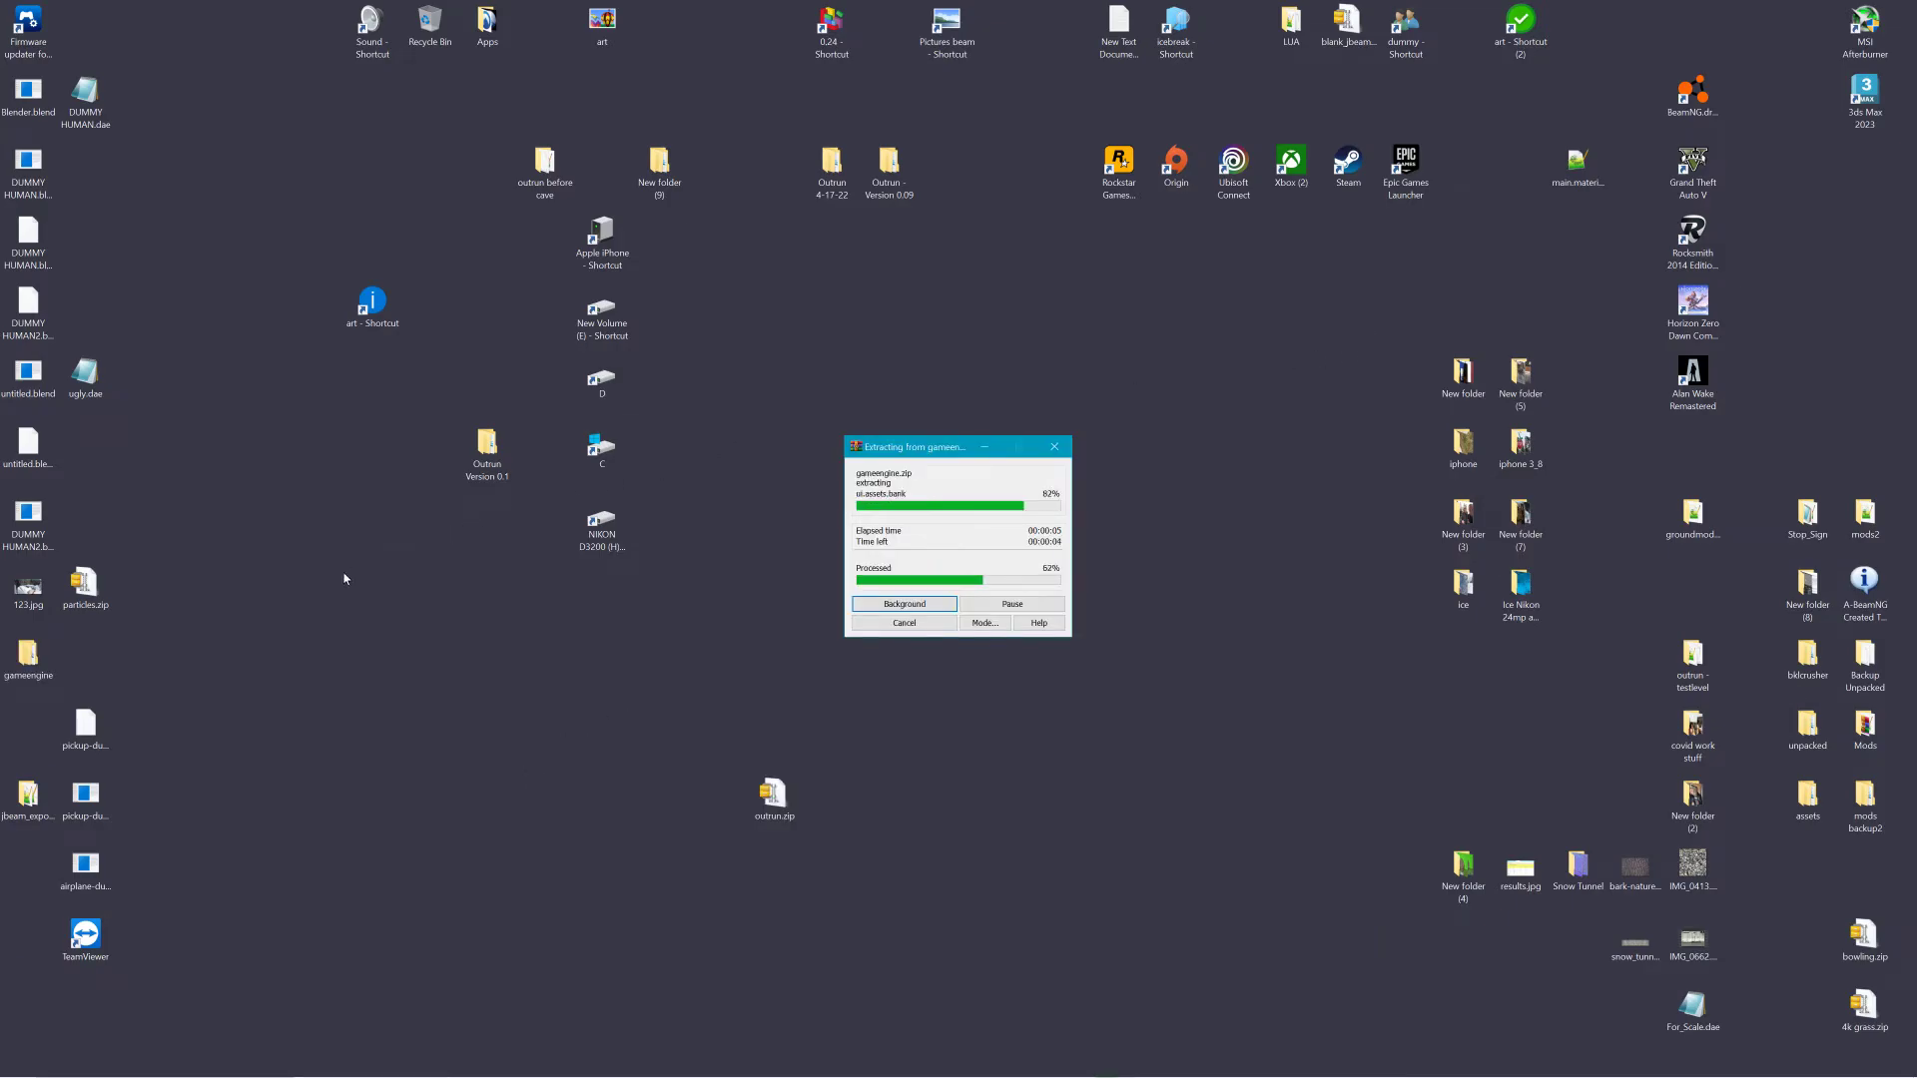
pyautogui.doubleClick(30, 659)
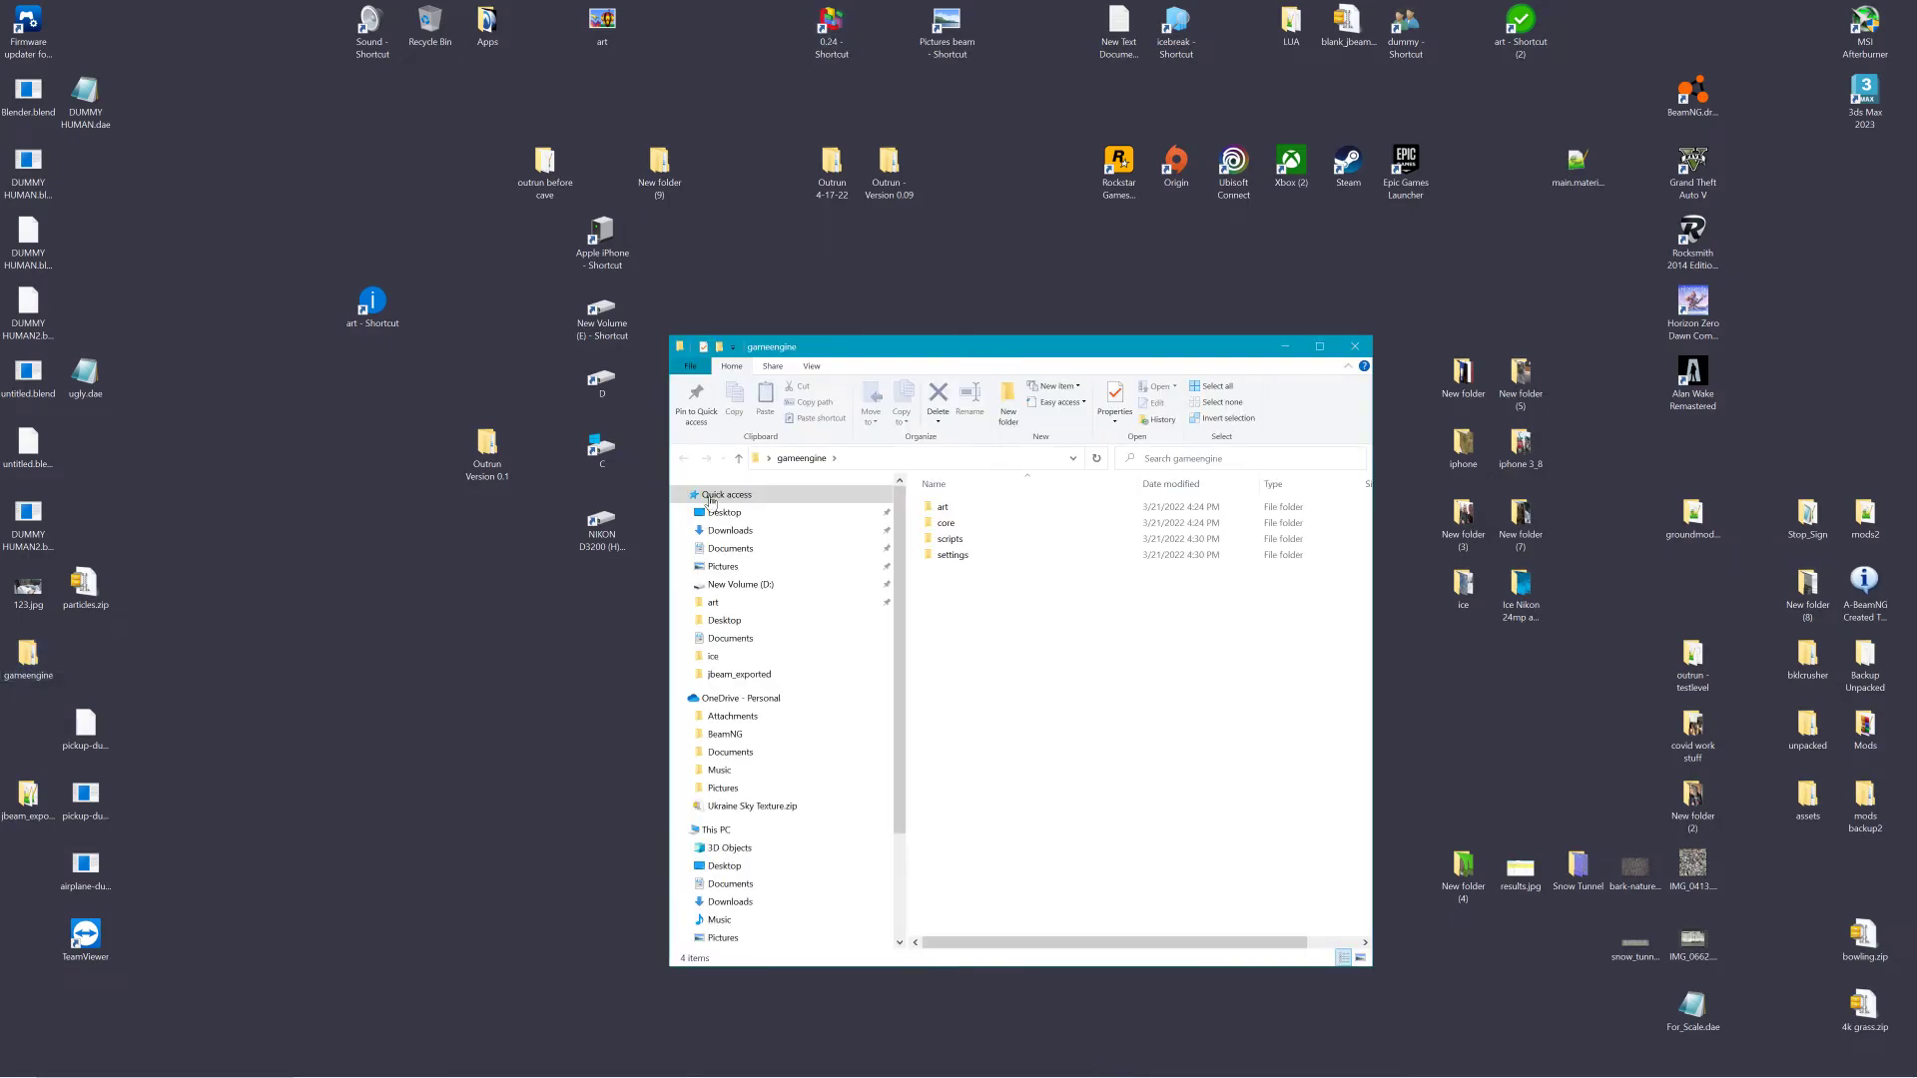
pyautogui.click(1147, 460)
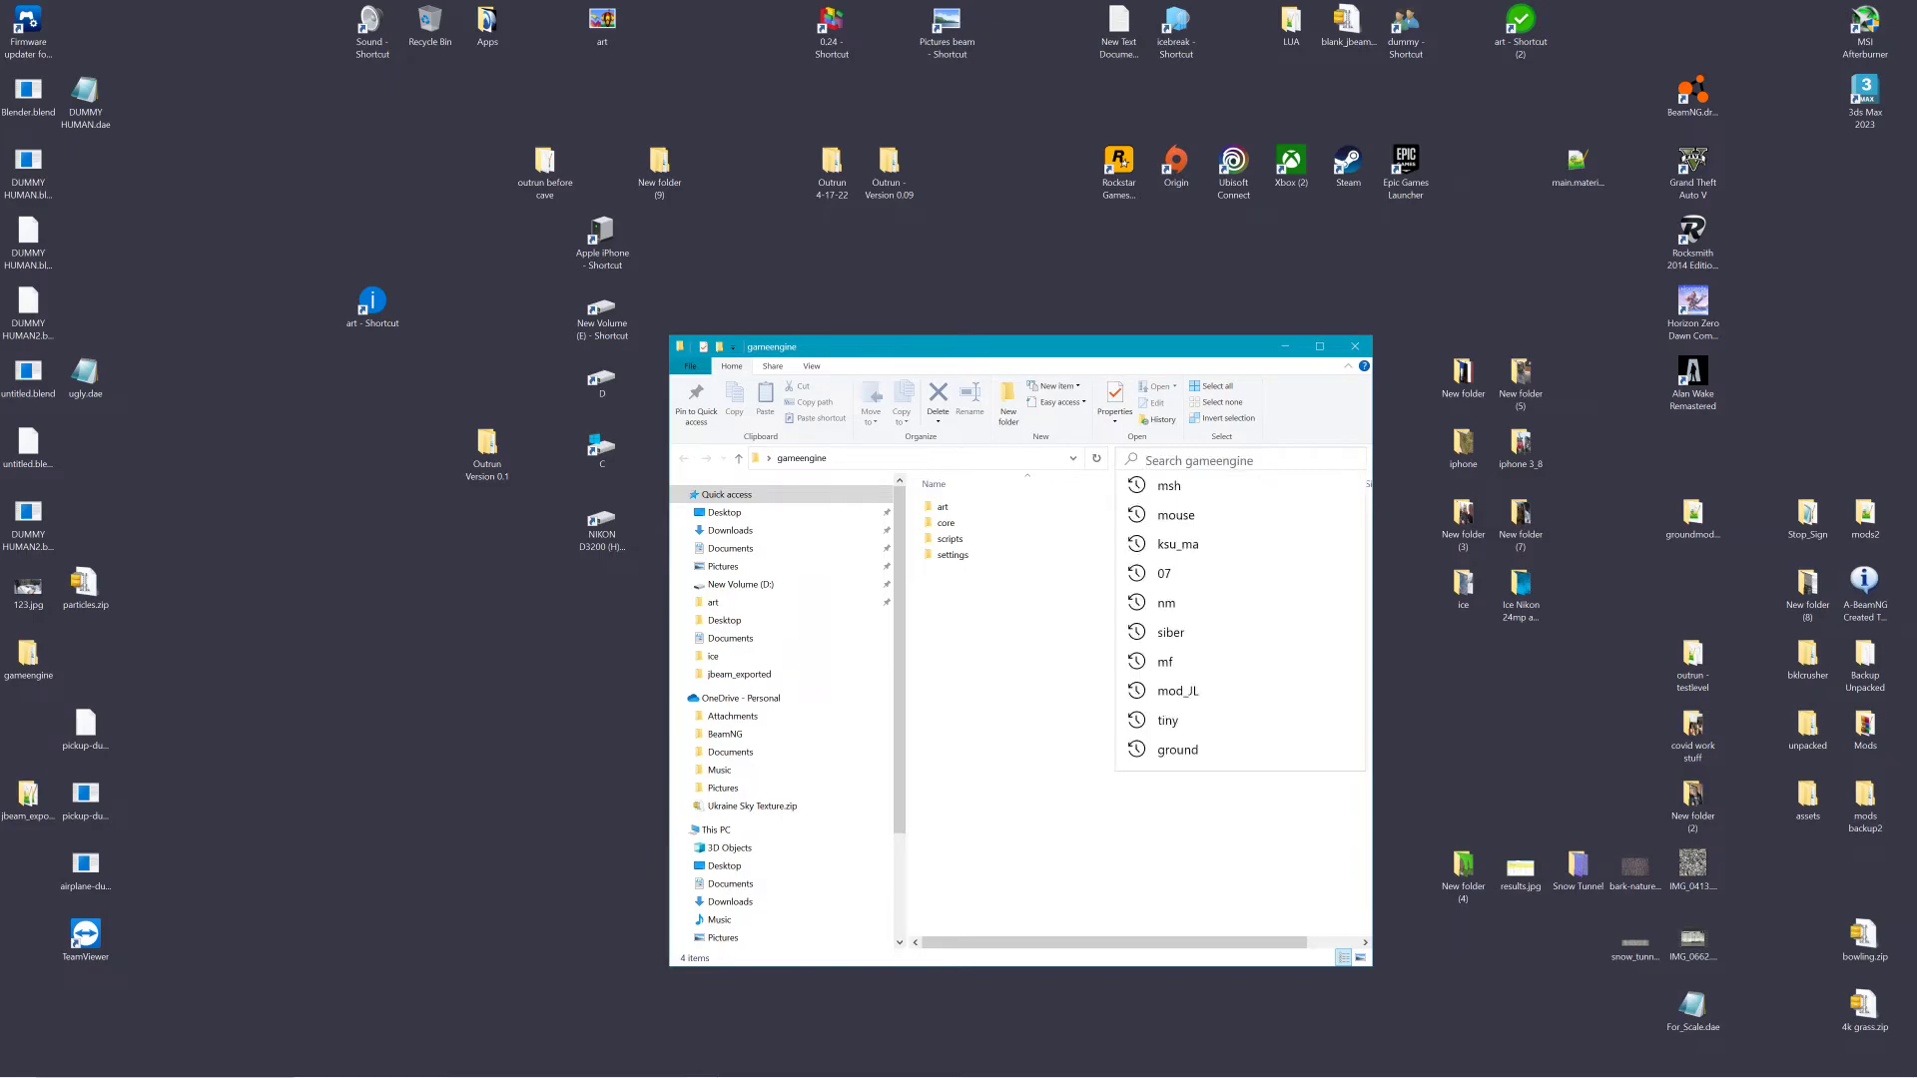
pyautogui.write('gro')
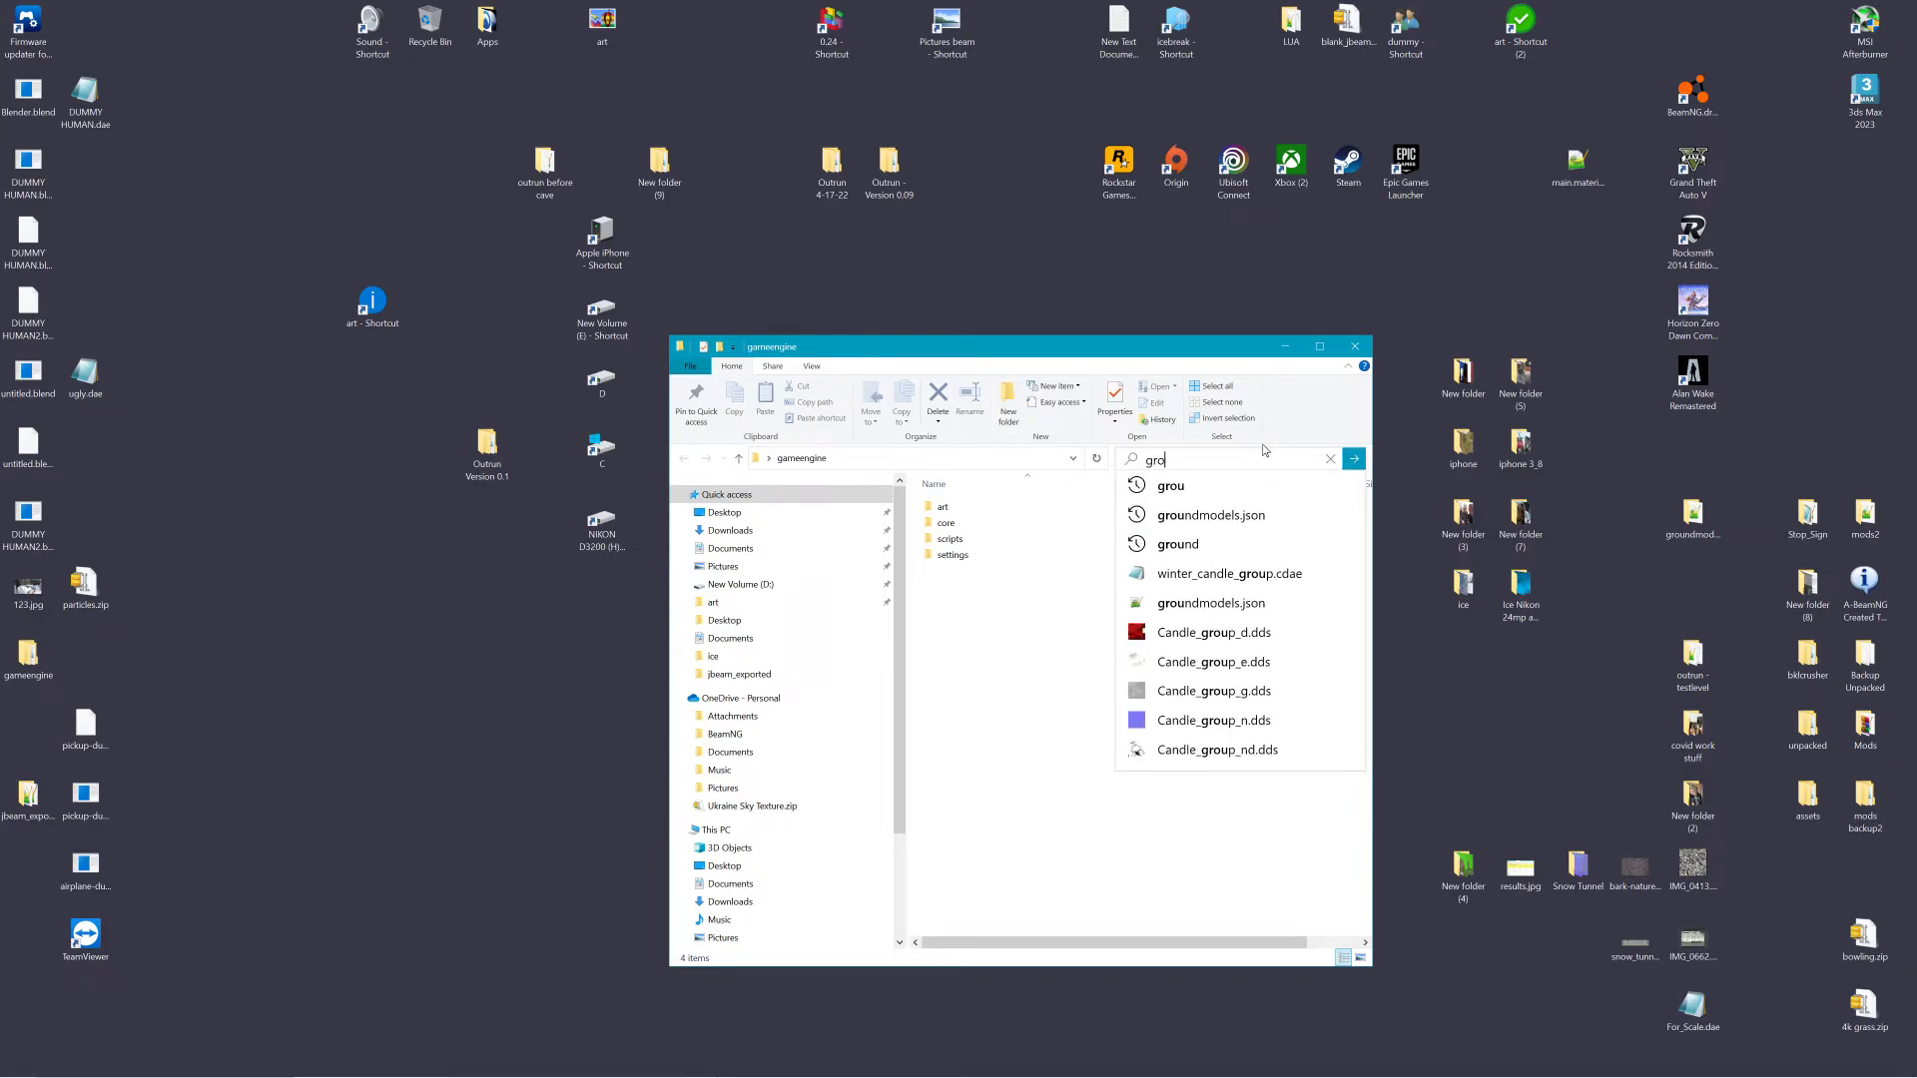
pyautogui.press('BackSpace')
pyautogui.press('BackSpace')
pyautogui.press('BackSpace')
# Search the gameengine folder for "part" and copy the particles folder from art/shapes
pyautogui.write('part')
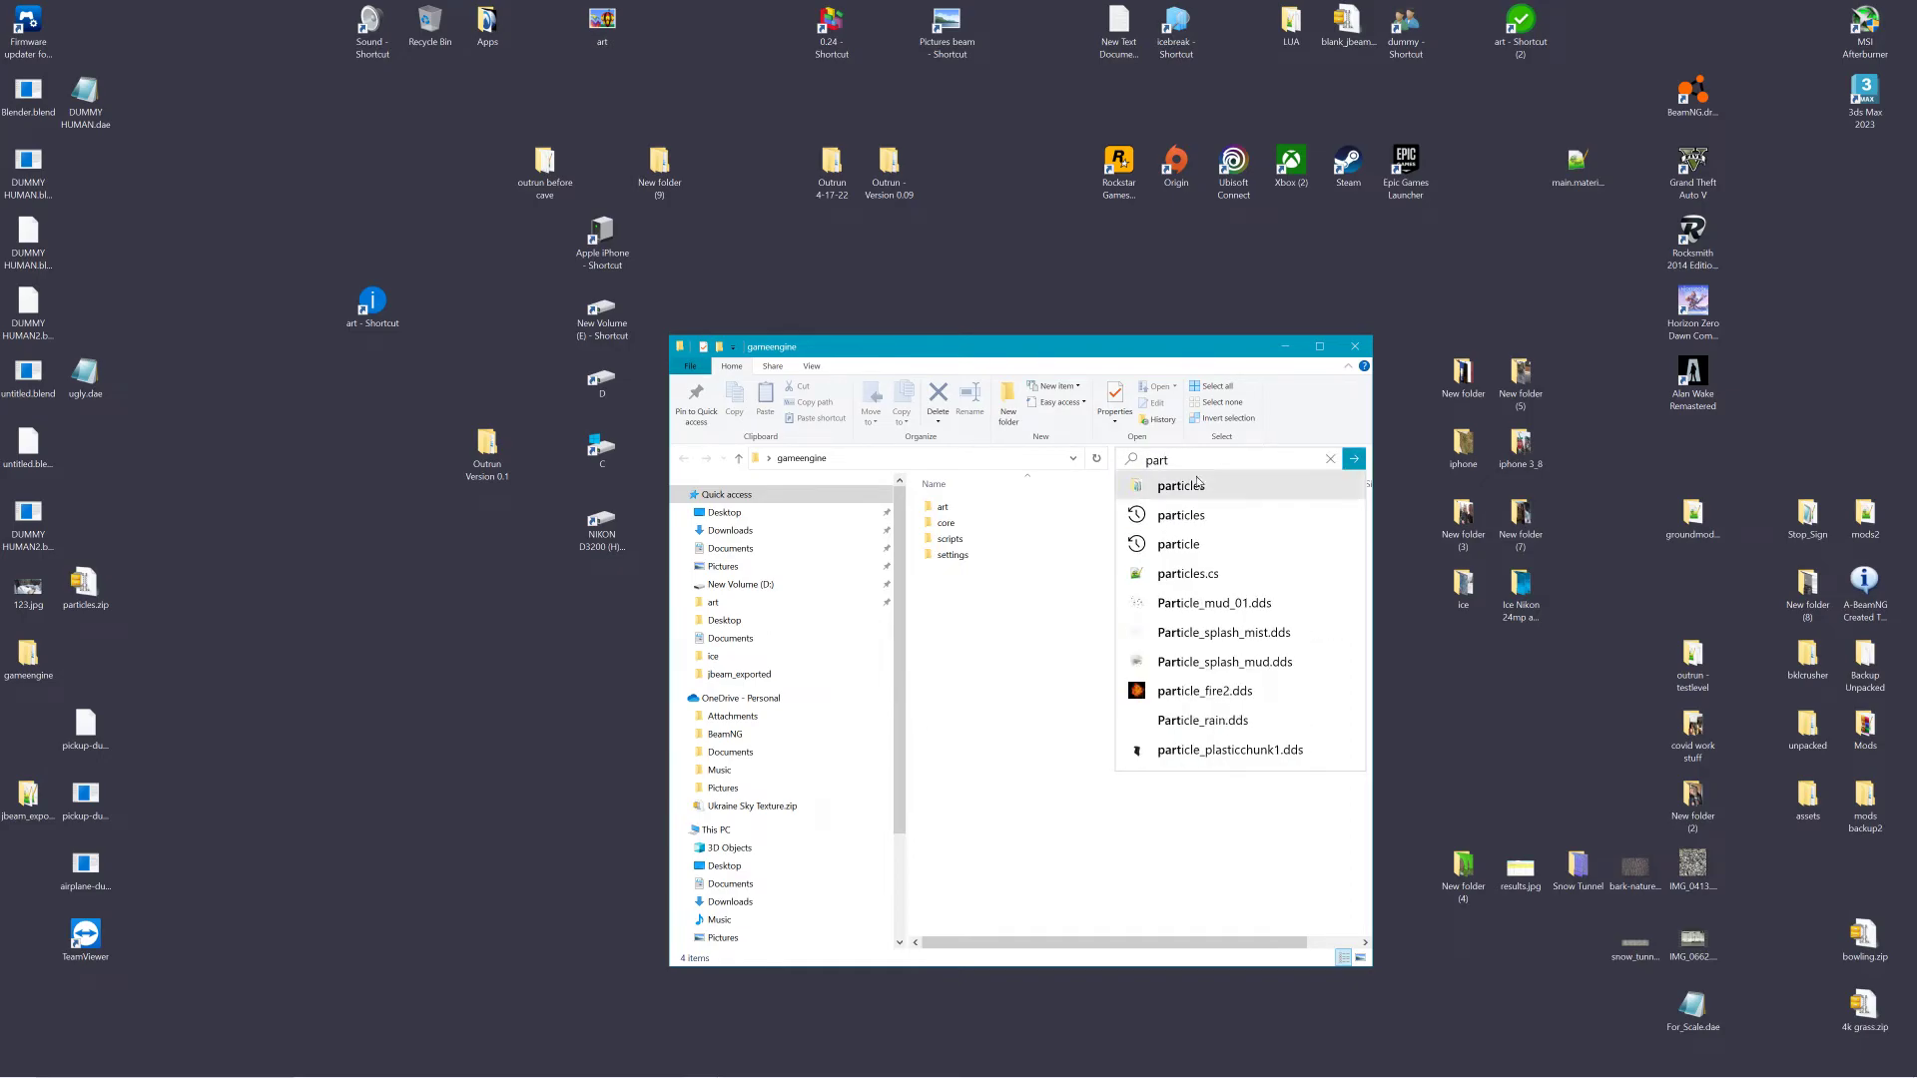
pyautogui.click(1195, 485)
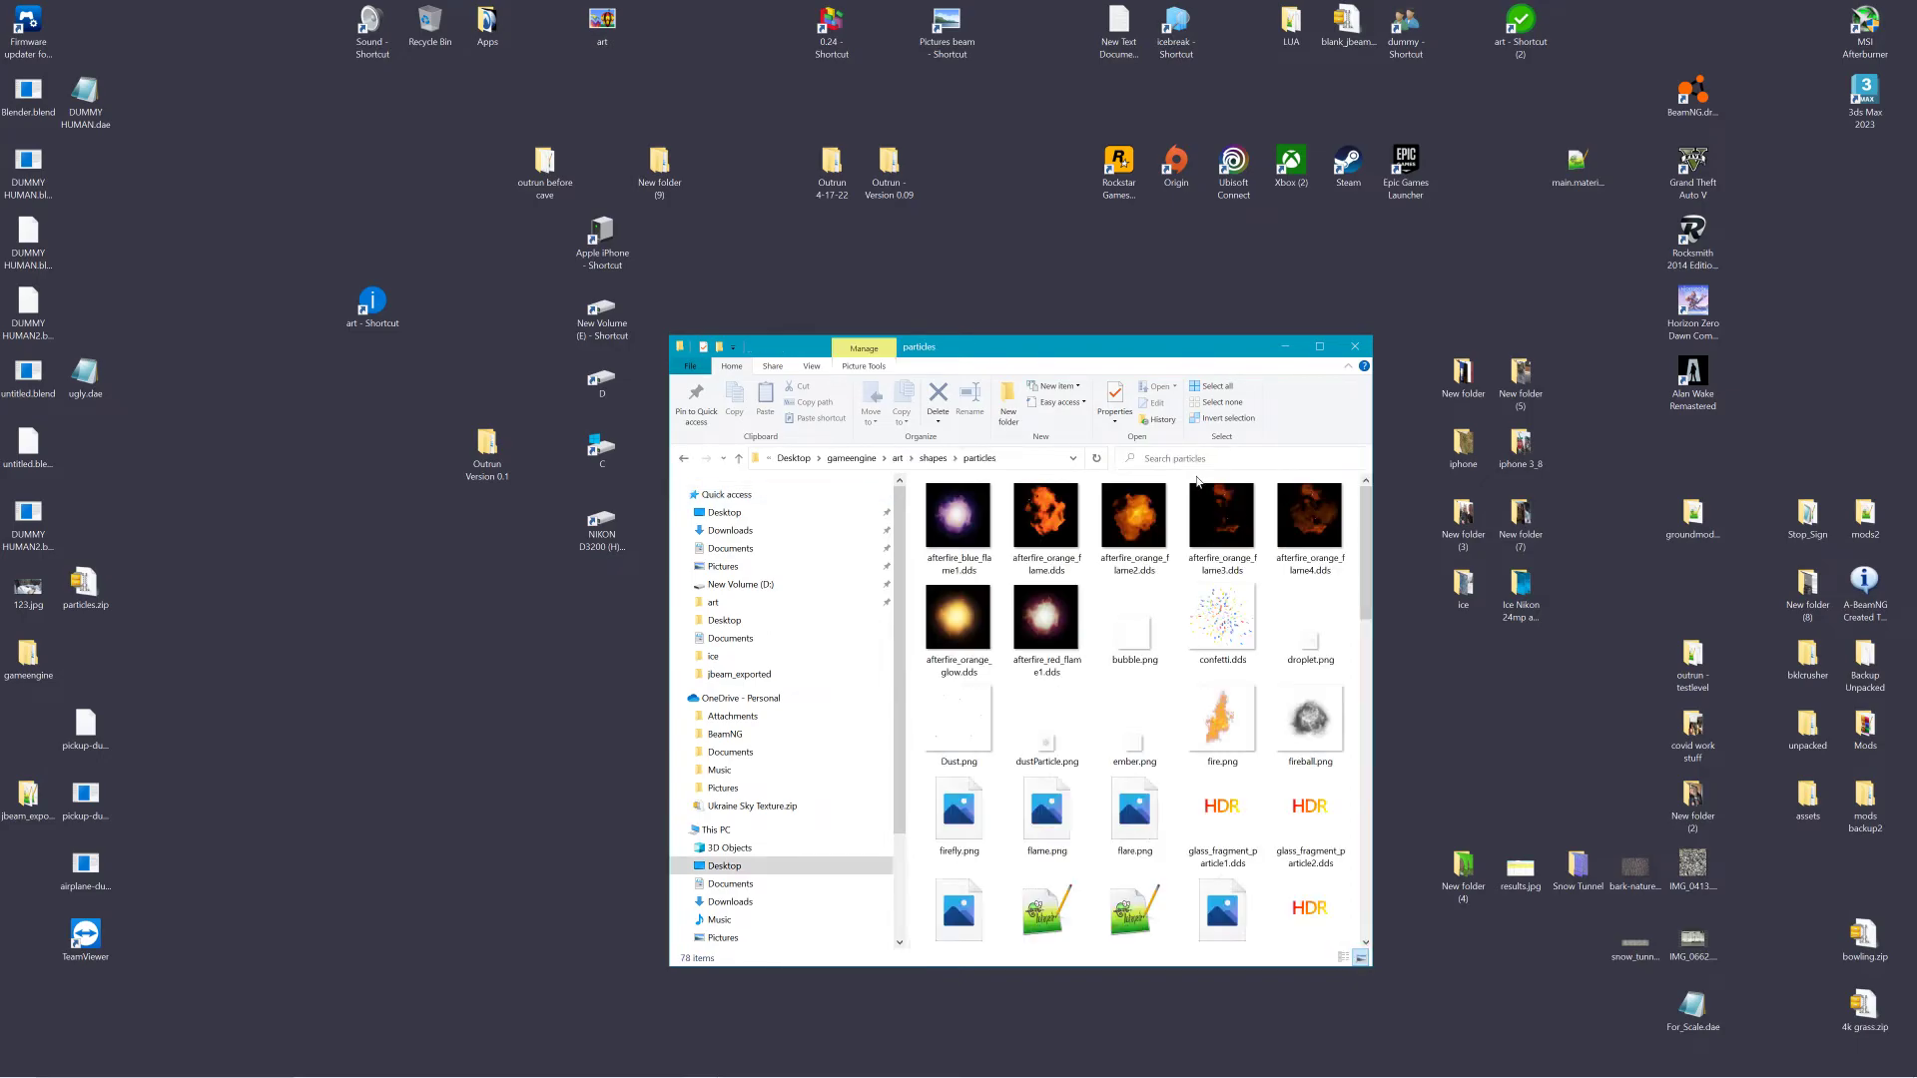
pyautogui.click(933, 460)
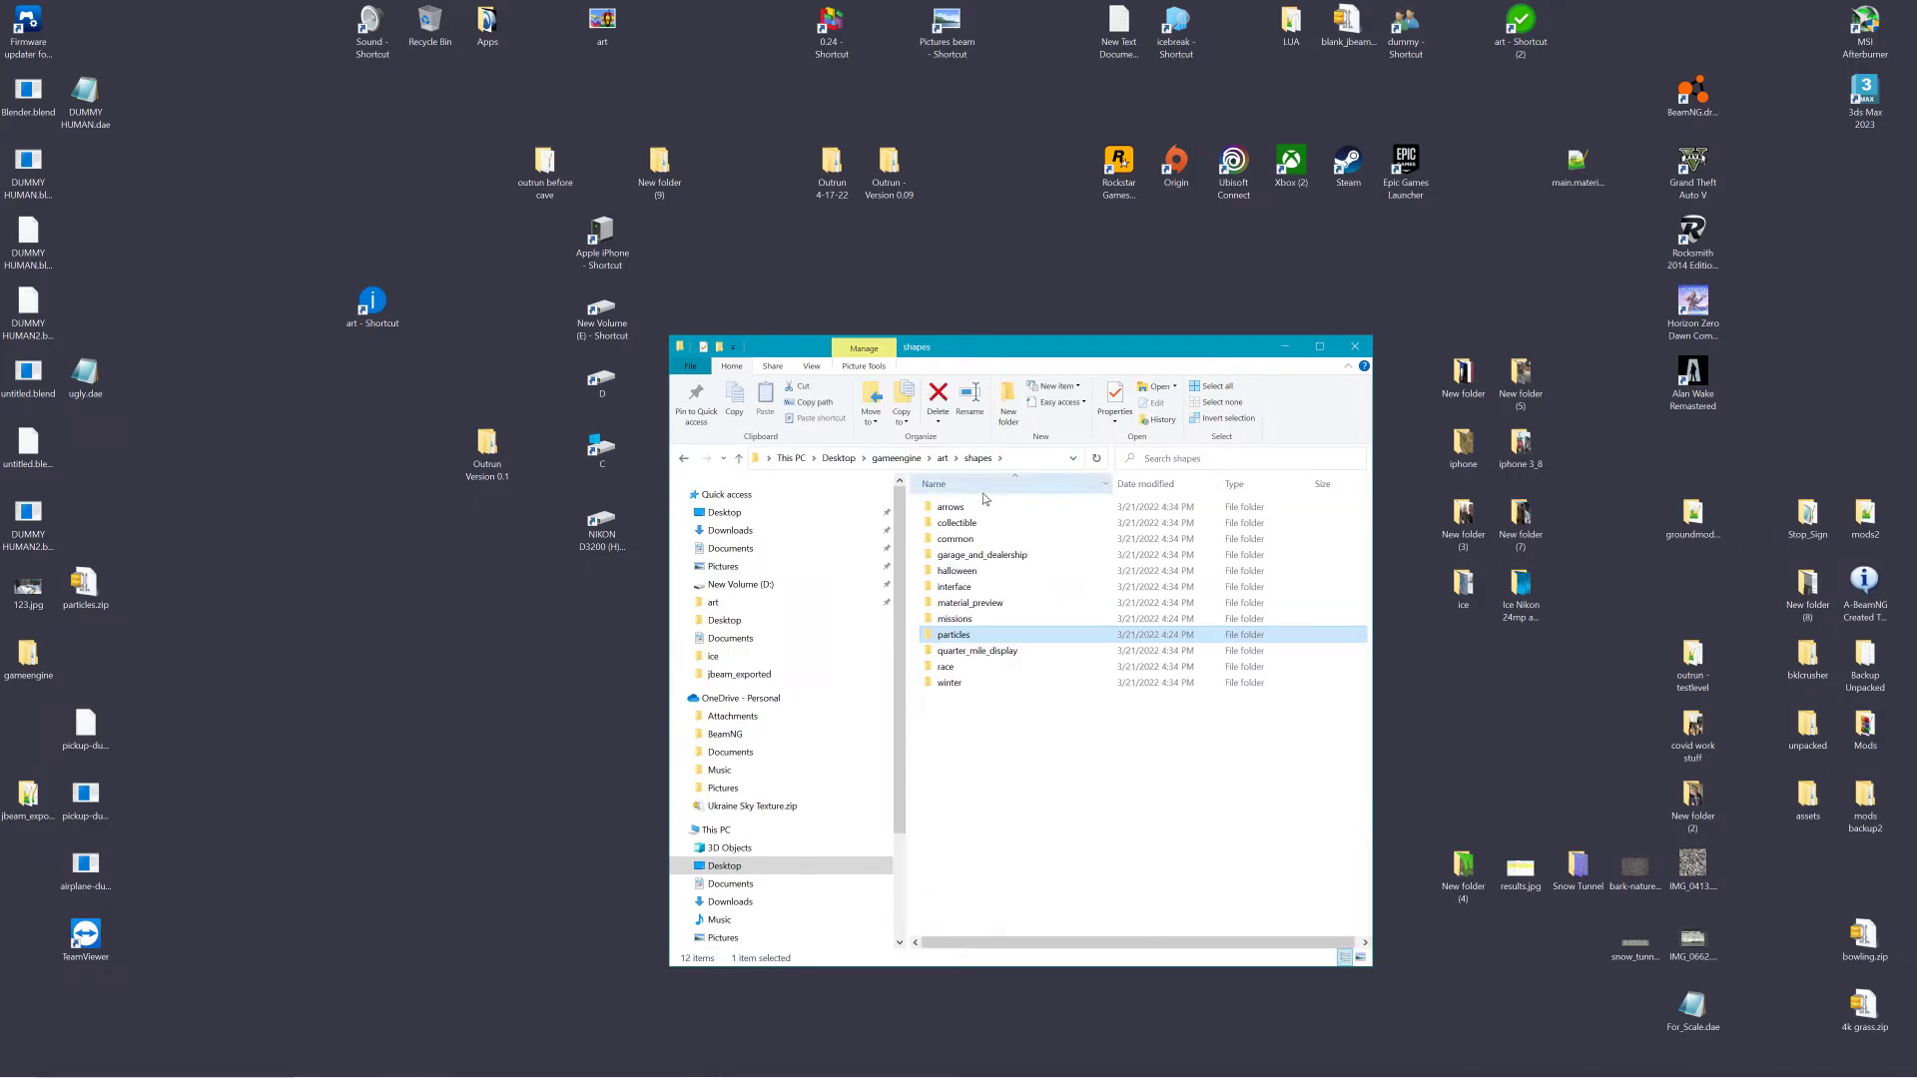
pyautogui.rightClick(957, 635)
pyautogui.click(994, 975)
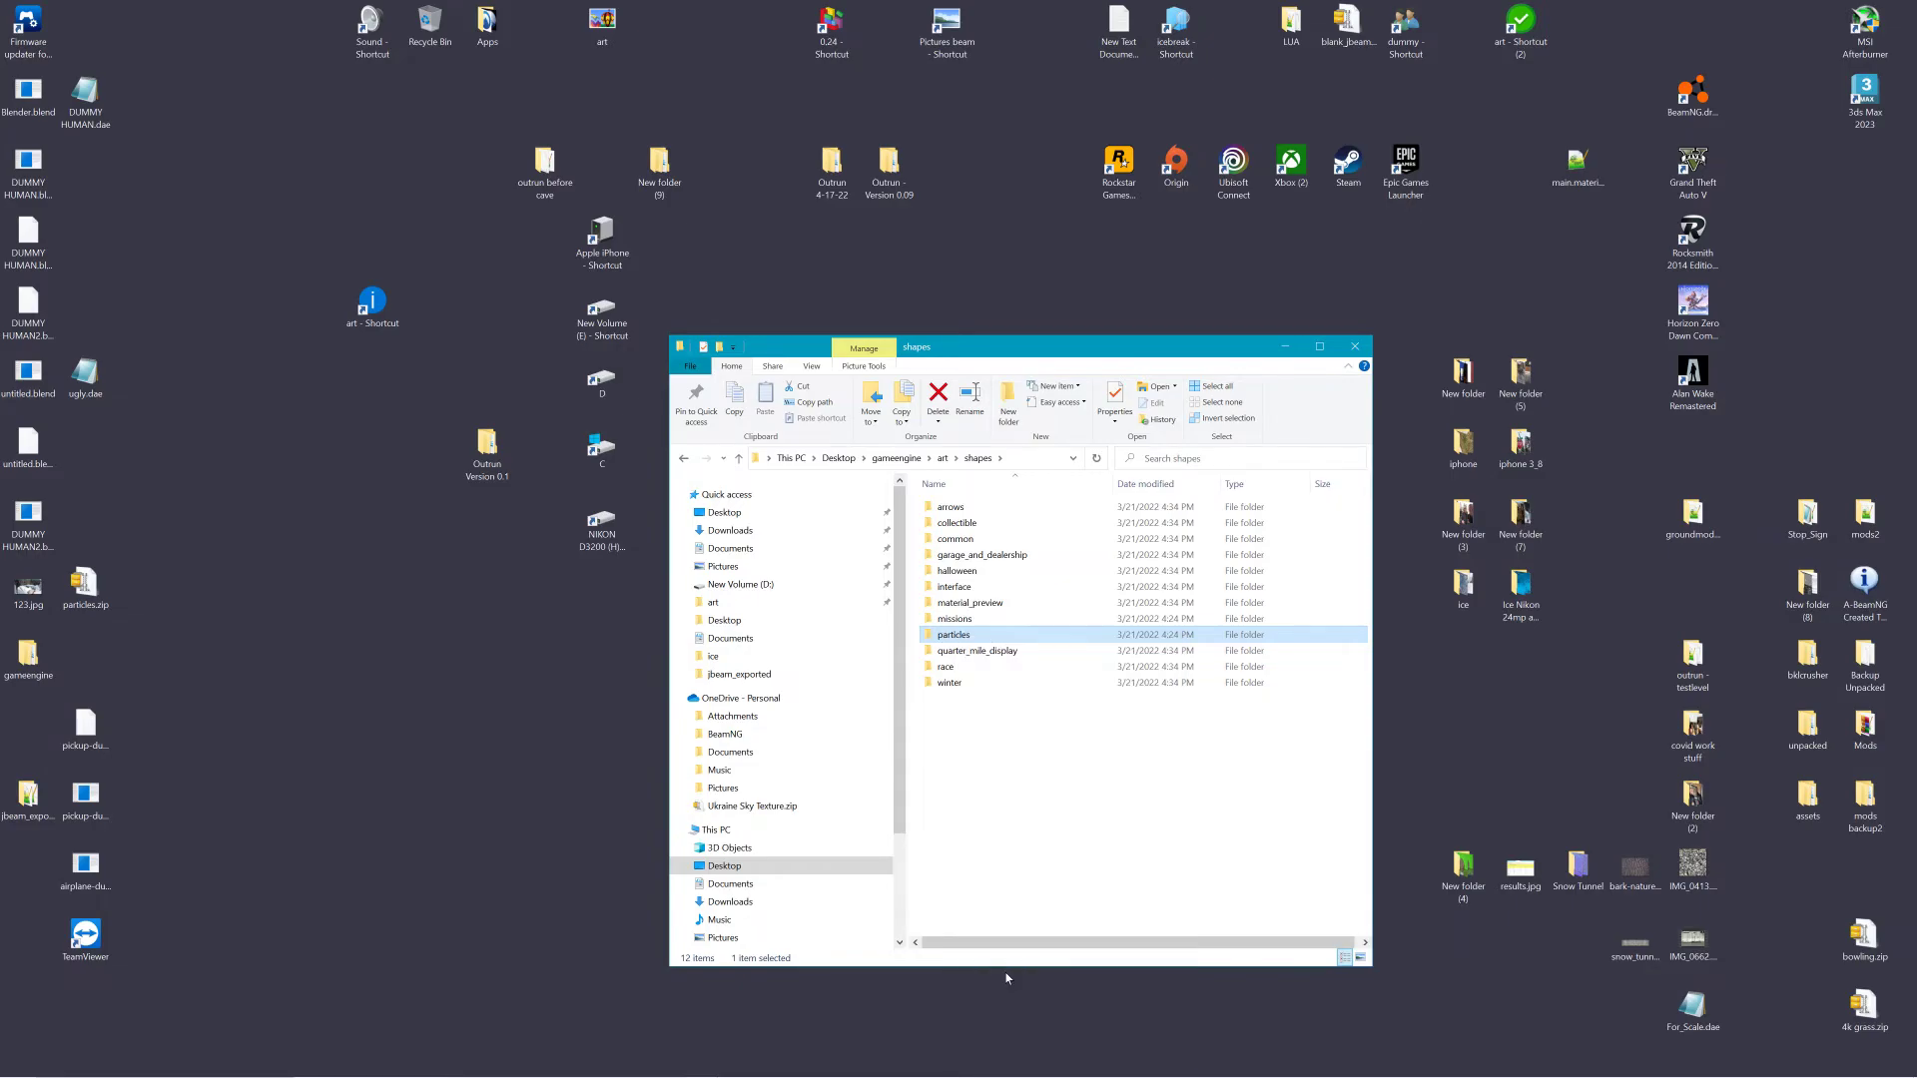
pyautogui.click(1341, 345)
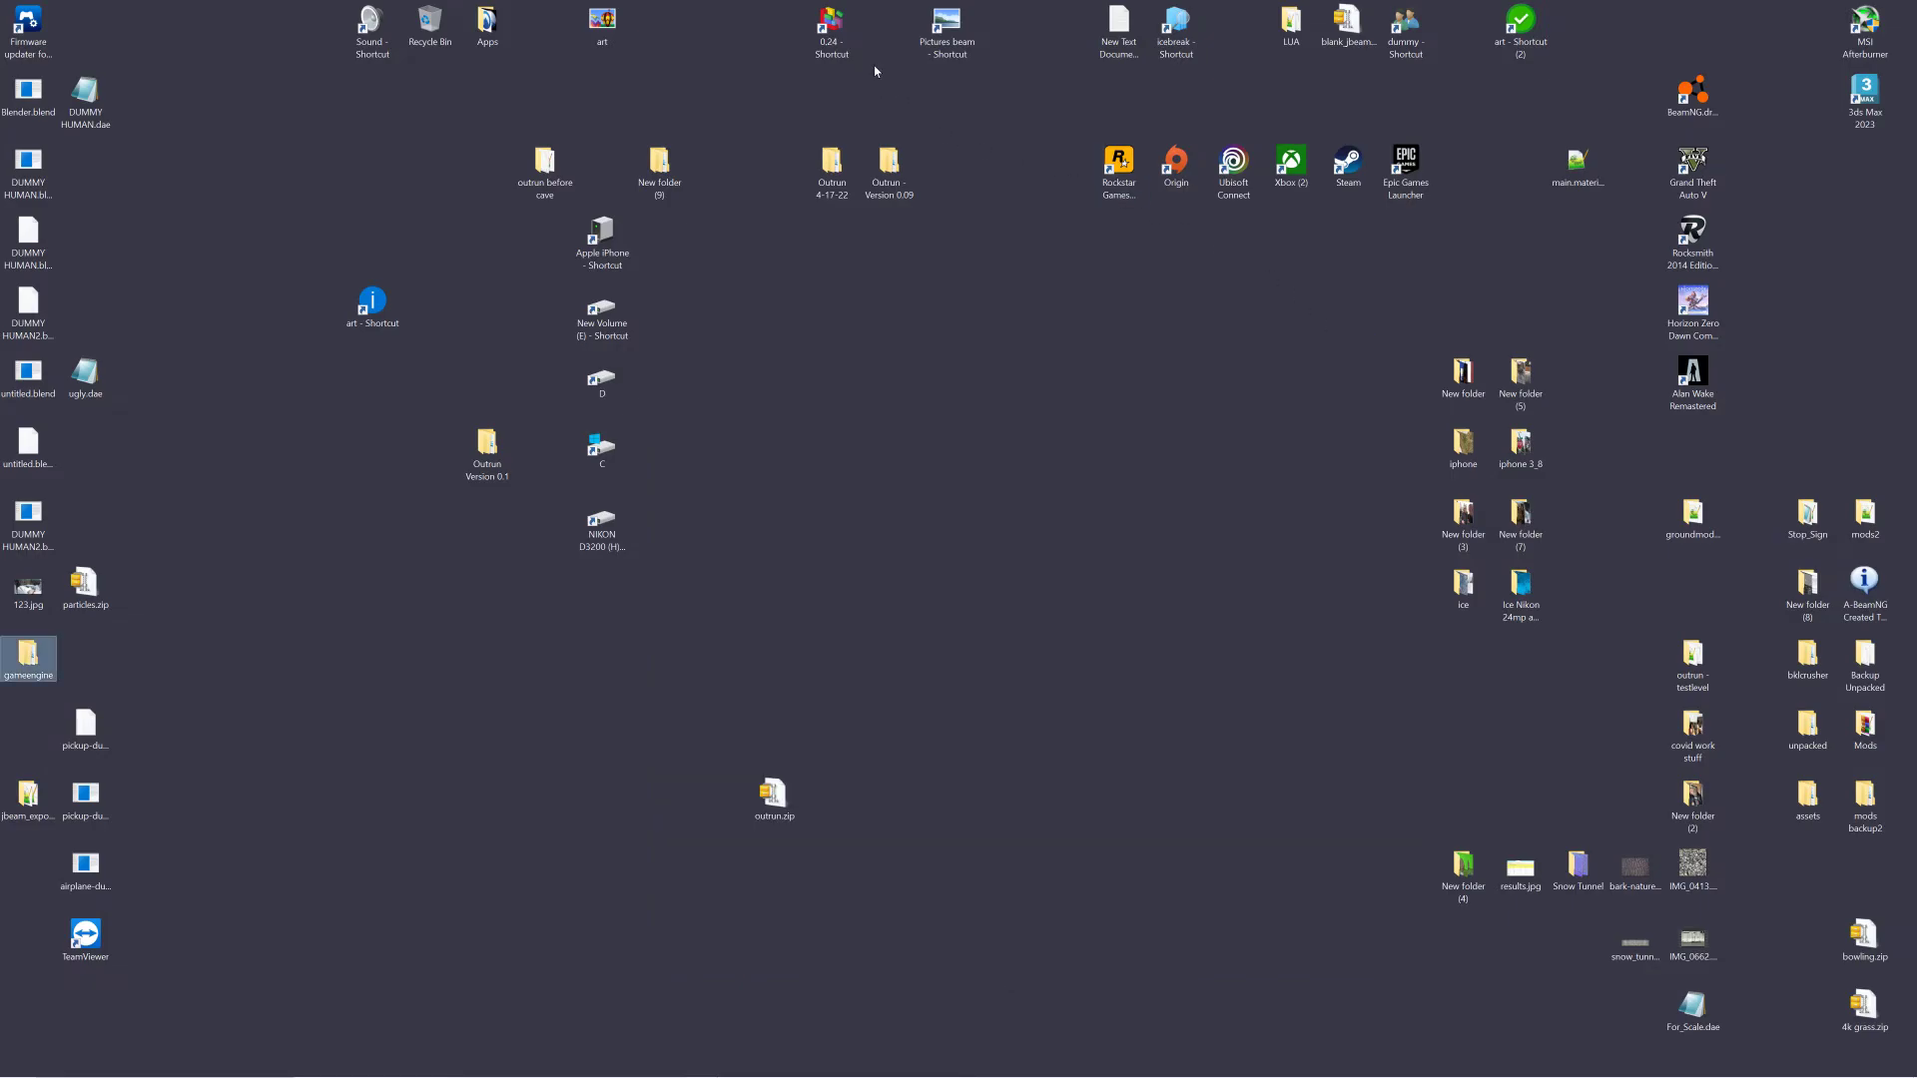
# Open the outrun level's particles folder at 0.24/levels/outrun/art/shapes in the BeamNG.drive user folder
pyautogui.doubleClick(836, 35)
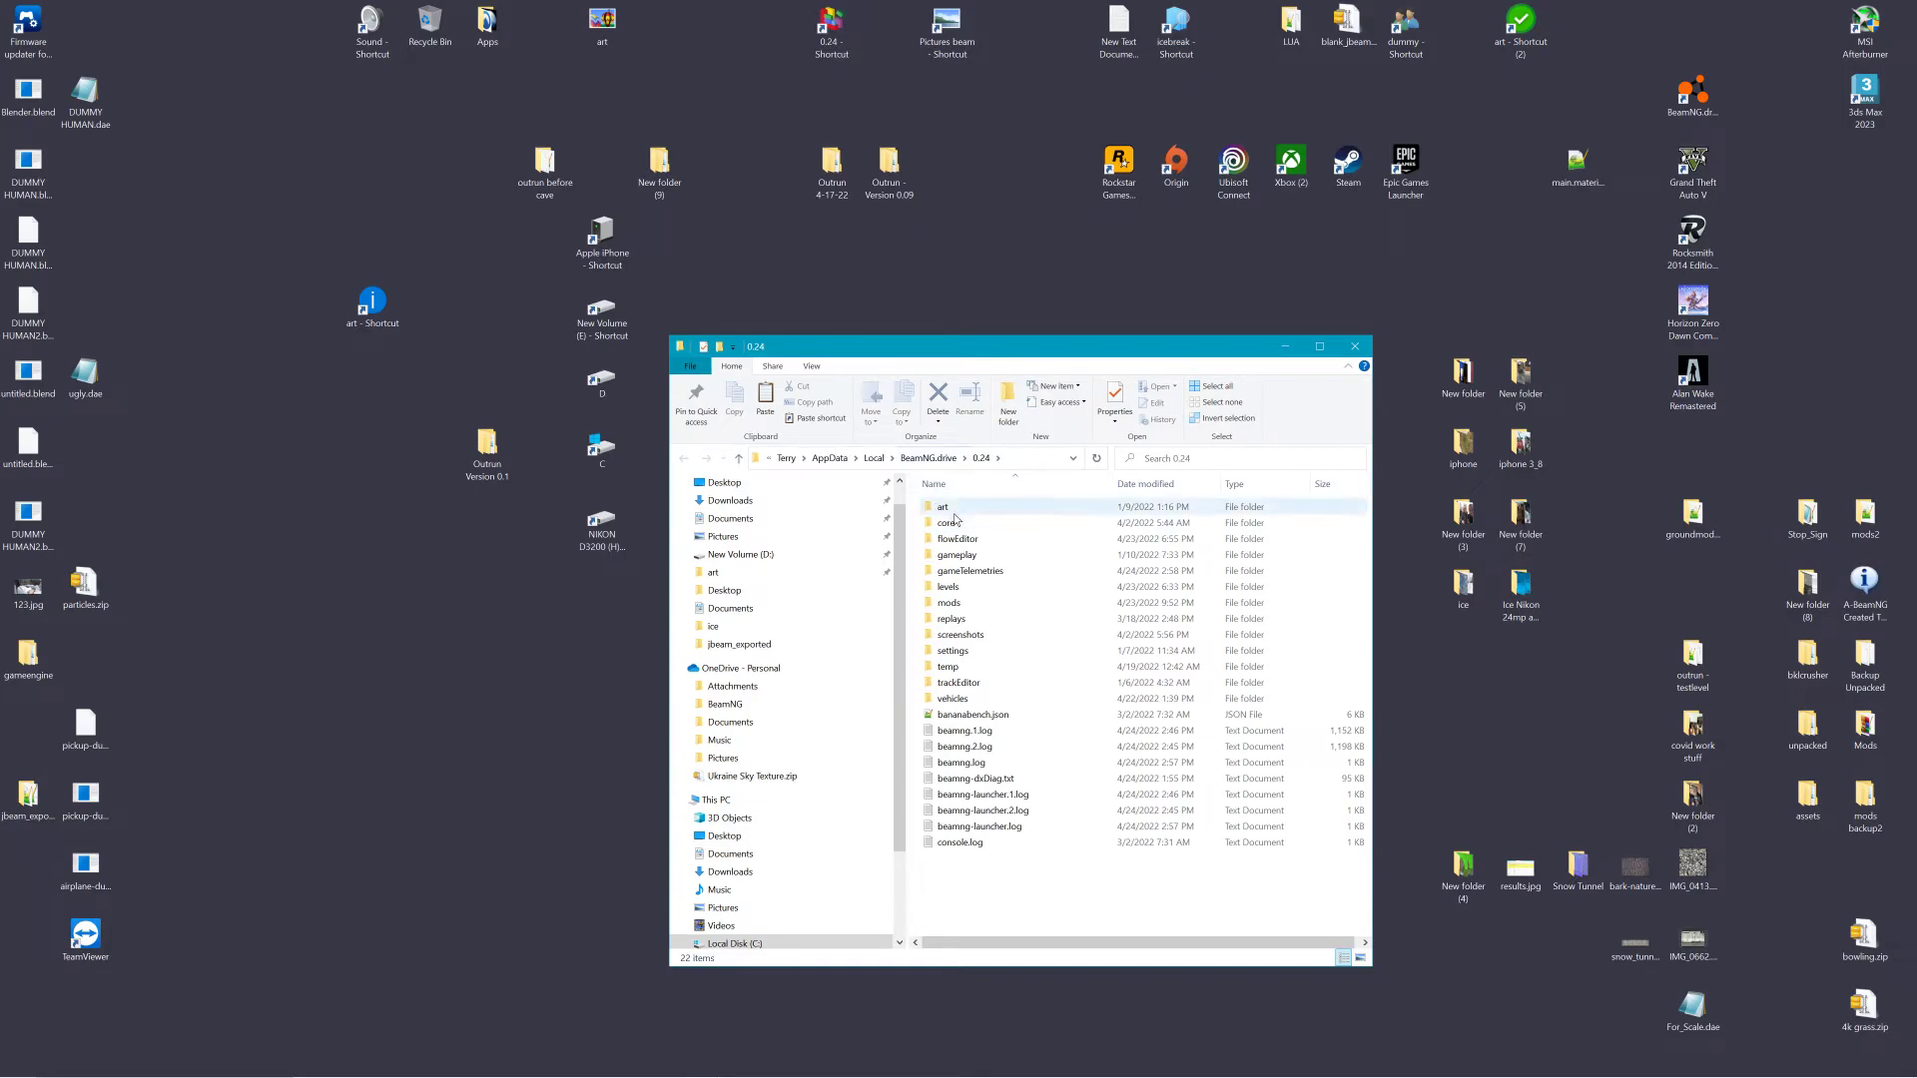
pyautogui.doubleClick(951, 587)
pyautogui.doubleClick(953, 555)
pyautogui.doubleClick(965, 527)
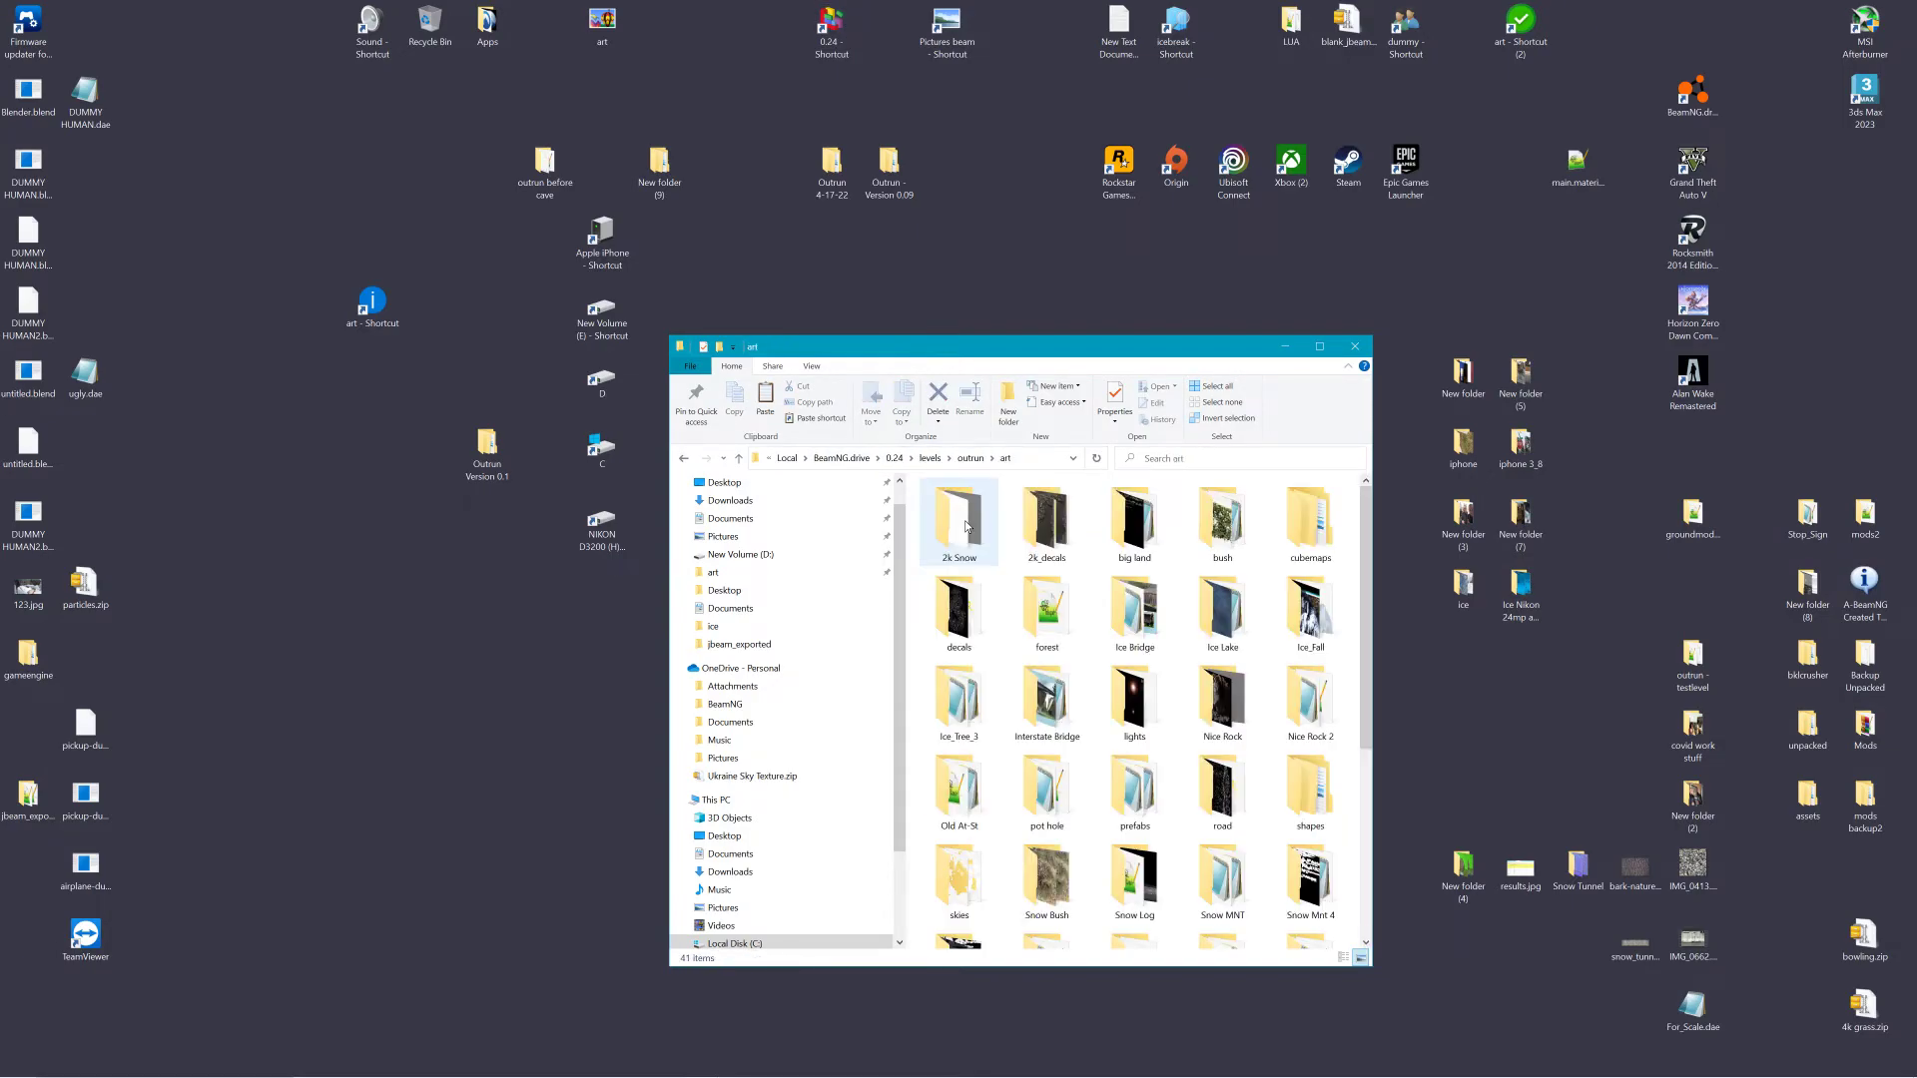
pyautogui.scroll(-5, 1176, 665)
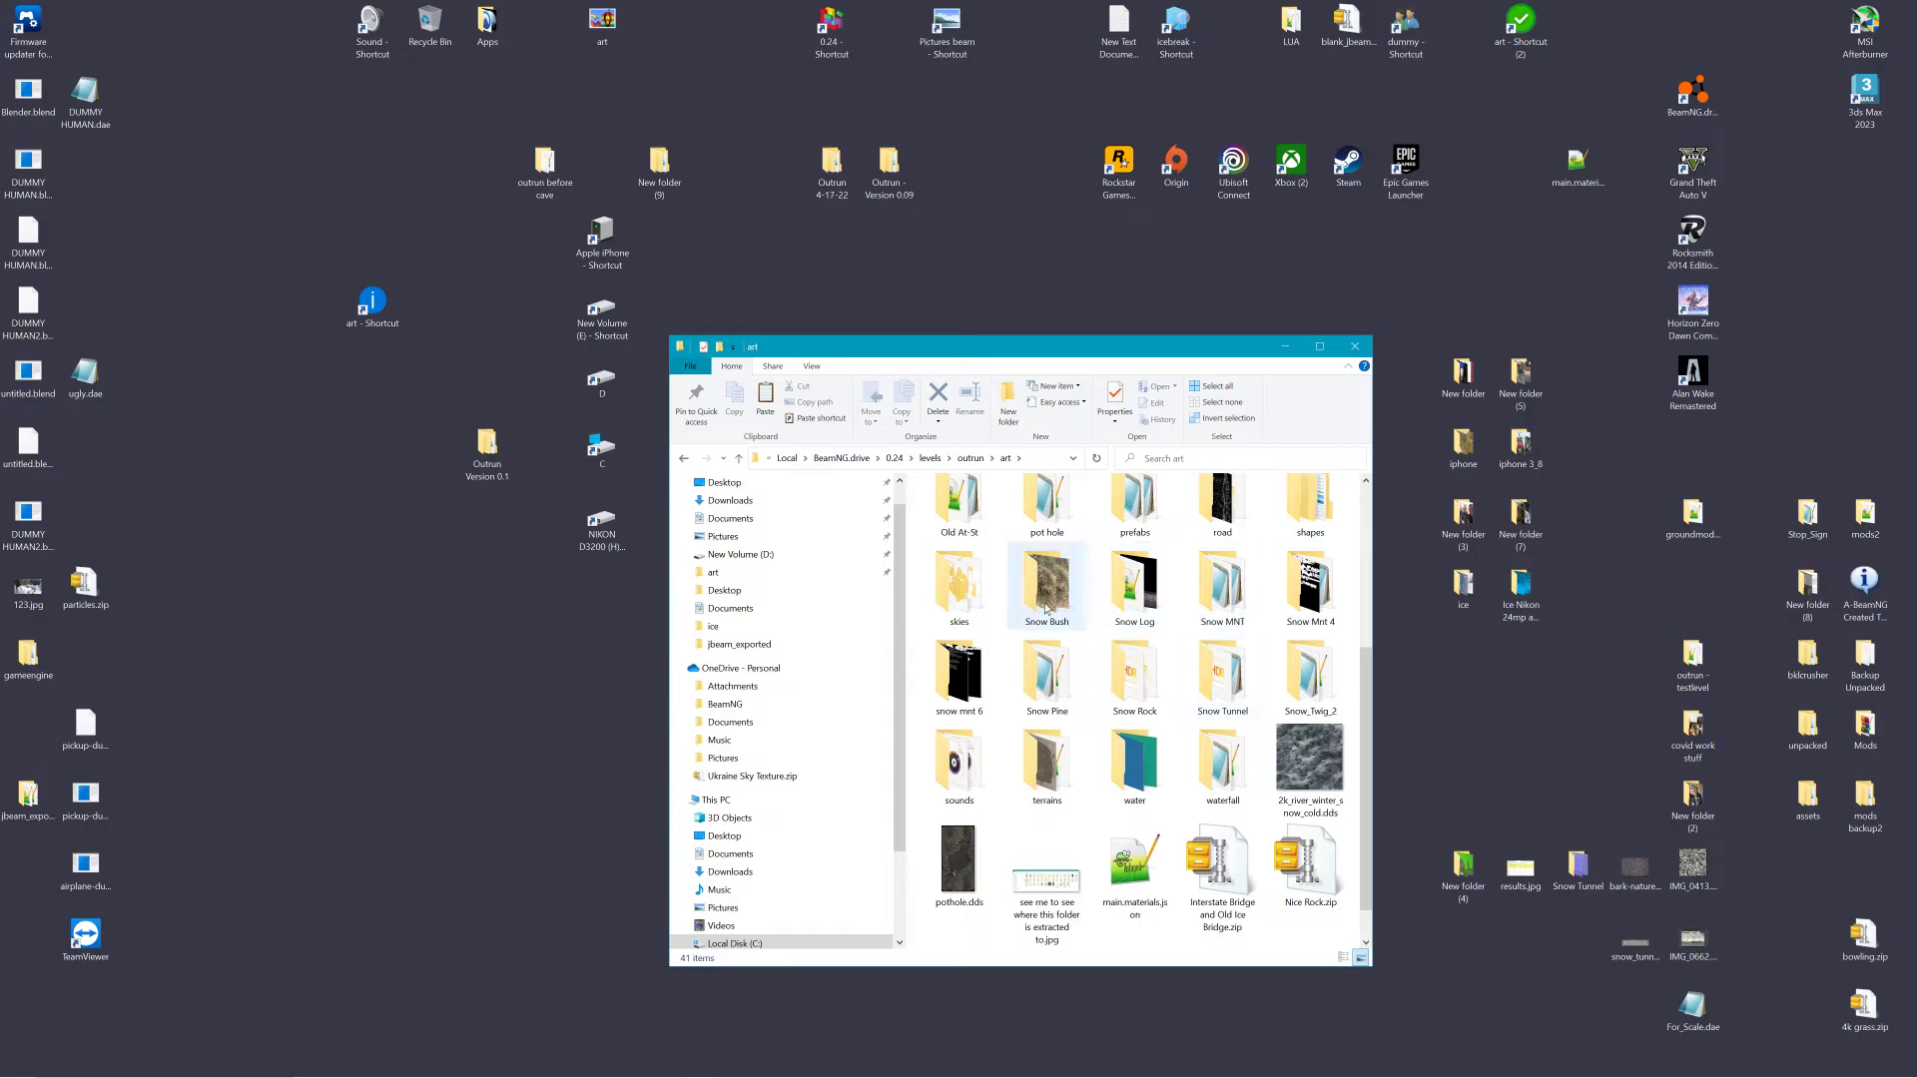
pyautogui.doubleClick(1303, 527)
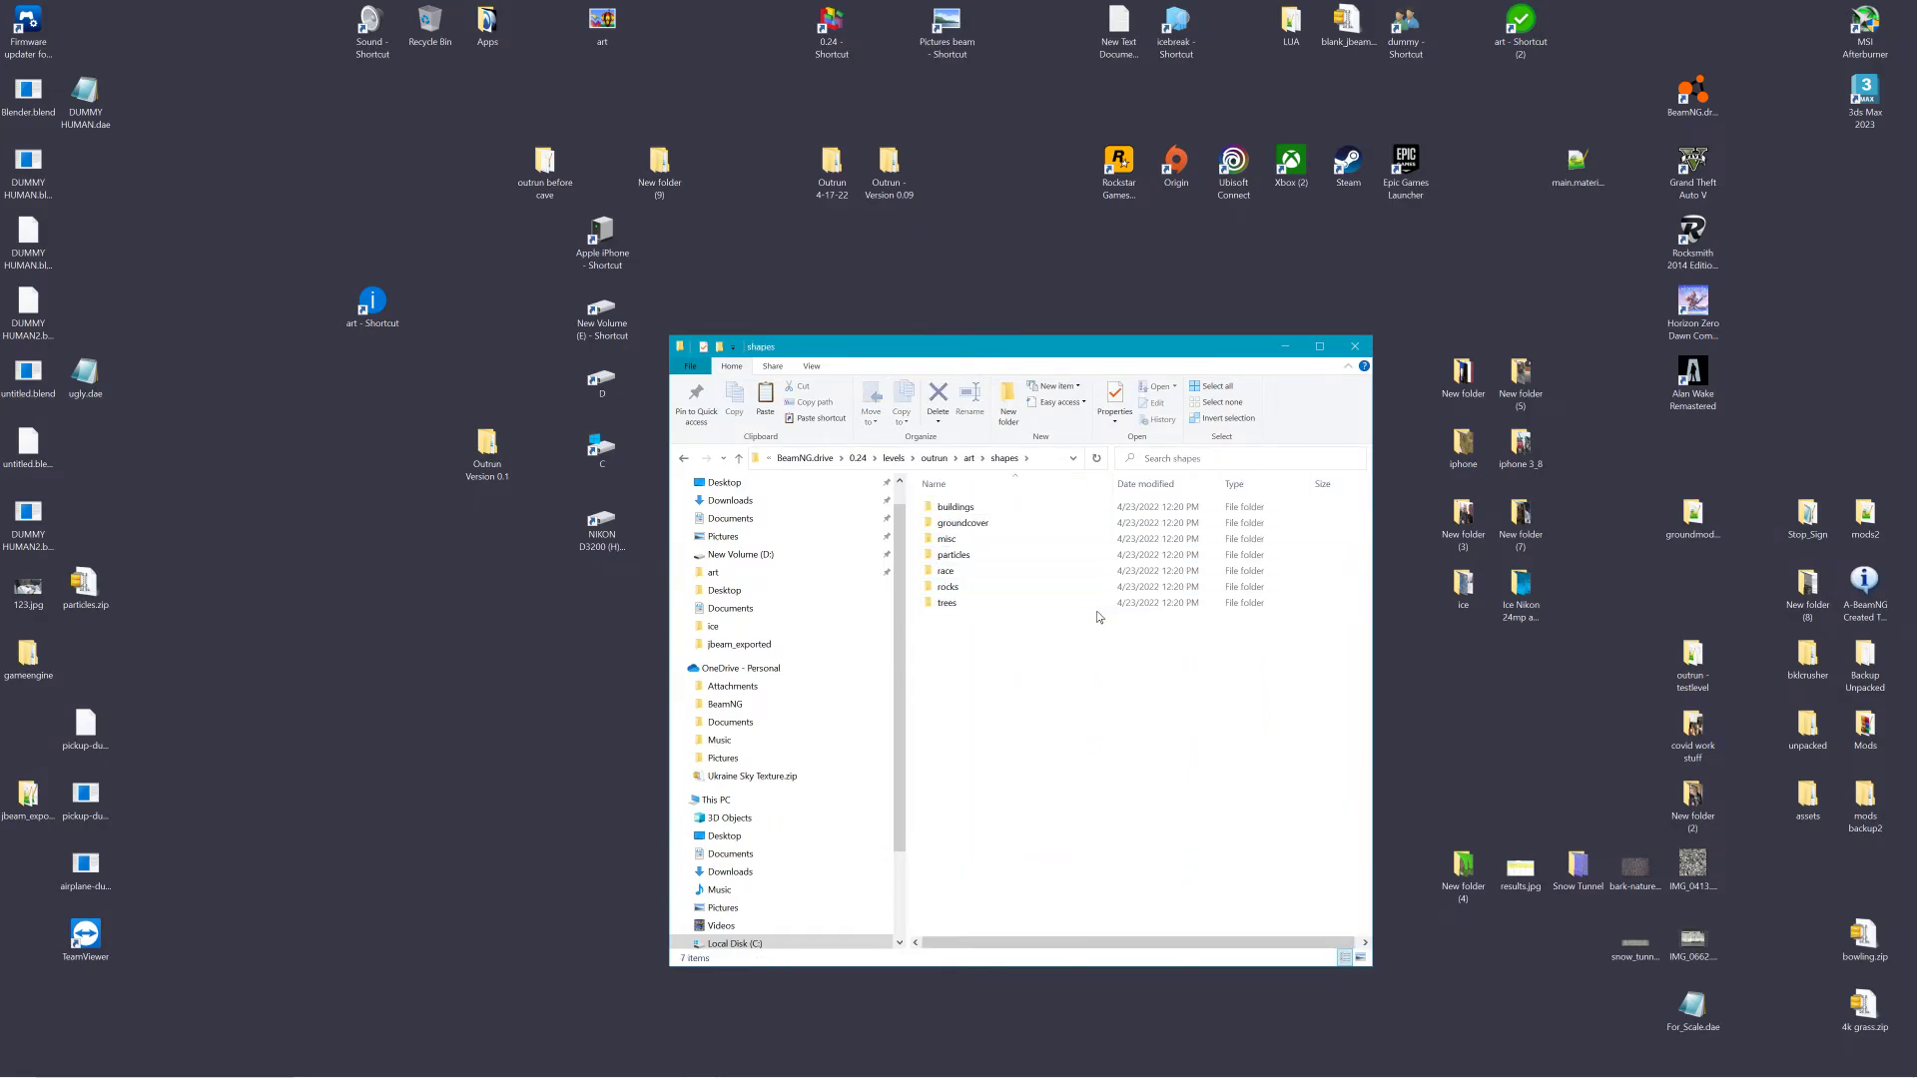
pyautogui.click(956, 556)
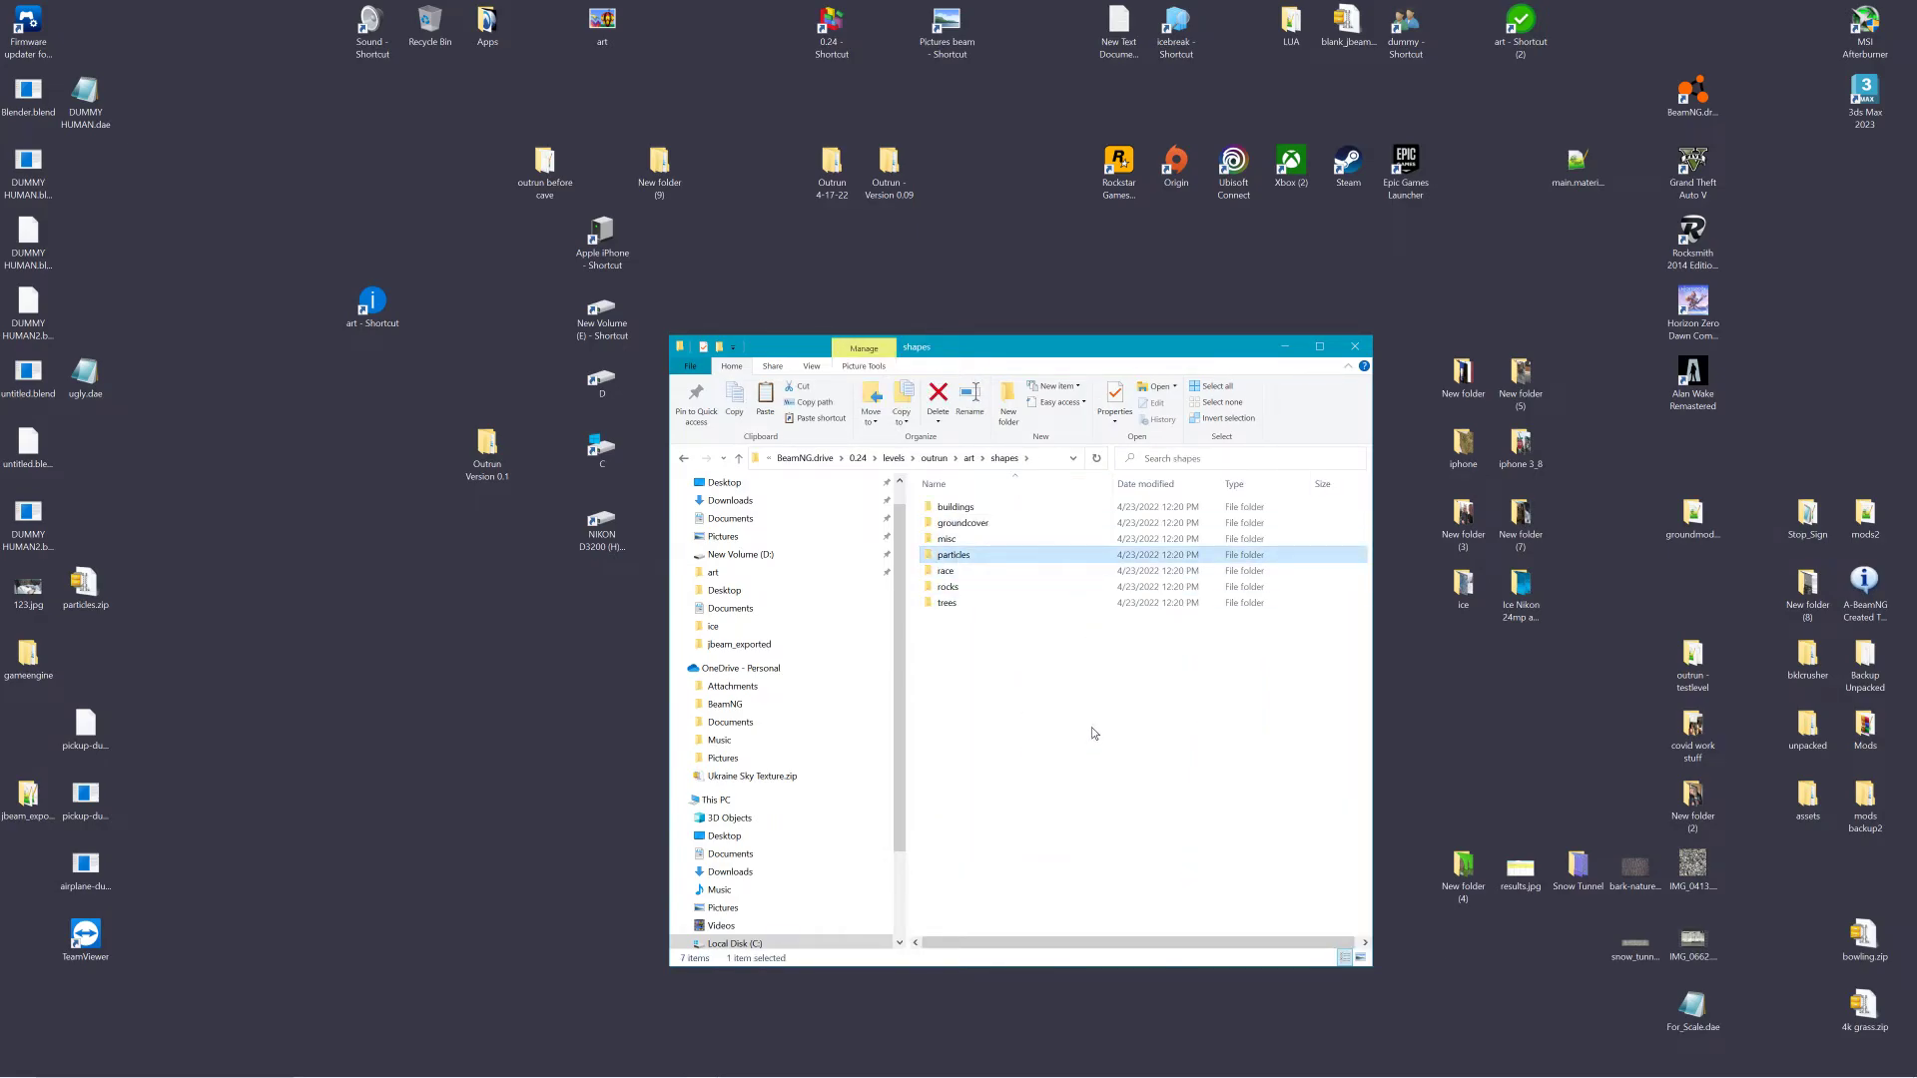
pyautogui.doubleClick(959, 558)
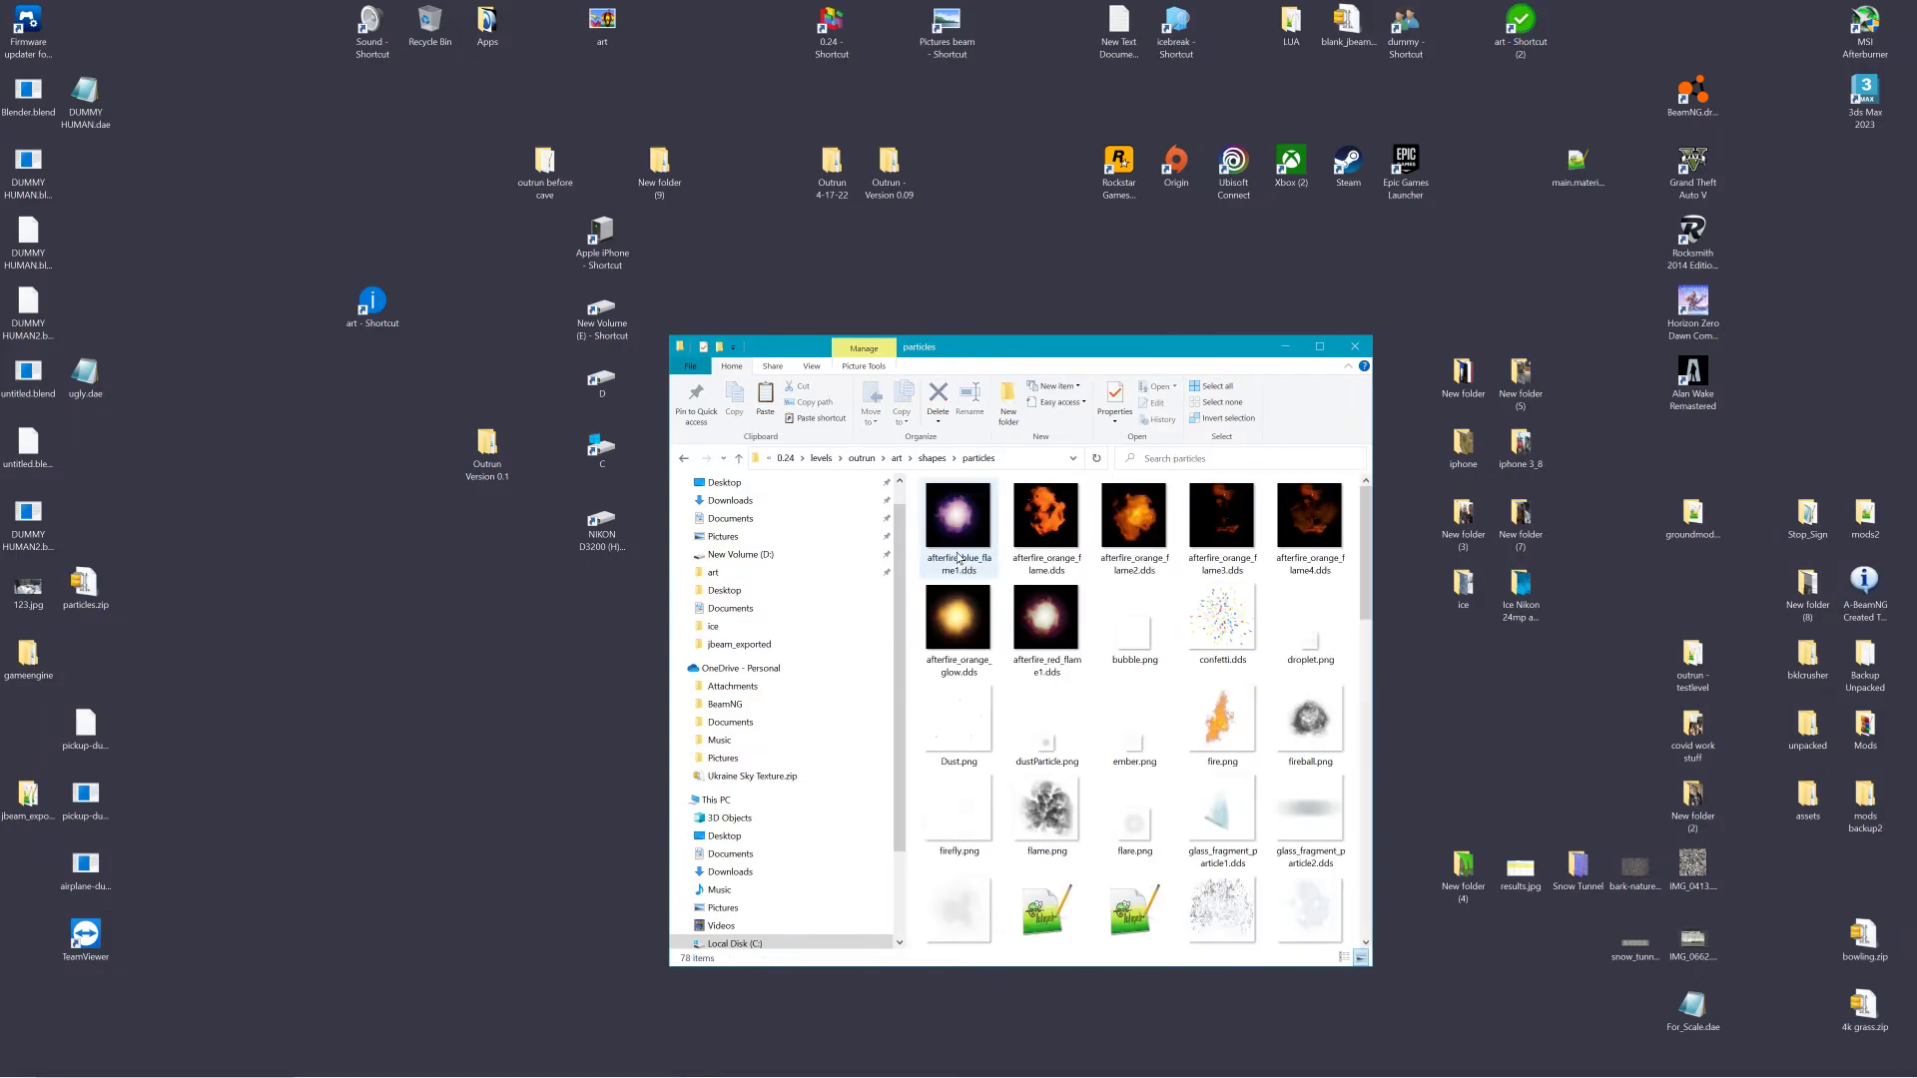
# Open managedParticleEmitterData.cs from the outrun level's particles folder and examine its first emitter datablocks, from BNG_Leaves to BNGP_1
pyautogui.doubleClick(1230, 362)
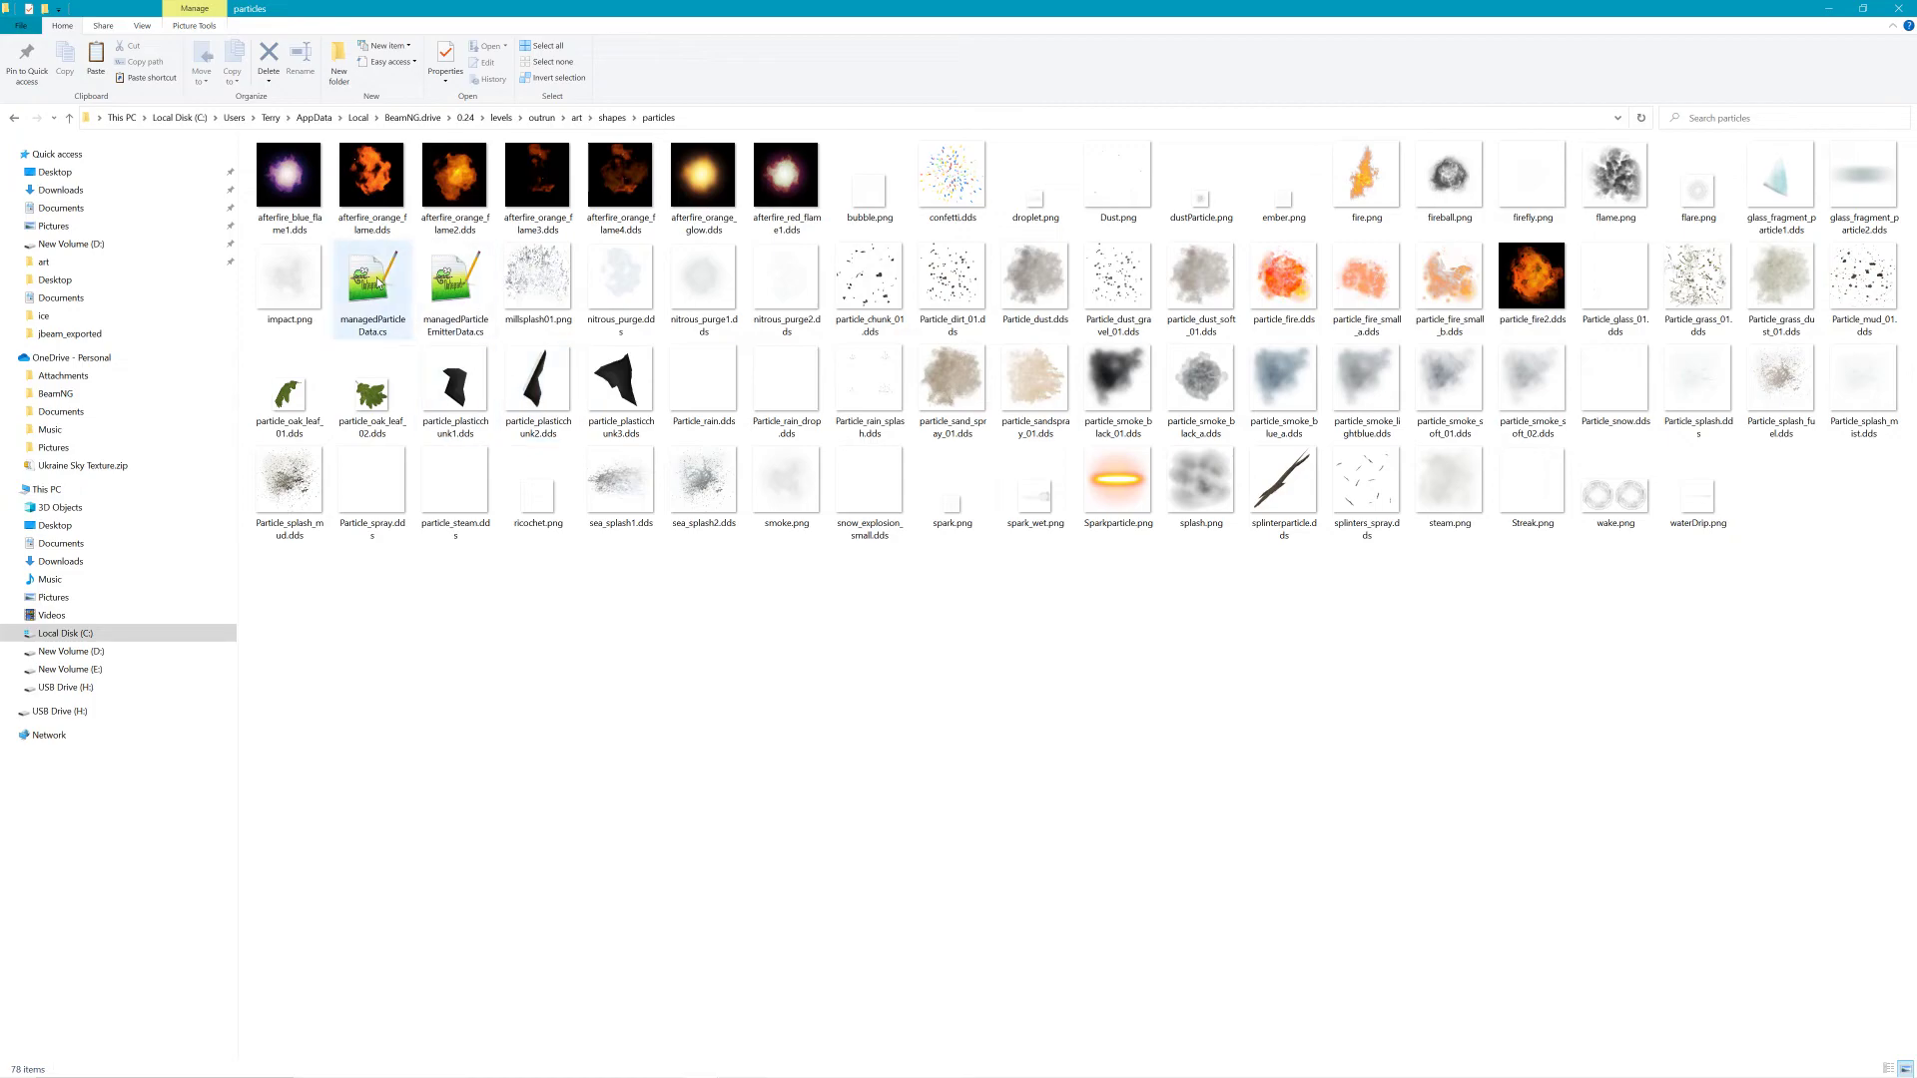
pyautogui.doubleClick(452, 278)
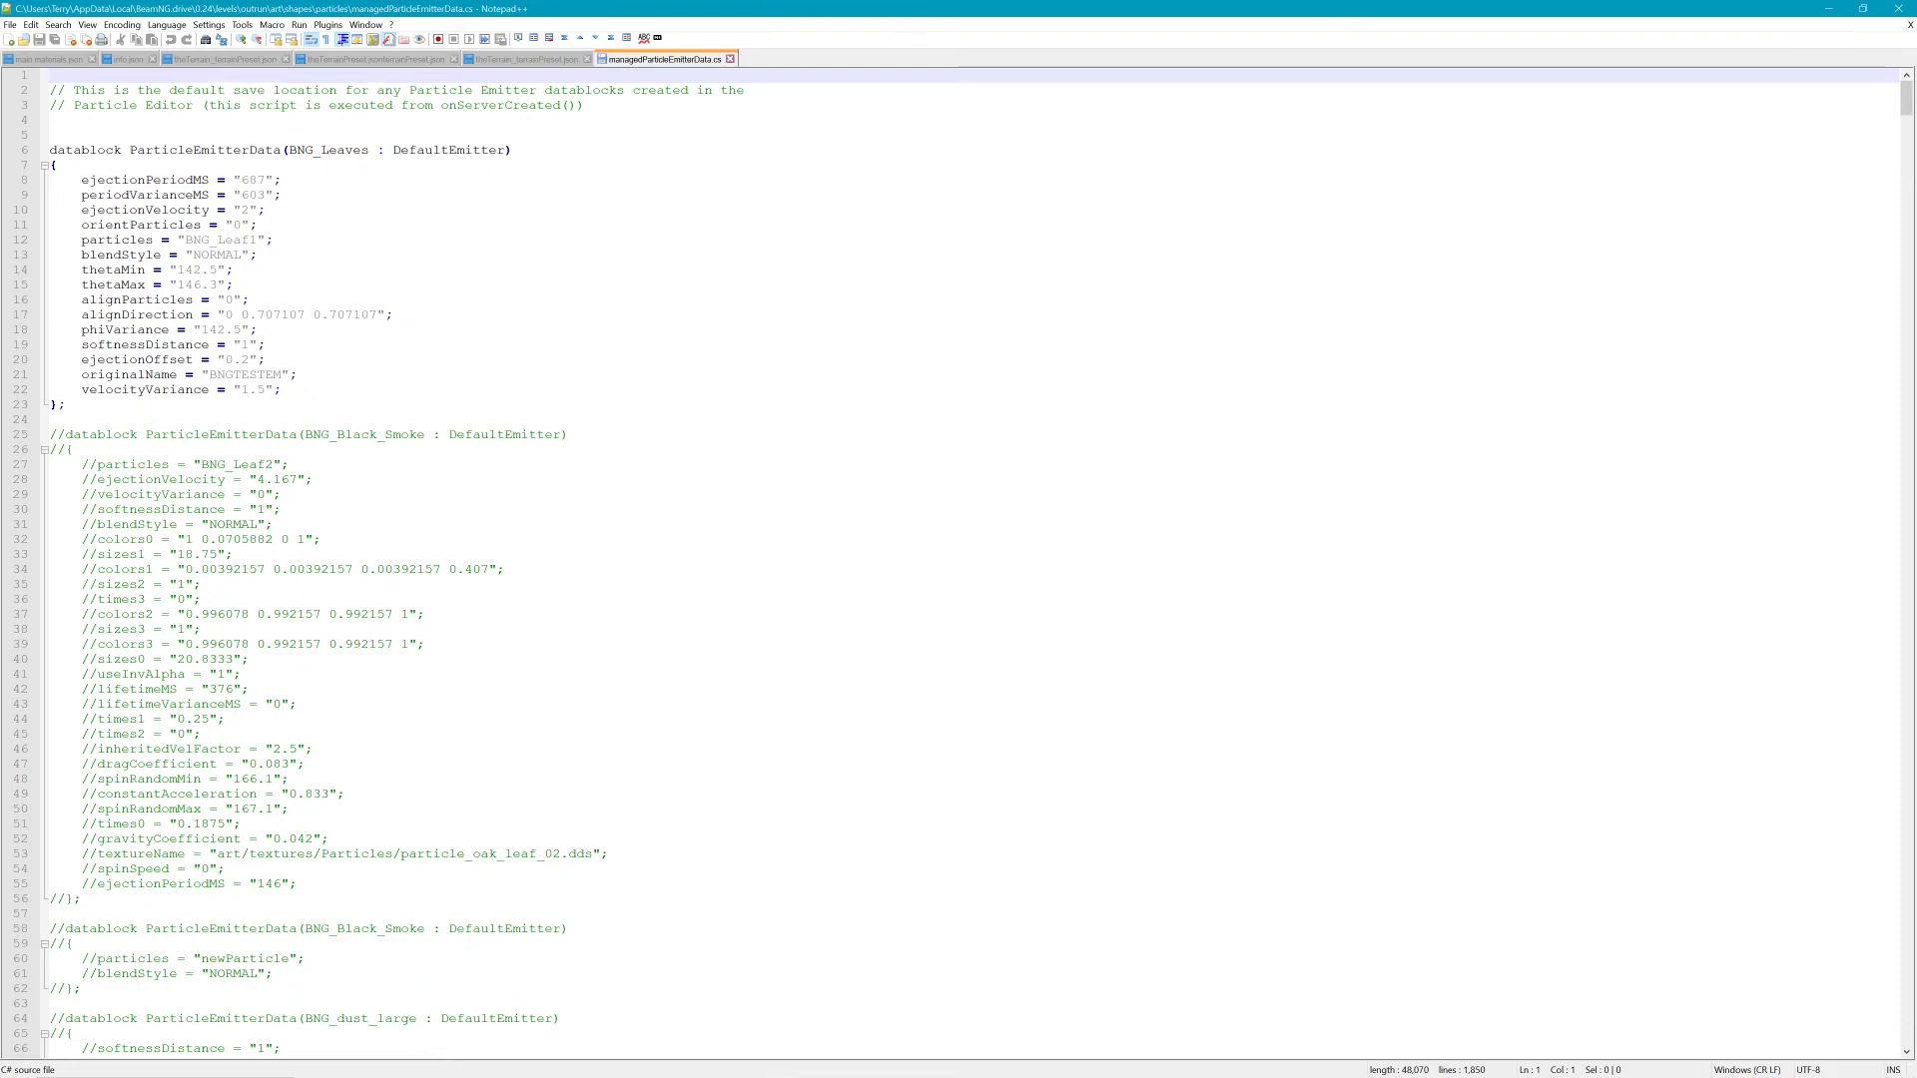
pyautogui.scroll(-7, 958, 559)
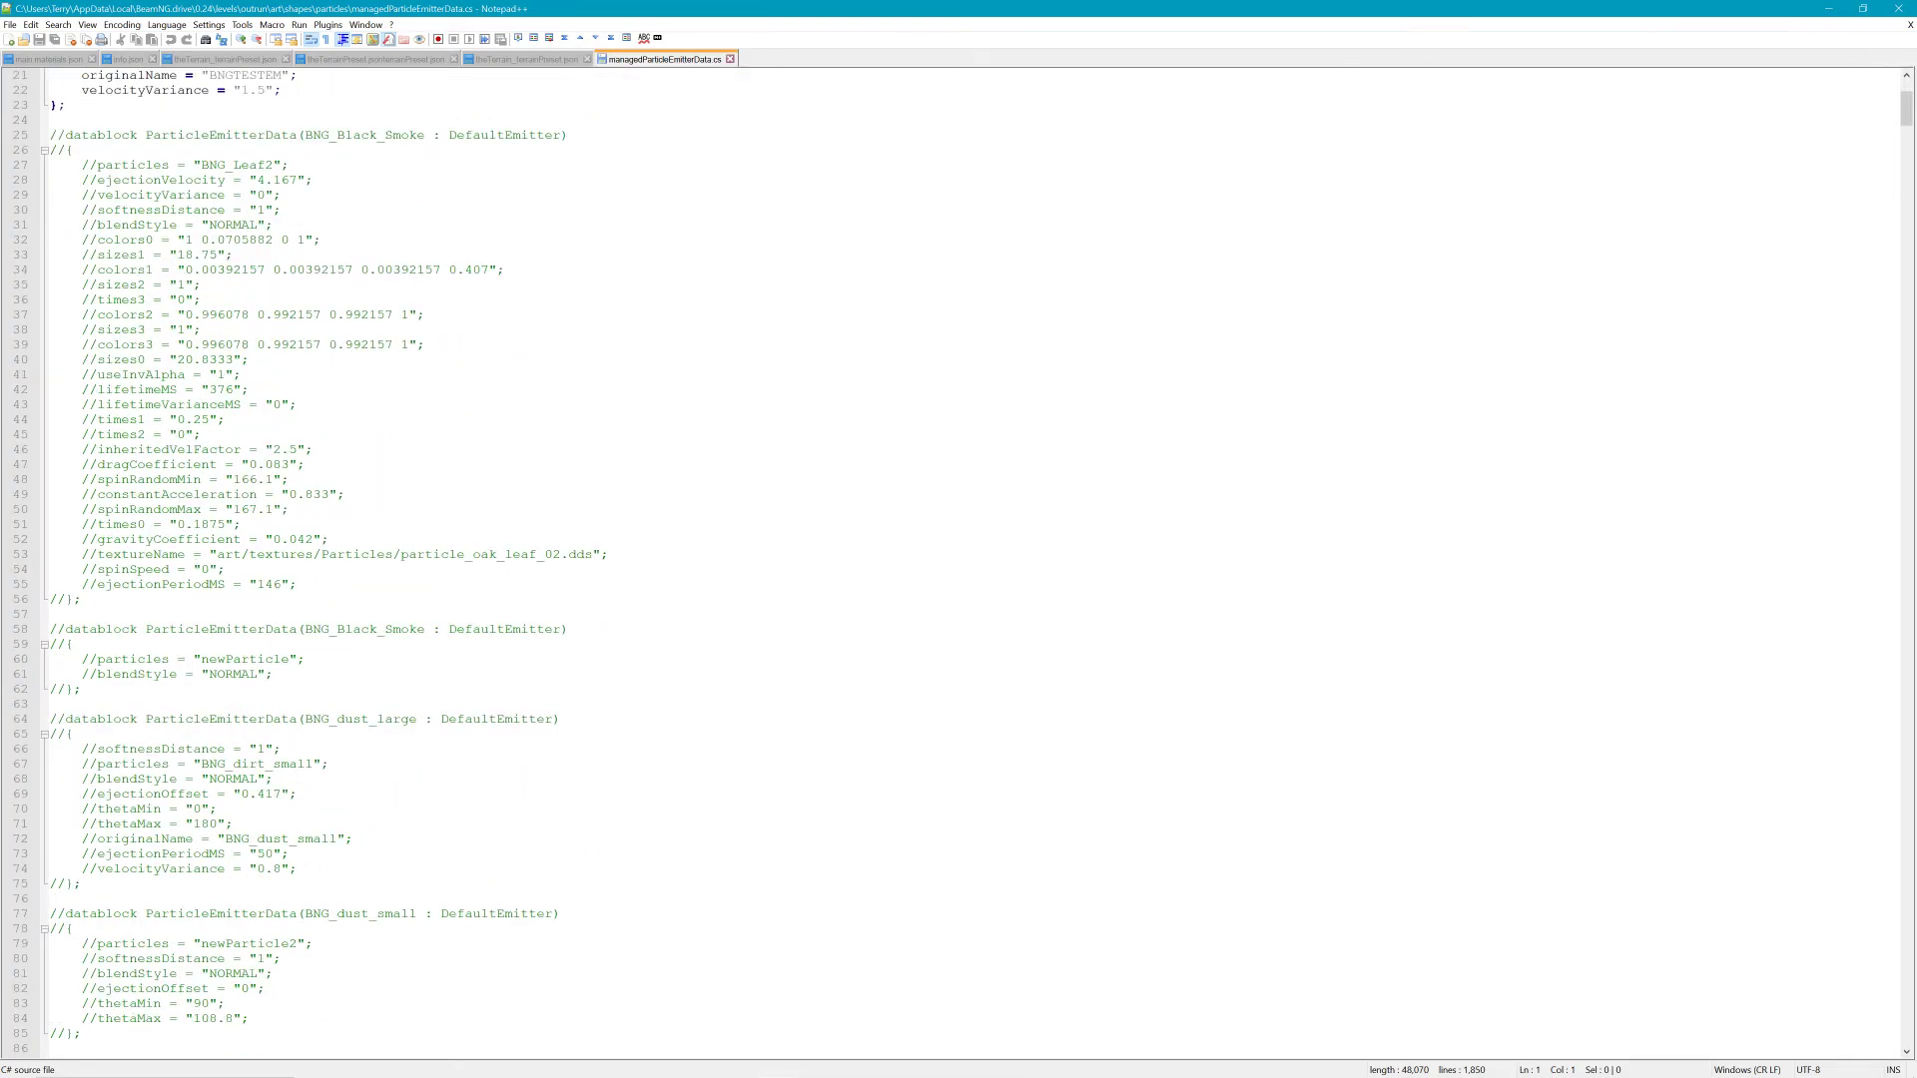
pyautogui.moveTo(225, 839); pyautogui.dragTo(322, 839)
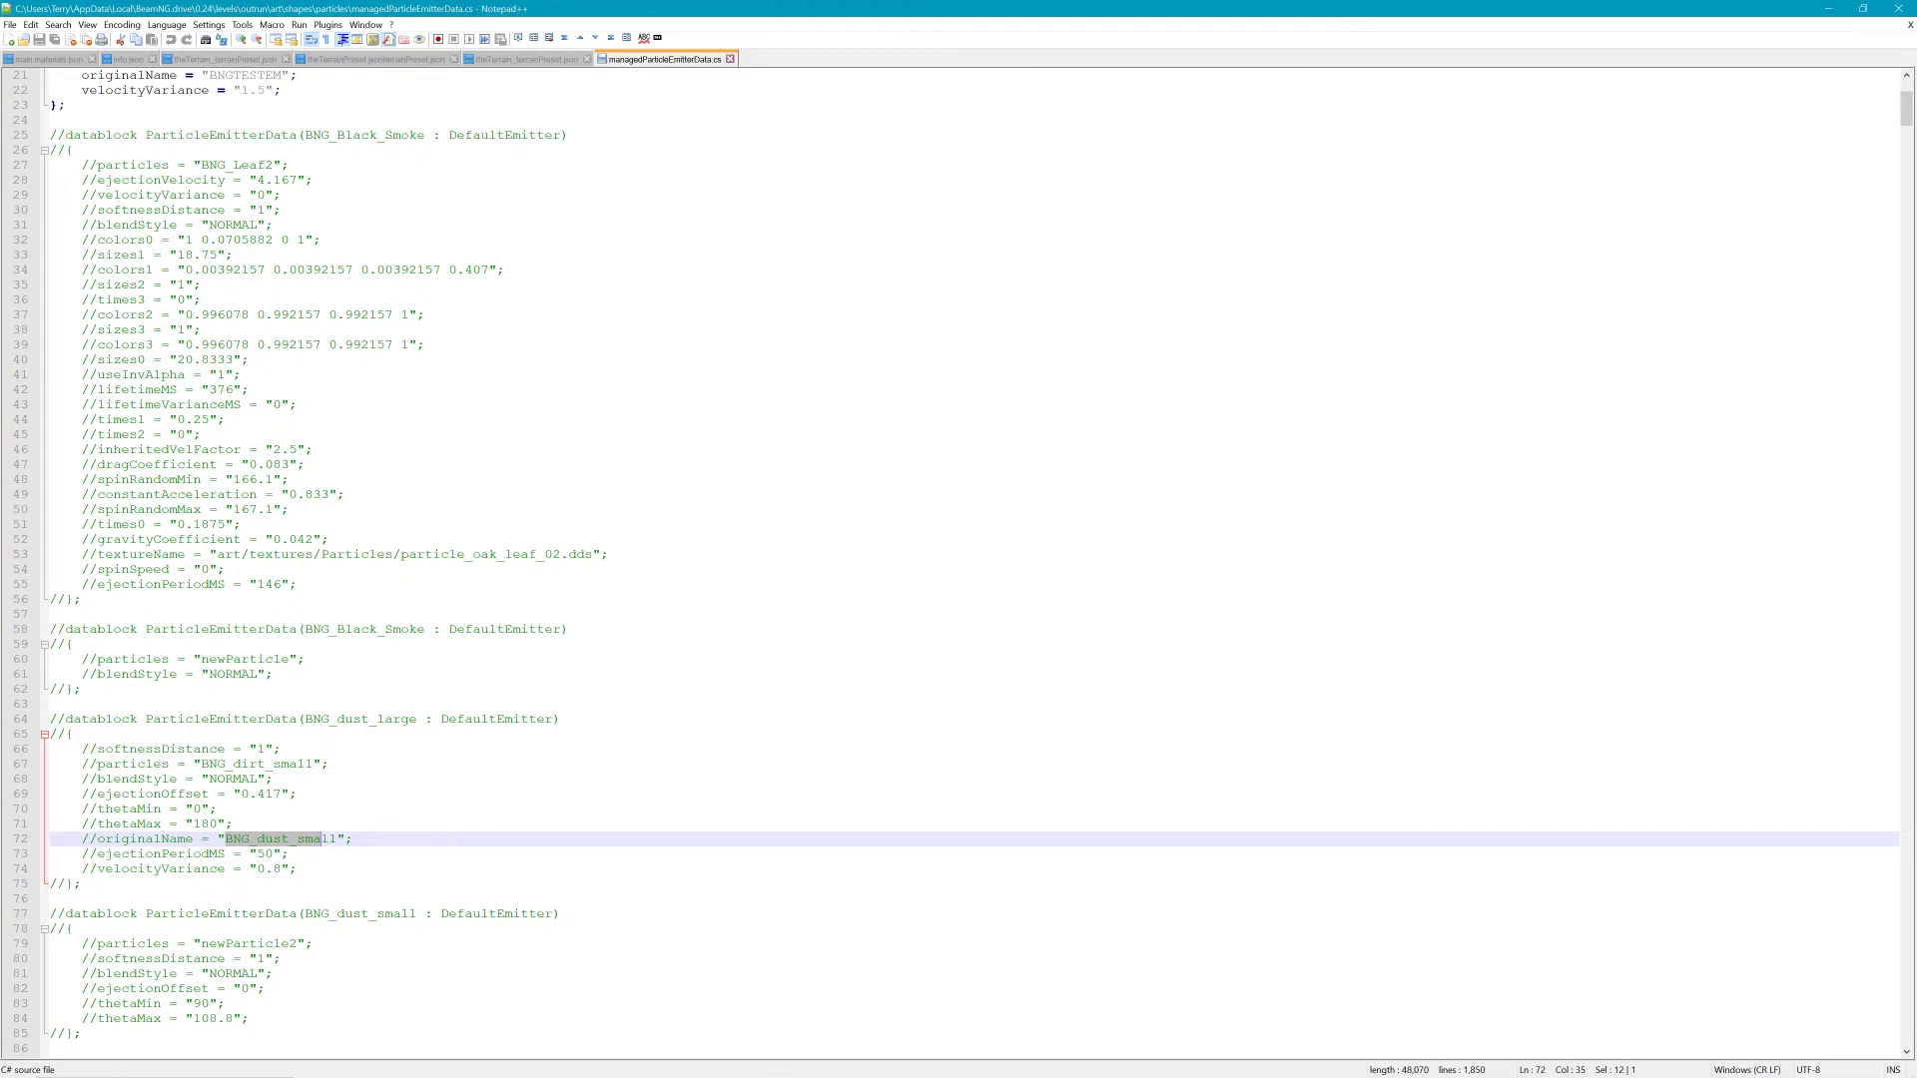
pyautogui.scroll(-8, 958, 559)
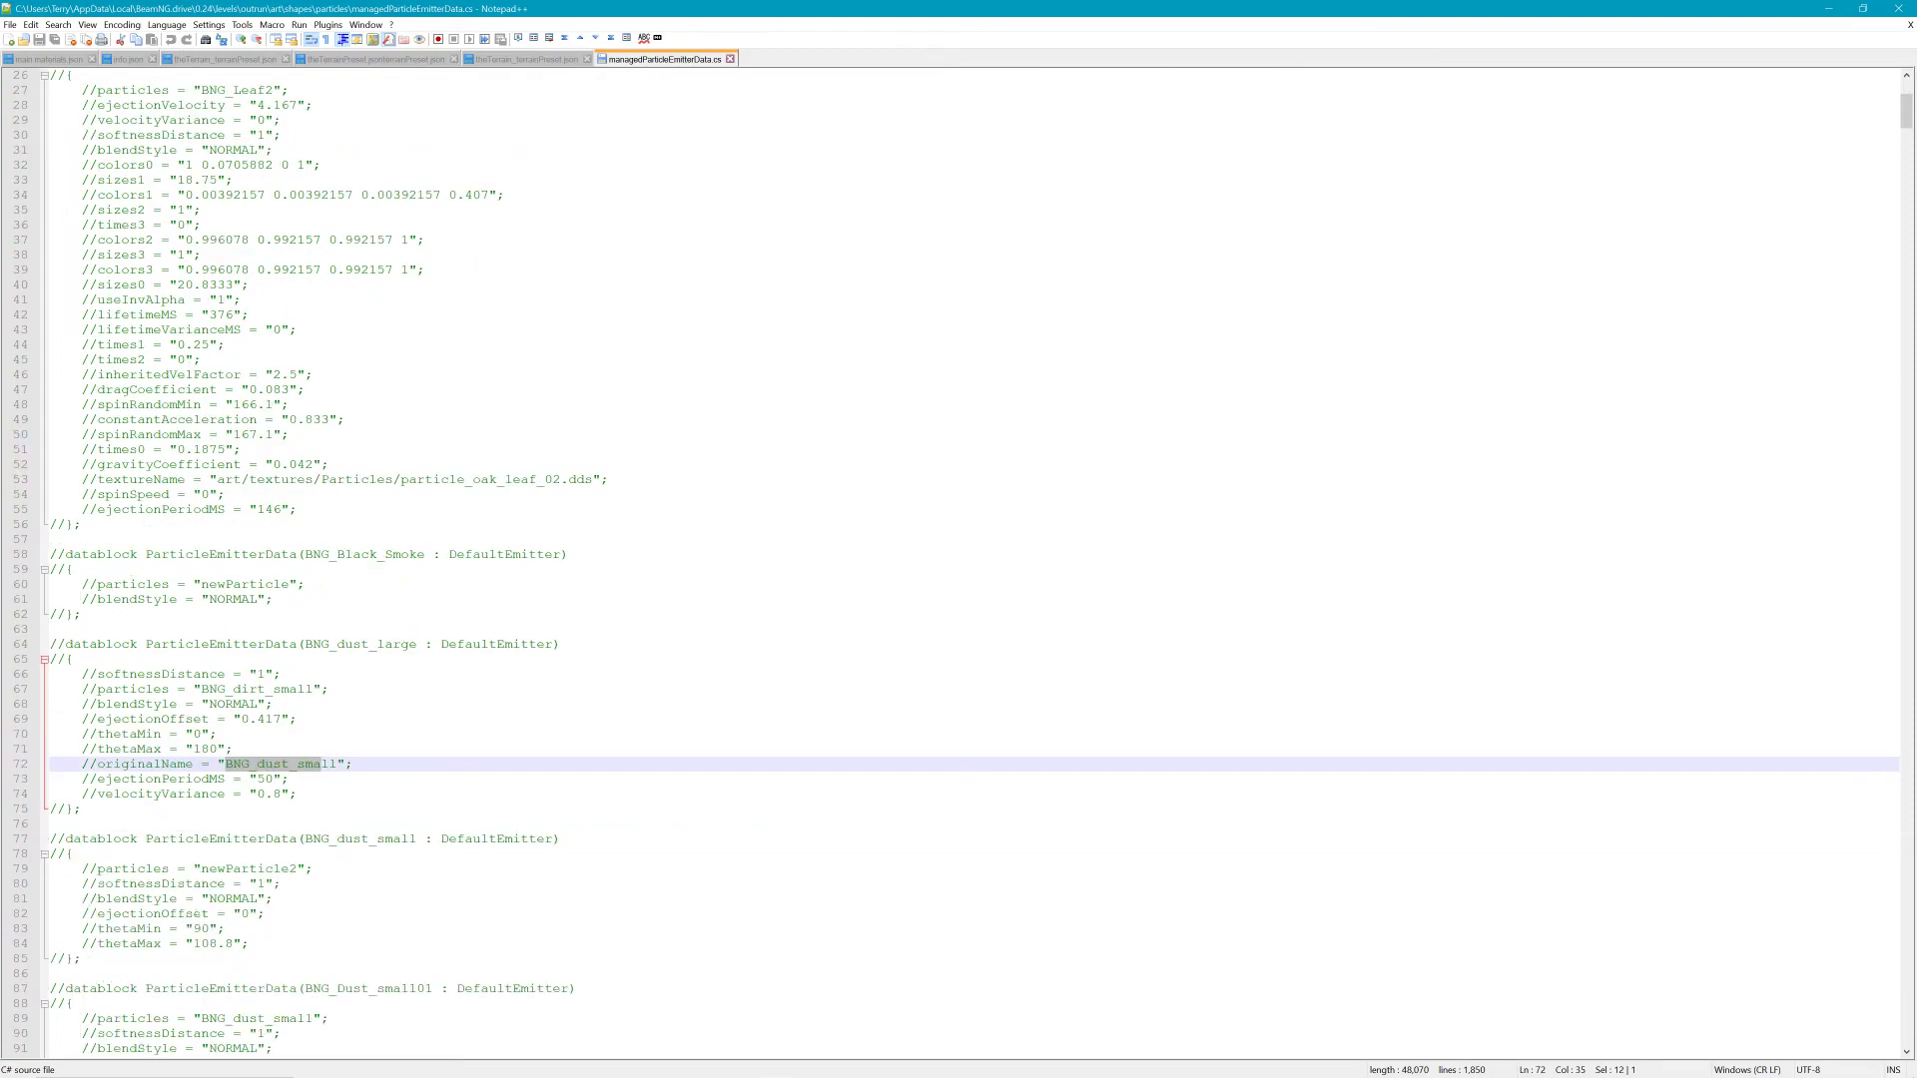
pyautogui.scroll(-2, 959, 559)
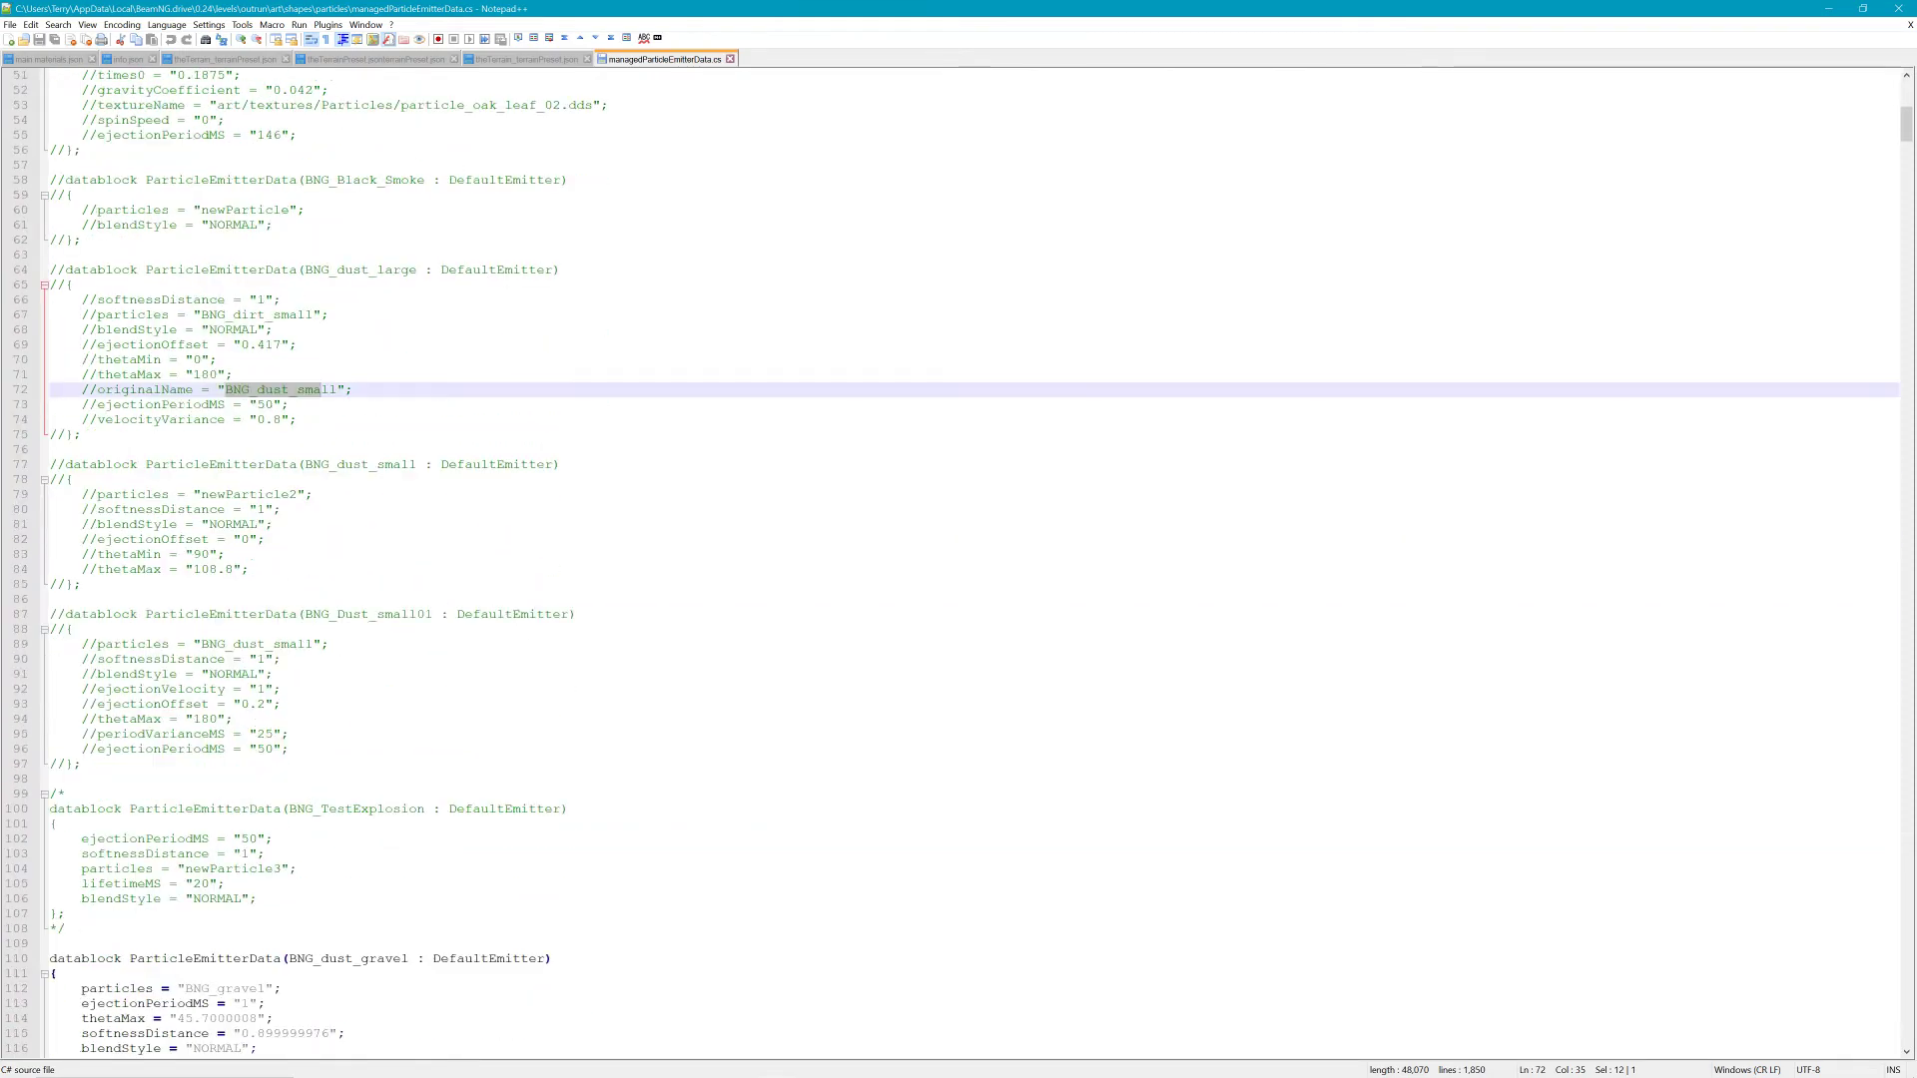
pyautogui.scroll(-6, 958, 559)
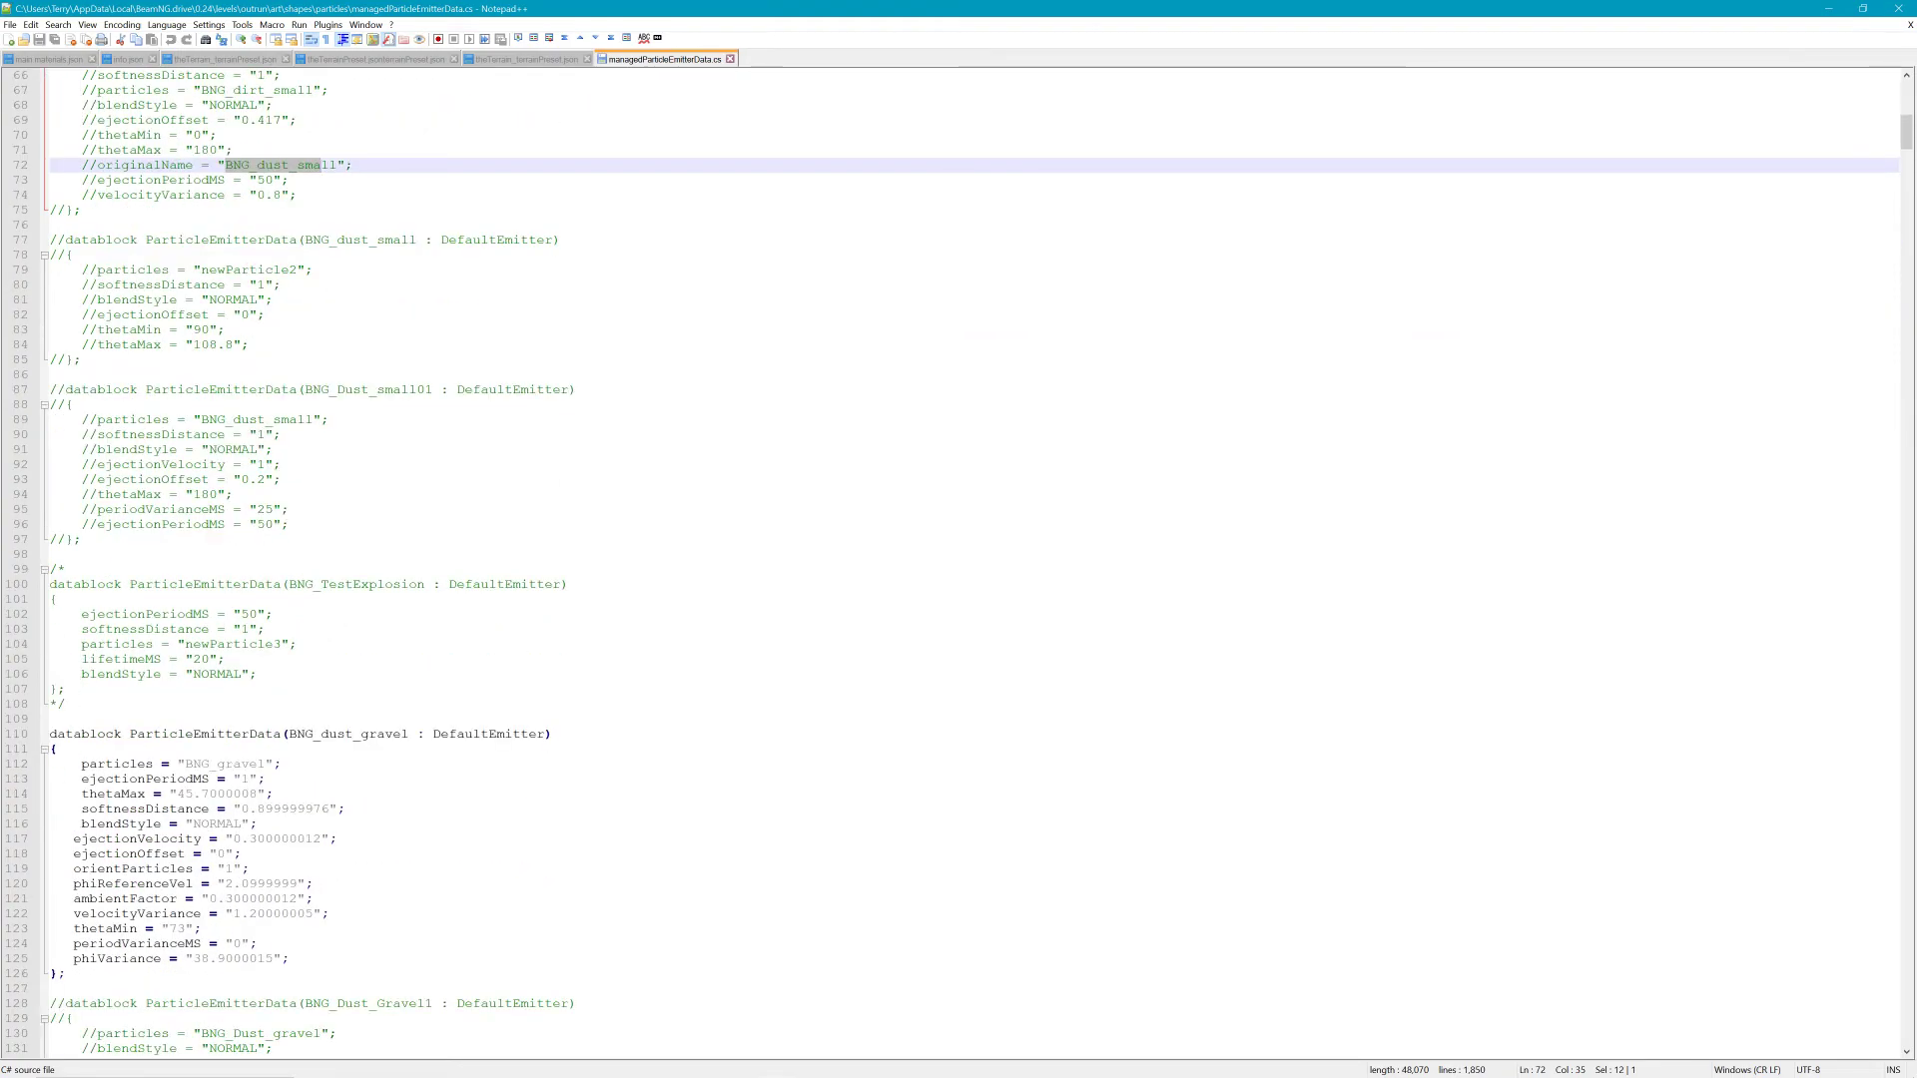
pyautogui.scroll(-5, 958, 560)
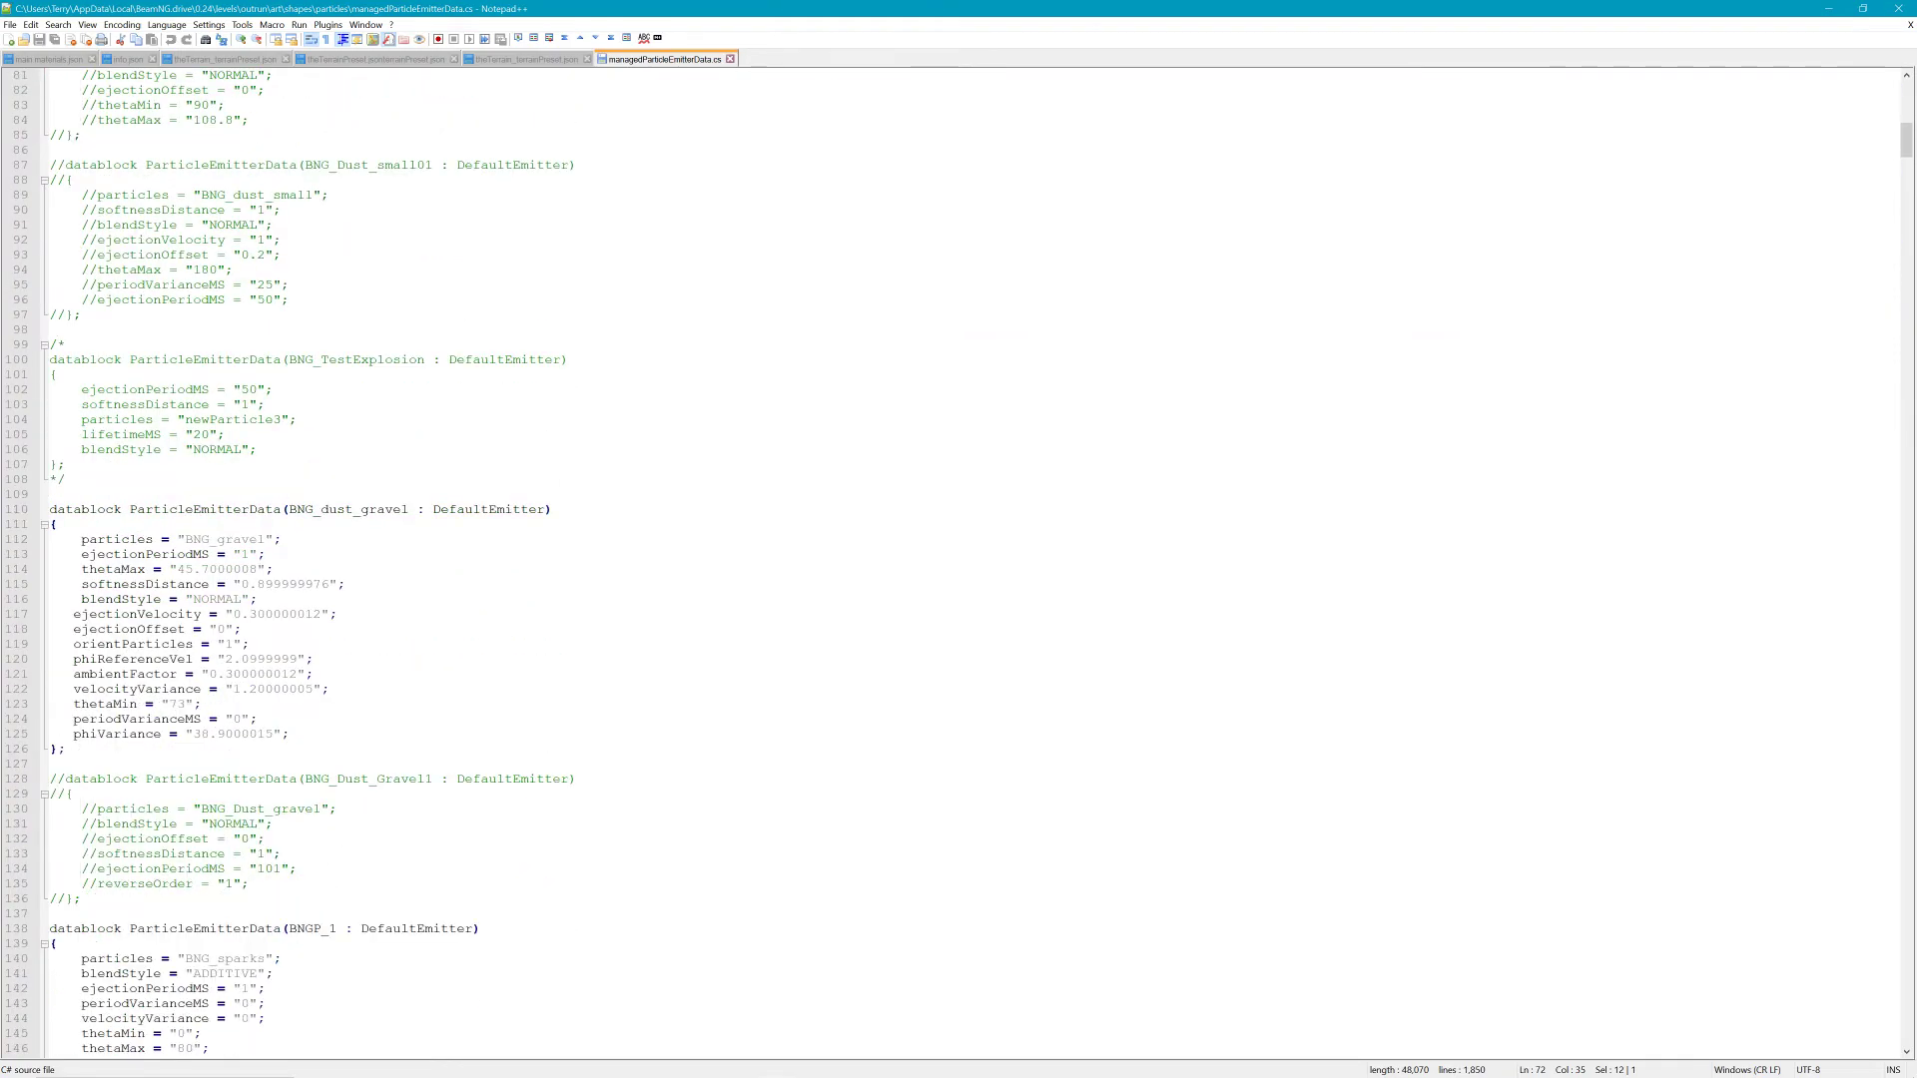
pyautogui.scroll(-5, 958, 559)
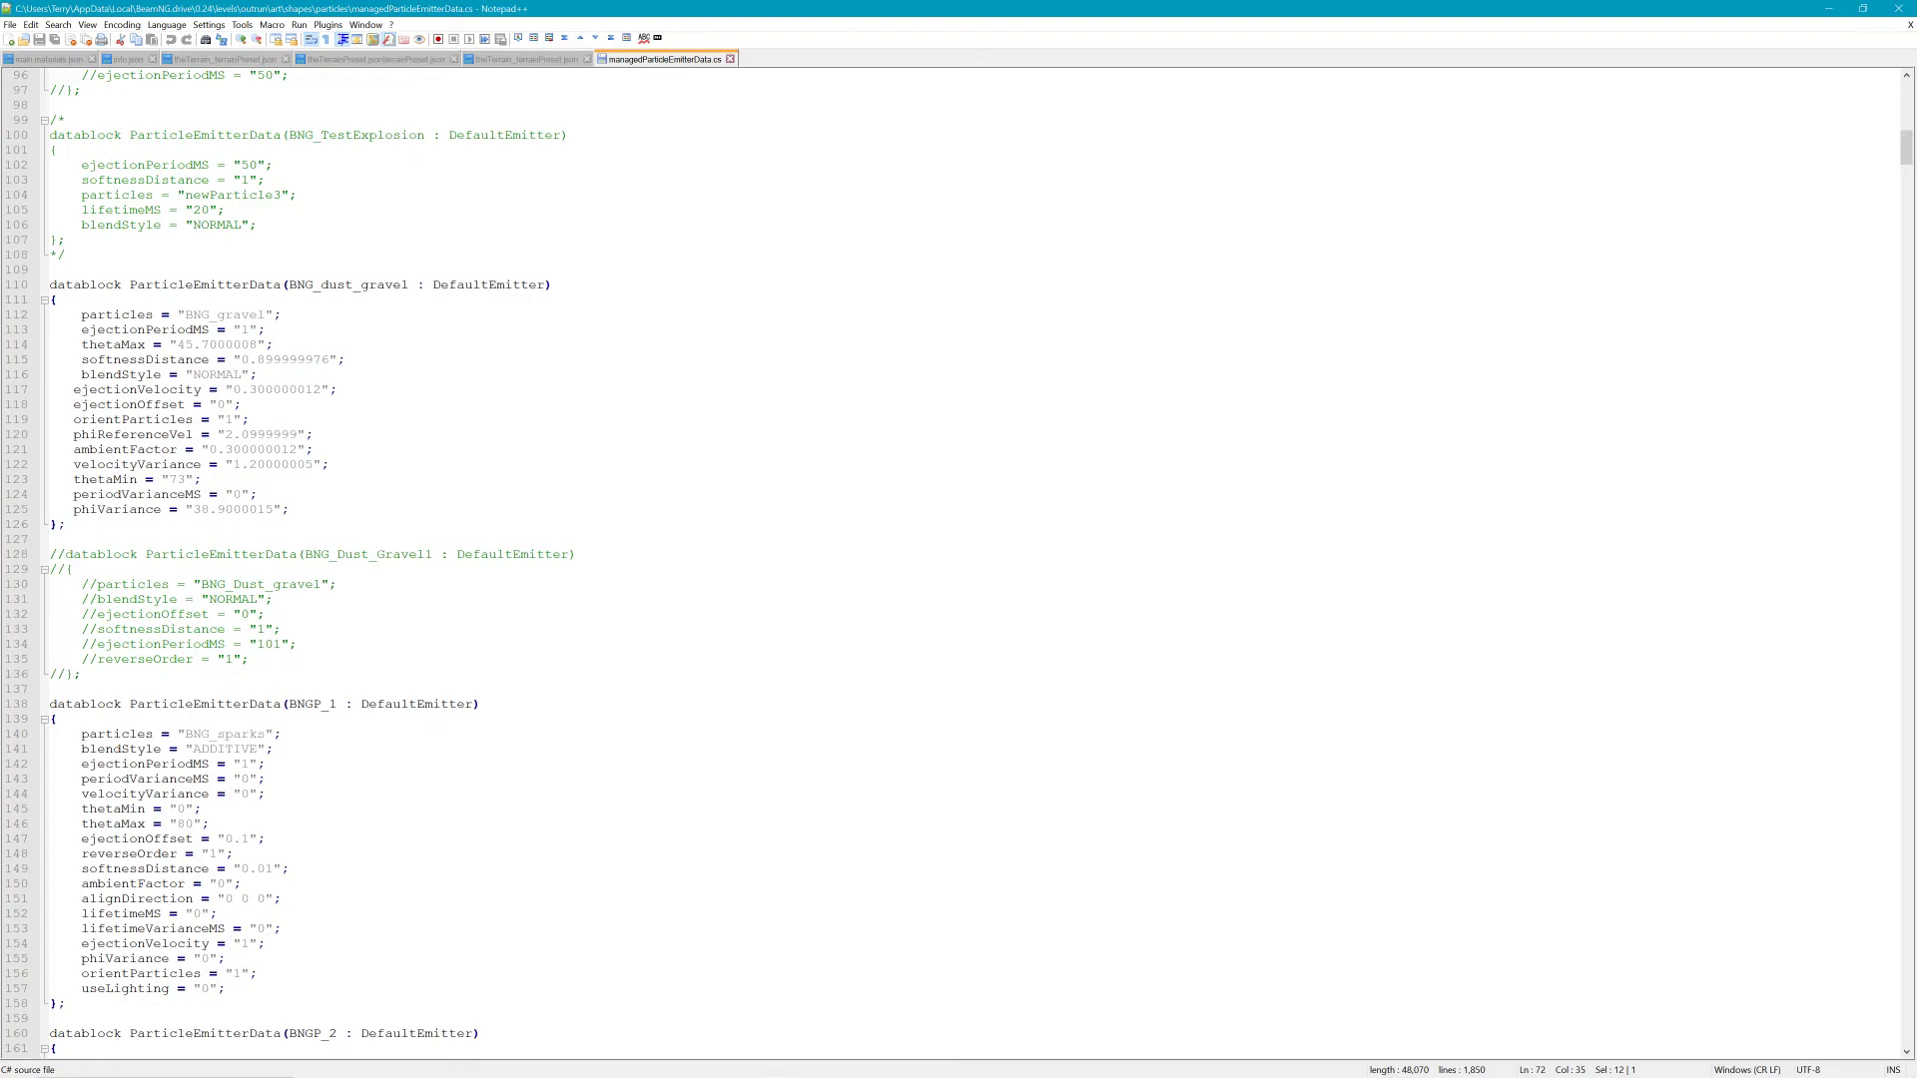
# Switch to the BeamNG.drive level editor and choose the BNGP_1 emitter
pyautogui.hotkey('alt', 'Tab')
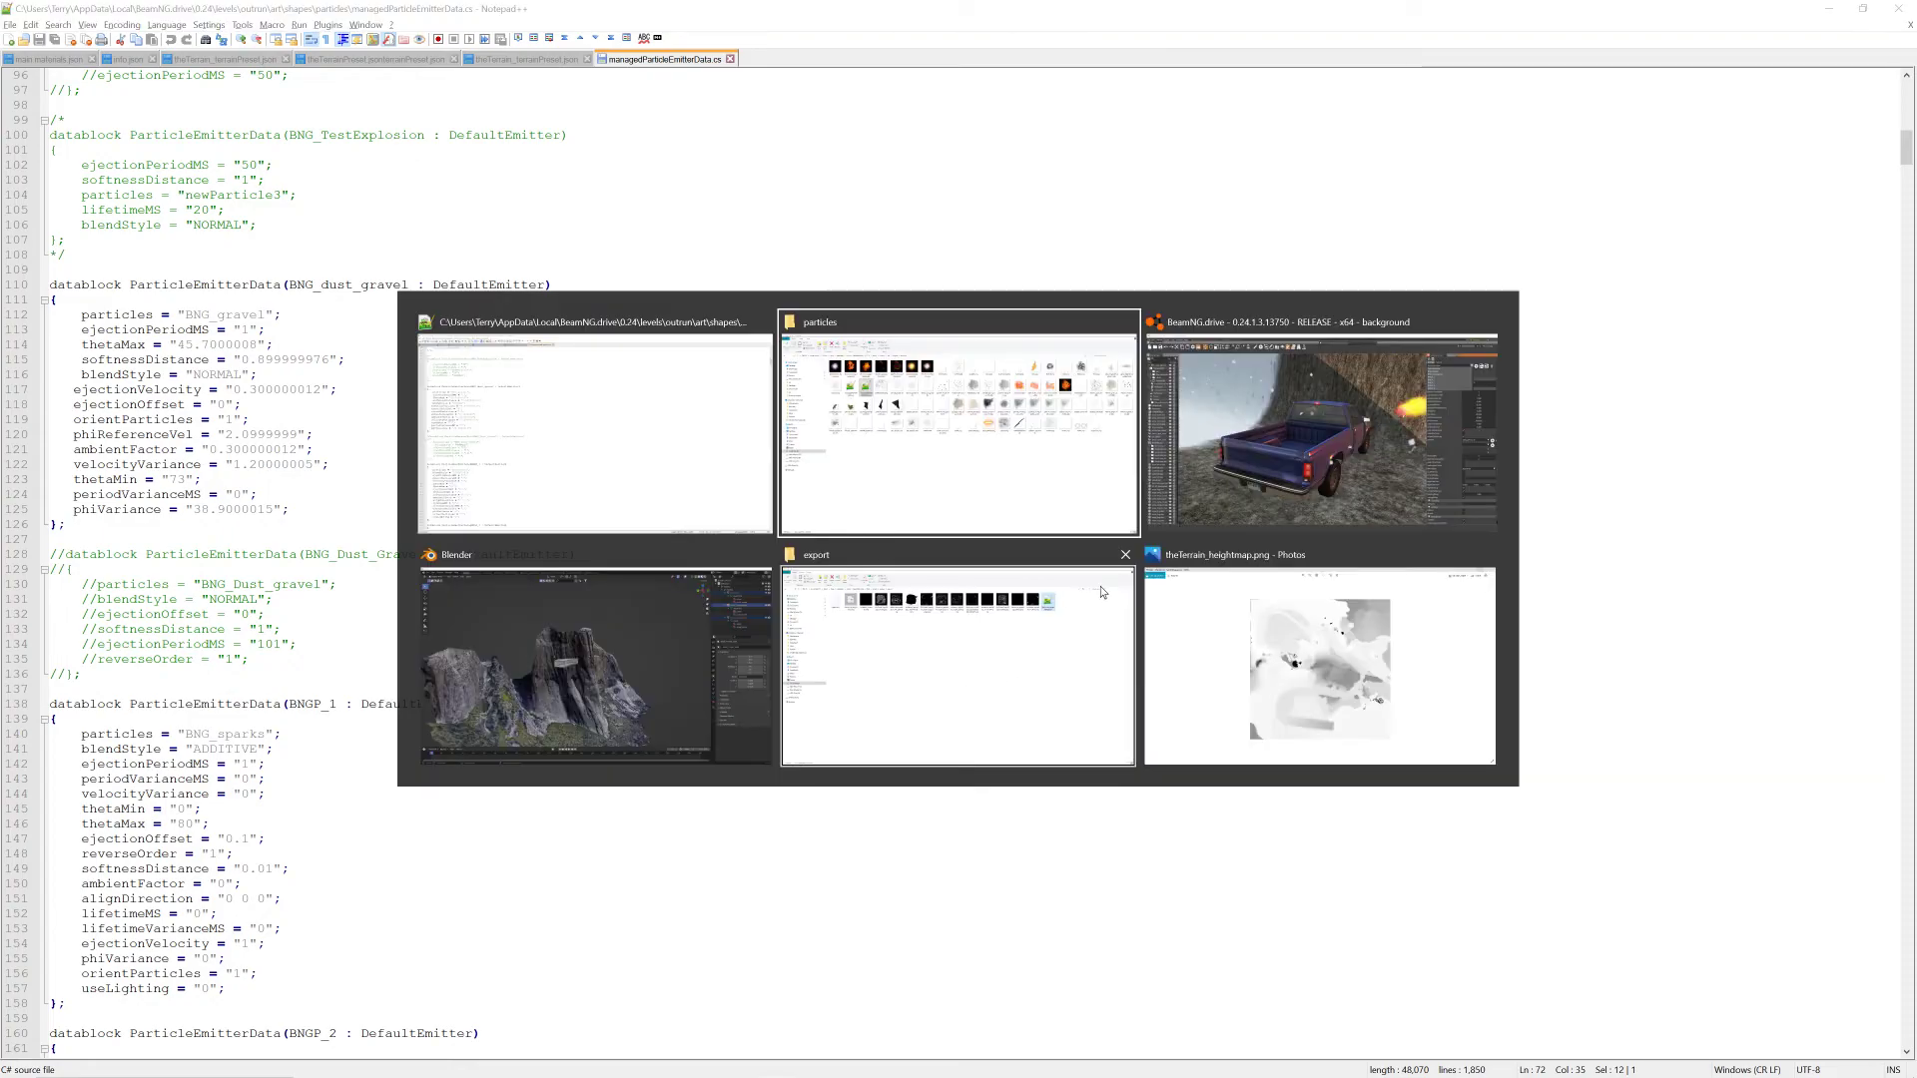
pyautogui.press('Tab')
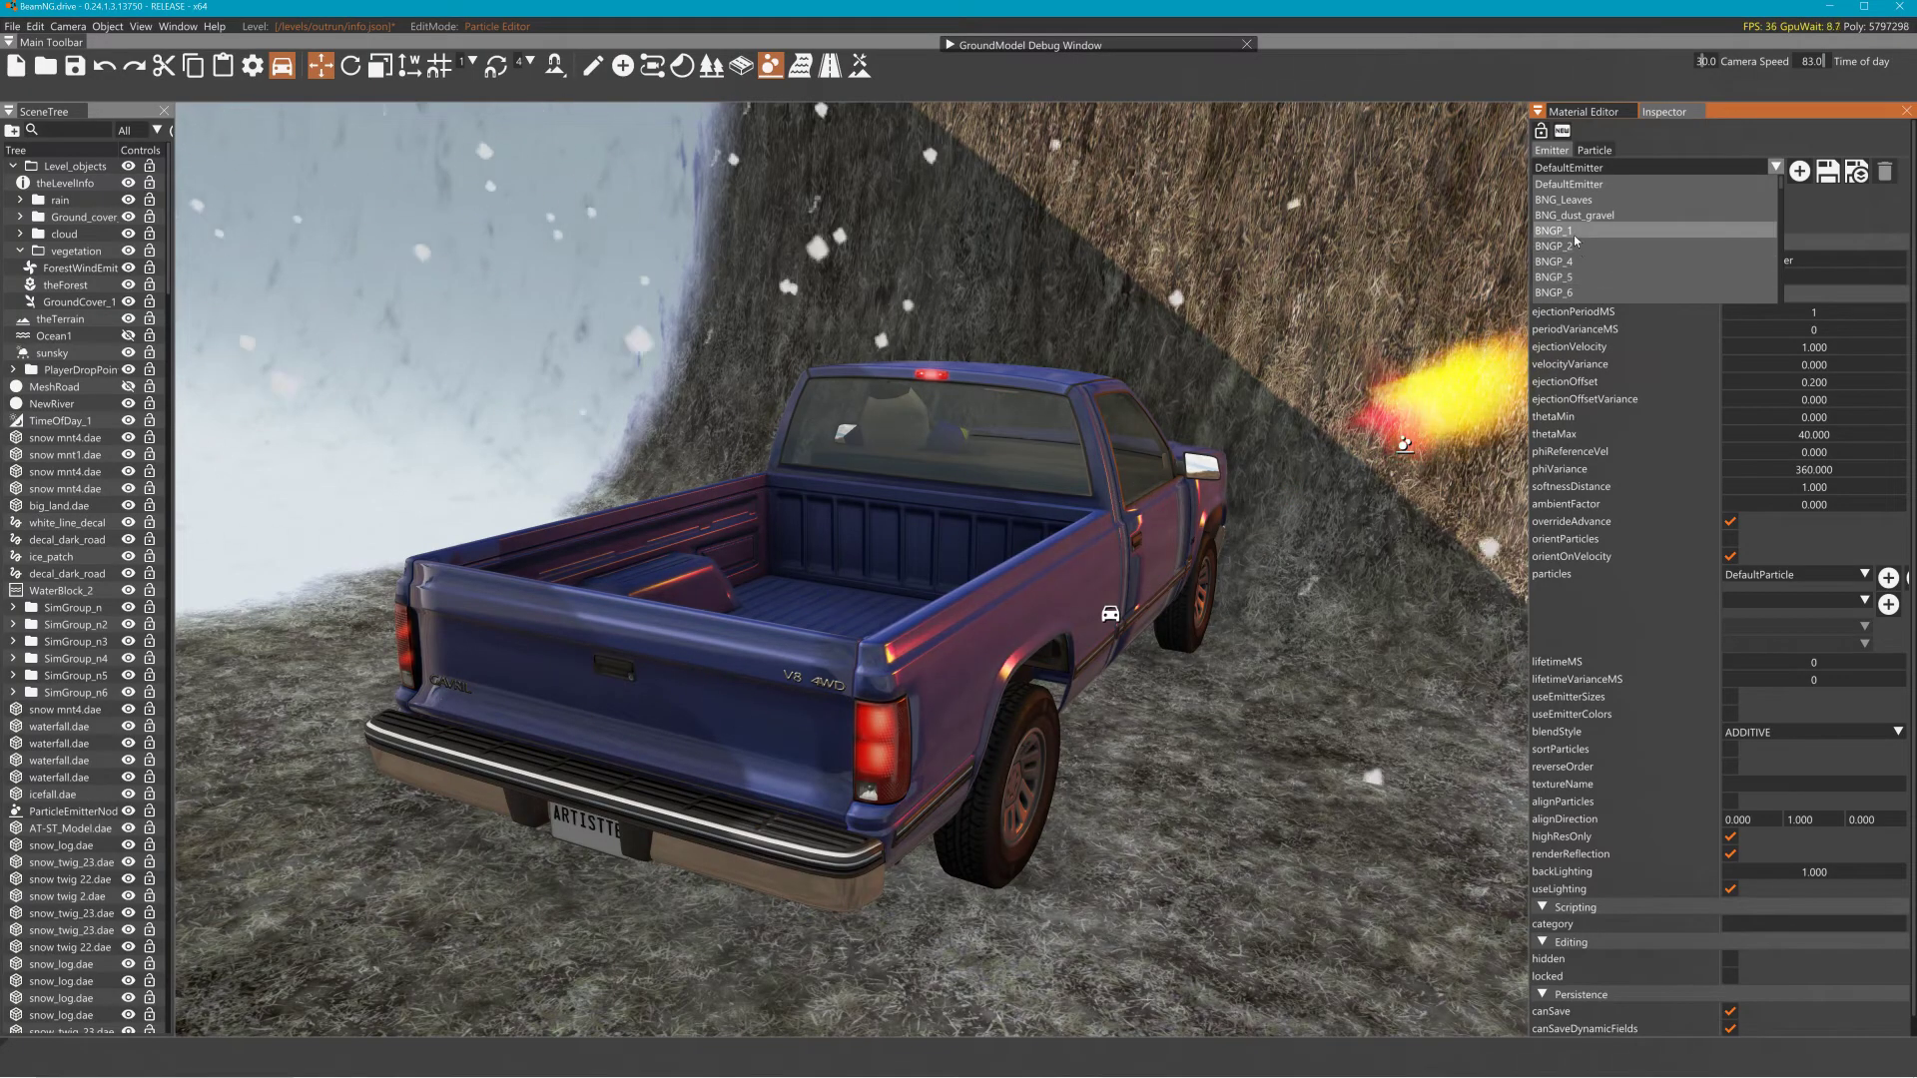
pyautogui.click(1574, 231)
# Switch back to the emitter script in Notepad++ and examine which particle each BNGP datablock uses, up to BNGP_21
pyautogui.hotkey('alt', 'Tab')
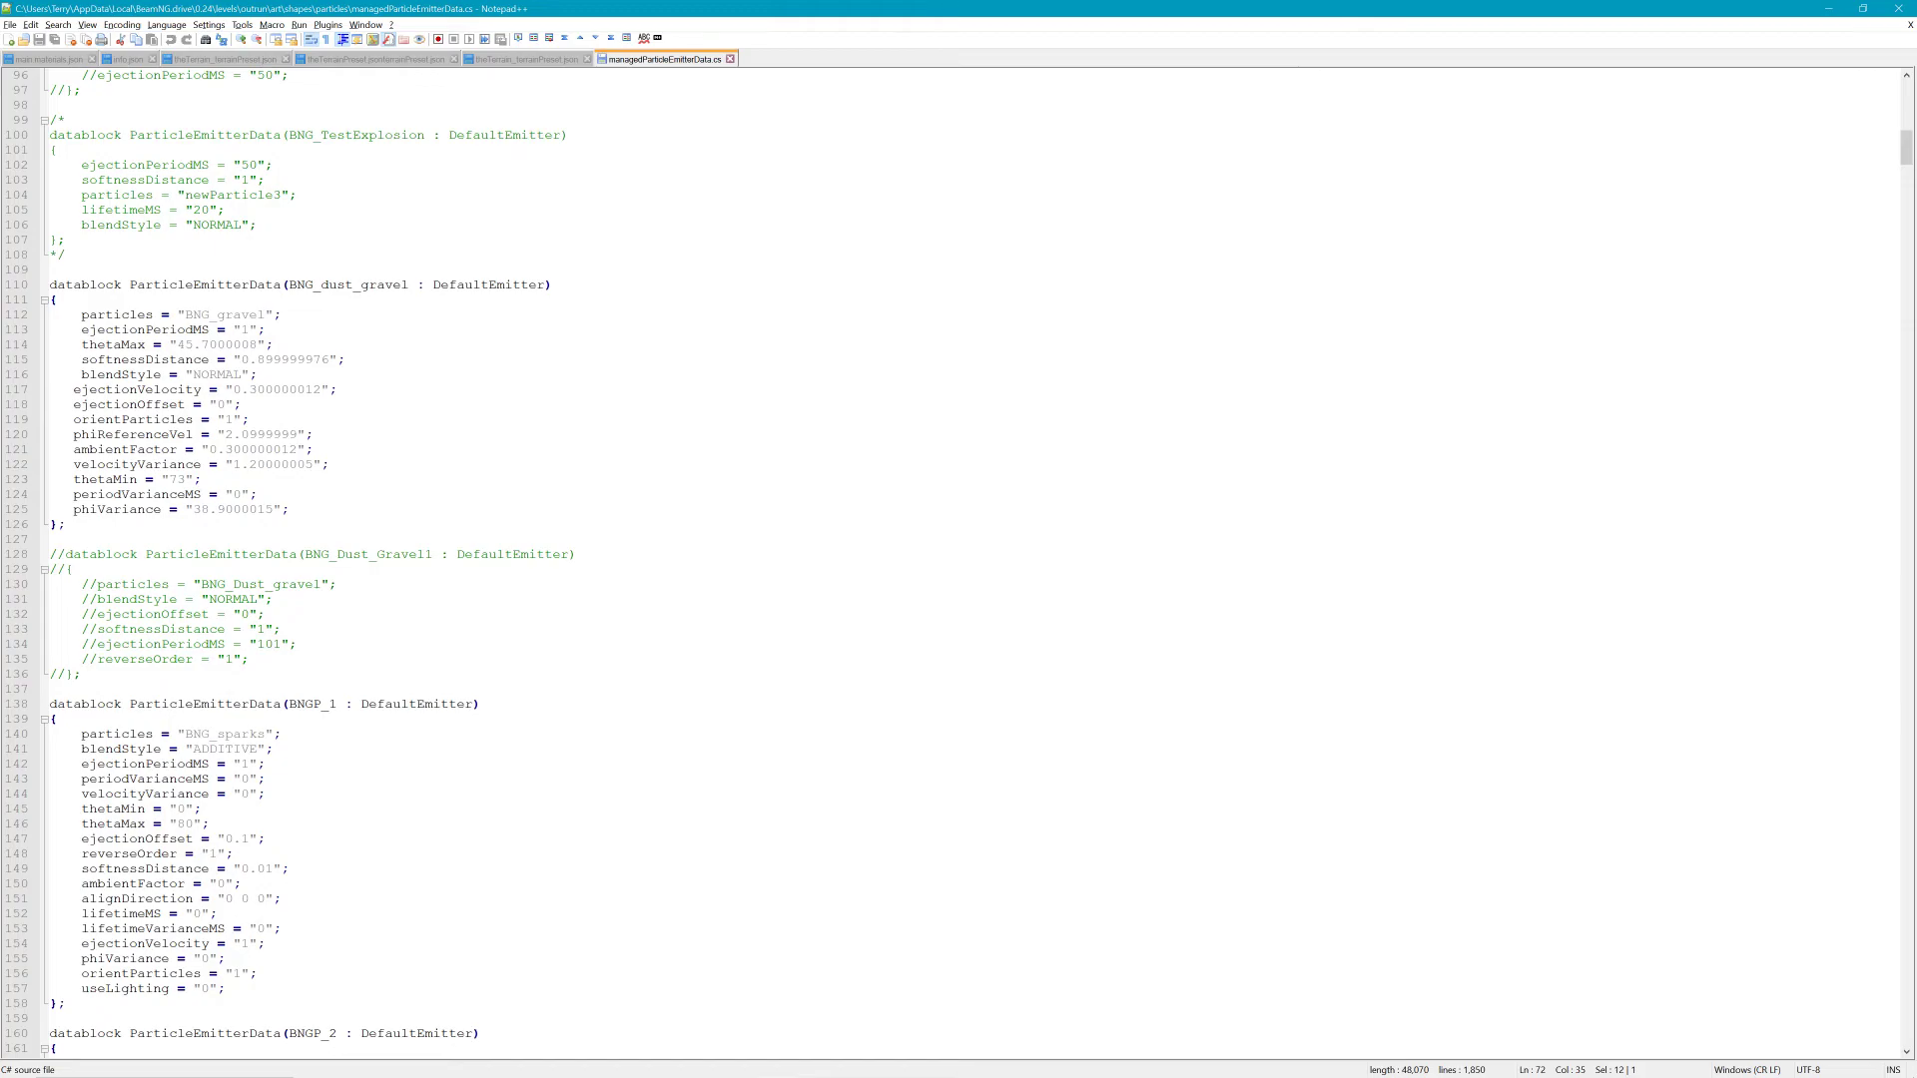
pyautogui.scroll(-17, 958, 559)
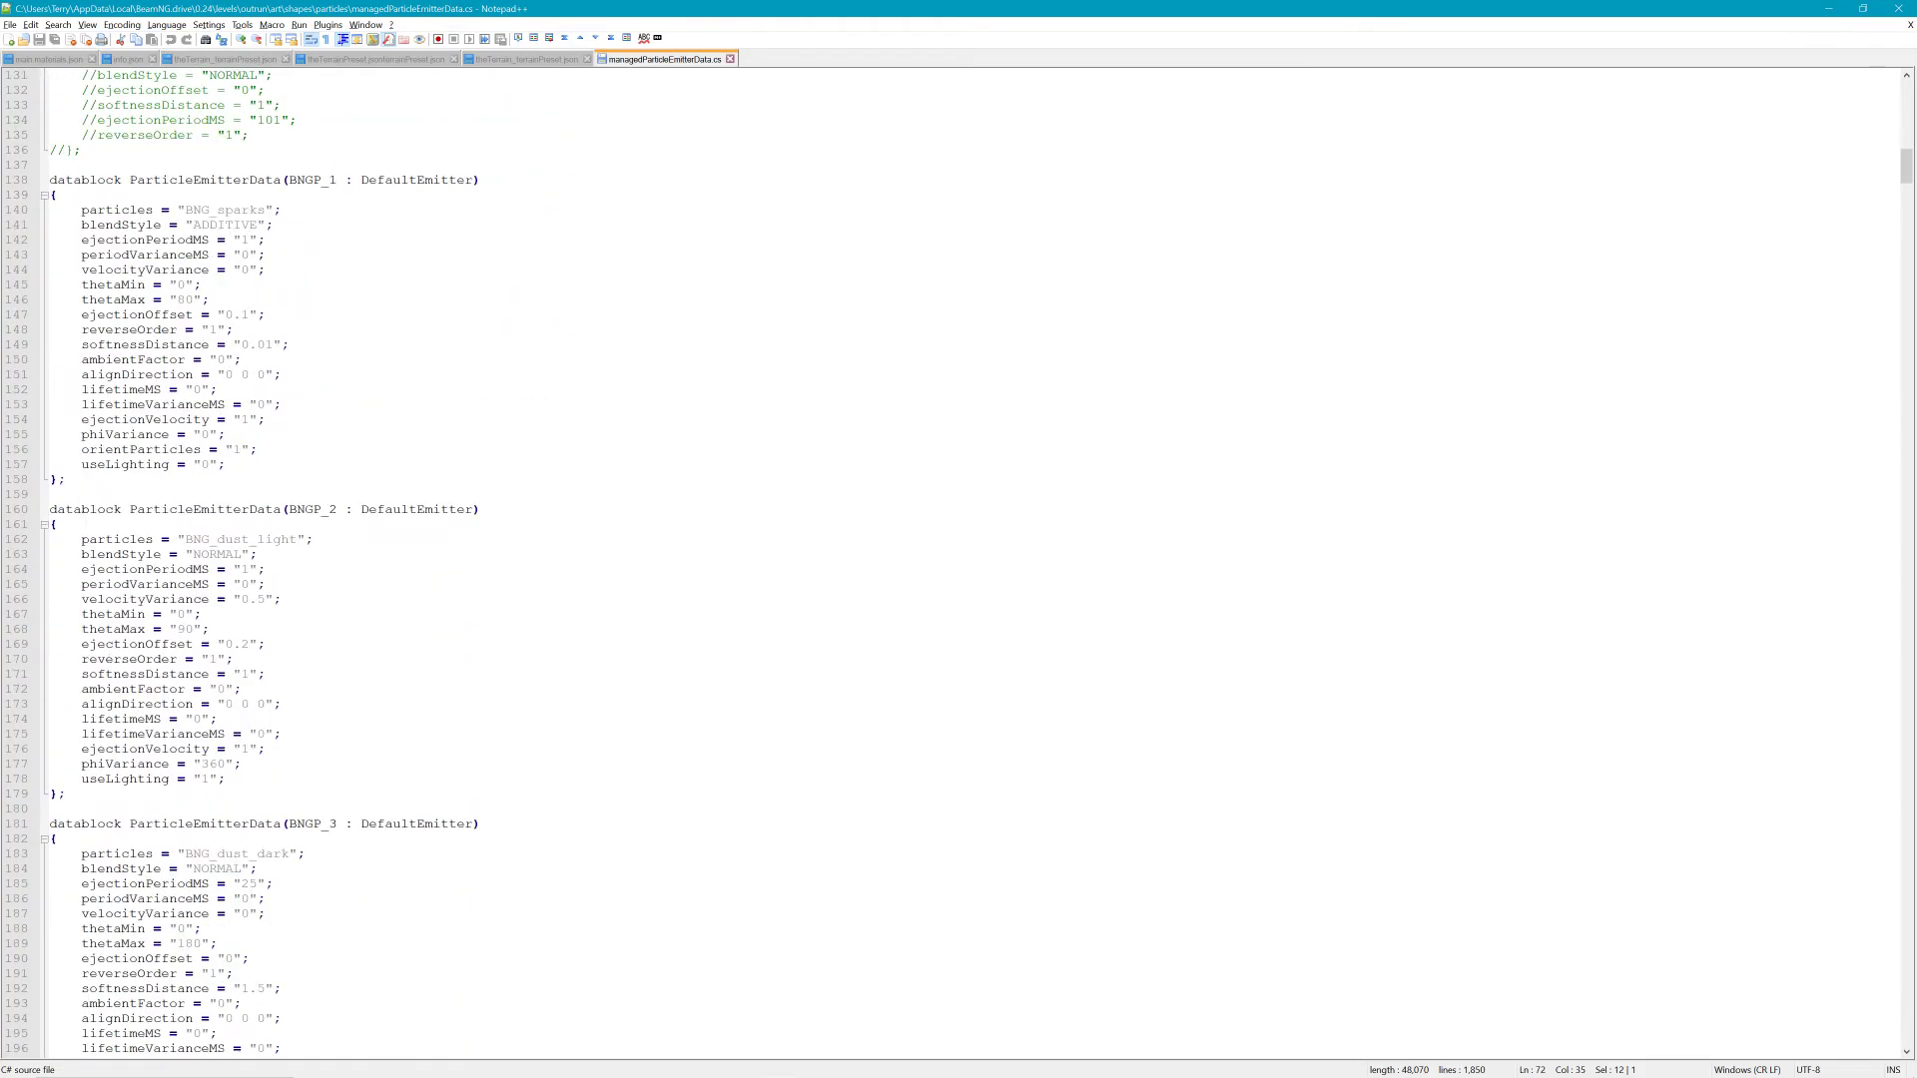
pyautogui.scroll(-5, 958, 559)
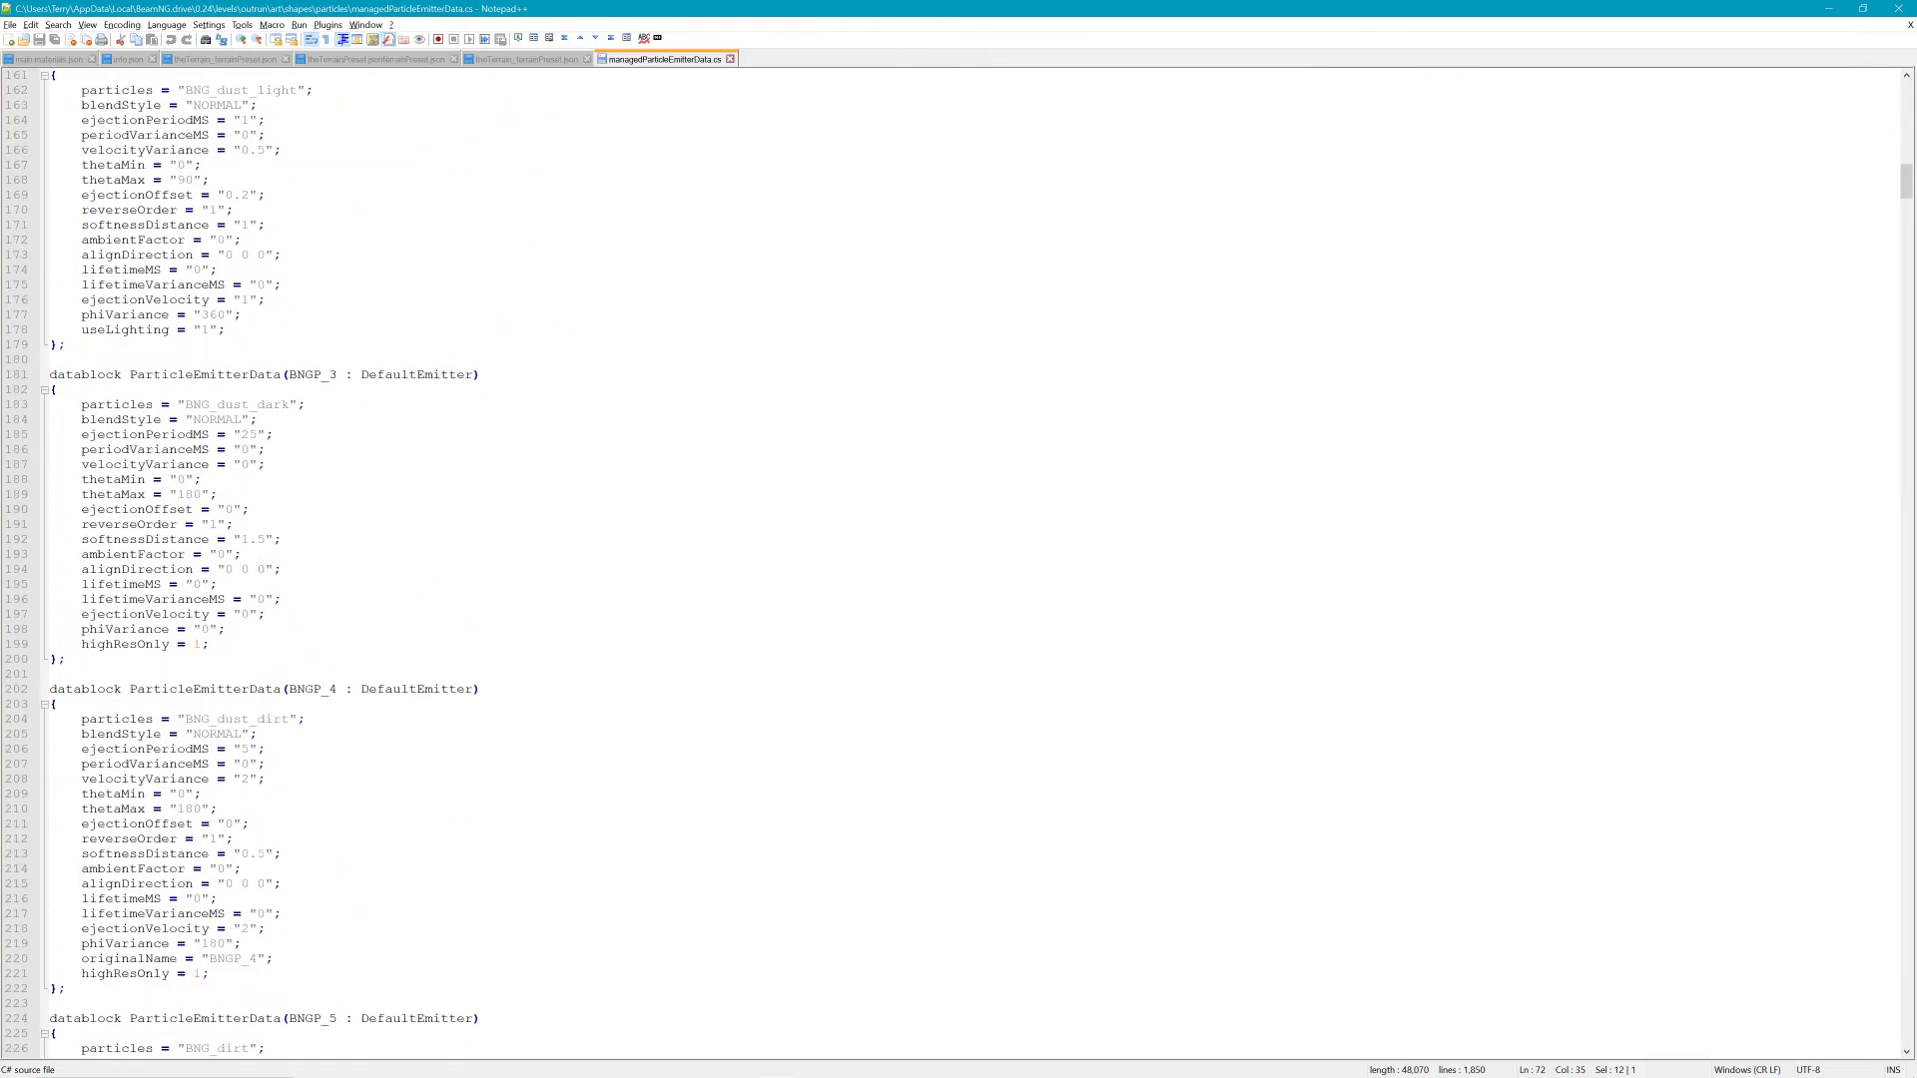
pyautogui.scroll(-18, 959, 559)
pyautogui.scroll(-20, 959, 559)
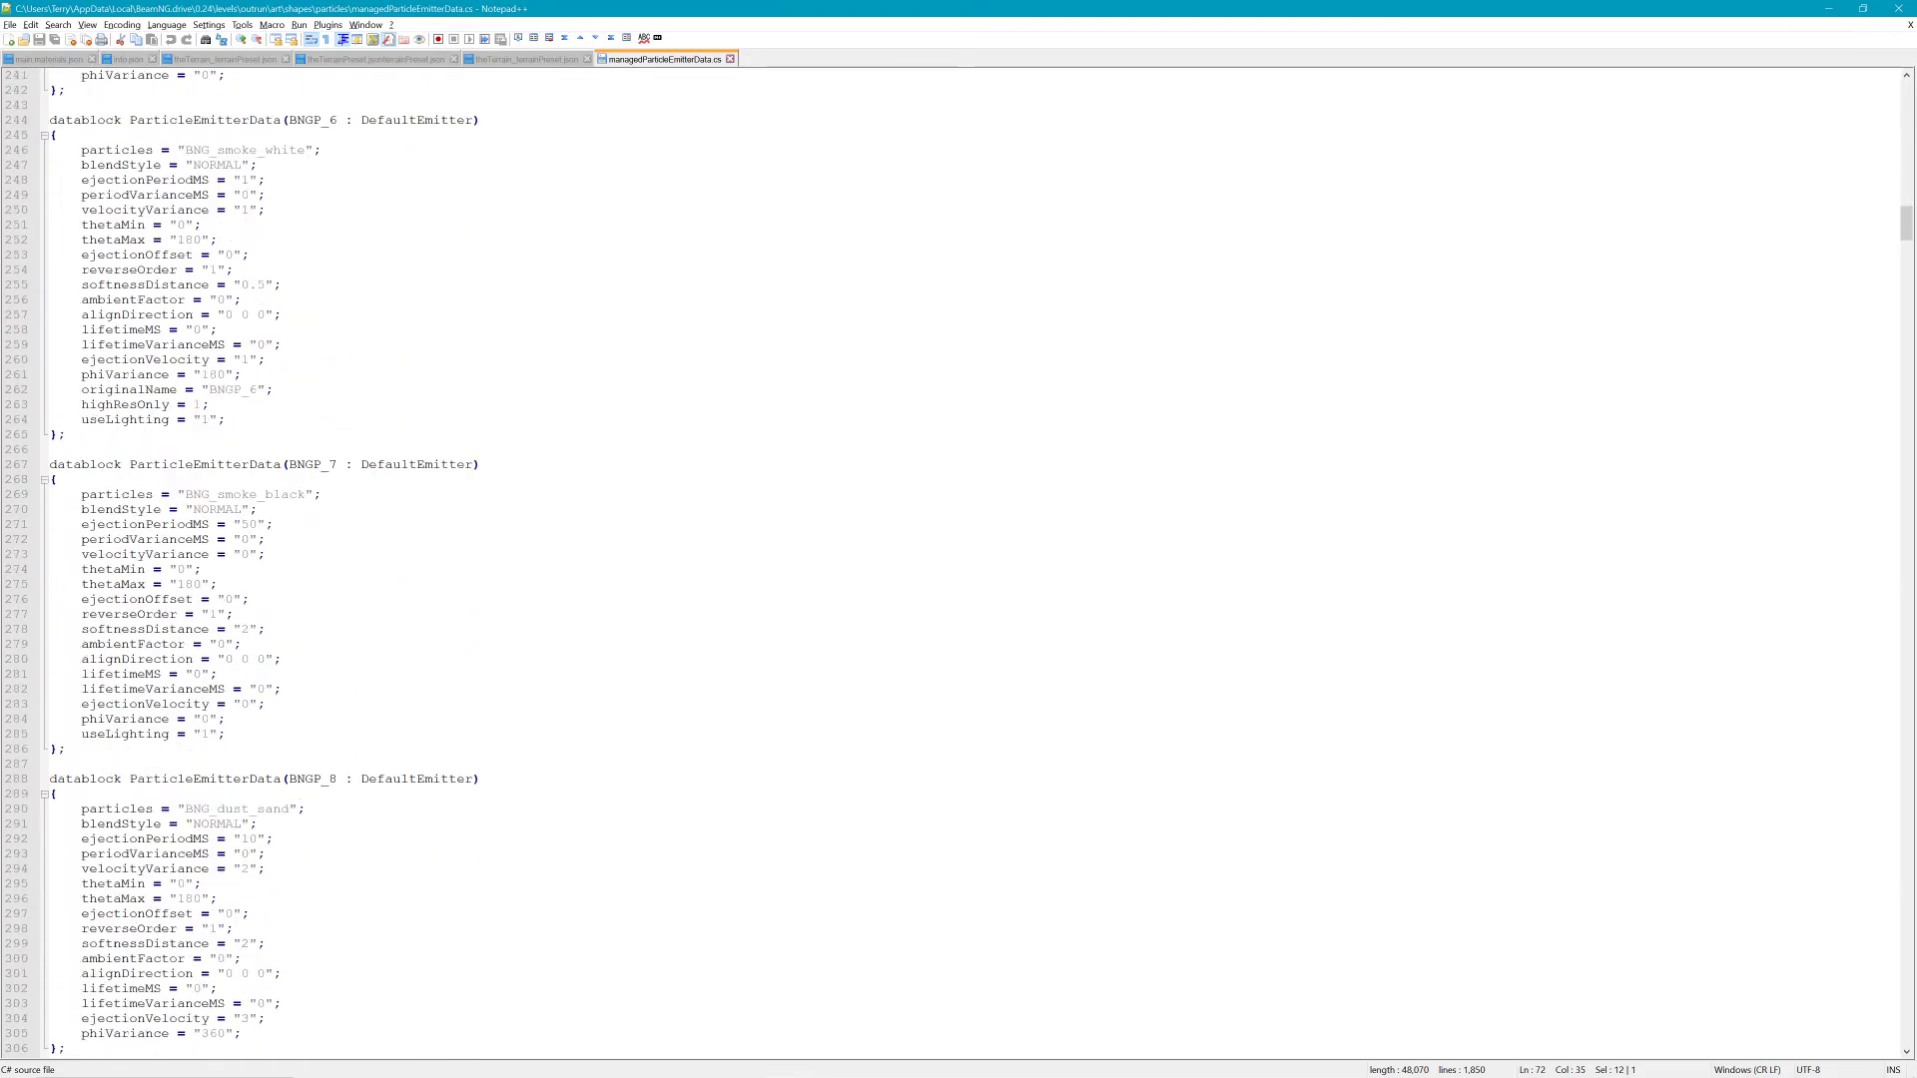
pyautogui.scroll(-12, 958, 559)
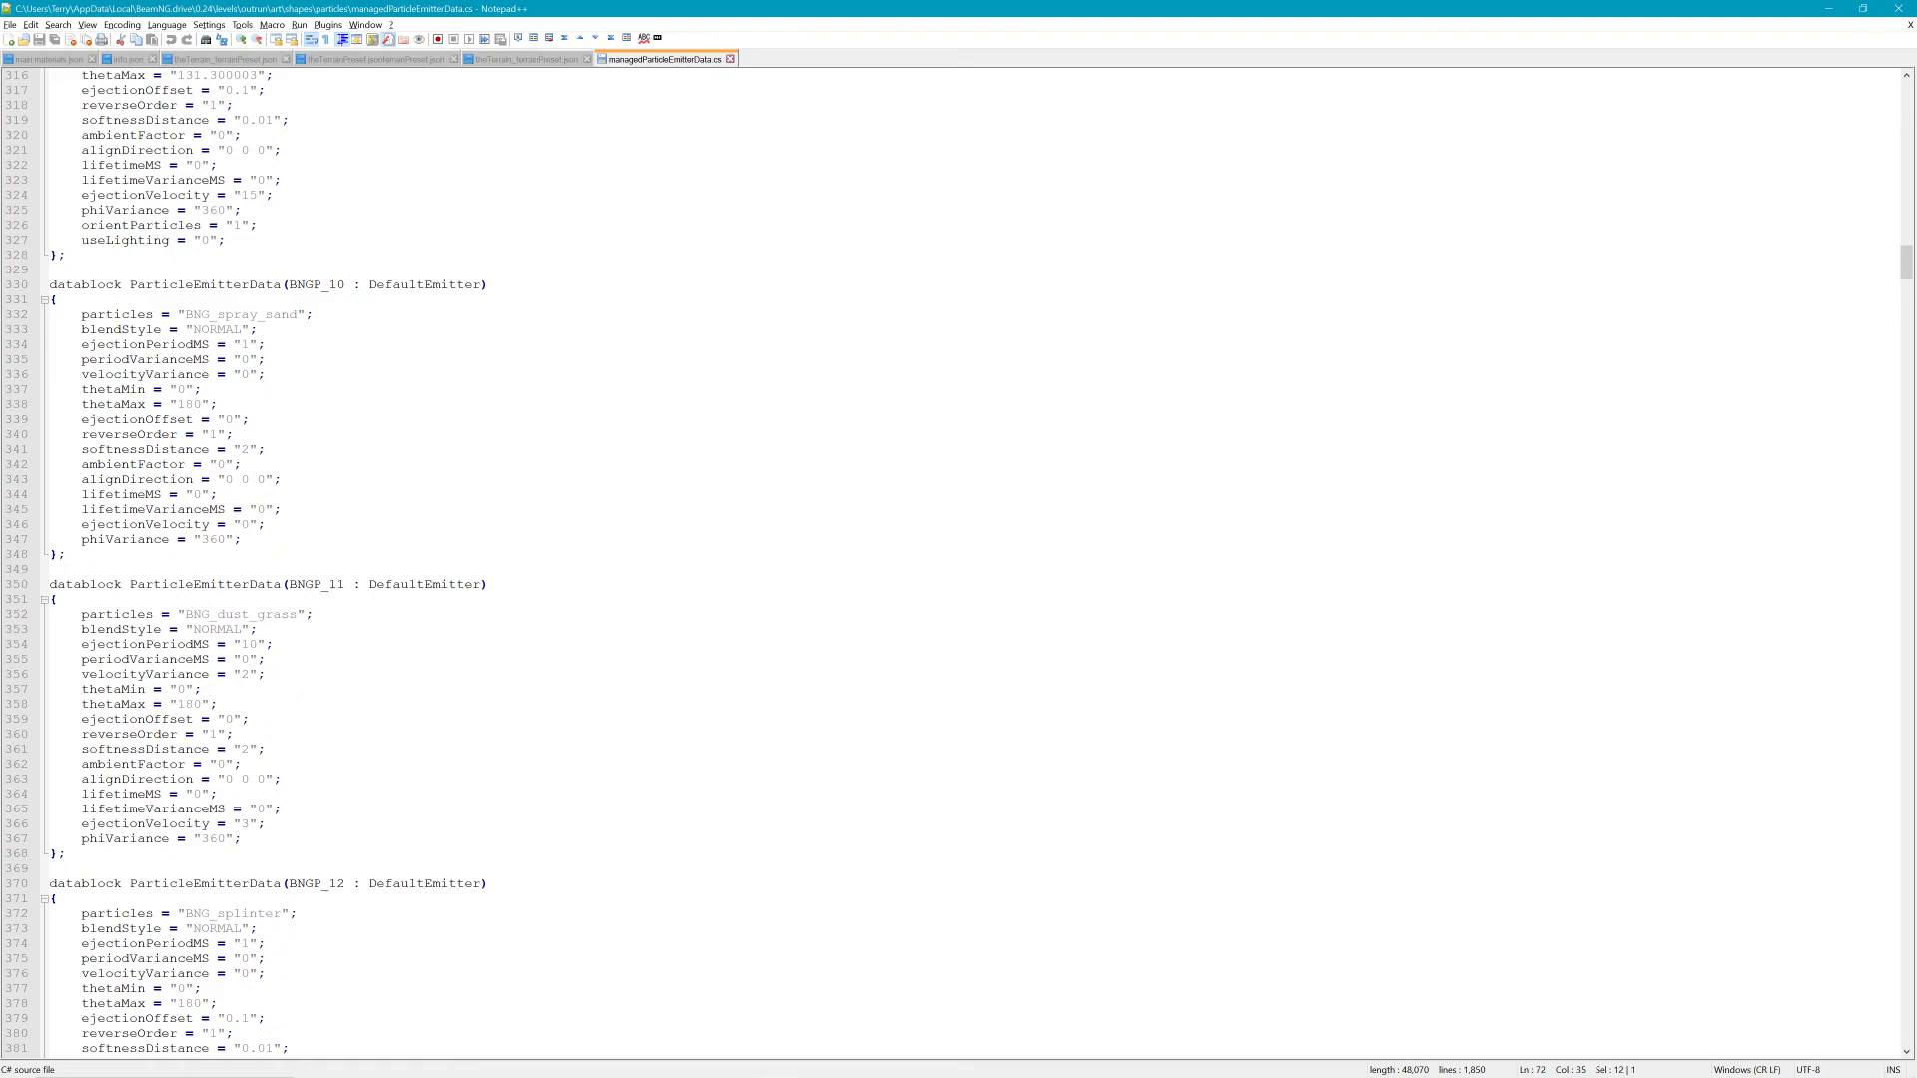
pyautogui.scroll(-5, 958, 559)
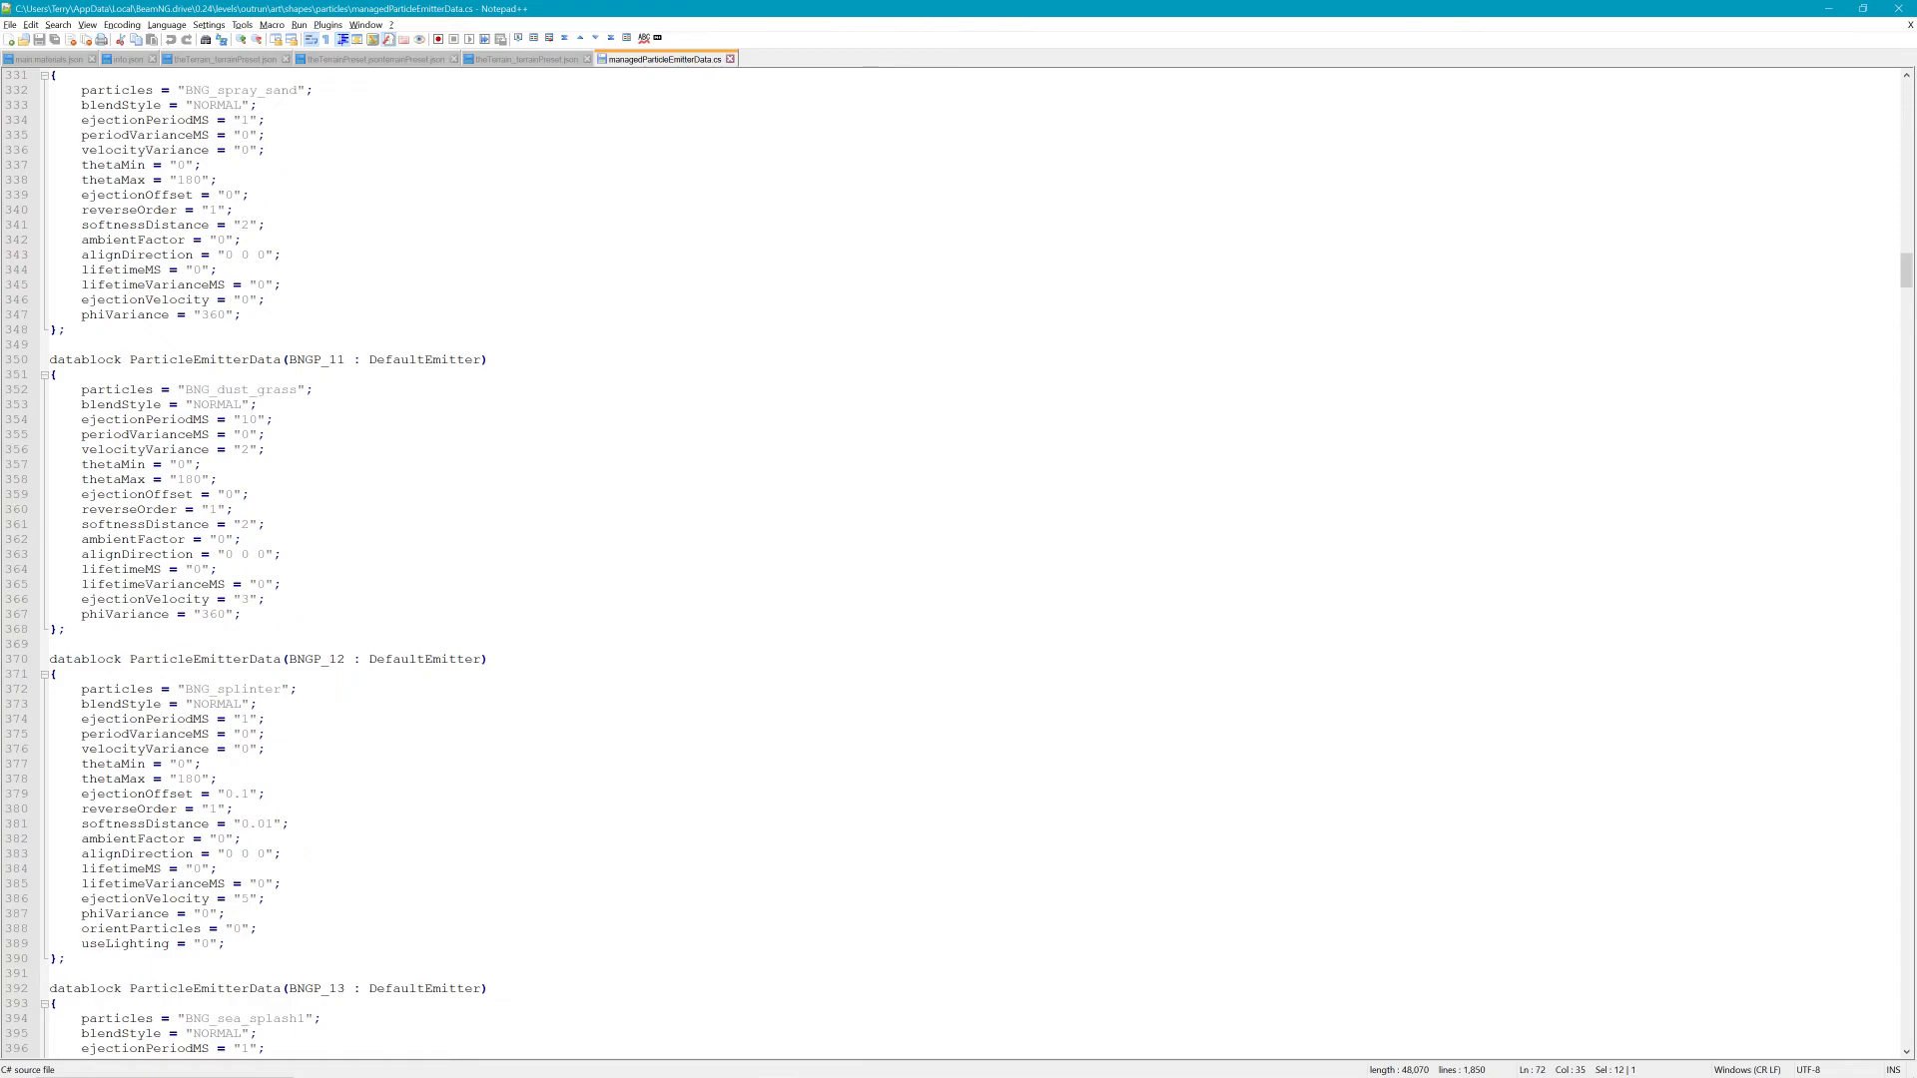
pyautogui.scroll(-17, 959, 559)
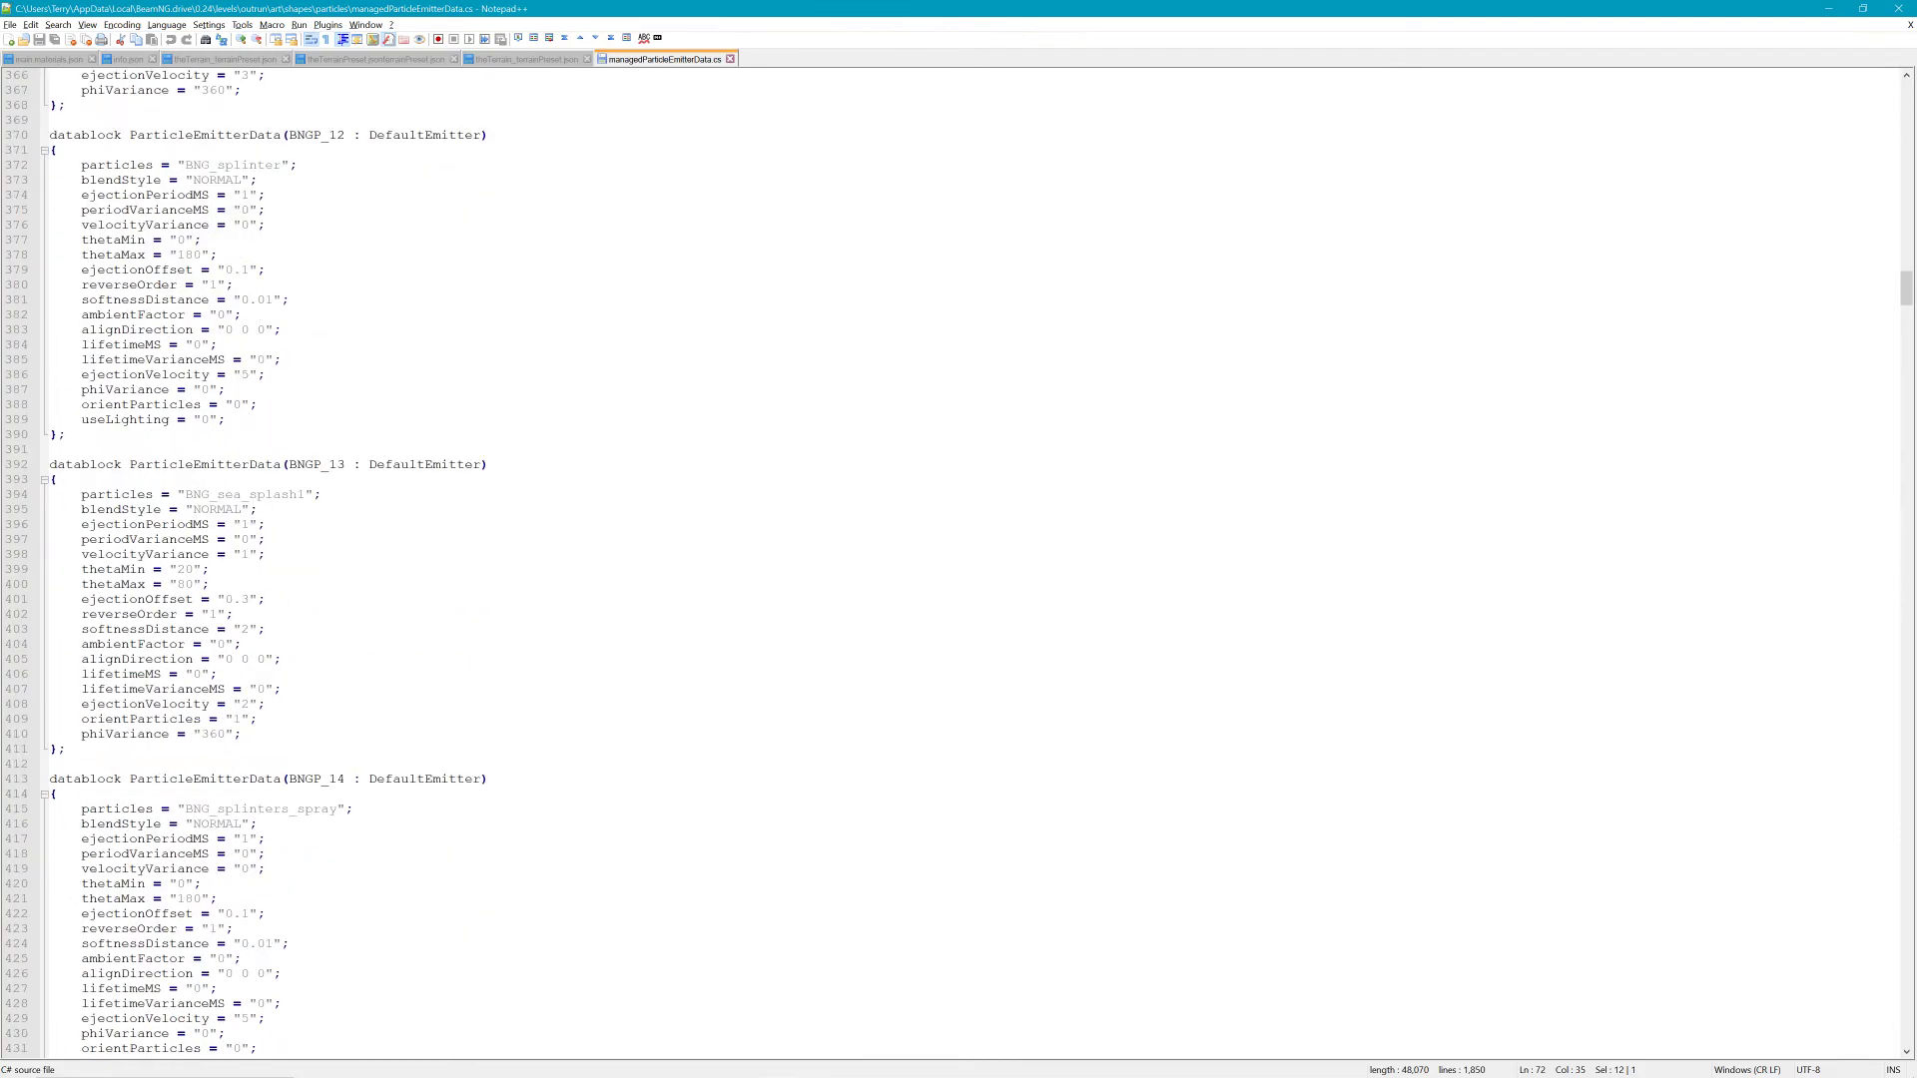
pyautogui.scroll(-12, 958, 559)
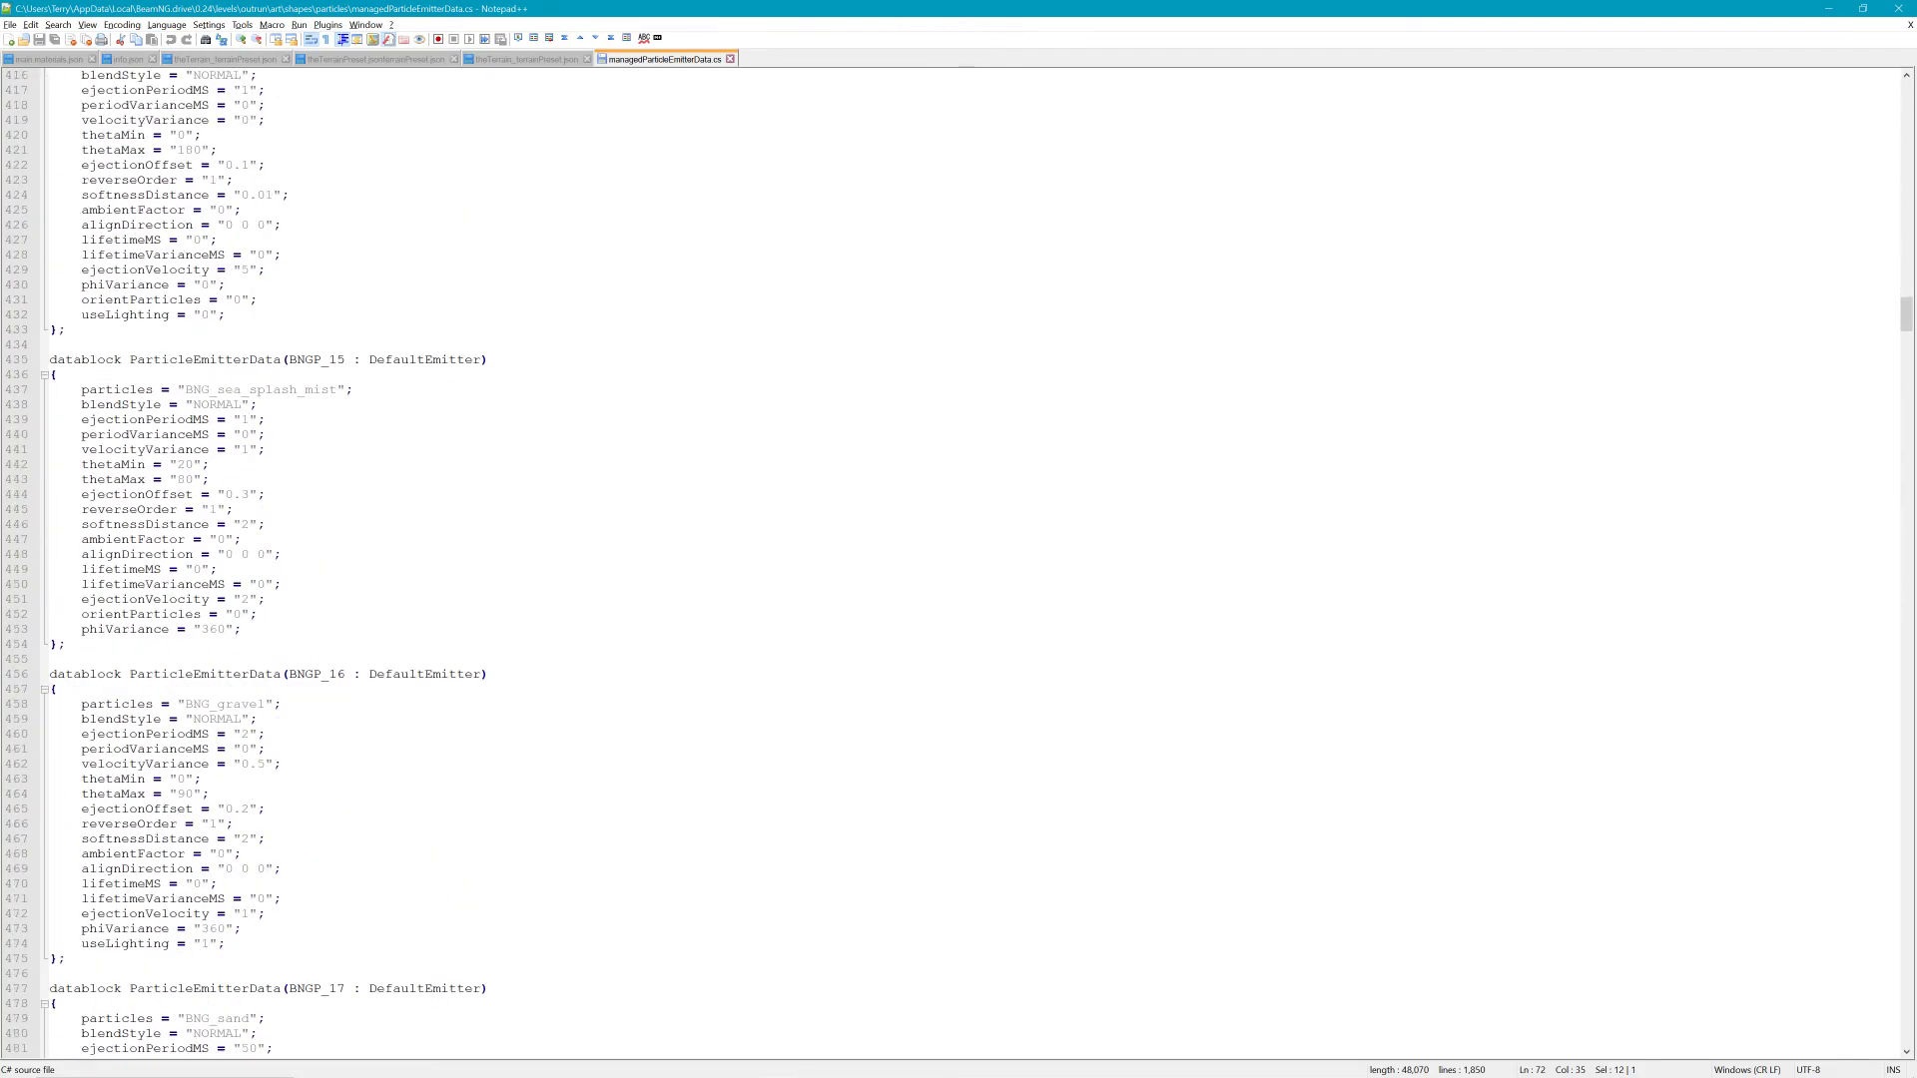
pyautogui.scroll(-2, 959, 560)
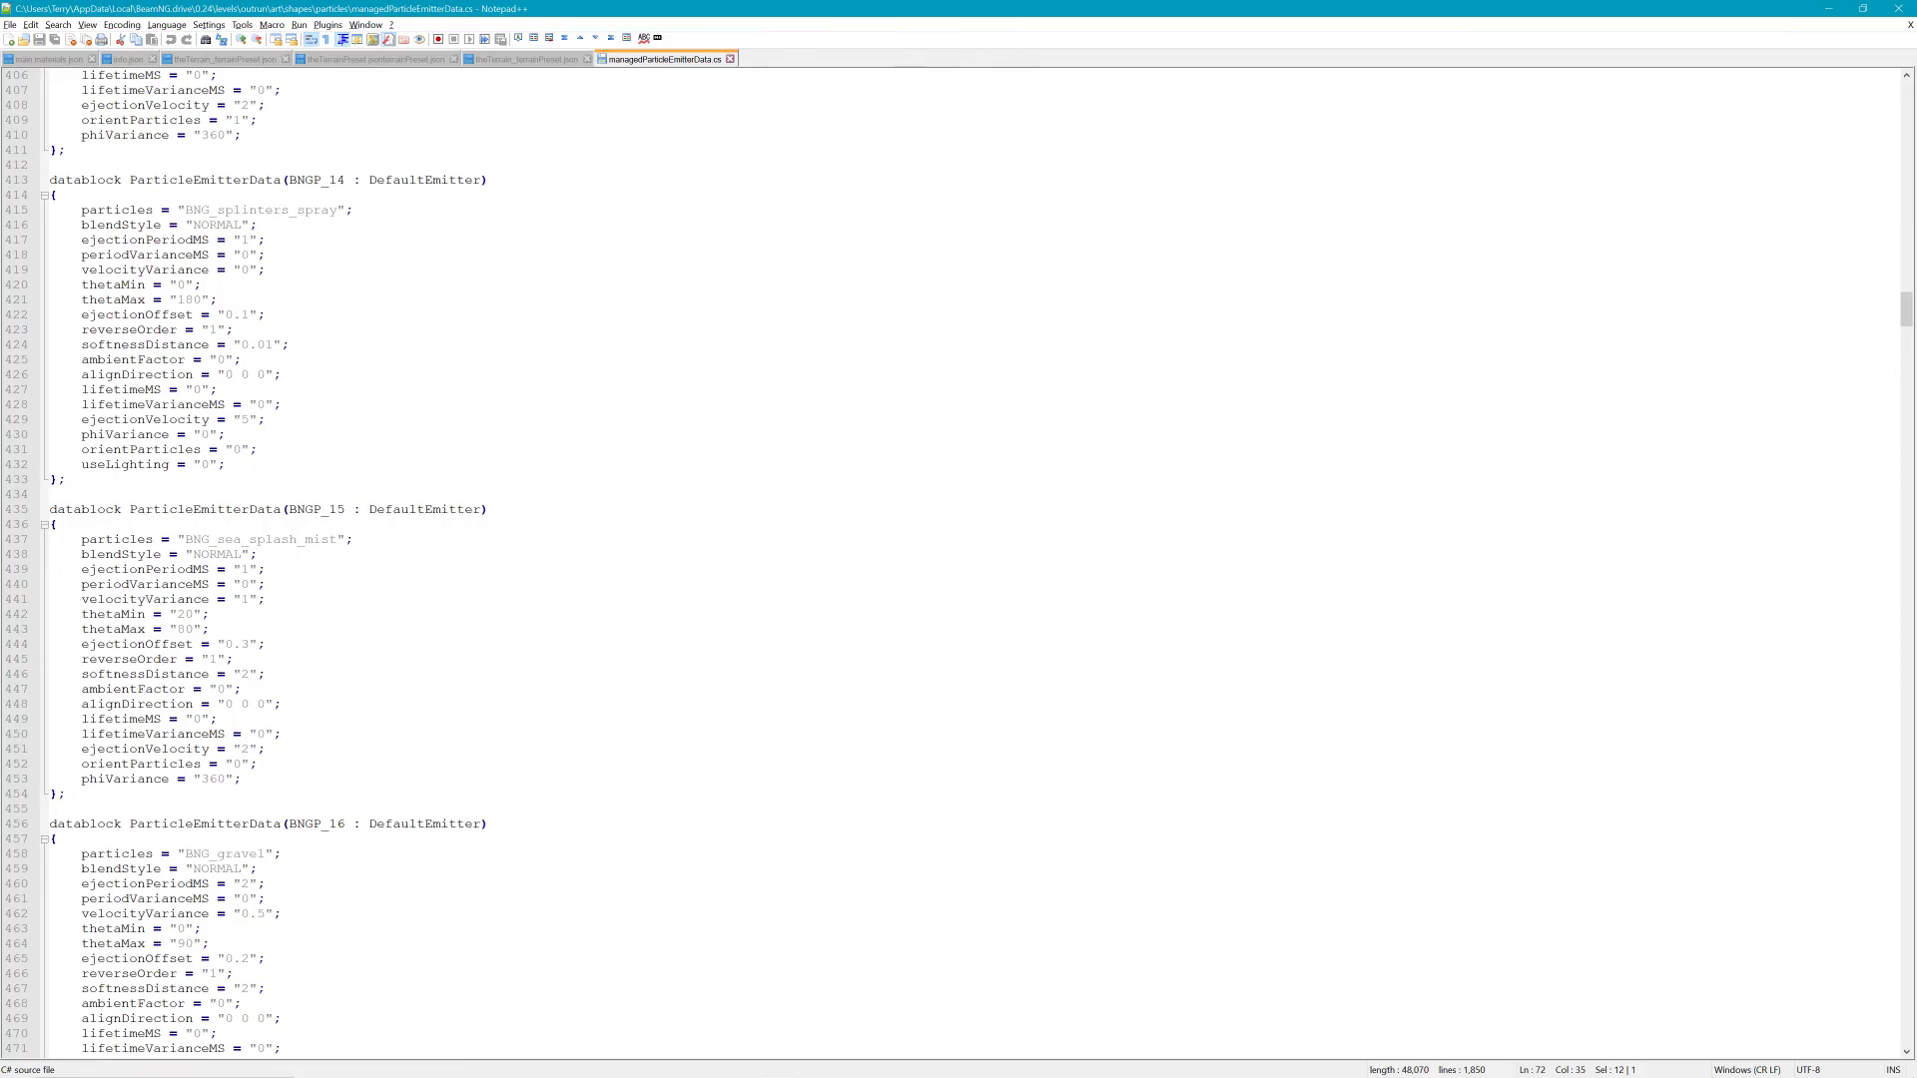
pyautogui.scroll(-5, 959, 559)
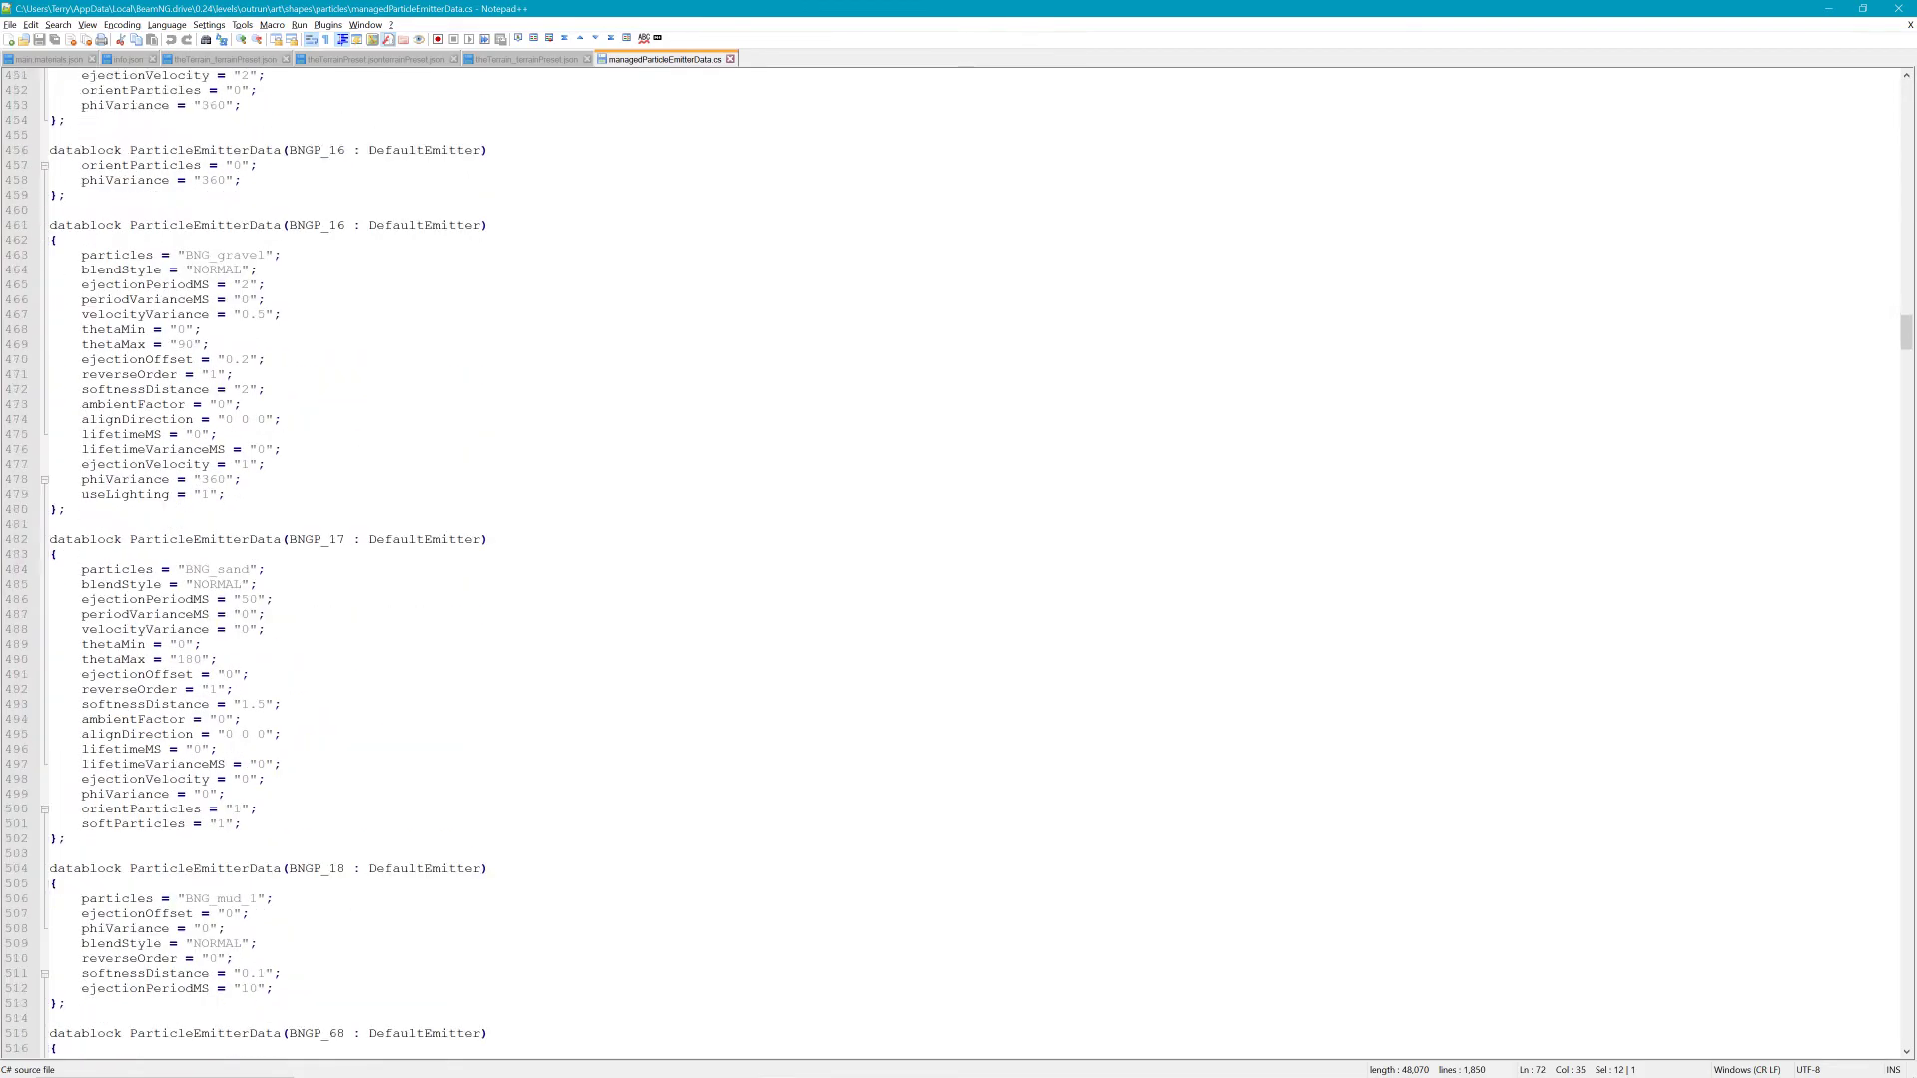
pyautogui.scroll(-2, 959, 563)
pyautogui.scroll(-20, 959, 559)
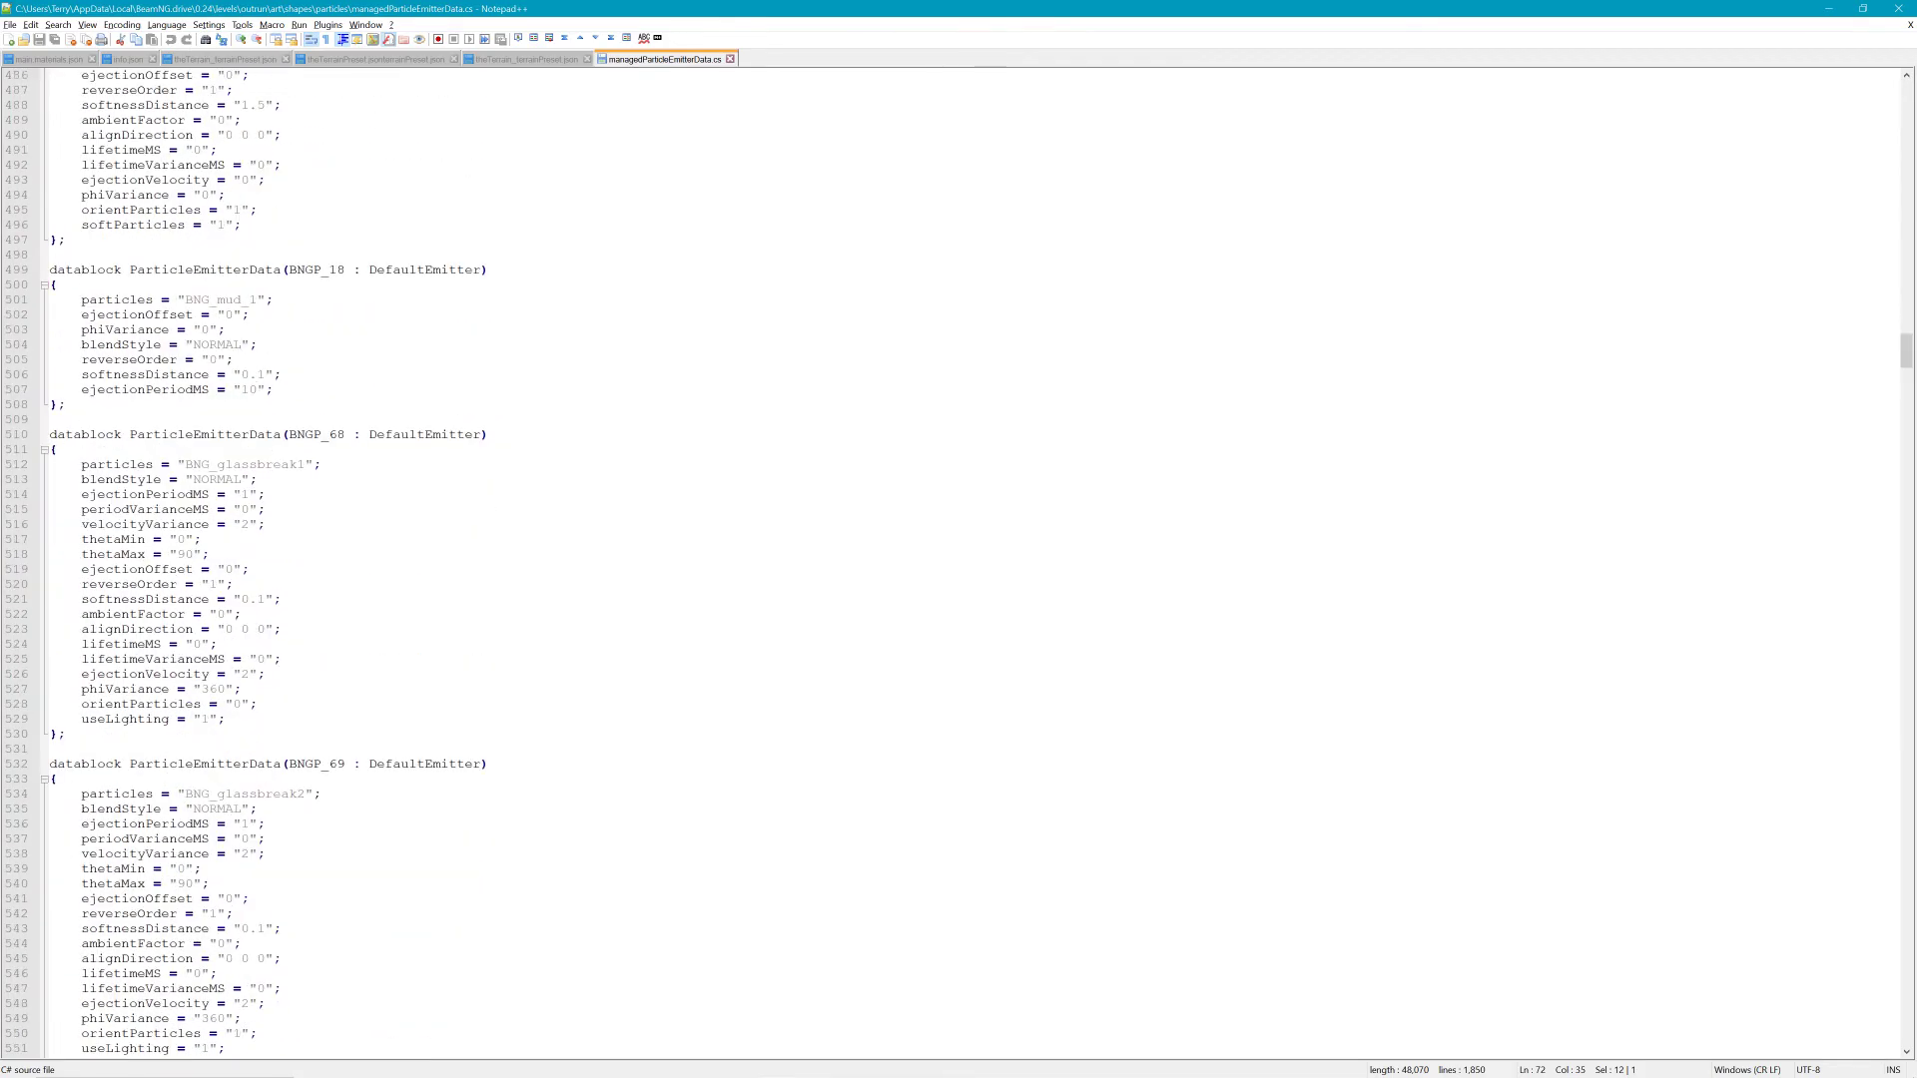
pyautogui.scroll(-15, 959, 559)
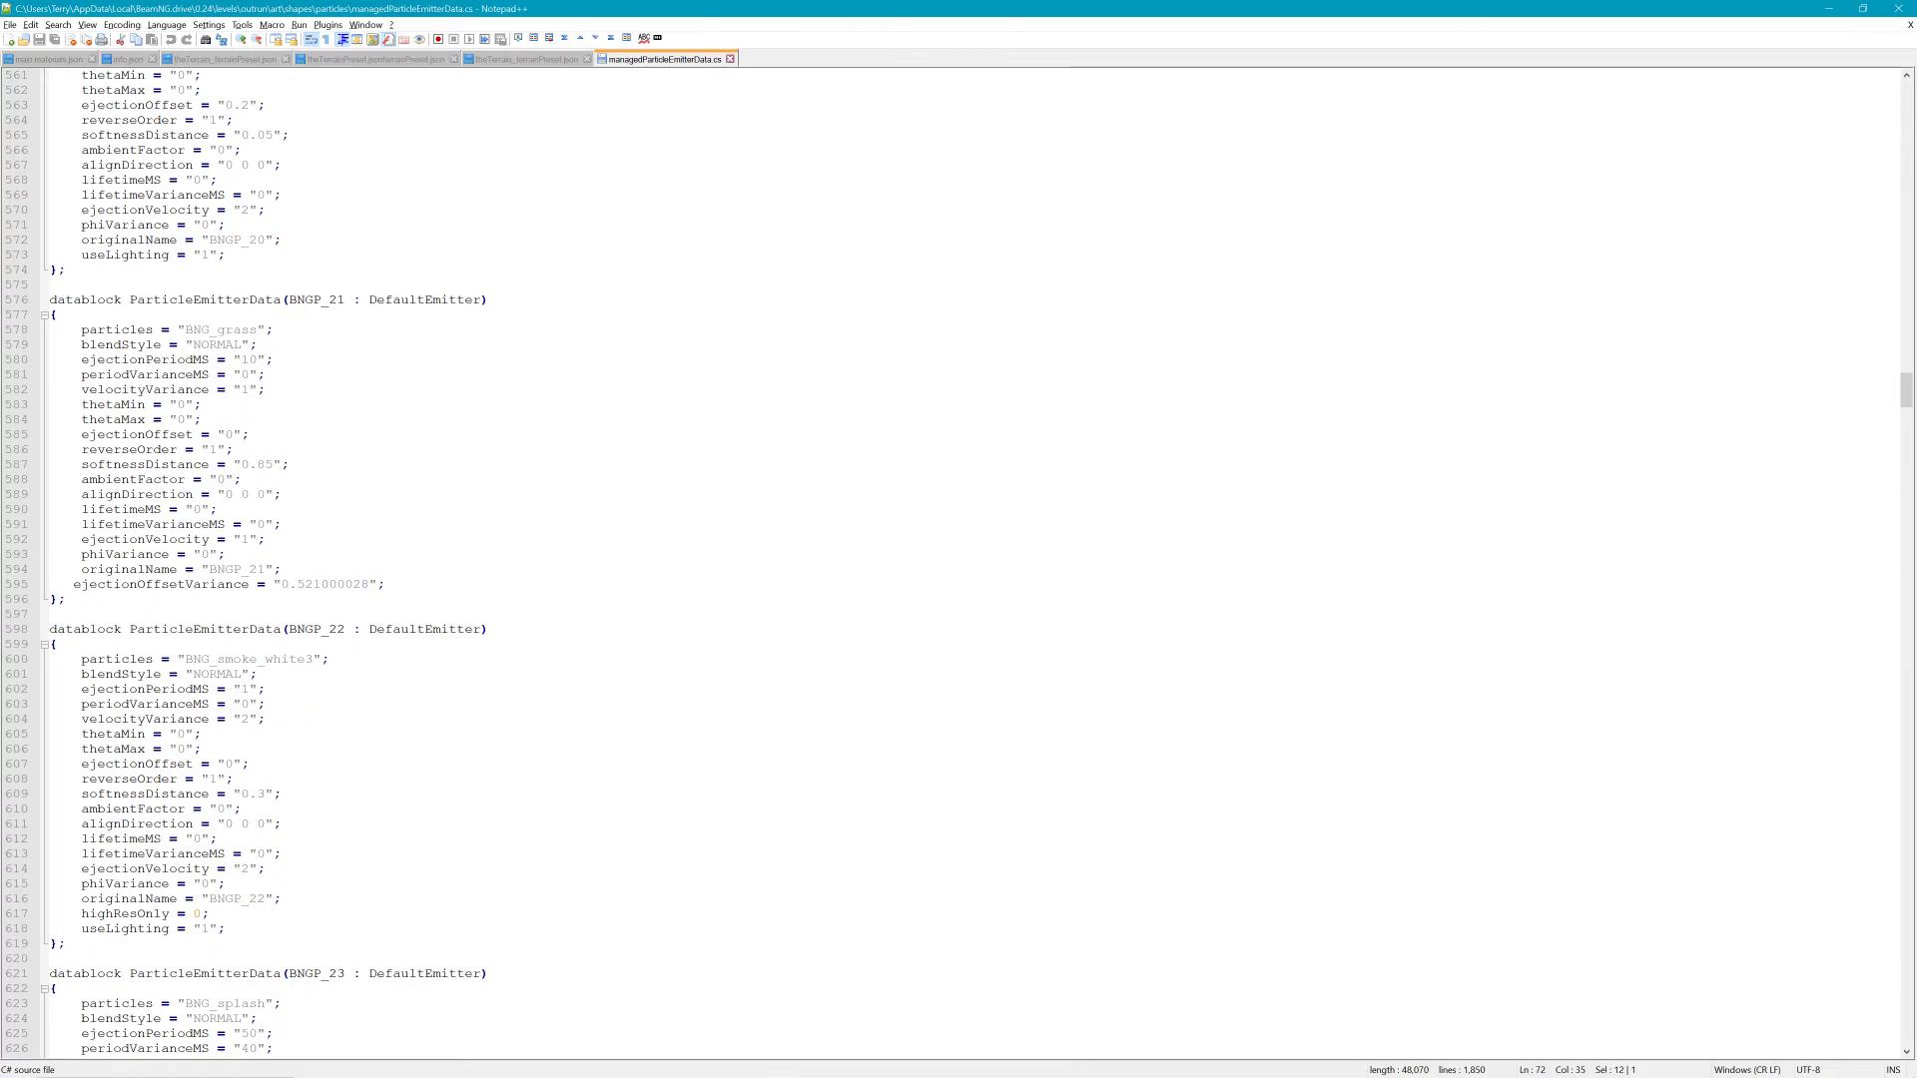
# Return to the BeamNG.drive level editor, choose the BNGP_21 emitter and inspect its effect beside the truck
pyautogui.click(1837, 8)
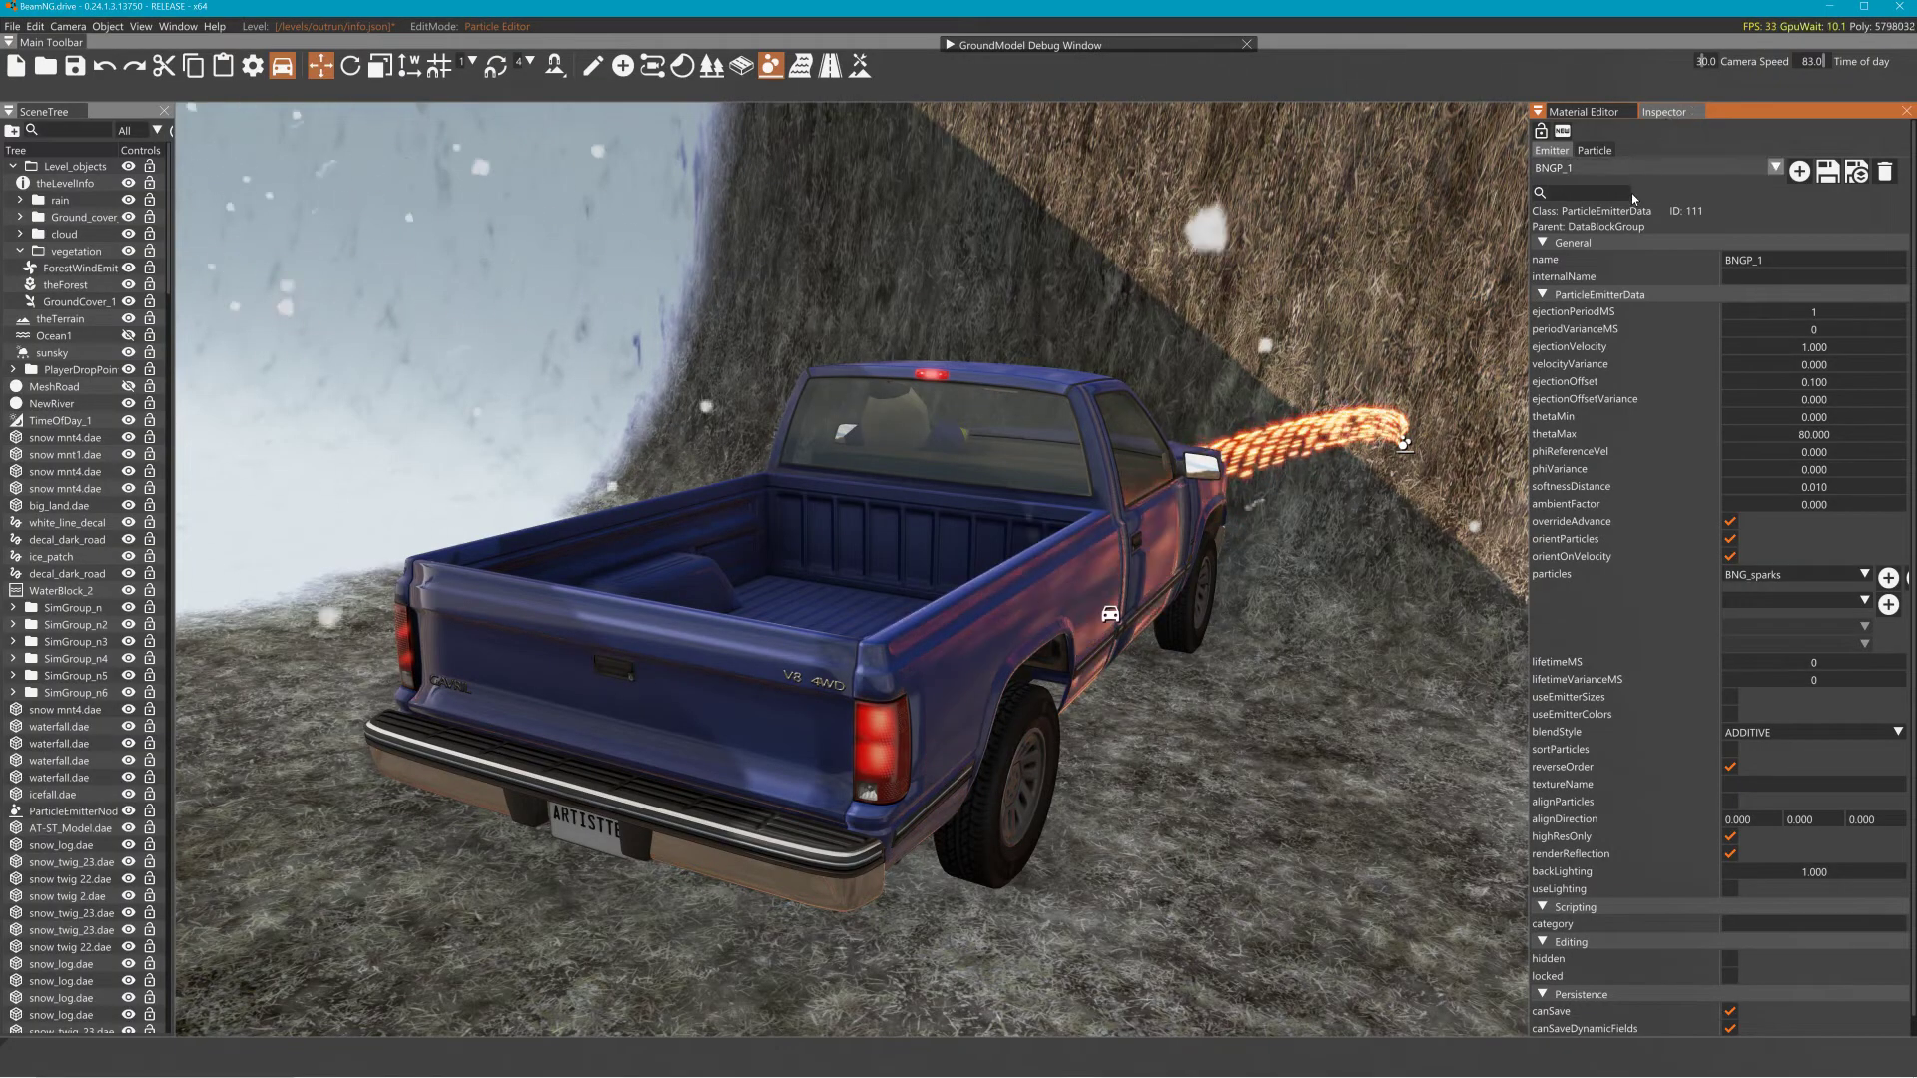
pyautogui.click(1671, 172)
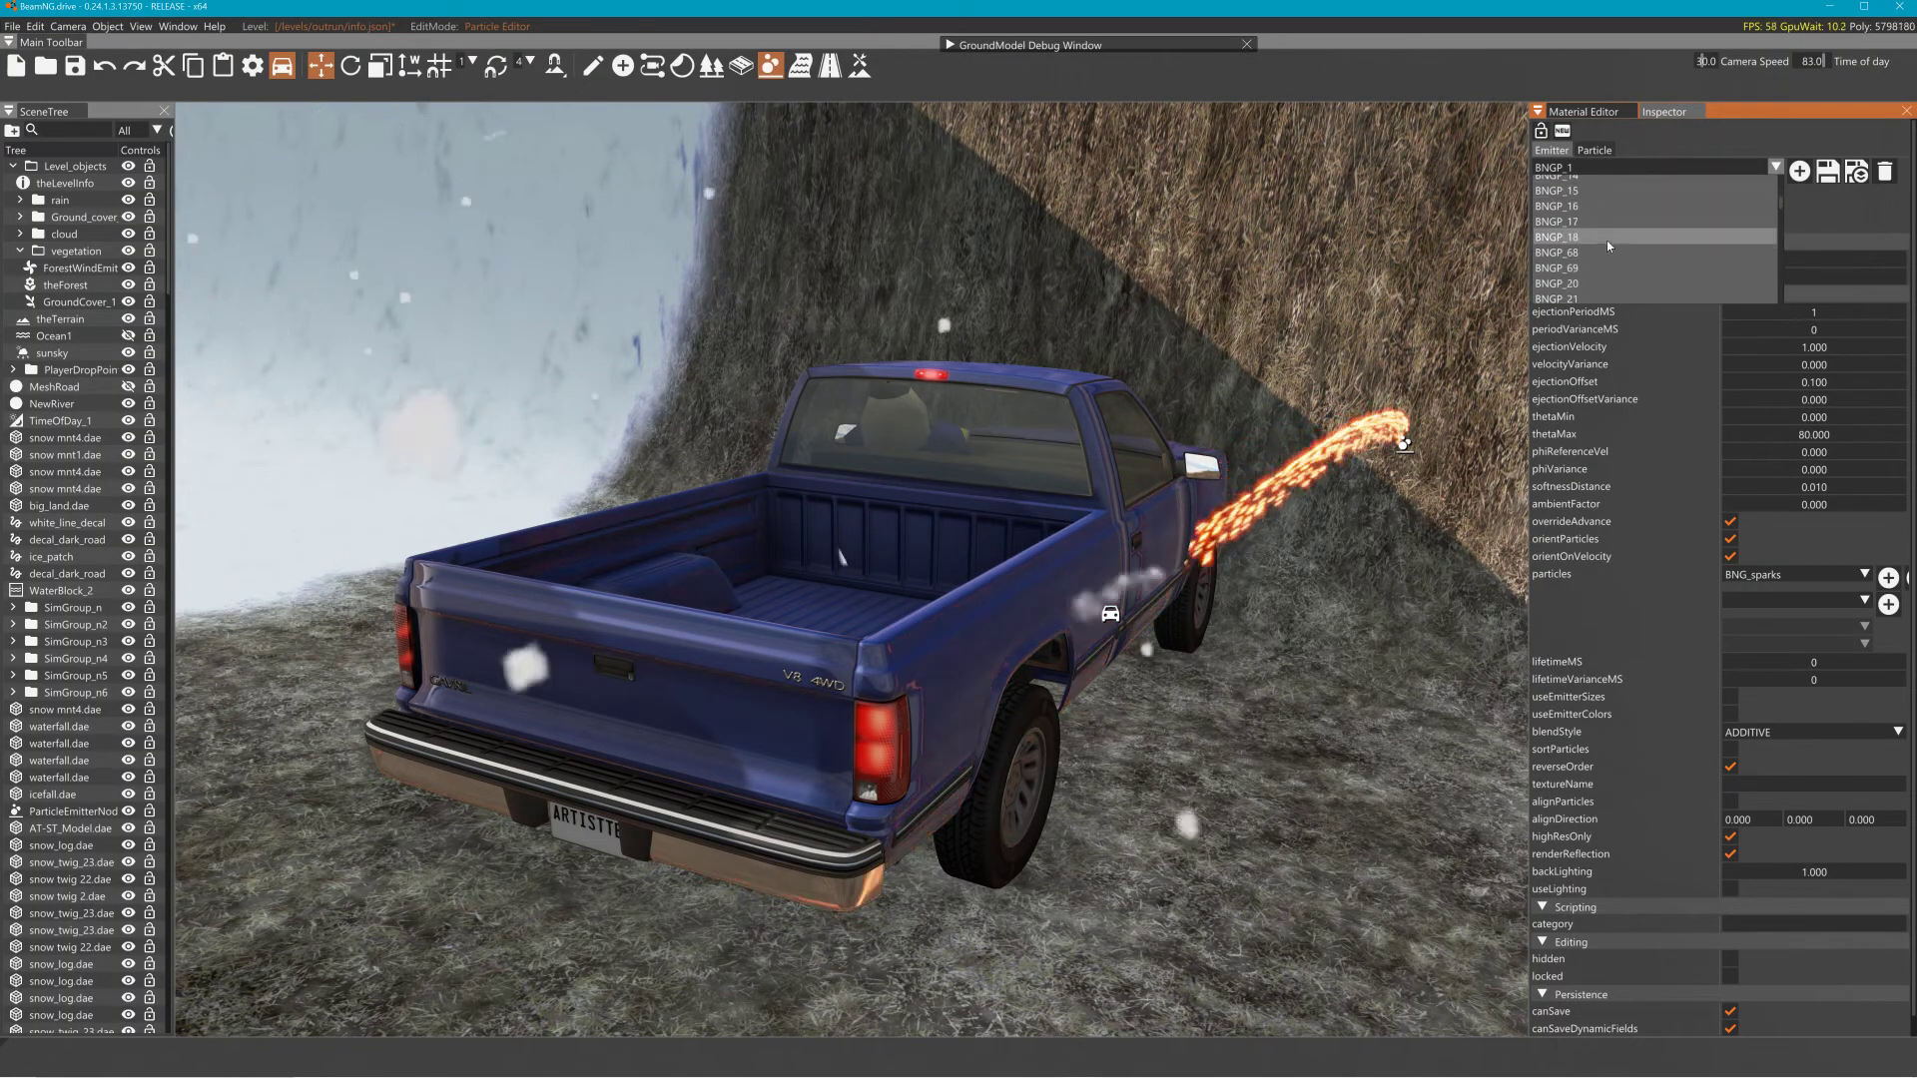
pyautogui.click(1582, 297)
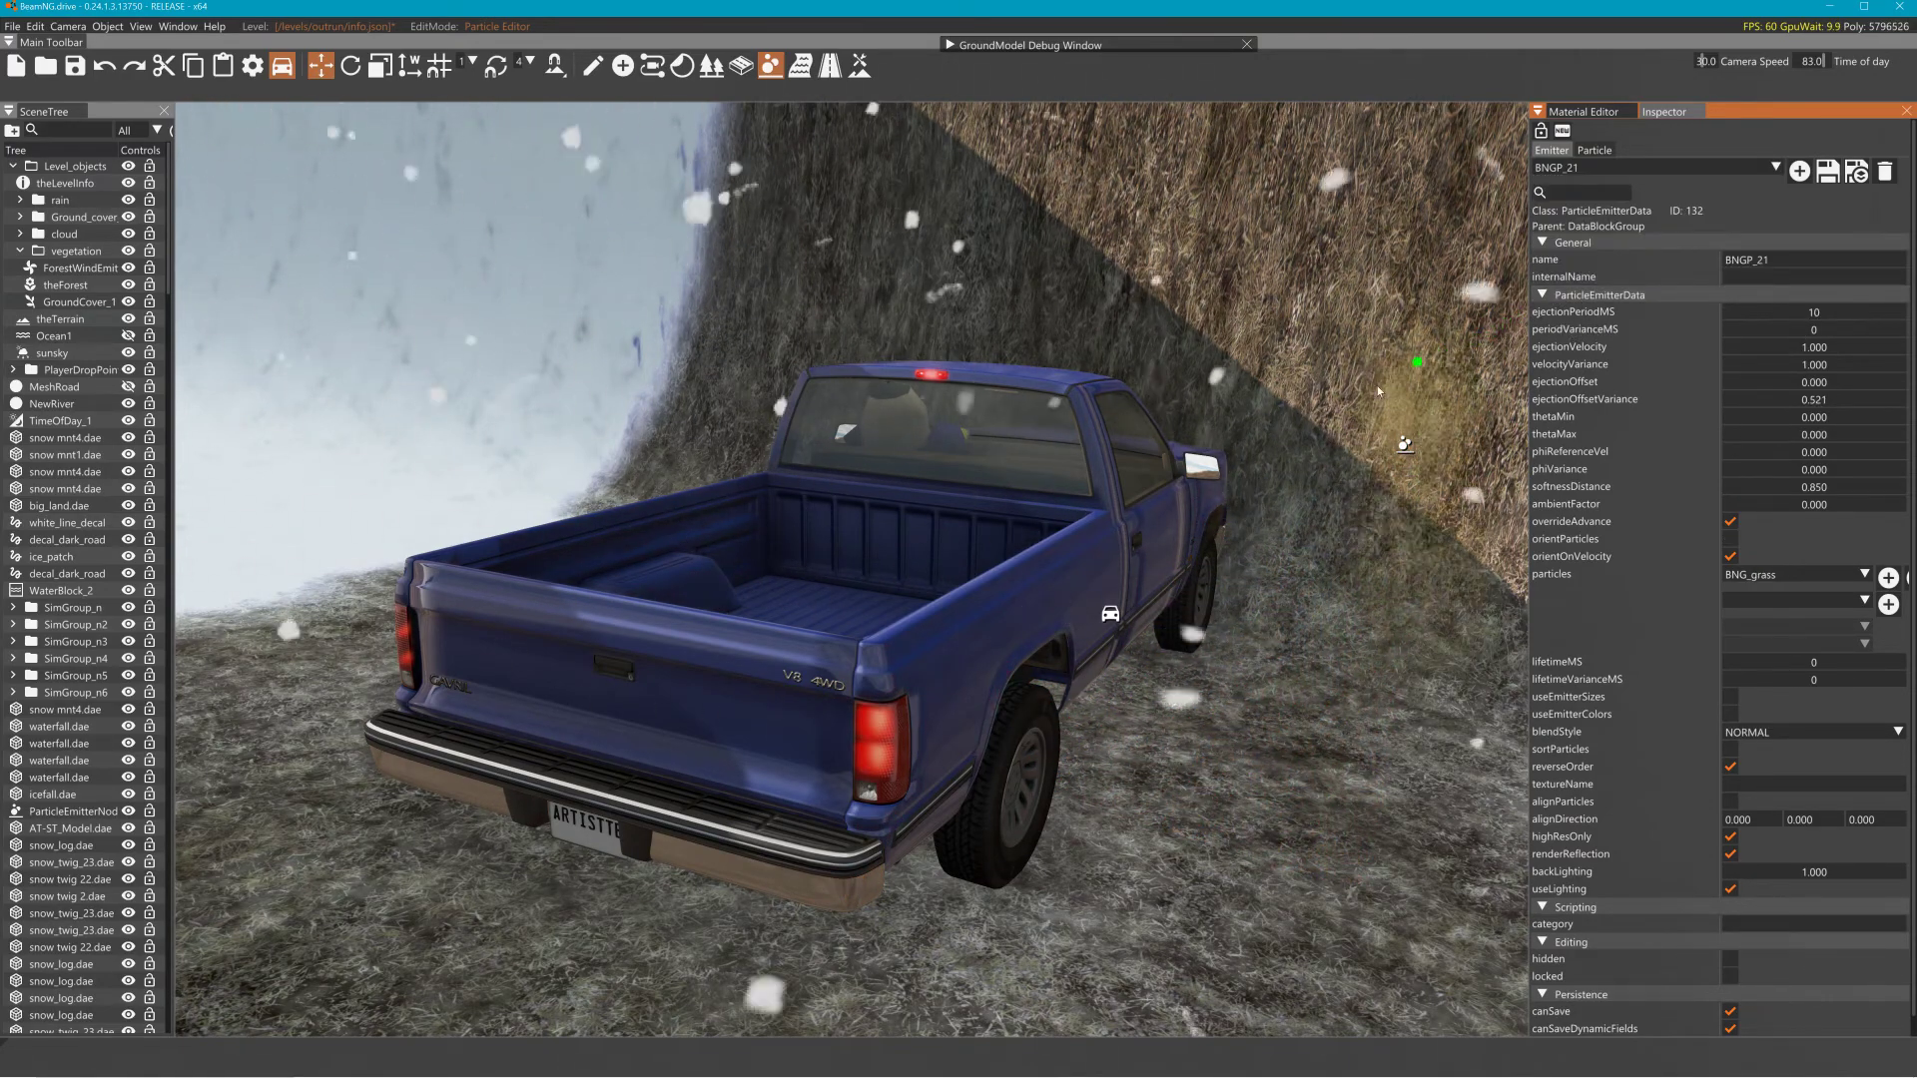
pyautogui.press('s')
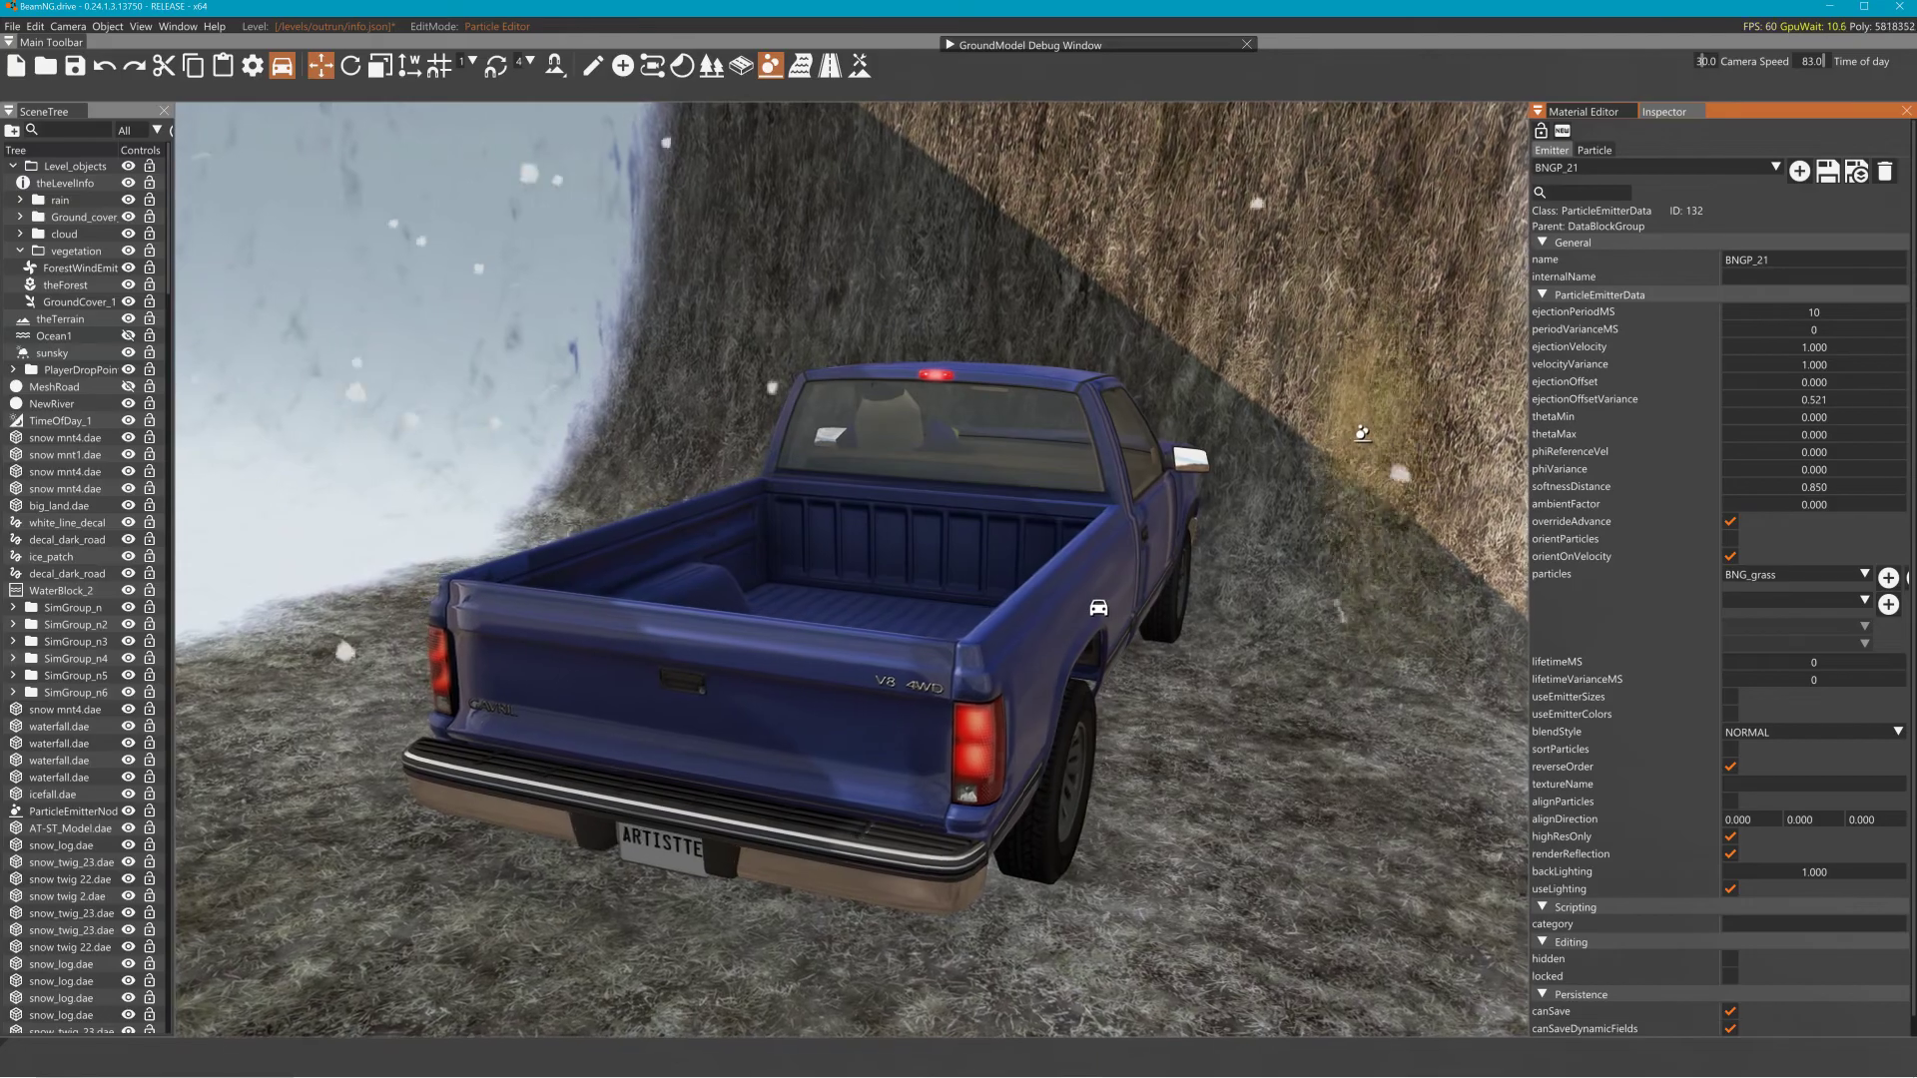
pyautogui.press('s')
pyautogui.press('d')
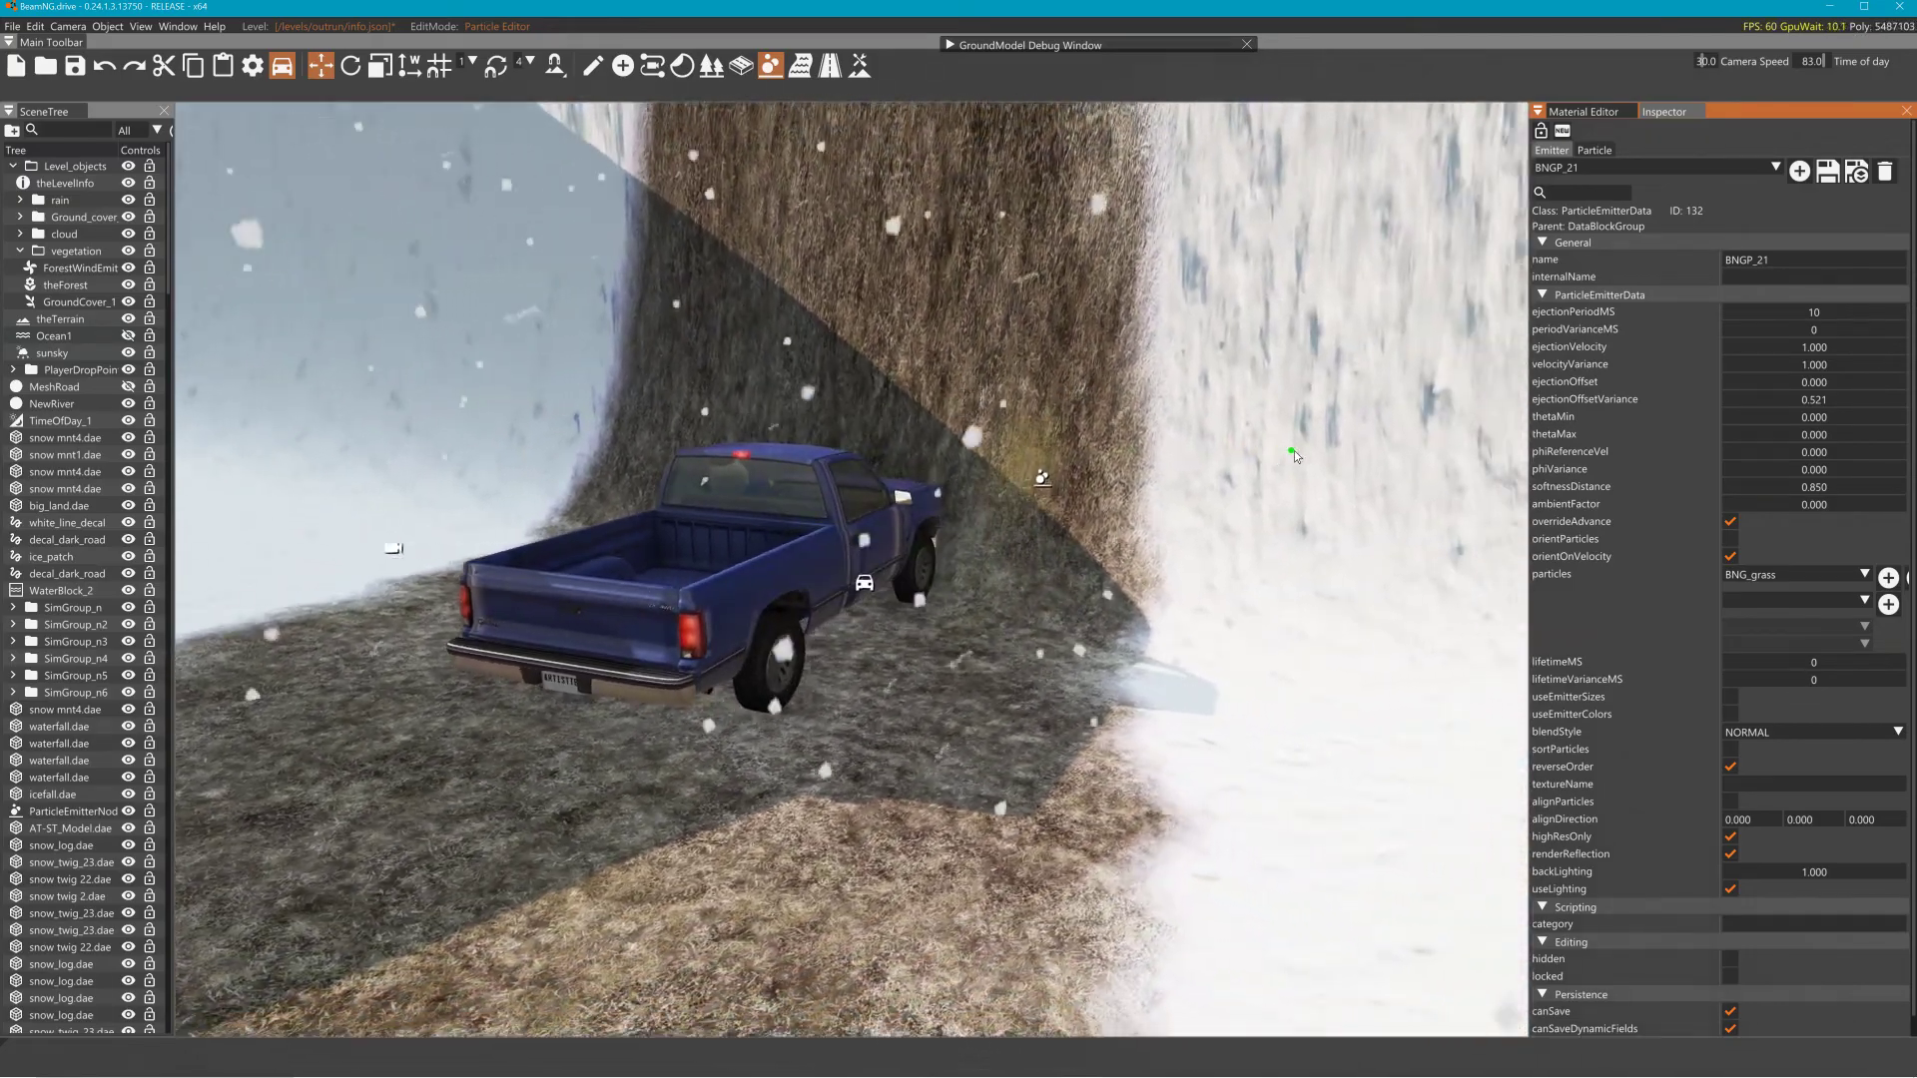
pyautogui.press('w')
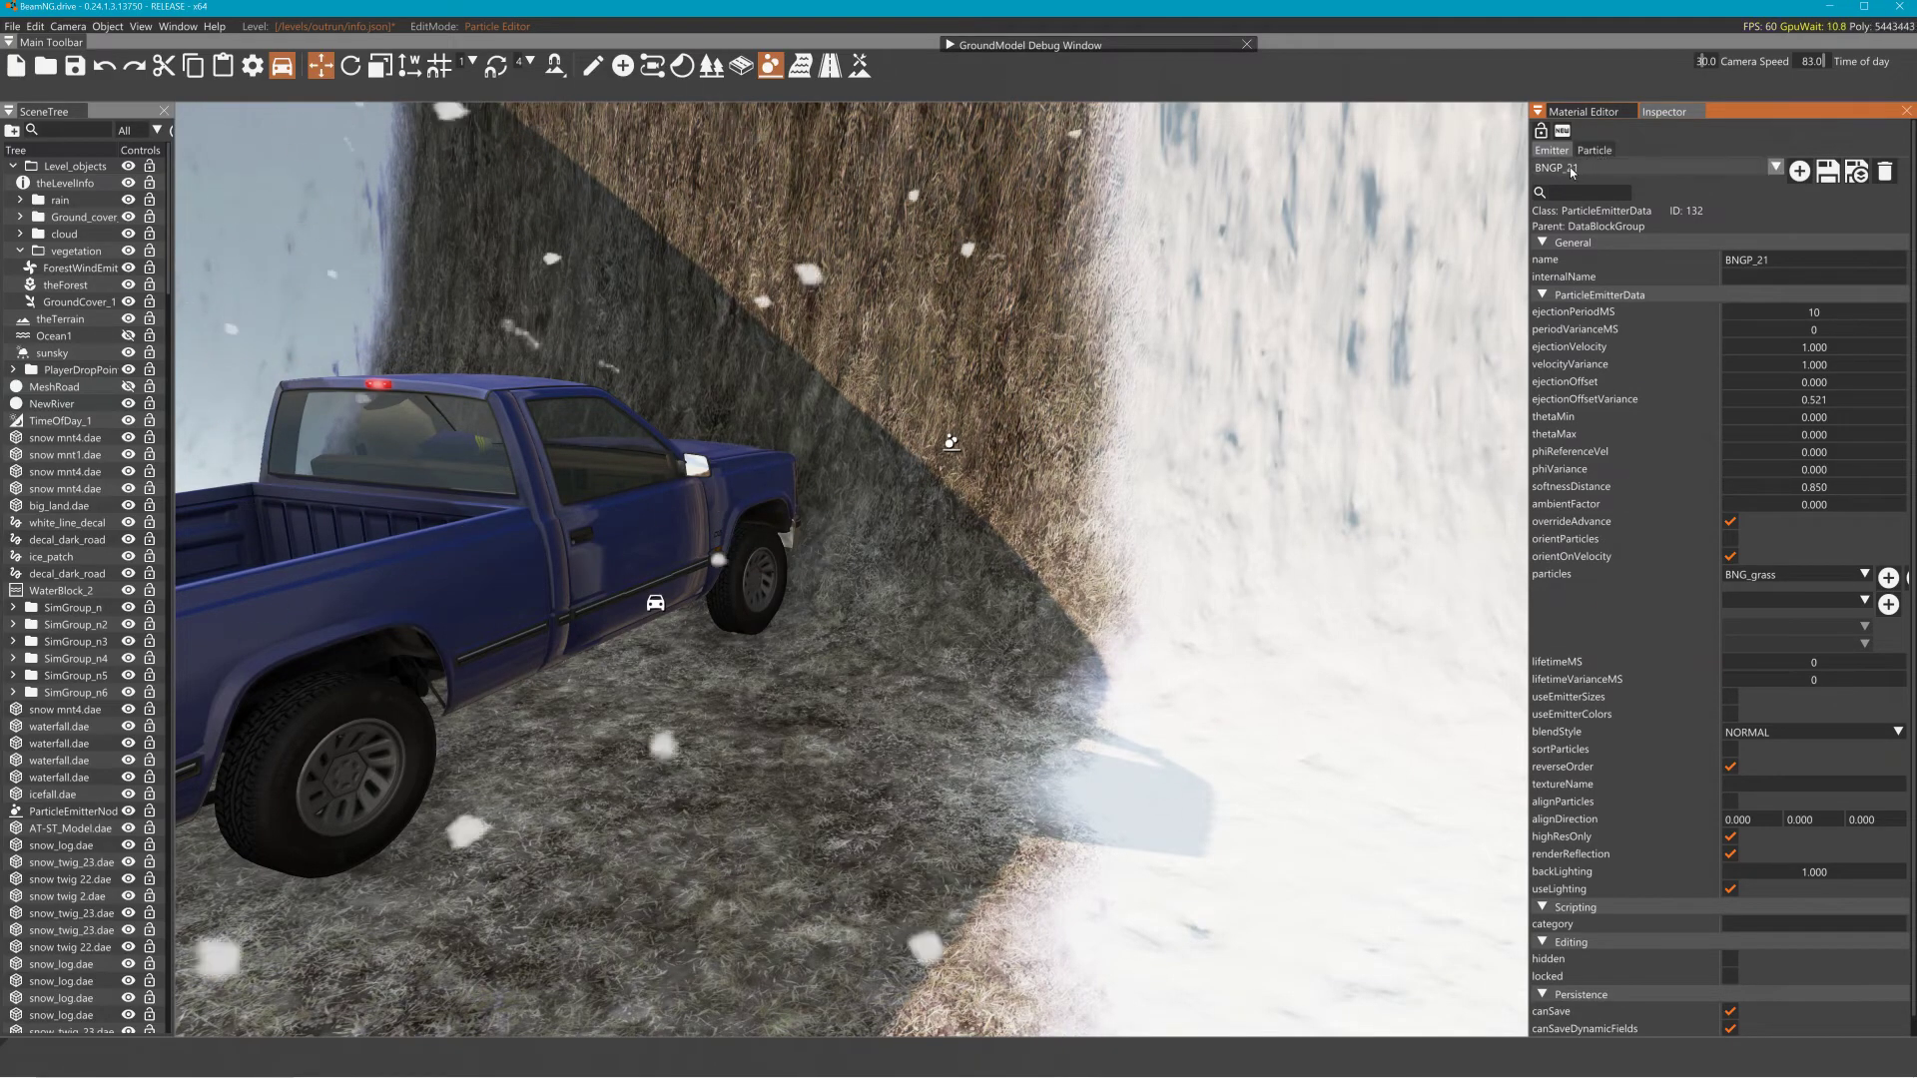
# Display the particle settings of BNG_grass, used by the BNGP_21 emitter, and inspect the area around the emitter
pyautogui.click(1598, 152)
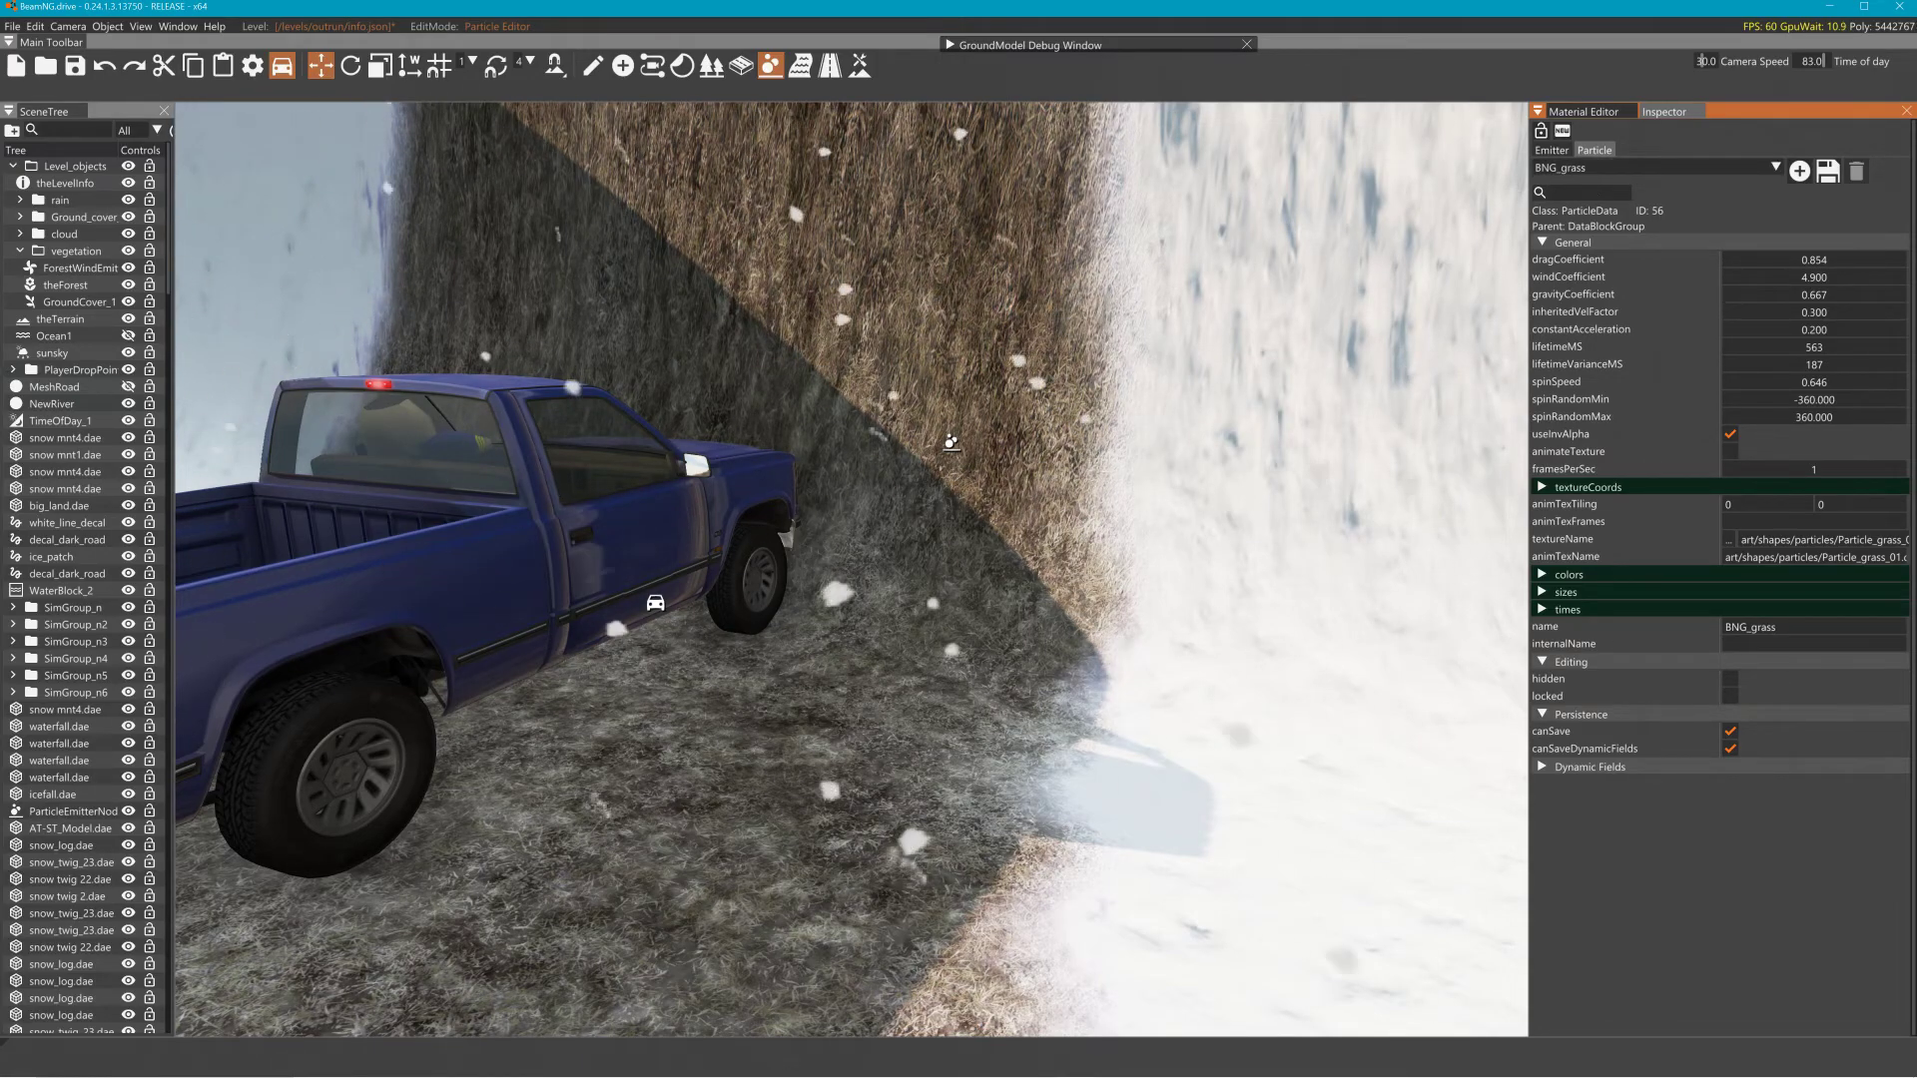
pyautogui.rightClick(1047, 451)
pyautogui.press('w')
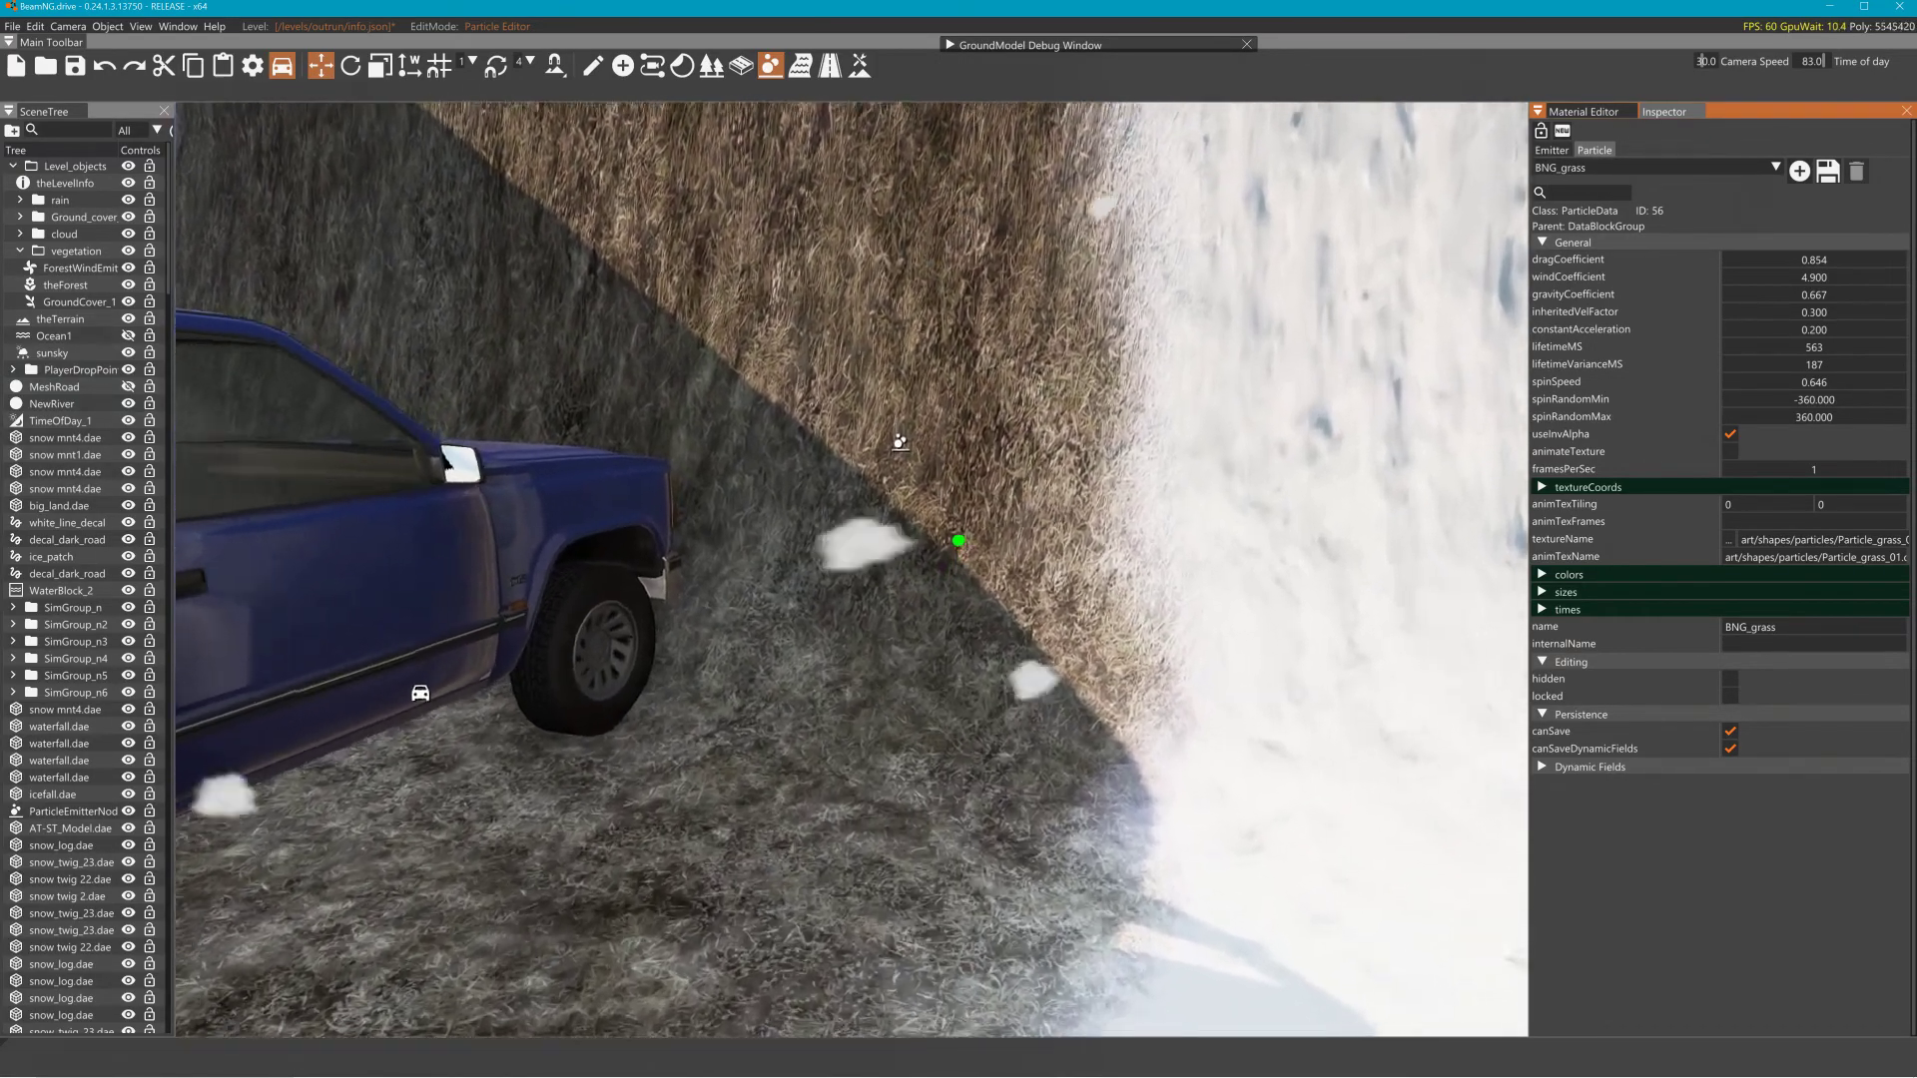
pyautogui.press('s')
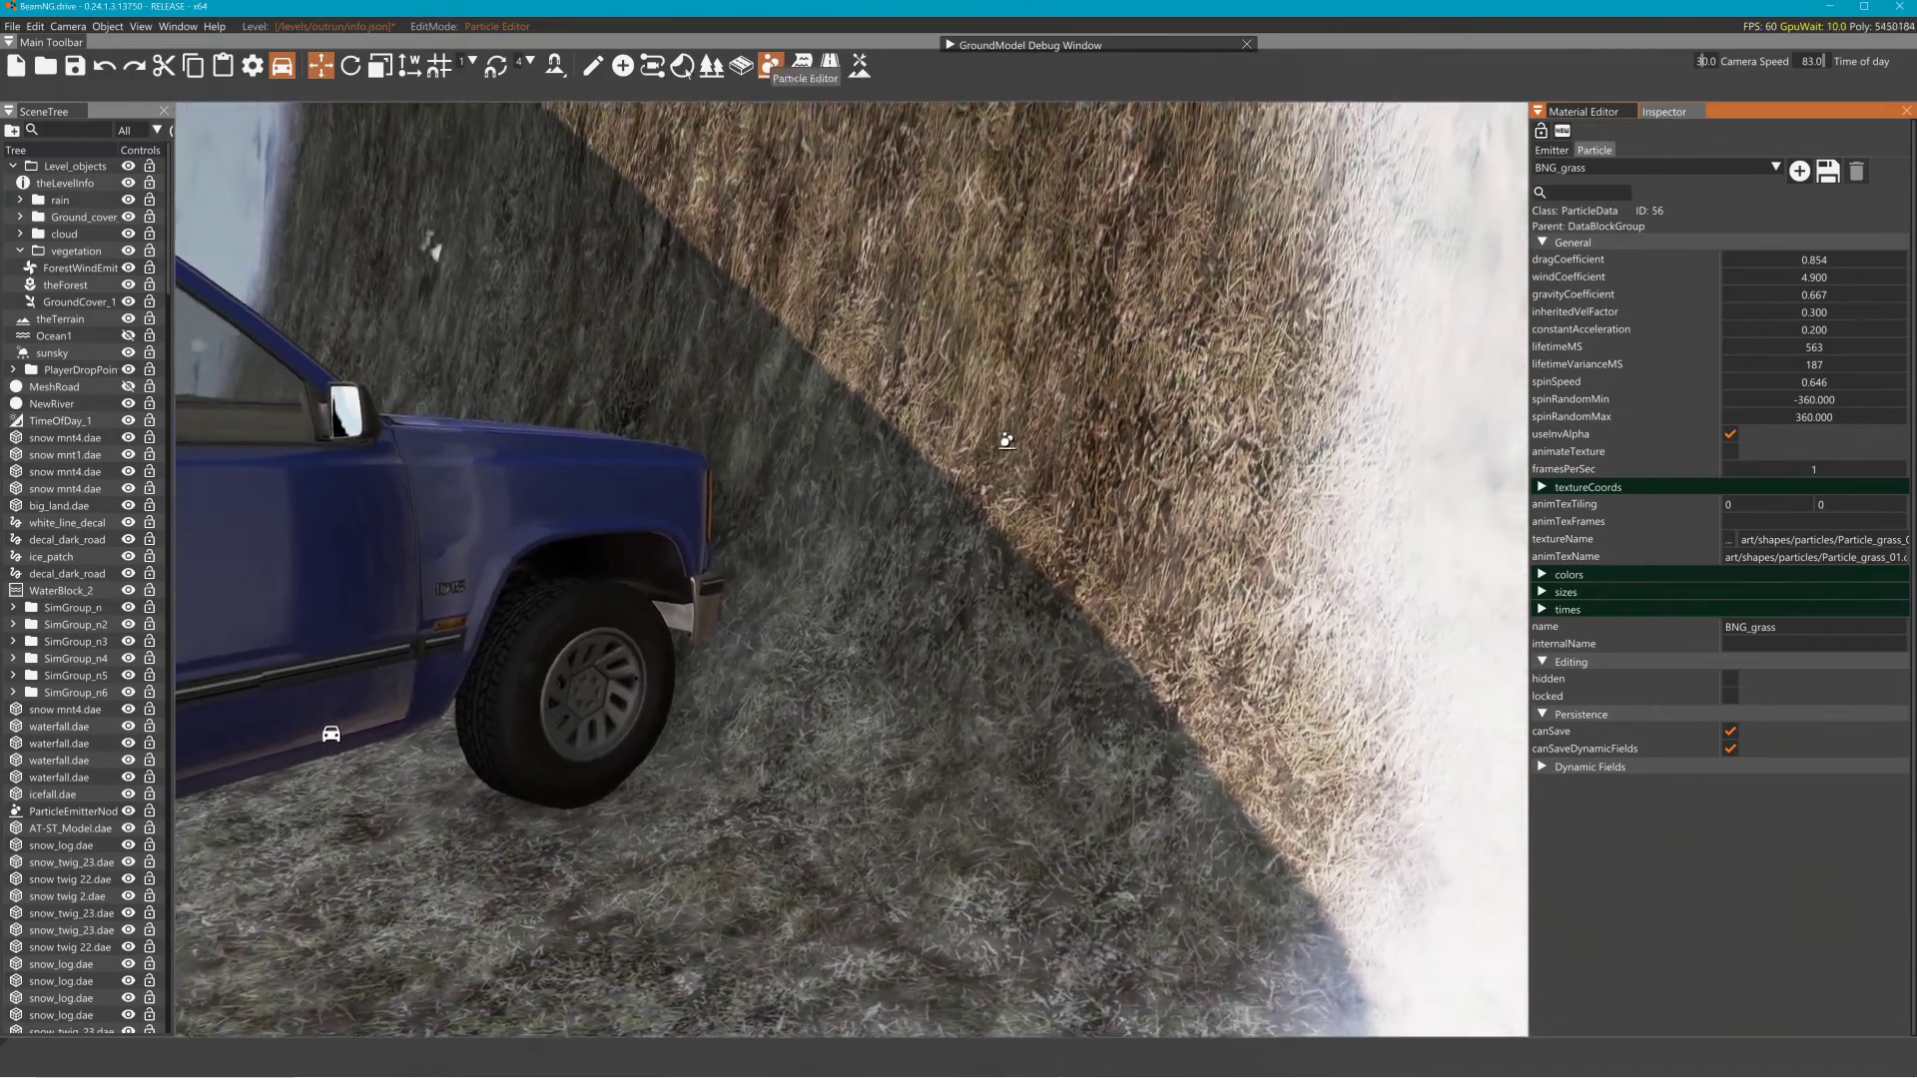
# Paint the grassy ground around the truck with the 2kSnow terrain material, using a brush size of 21
pyautogui.click(860, 65)
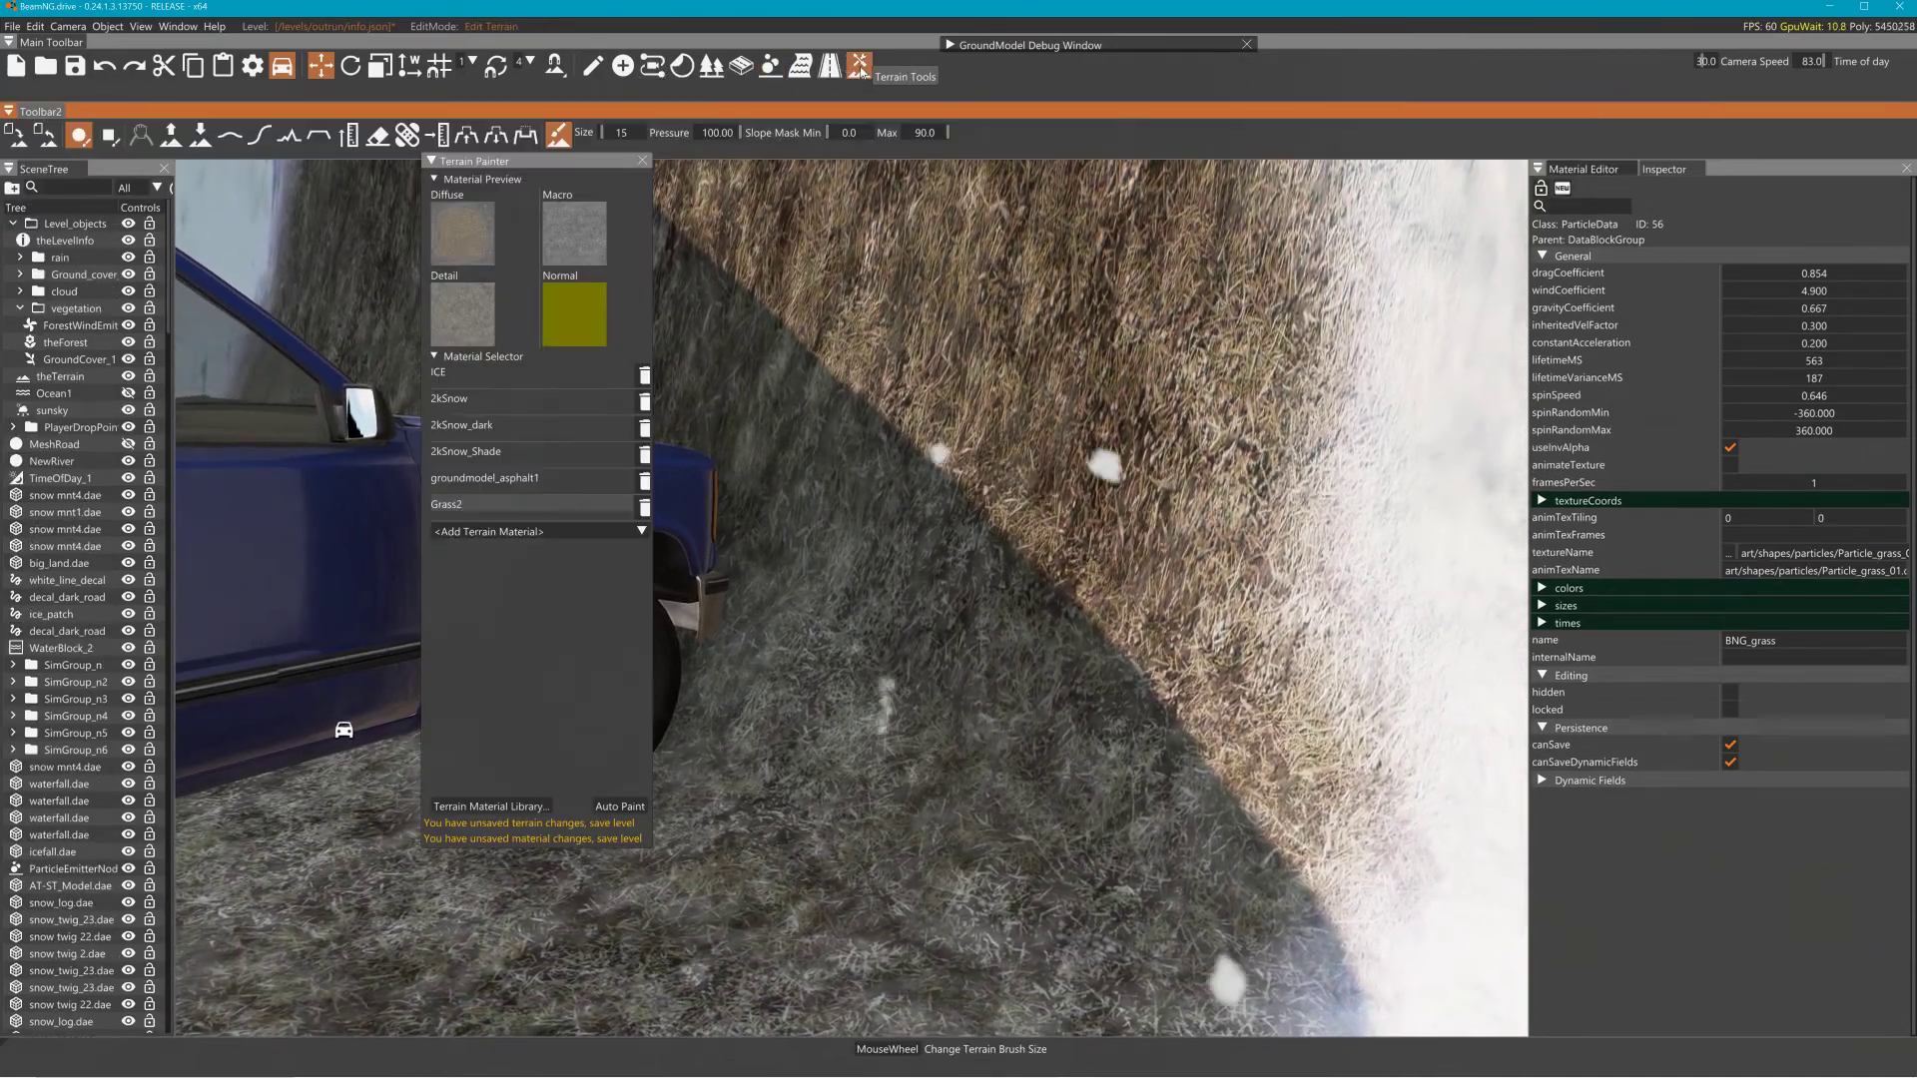
pyautogui.click(474, 359)
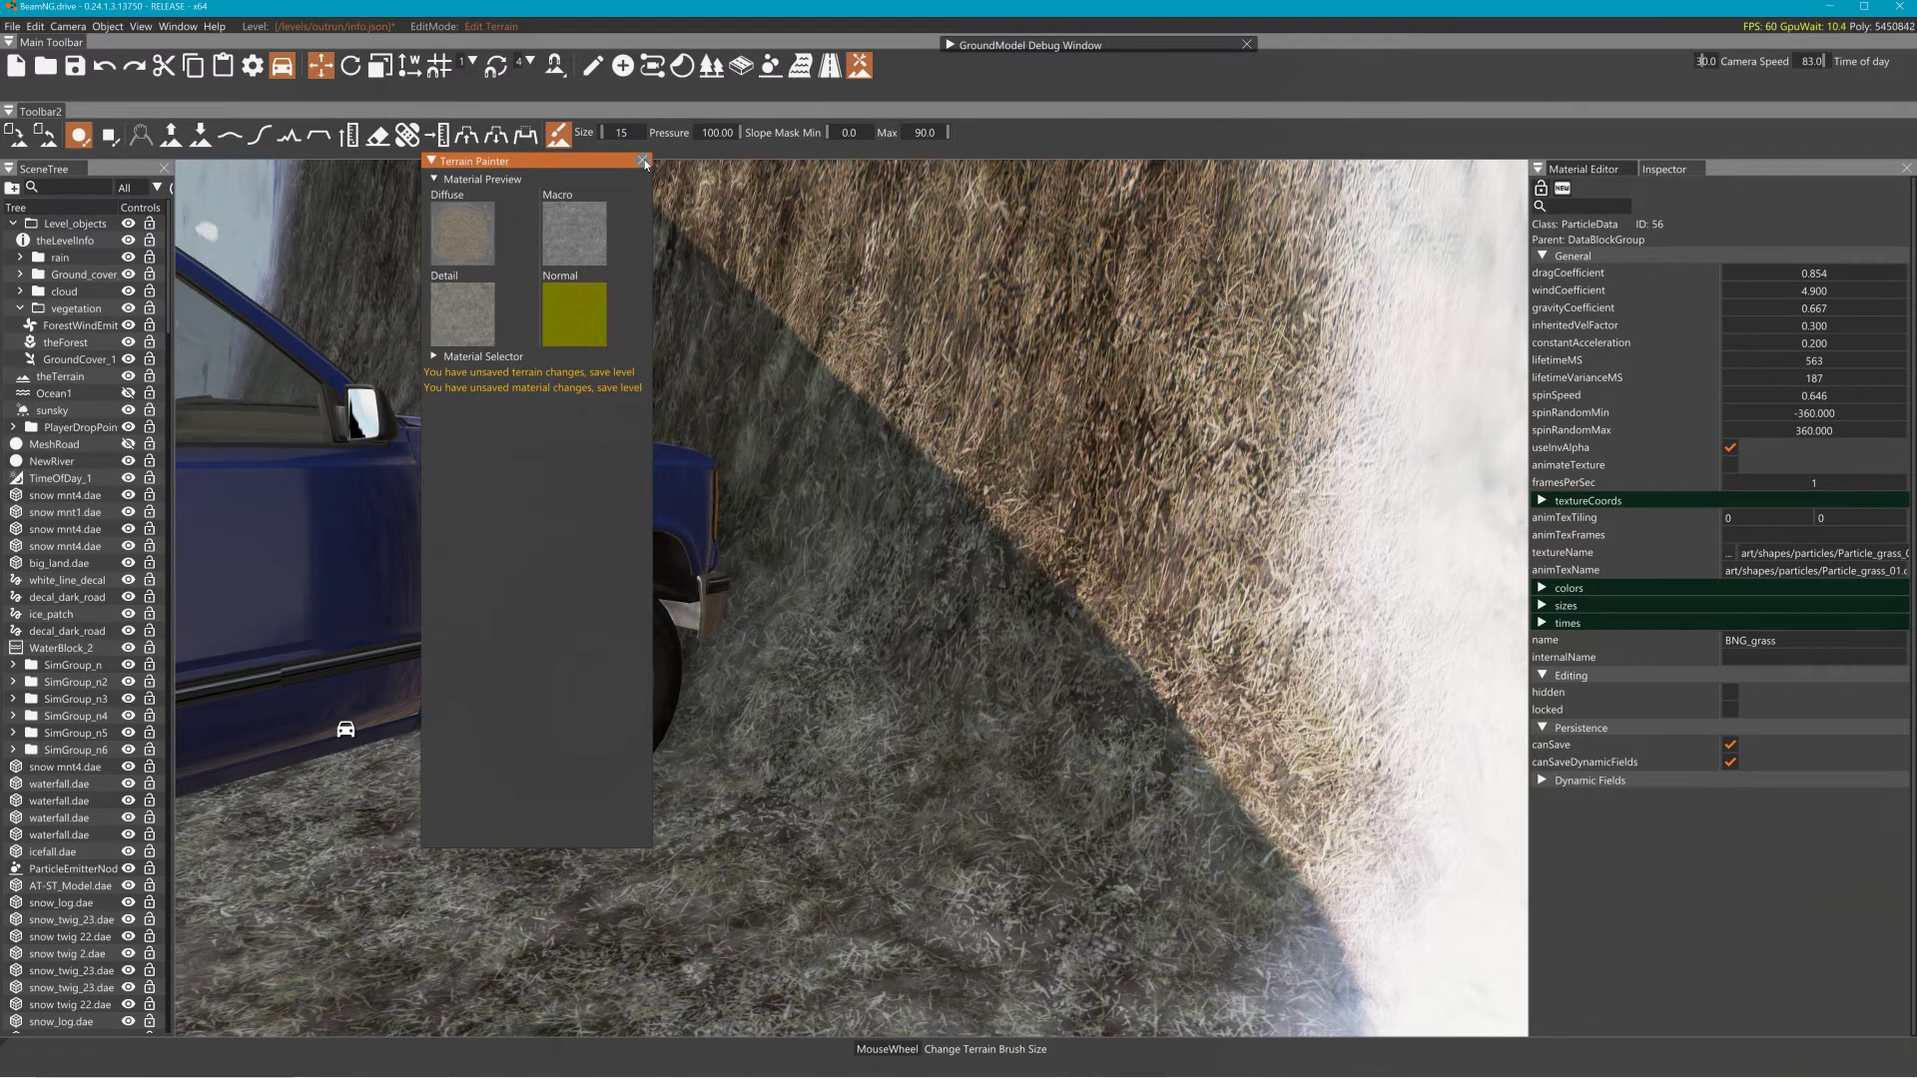
pyautogui.click(434, 356)
pyautogui.click(517, 398)
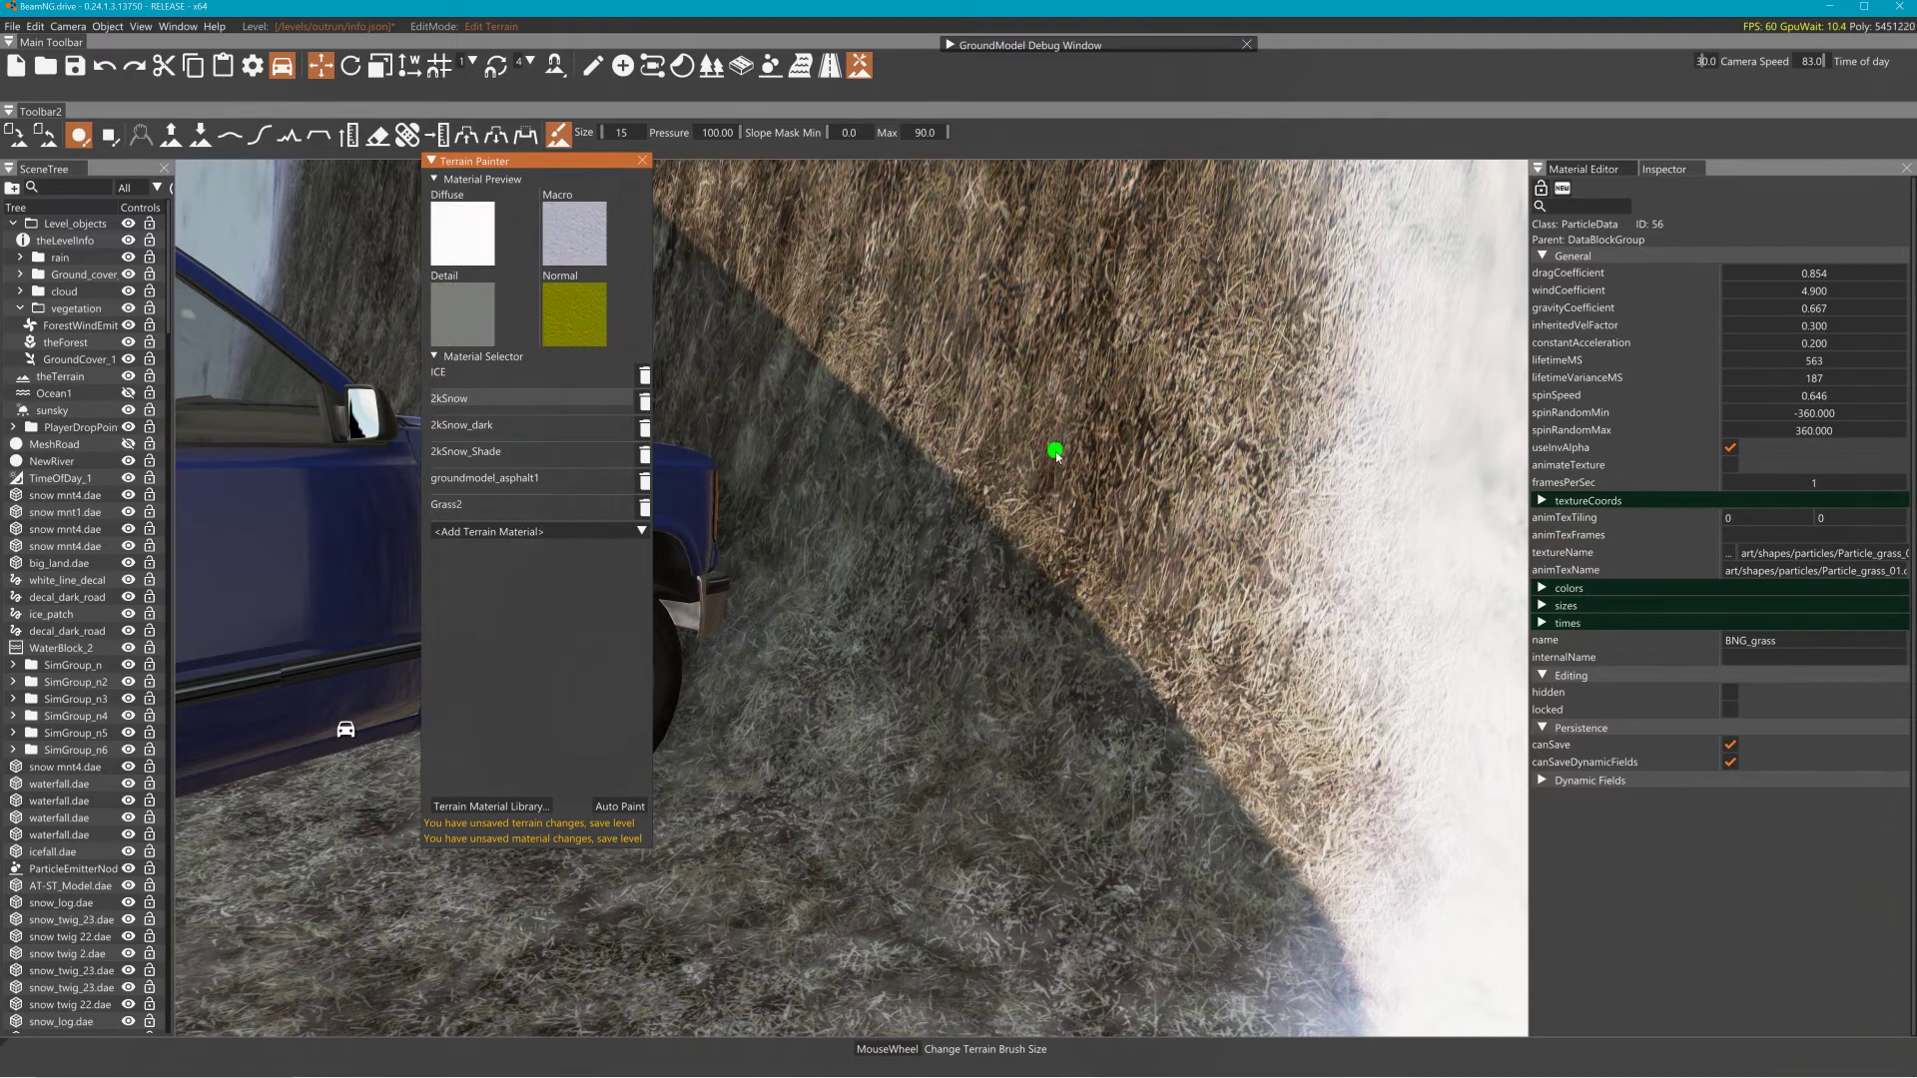
pyautogui.scroll(6, 1062, 477)
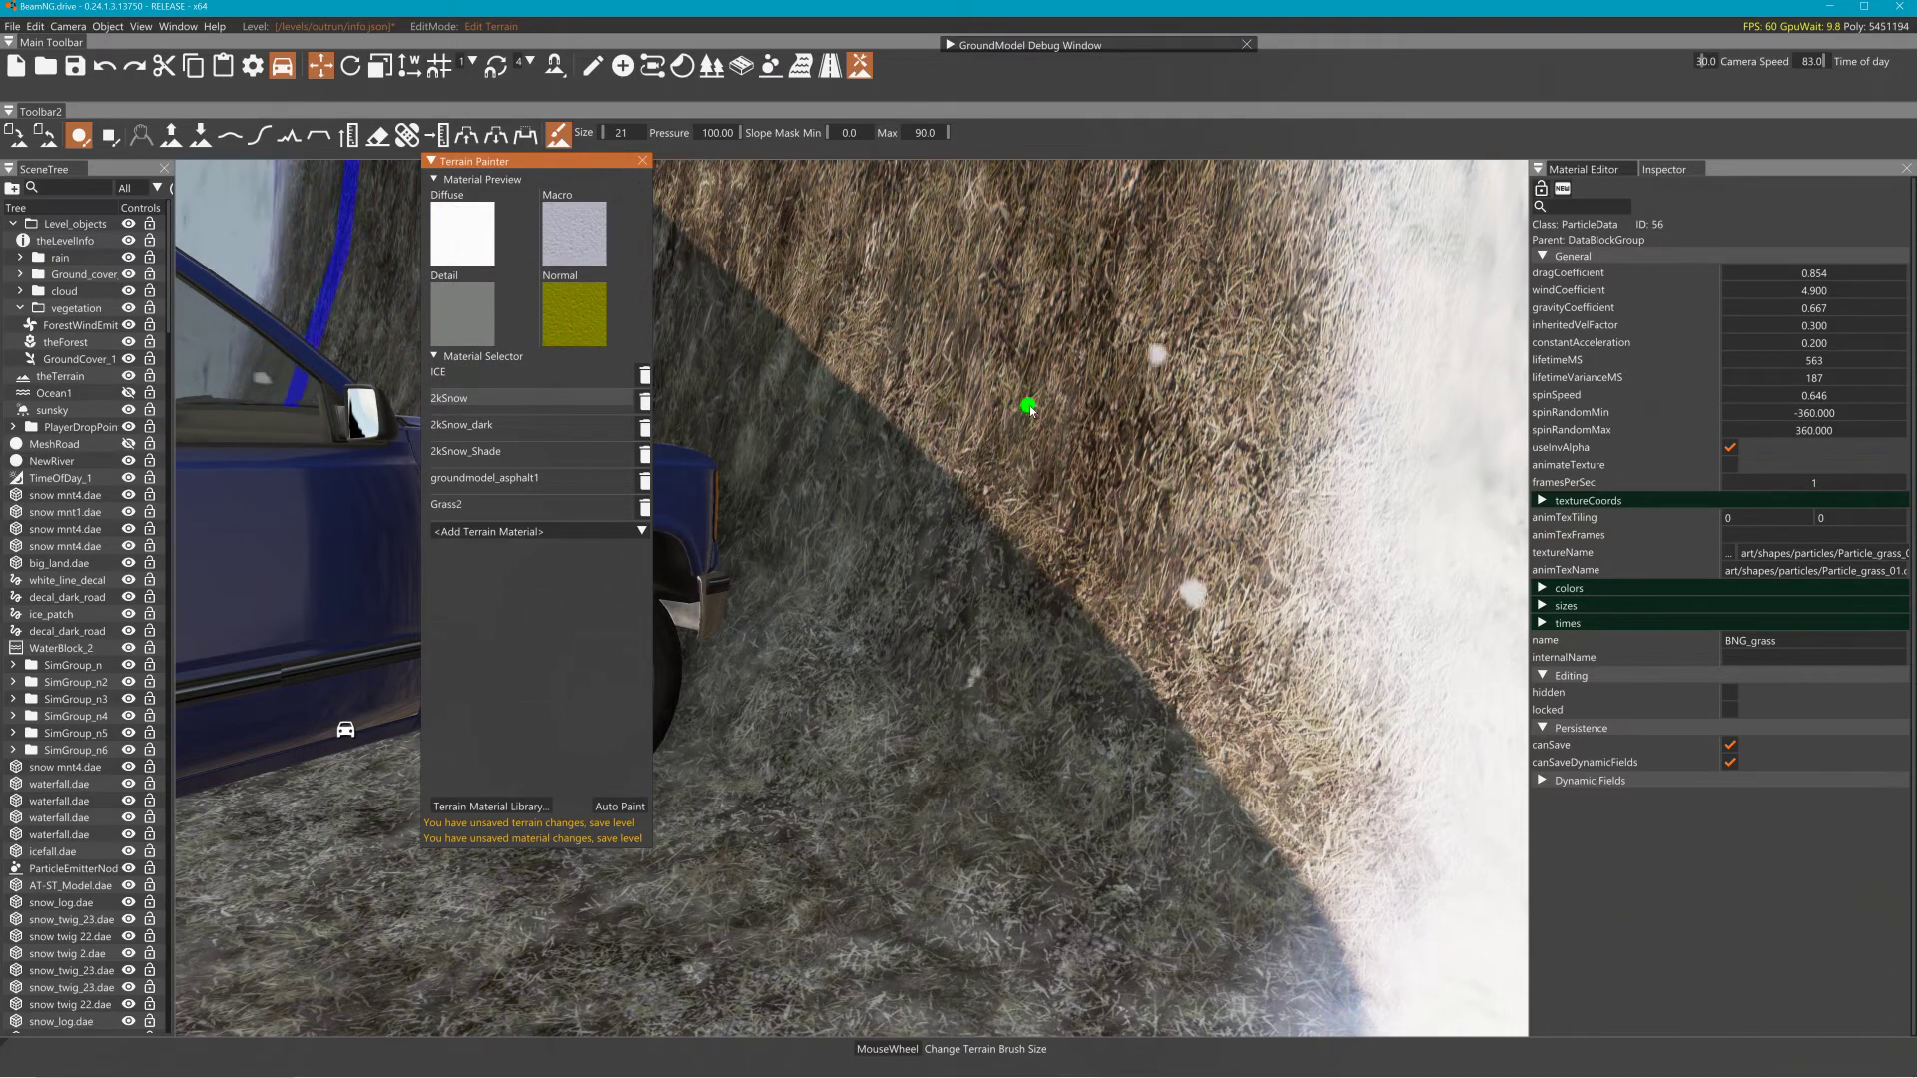
pyautogui.click(1029, 405)
# Return to the Particle Editor, choose the BNGP_21 emitter and display its BNG_grass particle settings
pyautogui.click(770, 65)
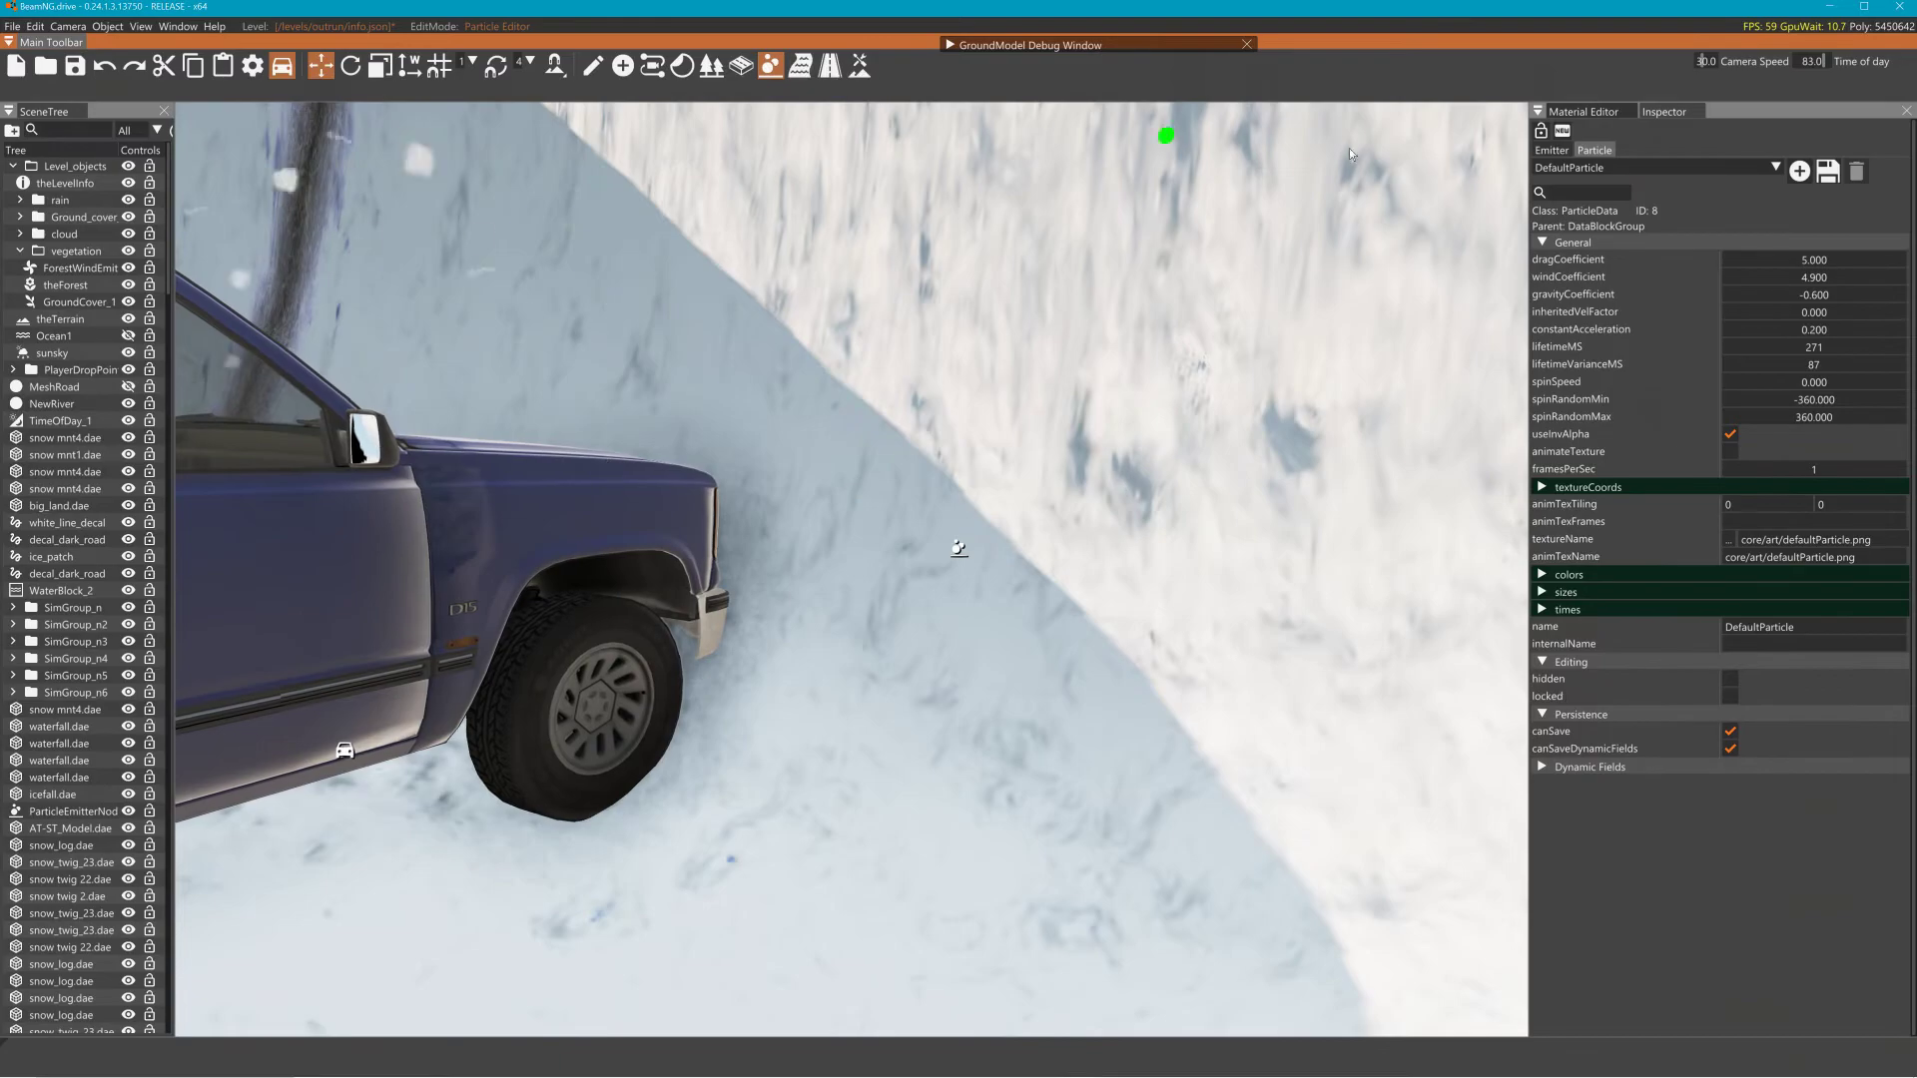
pyautogui.click(1602, 171)
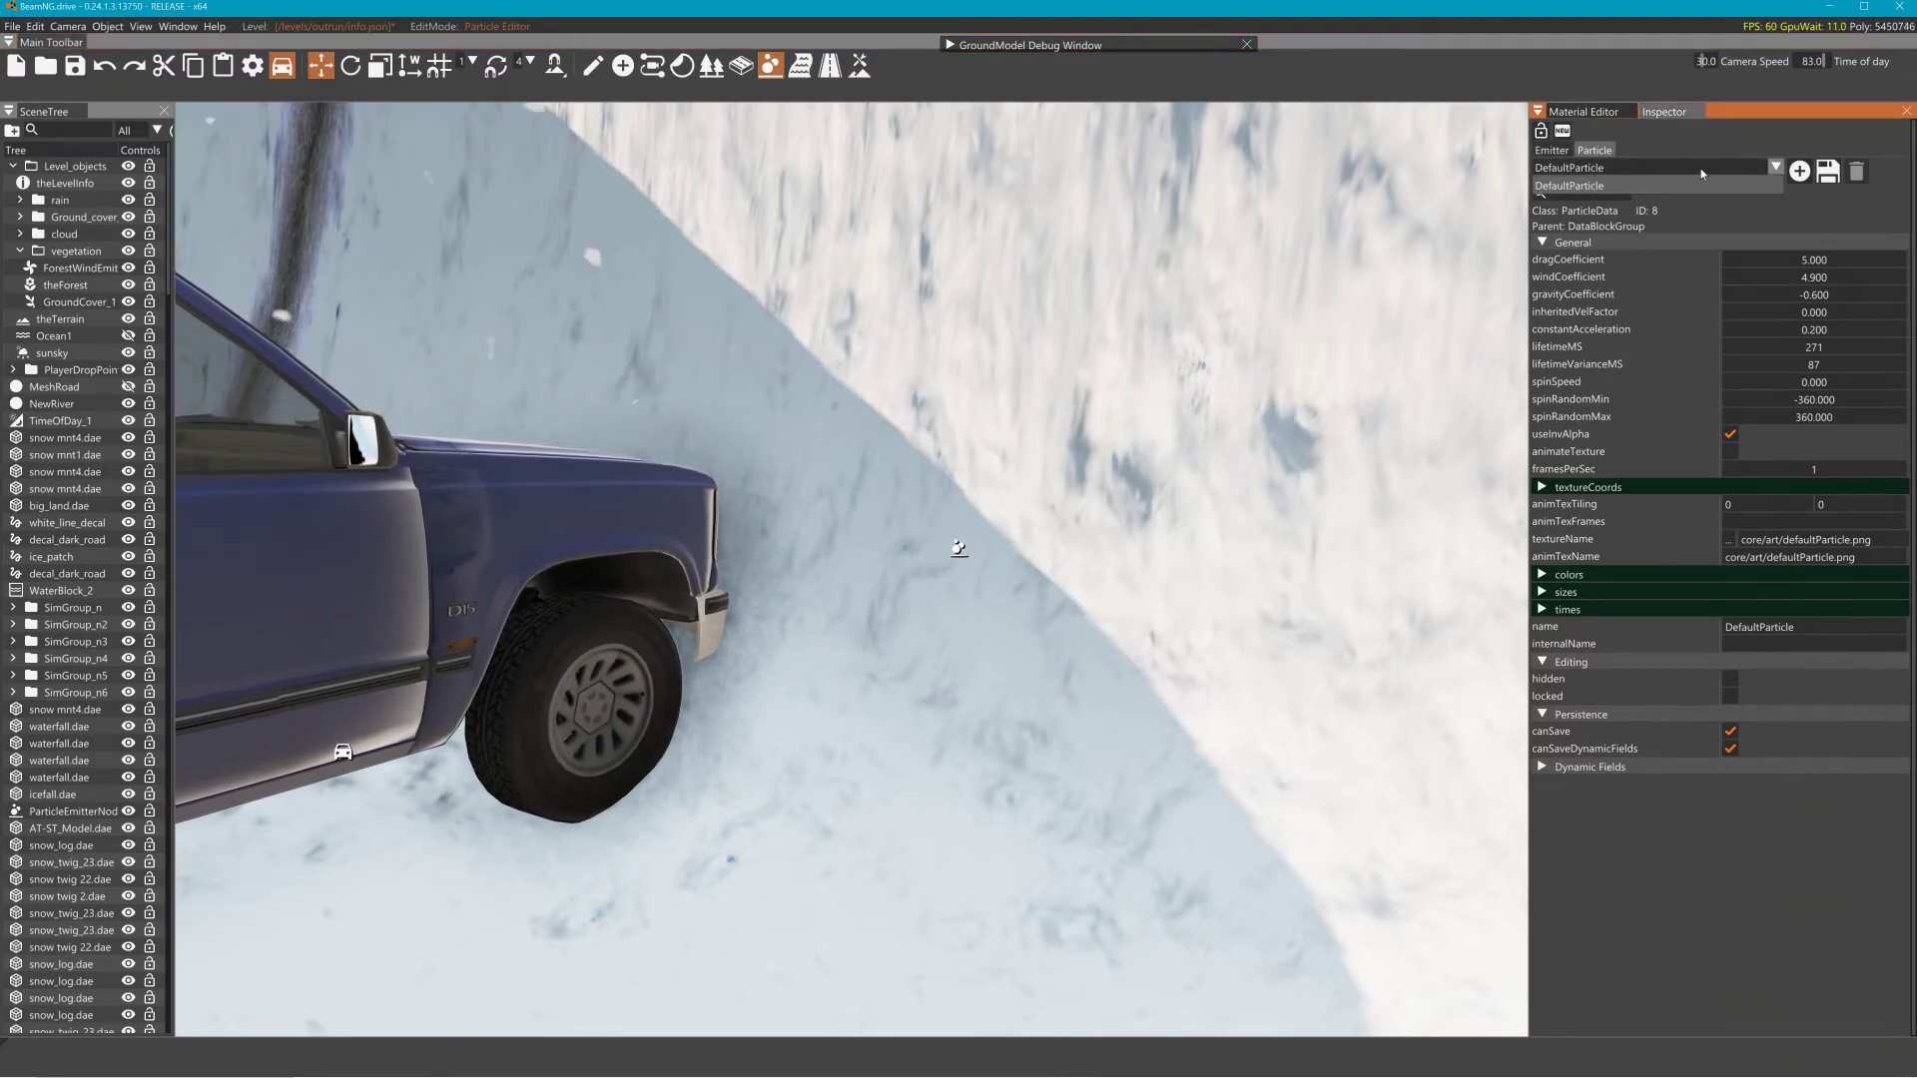
pyautogui.click(1550, 150)
pyautogui.click(1603, 166)
pyautogui.scroll(-2, 1612, 222)
pyautogui.click(1570, 300)
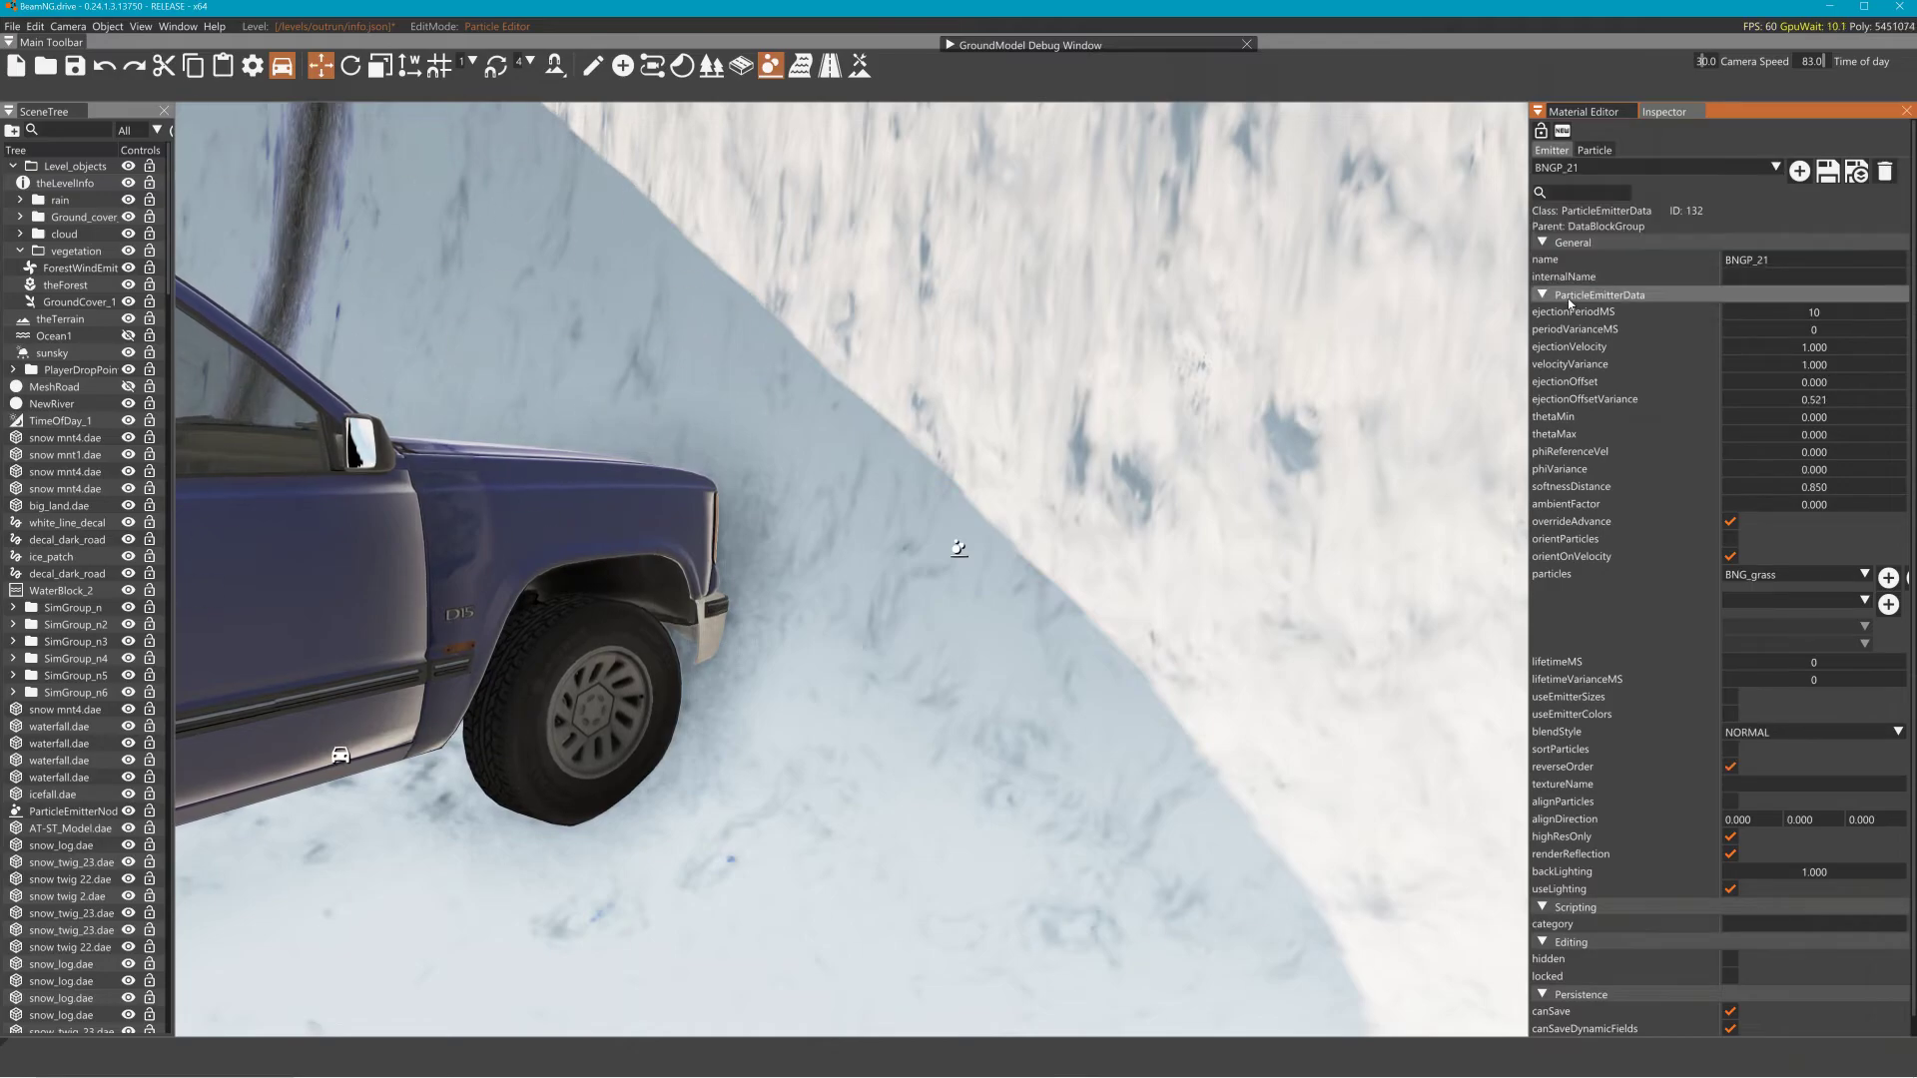
pyautogui.click(1596, 151)
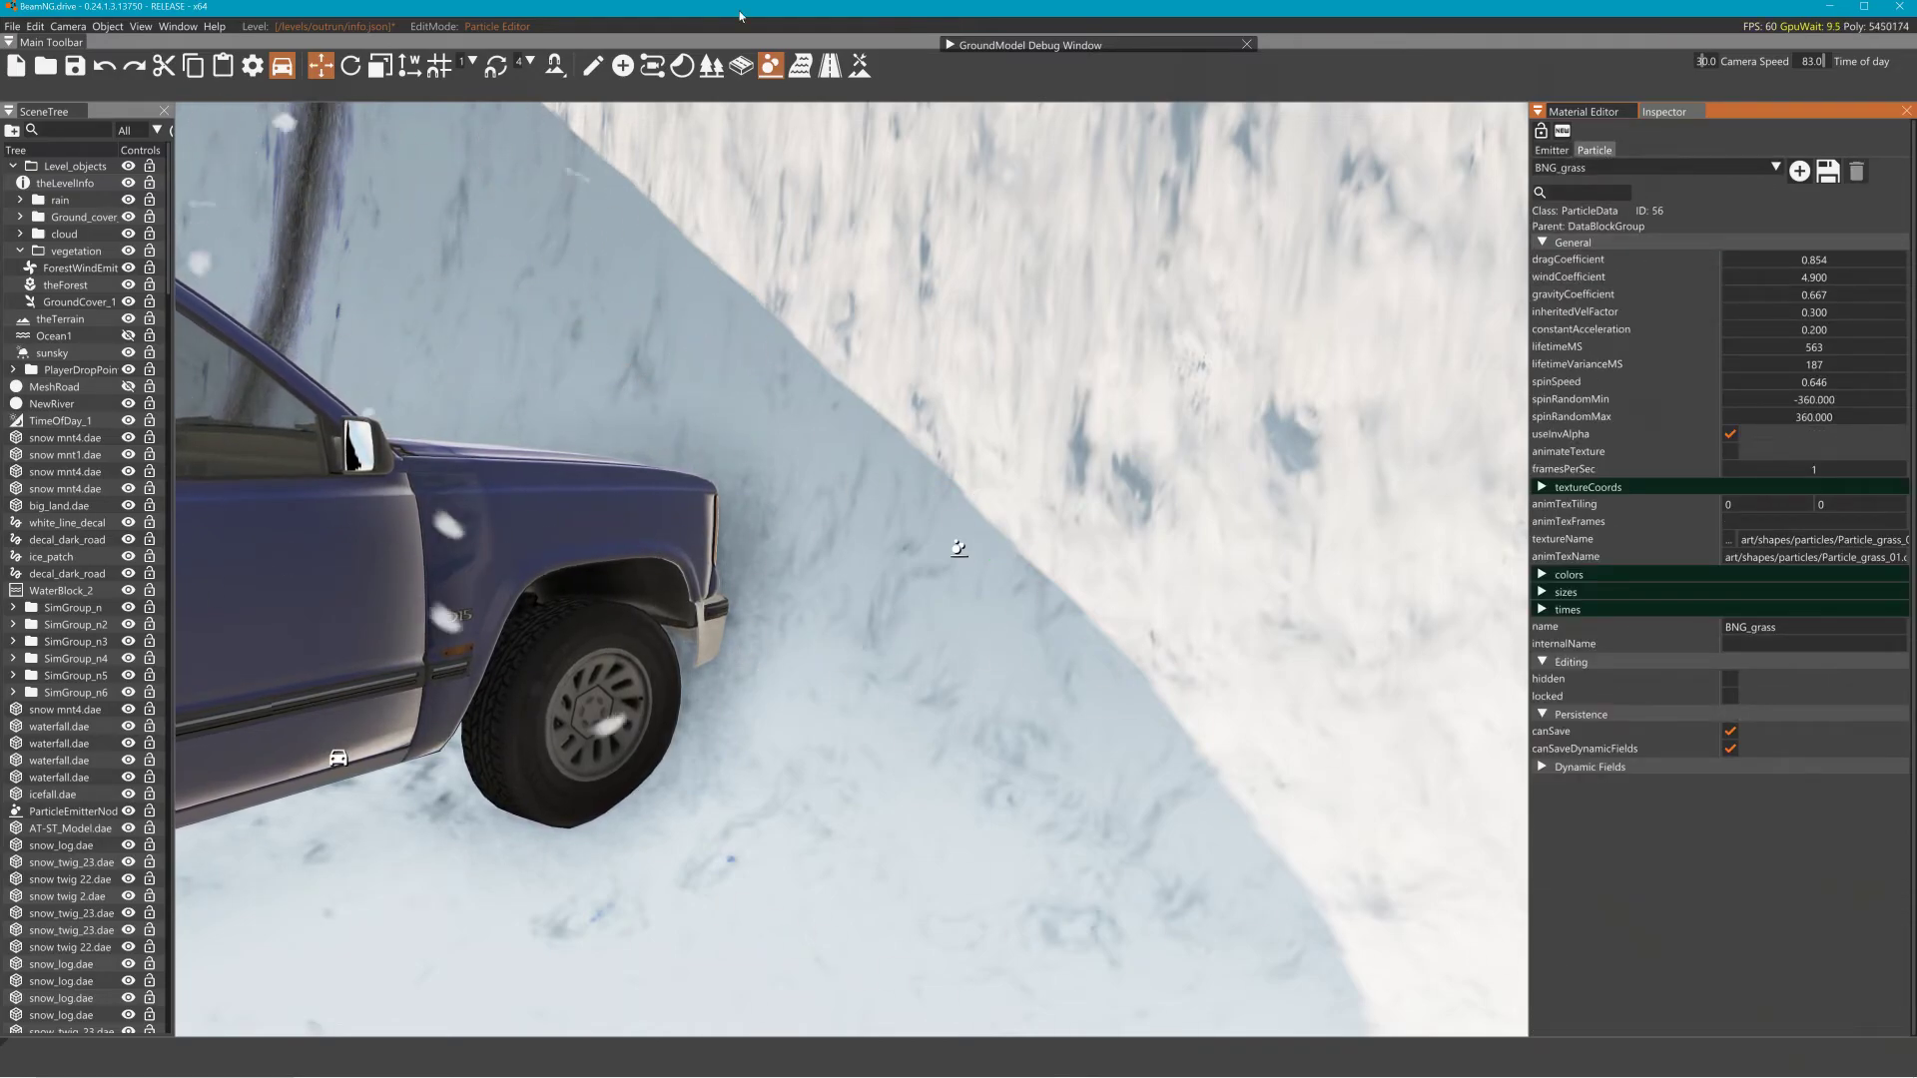
# Select the snowy terrain behind the truck in object selection mode and choose the BNGP_21 emitter again in the Particle Editor
pyautogui.click(592, 65)
pyautogui.press('s')
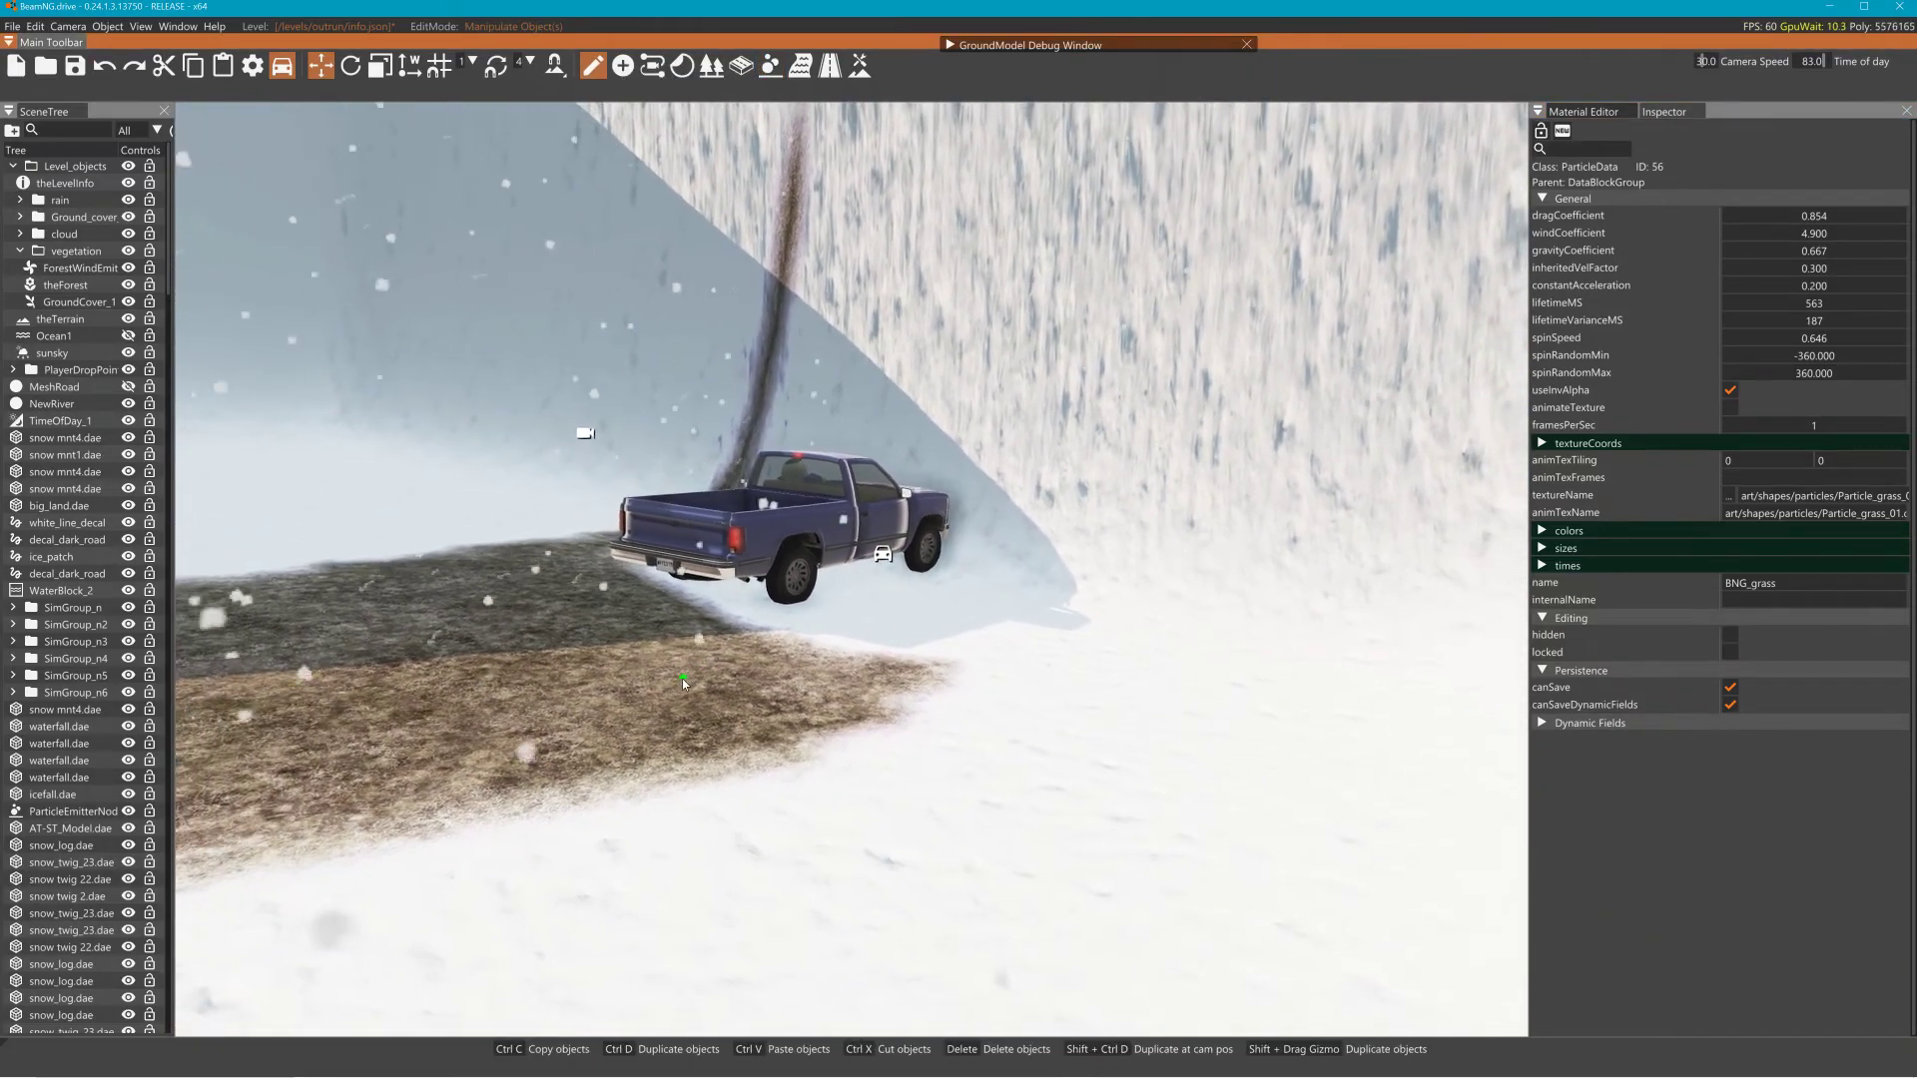
pyautogui.click(682, 679)
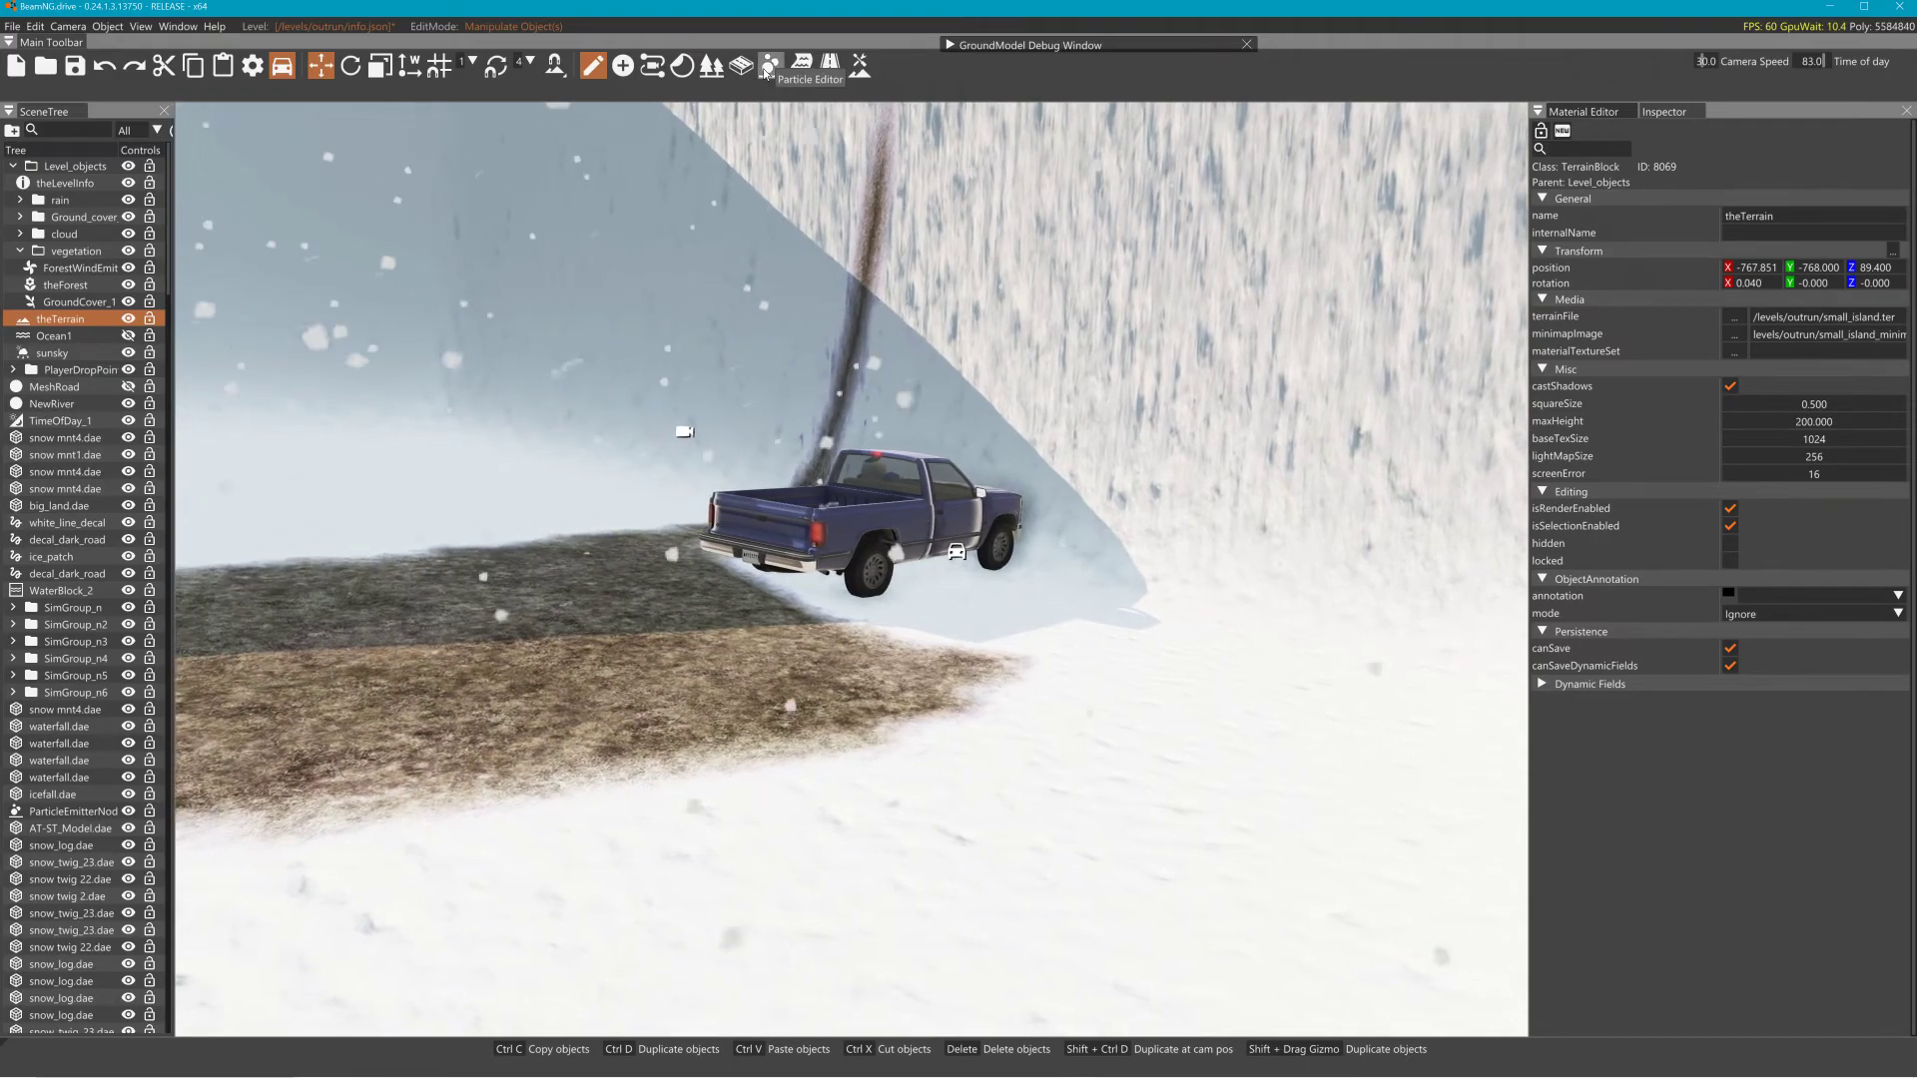
pyautogui.click(769, 66)
pyautogui.click(1700, 163)
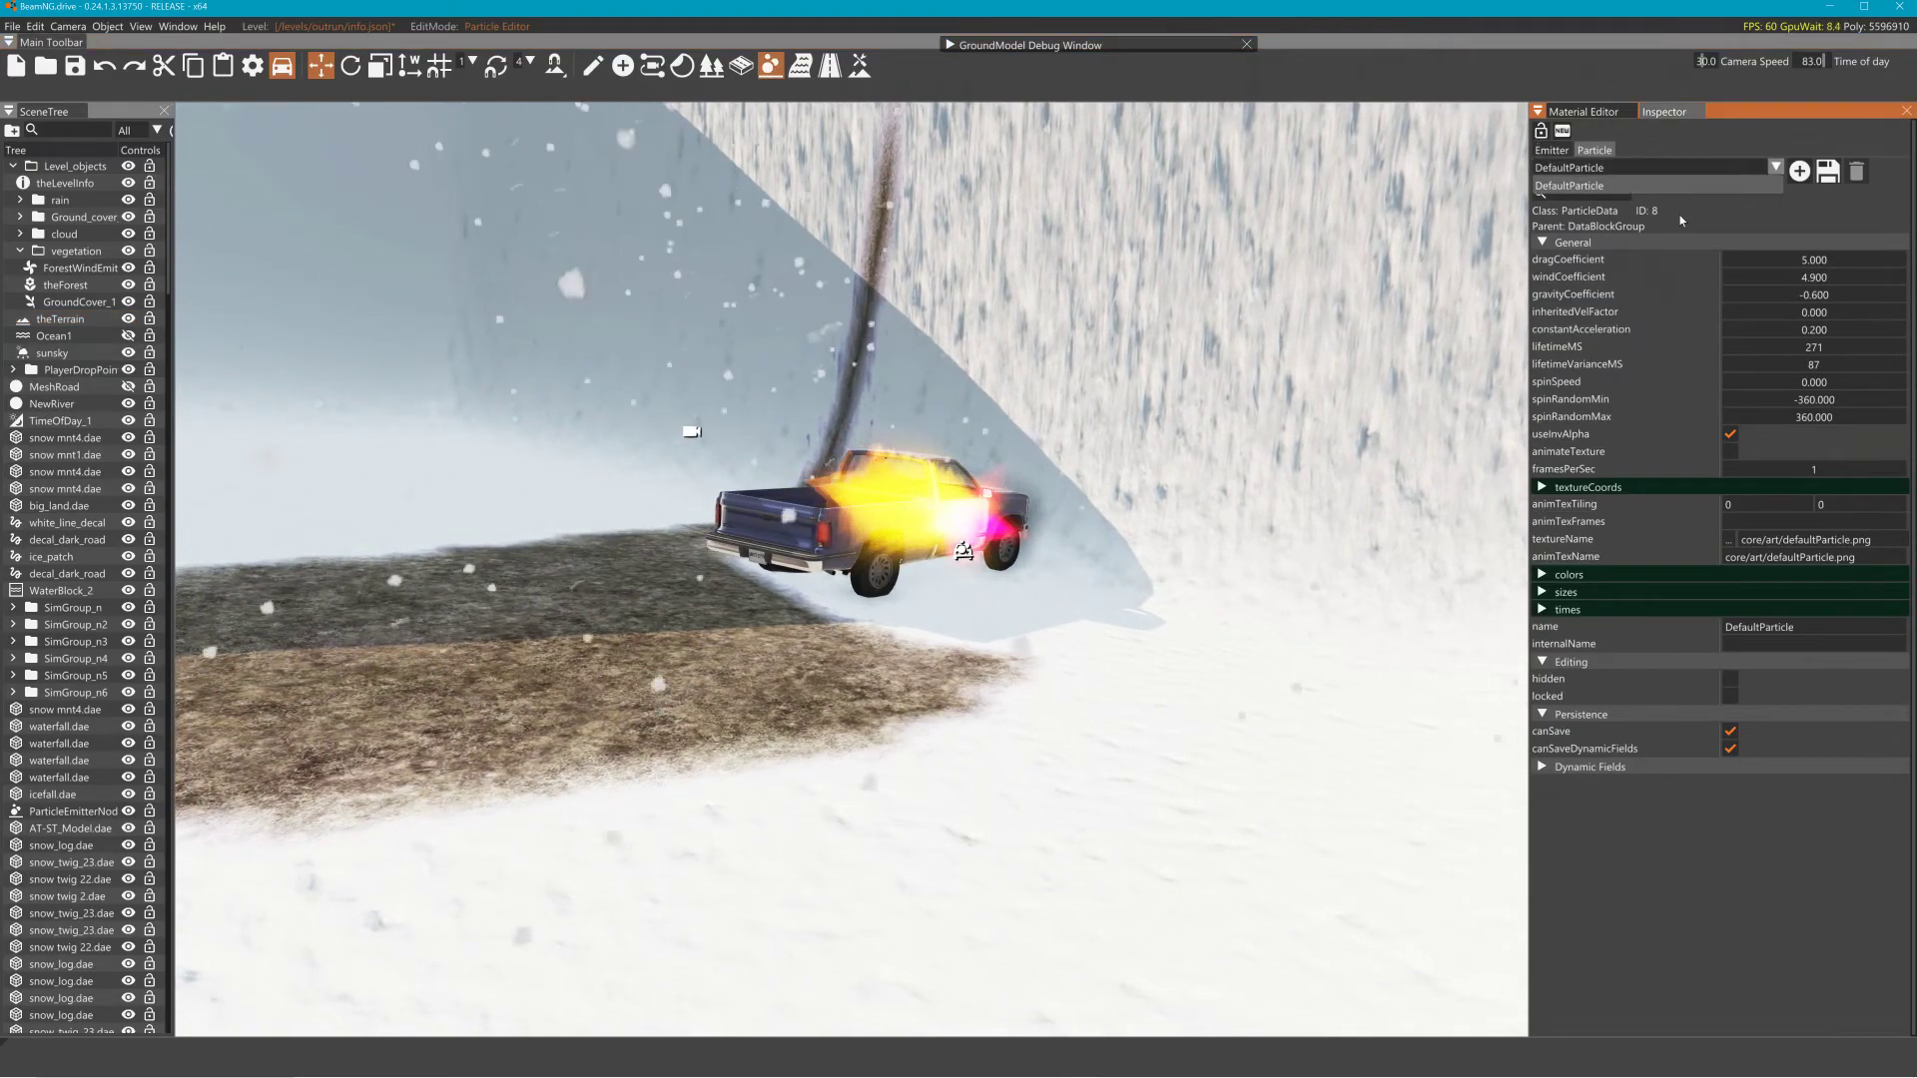
pyautogui.click(1554, 150)
pyautogui.click(1551, 150)
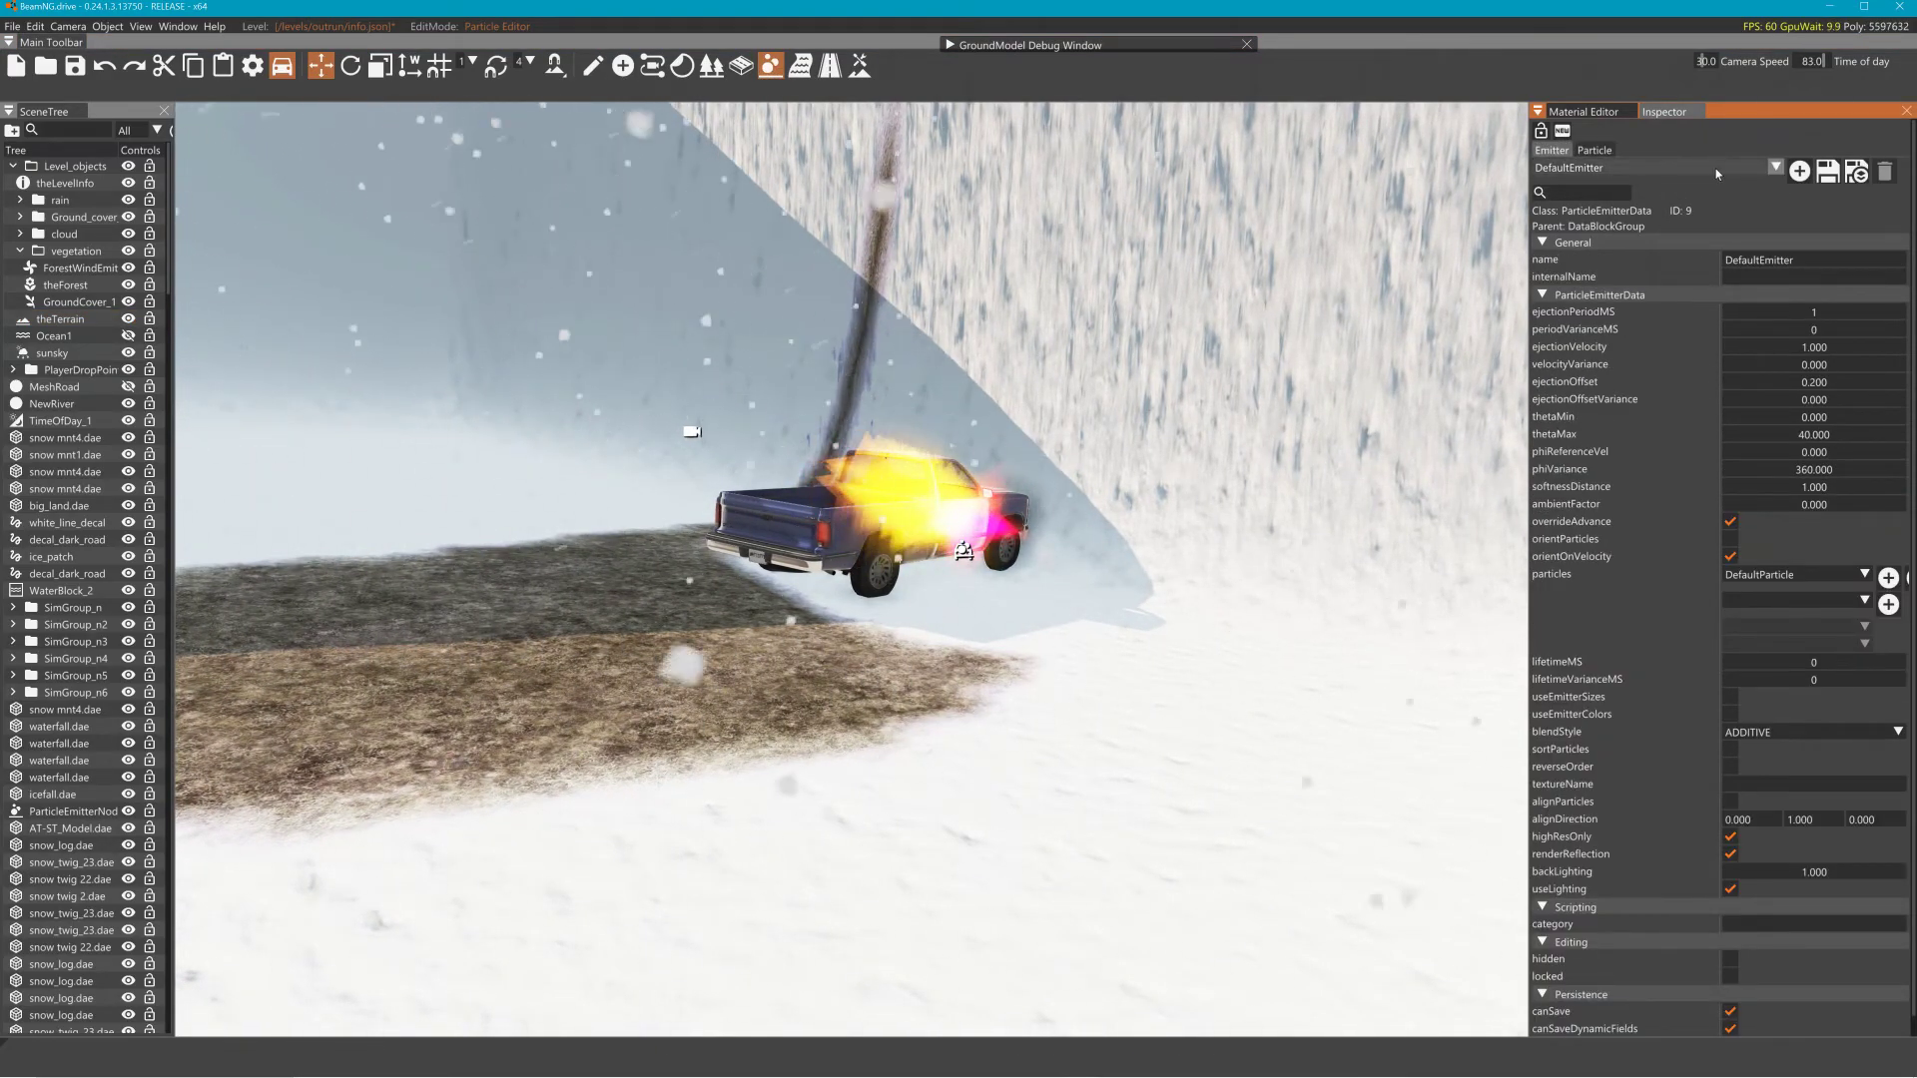
pyautogui.click(1678, 168)
pyautogui.scroll(-3, 1675, 226)
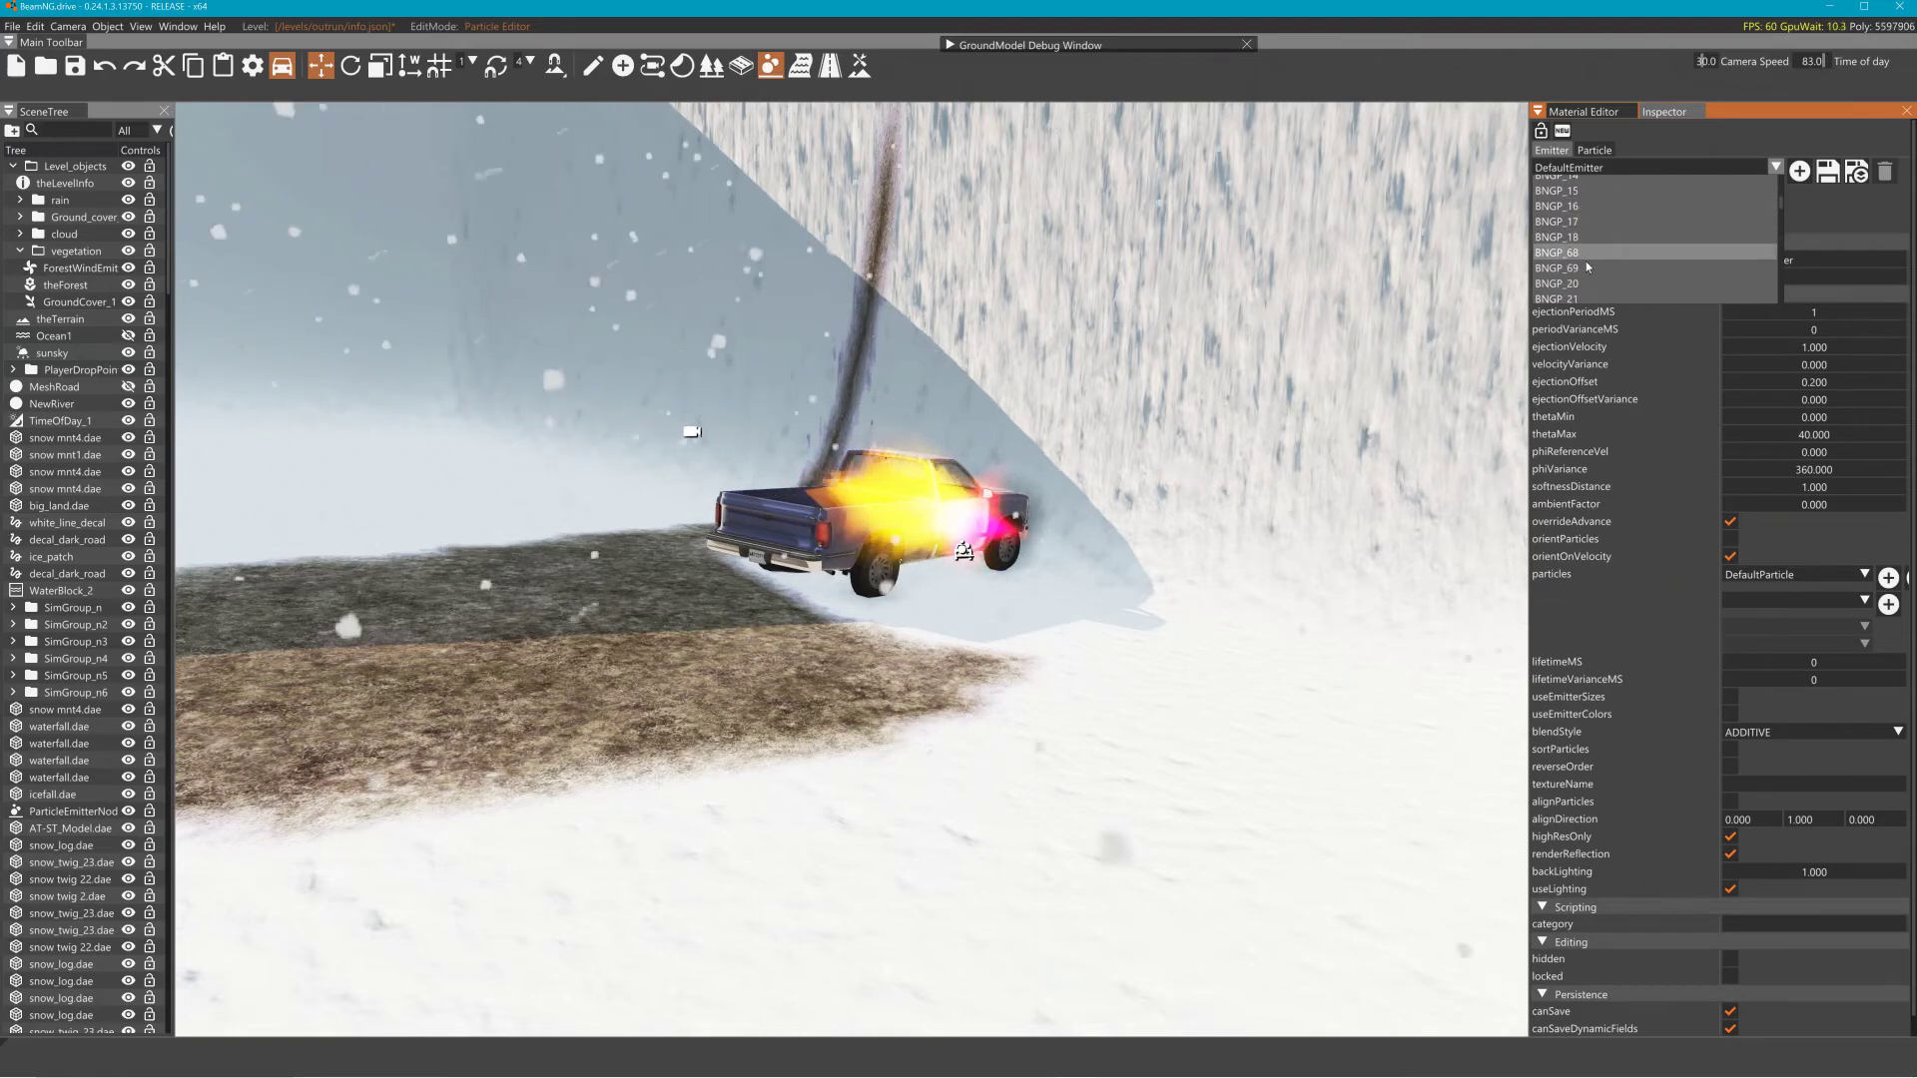
pyautogui.click(1598, 298)
# Inspect the BNGP_21 effect against the snow up close and examine the texture path of its BNG_grass particle
pyautogui.press('w')
pyautogui.press('a')
pyautogui.click(1592, 150)
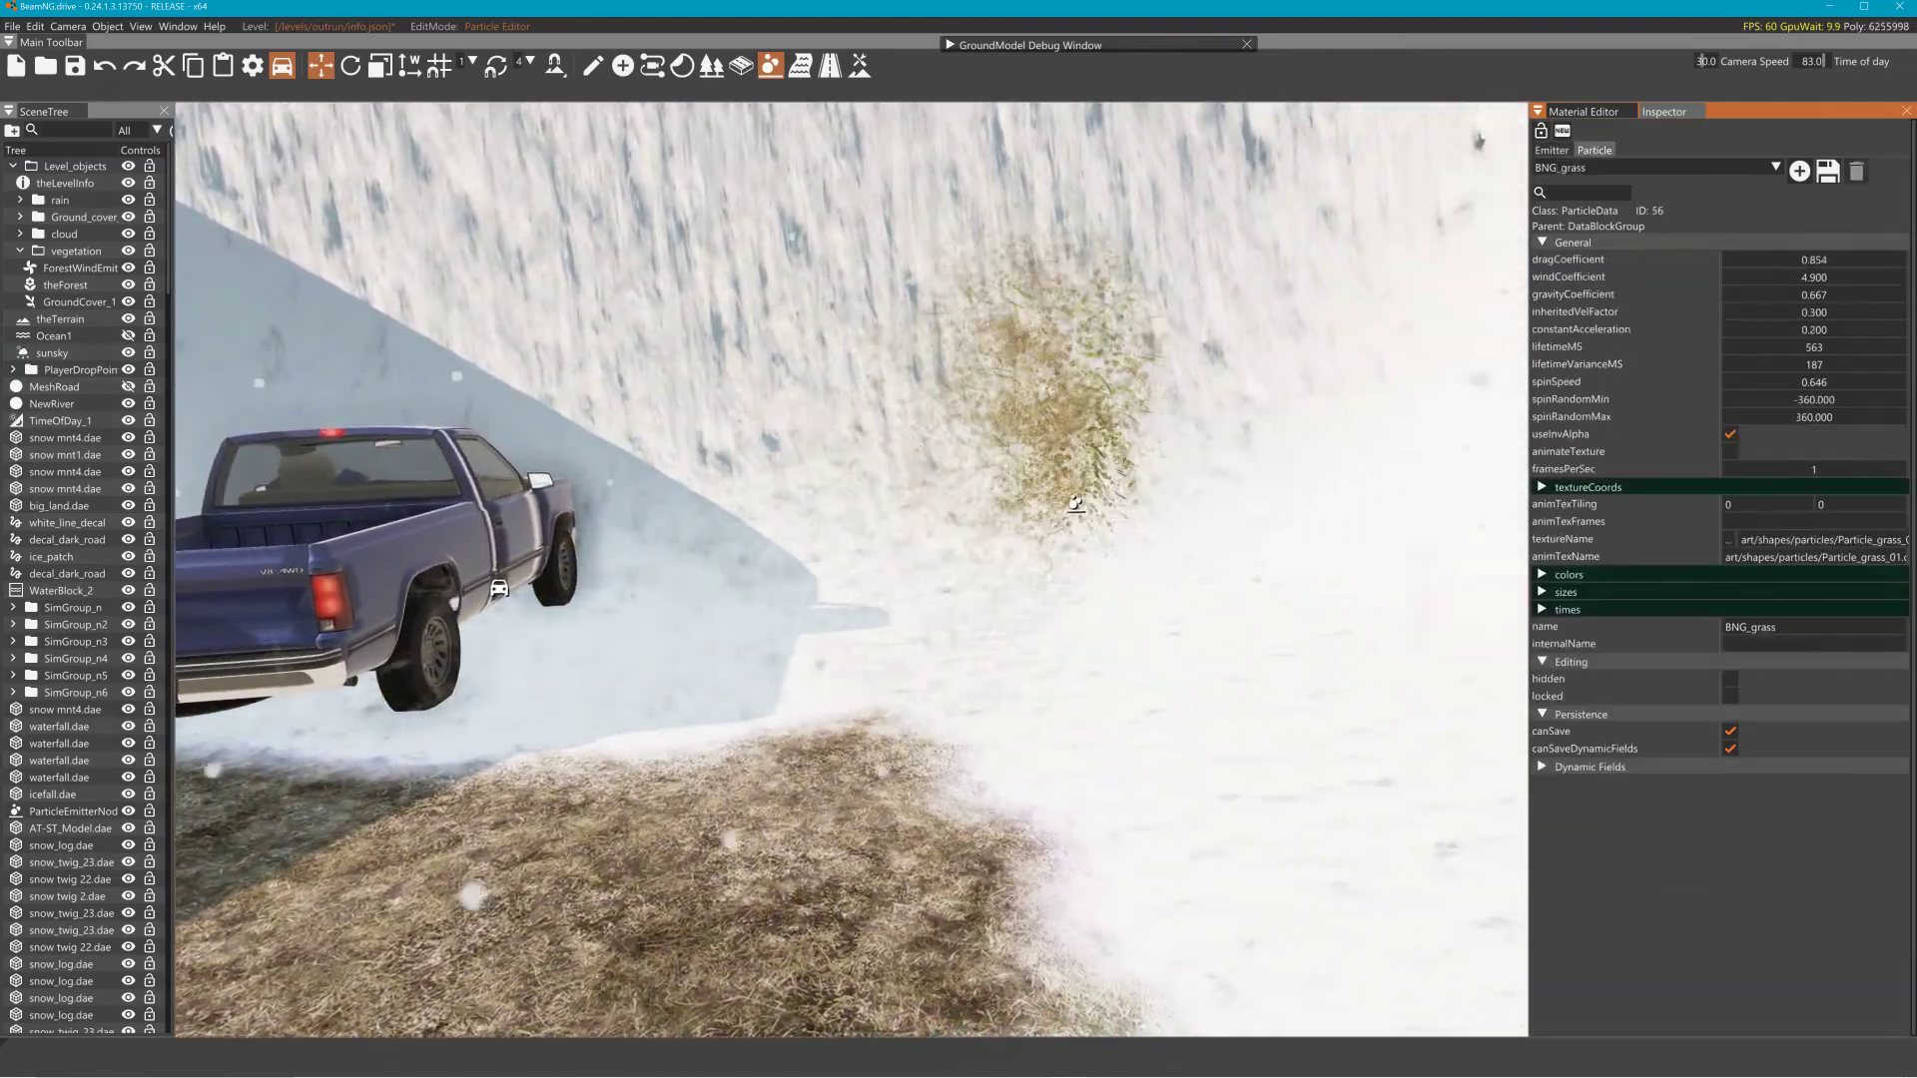
pyautogui.moveTo(1810, 539); pyautogui.dragTo(1907, 540)
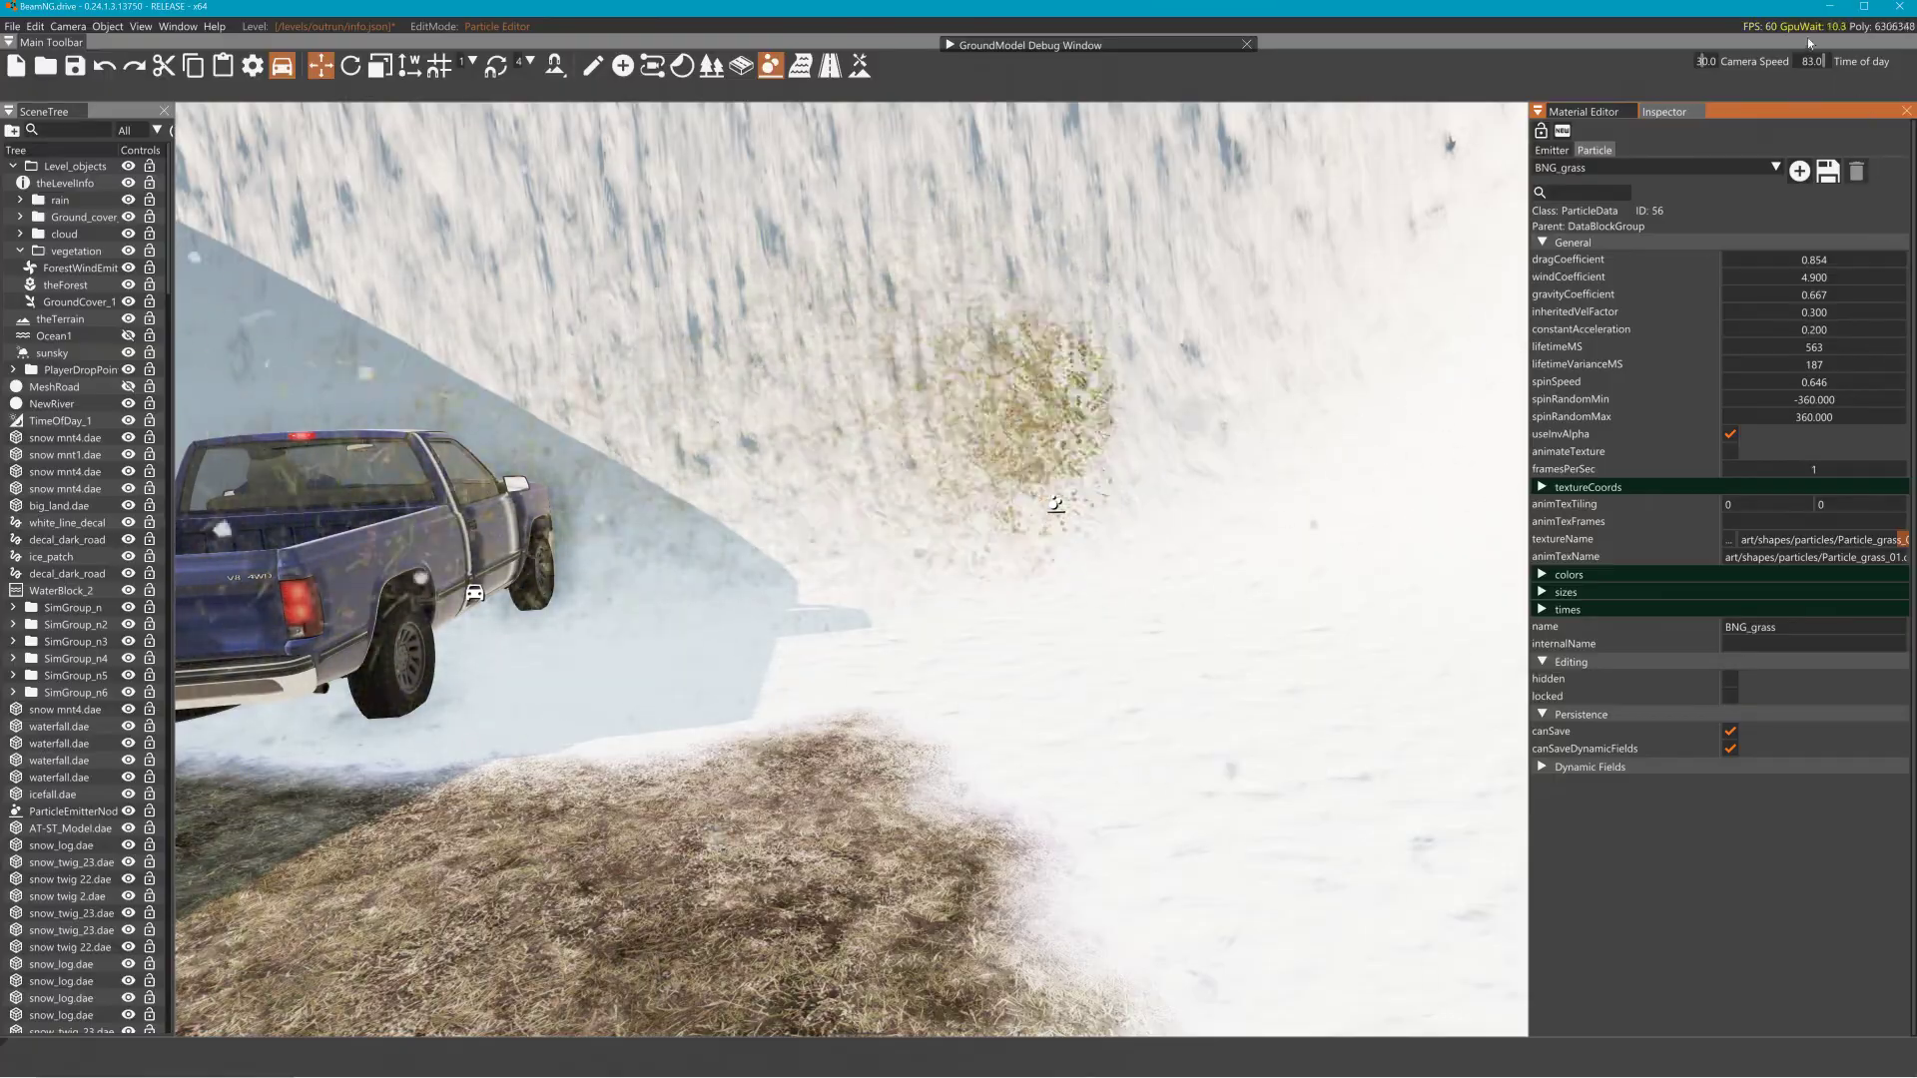
# Switch to File Explorer and view the Particle_grass_01.dds texture from the outrun level's particles folder
pyautogui.hotkey('alt', 'Tab')
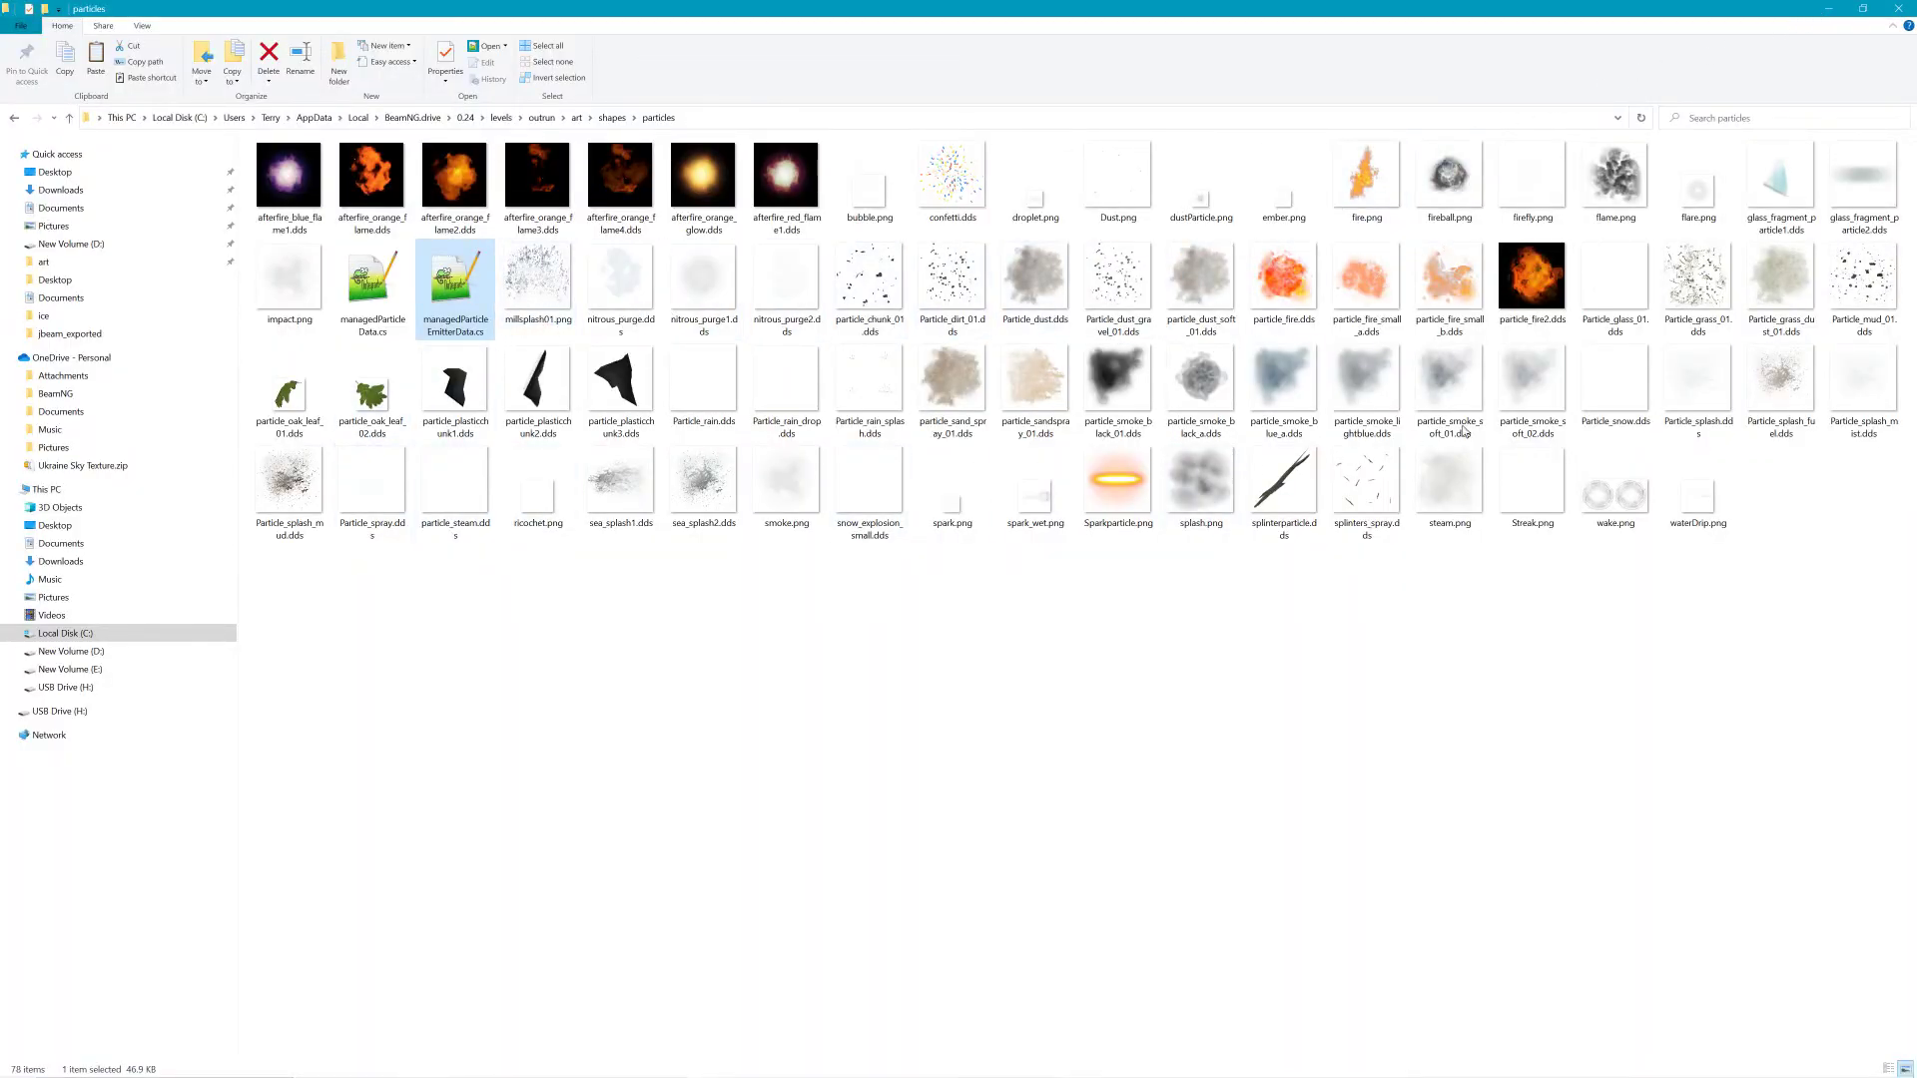
pyautogui.doubleClick(1693, 287)
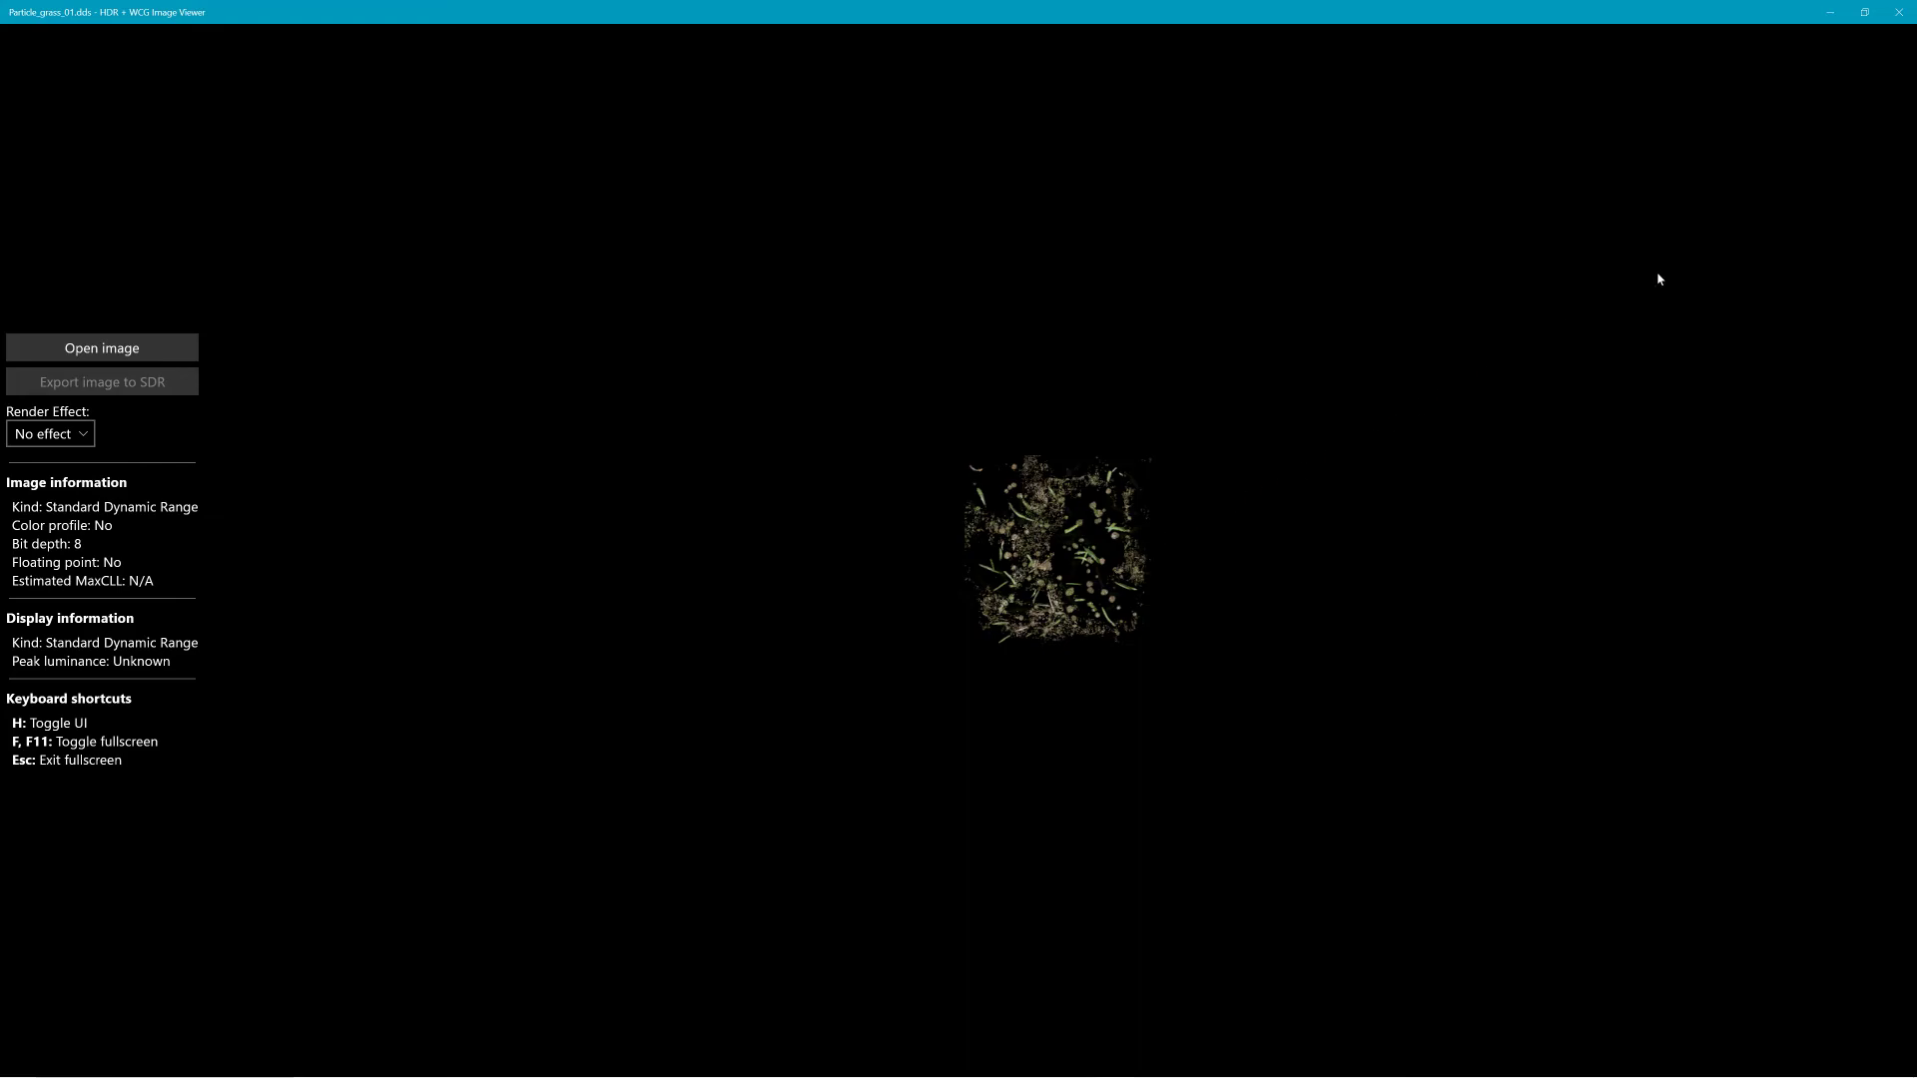
pyautogui.click(1910, 7)
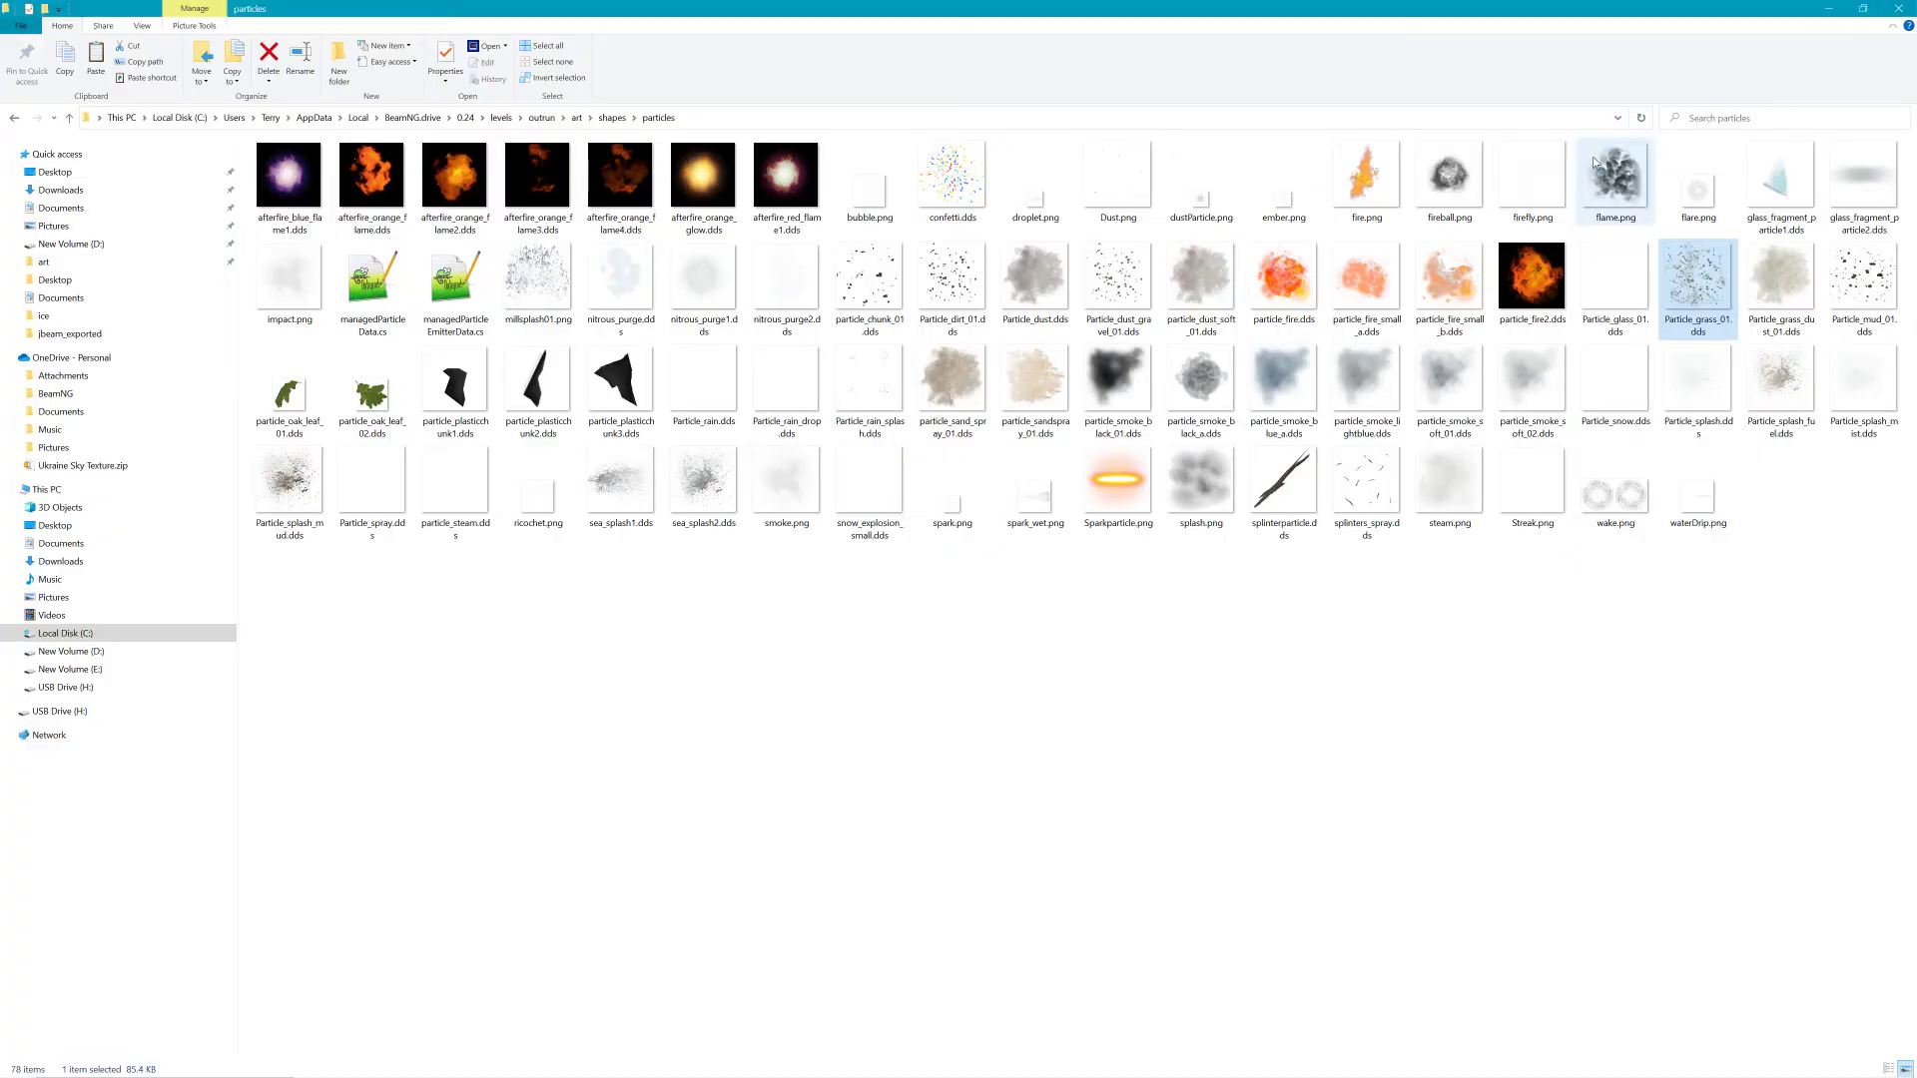
# Check the image dimensions of Particle_grass_01.dds in its file properties
pyautogui.rightClick(1686, 278)
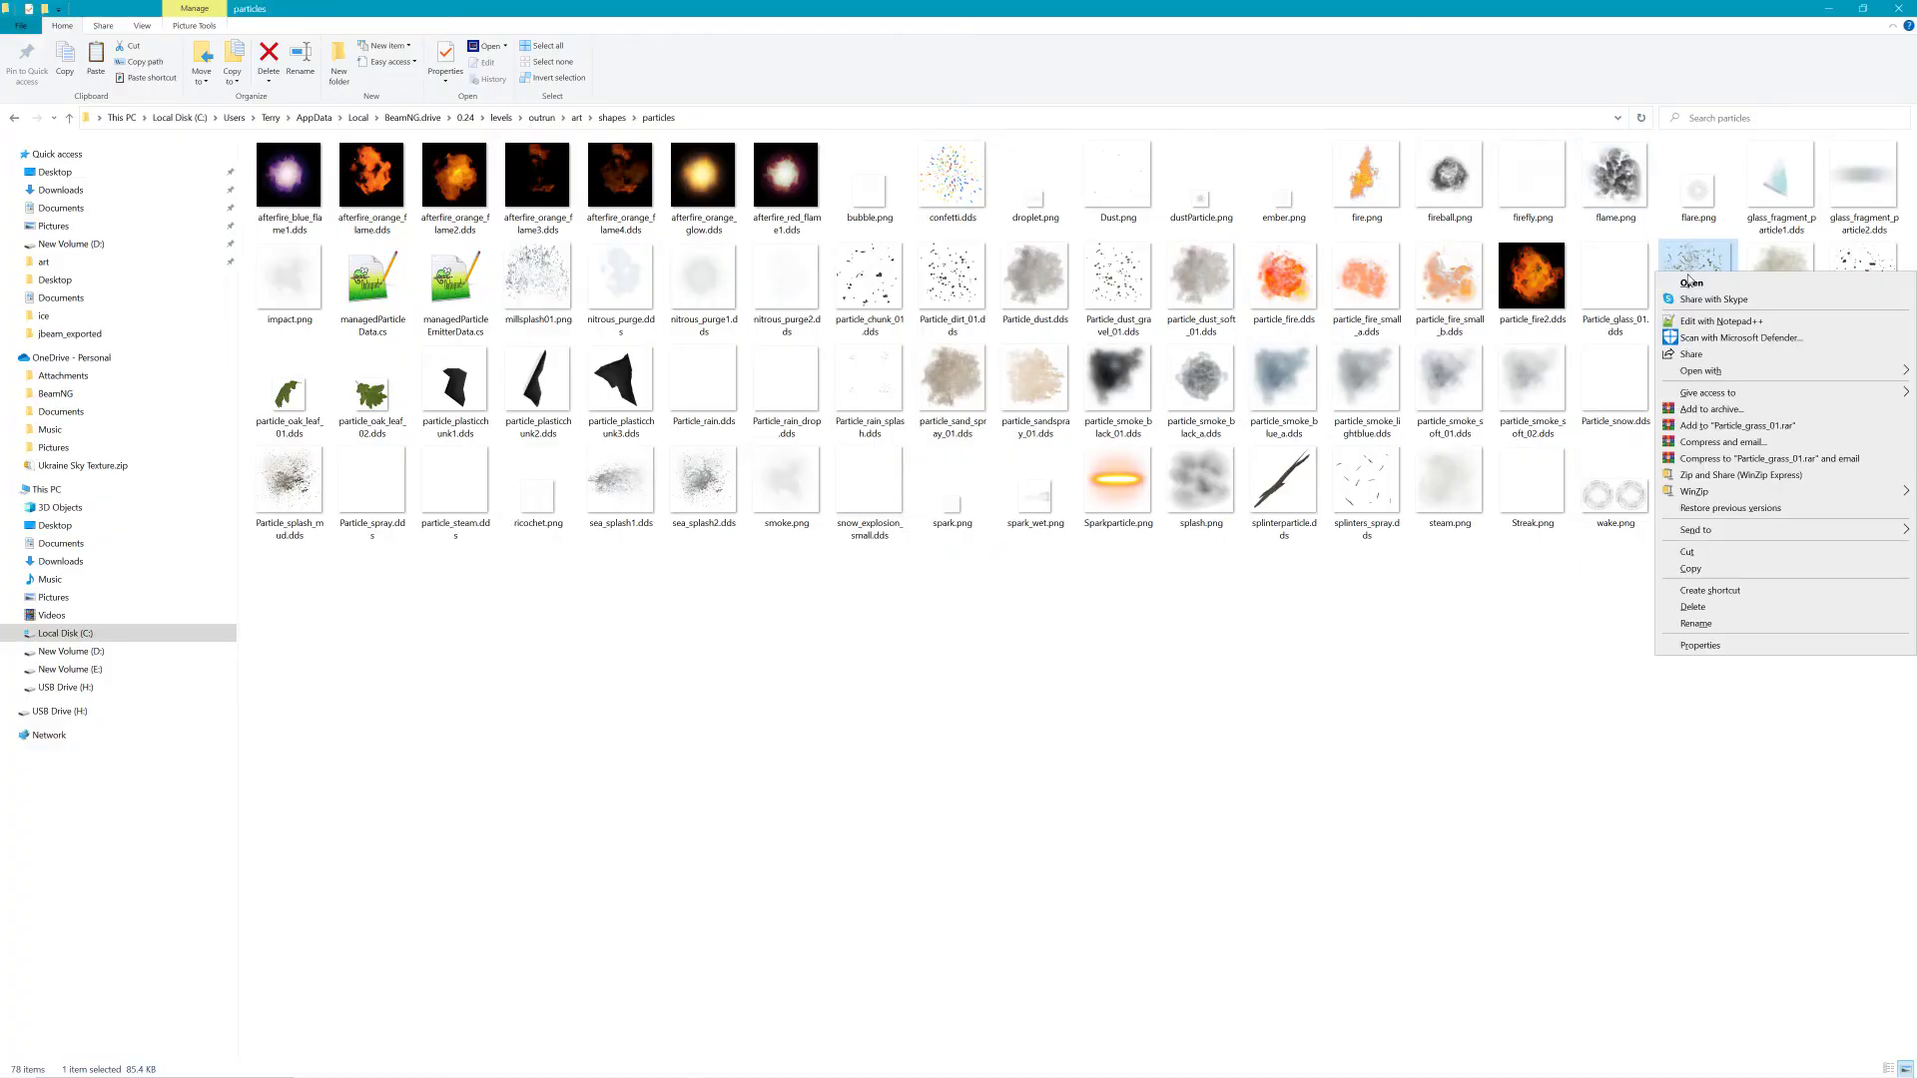
pyautogui.click(1697, 646)
pyautogui.click(1705, 308)
pyautogui.click(1733, 310)
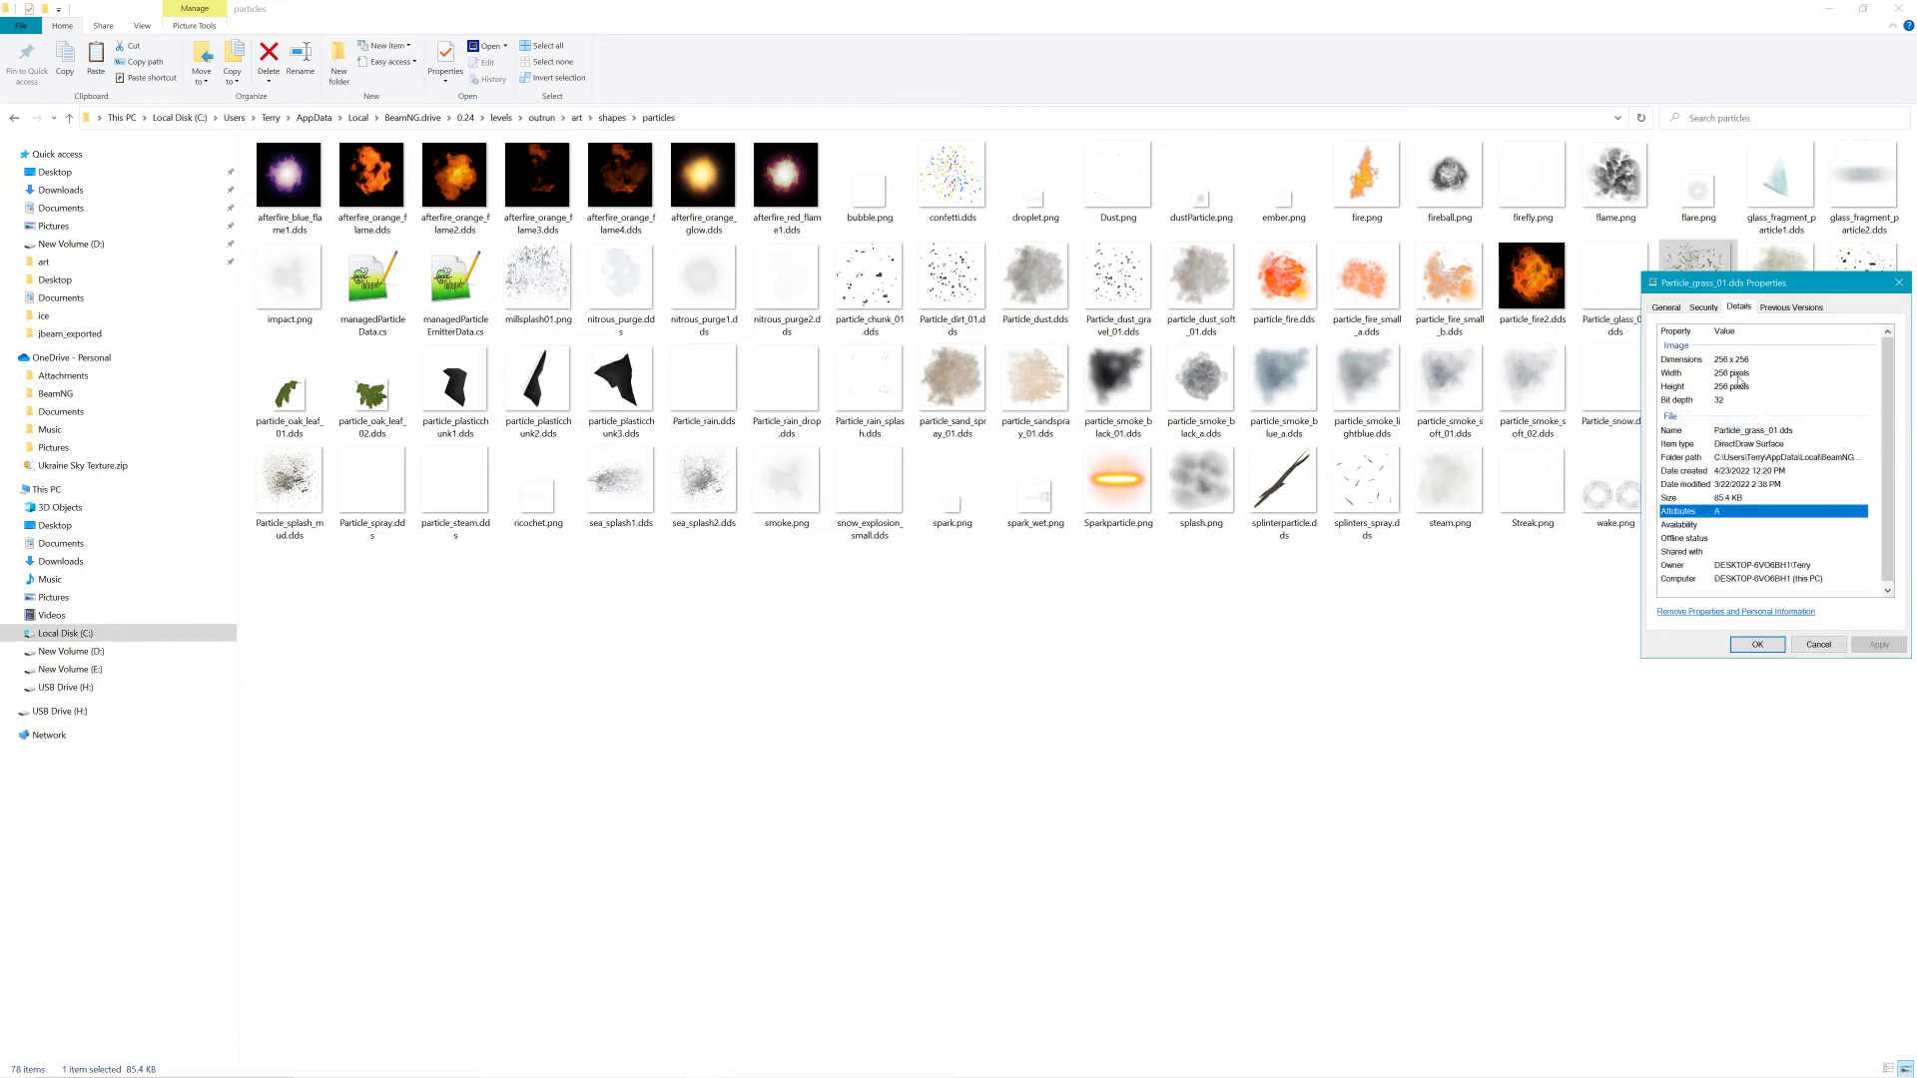
pyautogui.click(1816, 645)
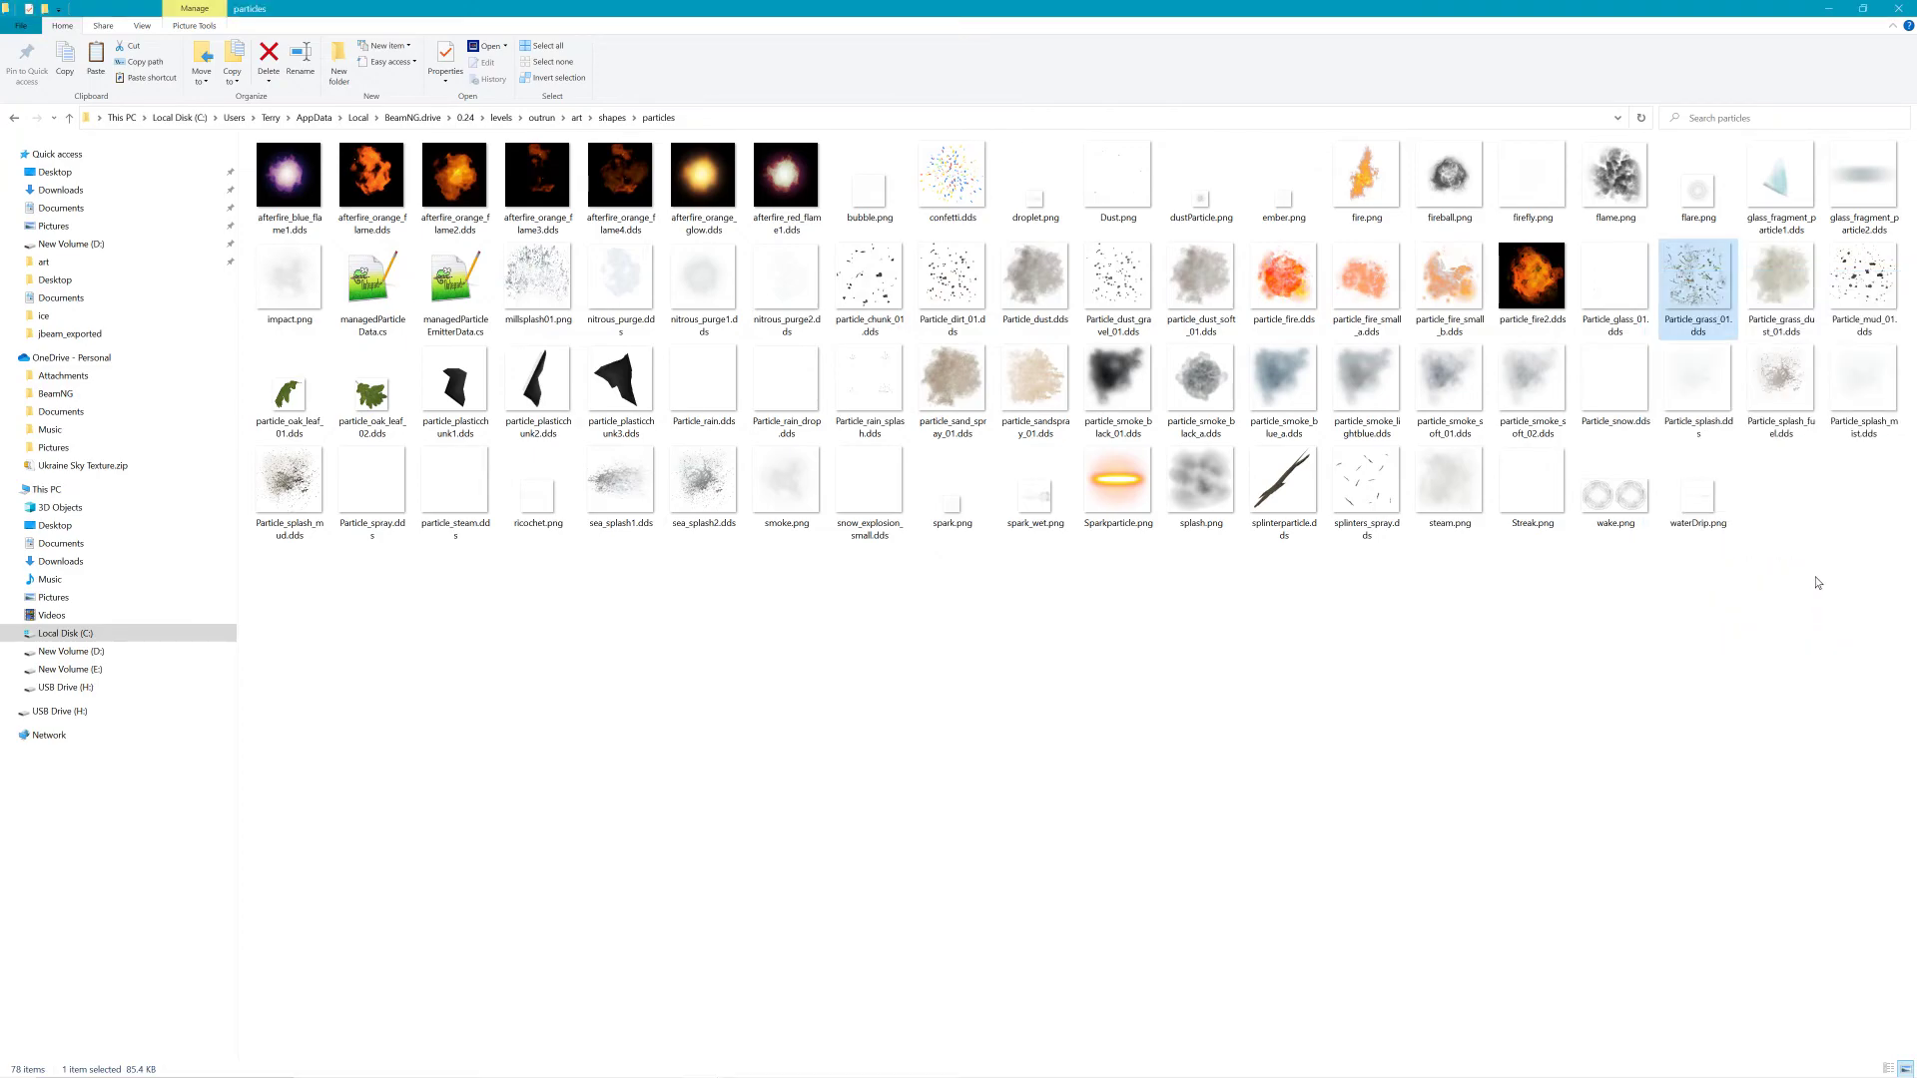
# View the Particle_glass_01.dds texture in the image viewer
pyautogui.click(1796, 288)
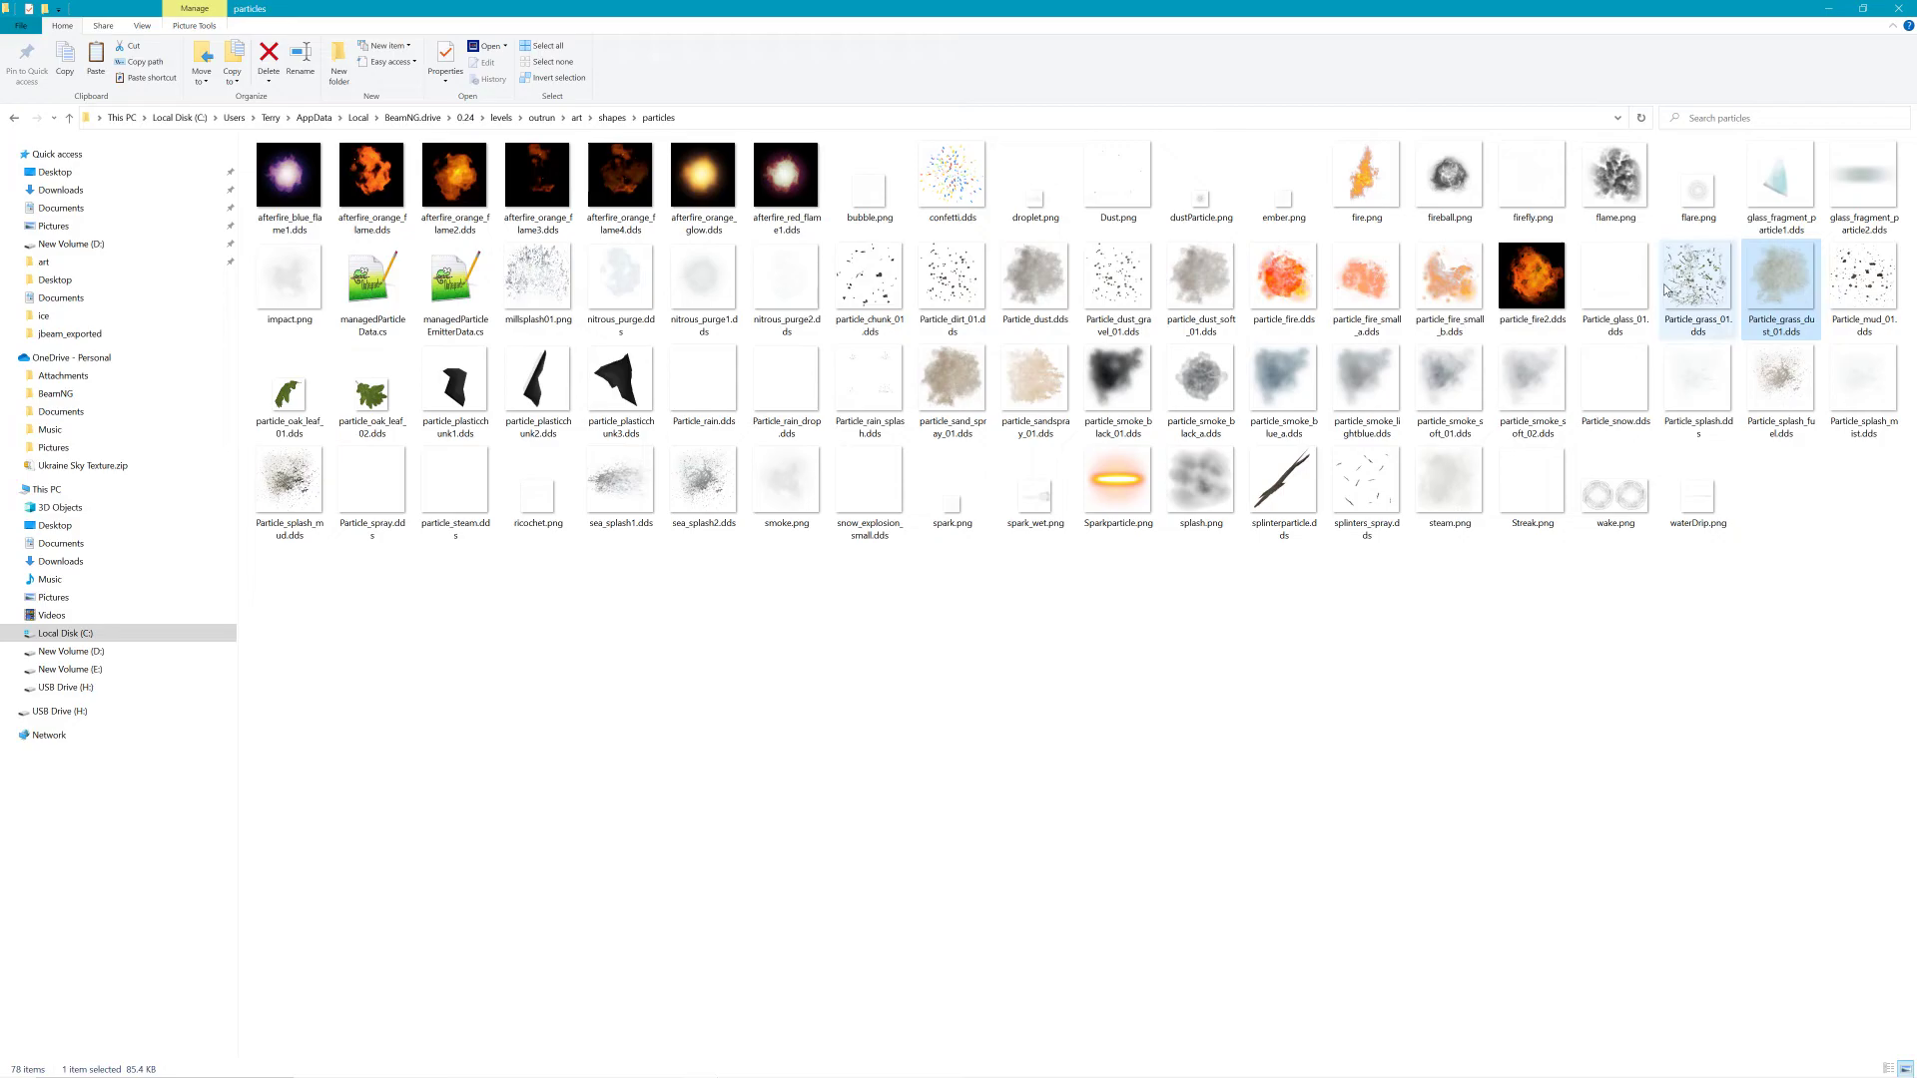
pyautogui.doubleClick(1652, 286)
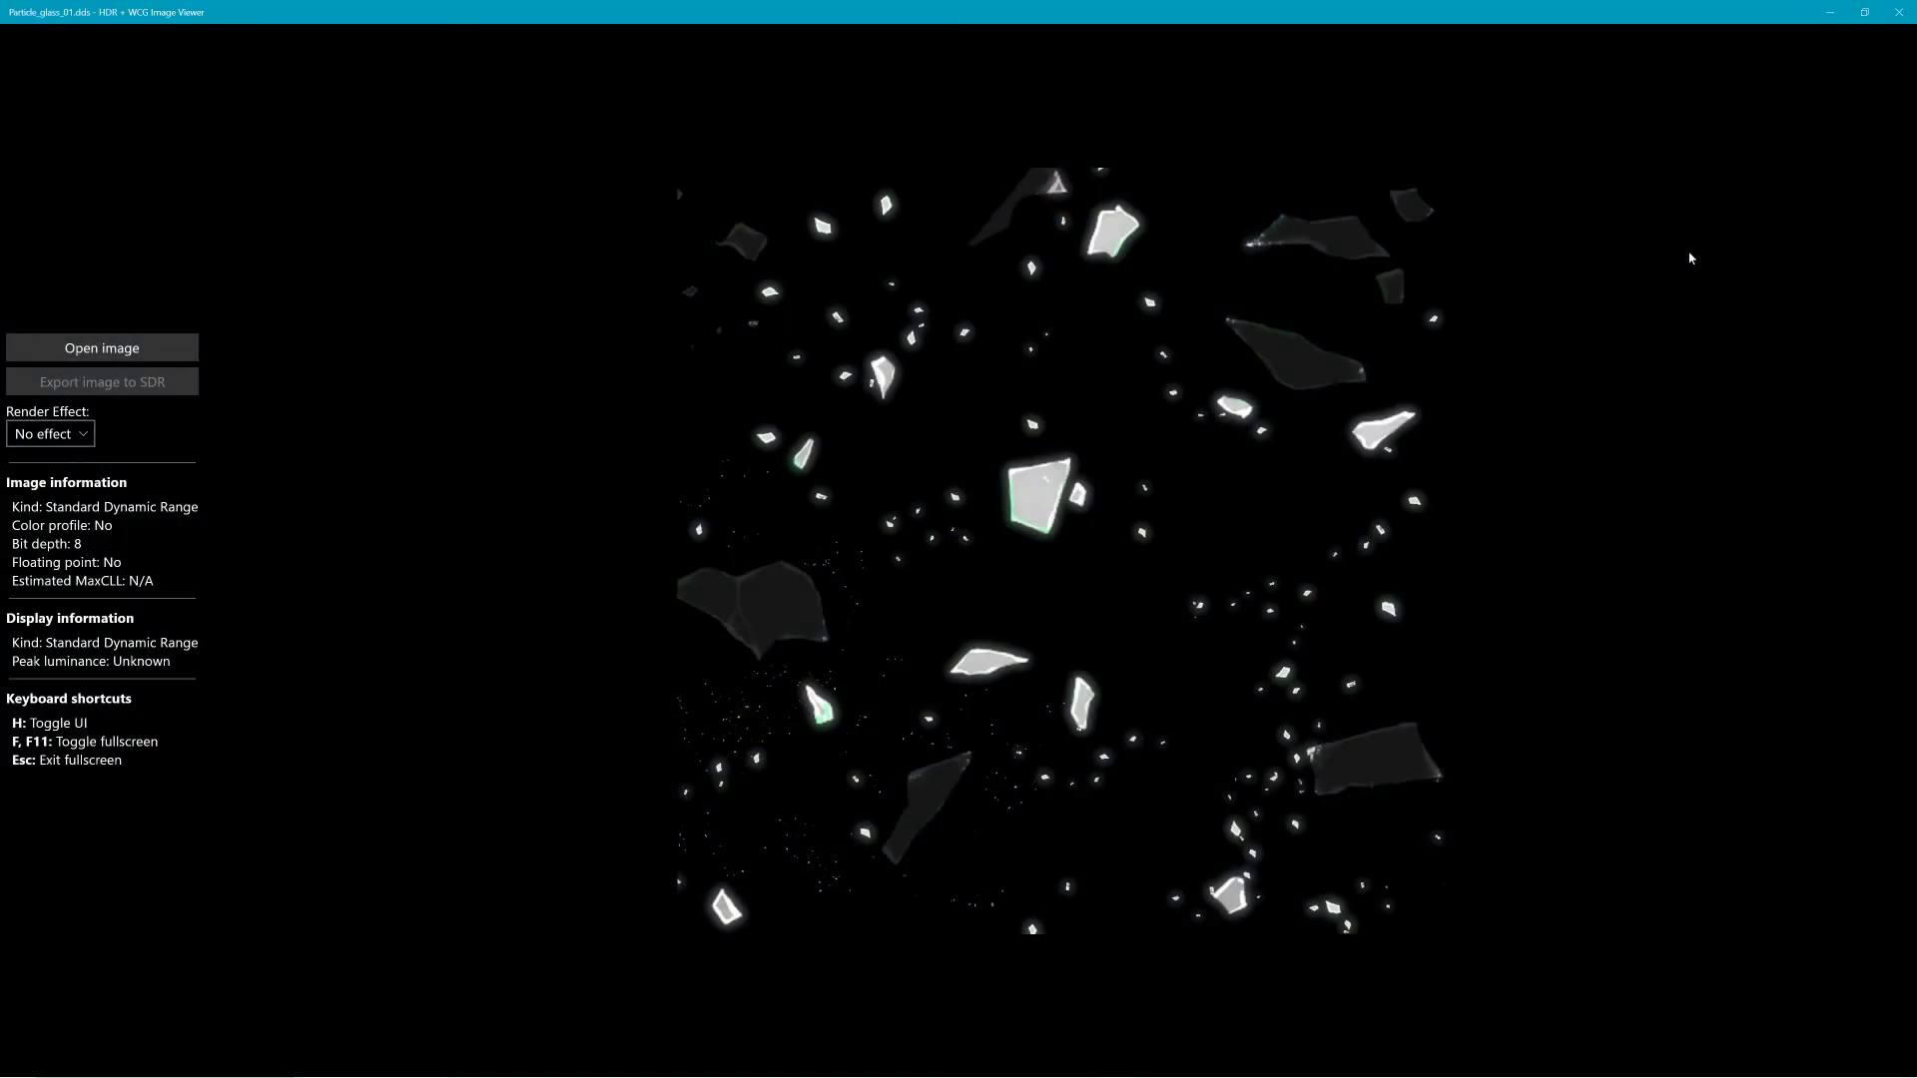
pyautogui.click(1898, 12)
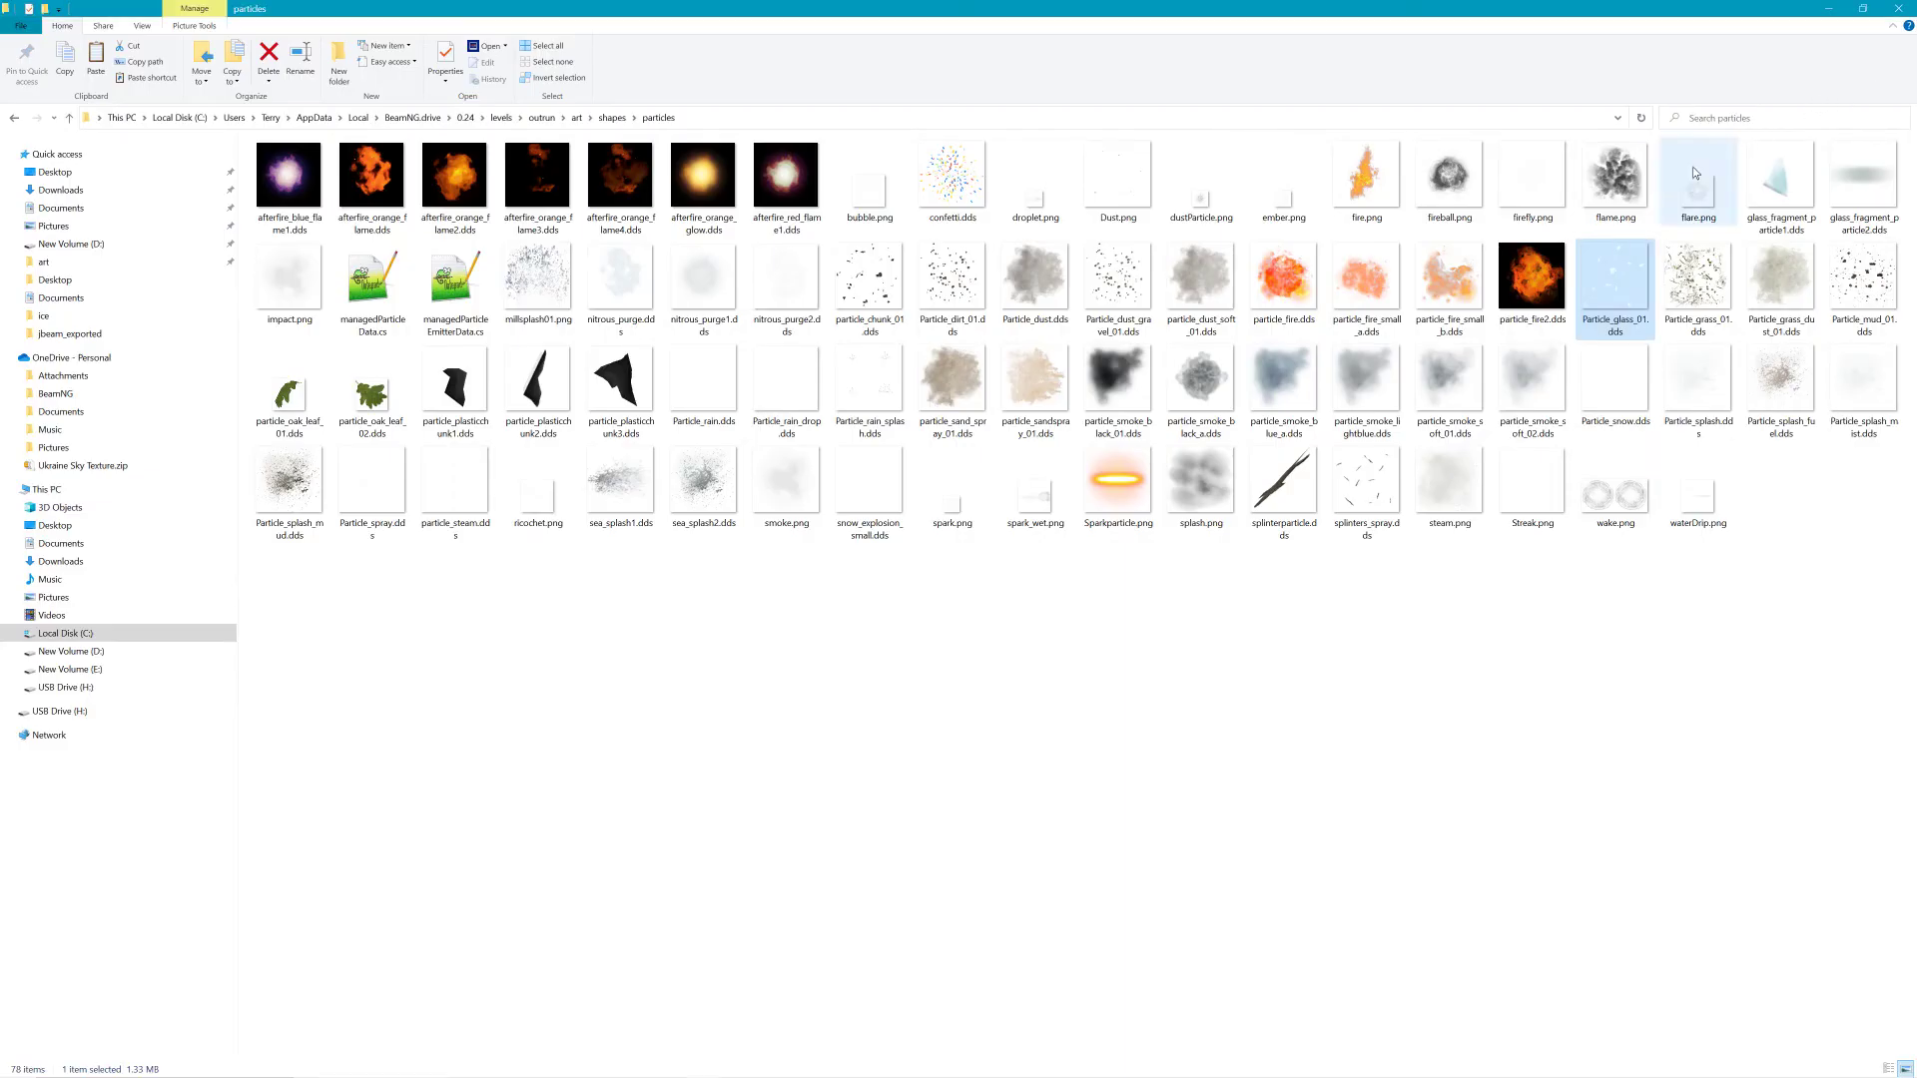
# Select Particle_grass_01.dds in the particles folder and switch to GIMP
pyautogui.click(1708, 283)
pyautogui.moveTo(1018, 1073)
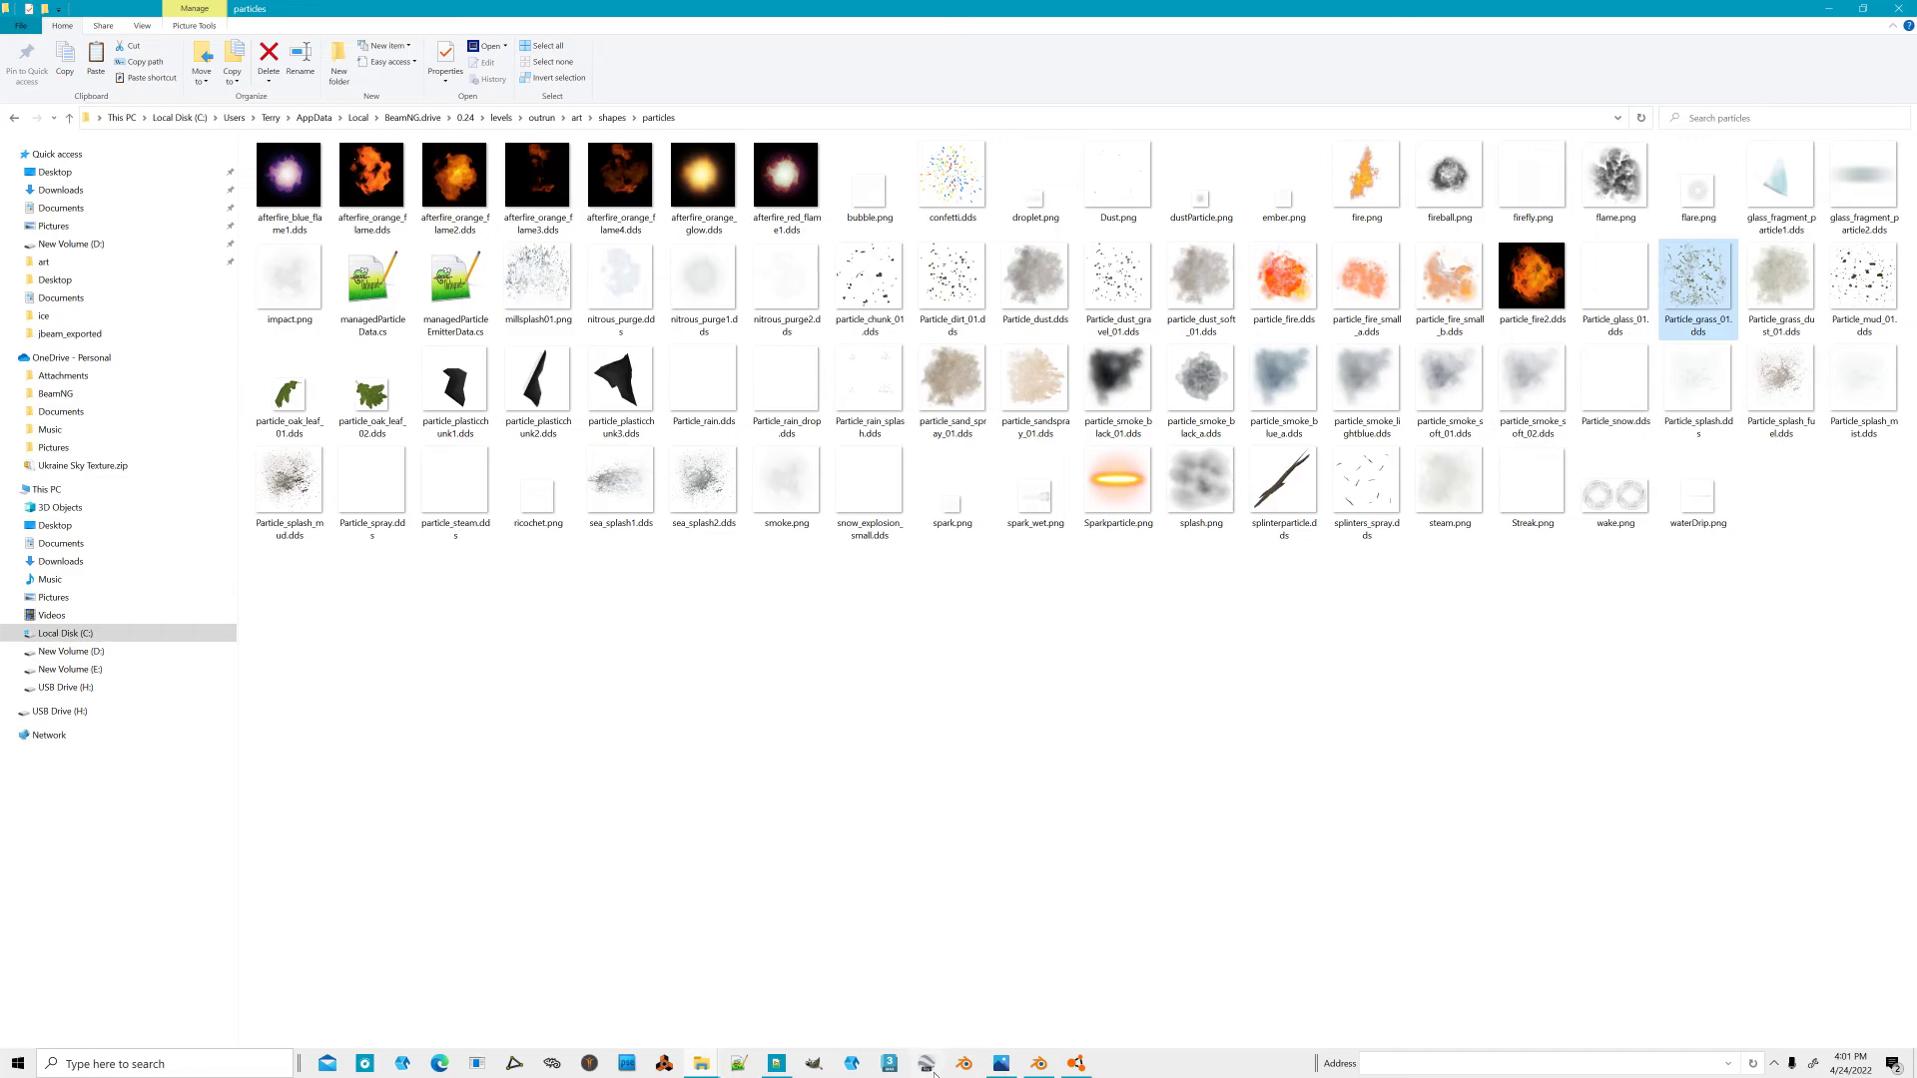
pyautogui.click(814, 1065)
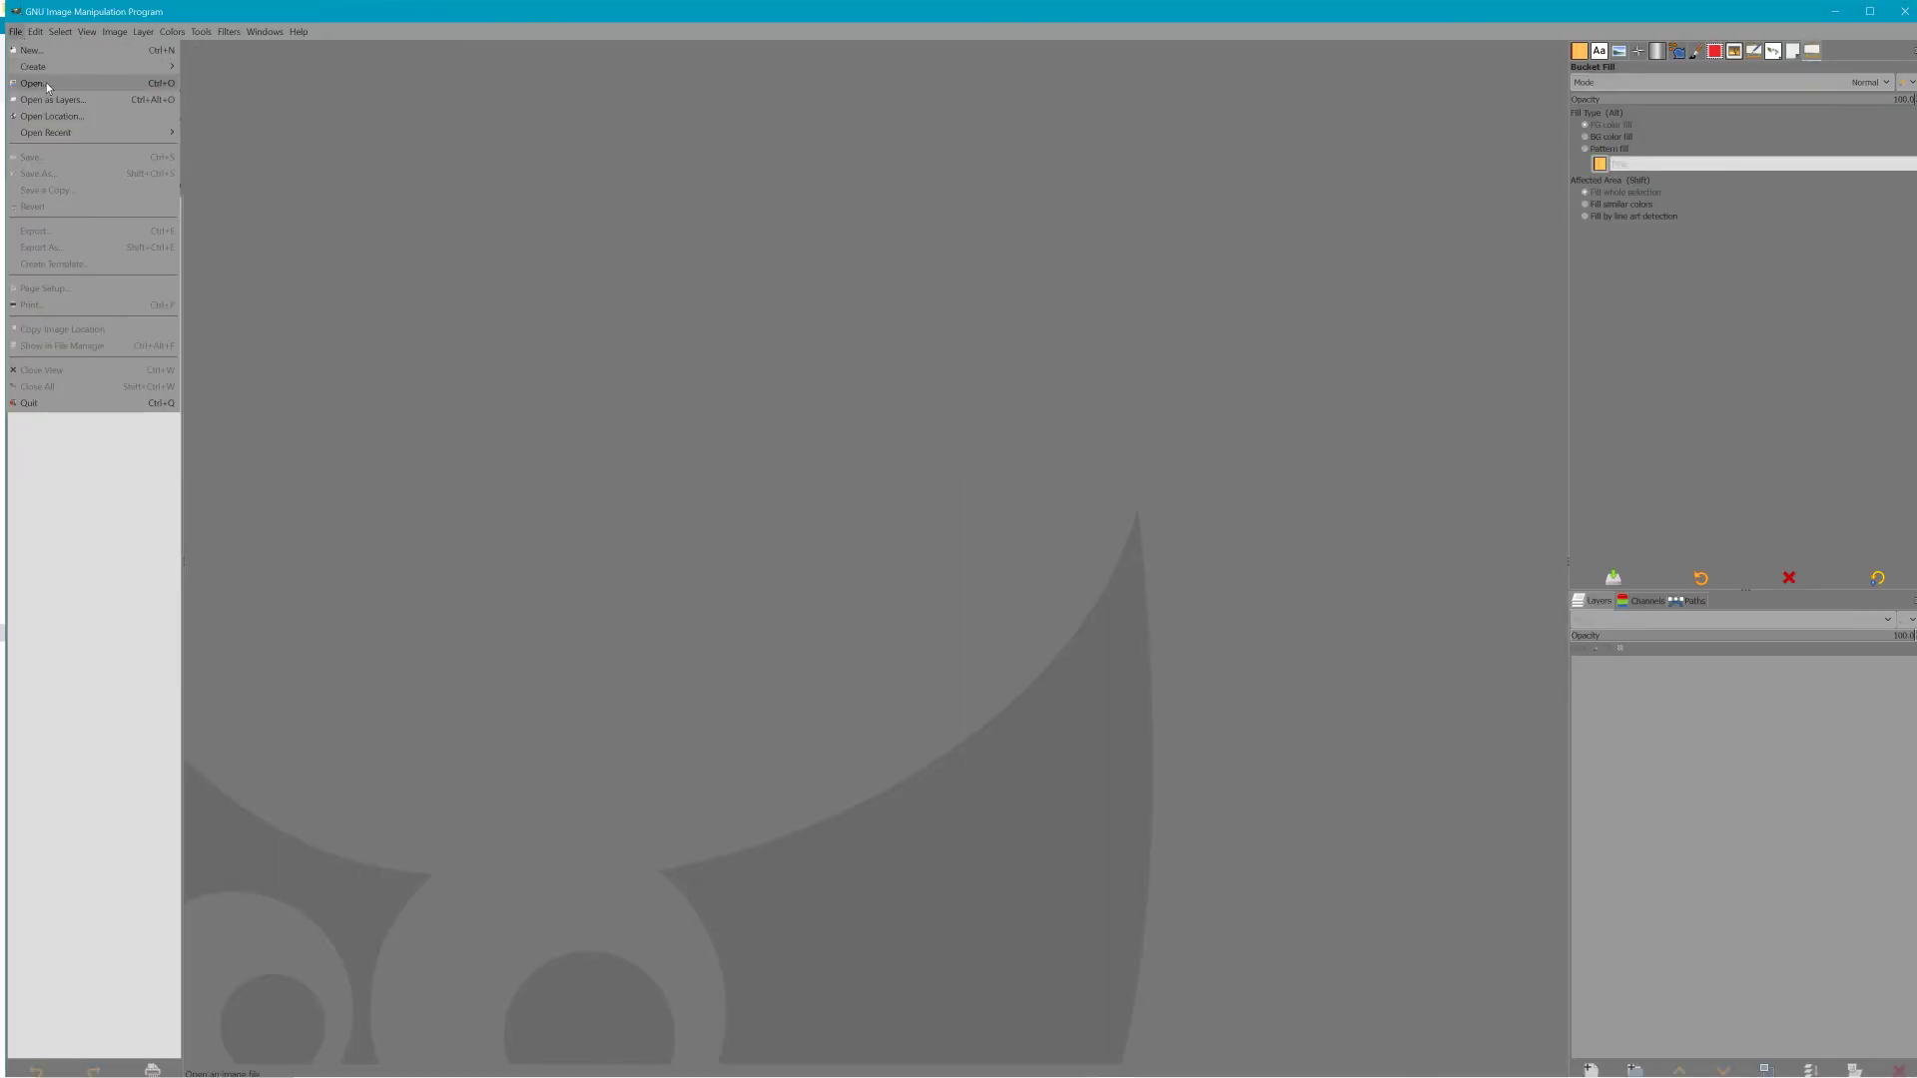
pyautogui.click(60, 50)
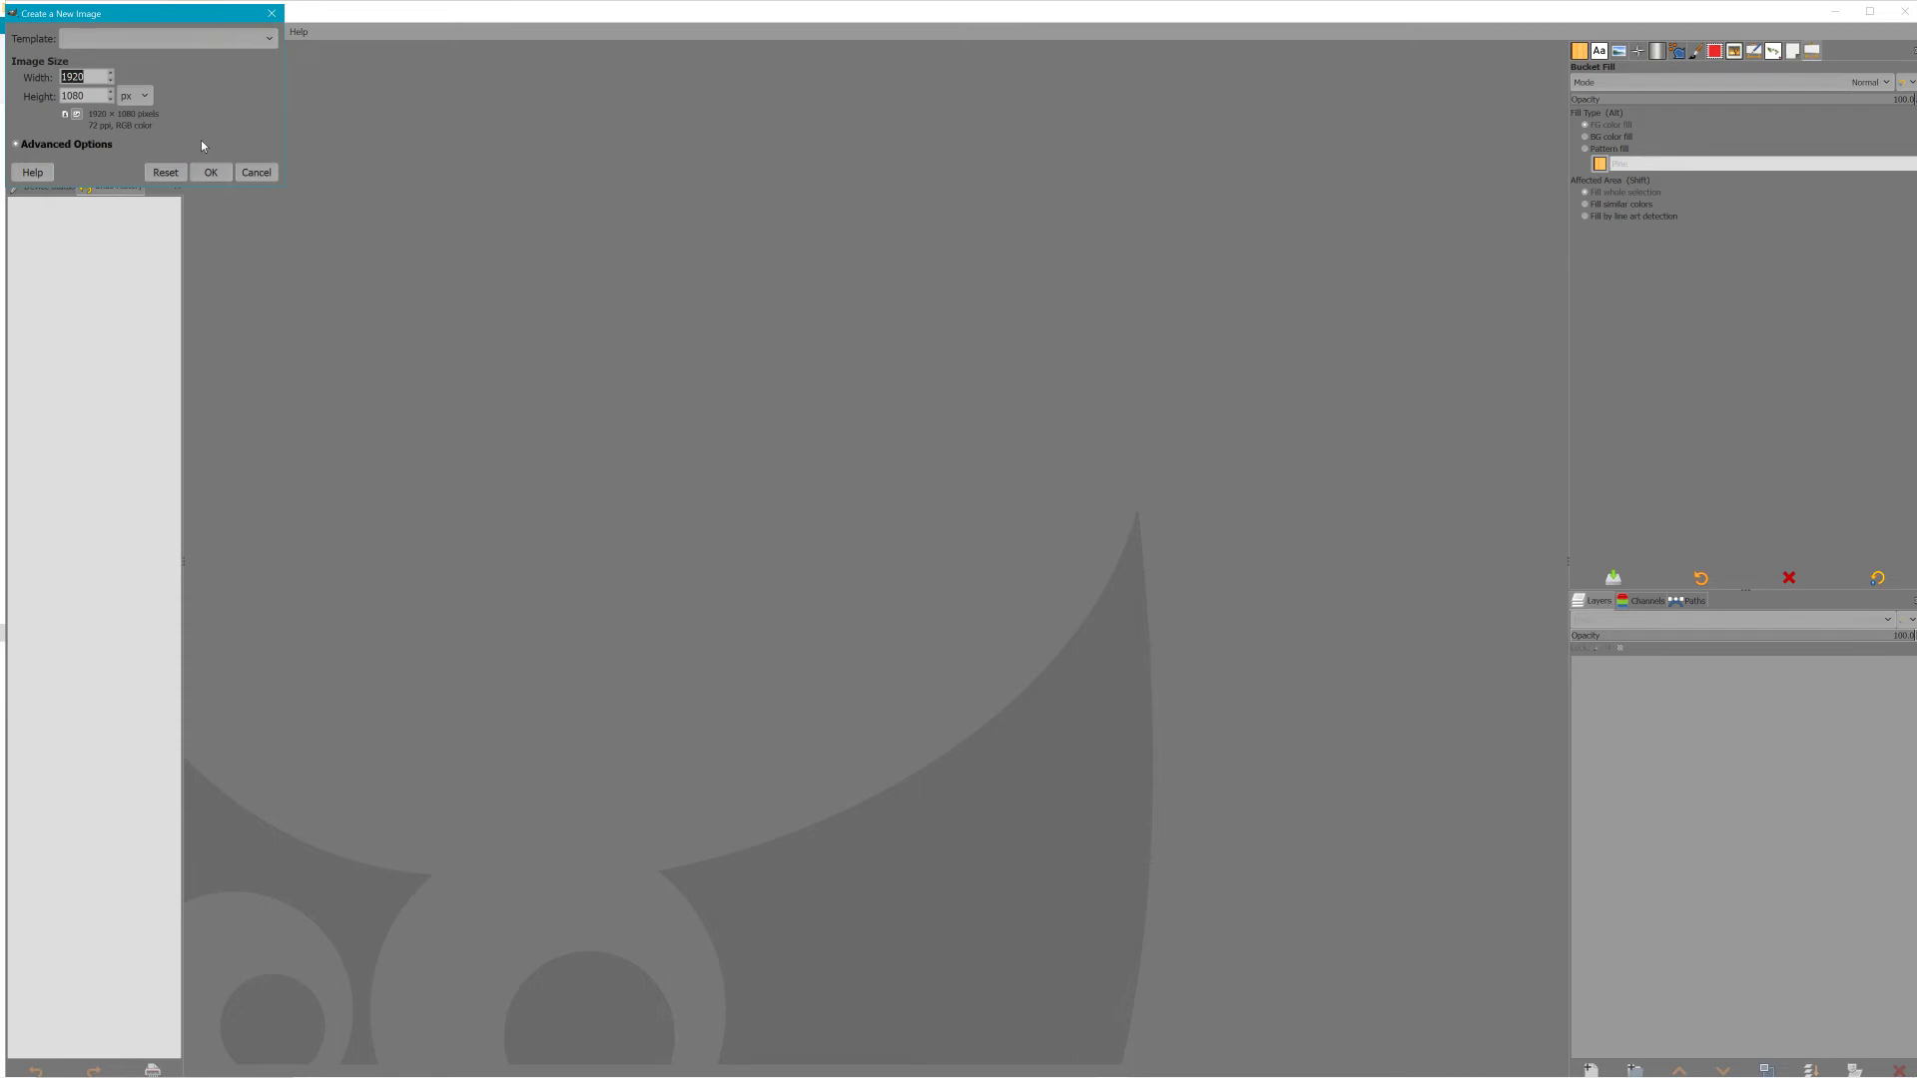
pyautogui.write('512')
pyautogui.press('Return')
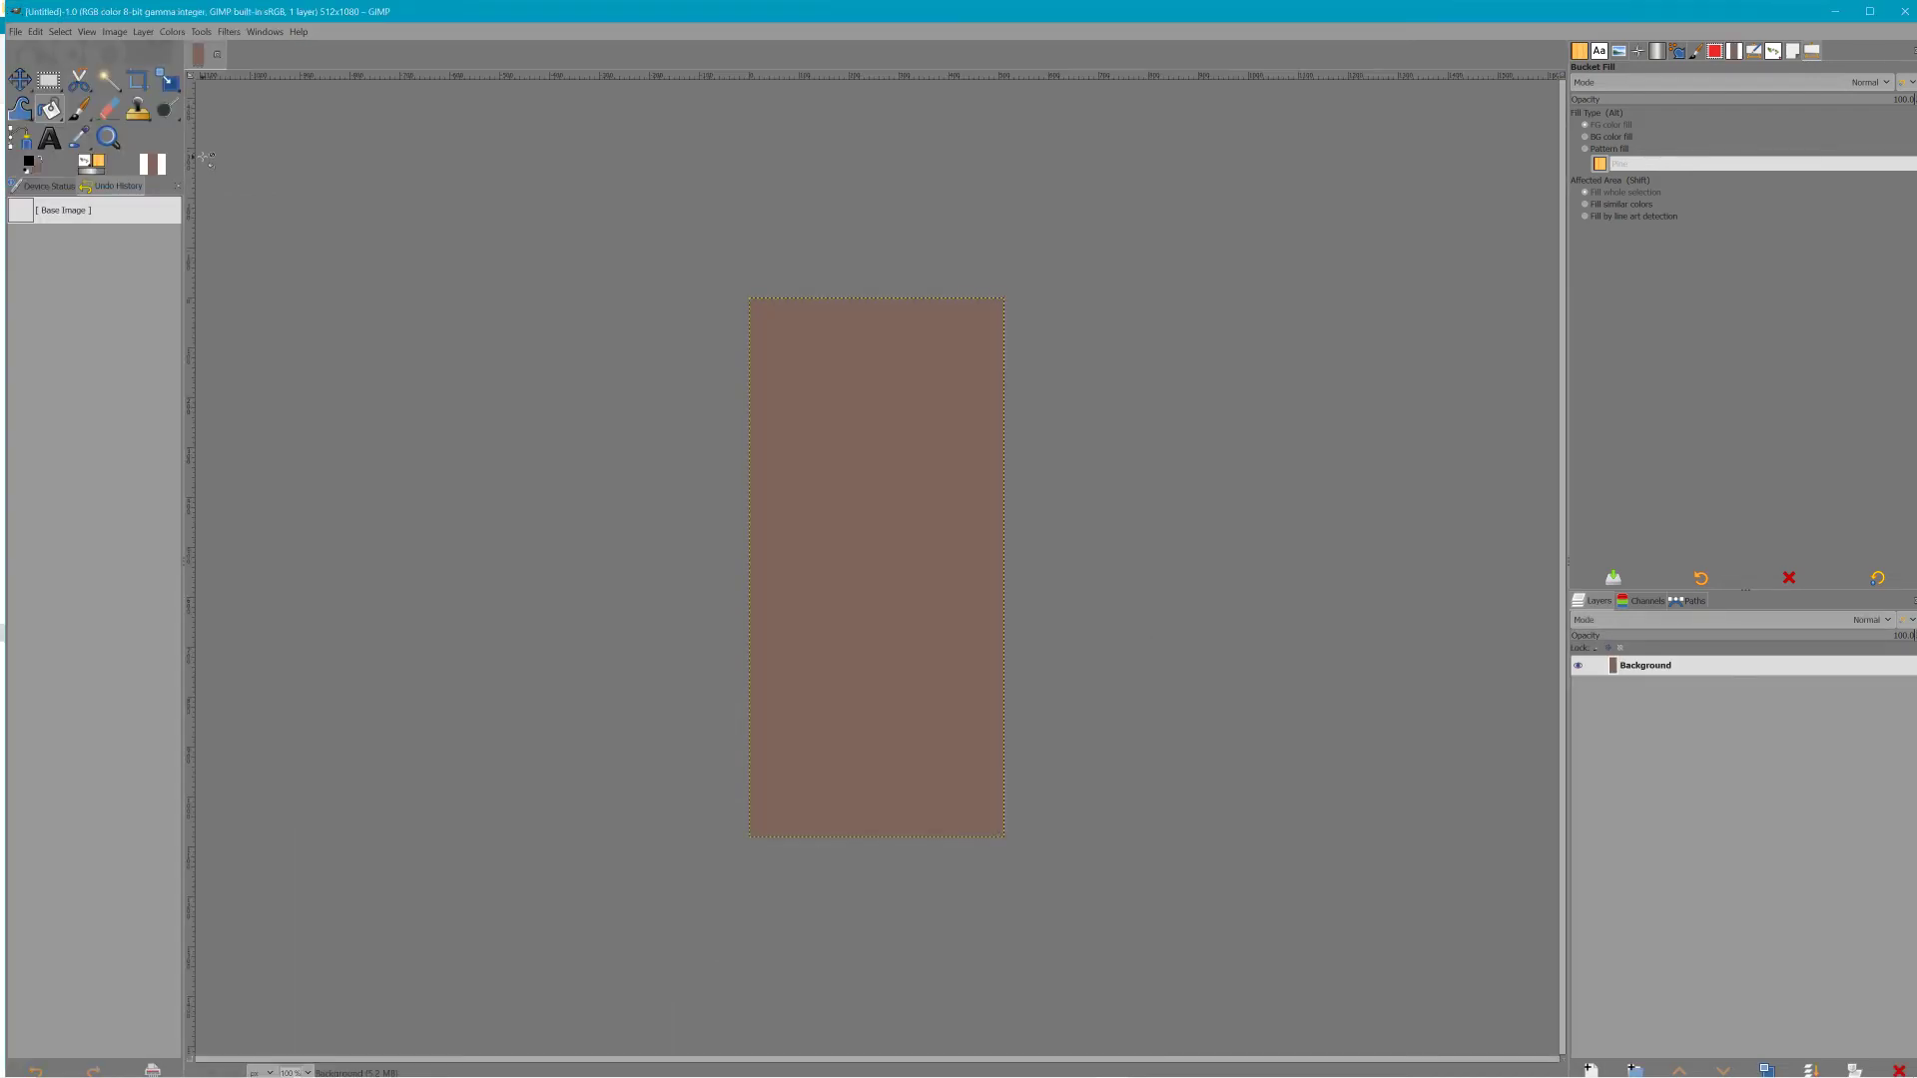
pyautogui.click(218, 57)
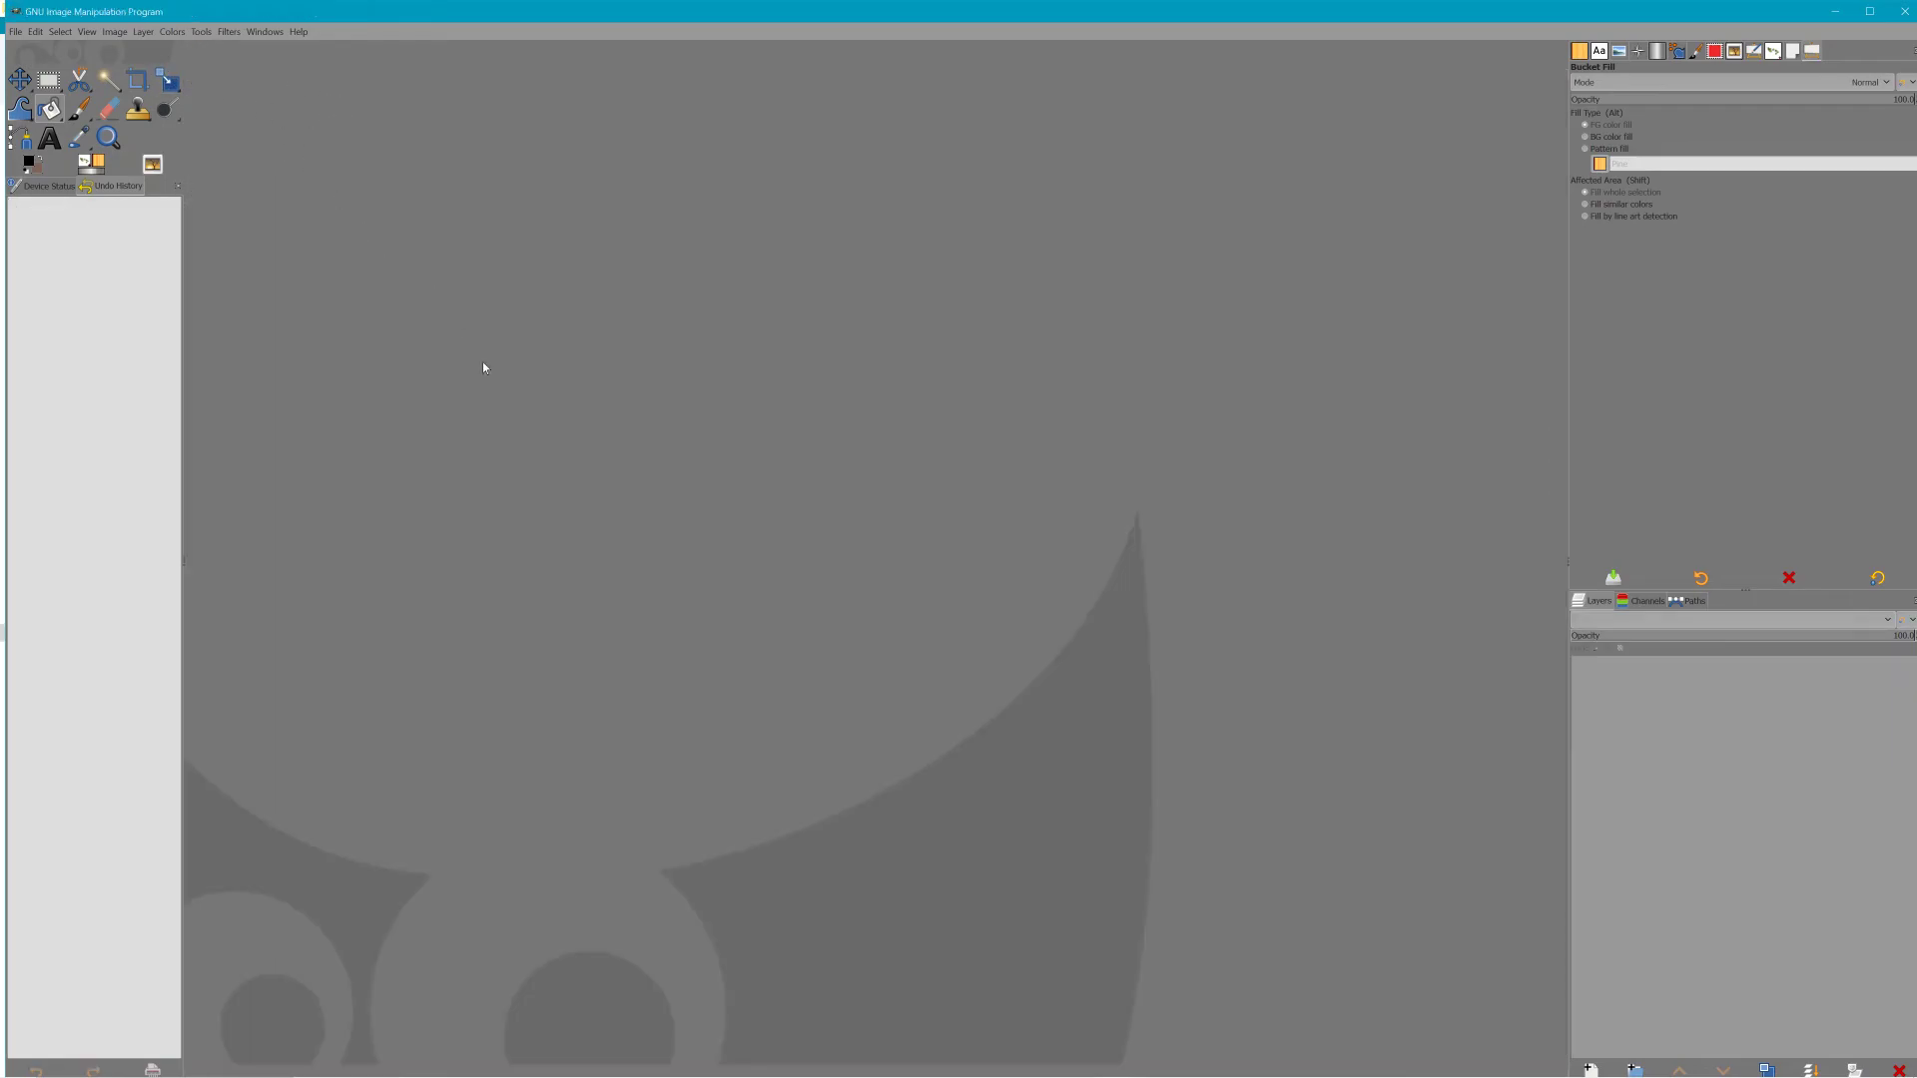
# Create a new 512 x 512 pixel image
pyautogui.click(18, 33)
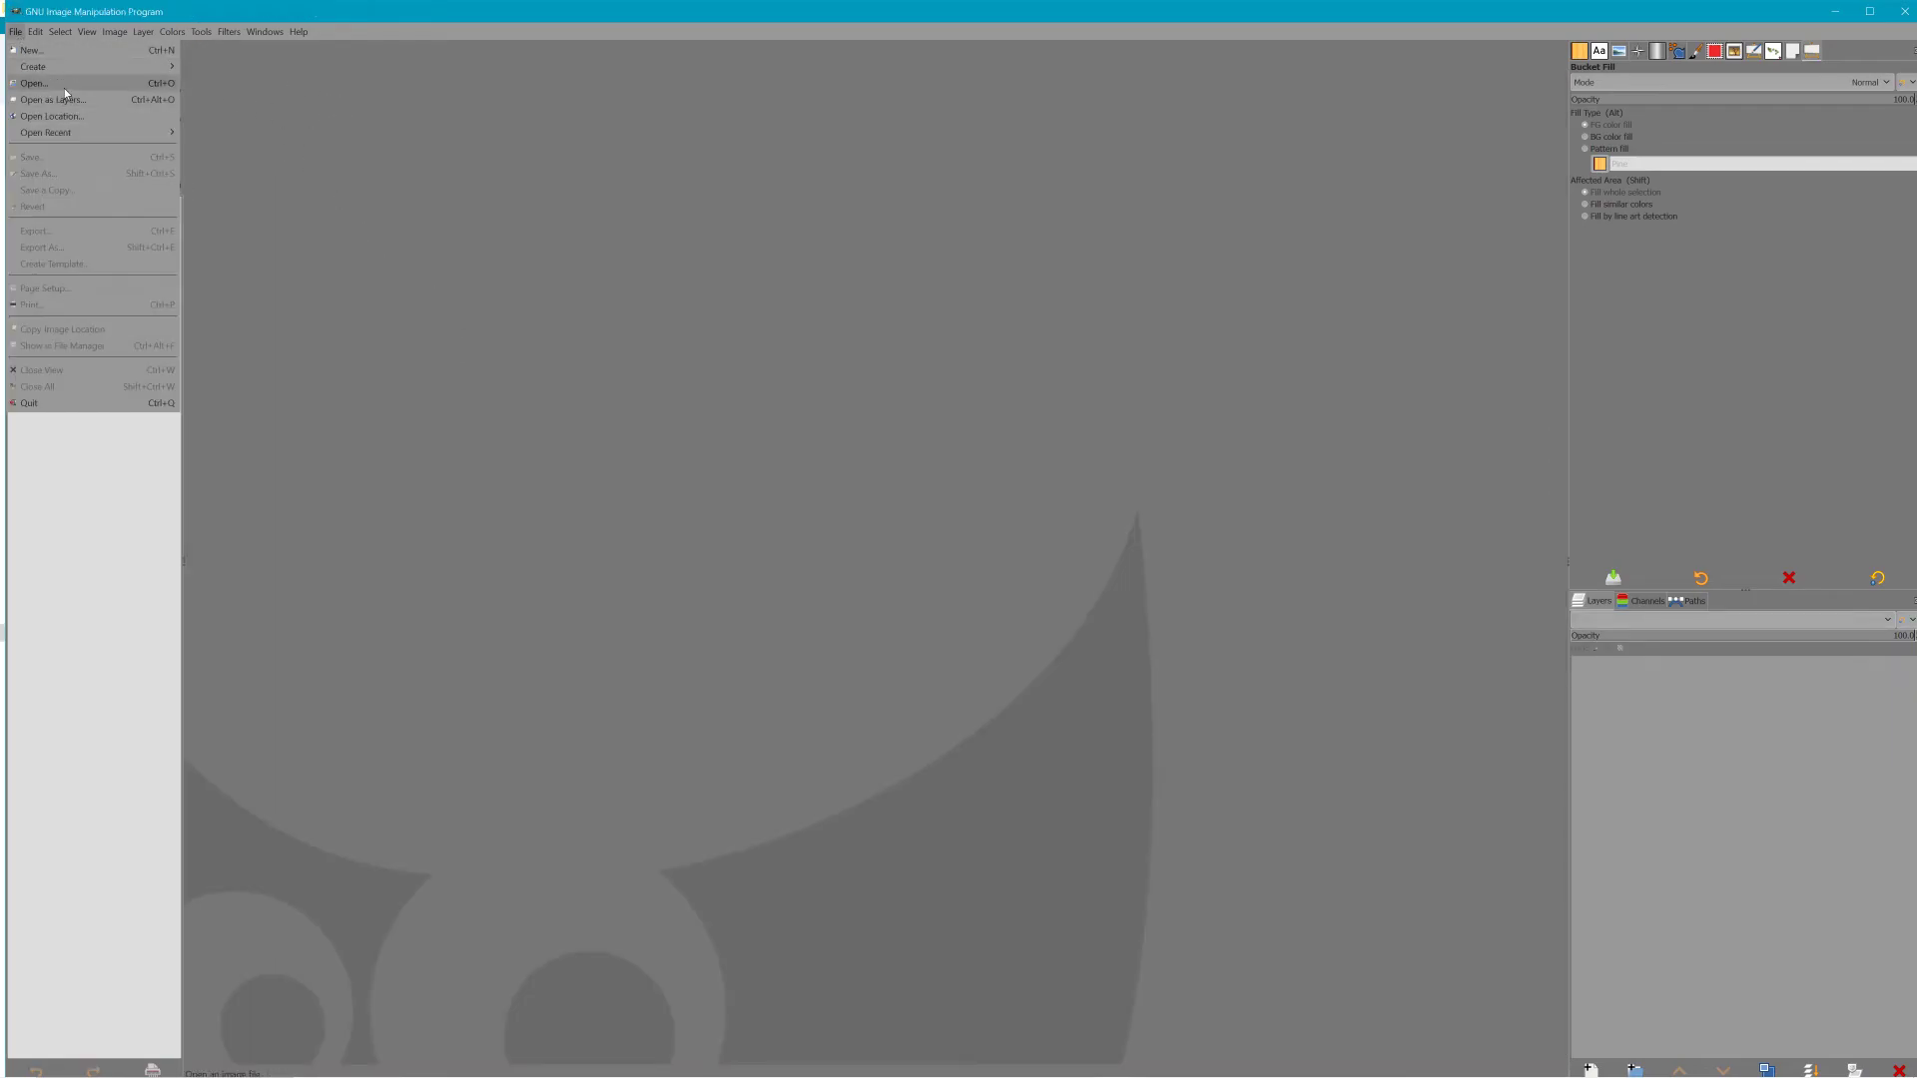
pyautogui.click(57, 51)
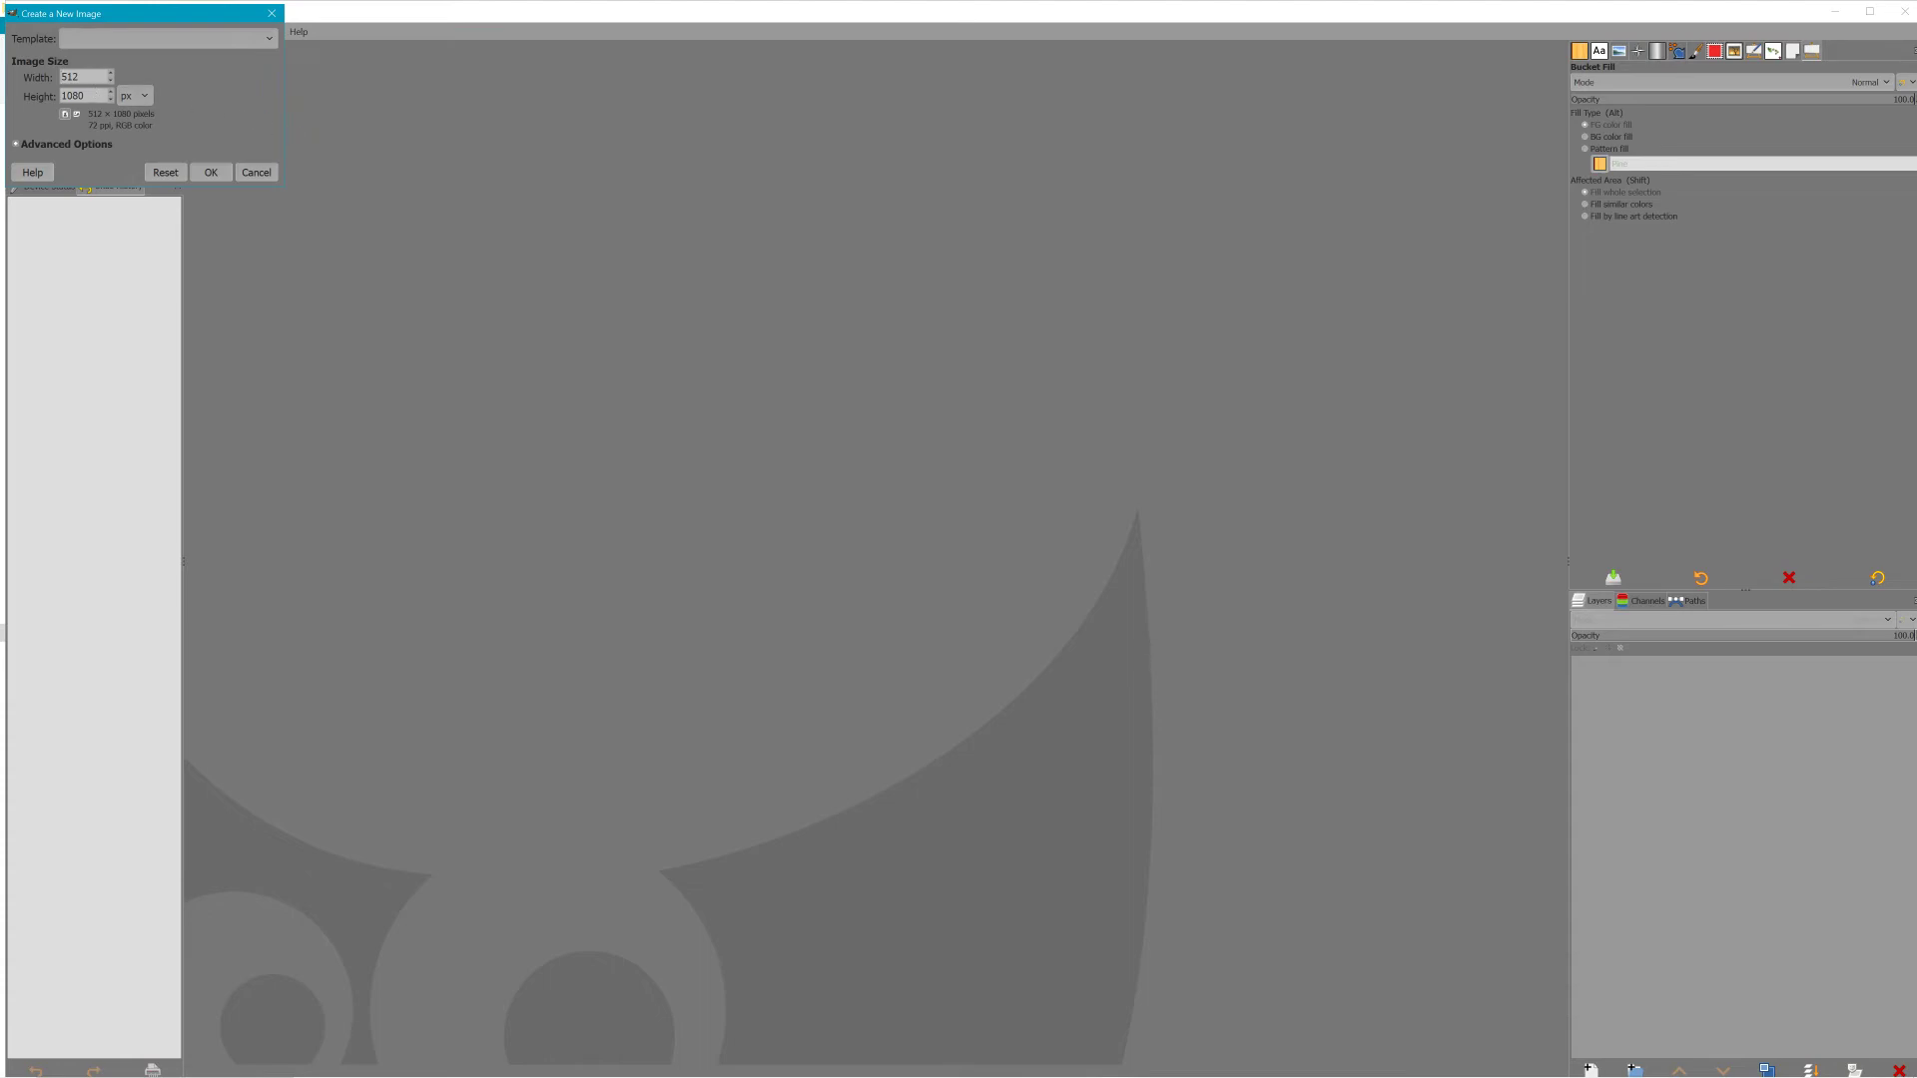
pyautogui.write('512')
pyautogui.press('Return')
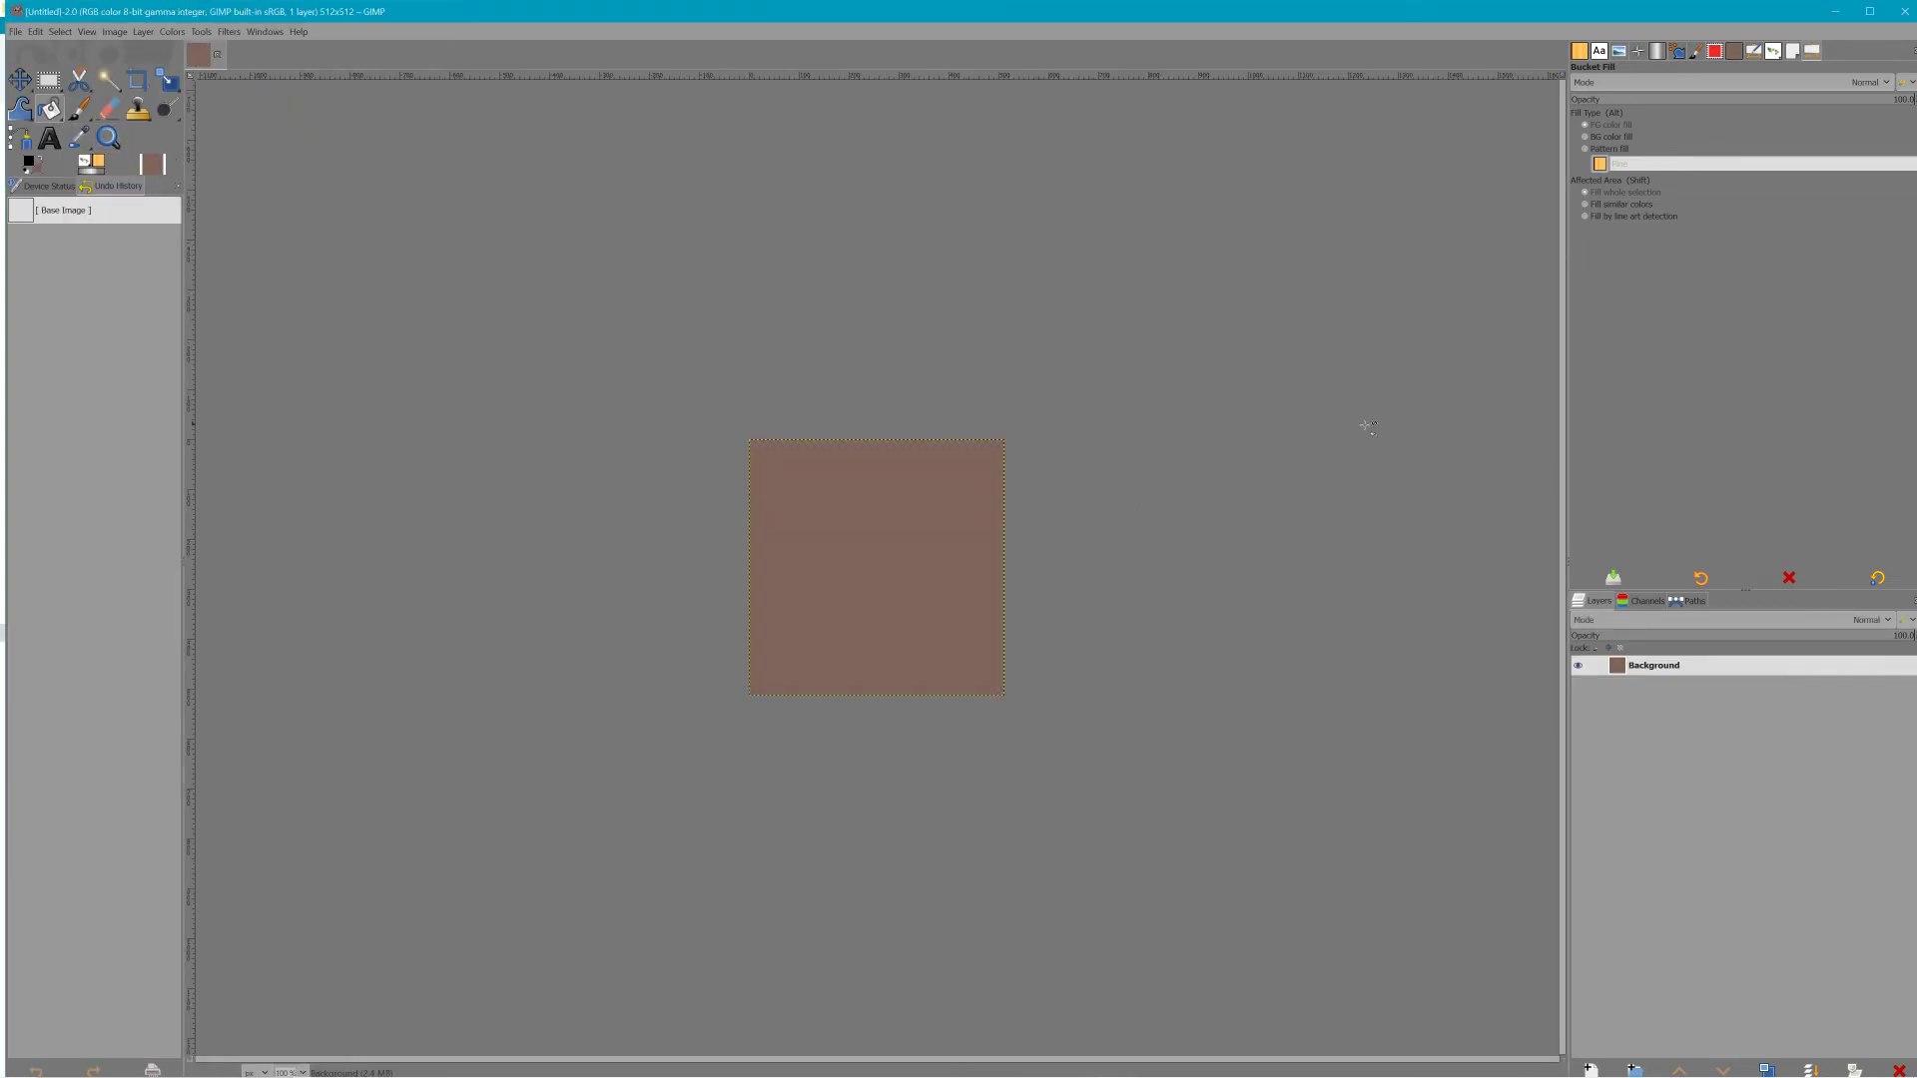
# Add an alpha channel to the Background layer and activate the Eraser tool
pyautogui.rightClick(1647, 666)
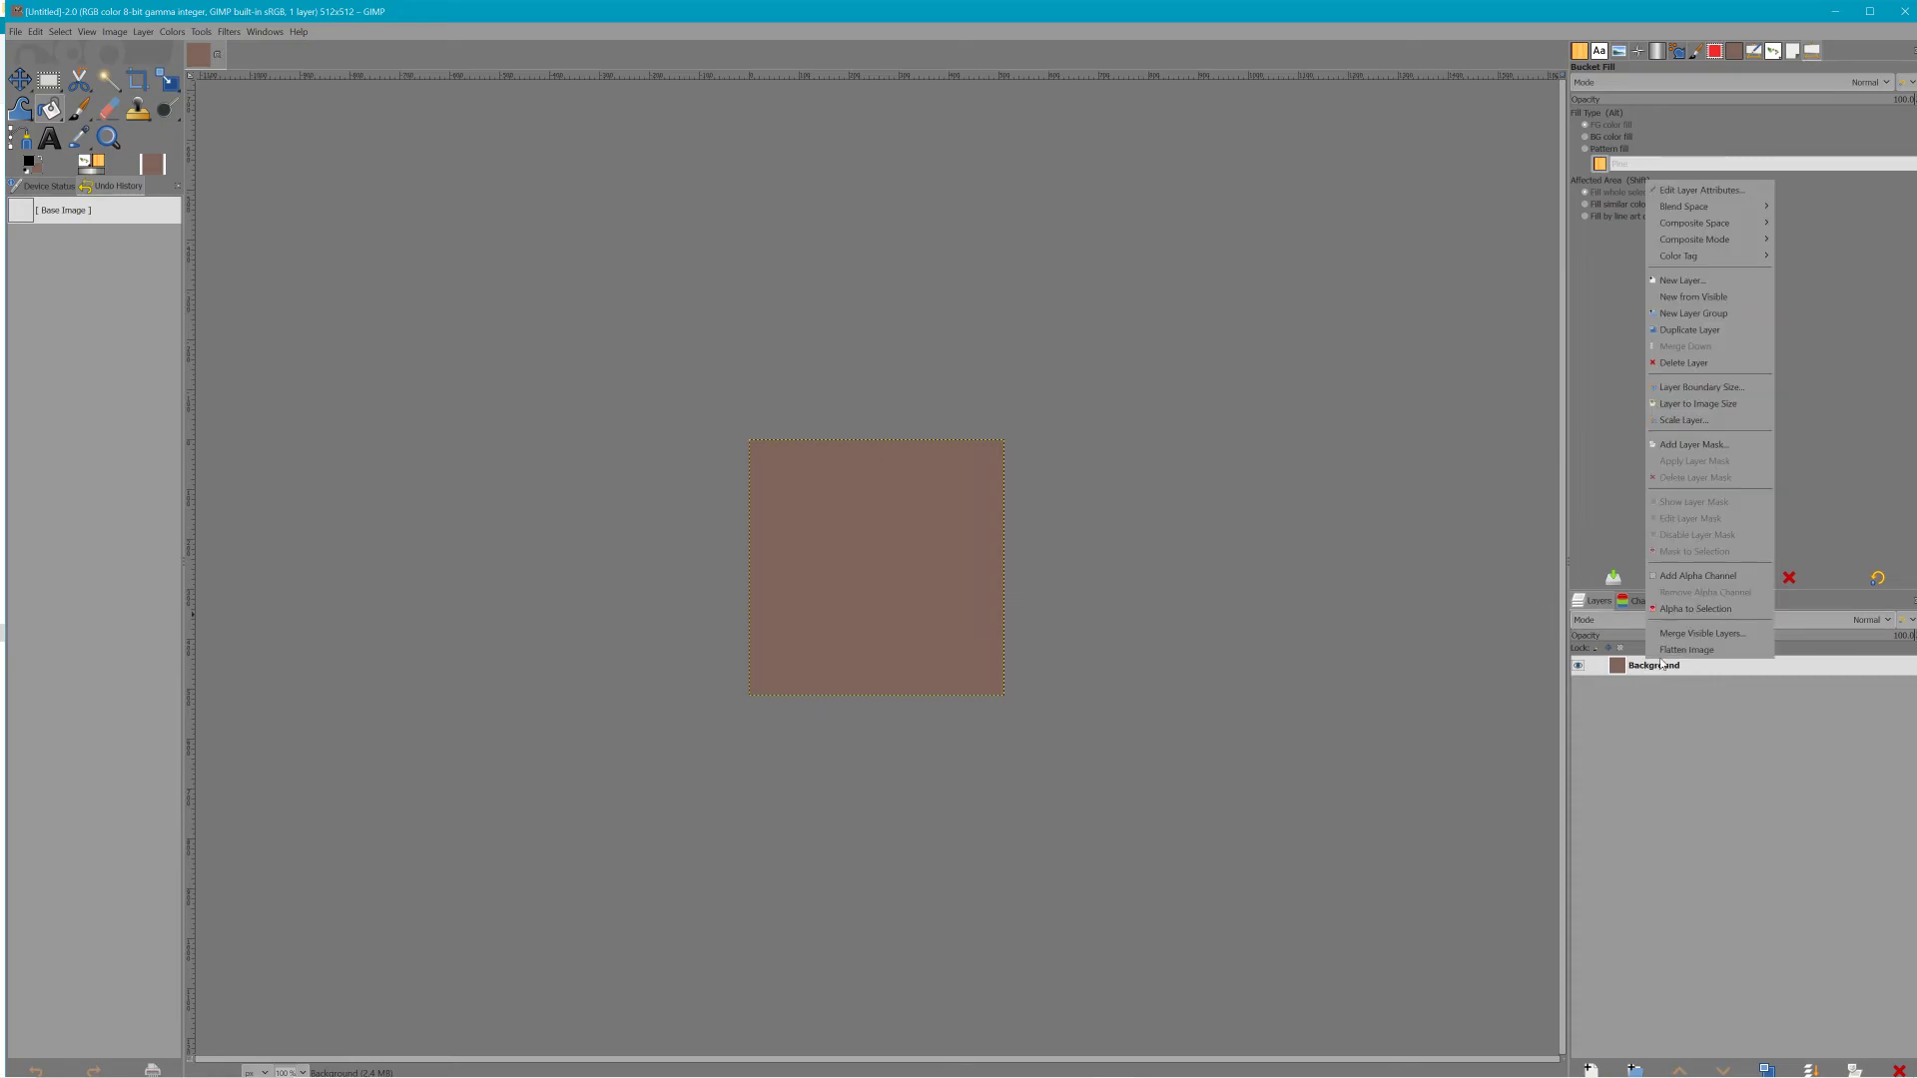
pyautogui.click(1701, 575)
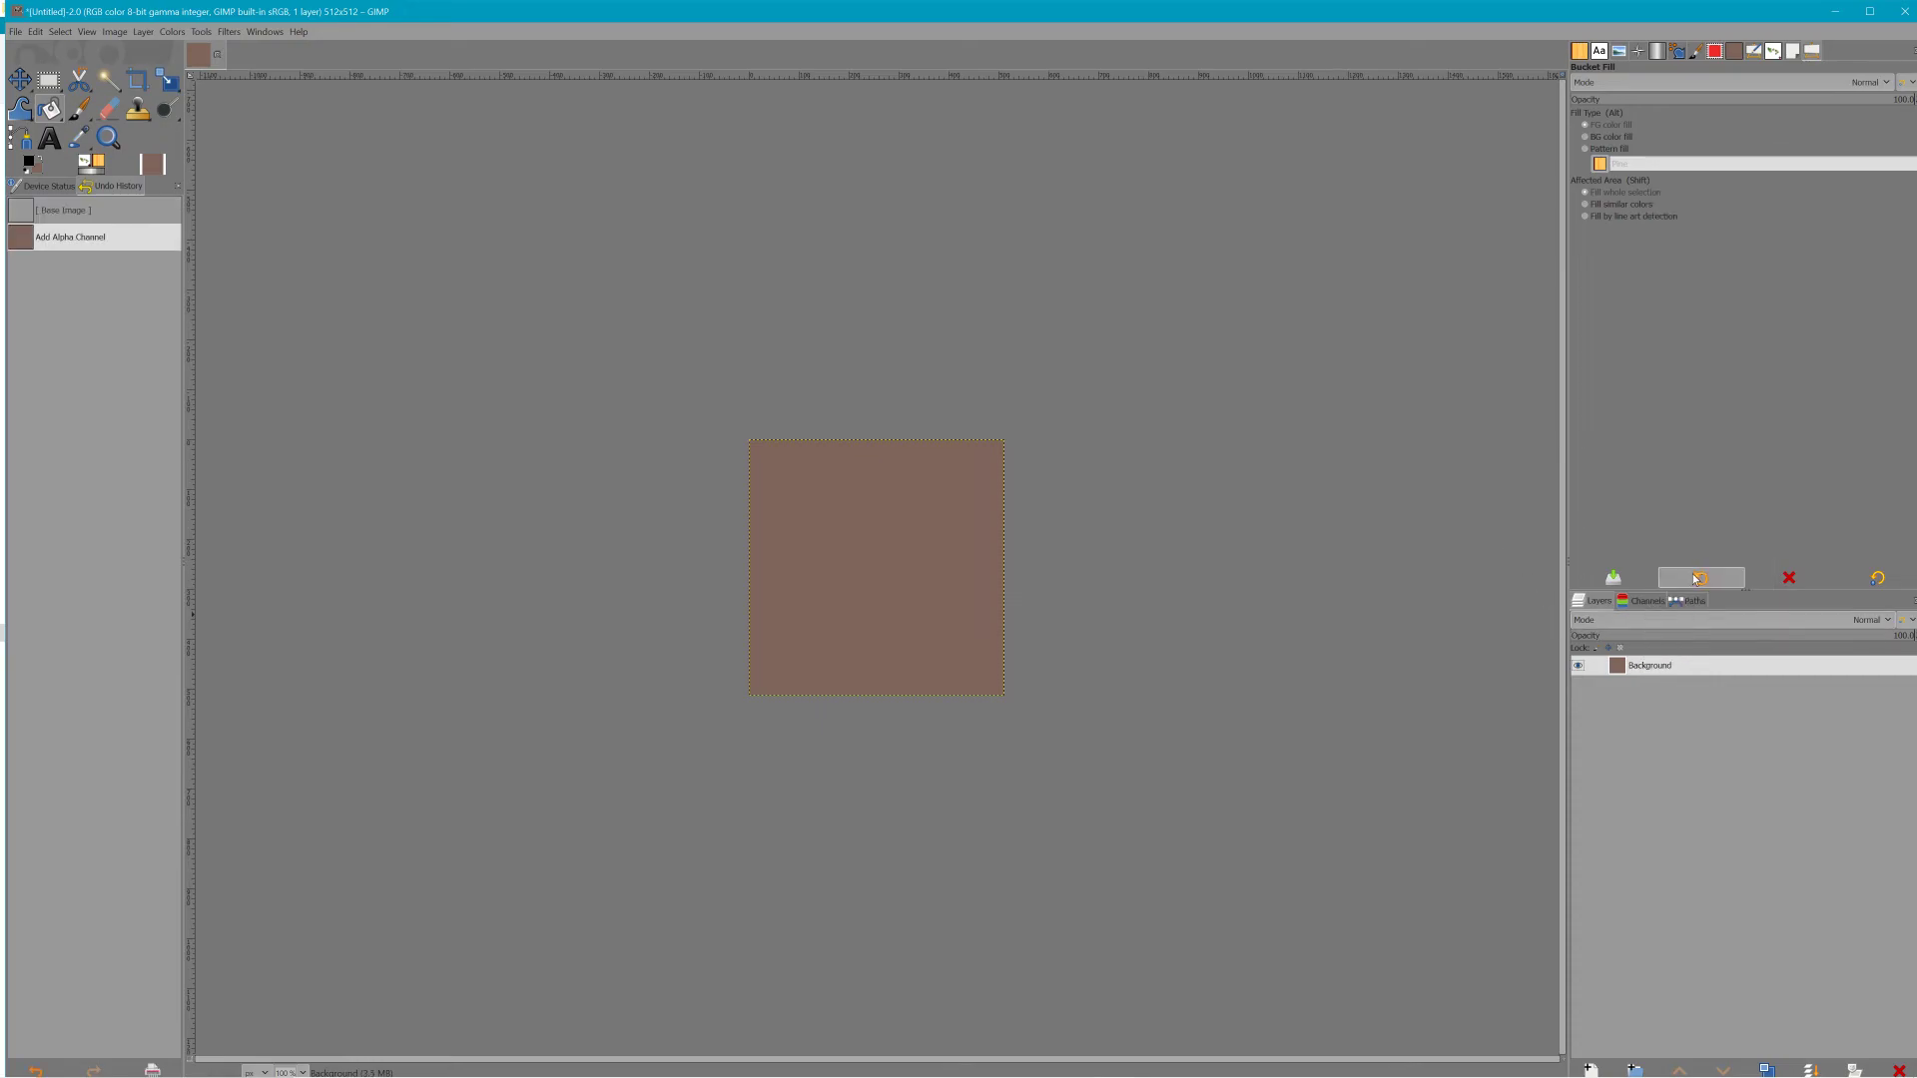
pyautogui.click(109, 109)
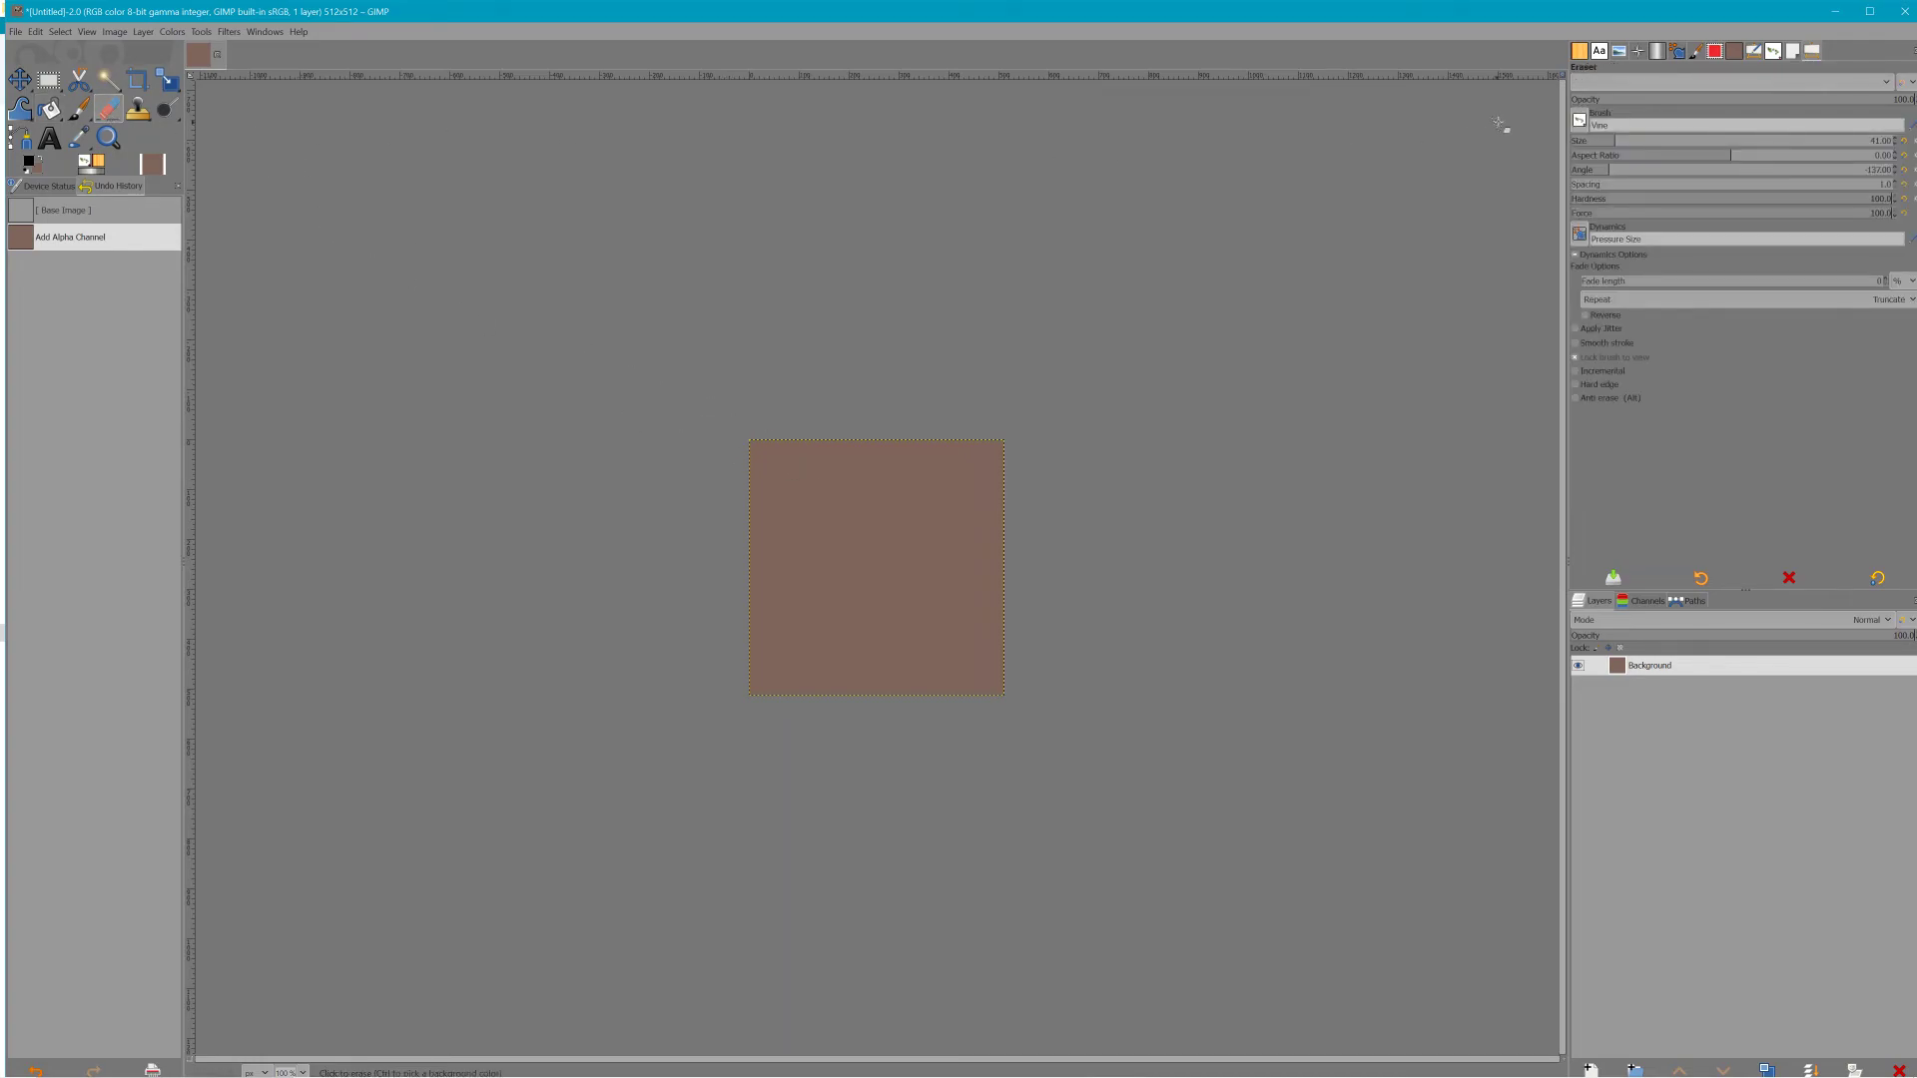
# Erase the whole Background layer to transparency with a greatly enlarged eraser brush
pyautogui.click(1578, 120)
pyautogui.click(1681, 142)
pyautogui.click(1758, 141)
pyautogui.moveTo(958, 479)
pyautogui.mouseDown()
pyautogui.moveTo(868, 484)
pyautogui.moveTo(792, 628)
pyautogui.moveTo(998, 449)
pyautogui.moveTo(1014, 608)
pyautogui.moveTo(928, 603)
pyautogui.moveTo(997, 464)
pyautogui.mouseUp()
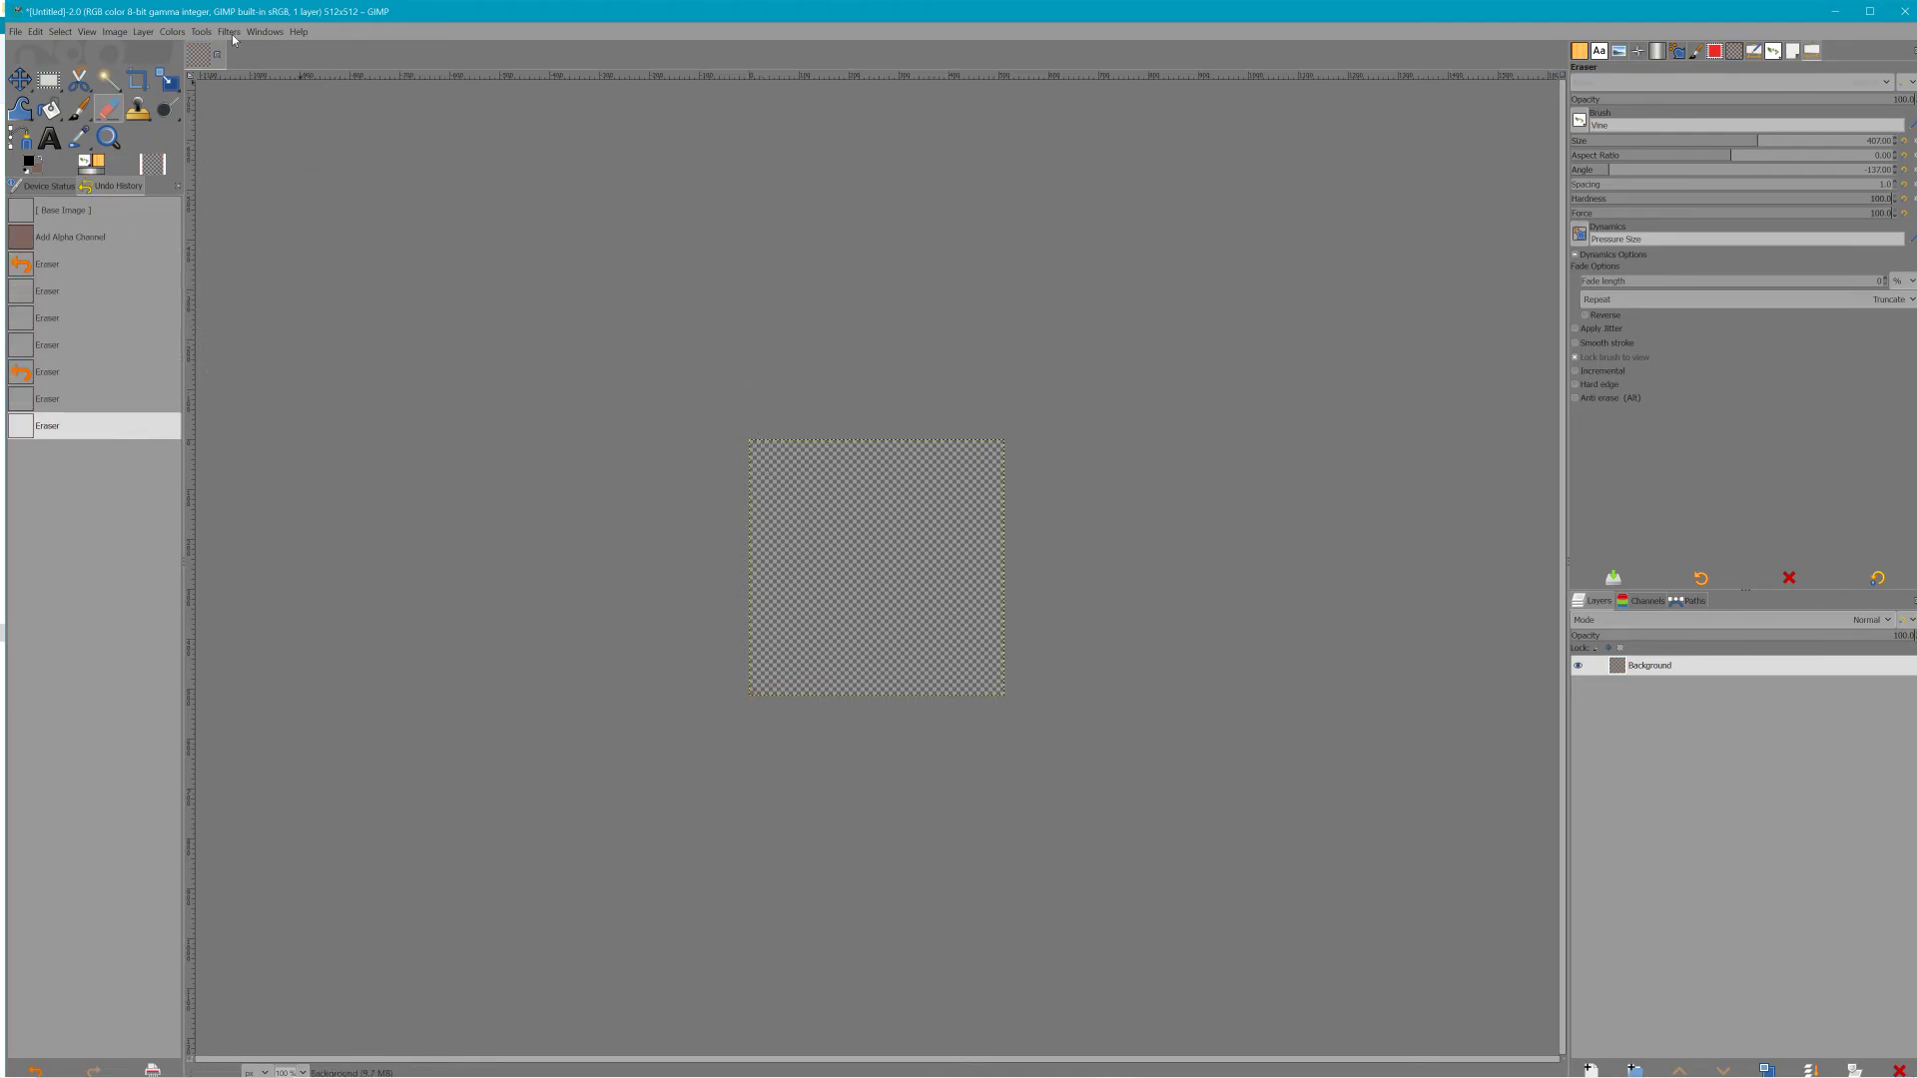
# Activate the Paintbrush with the Confetti brush at a size of about 95
pyautogui.moveTo(509, 1076)
pyautogui.click(81, 115)
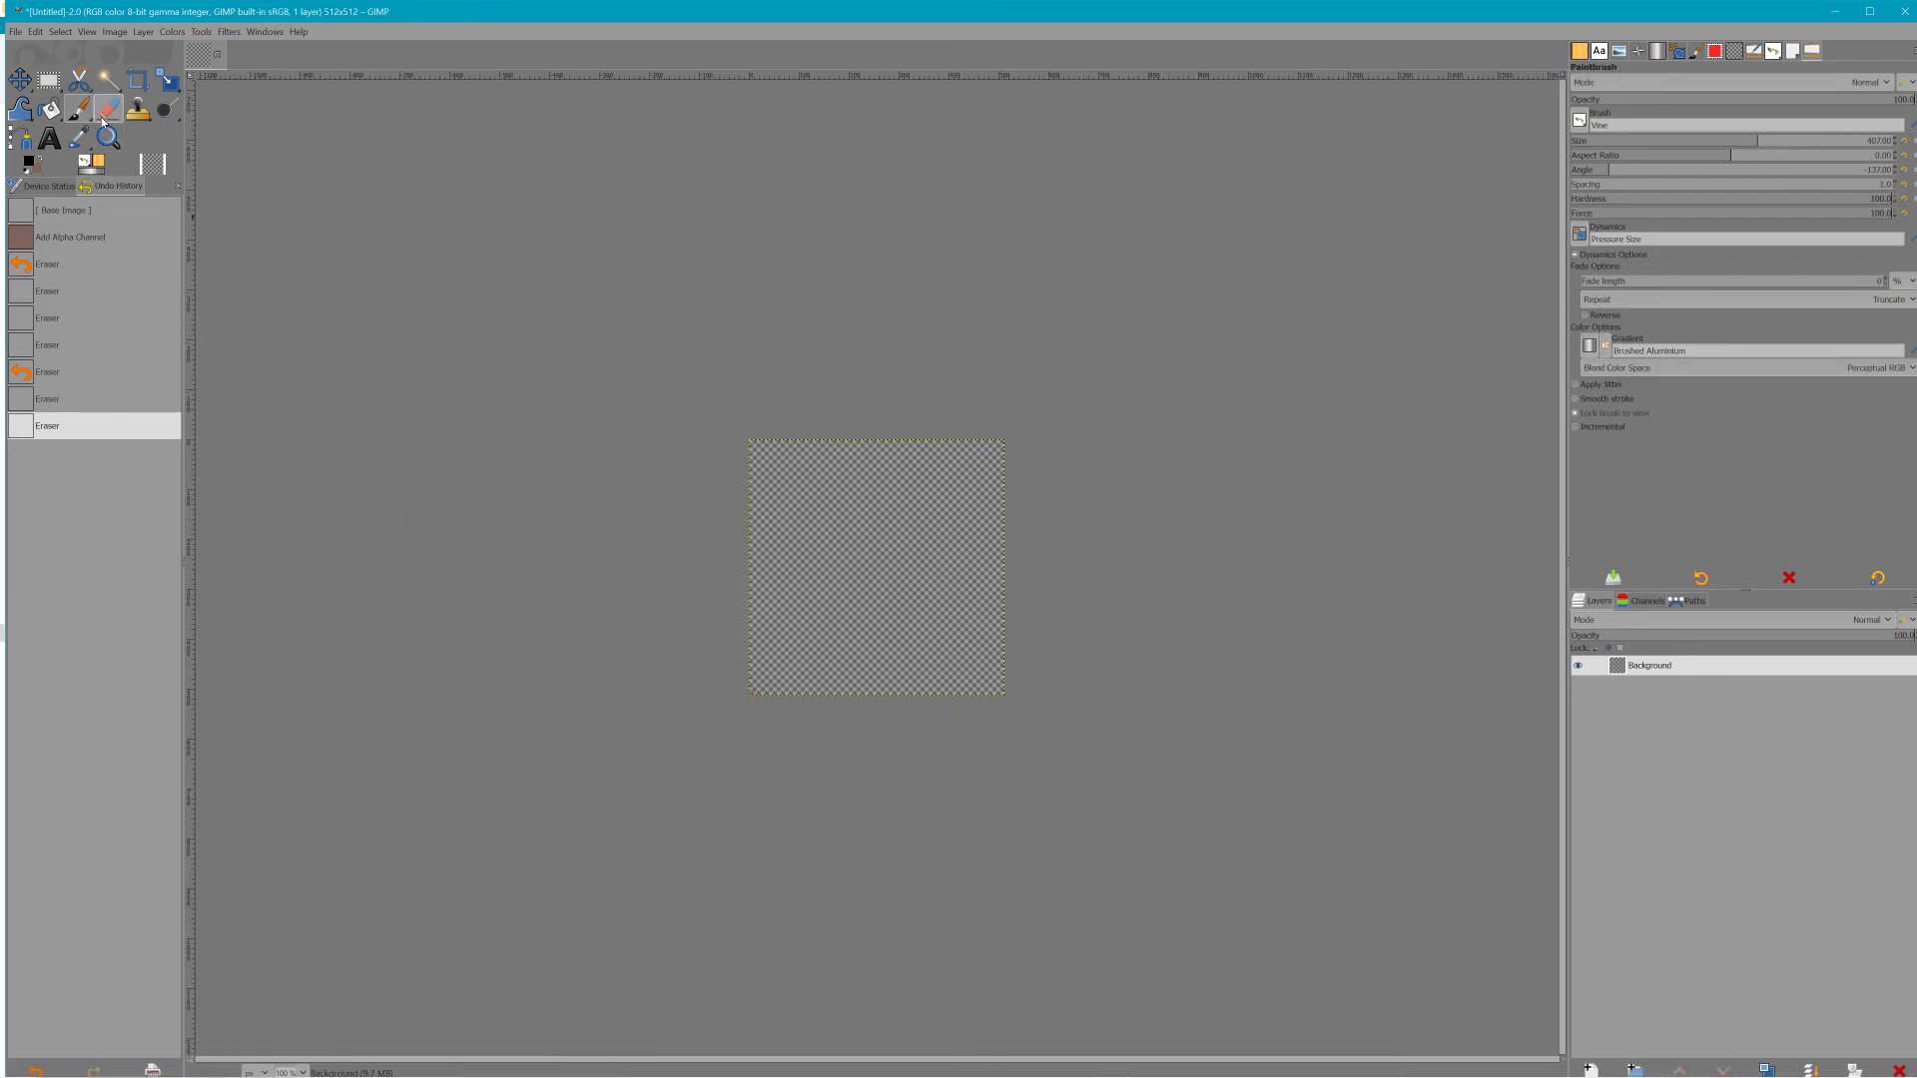
pyautogui.click(1579, 119)
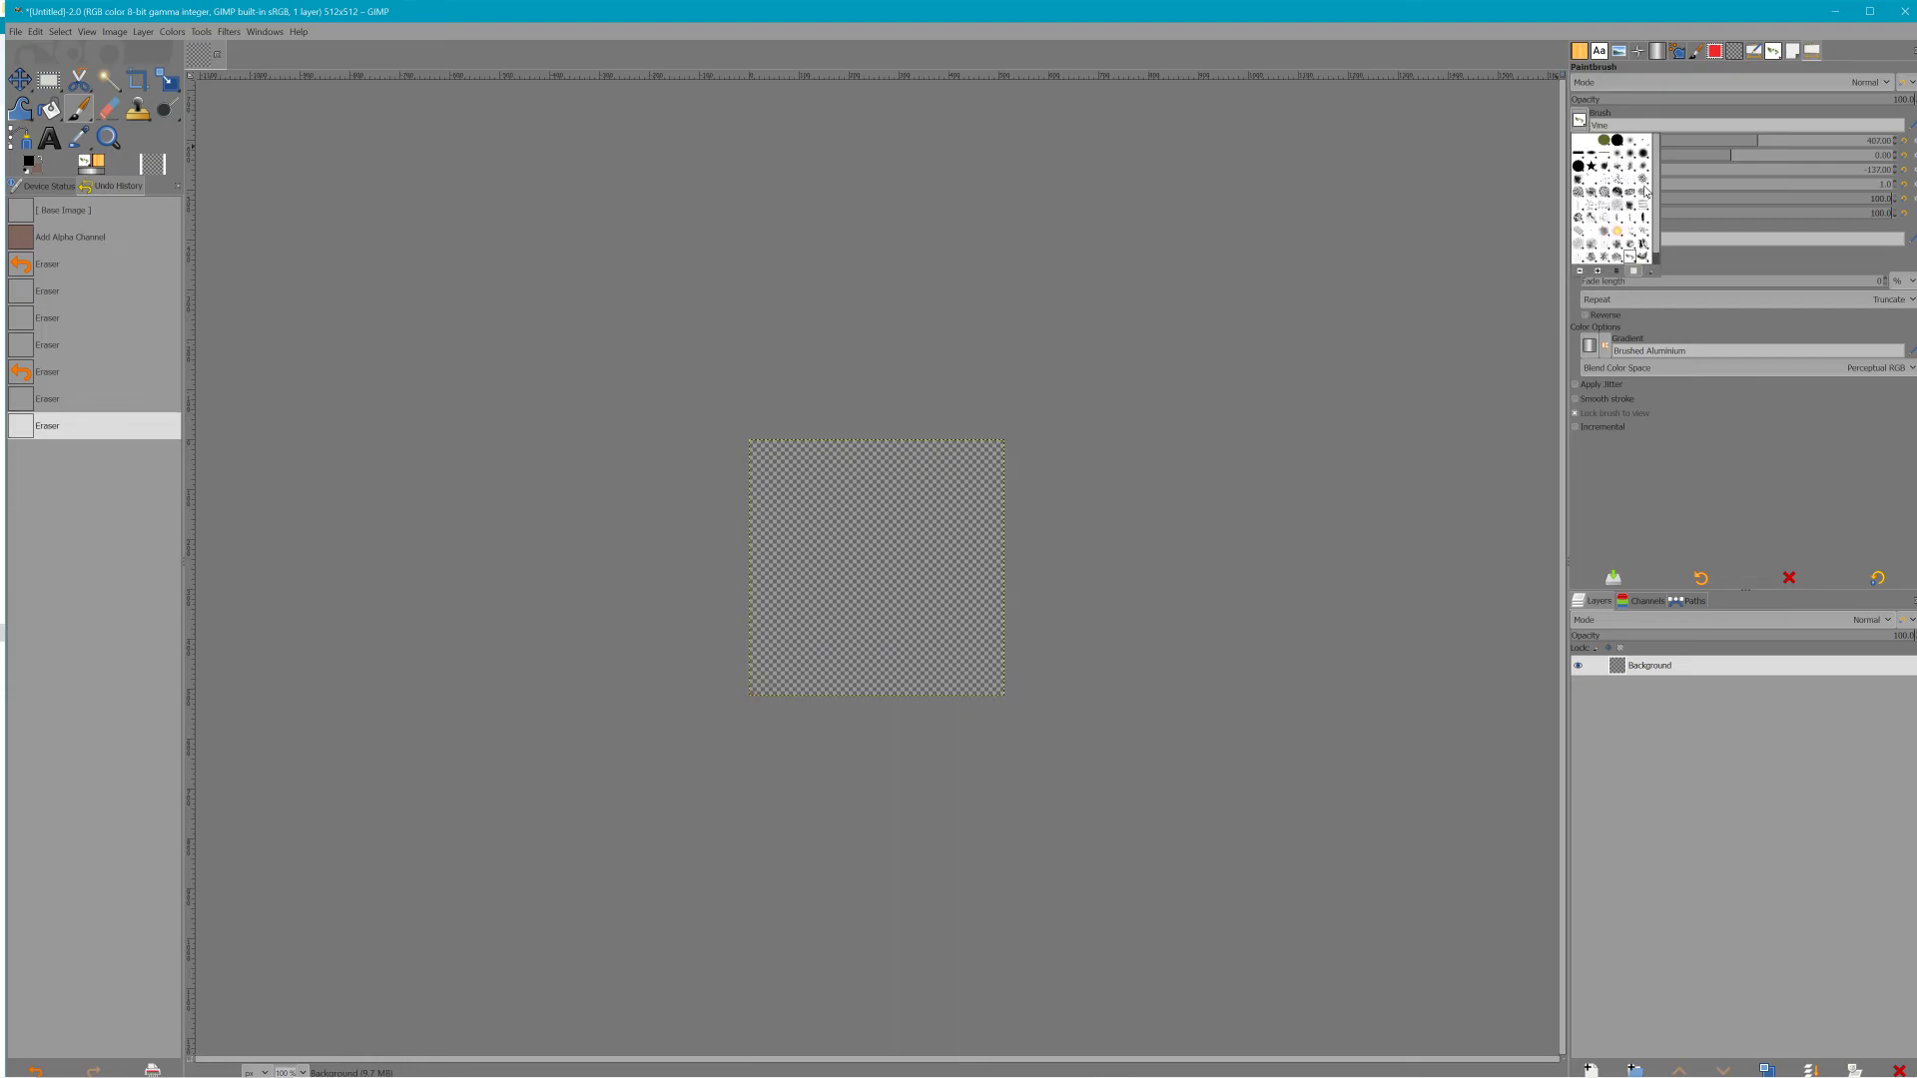
pyautogui.doubleClick(1590, 209)
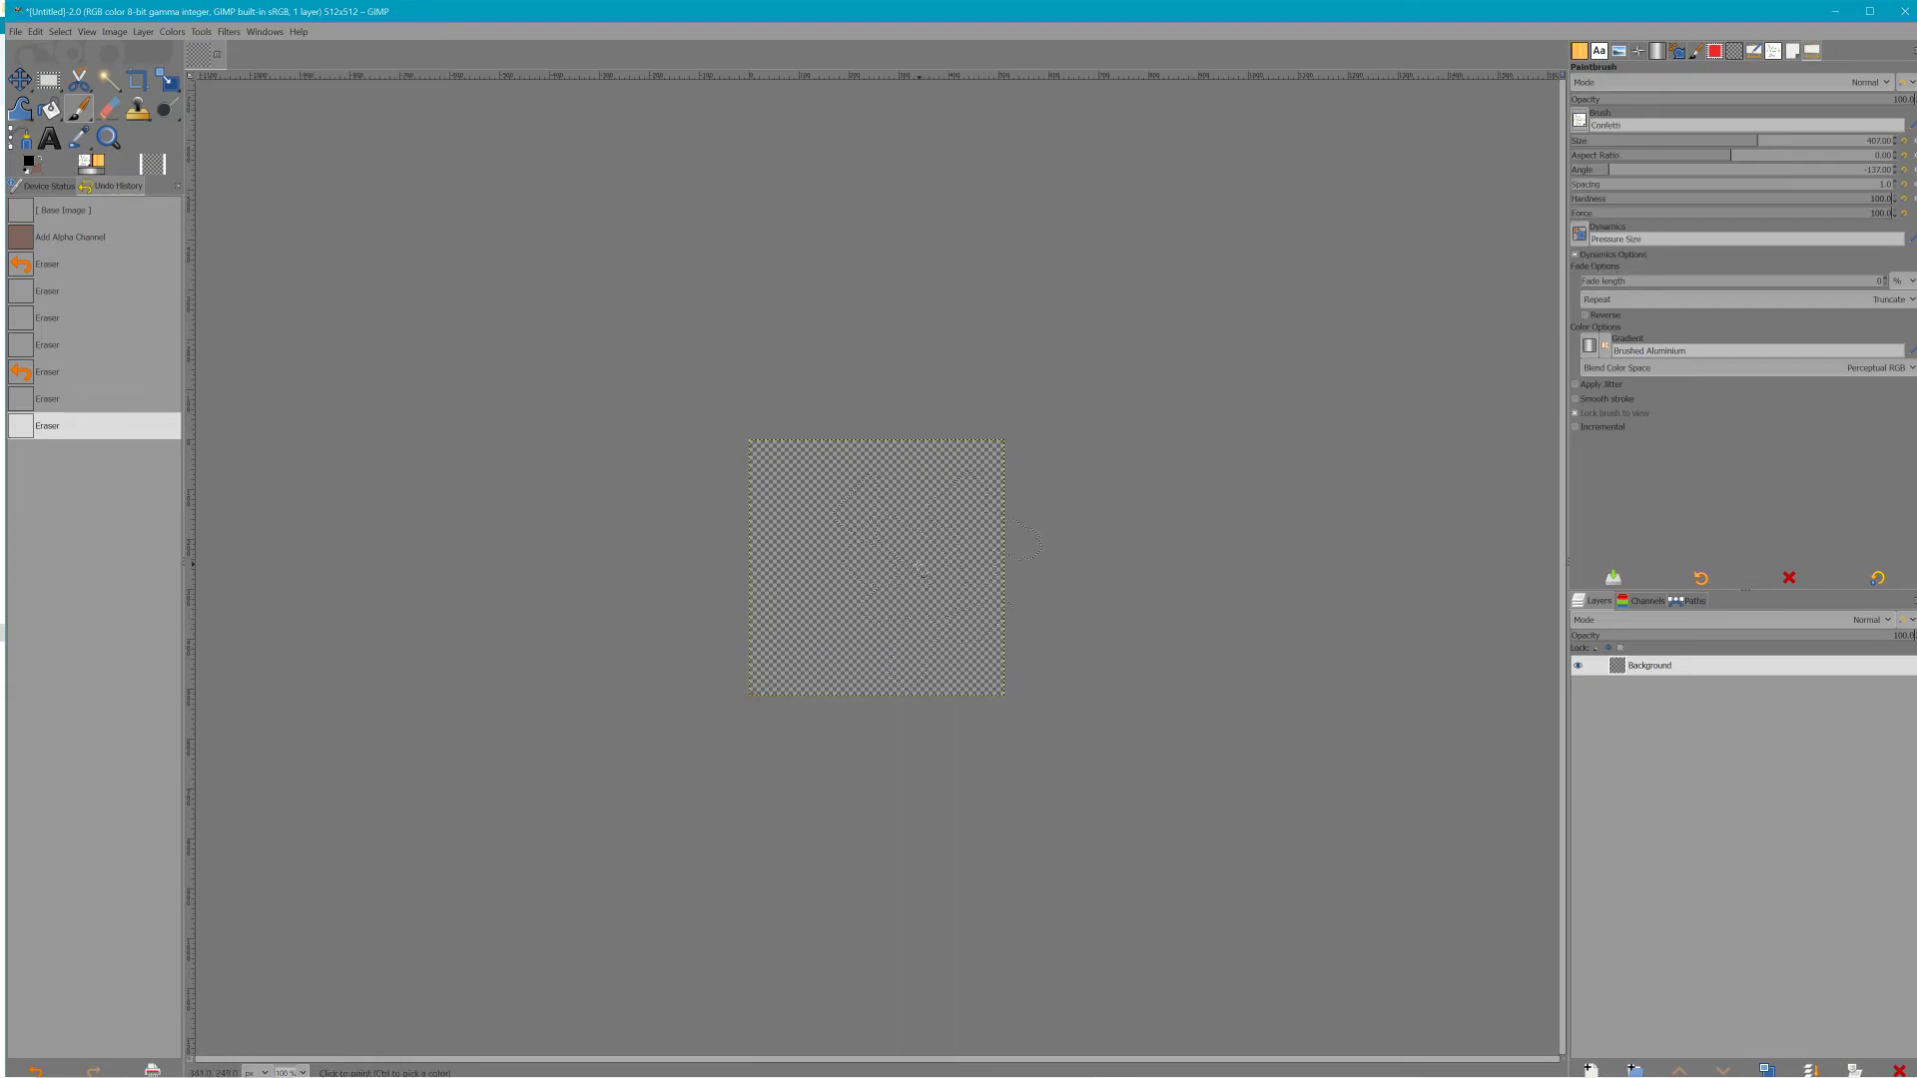
pyautogui.click(1648, 137)
# Try three black Confetti stamps on the lower half of the canvas and undo them
pyautogui.click(825, 612)
pyautogui.click(873, 618)
pyautogui.click(900, 604)
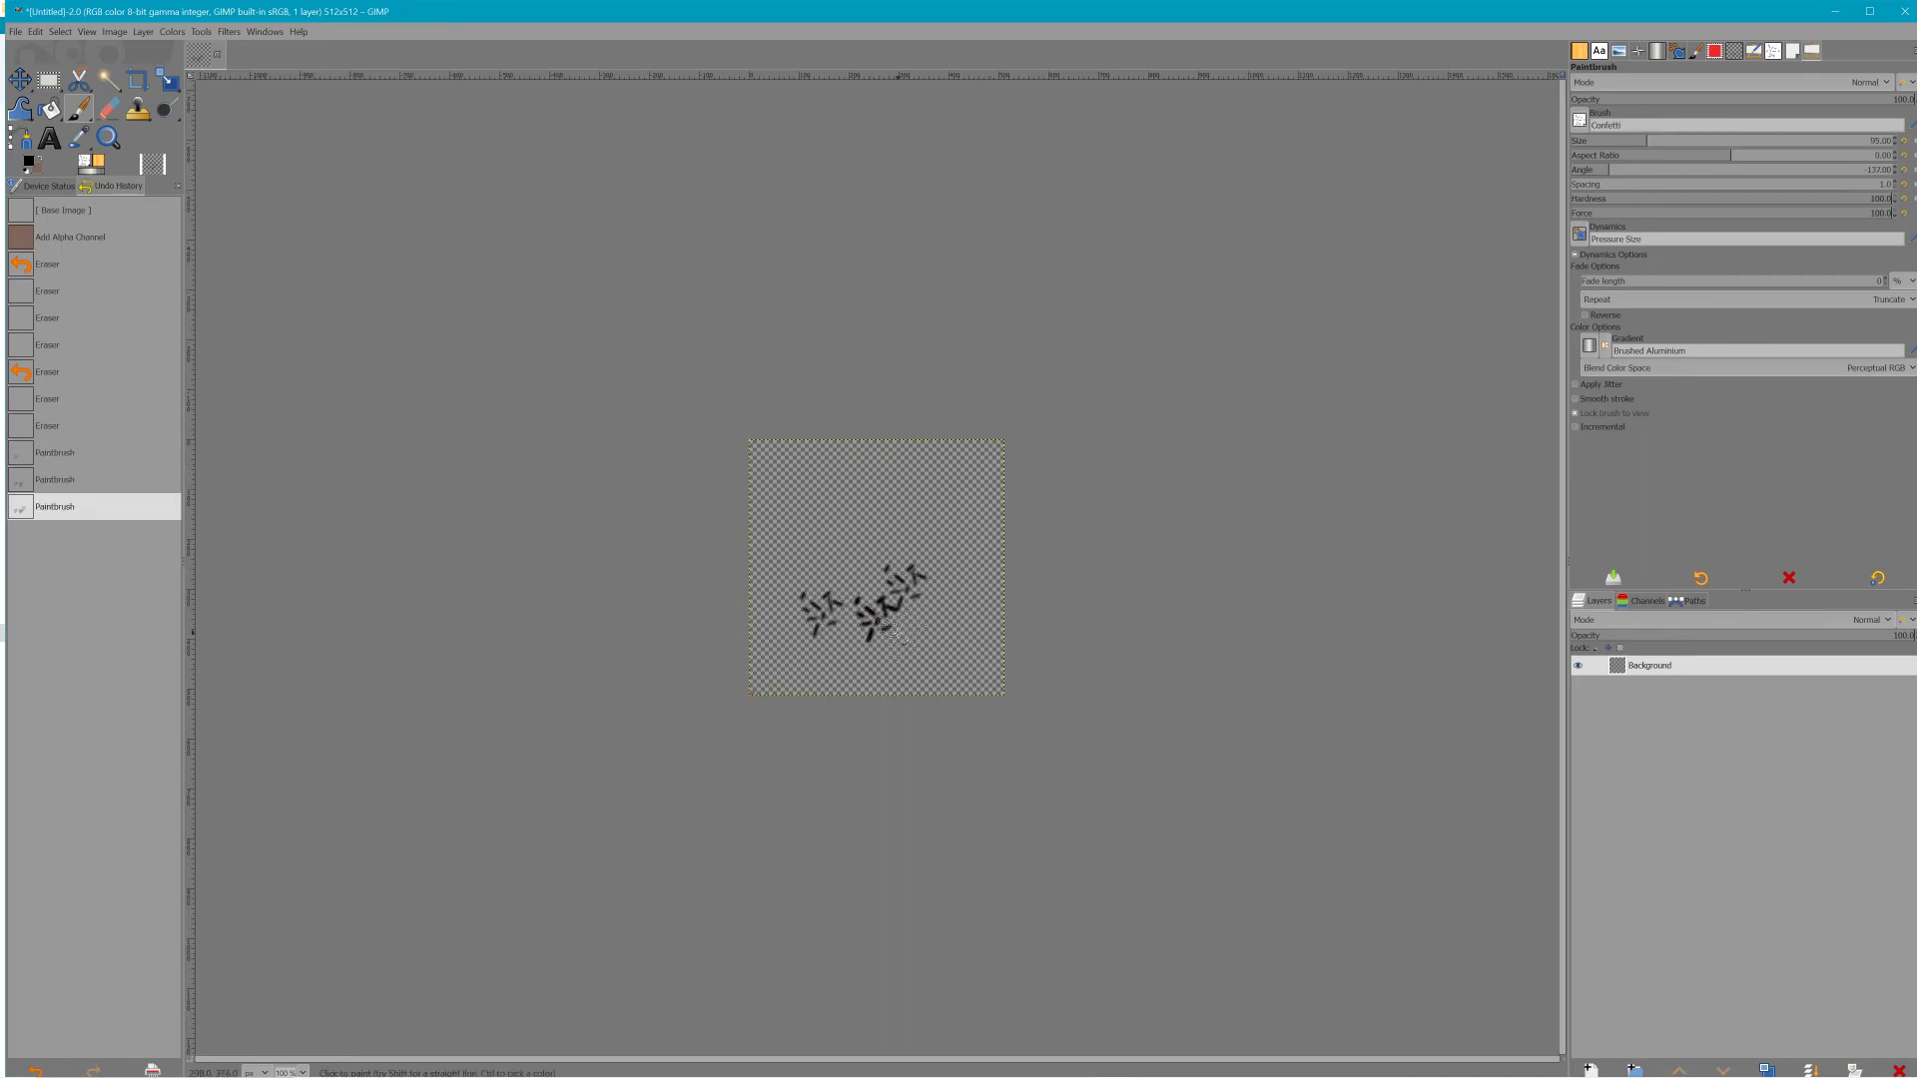
pyautogui.hotkey('ctrl', 'z')
pyautogui.hotkey('ctrl', 'z')
pyautogui.hotkey('ctrl', 'z')
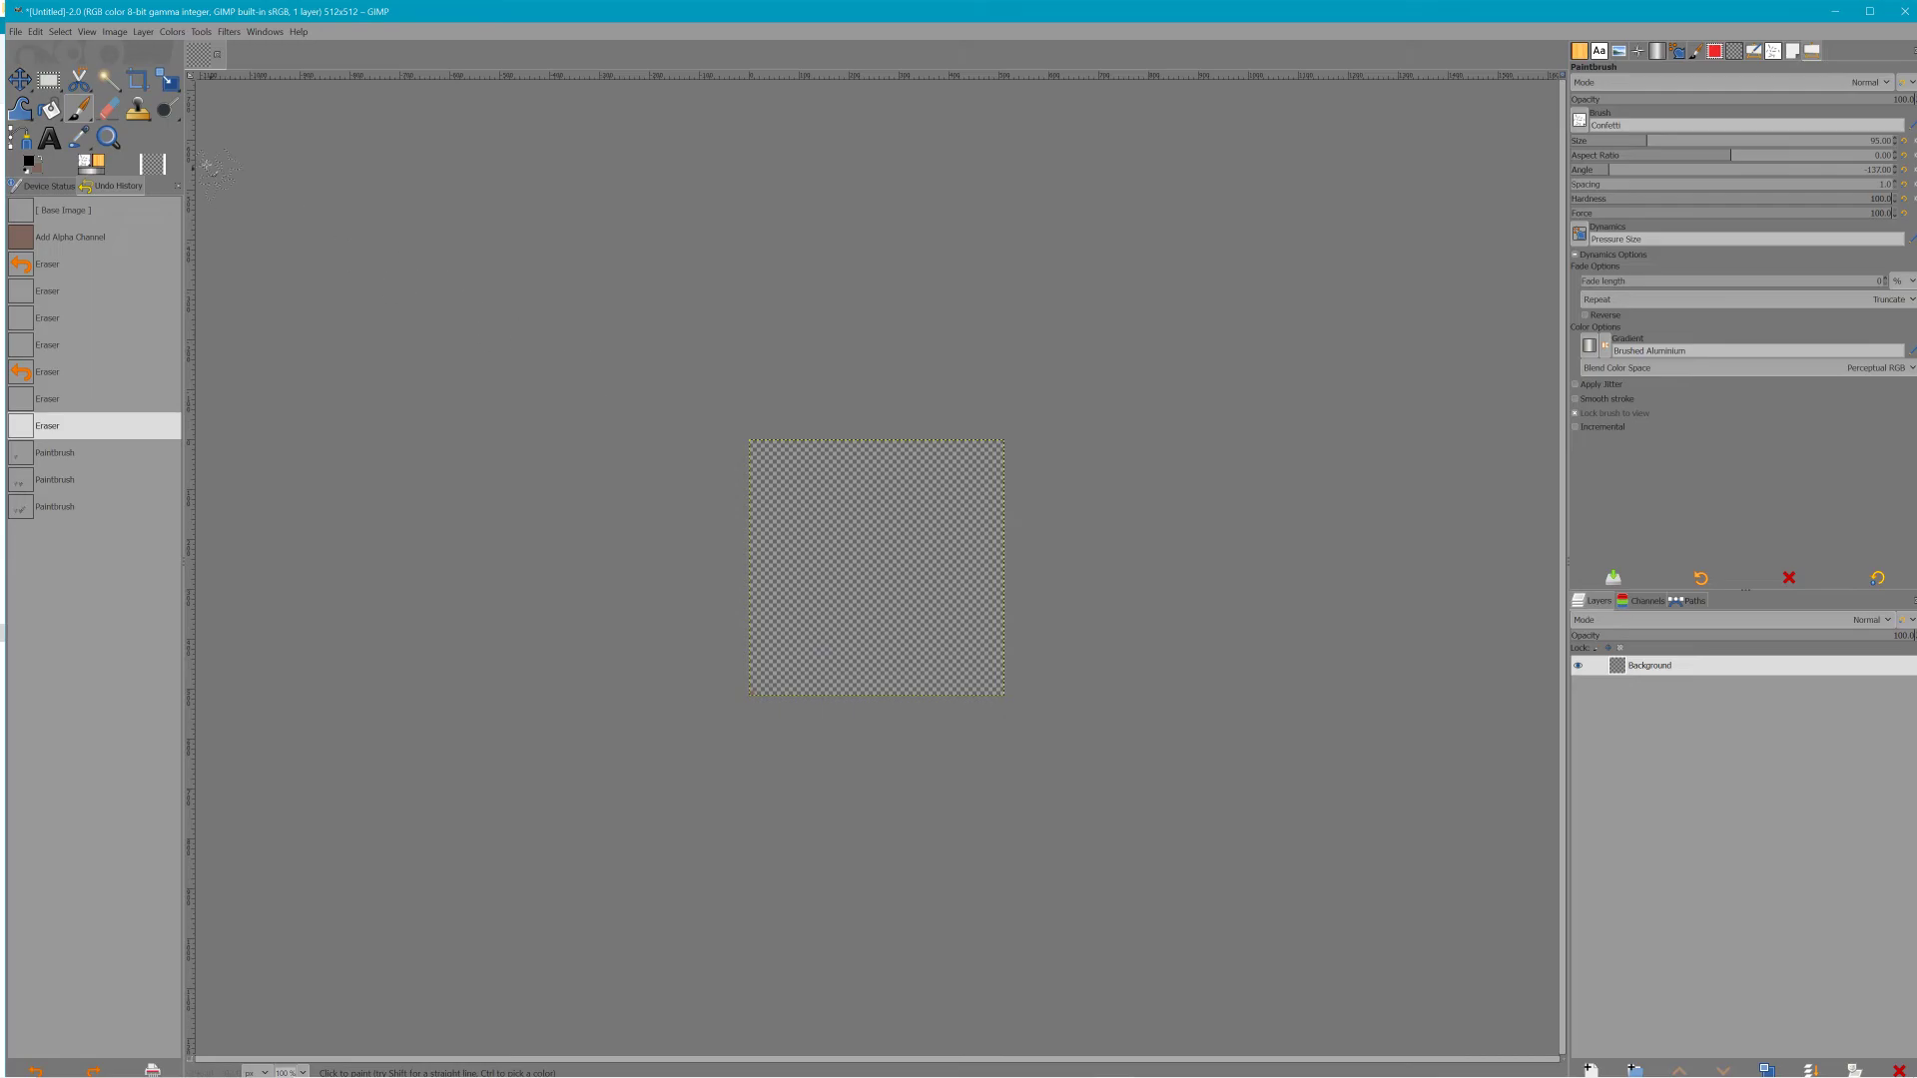
# Set the foreground color to light blue 15b1e5
pyautogui.click(30, 161)
pyautogui.click(141, 289)
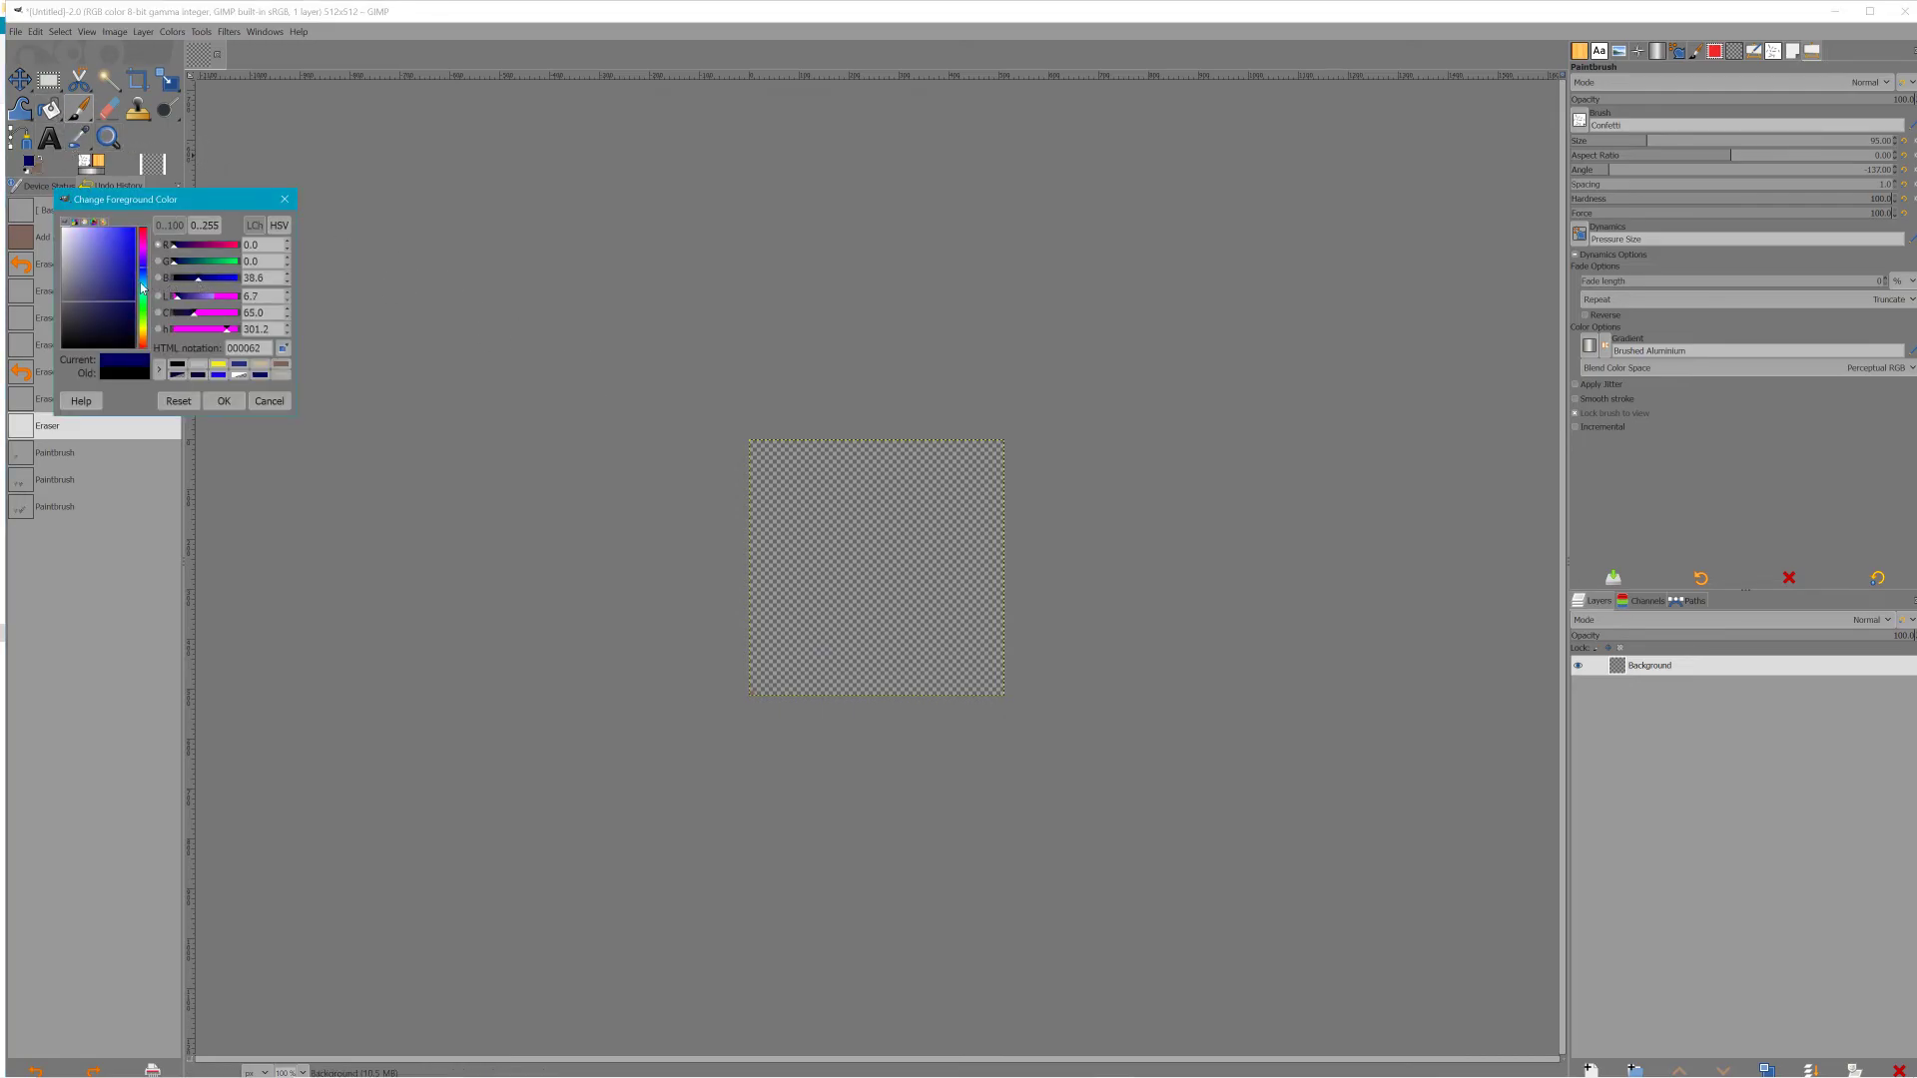
pyautogui.click(142, 289)
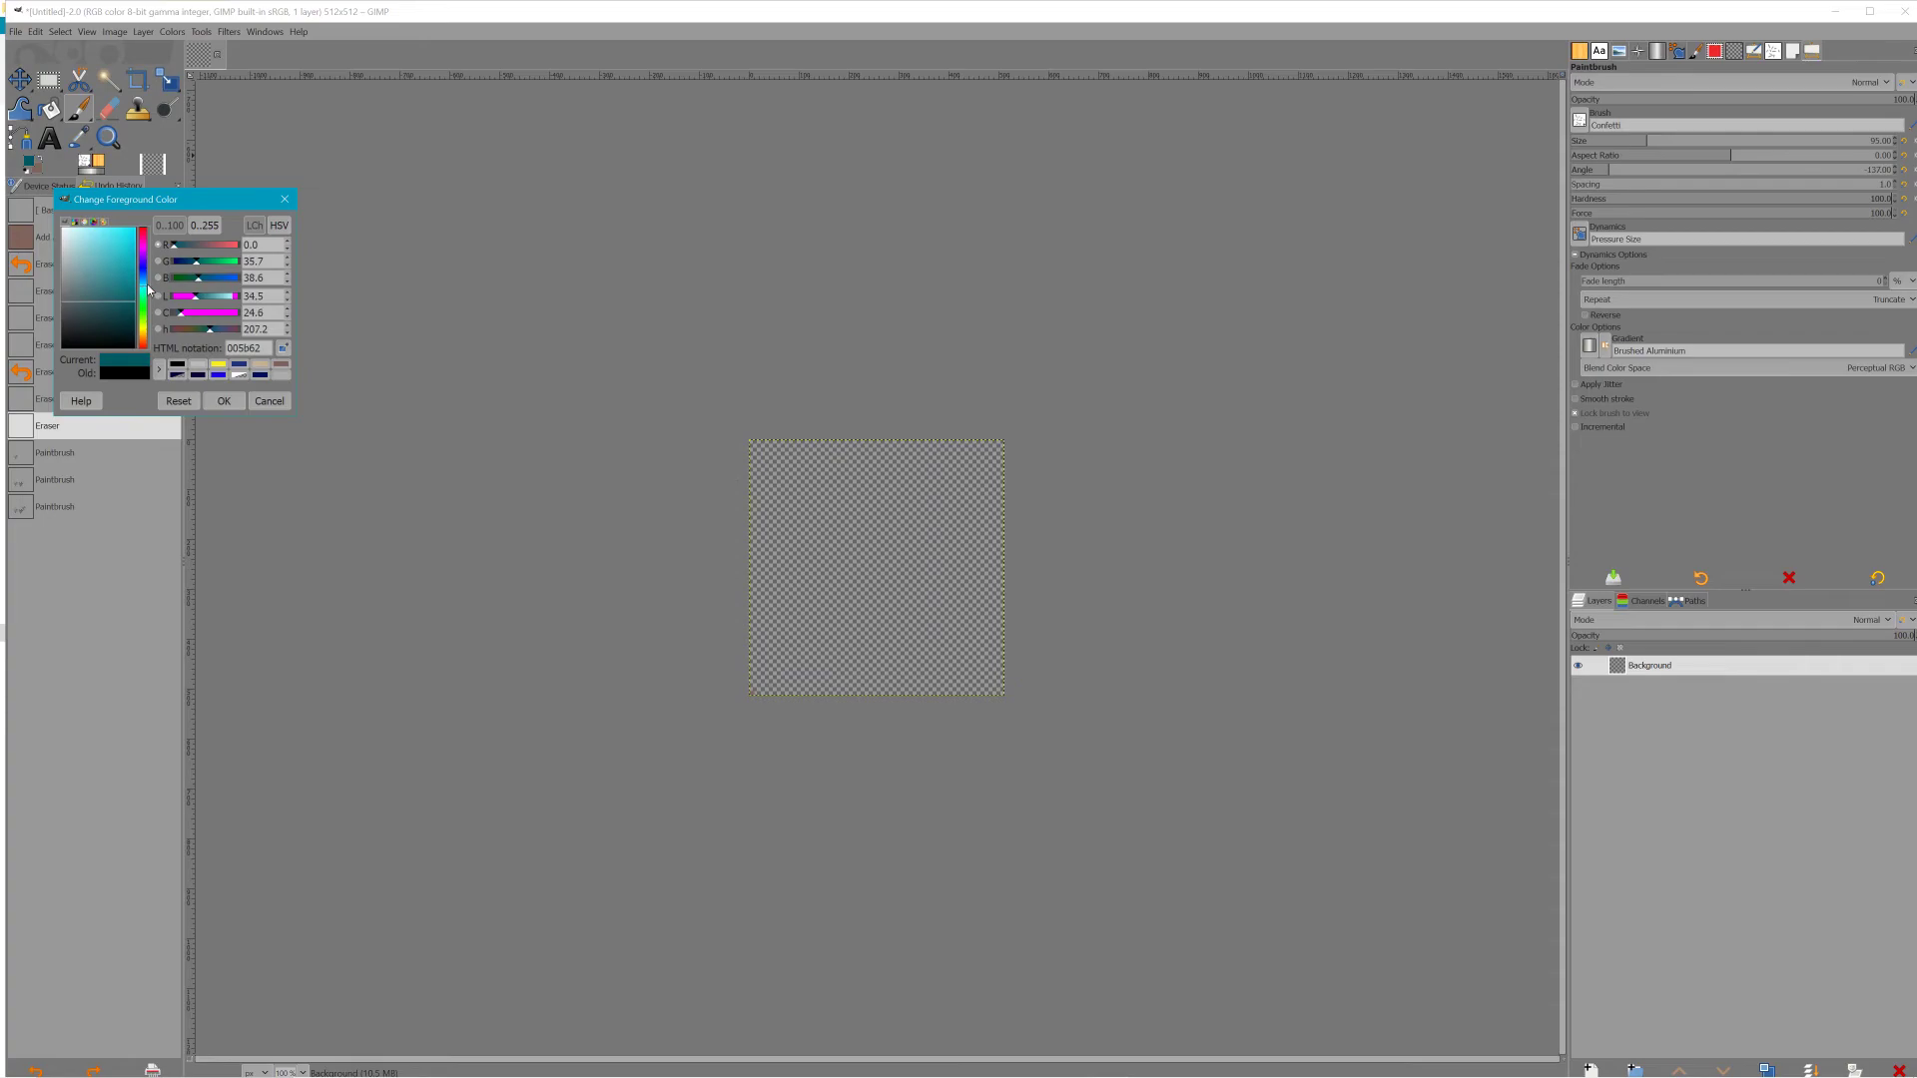
pyautogui.click(143, 282)
pyautogui.moveTo(124, 253); pyautogui.dragTo(129, 239)
# Stamp six blue Confetti clusters across the lower canvas, rotating the brush to about -62 degrees for the last two
pyautogui.click(844, 624)
pyautogui.click(918, 630)
pyautogui.click(914, 579)
pyautogui.click(876, 637)
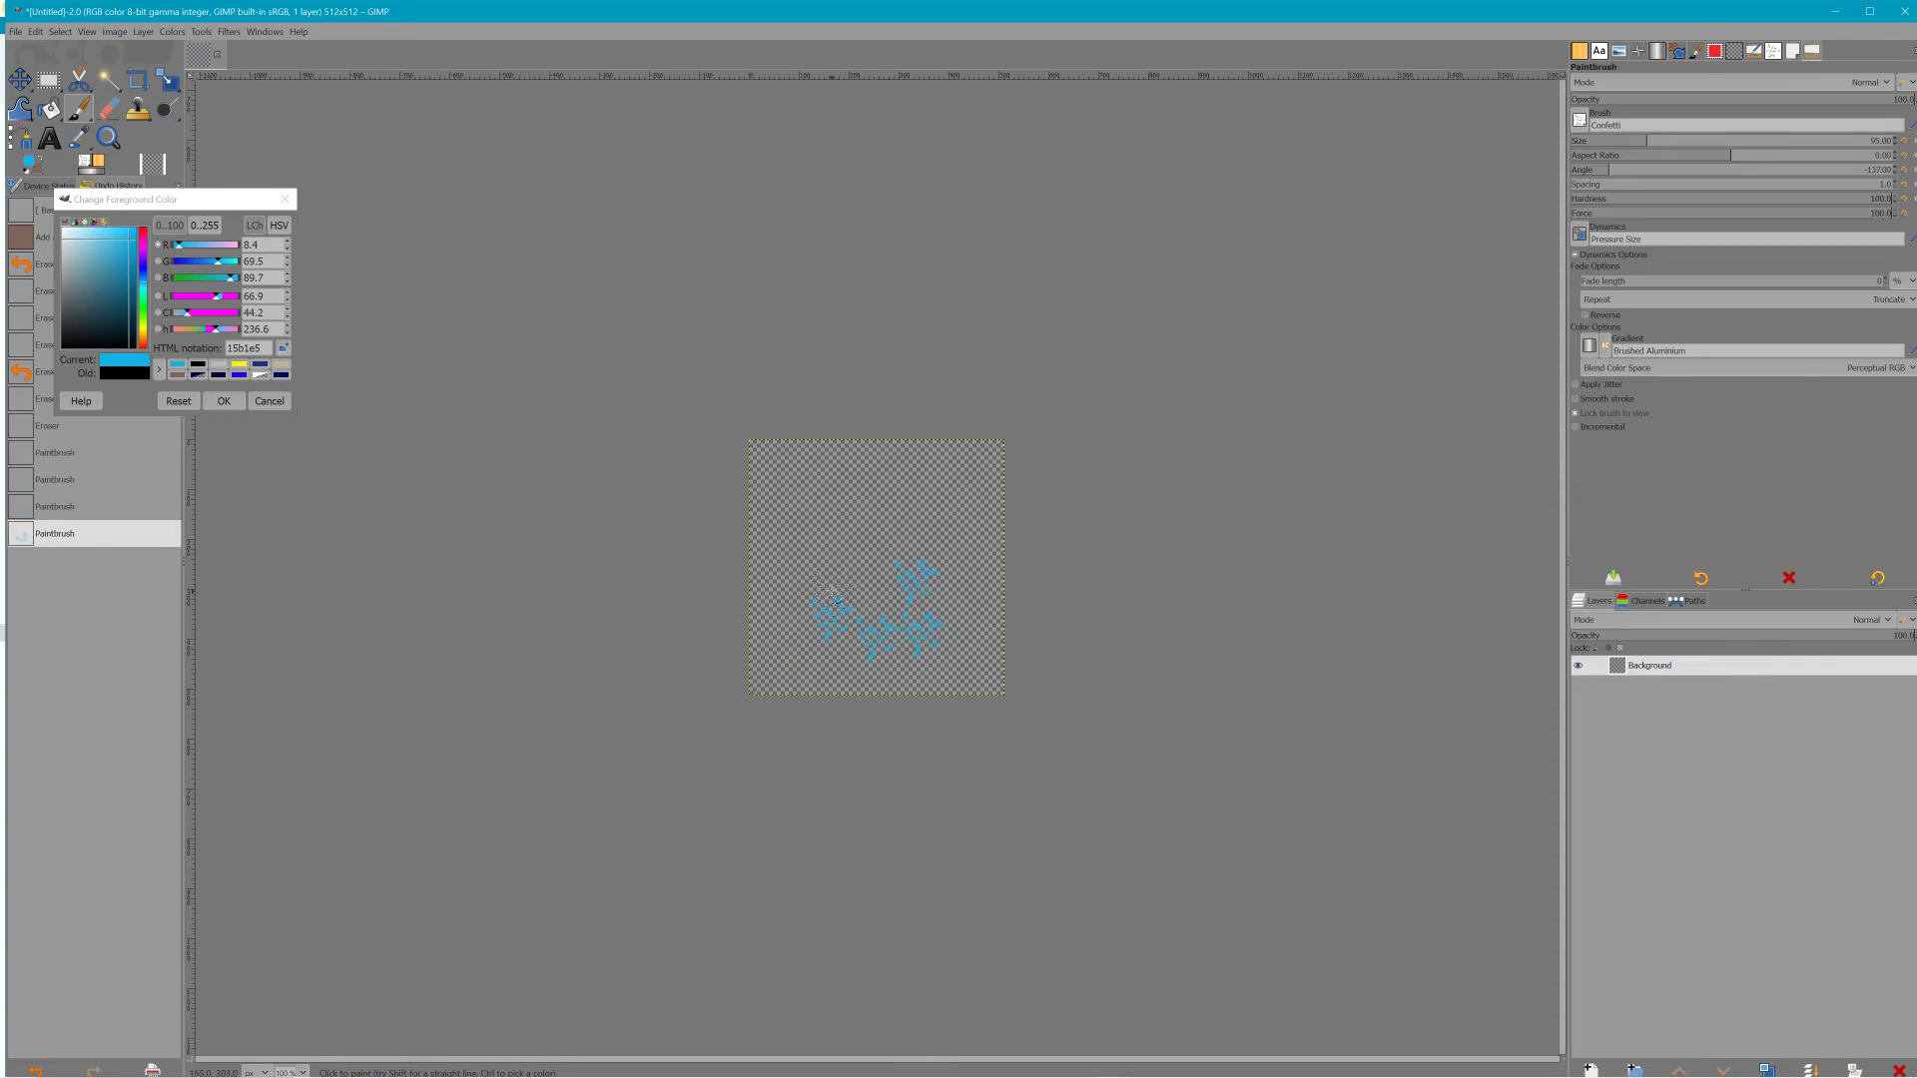
pyautogui.click(1675, 169)
pyautogui.click(814, 569)
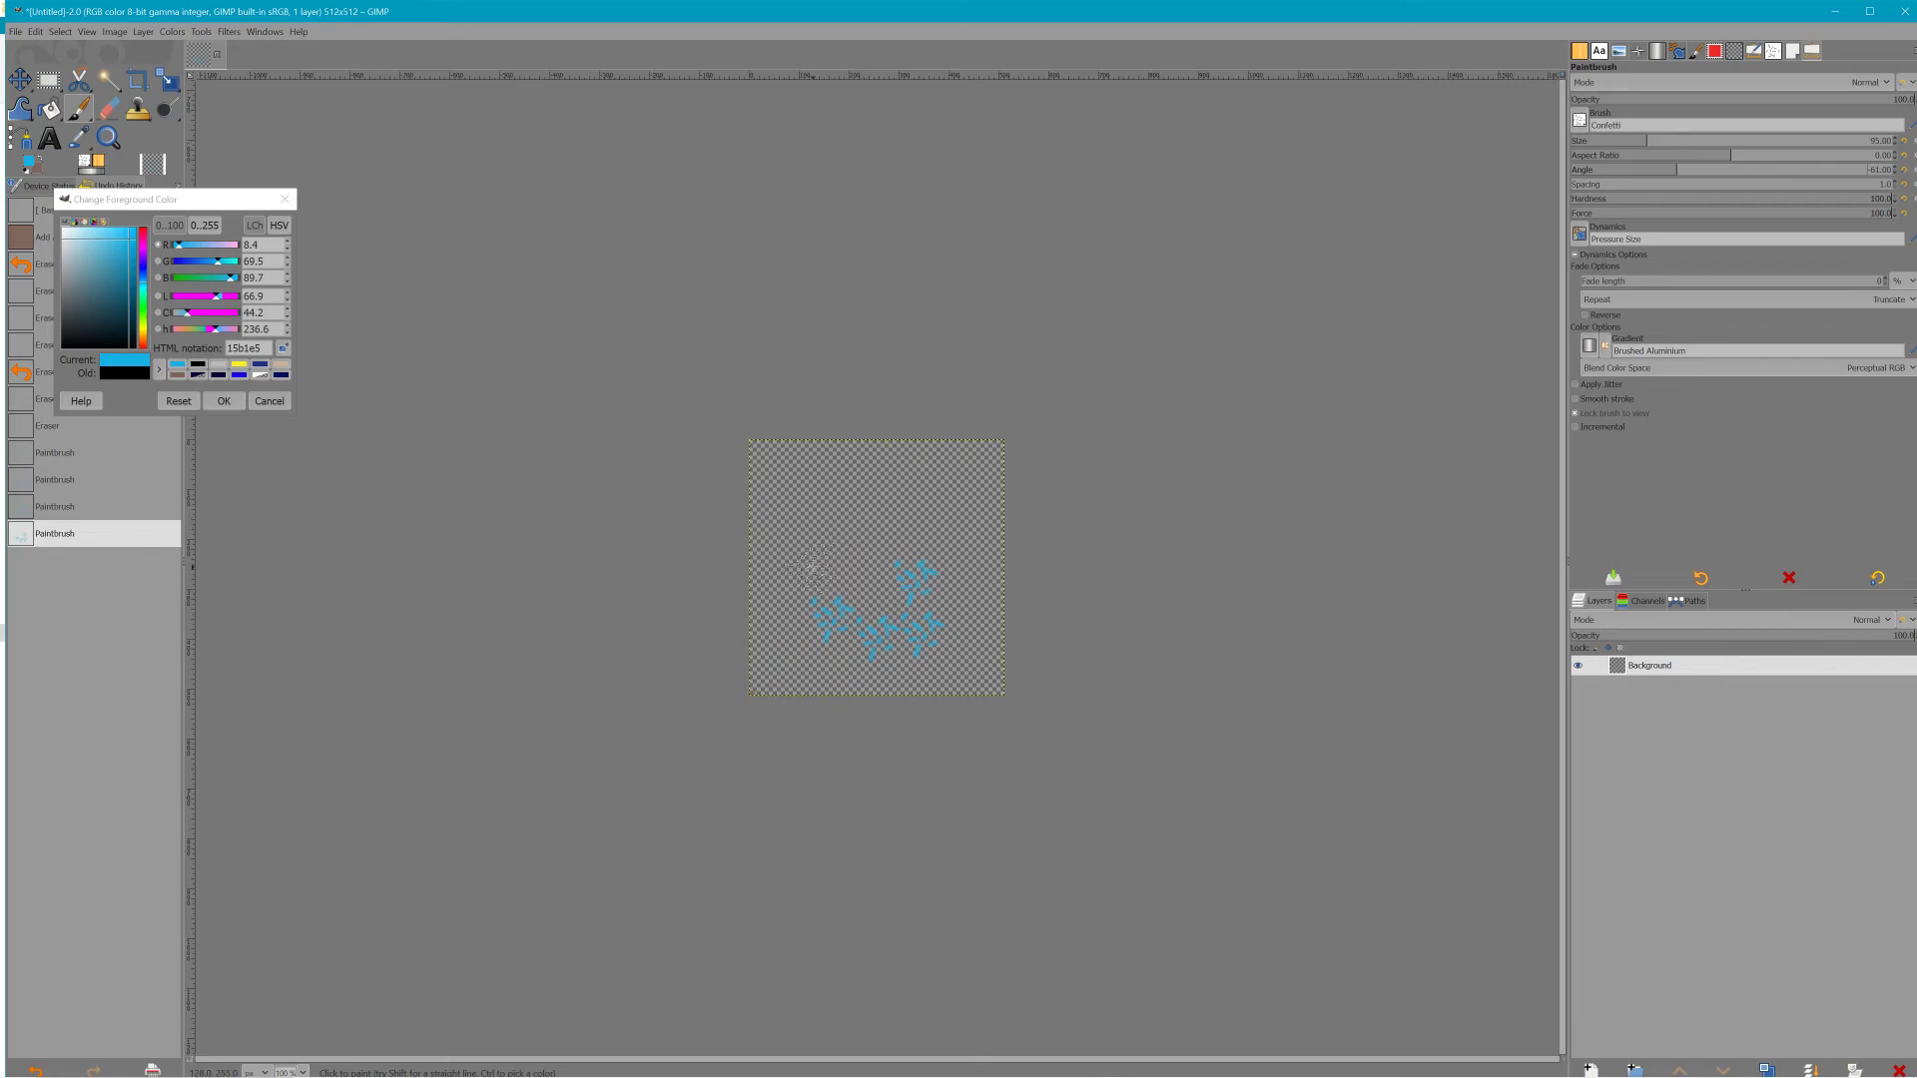
pyautogui.click(869, 591)
# Try one much larger Confetti stamp in the middle of the painted area and undo it
pyautogui.click(1719, 147)
pyautogui.click(893, 609)
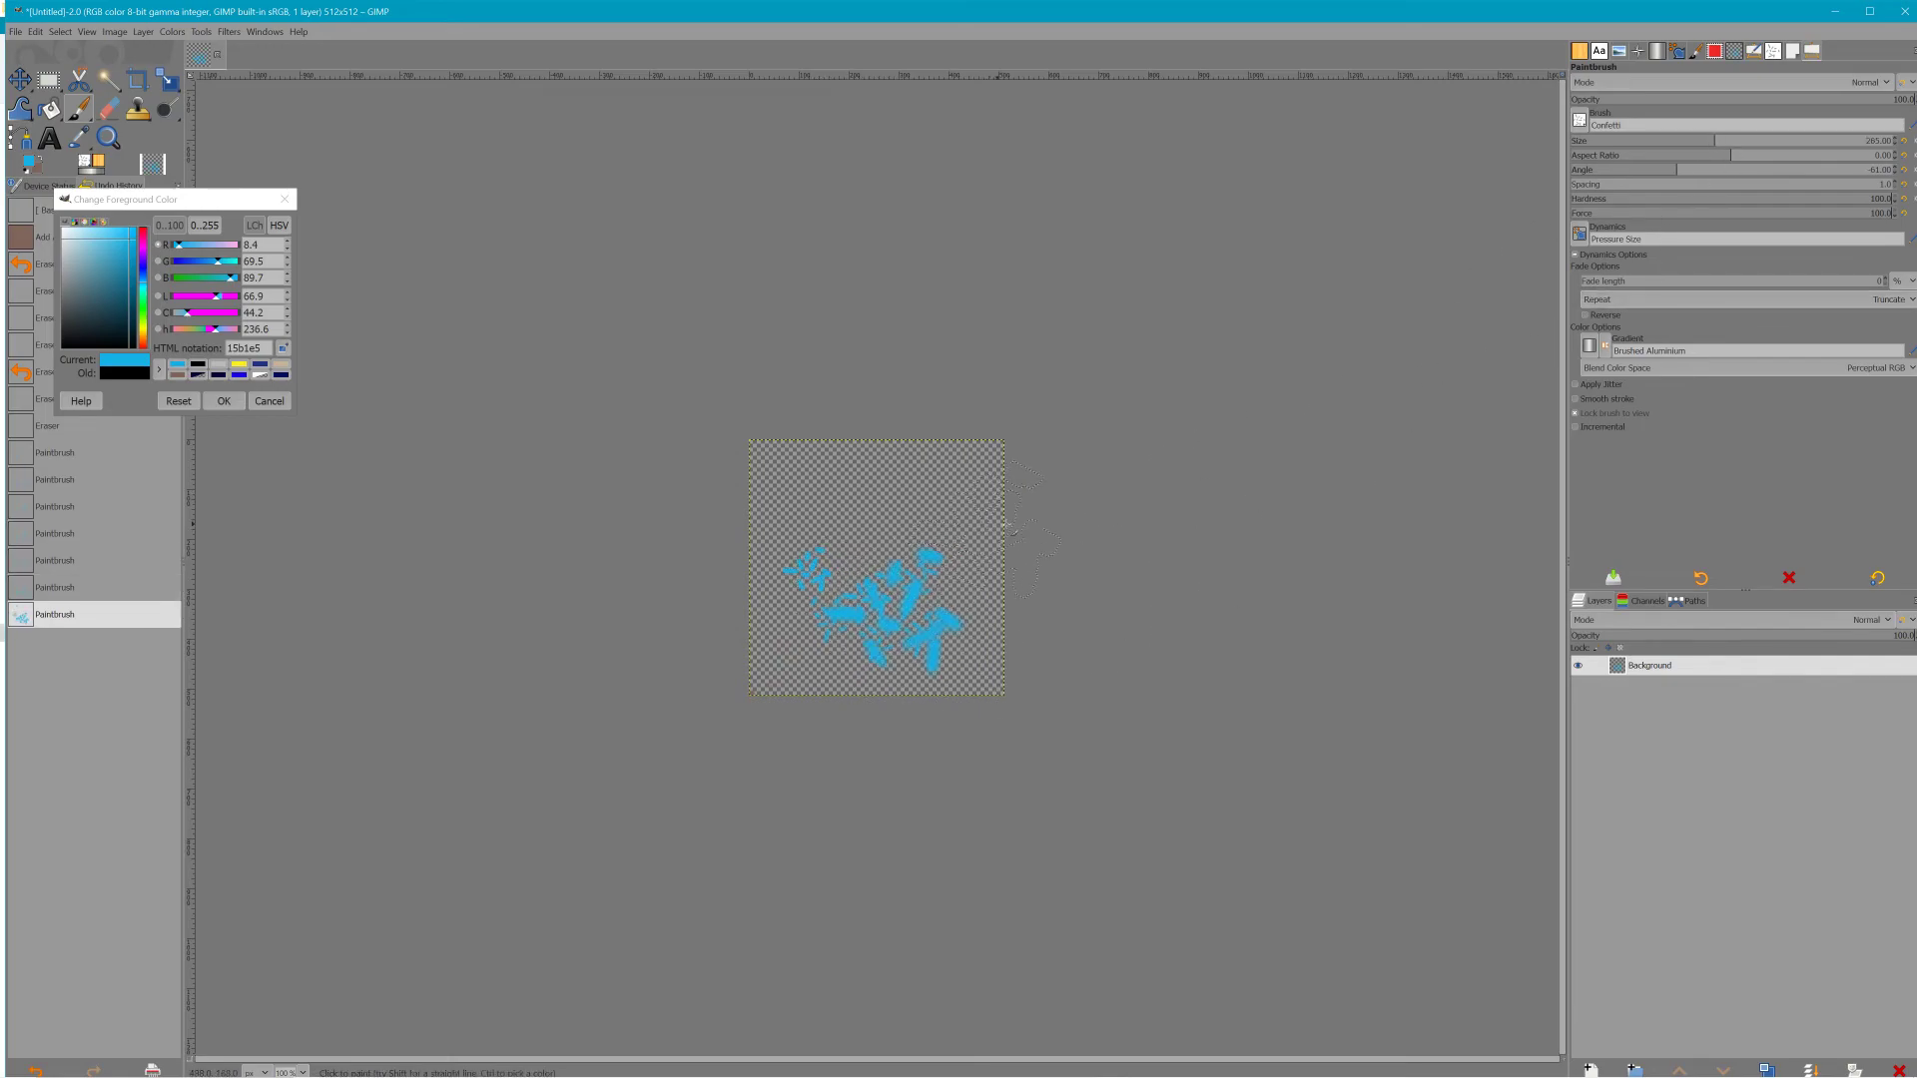
pyautogui.hotkey('ctrl', 'z')
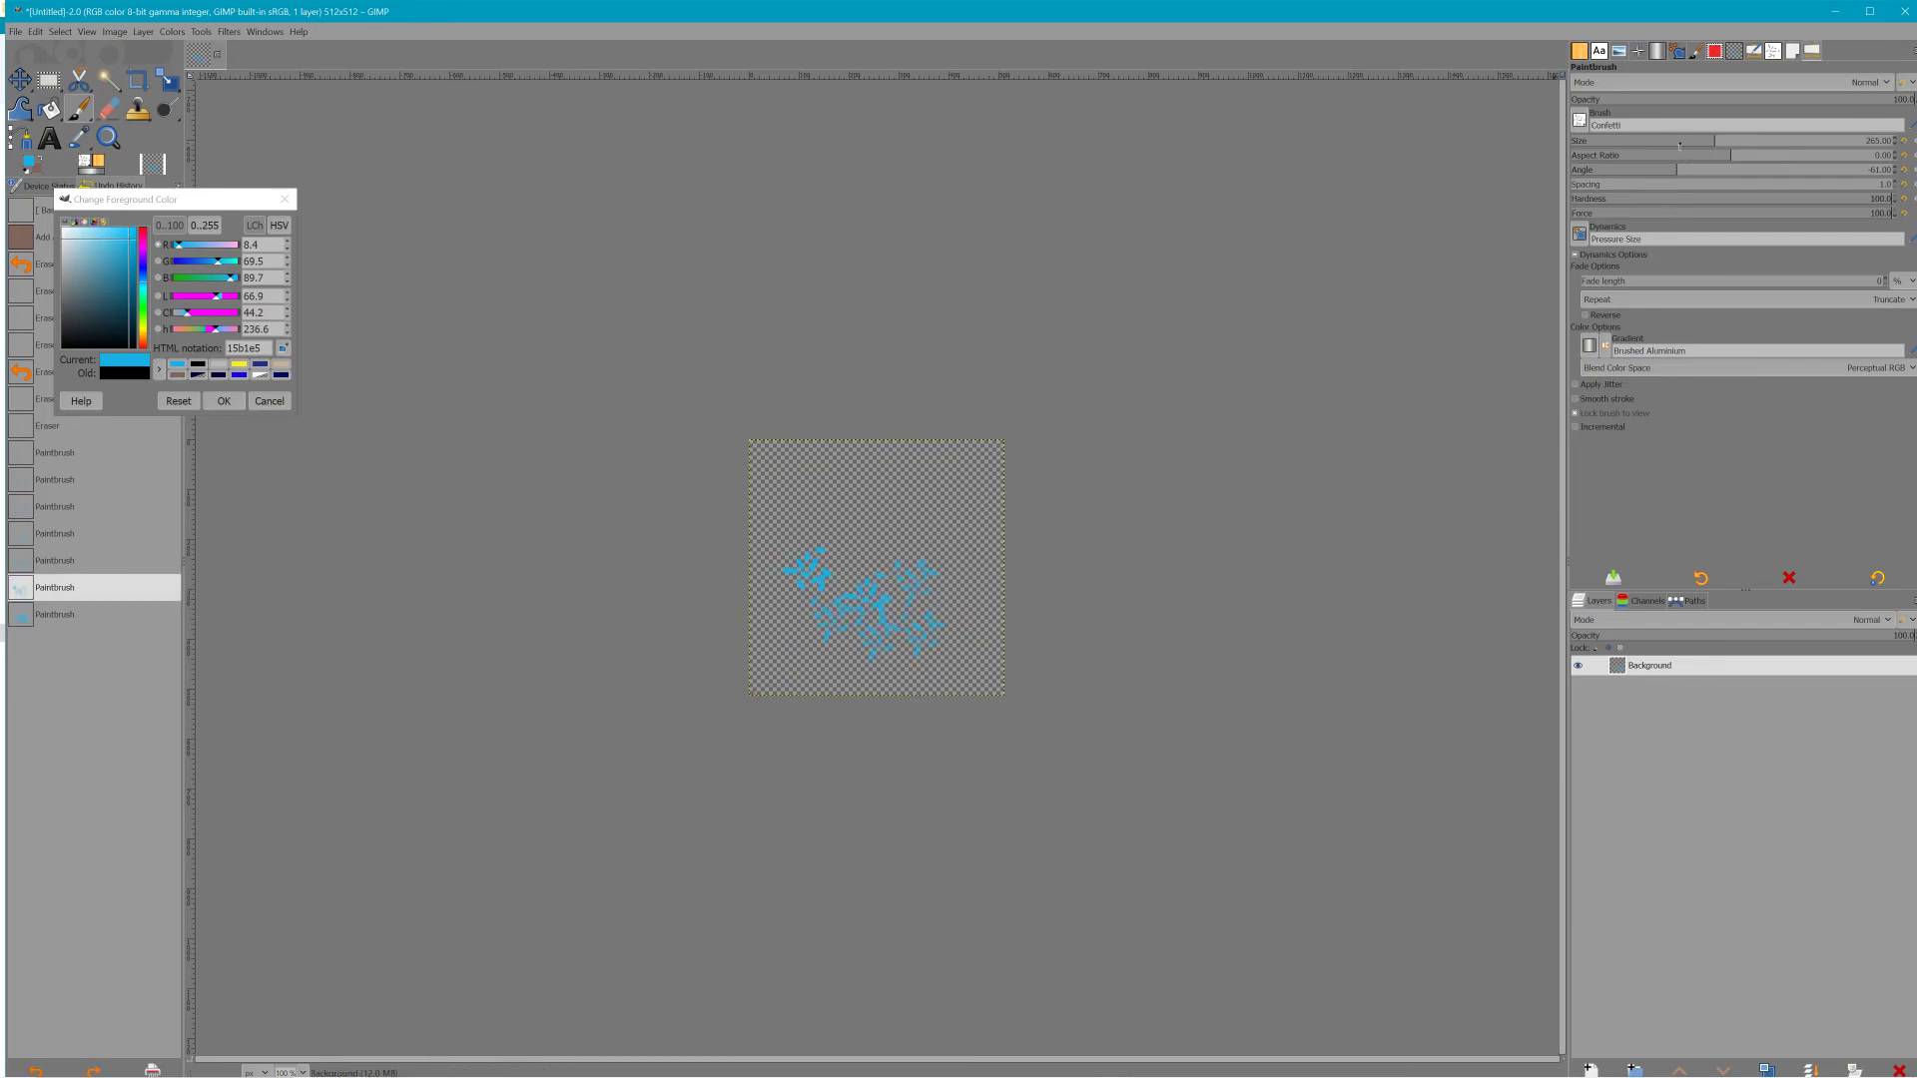
# Reduce the brush size to about 94 and stamp Confetti near both lower corners of the canvas
pyautogui.moveTo(1678, 145); pyautogui.dragTo(1645, 145)
pyautogui.click(951, 654)
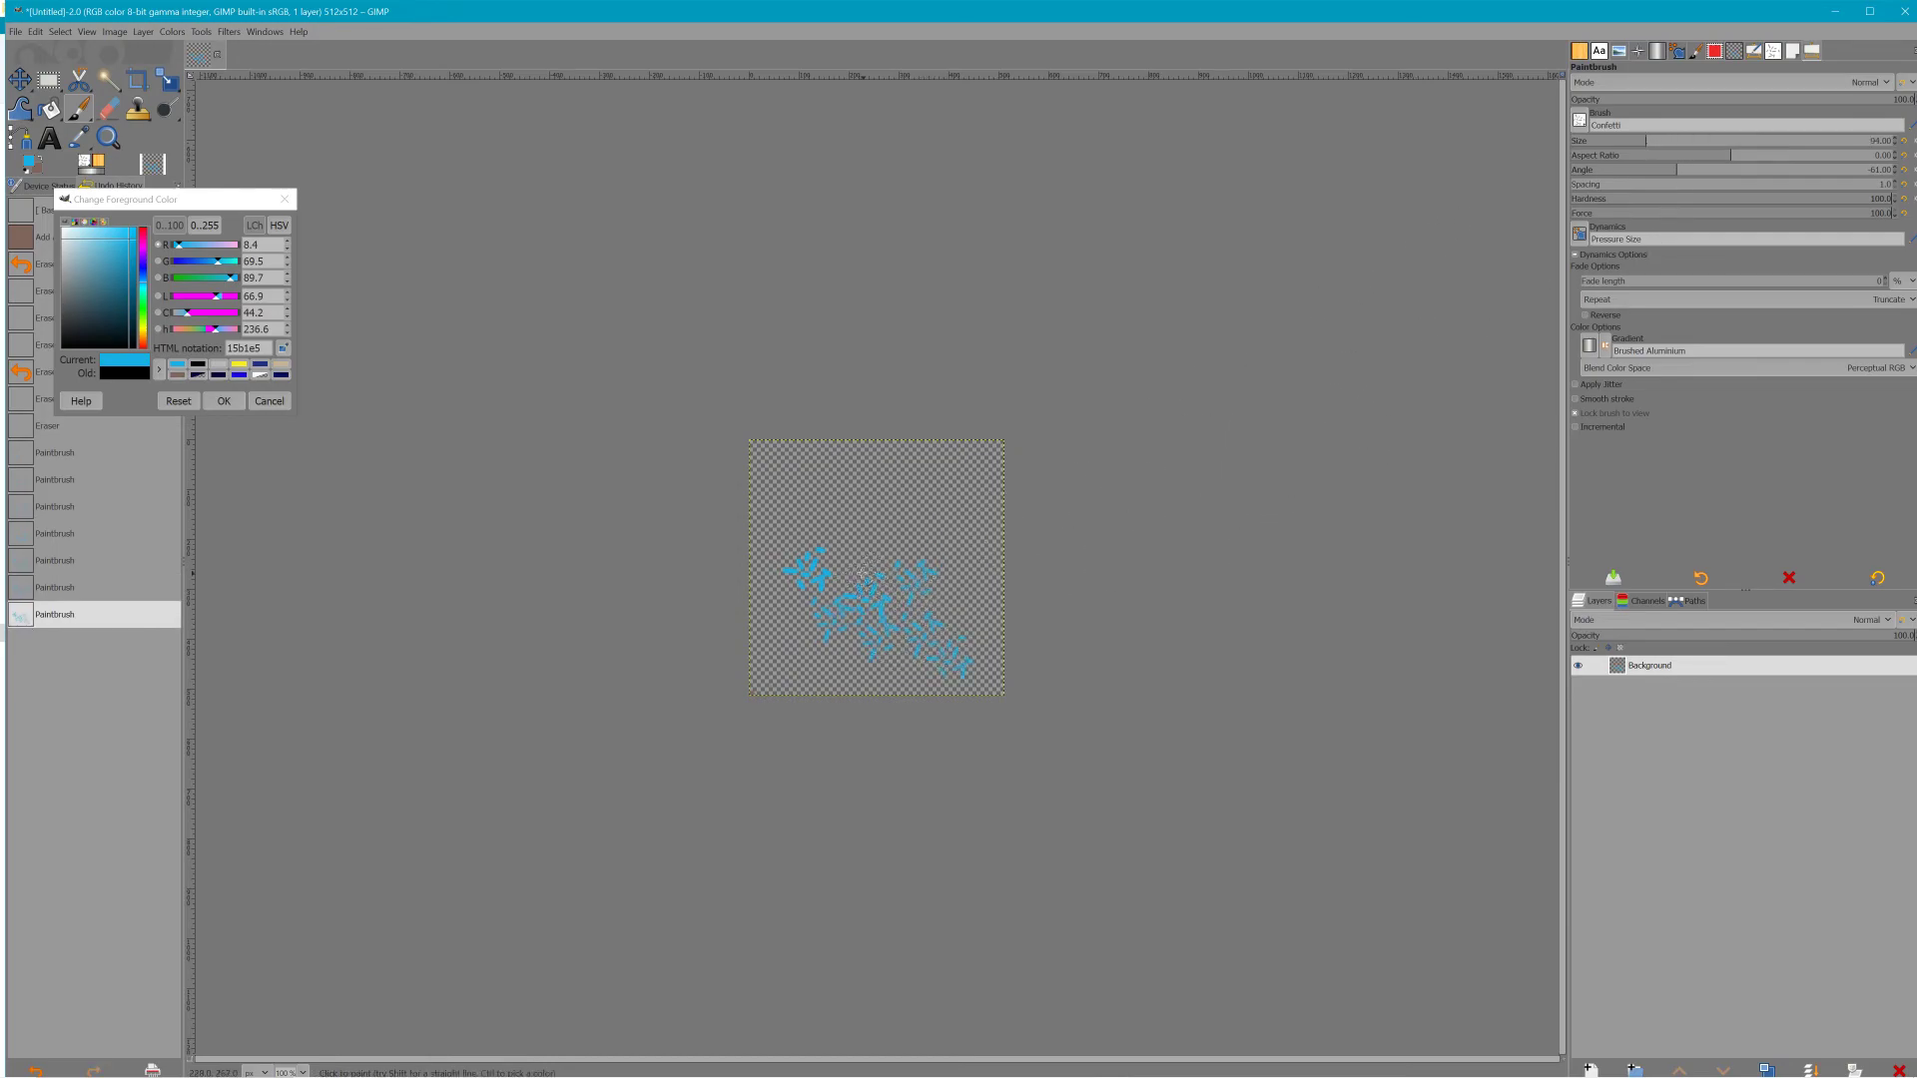
pyautogui.click(784, 659)
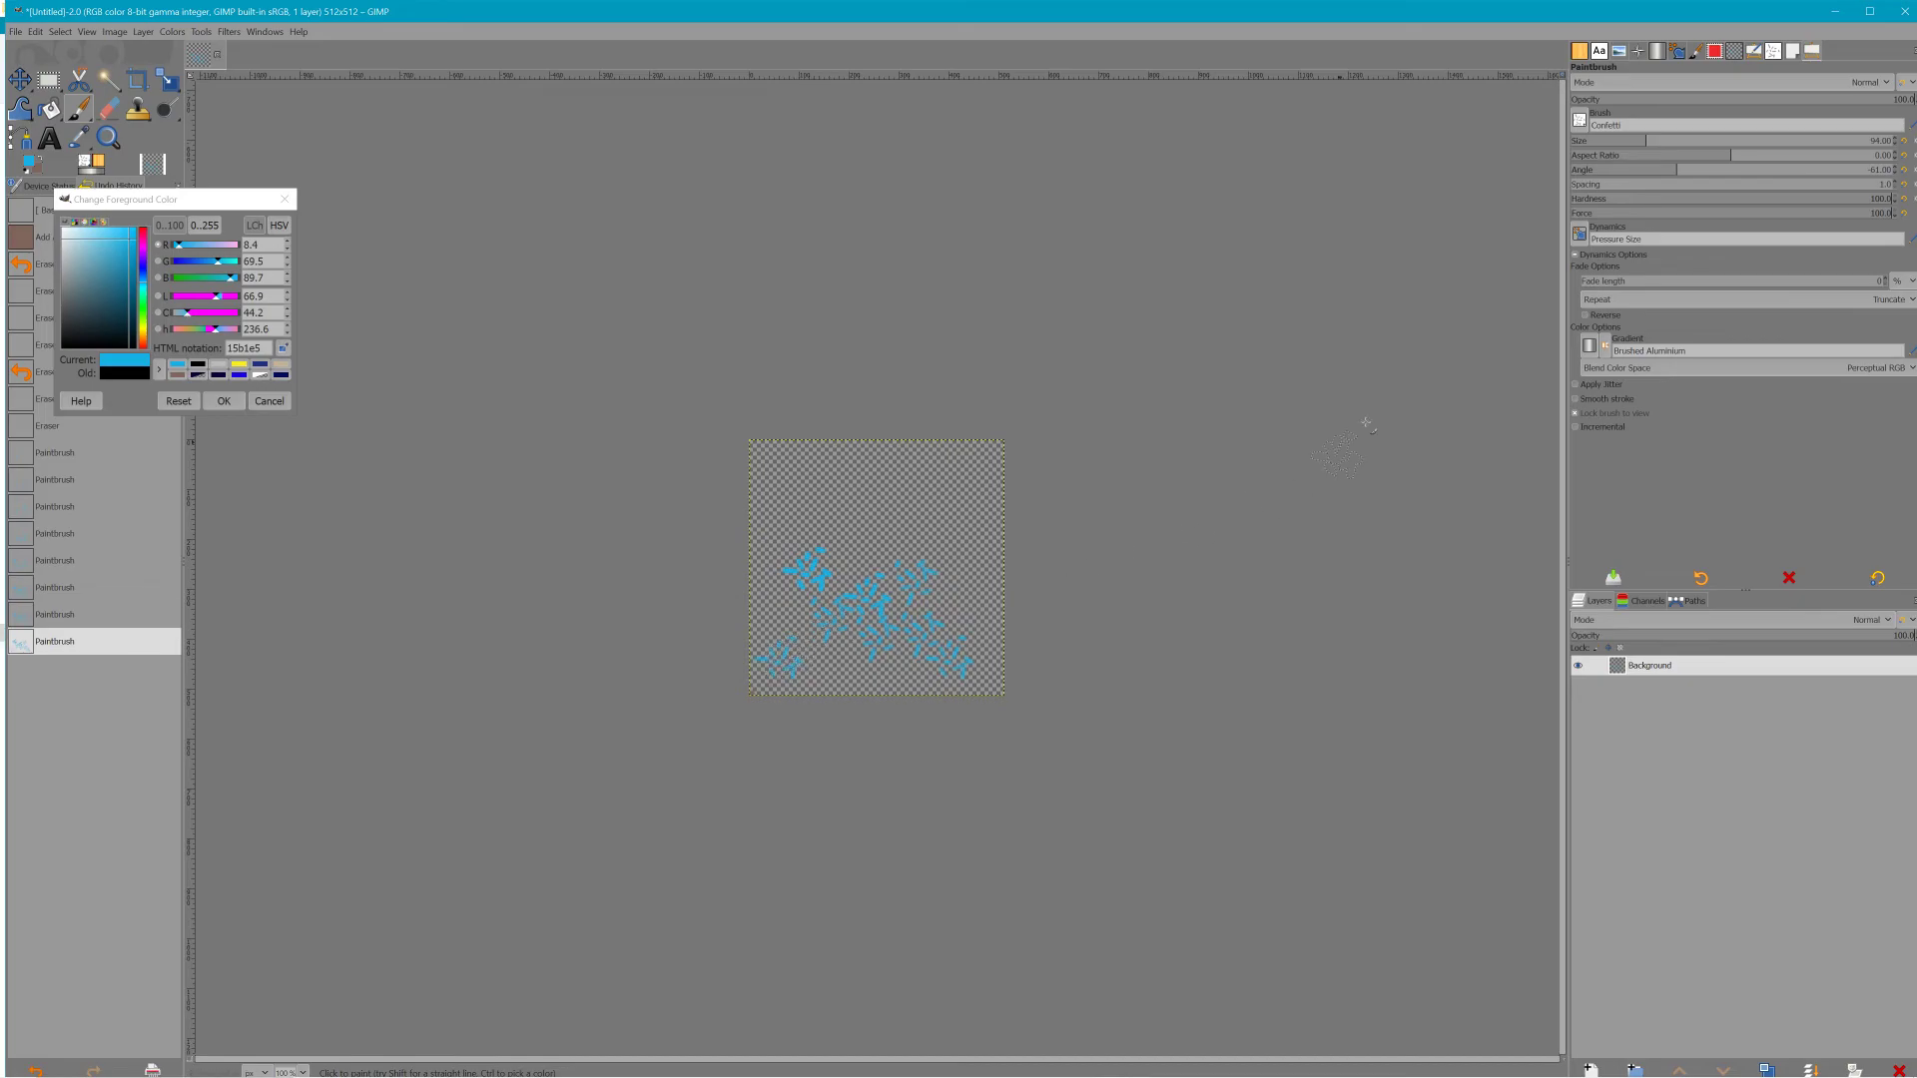
# Reduce the brush size to about 47 and fill the gaps with many small Confetti stamps, building a mound shape
pyautogui.press('[')
pyautogui.click(828, 674)
pyautogui.click(839, 651)
pyautogui.click(811, 609)
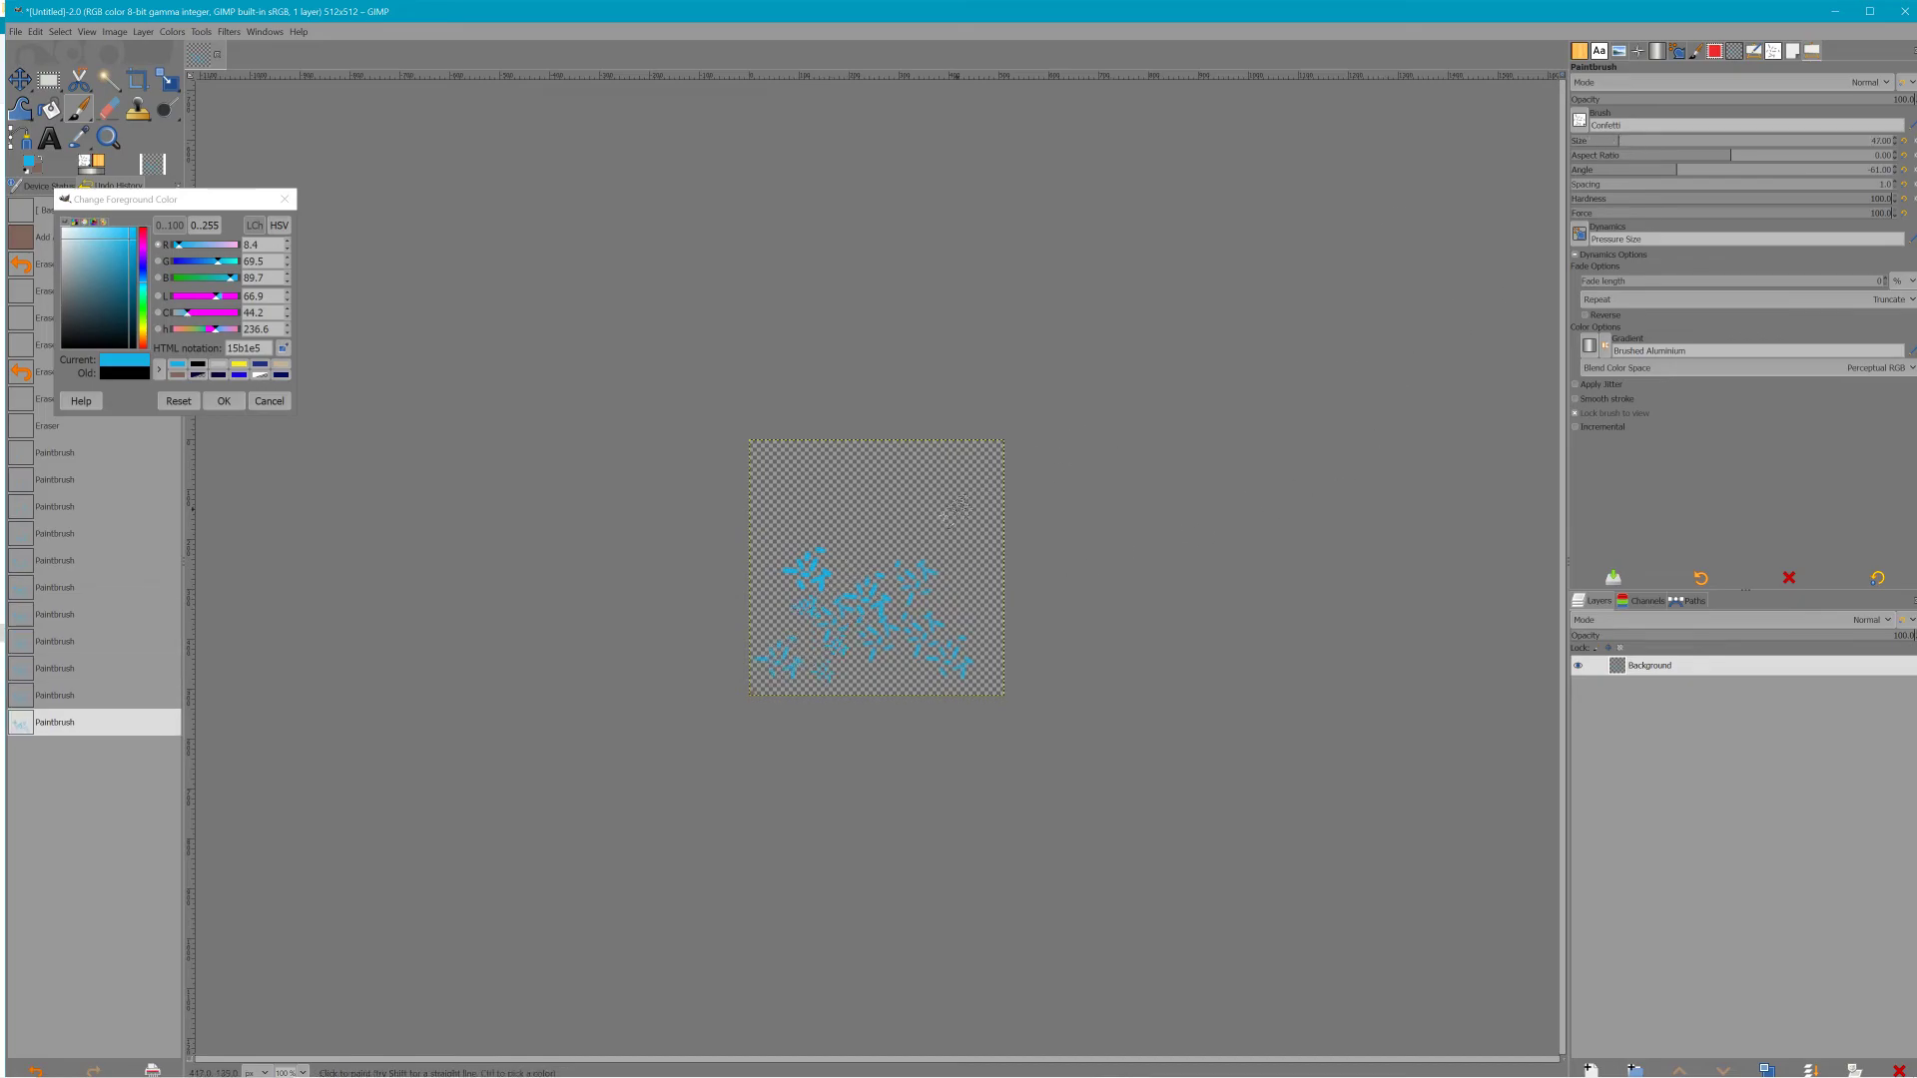
pyautogui.click(932, 567)
pyautogui.click(898, 666)
pyautogui.click(959, 625)
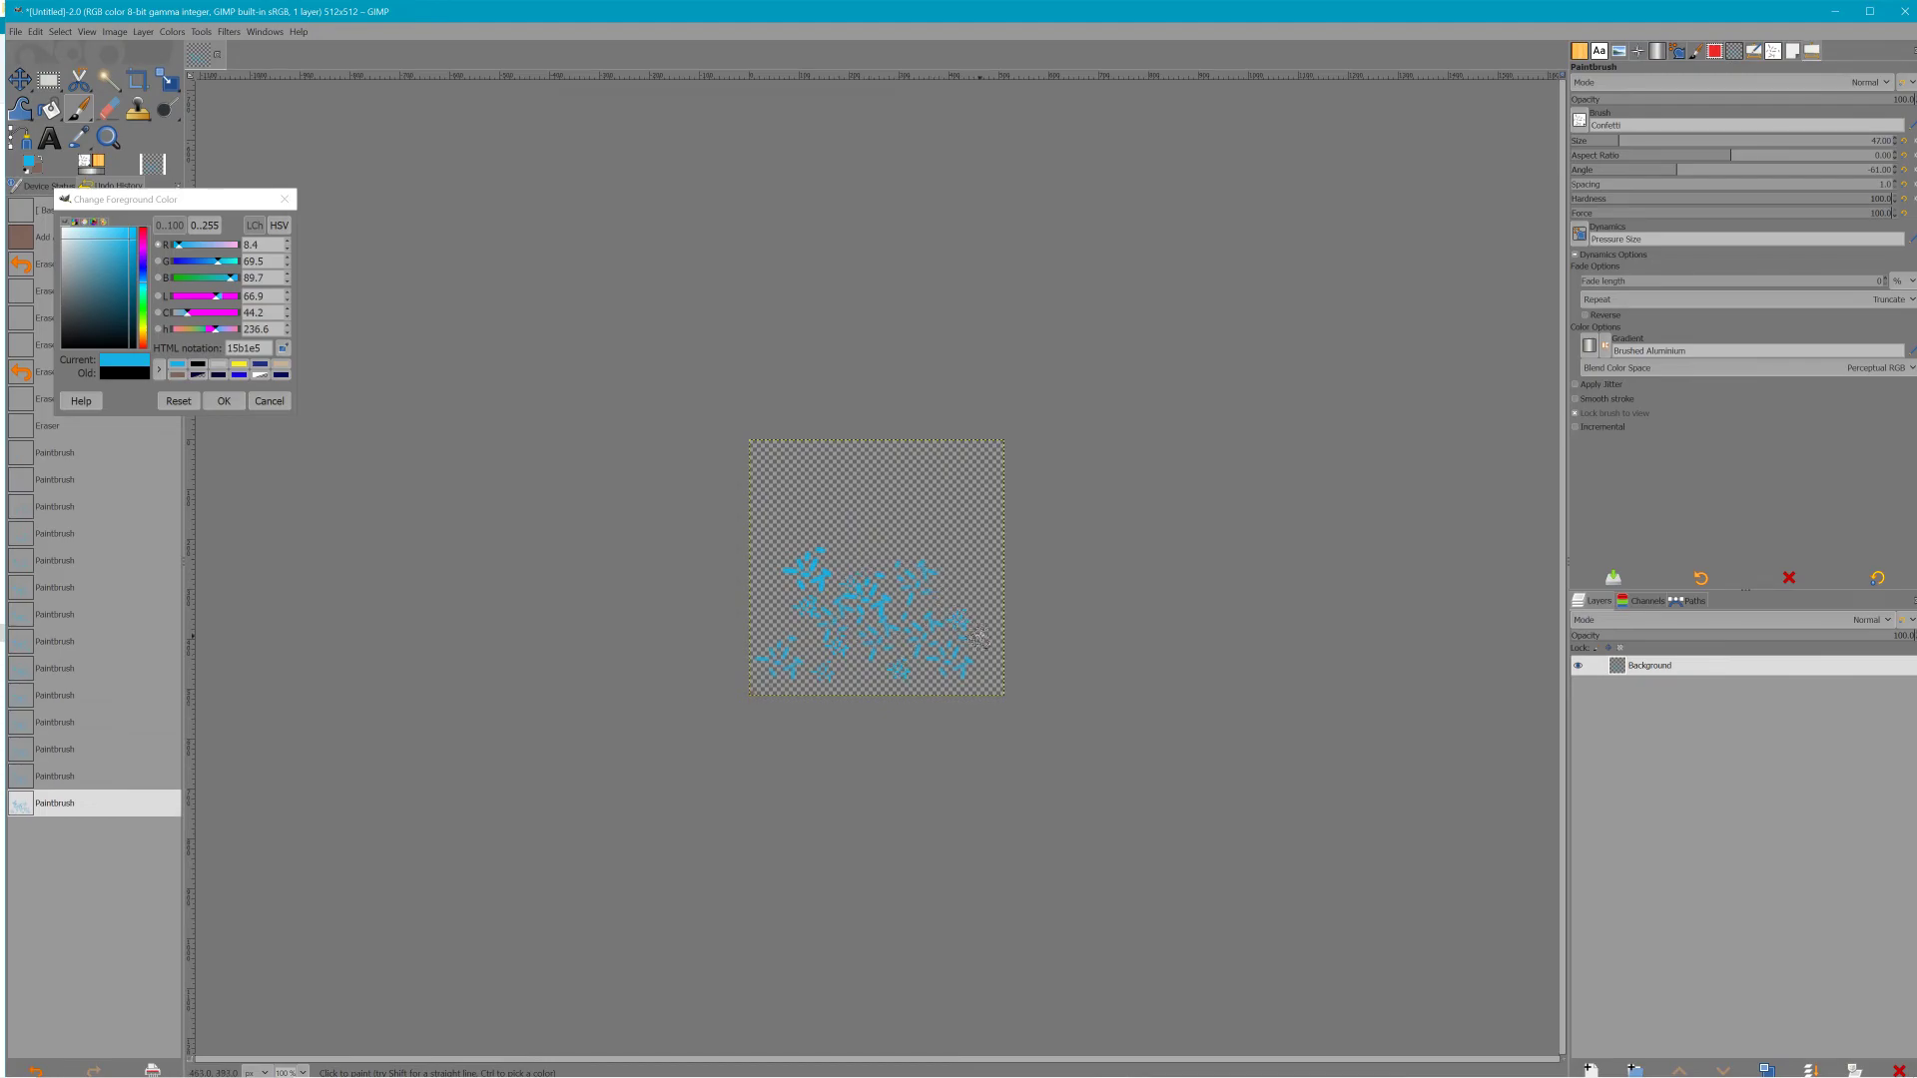
pyautogui.click(982, 639)
pyautogui.click(943, 578)
pyautogui.click(981, 635)
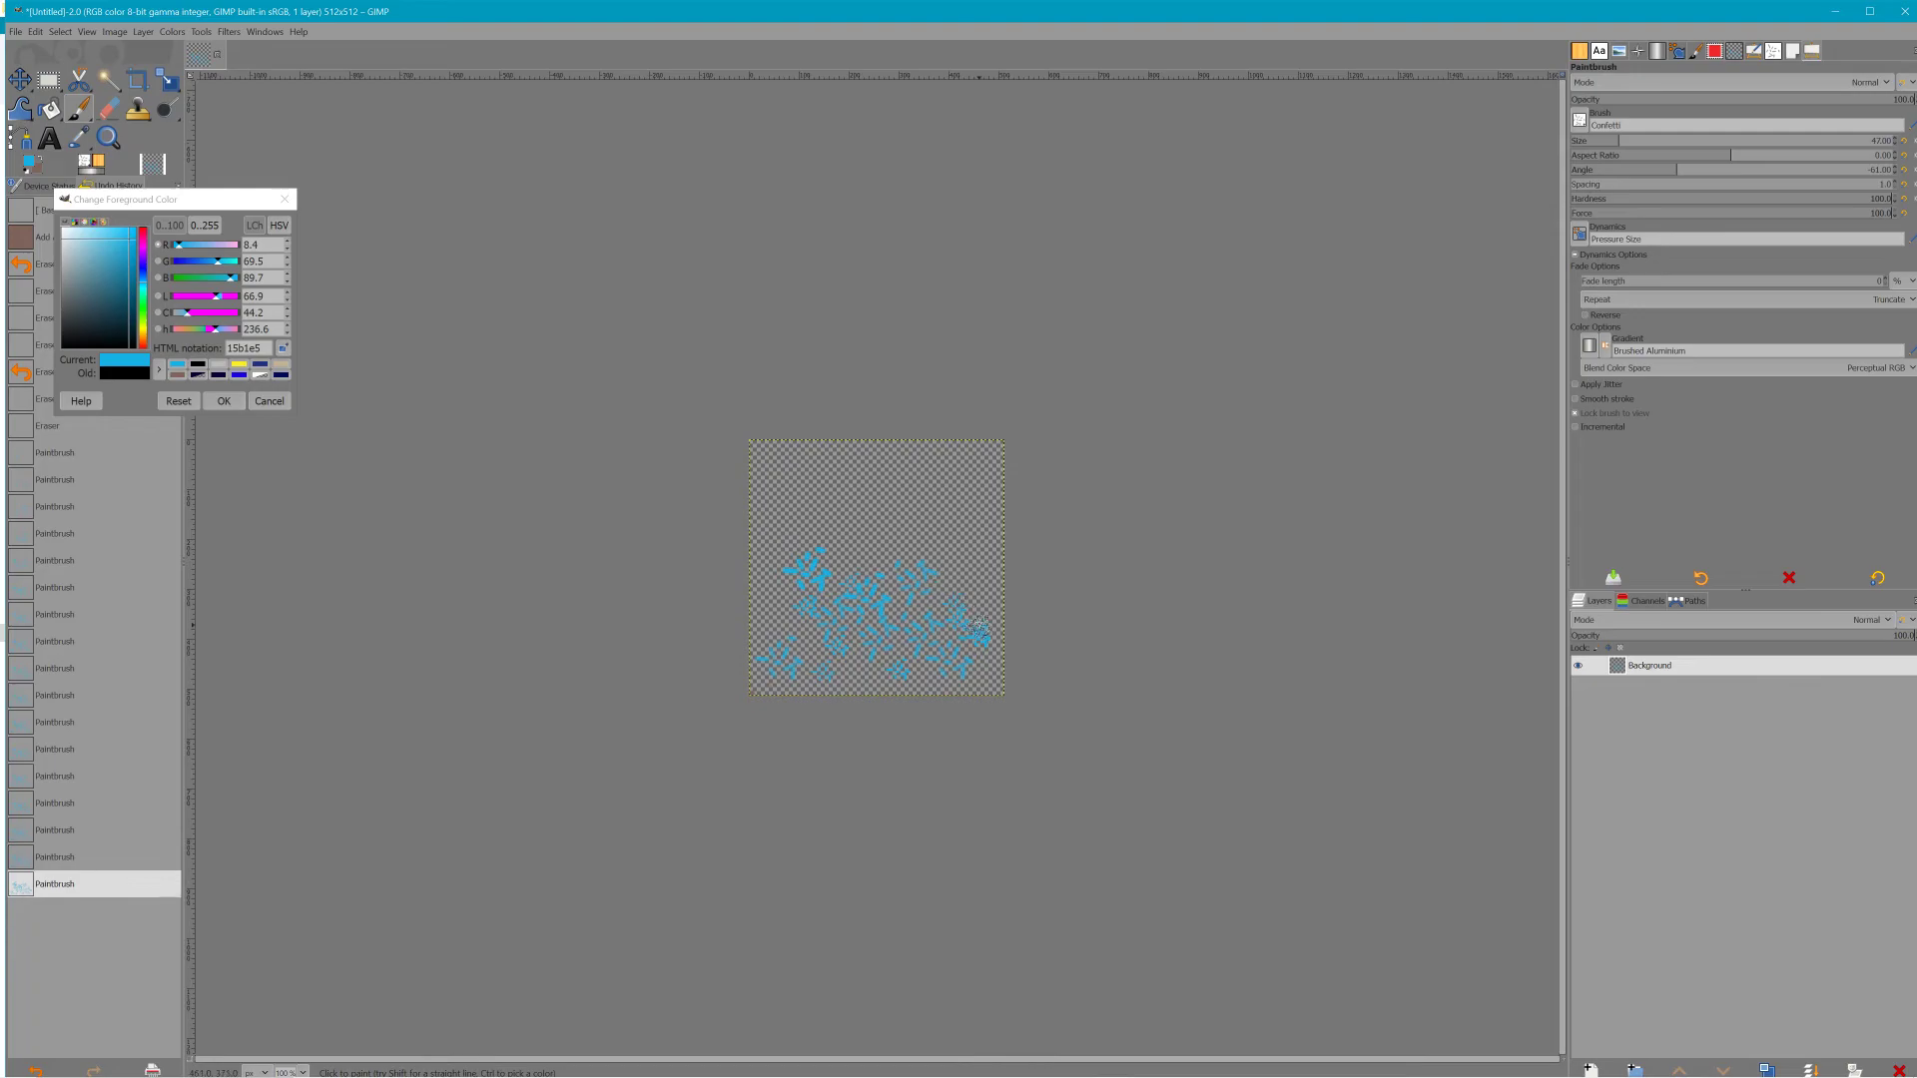
pyautogui.click(958, 602)
pyautogui.click(965, 578)
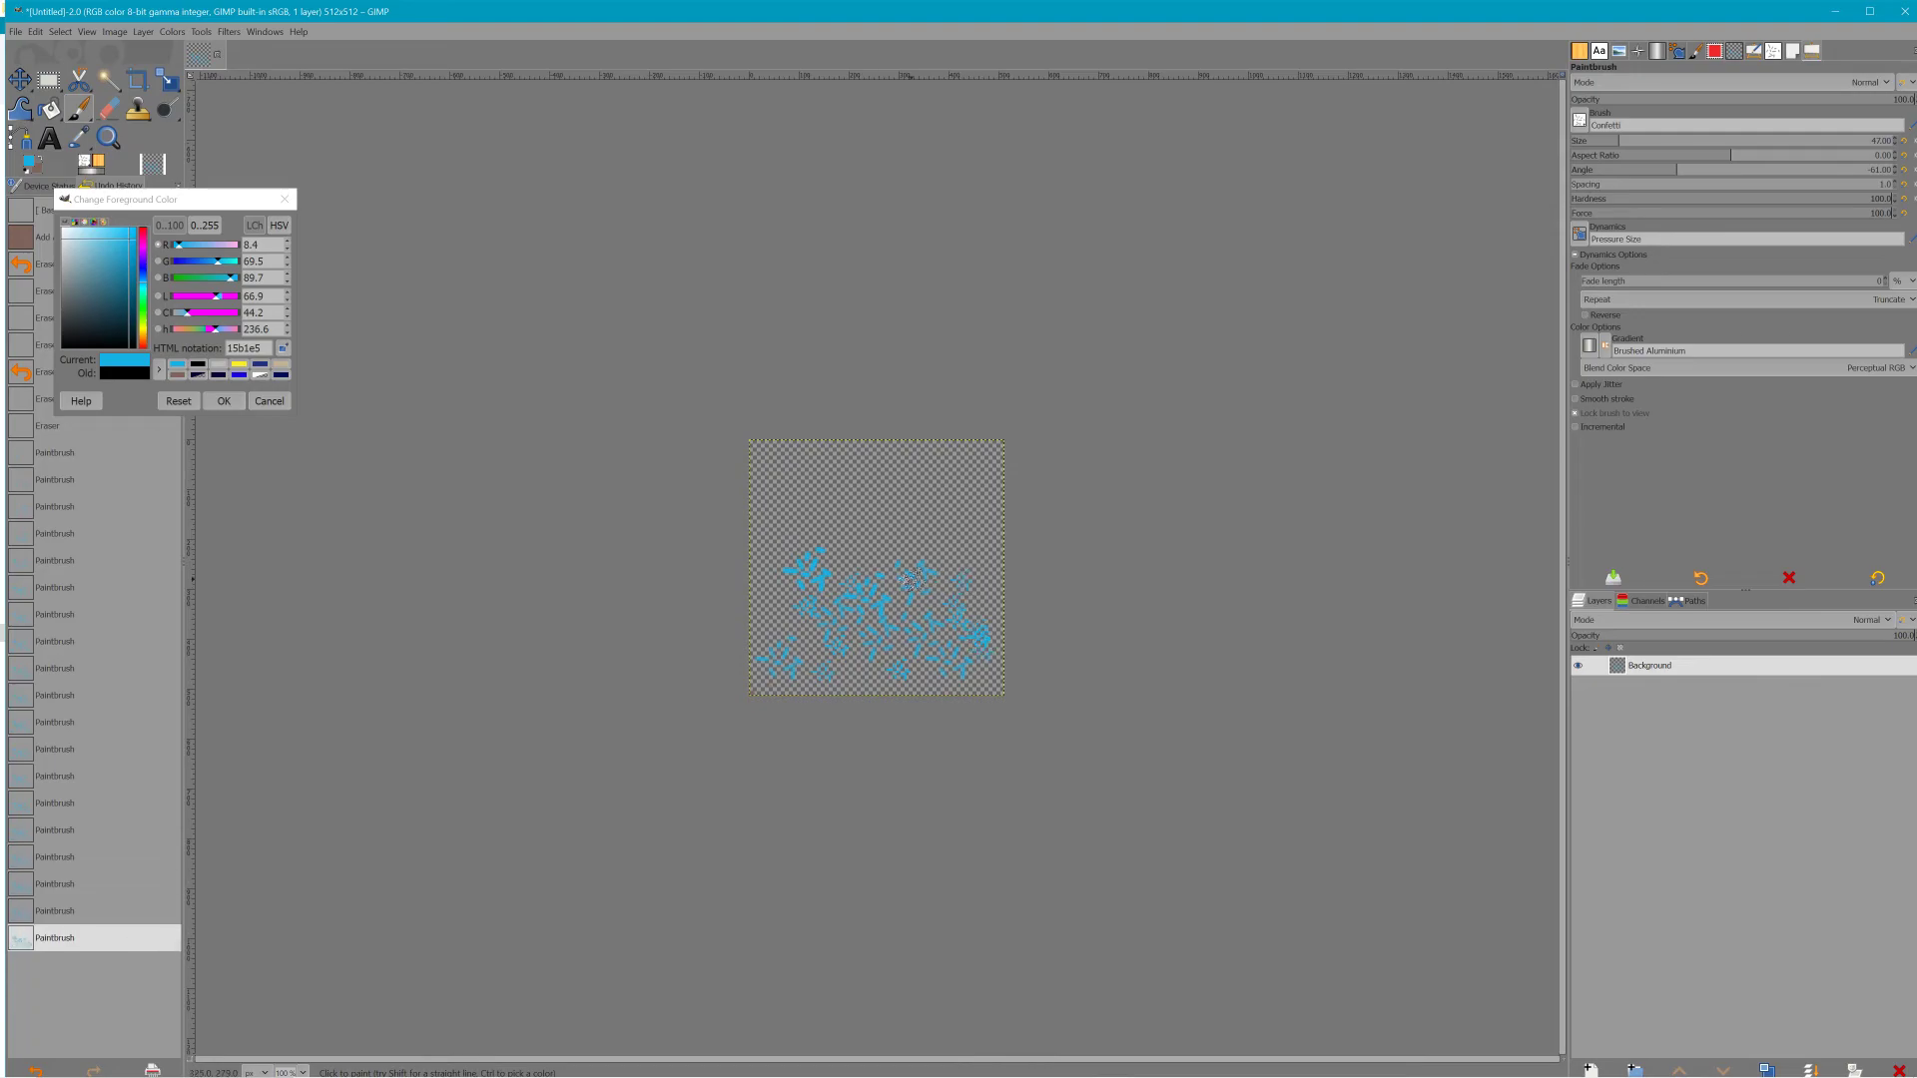
pyautogui.click(851, 587)
pyautogui.click(854, 565)
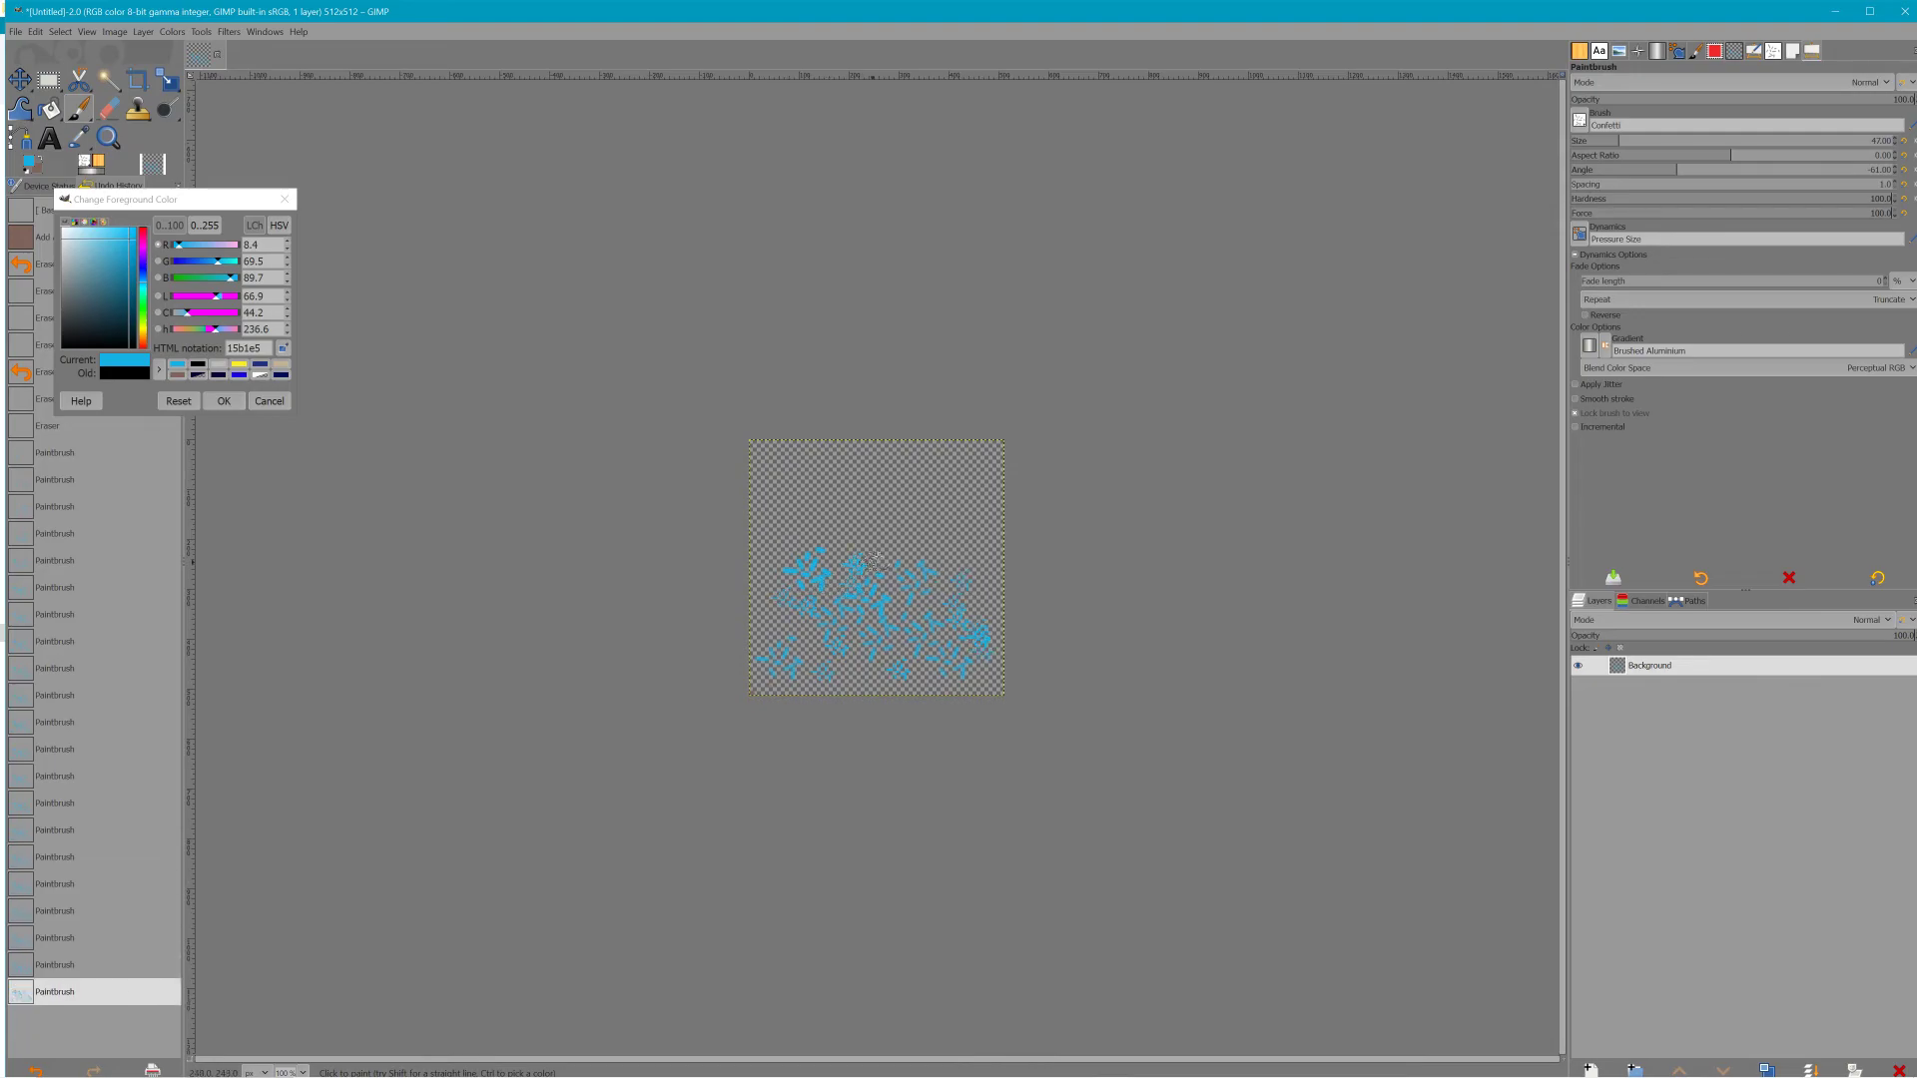
pyautogui.click(884, 552)
pyautogui.click(822, 639)
pyautogui.click(849, 577)
pyautogui.click(887, 549)
pyautogui.click(897, 535)
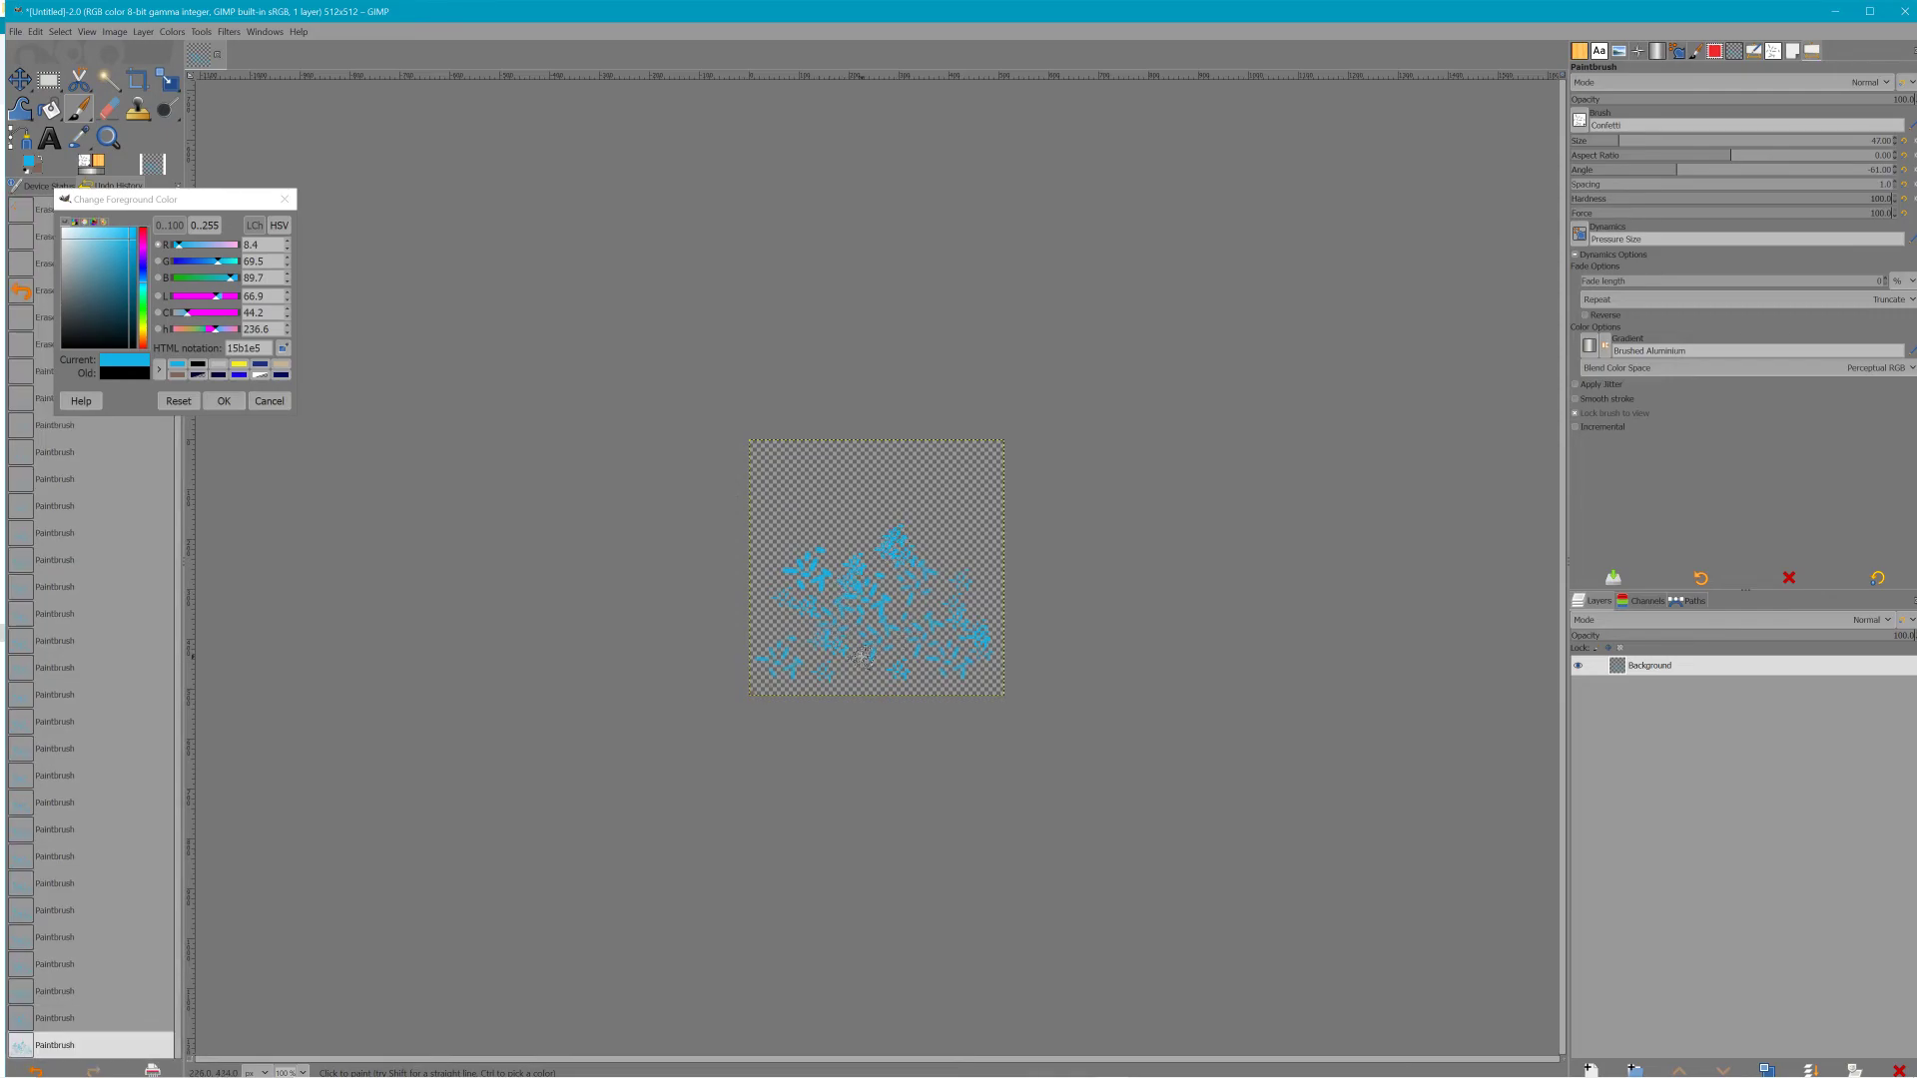
pyautogui.click(871, 619)
pyautogui.click(872, 561)
pyautogui.click(857, 551)
pyautogui.click(929, 669)
pyautogui.click(943, 584)
pyautogui.rightClick(895, 744)
pyautogui.click(759, 774)
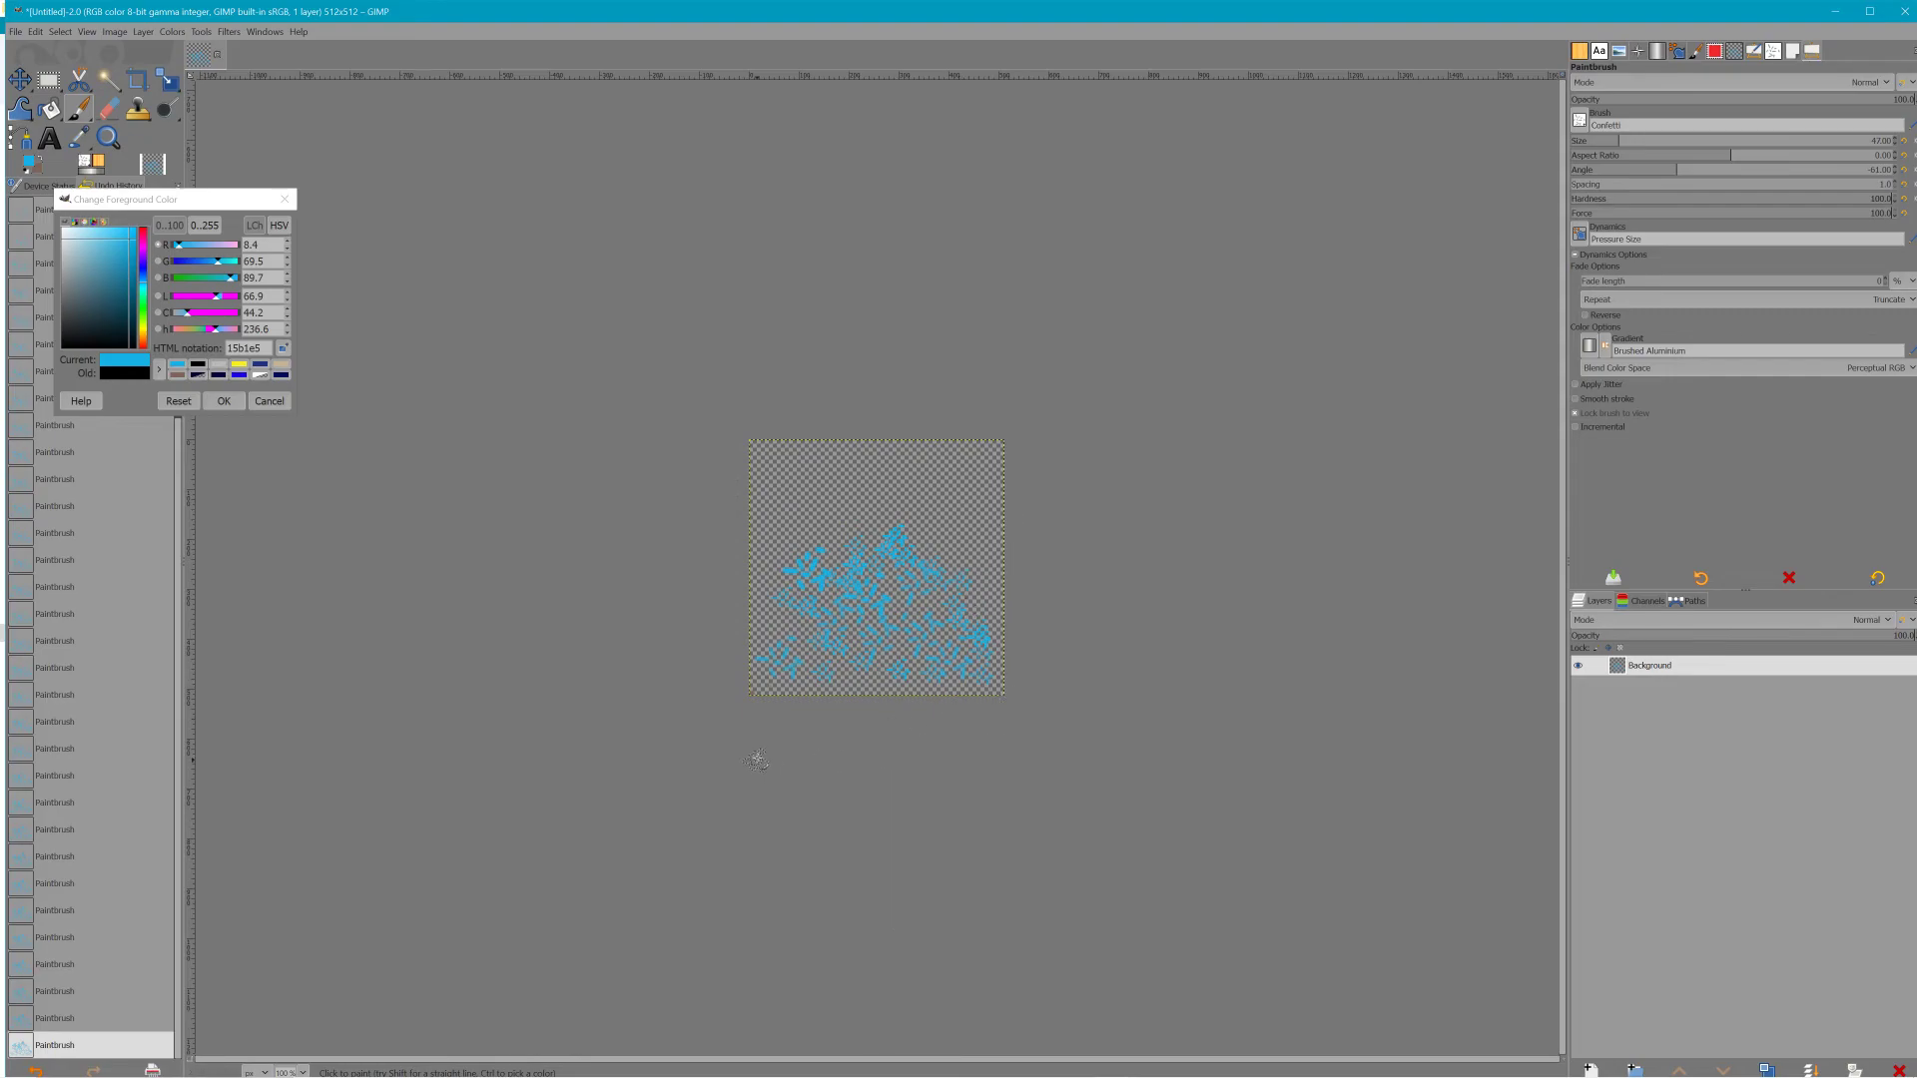
pyautogui.click(805, 627)
# Activate the Dodge/Burn tool with the 2. Hardness 050 brush and enlarge the brush
pyautogui.click(163, 113)
pyautogui.click(1580, 120)
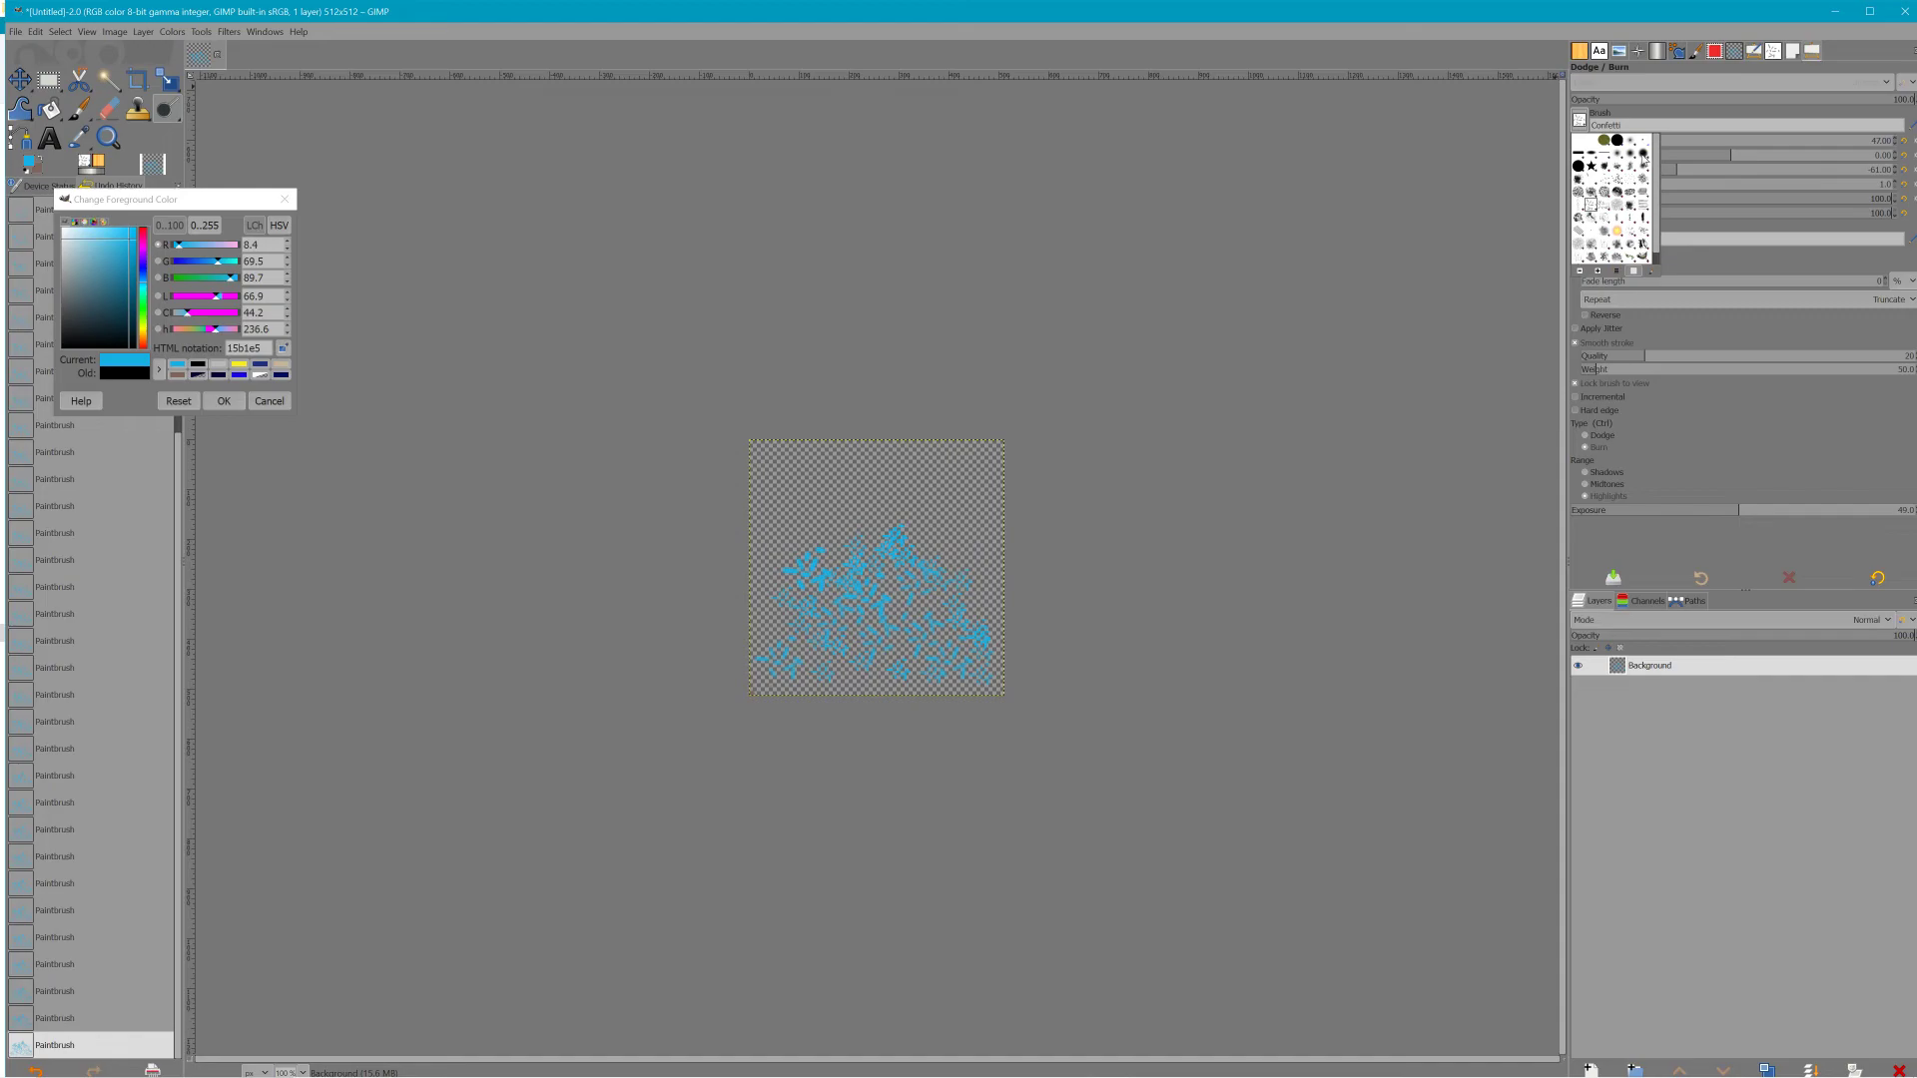
pyautogui.click(1631, 165)
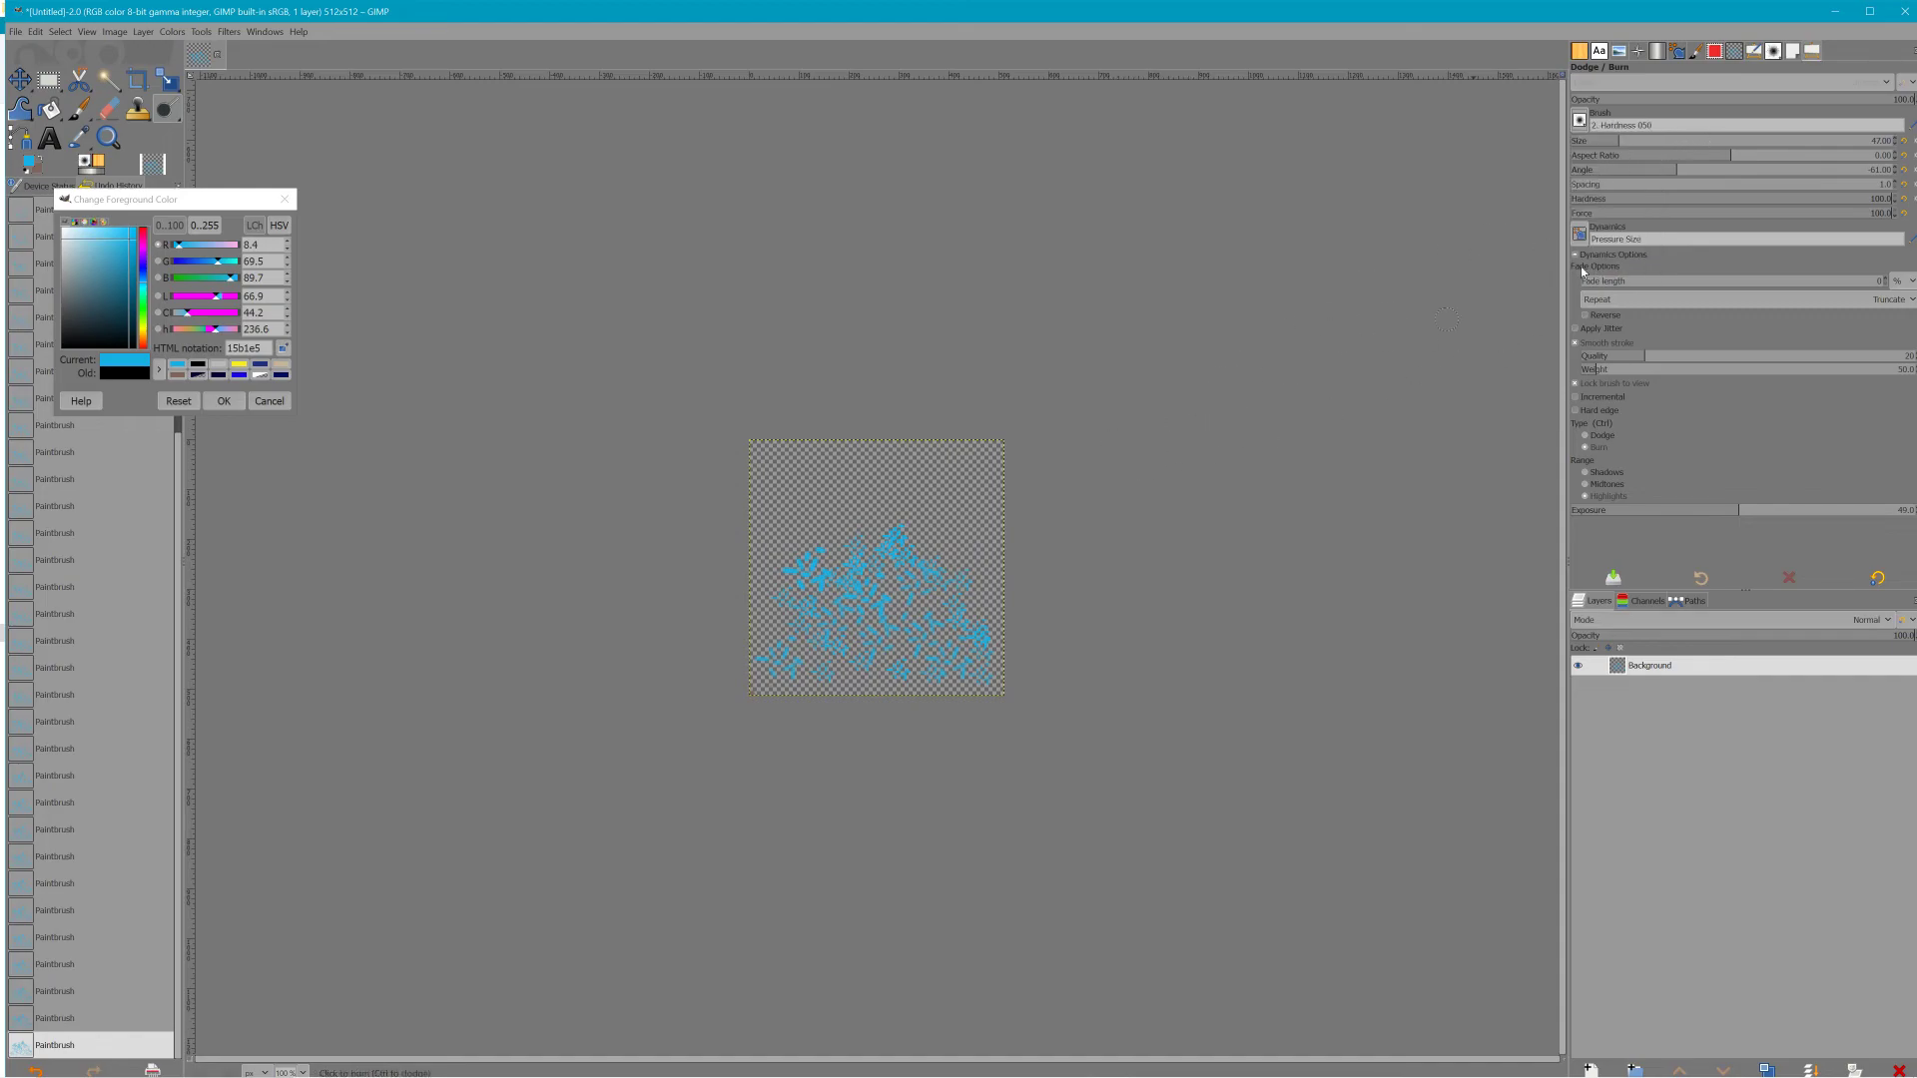
pyautogui.moveTo(1661, 141); pyautogui.dragTo(1677, 141)
# Try a burn stroke down the right side of the painted mound and undo it
pyautogui.moveTo(902, 523); pyautogui.dragTo(984, 639)
pyautogui.press('ctrl')
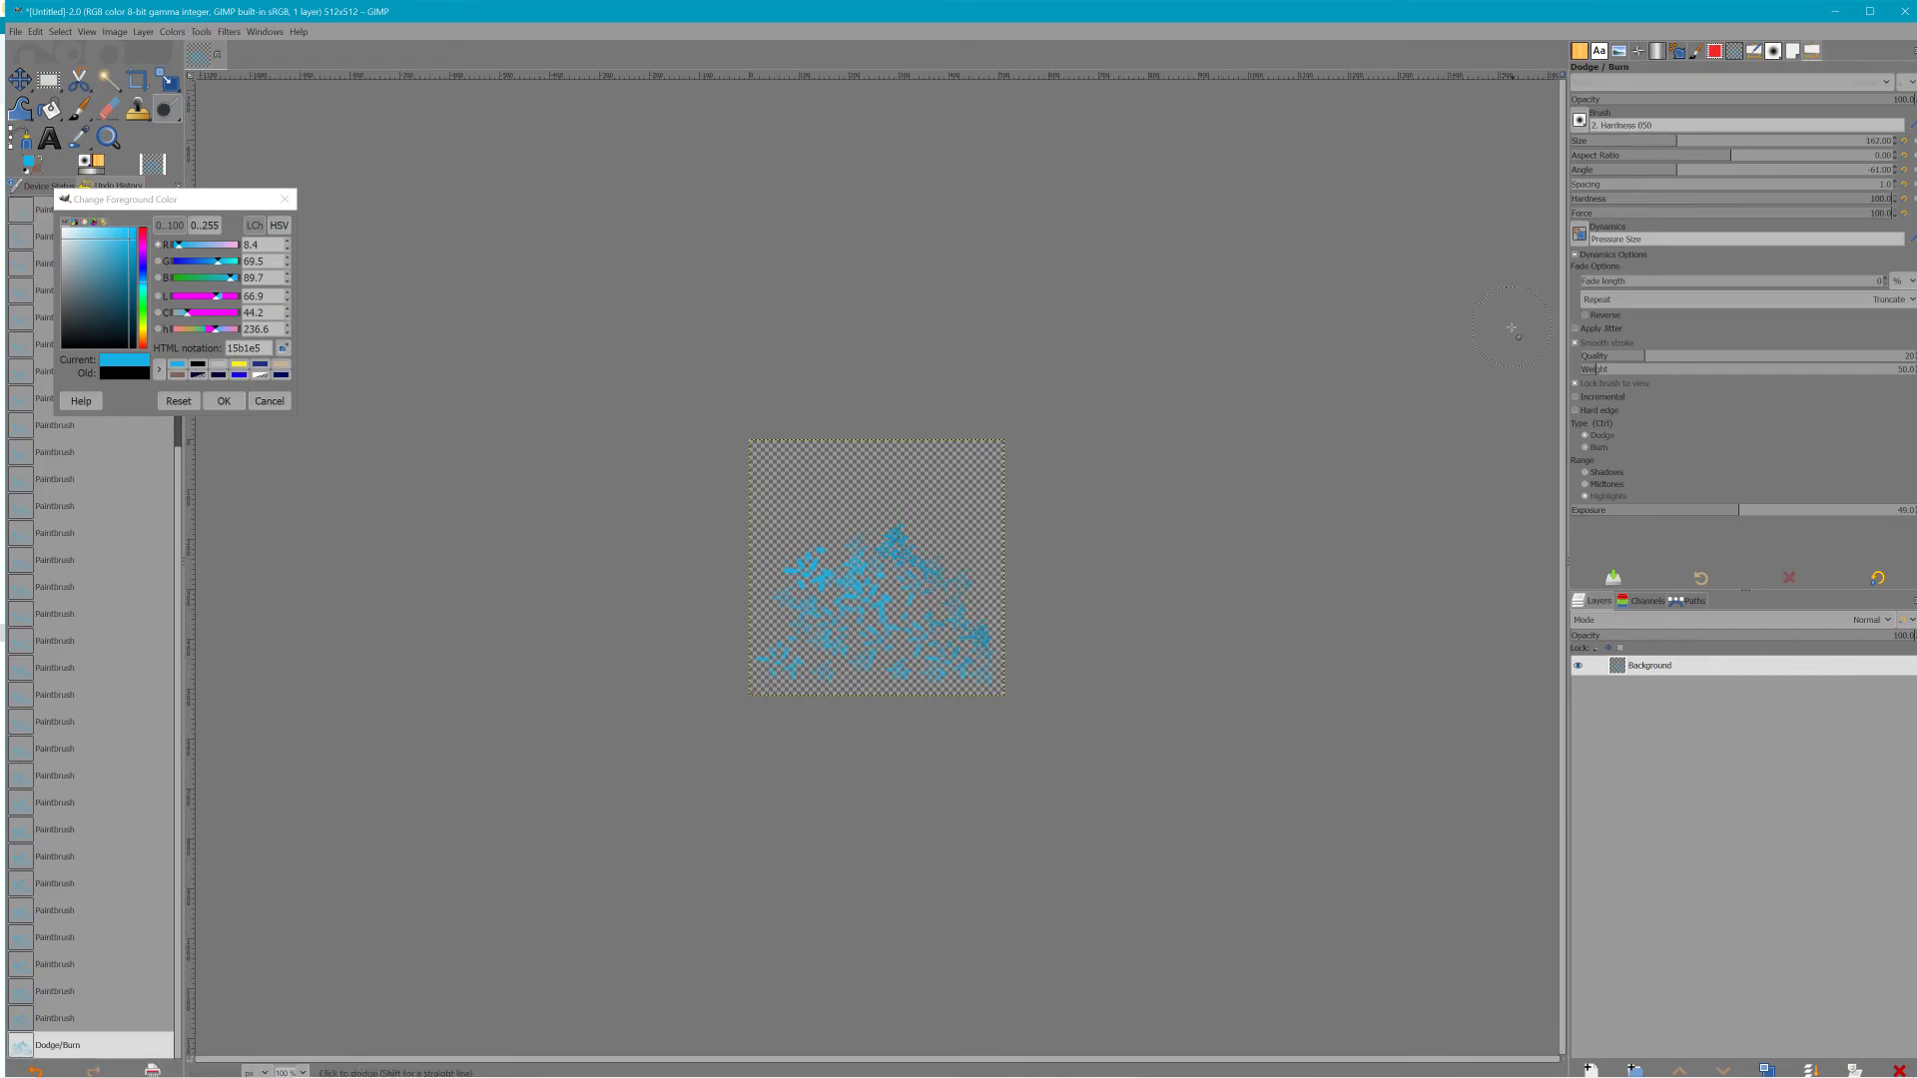
pyautogui.hotkey('ctrl', 'z')
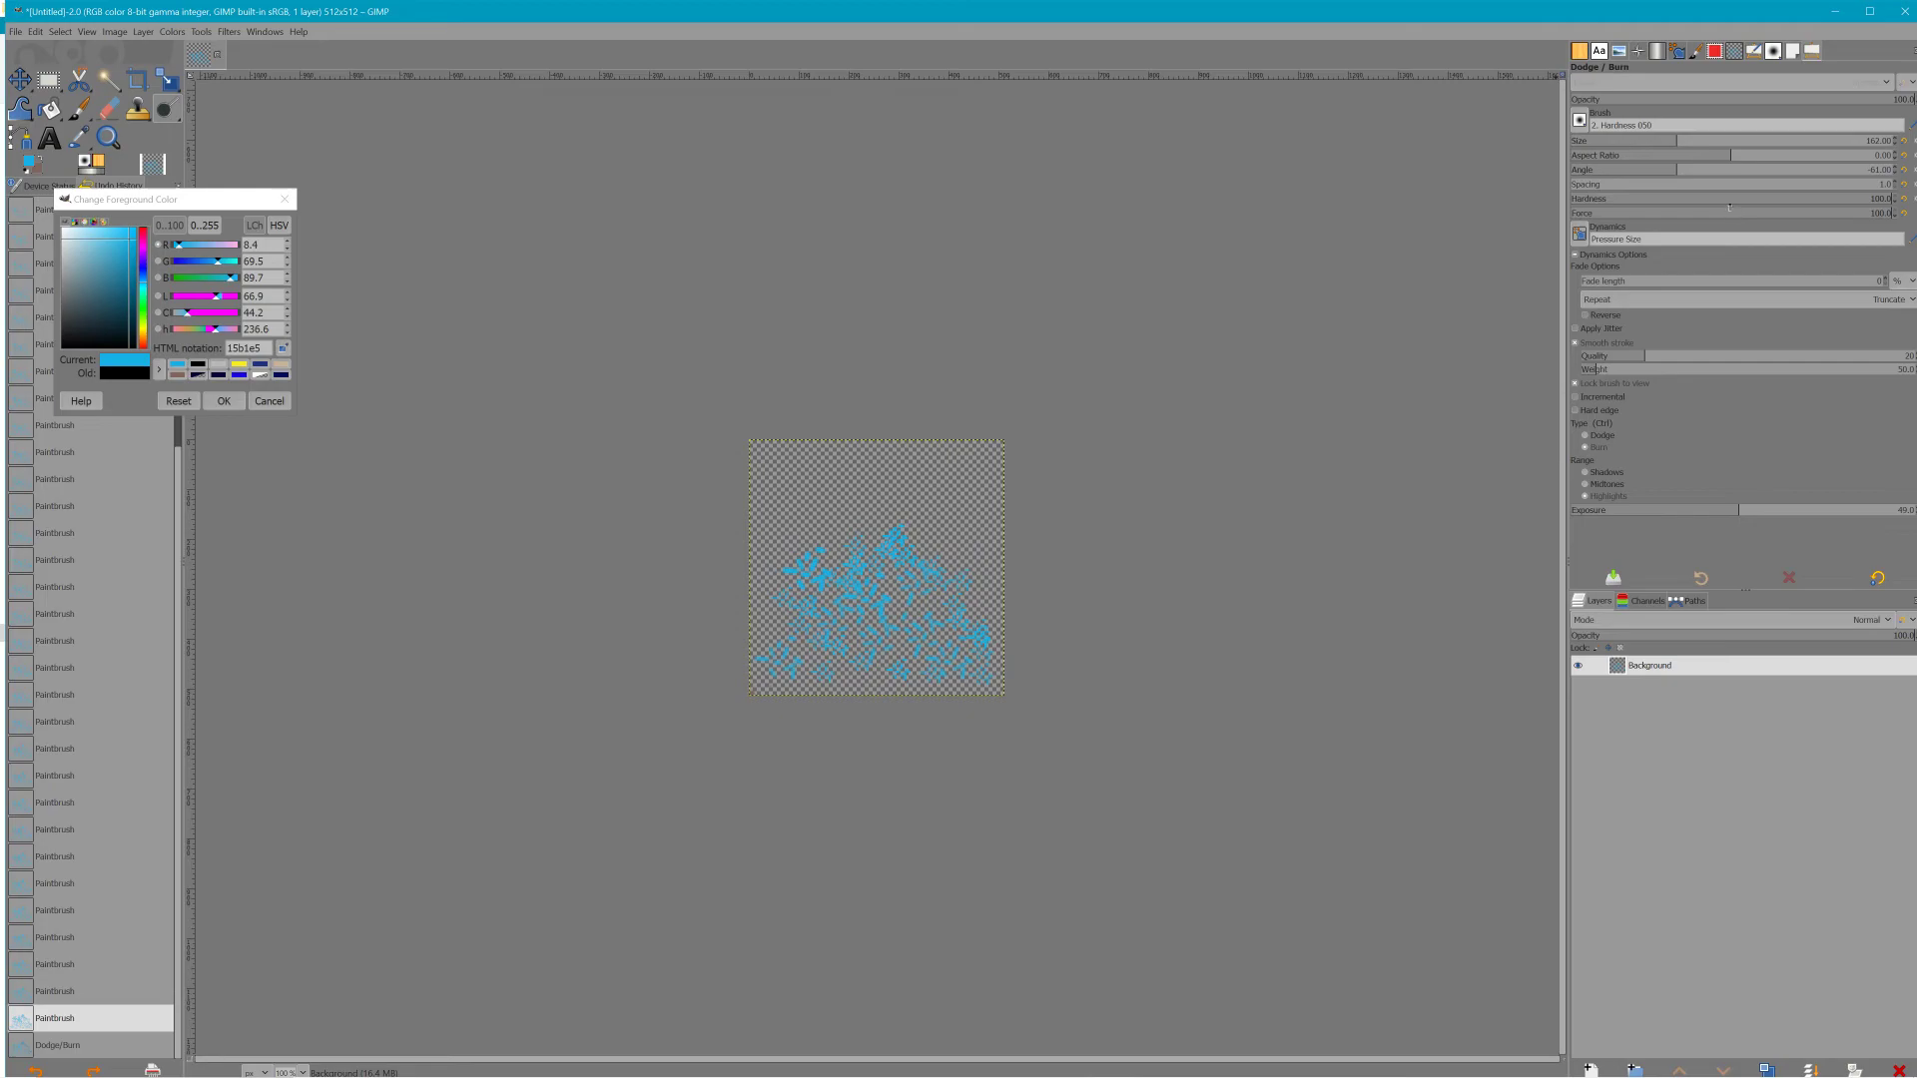
# Set the brush hardness to 0 and burn the outer edges of the painted mound darker
pyautogui.moveTo(1685, 203); pyautogui.dragTo(1164, 470)
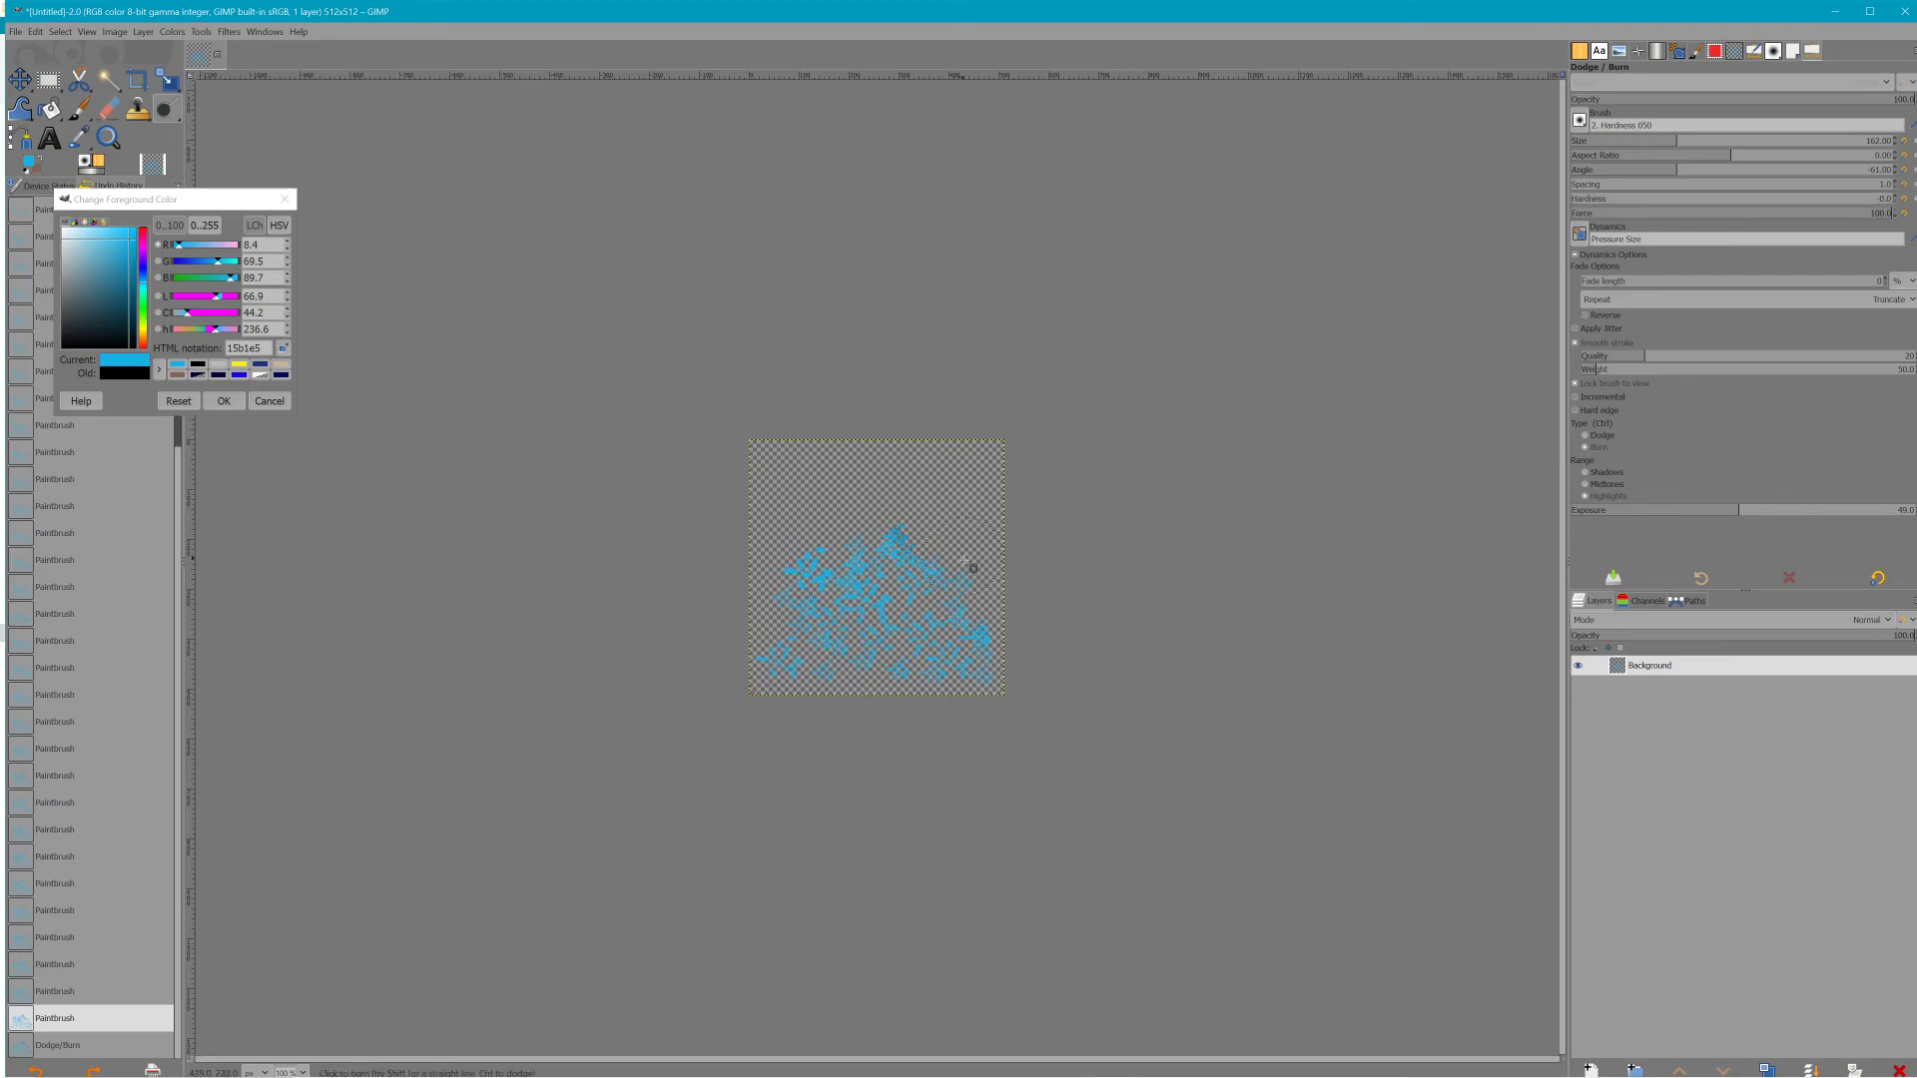
pyautogui.moveTo(992, 709); pyautogui.dragTo(830, 685)
pyautogui.moveTo(781, 532); pyautogui.dragTo(882, 740)
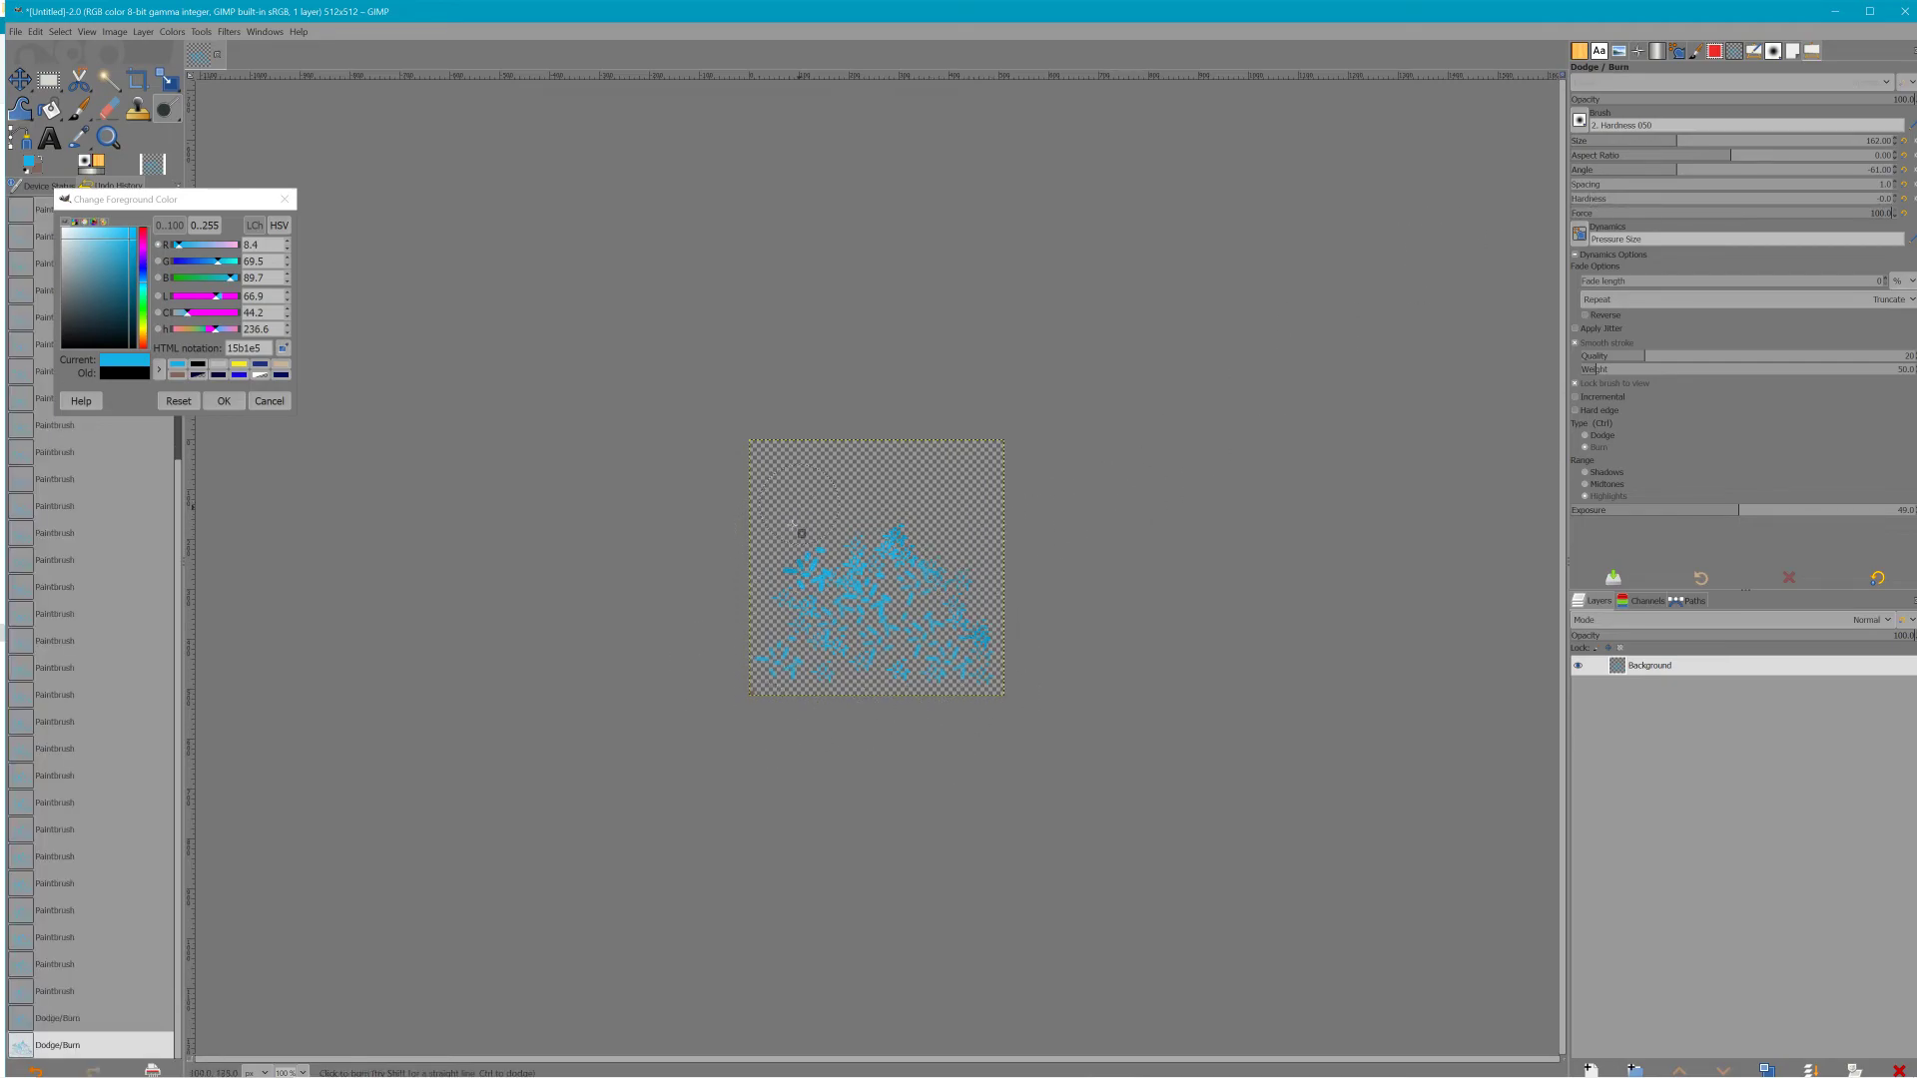
pyautogui.moveTo(798, 543)
pyautogui.mouseDown()
pyautogui.moveTo(802, 715)
pyautogui.moveTo(792, 569)
pyautogui.moveTo(766, 650)
pyautogui.moveTo(796, 779)
pyautogui.mouseUp()
pyautogui.scroll(2, 793, 569)
pyautogui.moveTo(964, 785); pyautogui.dragTo(1159, 745)
pyautogui.moveTo(1058, 491)
pyautogui.mouseDown()
pyautogui.moveTo(1065, 616)
pyautogui.moveTo(1141, 667)
pyautogui.mouseUp()
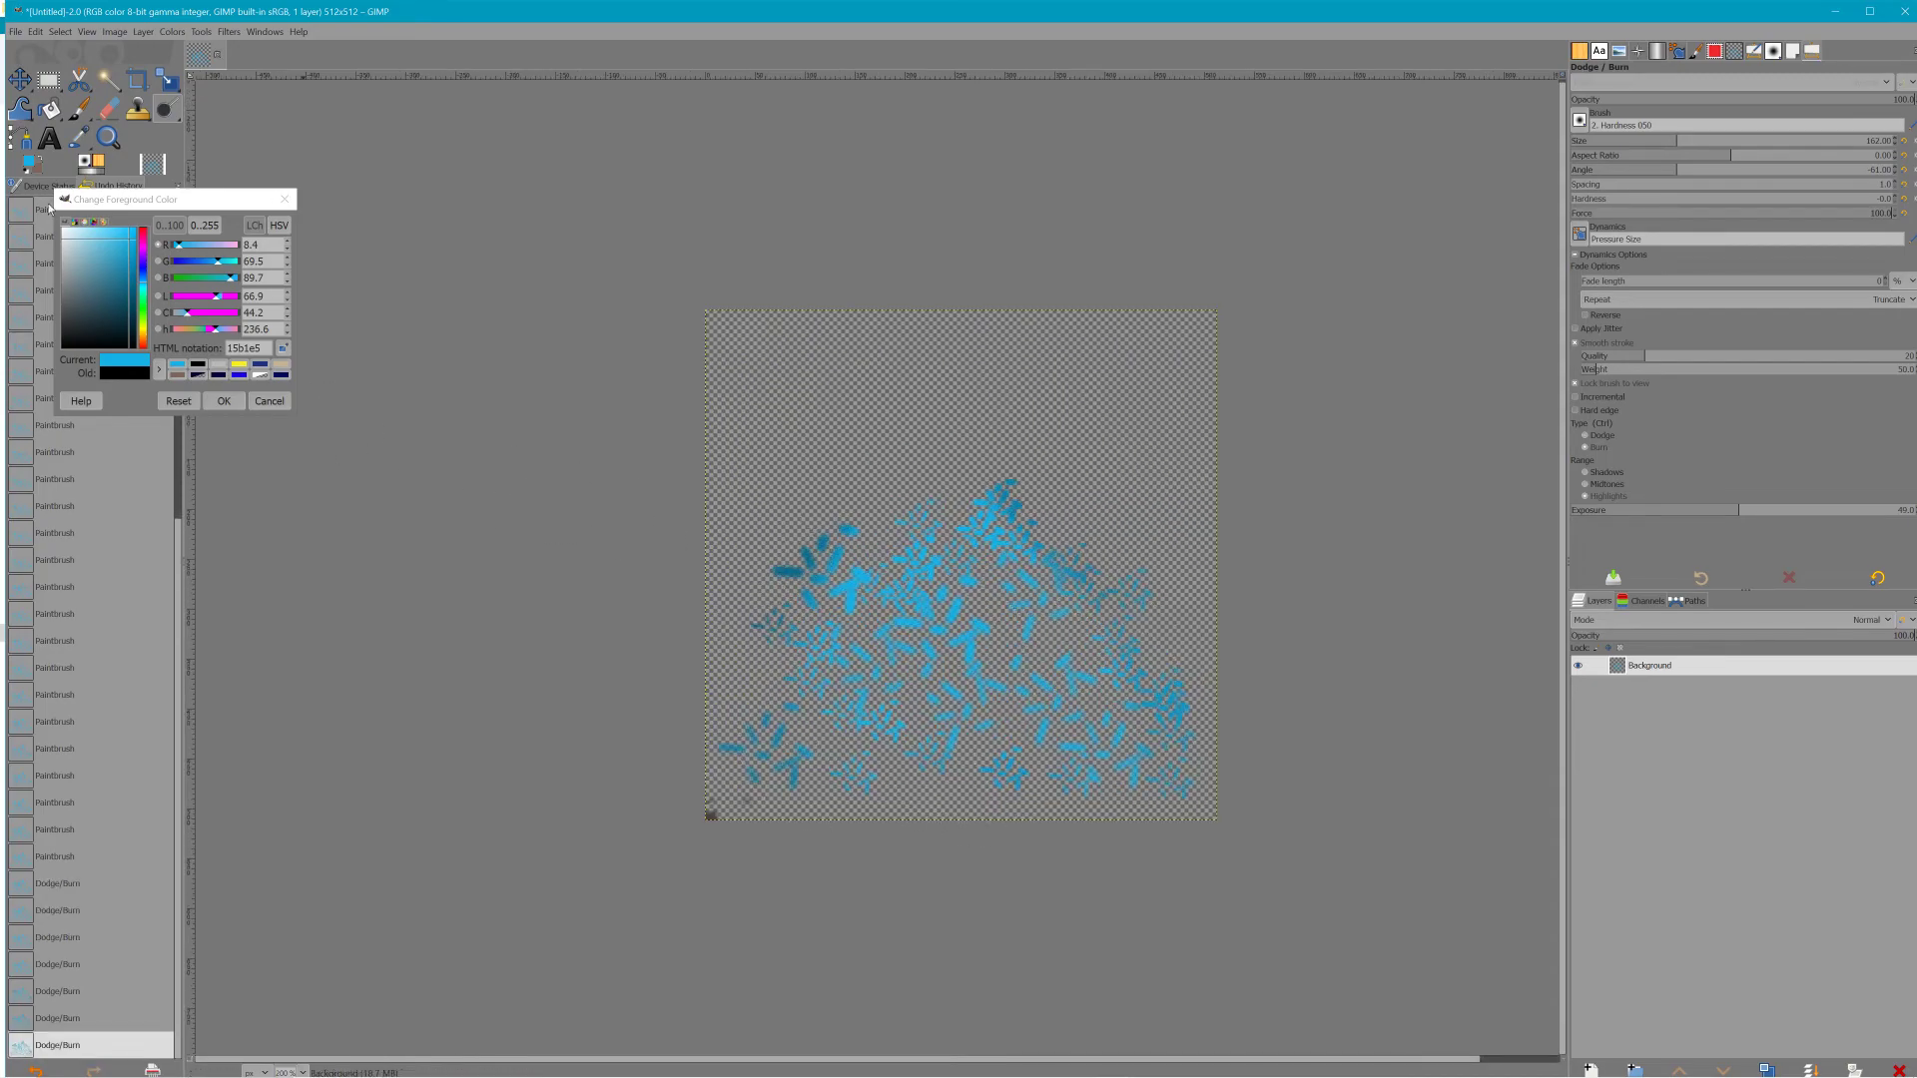
# Dodge the stamps in the center and lower middle of the mound to brighten them
pyautogui.press('ctrl')
pyautogui.moveTo(978, 641)
pyautogui.mouseDown()
pyautogui.moveTo(927, 534)
pyautogui.moveTo(979, 667)
pyautogui.mouseUp()
pyautogui.moveTo(865, 589); pyautogui.dragTo(870, 741)
pyautogui.keyDown('ctrl'); pyautogui.click(870, 715); pyautogui.keyUp('ctrl')
pyautogui.keyDown('ctrl'); pyautogui.click(1081, 676); pyautogui.keyUp('ctrl')
pyautogui.keyDown('ctrl'); pyautogui.click(986, 725); pyautogui.keyUp('ctrl')
pyautogui.press('ctrl')
pyautogui.keyDown('ctrl'); pyautogui.click(909, 747); pyautogui.keyUp('ctrl')
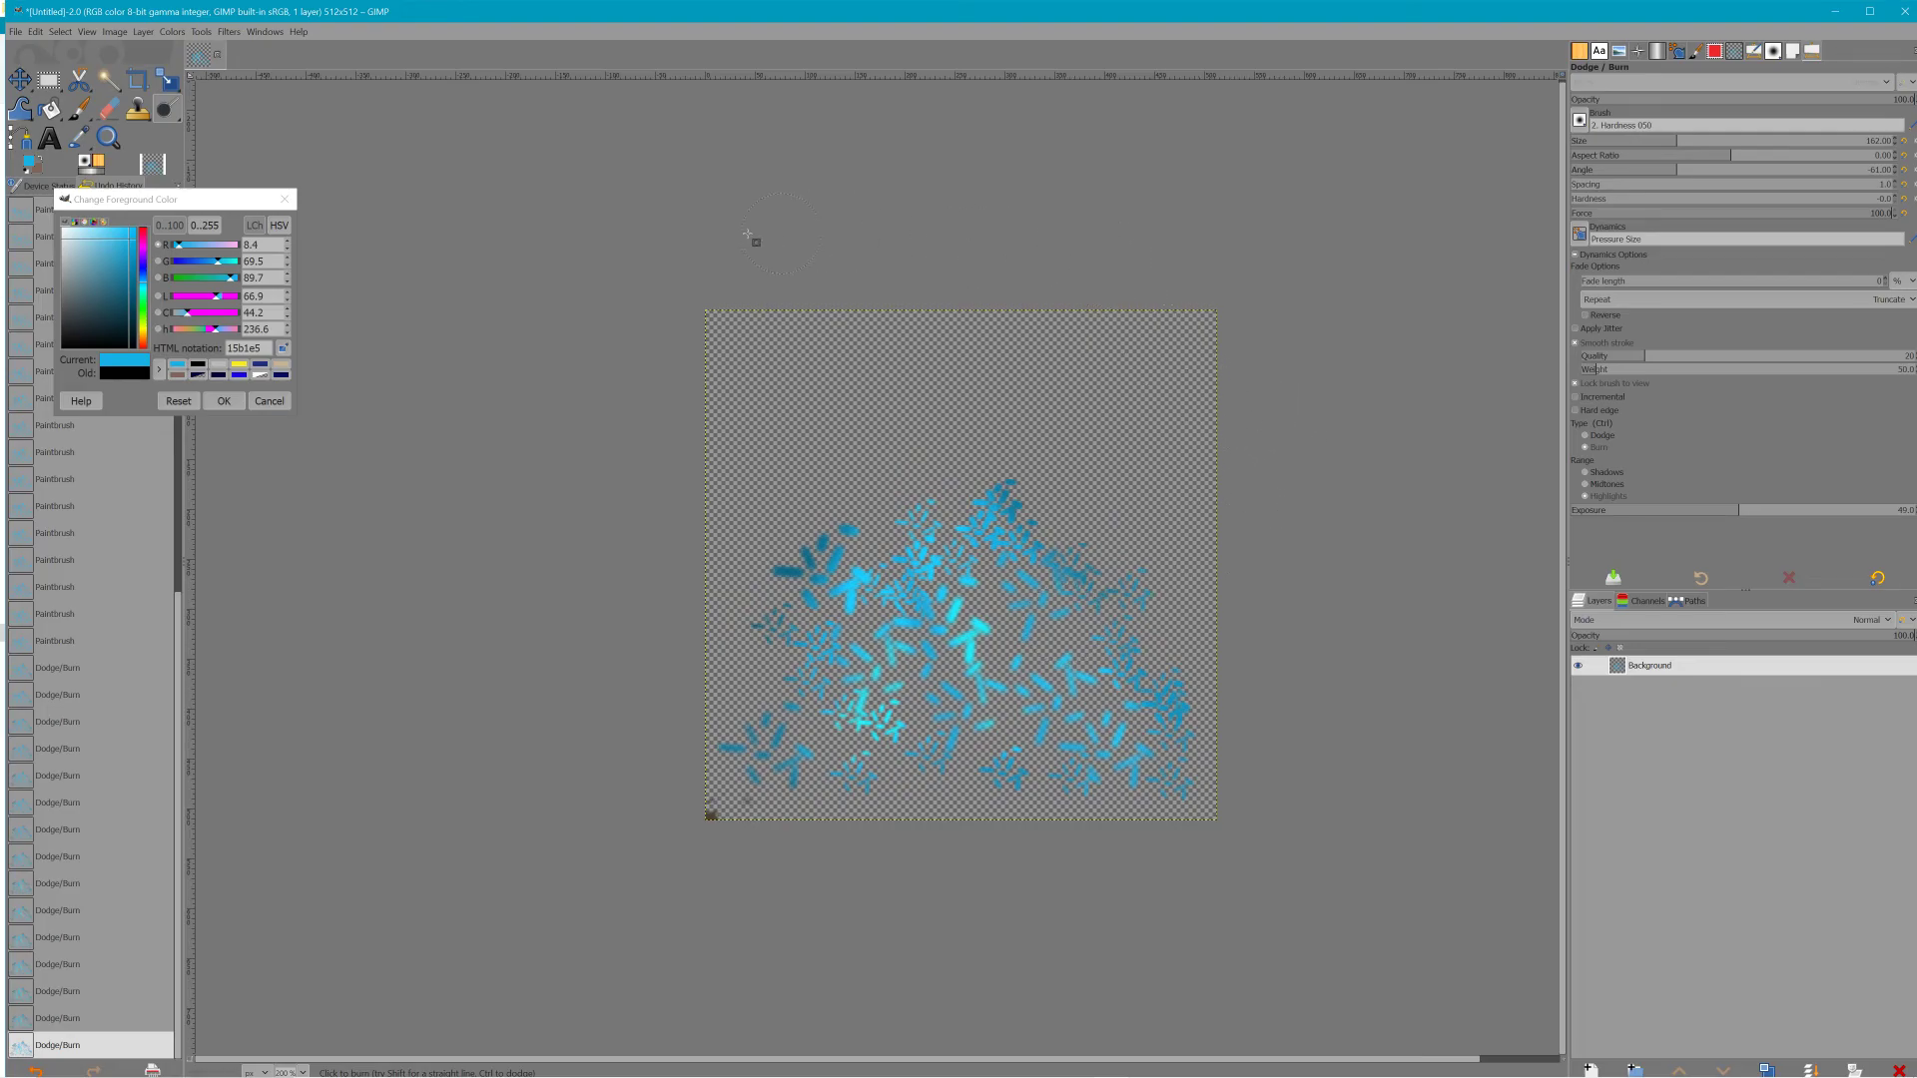
# Start exporting the painted image as a new file and browse to the outrun level's art/shapes/particles folder
pyautogui.click(14, 32)
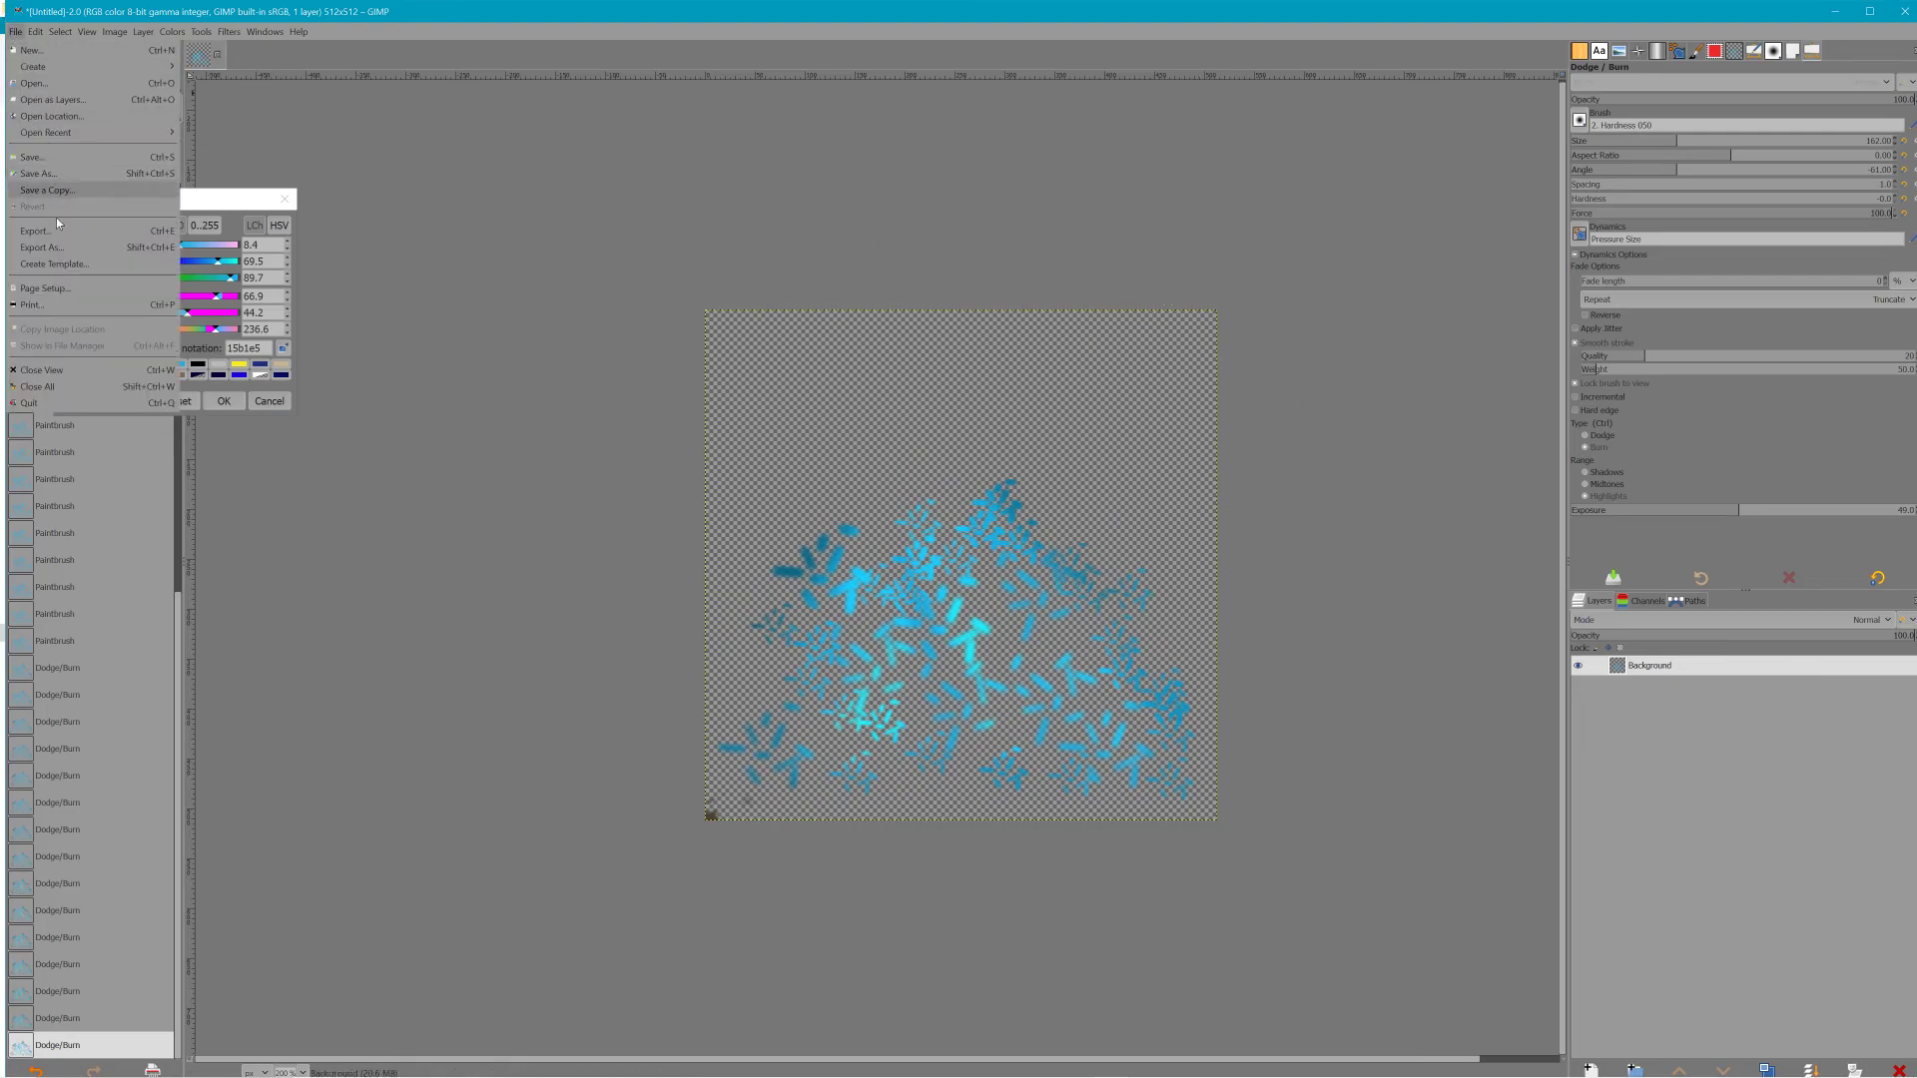
pyautogui.click(74, 244)
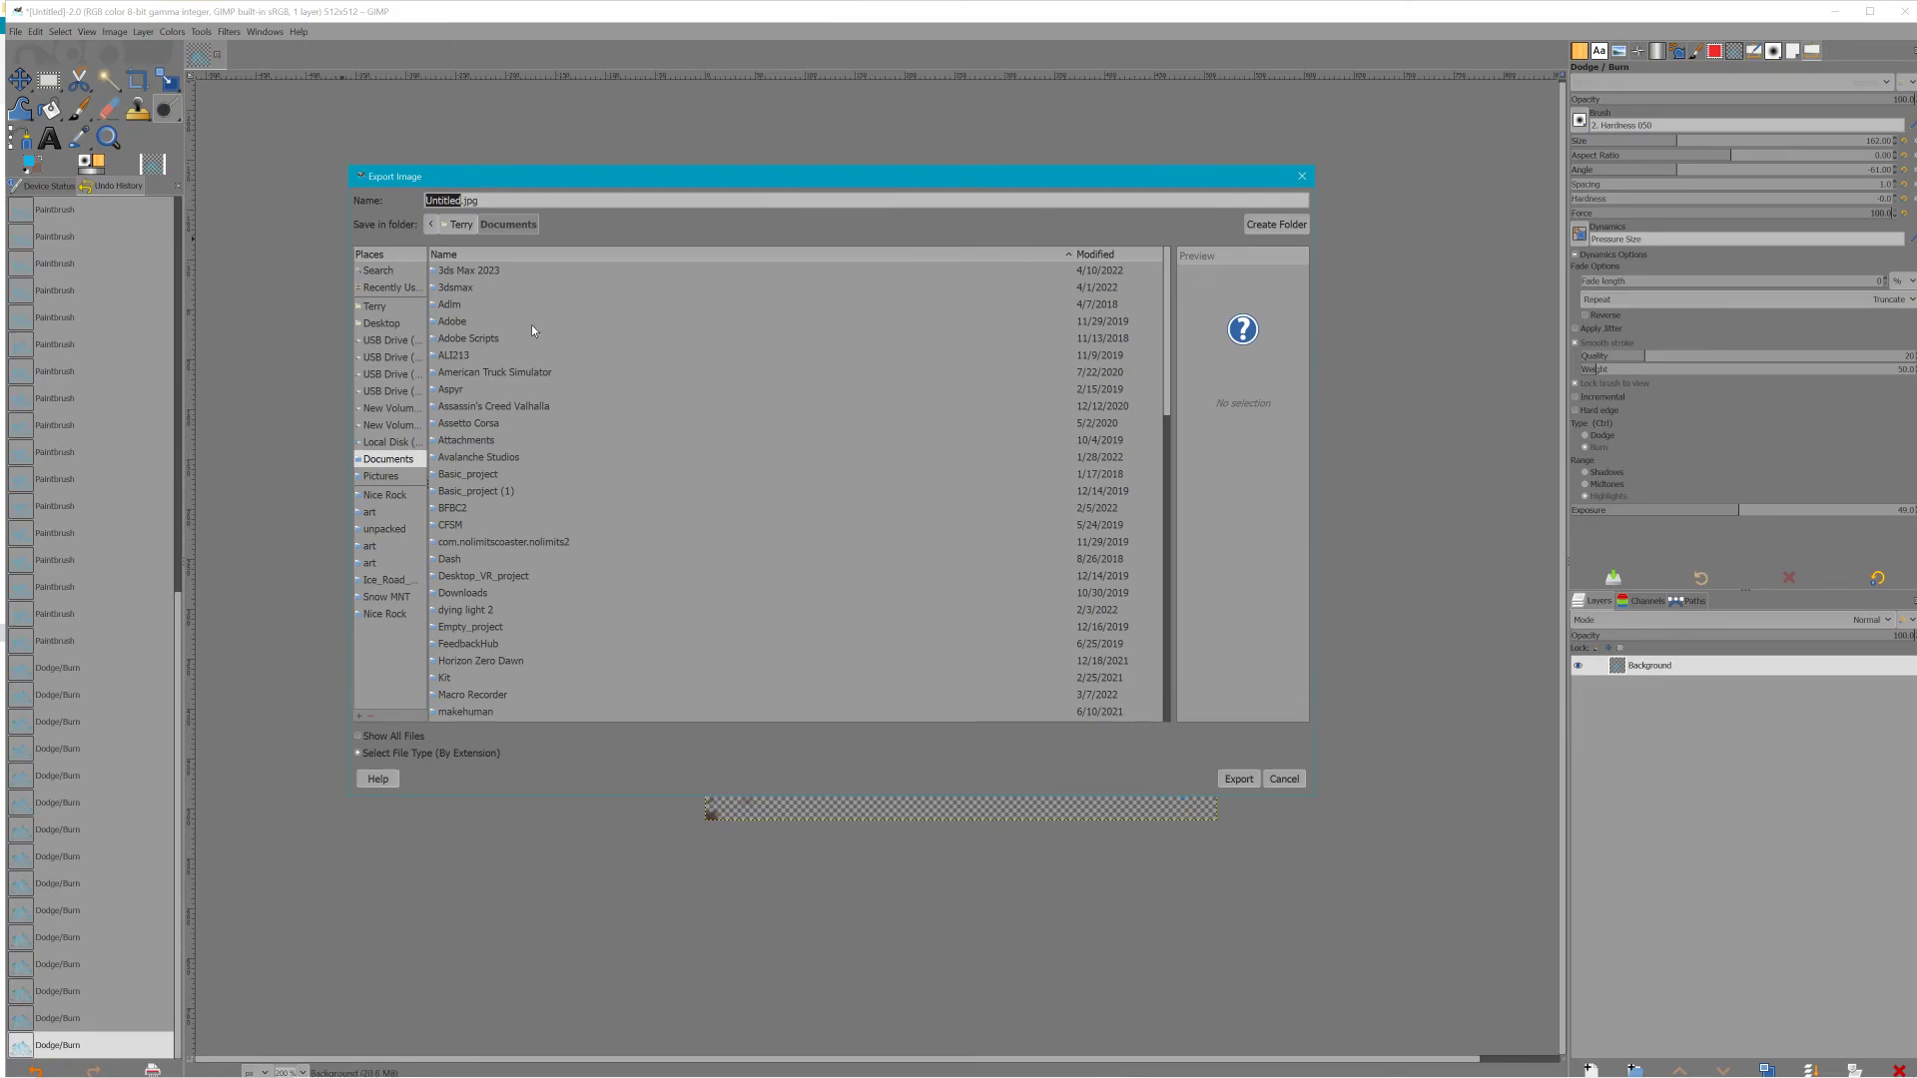
pyautogui.click(387, 597)
pyautogui.click(711, 224)
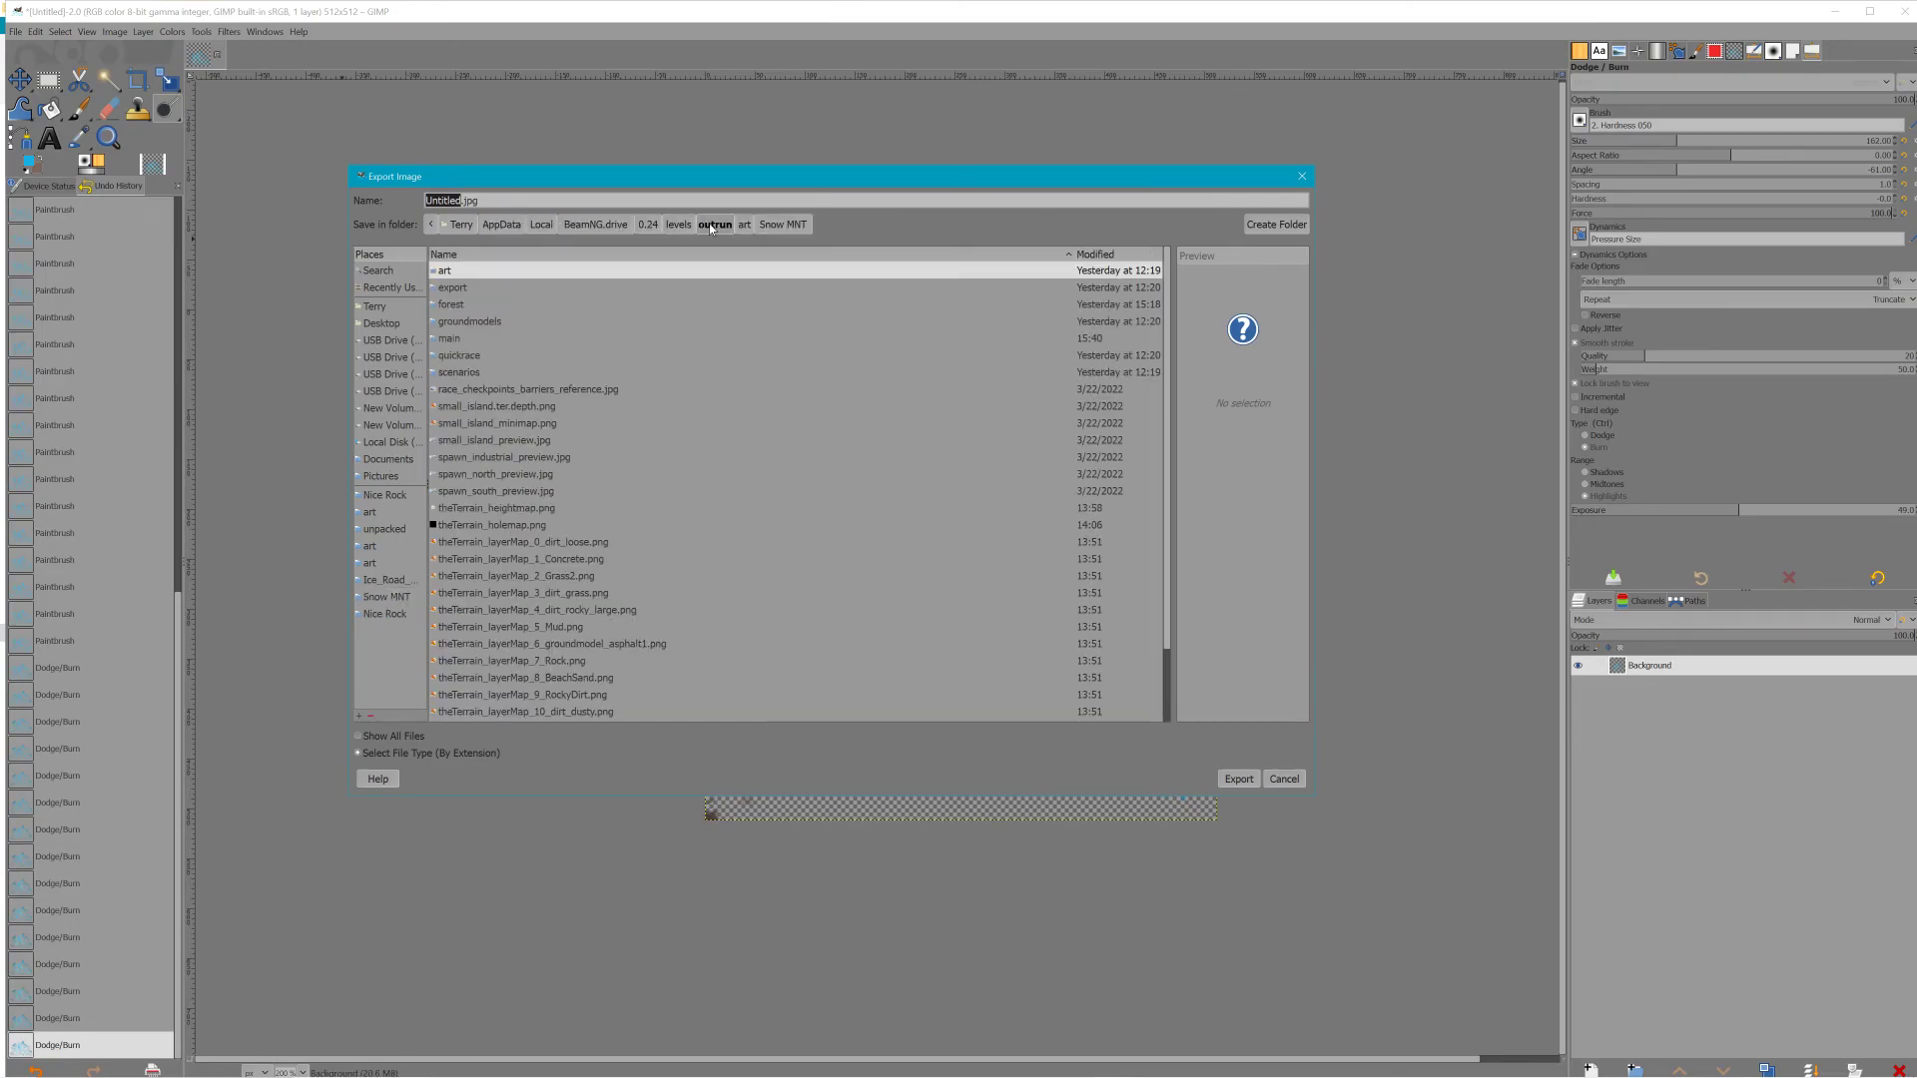
pyautogui.doubleClick(458, 272)
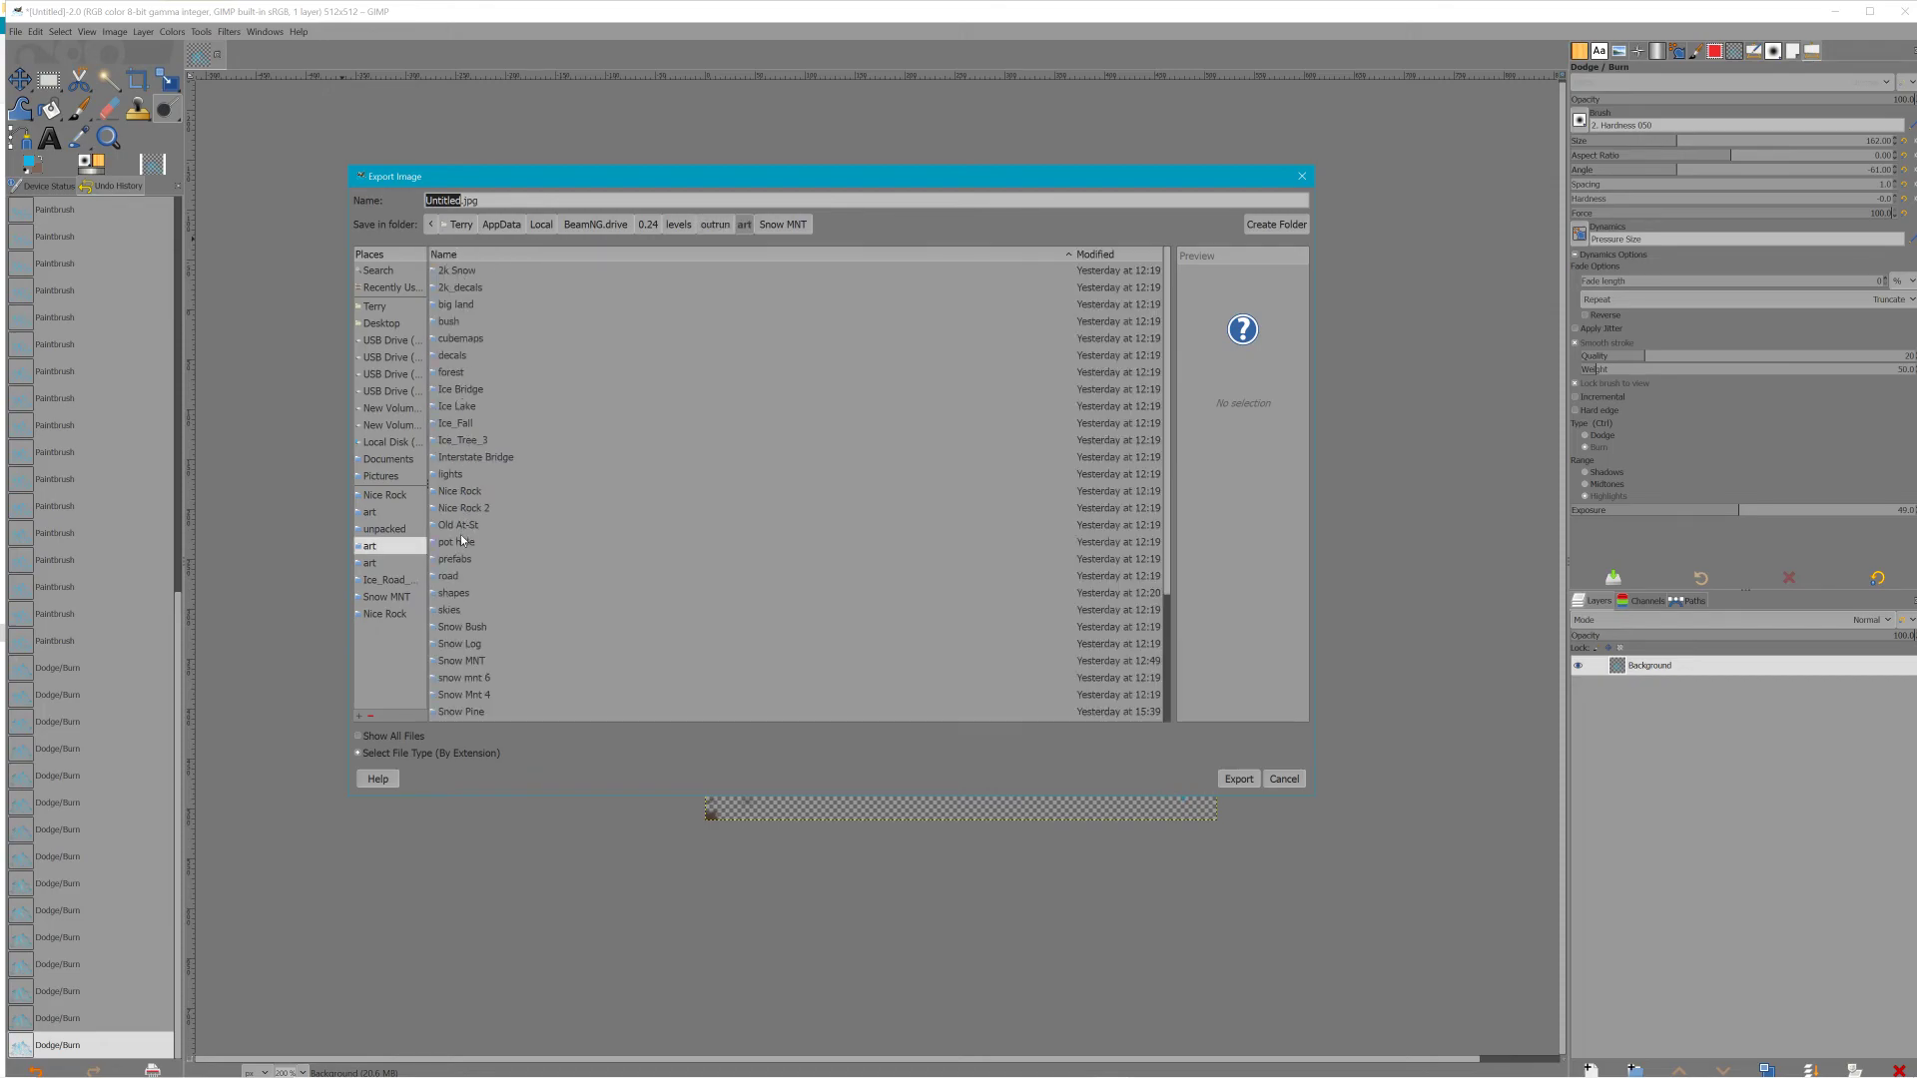
pyautogui.doubleClick(455, 593)
pyautogui.doubleClick(455, 322)
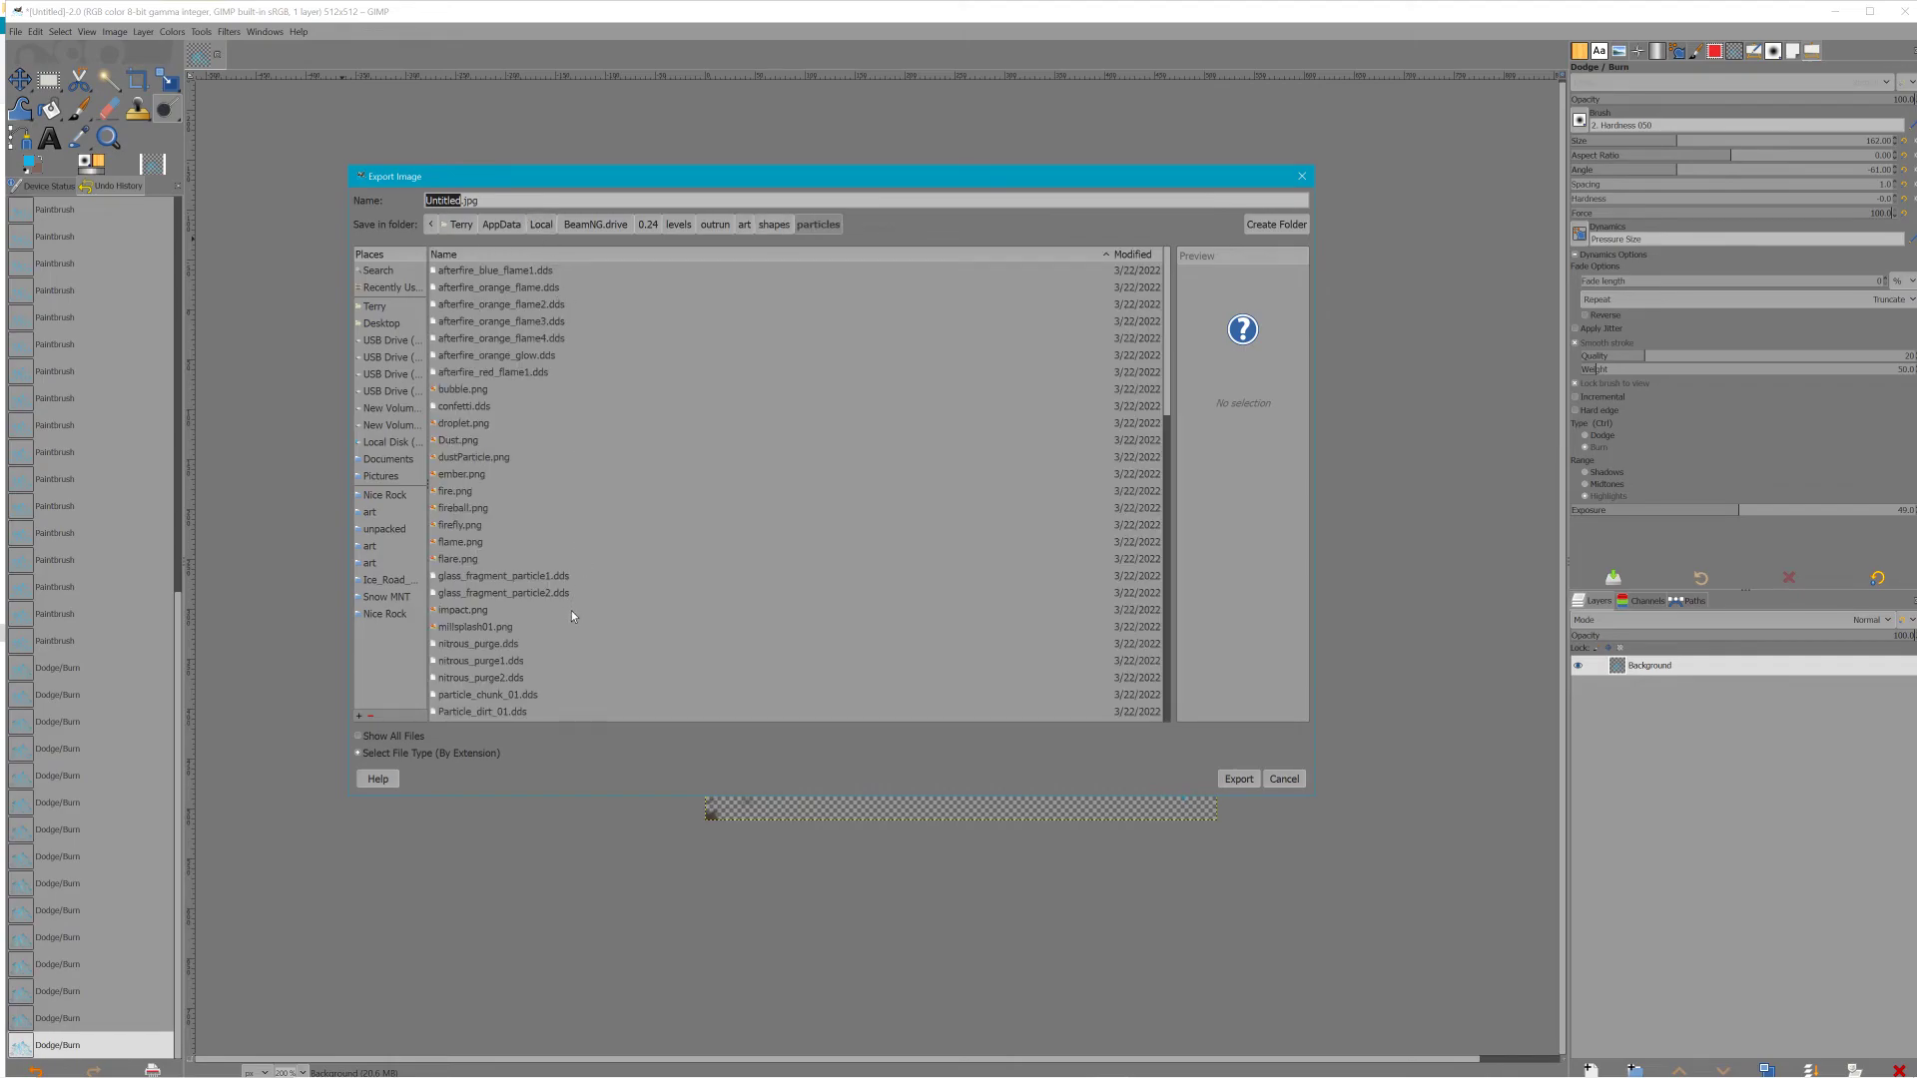
# Choose Particle_grass_dust_01.dds as the export target and accept replacing the existing file
pyautogui.scroll(-1, 572, 613)
pyautogui.scroll(-2, 572, 612)
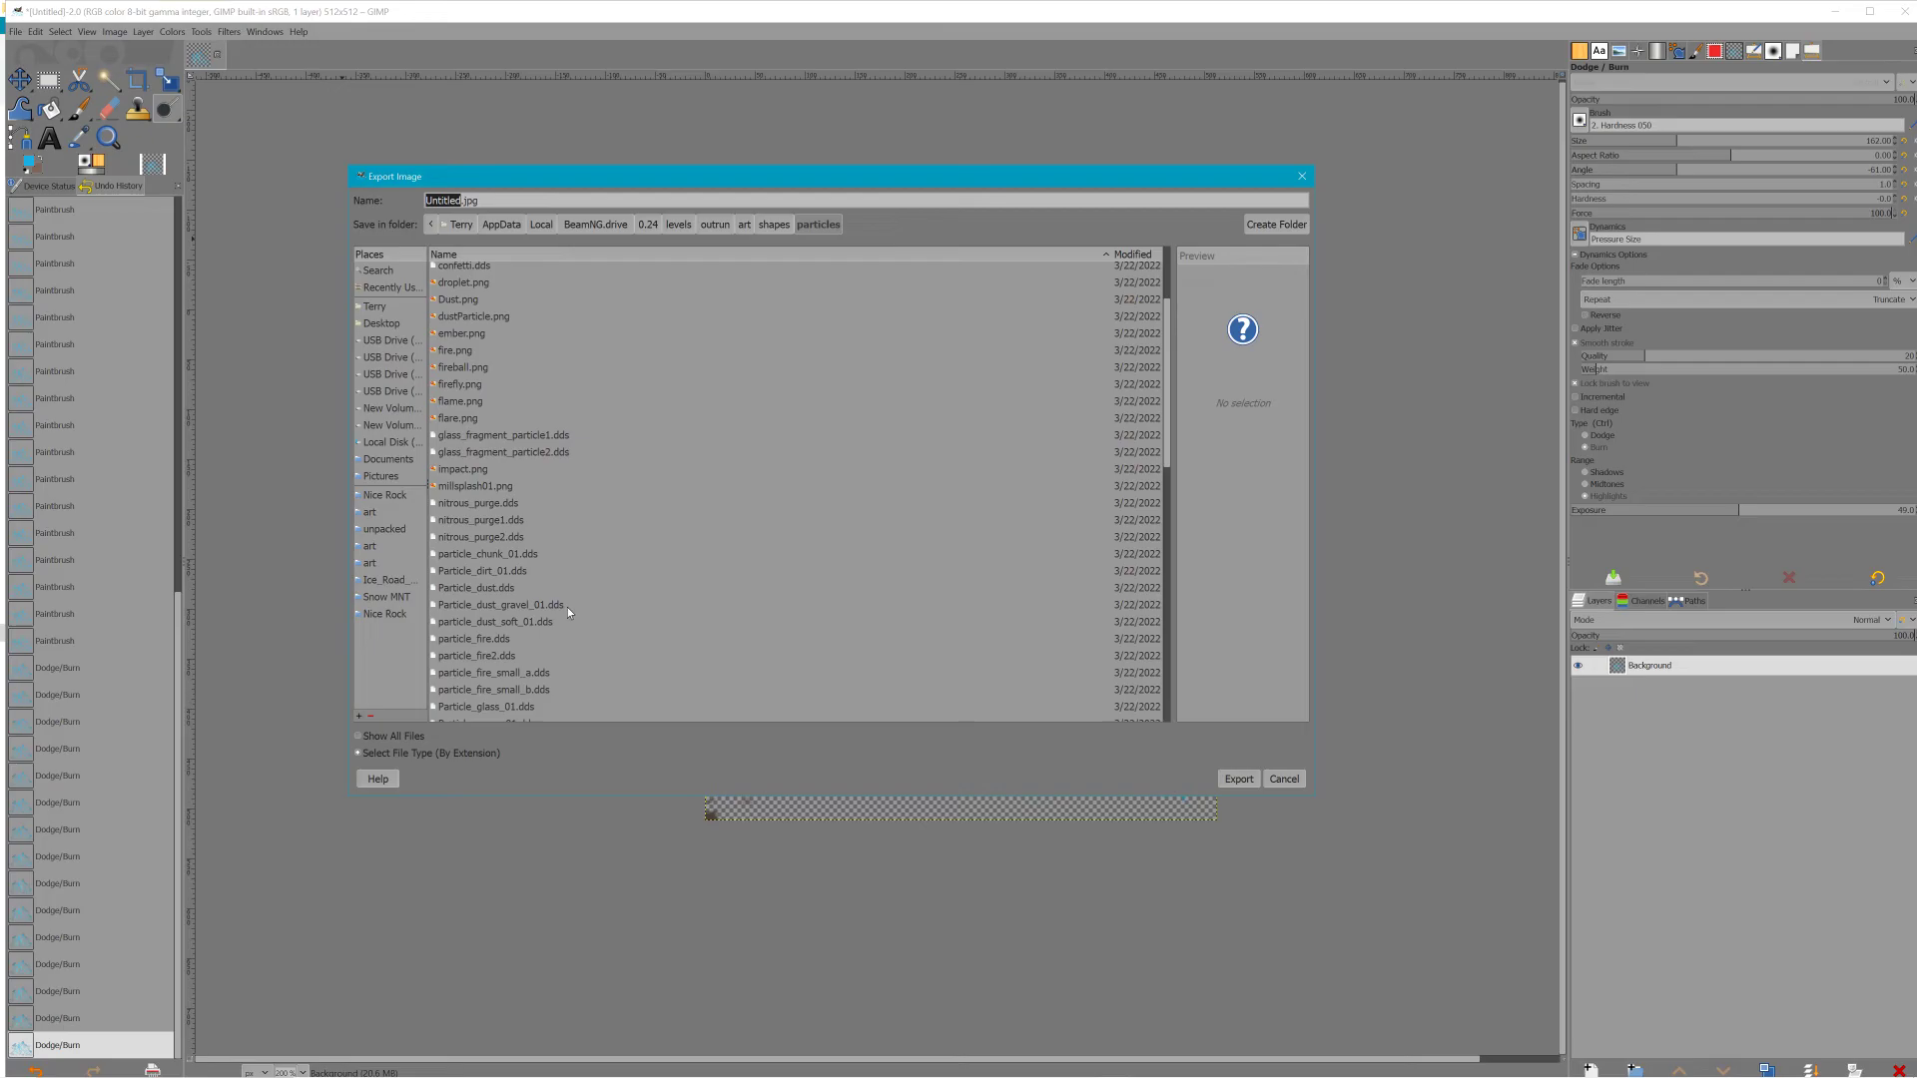
pyautogui.scroll(-1, 567, 607)
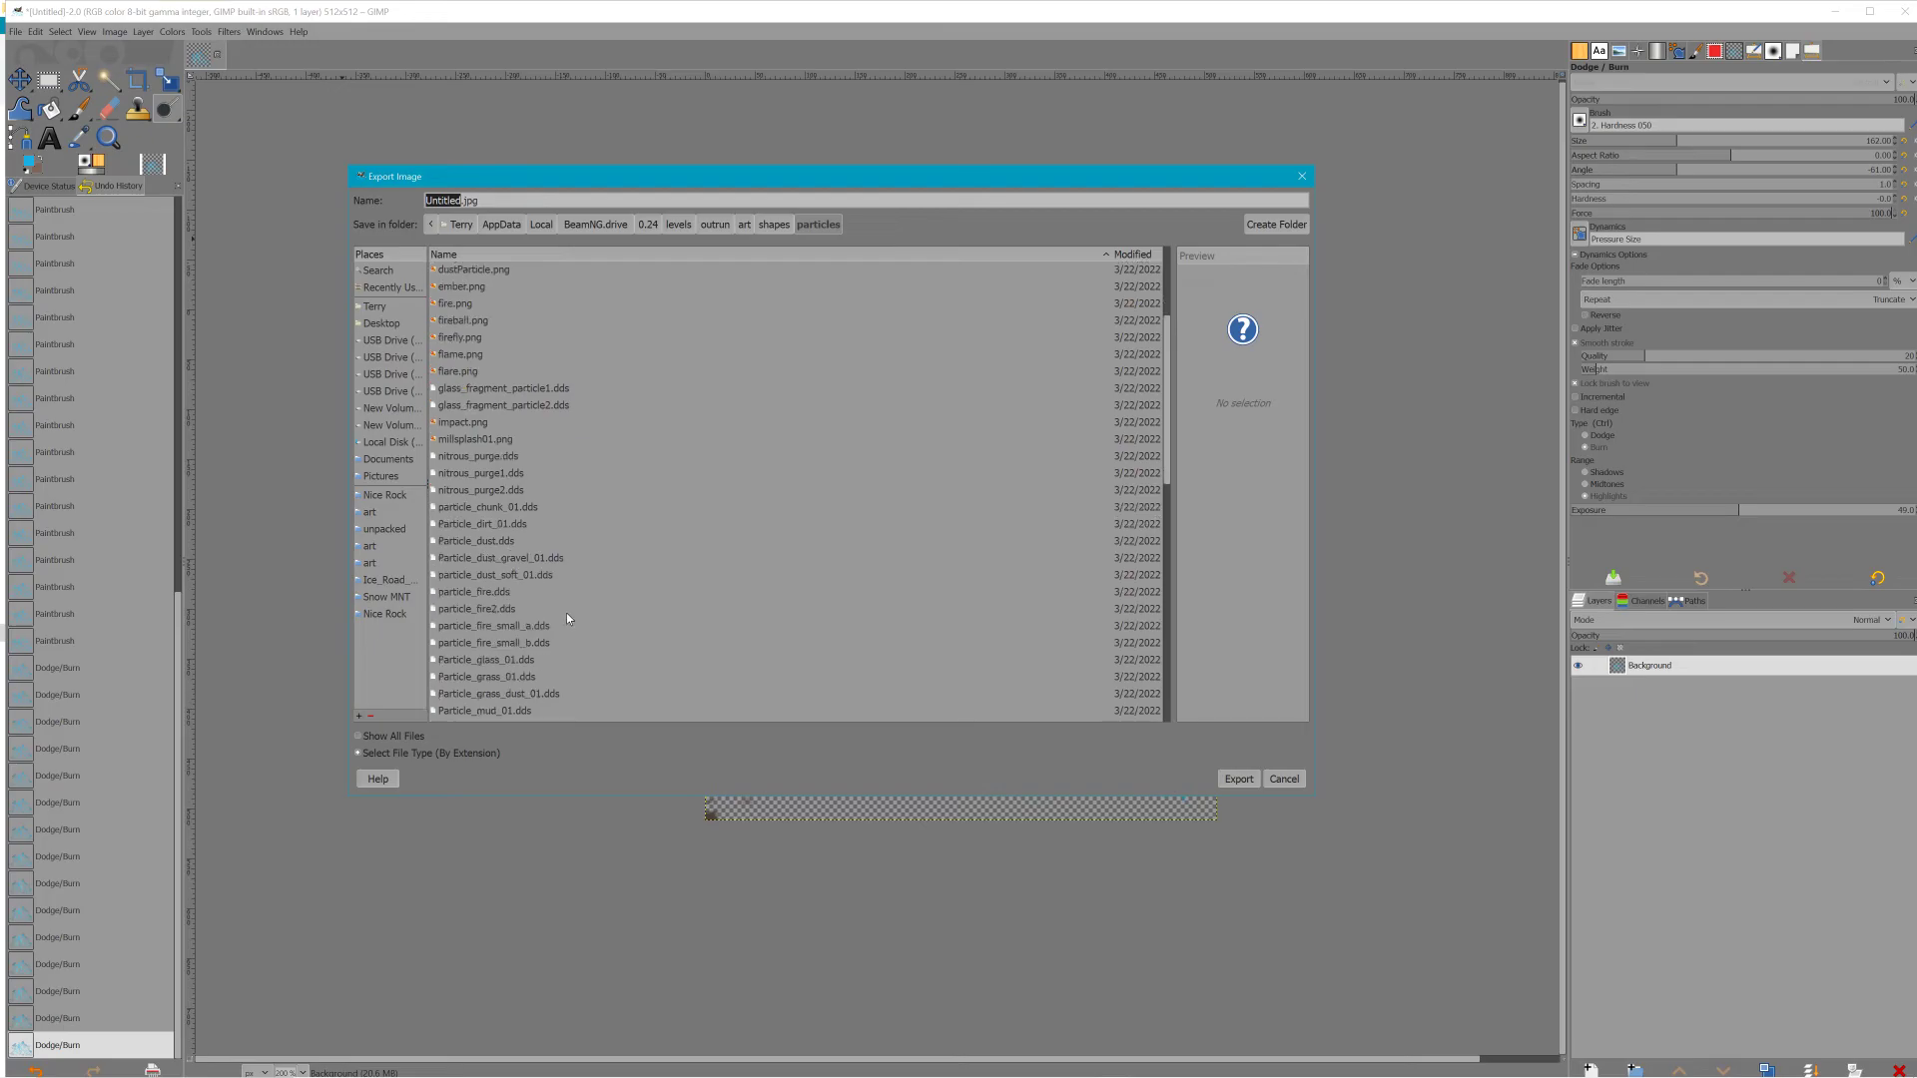
pyautogui.click(479, 659)
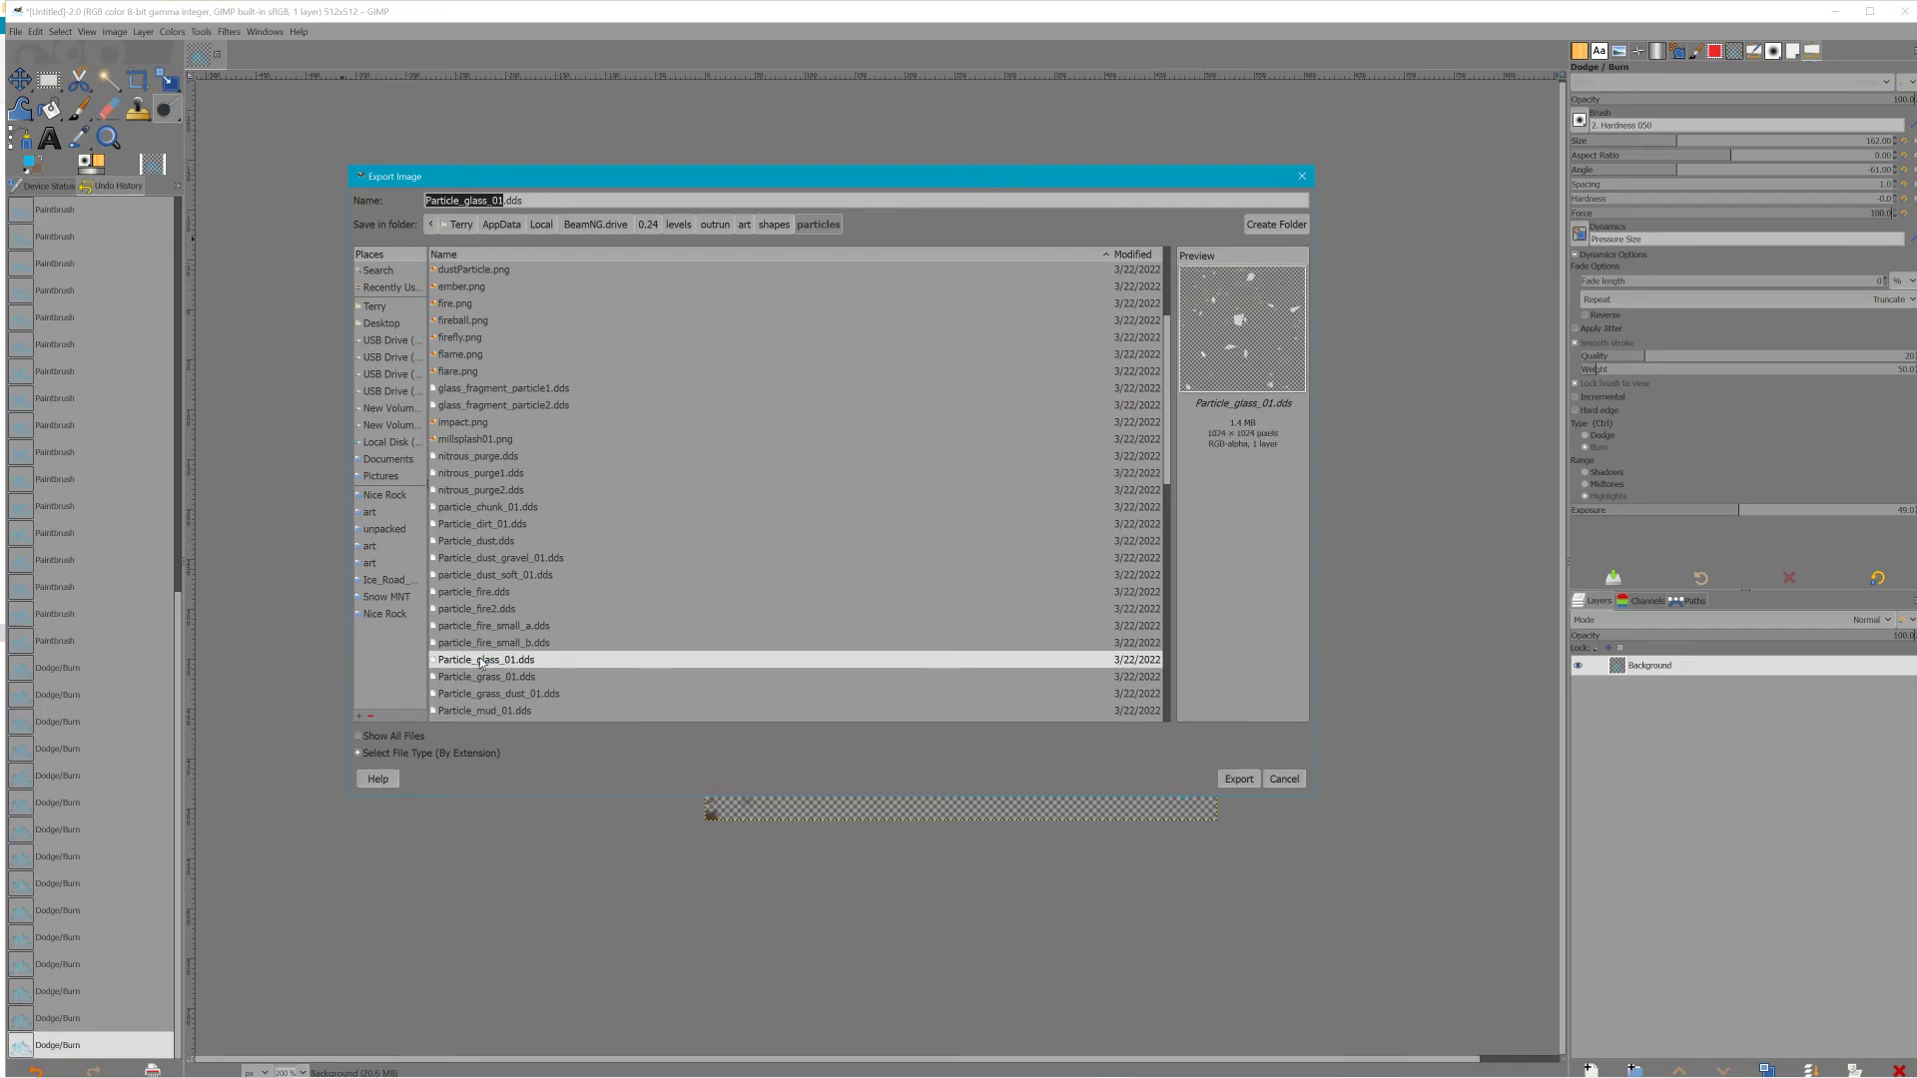
pyautogui.click(531, 694)
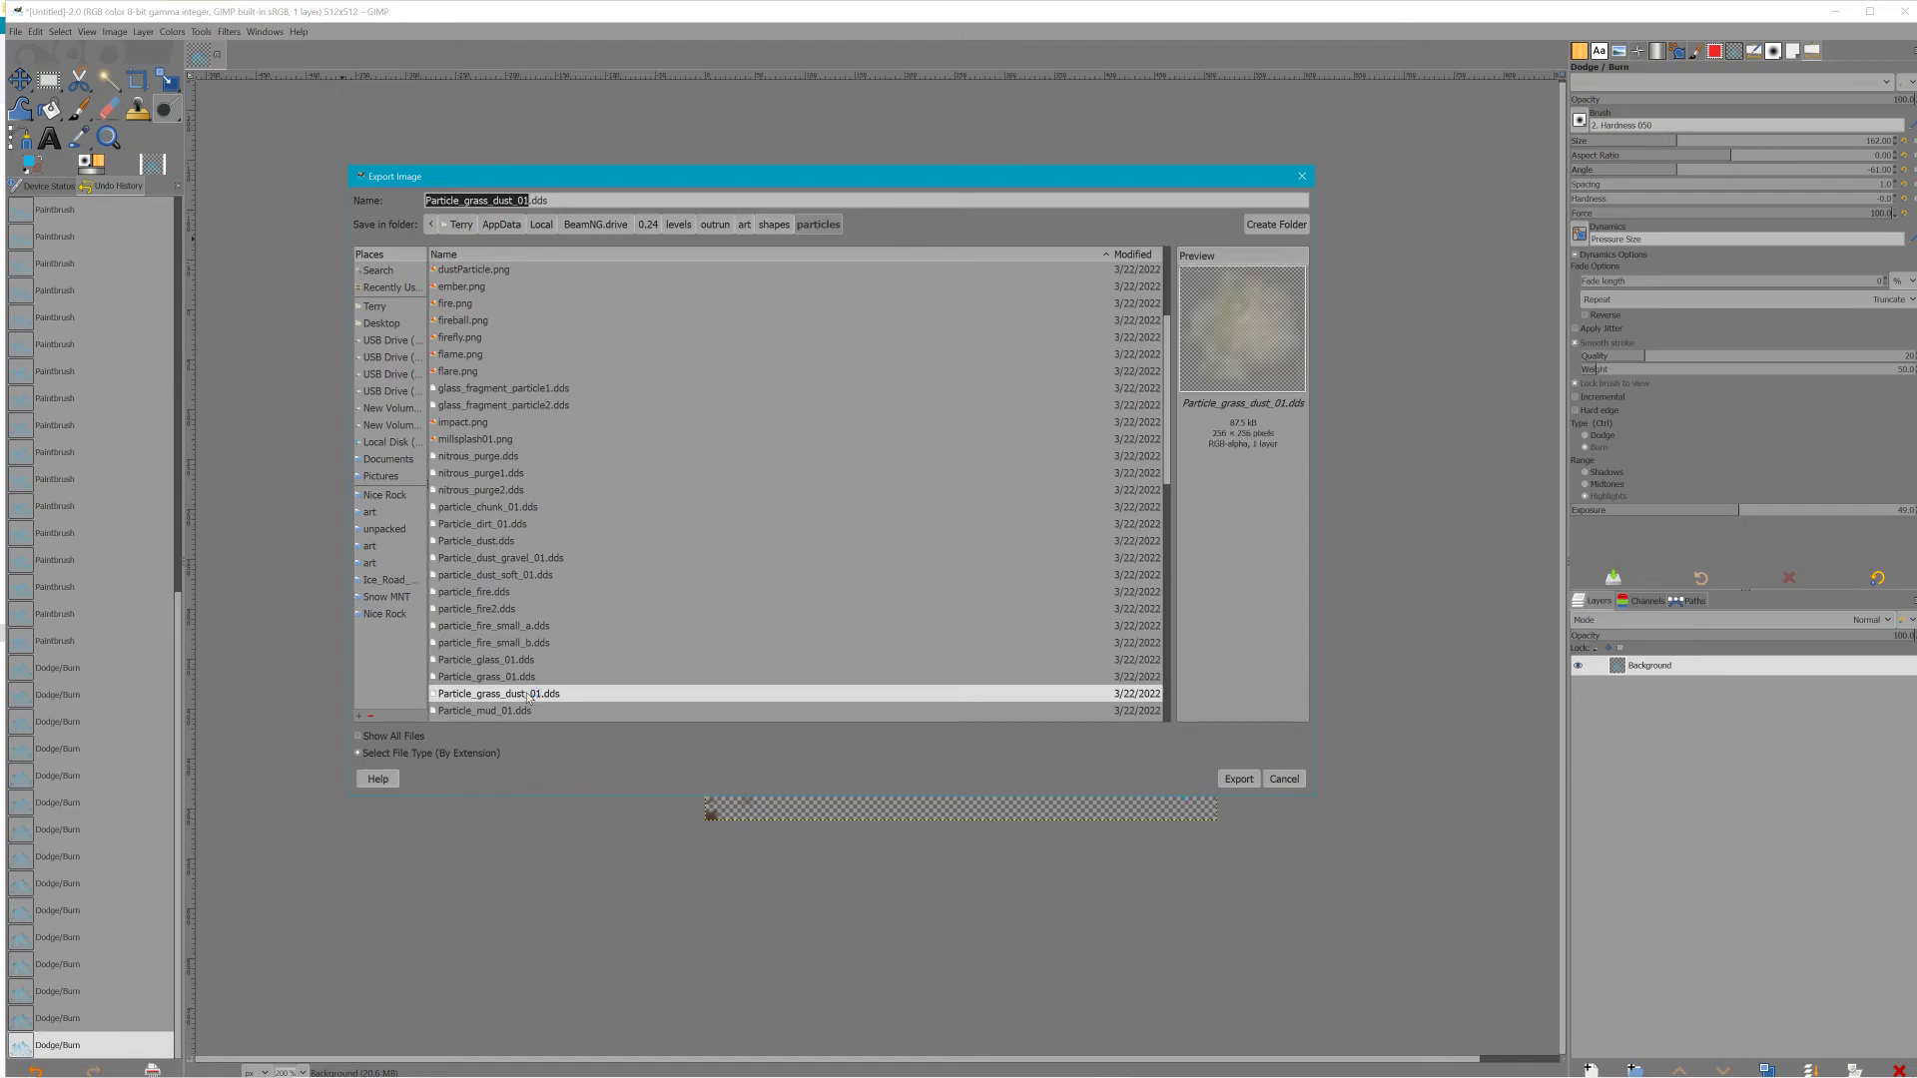
pyautogui.scroll(-1, 529, 698)
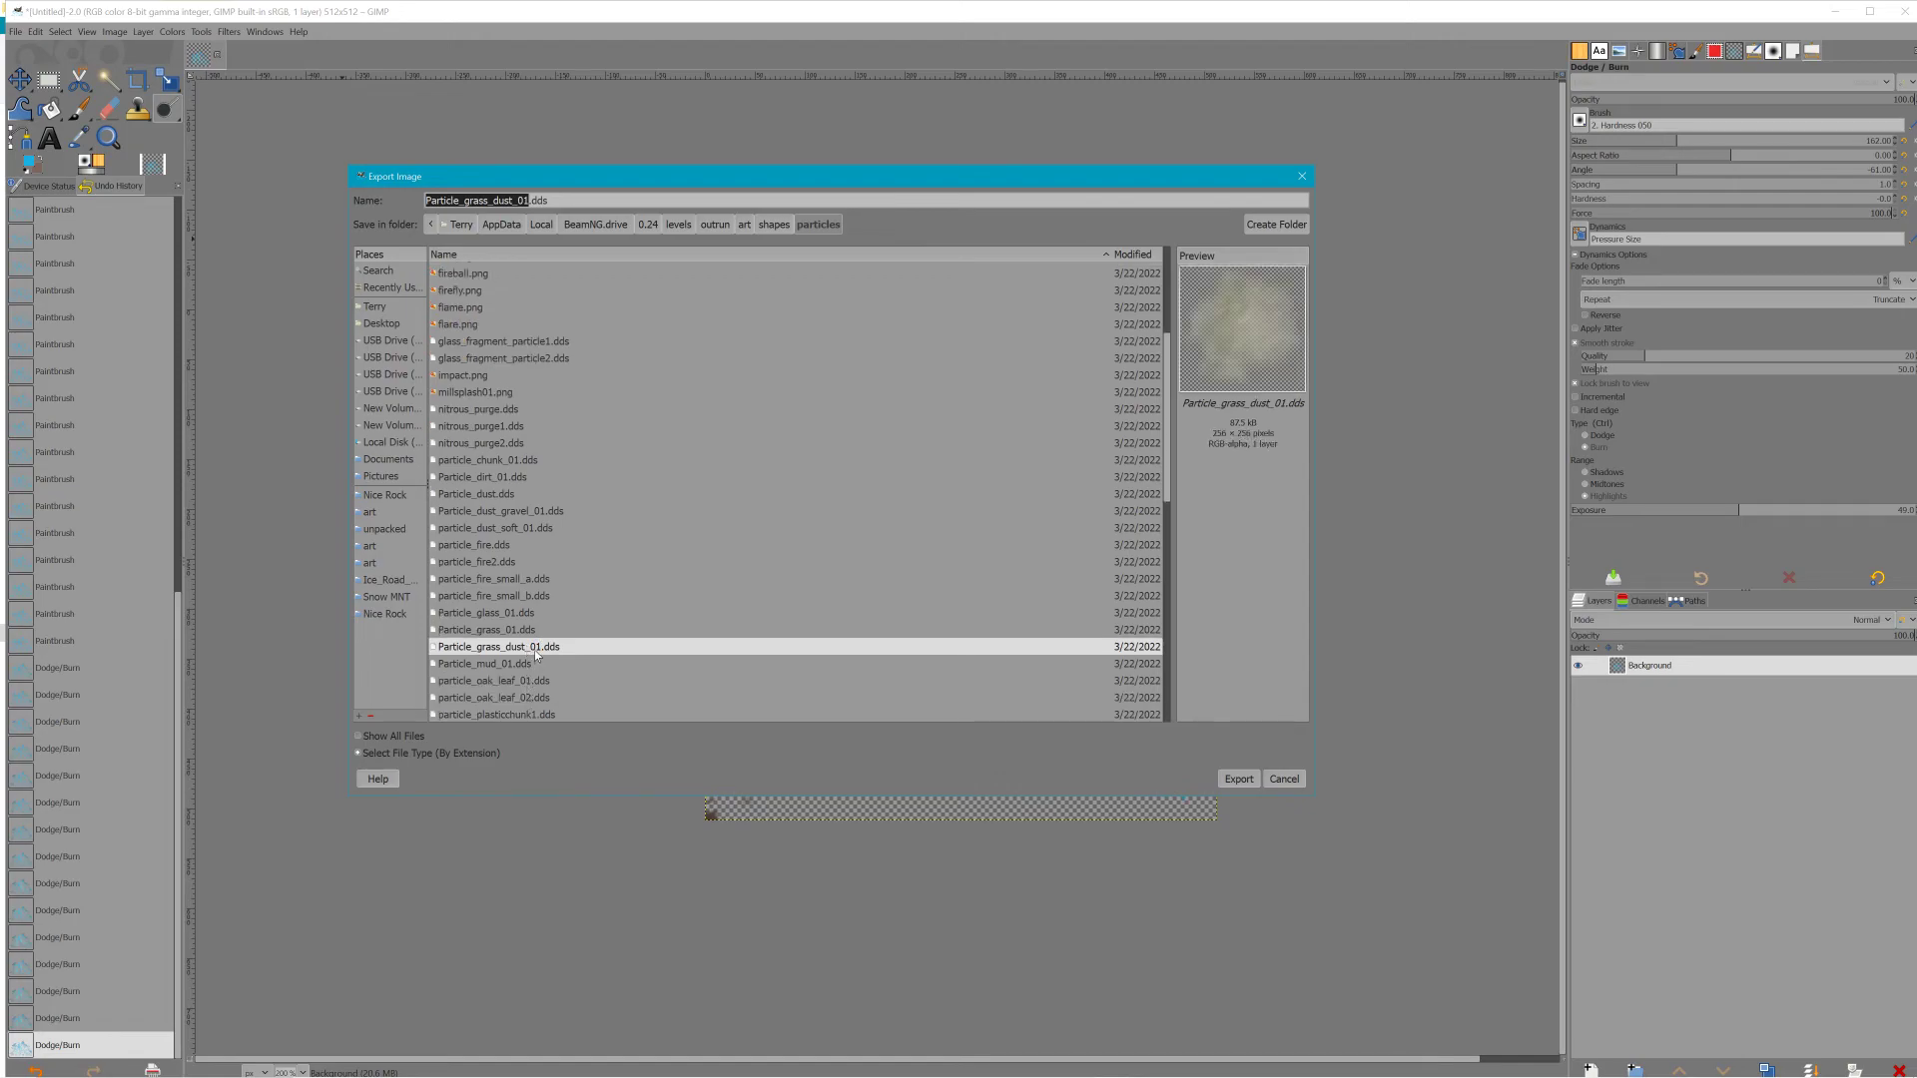
pyautogui.click(1232, 779)
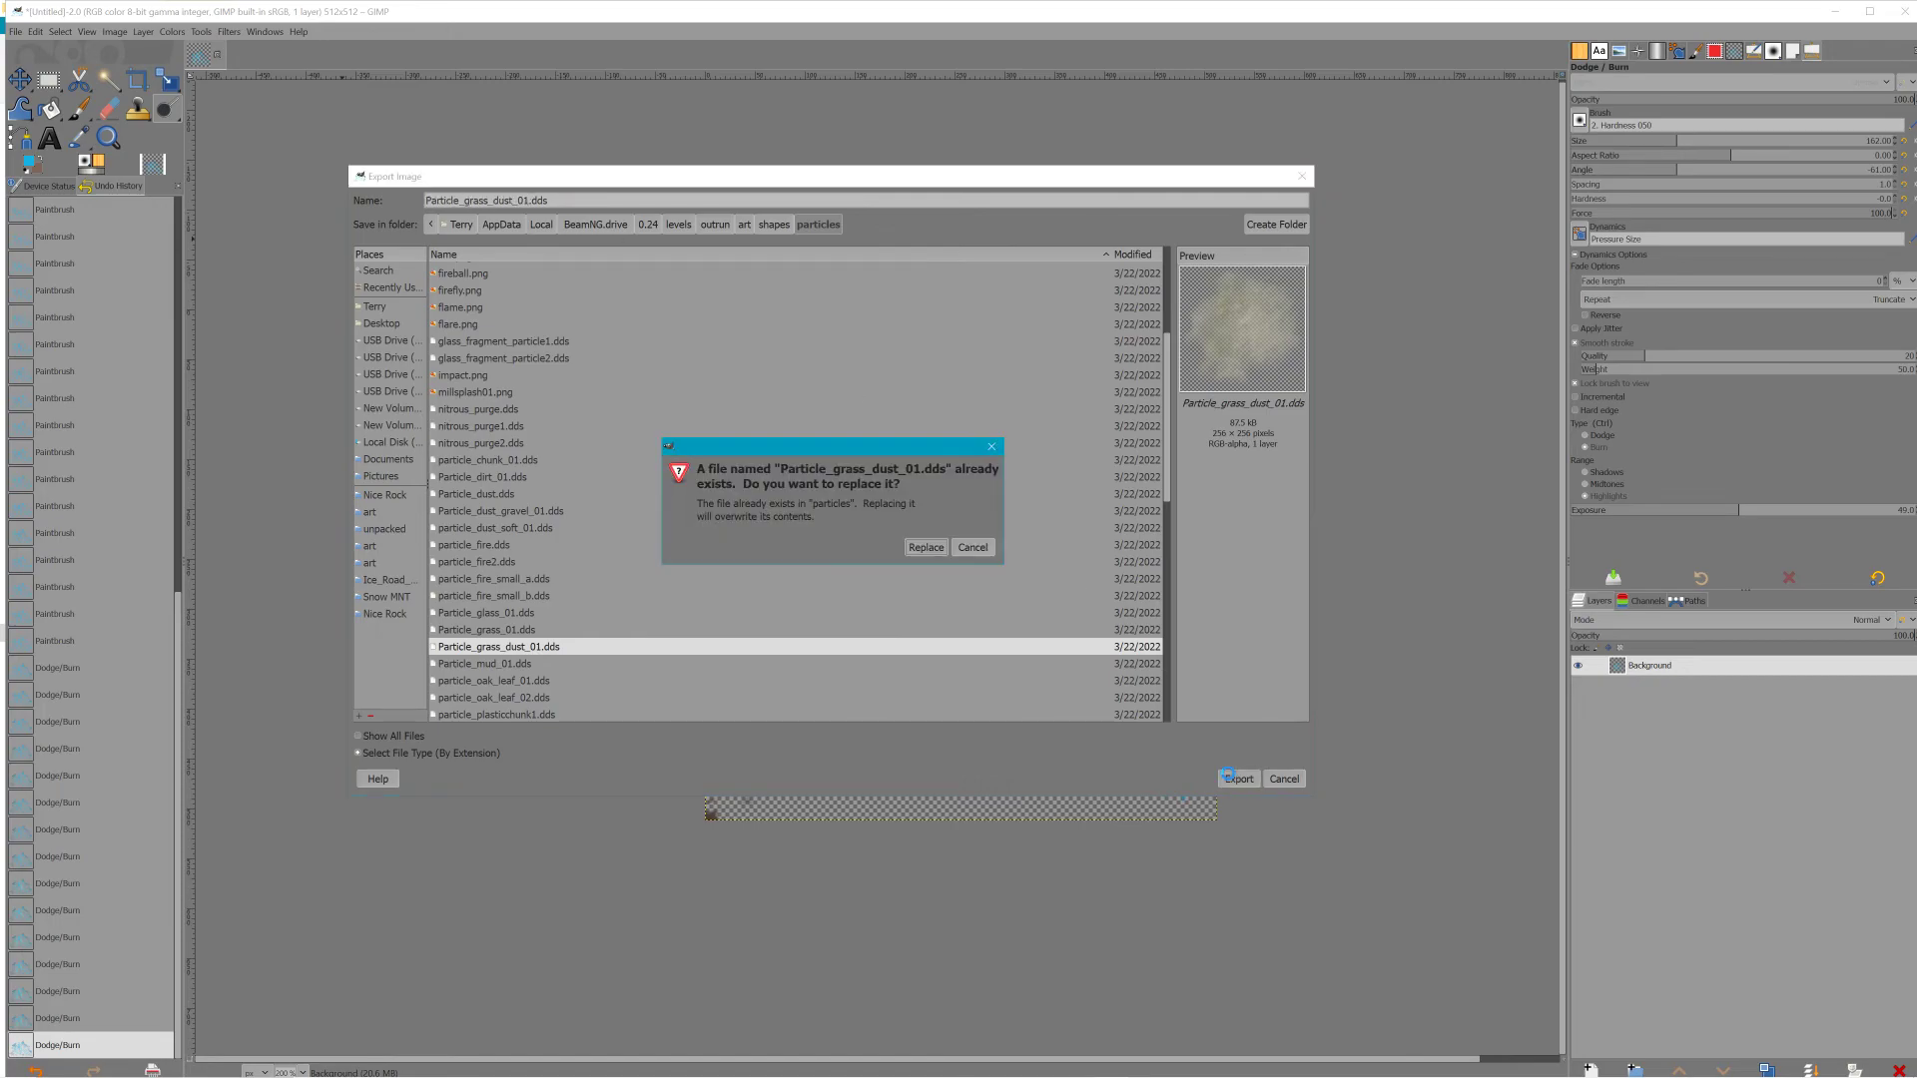
pyautogui.click(927, 547)
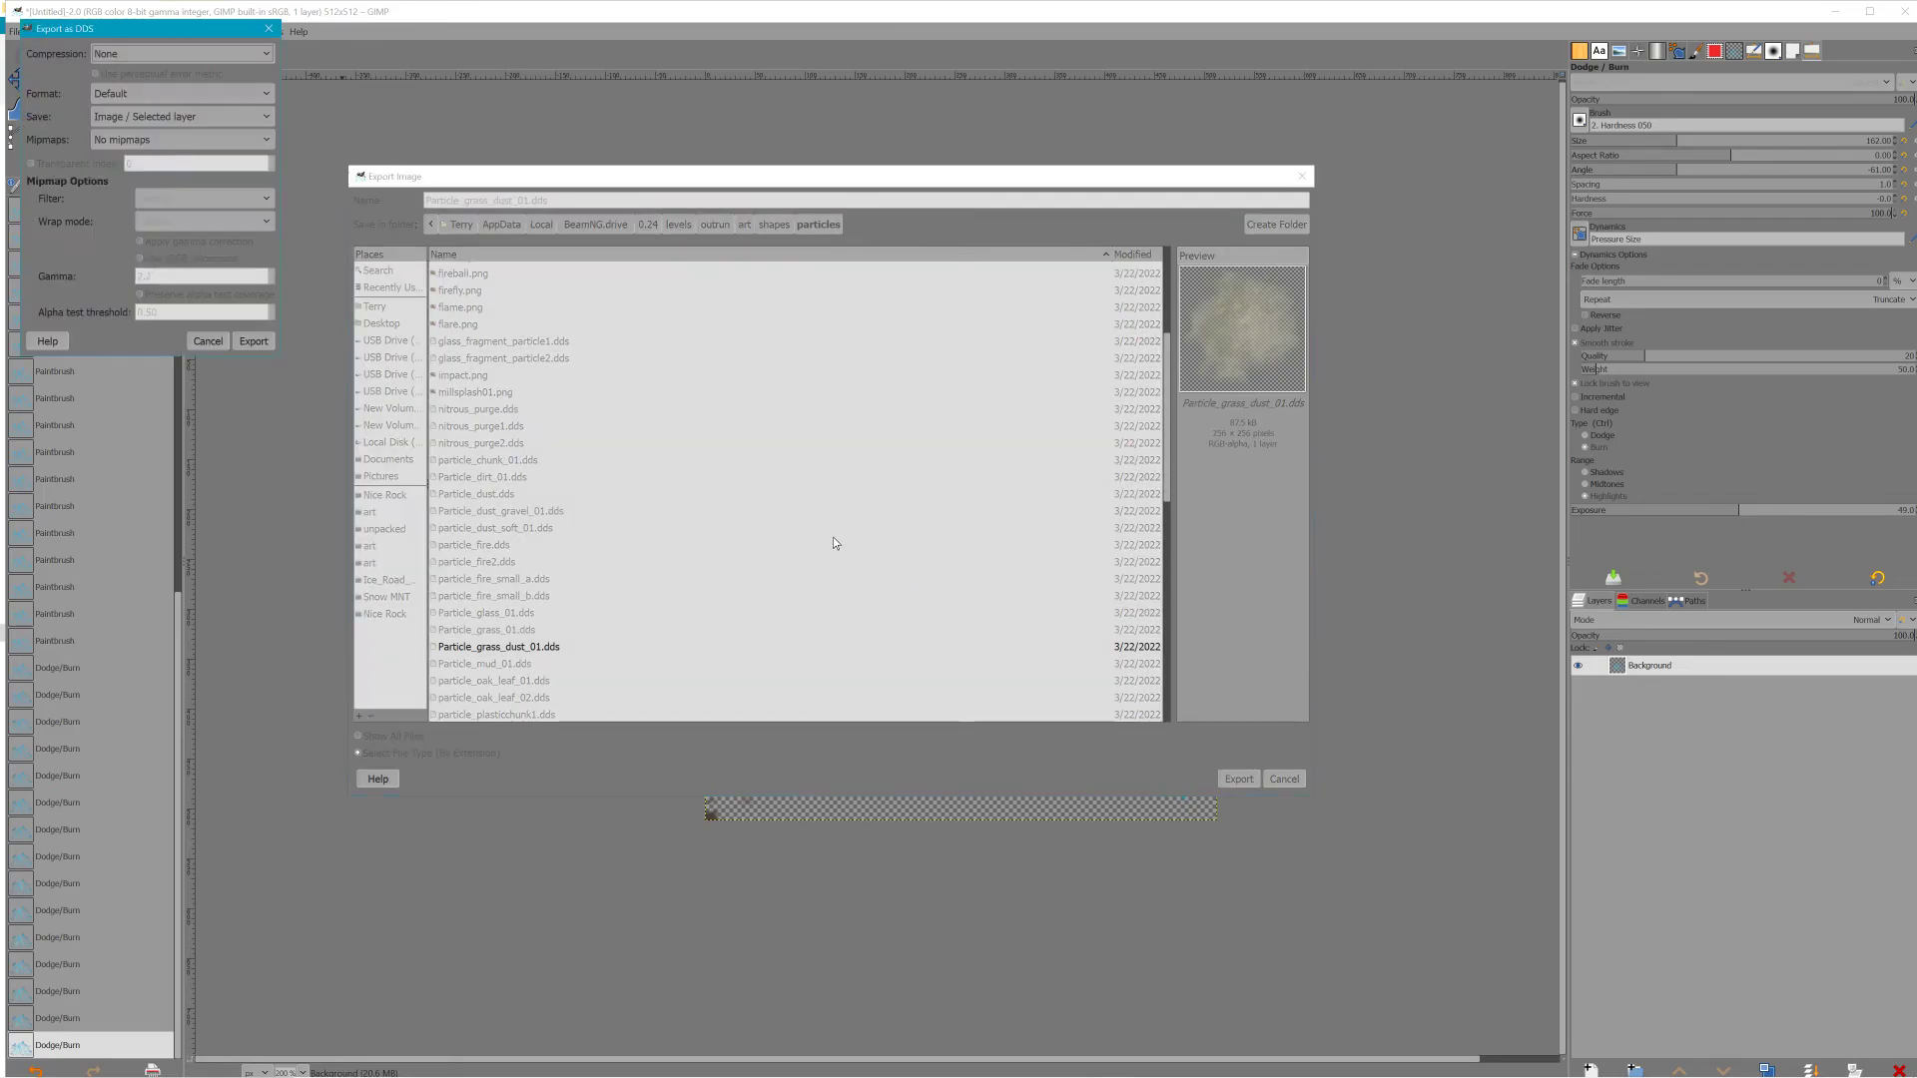
# Export the DDS with BC3 / DXT5 compression and generated mipmaps
pyautogui.click(170, 54)
pyautogui.click(161, 124)
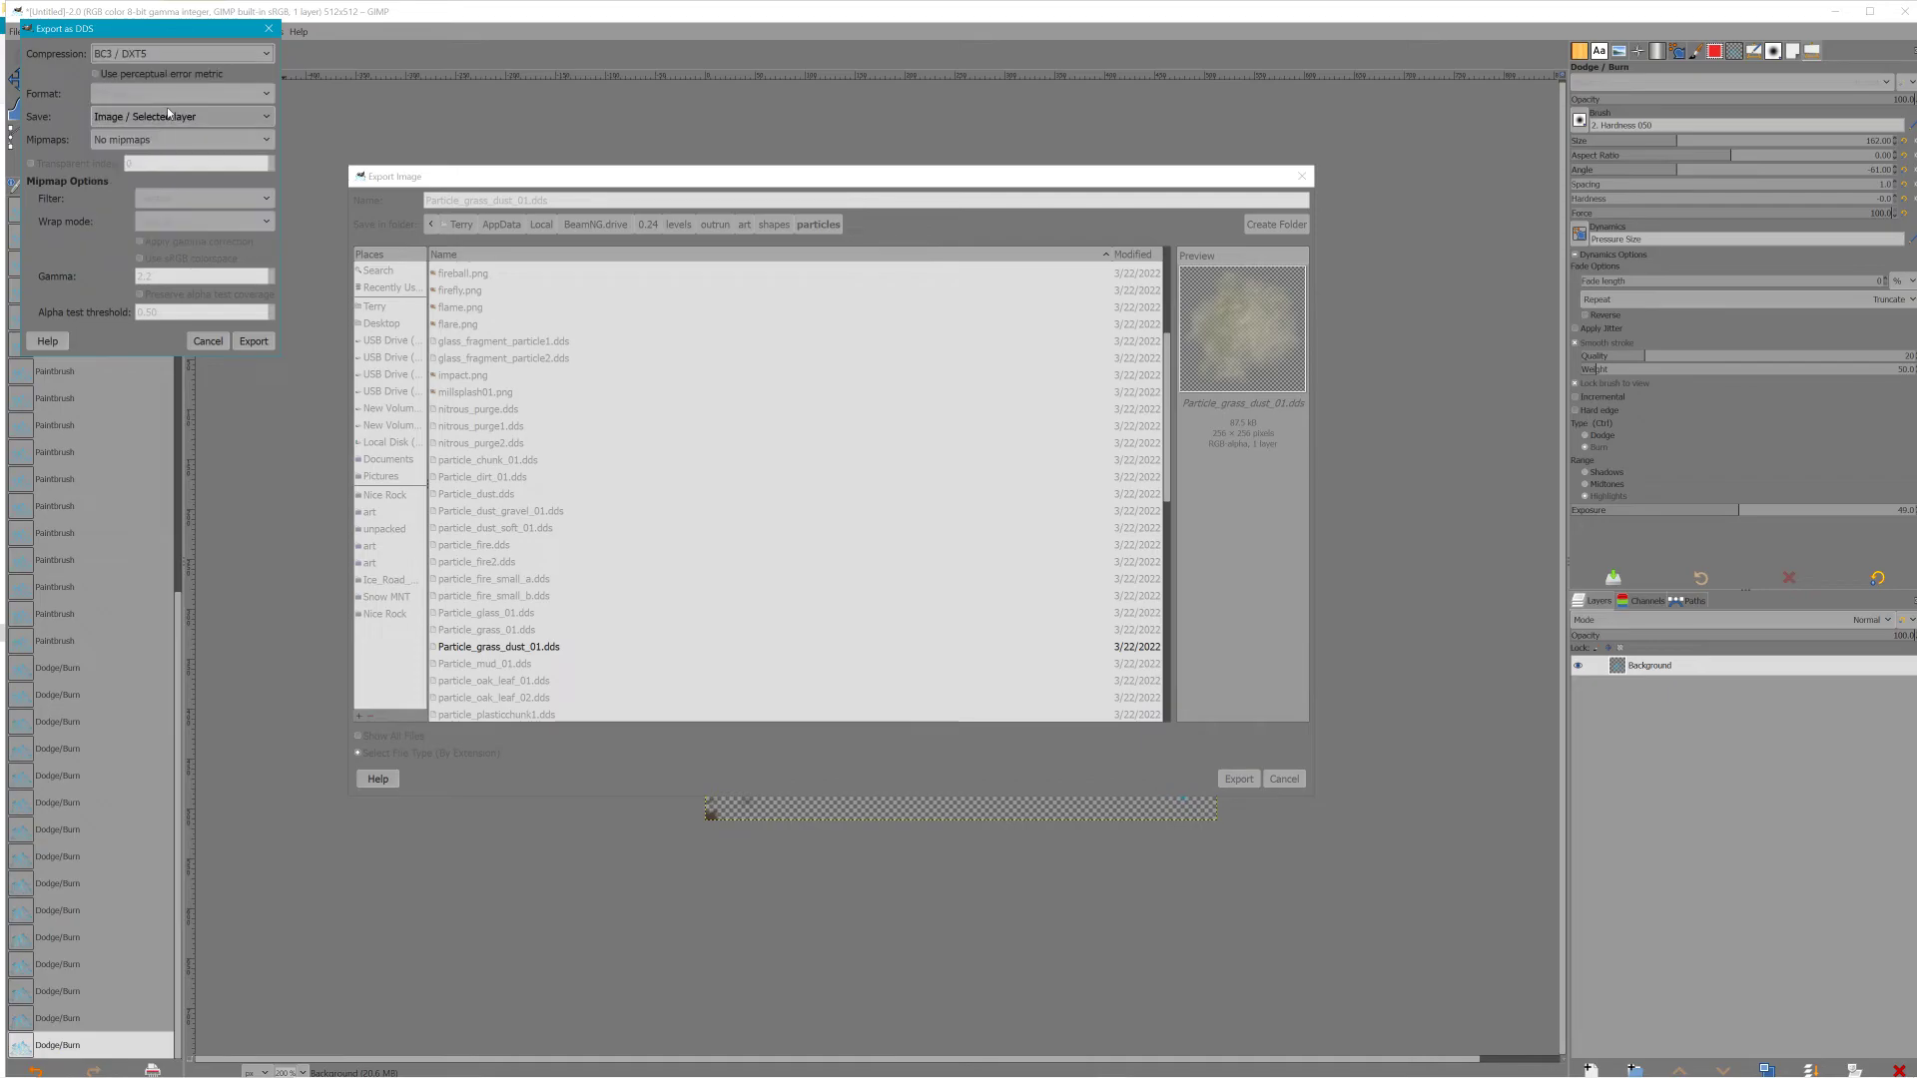
pyautogui.click(208, 140)
pyautogui.click(184, 174)
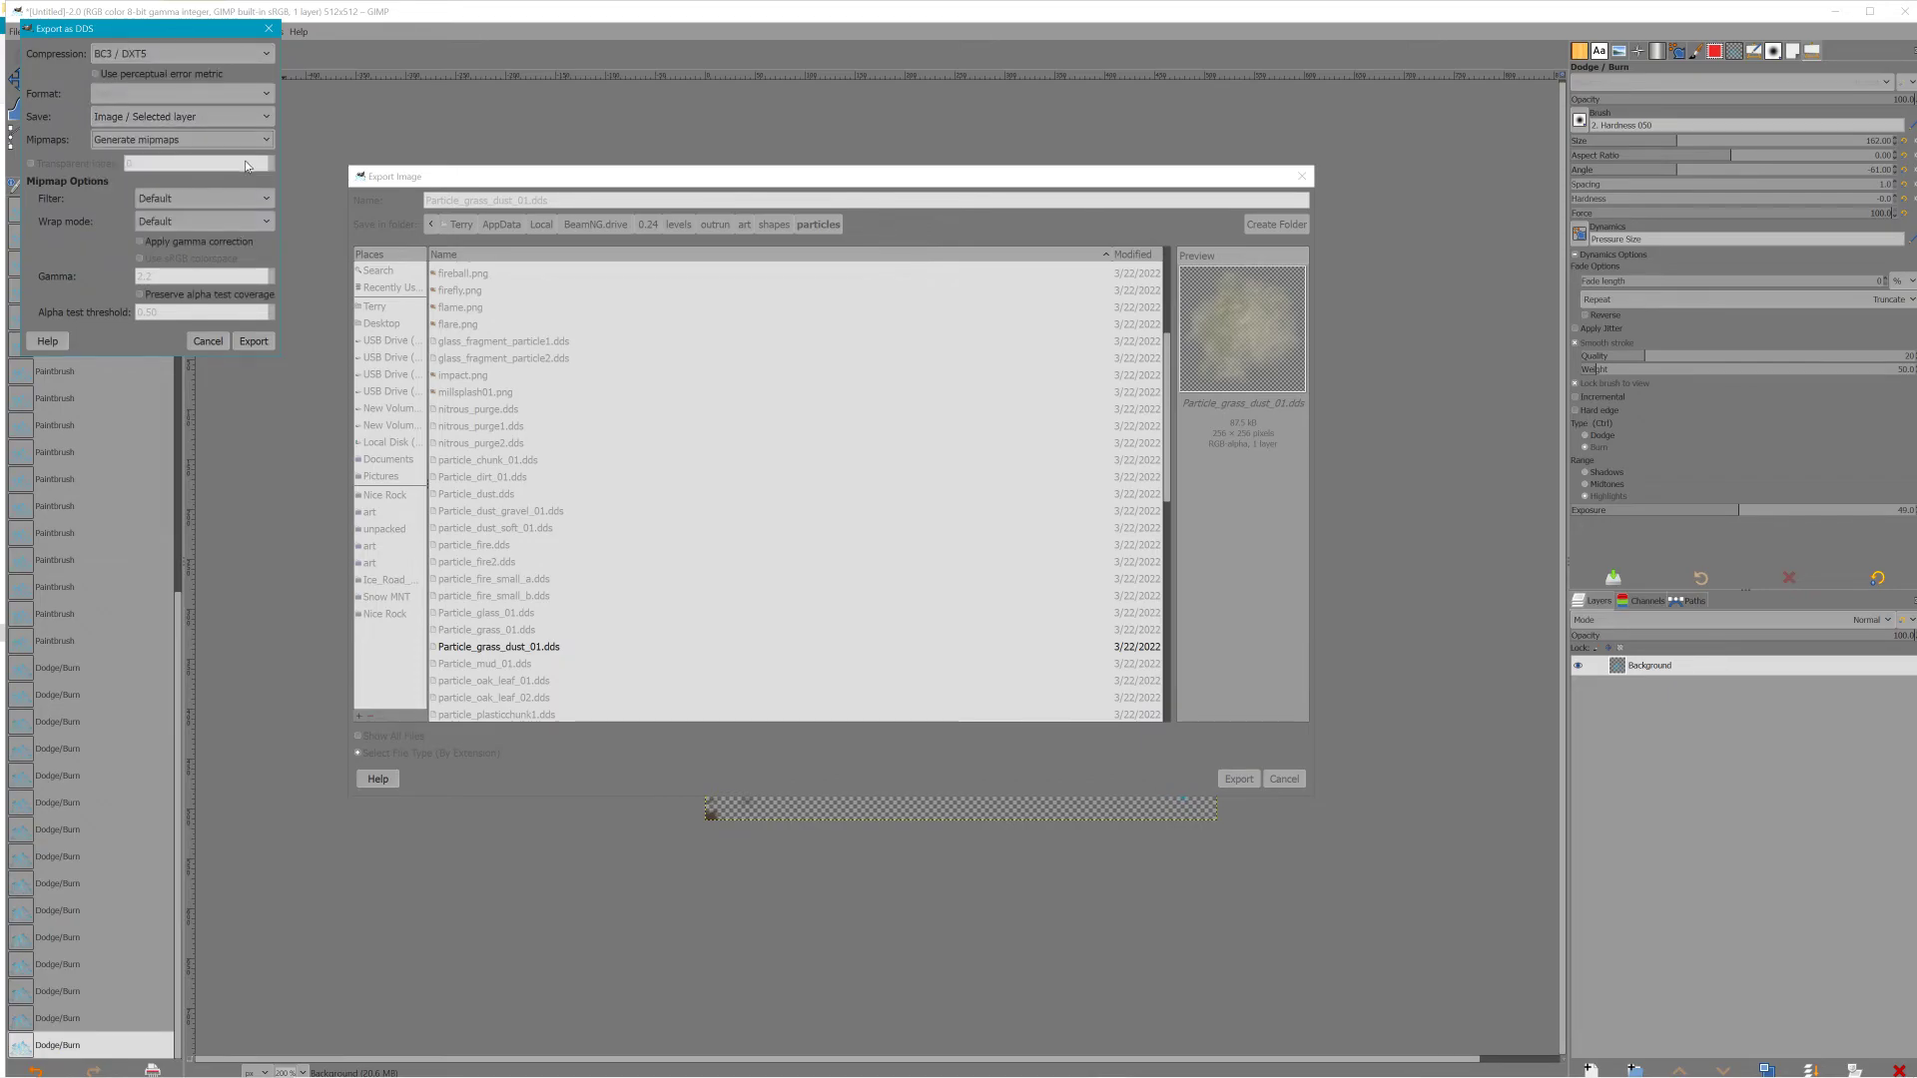
pyautogui.click(254, 341)
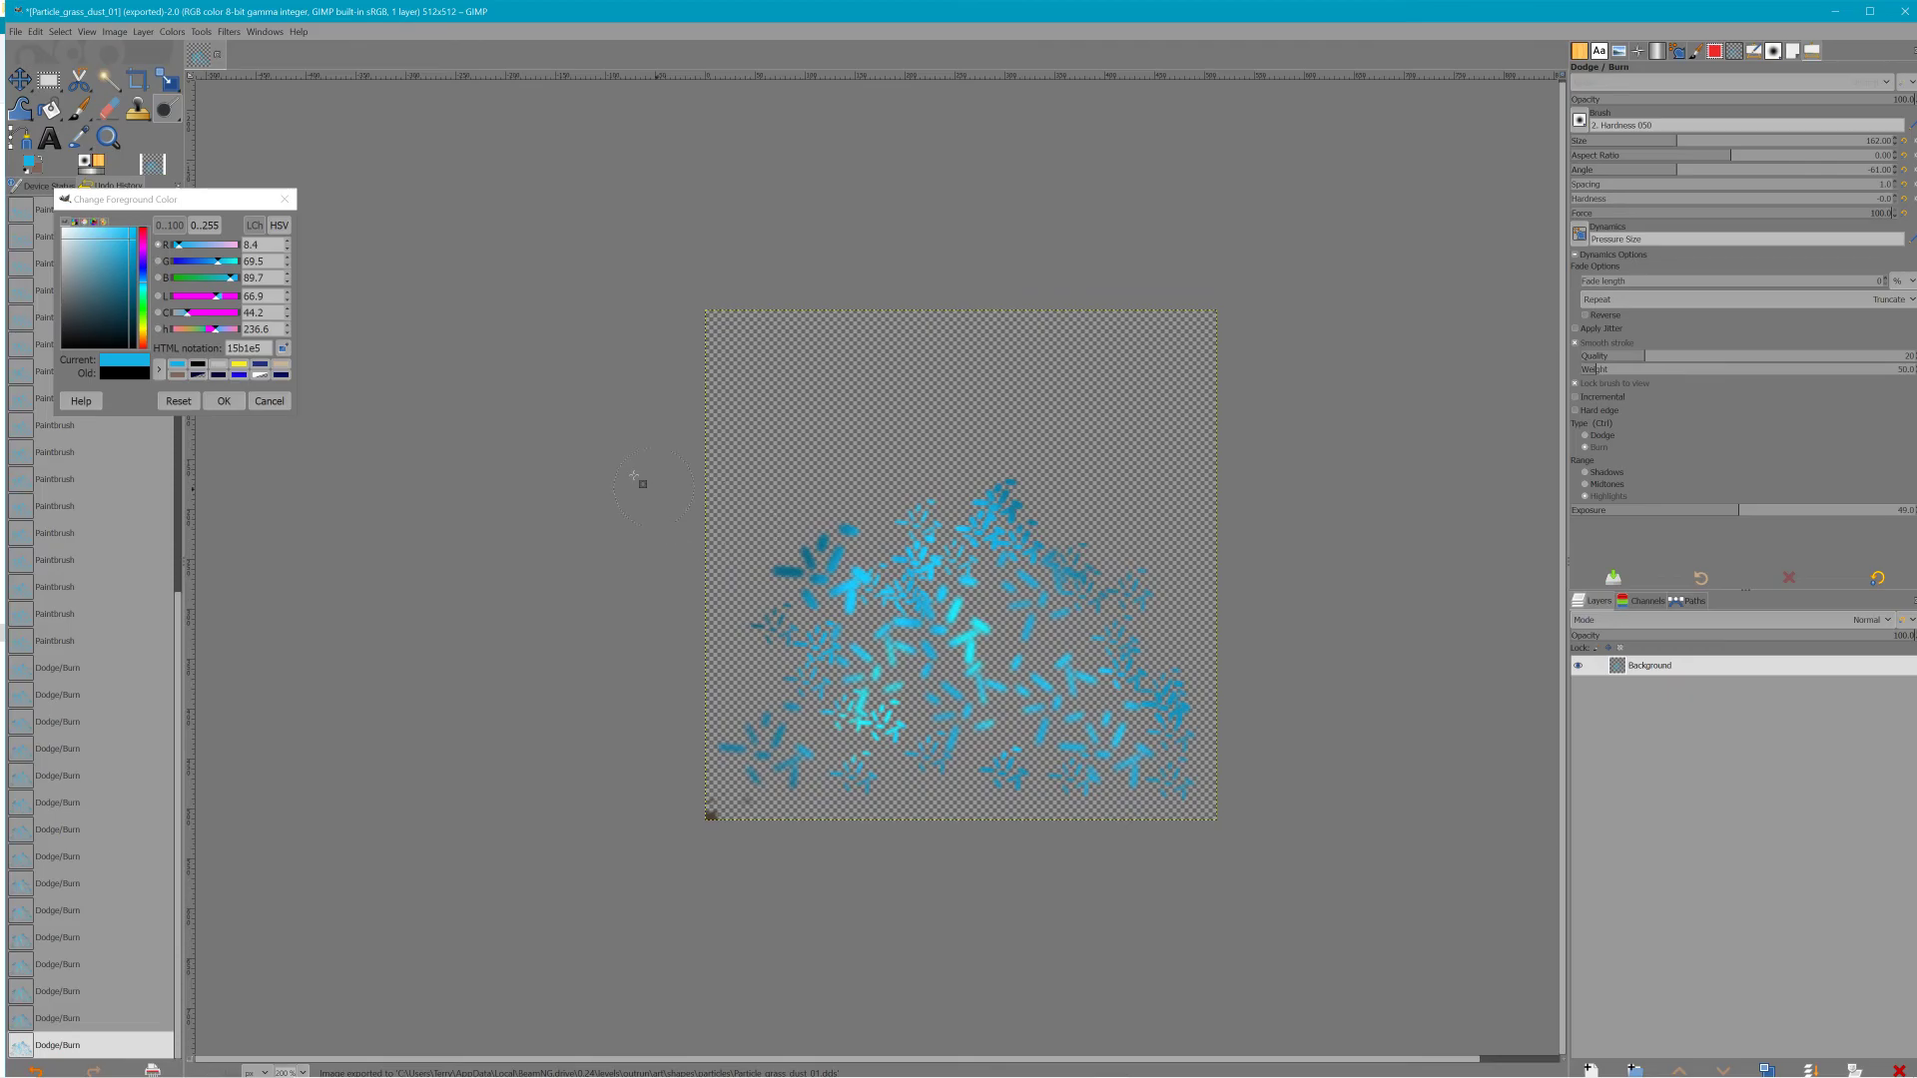
# Export the same image again over Particle_grass_01.dds in the particles folder, keeping BC3 / DXT5 compression and generated mipmaps
pyautogui.click(16, 32)
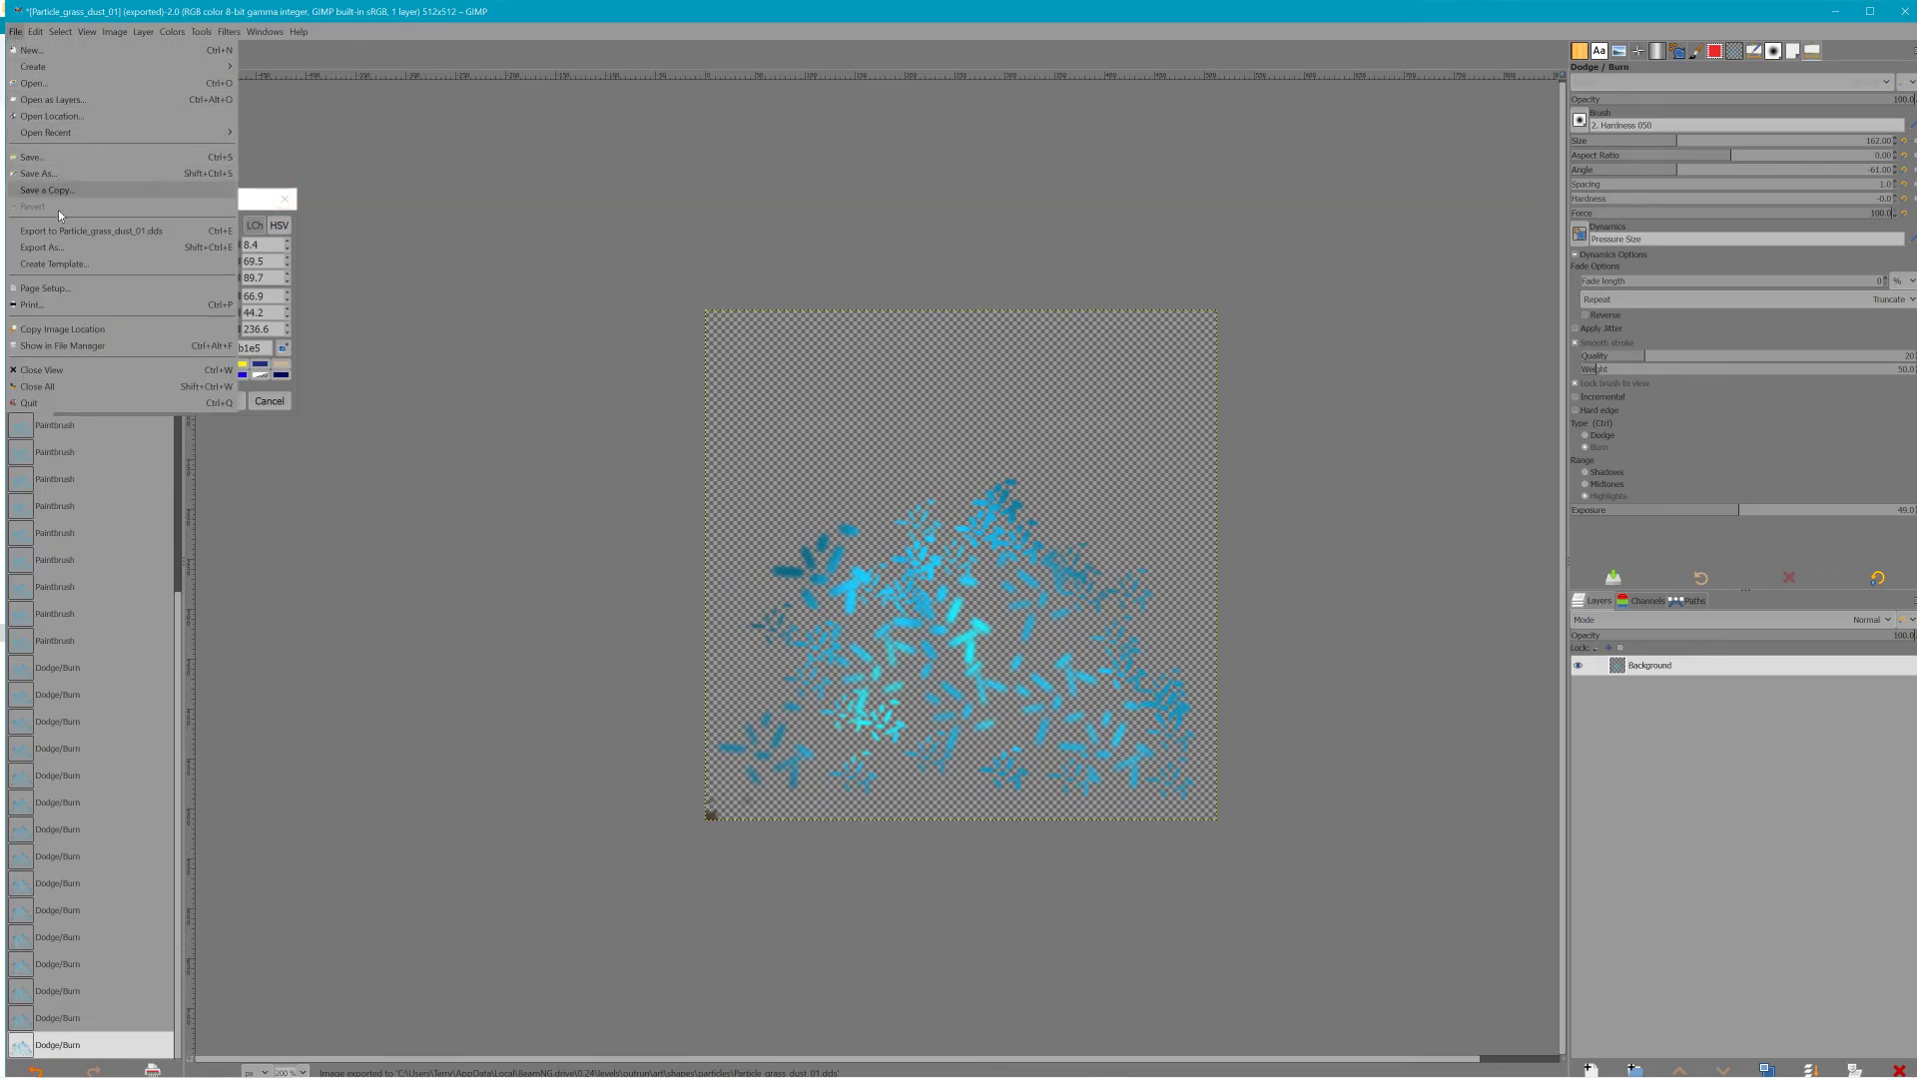
pyautogui.click(74, 249)
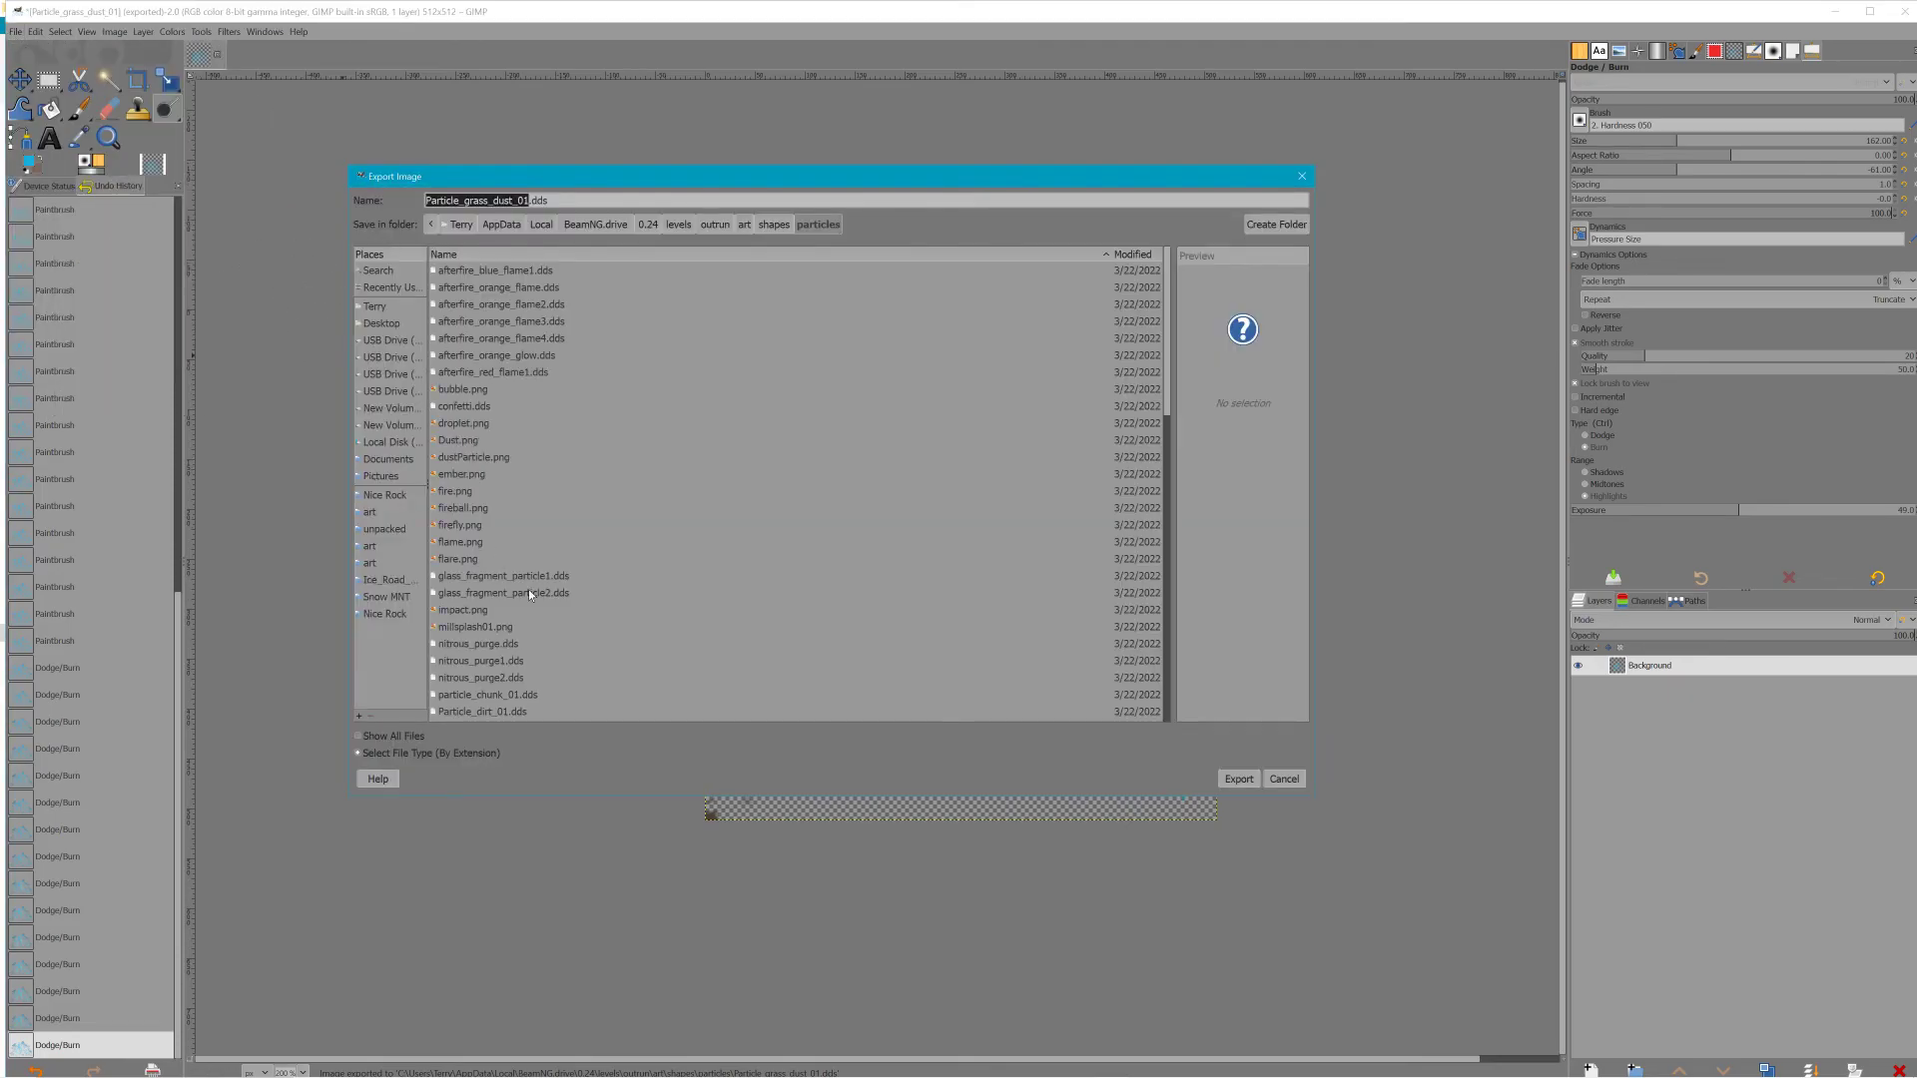
pyautogui.scroll(-3, 539, 545)
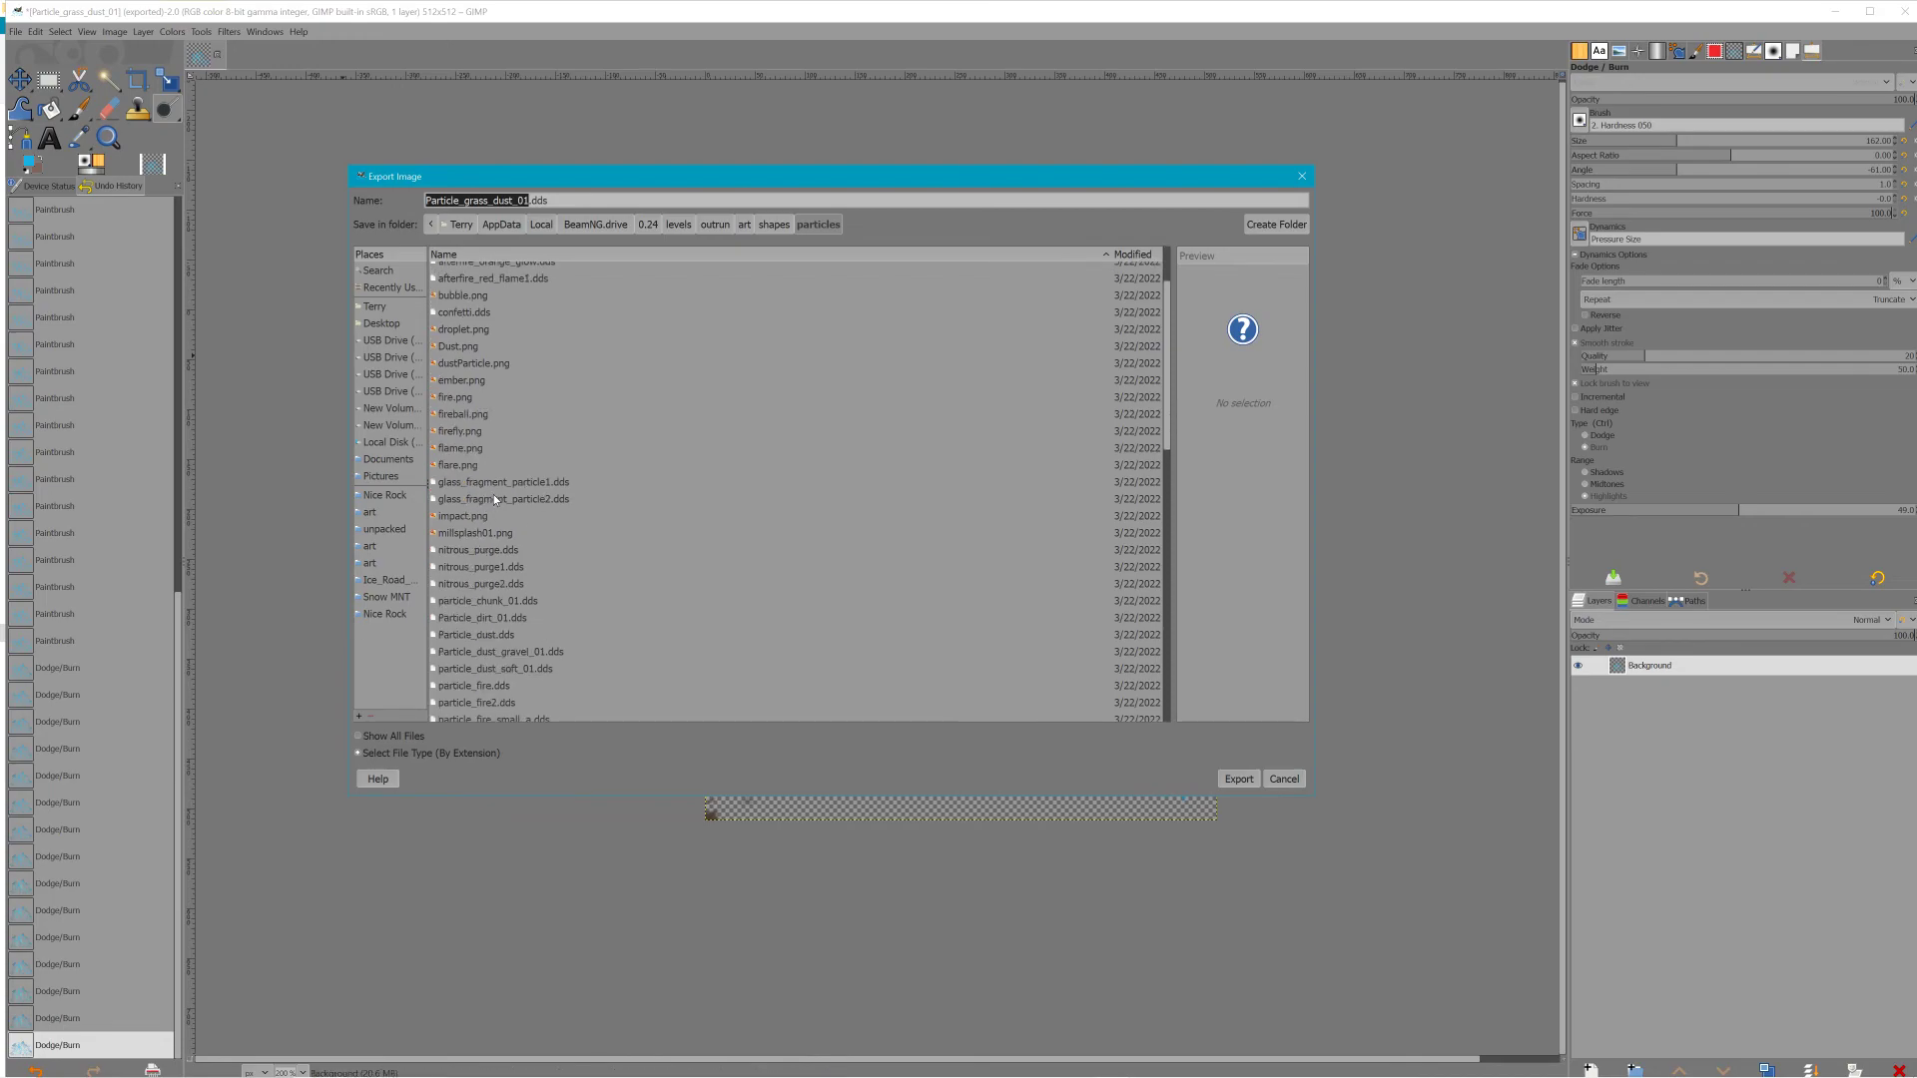
pyautogui.scroll(-4, 516, 506)
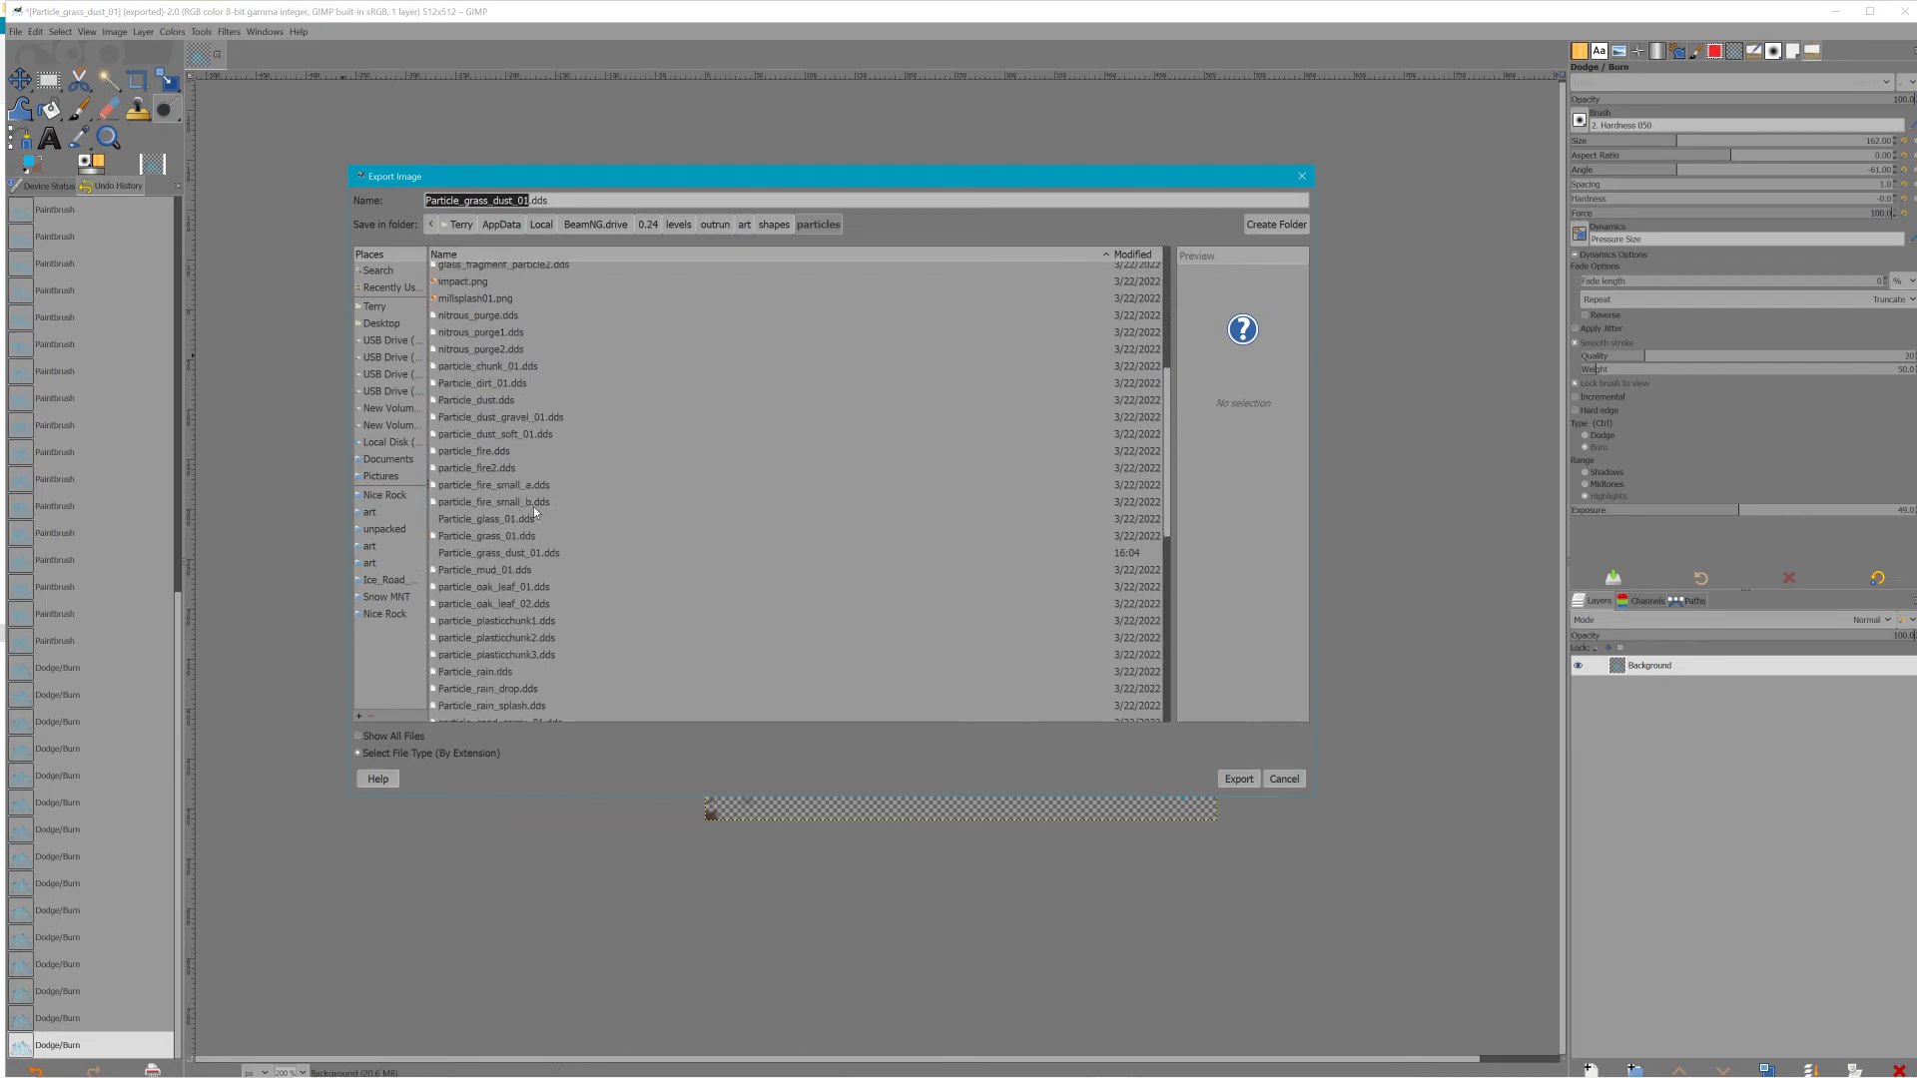
pyautogui.scroll(-5, 551, 599)
pyautogui.scroll(-4, 551, 599)
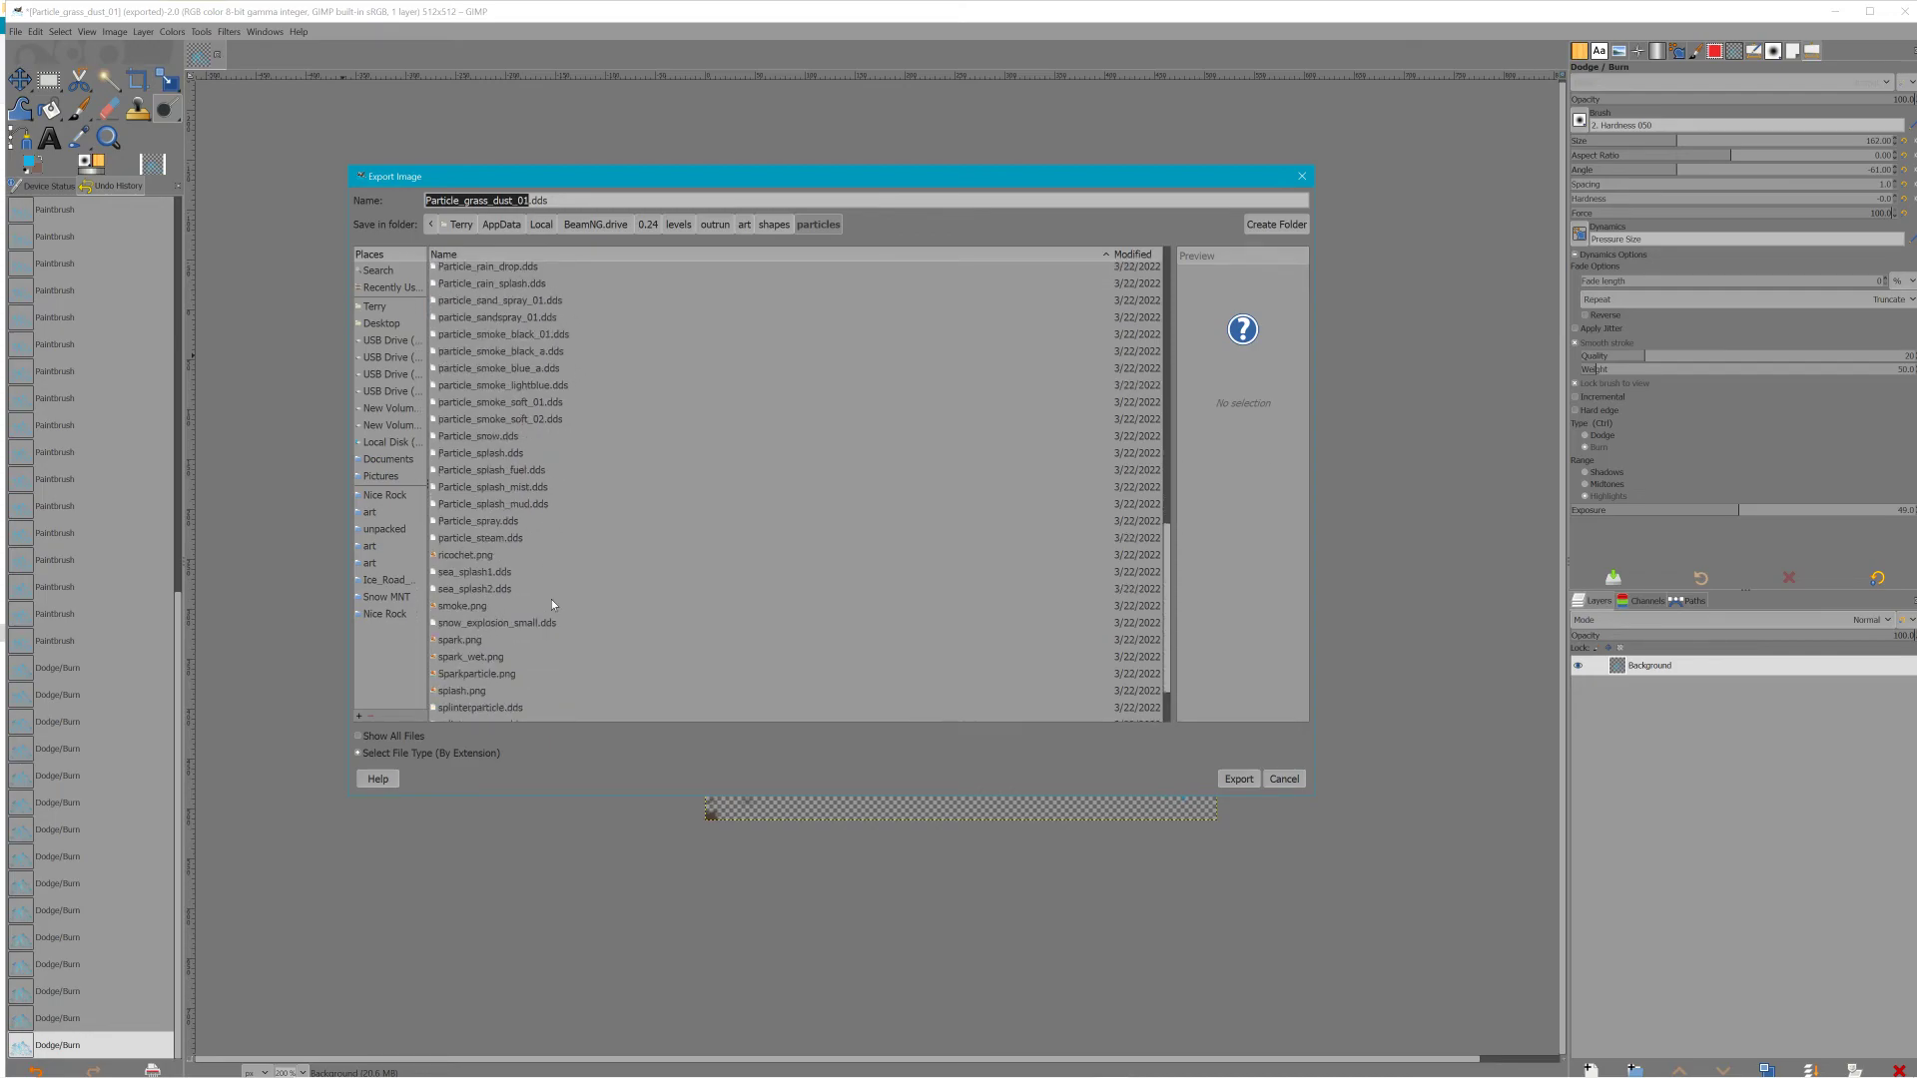
pyautogui.scroll(-2, 551, 602)
pyautogui.scroll(7, 551, 604)
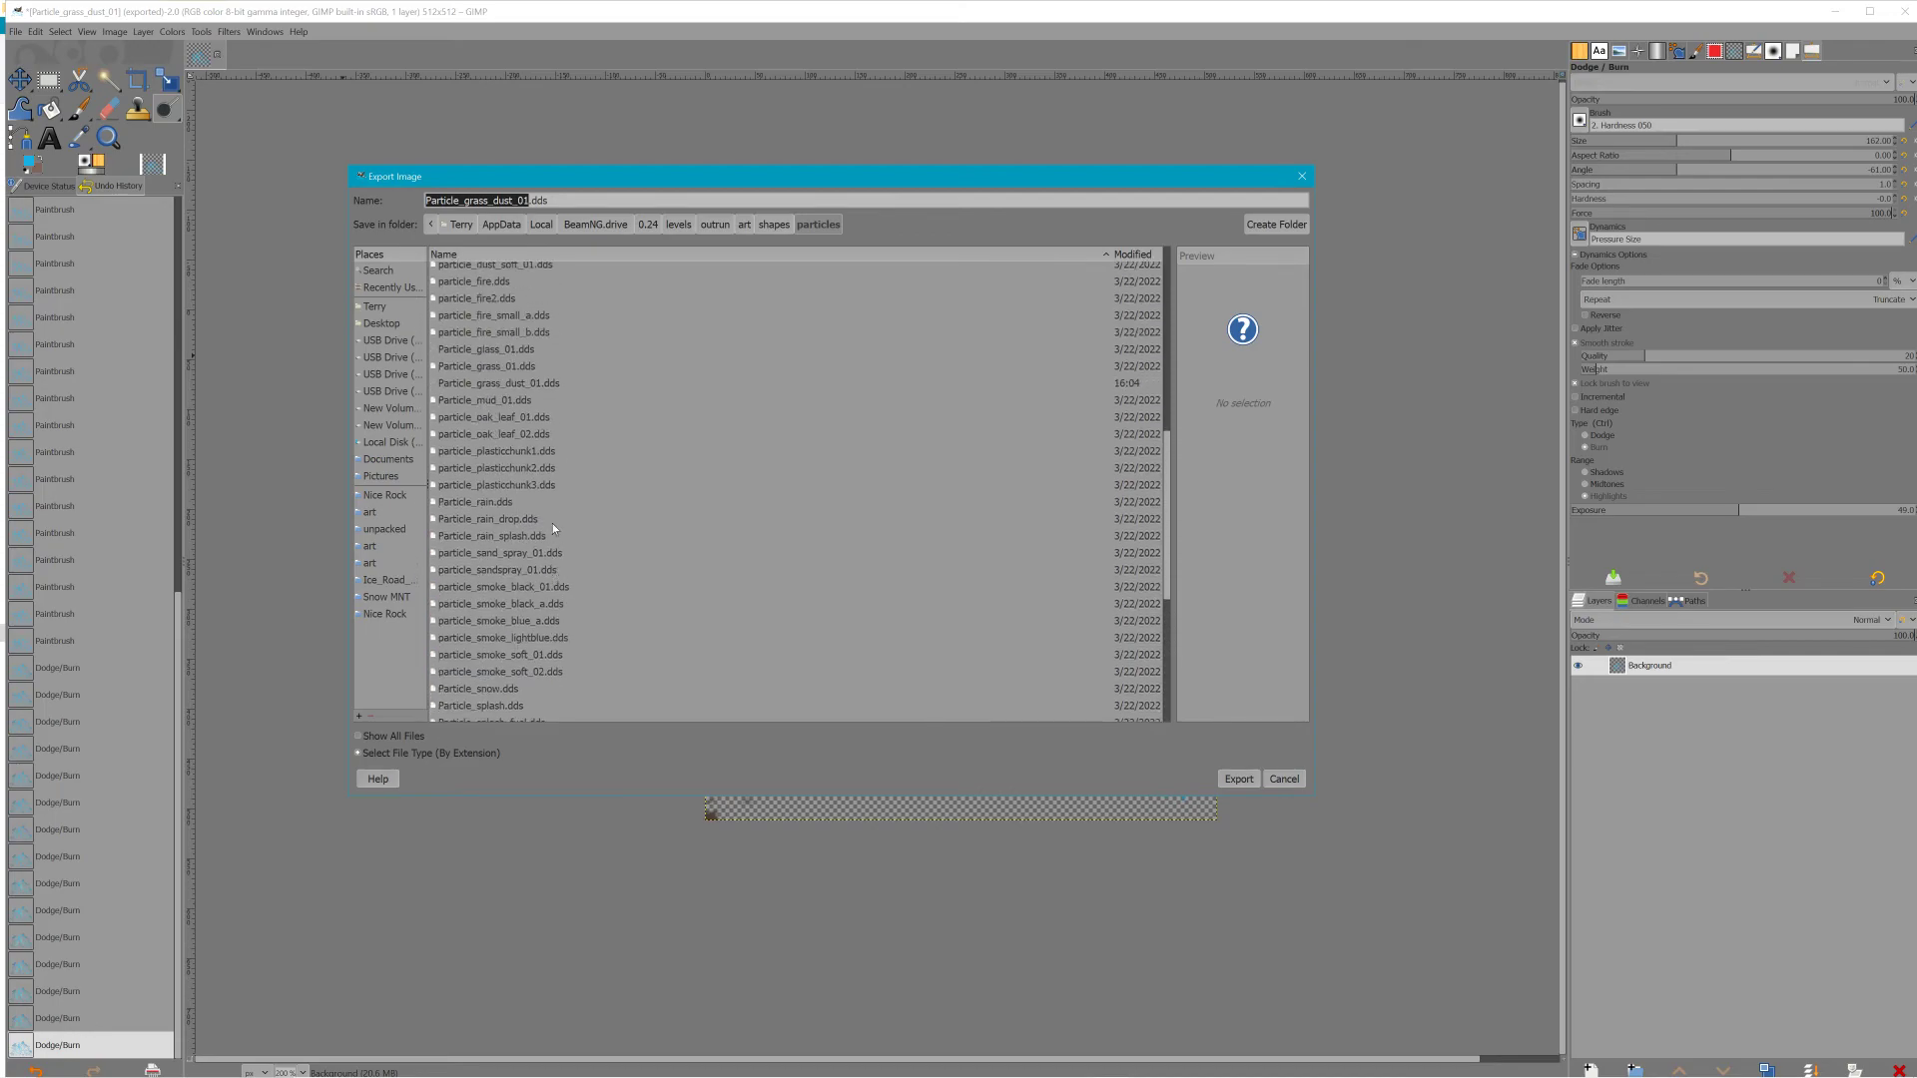
pyautogui.click(516, 370)
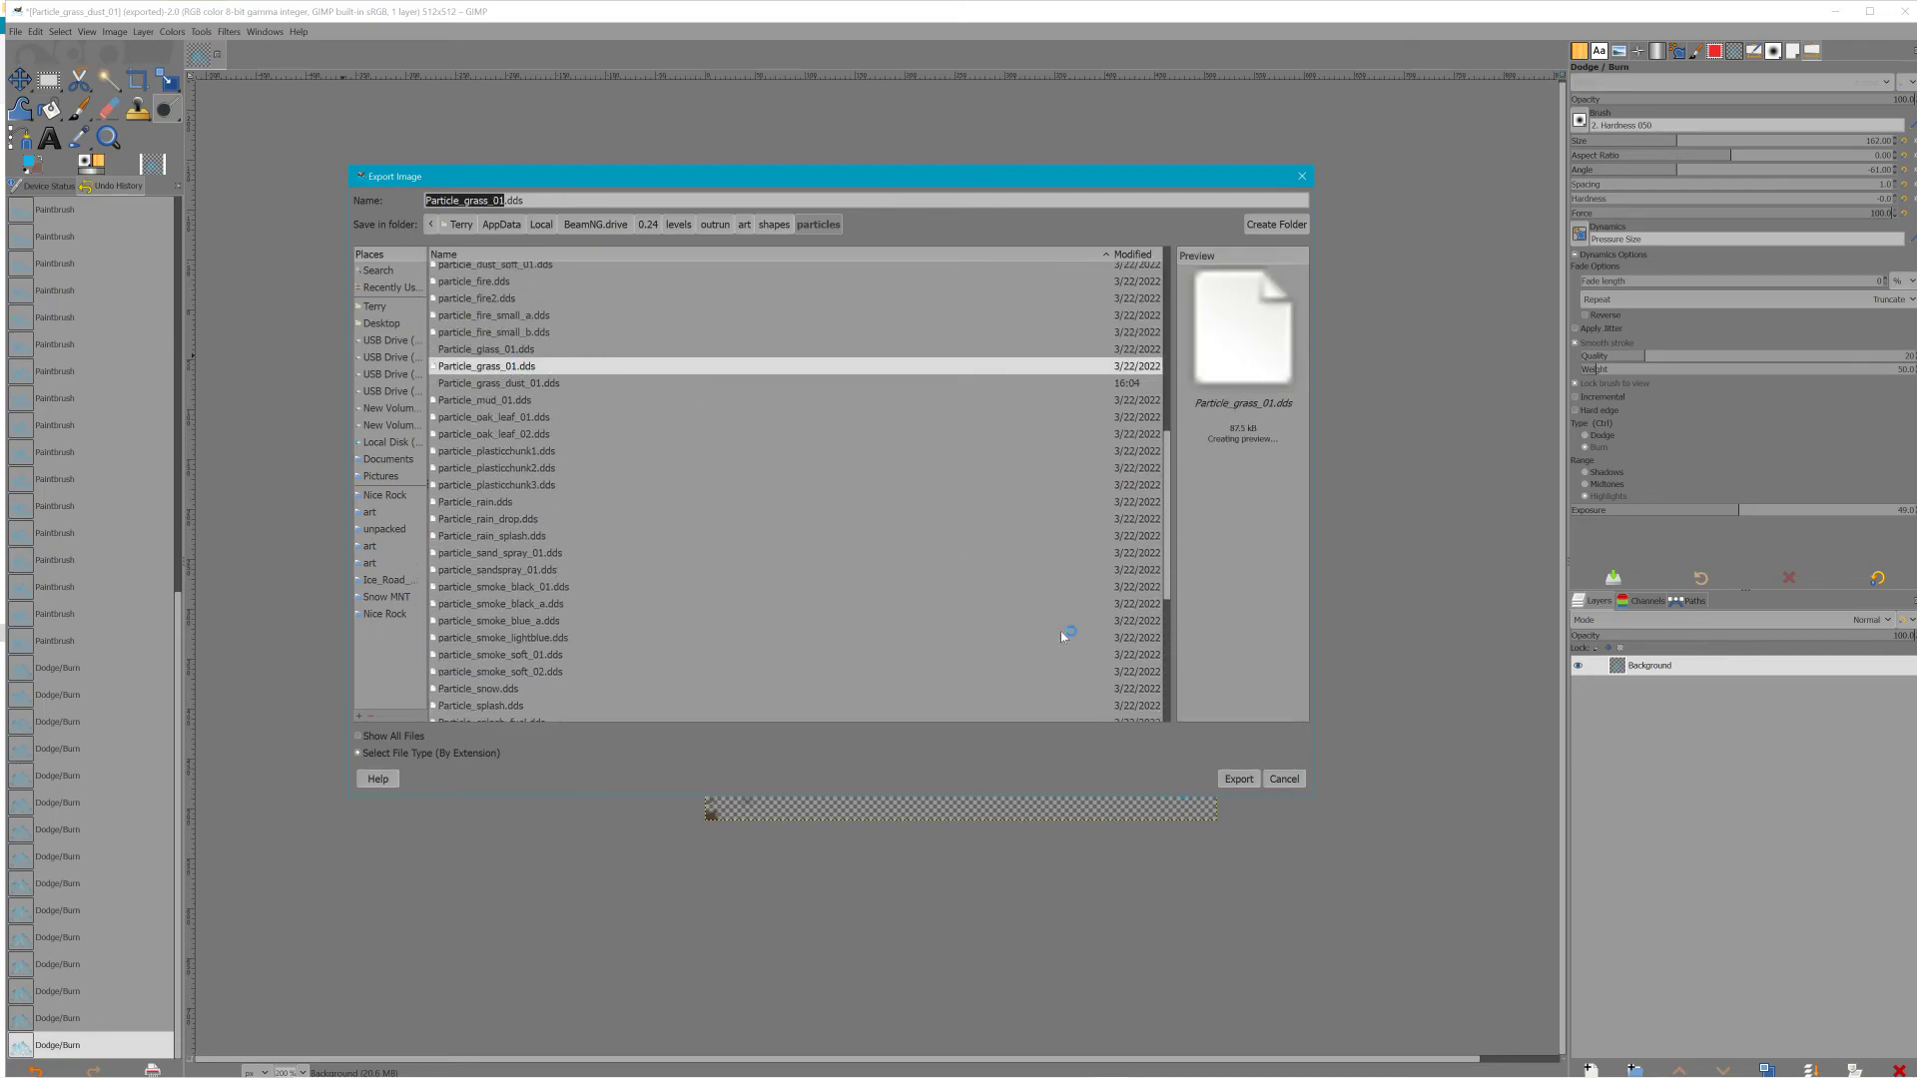
pyautogui.click(1239, 781)
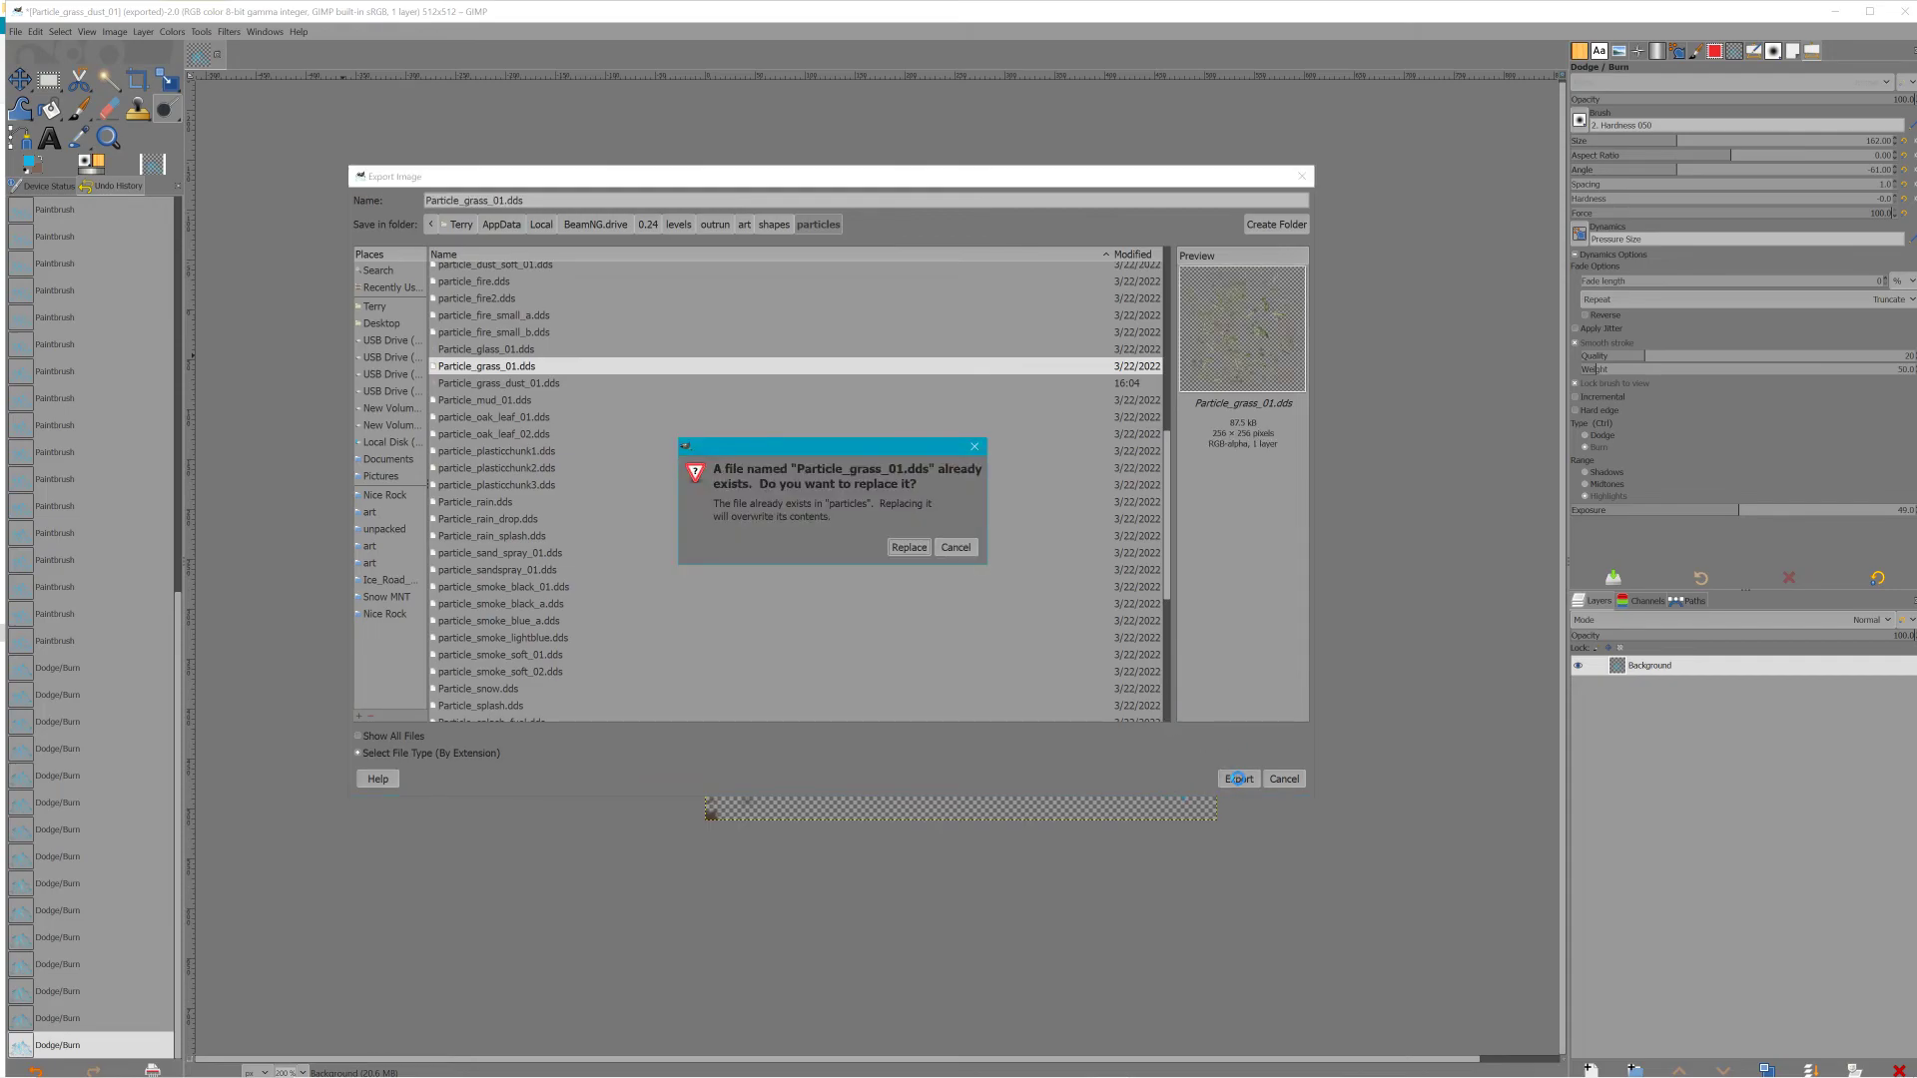
pyautogui.click(908, 549)
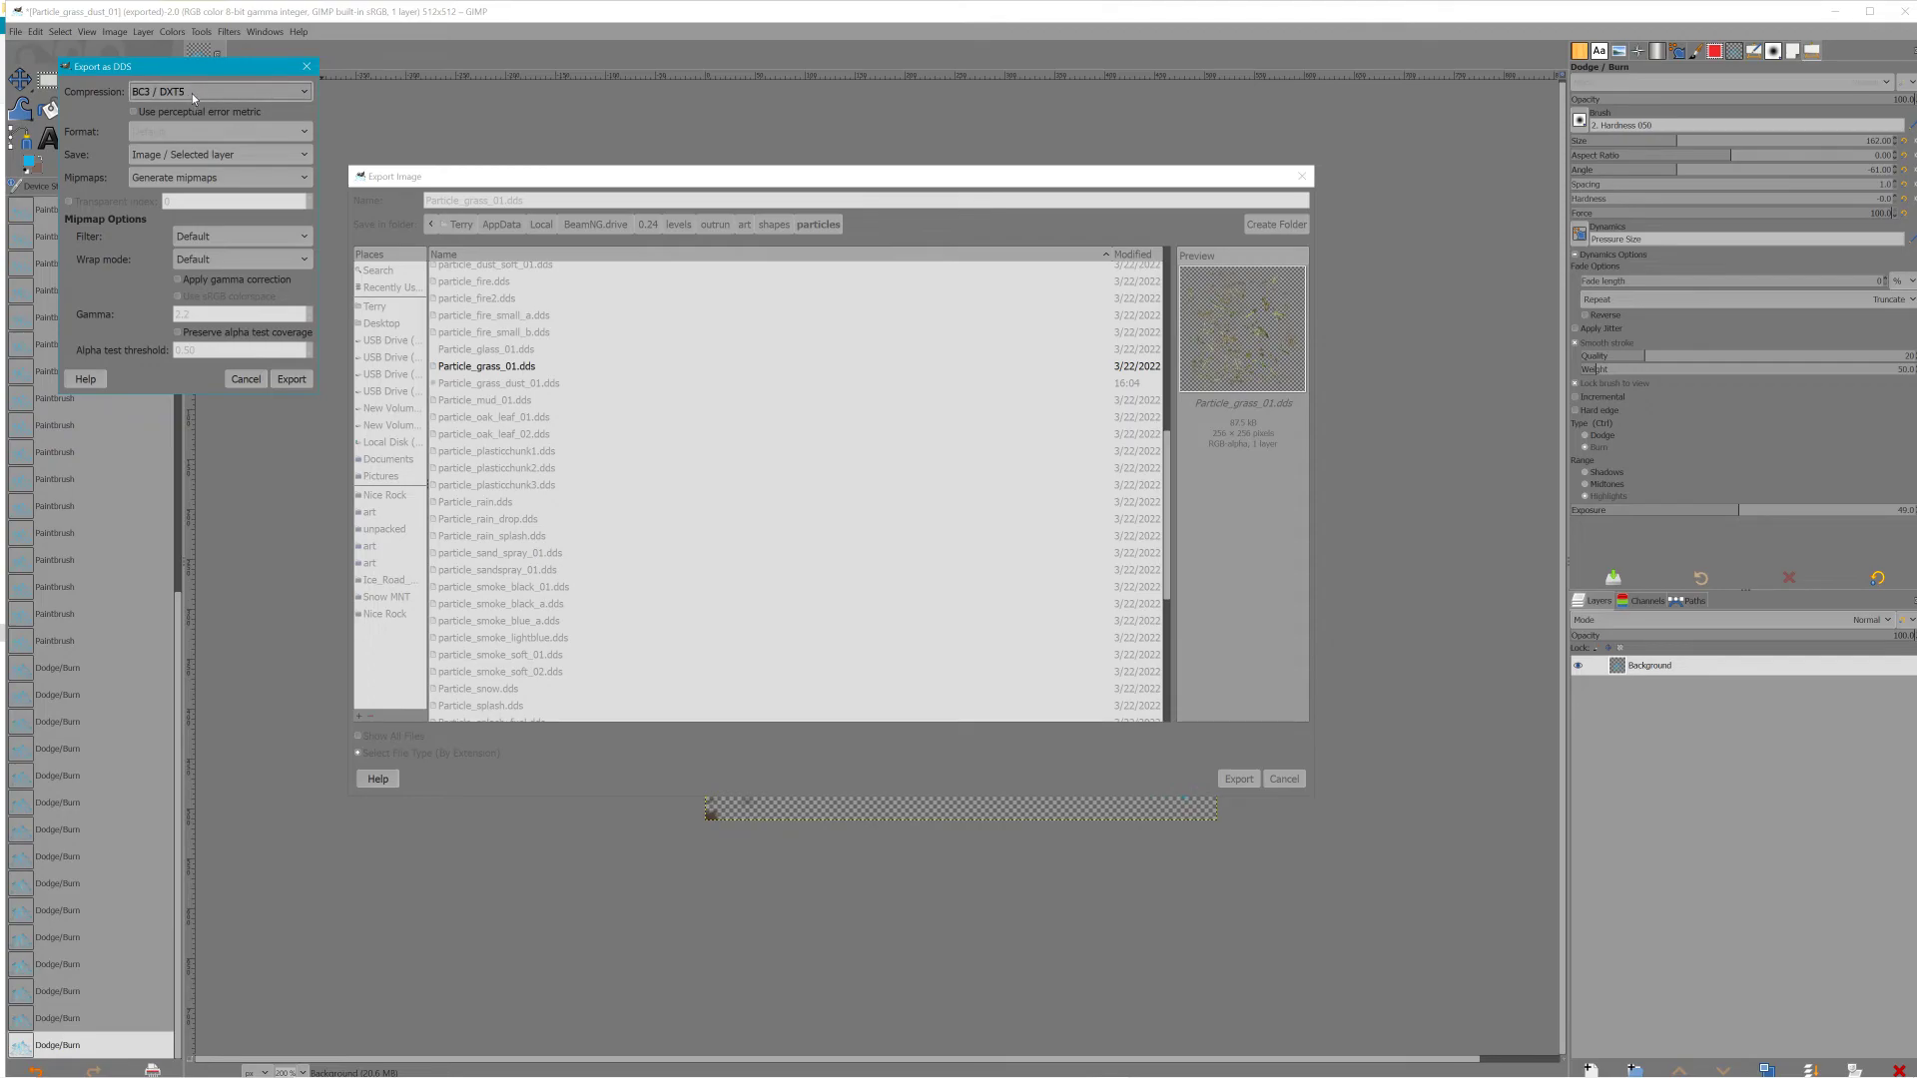
pyautogui.click(292, 380)
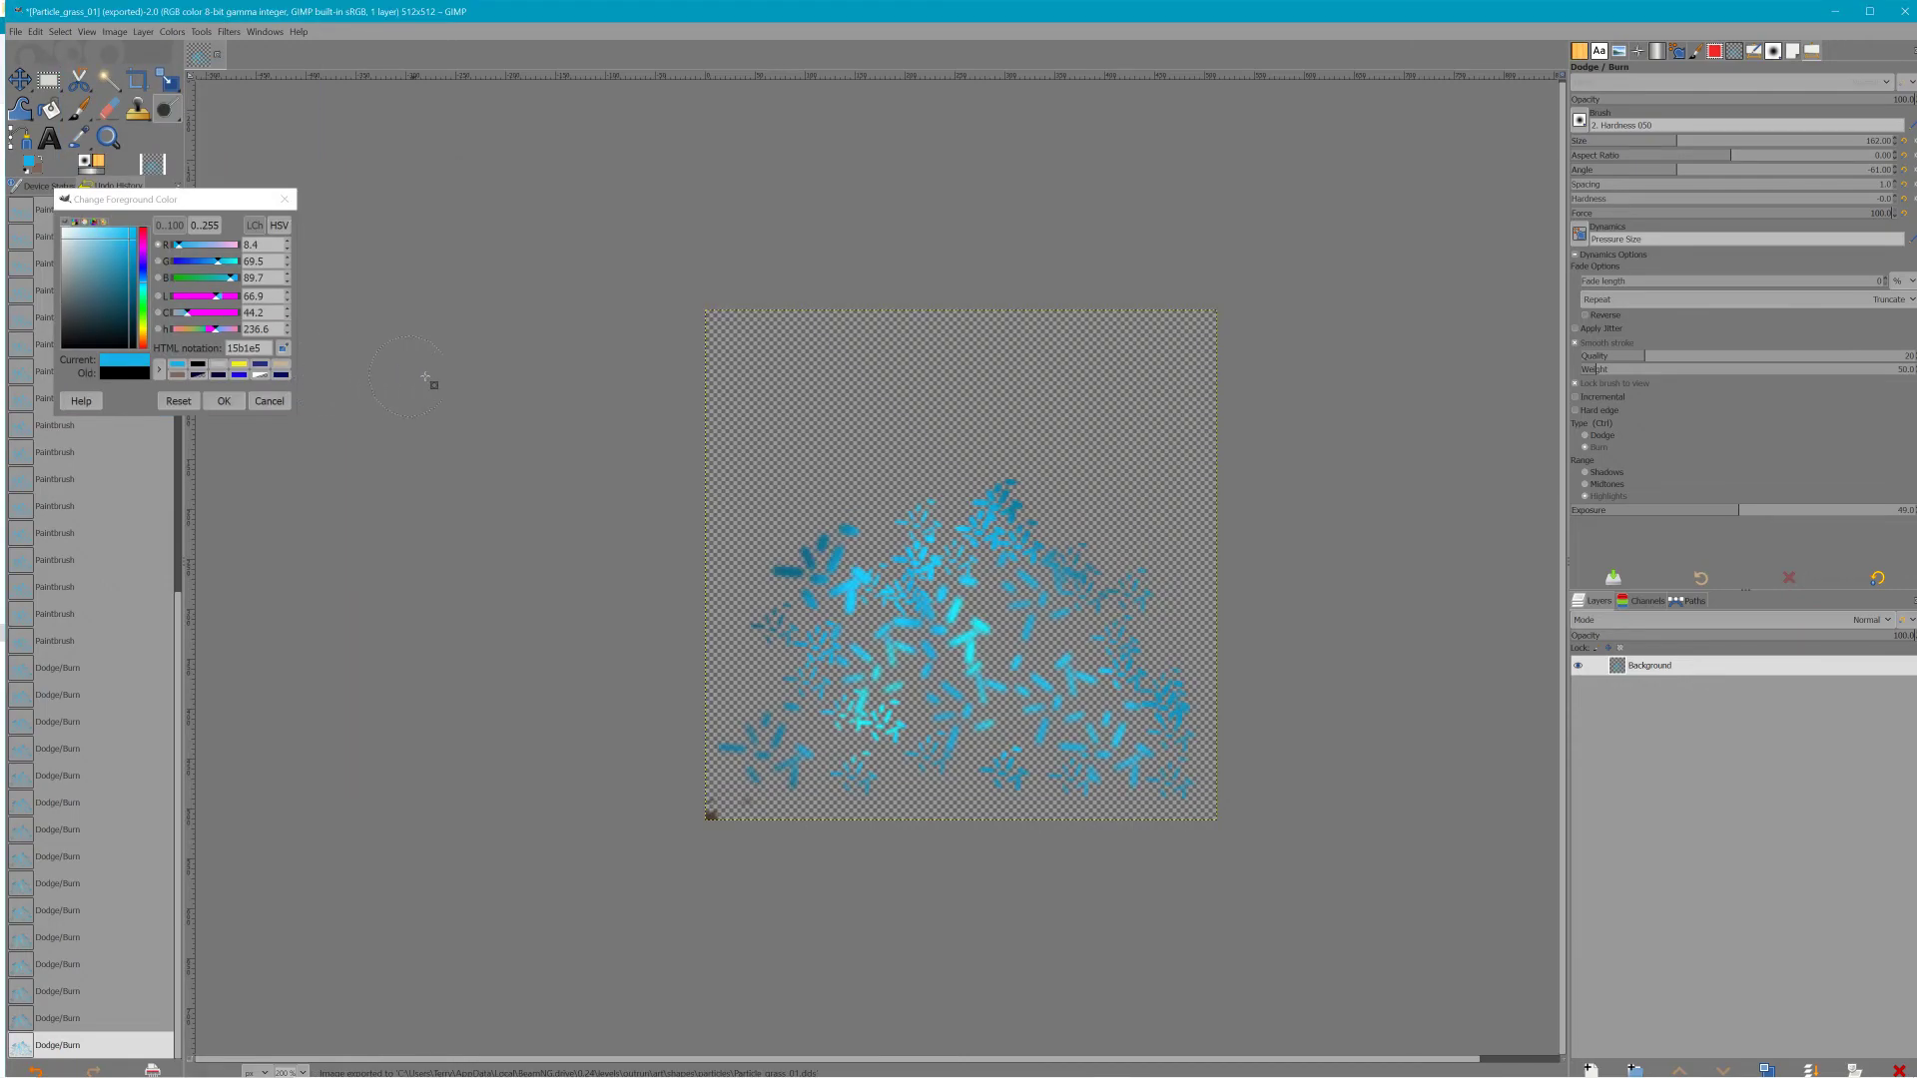
# Switch to BeamNG.drive and browse to /levels/outrun/art/shapes/particles/ for the BNG_grass particle's textureName
pyautogui.hotkey('alt', 'Tab')
pyautogui.hotkey('alt', 'Tab')
pyautogui.hotkey('alt', 'Tab')
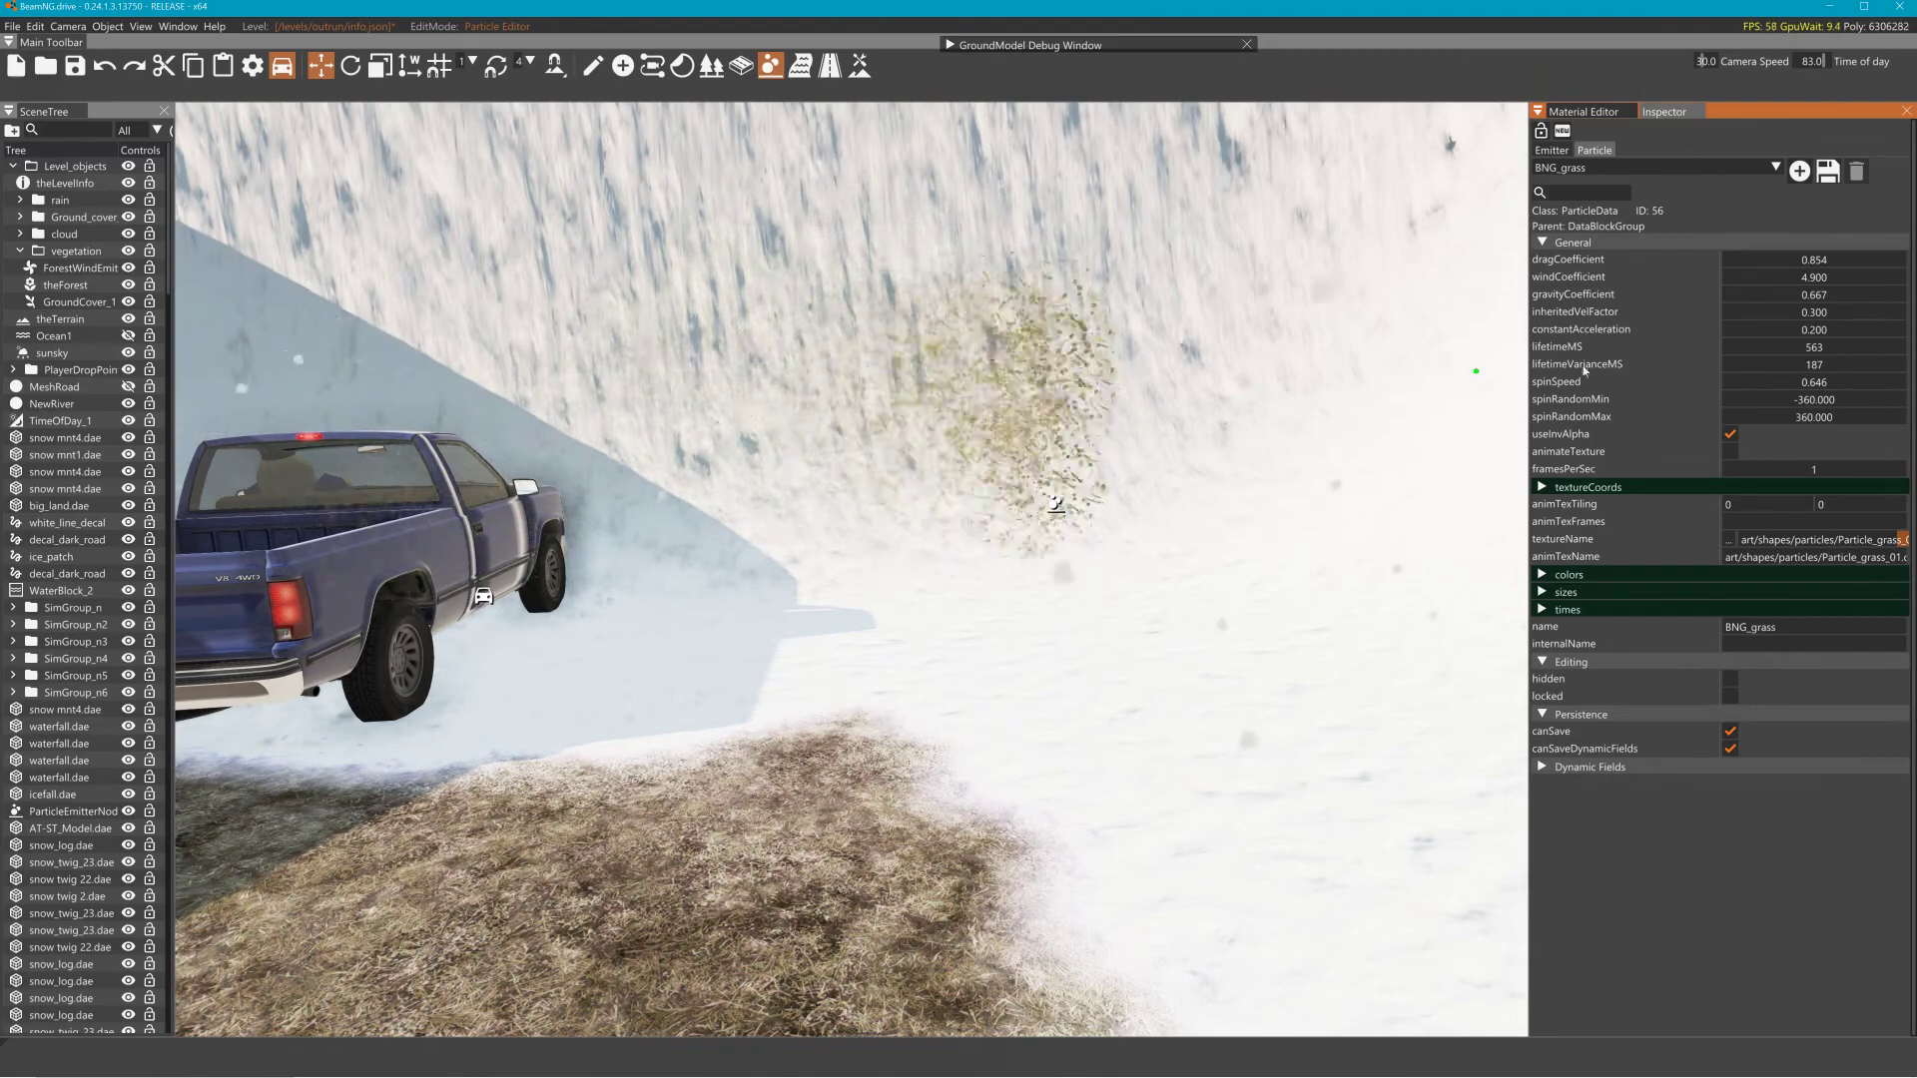
pyautogui.click(1729, 540)
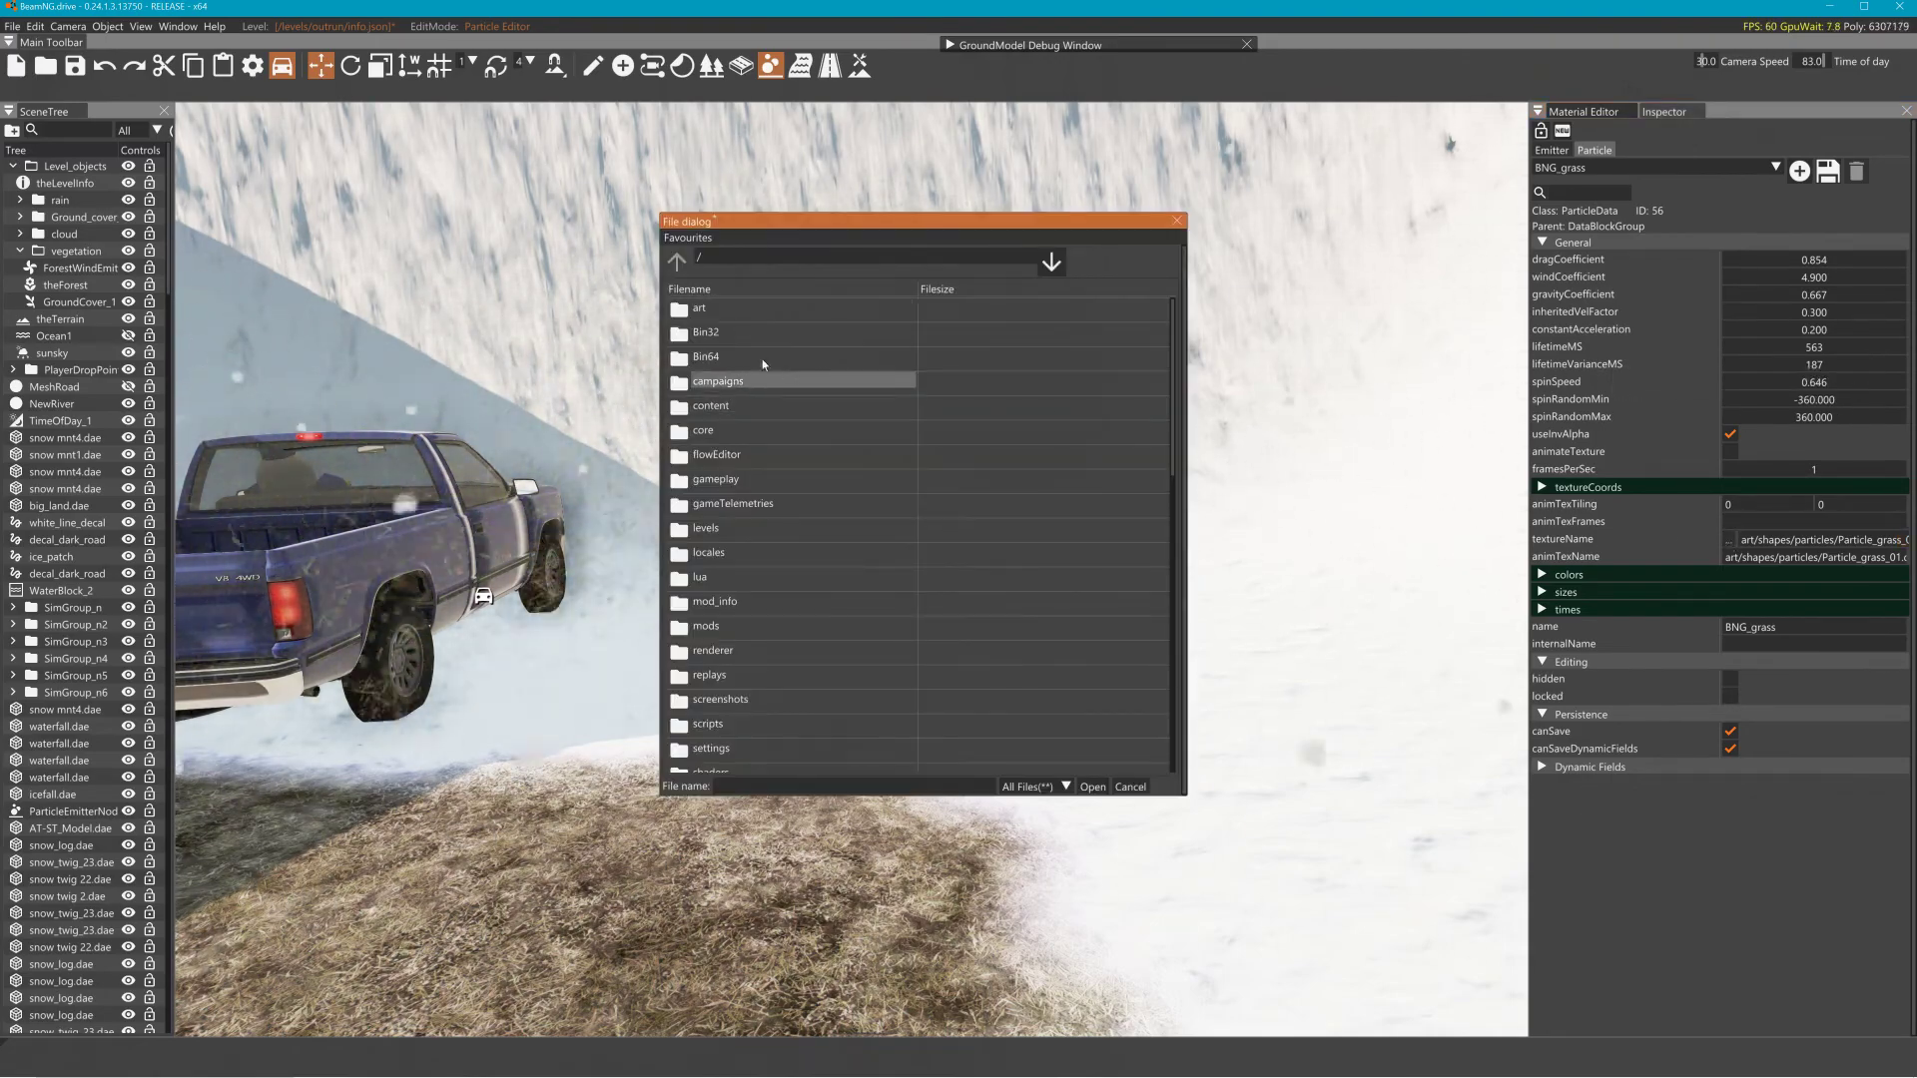
pyautogui.doubleClick(737, 528)
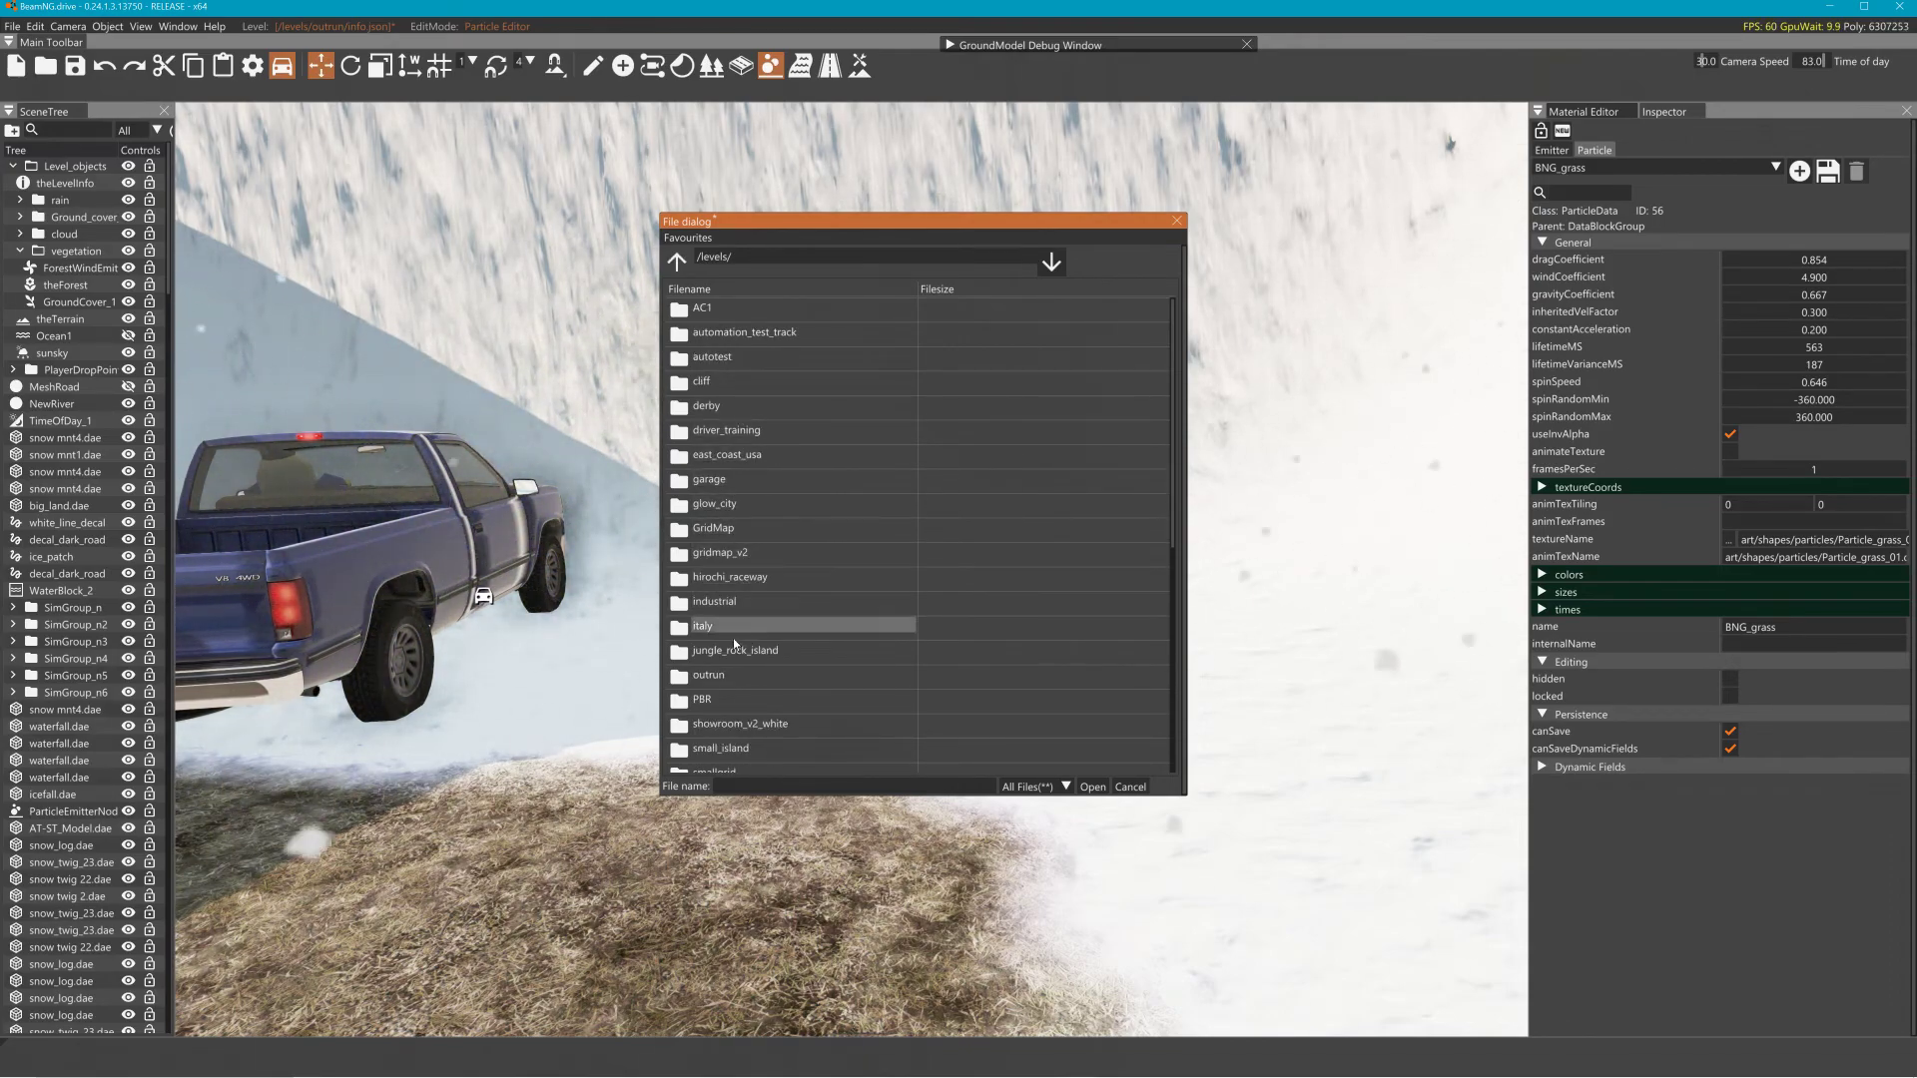
pyautogui.doubleClick(727, 673)
pyautogui.doubleClick(721, 314)
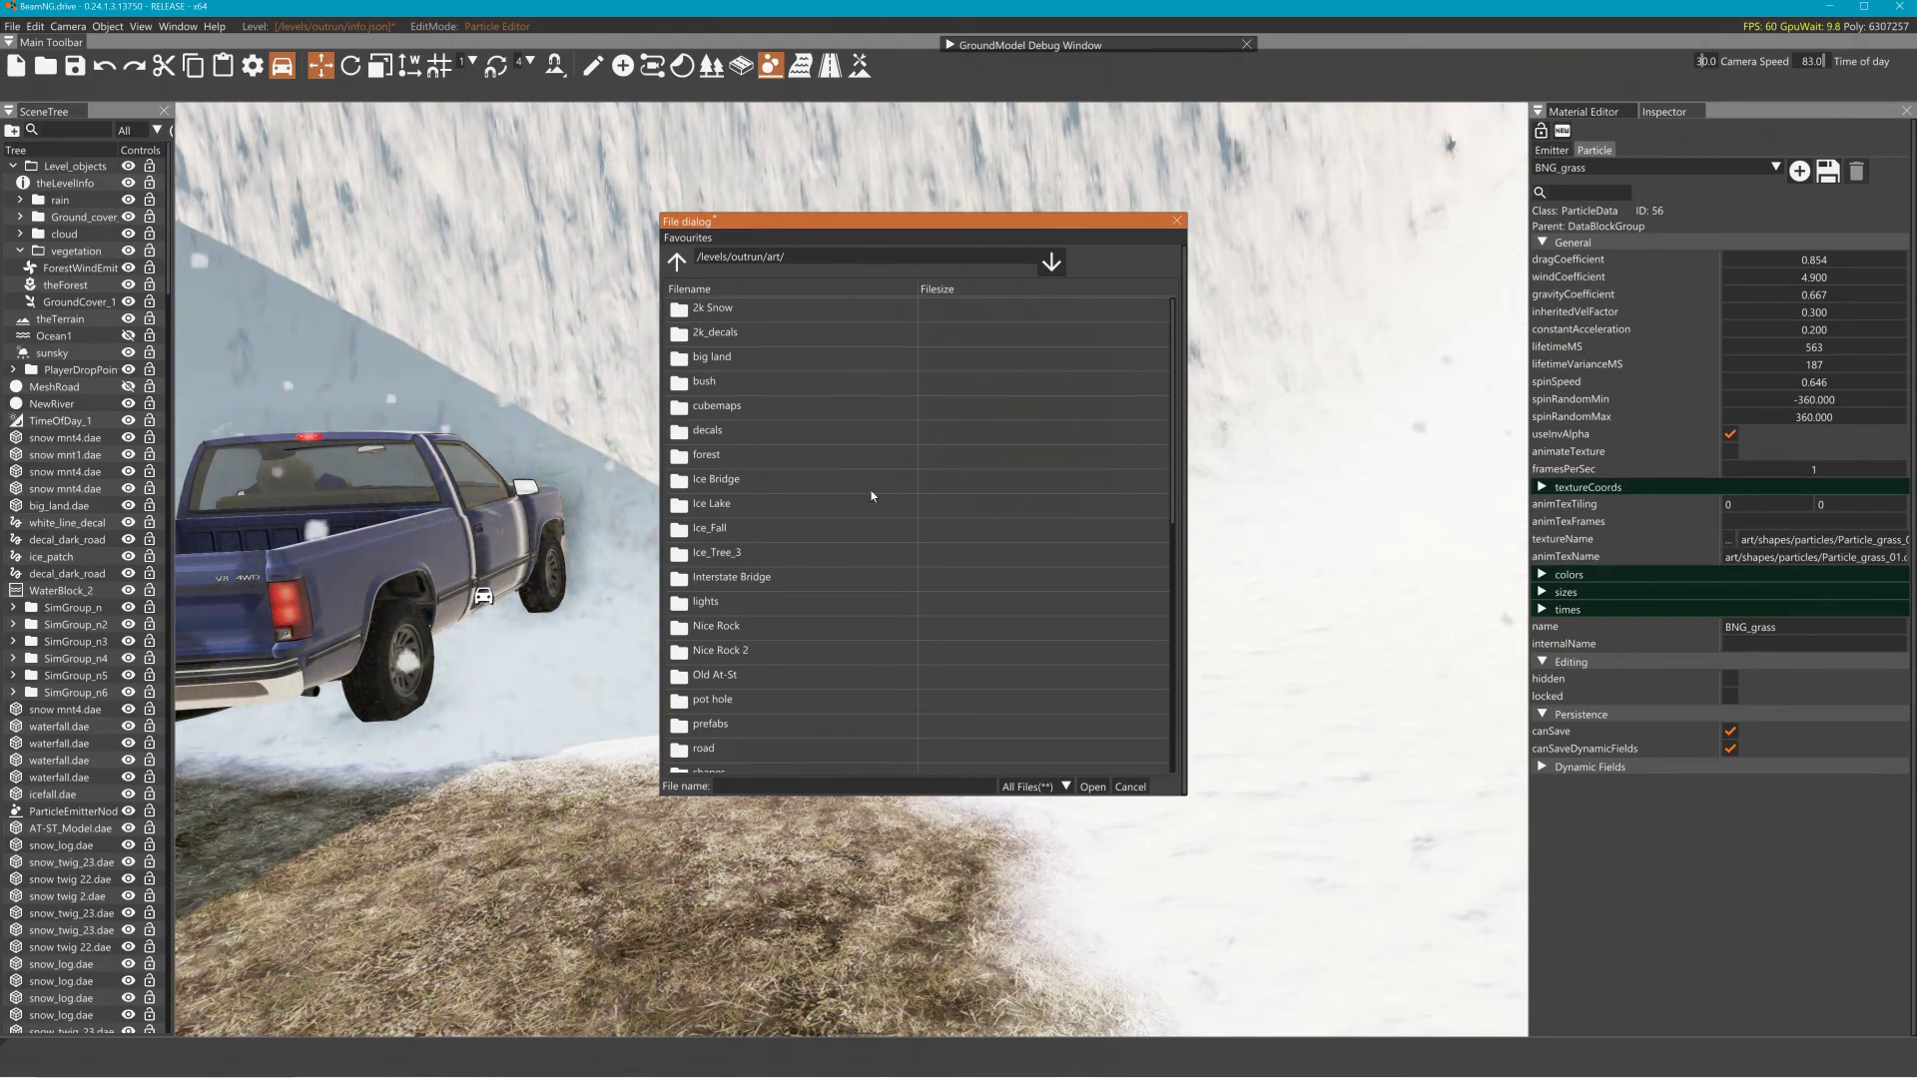
pyautogui.click(765, 426)
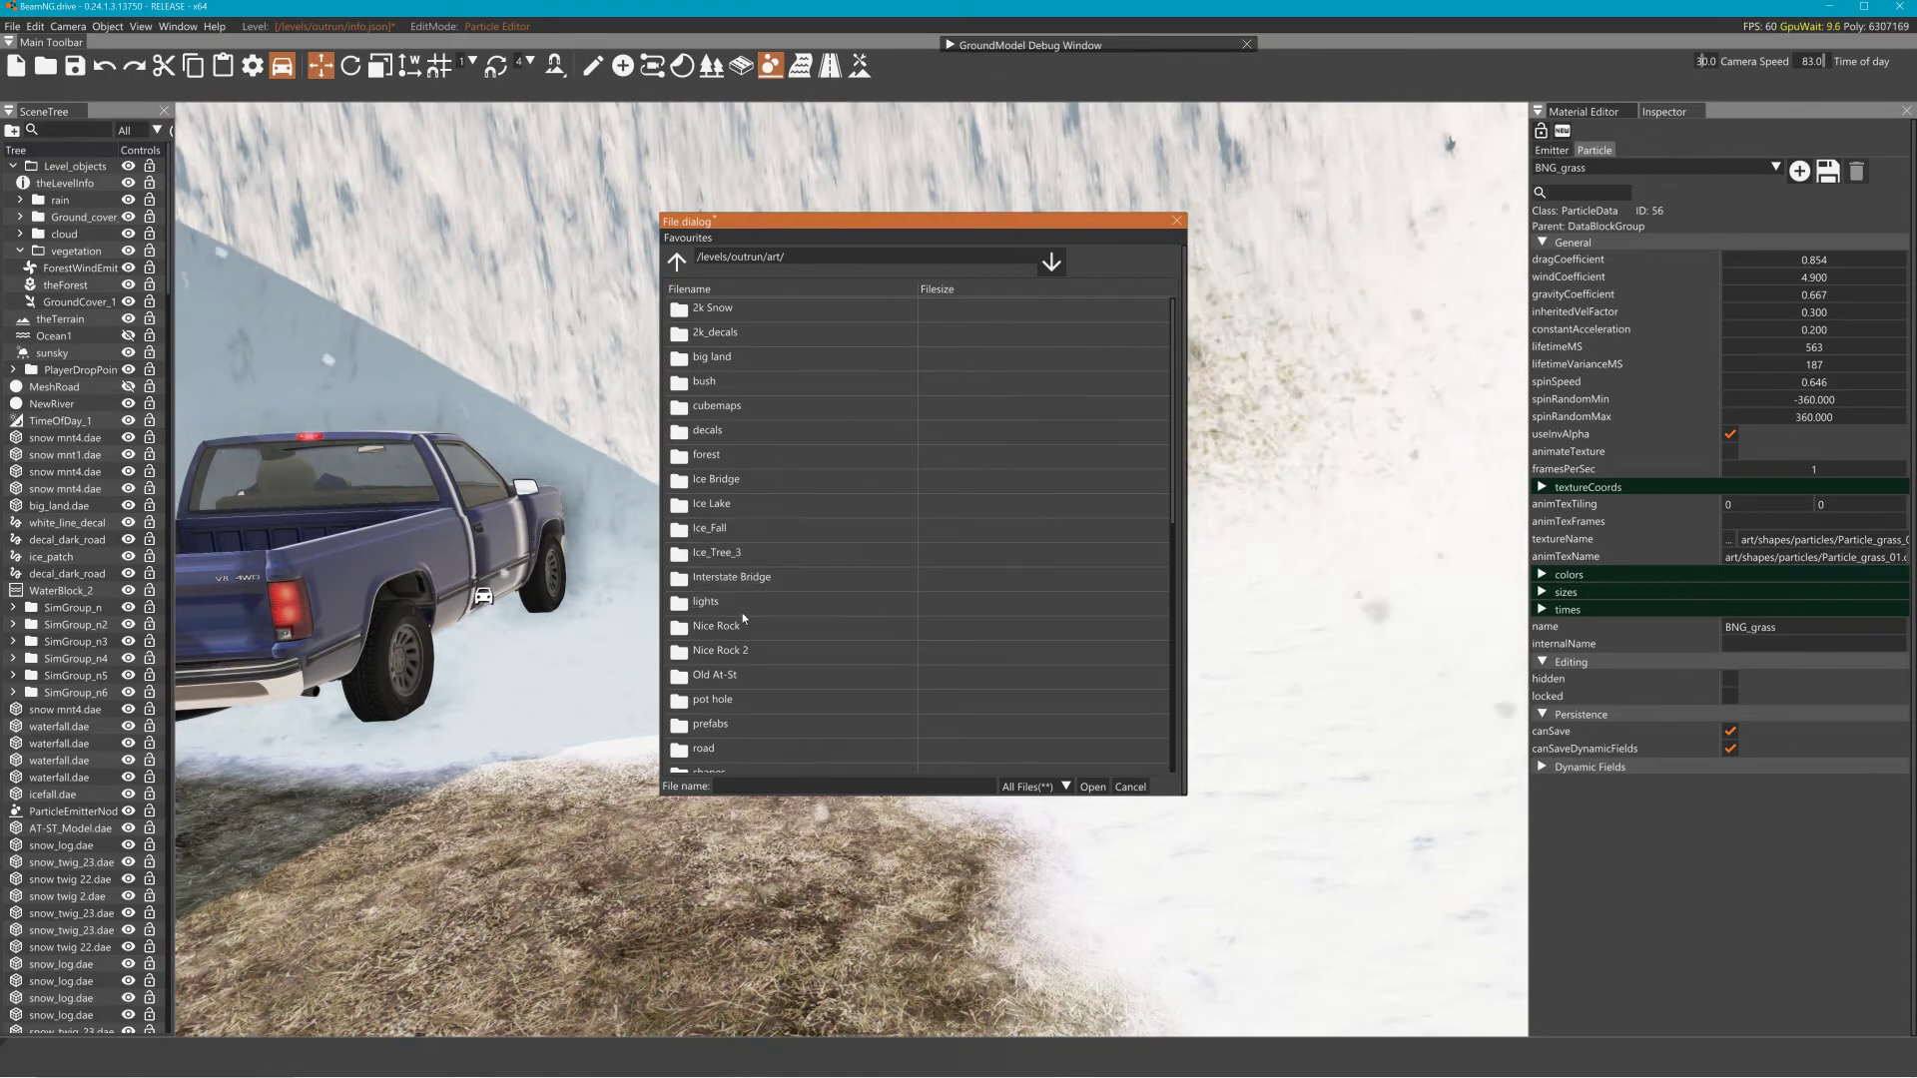
pyautogui.scroll(-2, 751, 585)
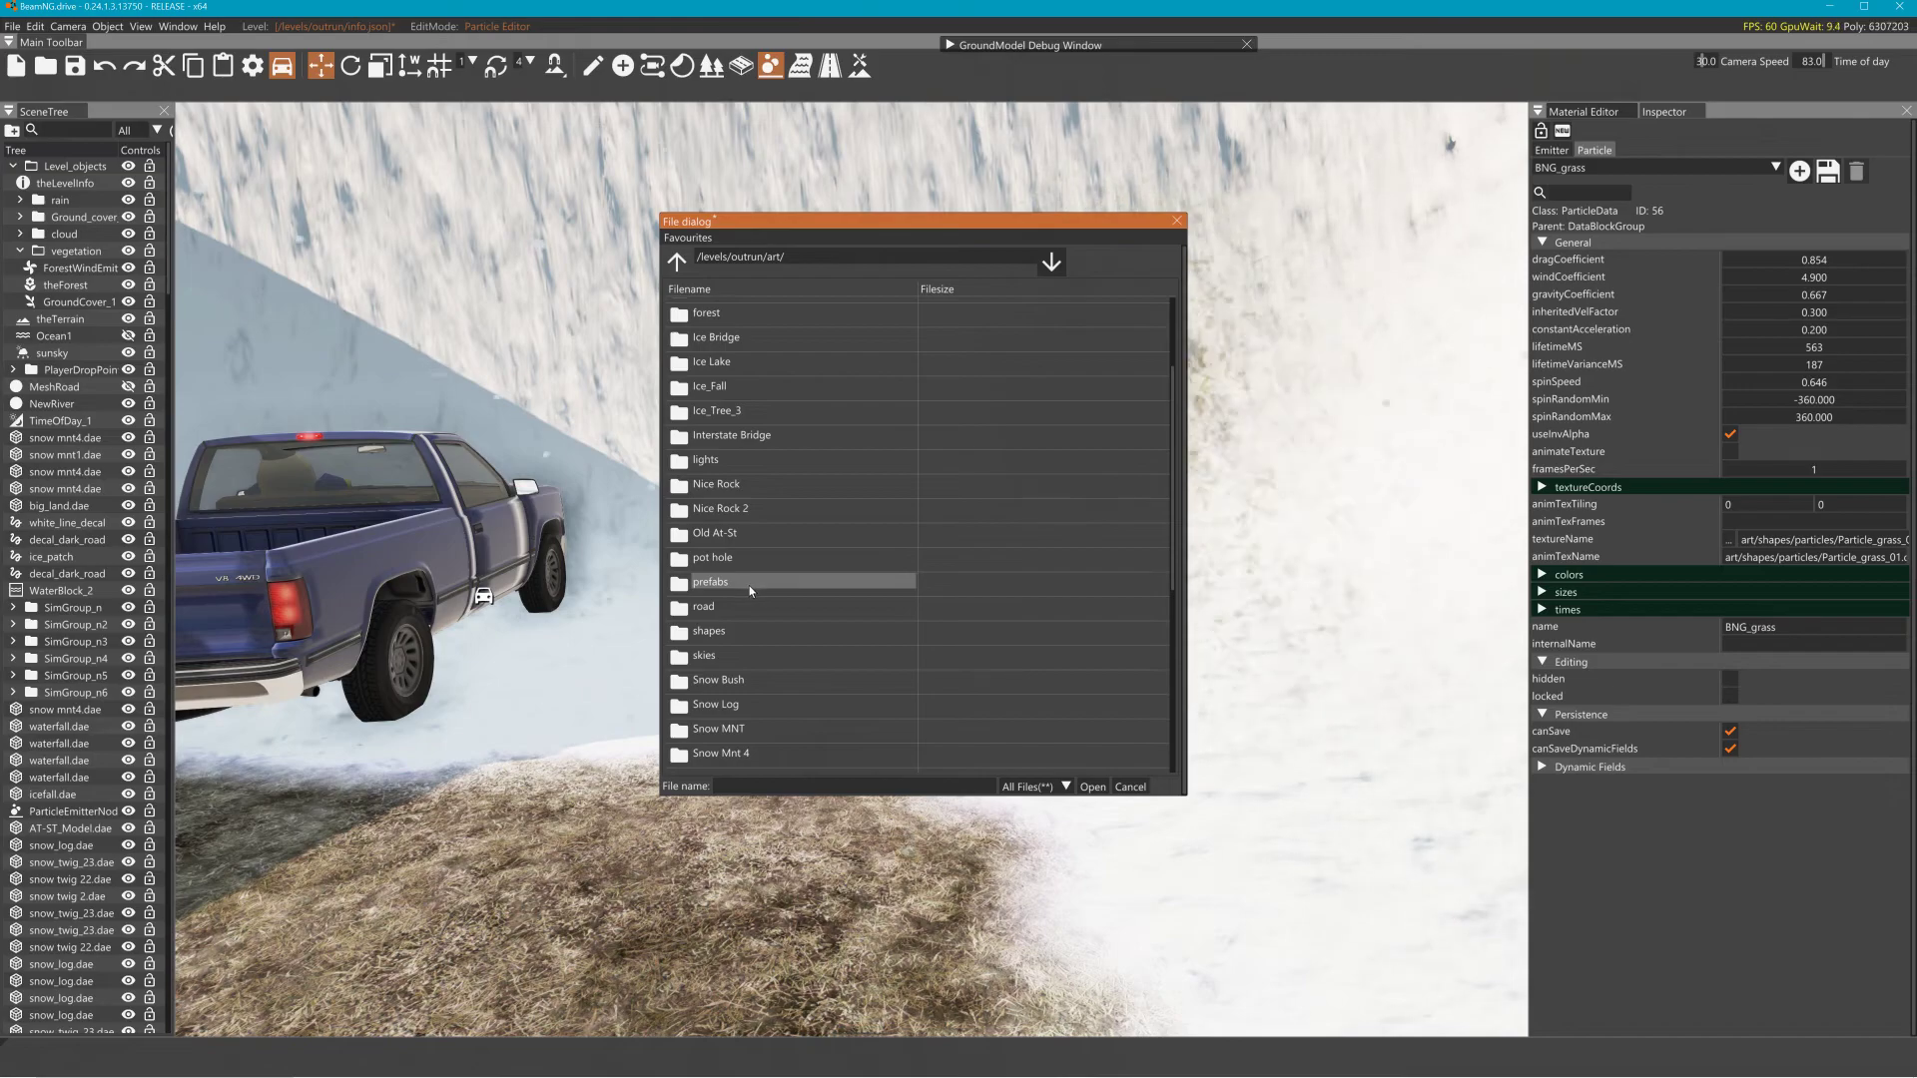
pyautogui.doubleClick(734, 629)
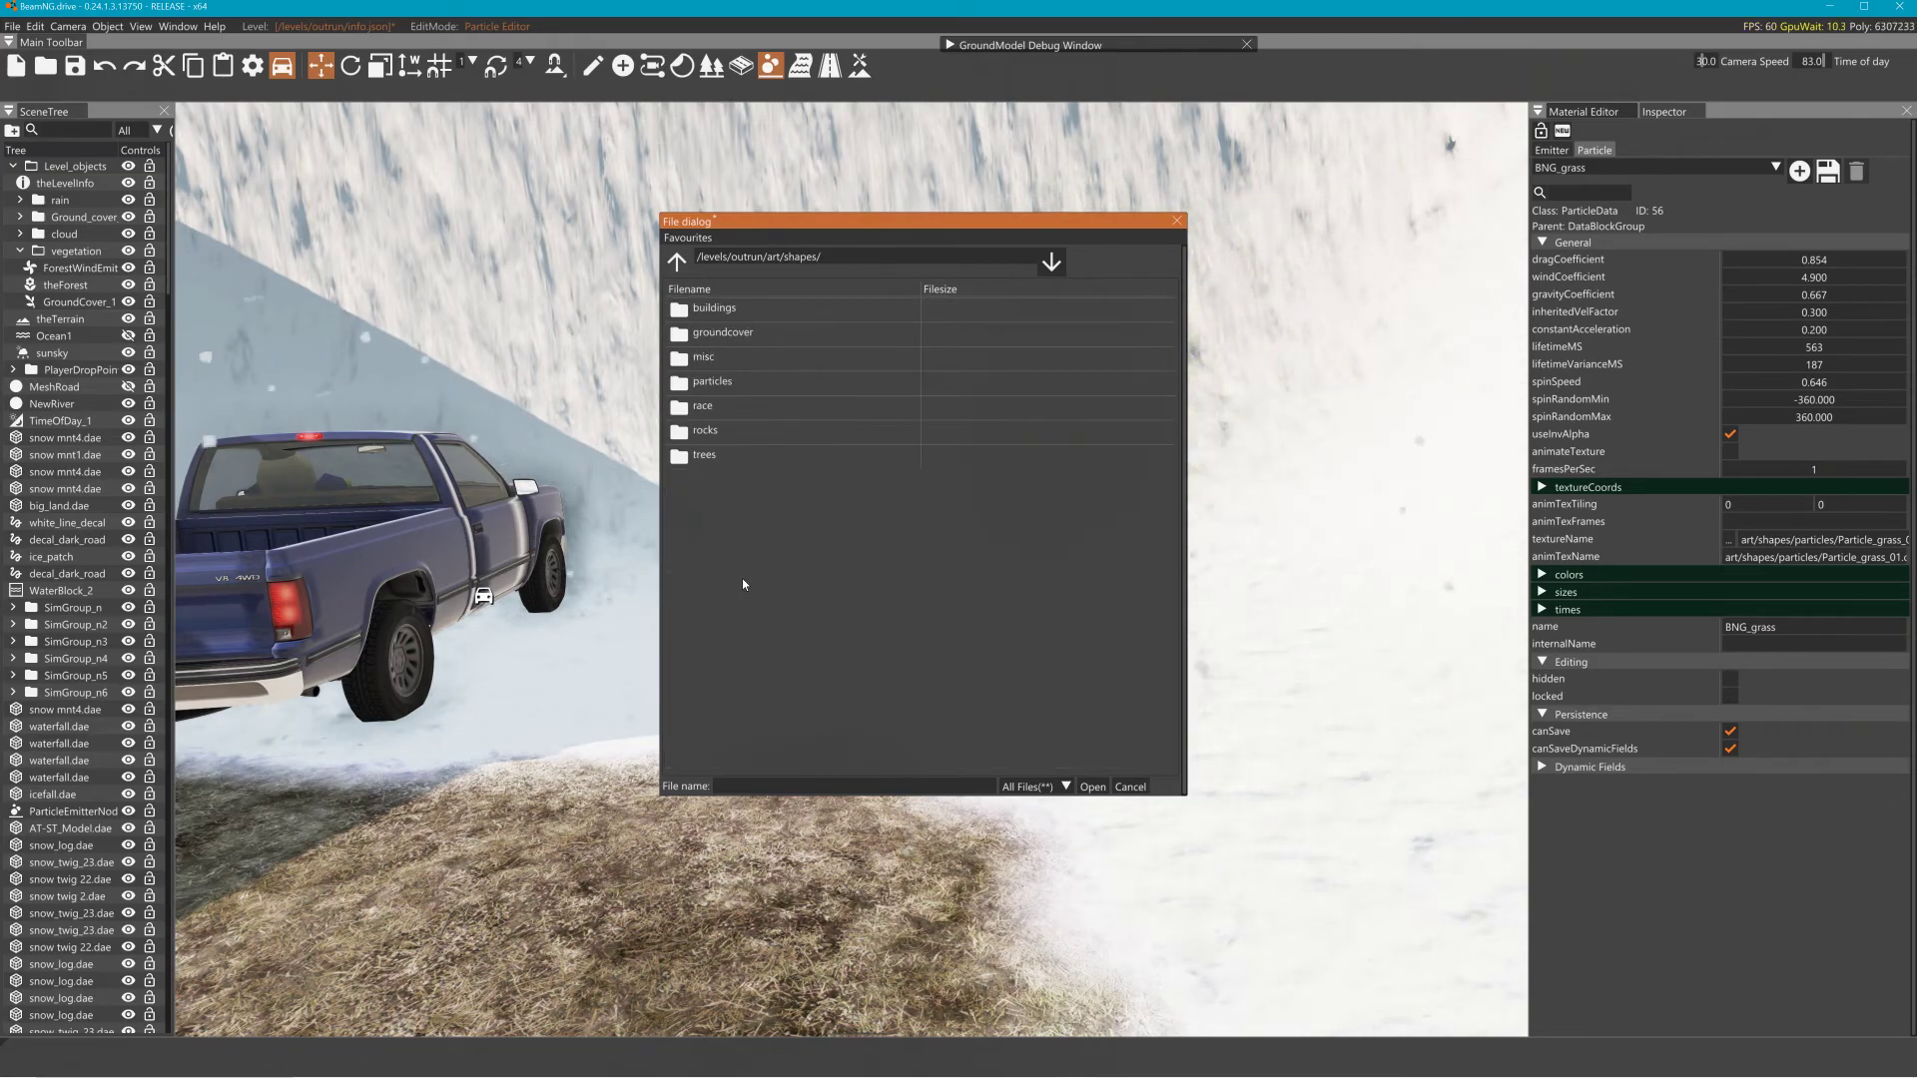
pyautogui.doubleClick(729, 385)
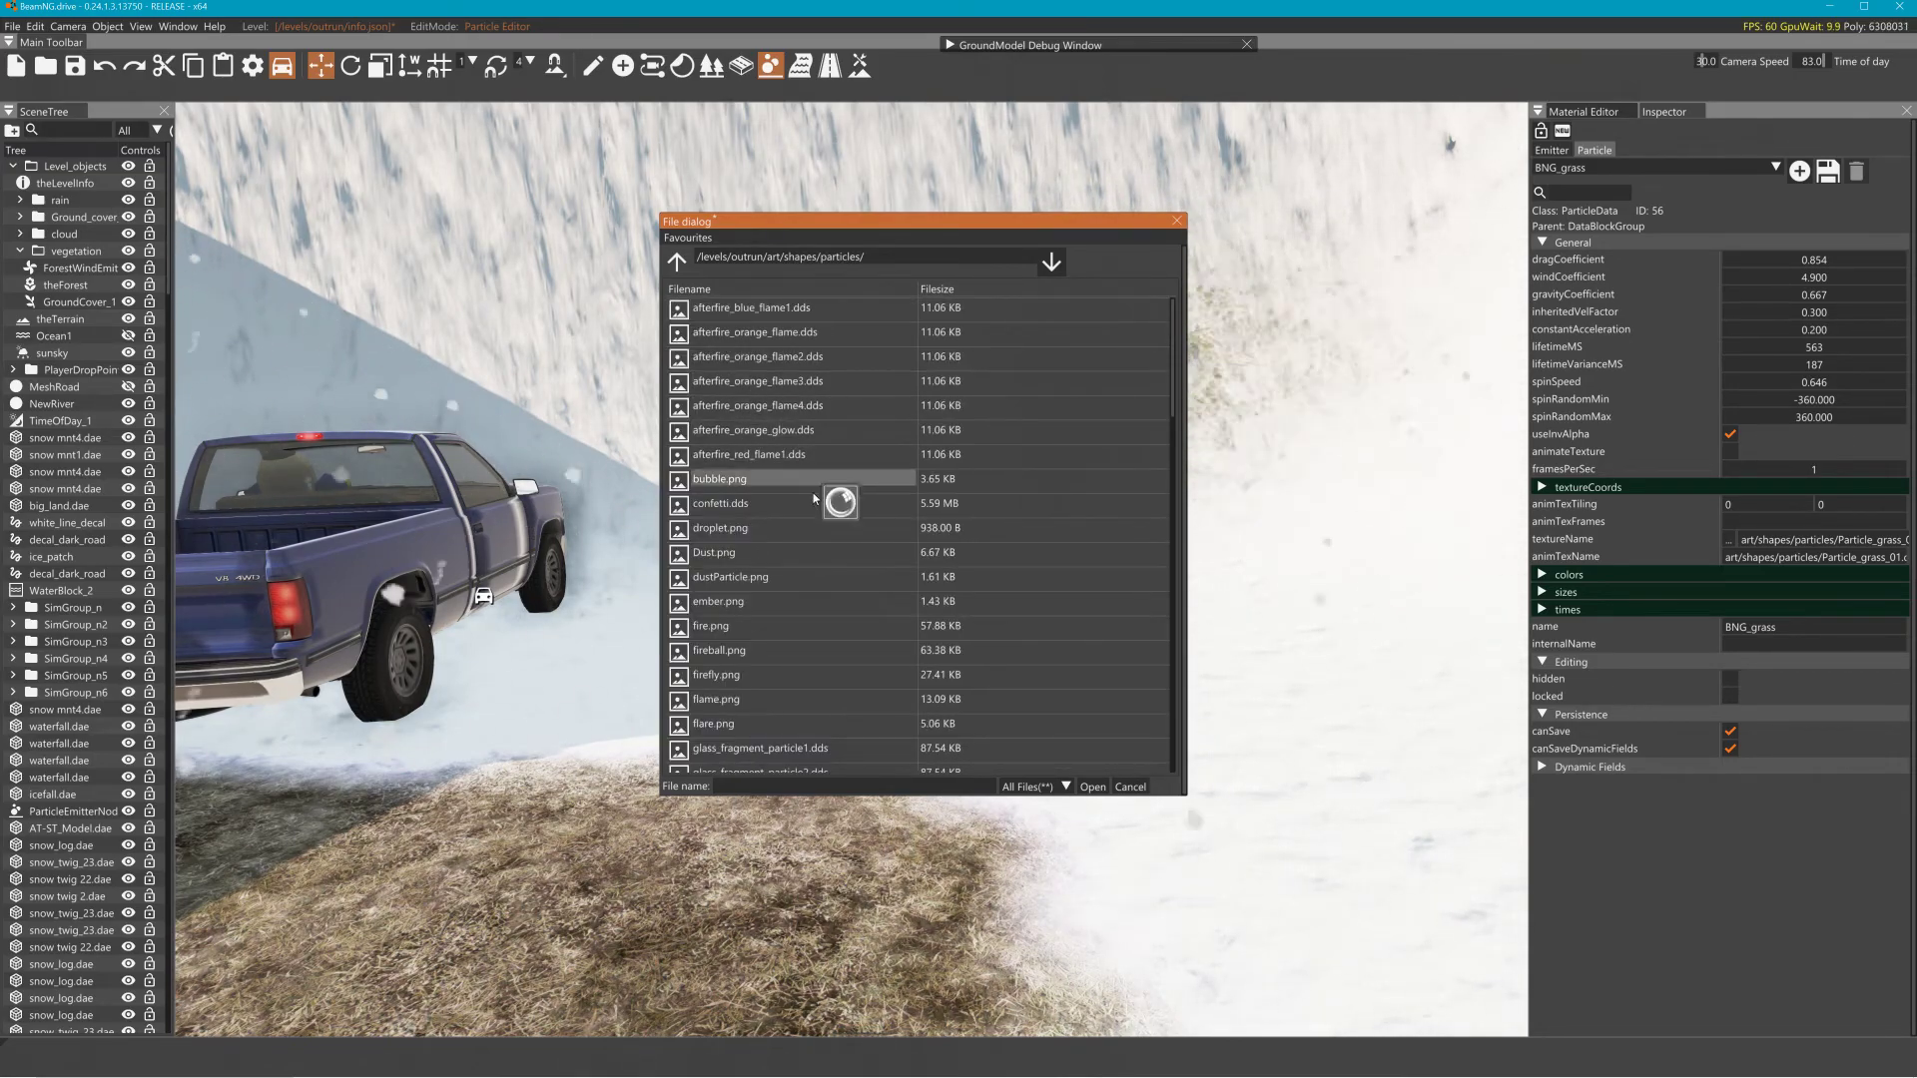
# Choose Particle_grass_01.dds from /levels/outrun/art/shapes/particles/ as the BNG_grass particle's textureName
pyautogui.scroll(-1, 781, 667)
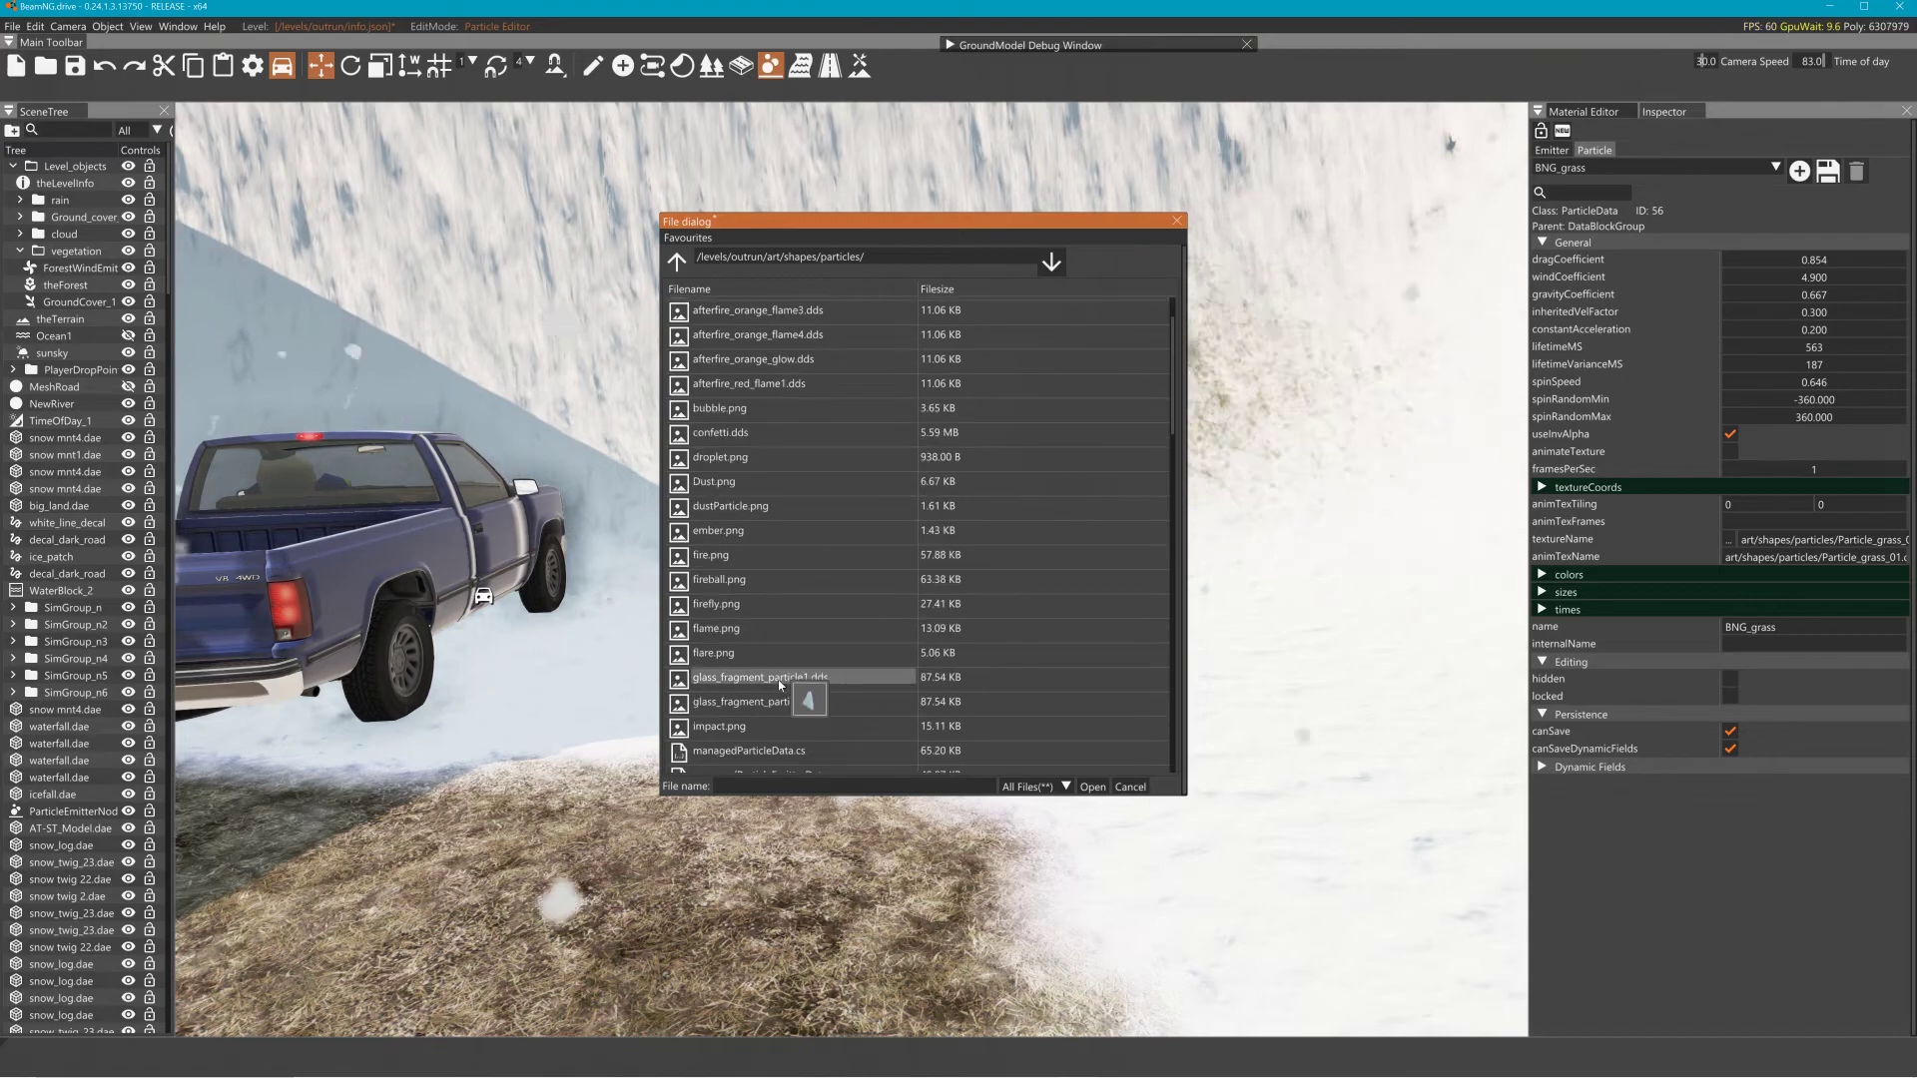
pyautogui.scroll(-1, 779, 674)
pyautogui.scroll(-7, 777, 683)
pyautogui.scroll(-4, 784, 691)
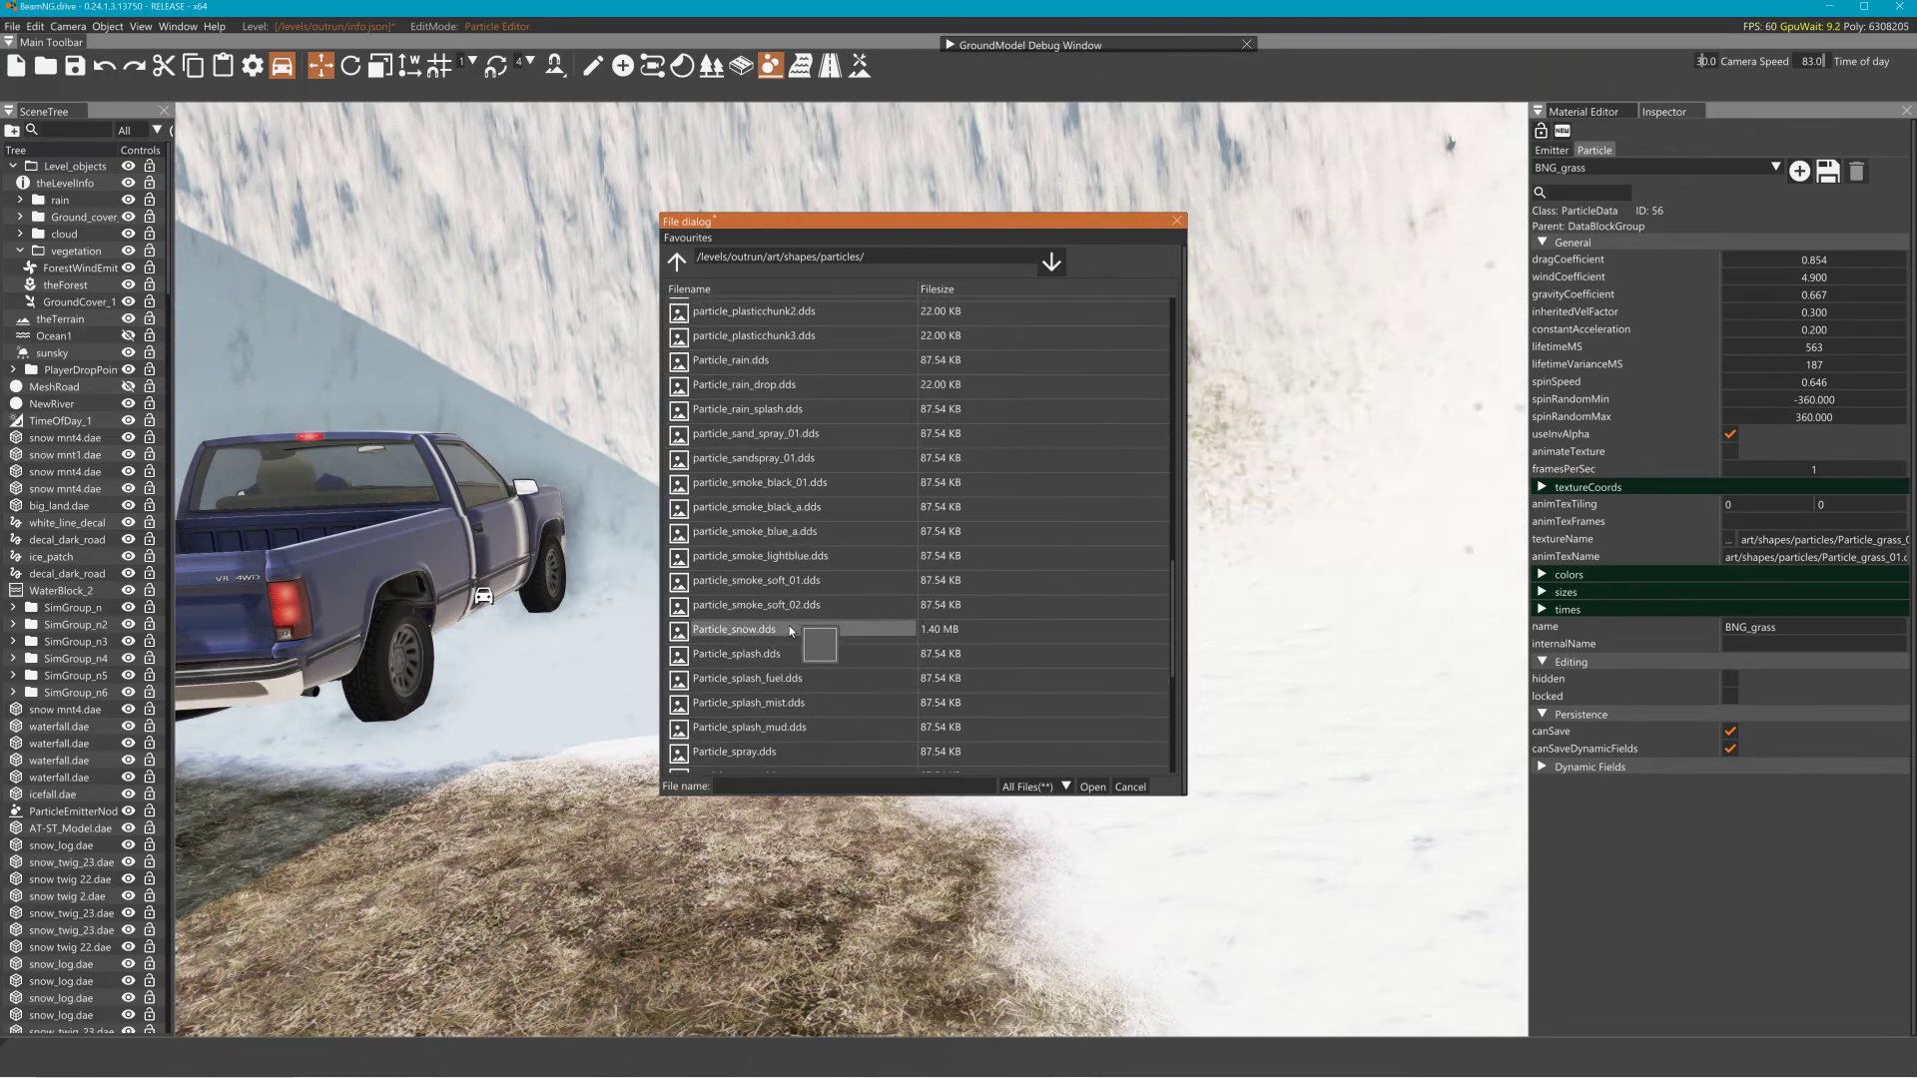
pyautogui.scroll(-3, 794, 633)
pyautogui.scroll(3, 796, 631)
pyautogui.scroll(4, 807, 581)
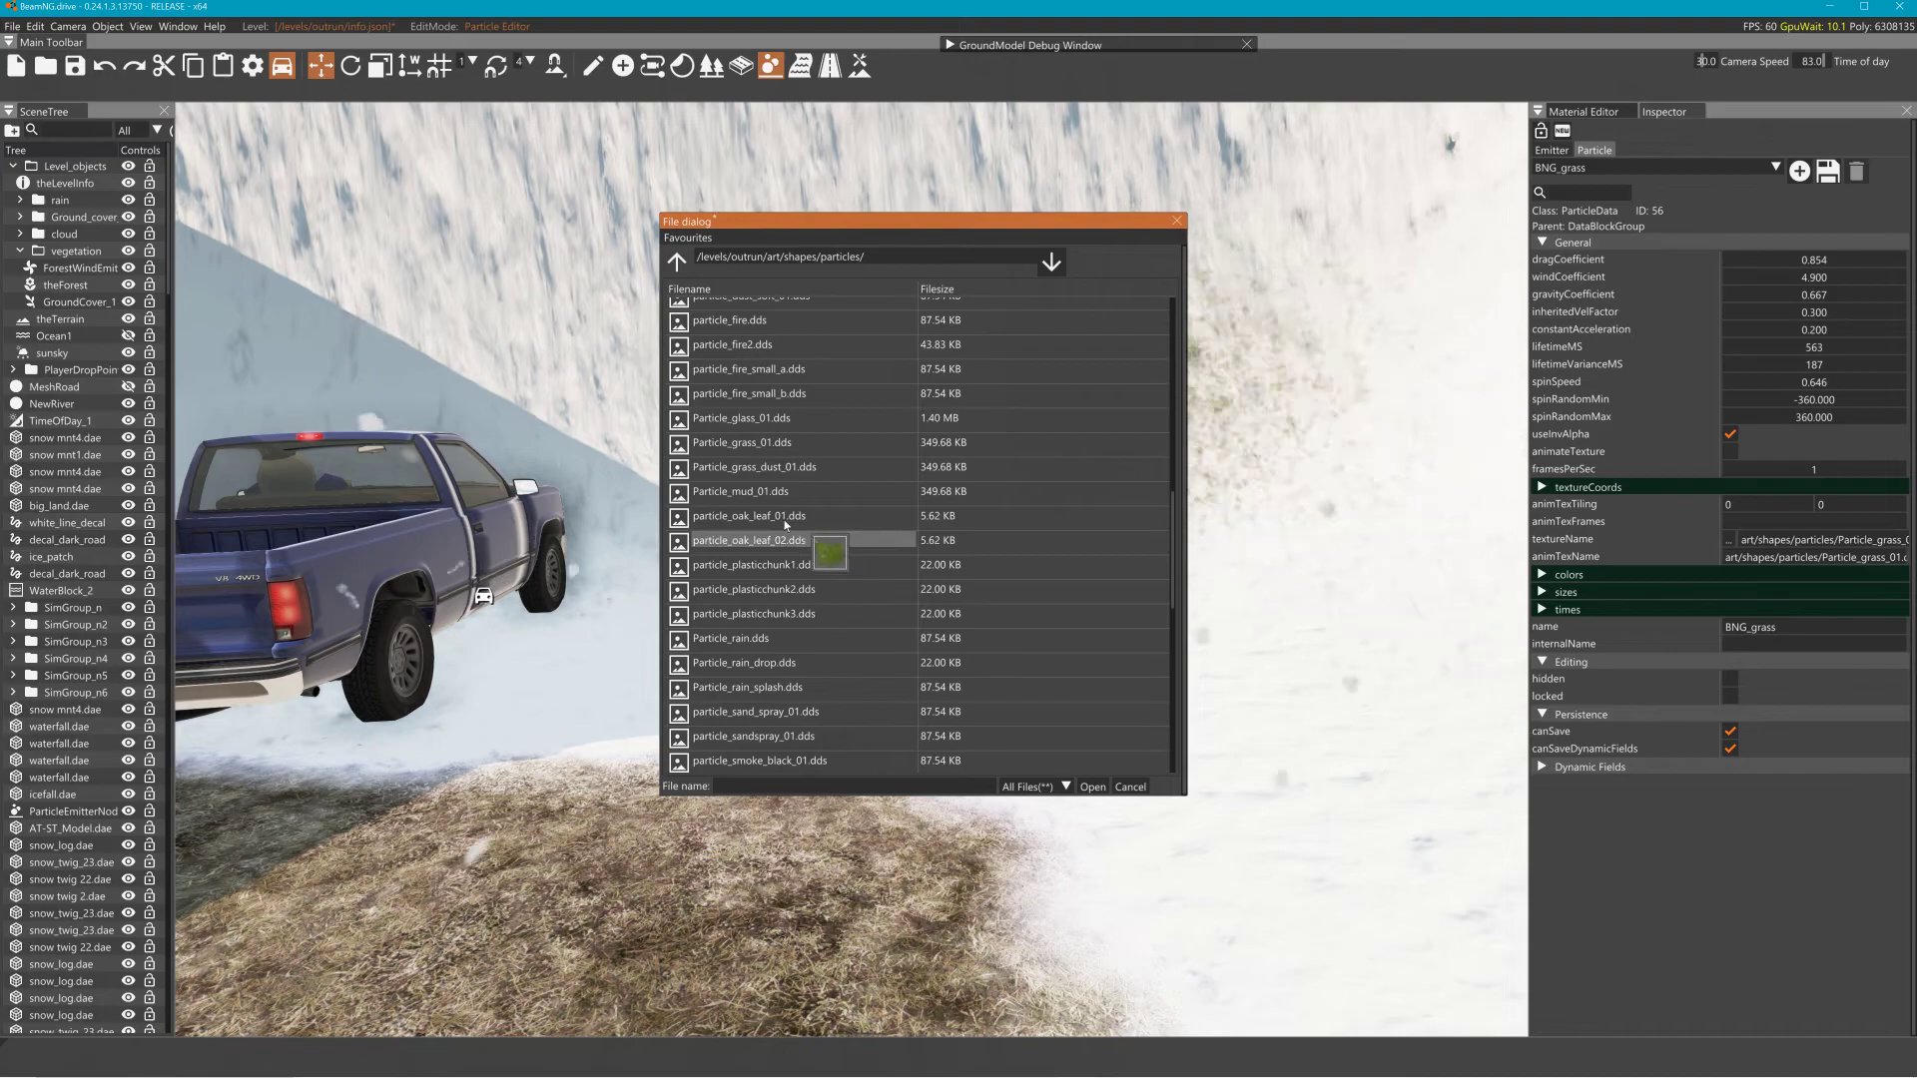
pyautogui.click(789, 443)
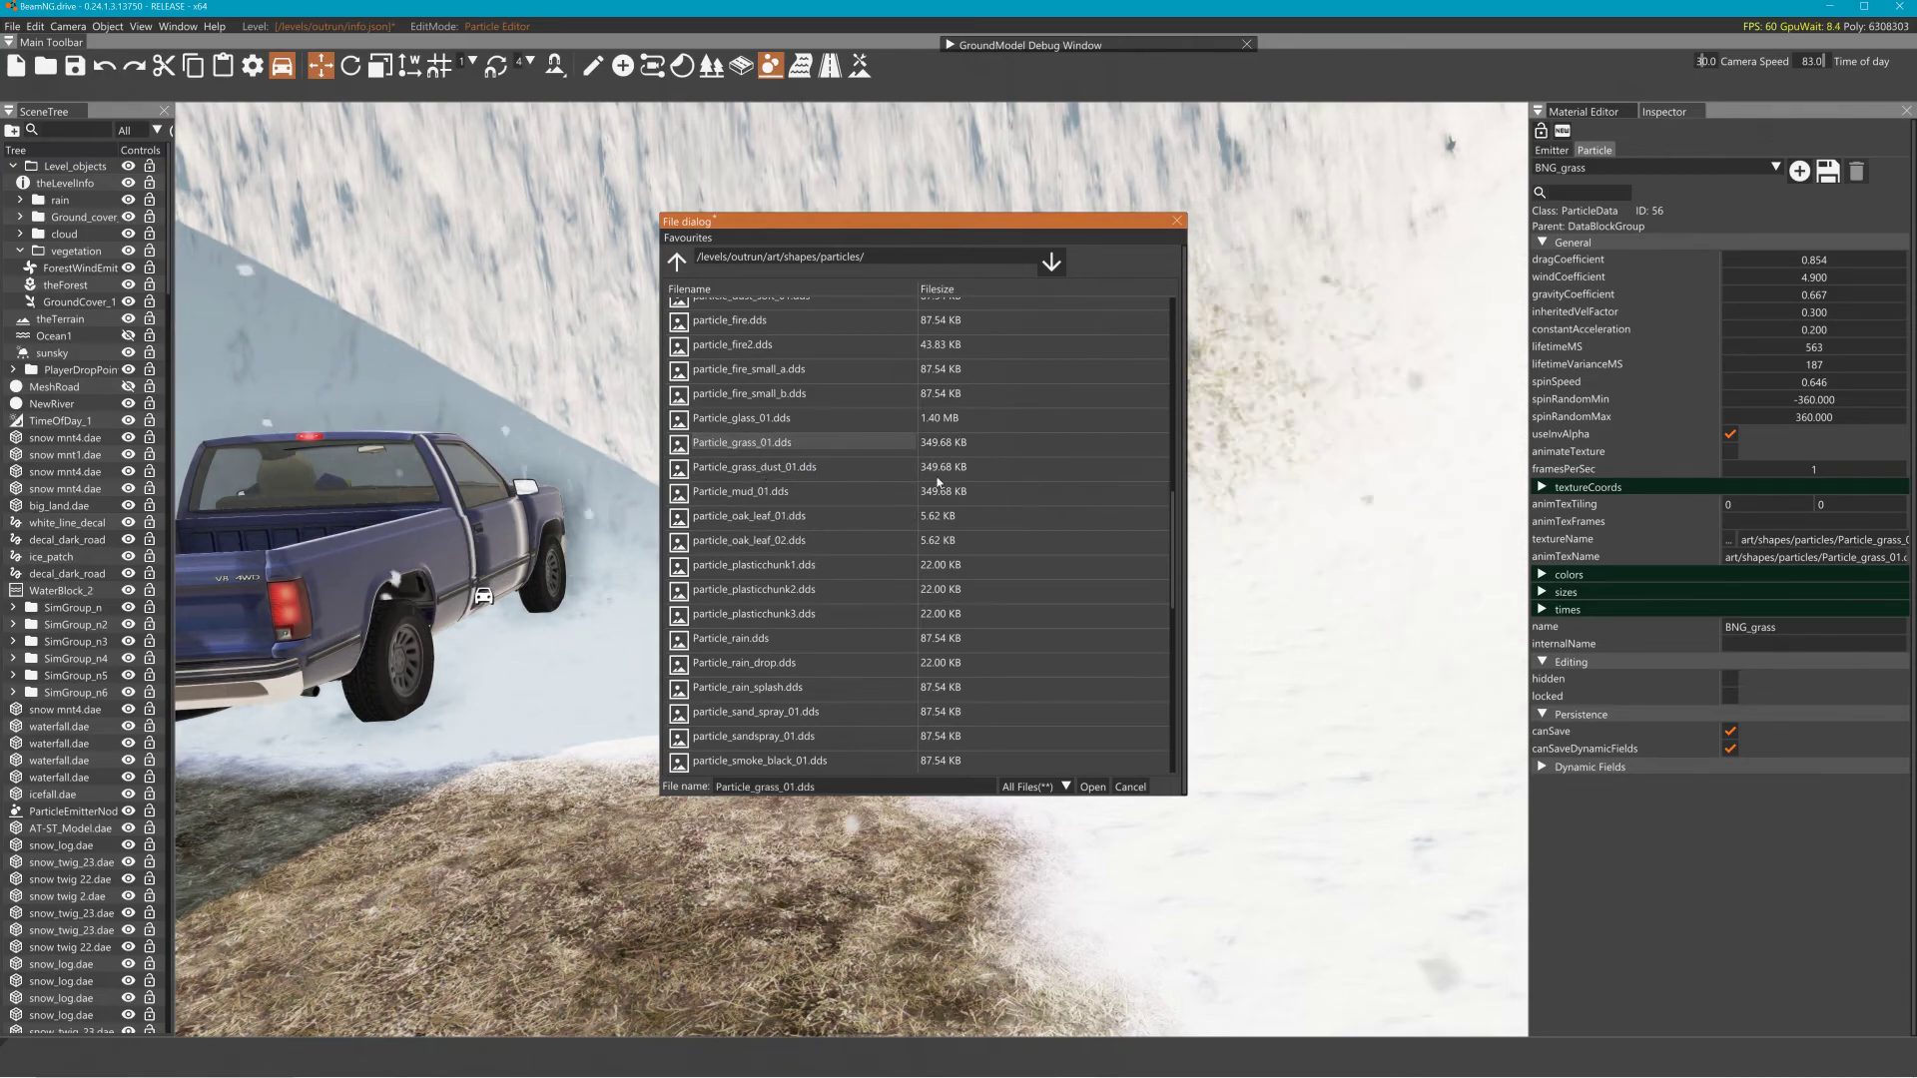
pyautogui.click(1092, 787)
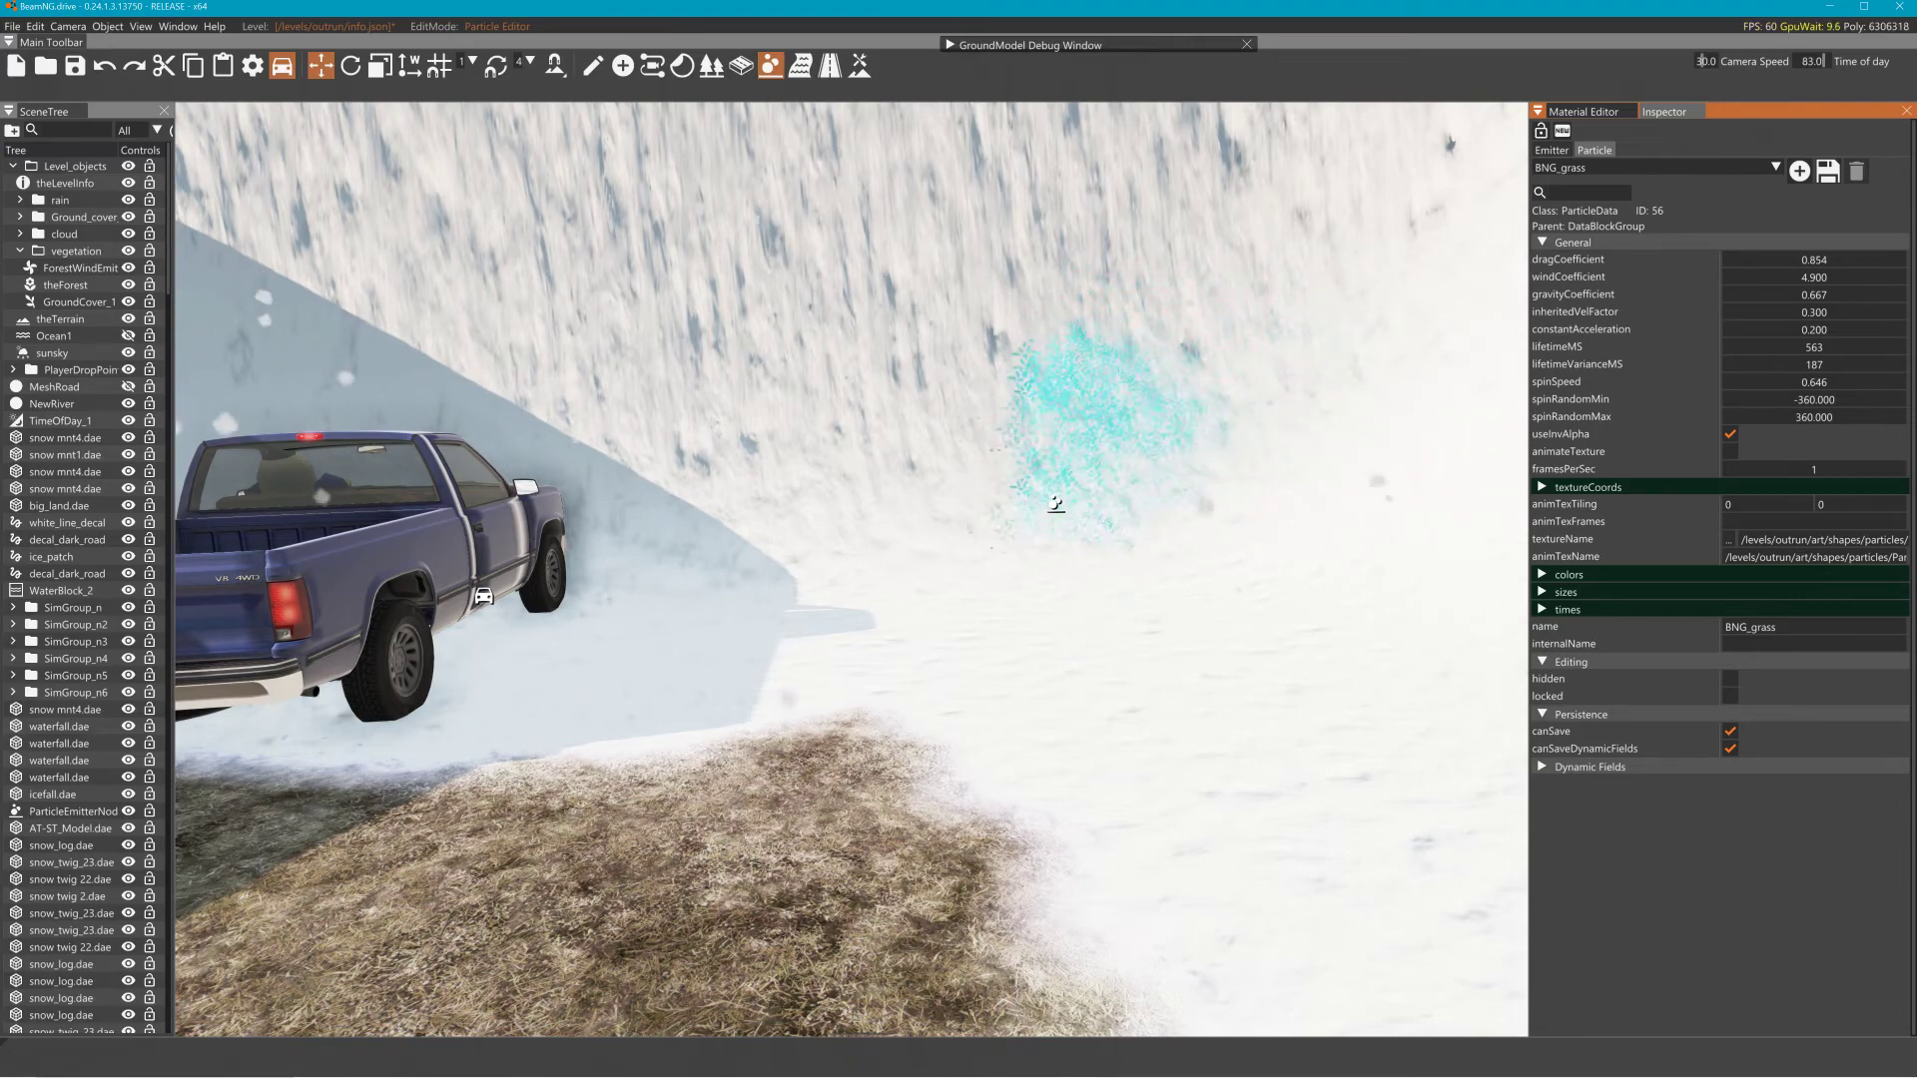
pyautogui.moveTo(1740, 539); pyautogui.dragTo(1792, 539)
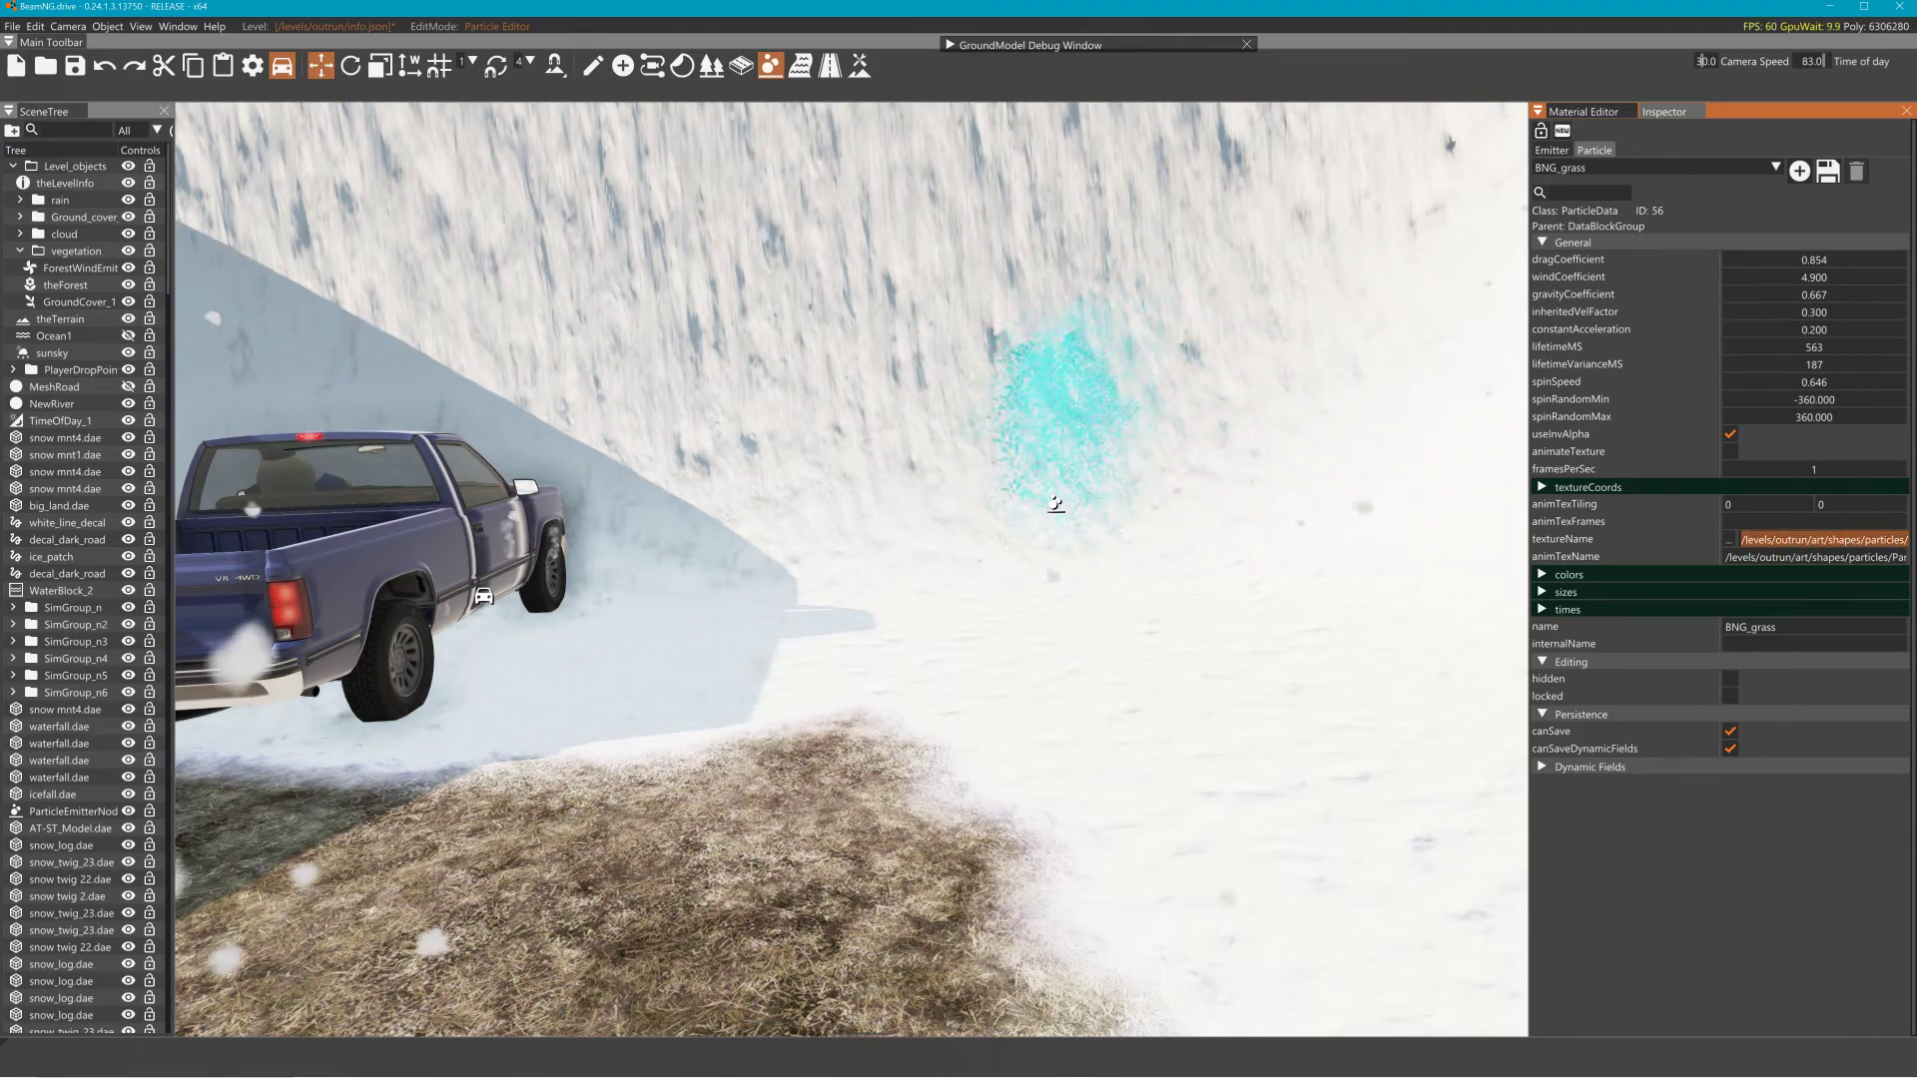
# Switch to the particles folder in File Explorer, open managedParticleEmitterData.cs in Notepad++ and look for the emitter that uses BNG_dust_grass
pyautogui.click(1552, 149)
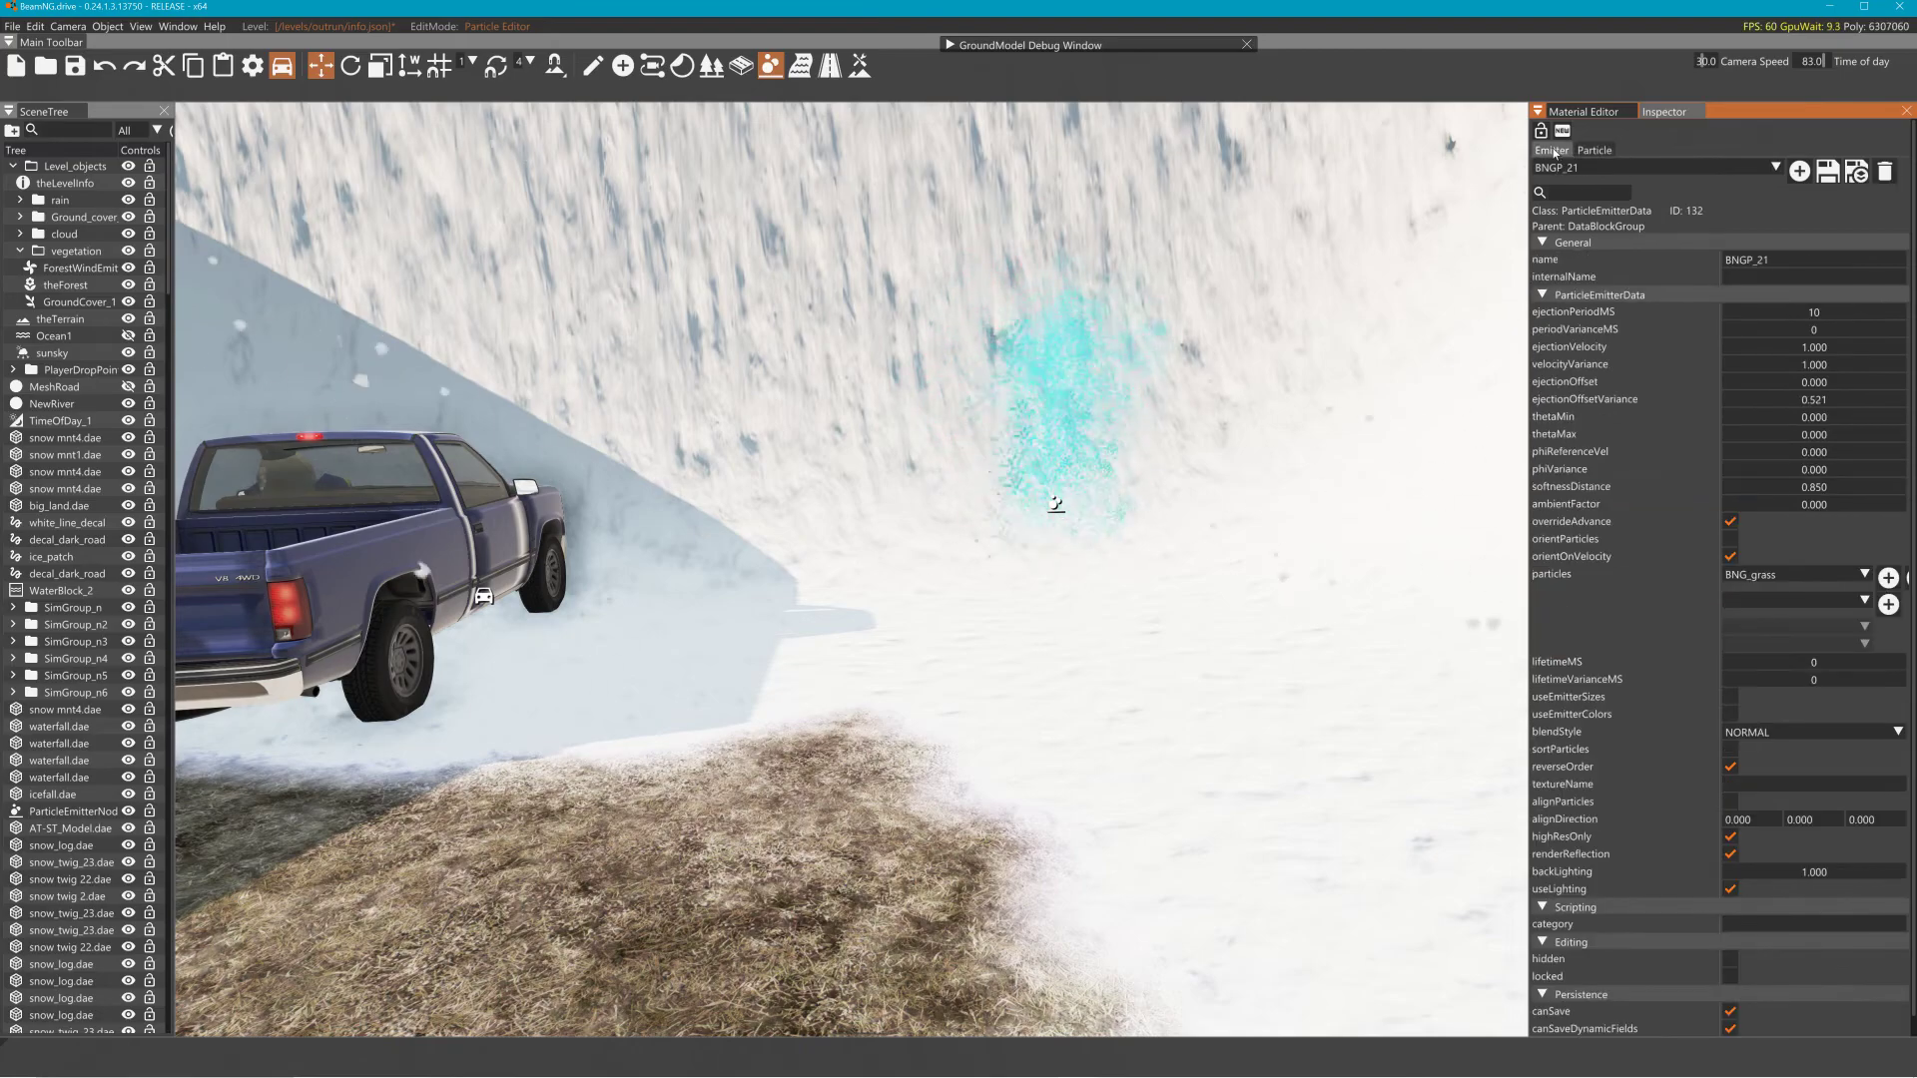
pyautogui.click(1603, 168)
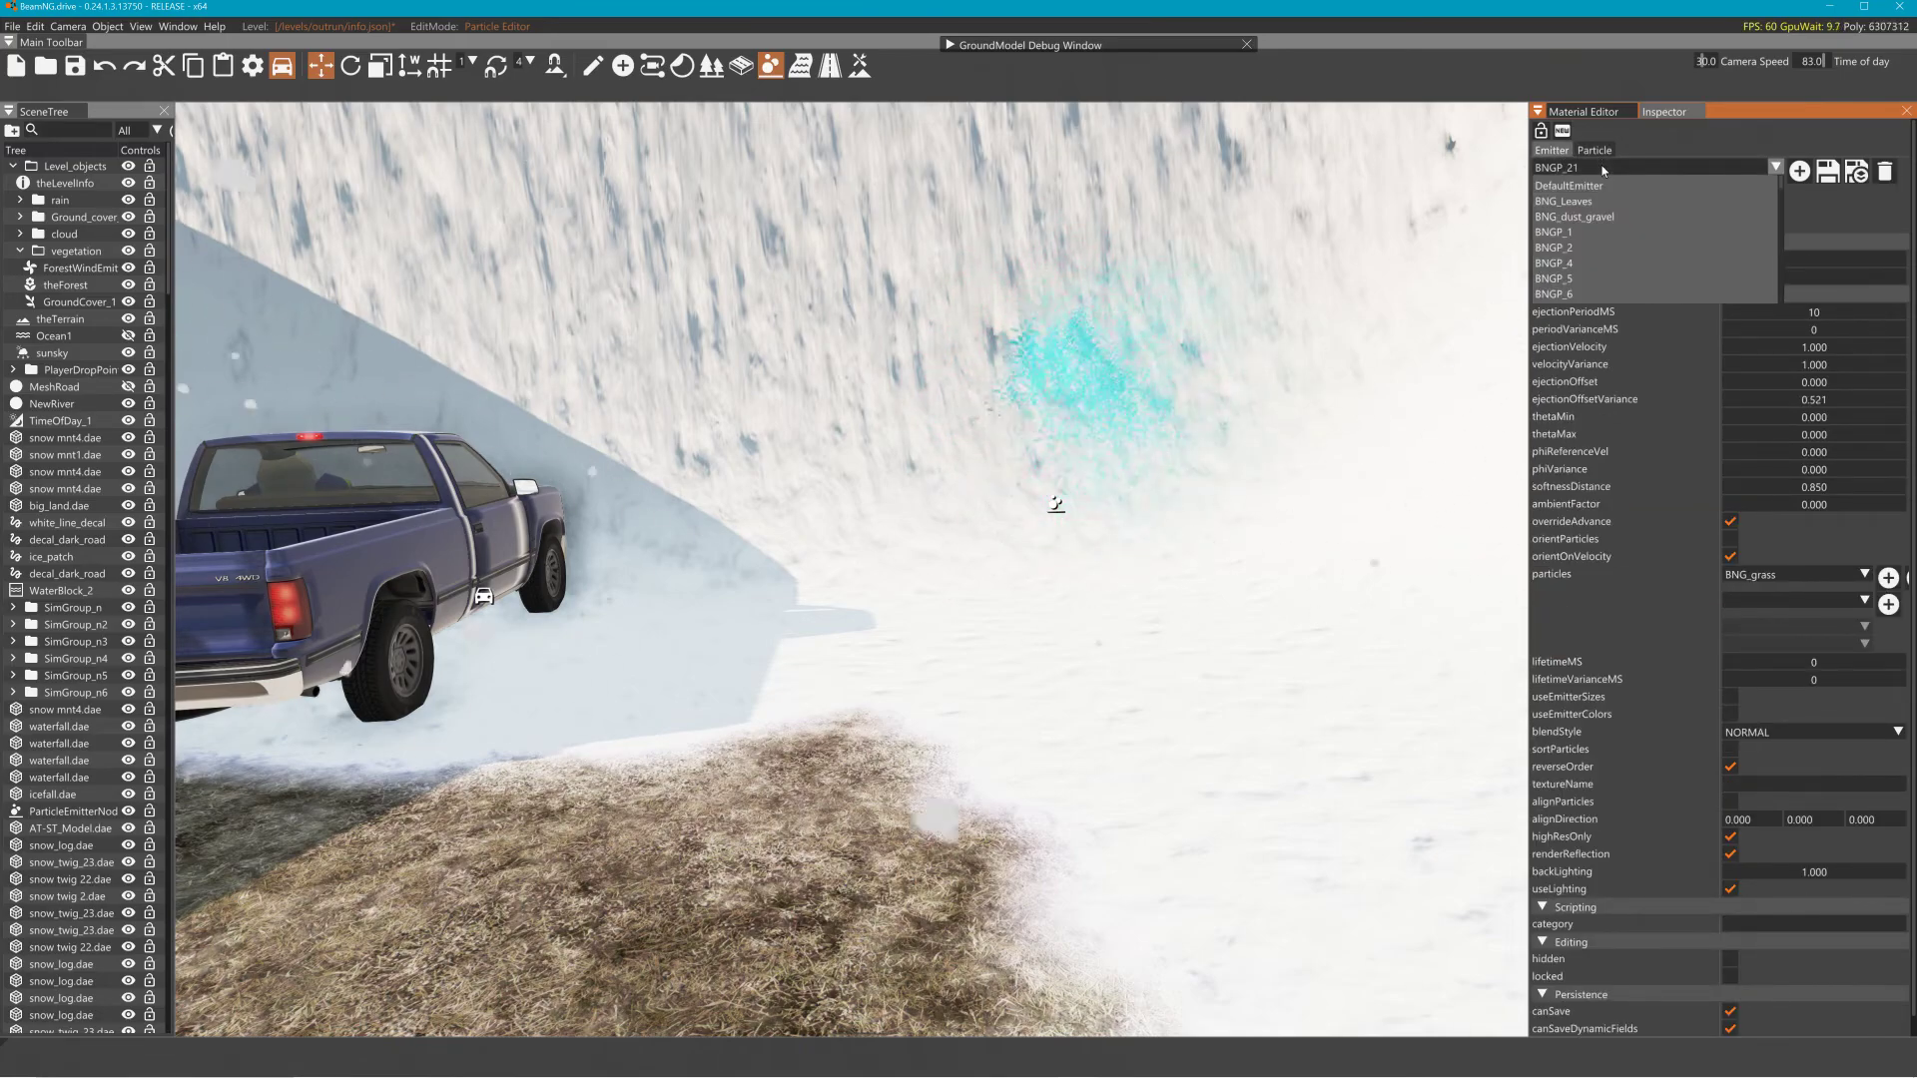
pyautogui.click(1603, 171)
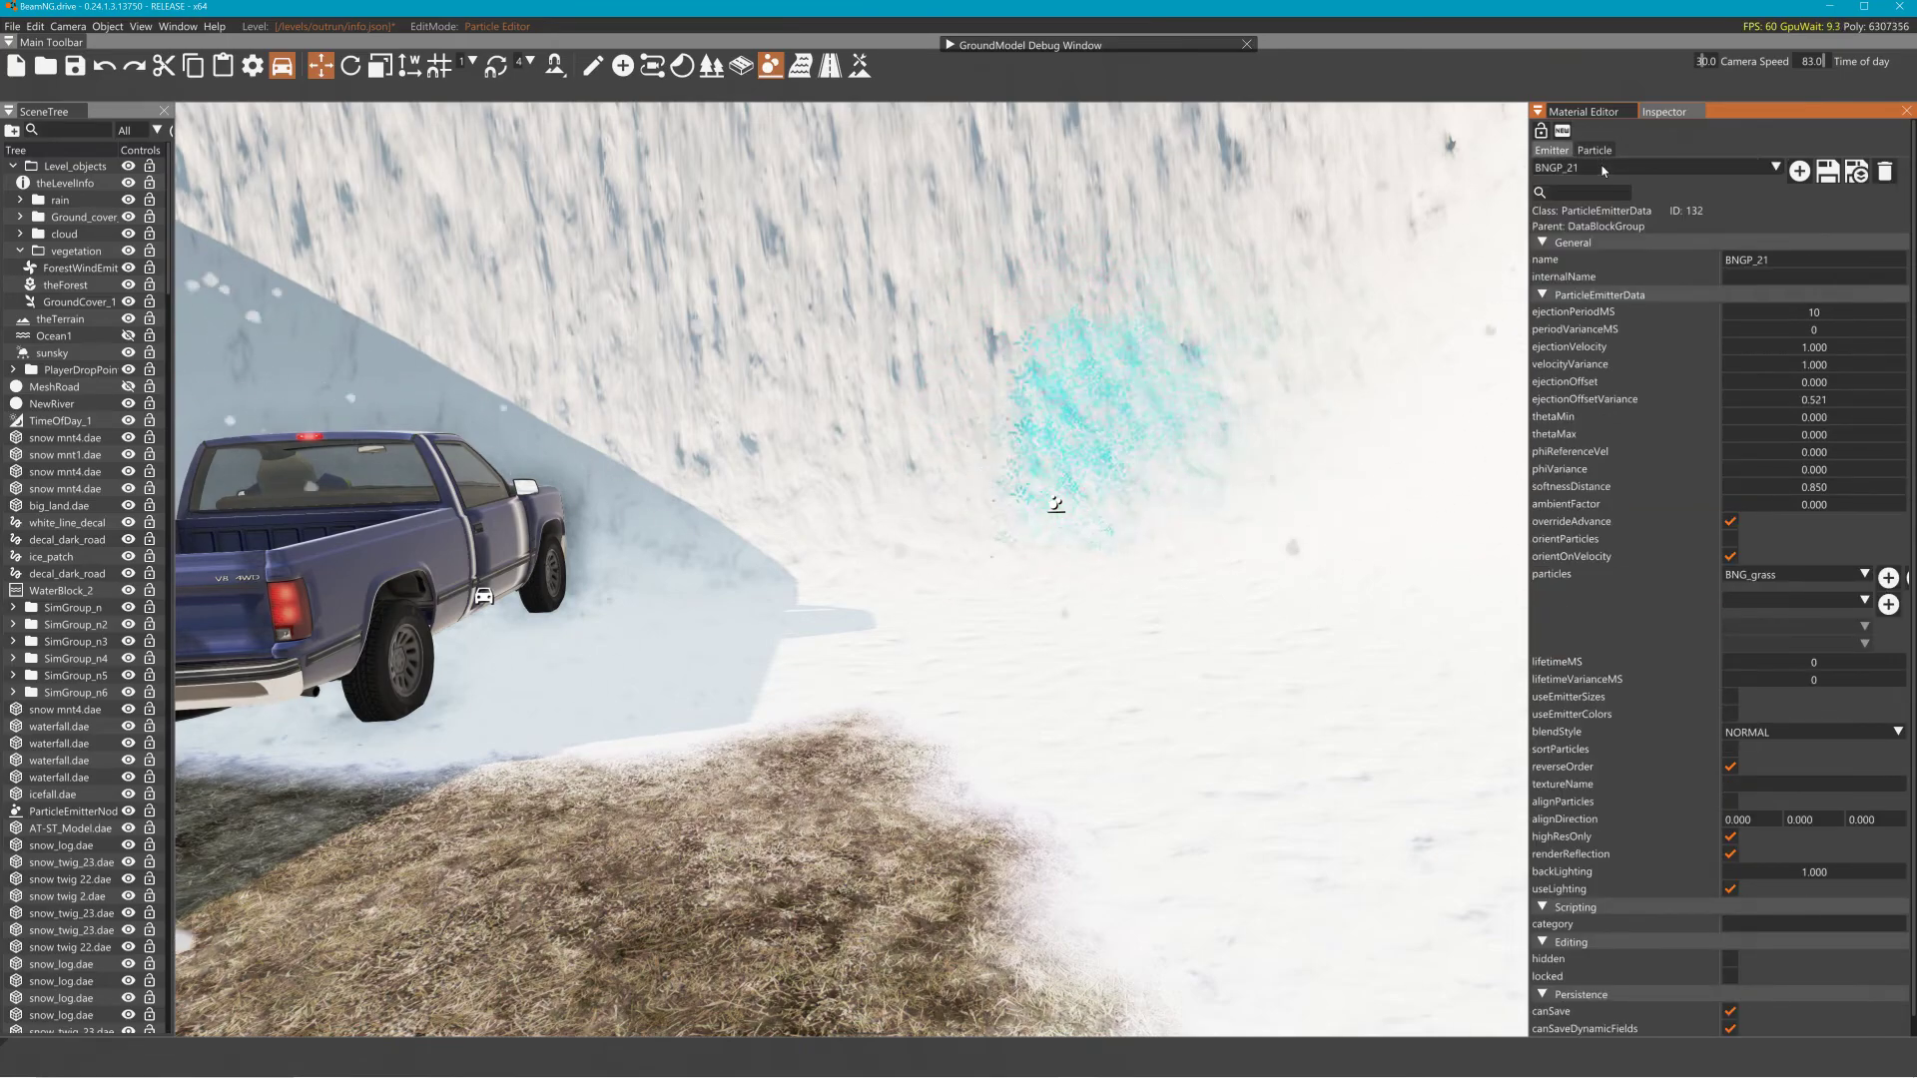
pyautogui.hotkey('alt', 'Tab')
pyautogui.click(1208, 395)
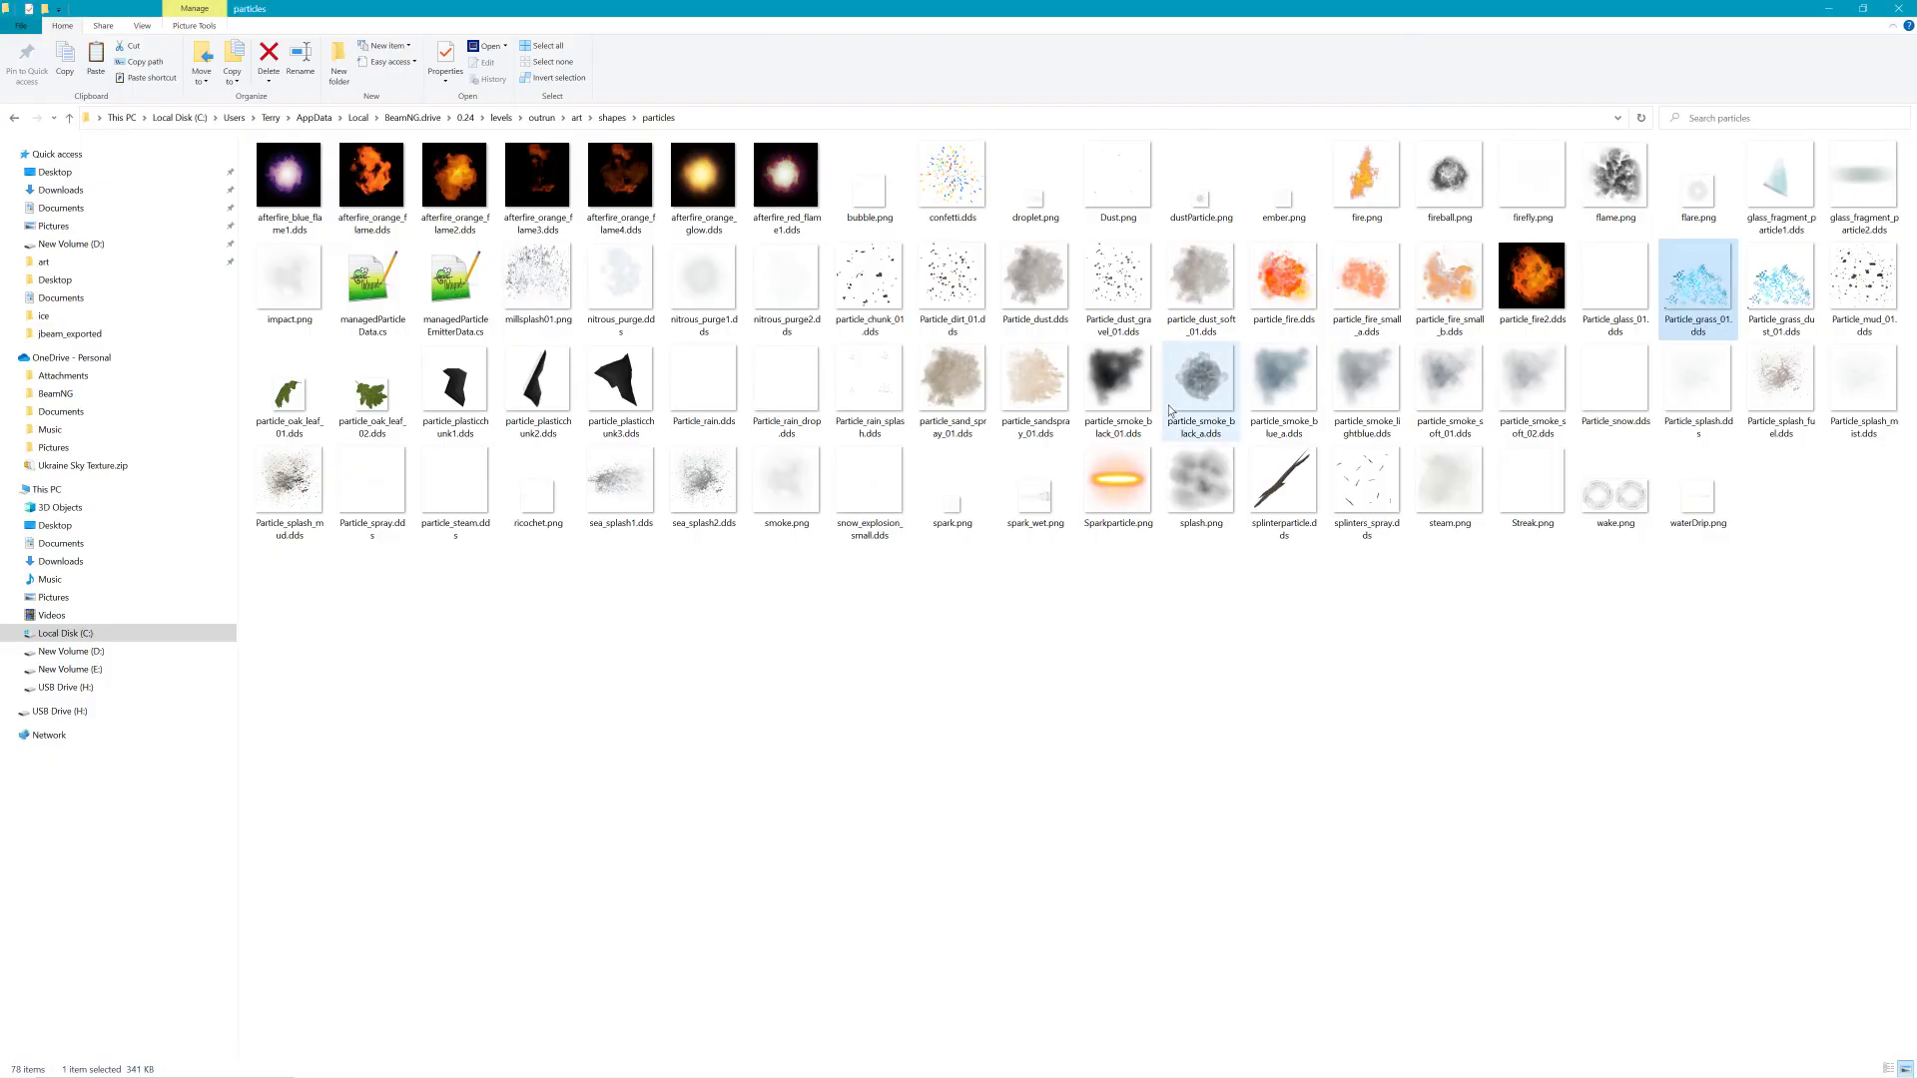
pyautogui.doubleClick(492, 316)
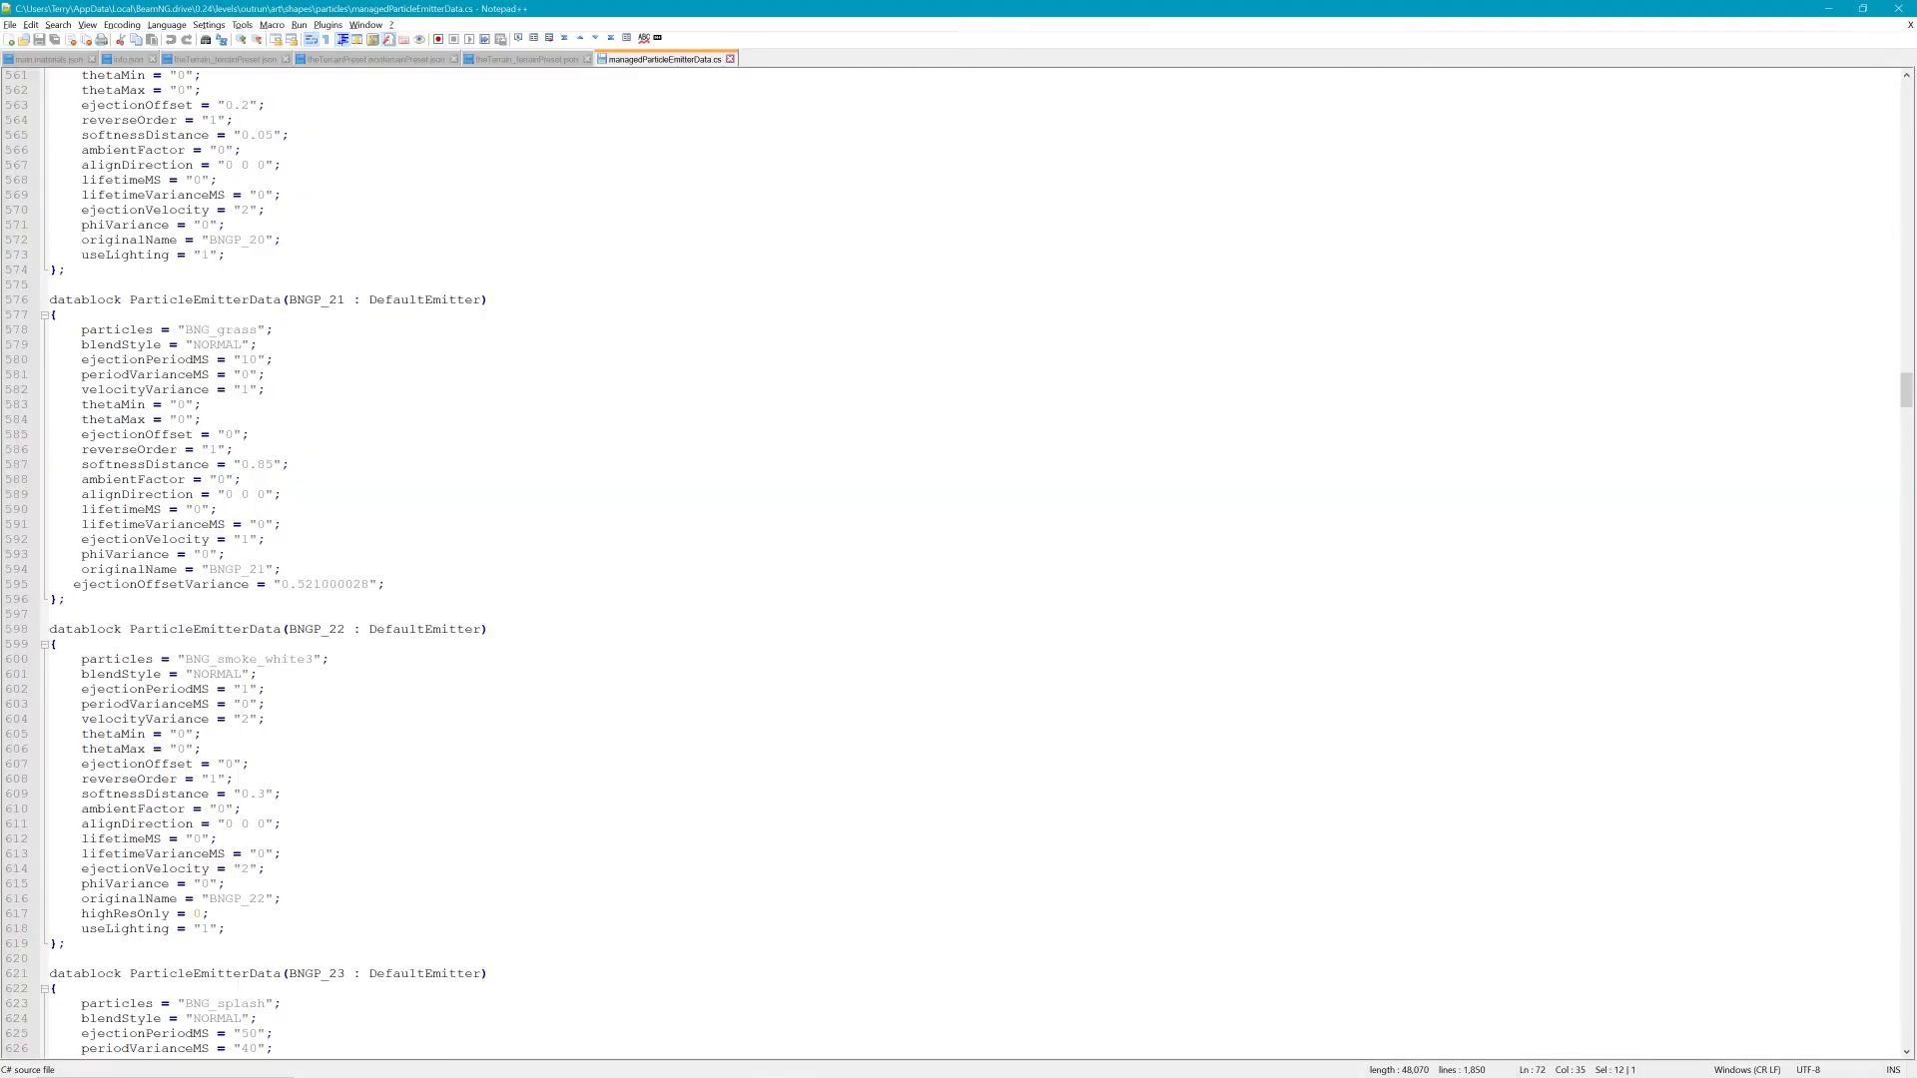
pyautogui.scroll(20, 977, 562)
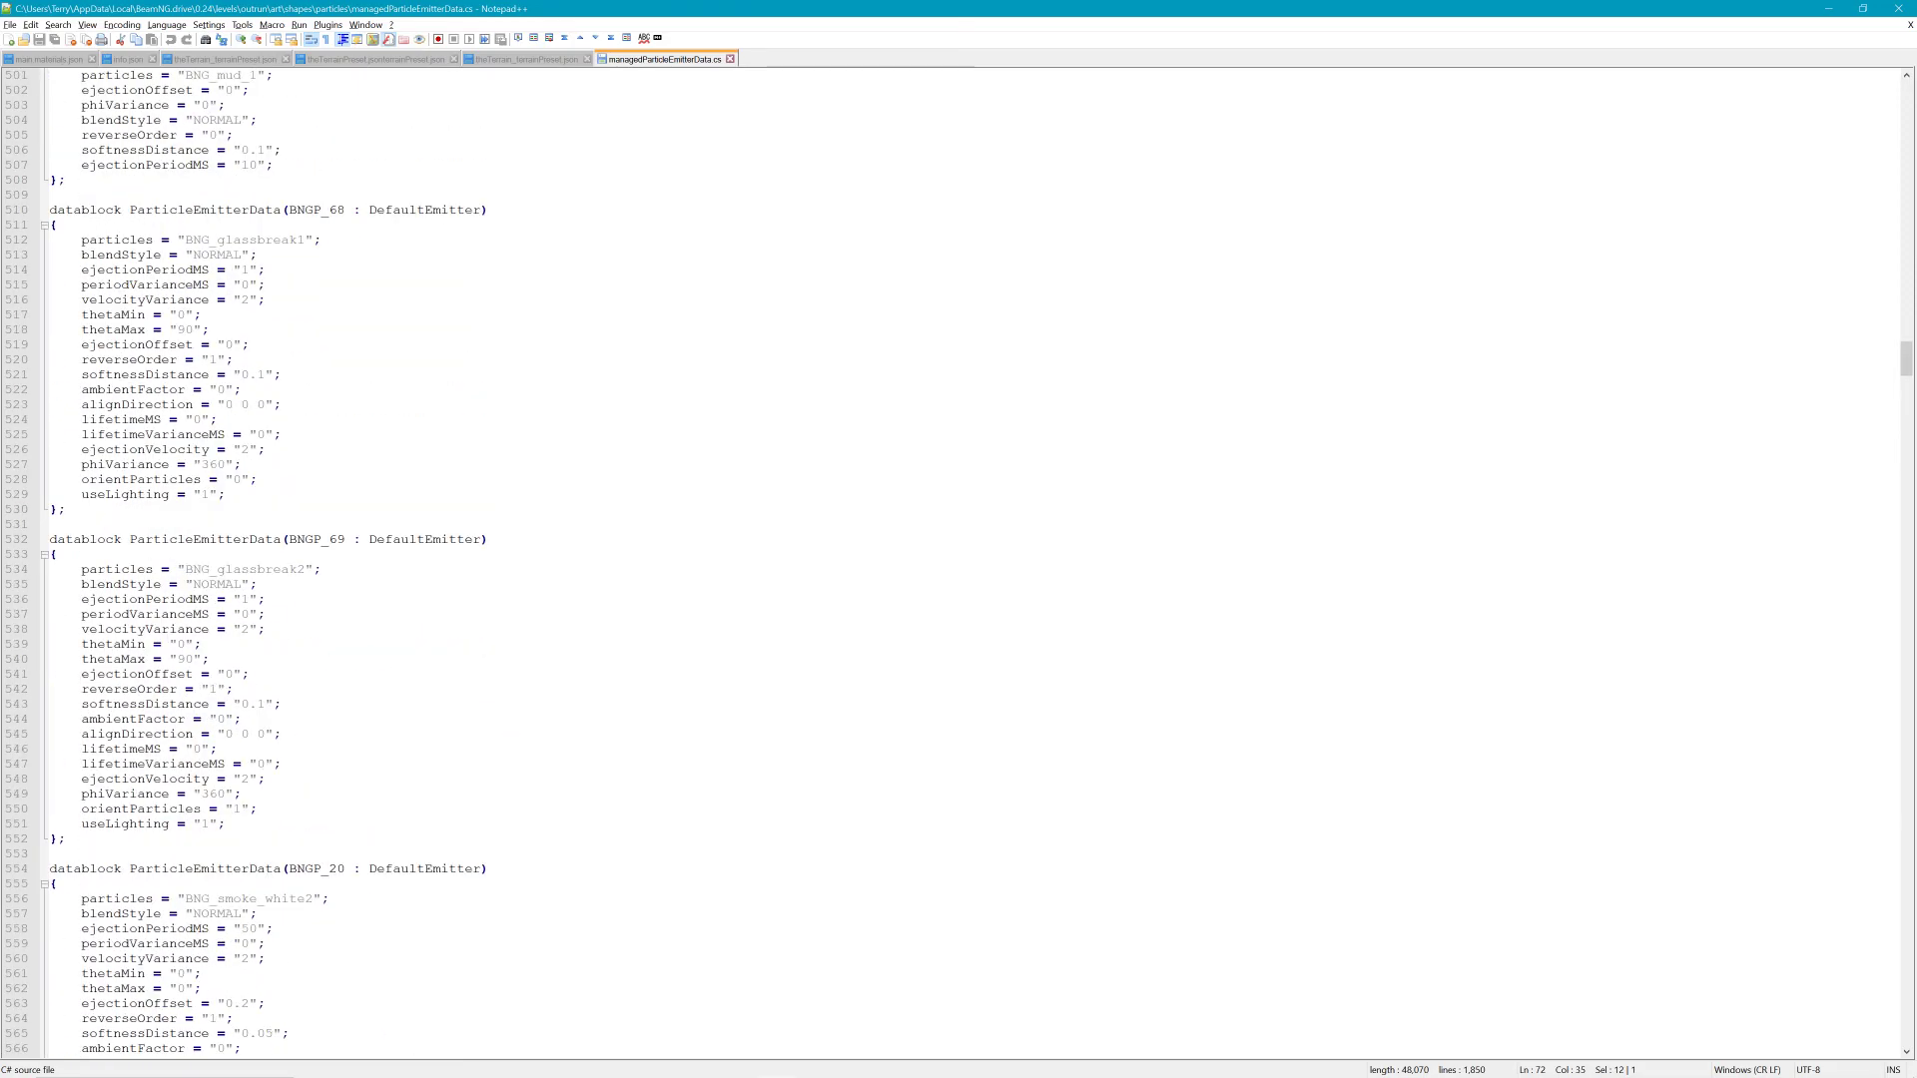
pyautogui.scroll(20, 976, 561)
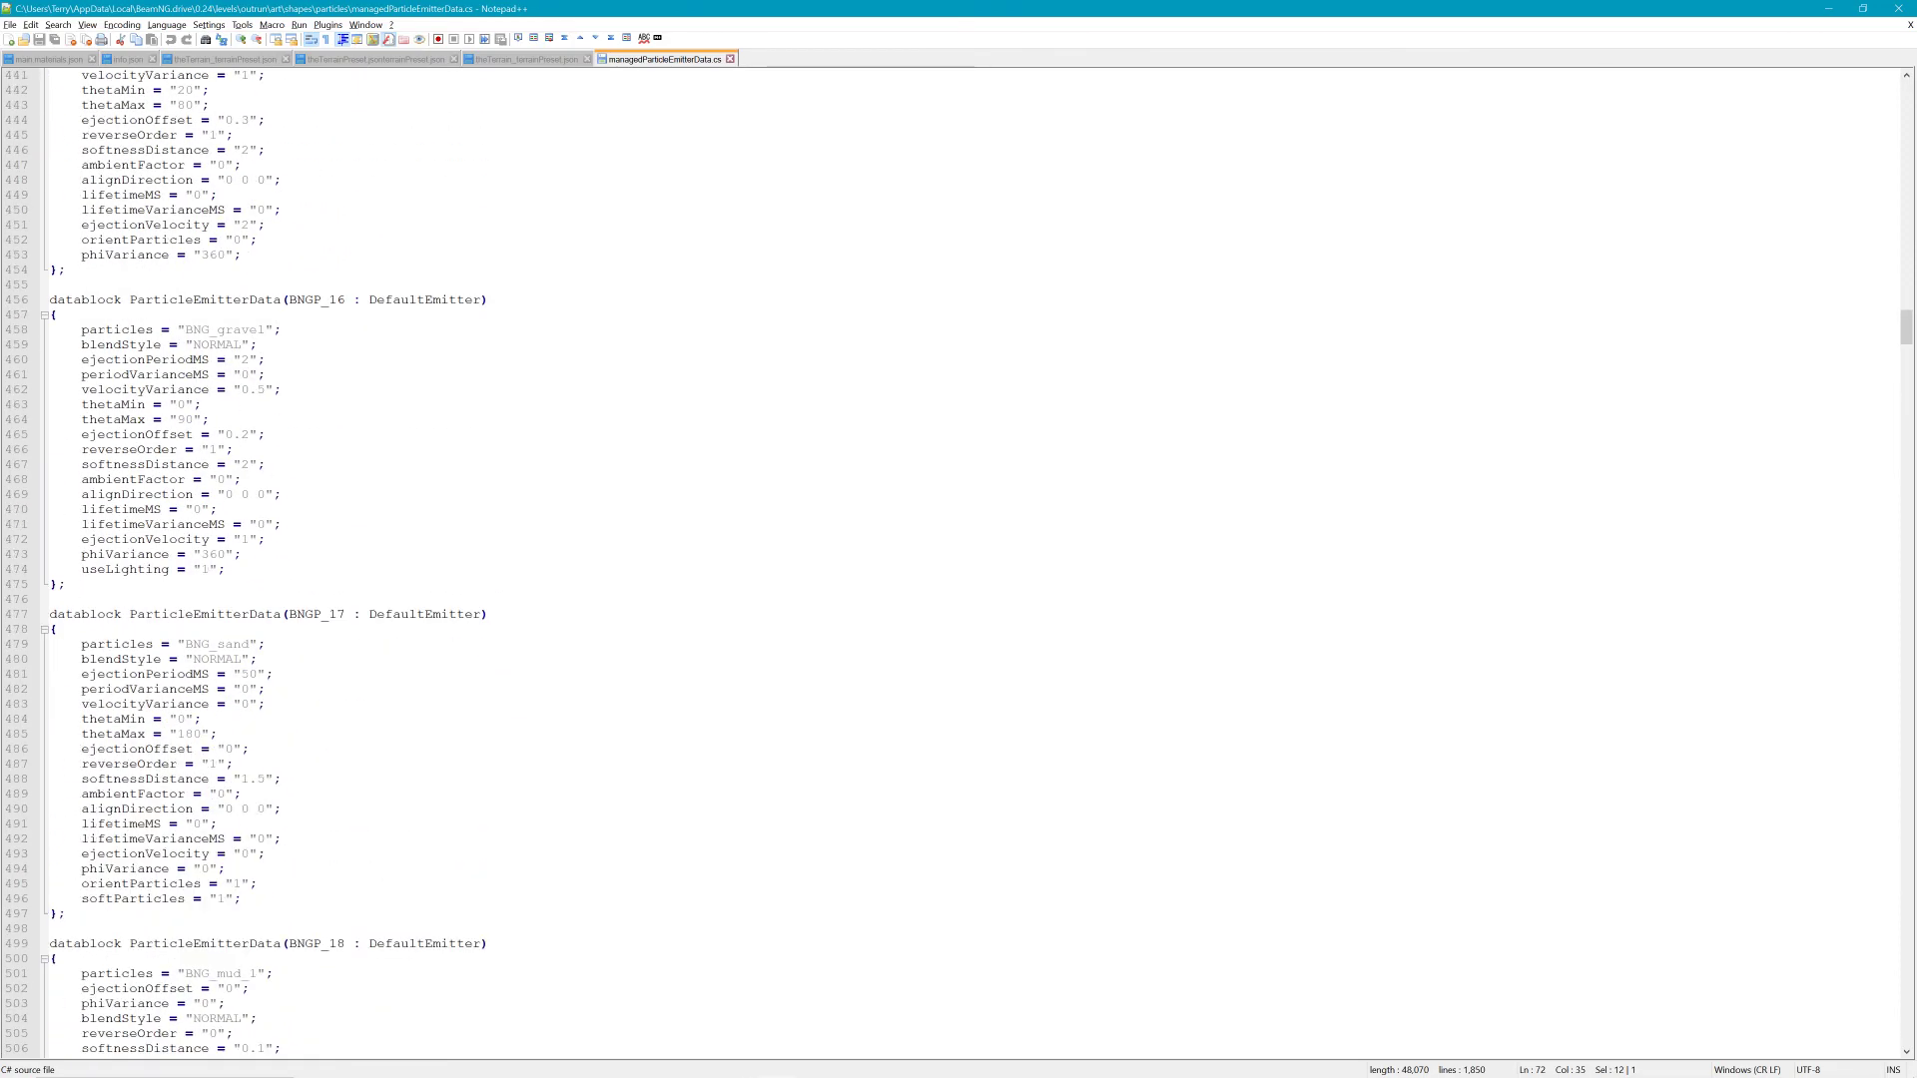
pyautogui.scroll(3, 976, 561)
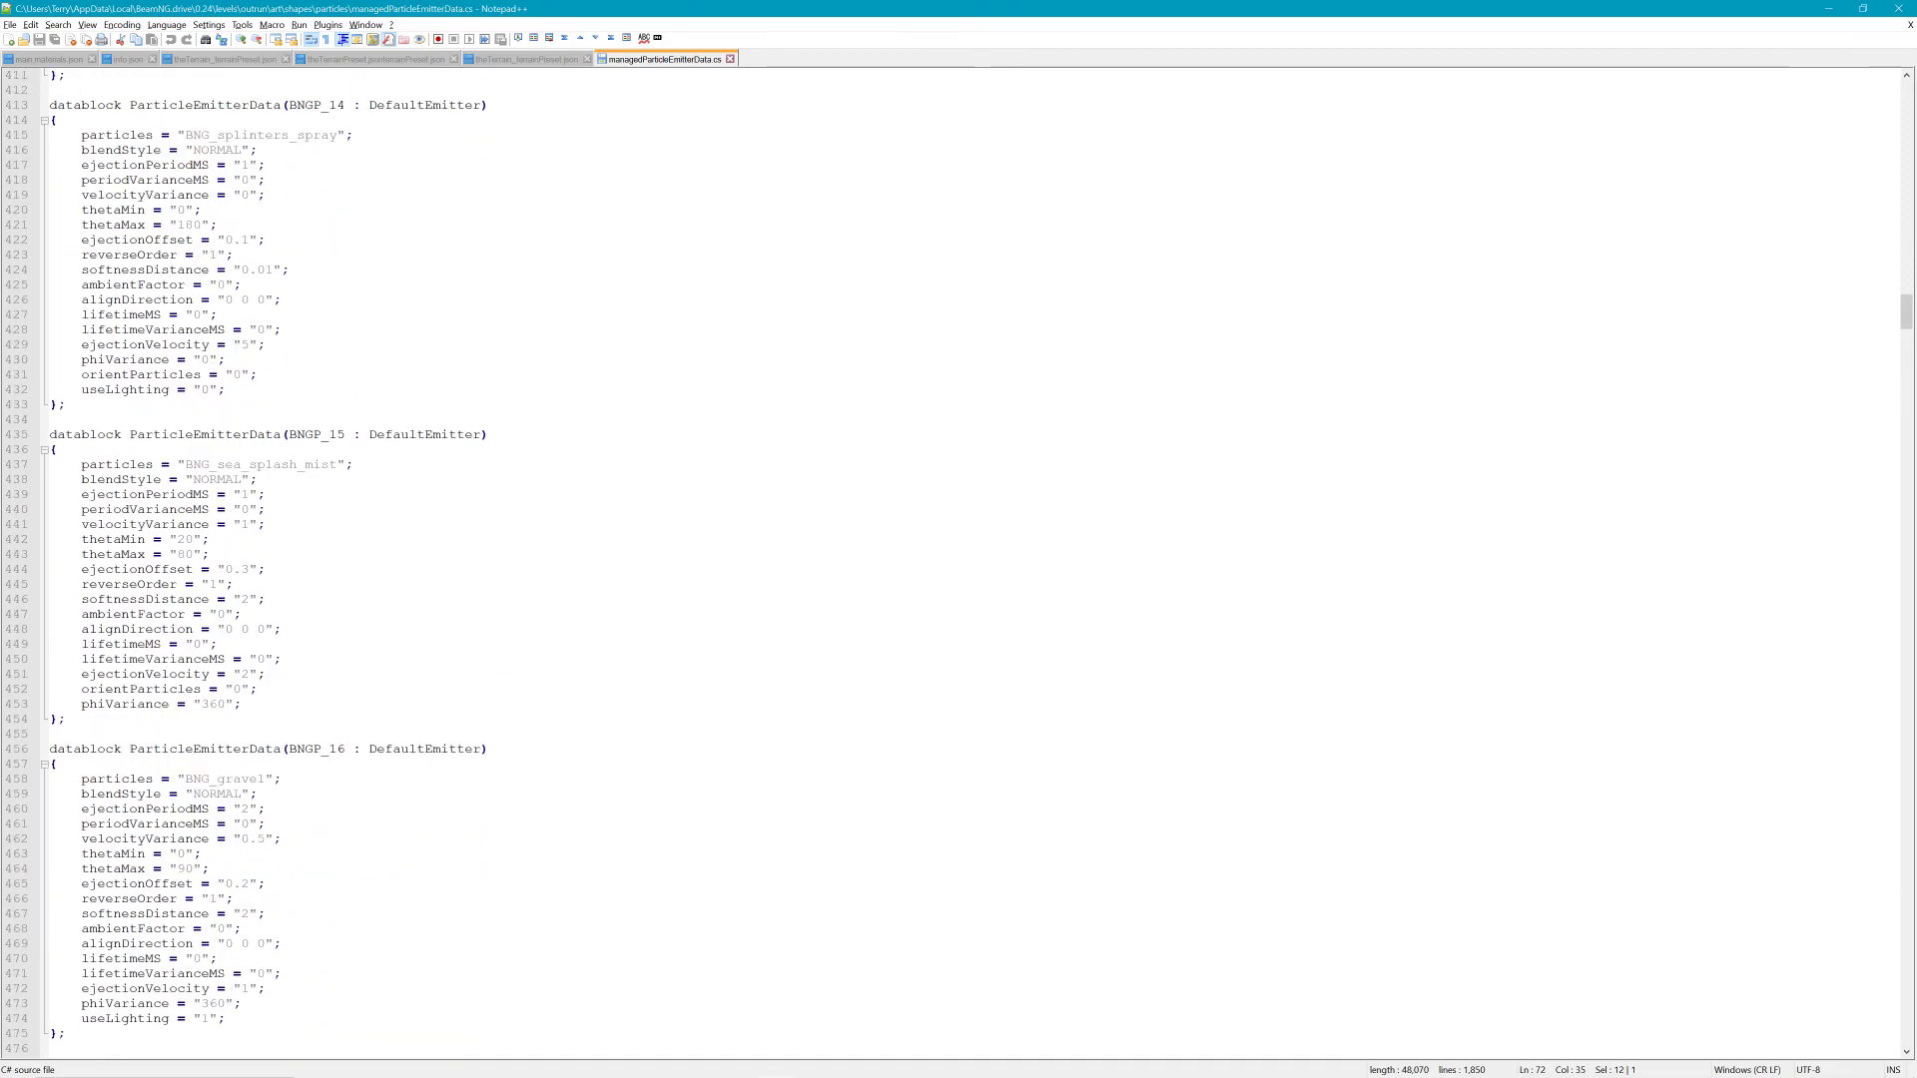
pyautogui.scroll(7, 976, 561)
pyautogui.scroll(20, 977, 561)
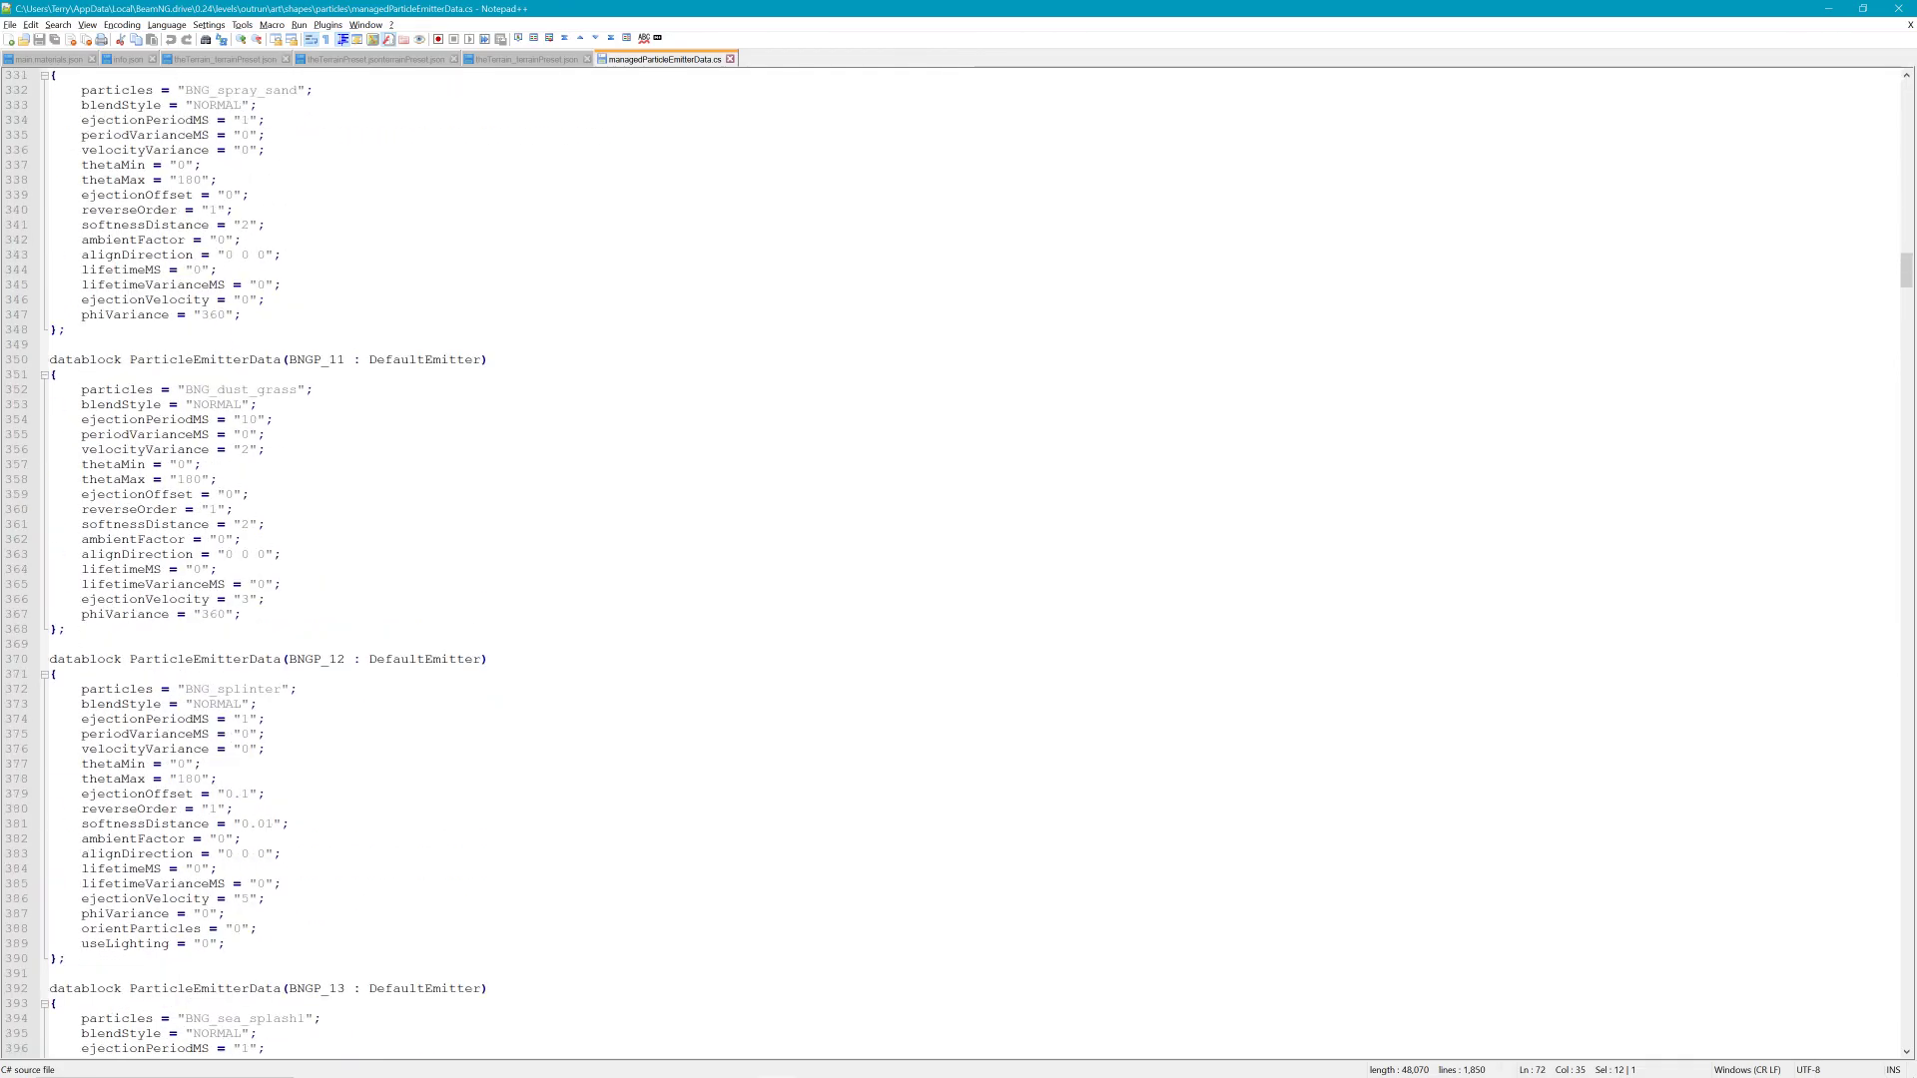
# Switch back to BeamNG.drive and save the BNGP_21 emitter to the current level
pyautogui.hotkey('alt', 'Tab')
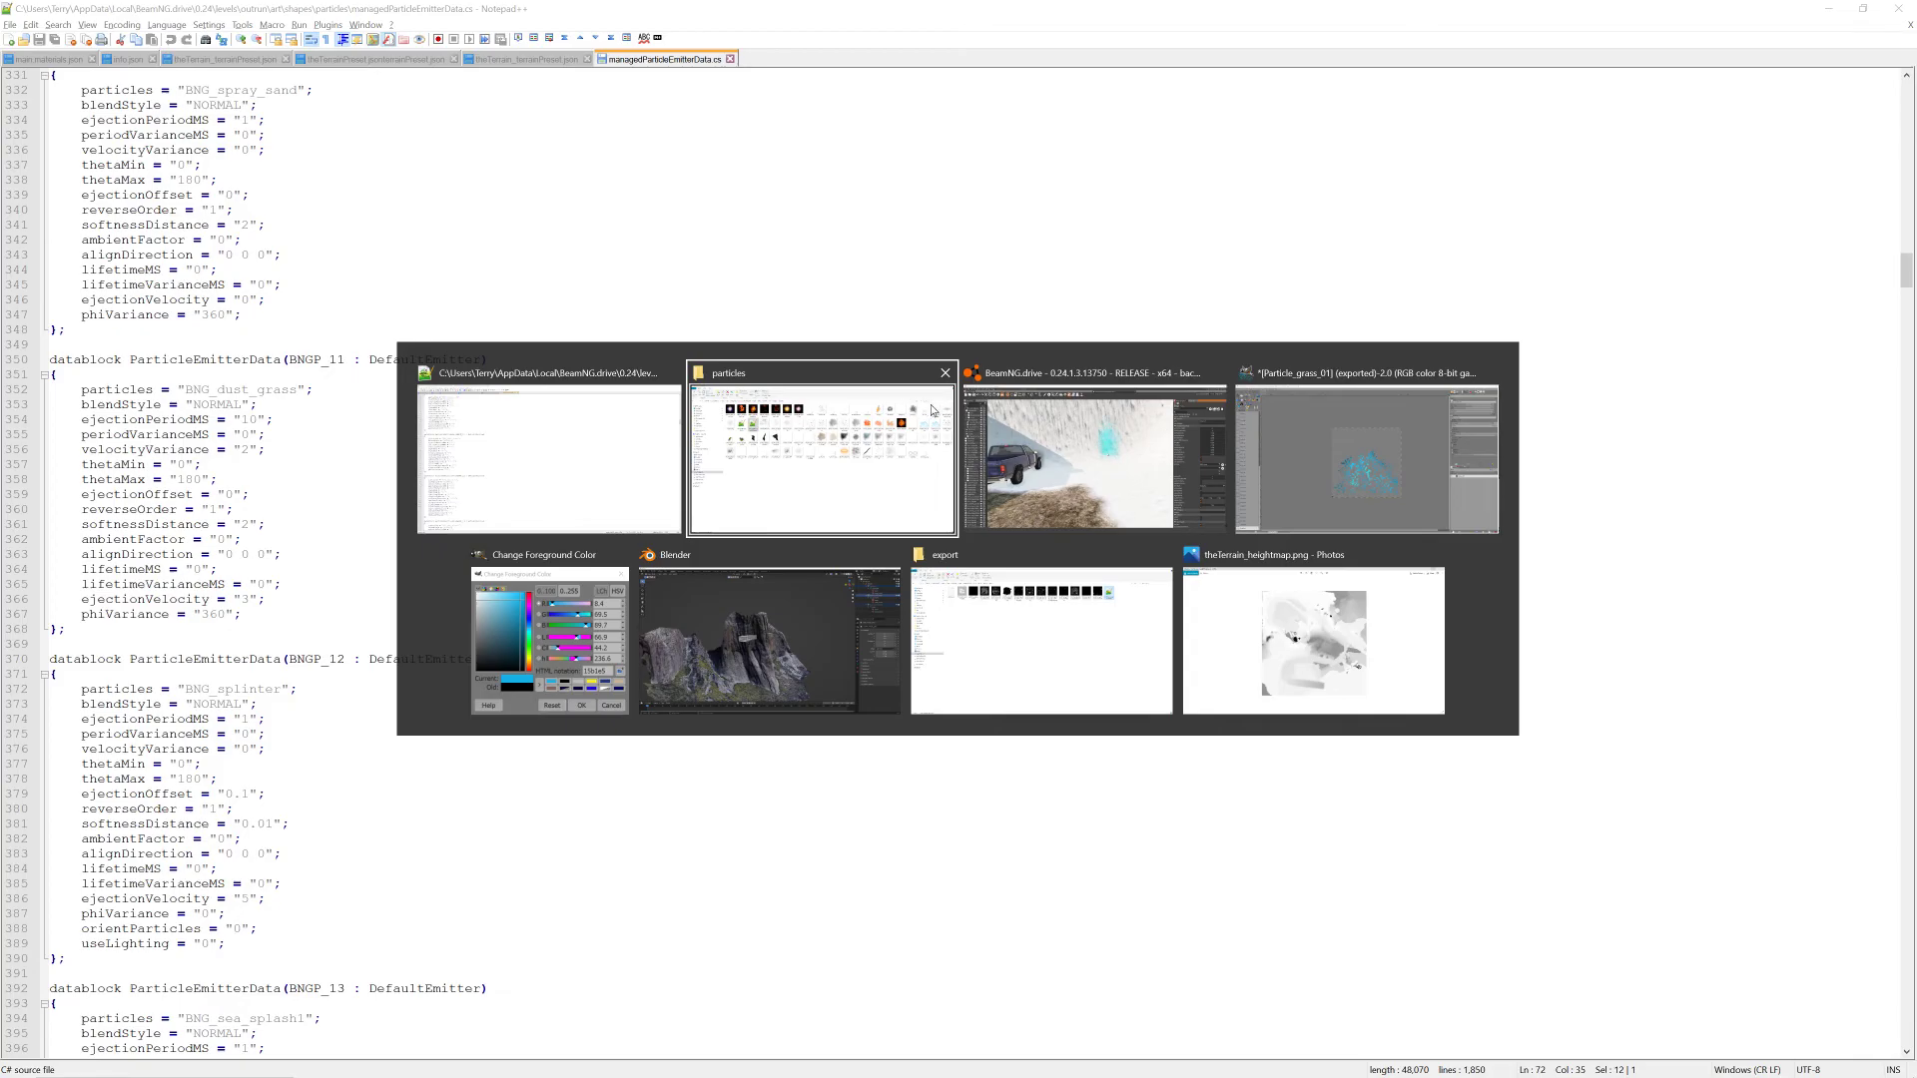
pyautogui.click(1010, 415)
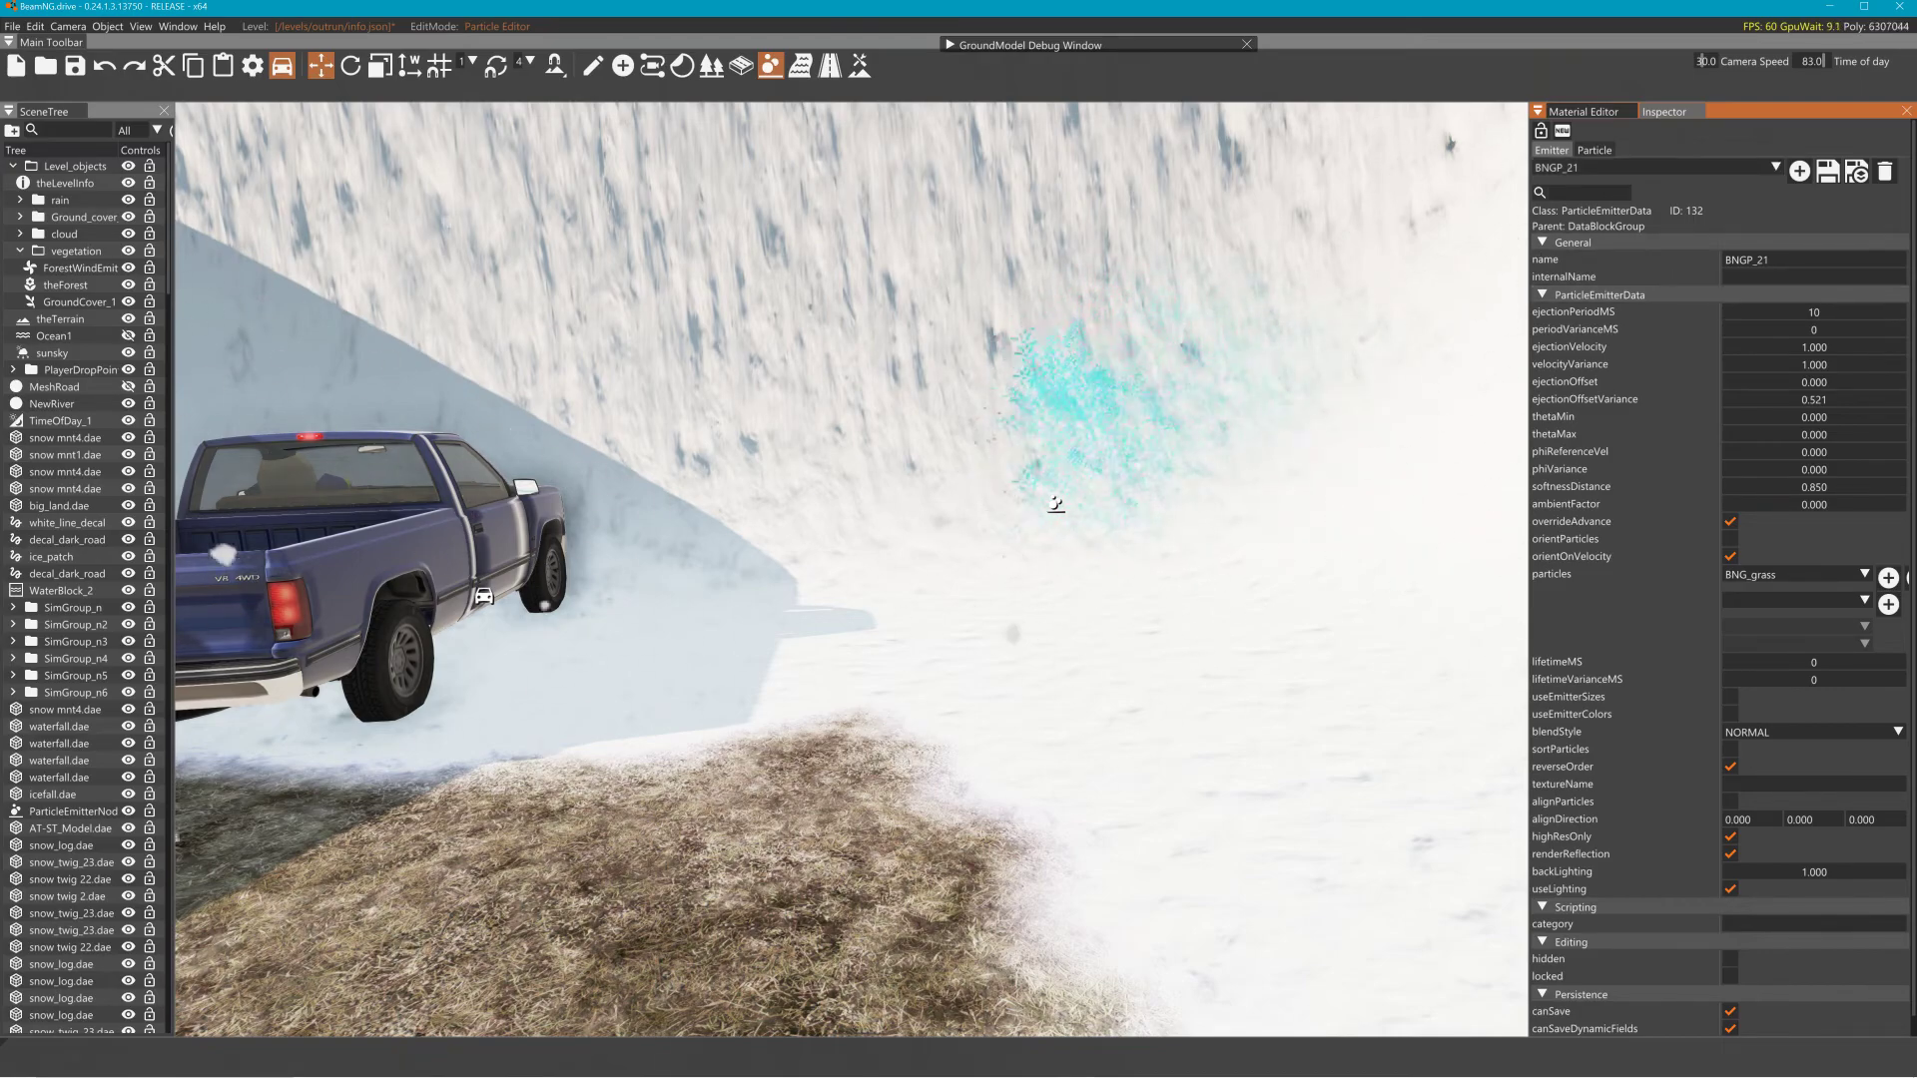
pyautogui.click(1858, 172)
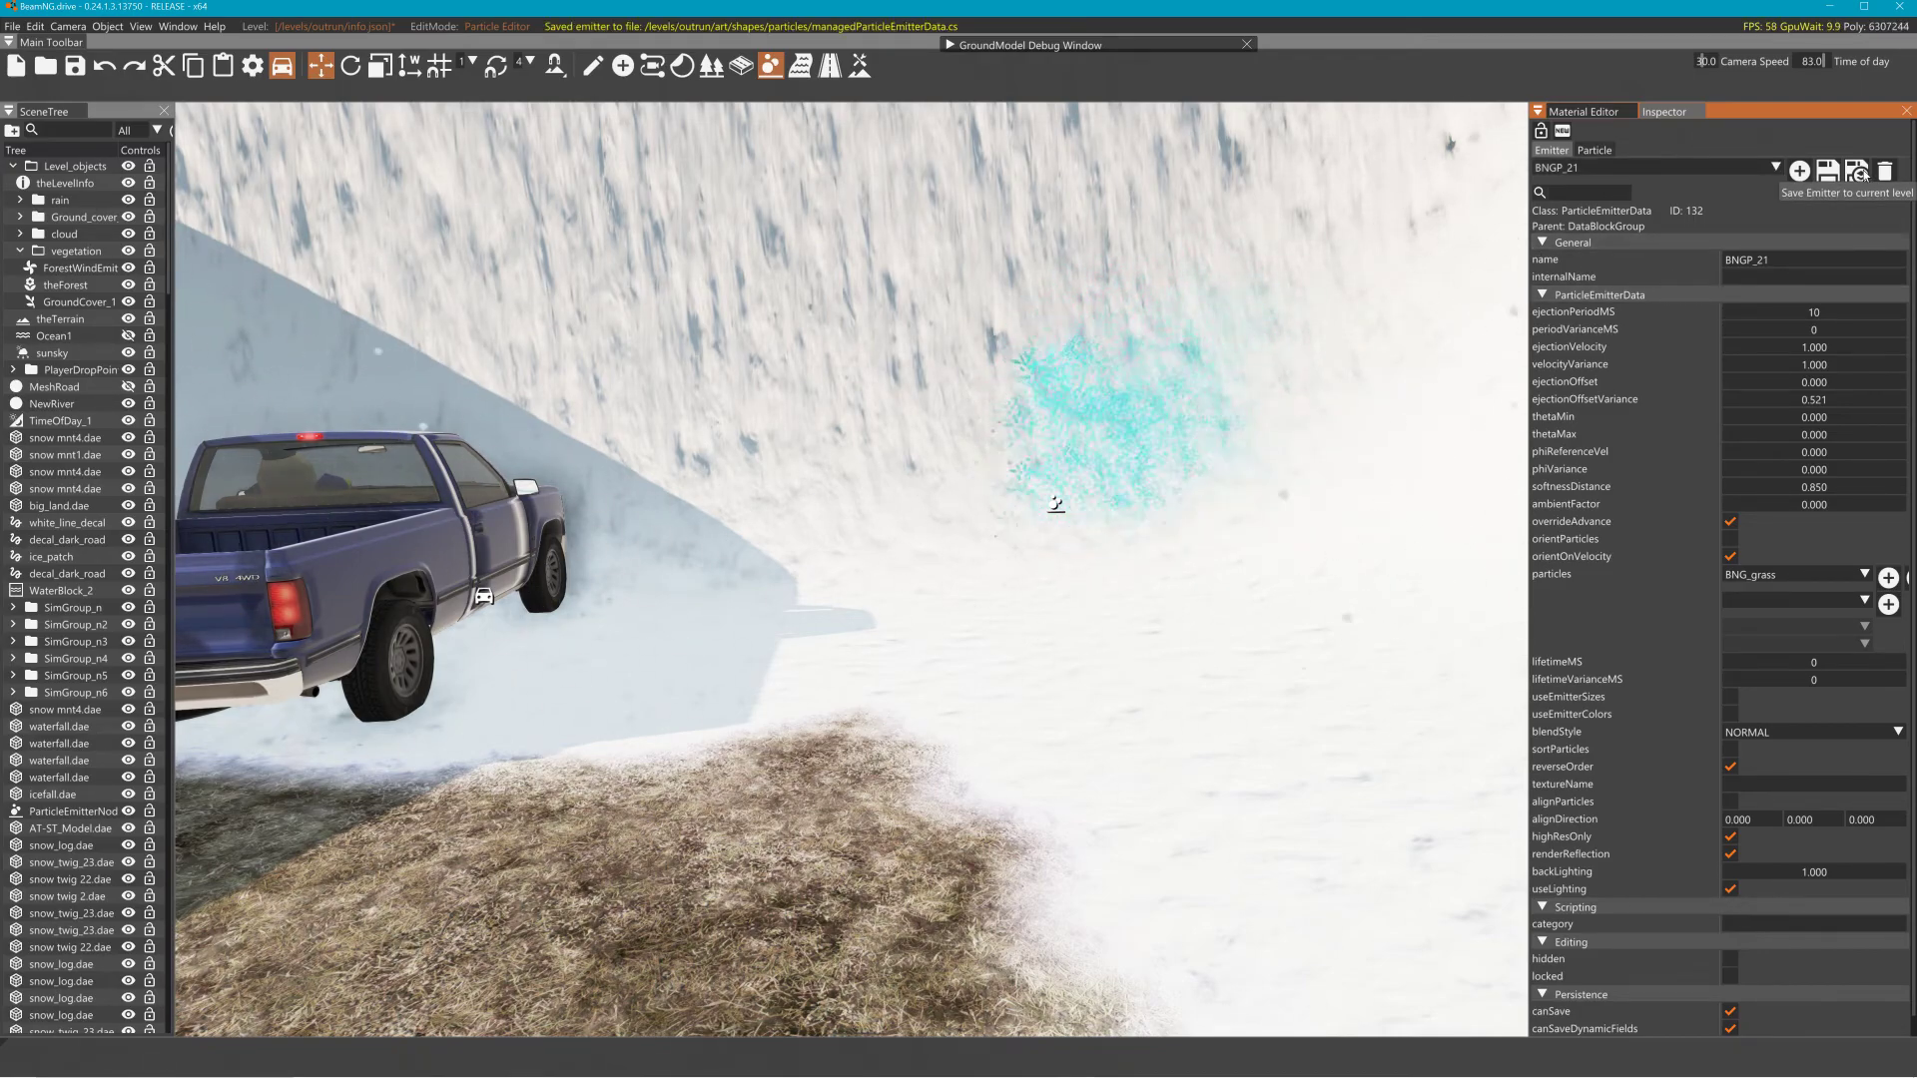
# Select the BNGP_11 emitter and show the settings of its BNG_dust_grass particle
pyautogui.click(1775, 168)
pyautogui.scroll(-3, 1639, 250)
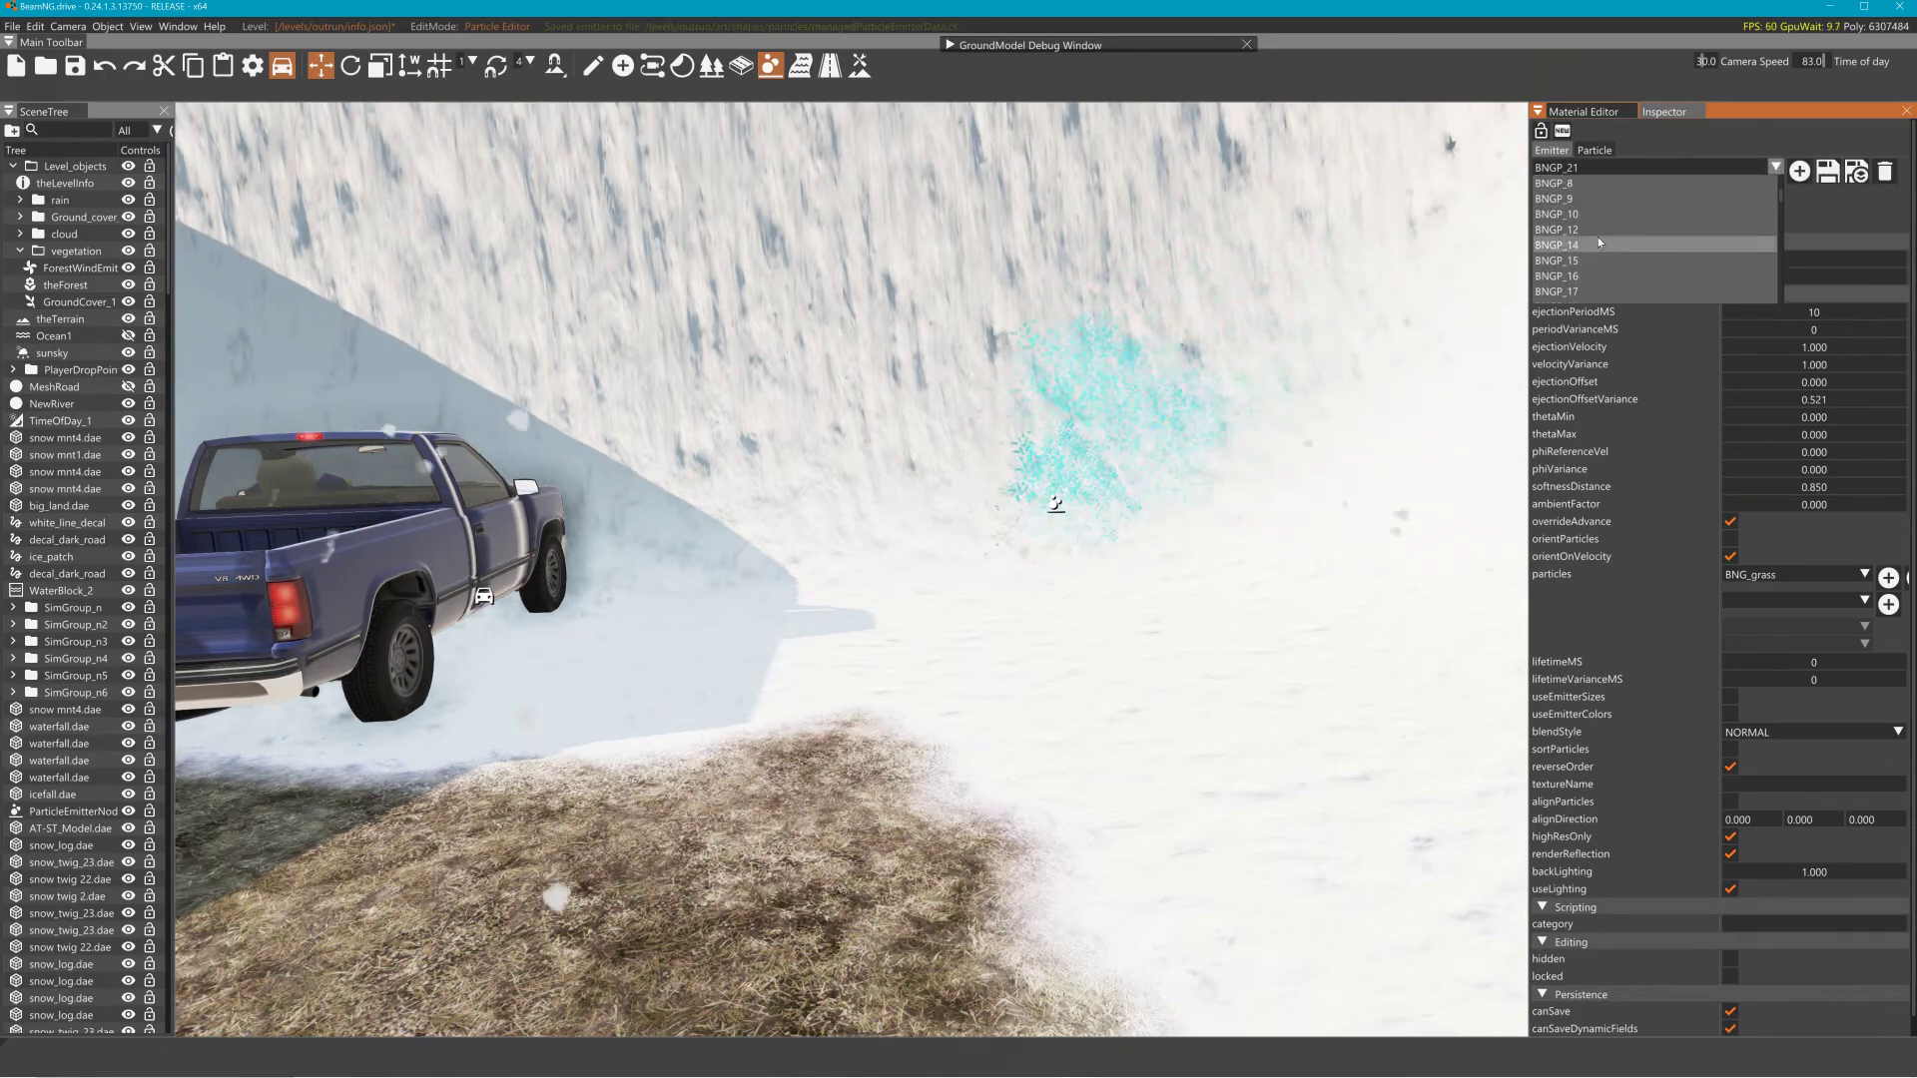
pyautogui.scroll(-5, 1588, 222)
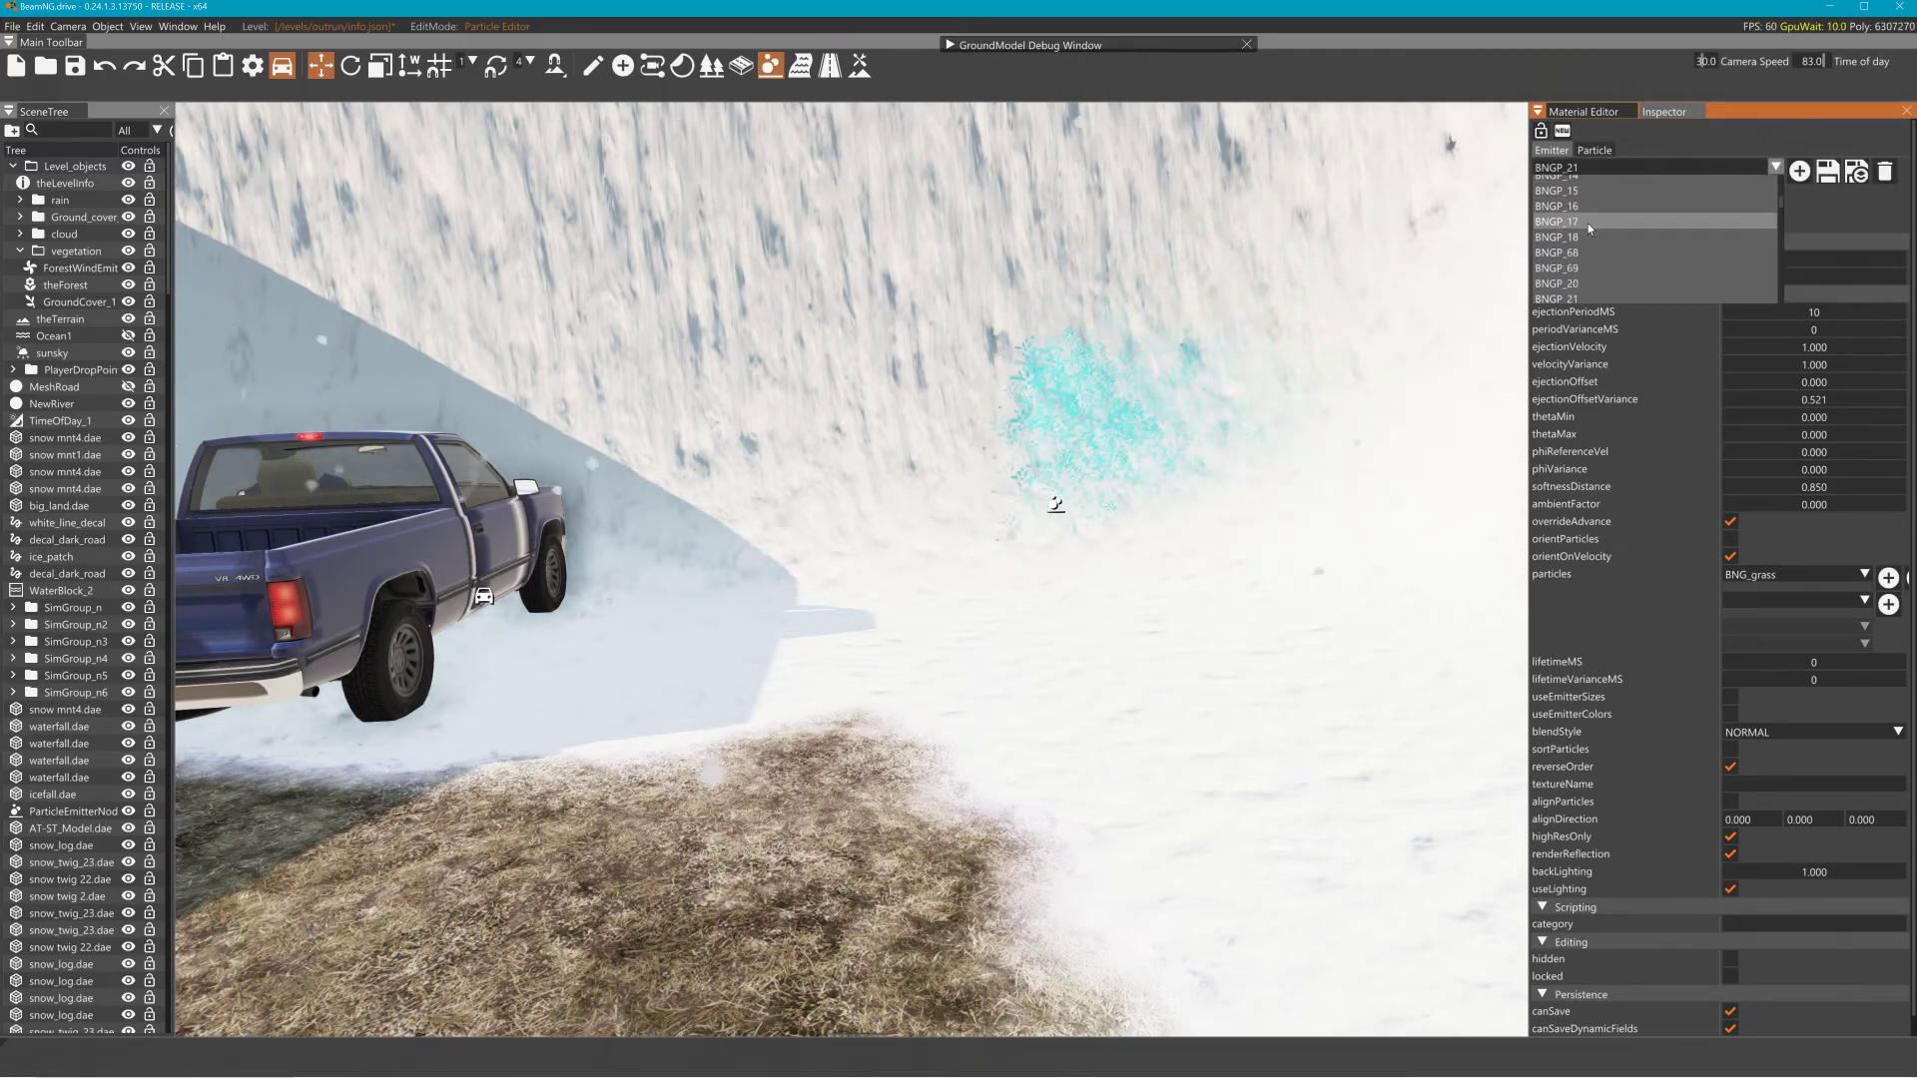
pyautogui.scroll(5, 1597, 224)
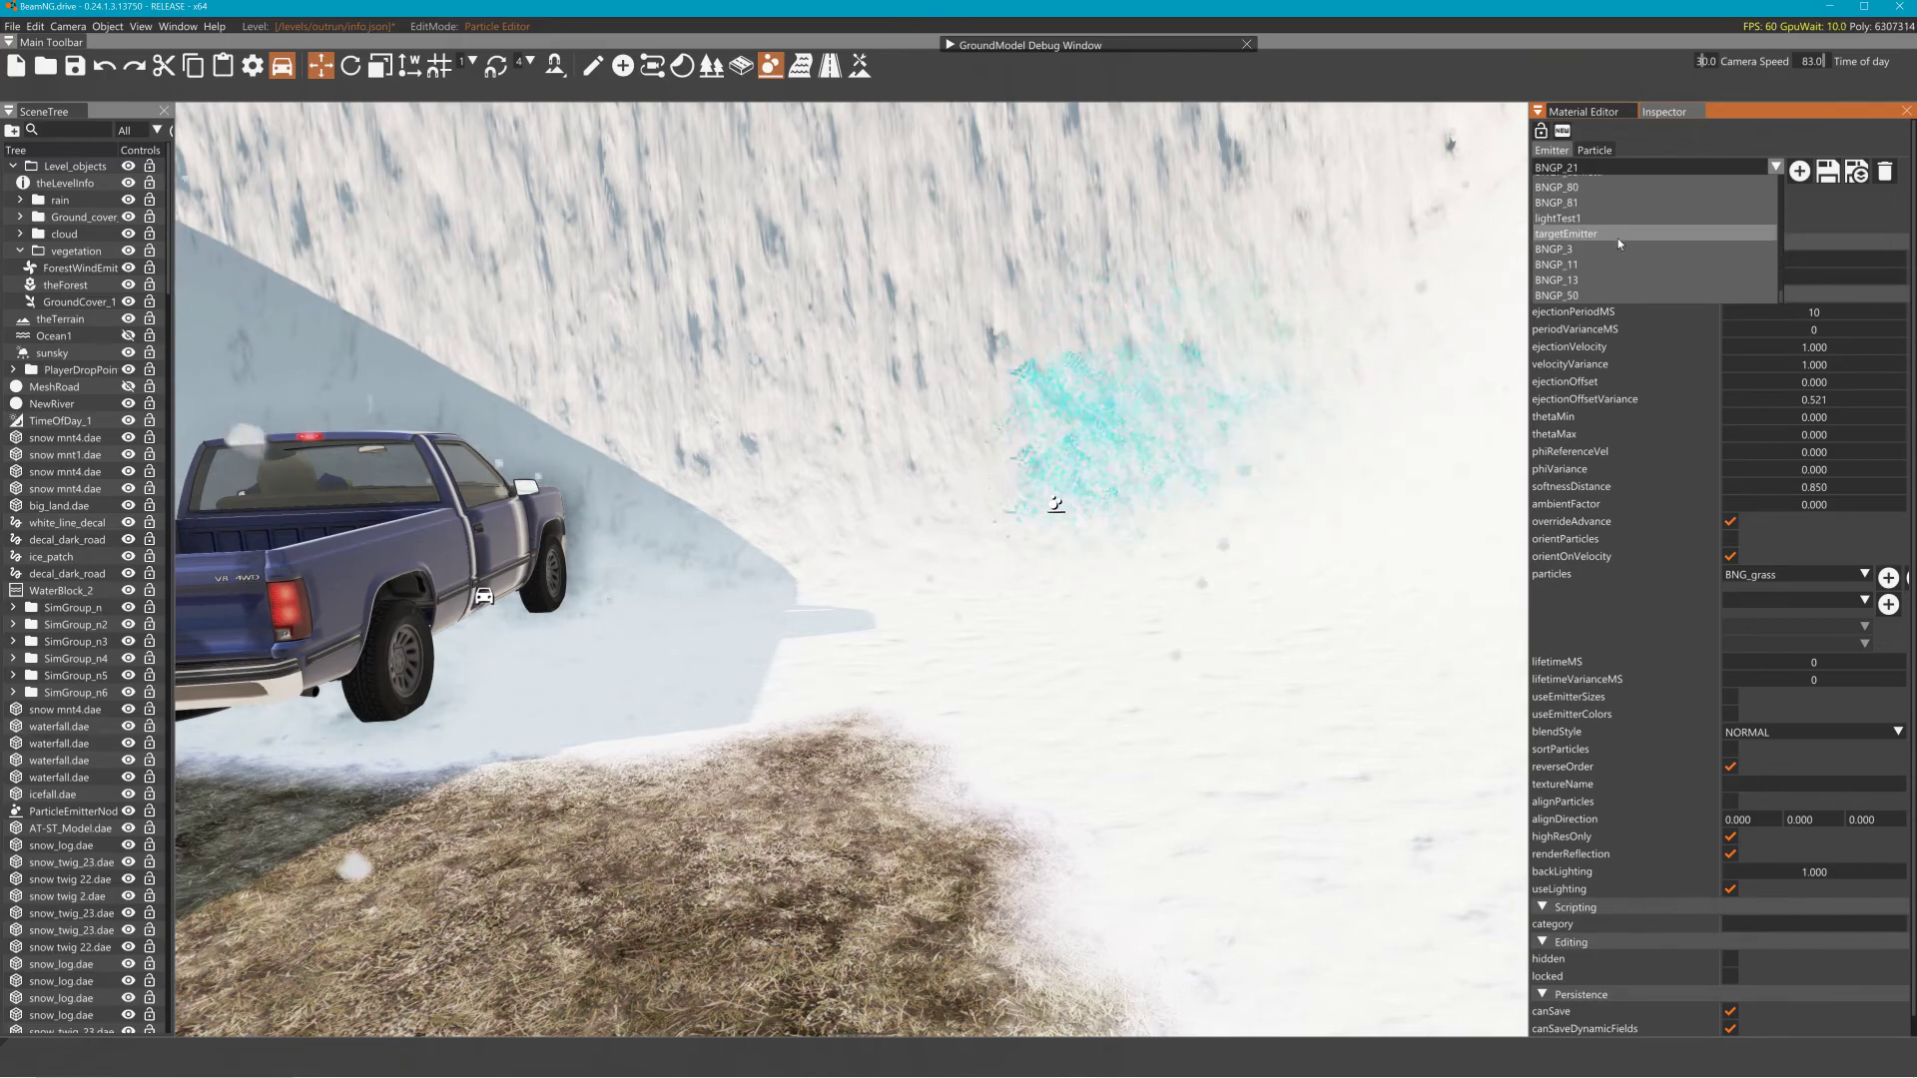
pyautogui.click(1597, 268)
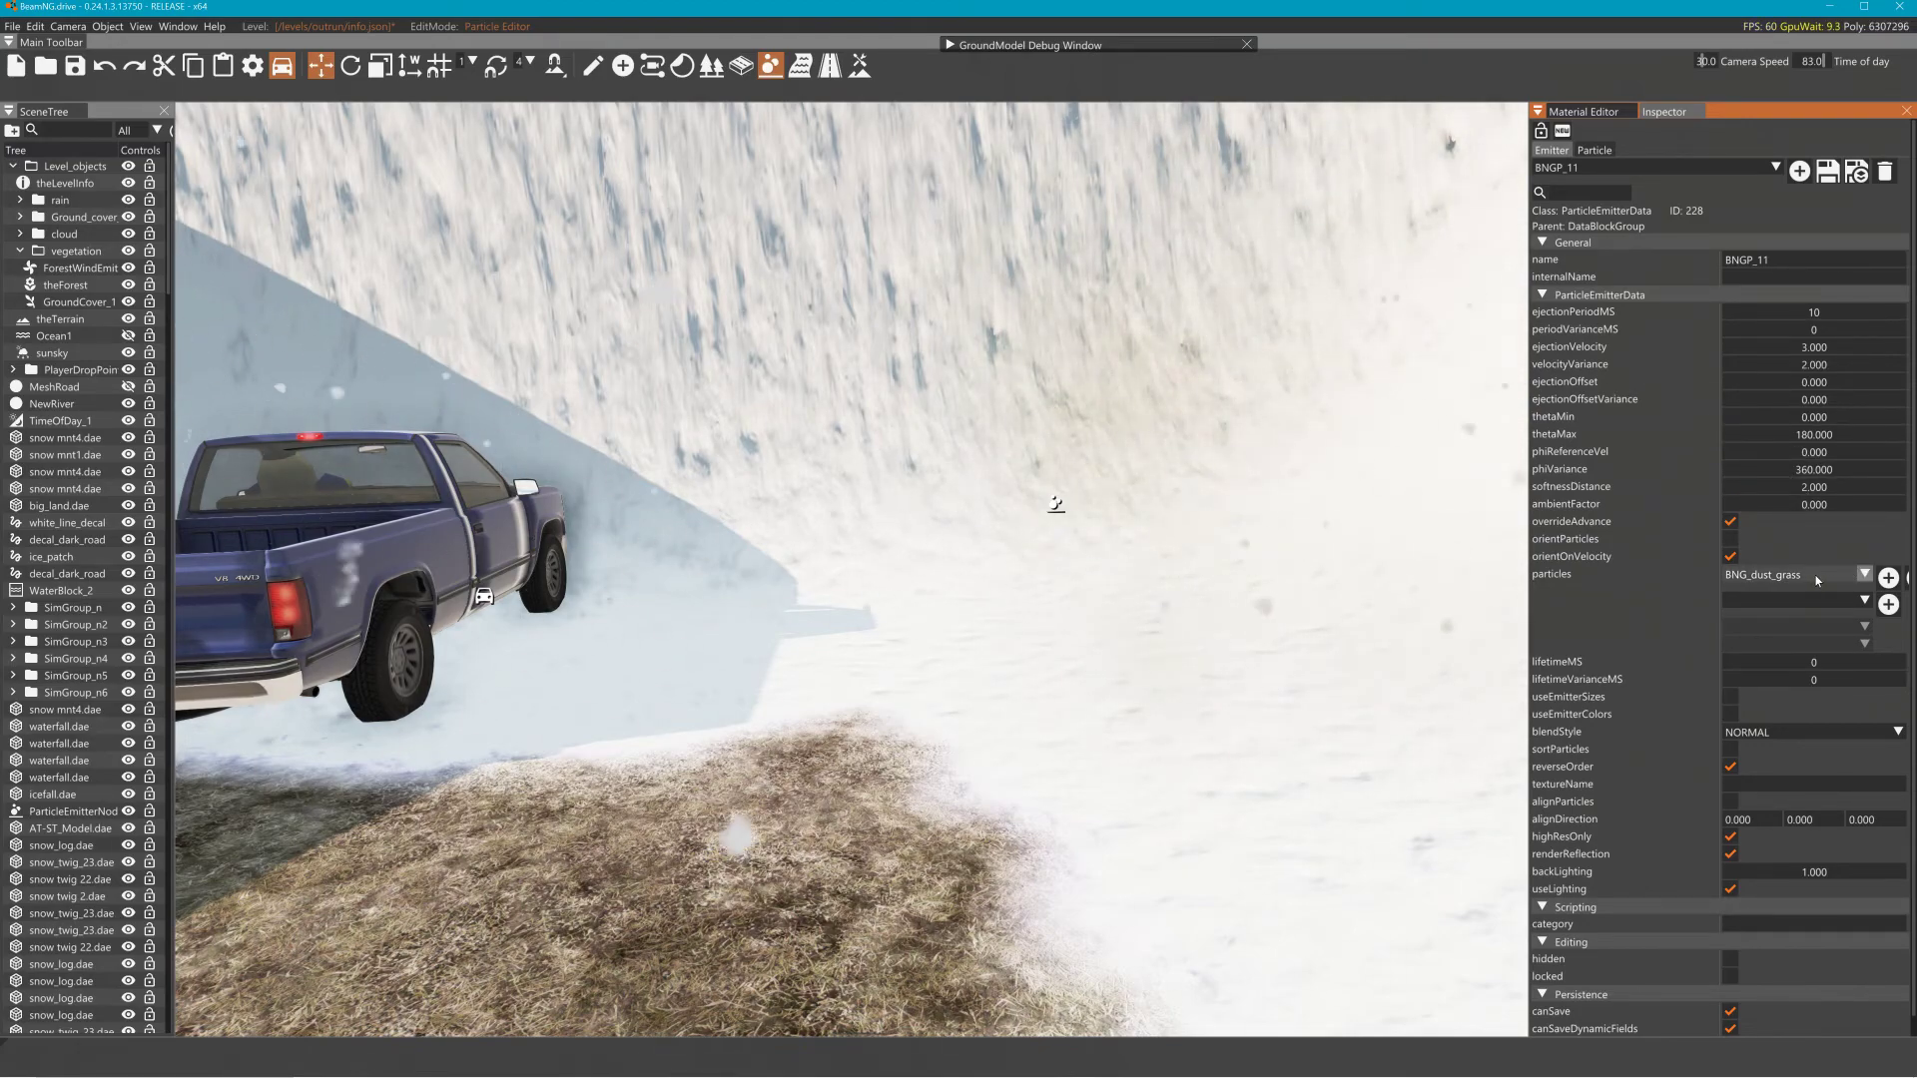
pyautogui.click(1604, 152)
# Browse to /levels/outrun/art/shapes/particles/ for the BNG_dust_grass particle's textureName
pyautogui.click(1729, 539)
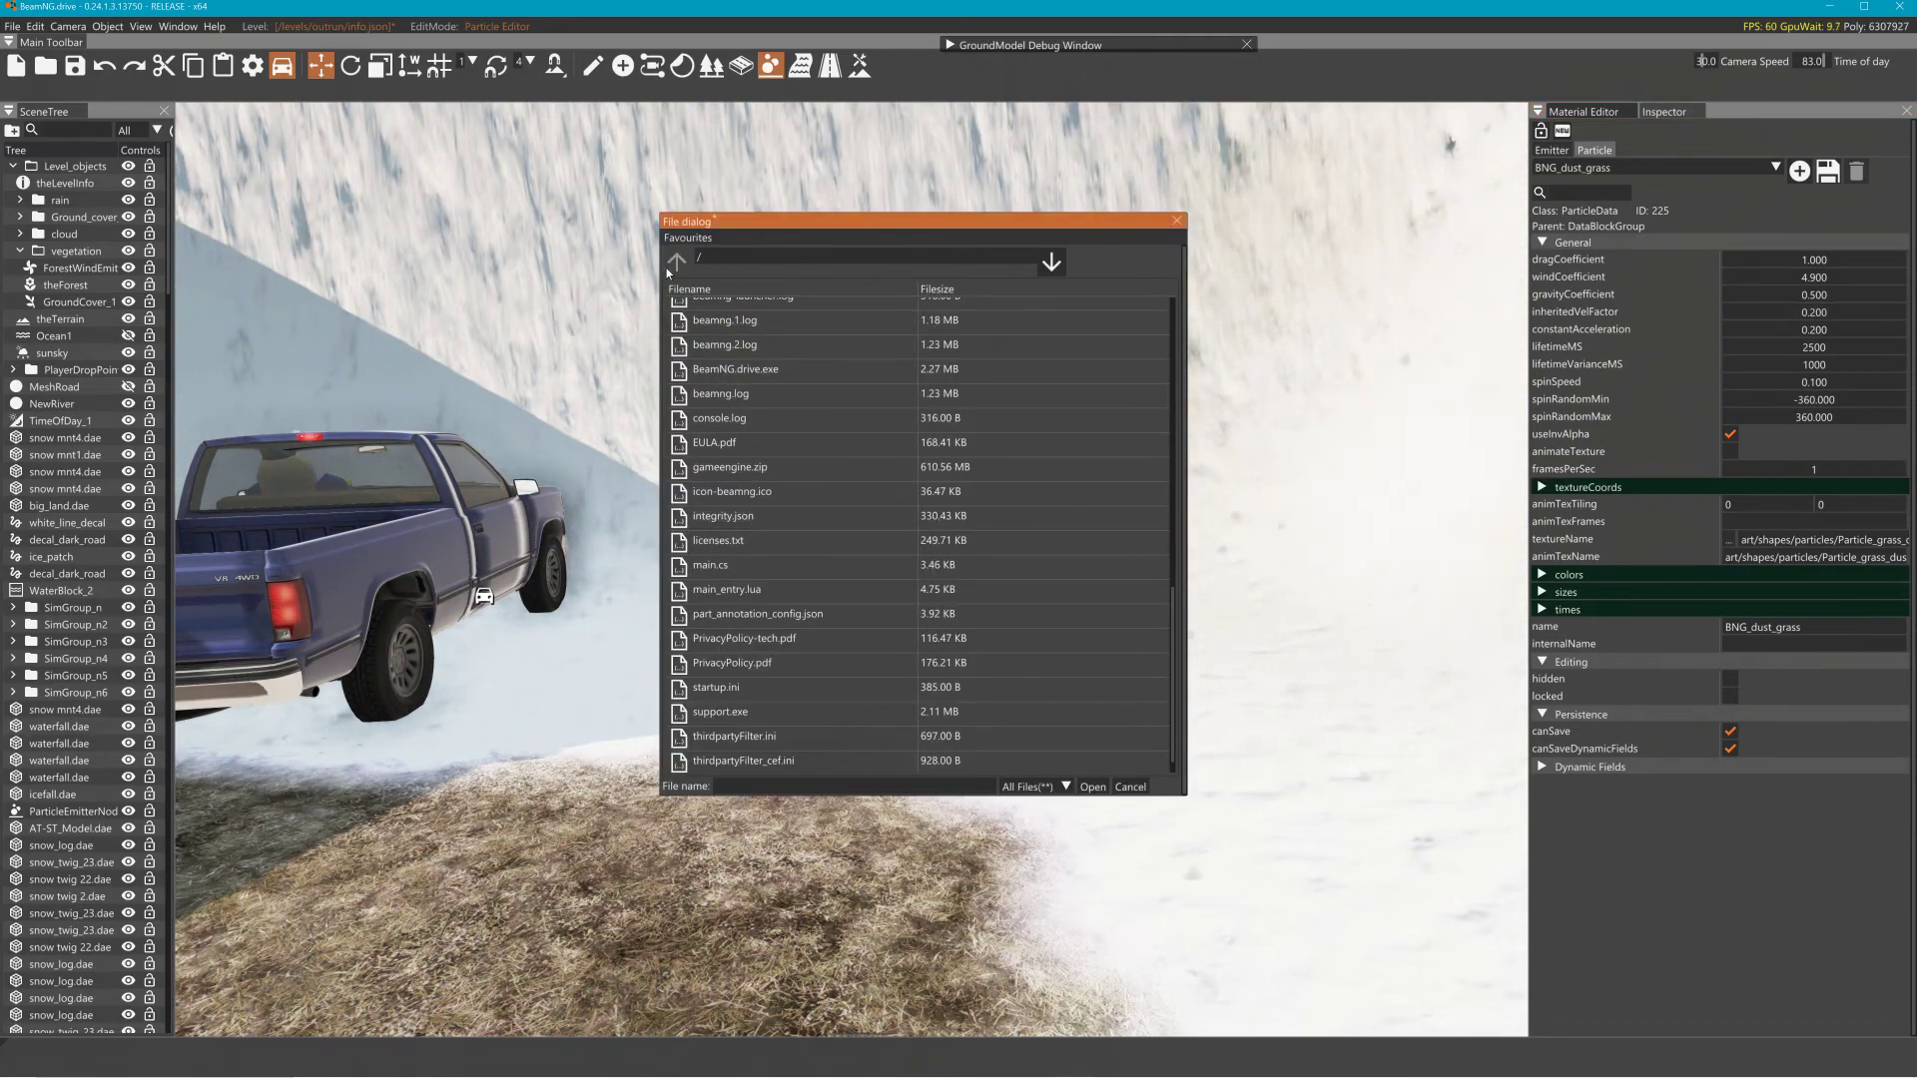
pyautogui.scroll(5, 753, 408)
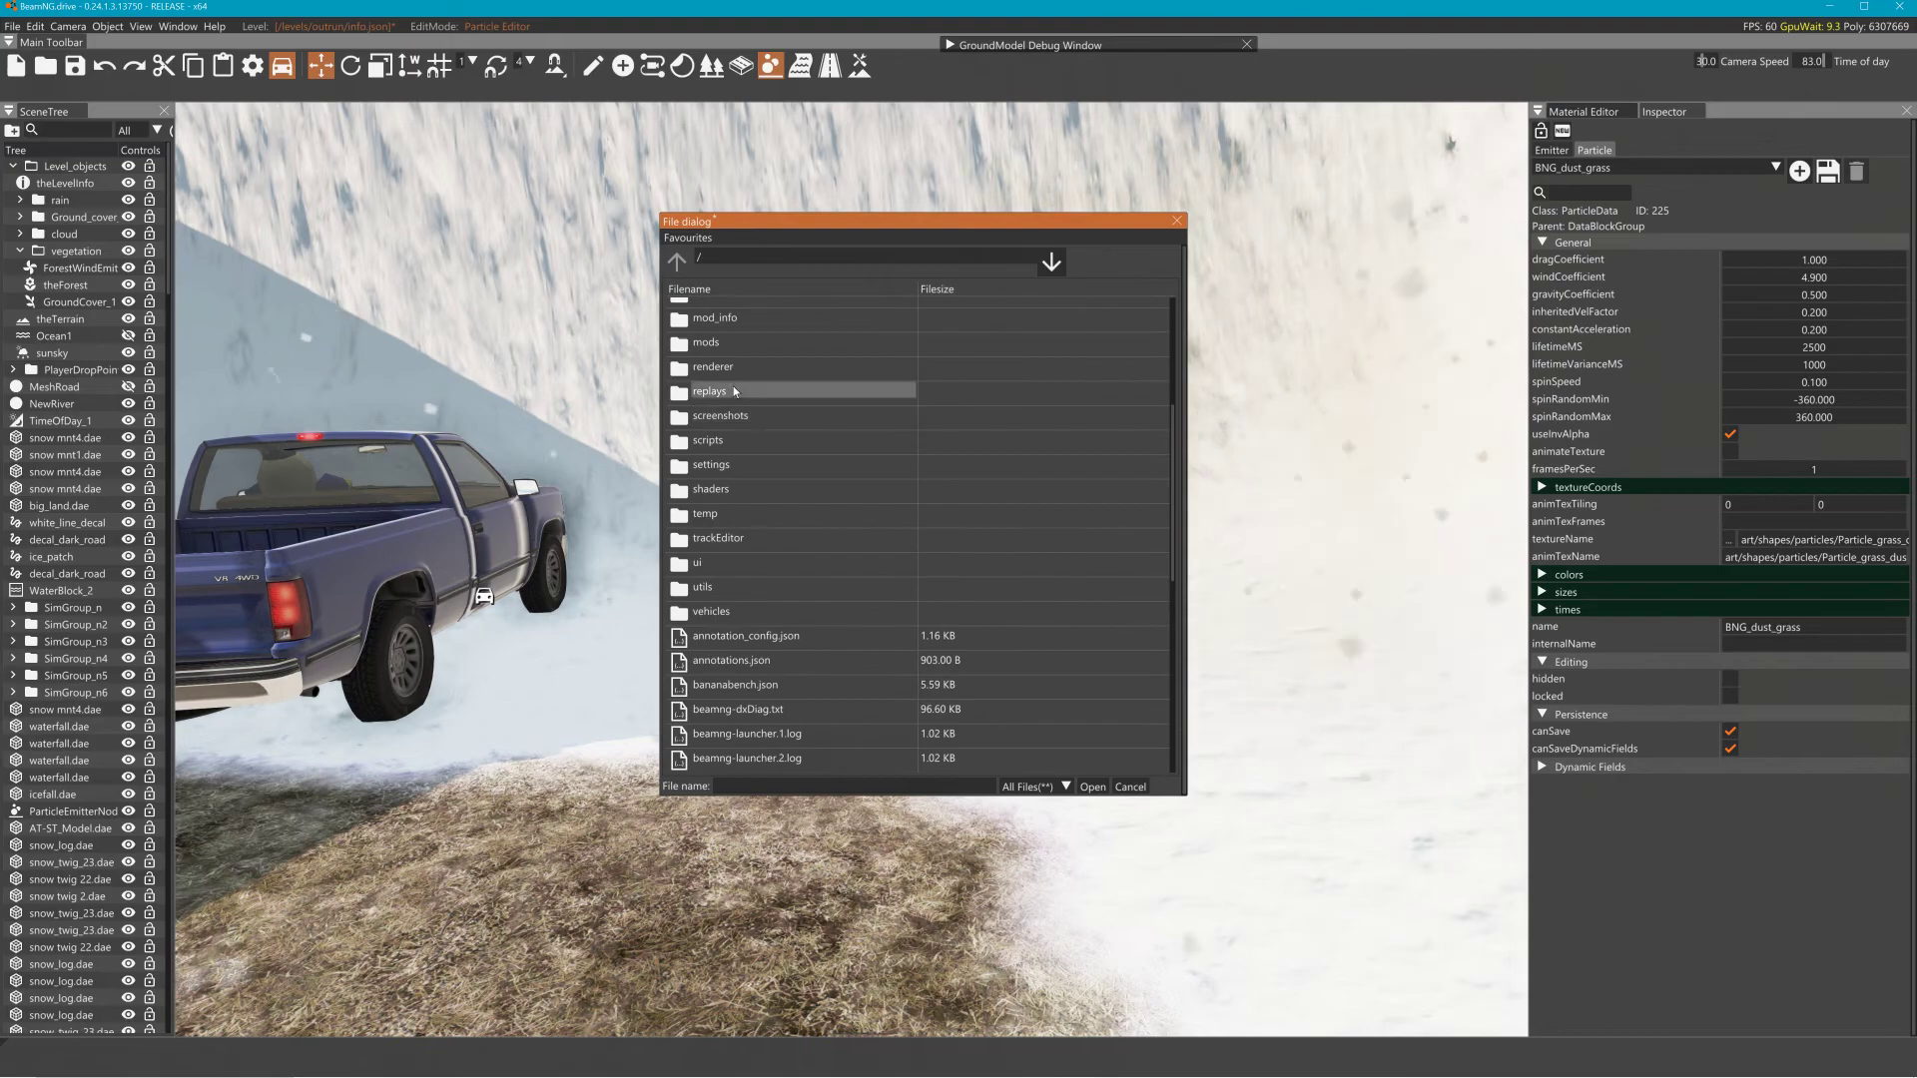
pyautogui.scroll(2, 739, 430)
pyautogui.doubleClick(731, 395)
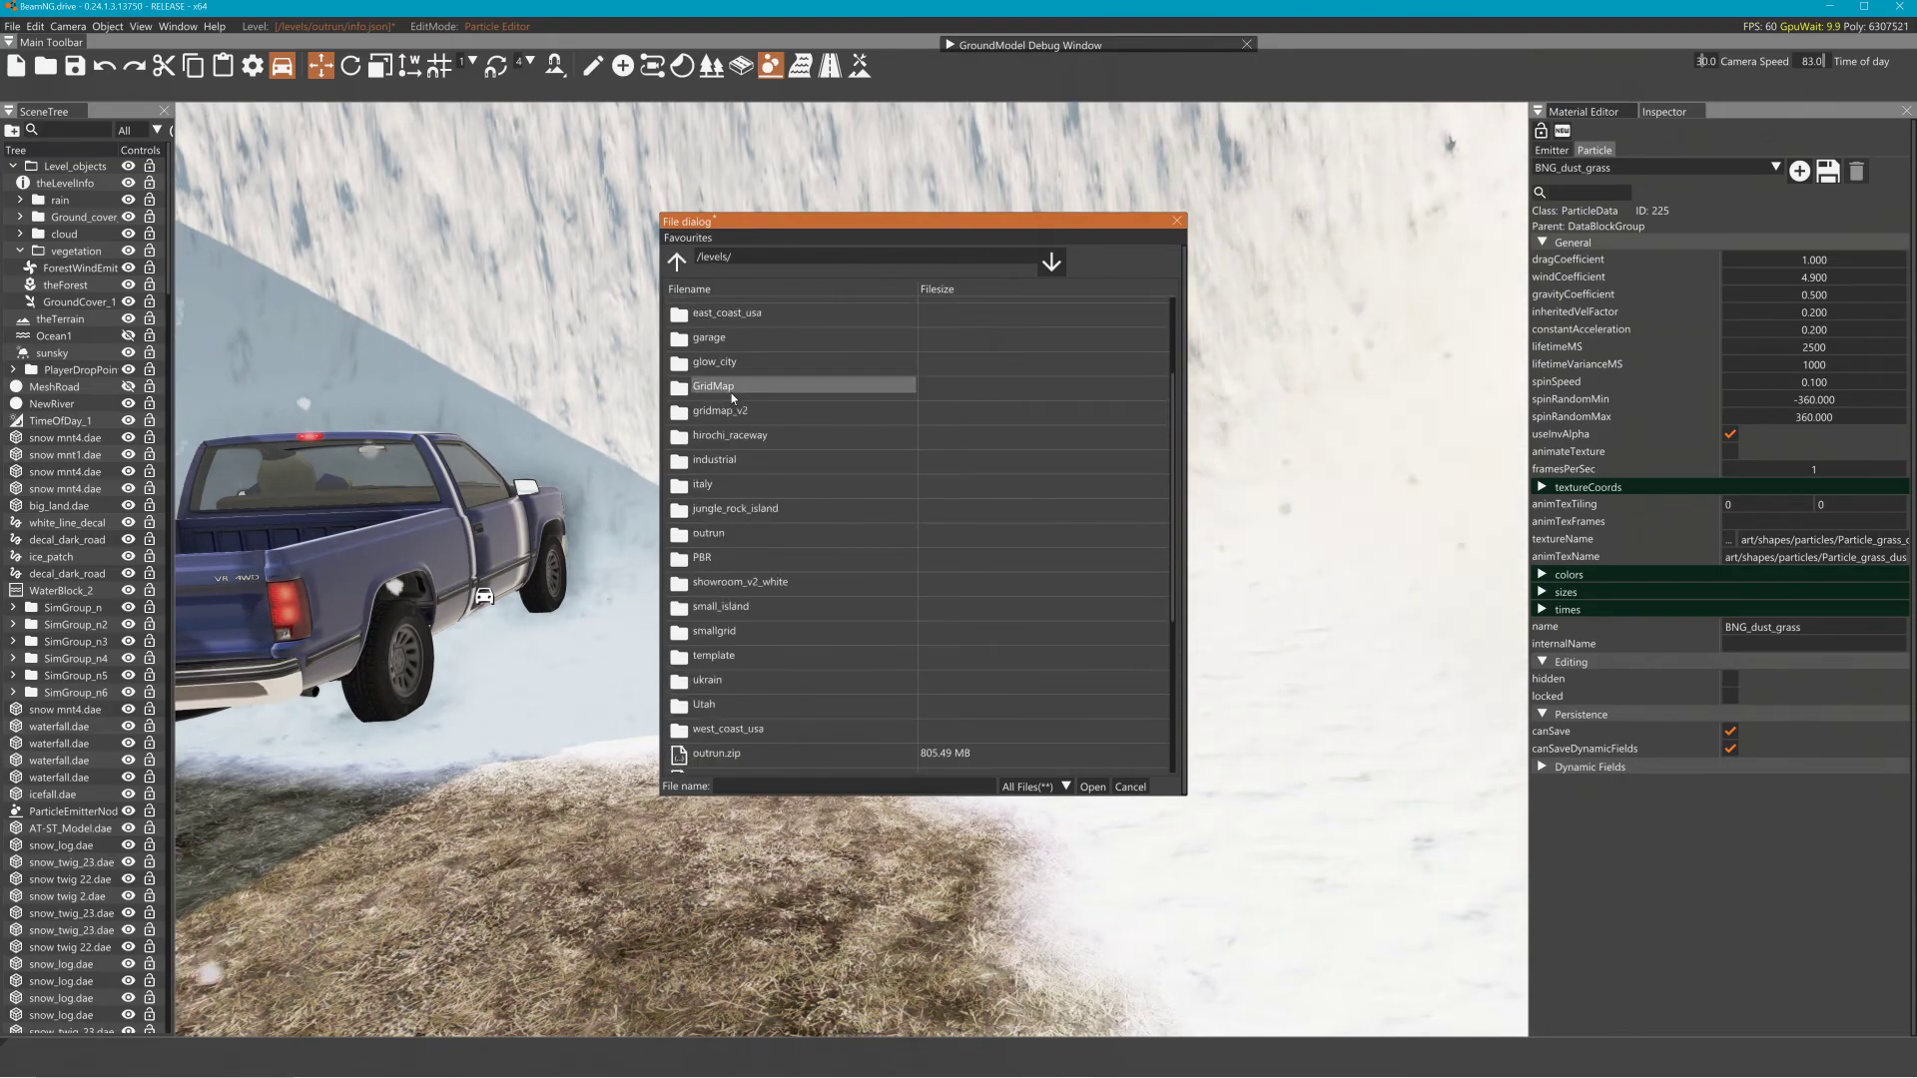
pyautogui.doubleClick(715, 535)
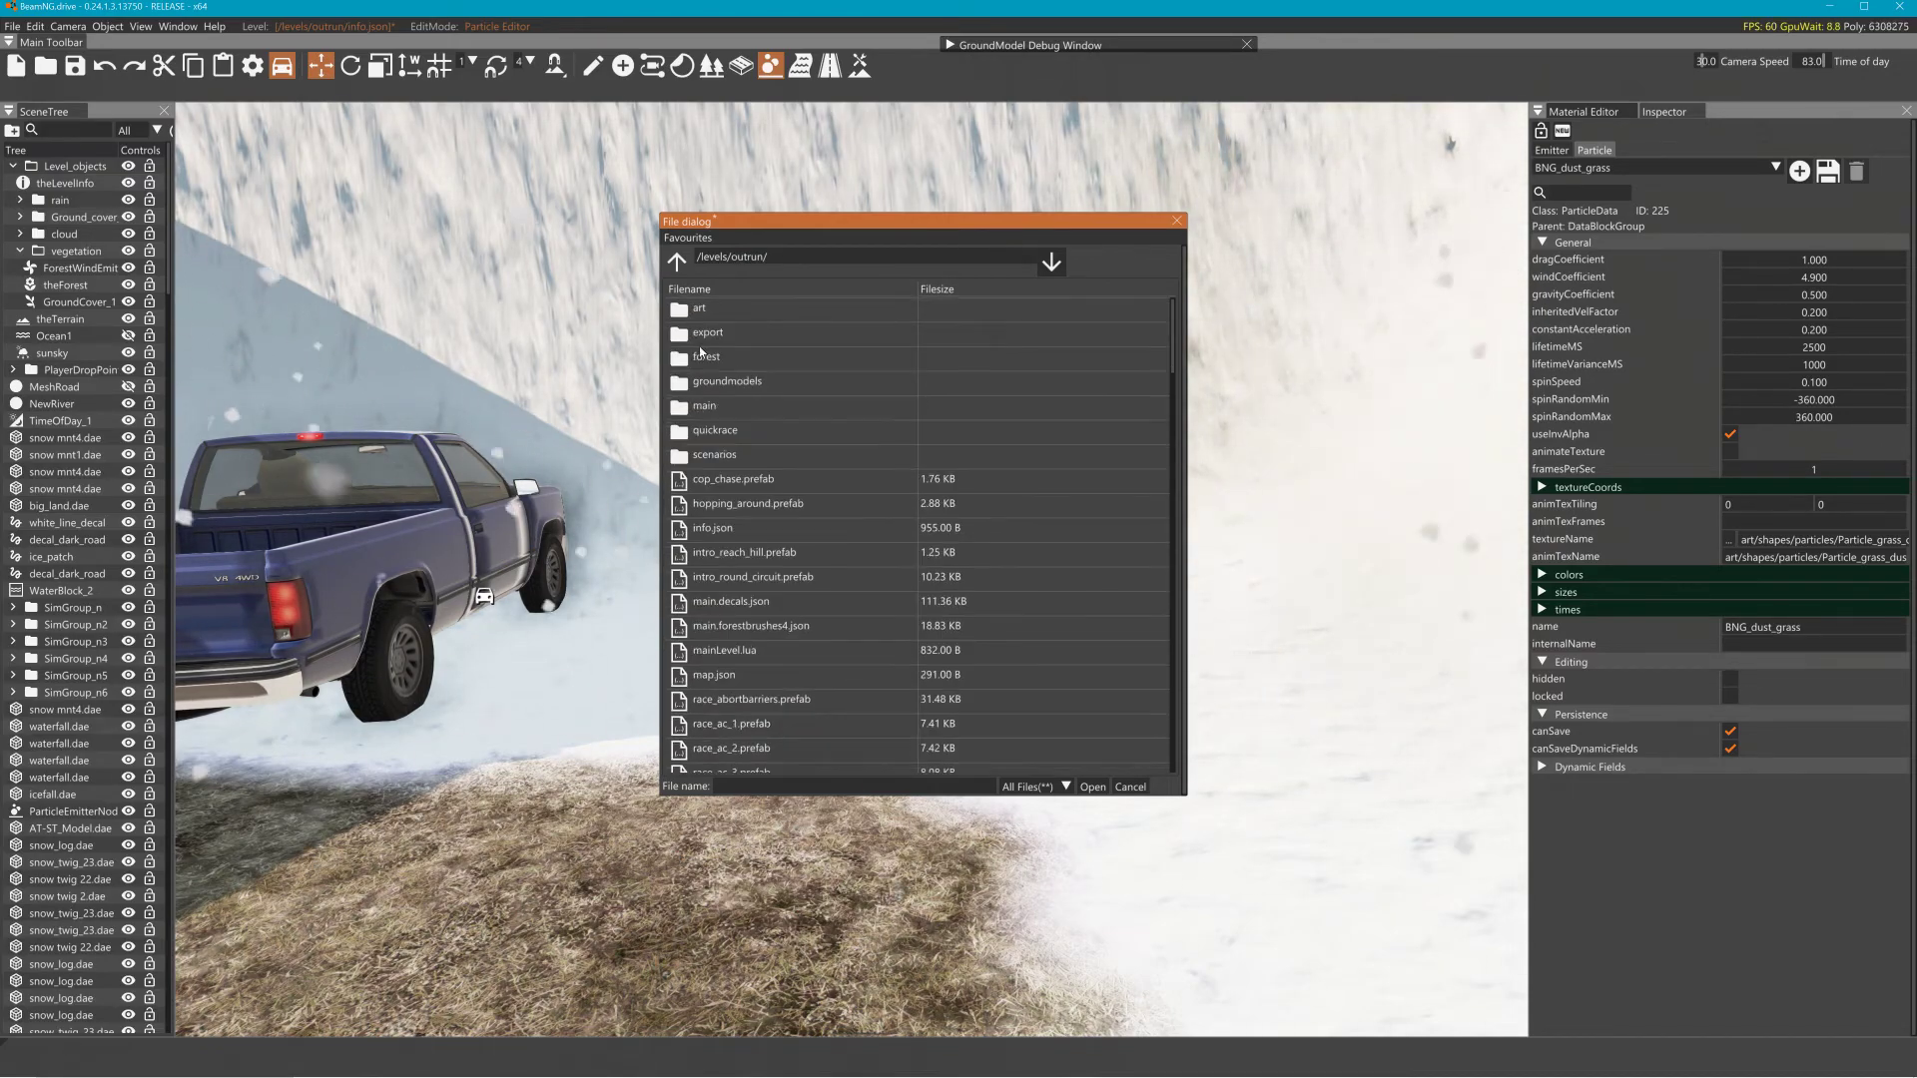
pyautogui.doubleClick(706, 309)
pyautogui.scroll(-1, 714, 499)
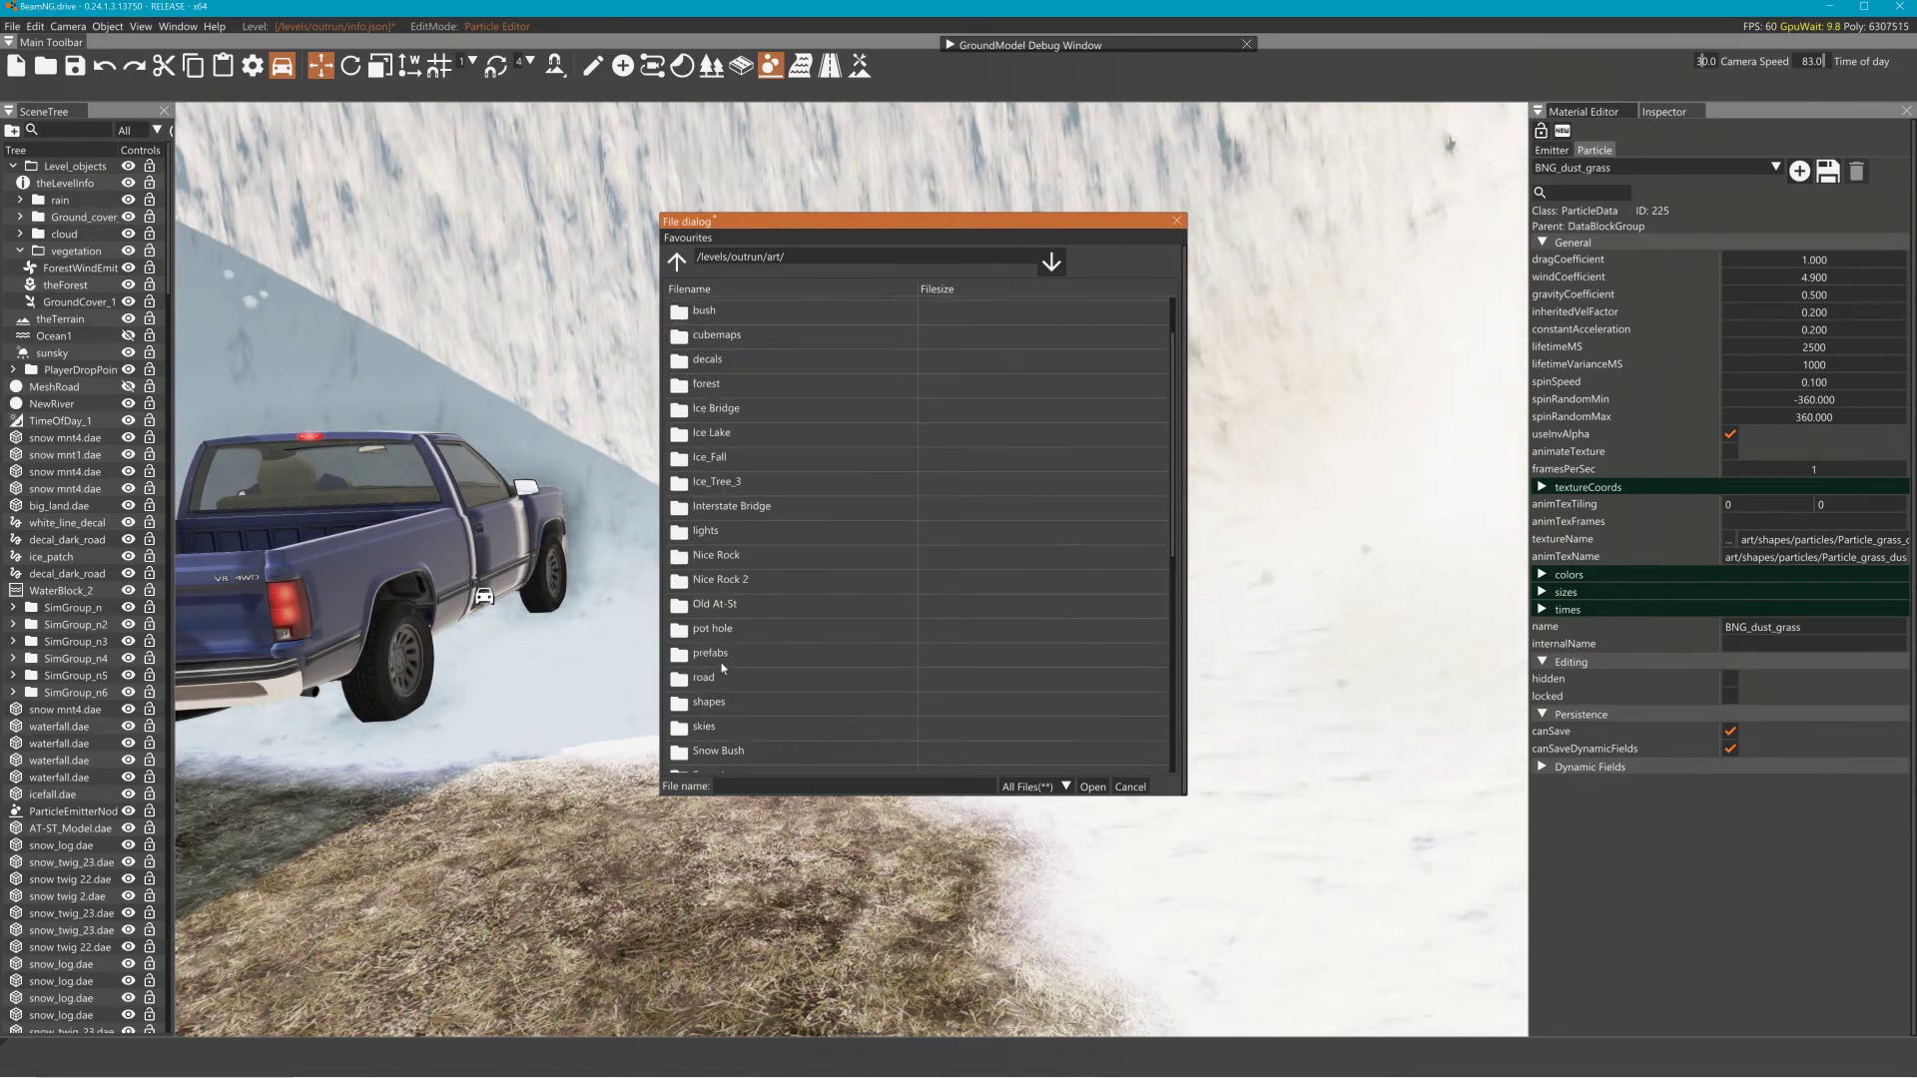
pyautogui.doubleClick(725, 699)
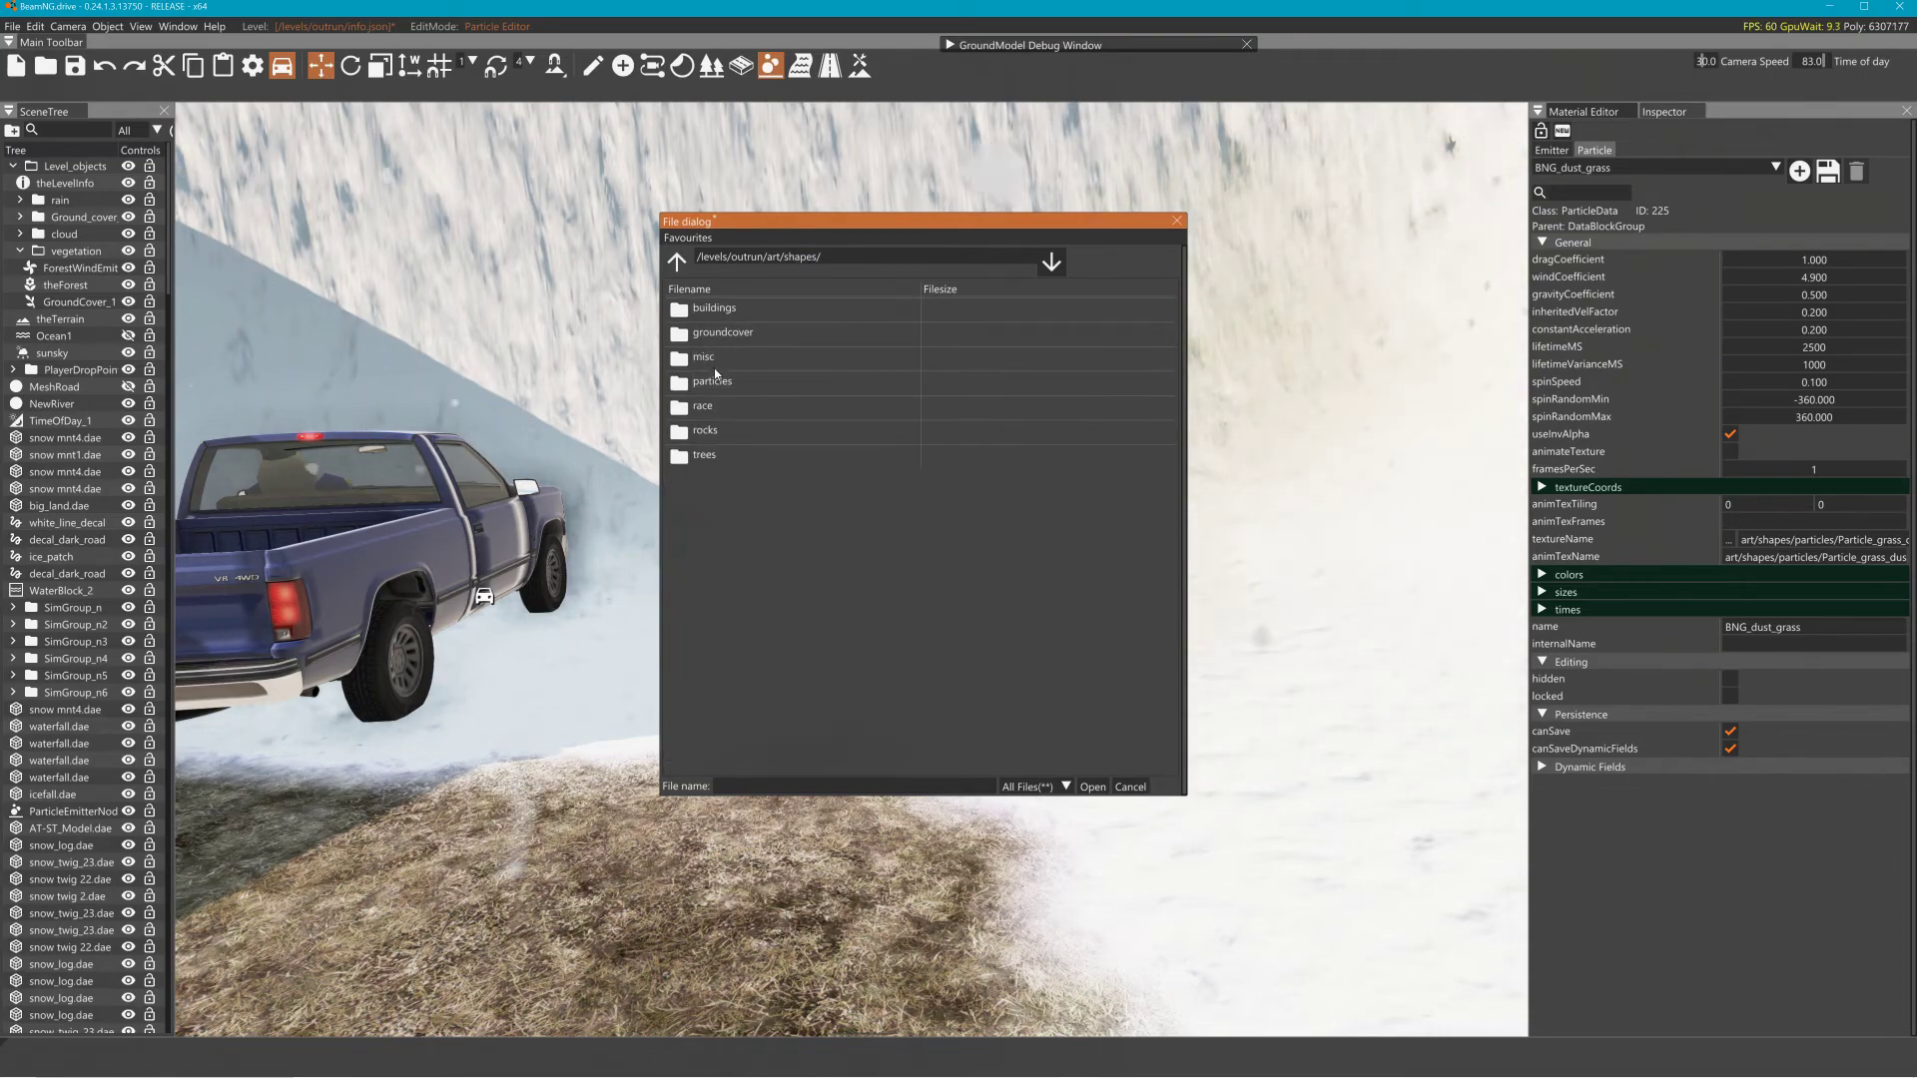
pyautogui.doubleClick(715, 378)
# Set the BNG_dust_grass particle's textureName to Particle_grass_dust_01.dds from outrun's particles folder
pyautogui.scroll(-3, 828, 602)
pyautogui.scroll(-2, 828, 602)
pyautogui.scroll(-2, 829, 599)
pyautogui.scroll(-2, 830, 601)
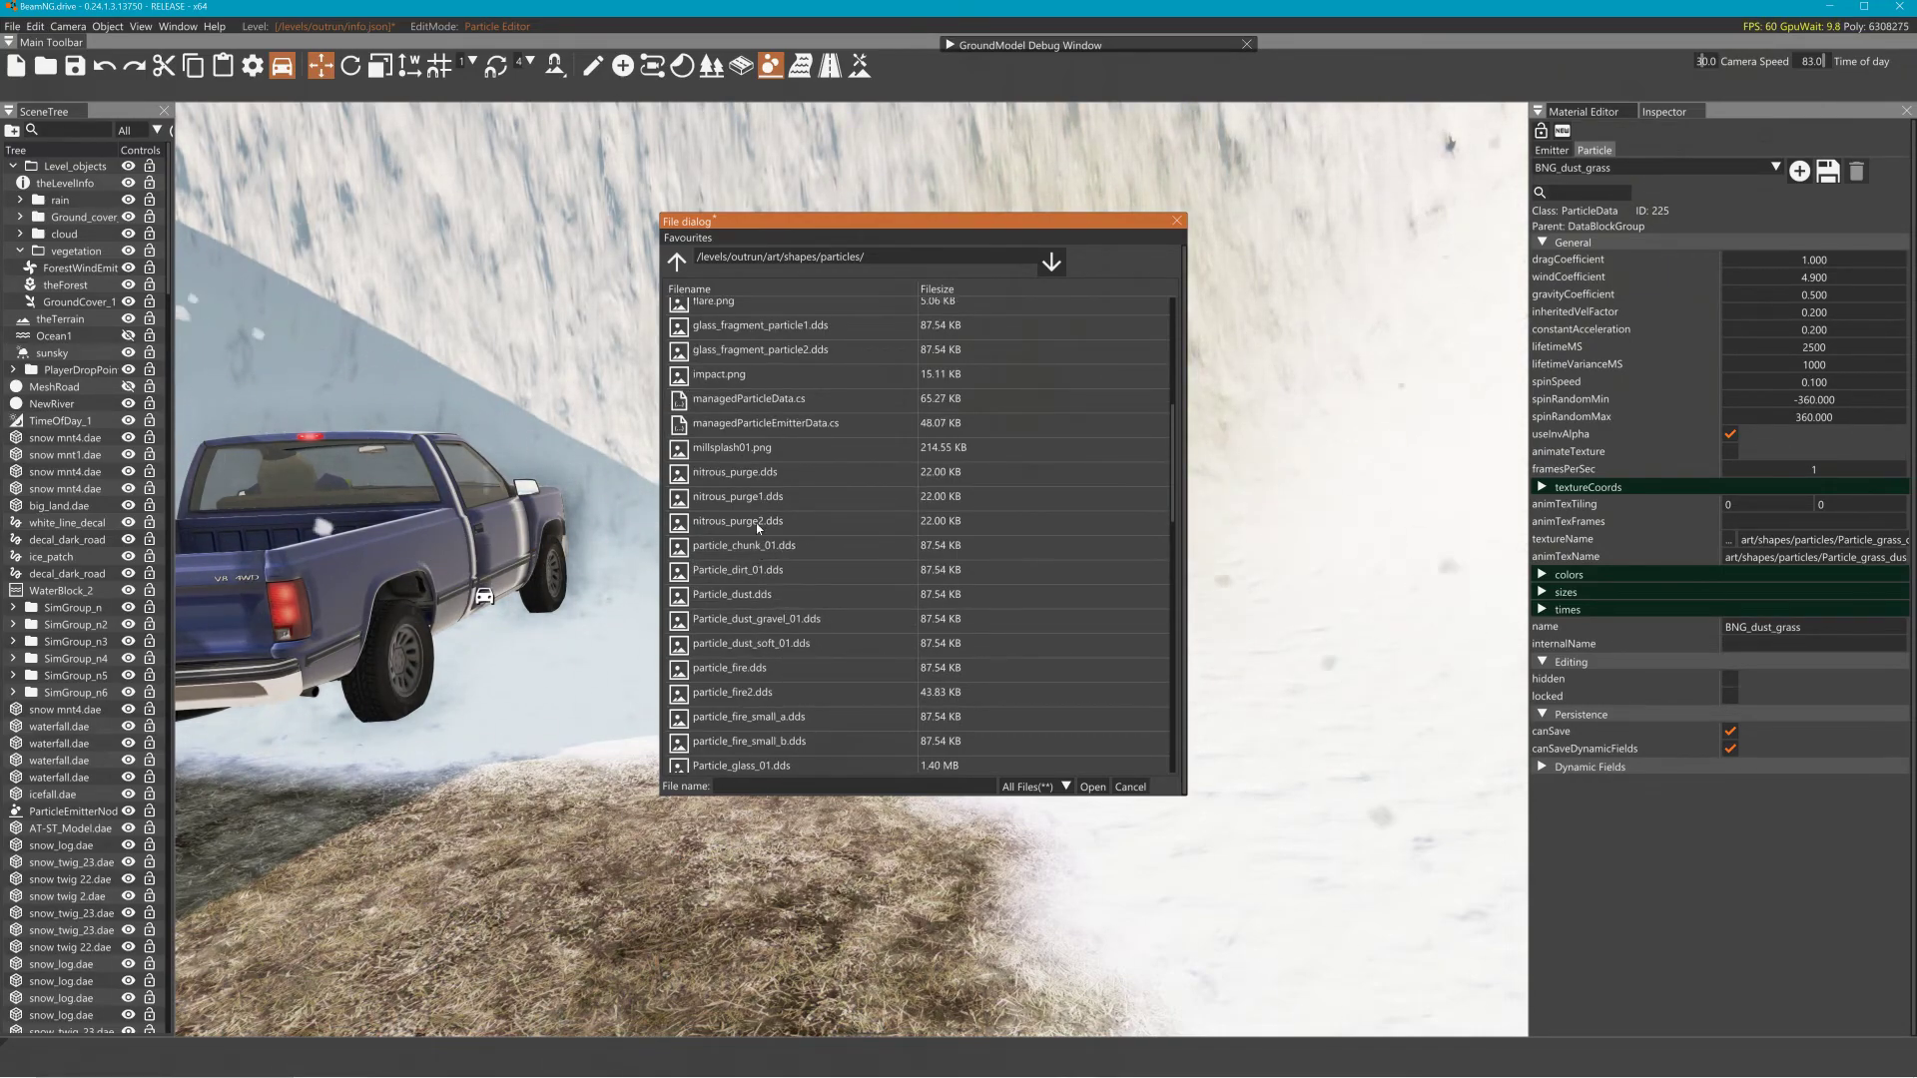
pyautogui.scroll(-5, 828, 519)
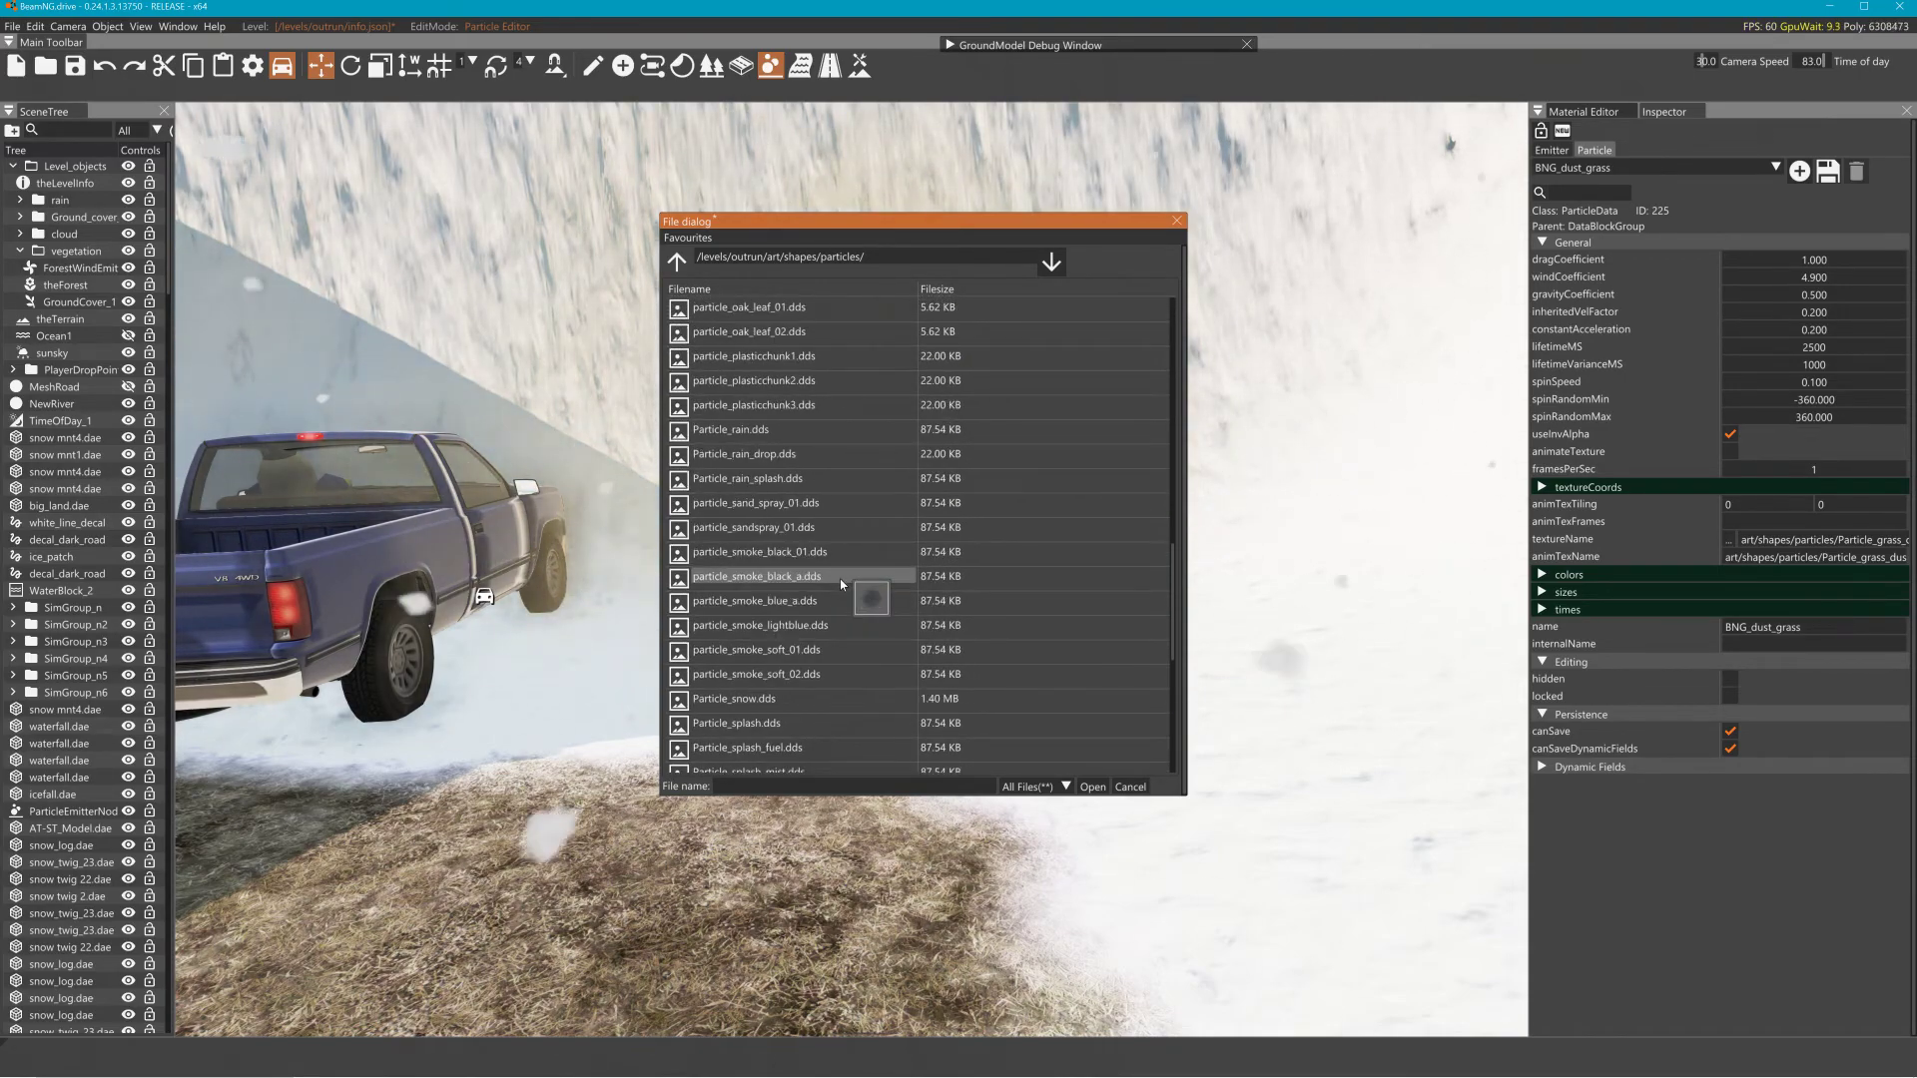
pyautogui.scroll(1, 842, 564)
pyautogui.scroll(5, 842, 557)
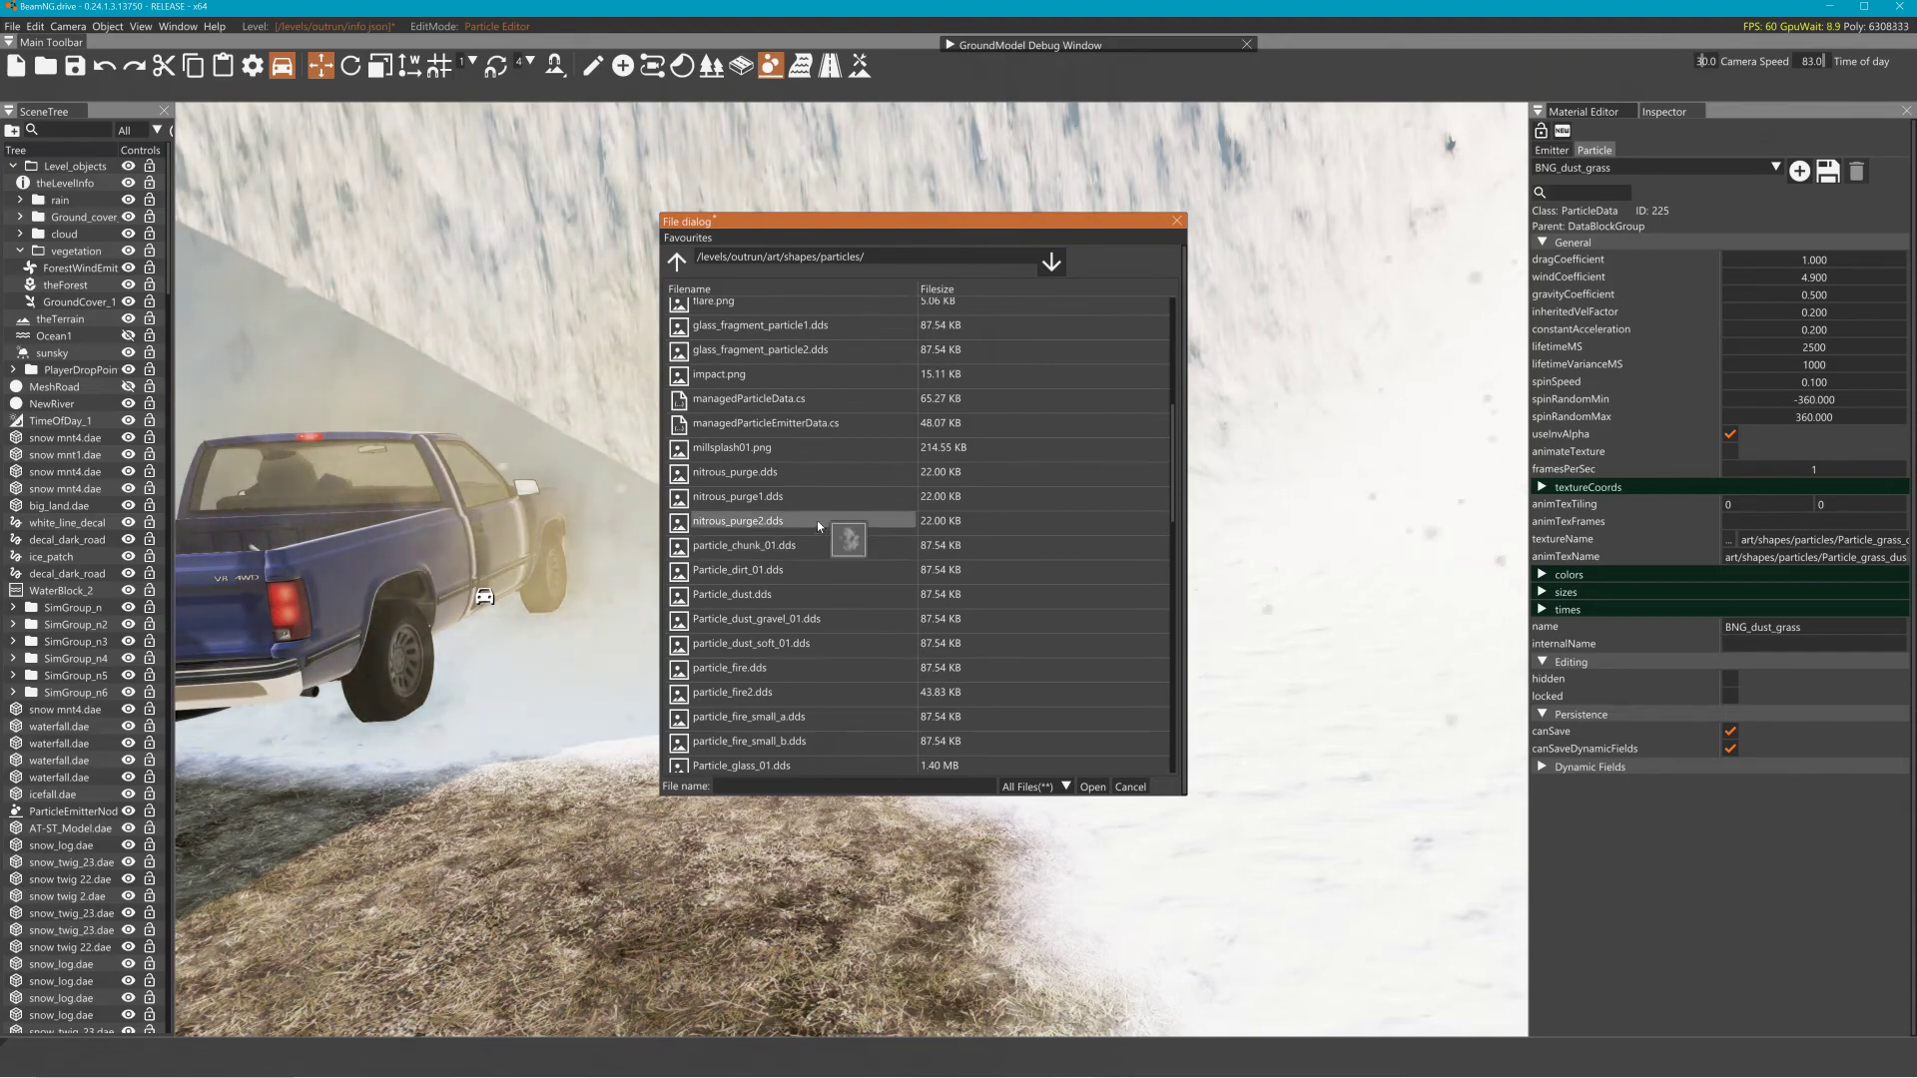
pyautogui.scroll(3, 816, 520)
pyautogui.scroll(3, 817, 526)
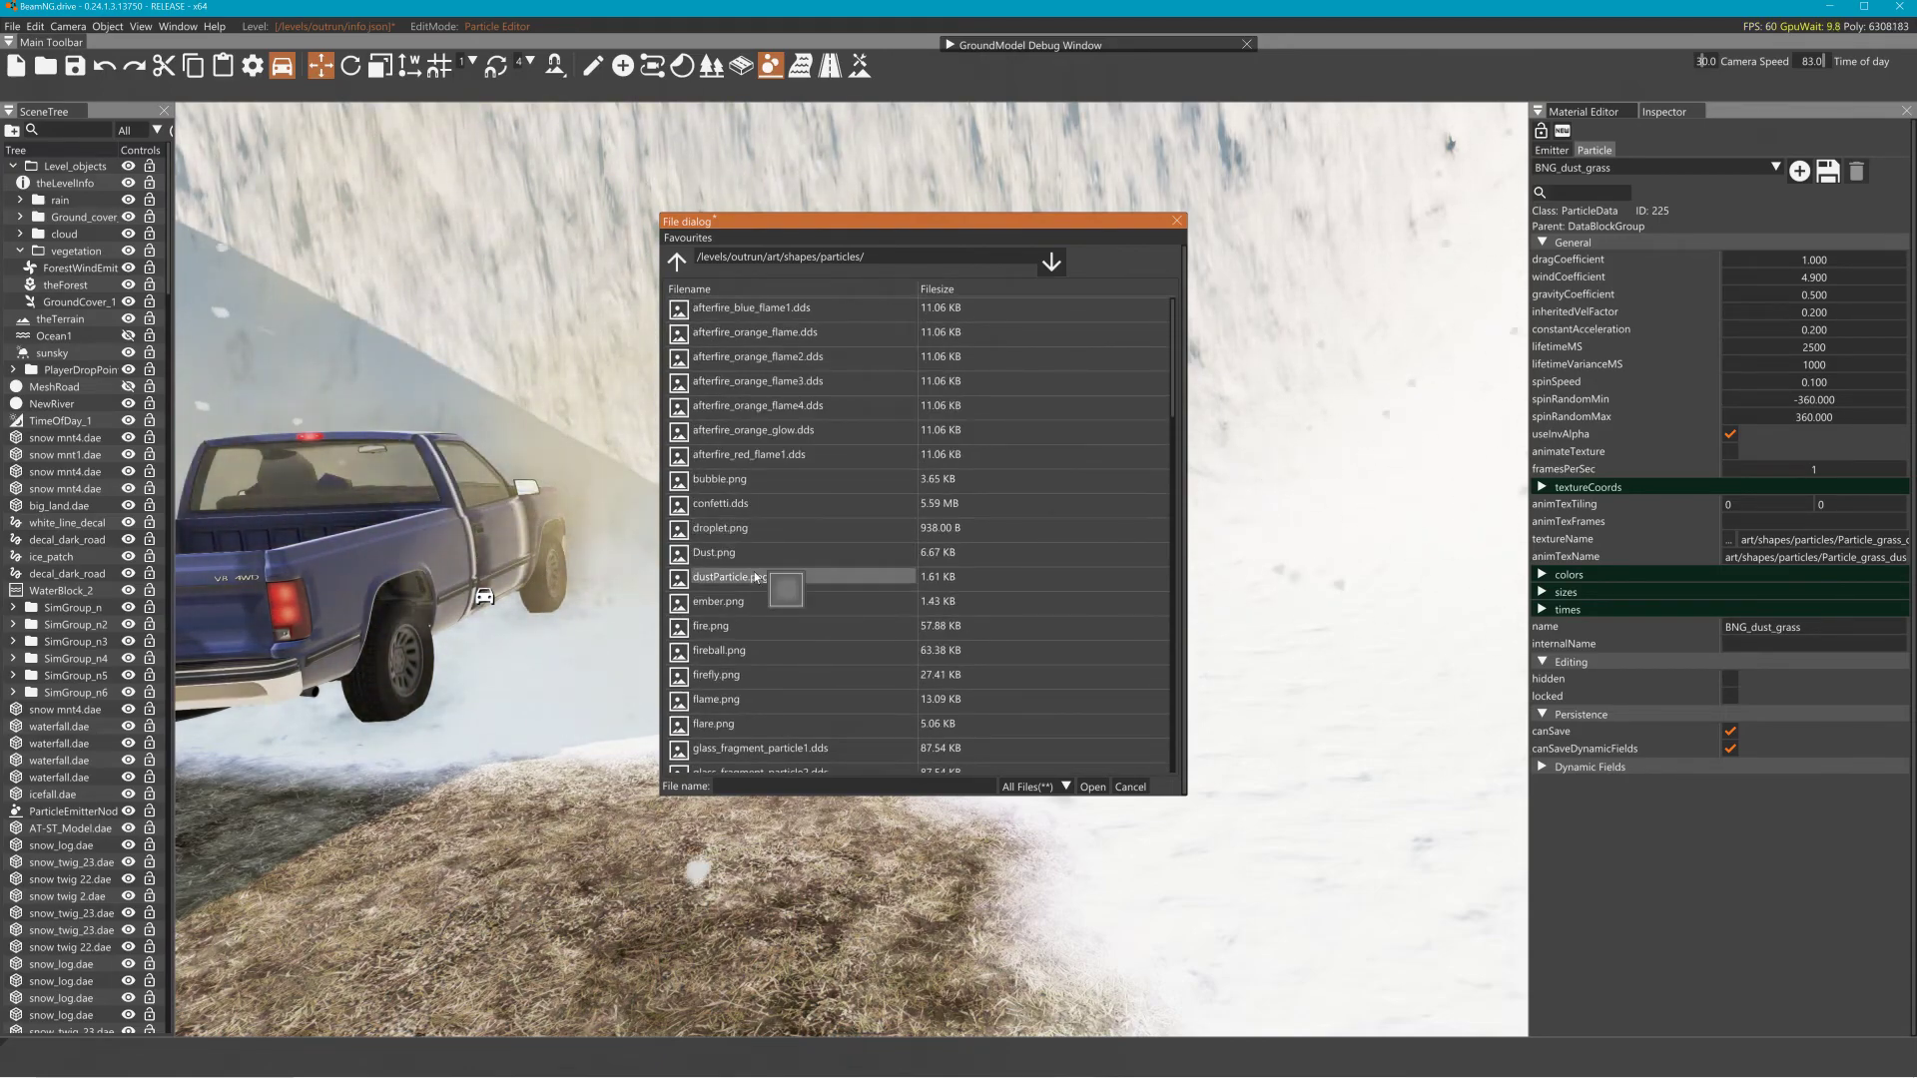
pyautogui.moveTo(746, 586); pyautogui.dragTo(741, 551)
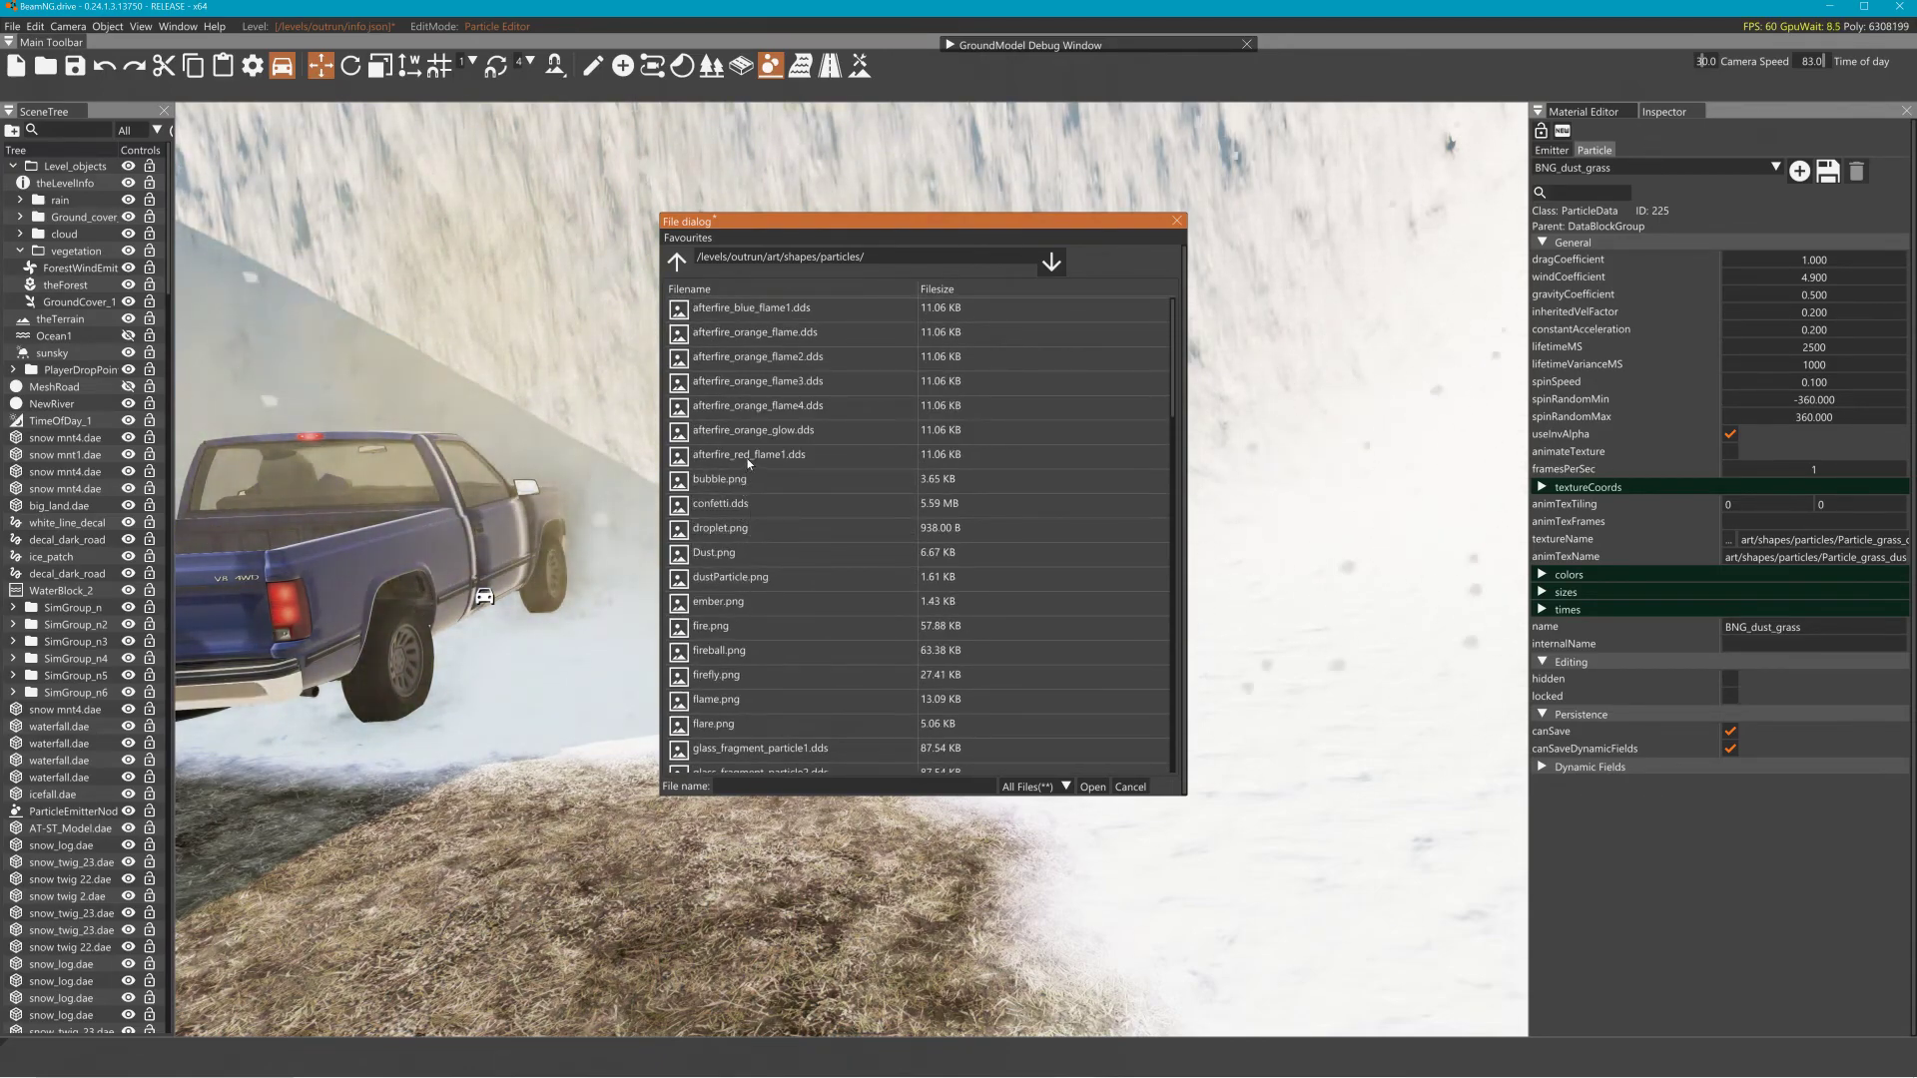
pyautogui.moveTo(750, 463); pyautogui.dragTo(775, 610)
pyautogui.scroll(-2, 786, 579)
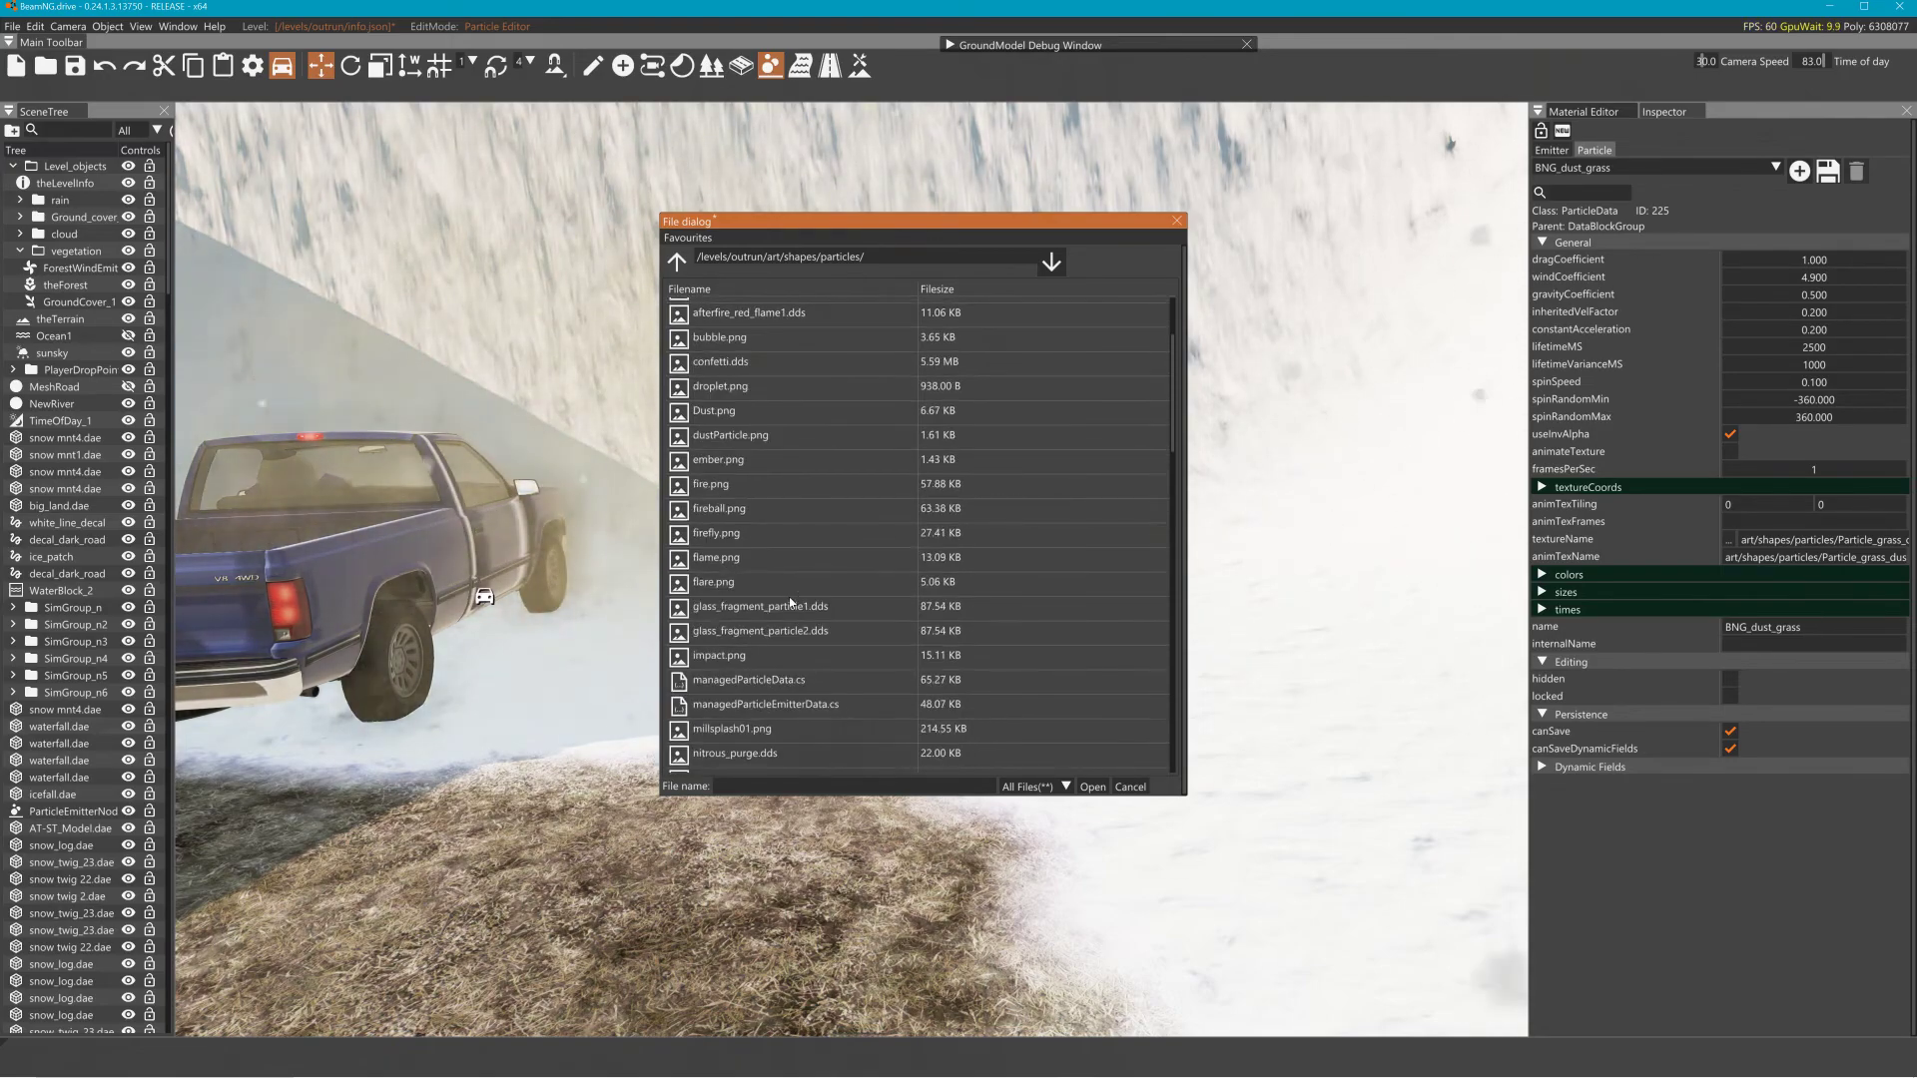
pyautogui.scroll(-1, 784, 707)
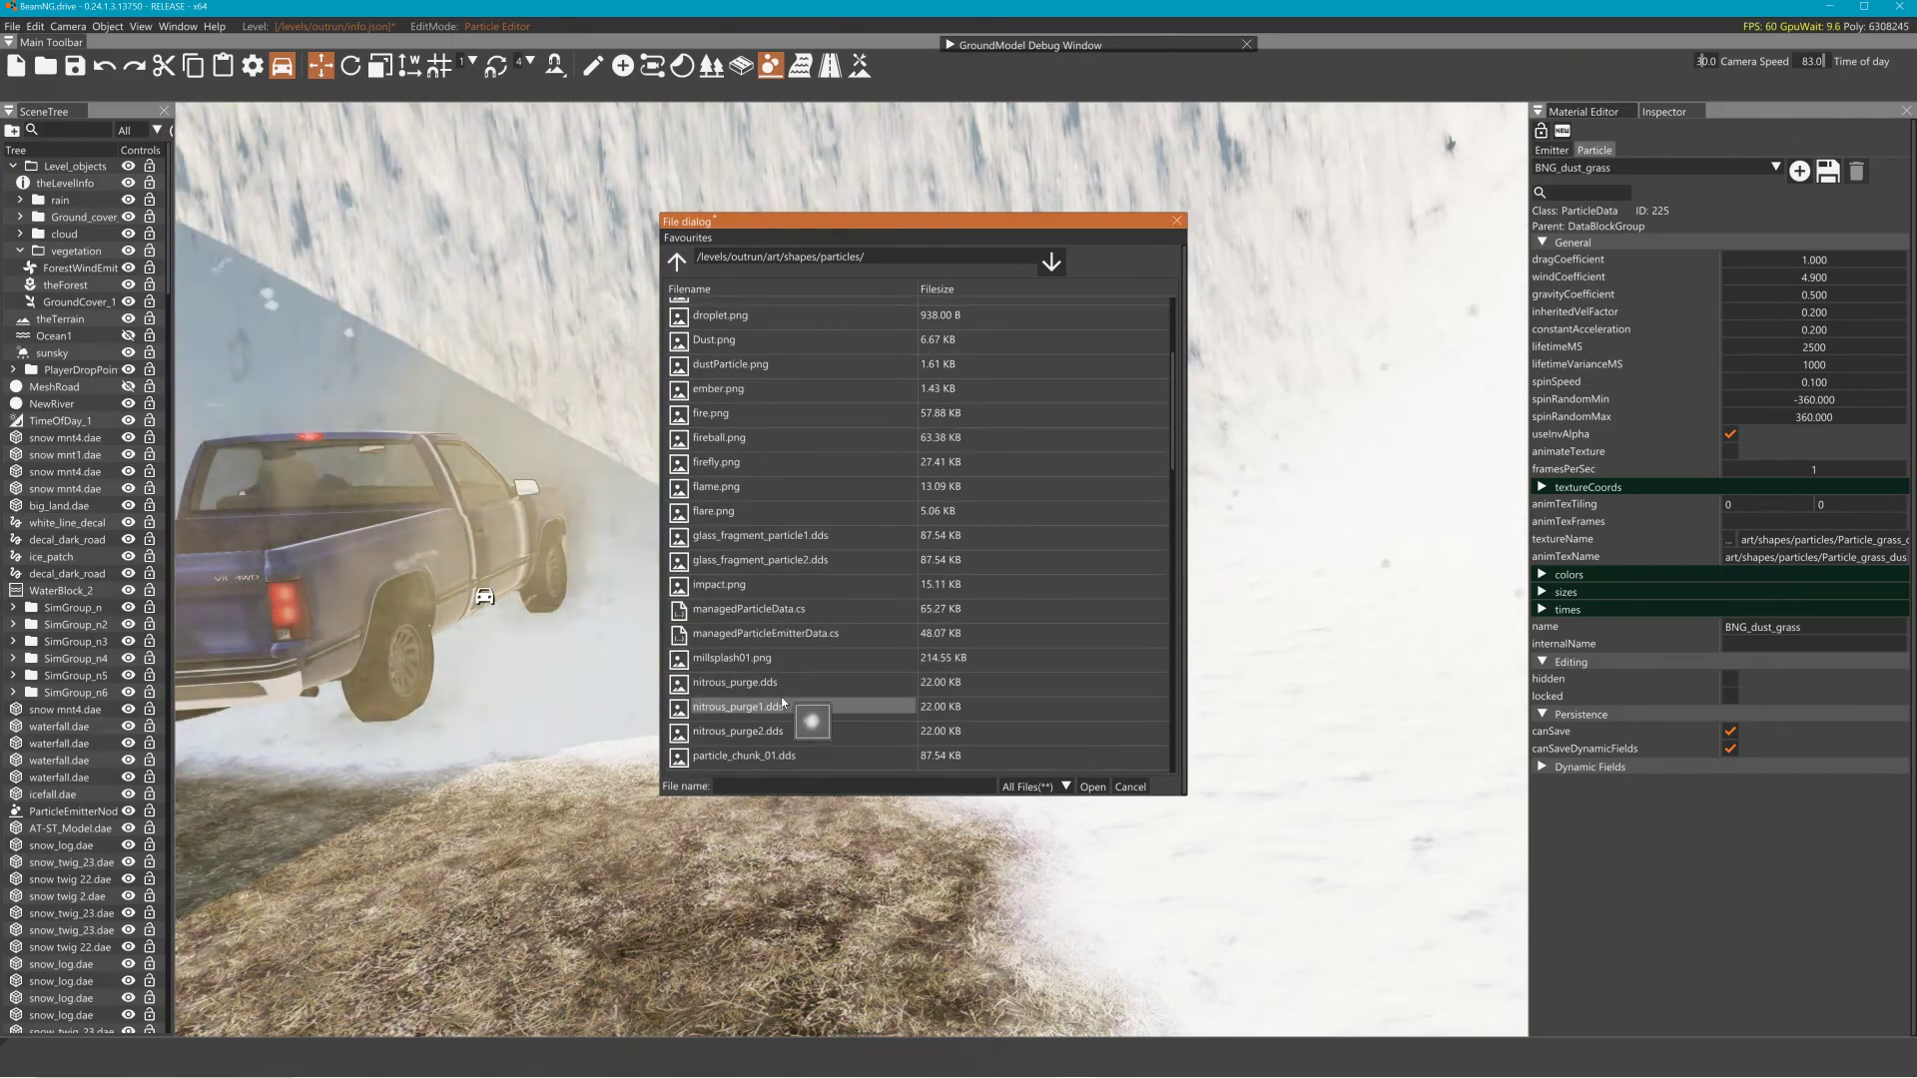
pyautogui.scroll(-1, 784, 689)
pyautogui.moveTo(785, 682); pyautogui.dragTo(781, 744)
pyautogui.scroll(-1, 780, 742)
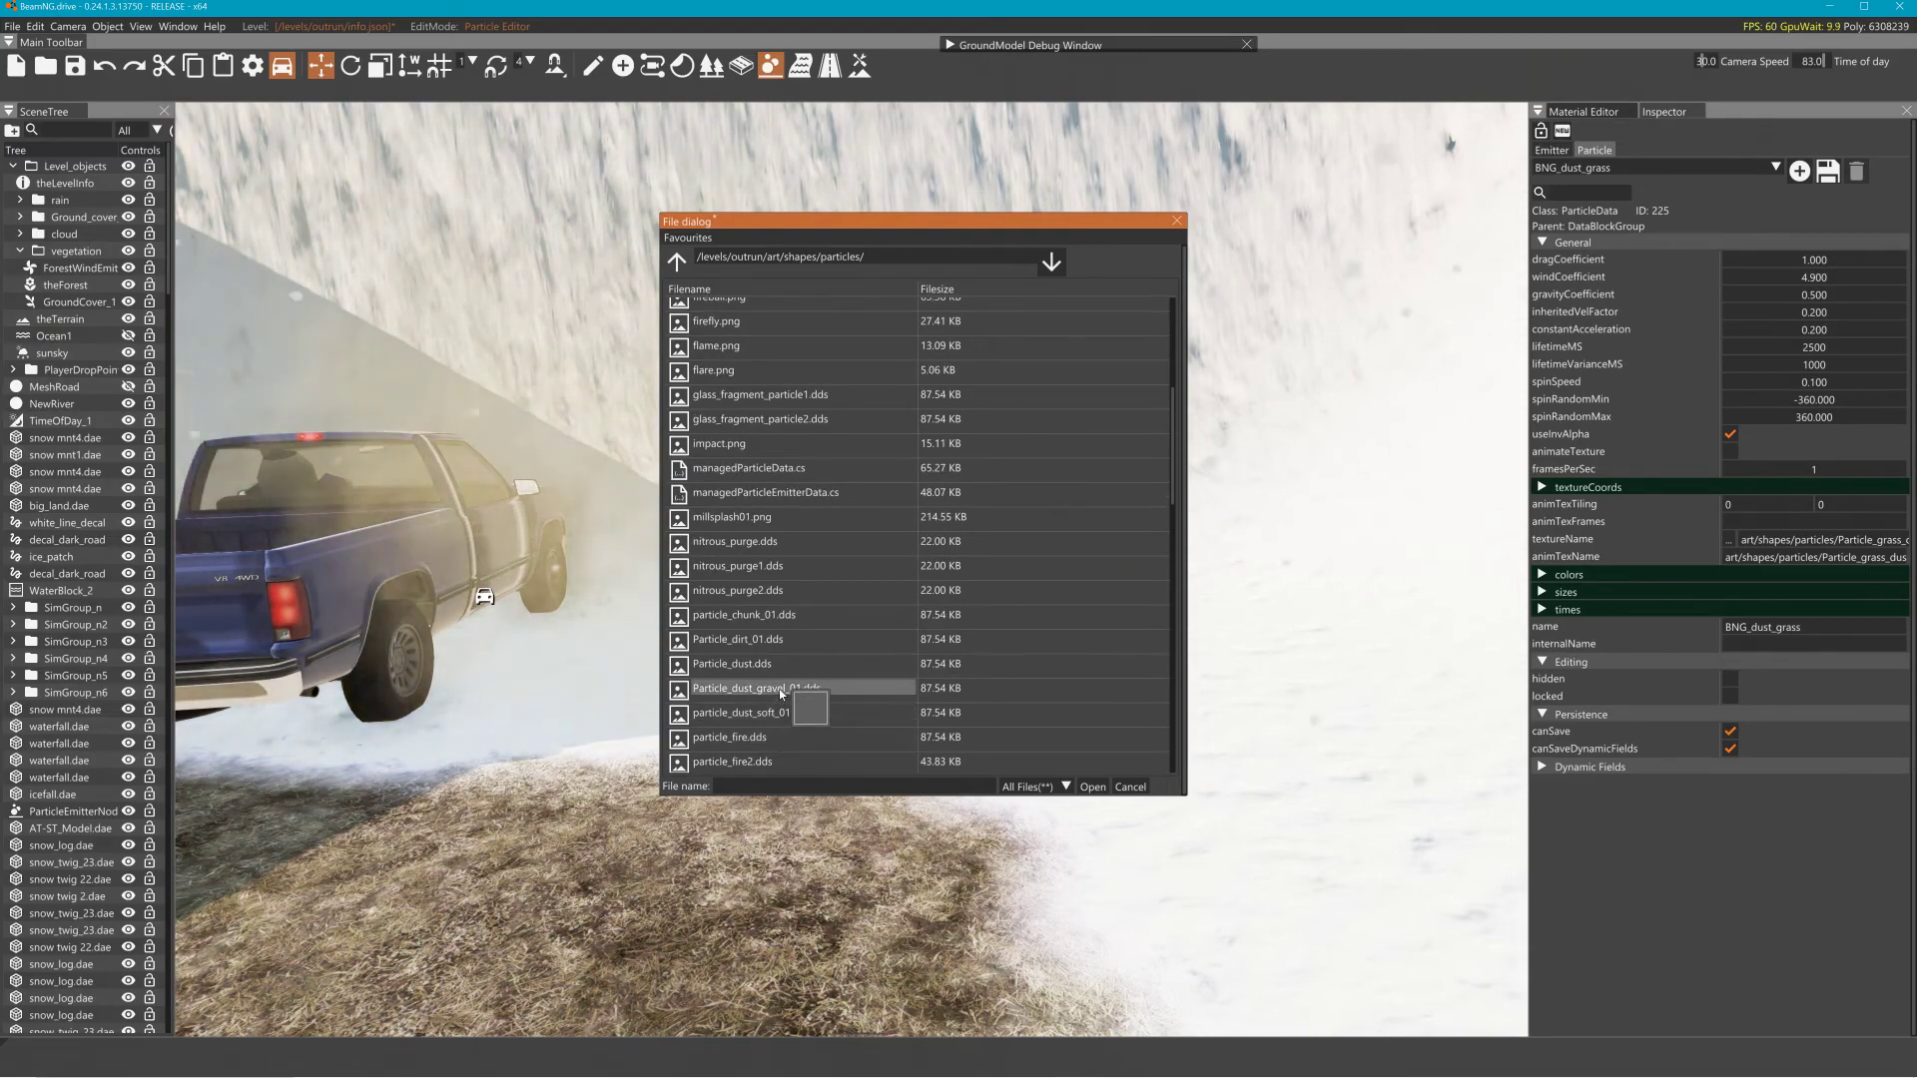
pyautogui.moveTo(757, 670); pyautogui.dragTo(767, 749)
pyautogui.scroll(-2, 776, 572)
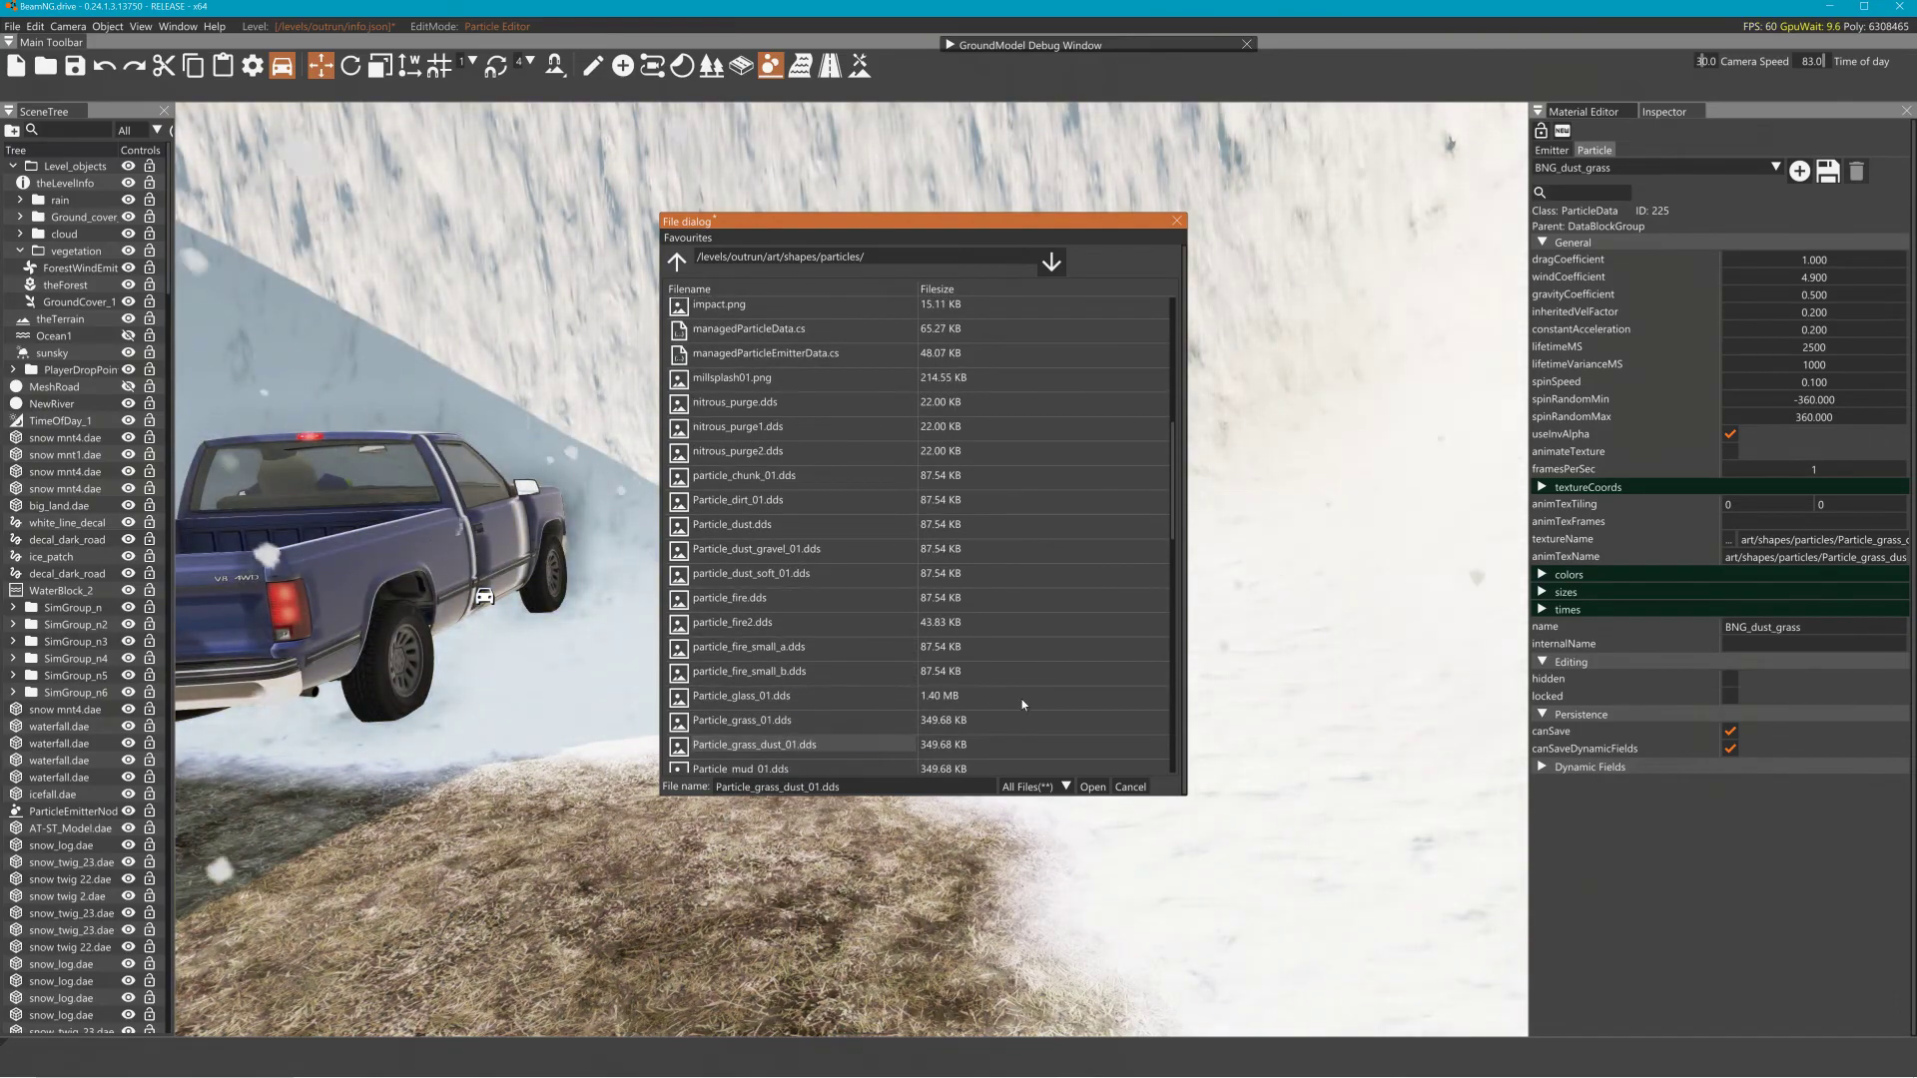
pyautogui.click(1091, 788)
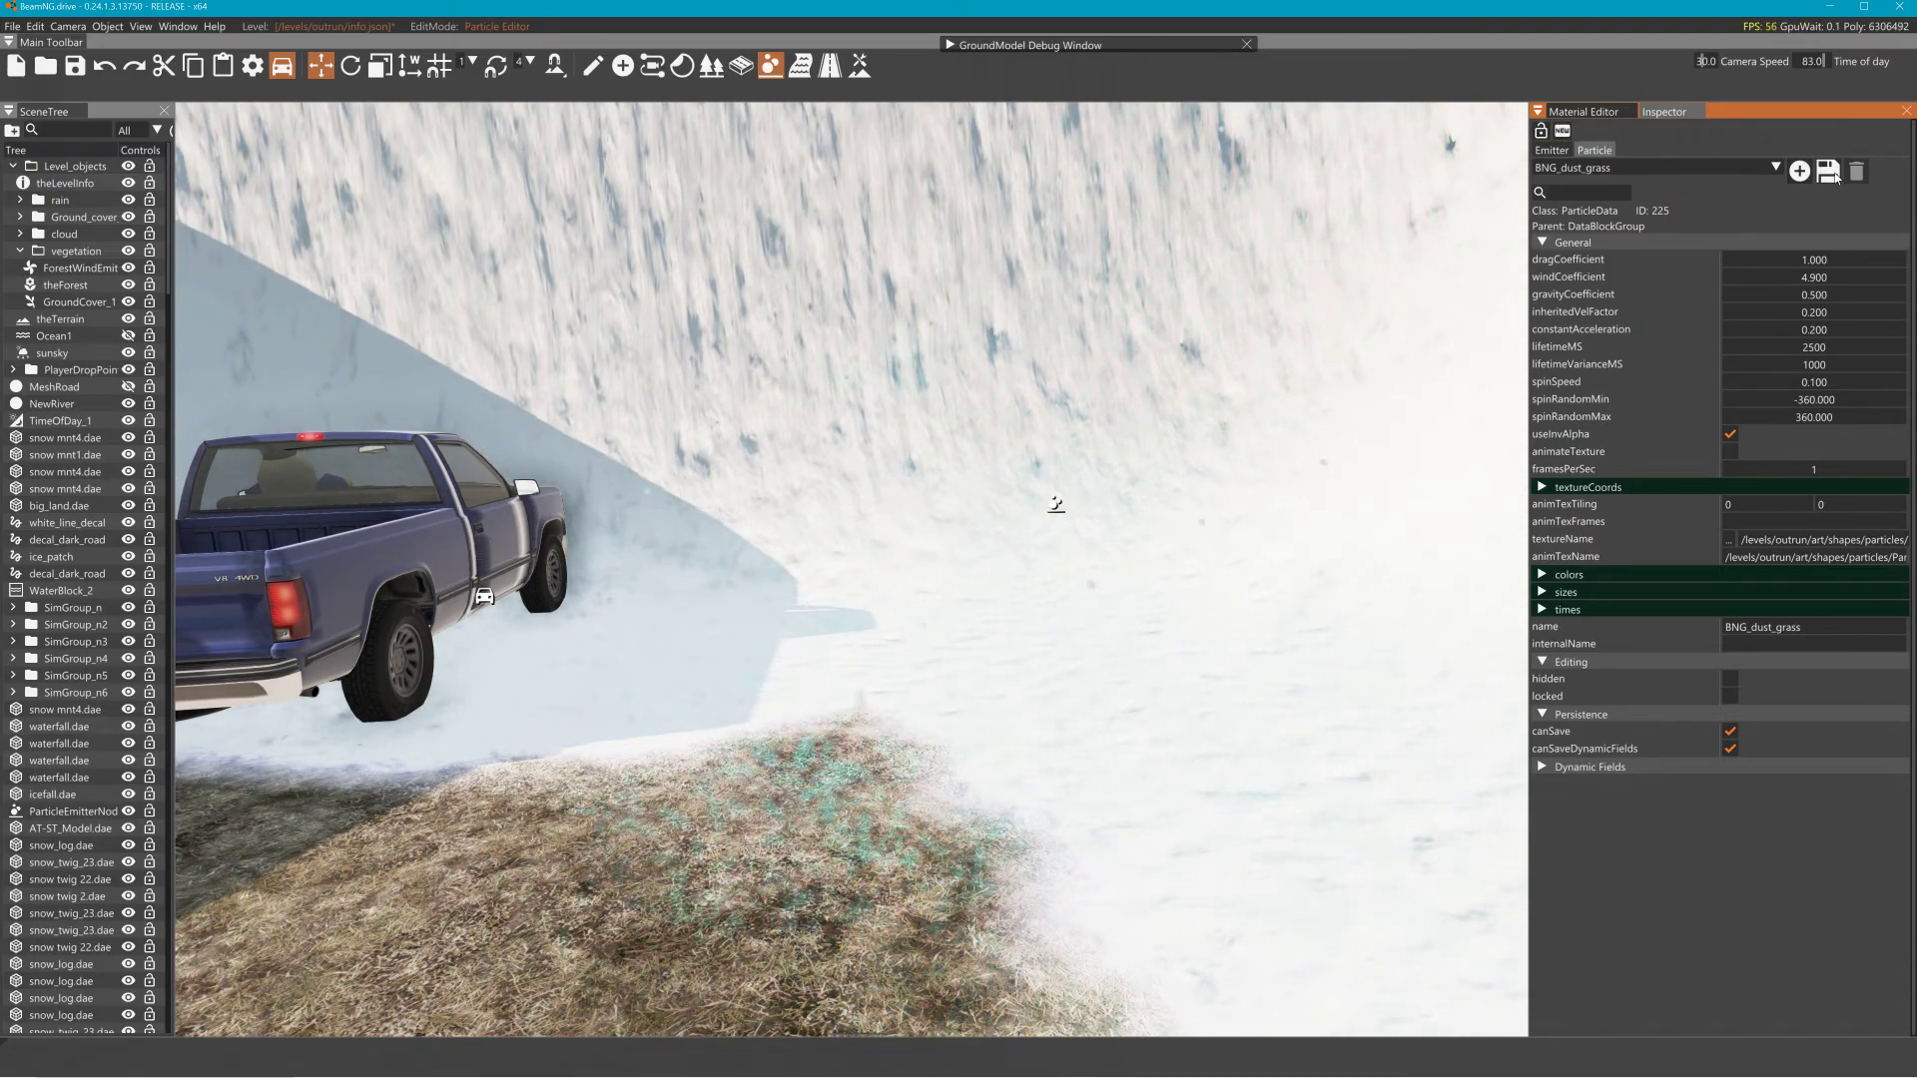
# Save the BNGP_11 emitter to the current level and save the level itself
pyautogui.click(1551, 150)
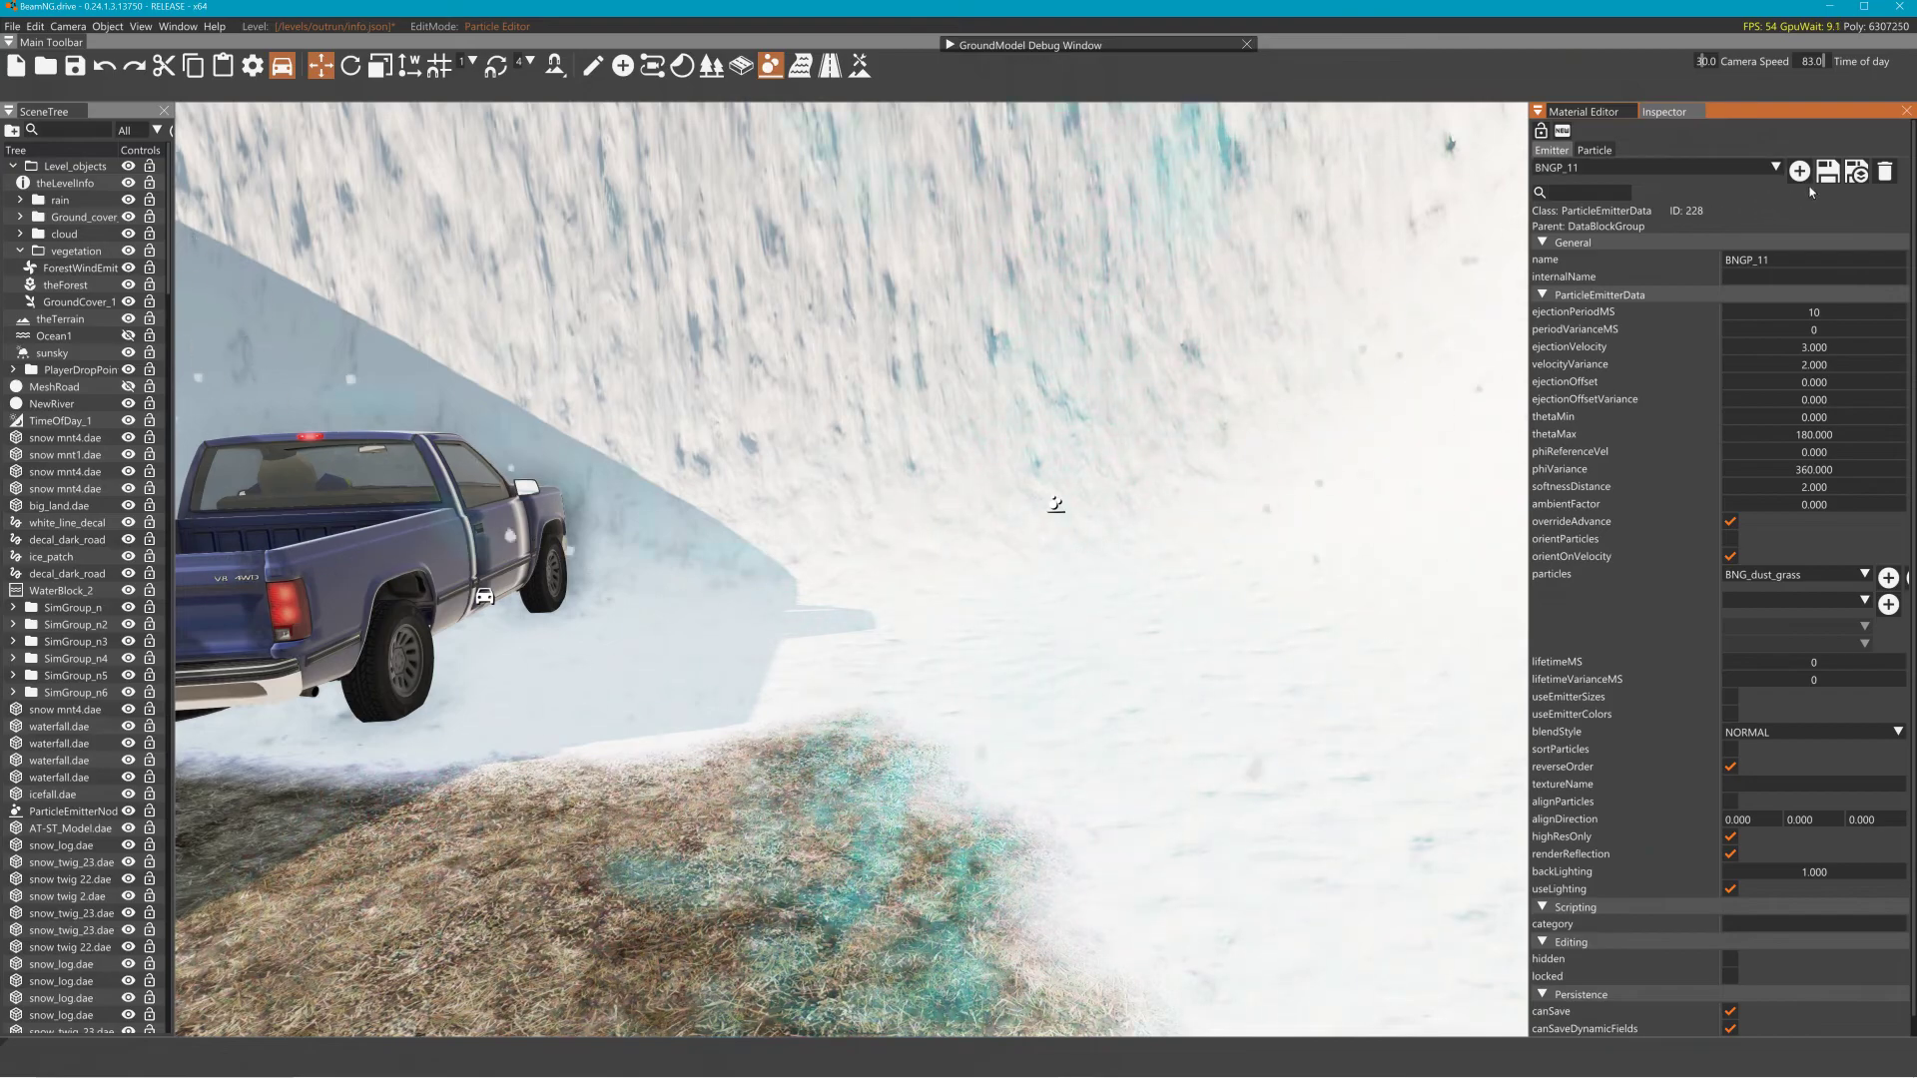
pyautogui.click(1855, 173)
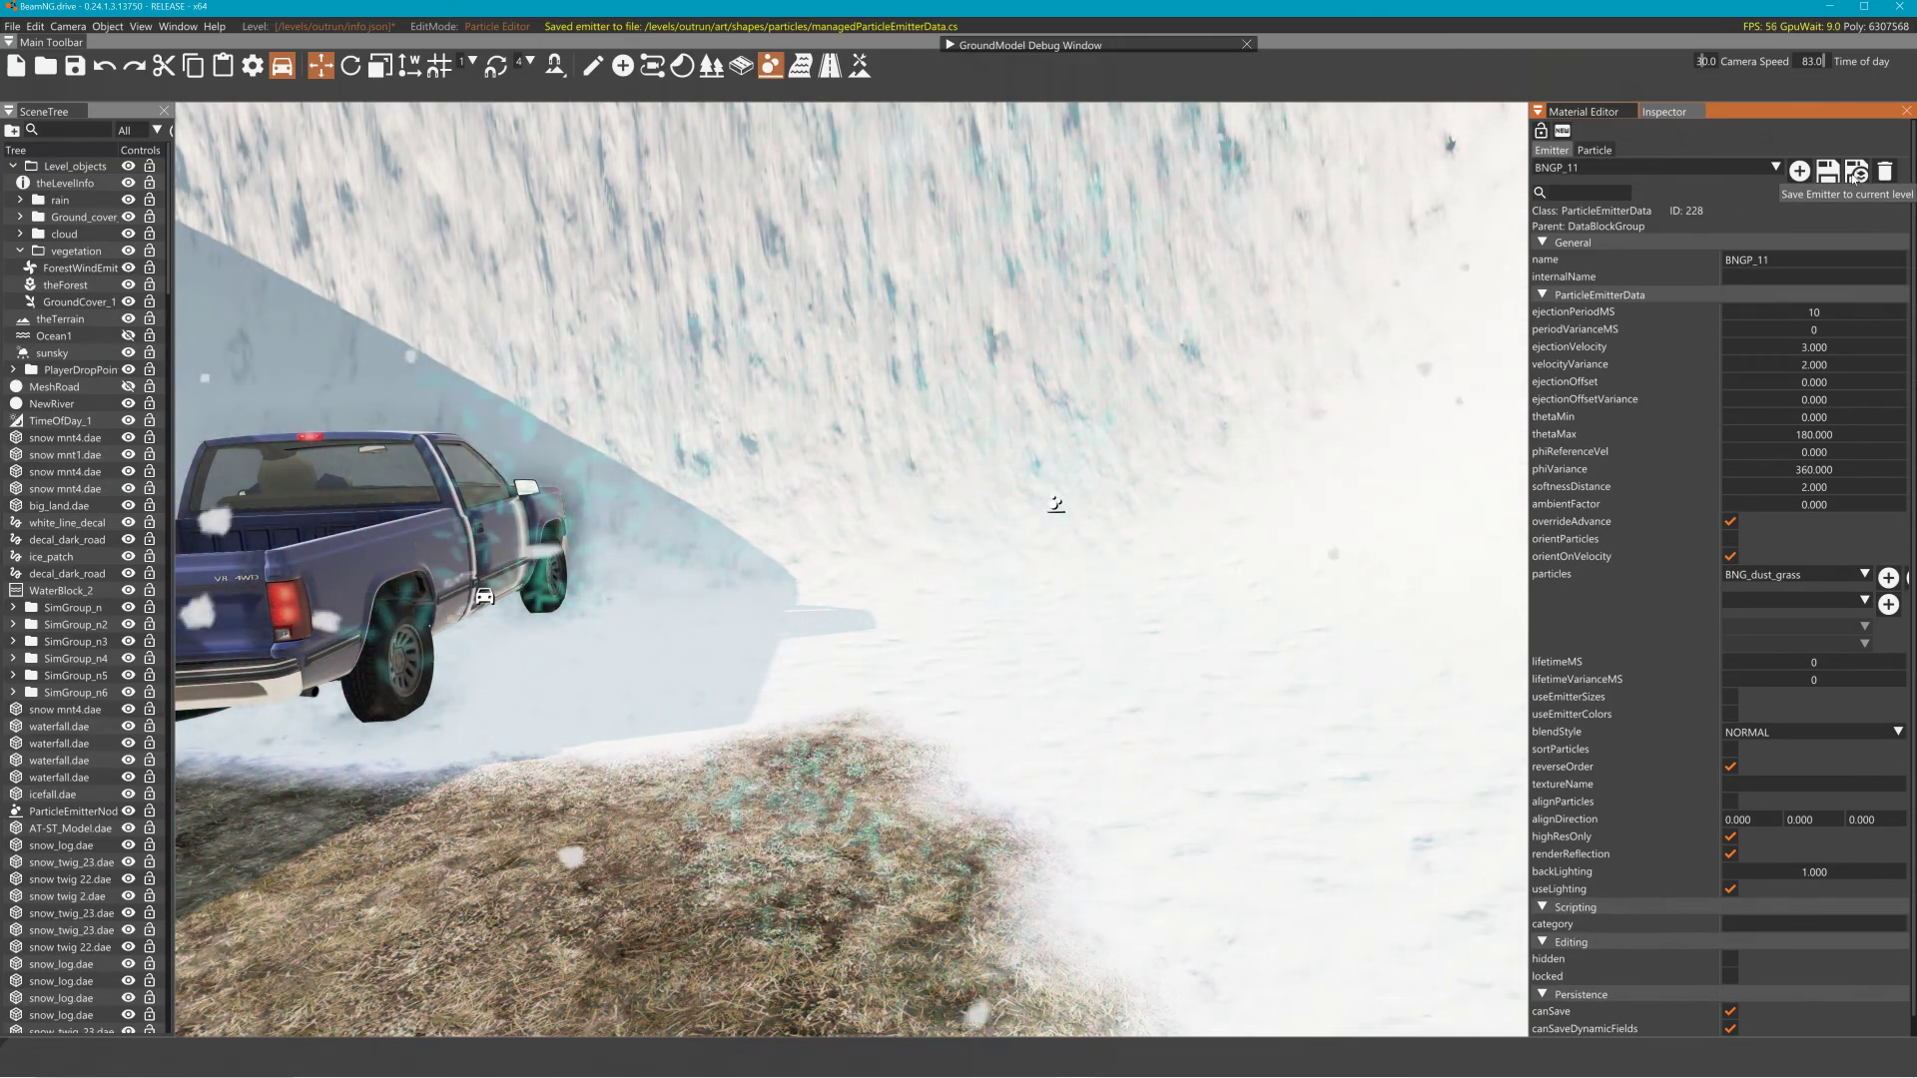
pyautogui.click(73, 68)
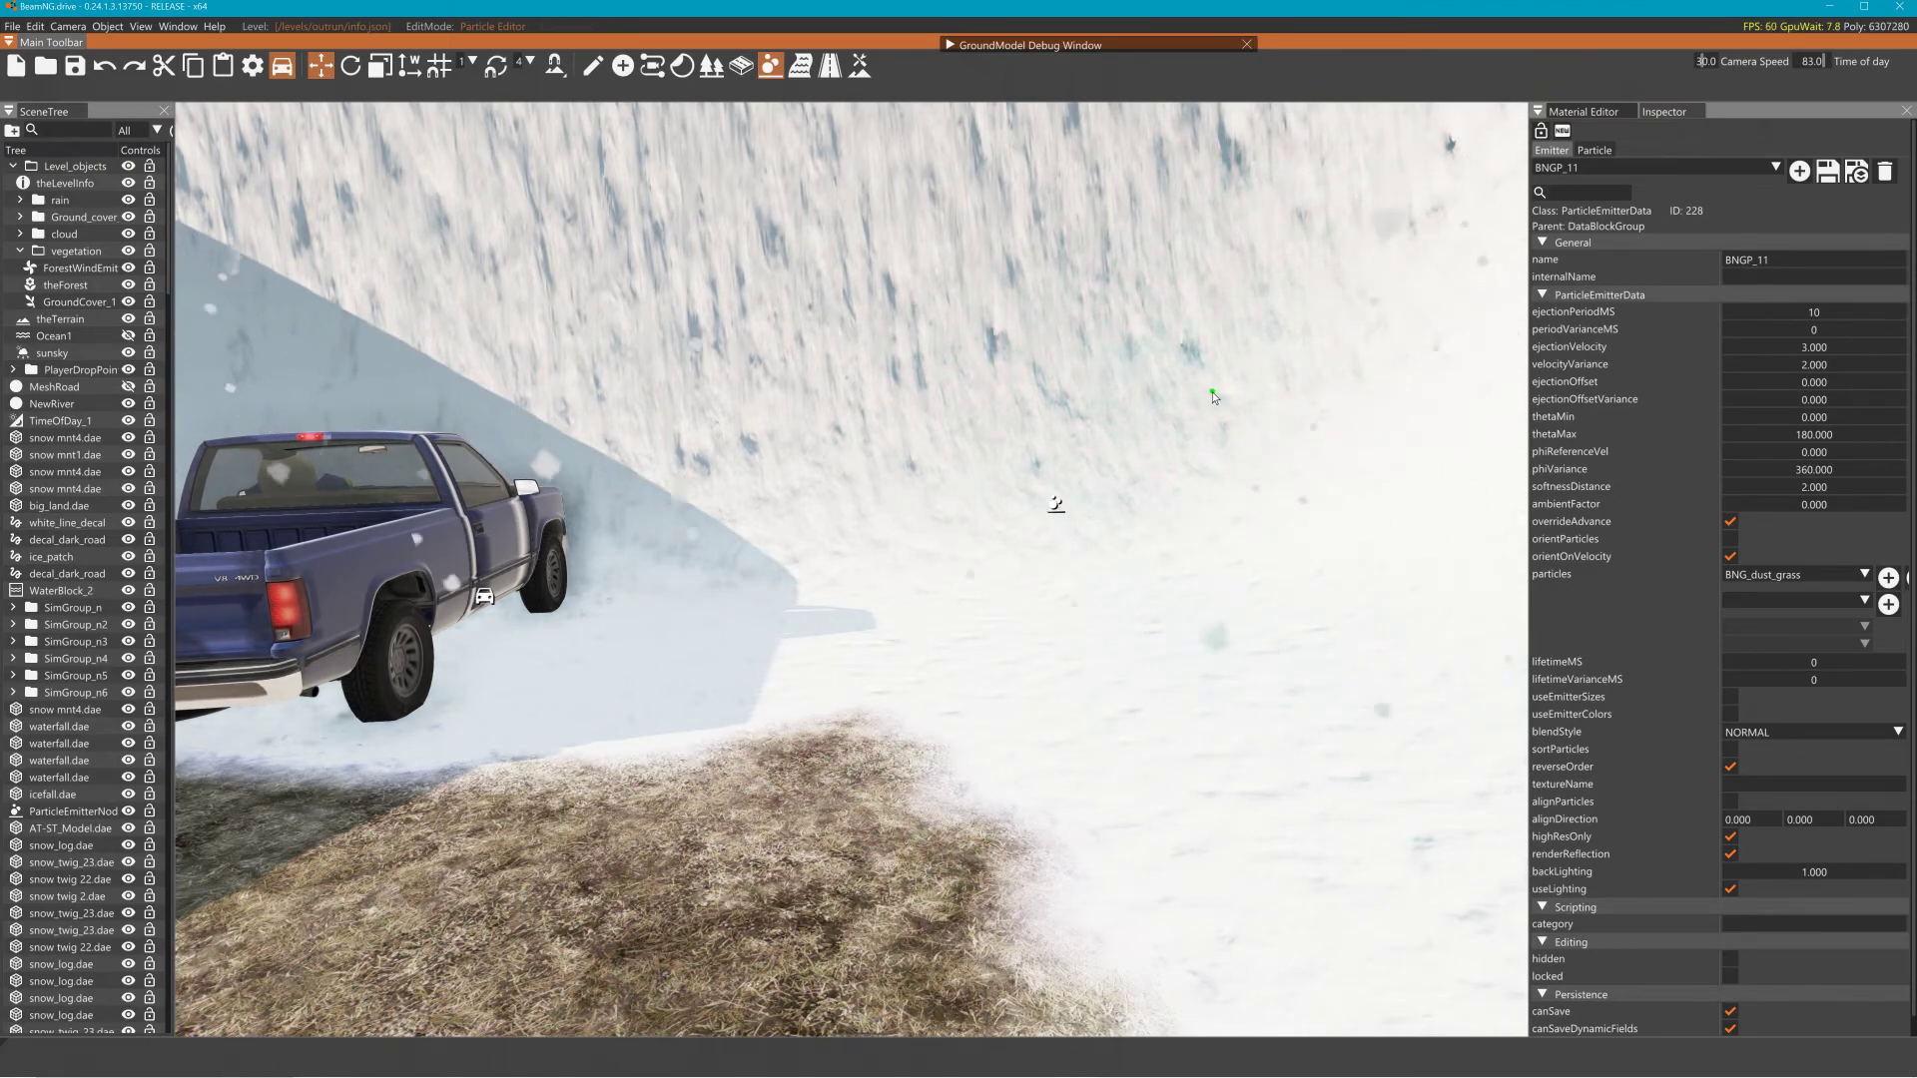
# Paint Grass2 terrain material with the size 21 brush beside the truck and up the snowy slope behind it
pyautogui.press('s')
pyautogui.press('a')
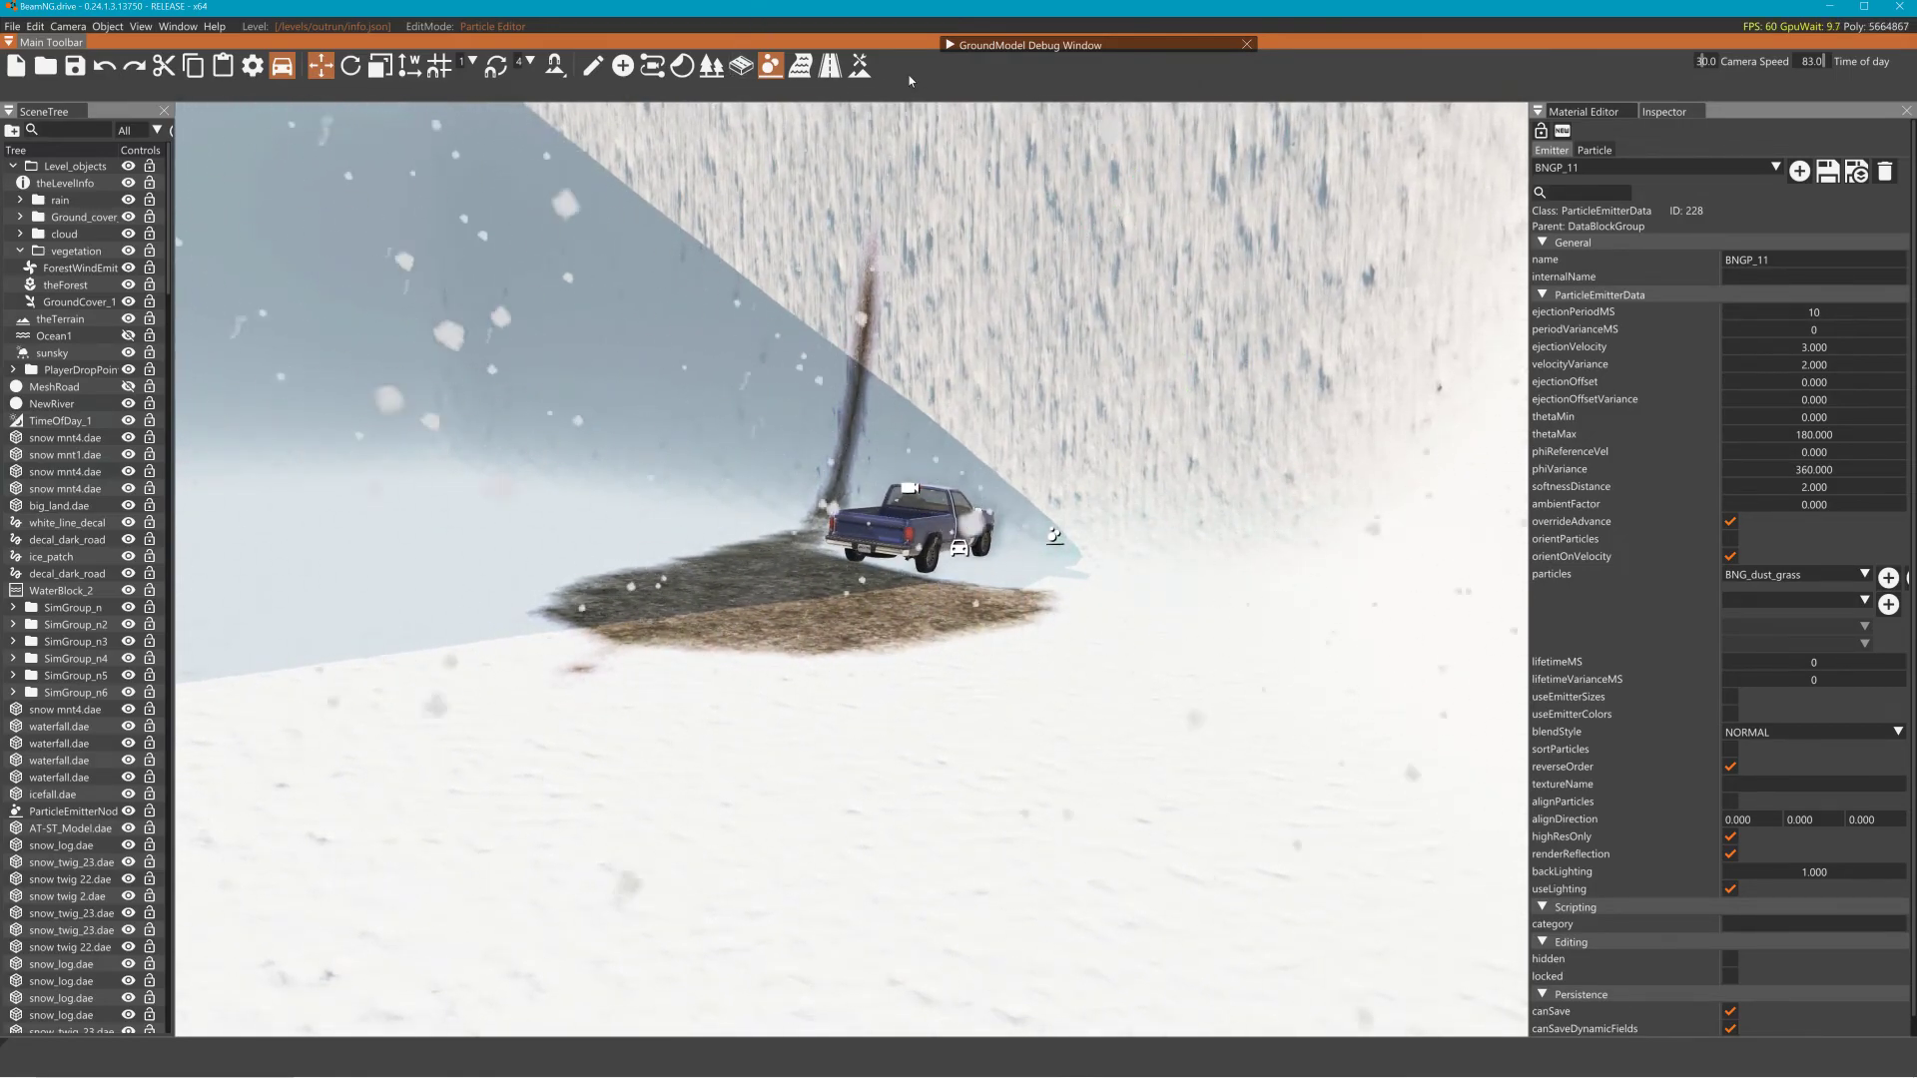
pyautogui.click(859, 65)
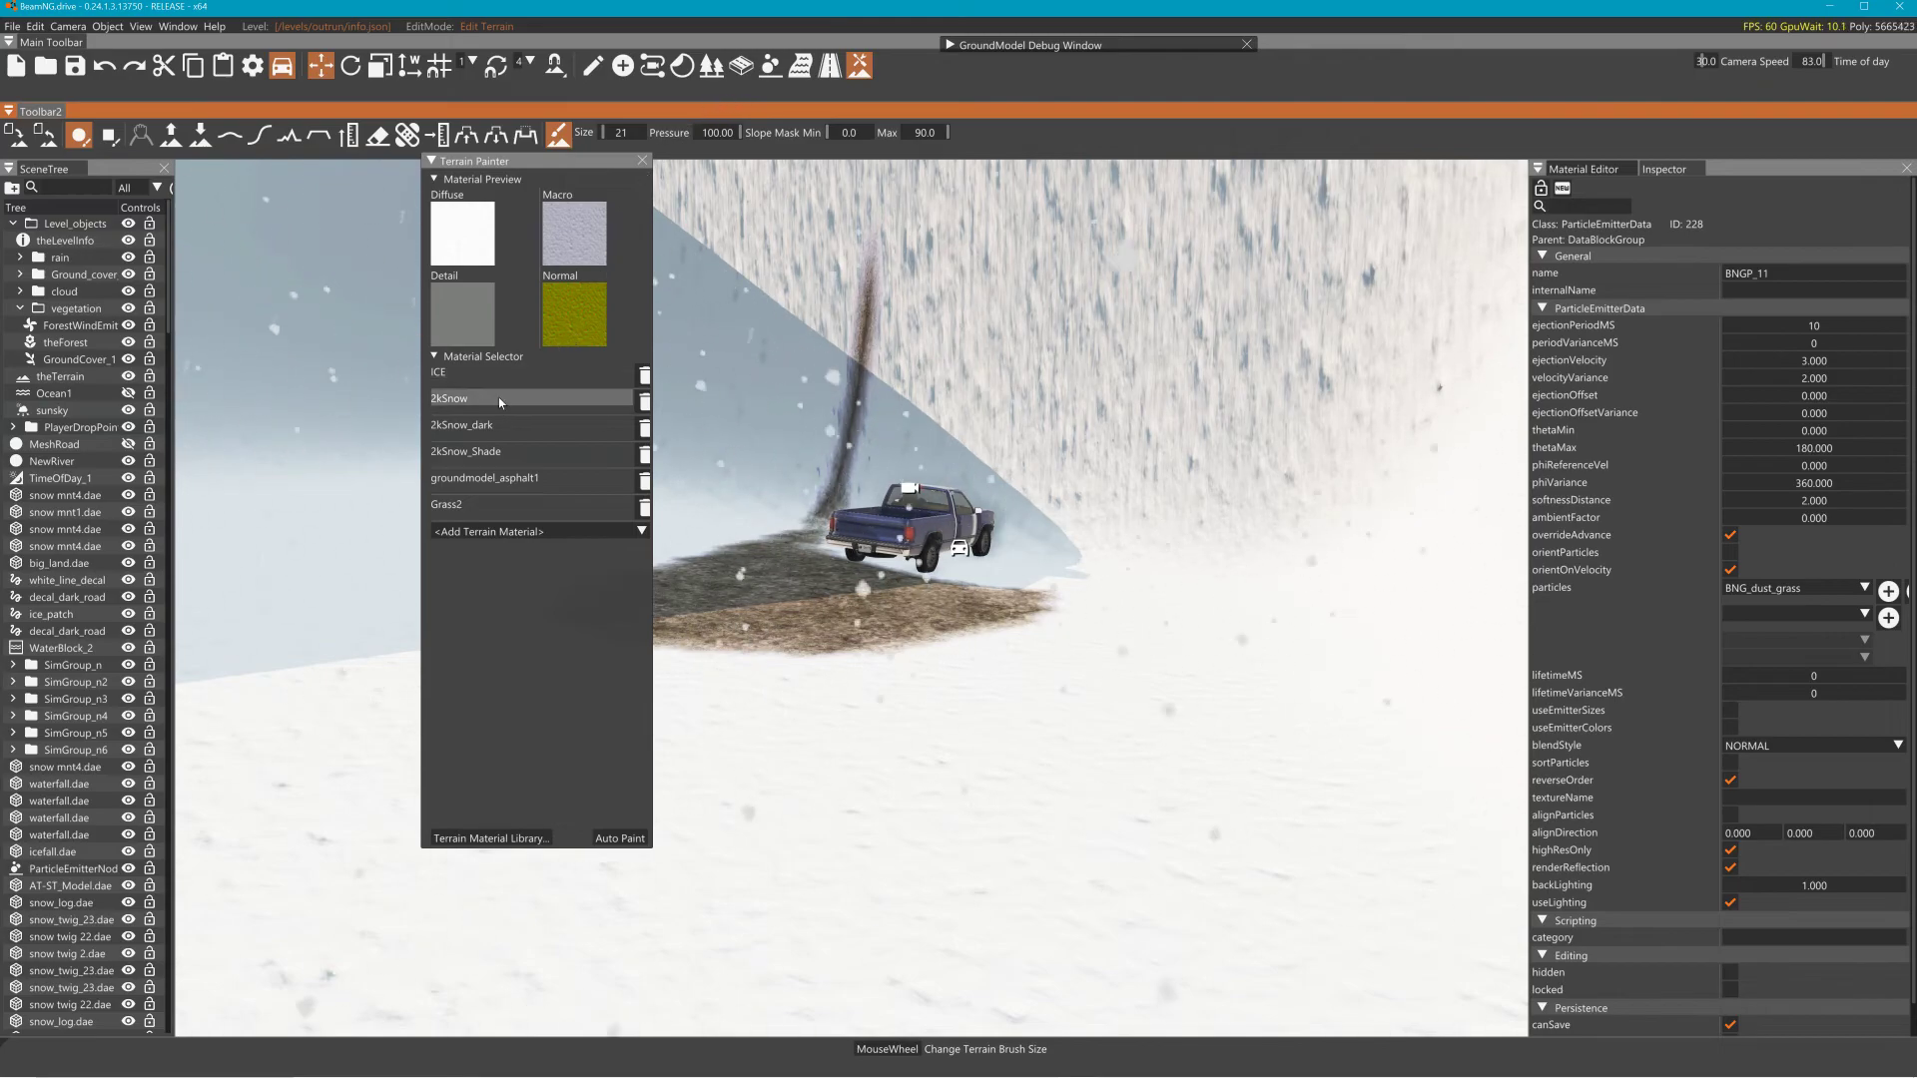
pyautogui.click(461, 504)
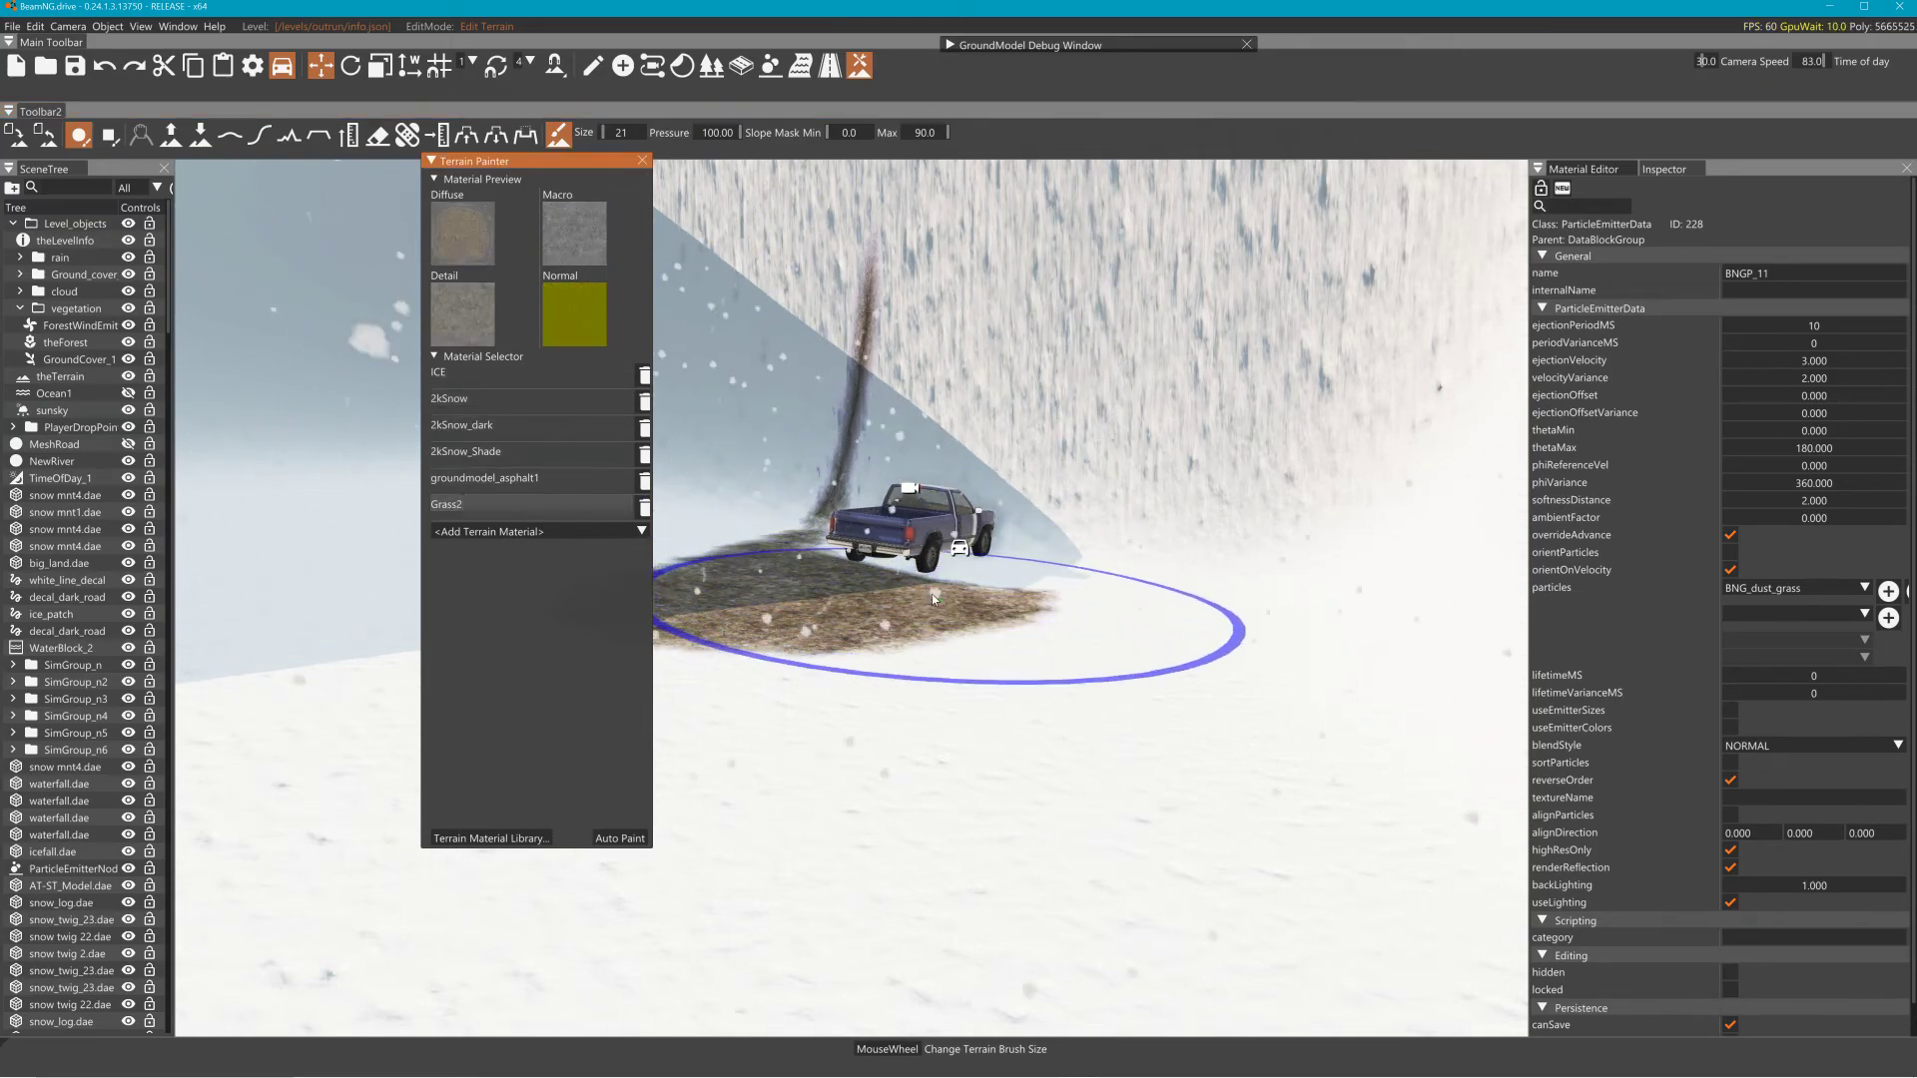
pyautogui.moveTo(931, 590)
pyautogui.mouseDown()
pyautogui.moveTo(947, 575)
pyautogui.moveTo(913, 573)
pyautogui.mouseUp()
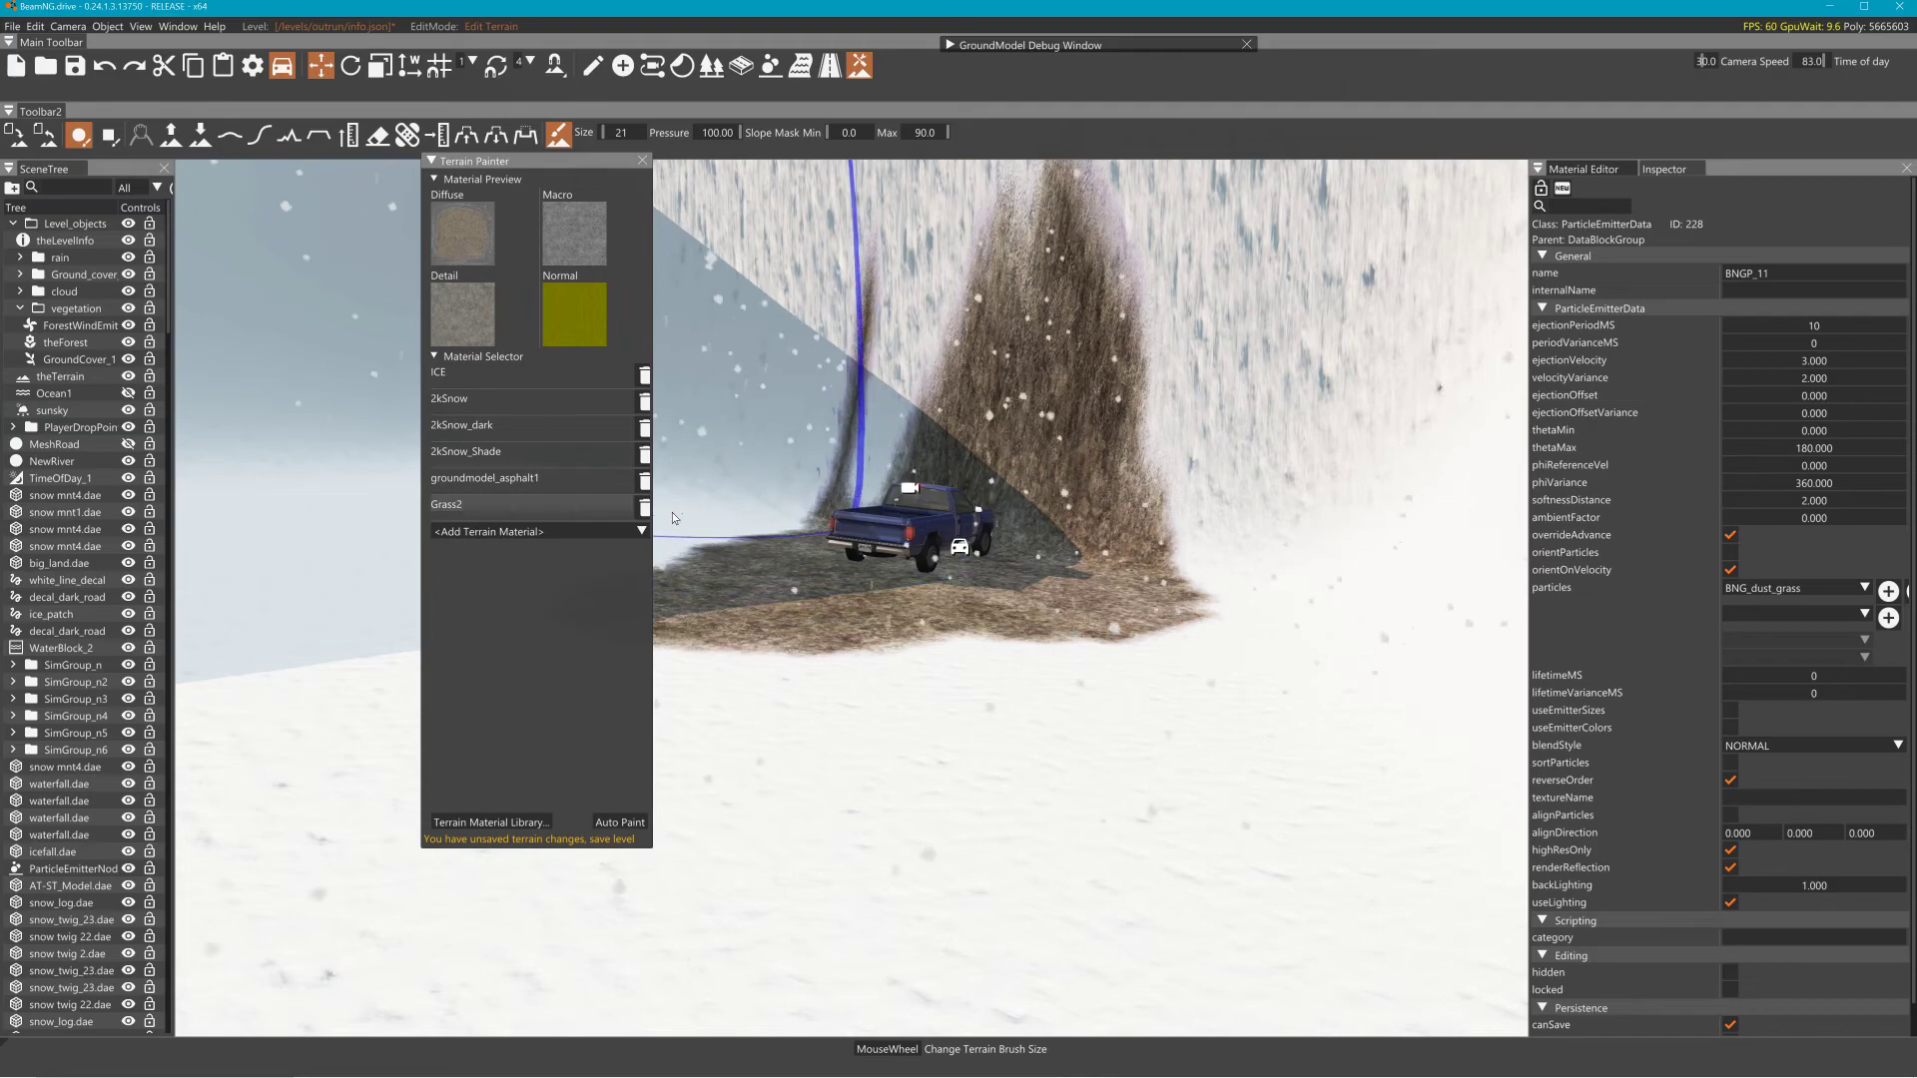
# Inspect the Grass2 entry in the Terrain Material Library to check which ground model it is assigned
pyautogui.click(488, 822)
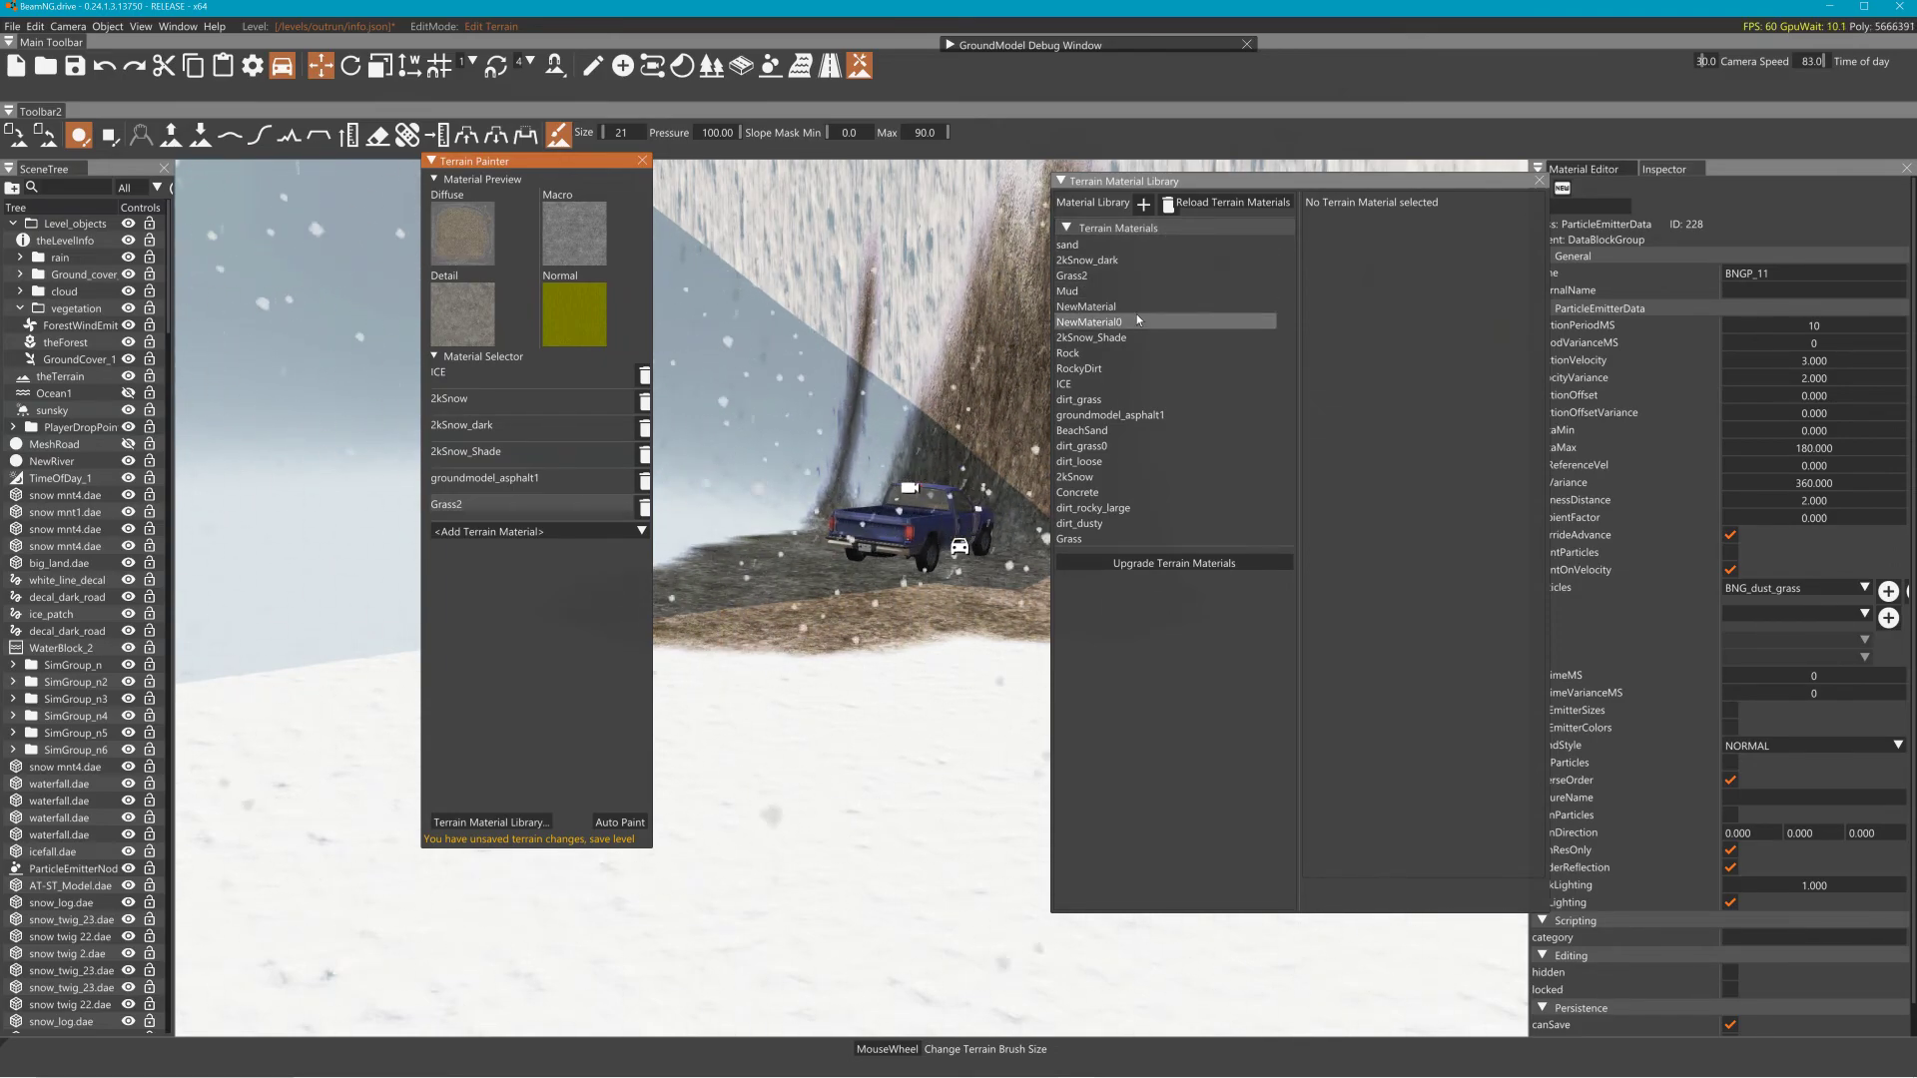
pyautogui.click(1105, 280)
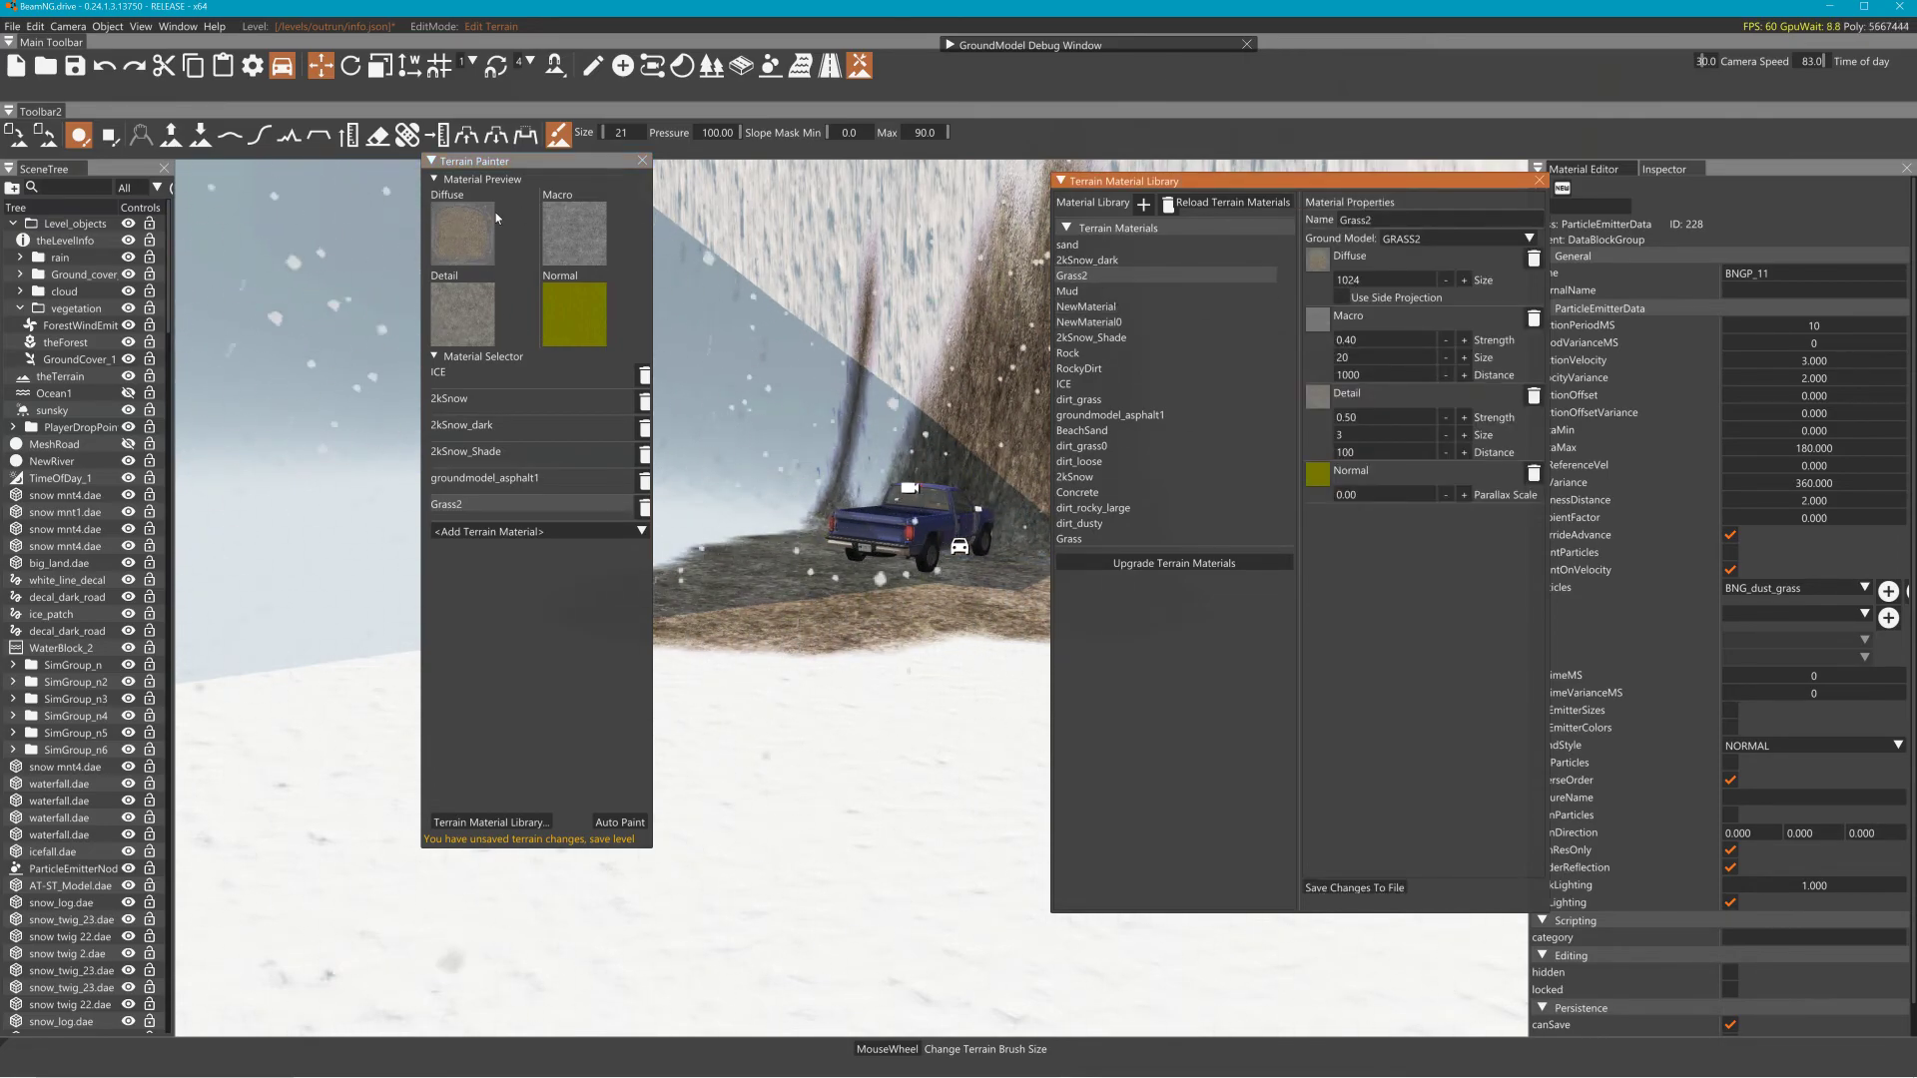
pyautogui.click(1482, 235)
pyautogui.click(1482, 235)
pyautogui.click(1482, 236)
pyautogui.click(1483, 234)
pyautogui.click(1486, 235)
pyautogui.click(1486, 234)
pyautogui.click(1486, 234)
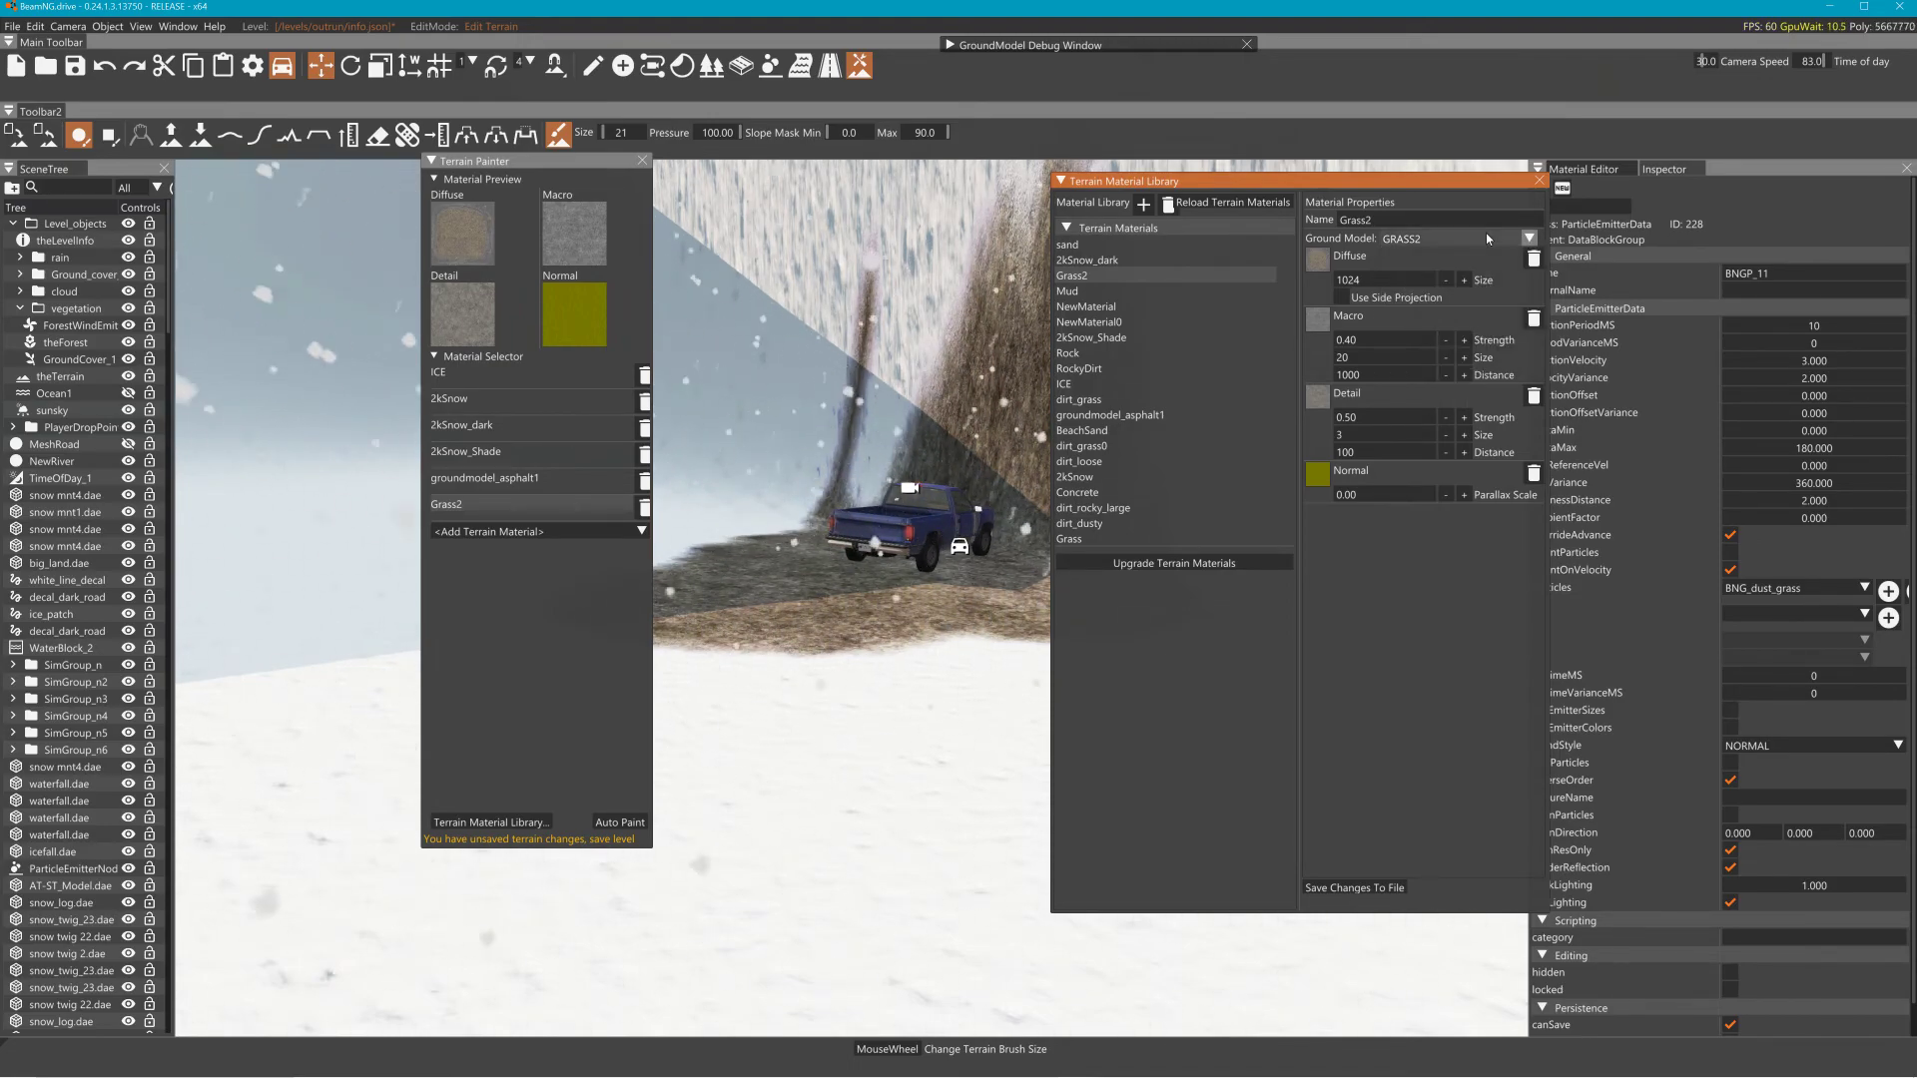
pyautogui.click(1486, 231)
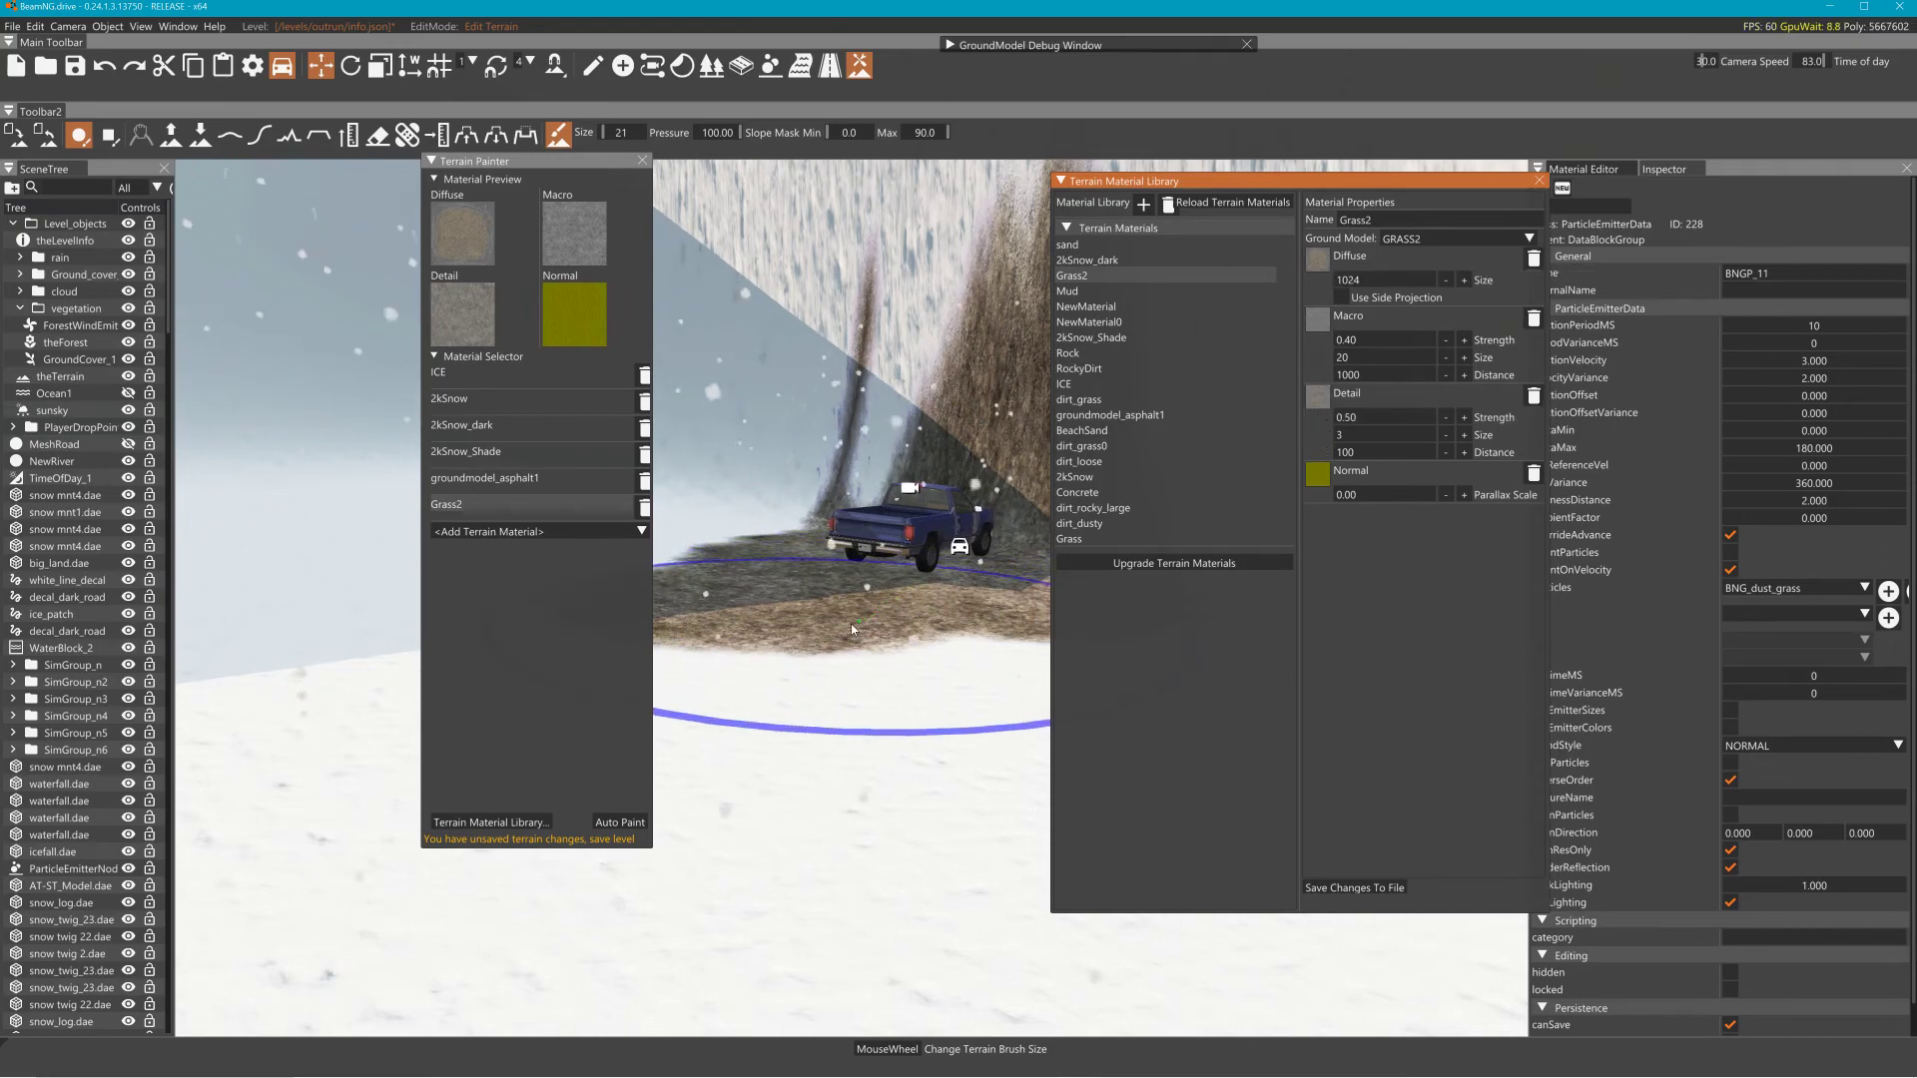
# Extend the Grass2 terrain patch over the snow in front of the truck and close the Terrain Material Library
pyautogui.moveTo(878, 659)
pyautogui.mouseDown()
pyautogui.moveTo(913, 571)
pyautogui.moveTo(795, 609)
pyautogui.moveTo(774, 631)
pyautogui.moveTo(789, 647)
pyautogui.mouseUp()
pyautogui.click(1540, 182)
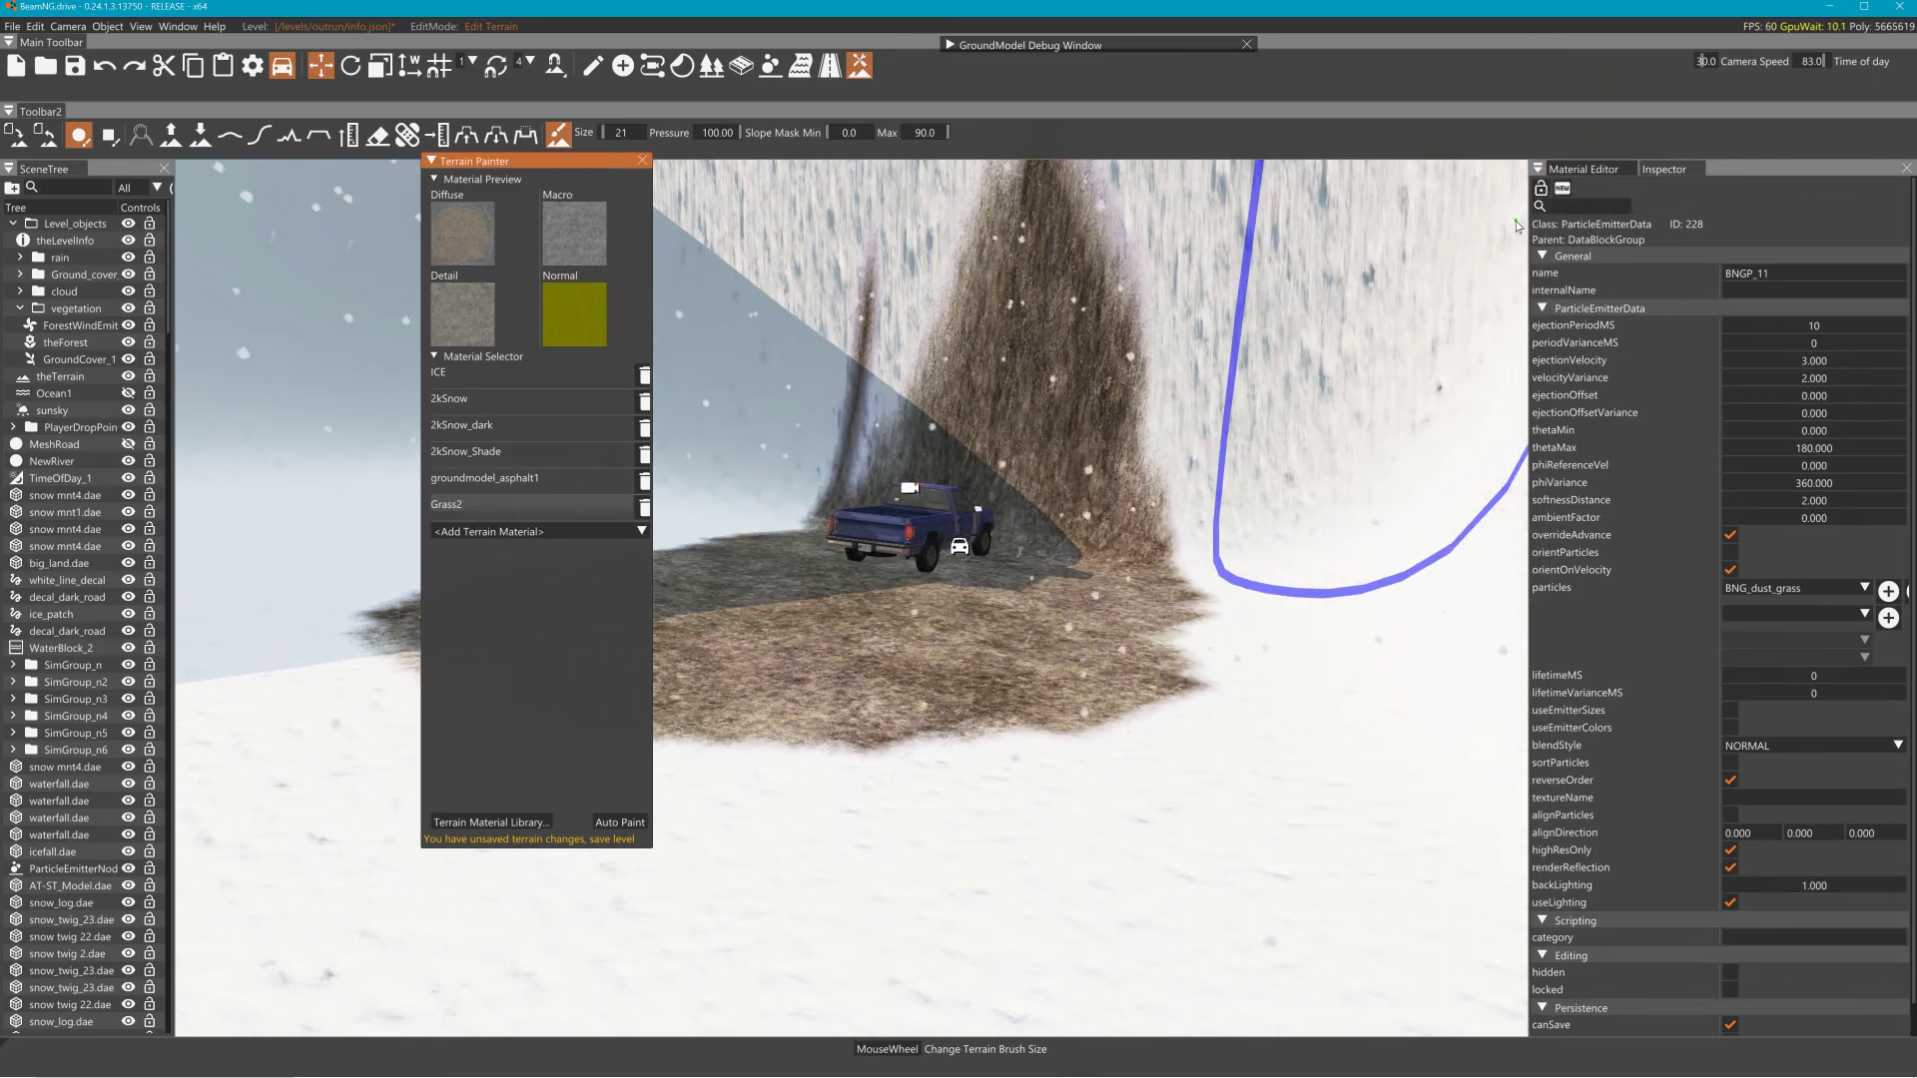
pyautogui.press('w')
pyautogui.press('w')
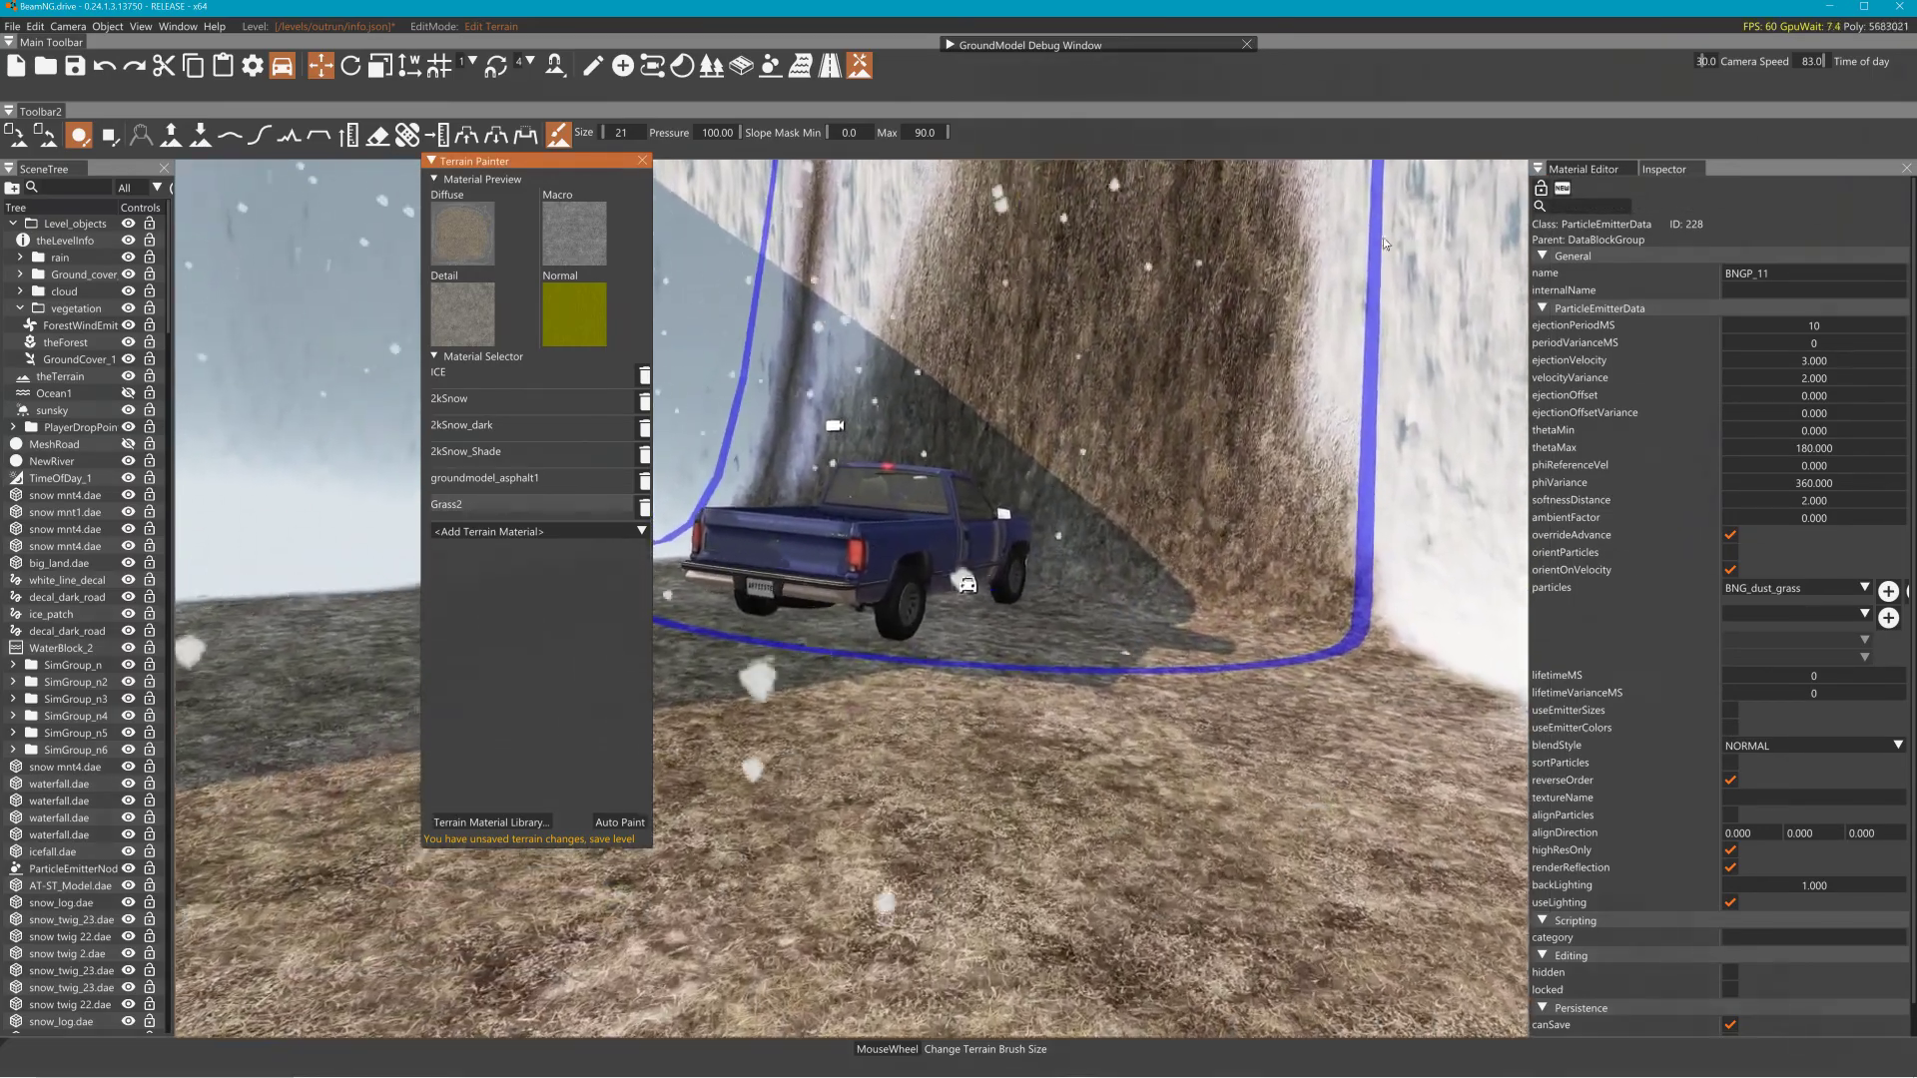
pyautogui.press('w')
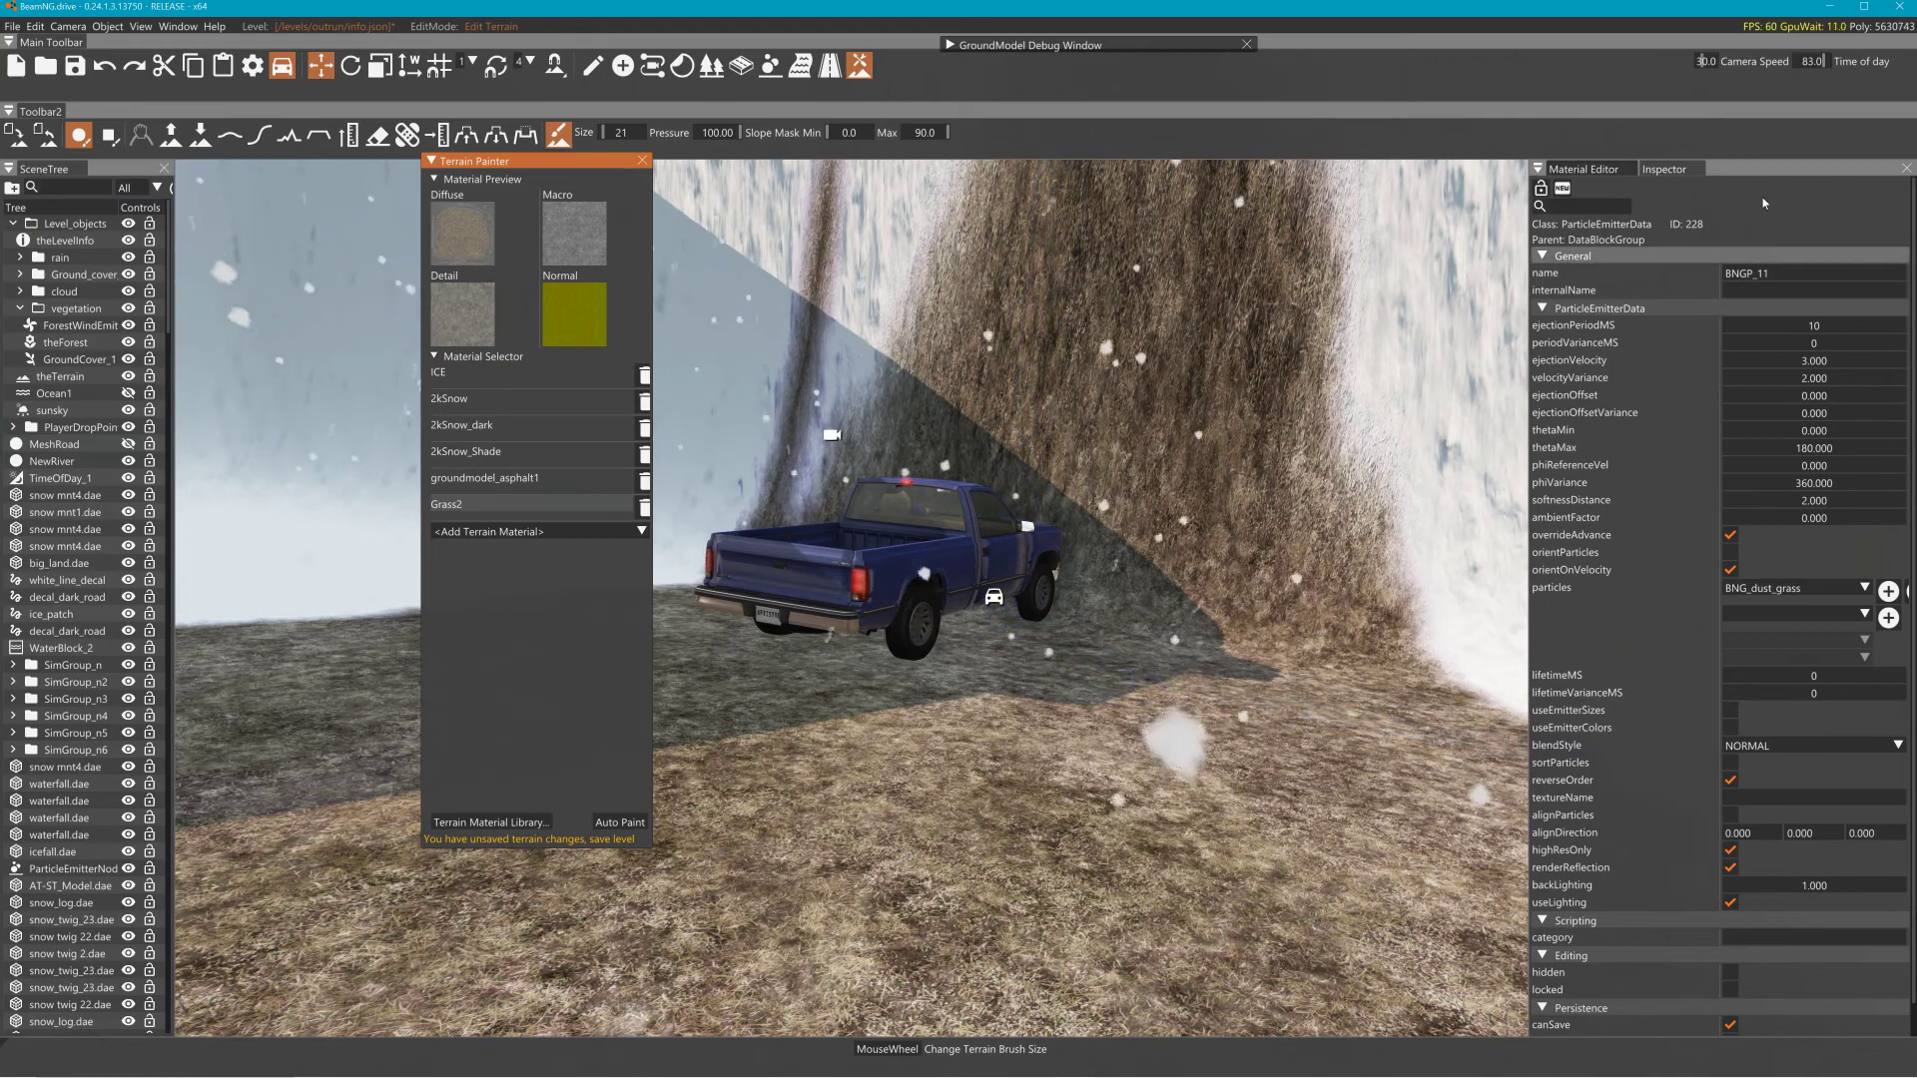
# Return to the Particle Editor and show the emitter settings in the Inspector
pyautogui.click(799, 70)
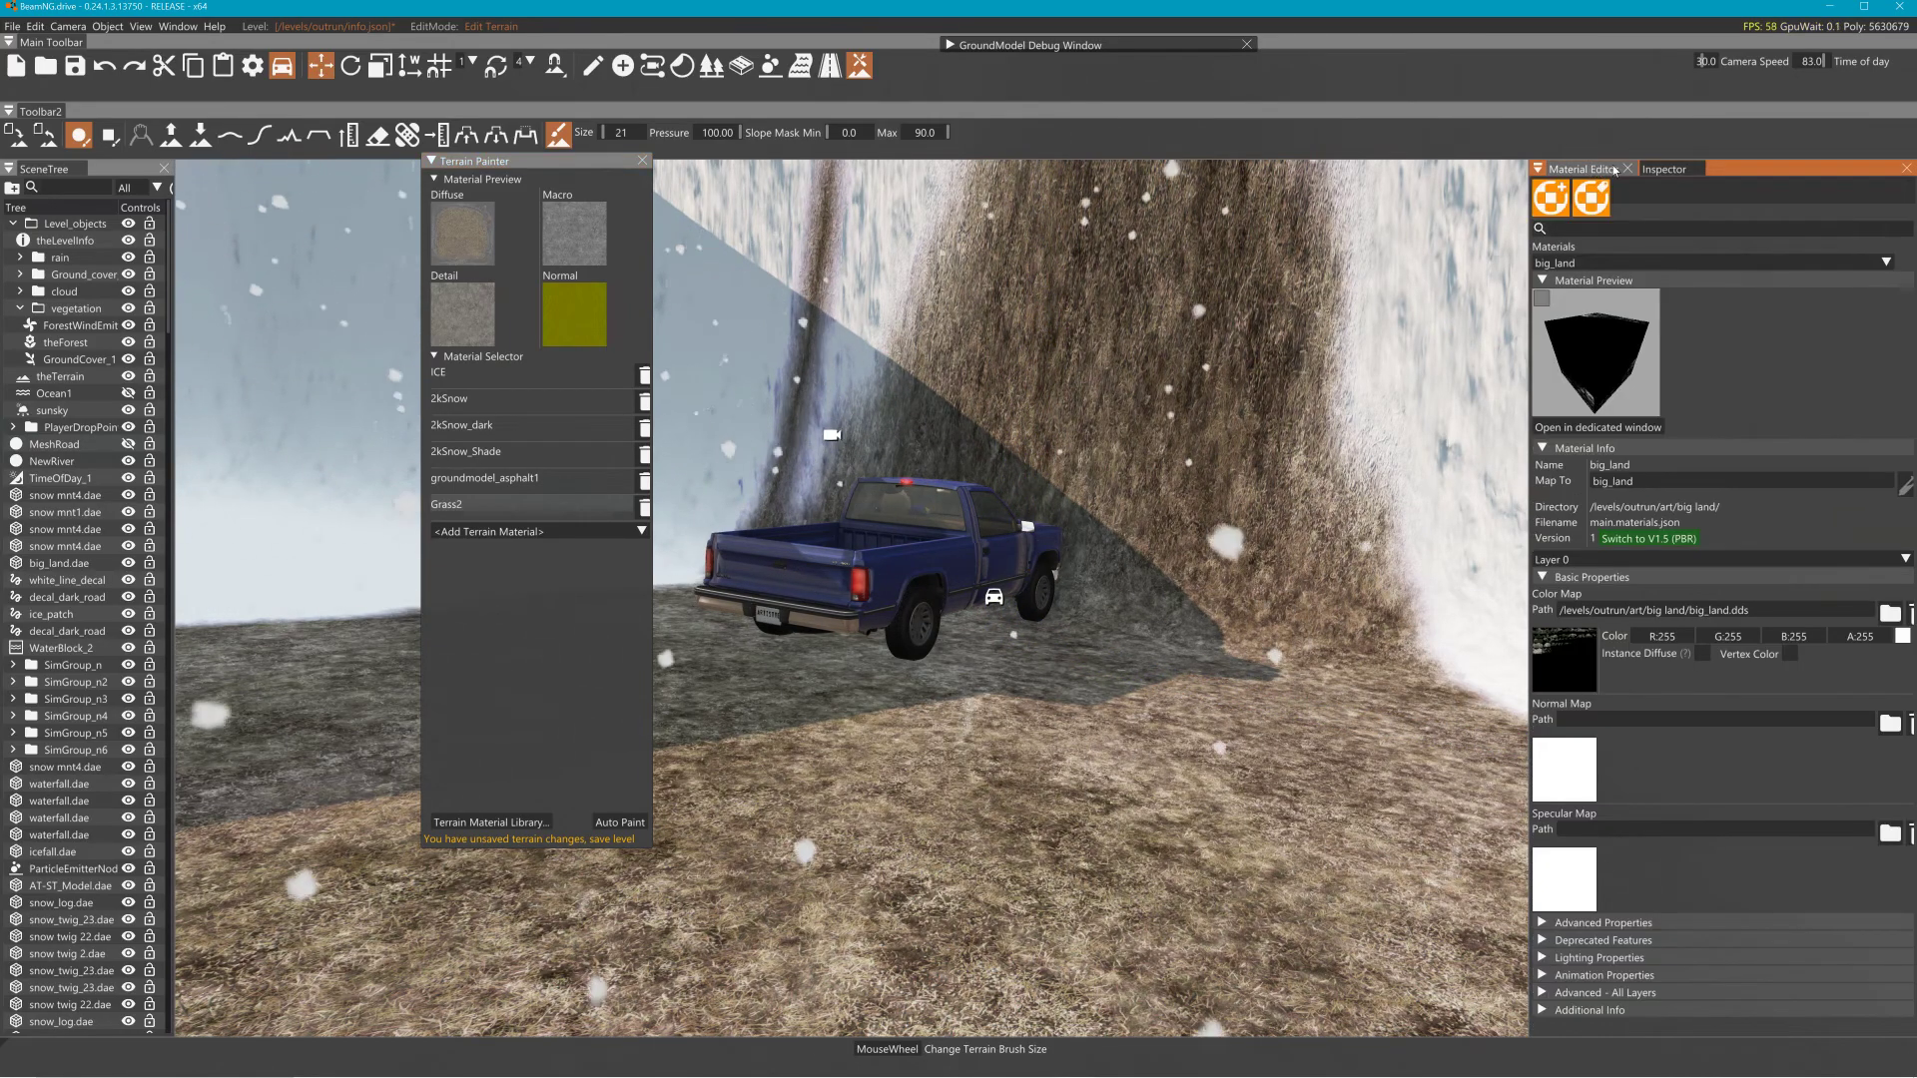
pyautogui.click(770, 66)
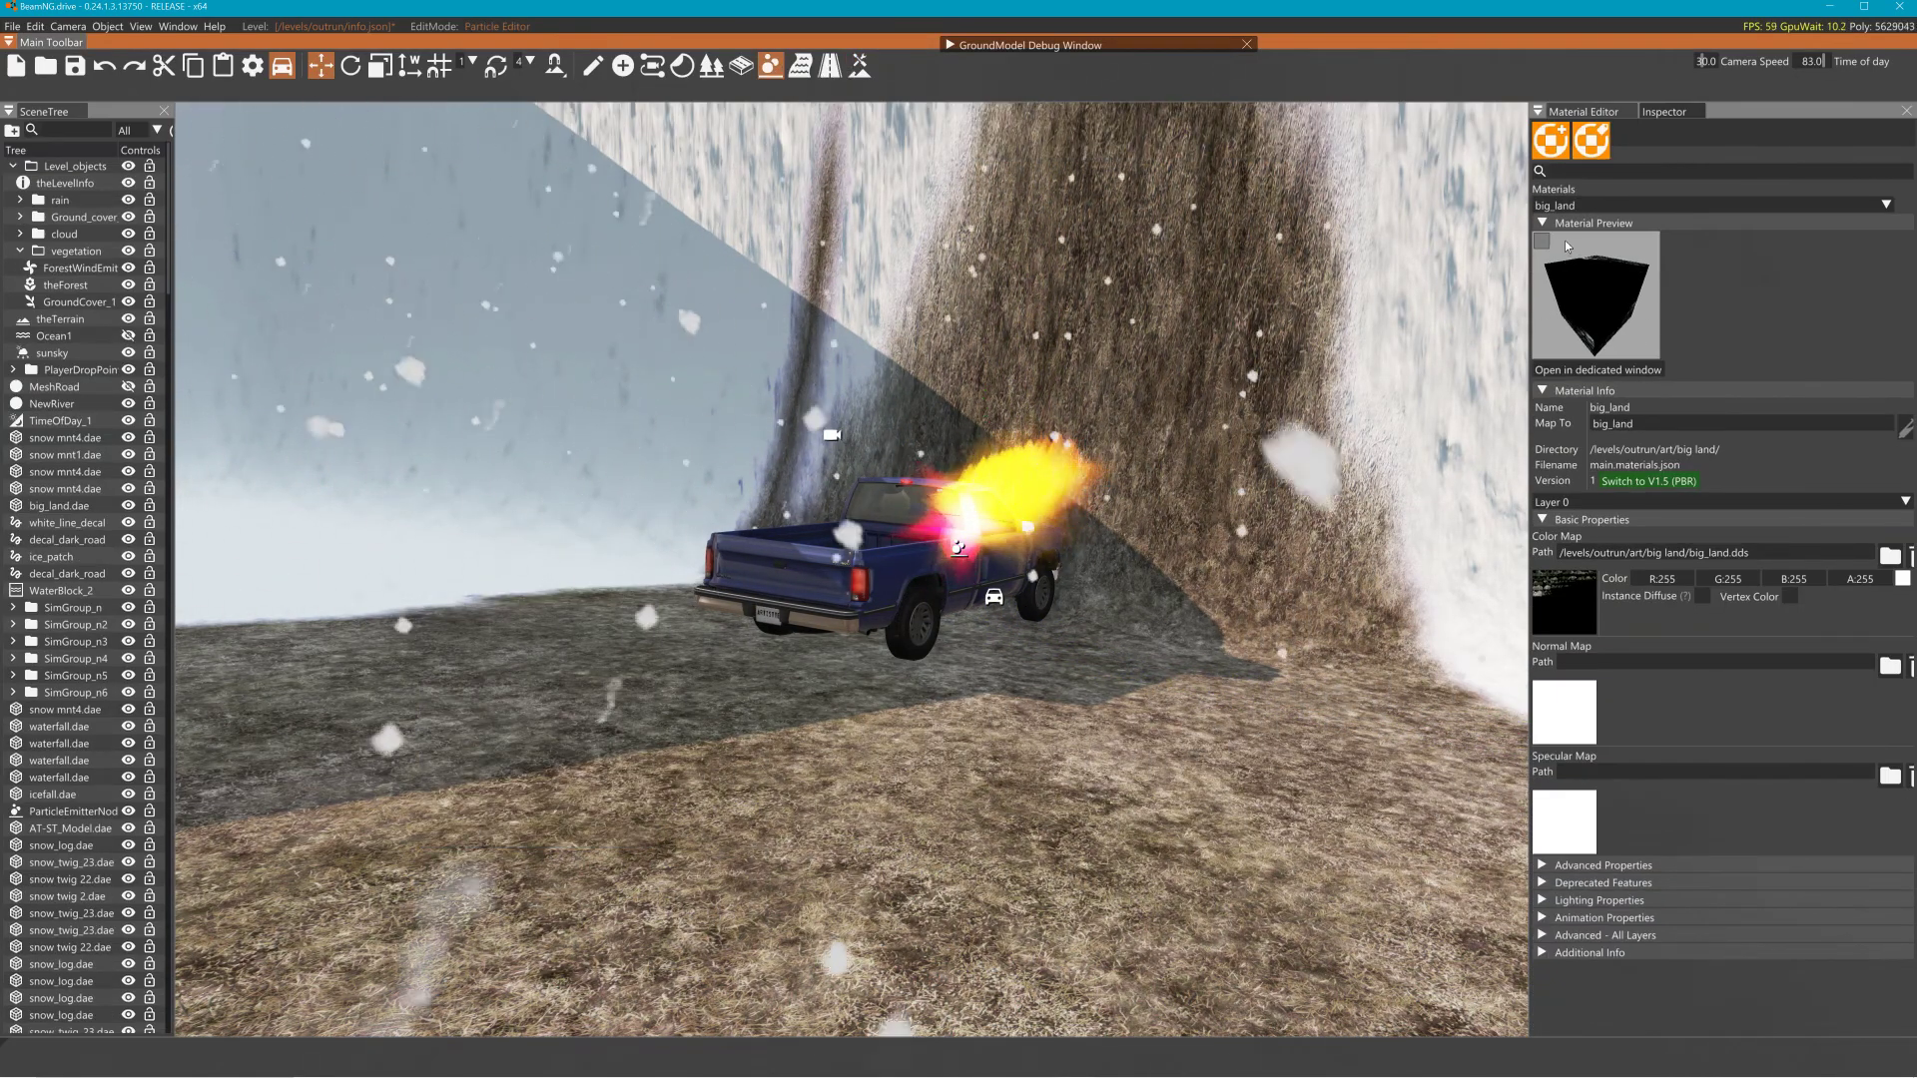
pyautogui.click(1660, 203)
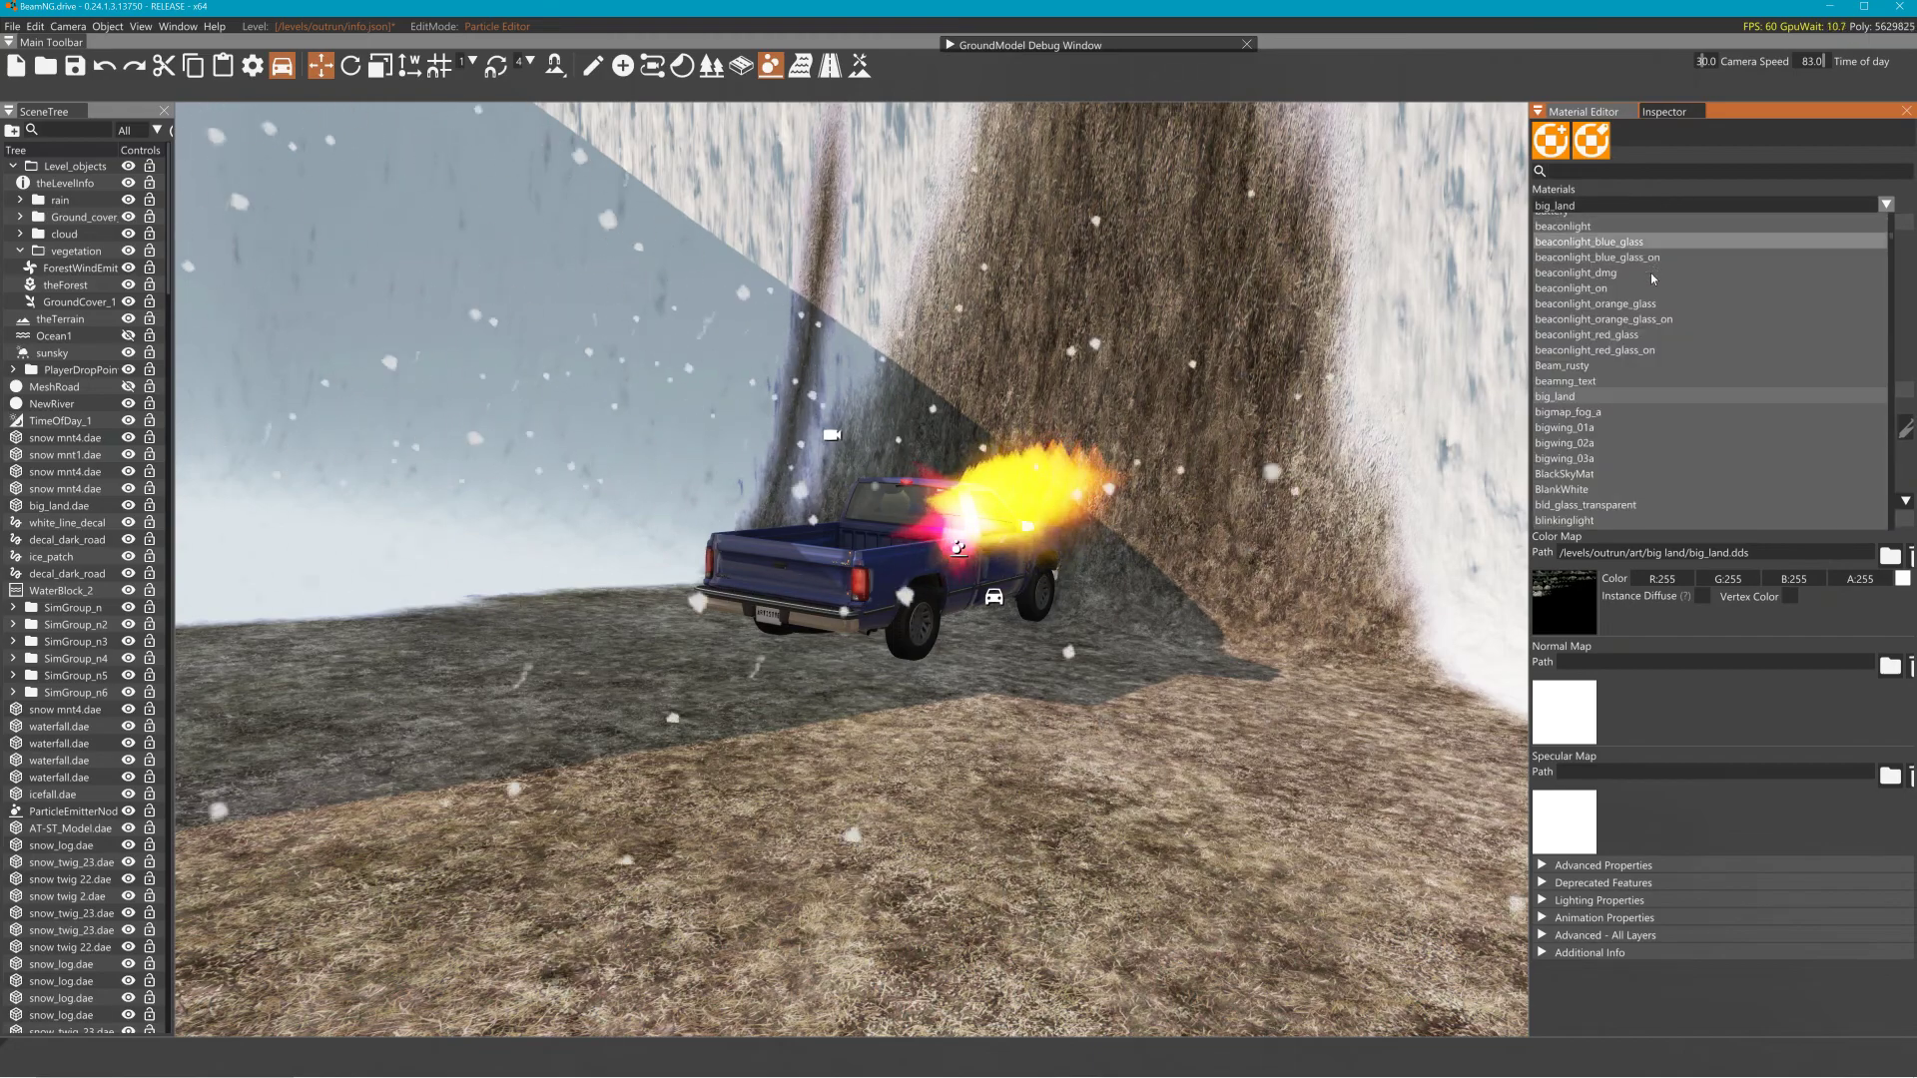
pyautogui.click(1621, 176)
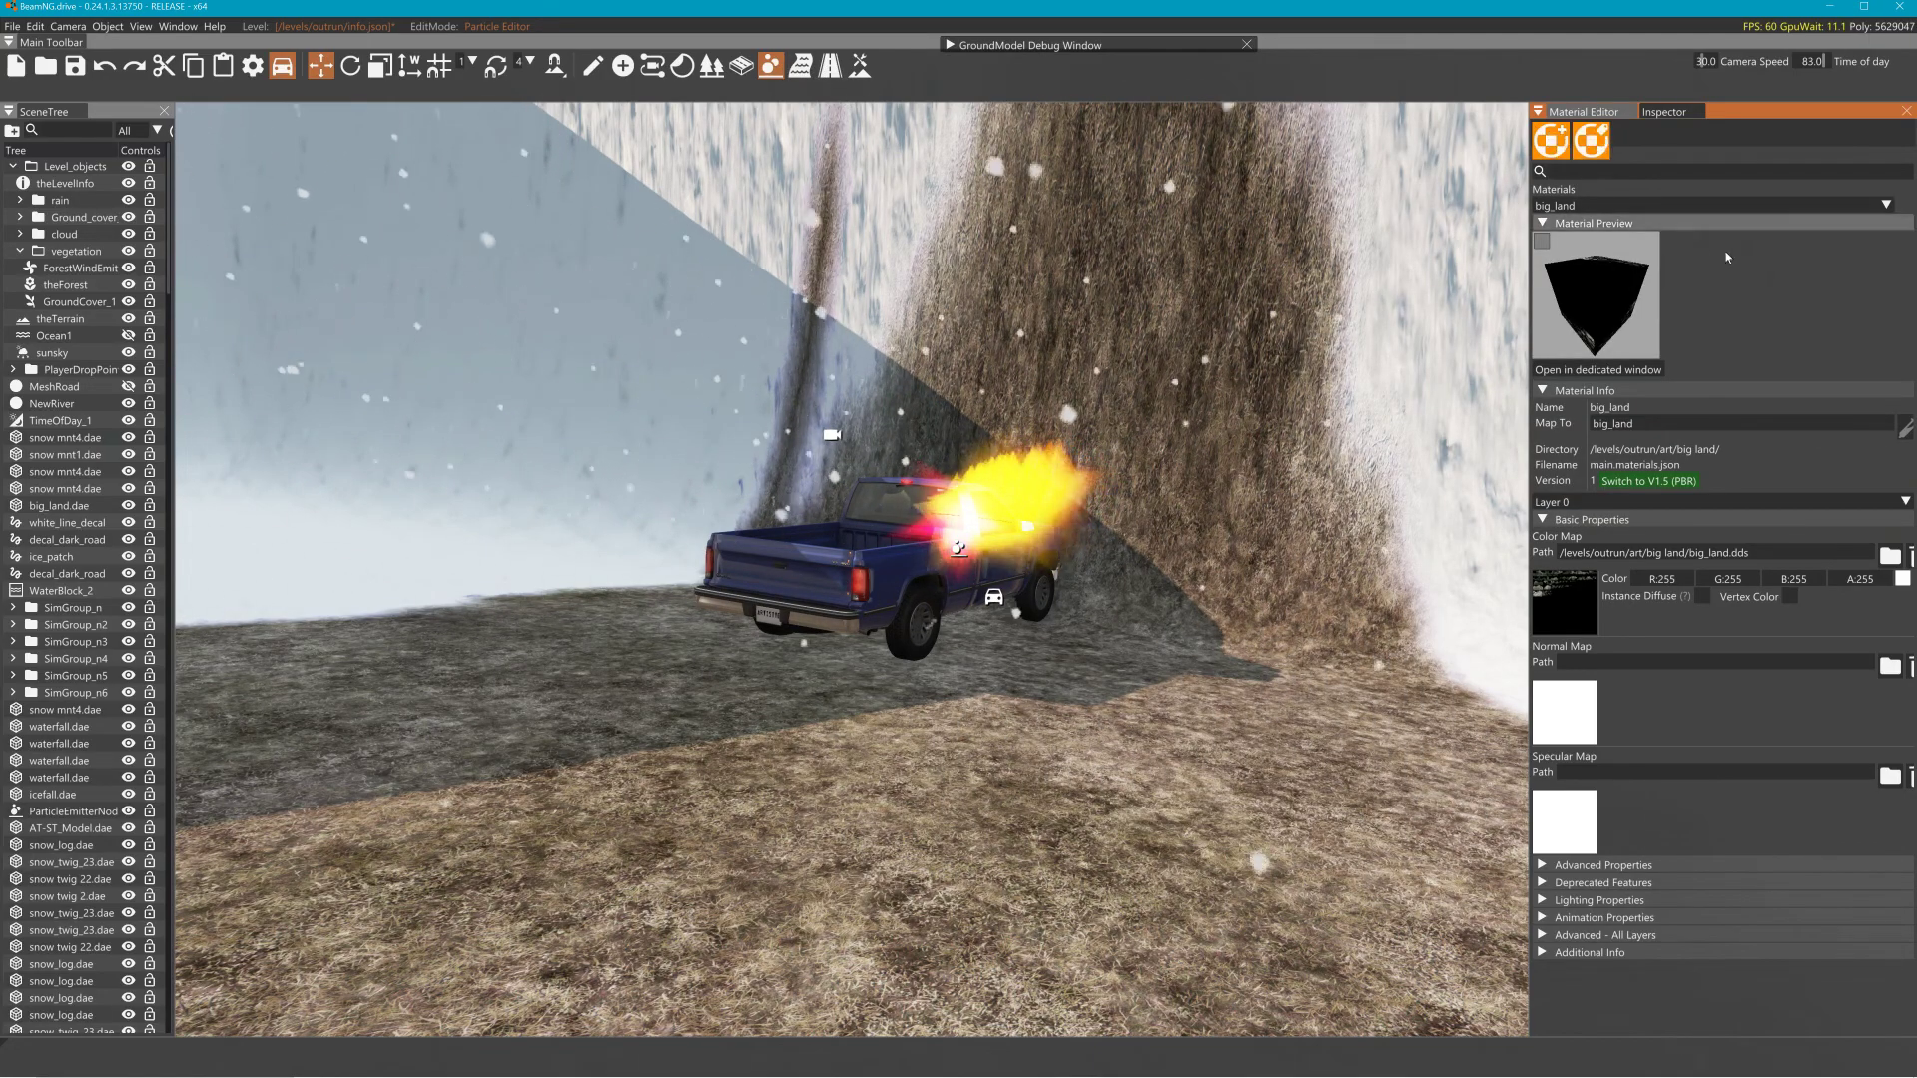
pyautogui.click(1667, 112)
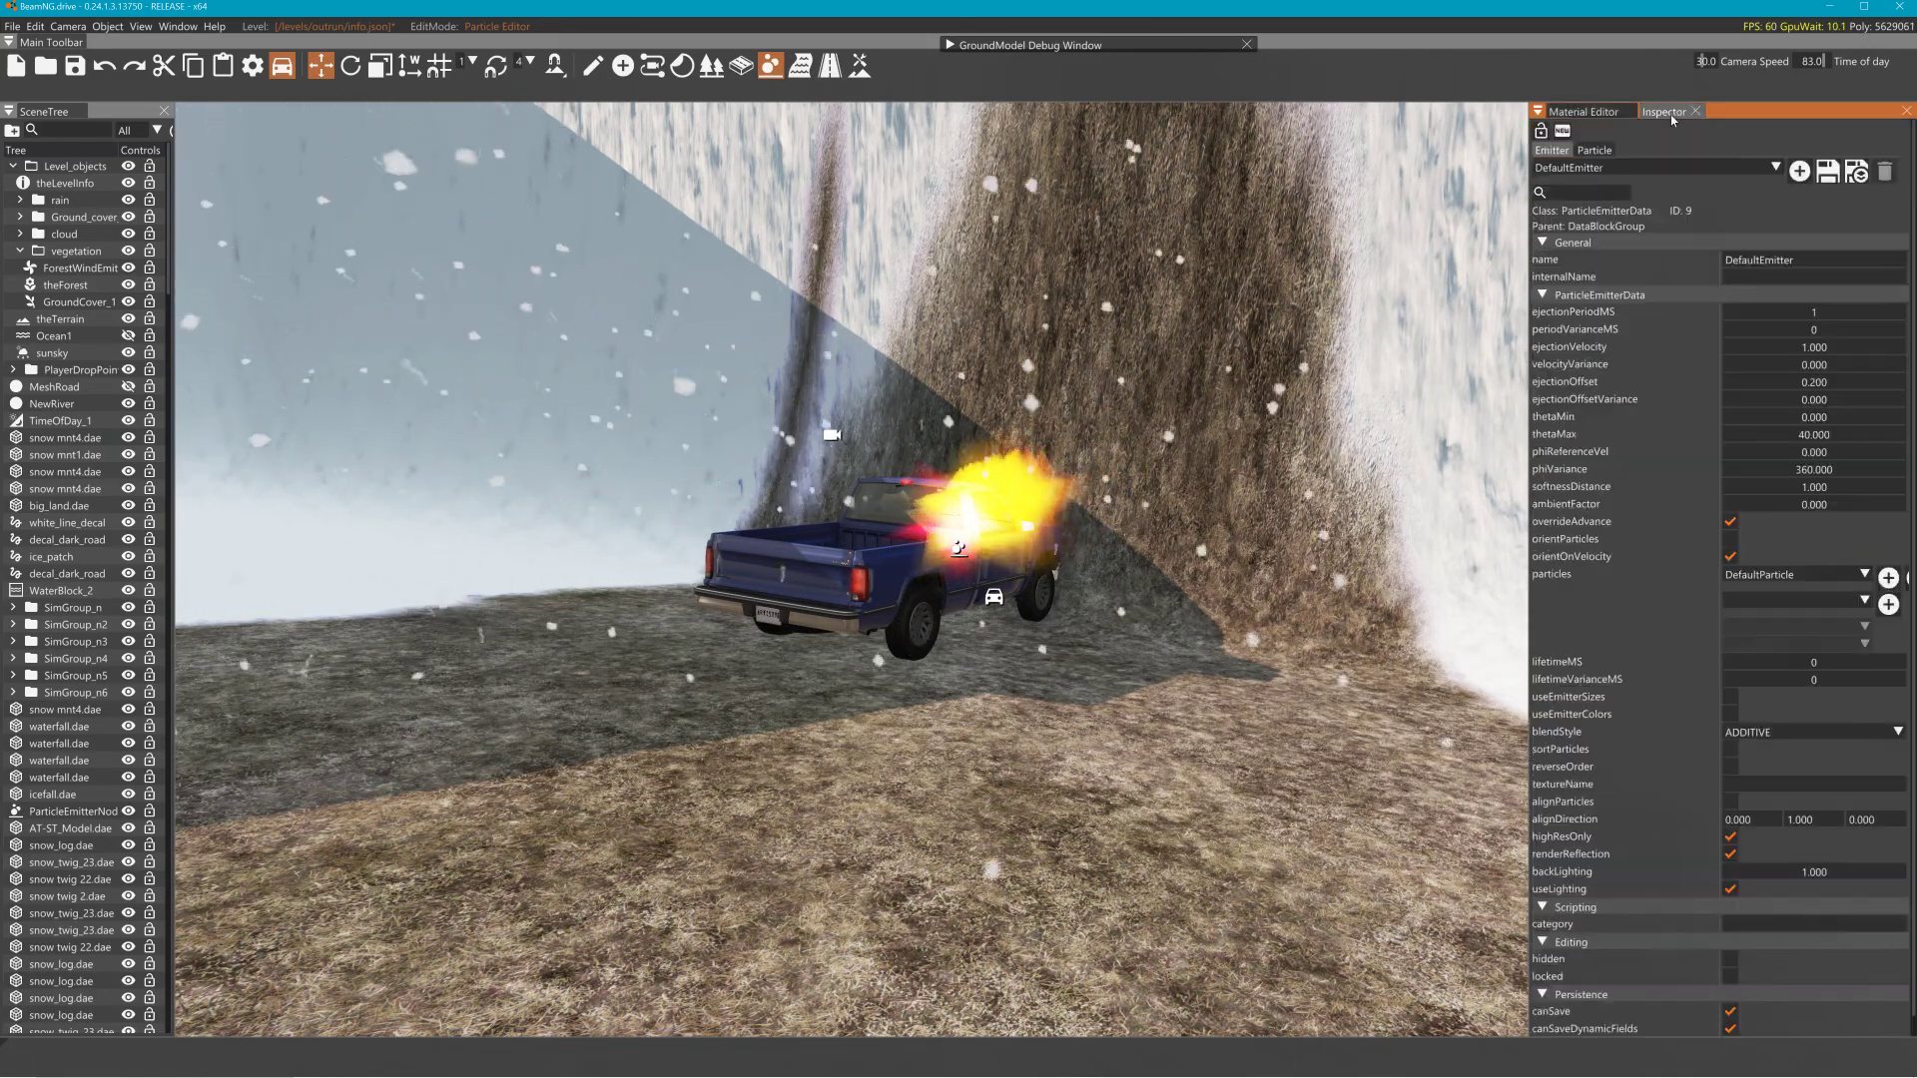
# Set the BNGP_21 emitter's ejectionPeriodMS to 3 and show the settings of its BNG_grass particle
pyautogui.click(1666, 166)
pyautogui.scroll(-3, 1632, 209)
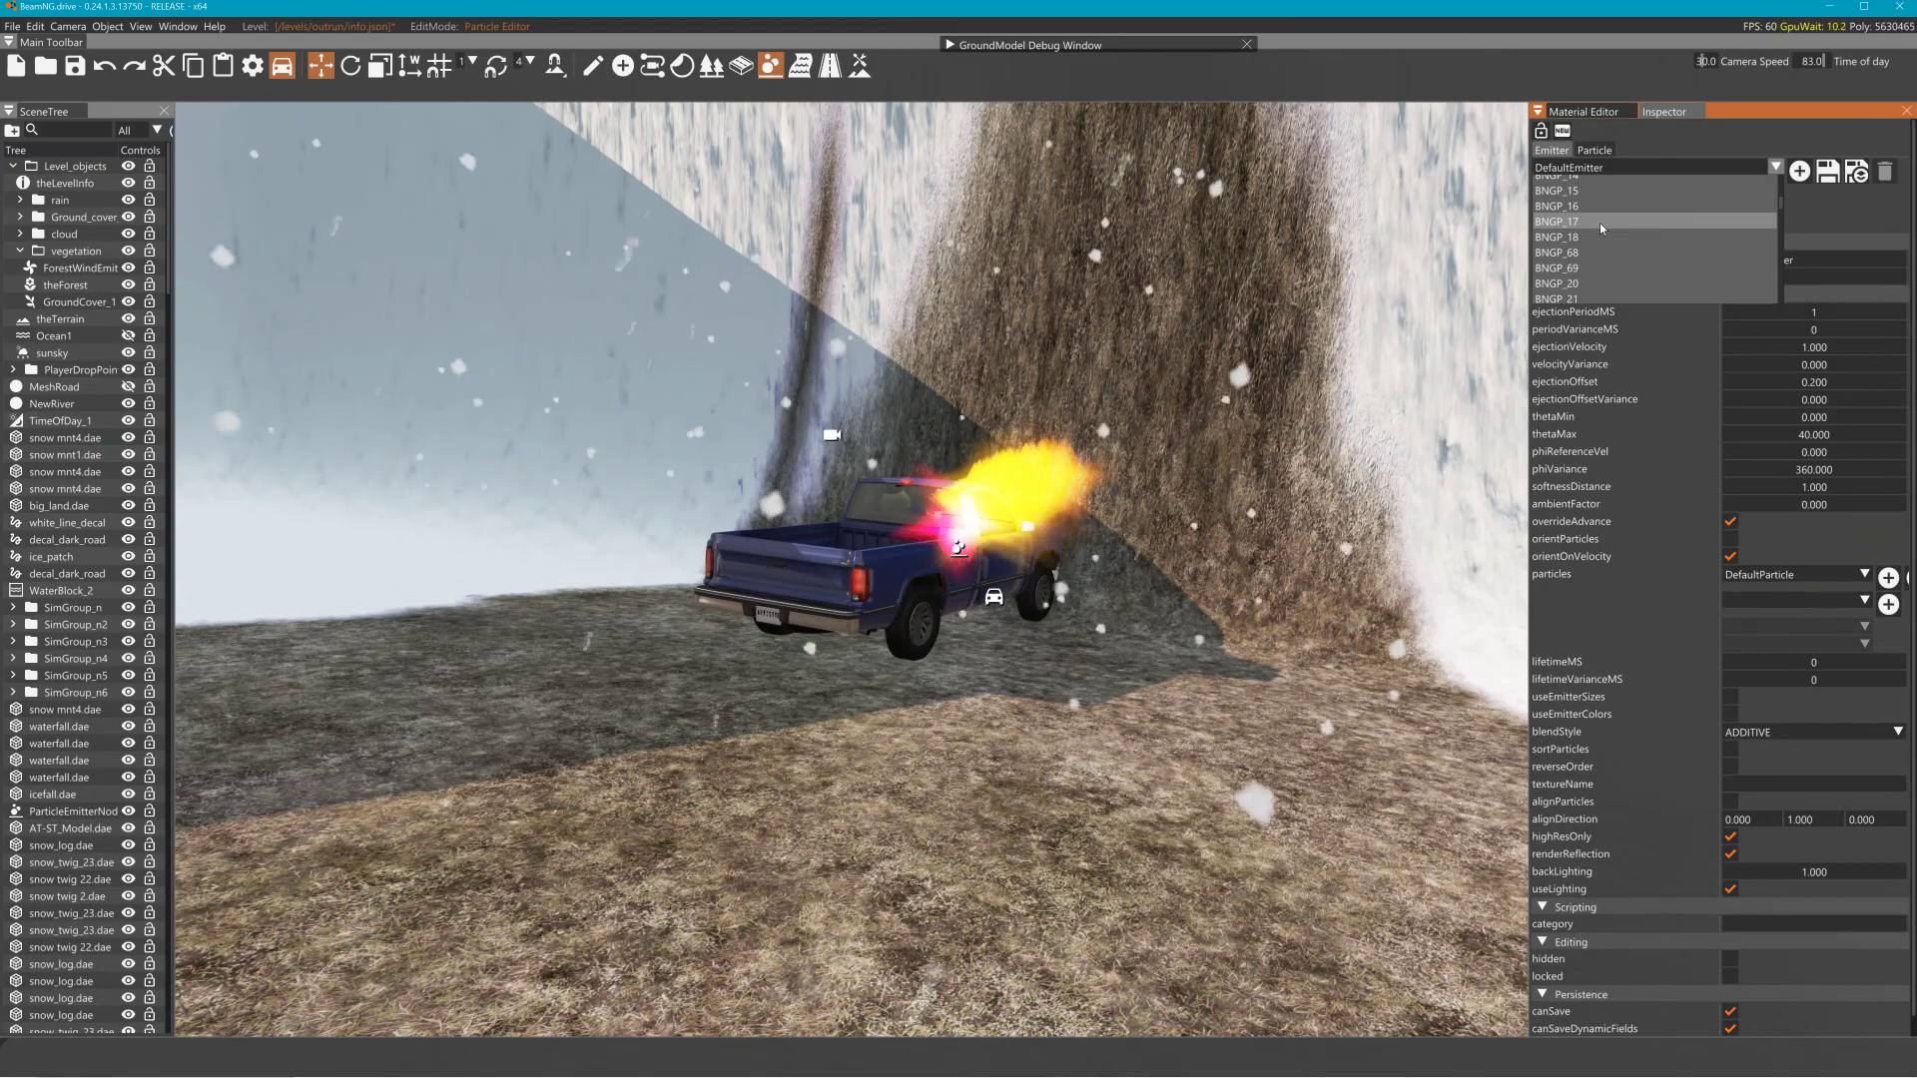
pyautogui.click(1587, 298)
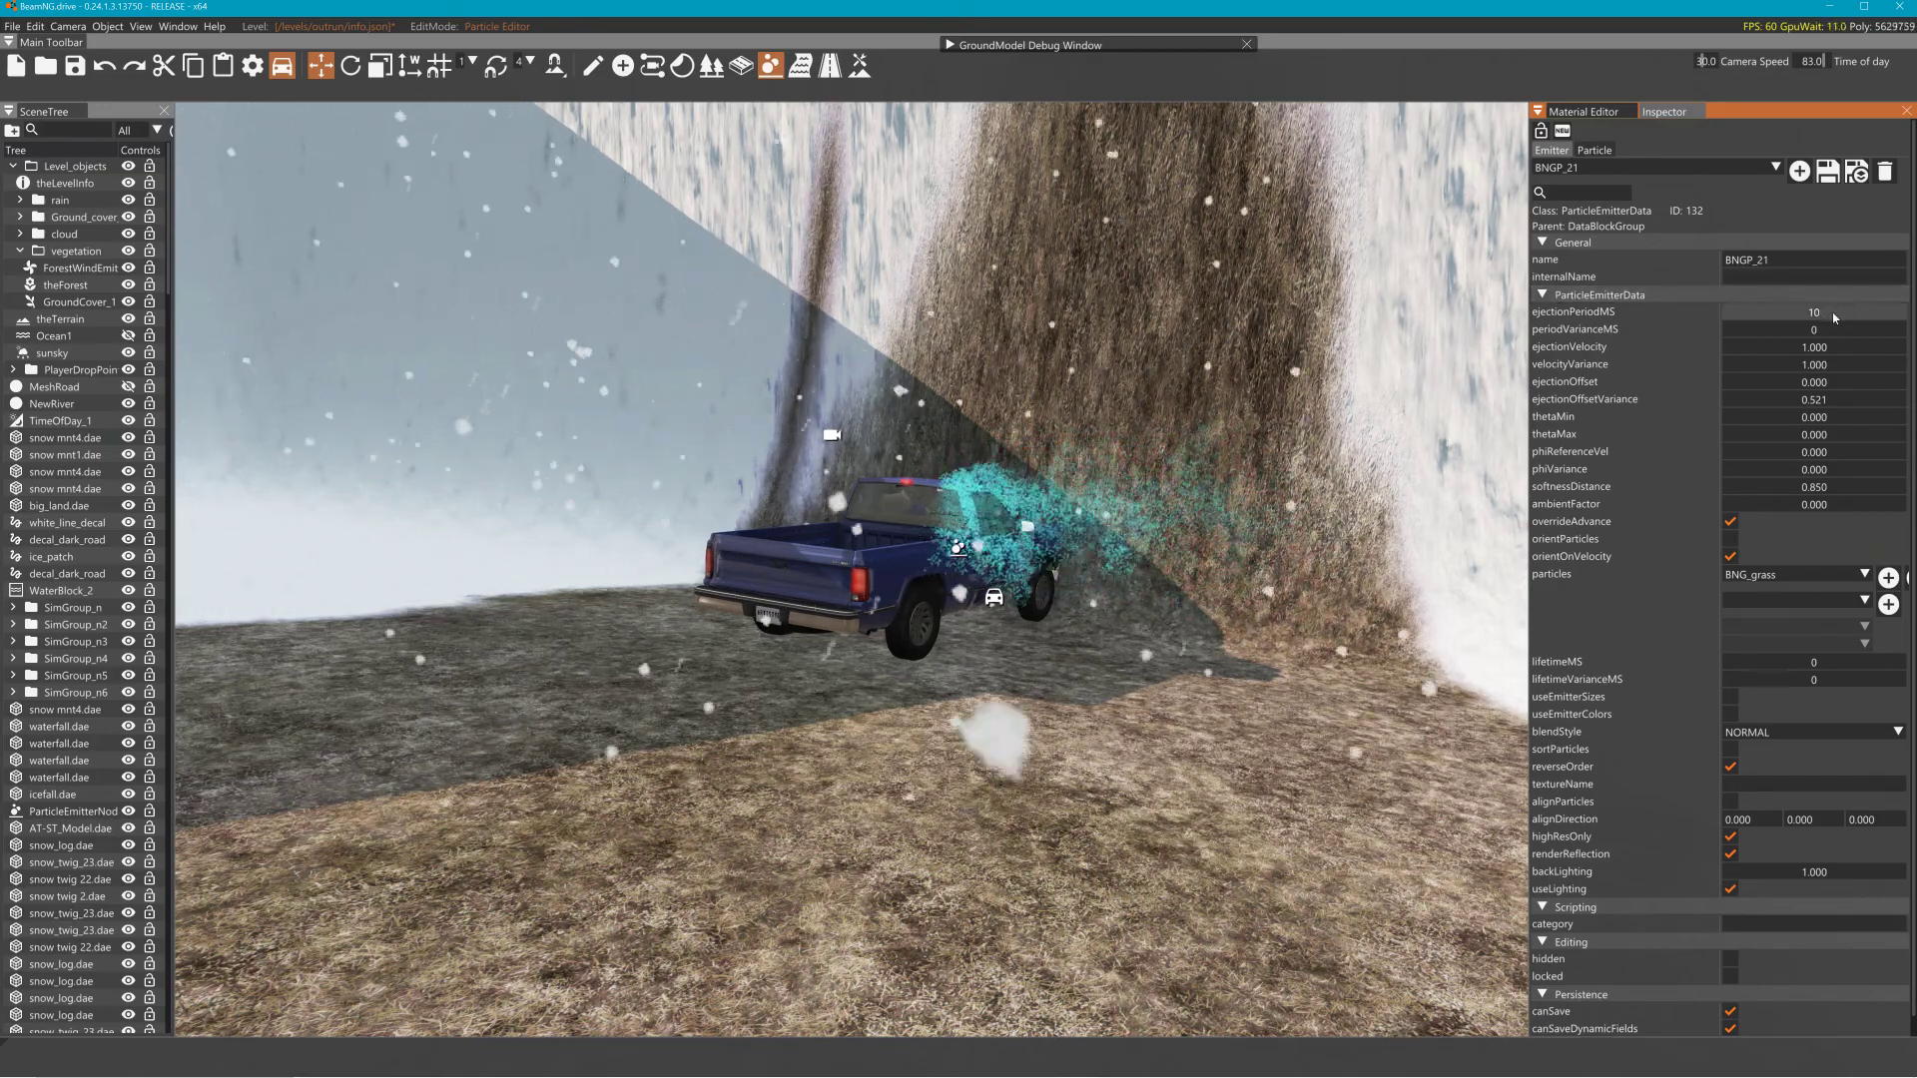
pyautogui.moveTo(1834, 314); pyautogui.dragTo(1810, 322)
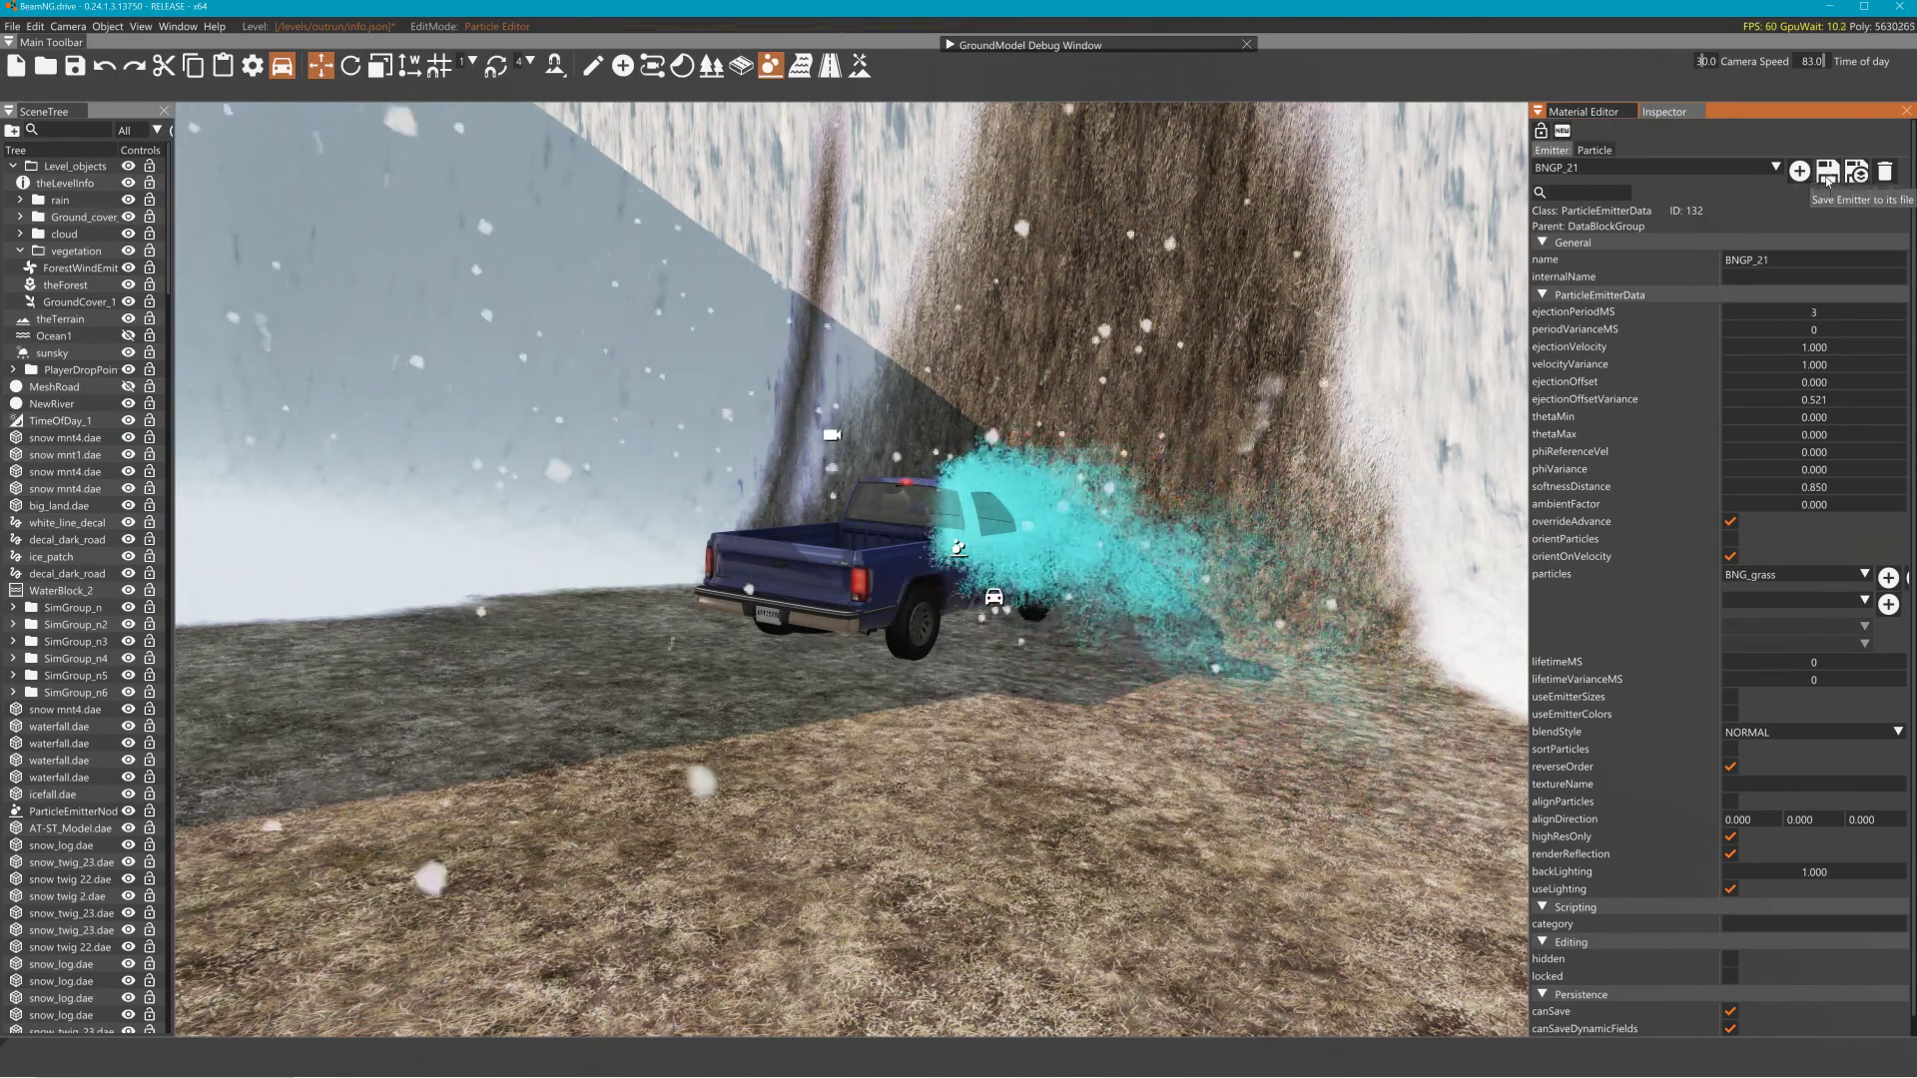
pyautogui.click(1602, 151)
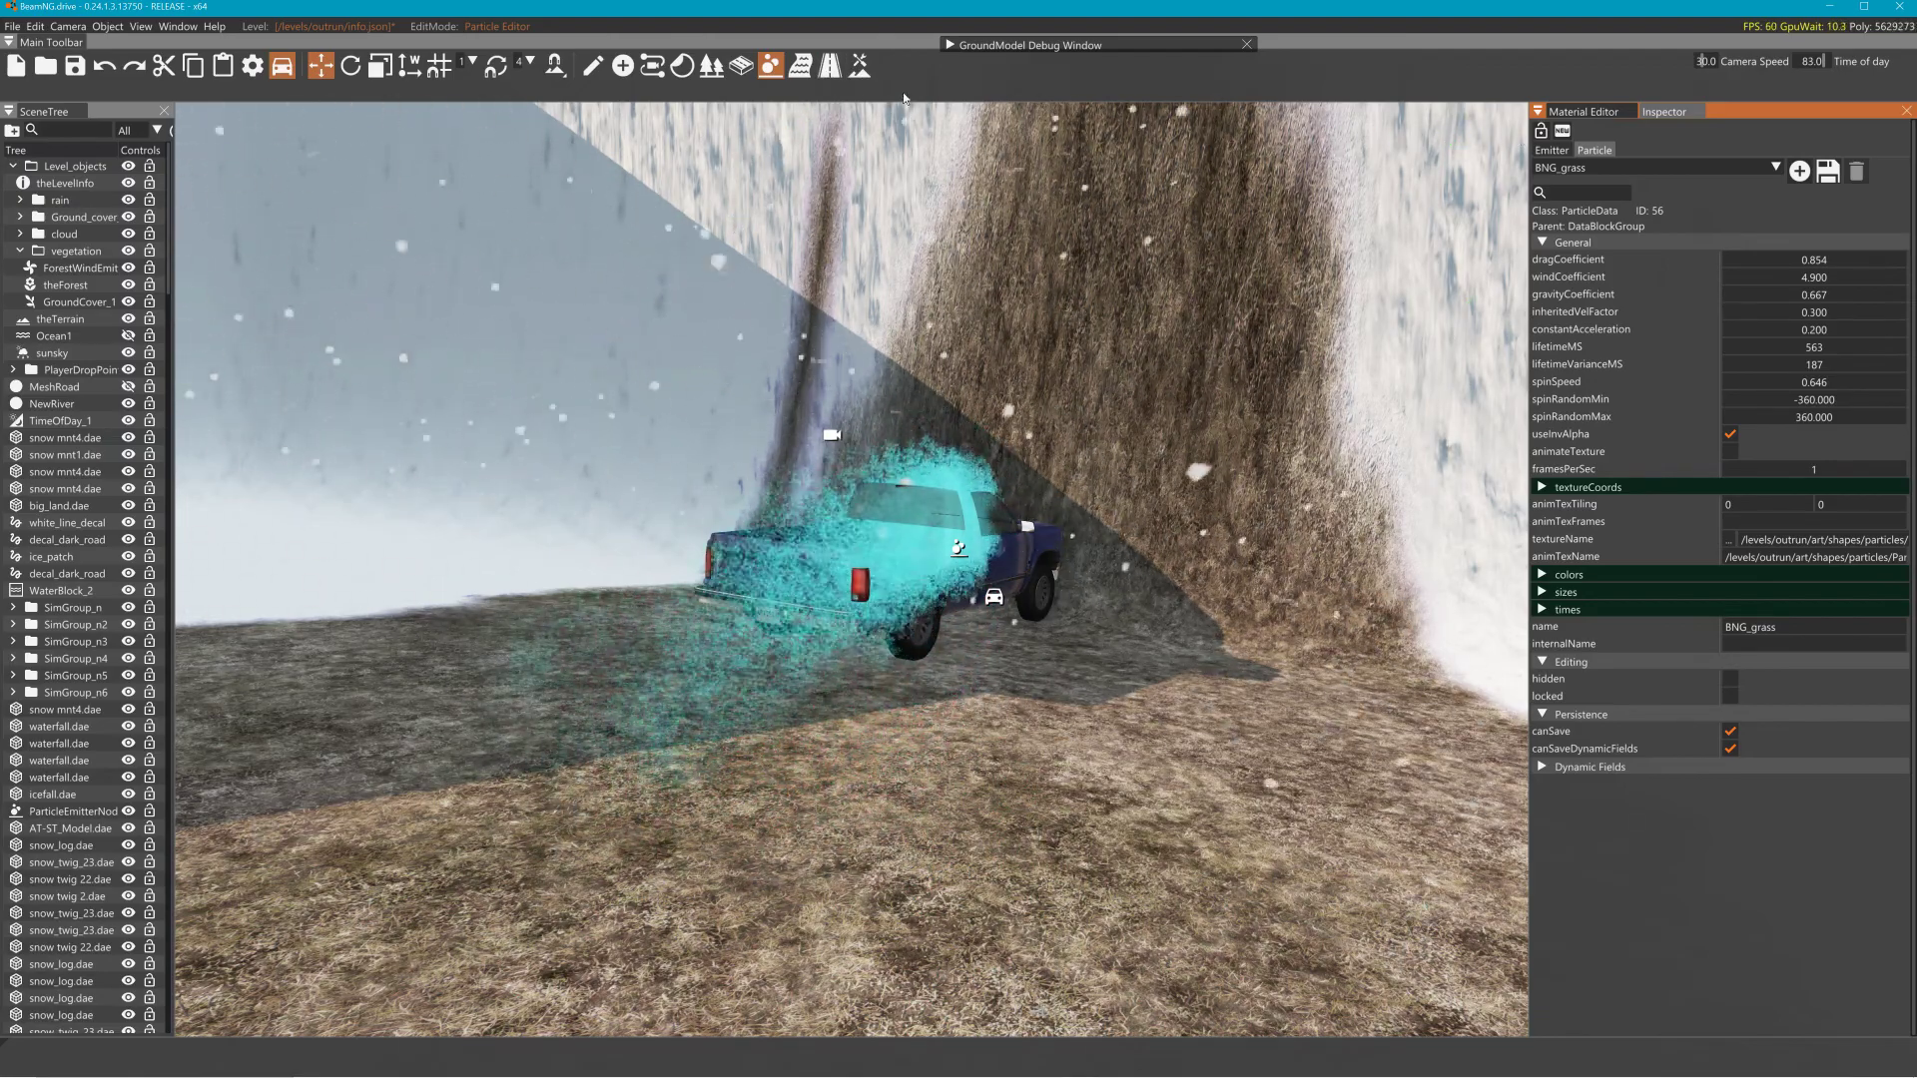
# Compare the ICE and Grass2 texture previews in the Terrain Painter and show Grass2's properties in the Terrain Material Library
pyautogui.click(859, 66)
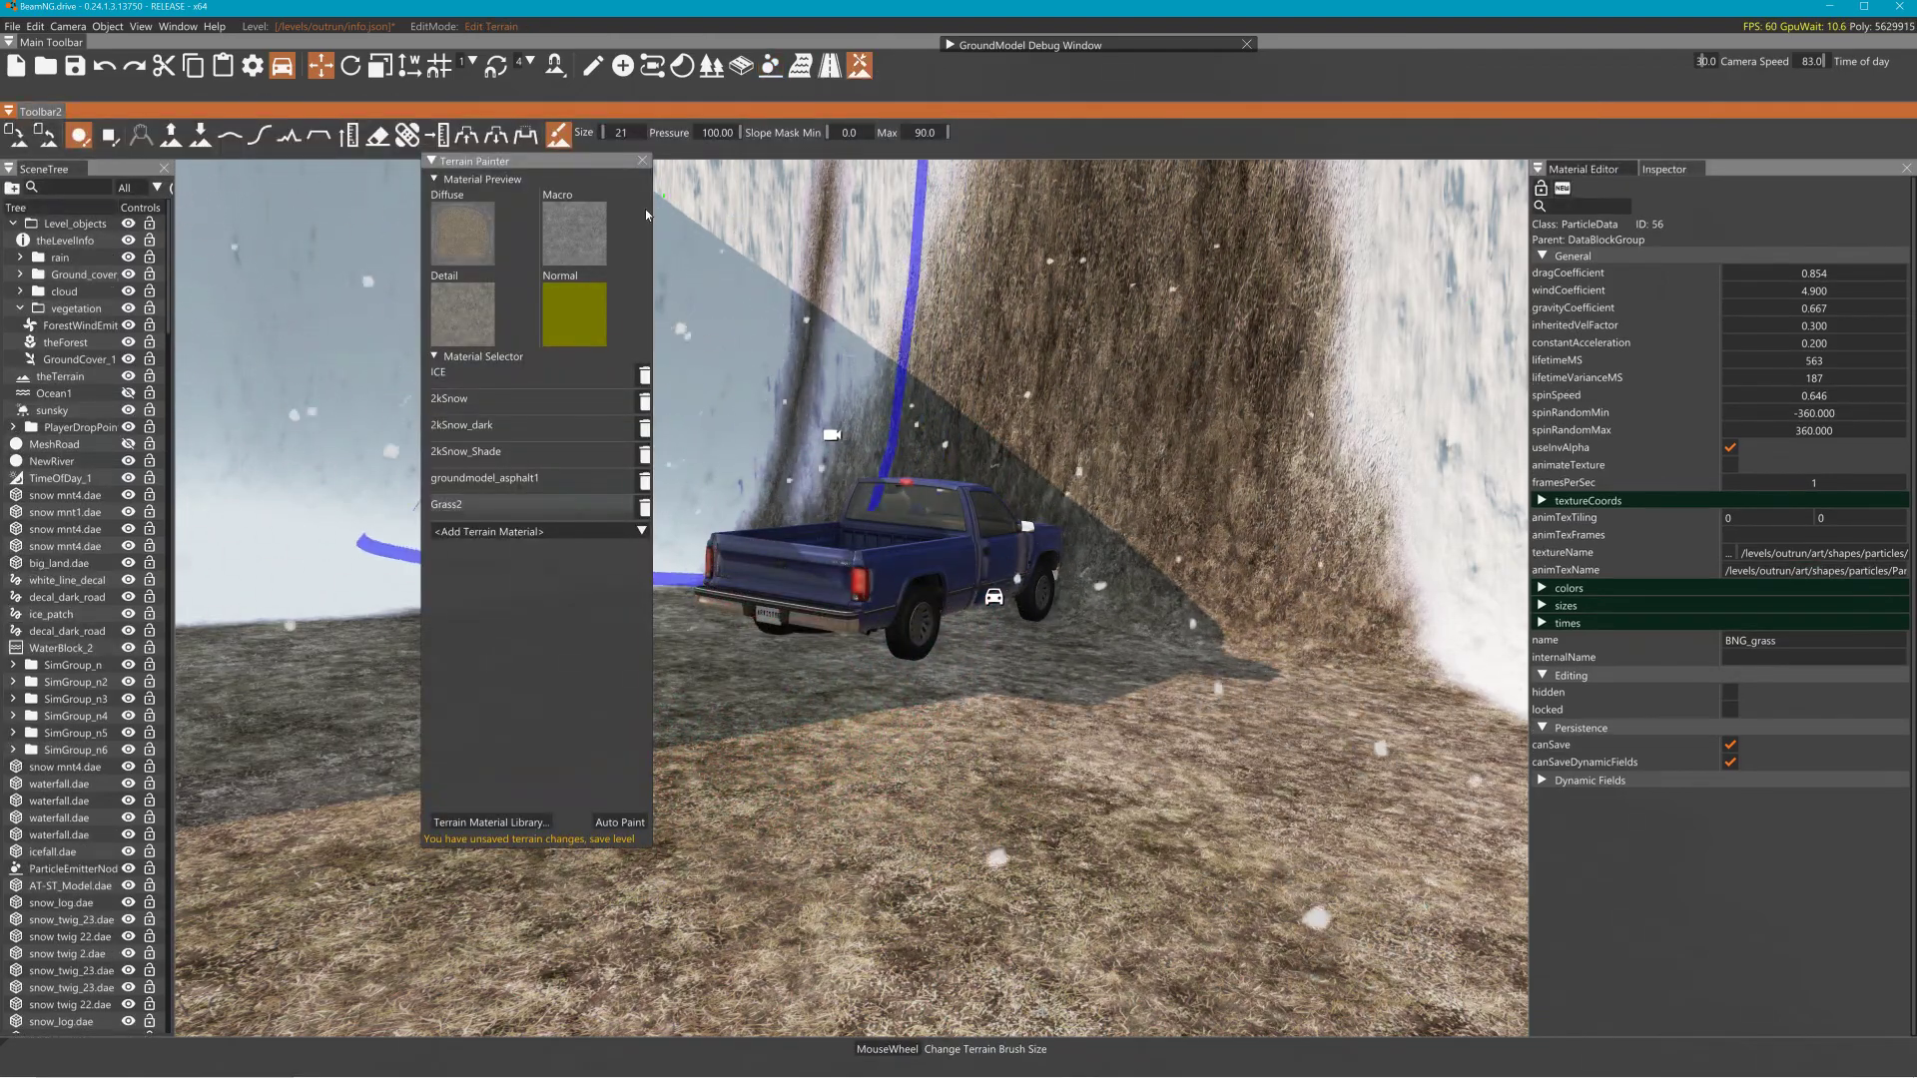
pyautogui.click(471, 375)
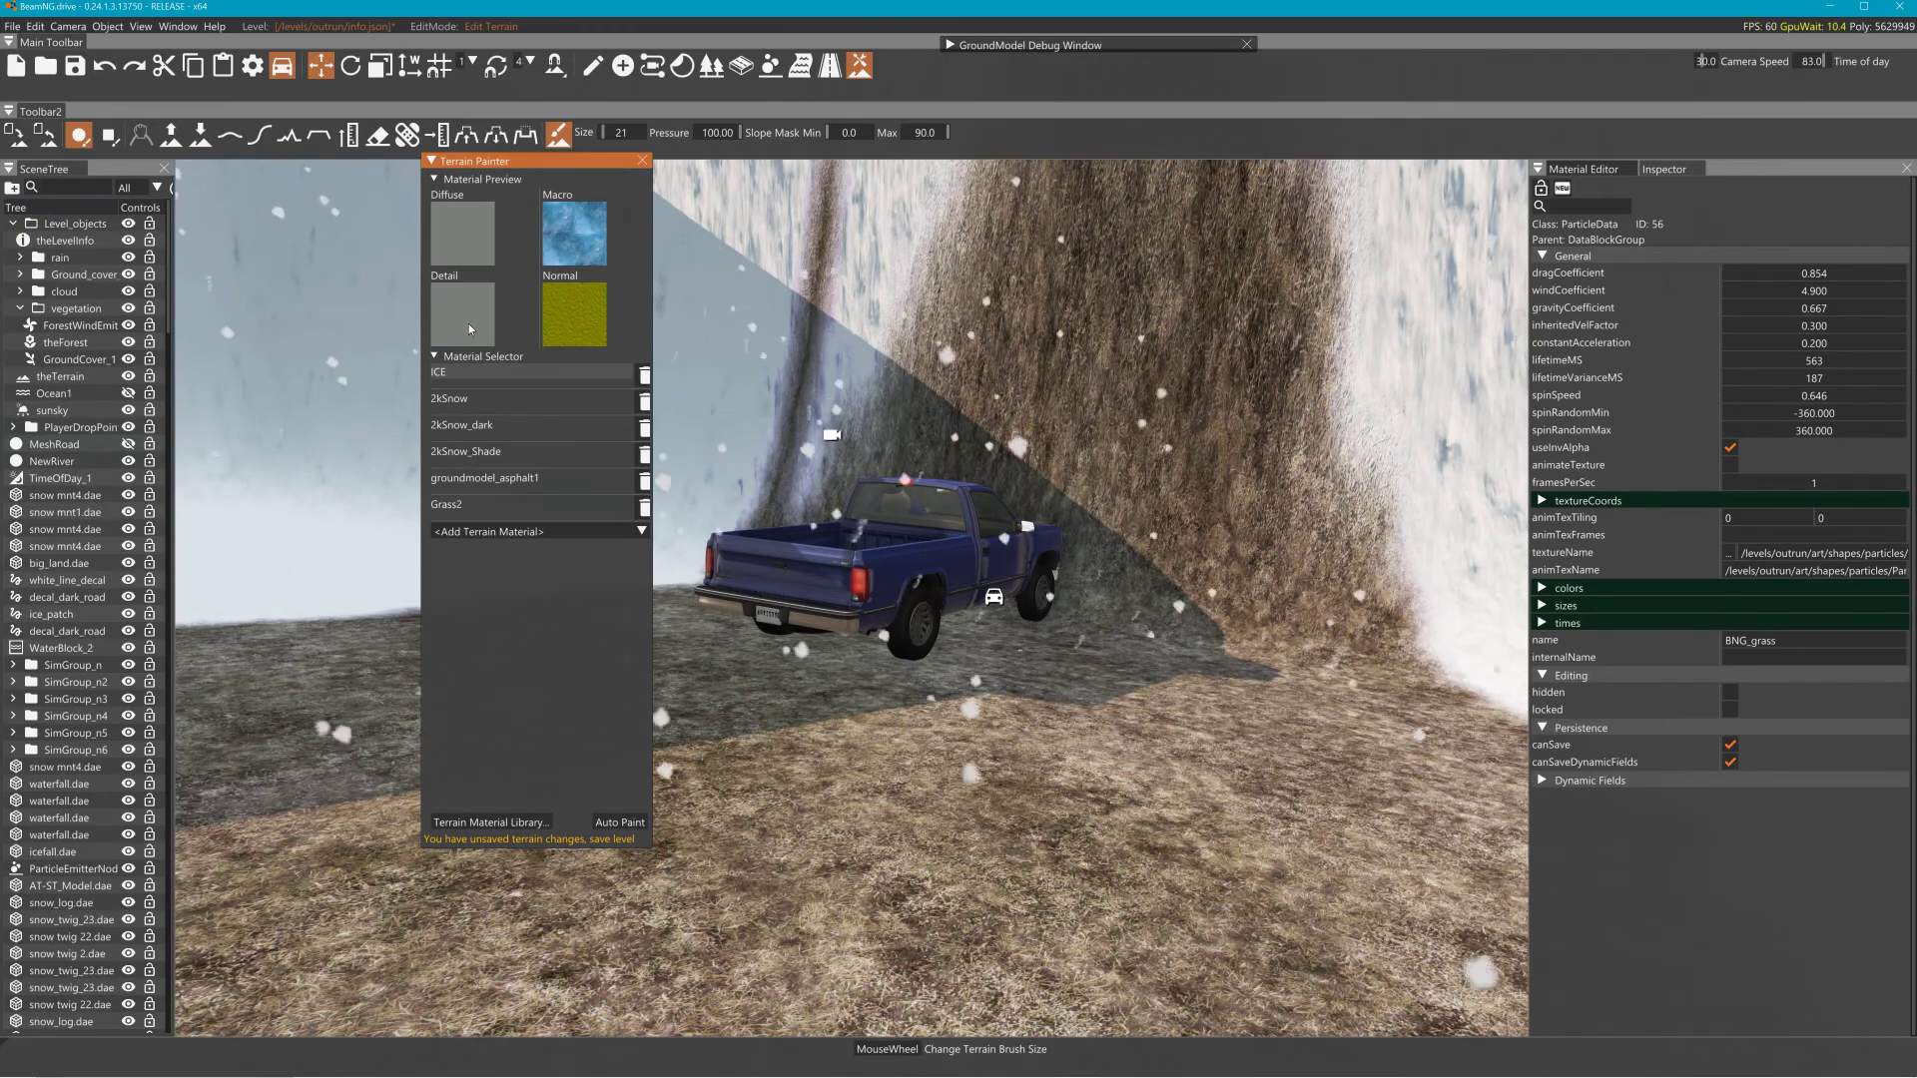
pyautogui.click(477, 501)
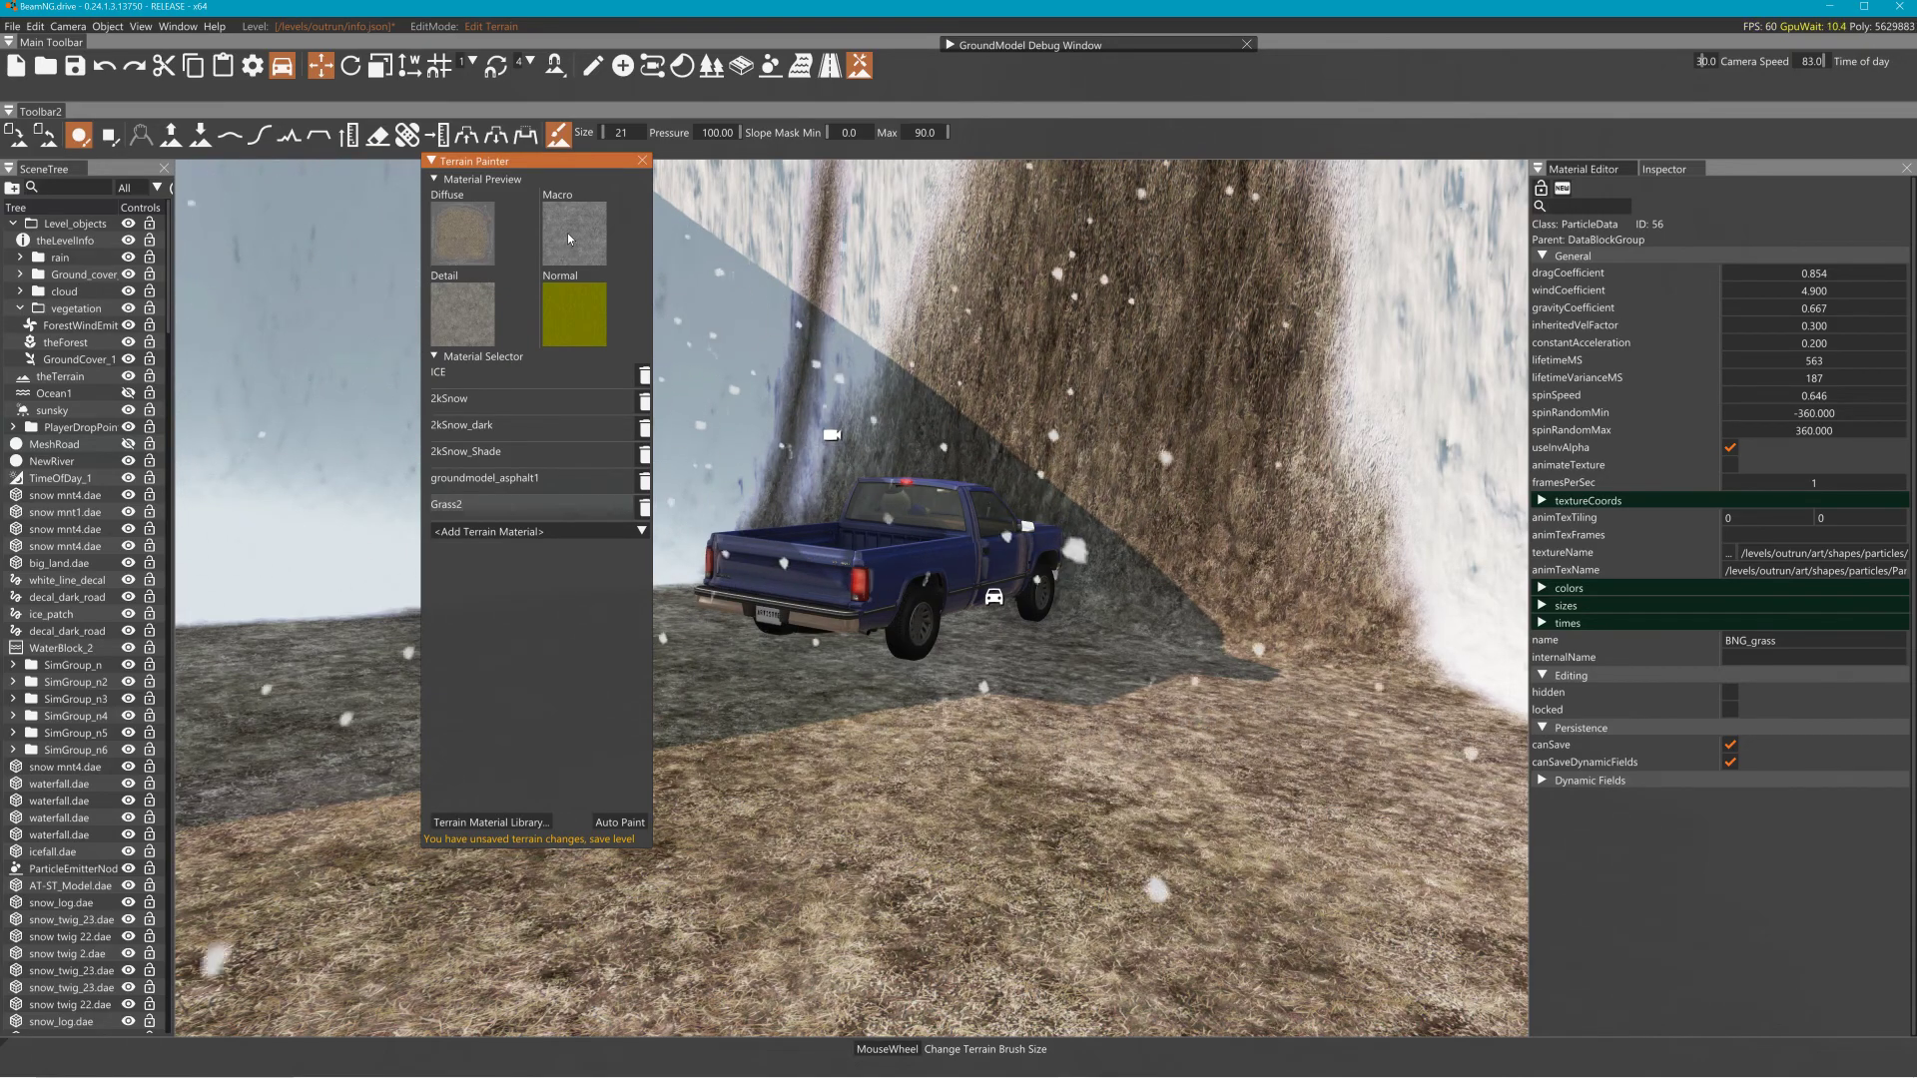
pyautogui.click(484, 825)
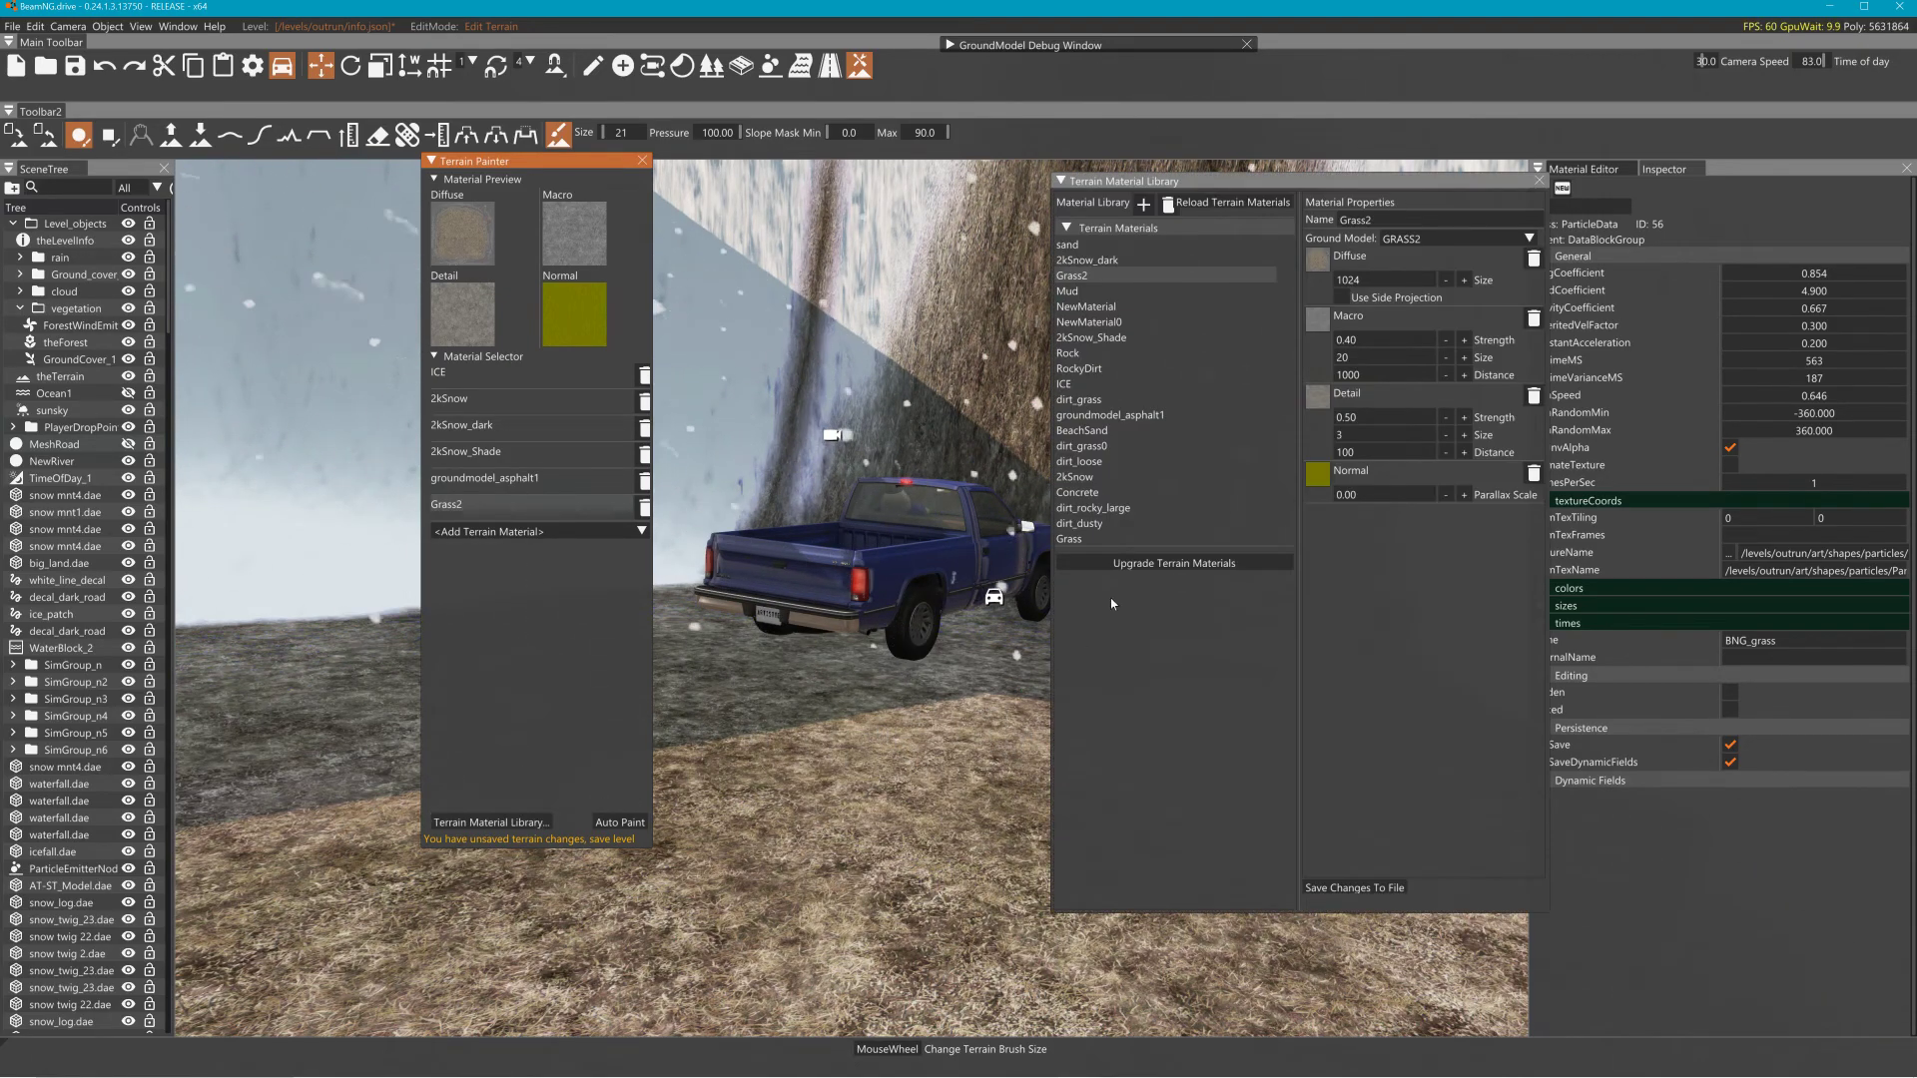
# Browse the level's art/2k_decals folder for possible Grass2 diffuse textures, and close the file dialog without choosing one
pyautogui.click(1318, 262)
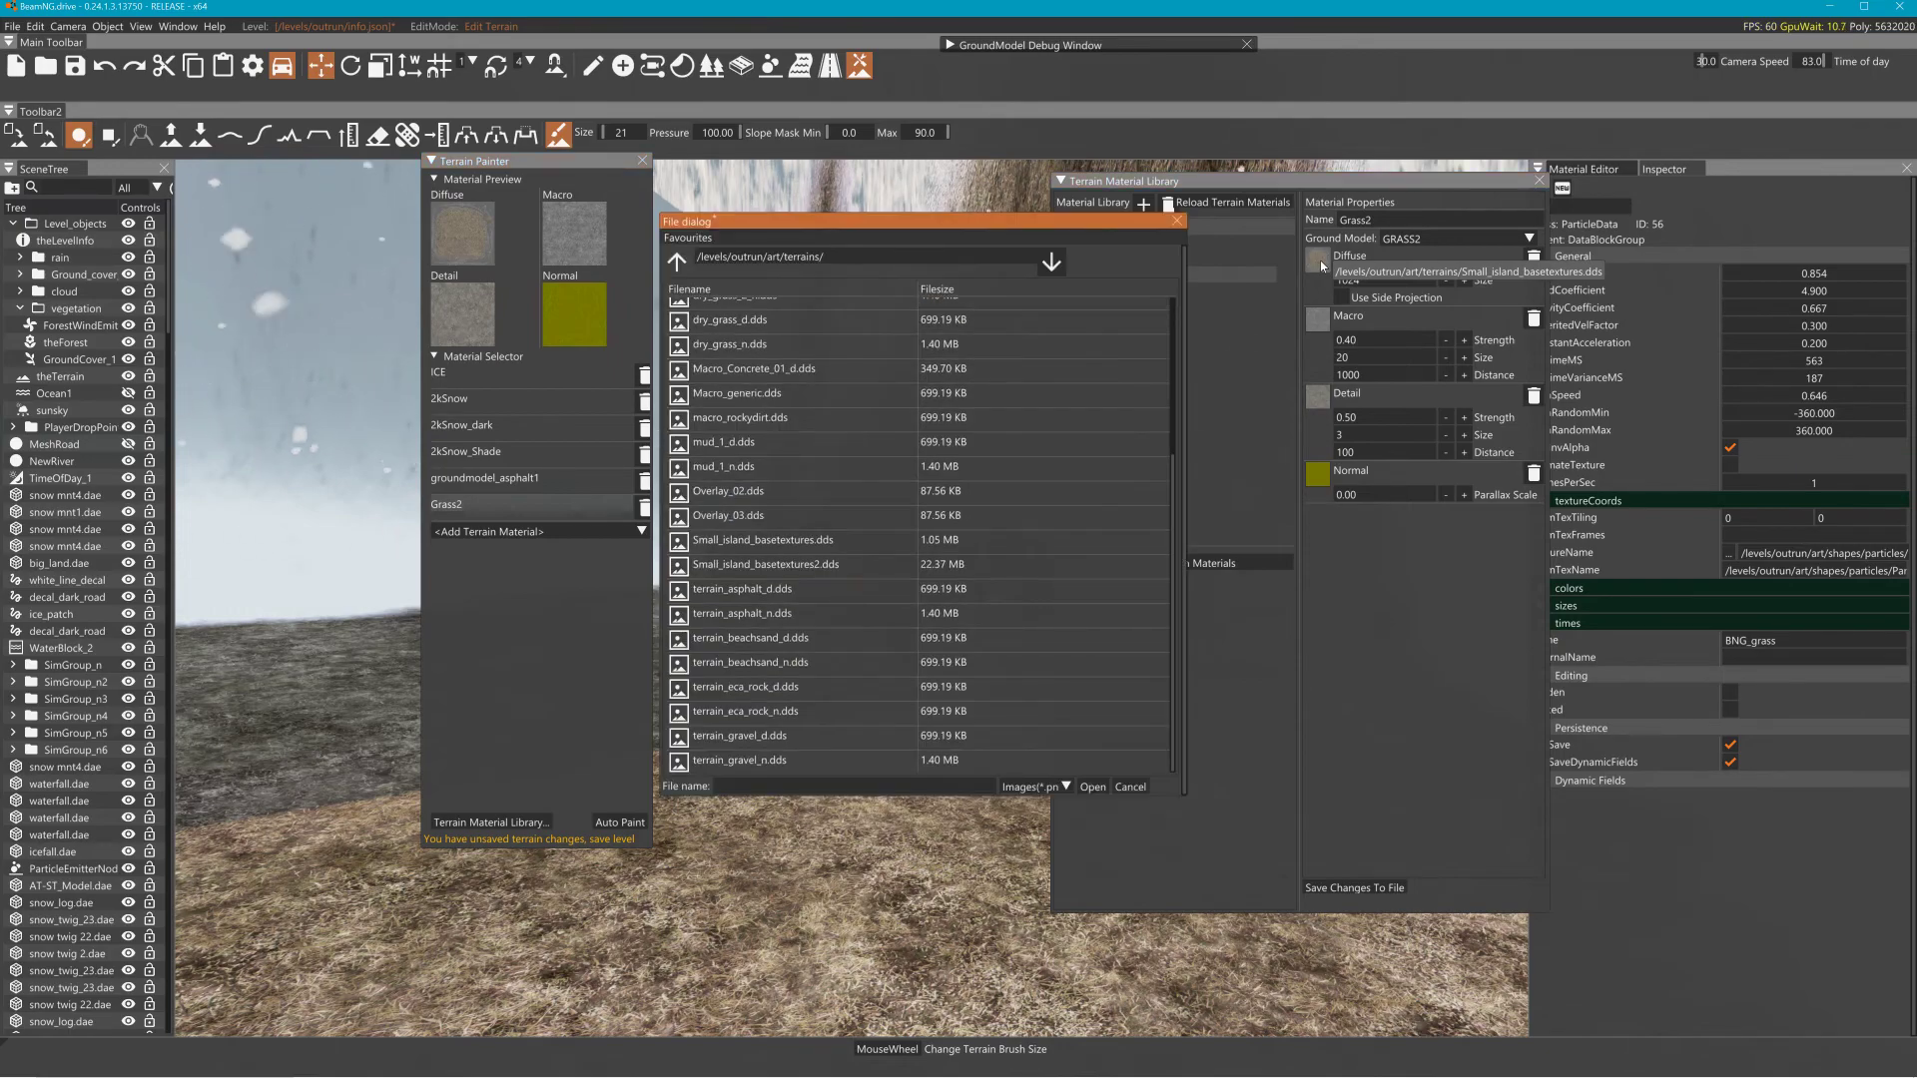
pyautogui.click(676, 261)
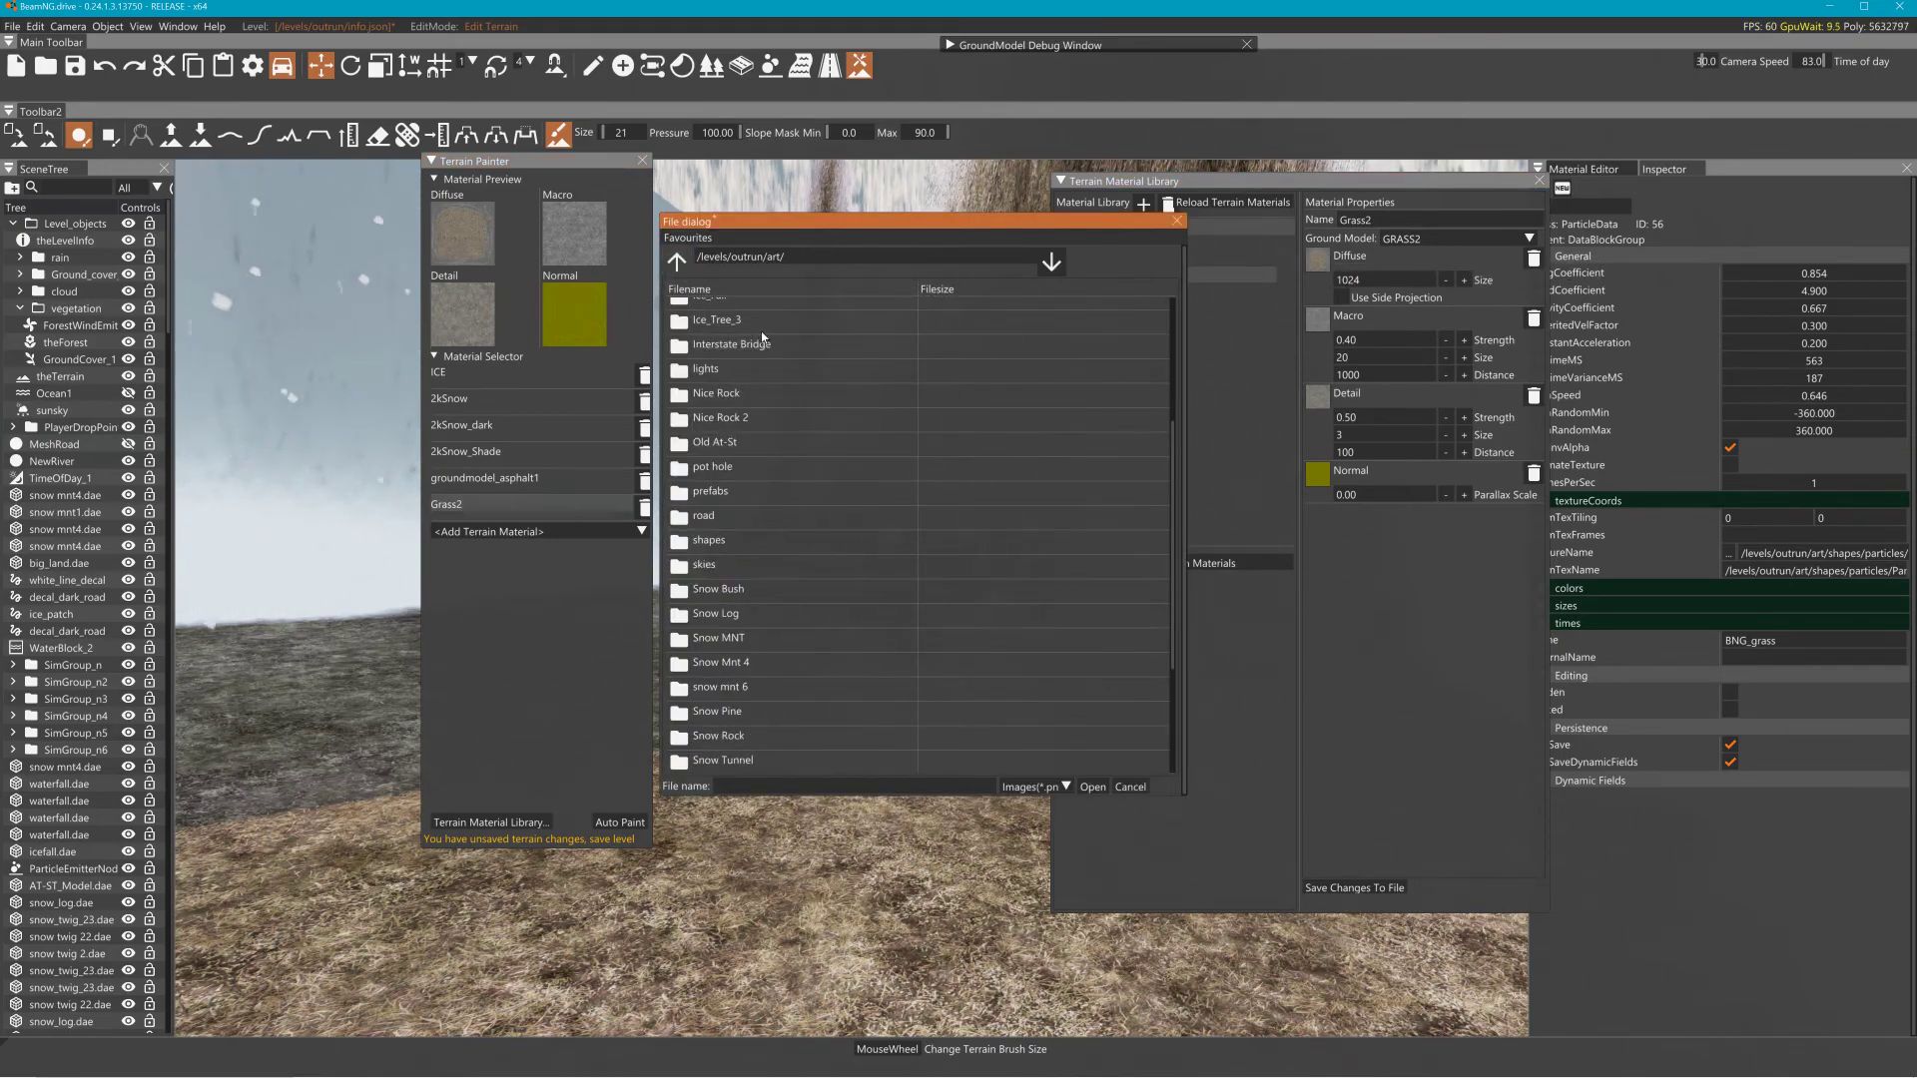
pyautogui.scroll(3, 765, 335)
pyautogui.scroll(1, 765, 349)
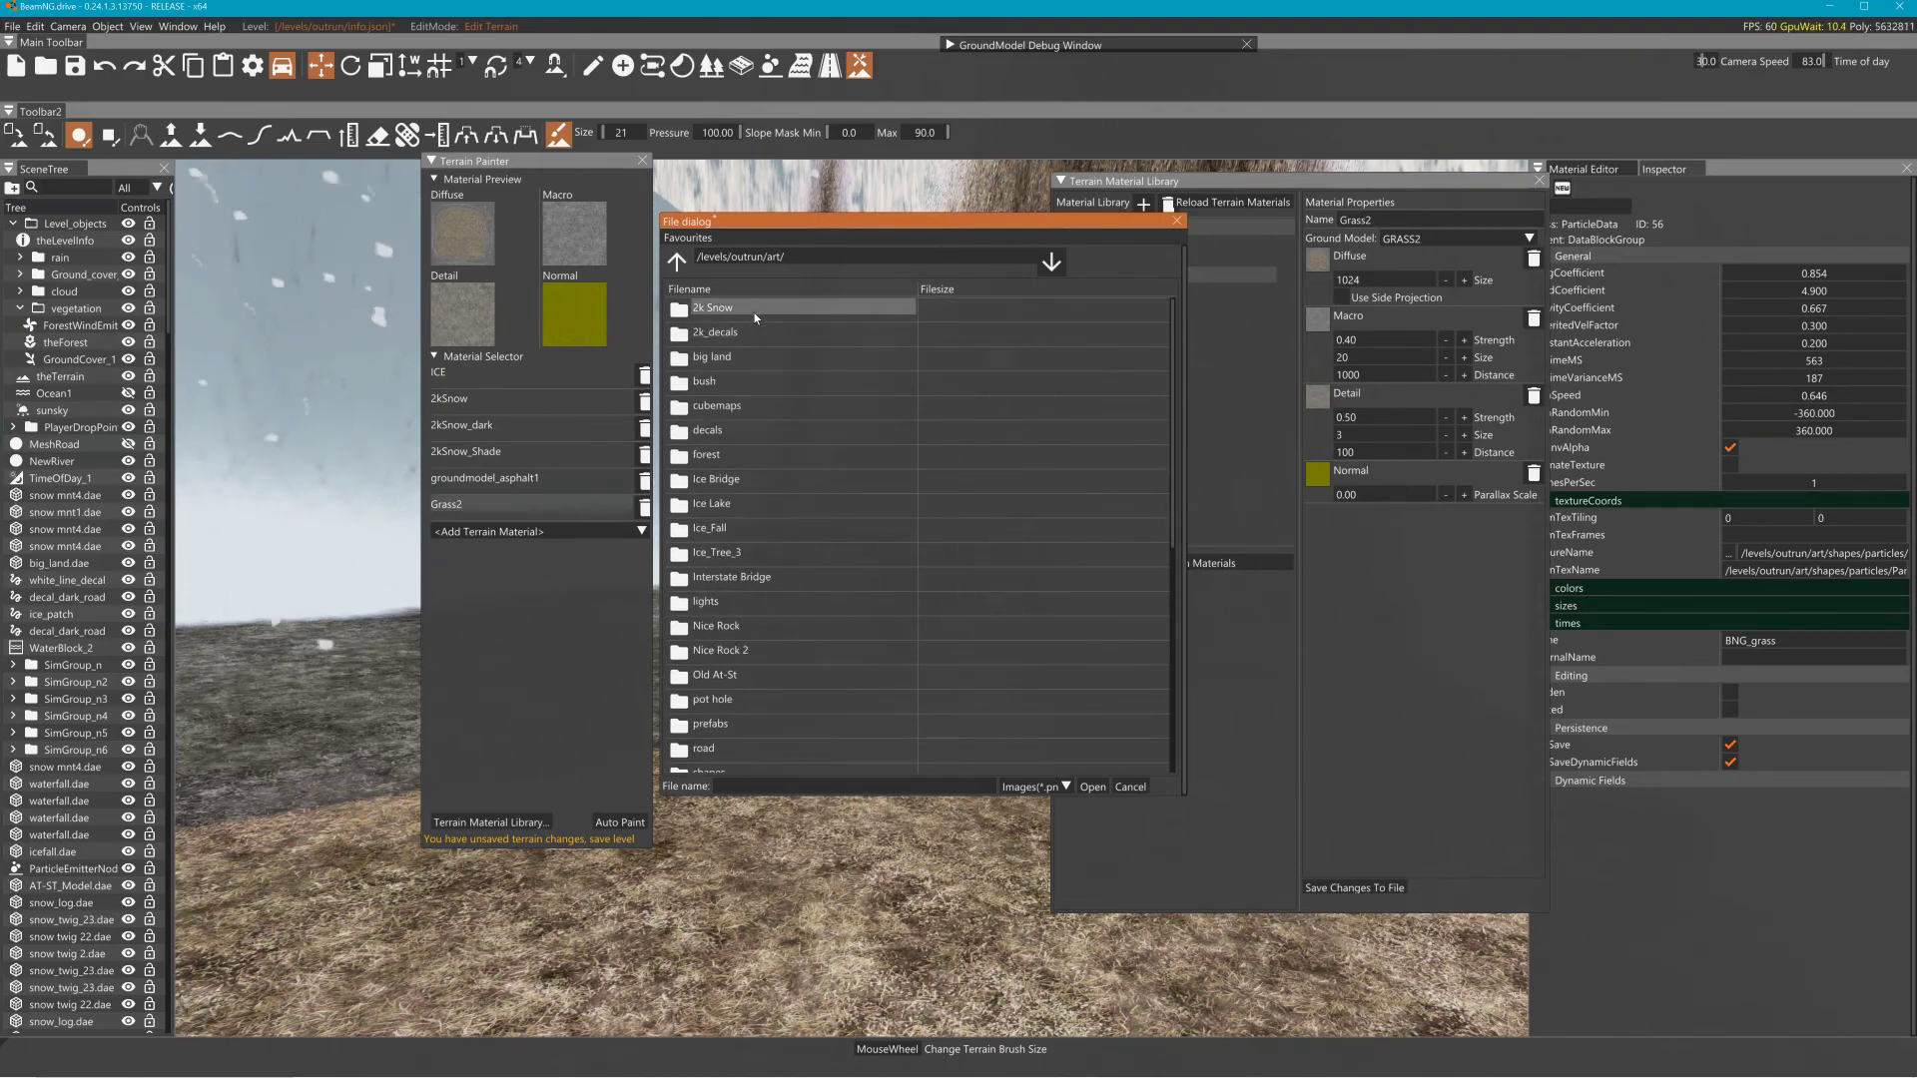
pyautogui.doubleClick(751, 332)
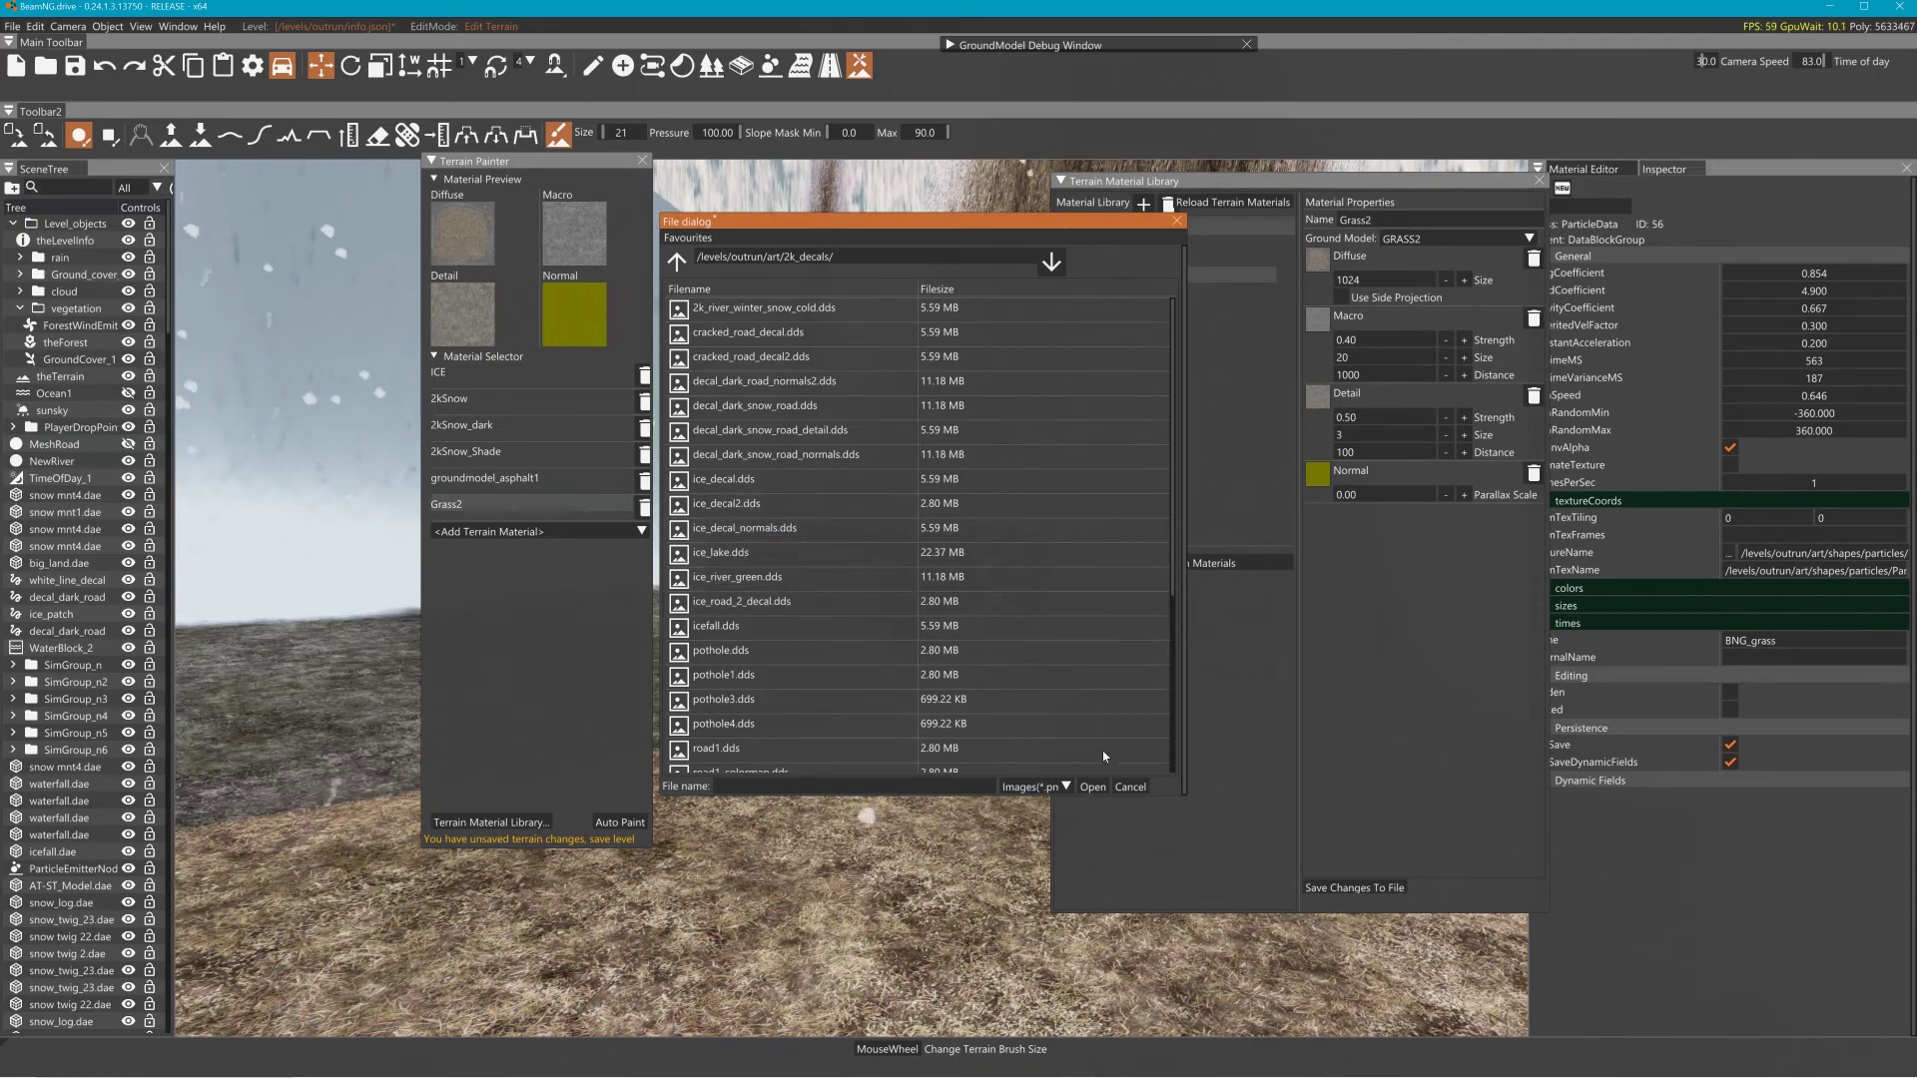
pyautogui.click(1129, 788)
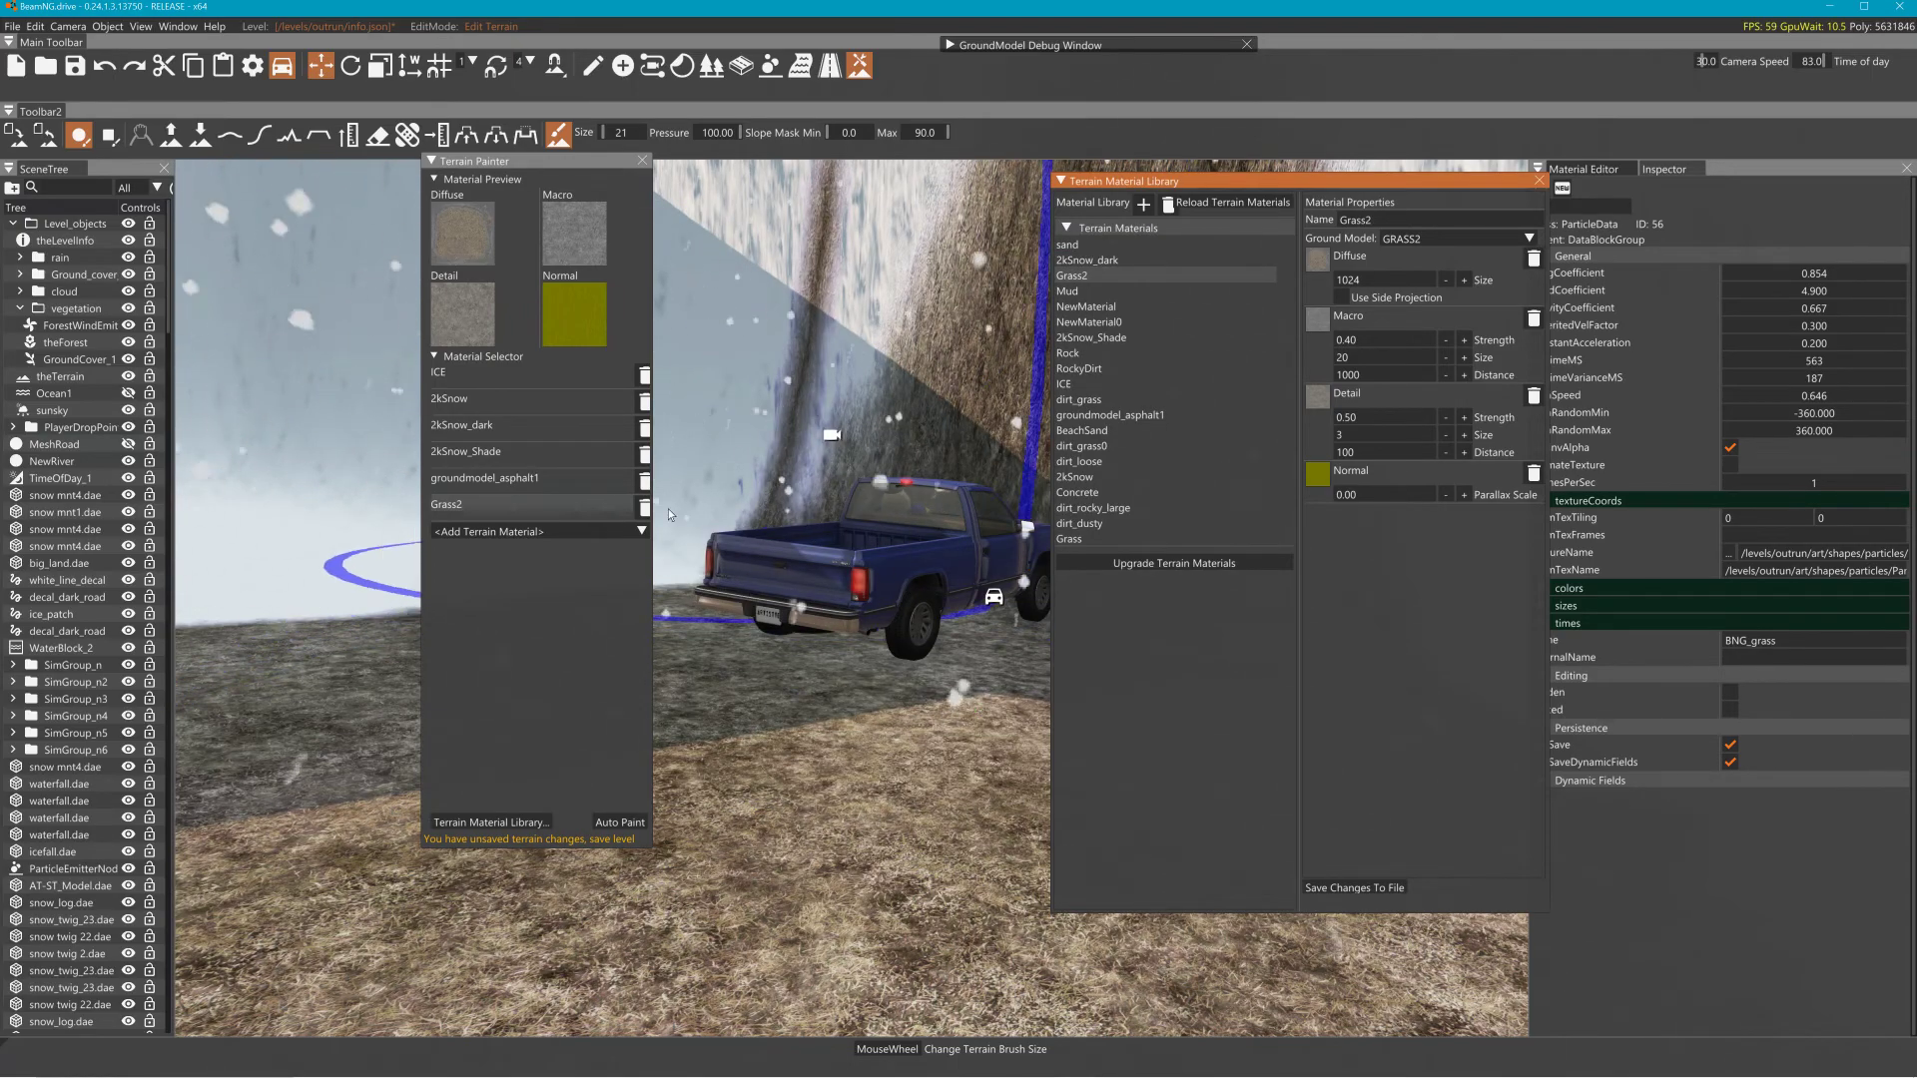
# Show the ICE terrain material's properties in the Terrain Material Library to examine its textures and ground model
pyautogui.click(496, 379)
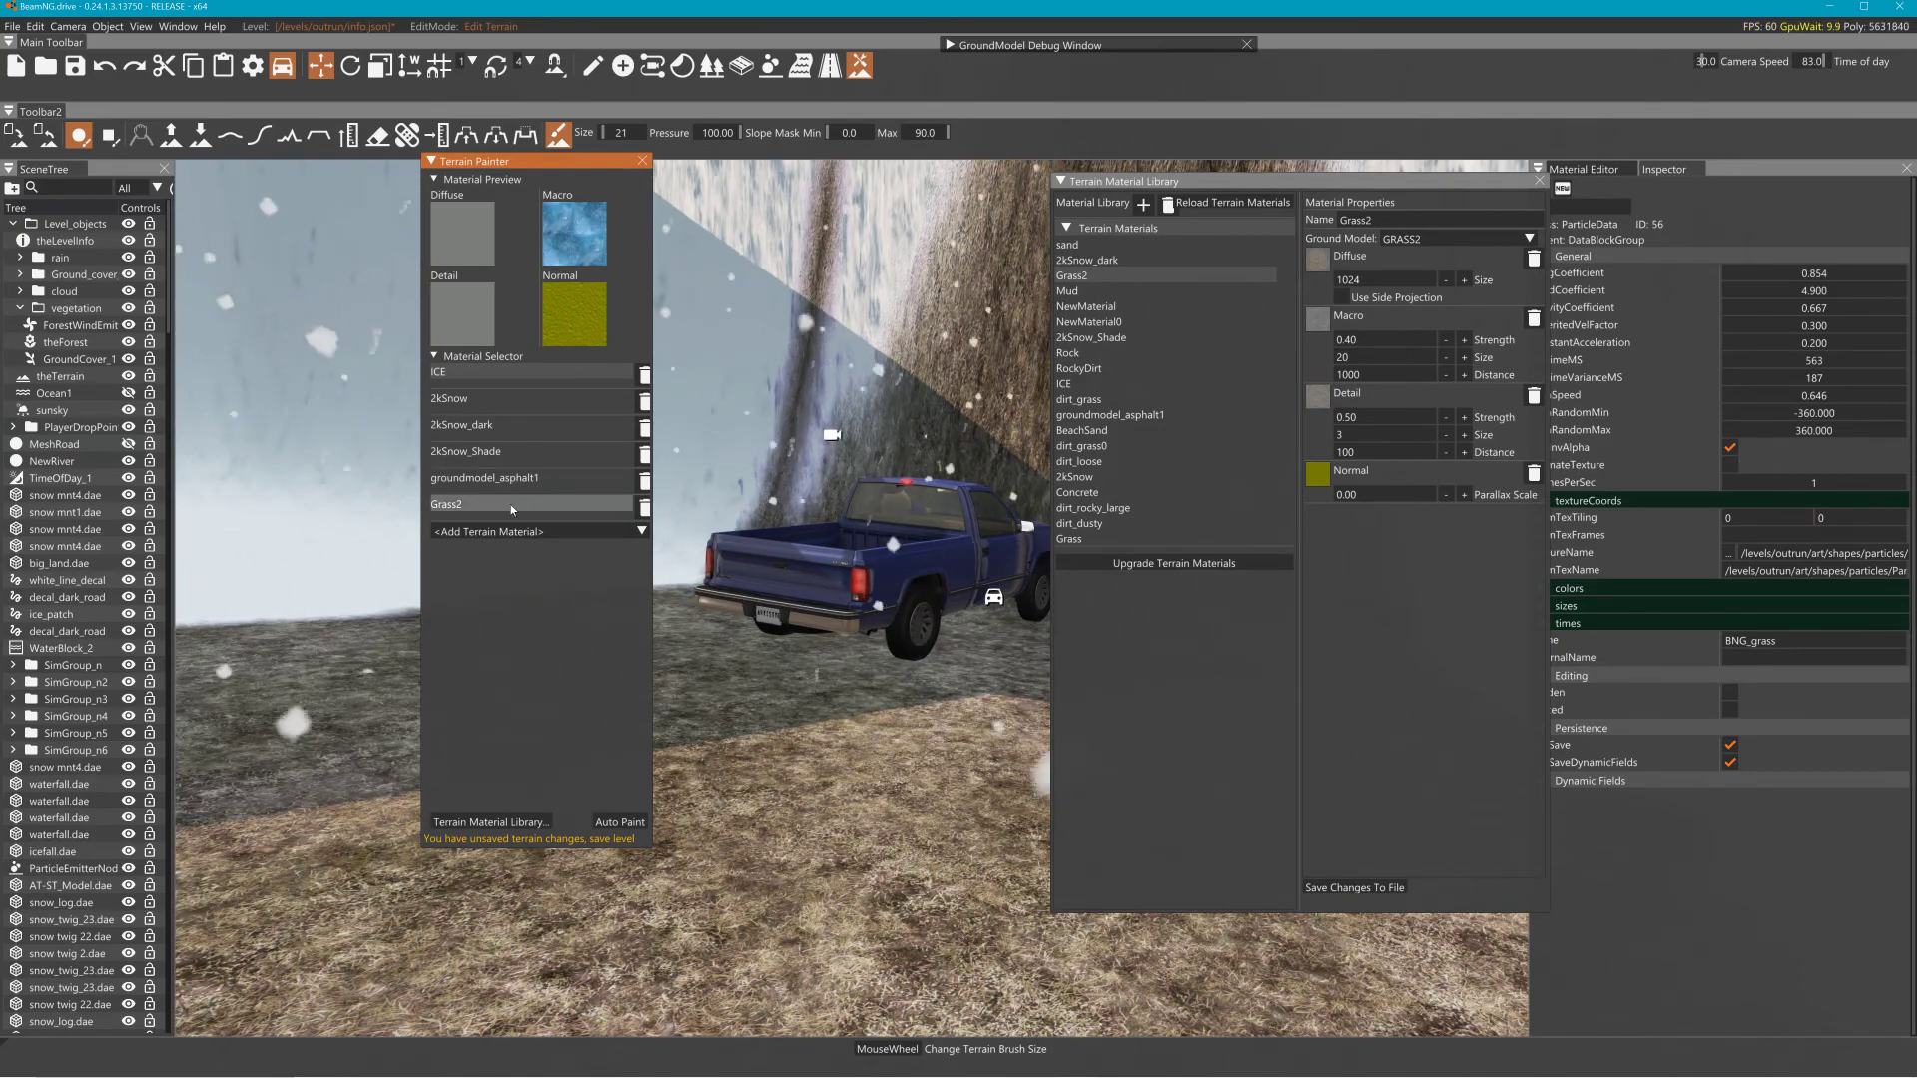
pyautogui.click(511, 372)
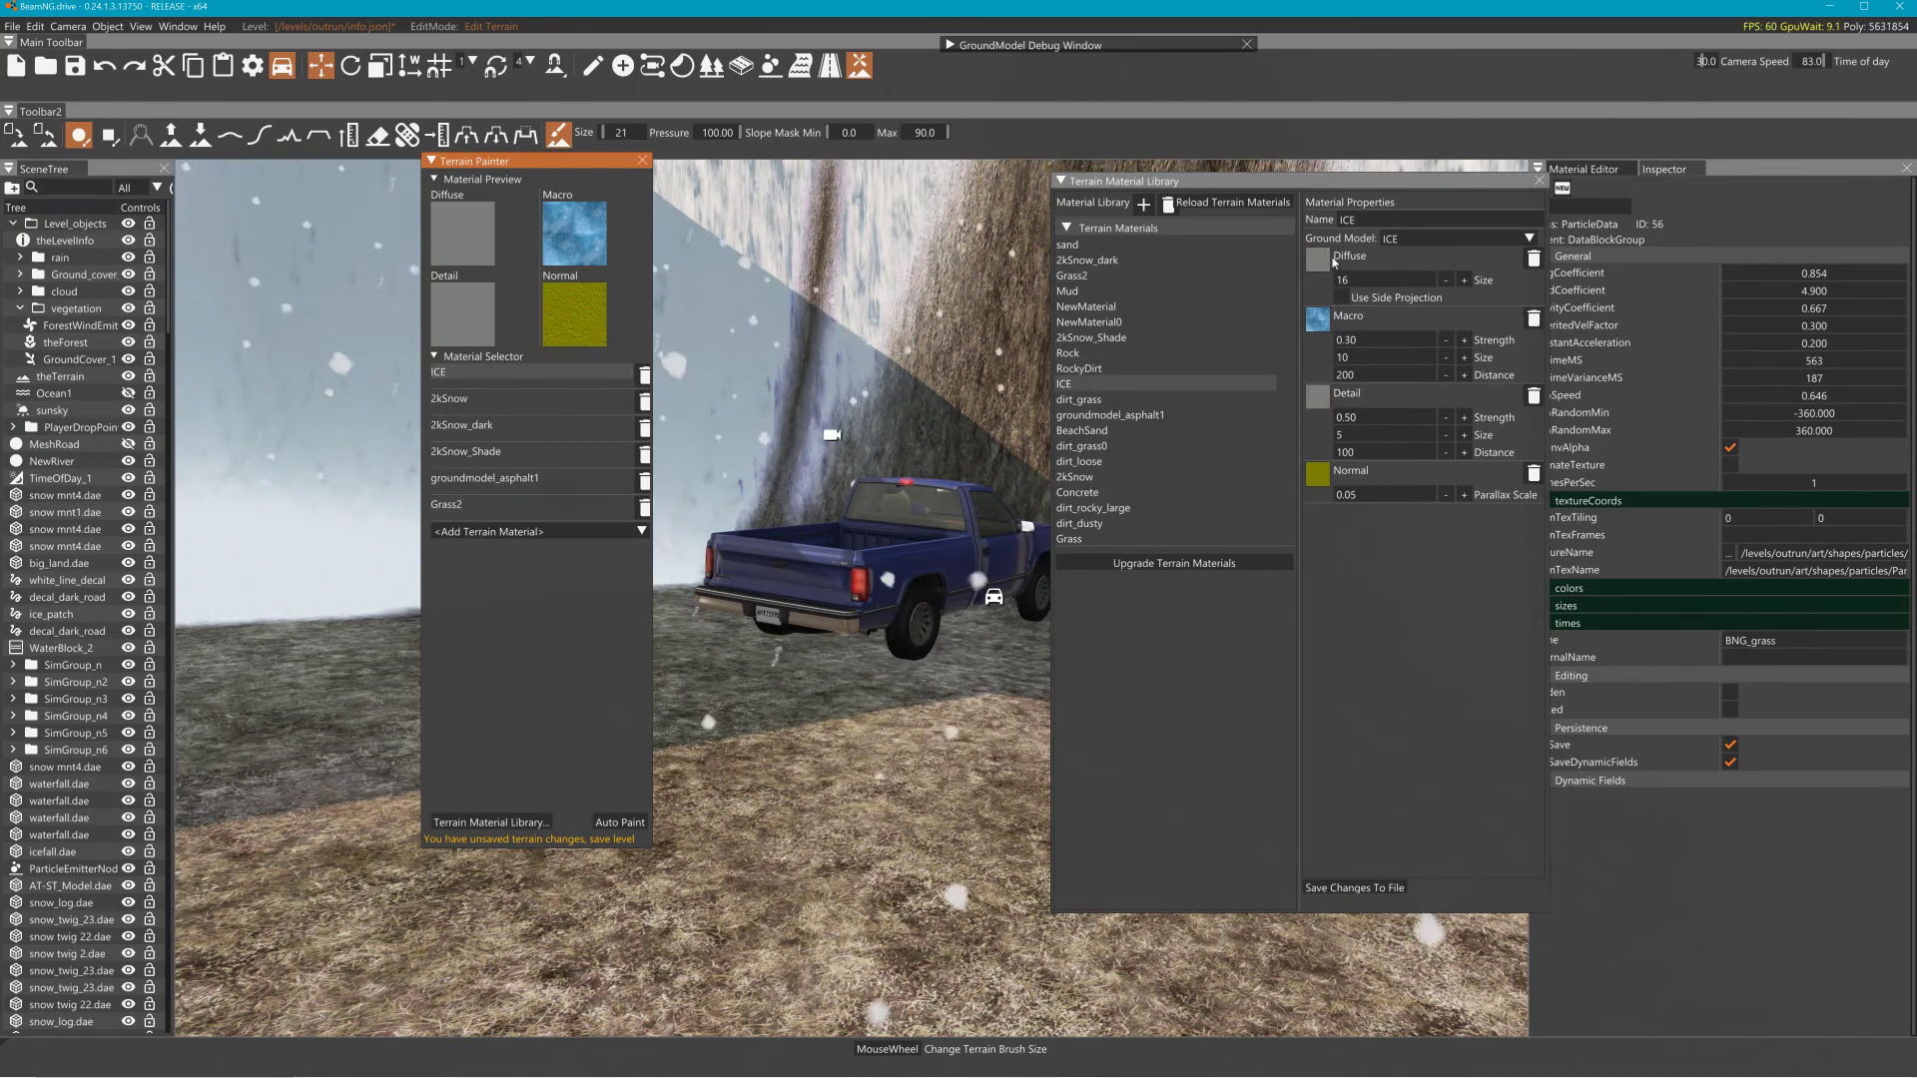
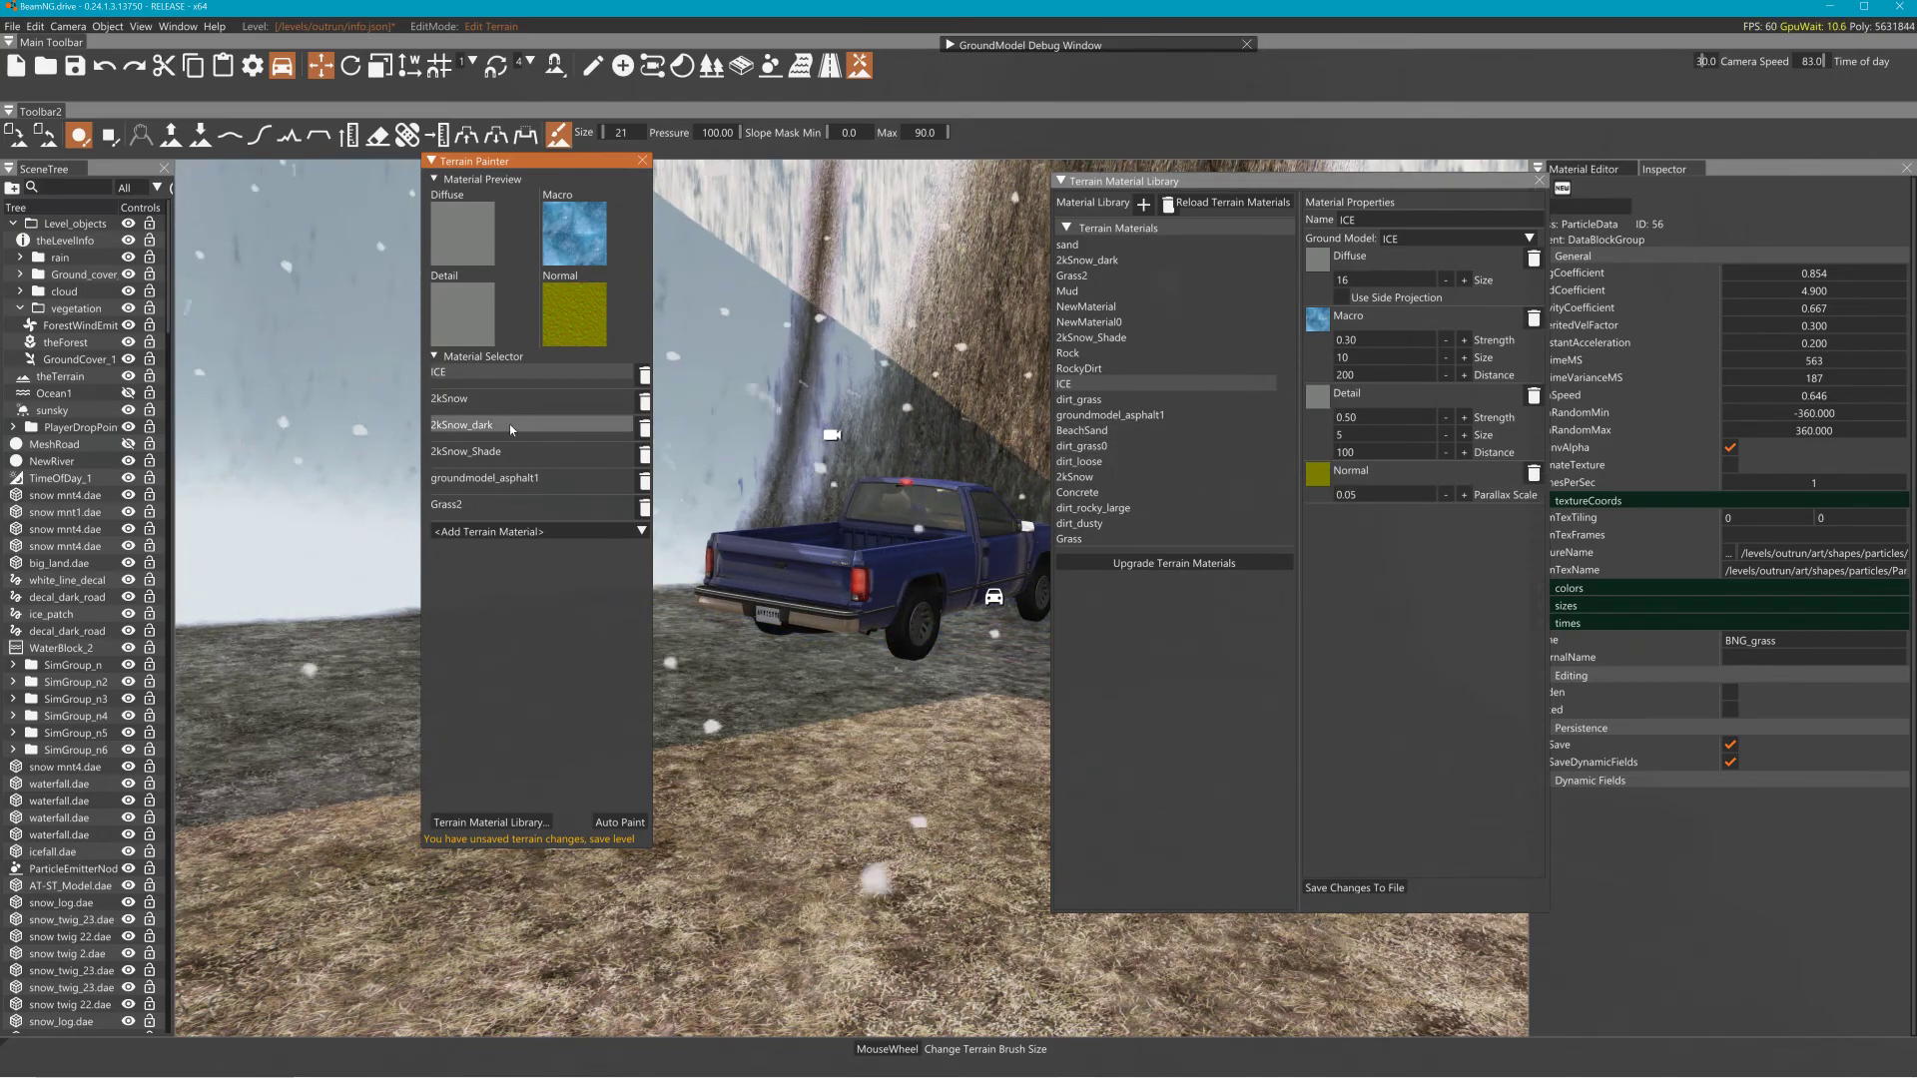
# Set Grass2's diffuse texture to snow_diffuse2.dds from the level's art/2k Snow folder
pyautogui.click(493, 501)
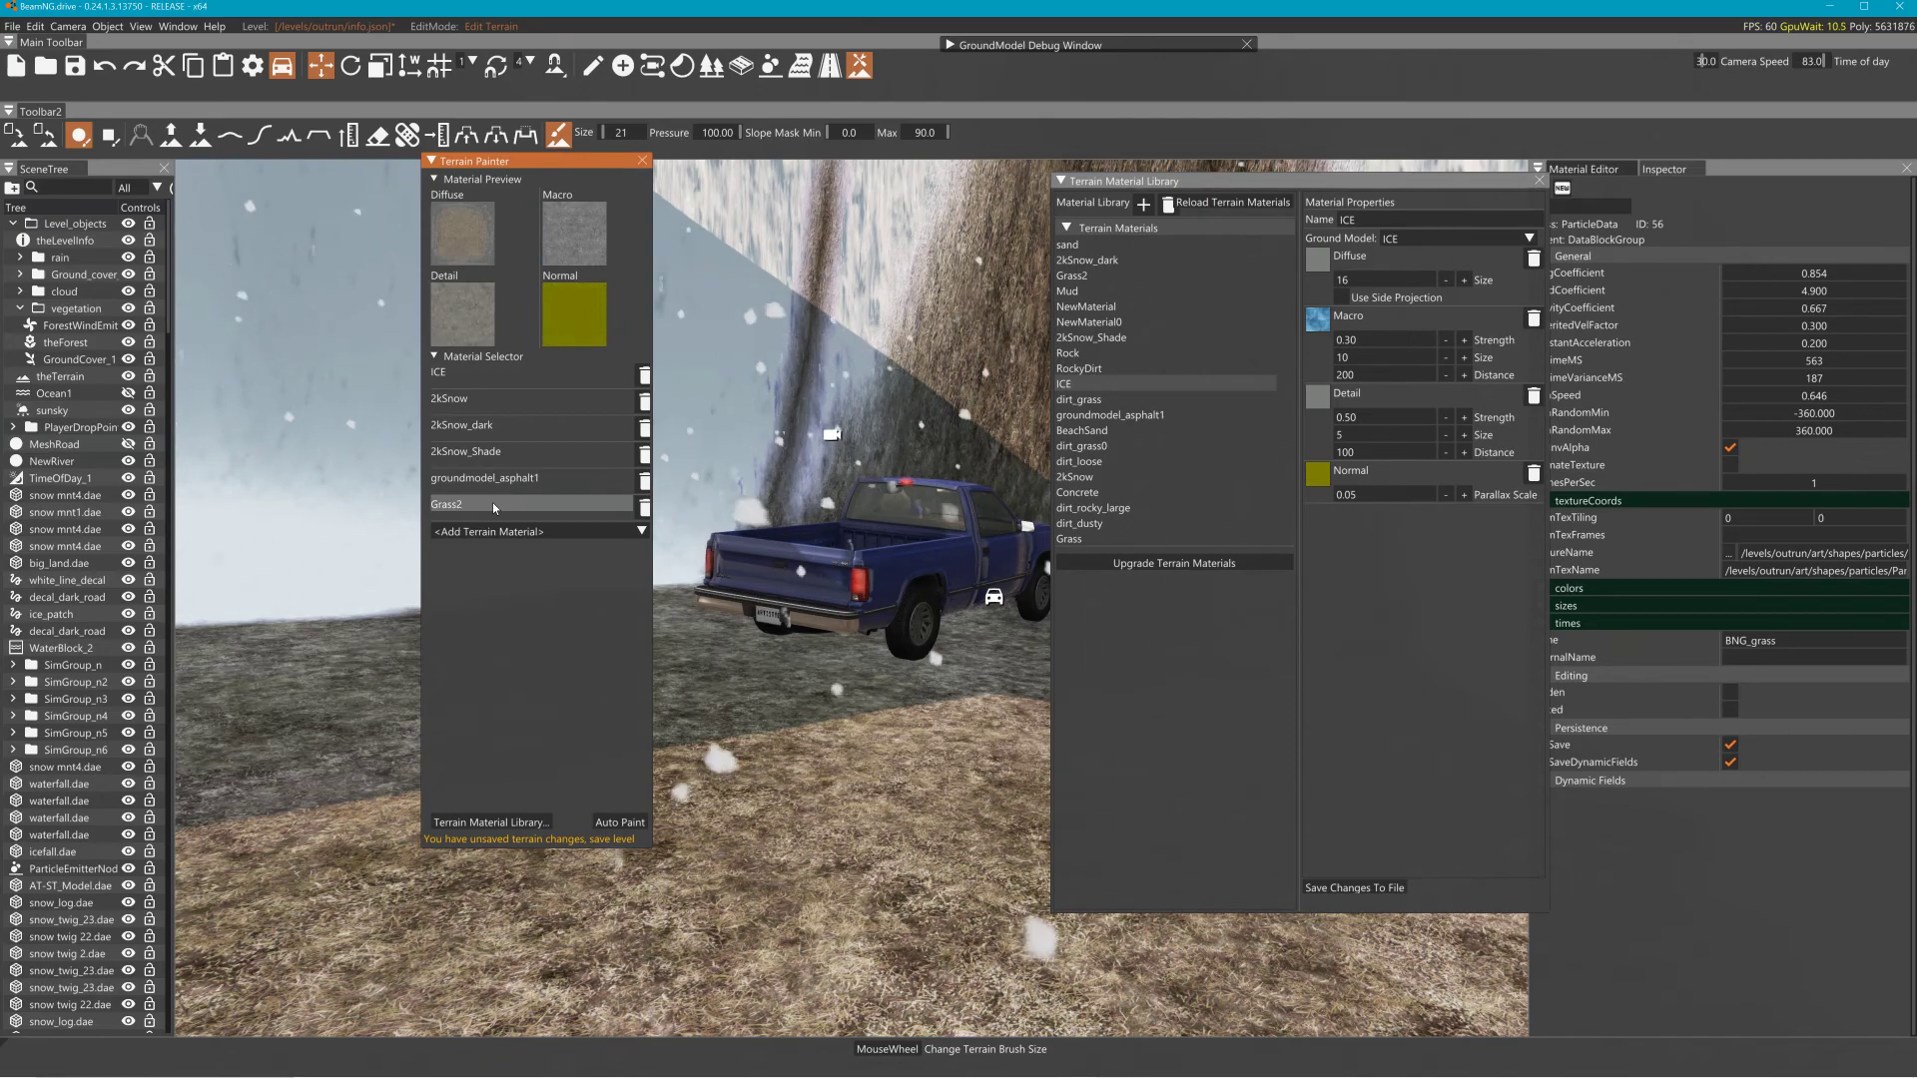
pyautogui.click(1316, 266)
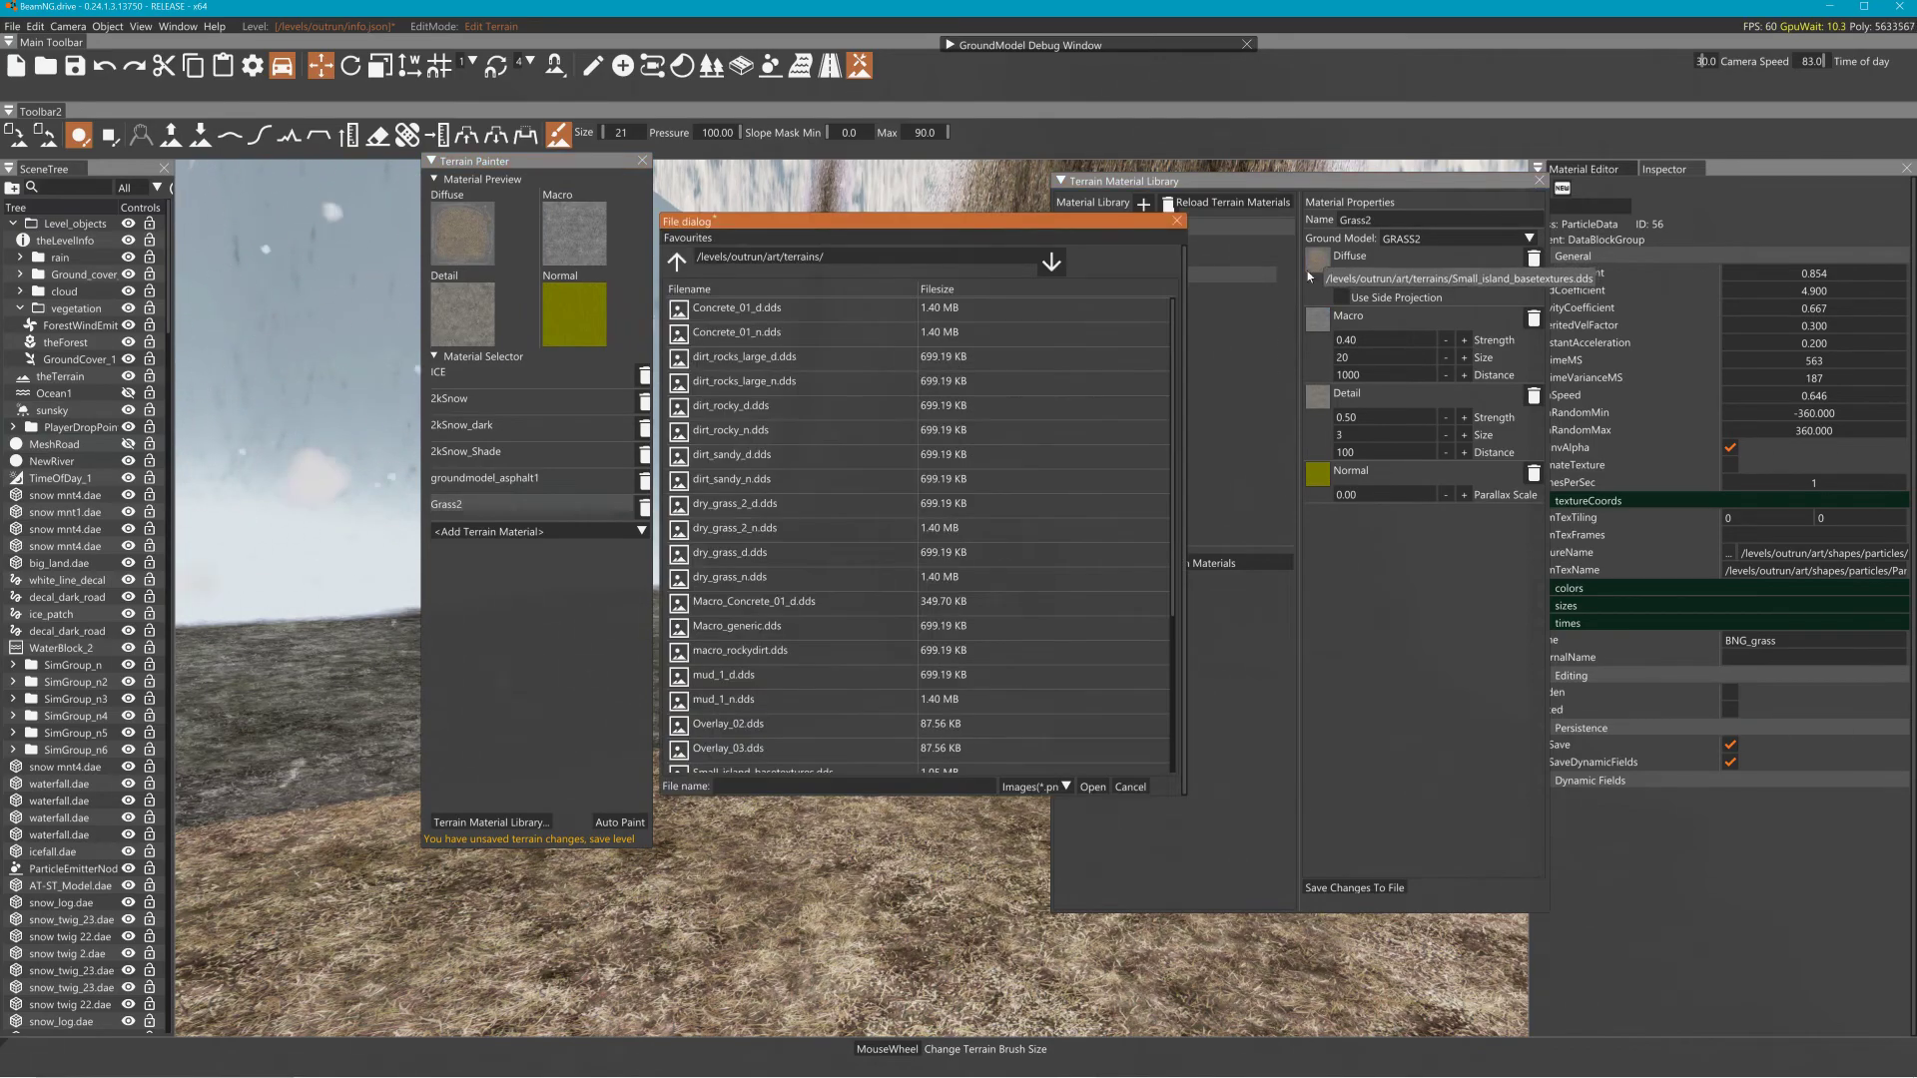
pyautogui.click(676, 262)
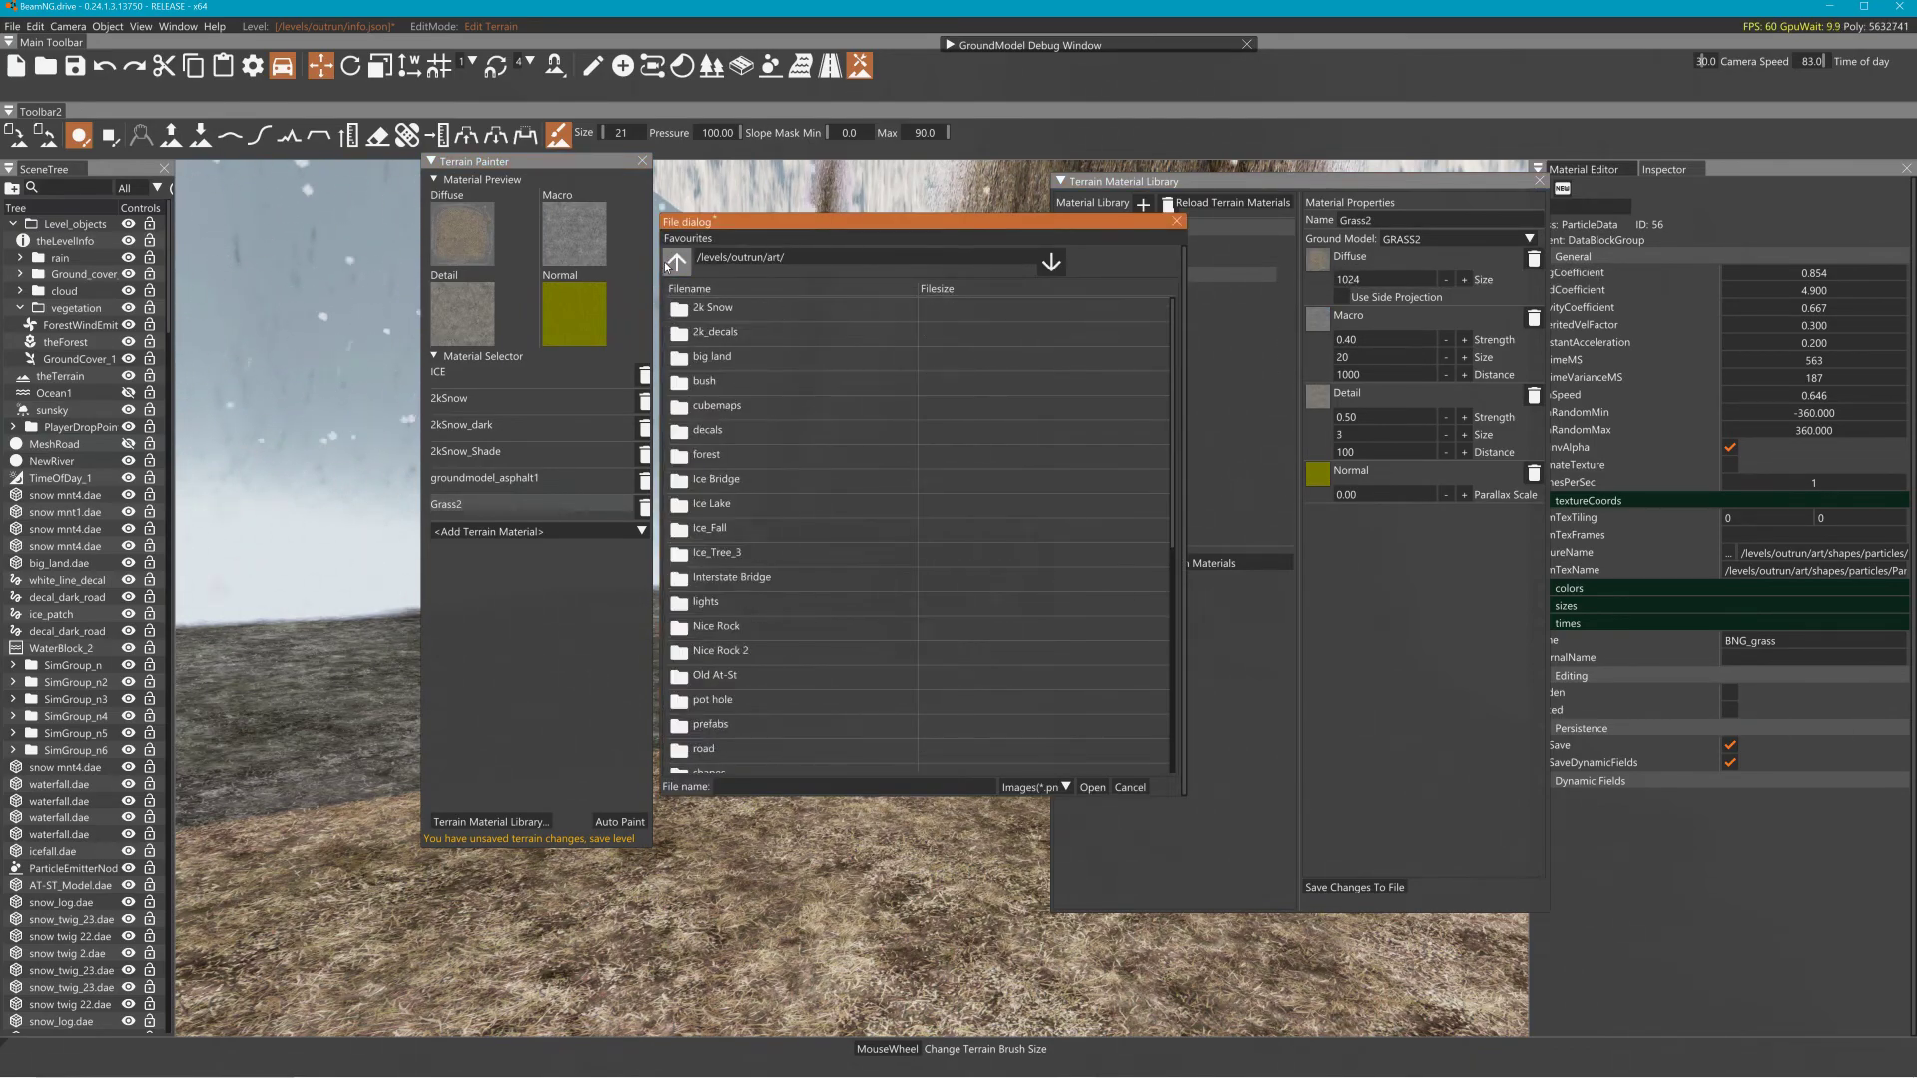
pyautogui.doubleClick(739, 309)
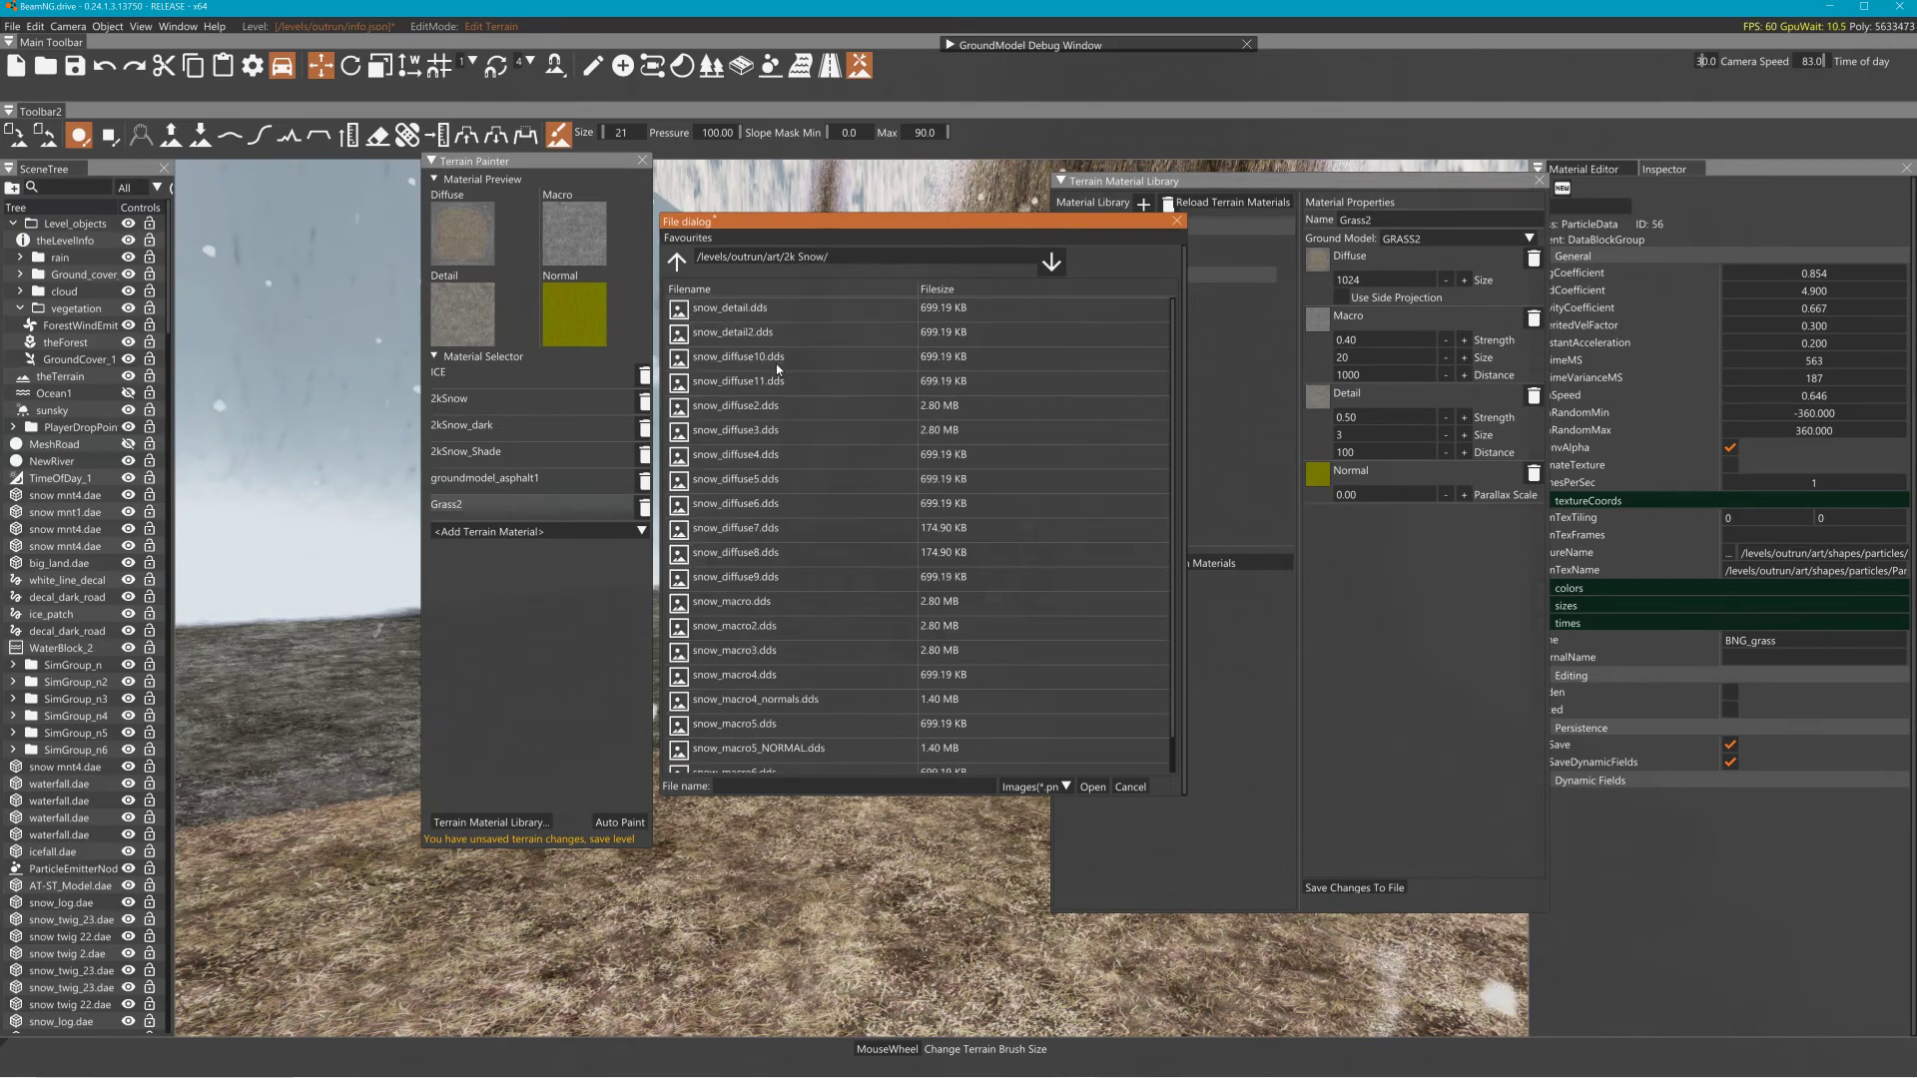
pyautogui.click(764, 406)
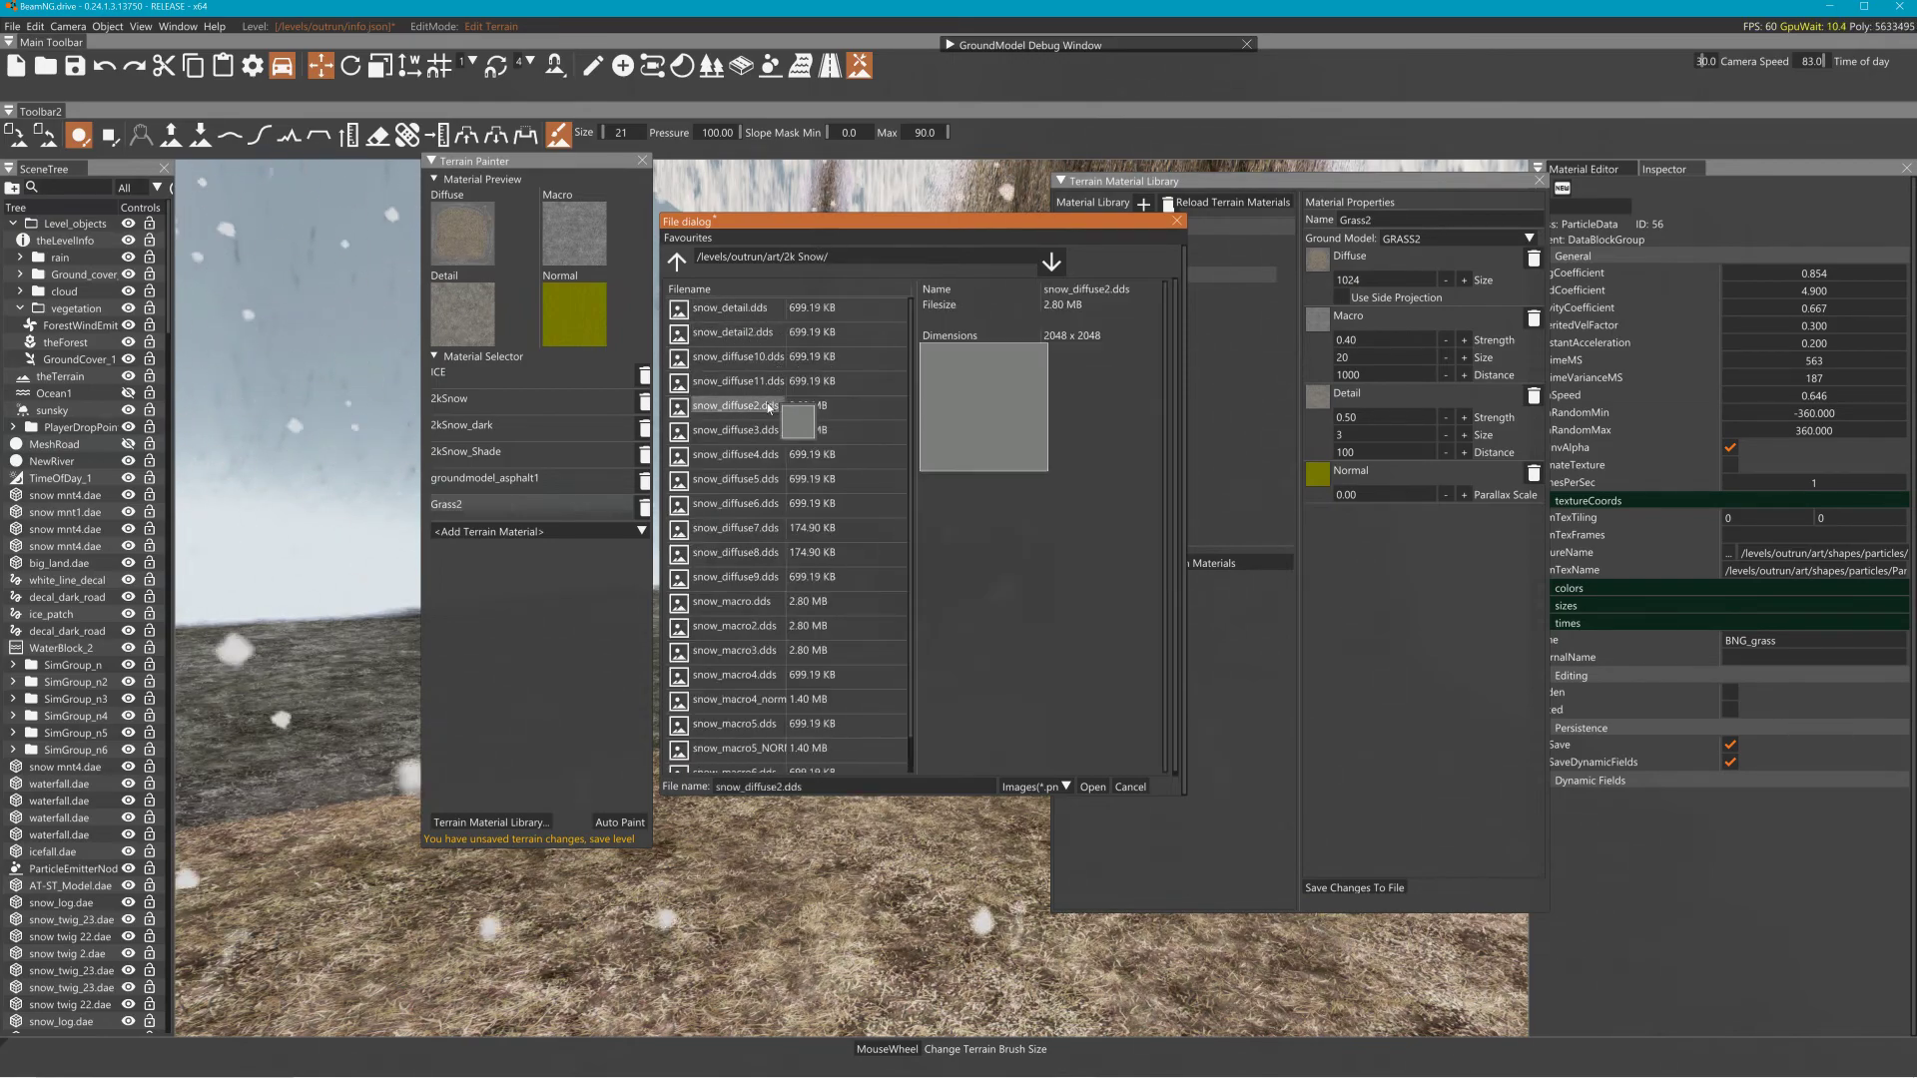
pyautogui.click(1098, 793)
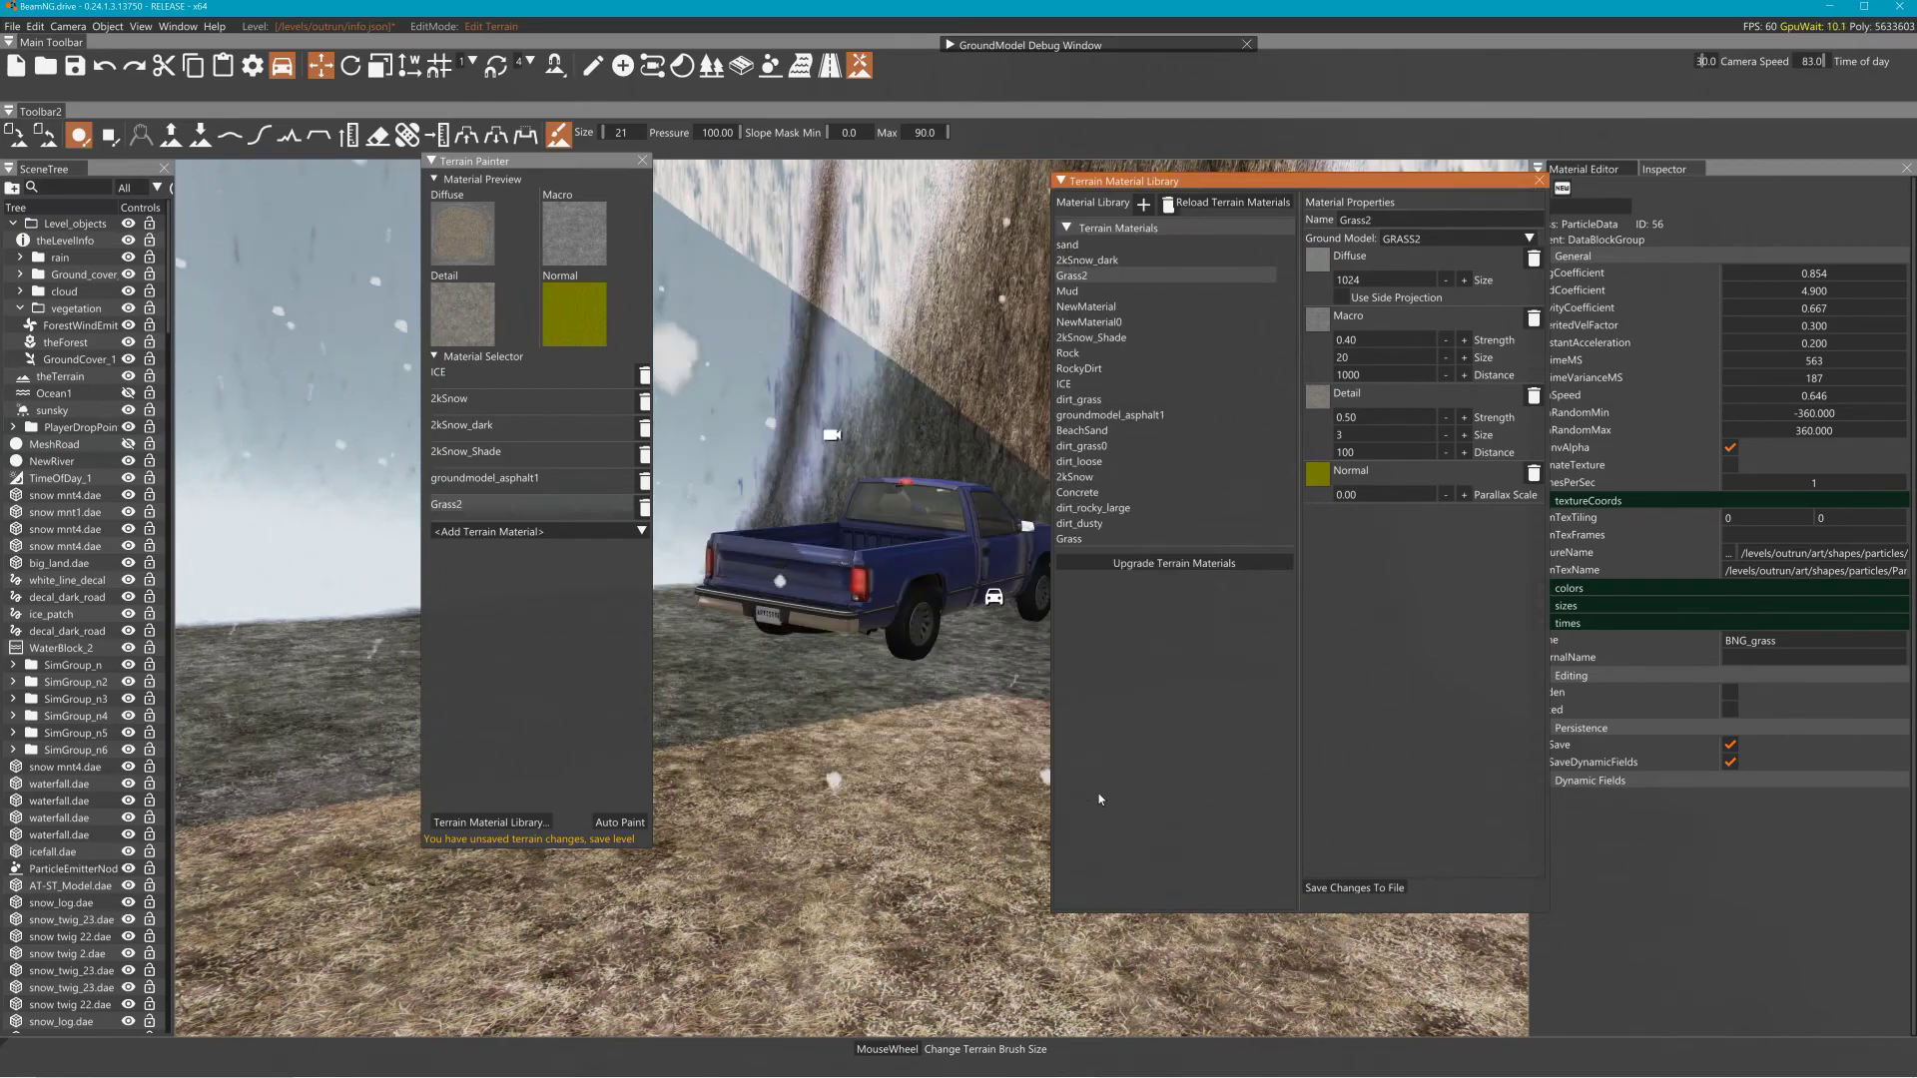
# Set Grass2's macro texture to ice_decal2.dds from the level's art/2k_decals folder
pyautogui.click(1320, 320)
pyautogui.click(676, 261)
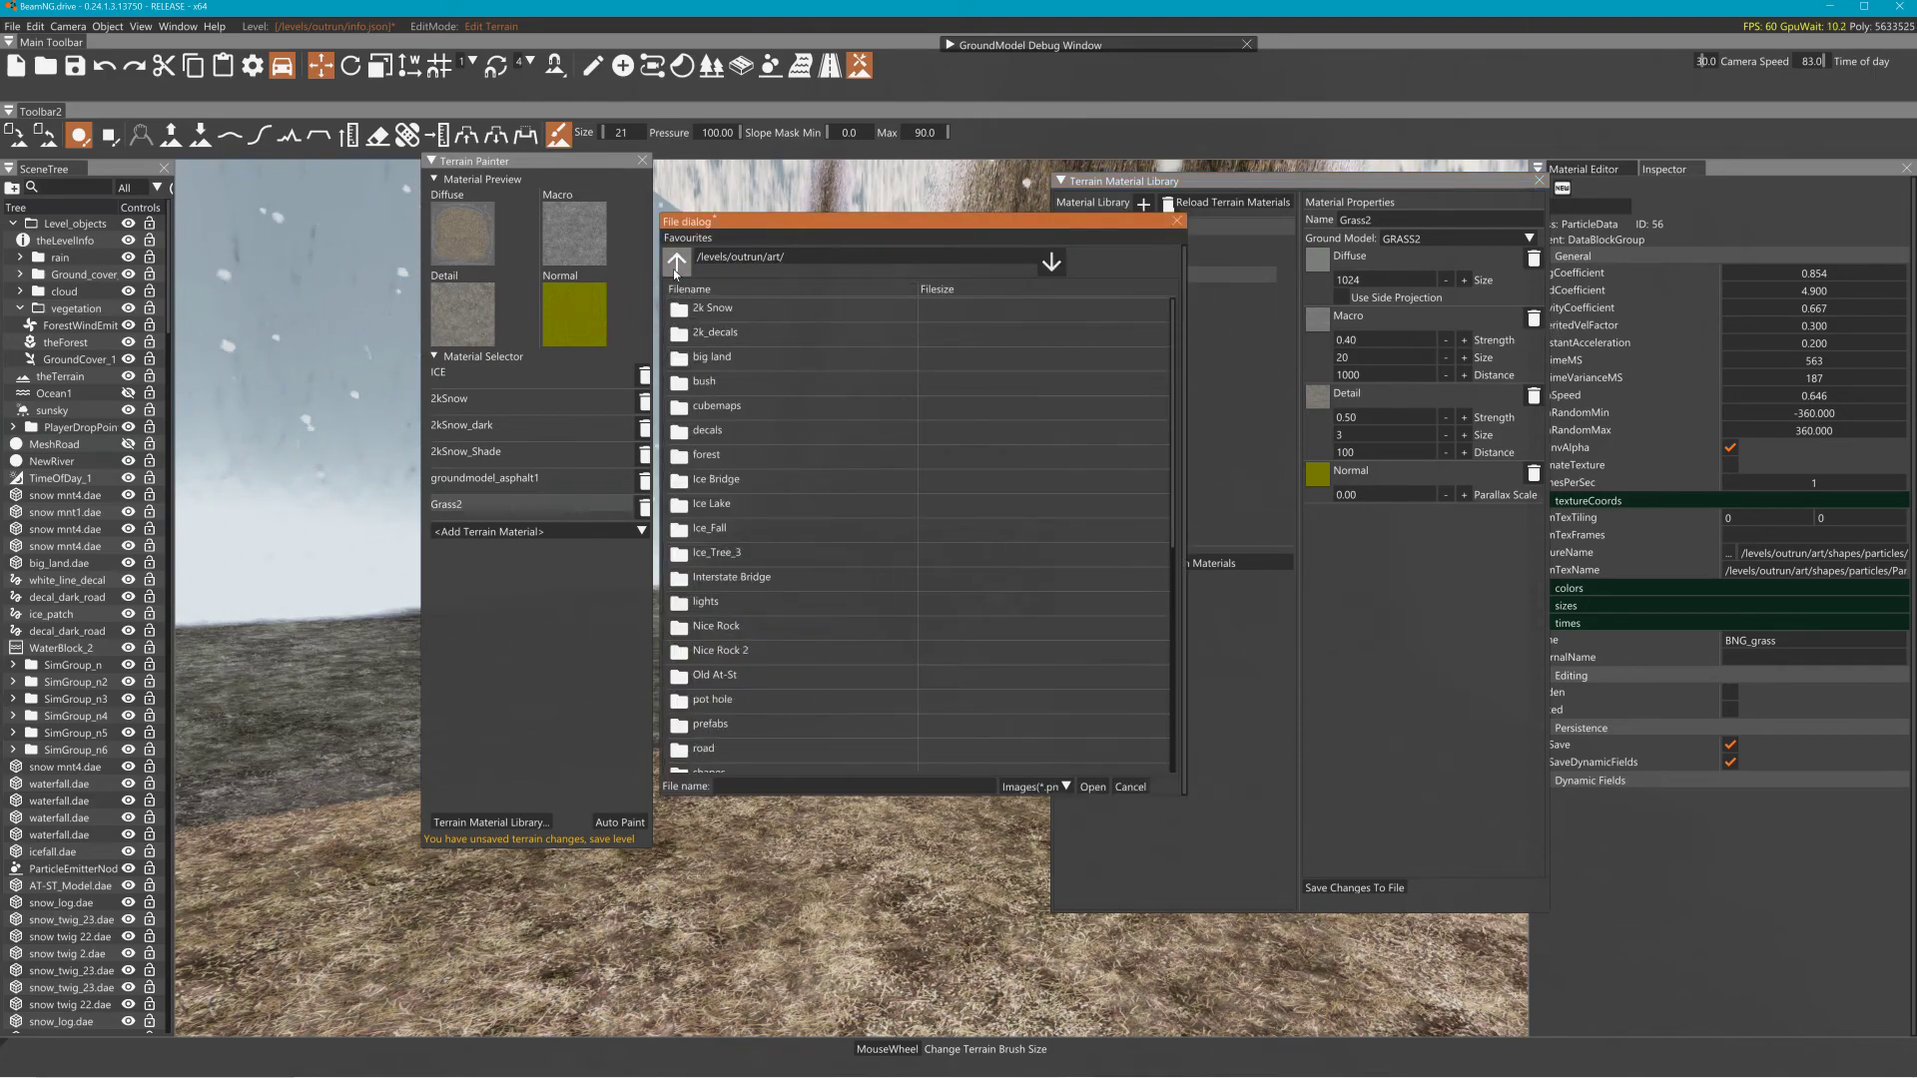
pyautogui.doubleClick(716, 333)
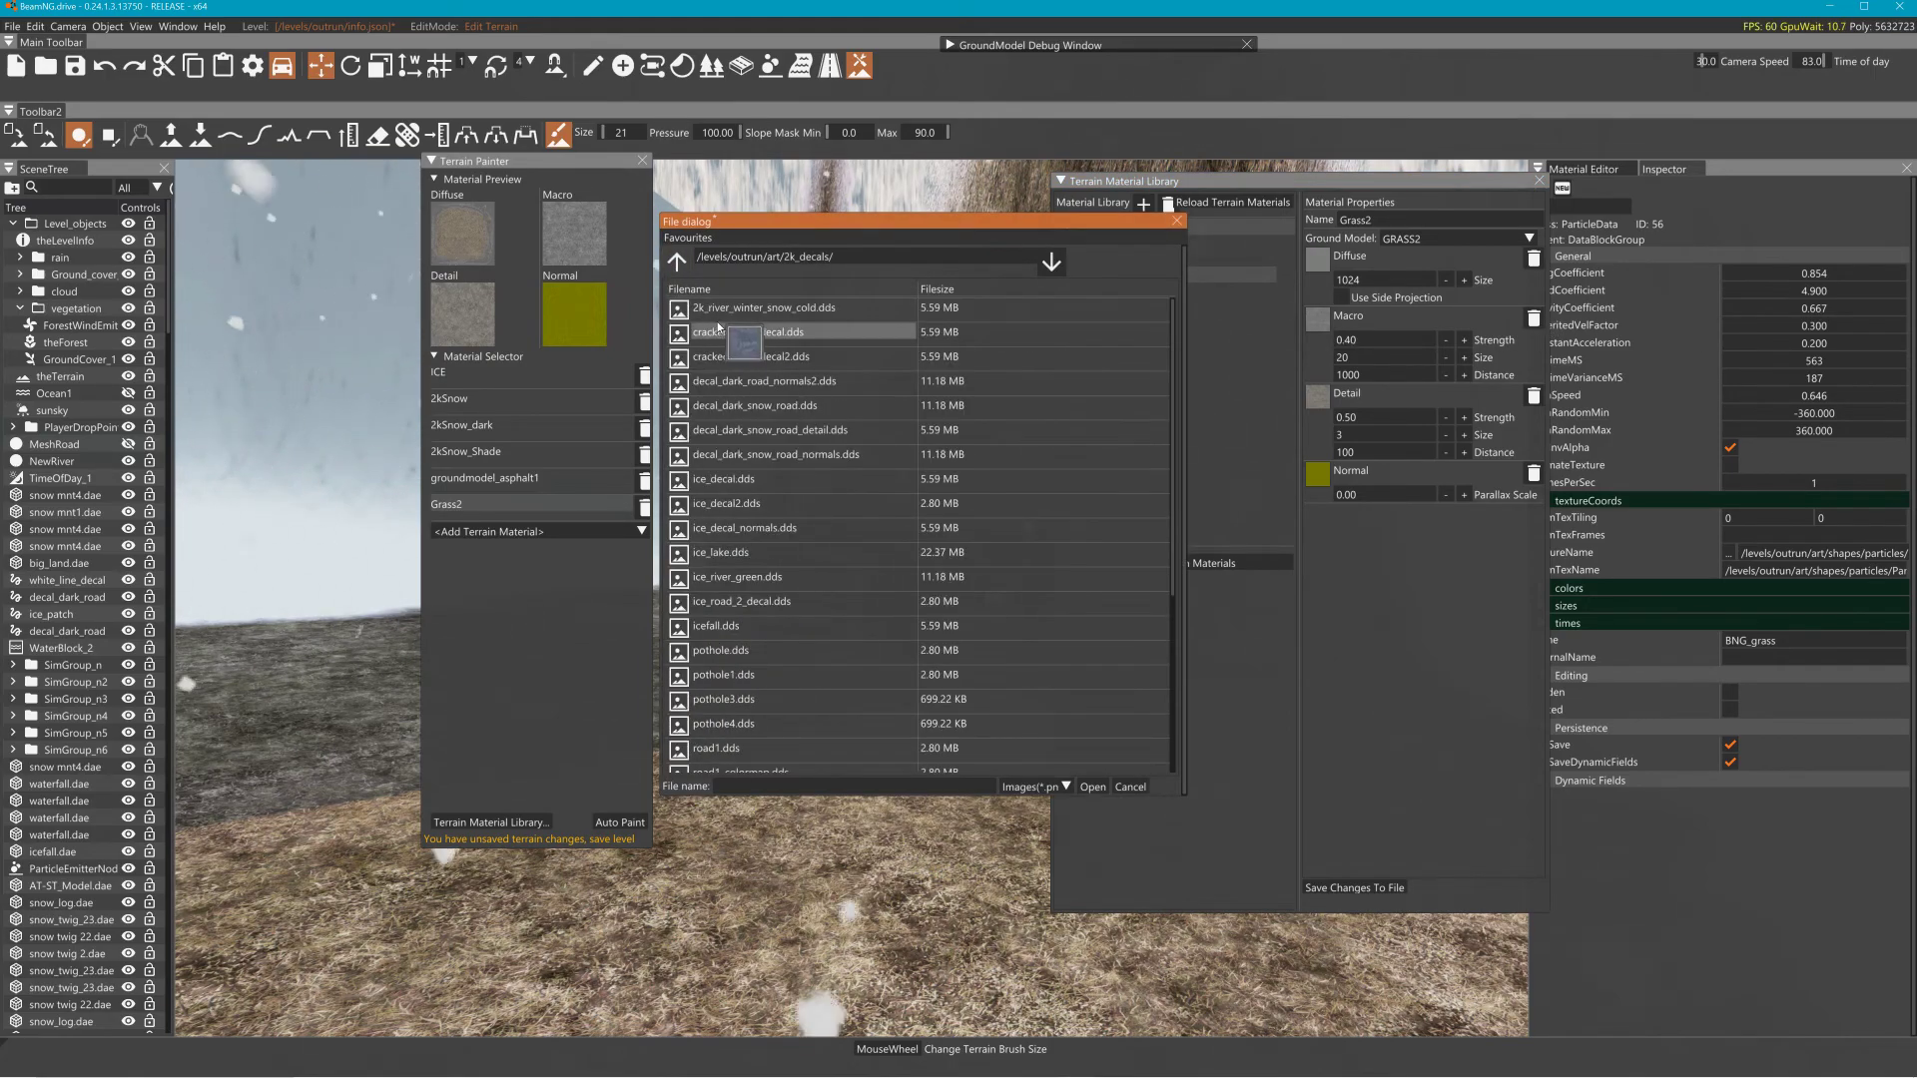
pyautogui.click(758, 505)
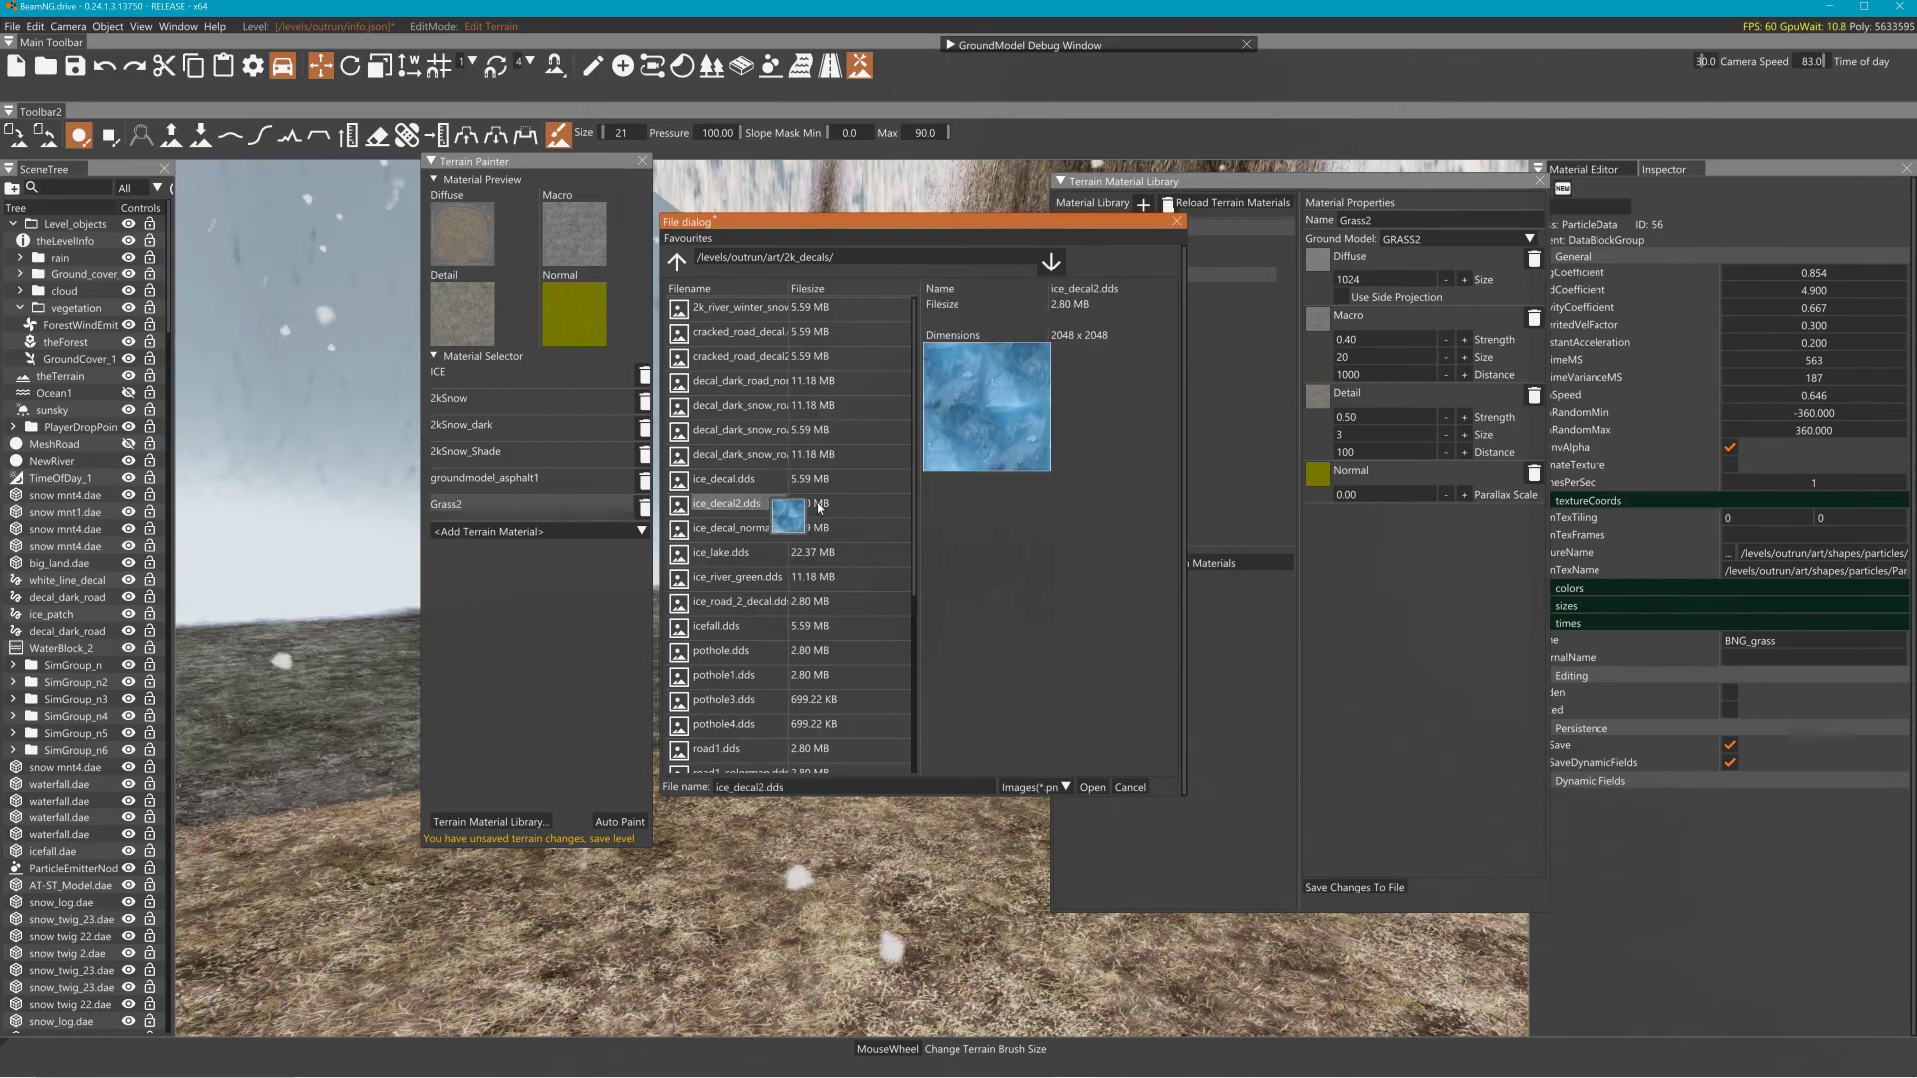
pyautogui.click(1093, 787)
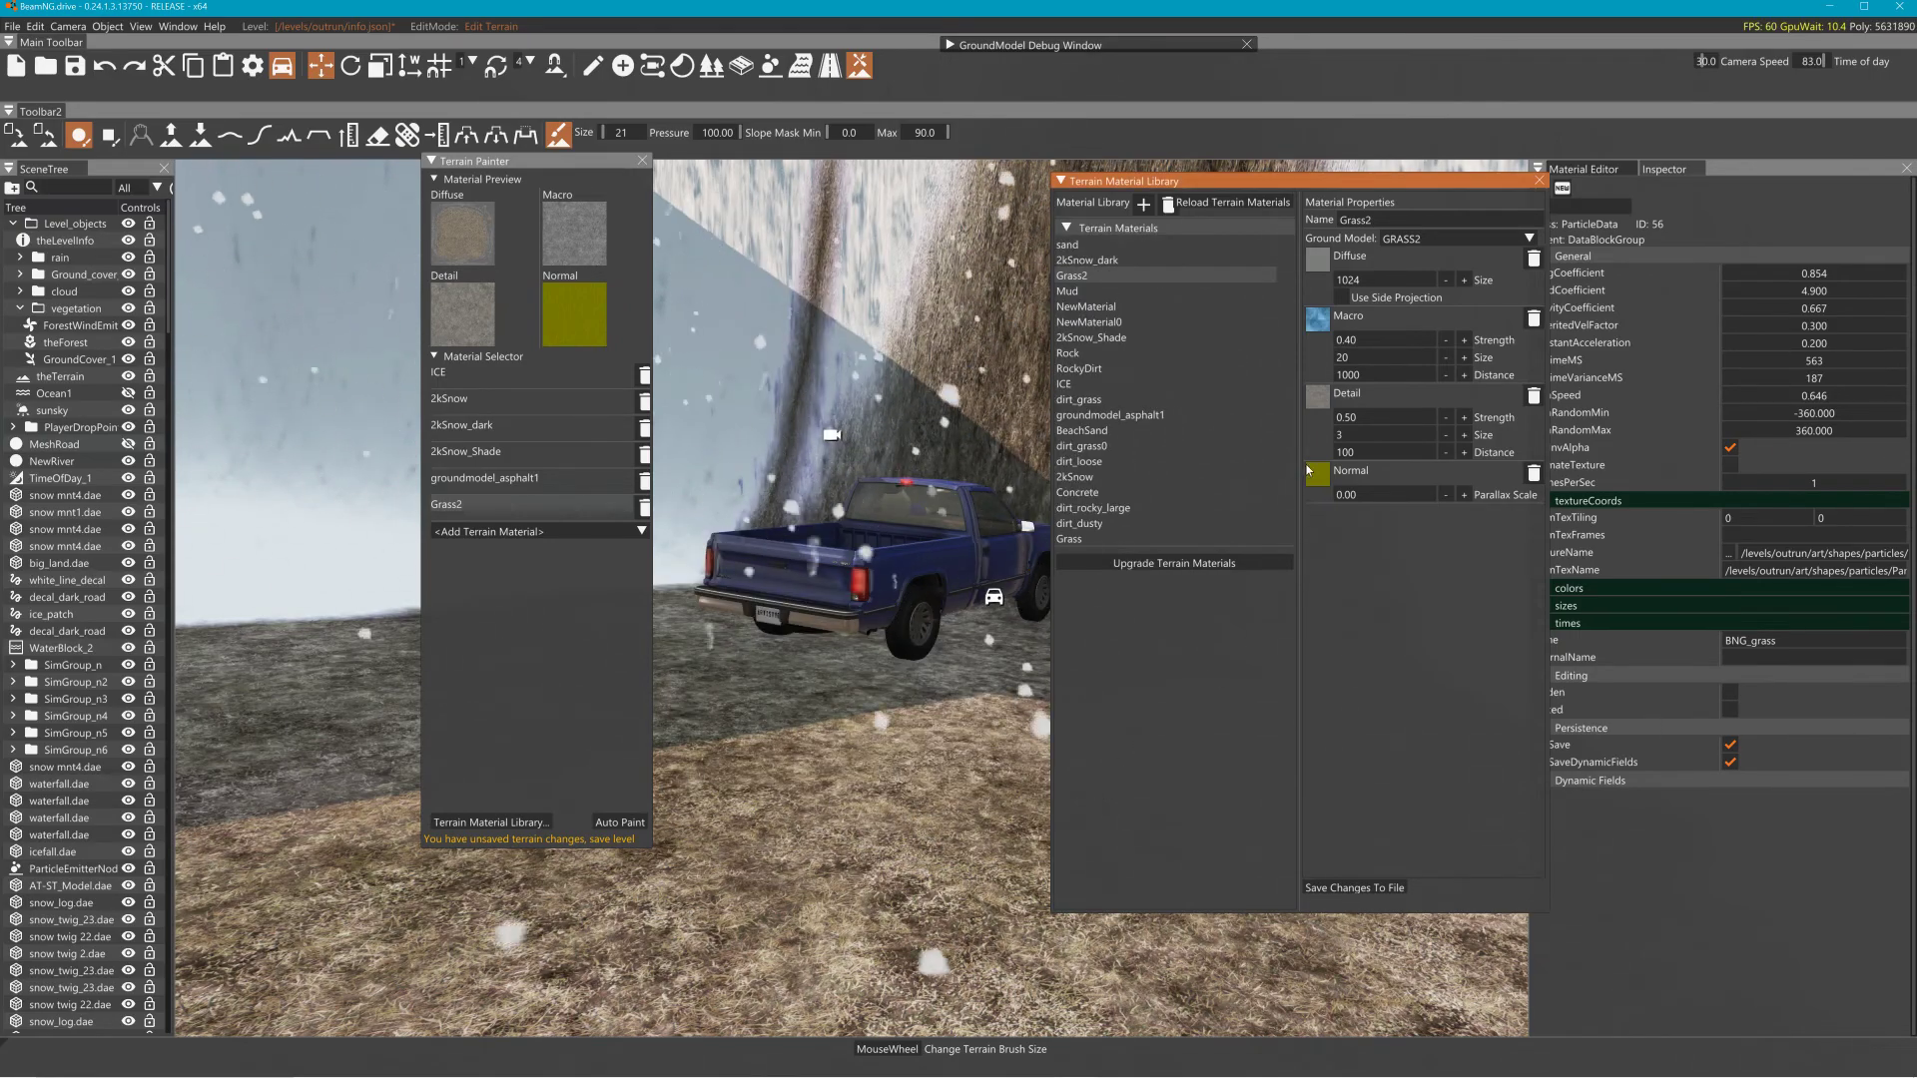
# Set Grass2's detail texture to snow_diffuse2.dds from the level's art/2k Snow folder
pyautogui.click(1315, 397)
pyautogui.click(677, 262)
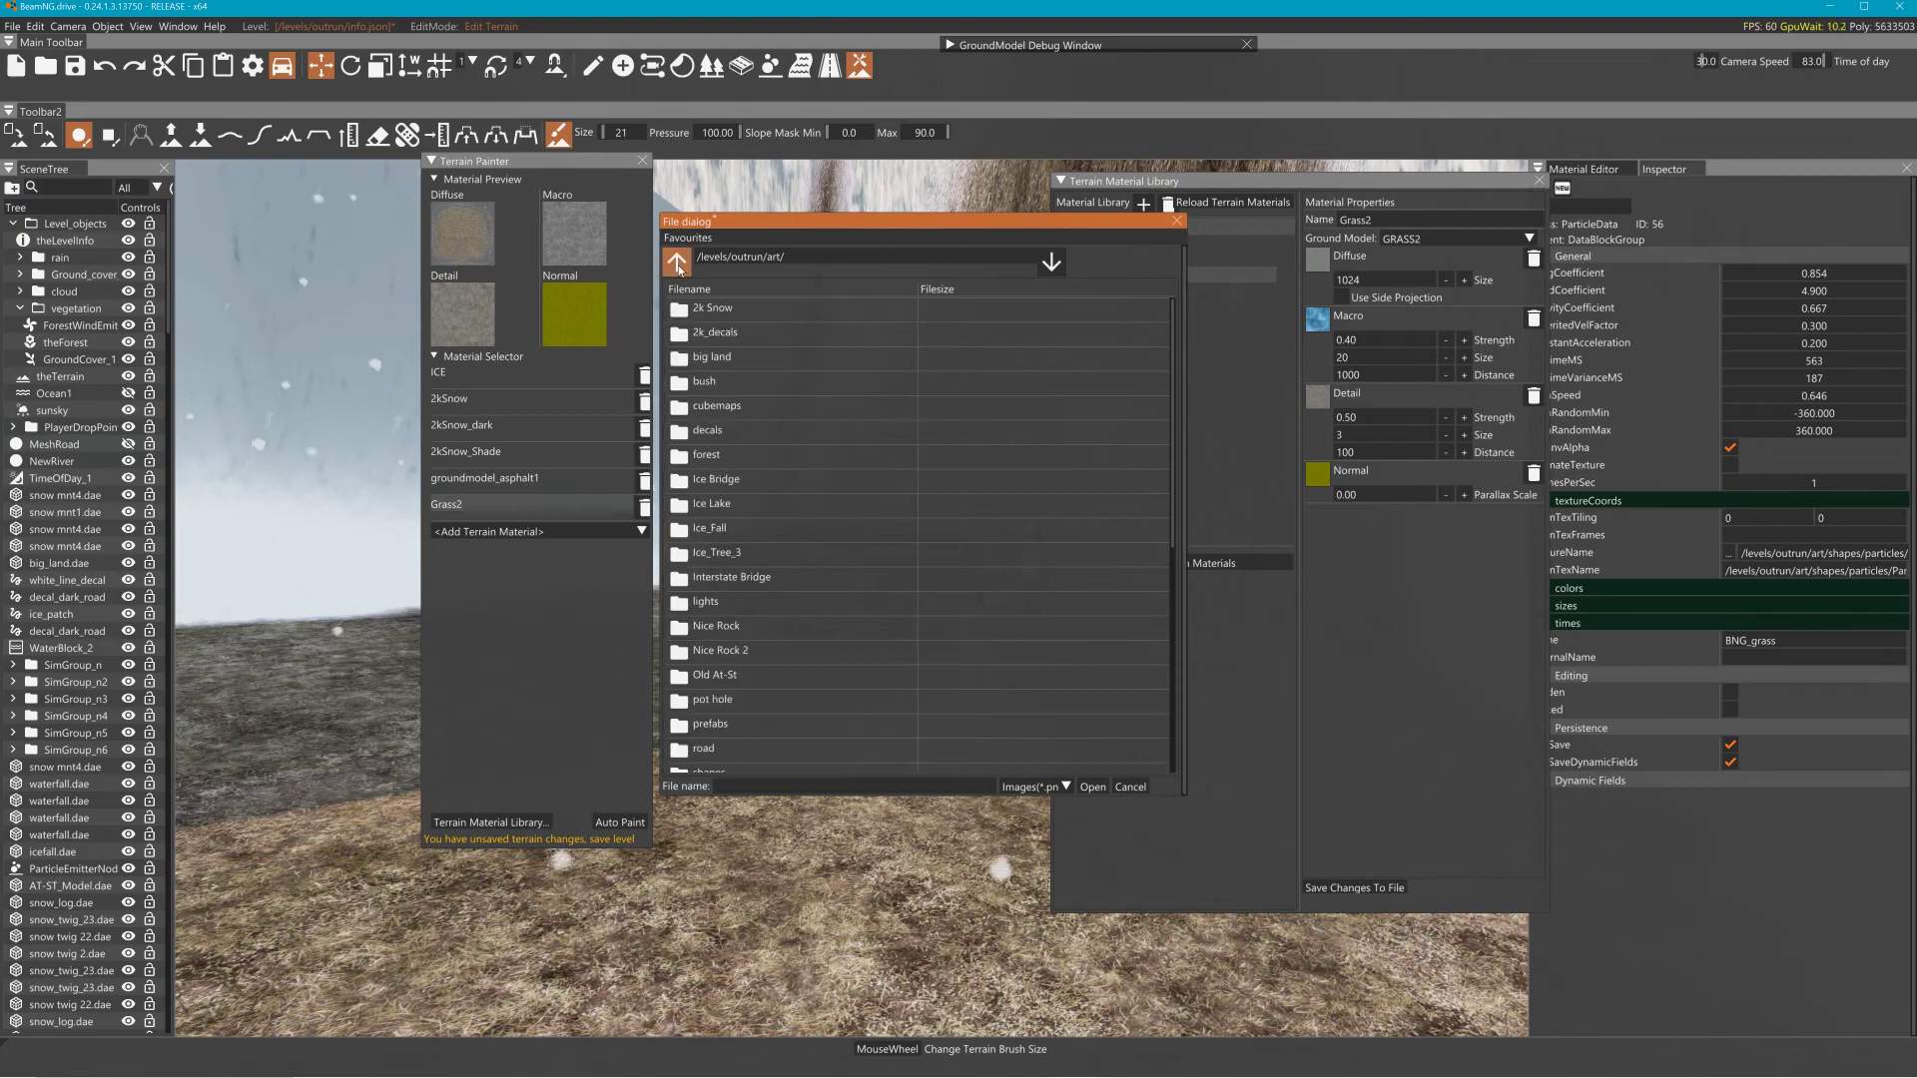
pyautogui.doubleClick(711, 307)
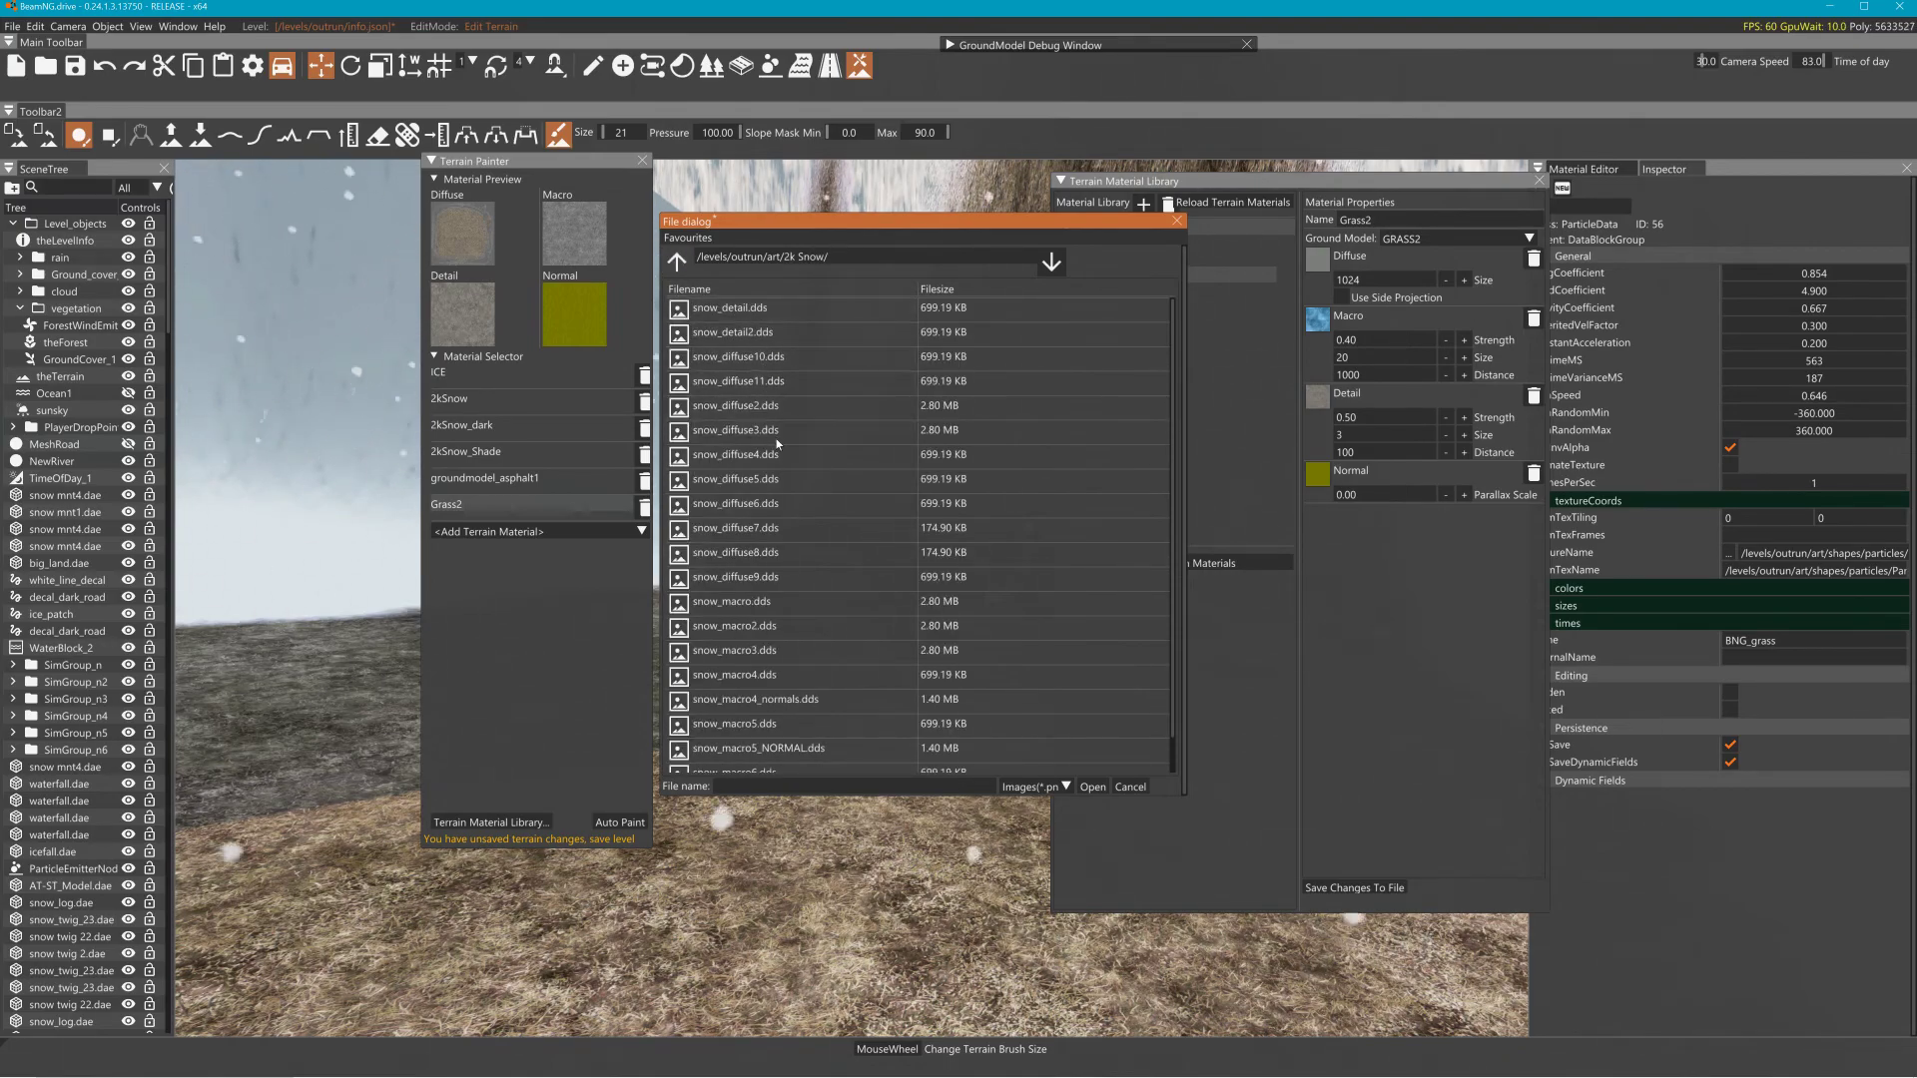
pyautogui.click(744, 405)
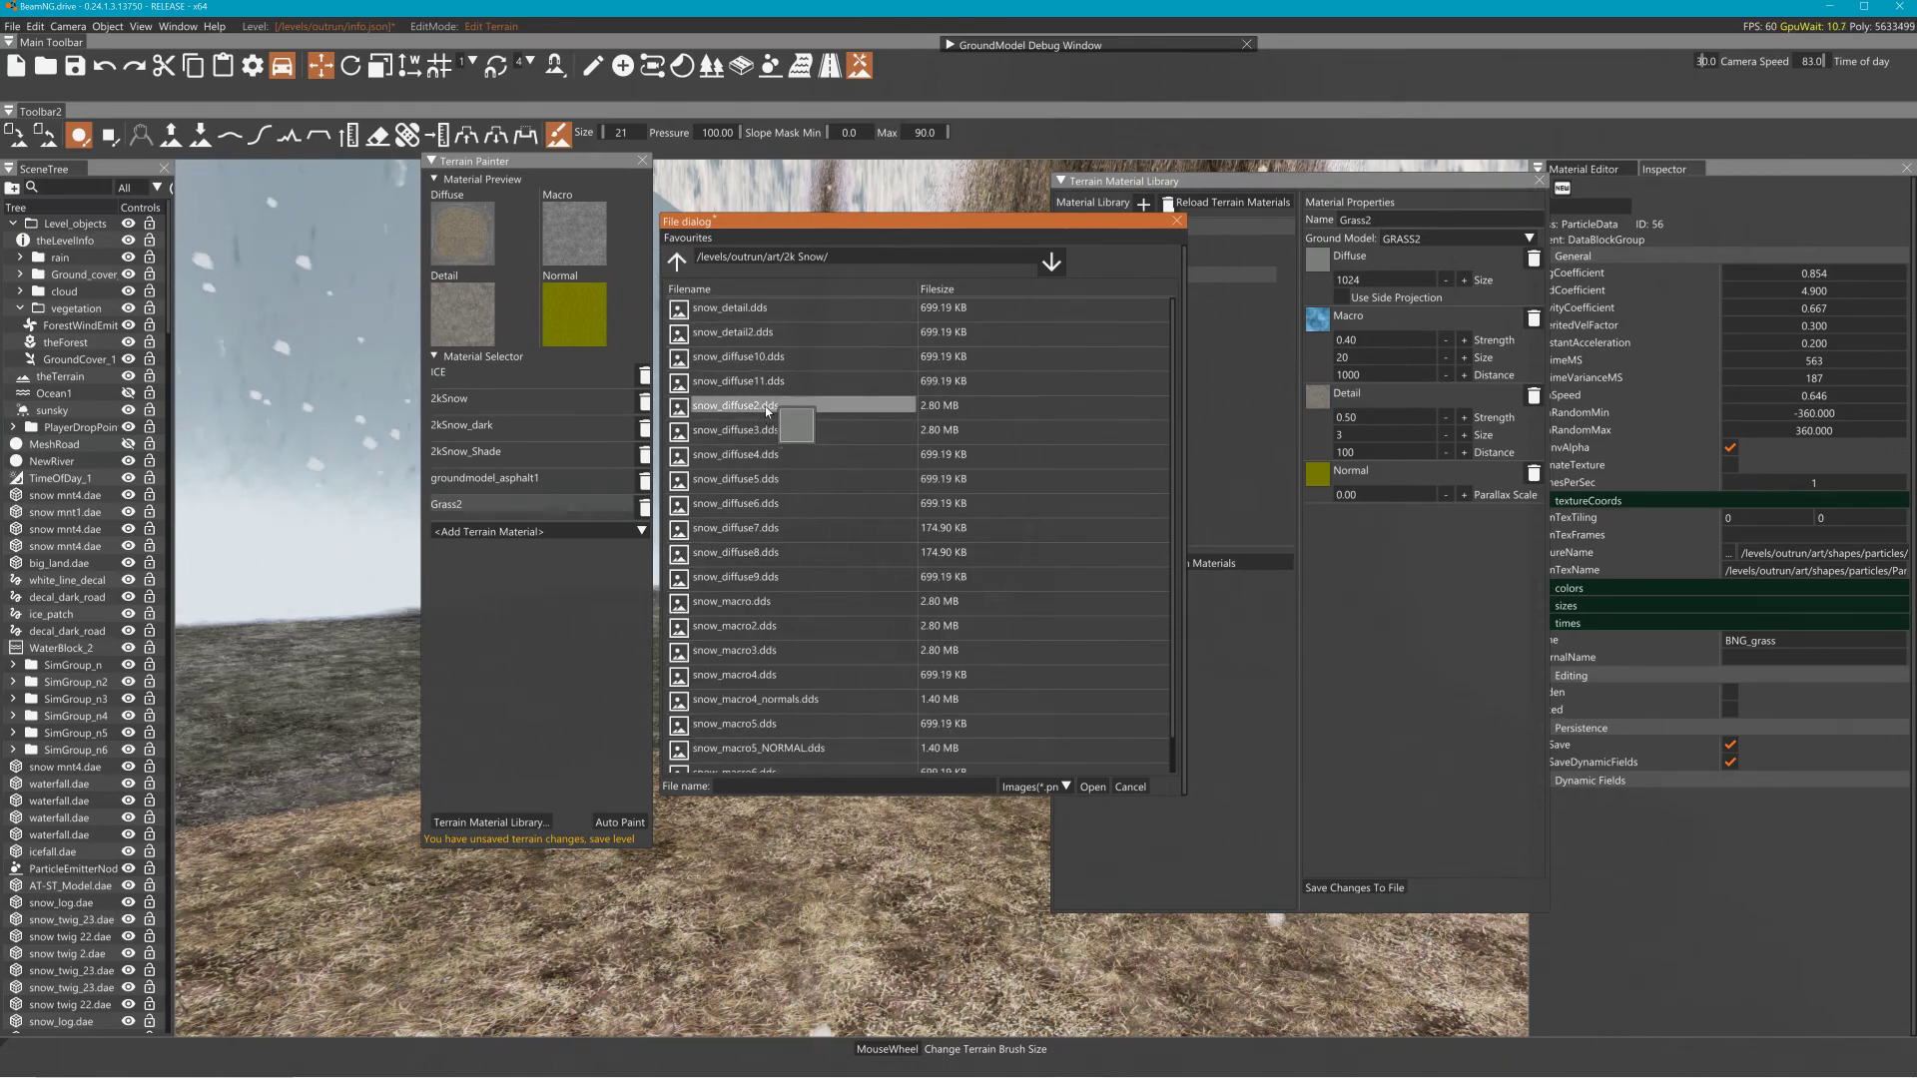
pyautogui.click(1101, 787)
# Browse the level's terrains and Ice_Fall folders for a normal texture for Grass2, and look through the other art folders
pyautogui.click(1320, 481)
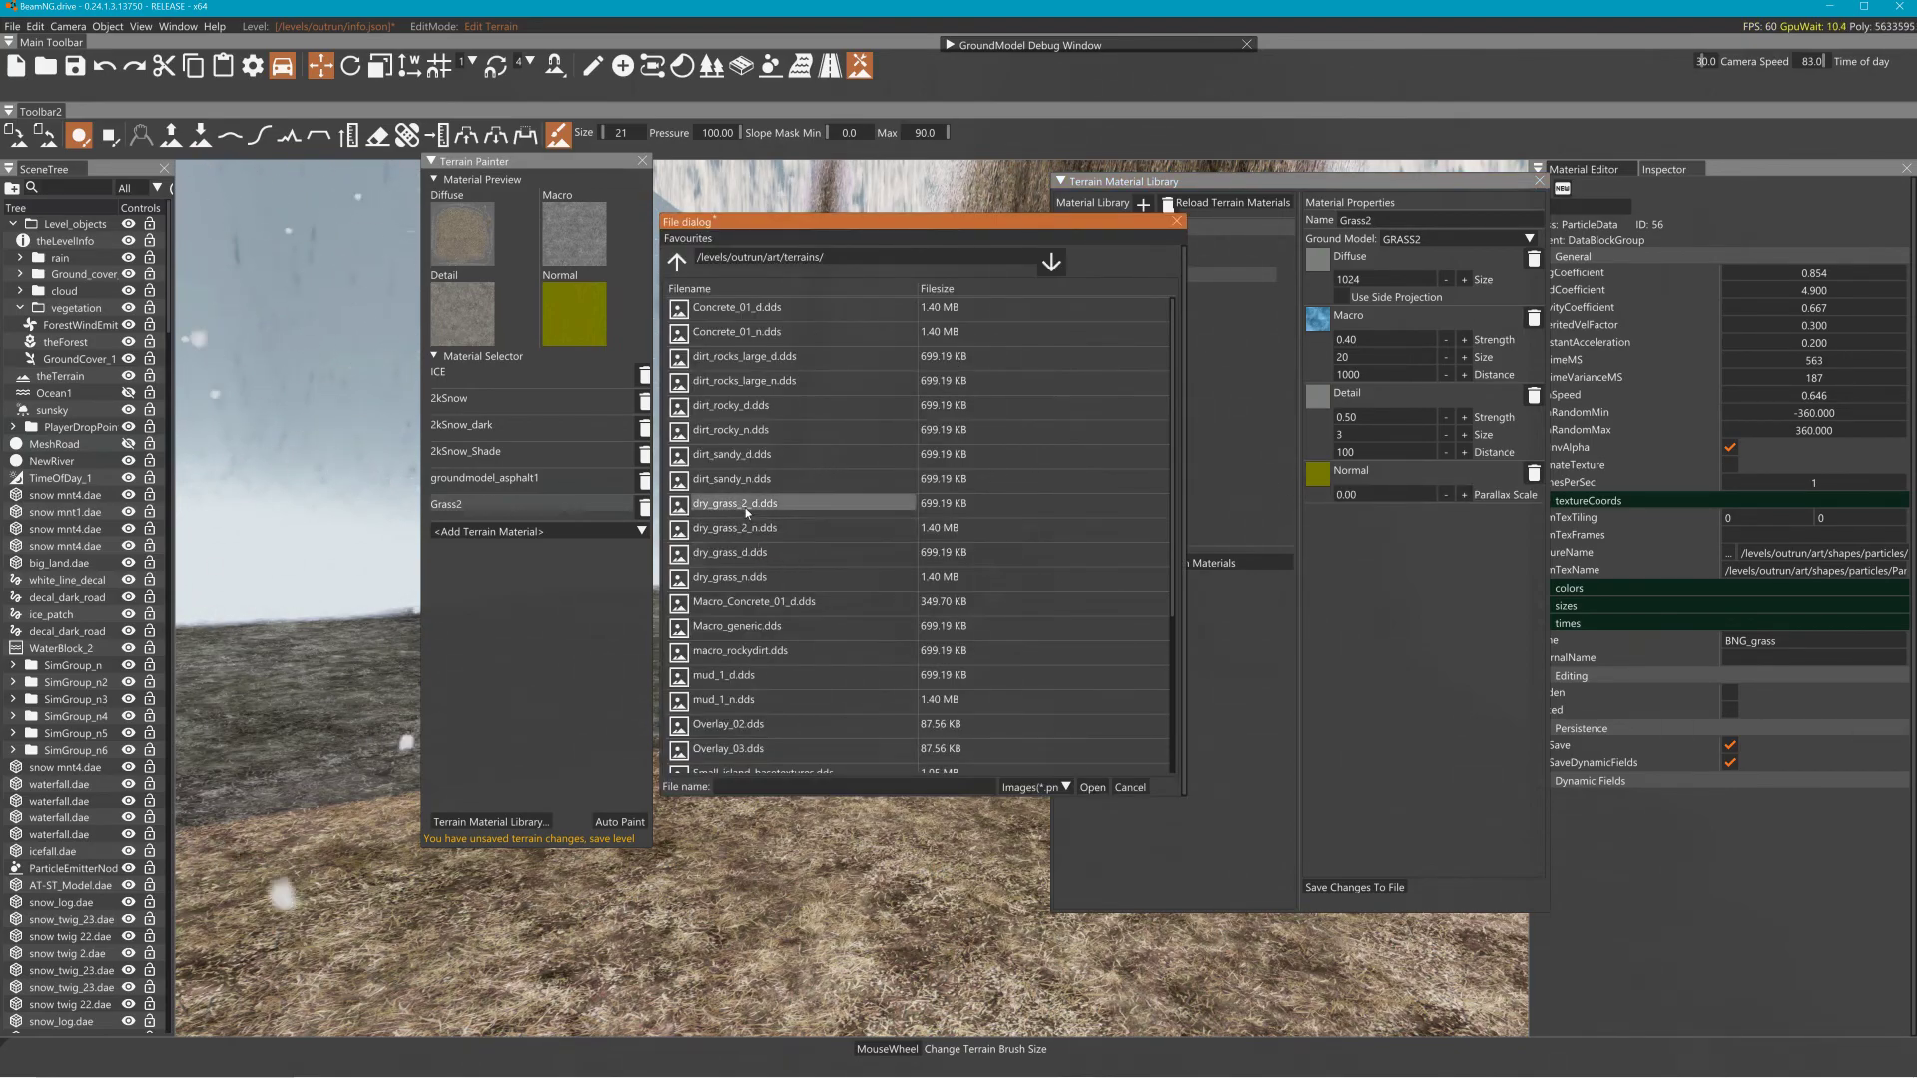
pyautogui.scroll(-1, 744, 528)
pyautogui.scroll(-1, 744, 528)
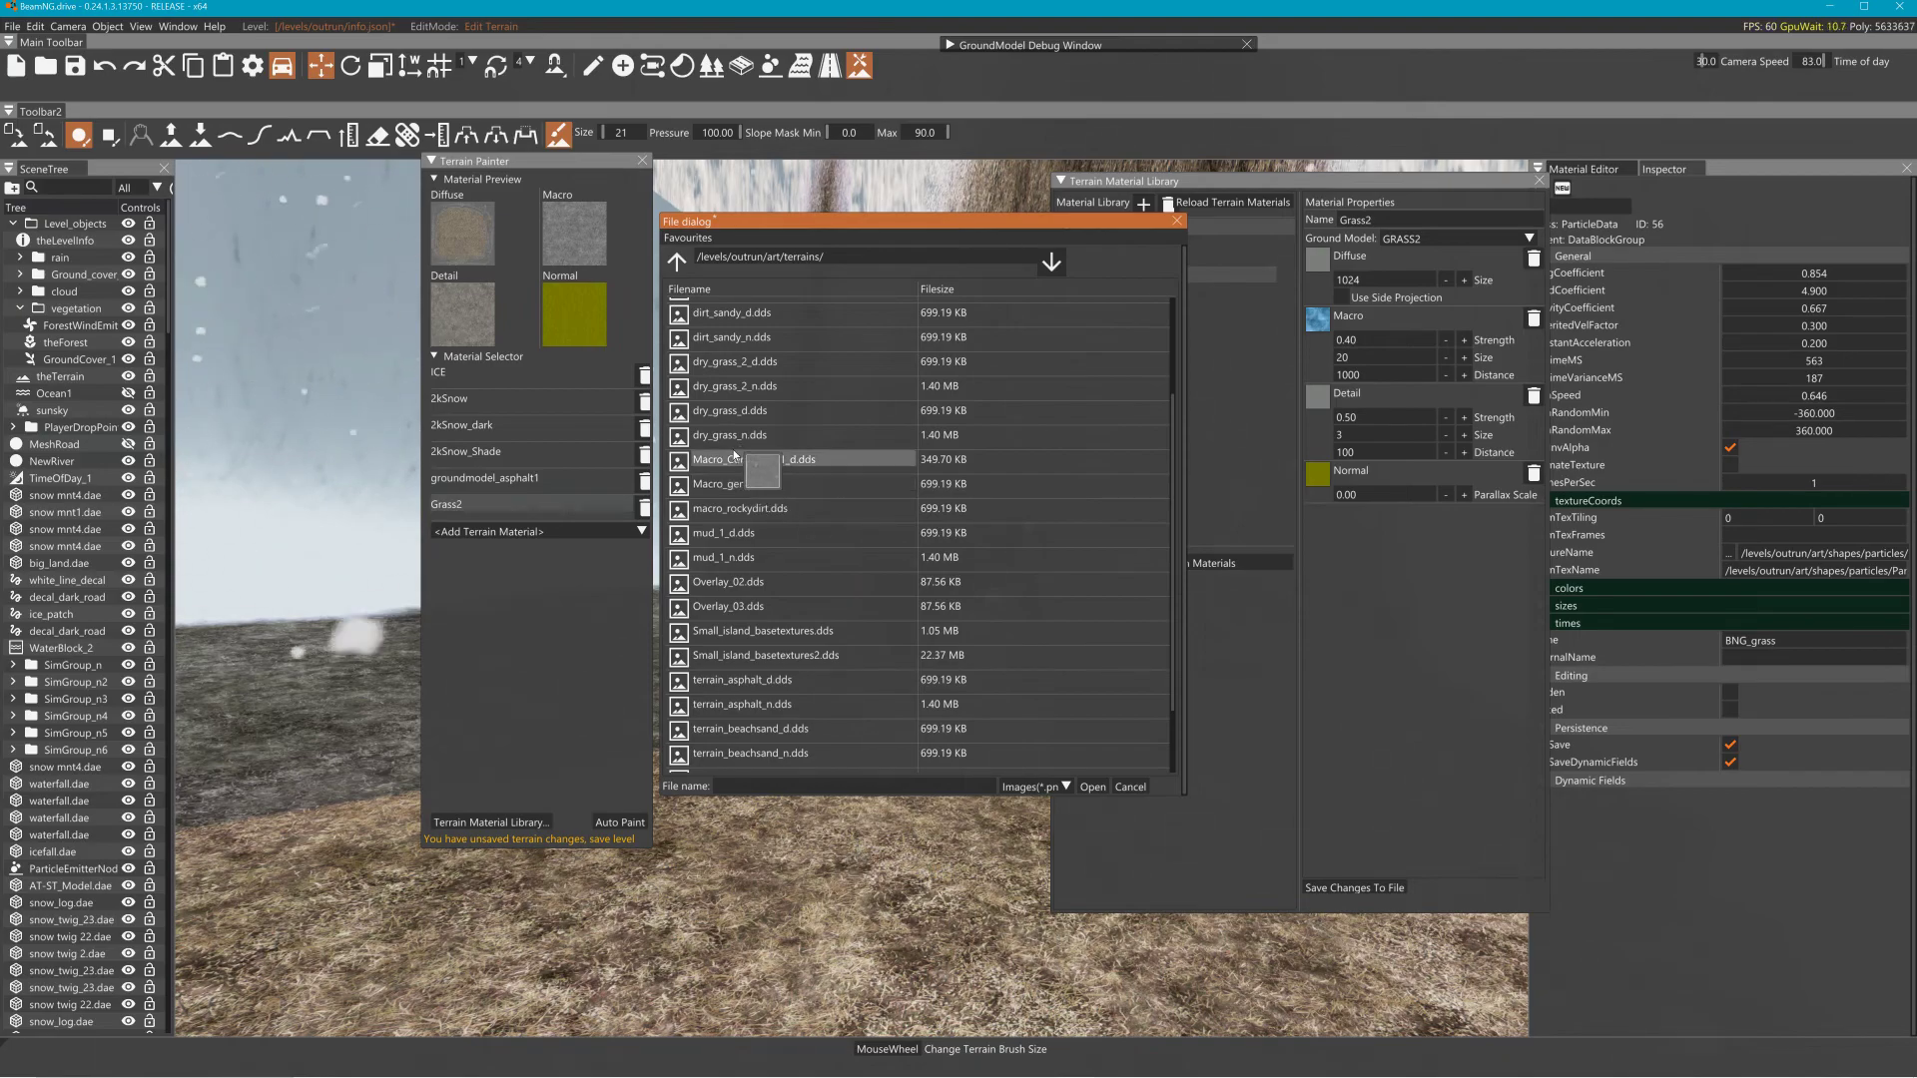
pyautogui.scroll(1, 739, 440)
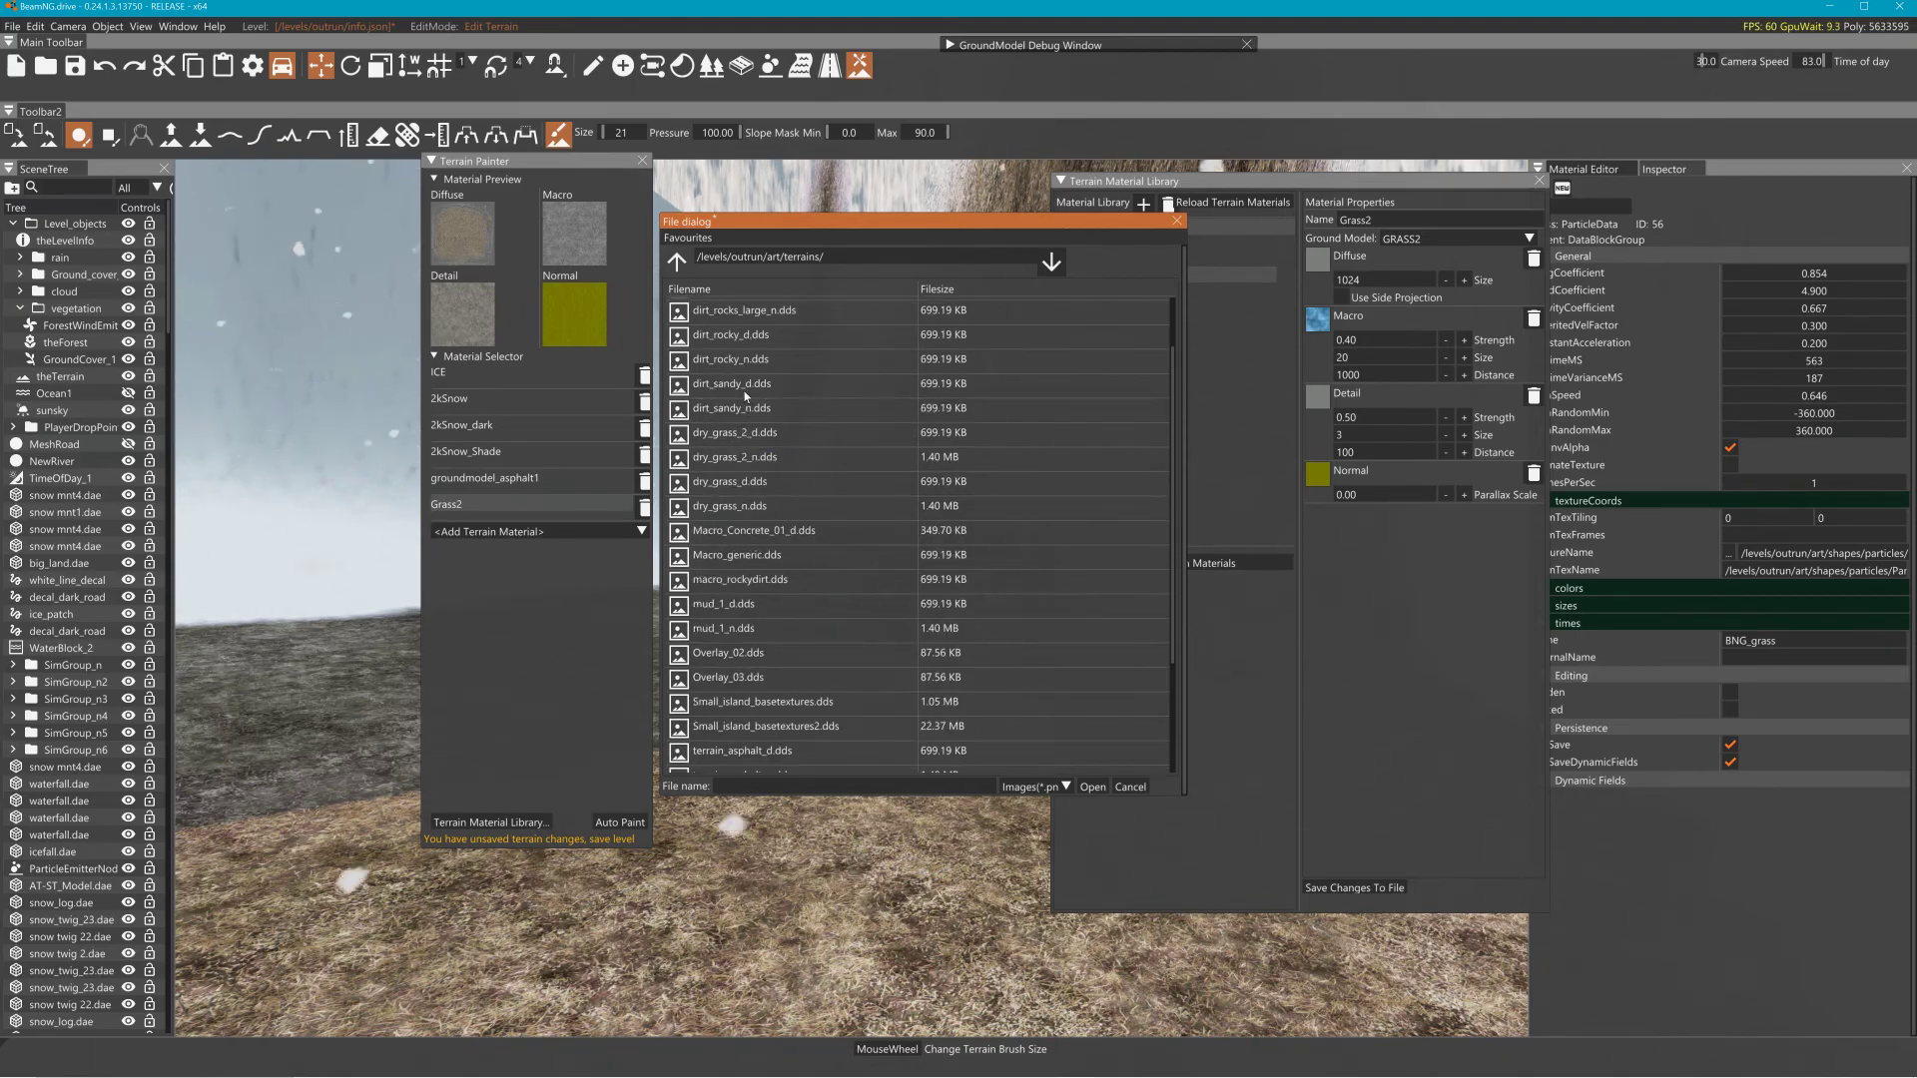
pyautogui.click(678, 262)
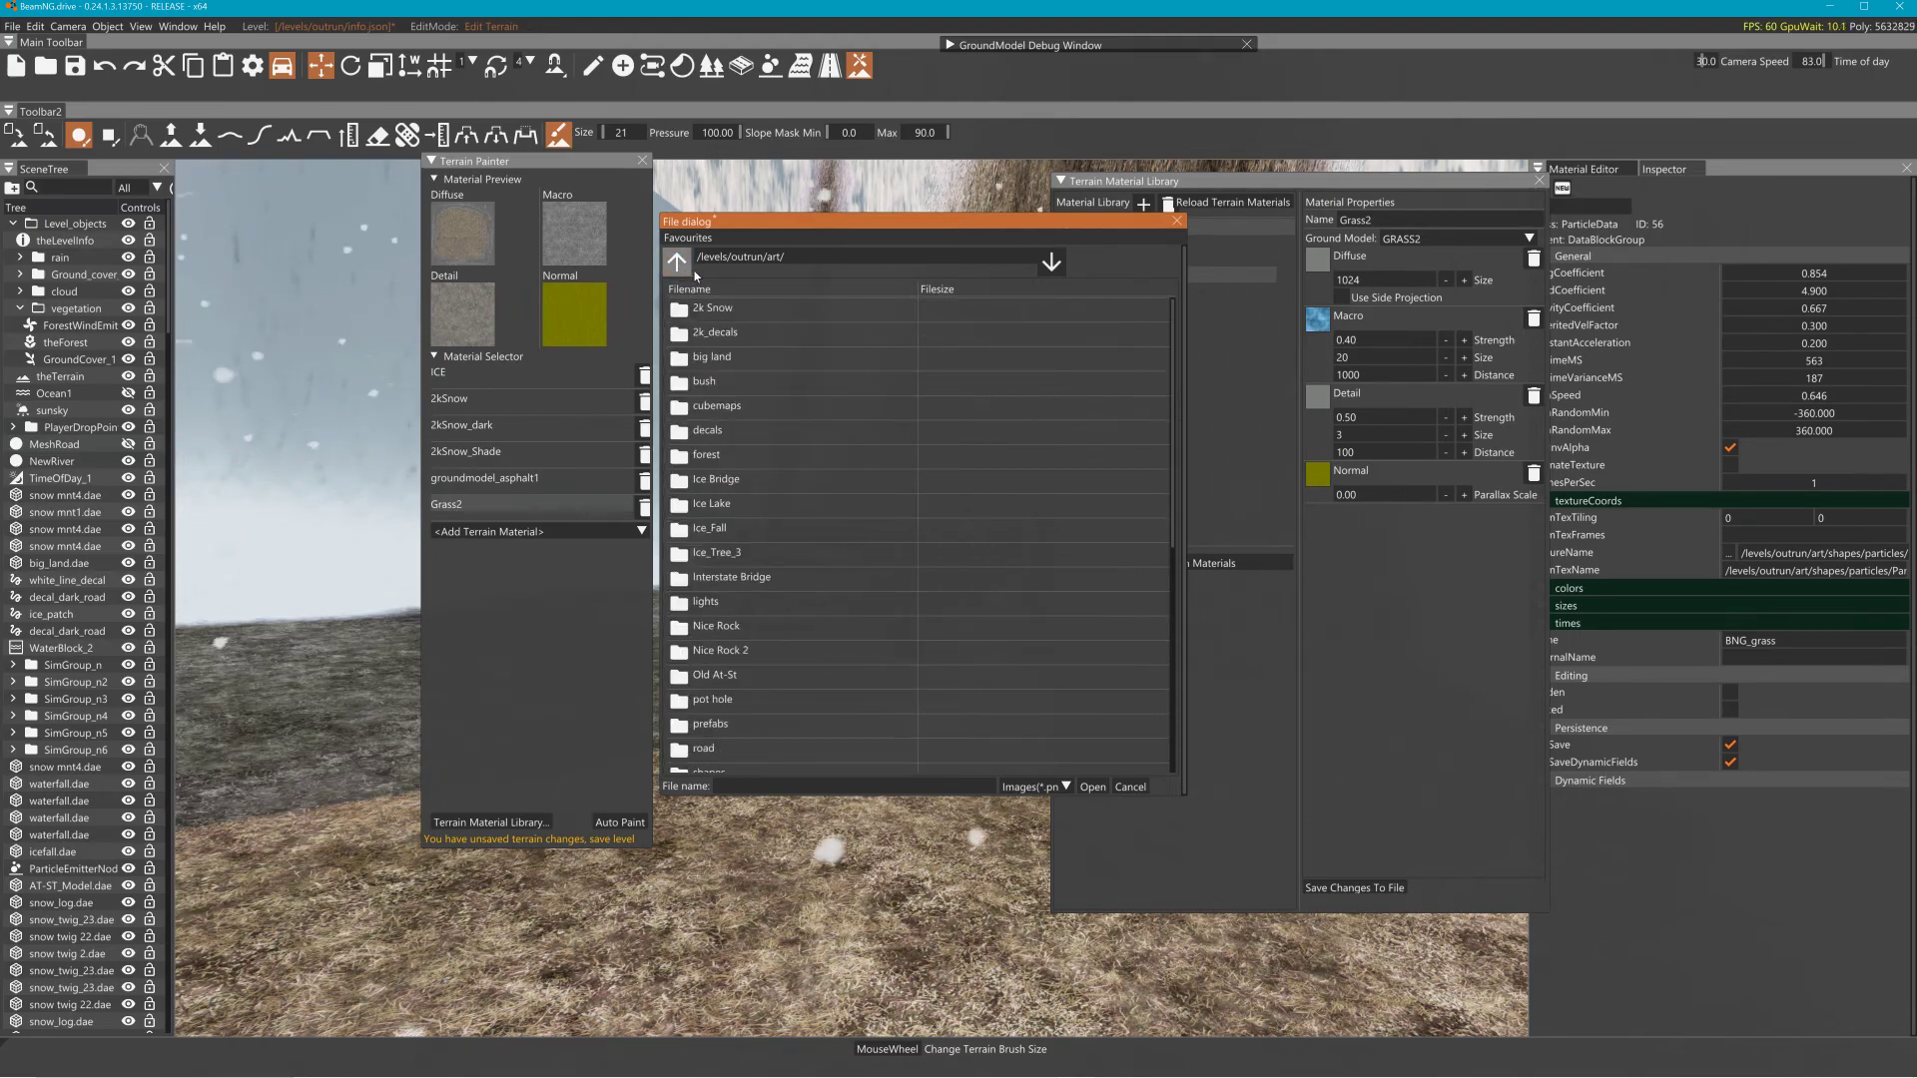
pyautogui.doubleClick(741, 524)
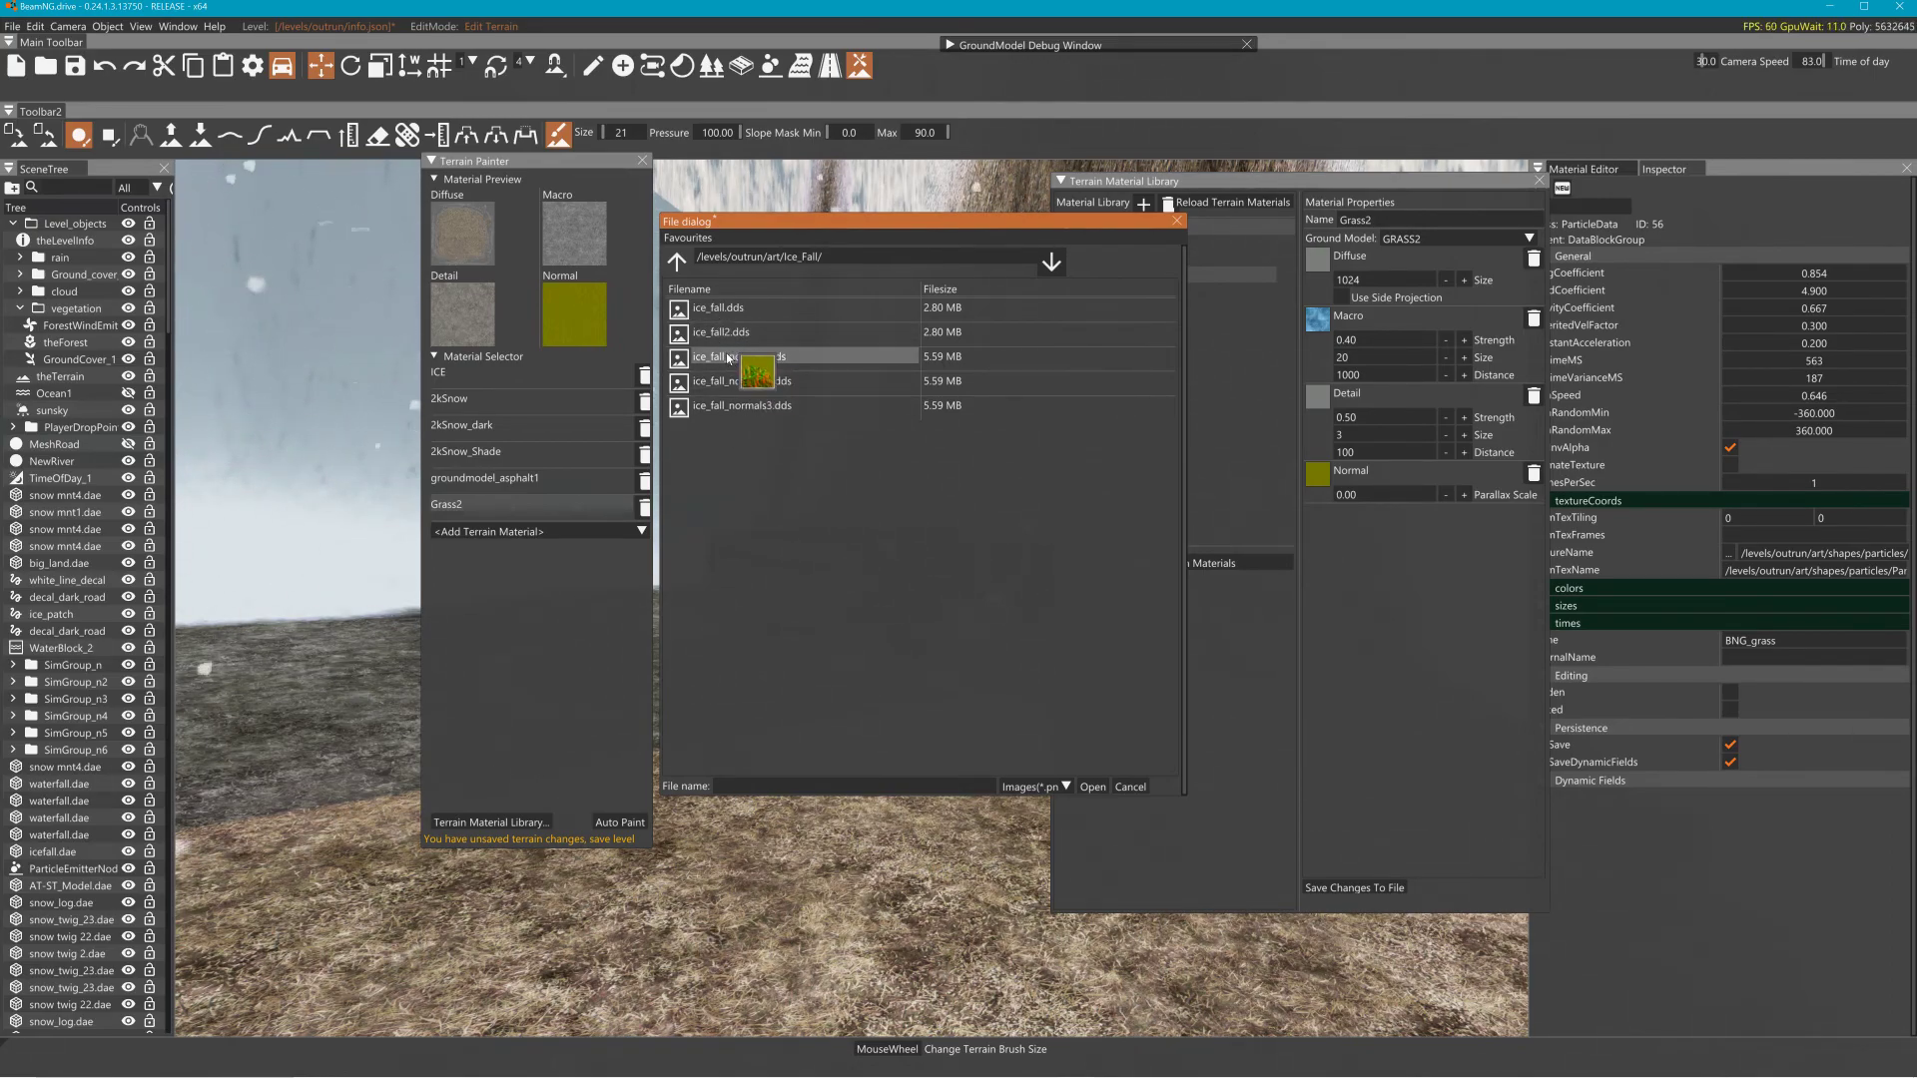
pyautogui.click(677, 261)
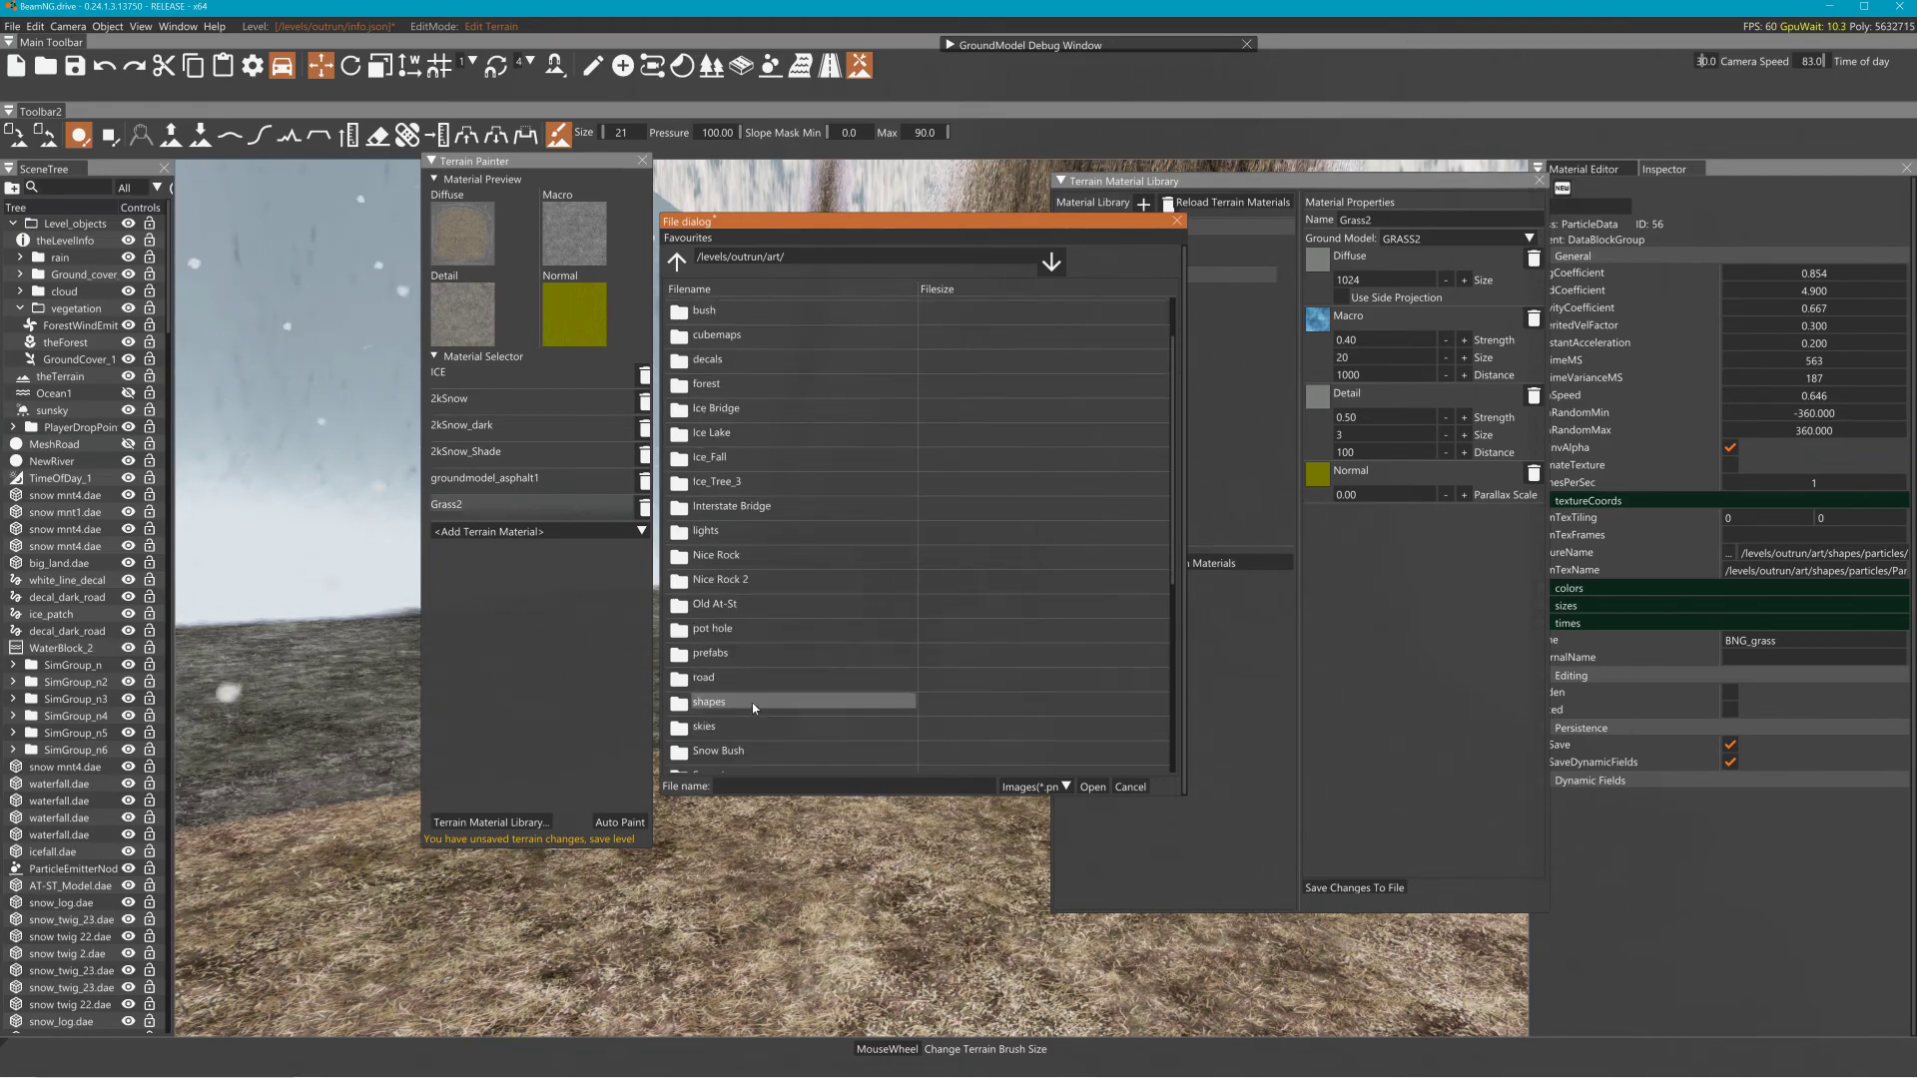
pyautogui.scroll(-1, 741, 744)
pyautogui.scroll(-1, 743, 746)
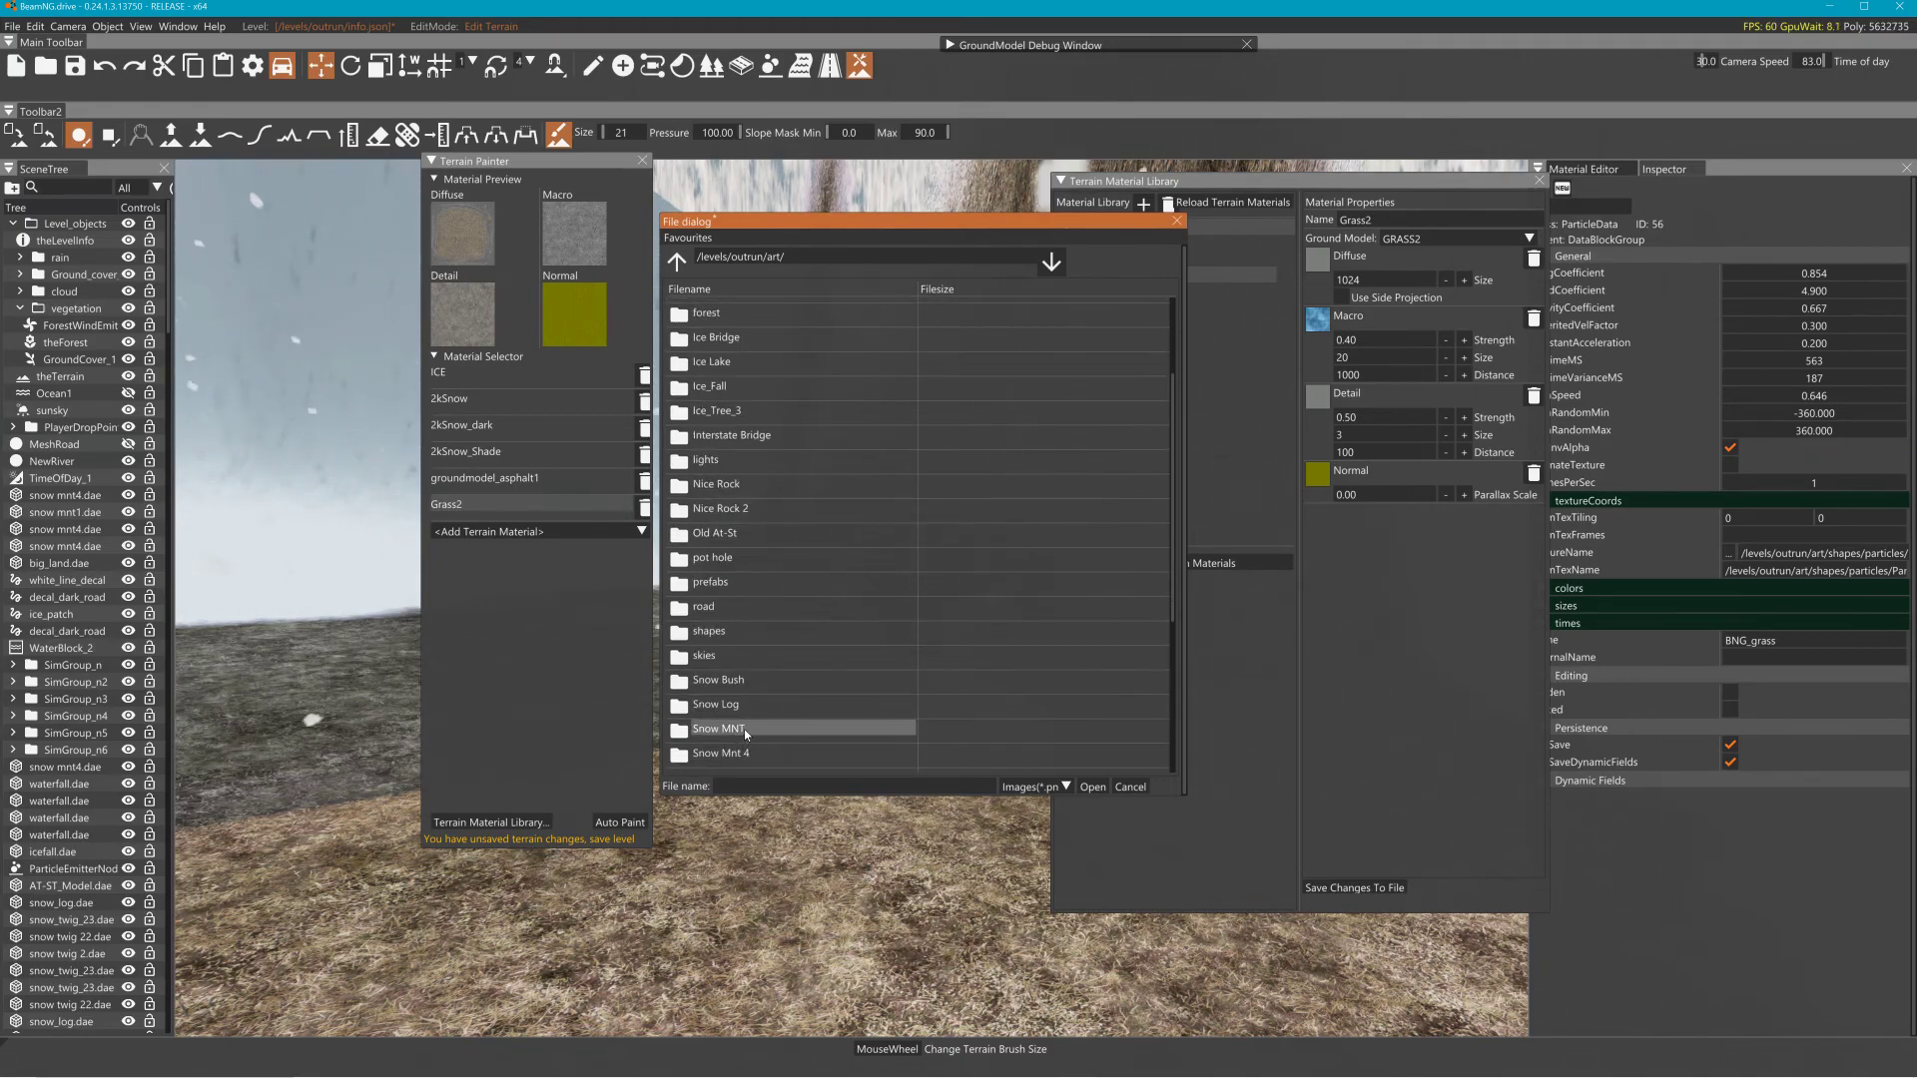
pyautogui.scroll(-1, 757, 699)
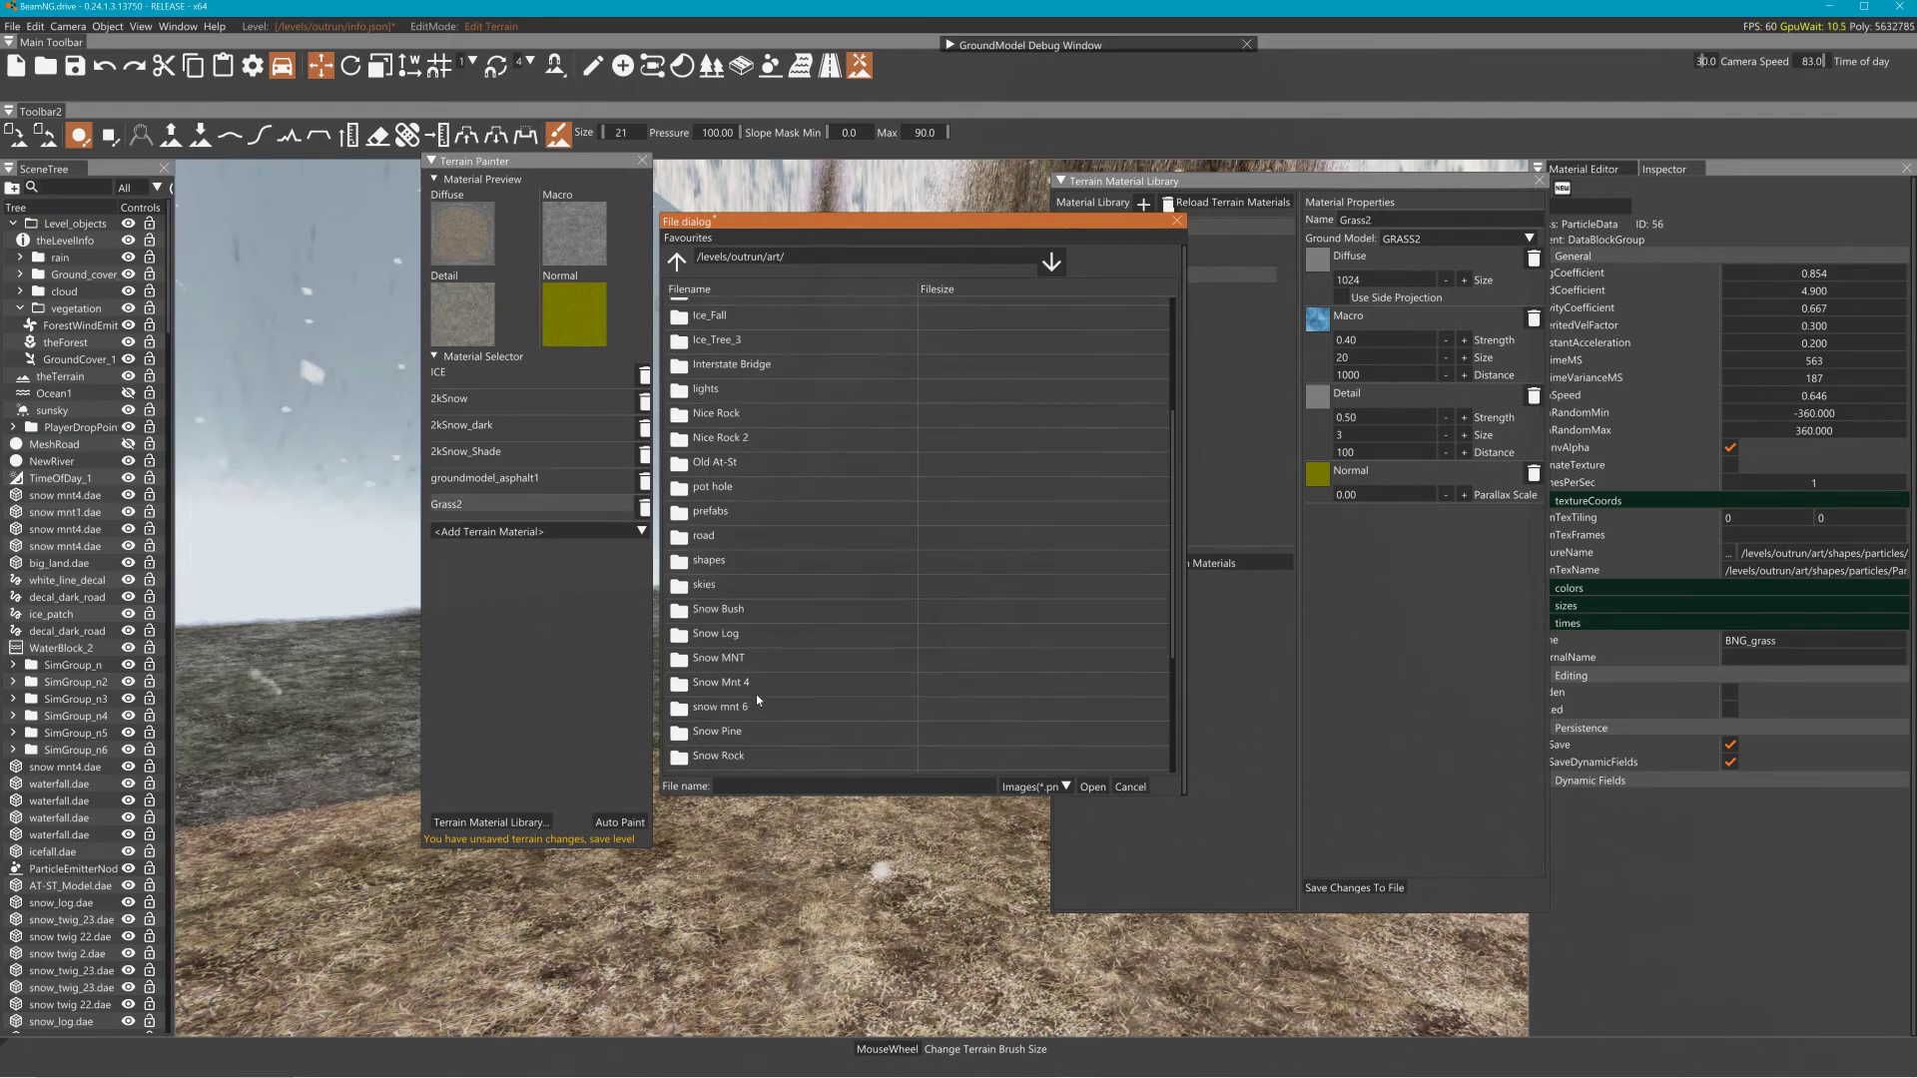
pyautogui.scroll(3, 759, 689)
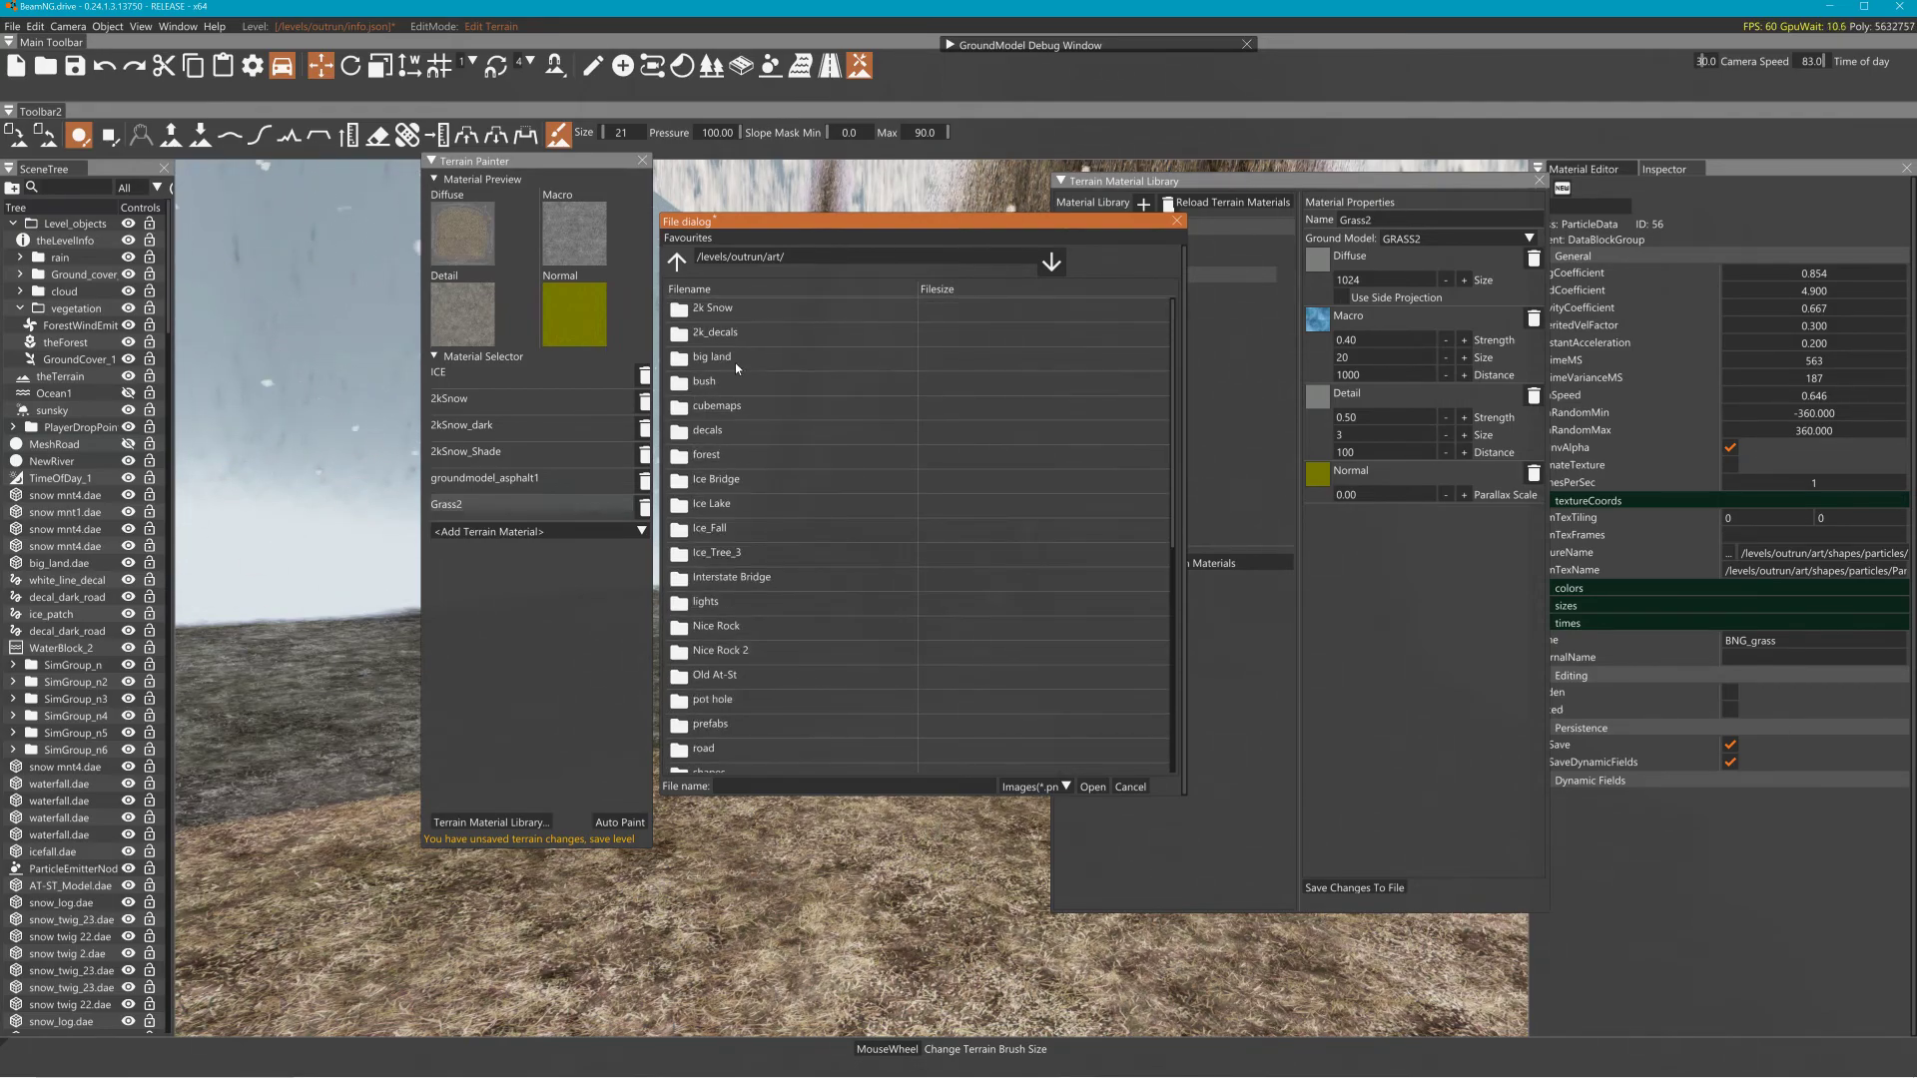
# Examine the texture files in the 2k Snow, Ice Lake and decals folders for a suitable Grass2 normal map
pyautogui.doubleClick(745, 307)
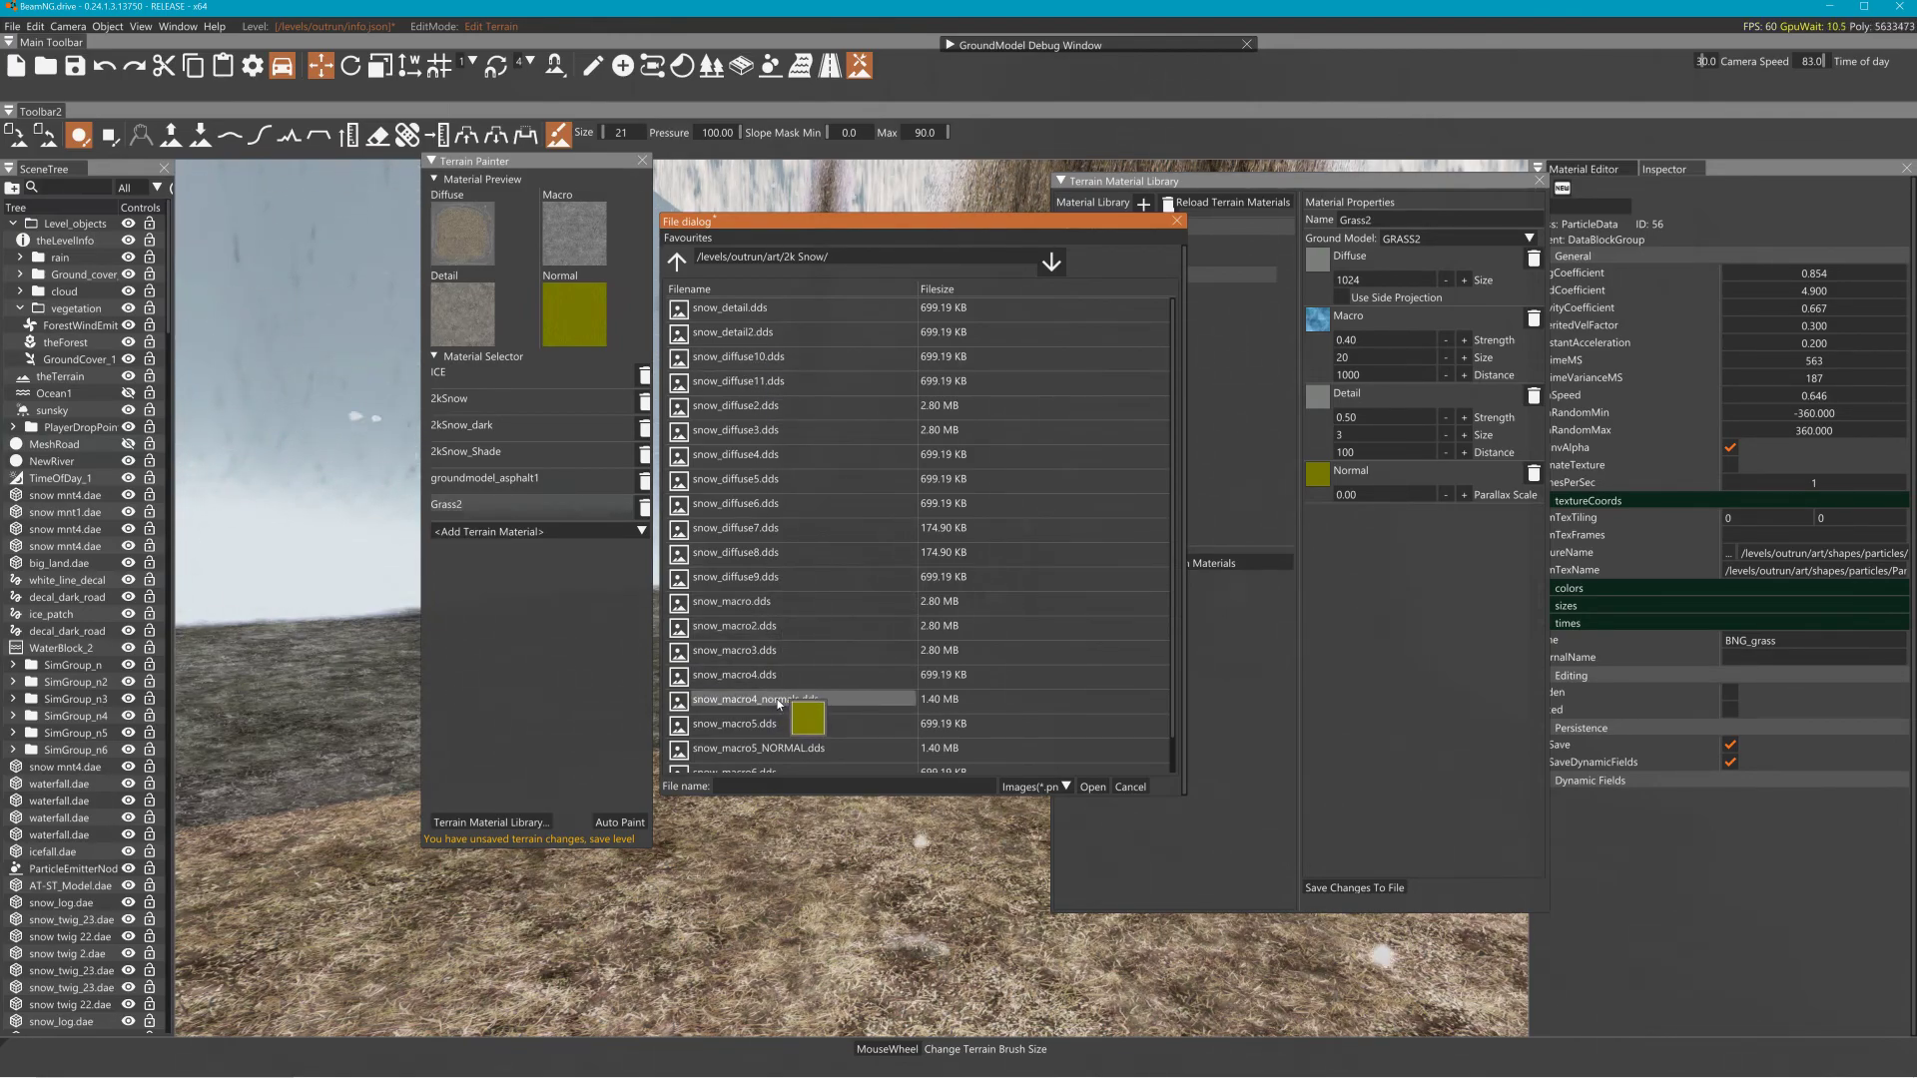
pyautogui.scroll(-1, 777, 699)
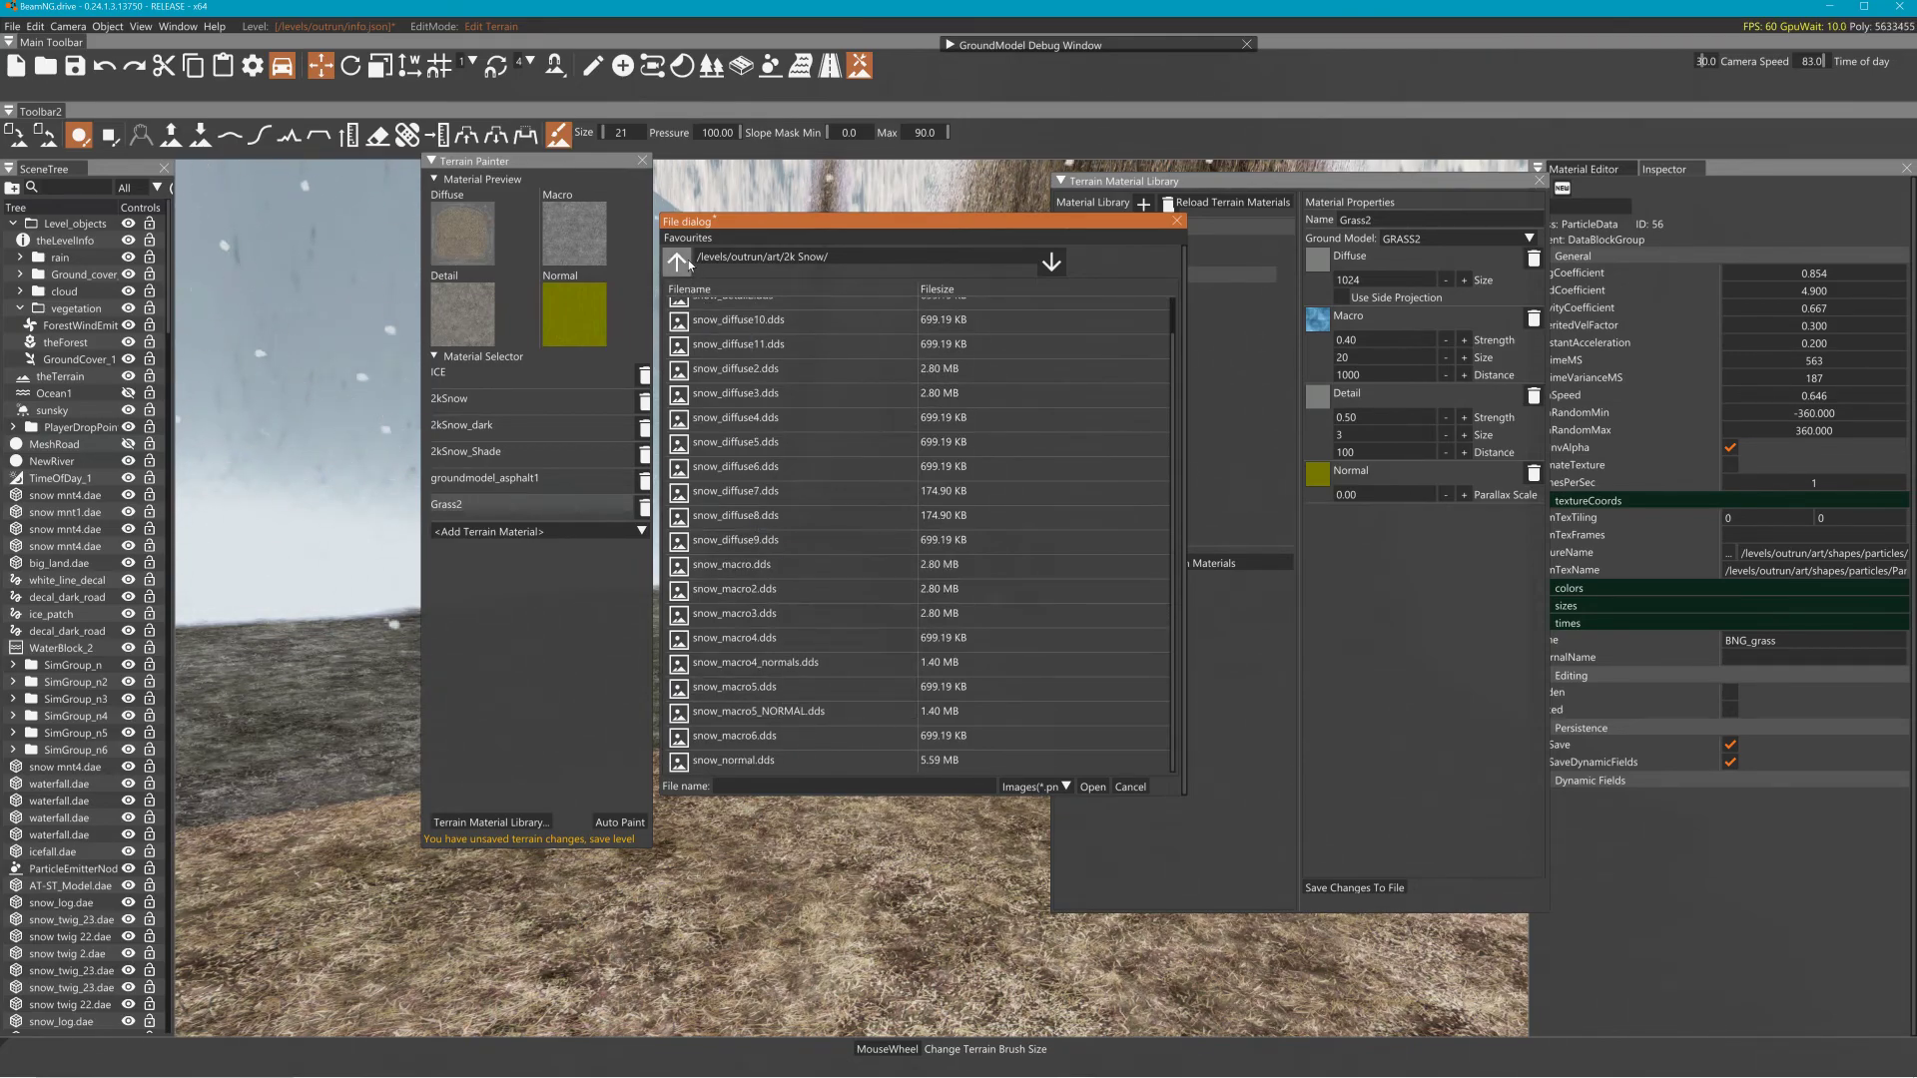
pyautogui.click(680, 266)
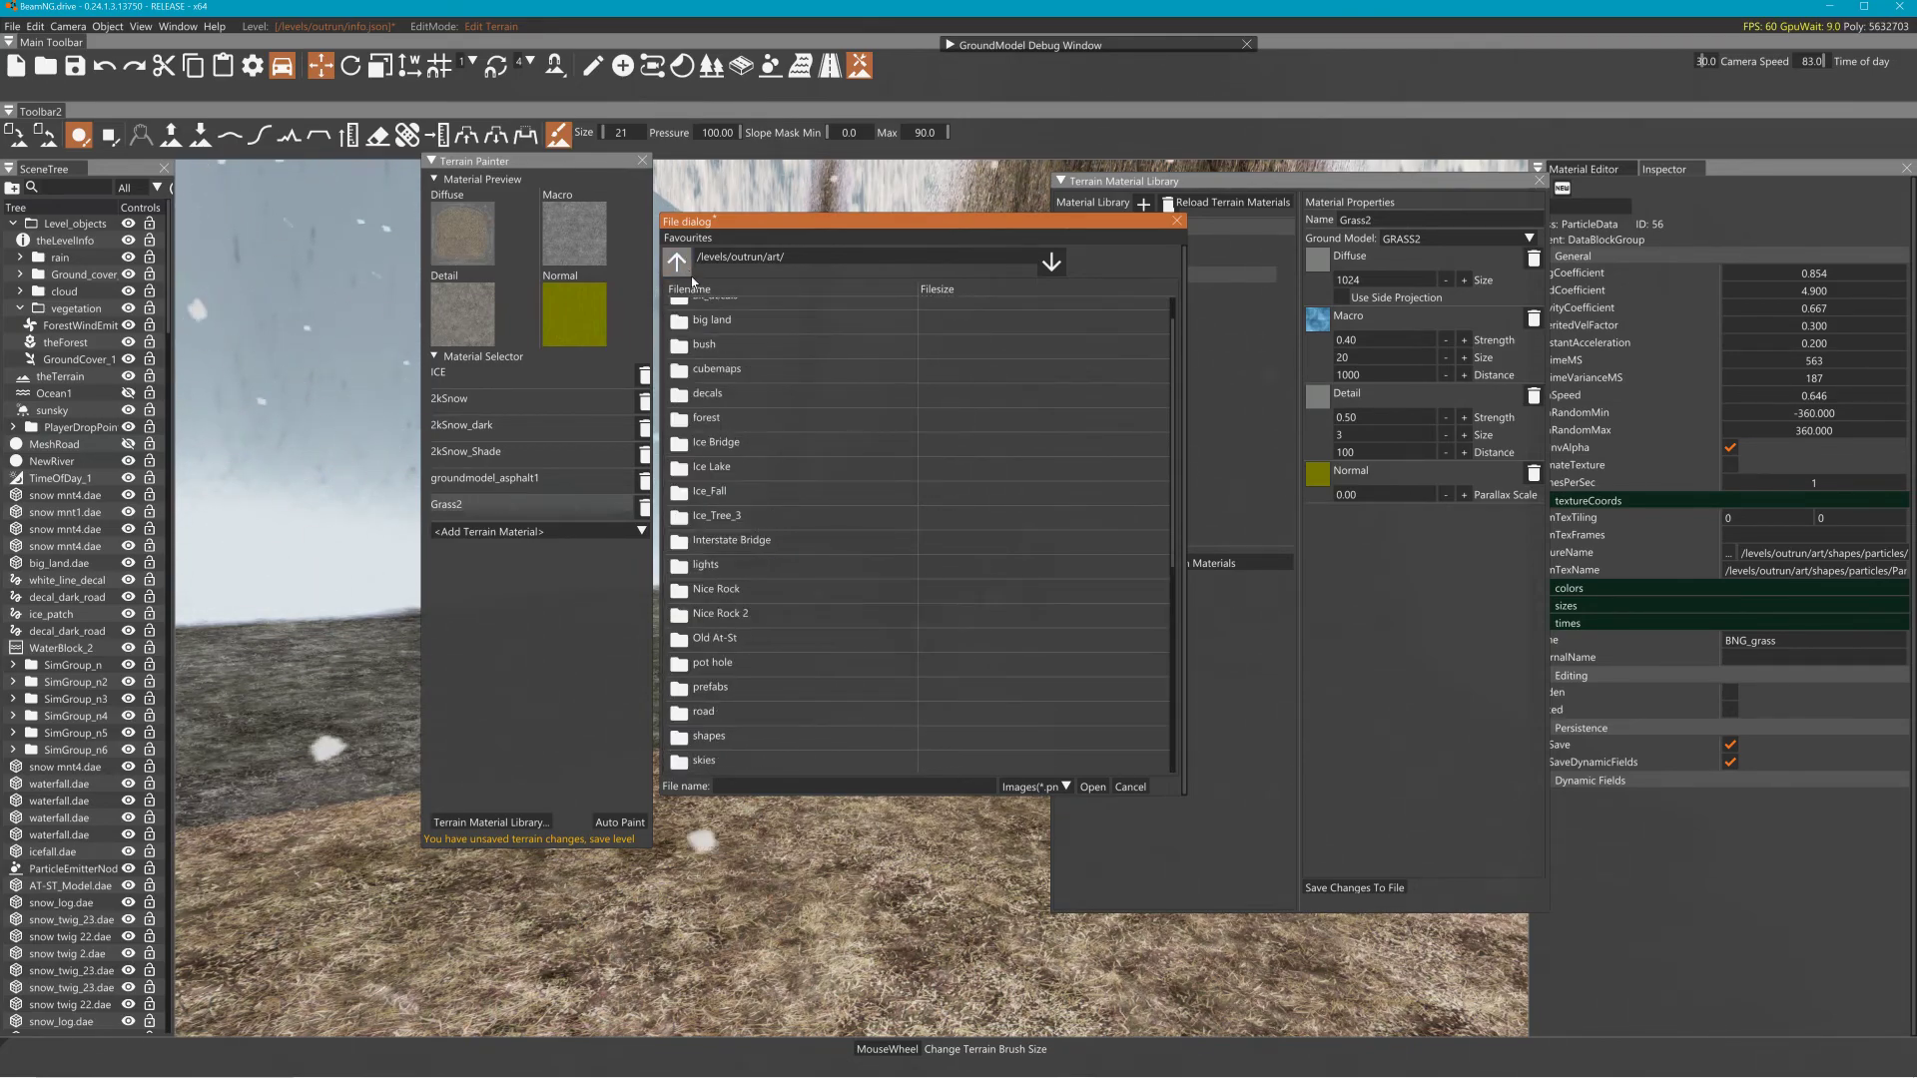
pyautogui.doubleClick(739, 464)
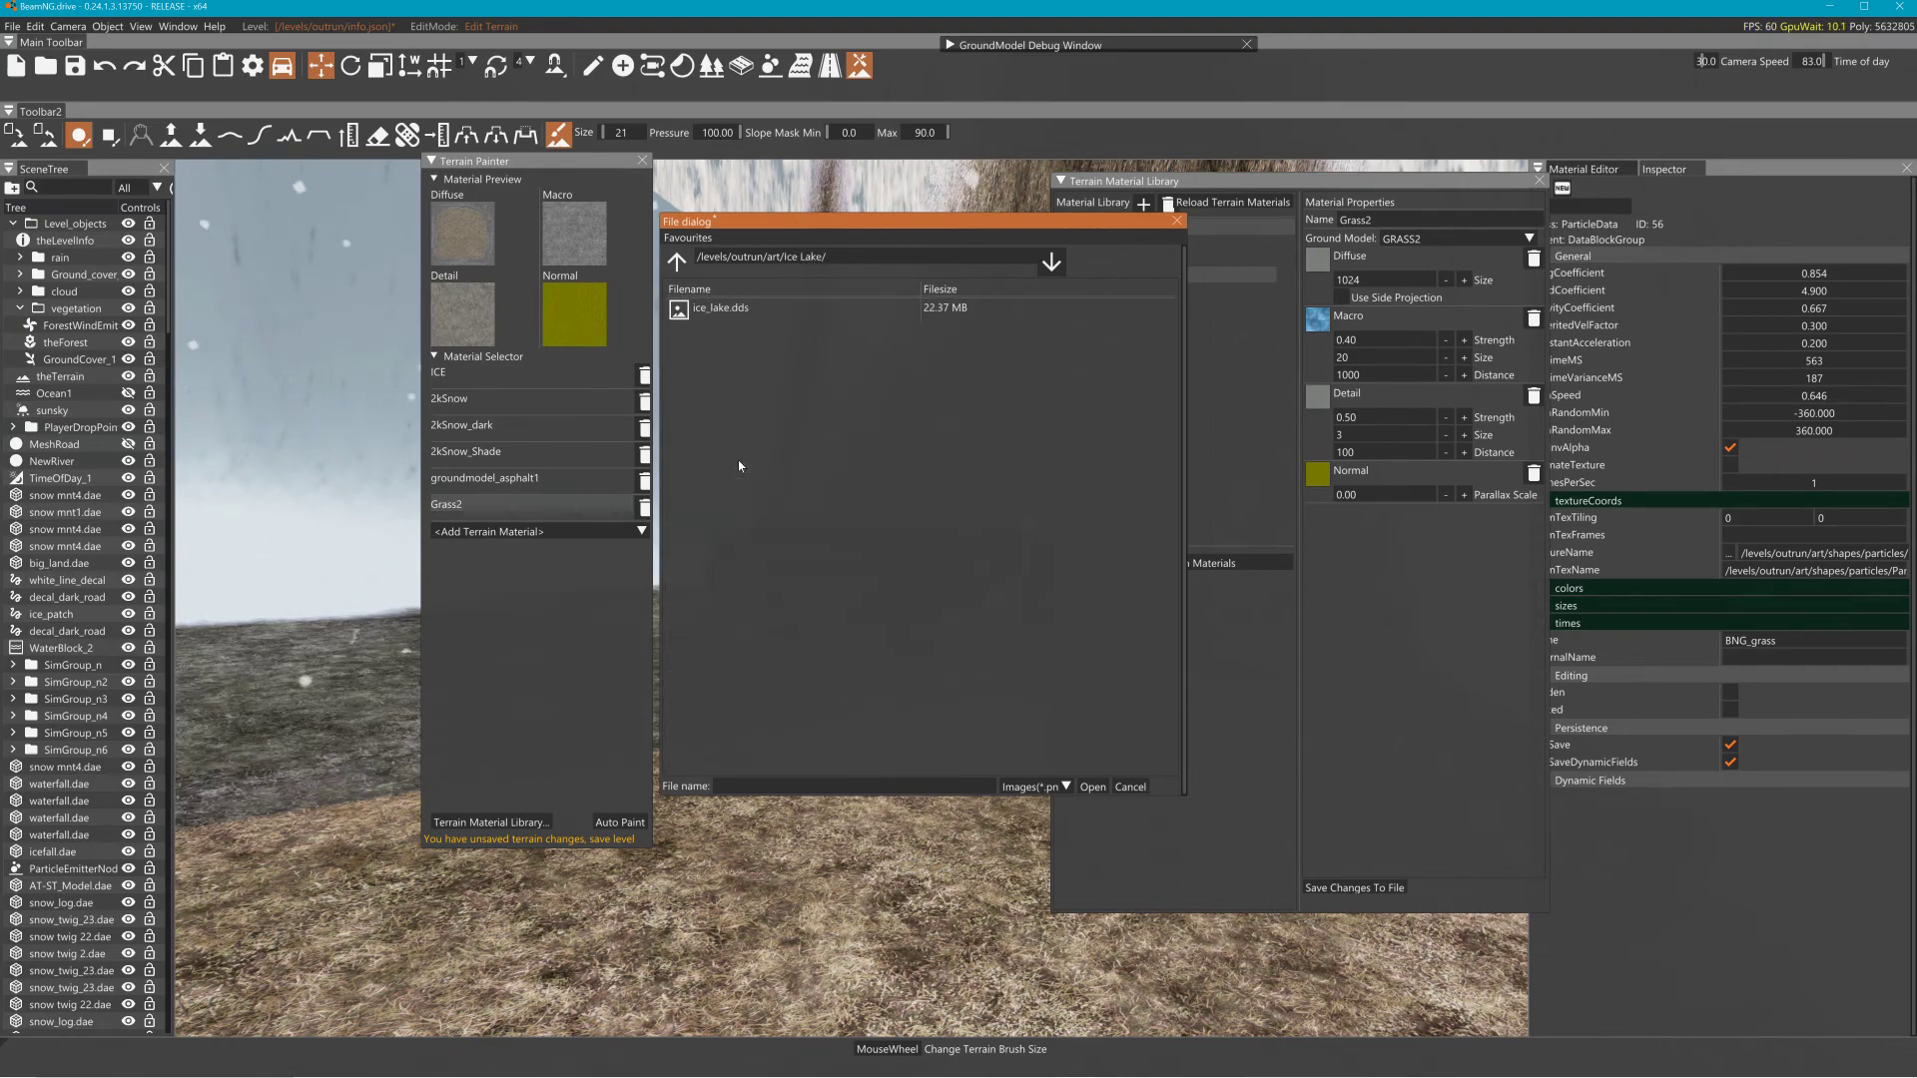
pyautogui.click(677, 261)
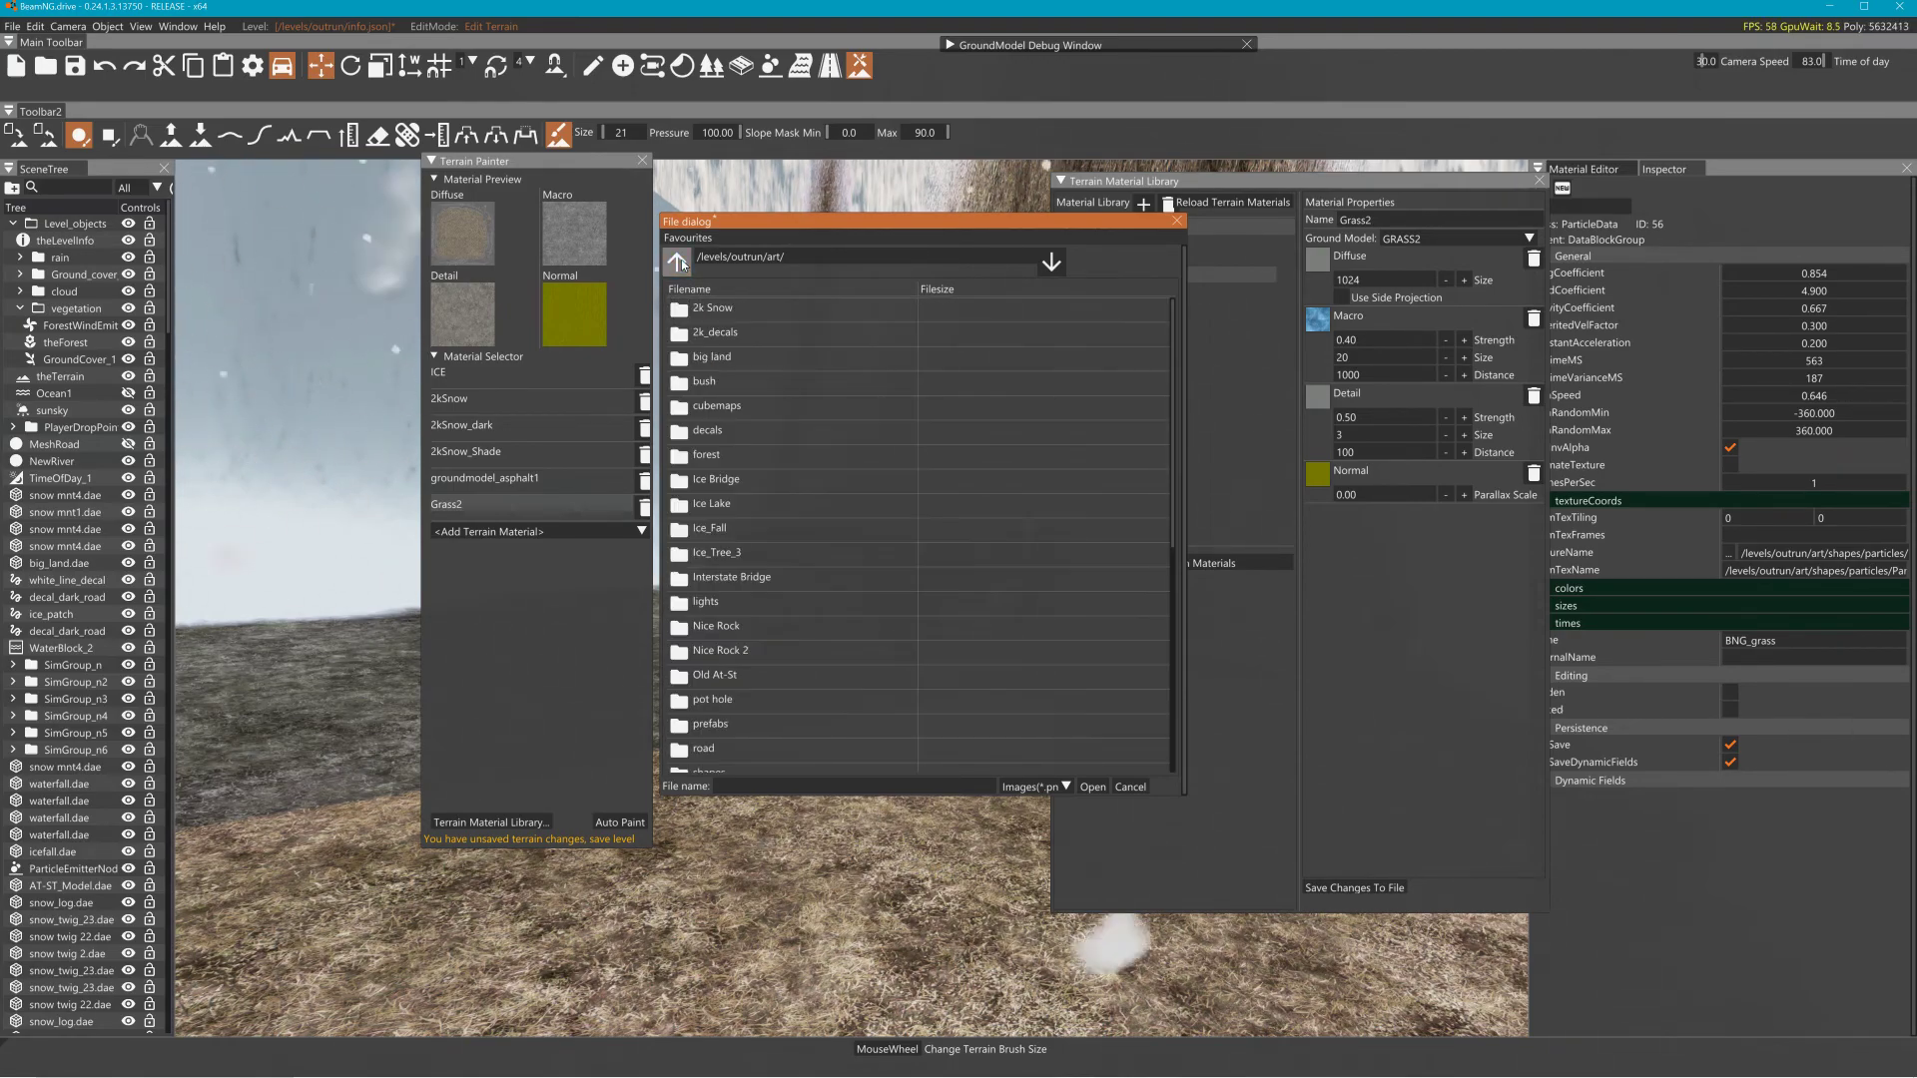
pyautogui.doubleClick(710, 432)
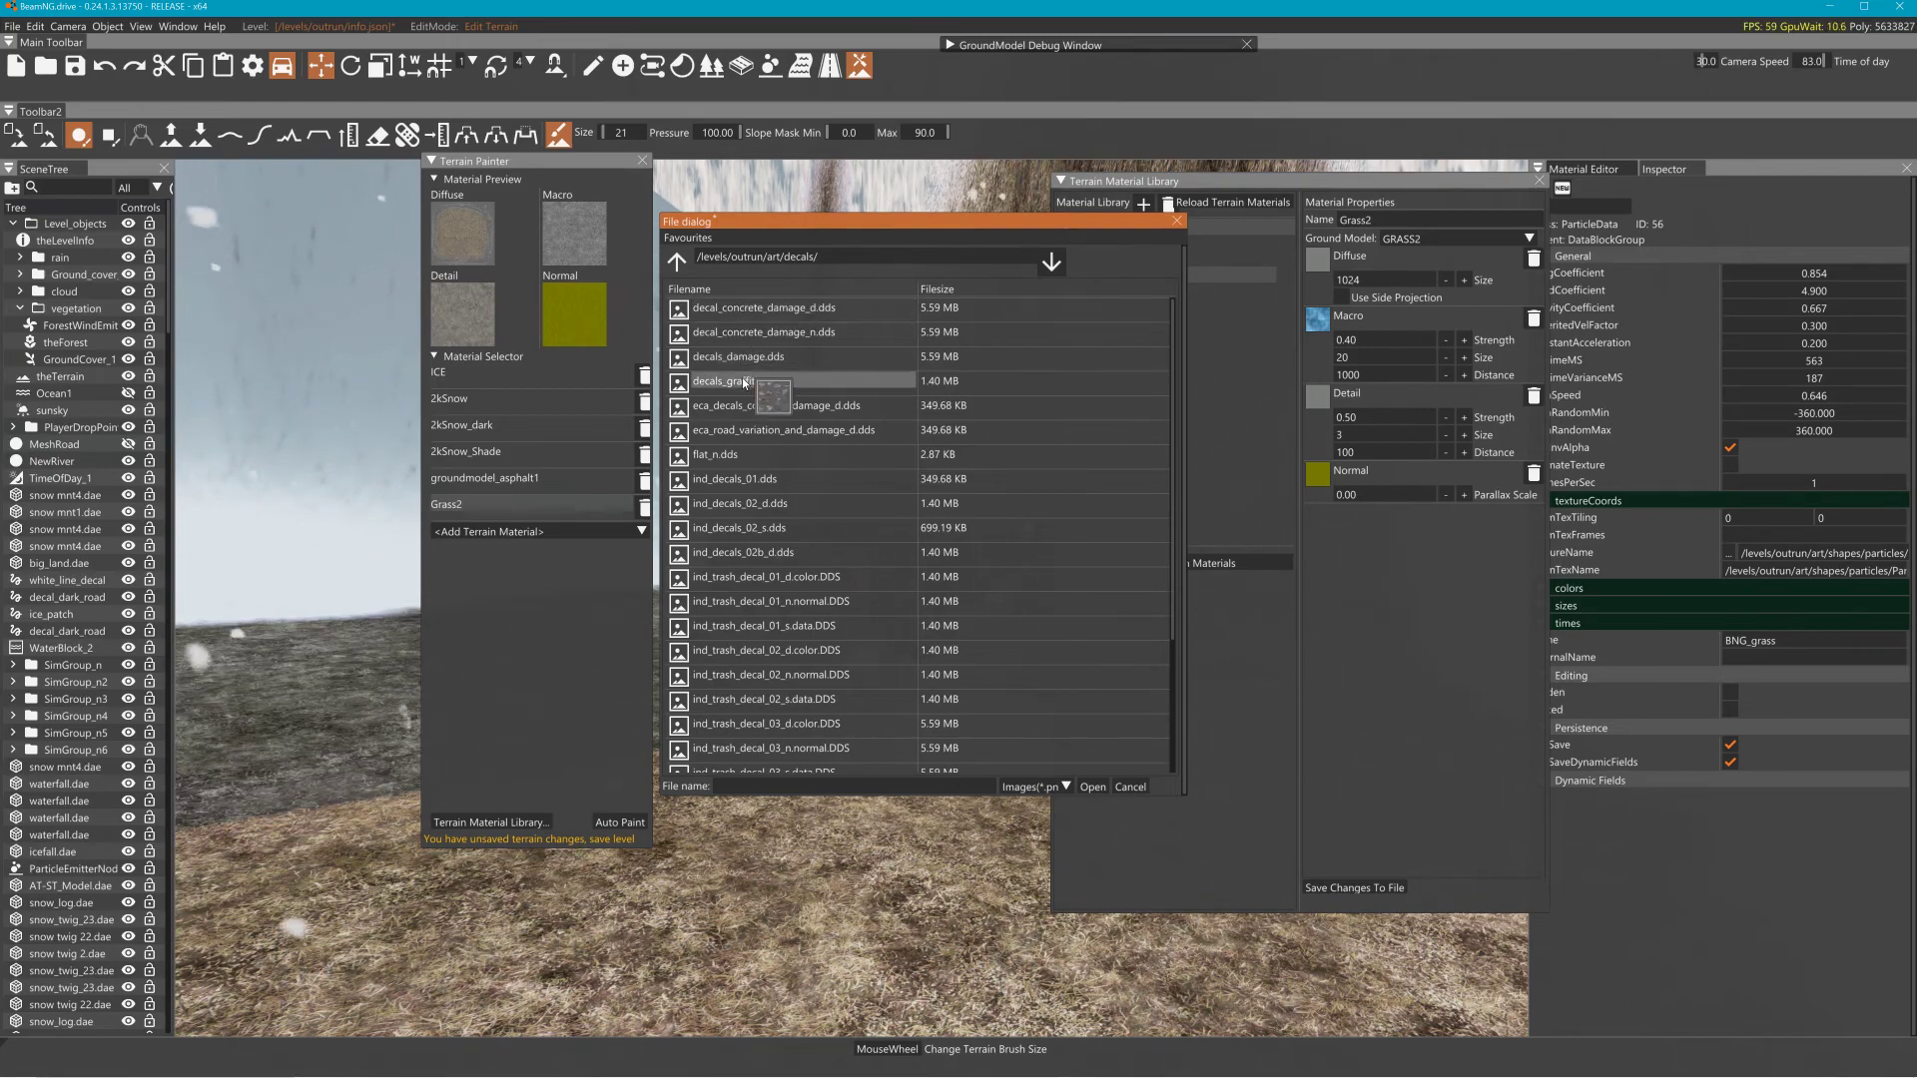
pyautogui.scroll(-1, 748, 449)
pyautogui.scroll(-2, 745, 578)
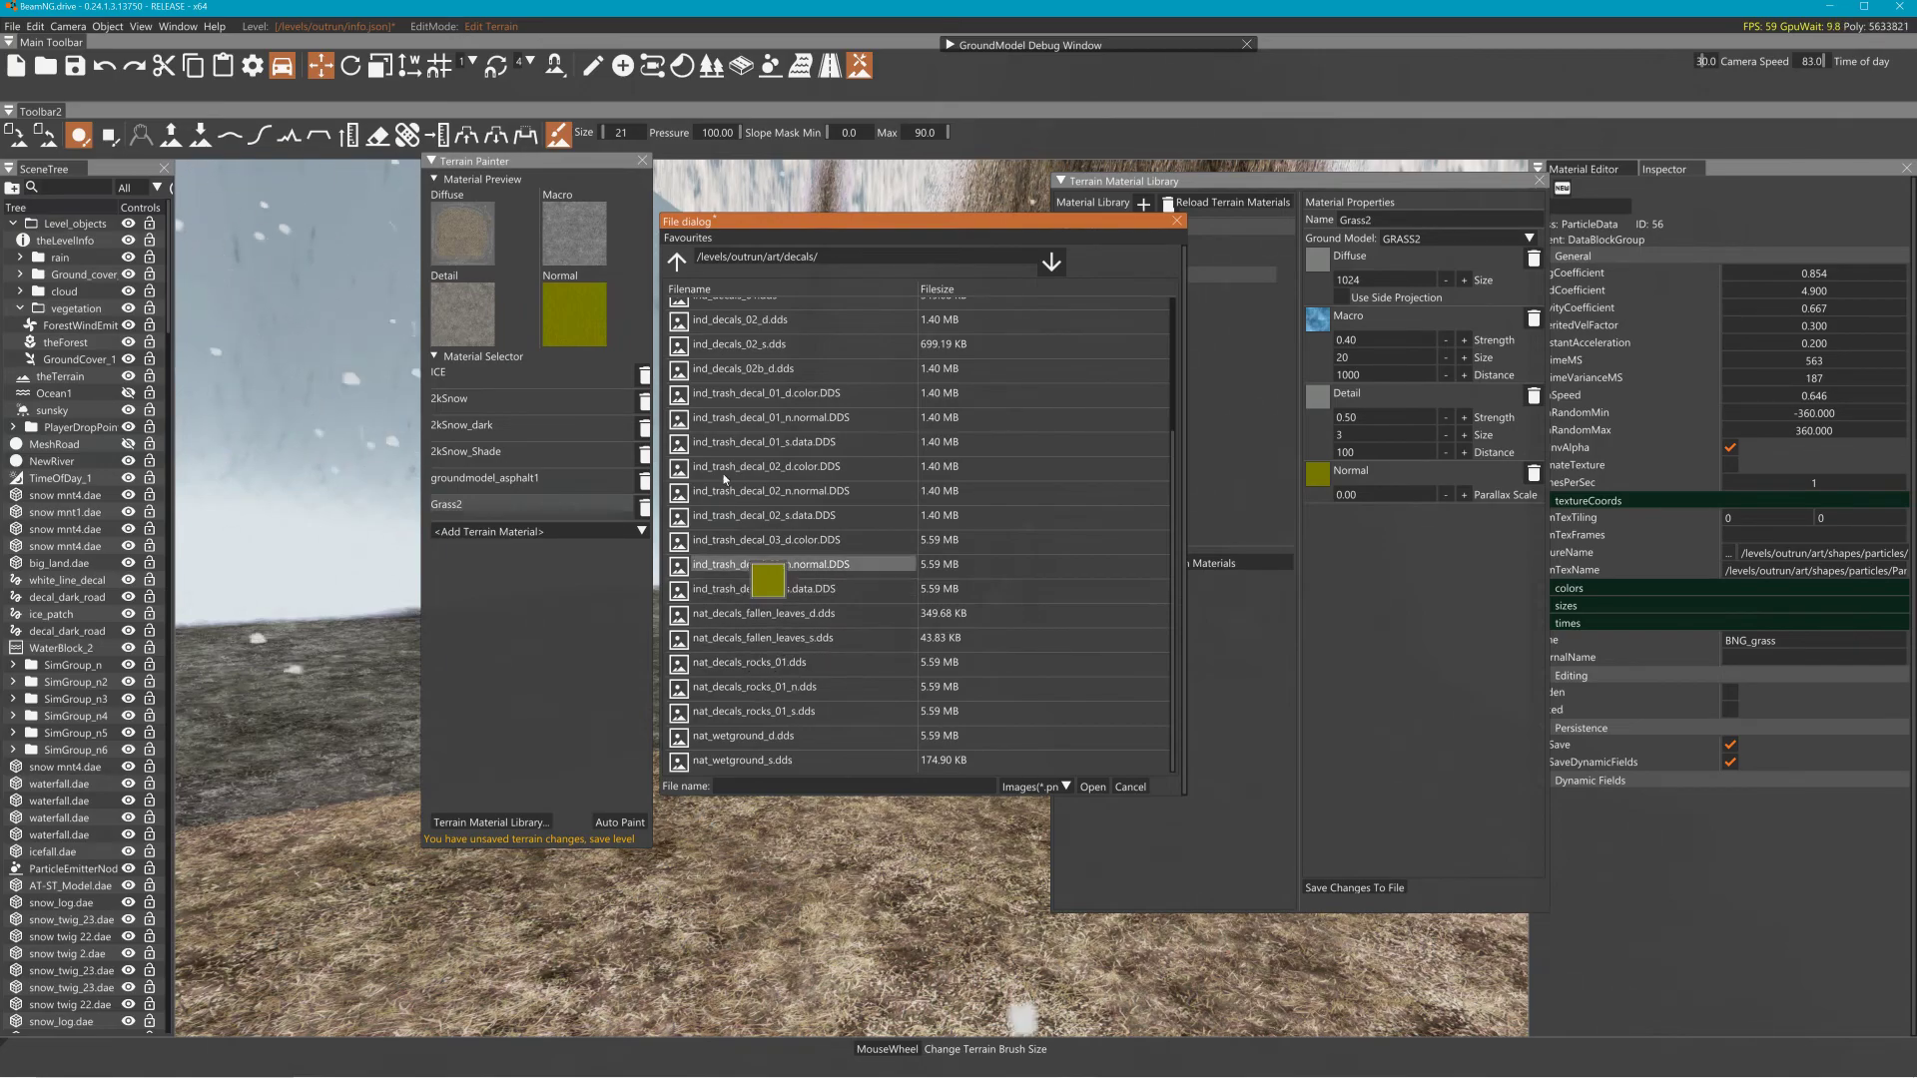
# Look through the level's Interstate Bridge, Nice Rock and road art folders for a suitable Grass2 normal texture
pyautogui.click(679, 263)
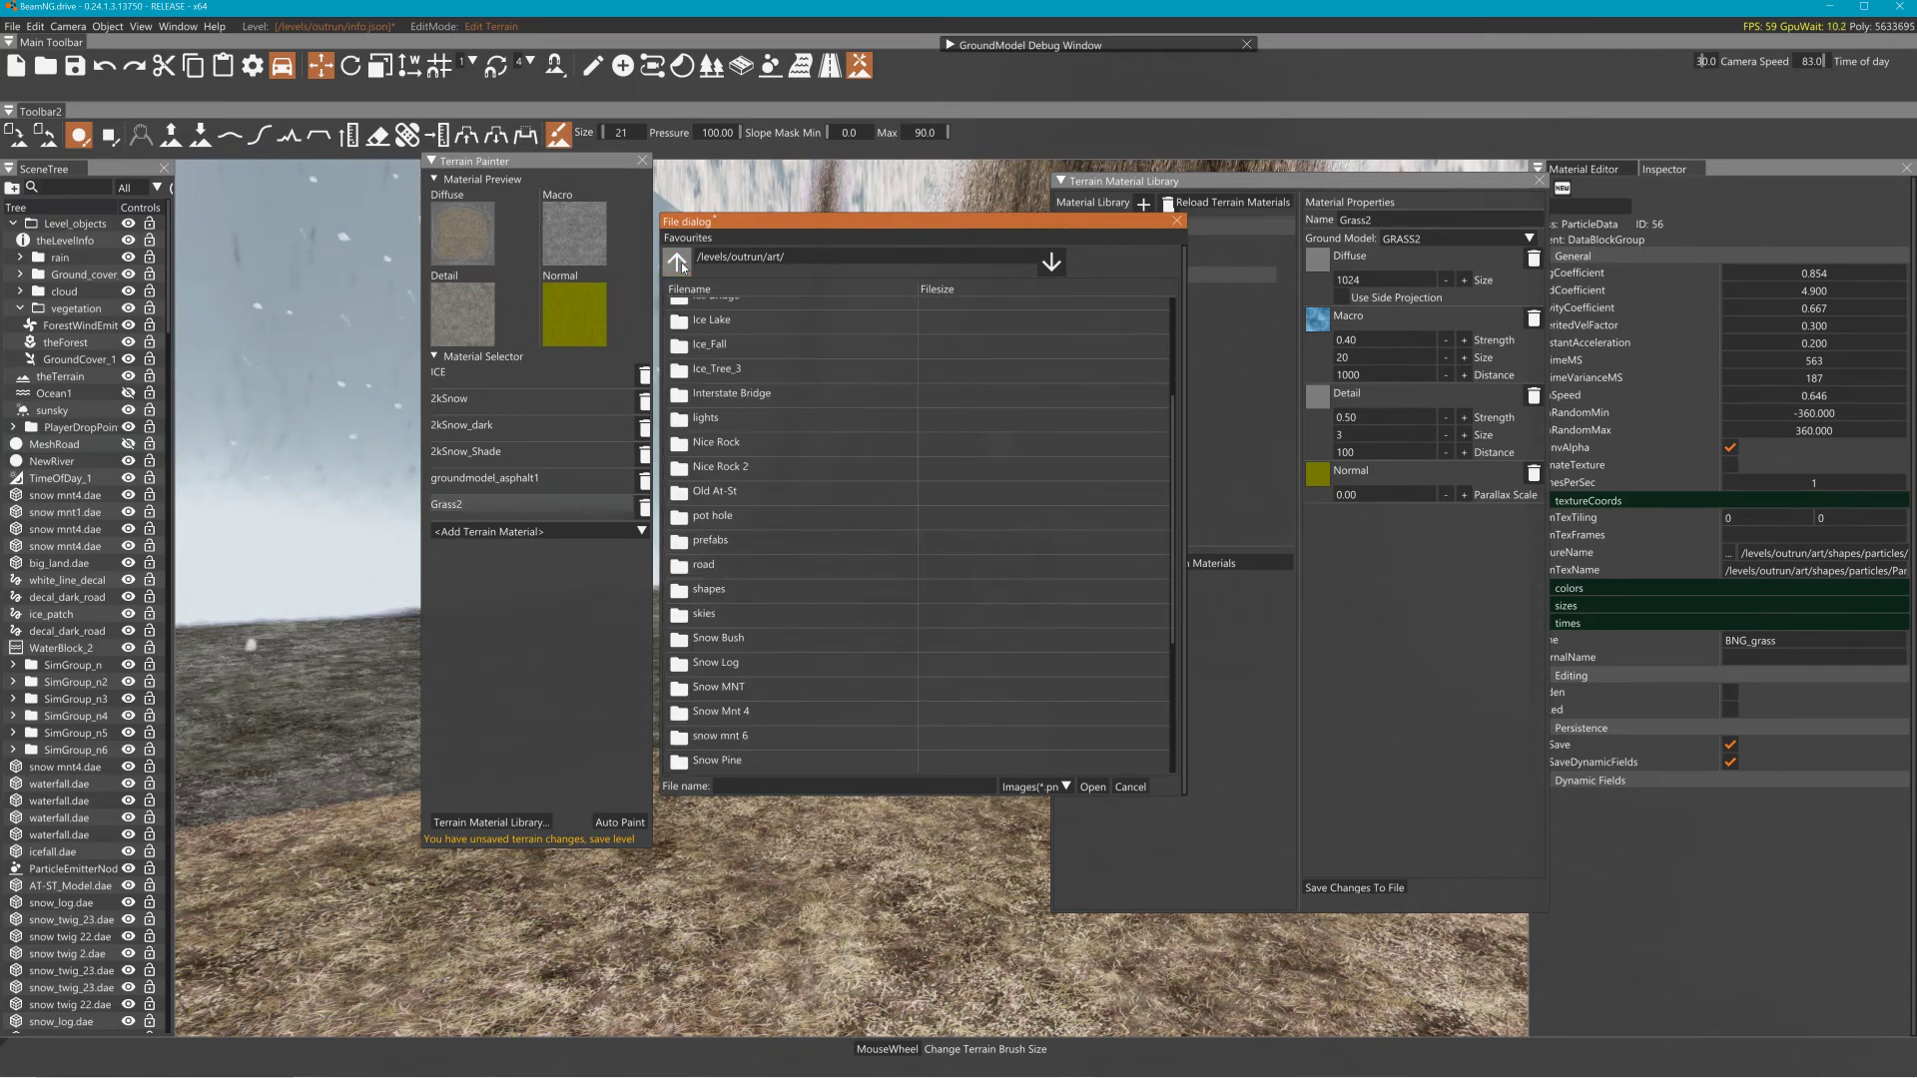
pyautogui.doubleClick(757, 391)
pyautogui.click(679, 263)
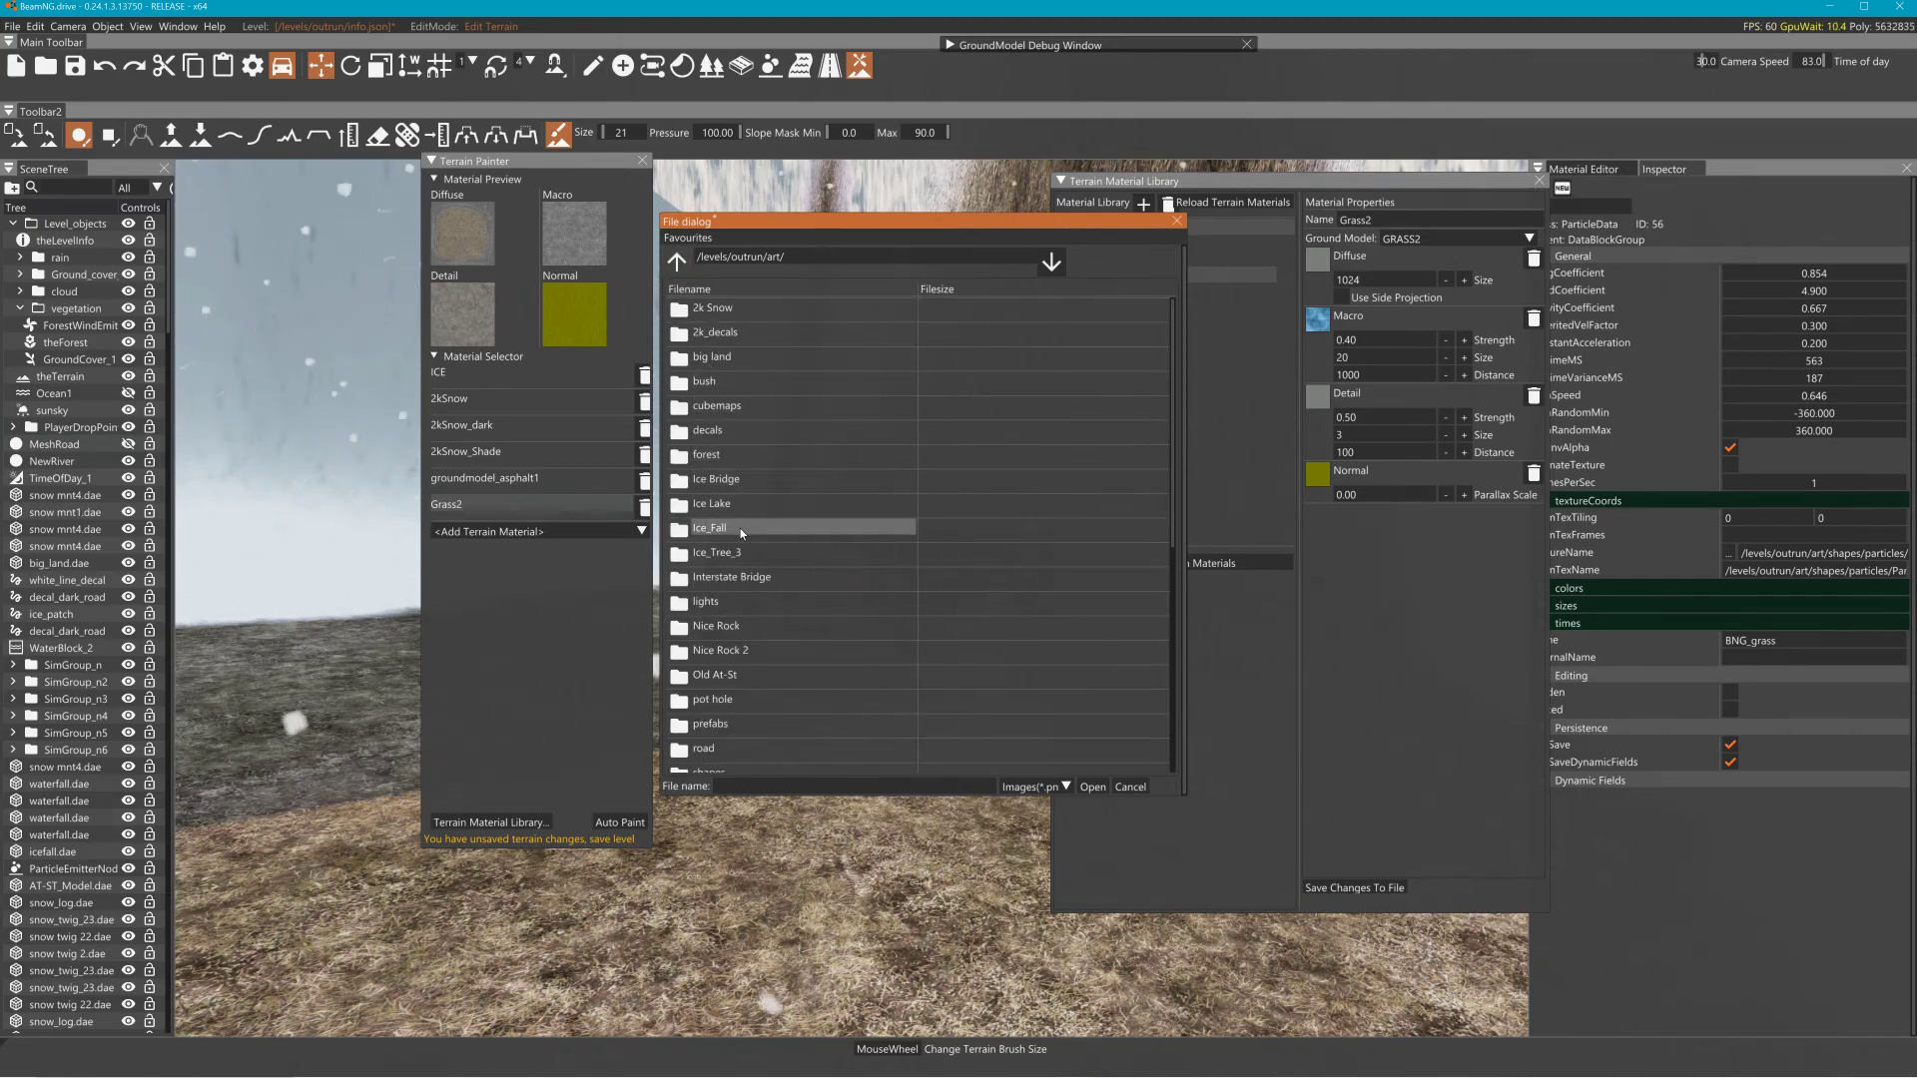
pyautogui.doubleClick(747, 629)
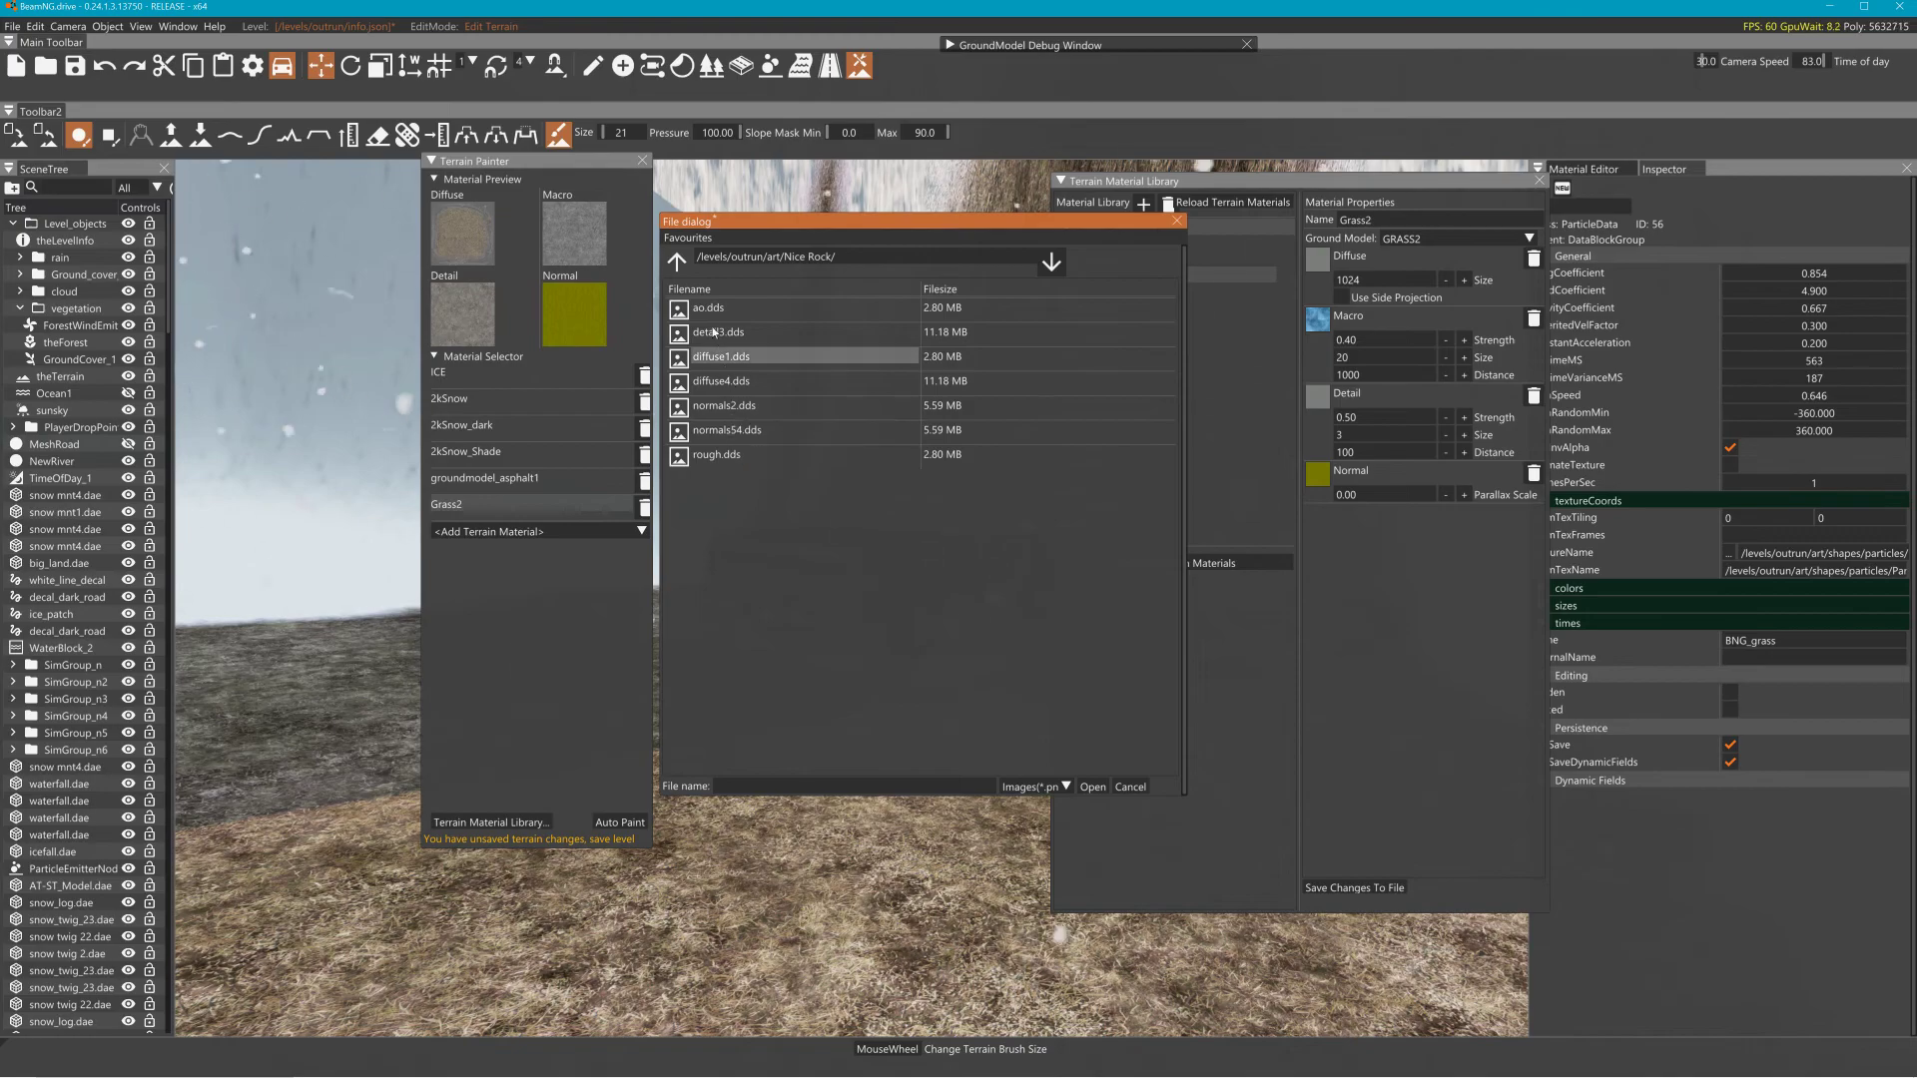
pyautogui.click(677, 262)
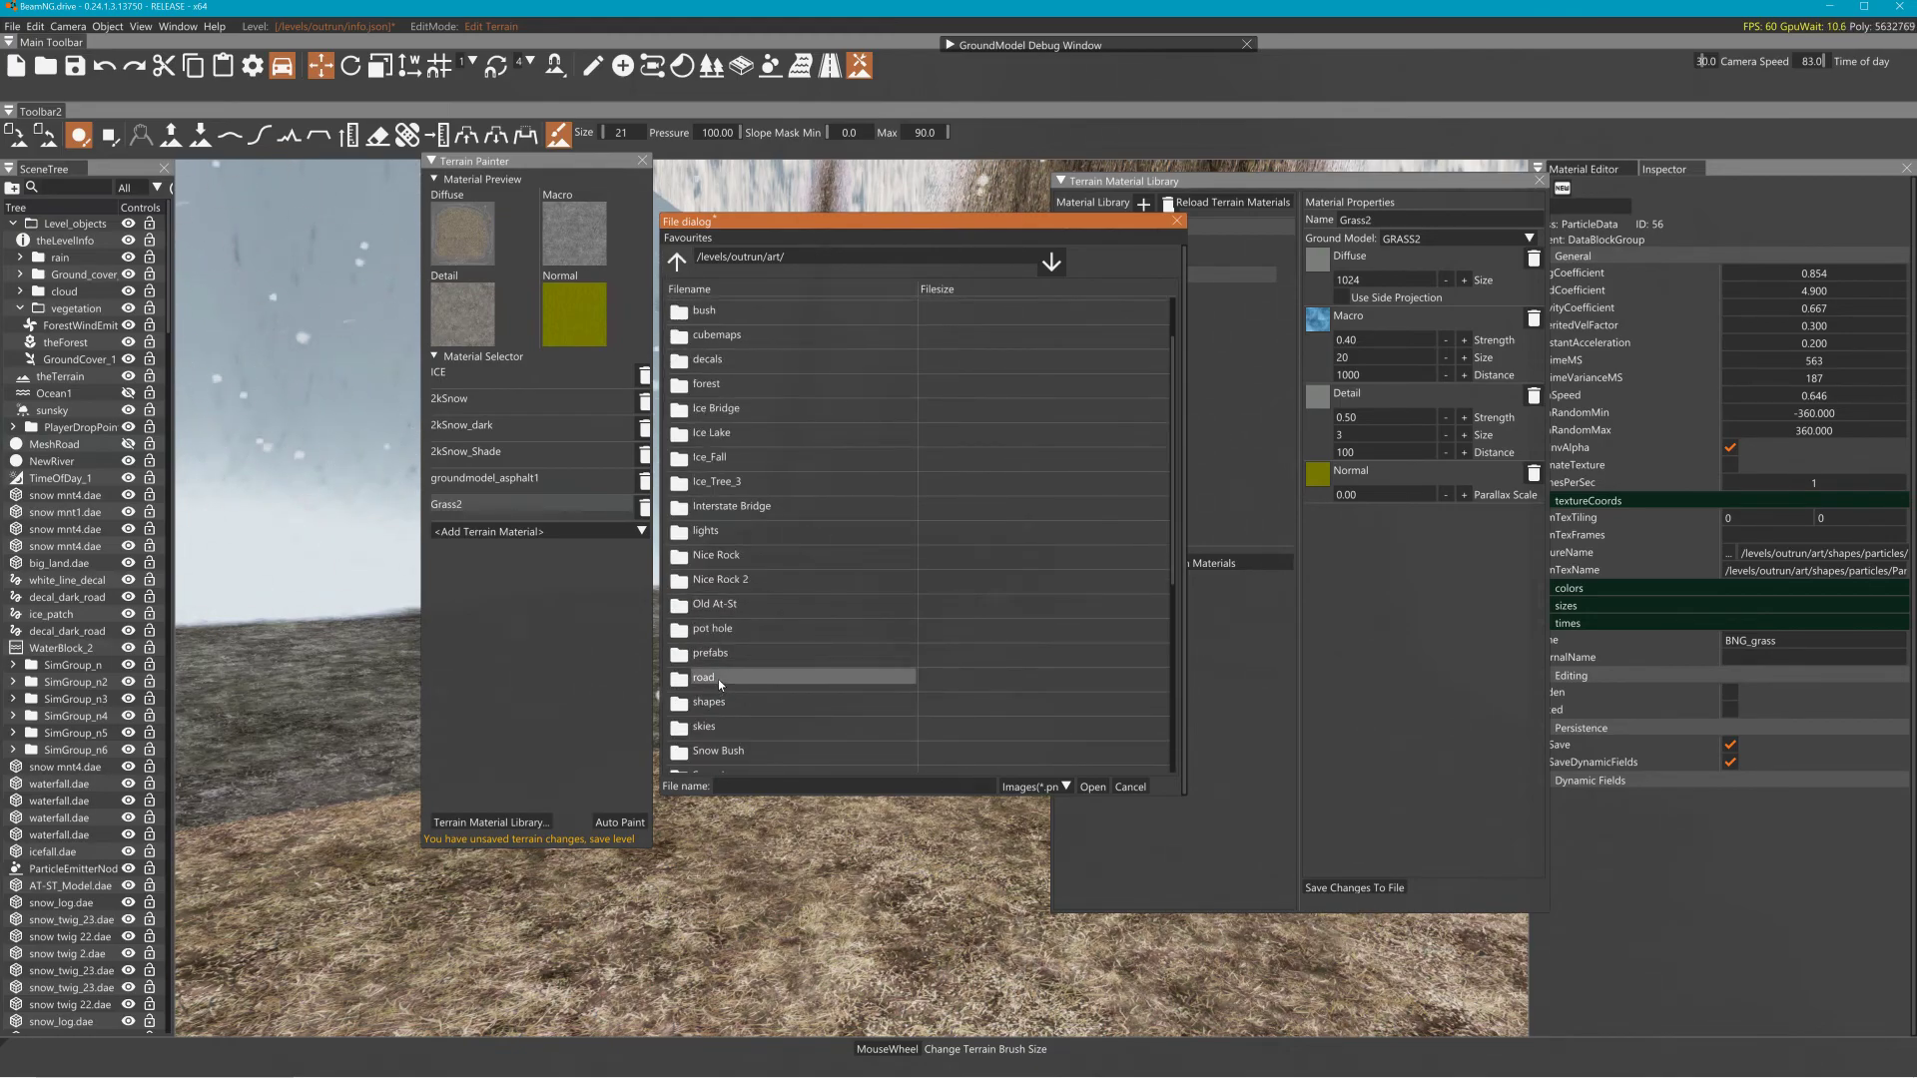
pyautogui.doubleClick(717, 679)
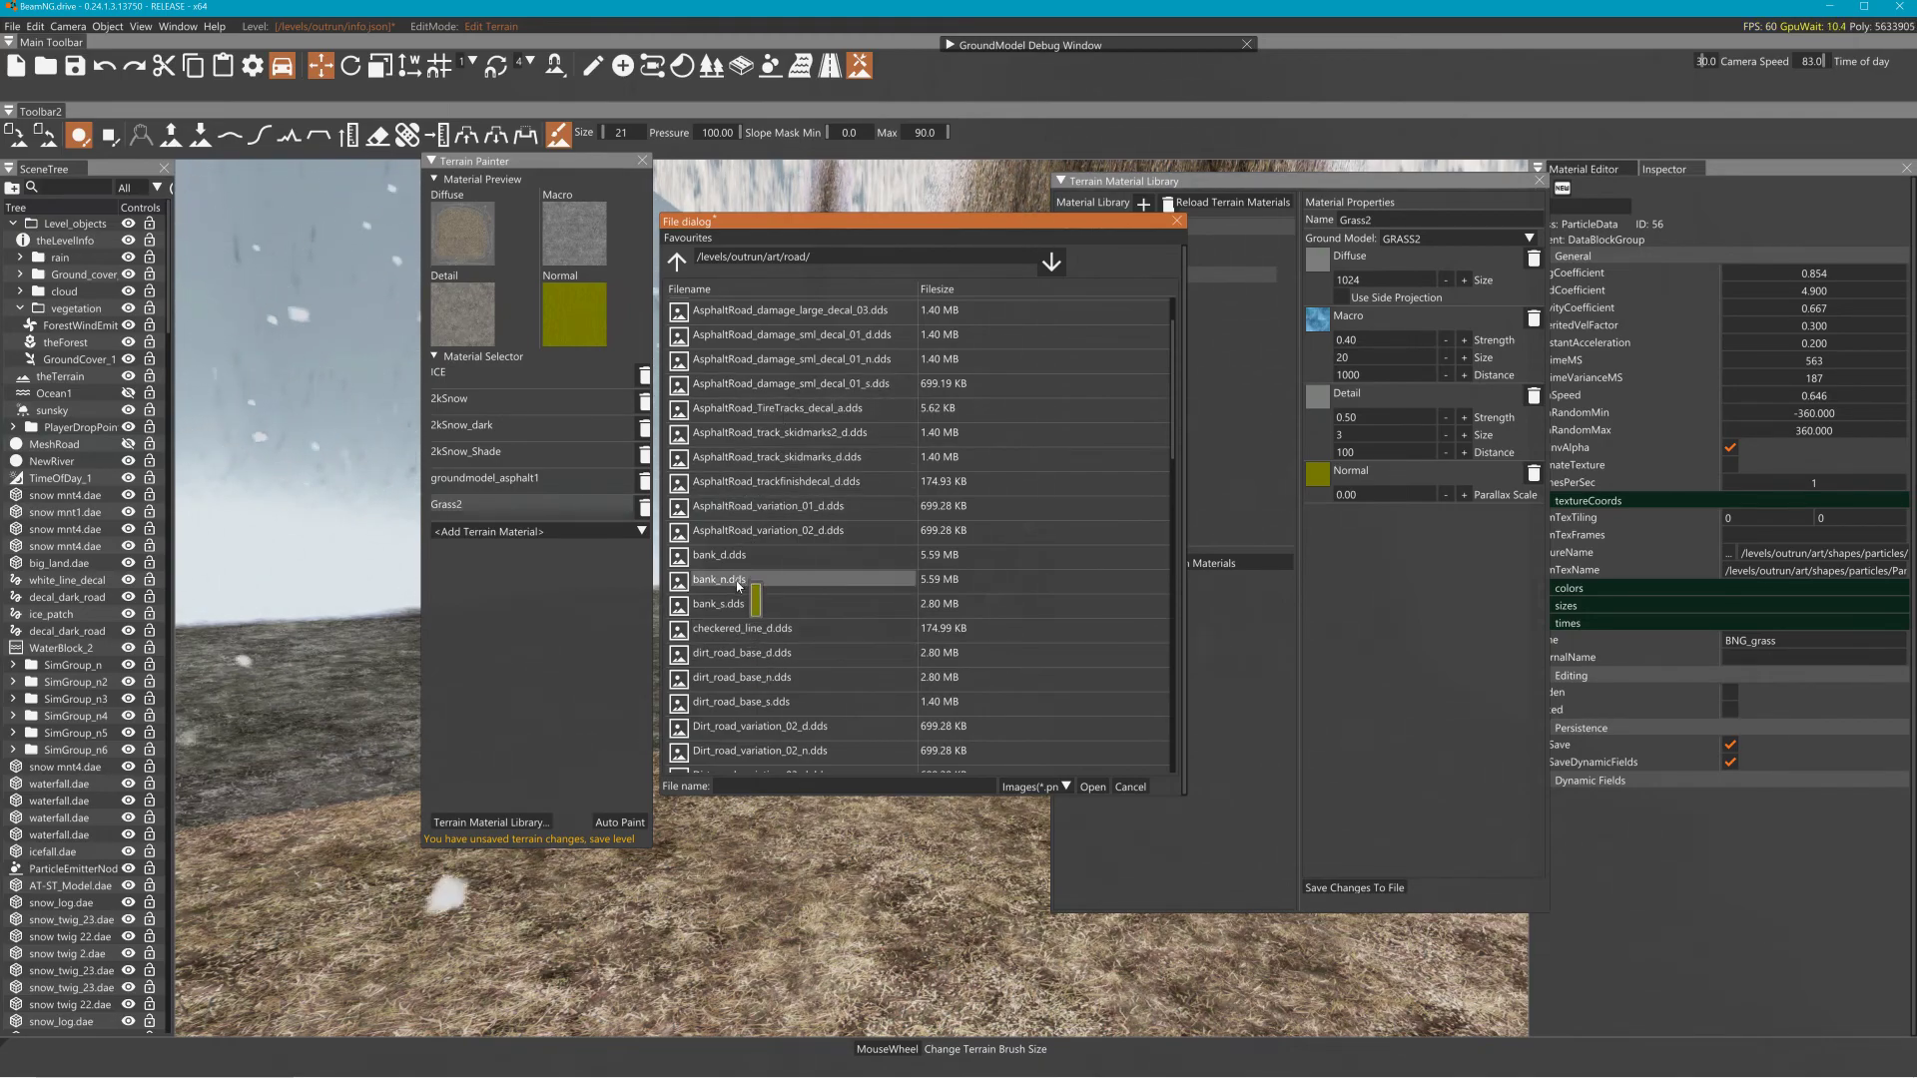
pyautogui.scroll(-5, 739, 586)
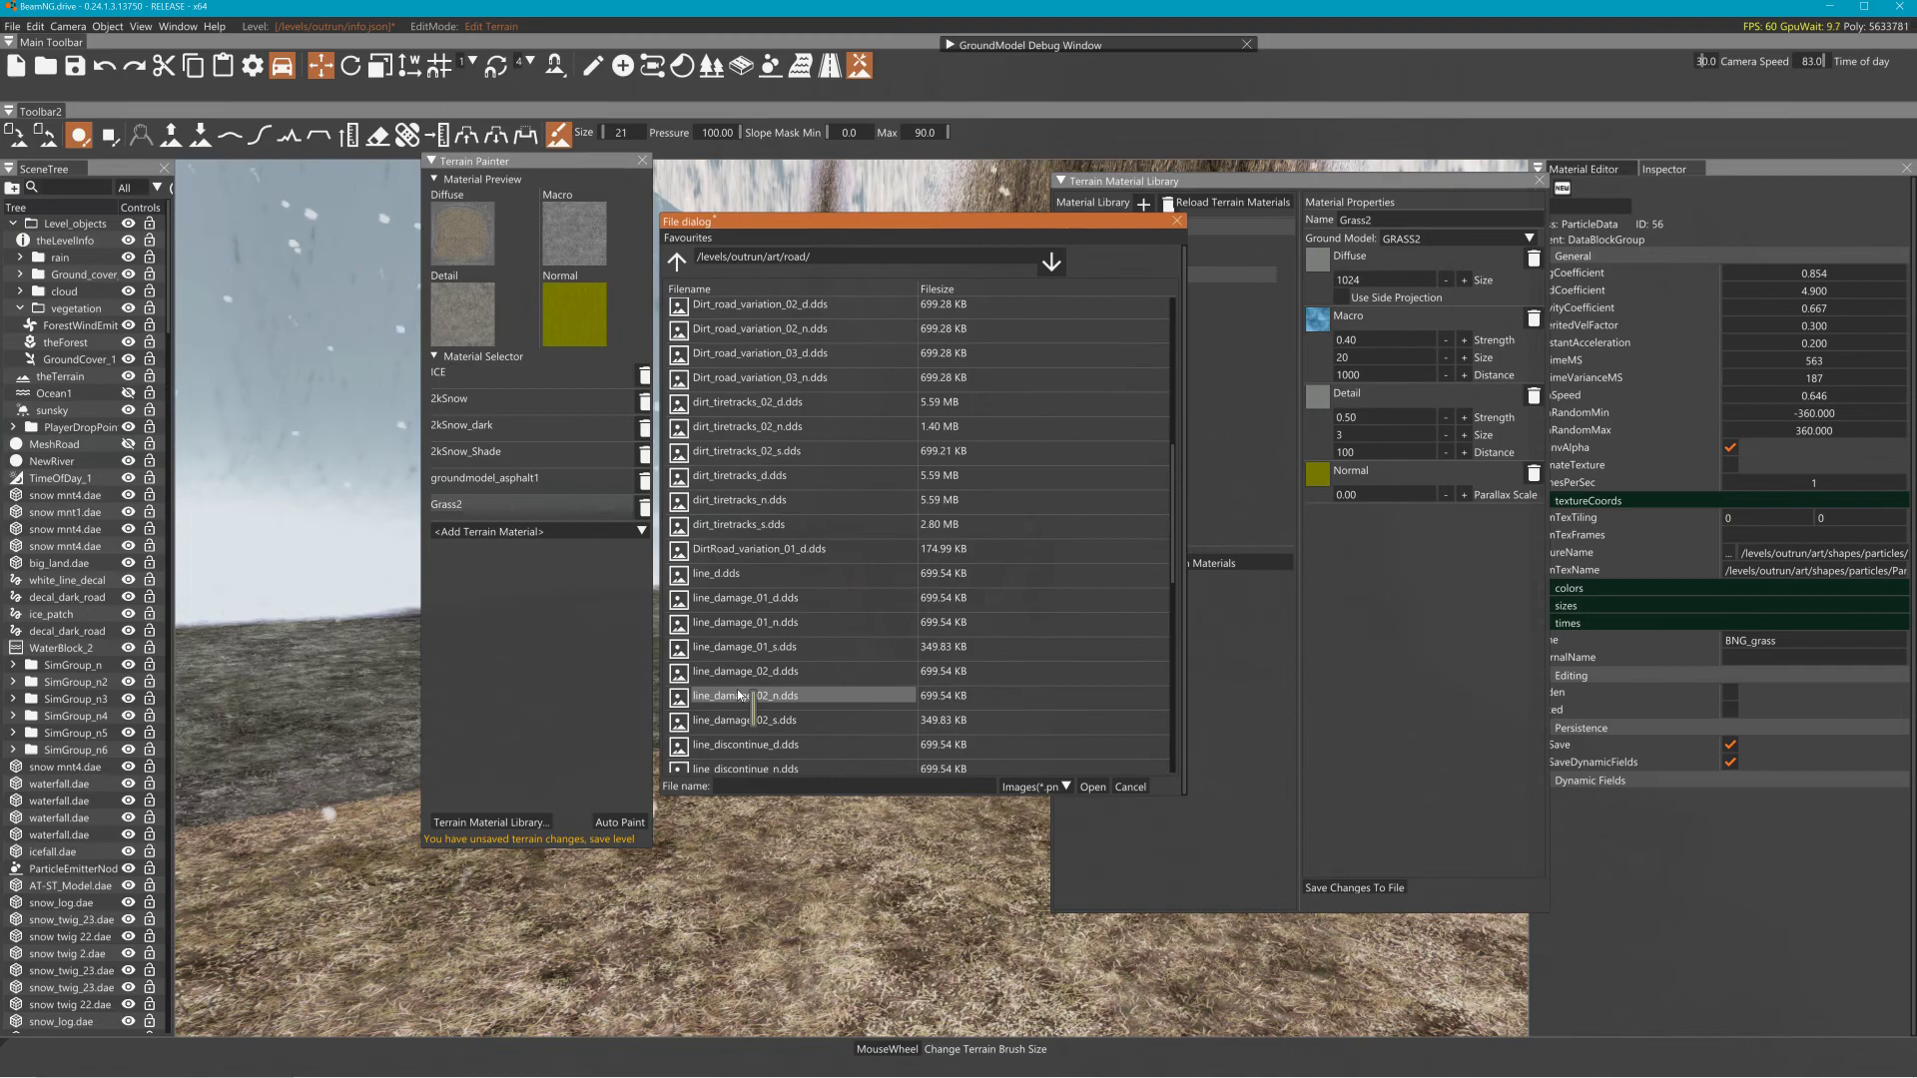
pyautogui.scroll(-10, 739, 695)
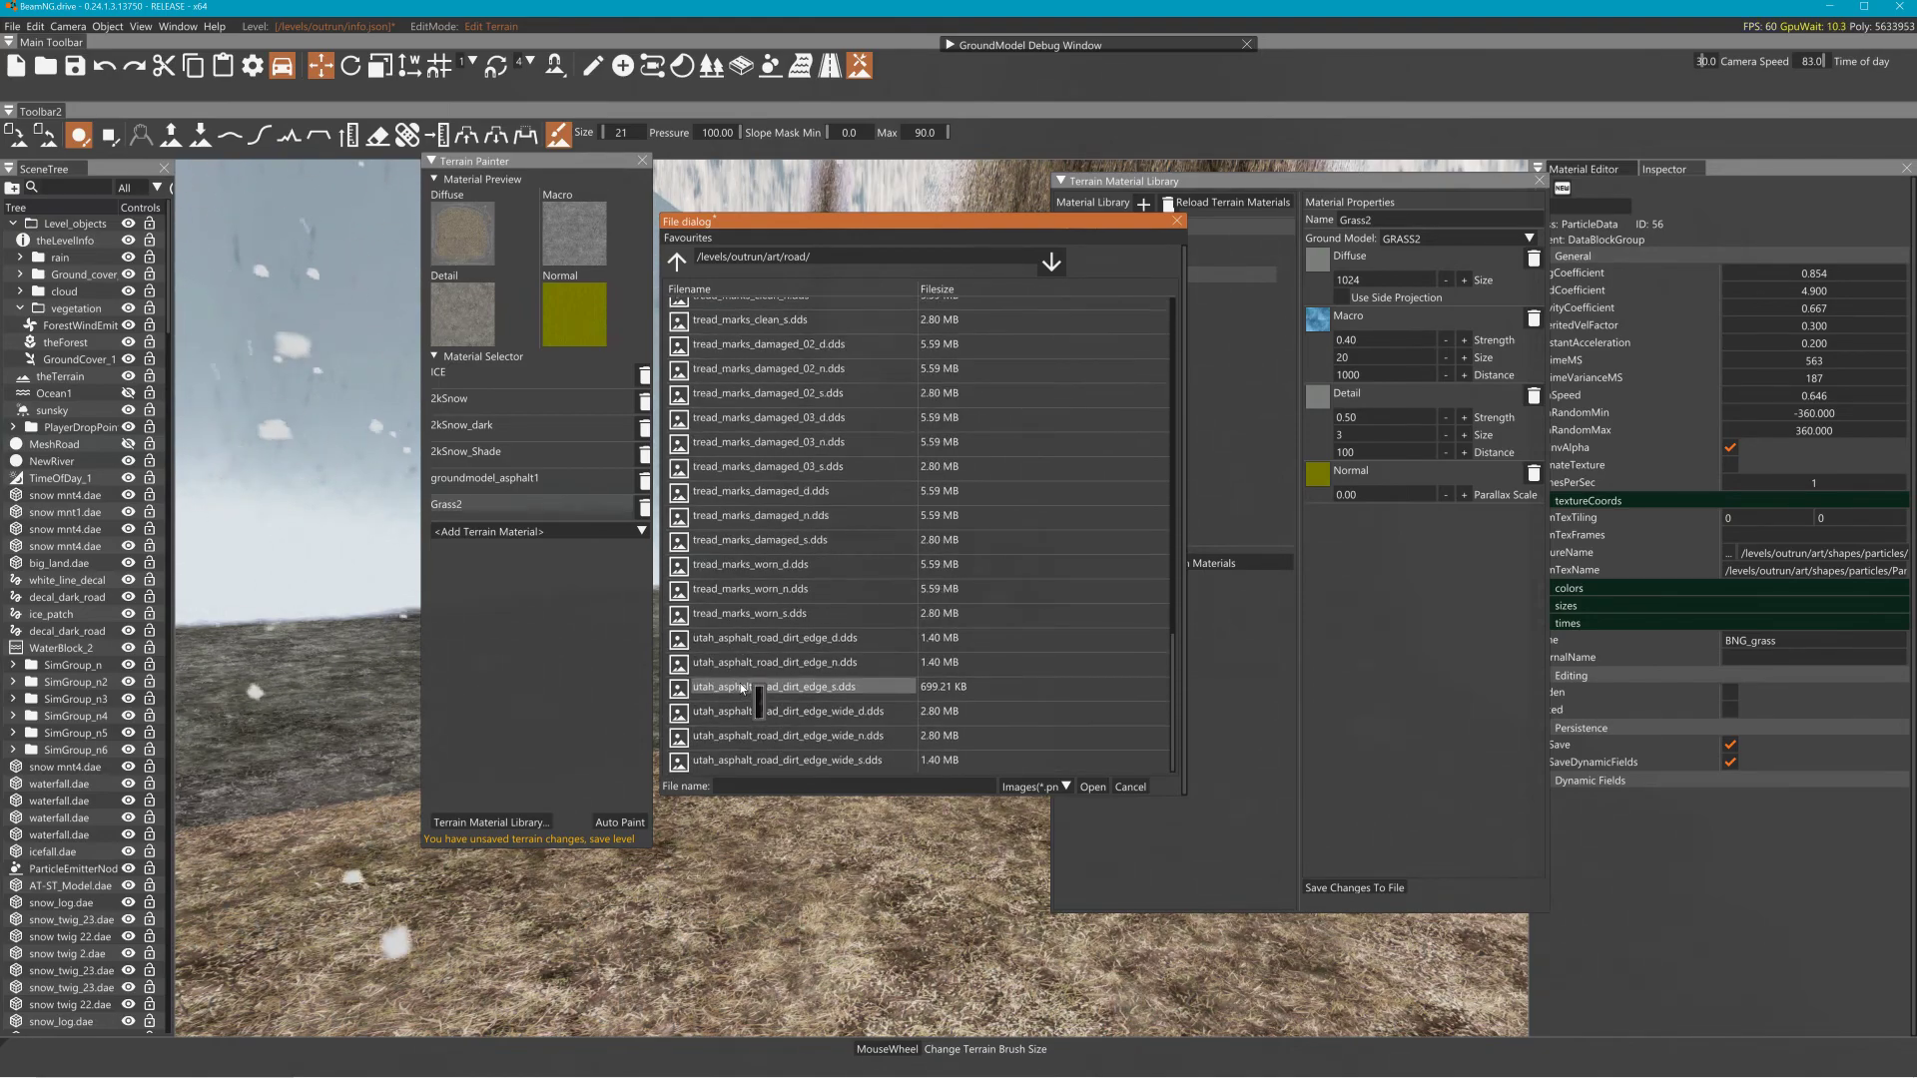
pyautogui.click(679, 266)
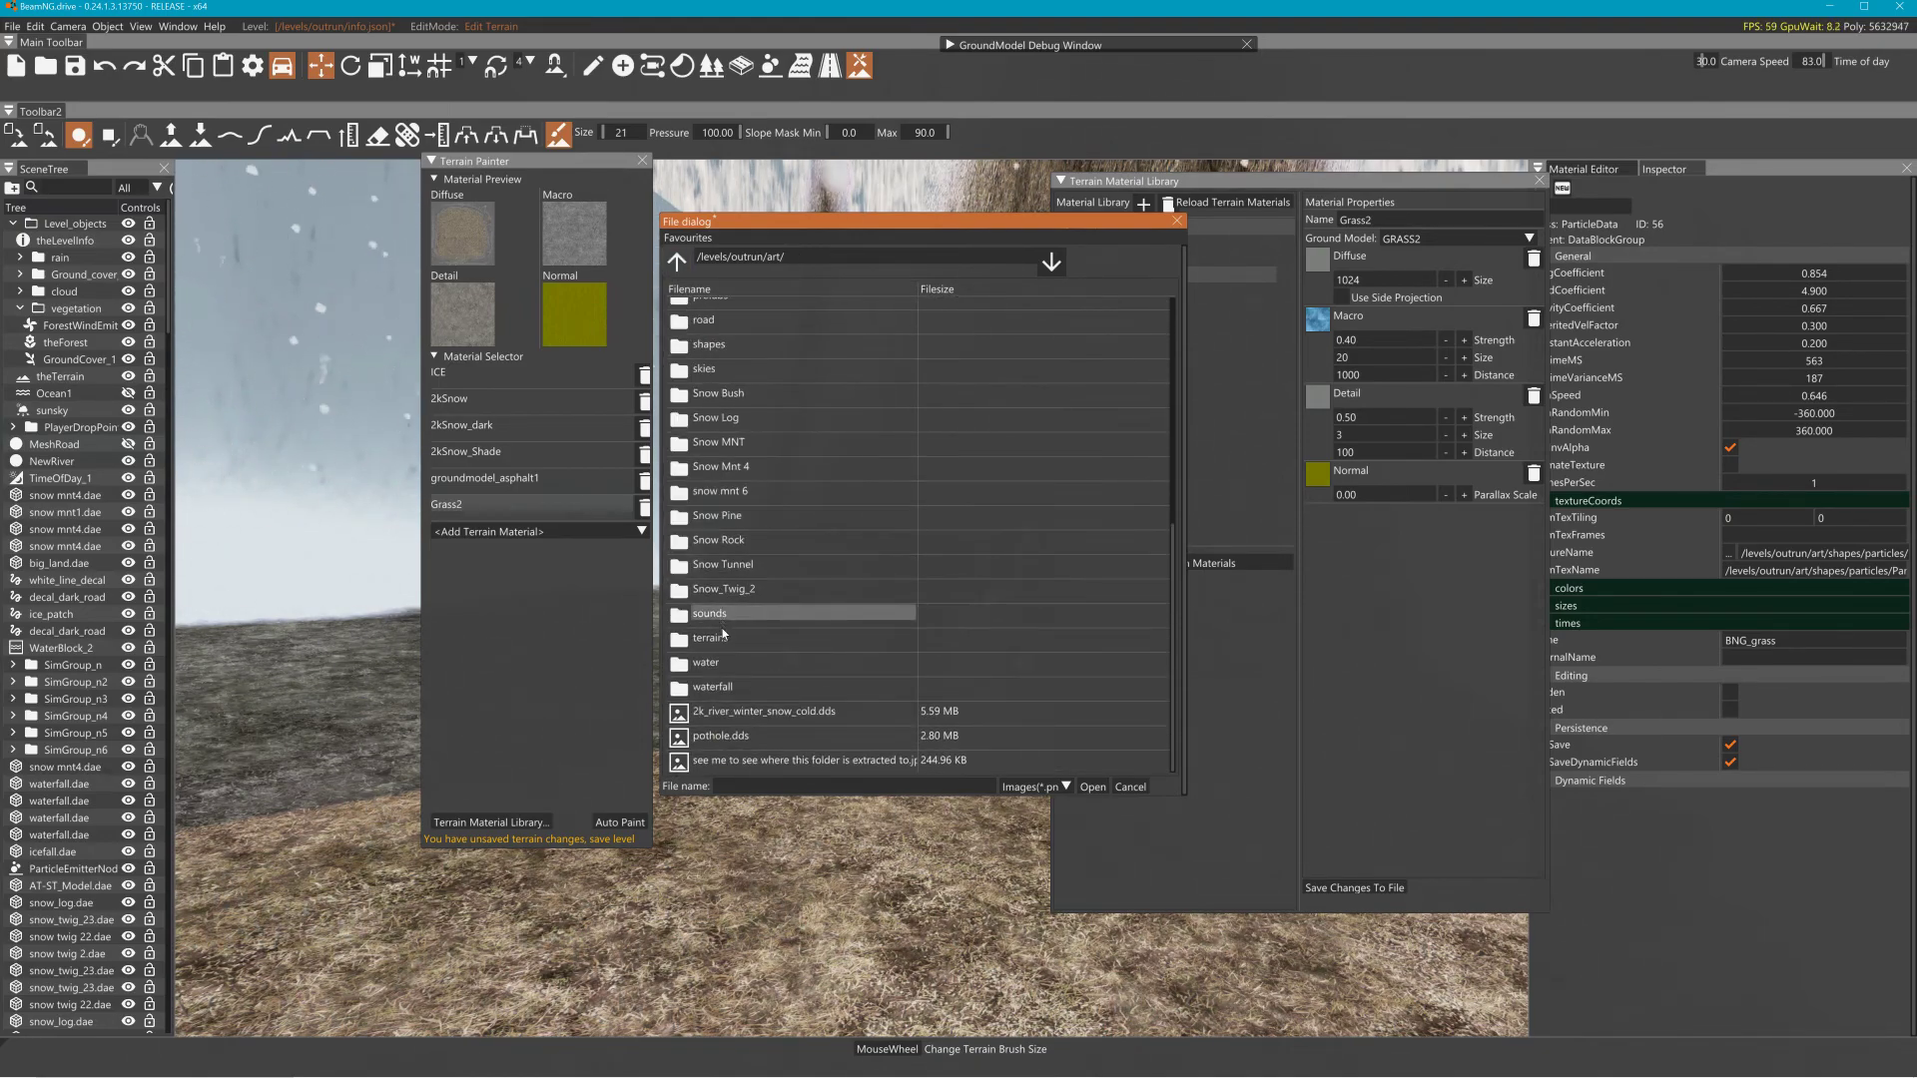
# Set Grass2's normal texture to waterfall_normals.dds from the level's art/waterfall folder and save the terrain material changes to file
pyautogui.doubleClick(727, 685)
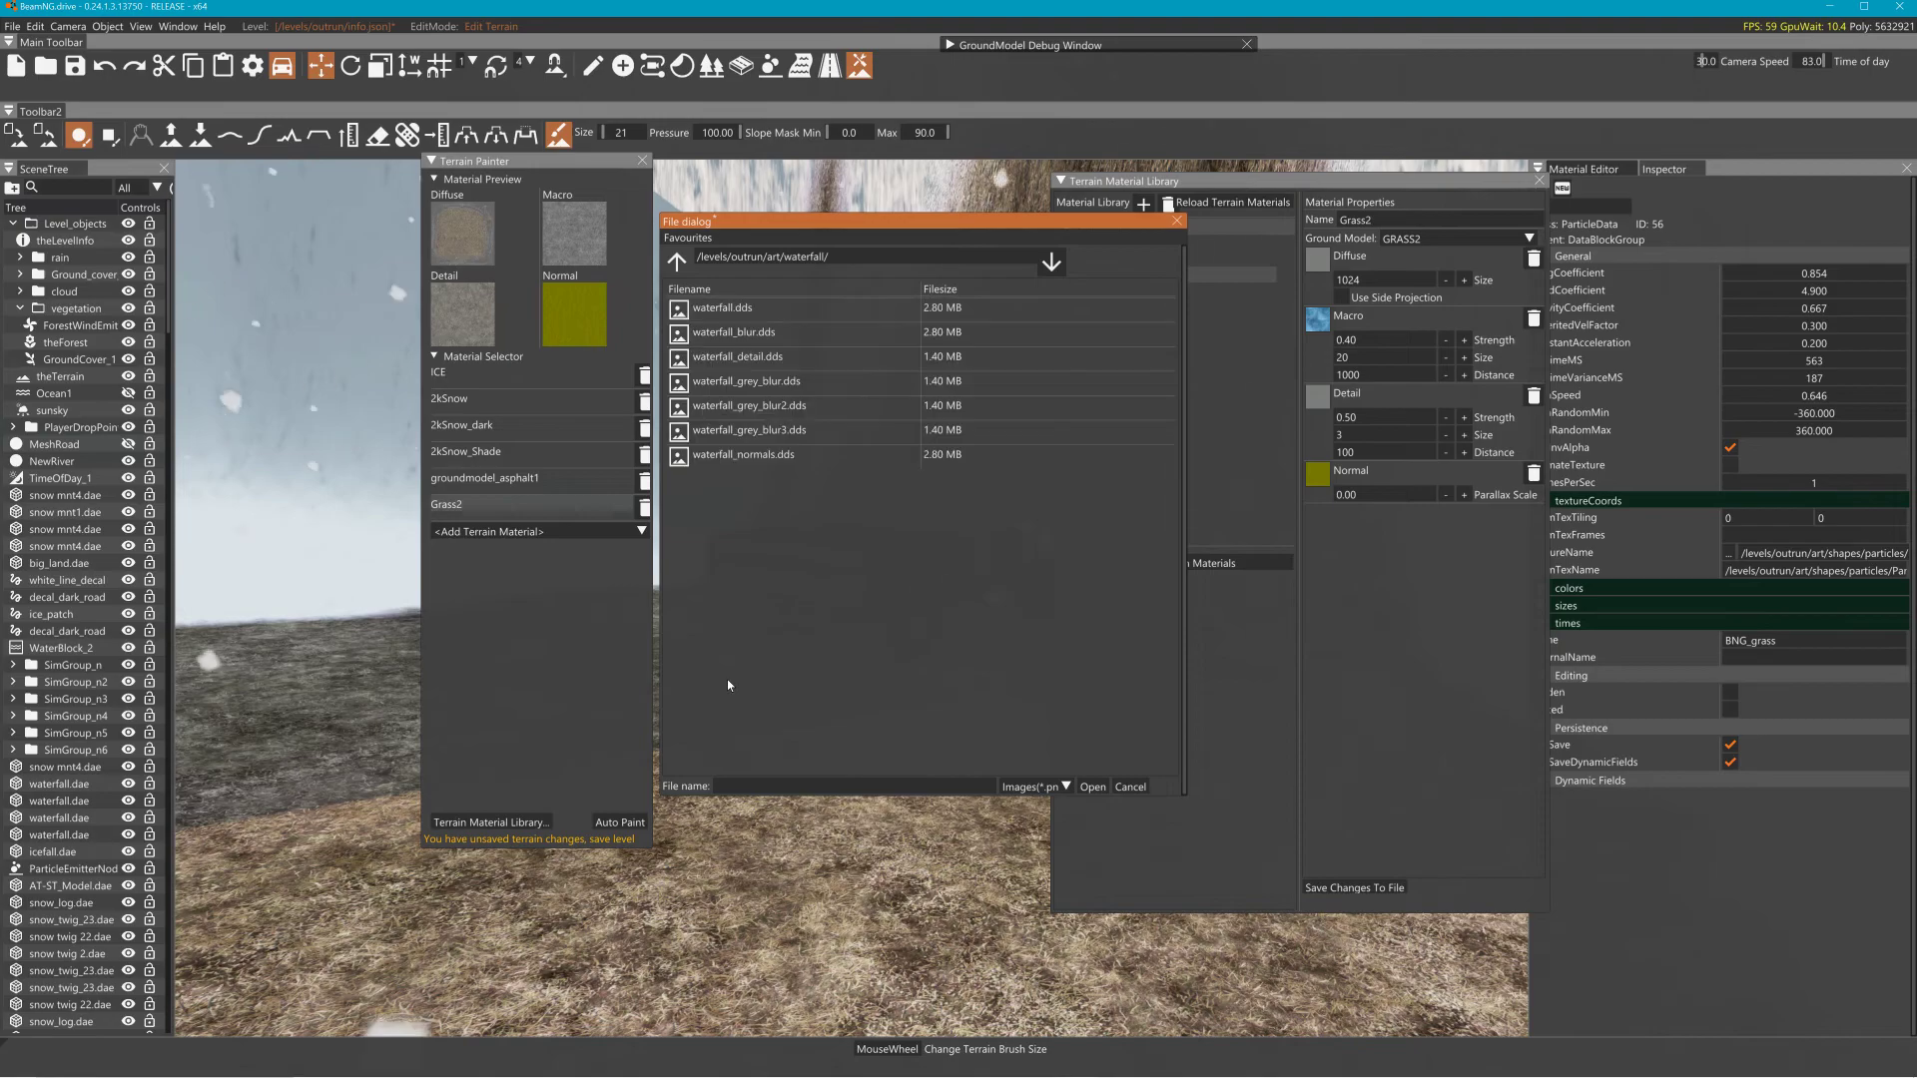
pyautogui.click(740, 457)
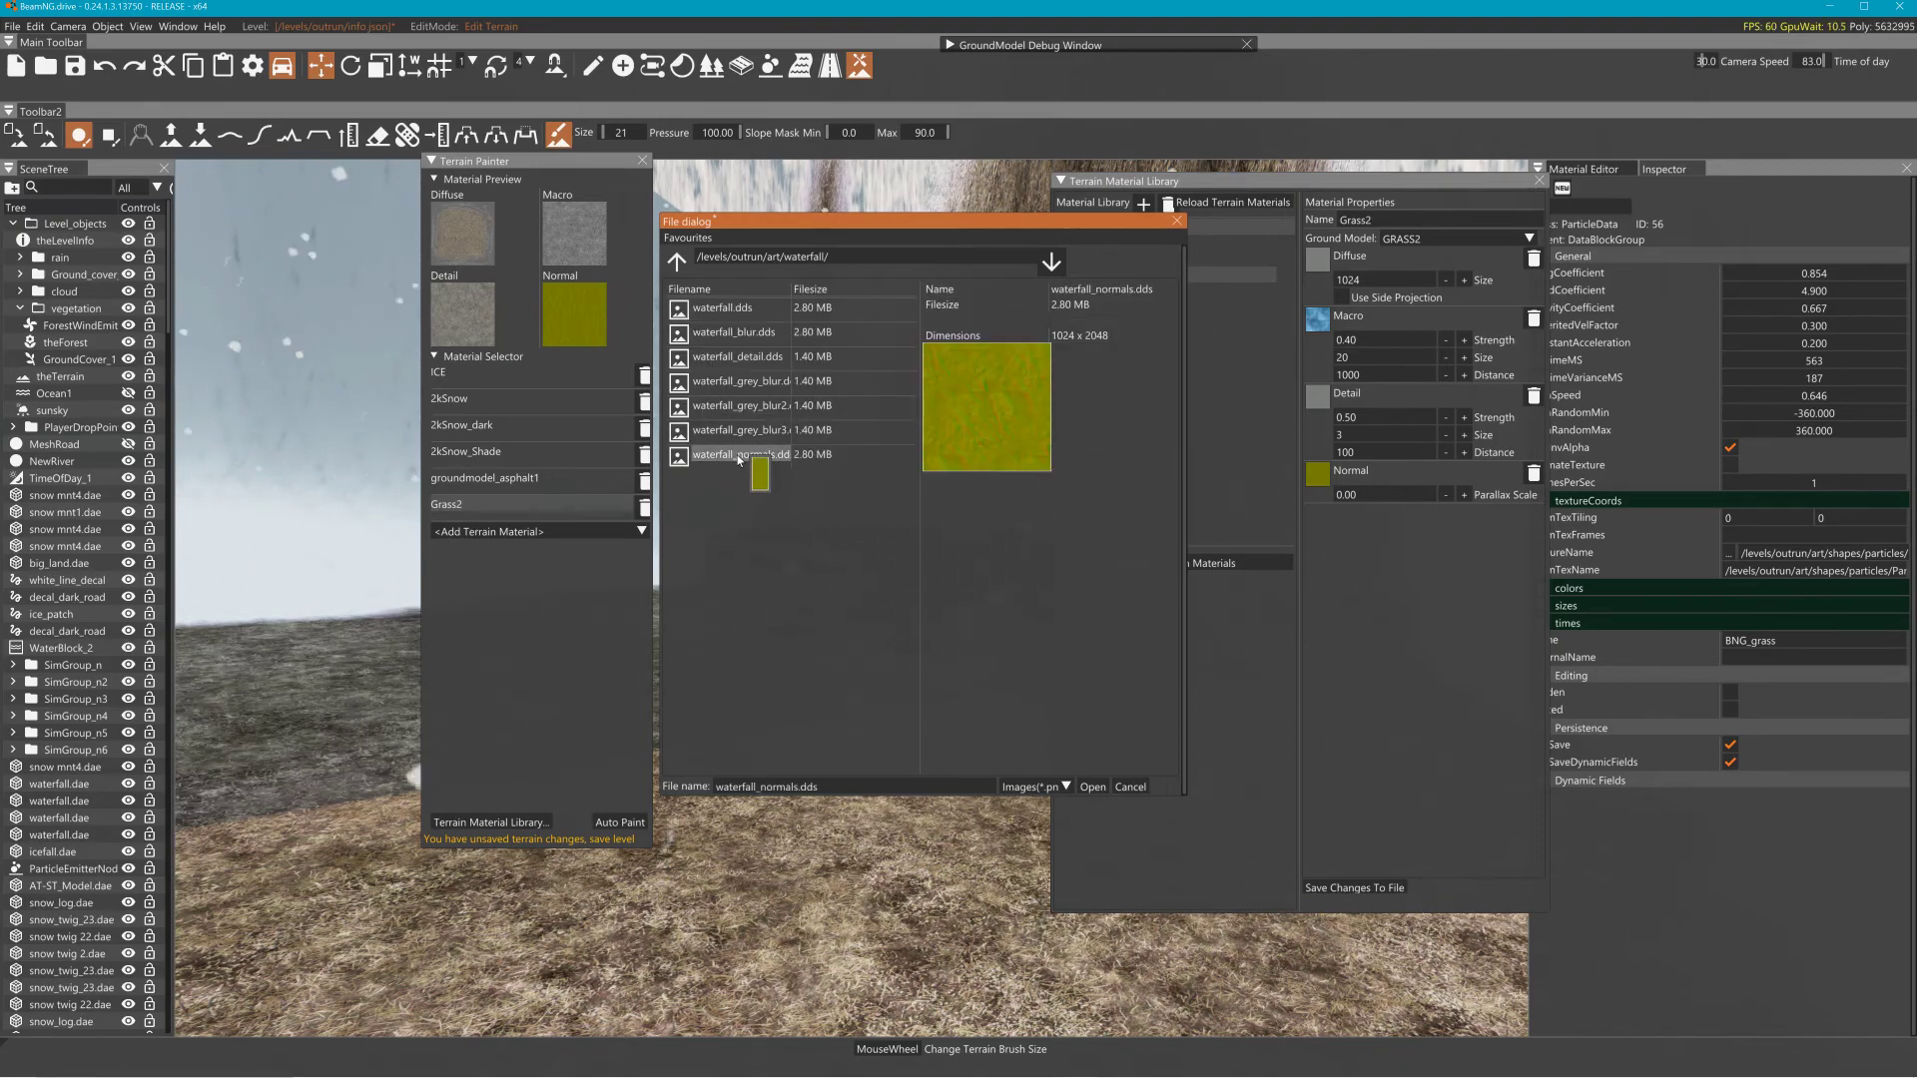
pyautogui.click(1084, 785)
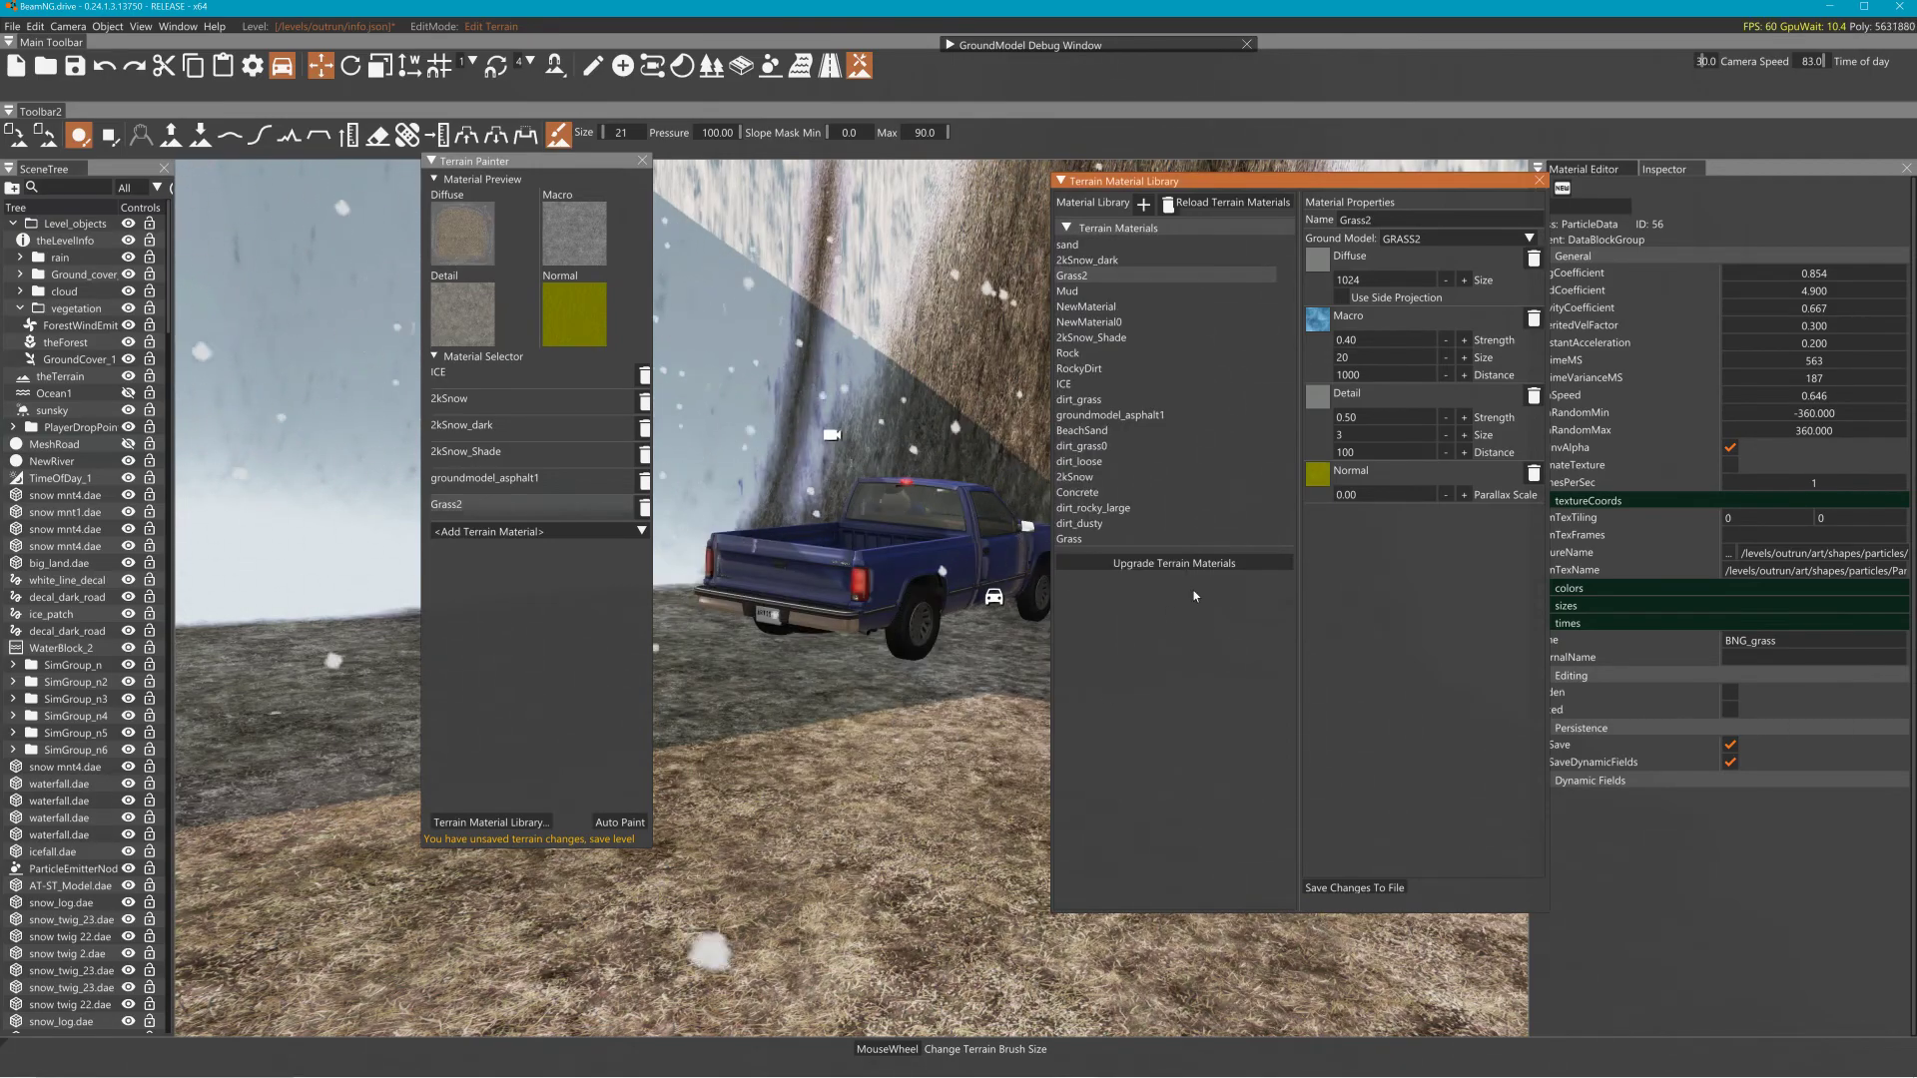
pyautogui.click(1356, 887)
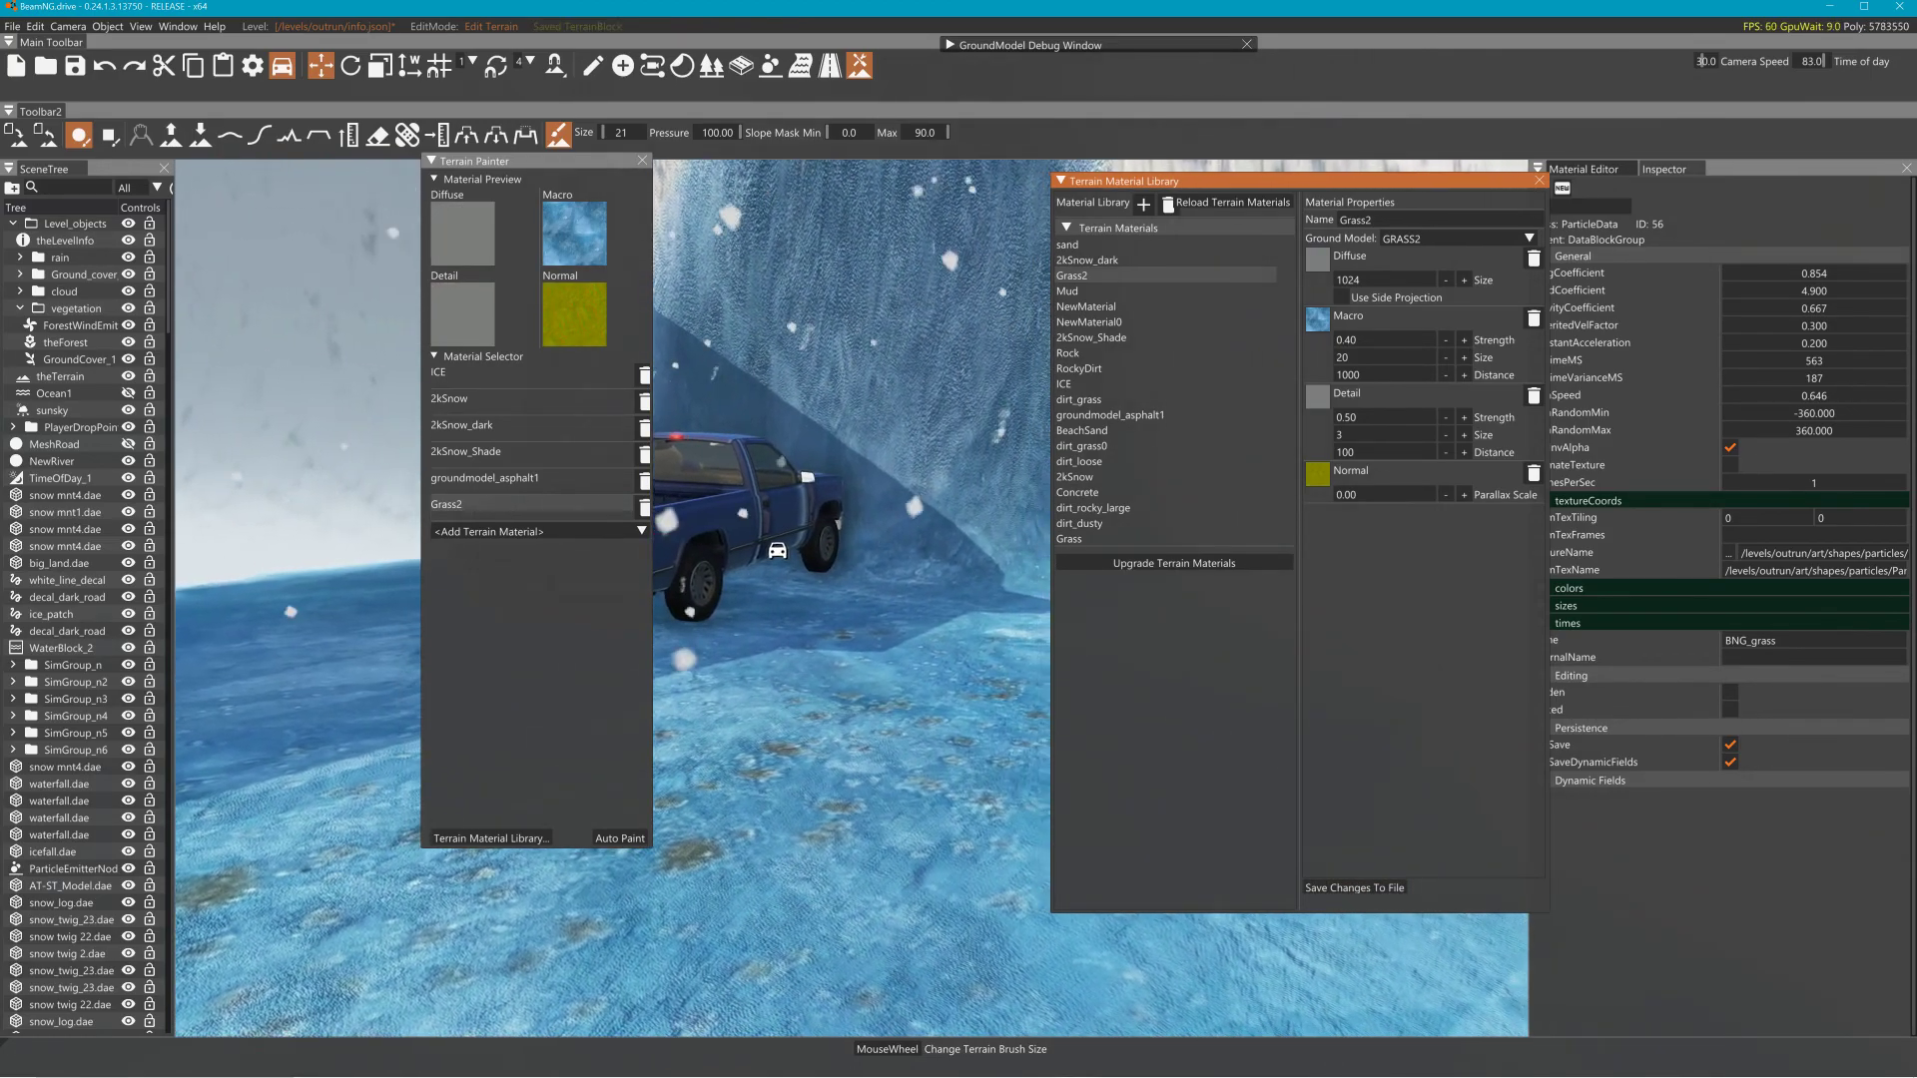
# Match Grass2 to the ICE material with diffuse size 16, macro strength 0.3, macro size 10 and macro distance 200, and save to file
pyautogui.click(495, 373)
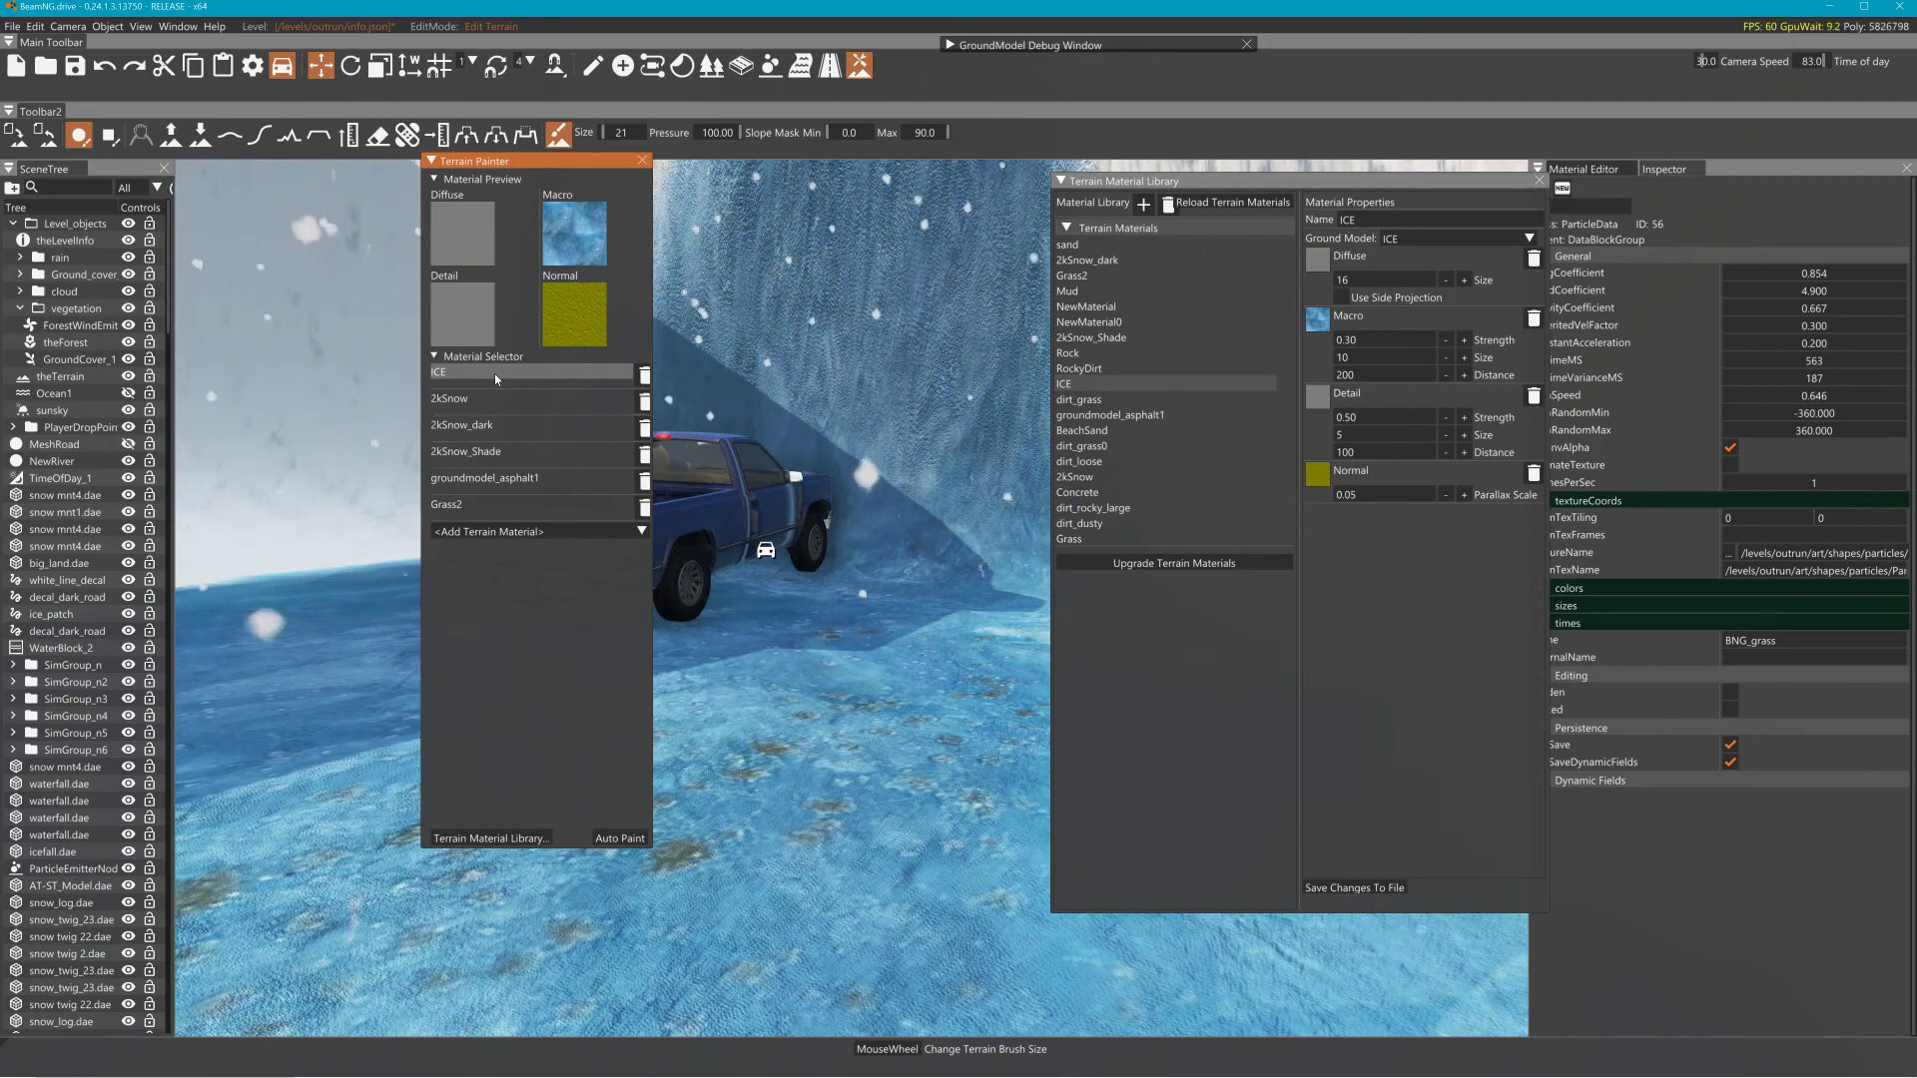
pyautogui.click(475, 504)
pyautogui.click(1348, 280)
pyautogui.write('160.3')
pyautogui.press('Tab')
pyautogui.write('10')
pyautogui.write('200')
pyautogui.press('Return')
pyautogui.click(1348, 883)
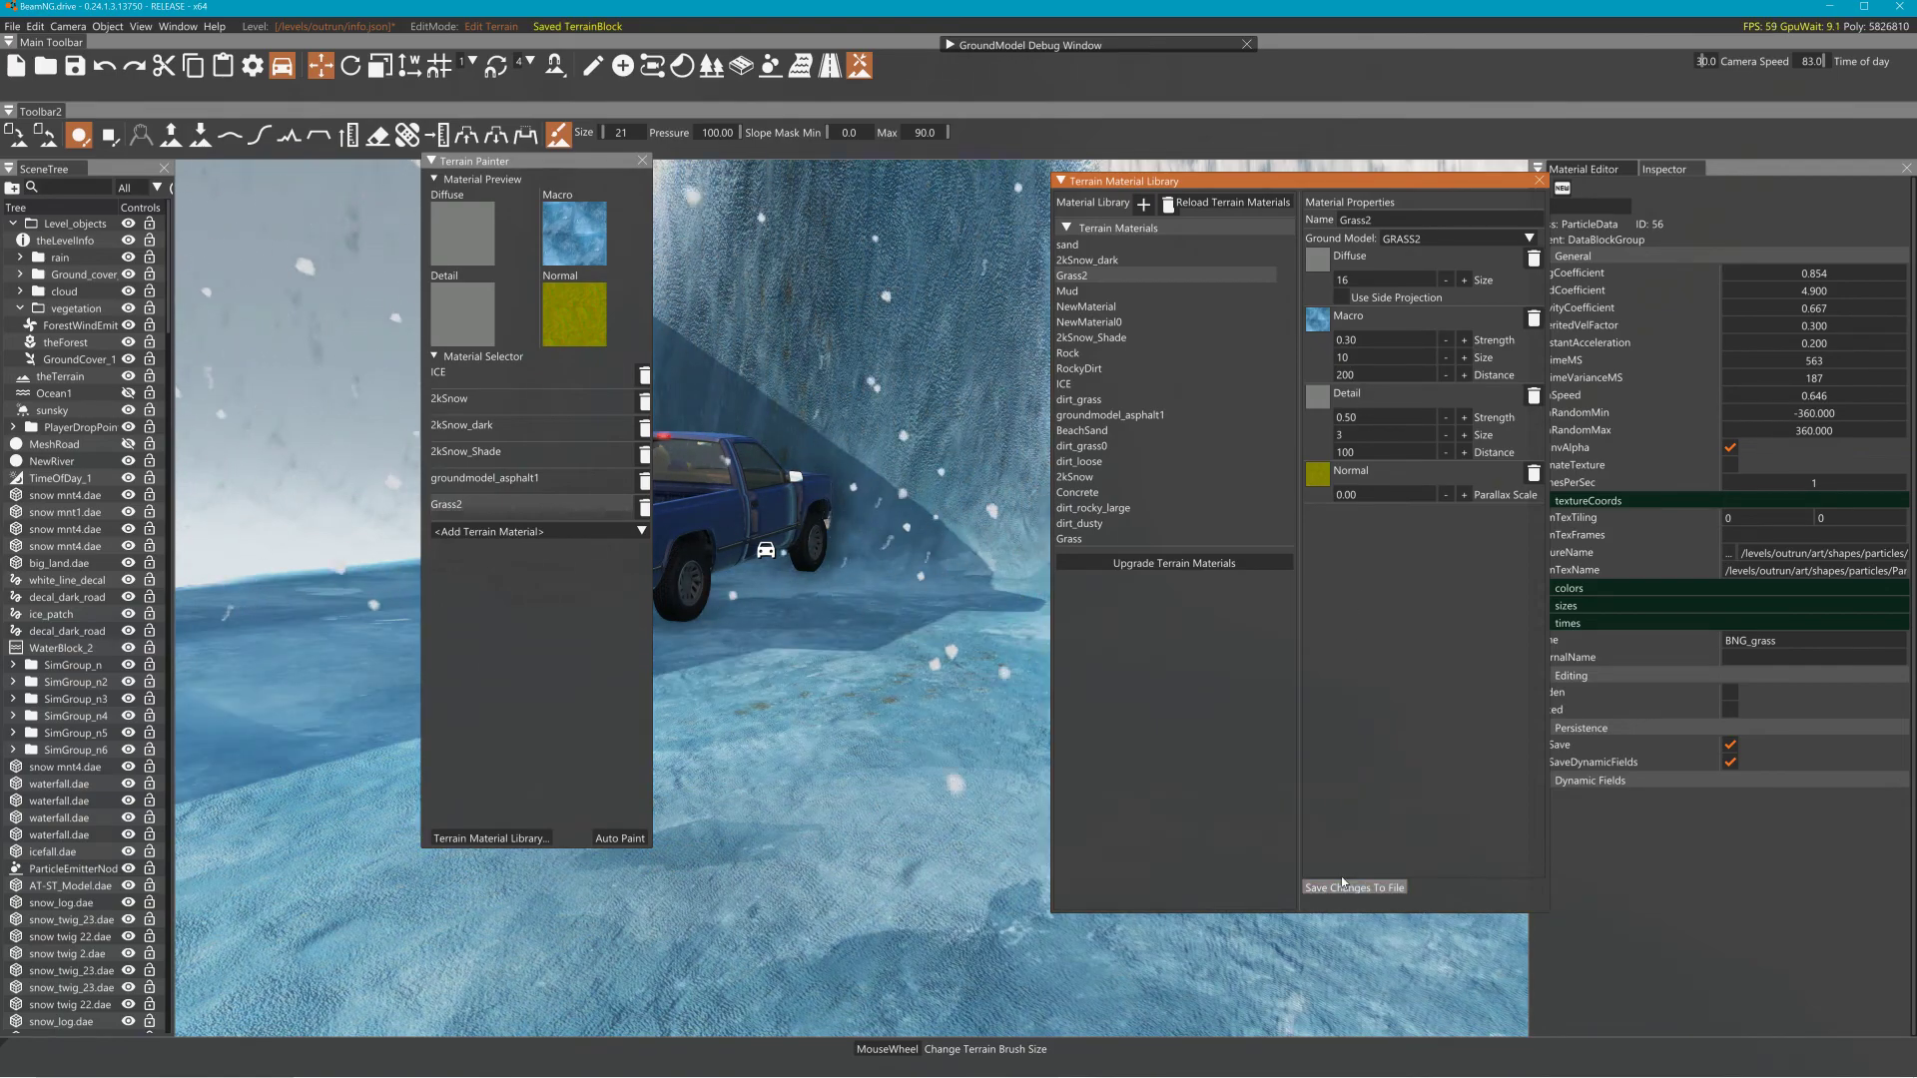
# Compare with the ICE material, set Grass2's detail size to 5 and parallax scale to 0.05, and save to file
pyautogui.click(475, 379)
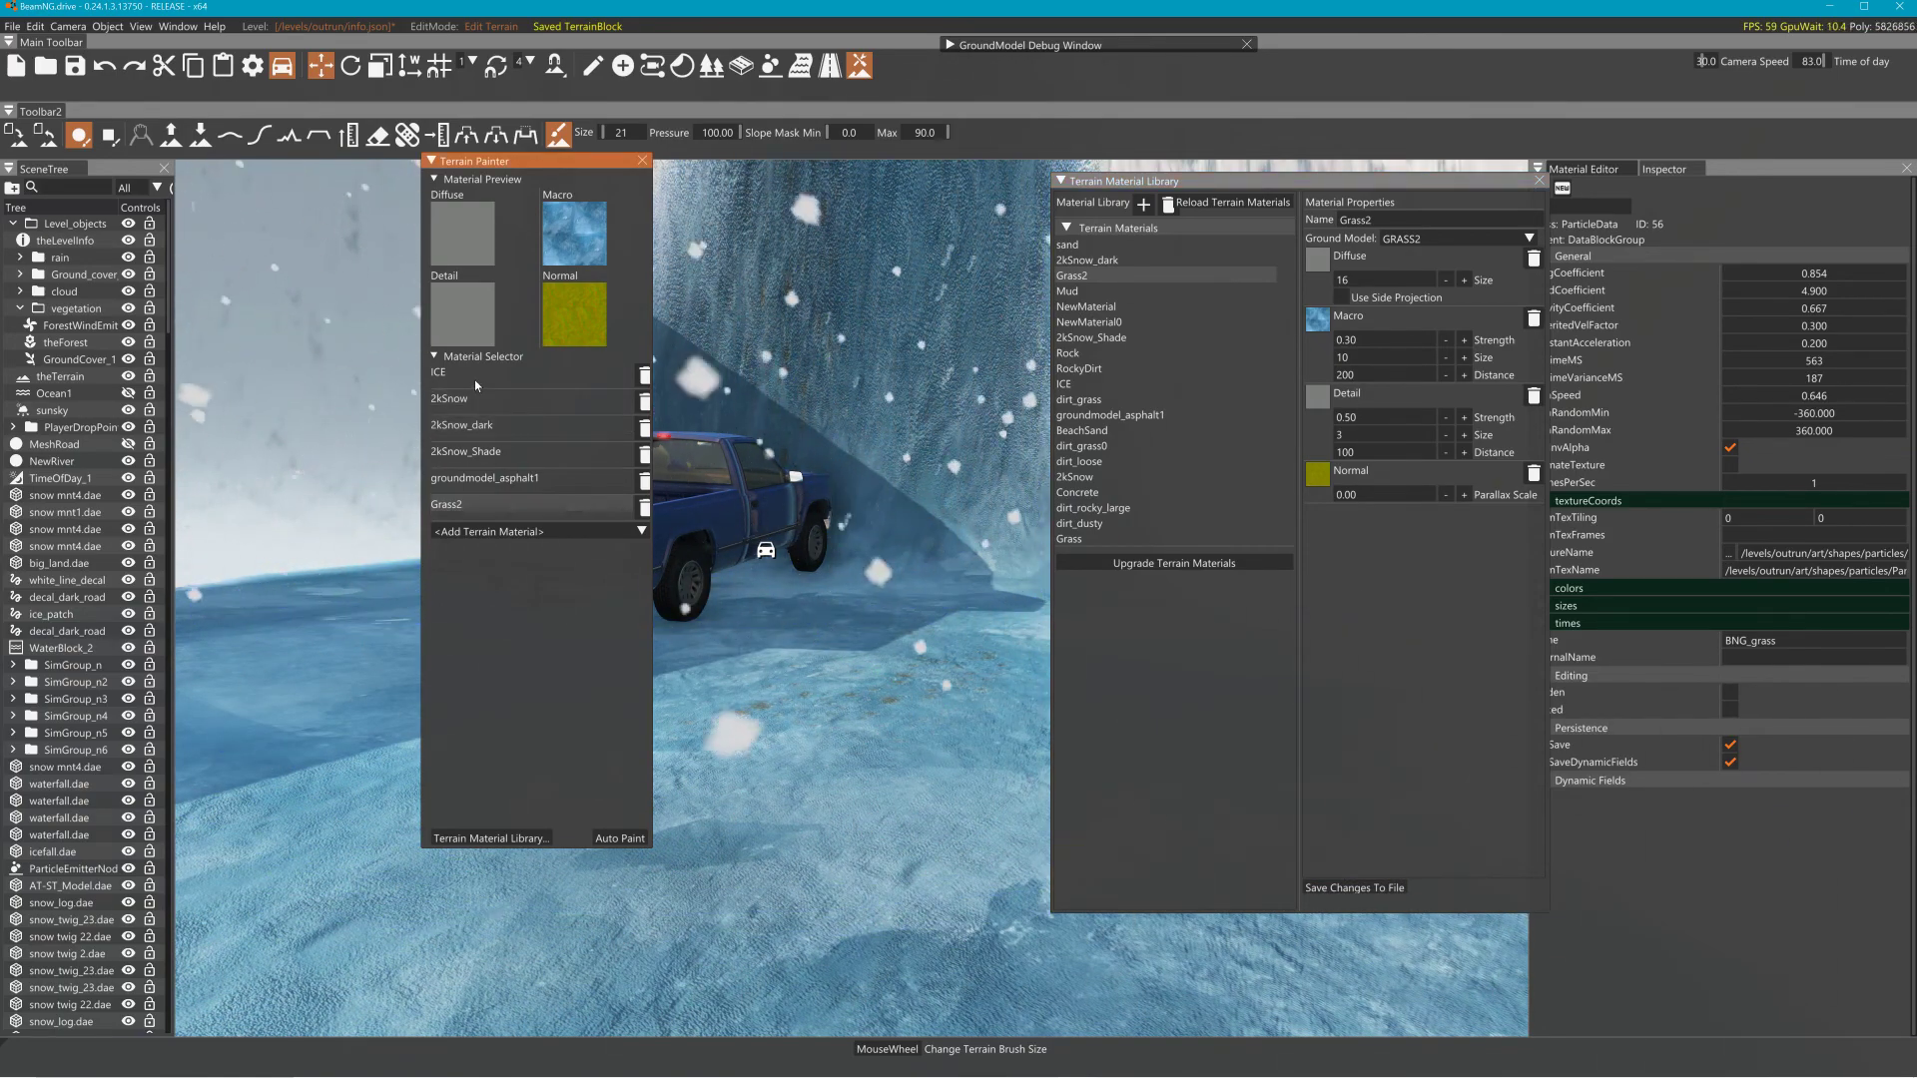
pyautogui.click(476, 377)
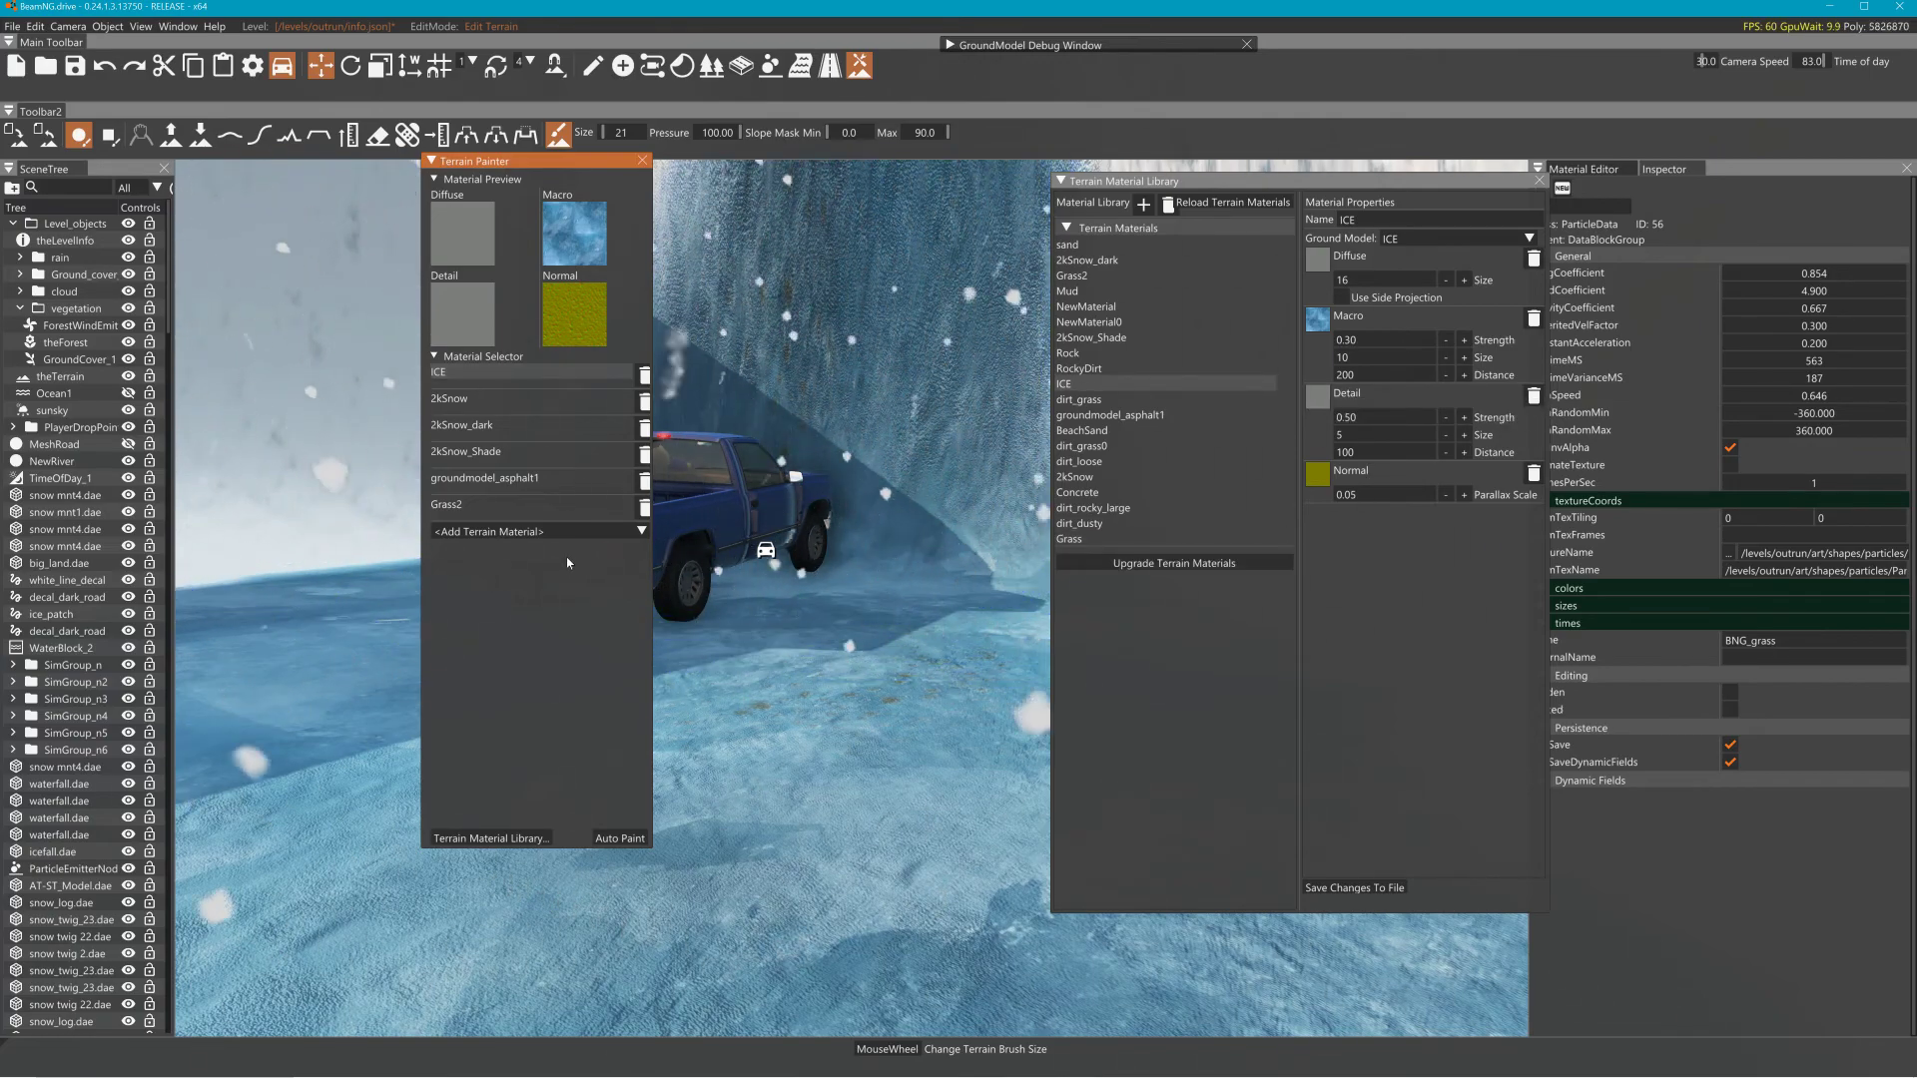
pyautogui.click(495, 507)
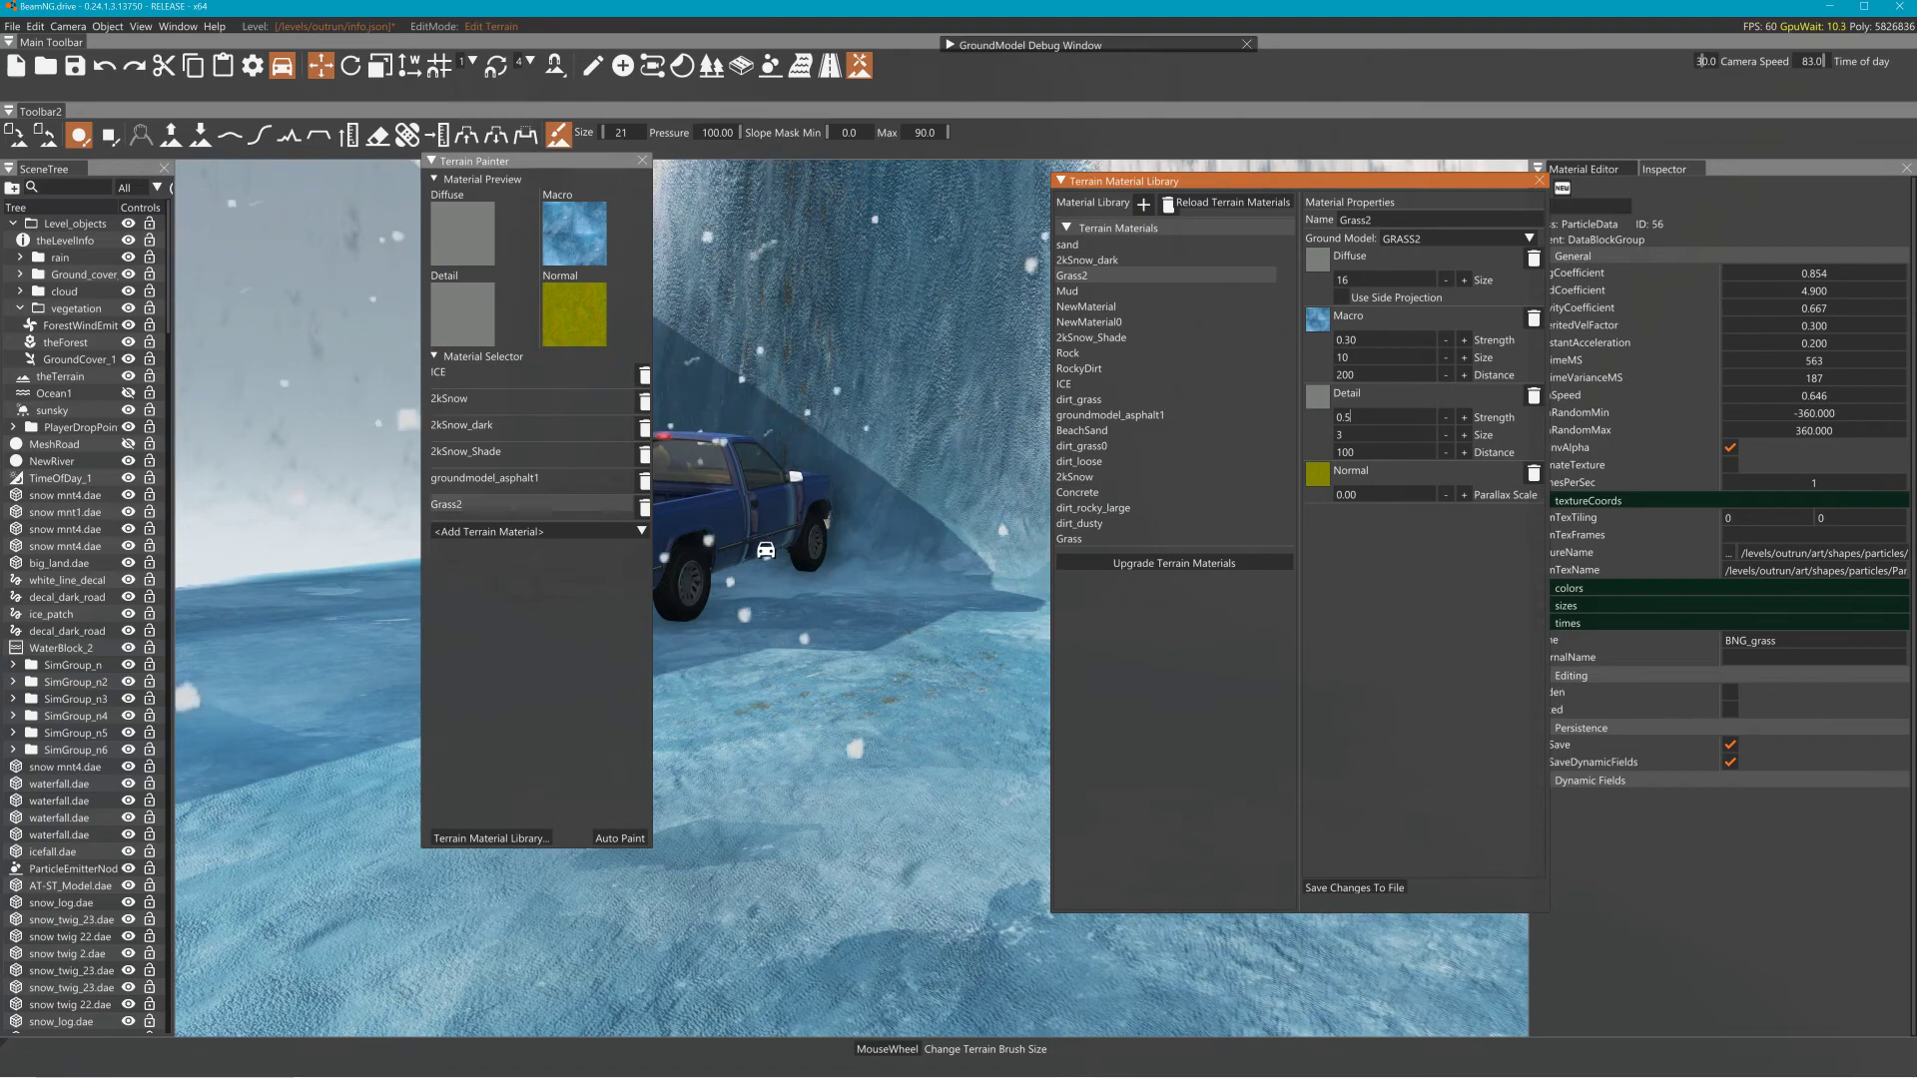
pyautogui.click(506, 383)
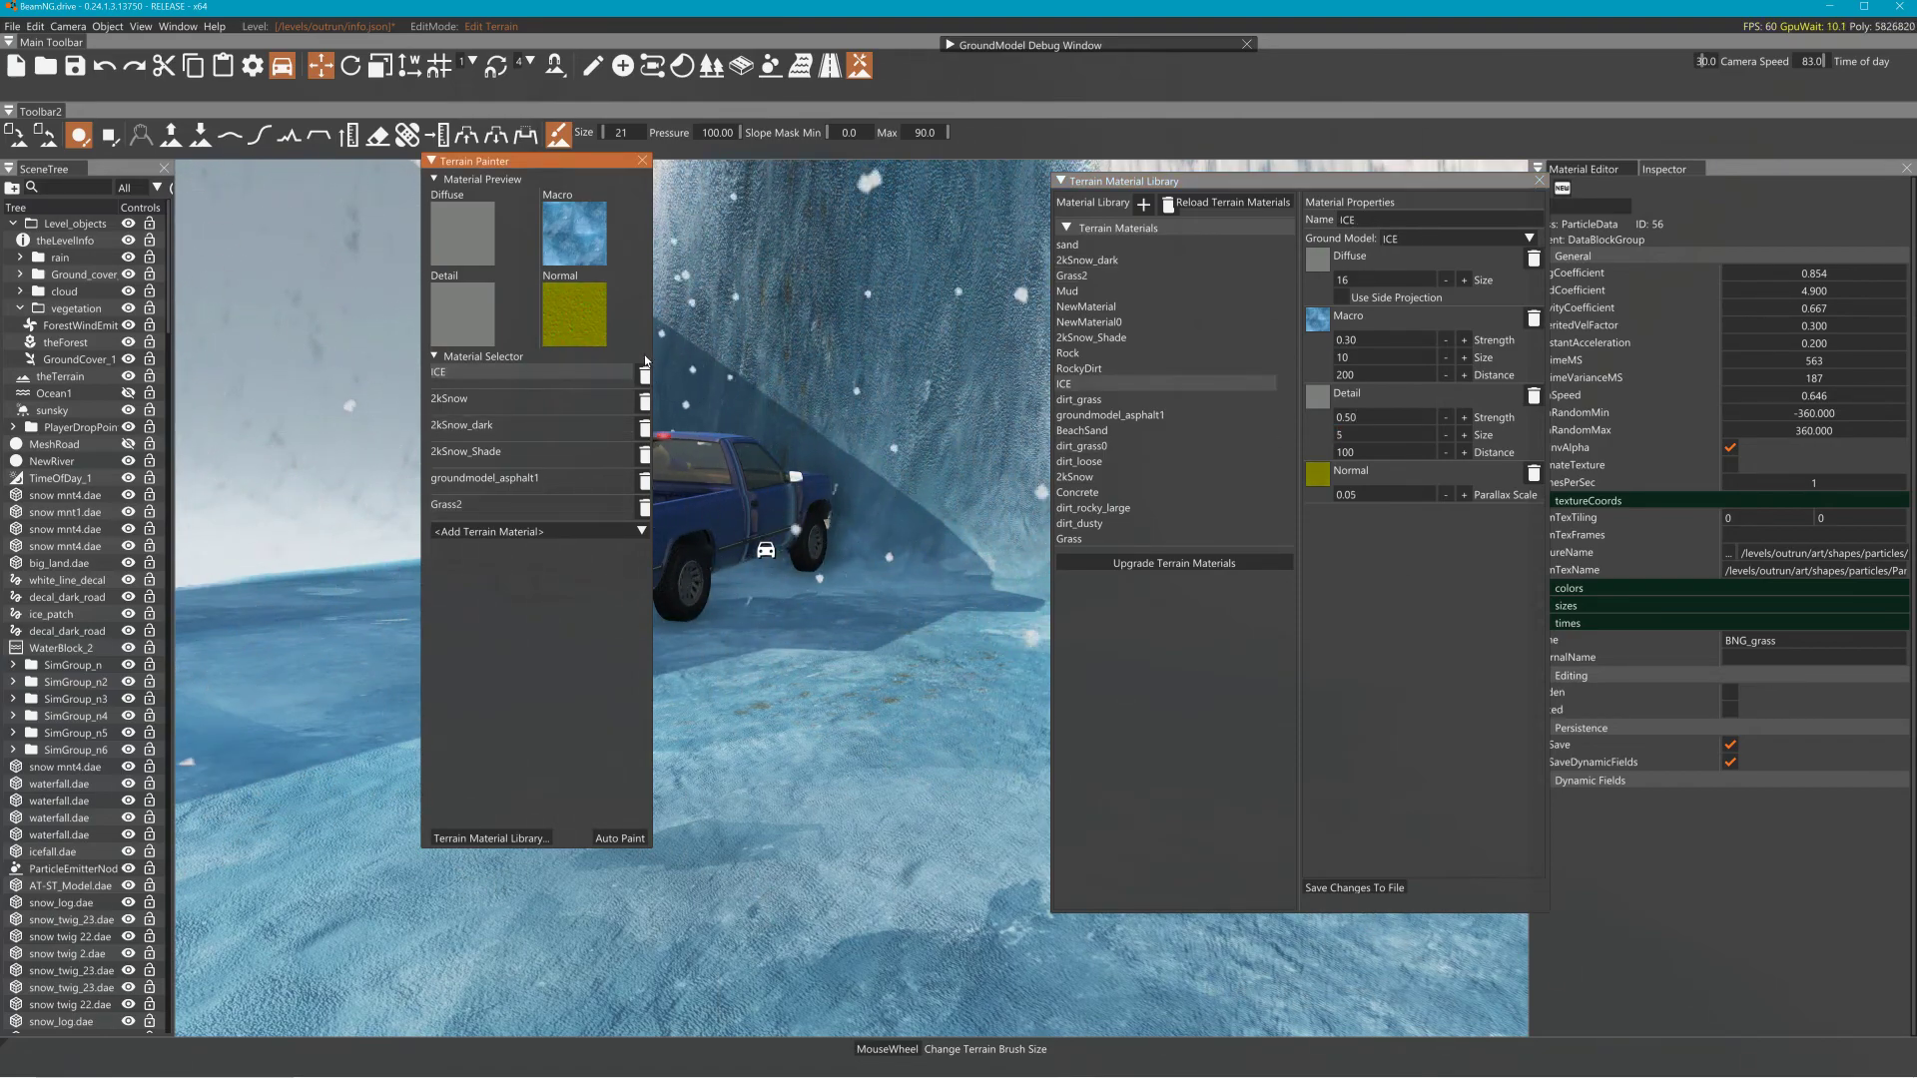
pyautogui.click(482, 499)
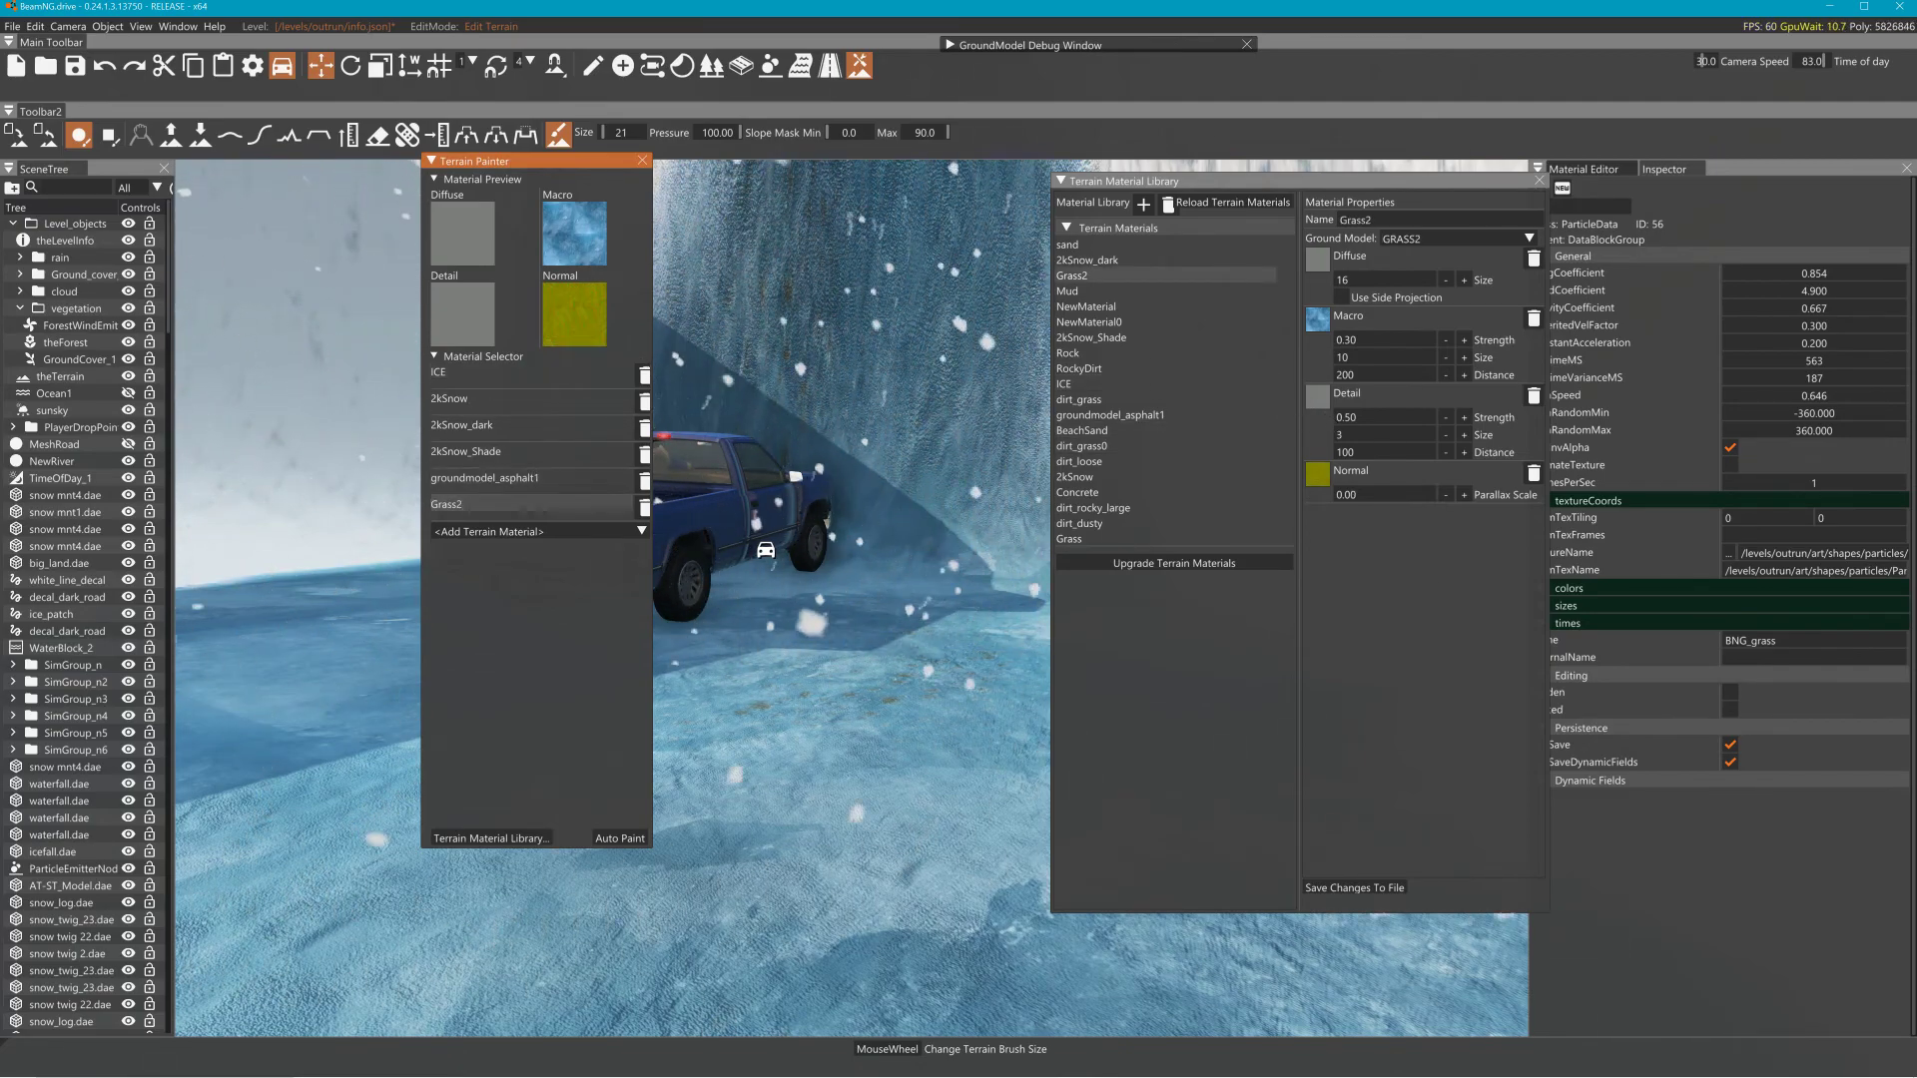
pyautogui.click(1388, 435)
pyautogui.write('5')
pyautogui.click(1386, 495)
pyautogui.click(1386, 494)
pyautogui.write('0.05')
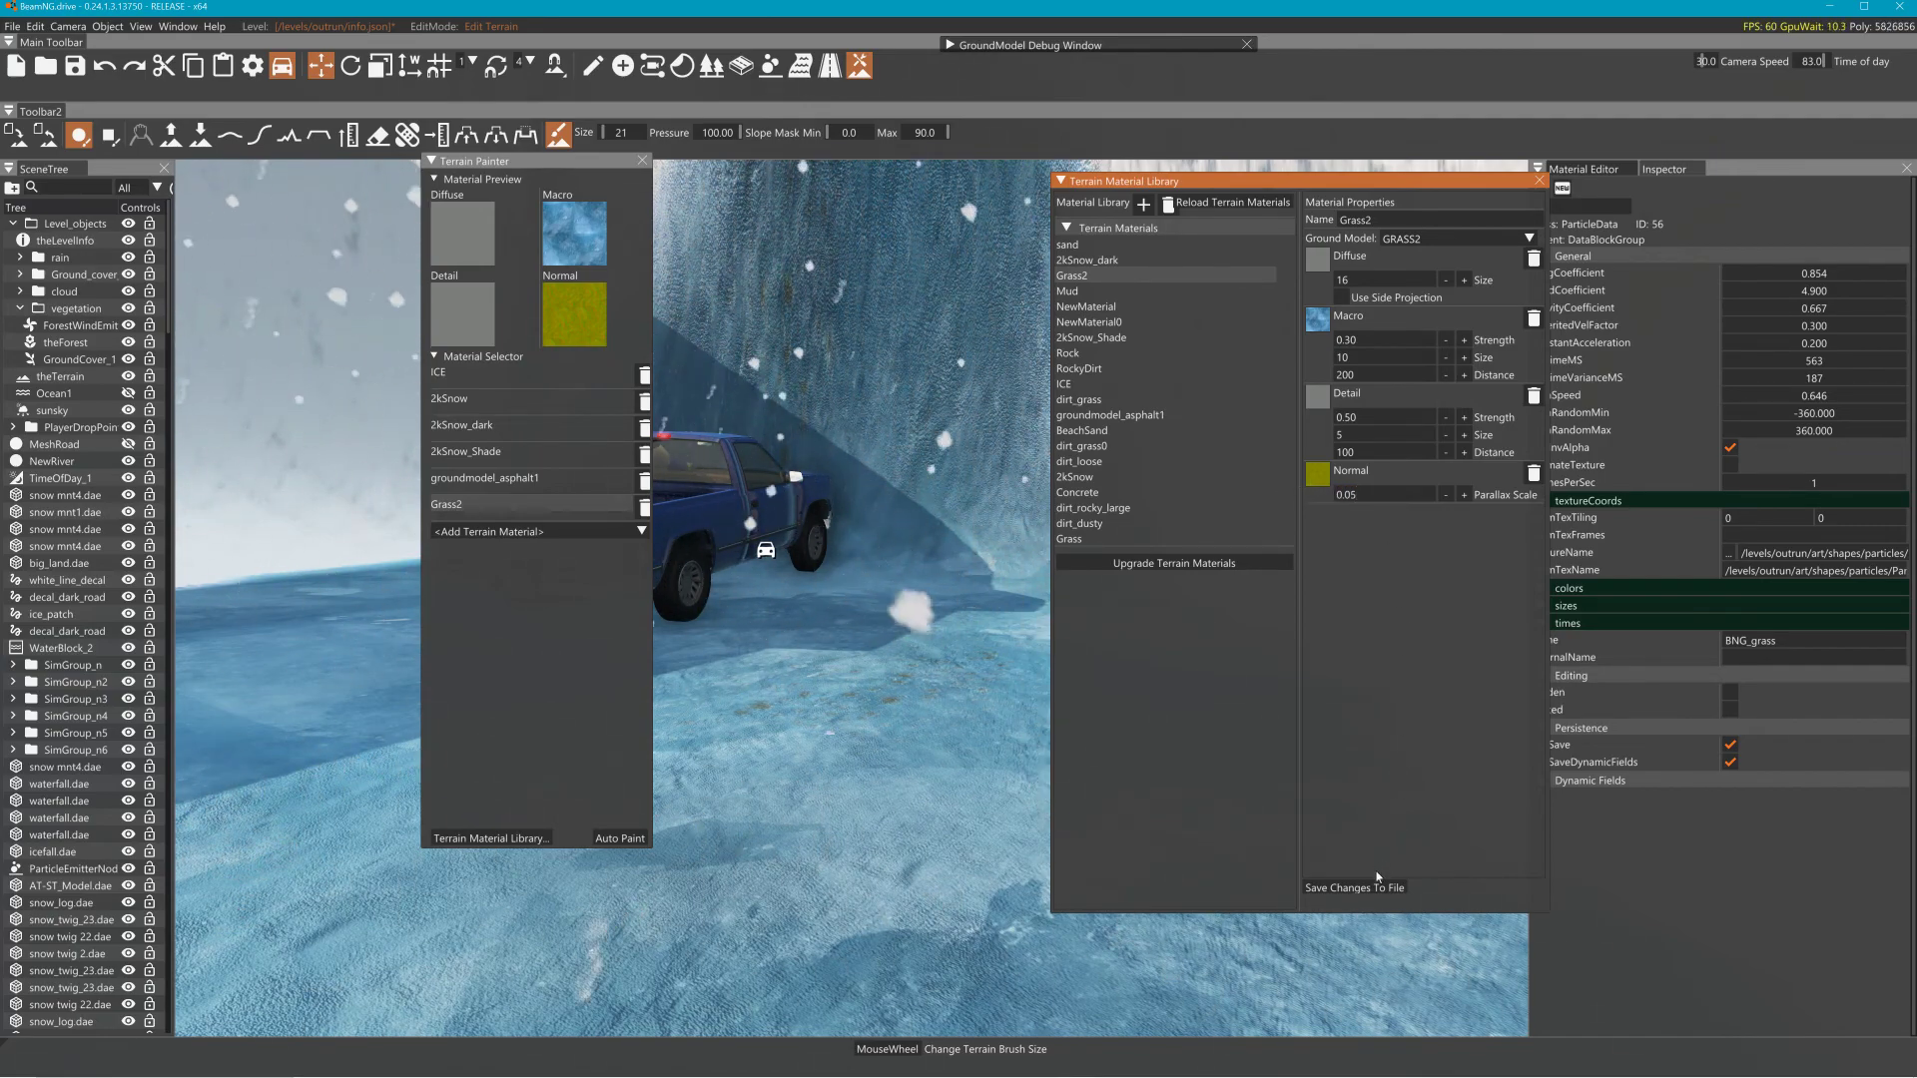
pyautogui.click(1368, 882)
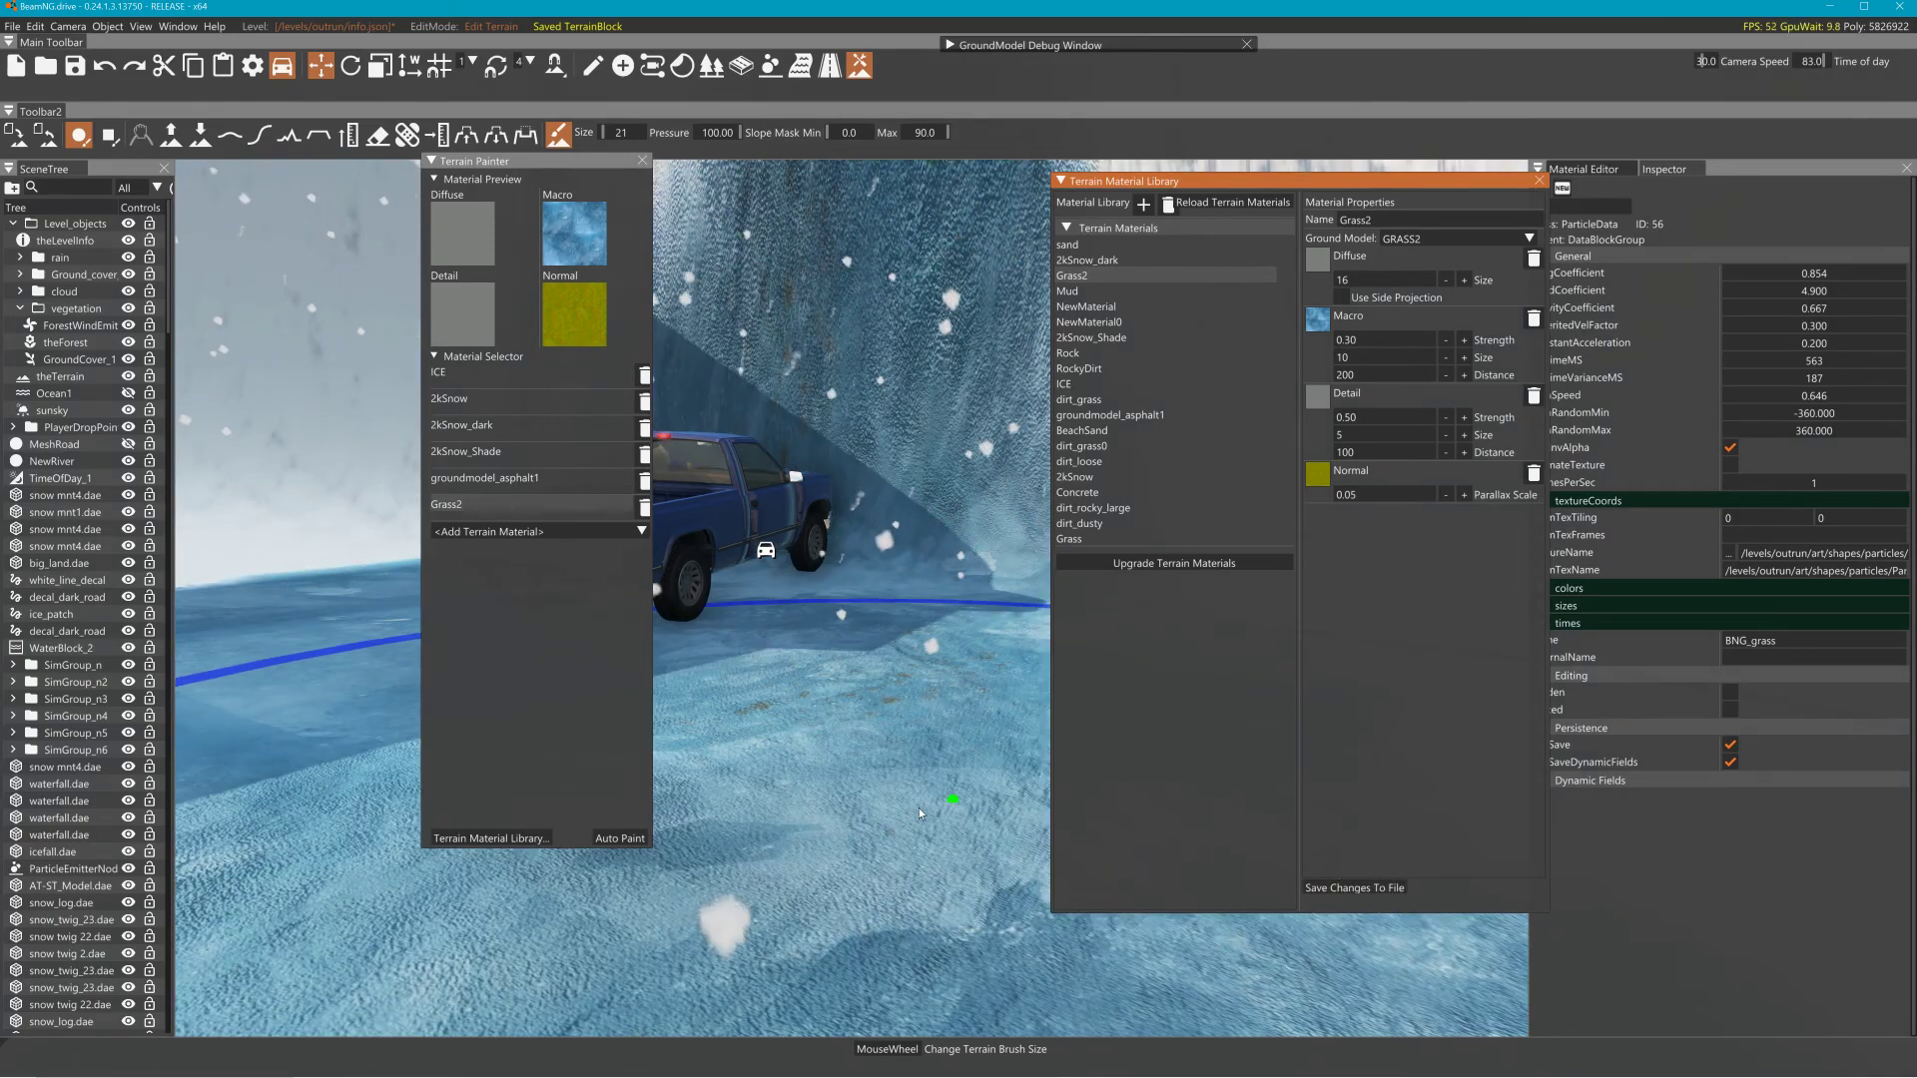
# Paint Grass2 onto the ground beside the truck at the foot of the ice wall, and close the Terrain Material Library
pyautogui.press('s')
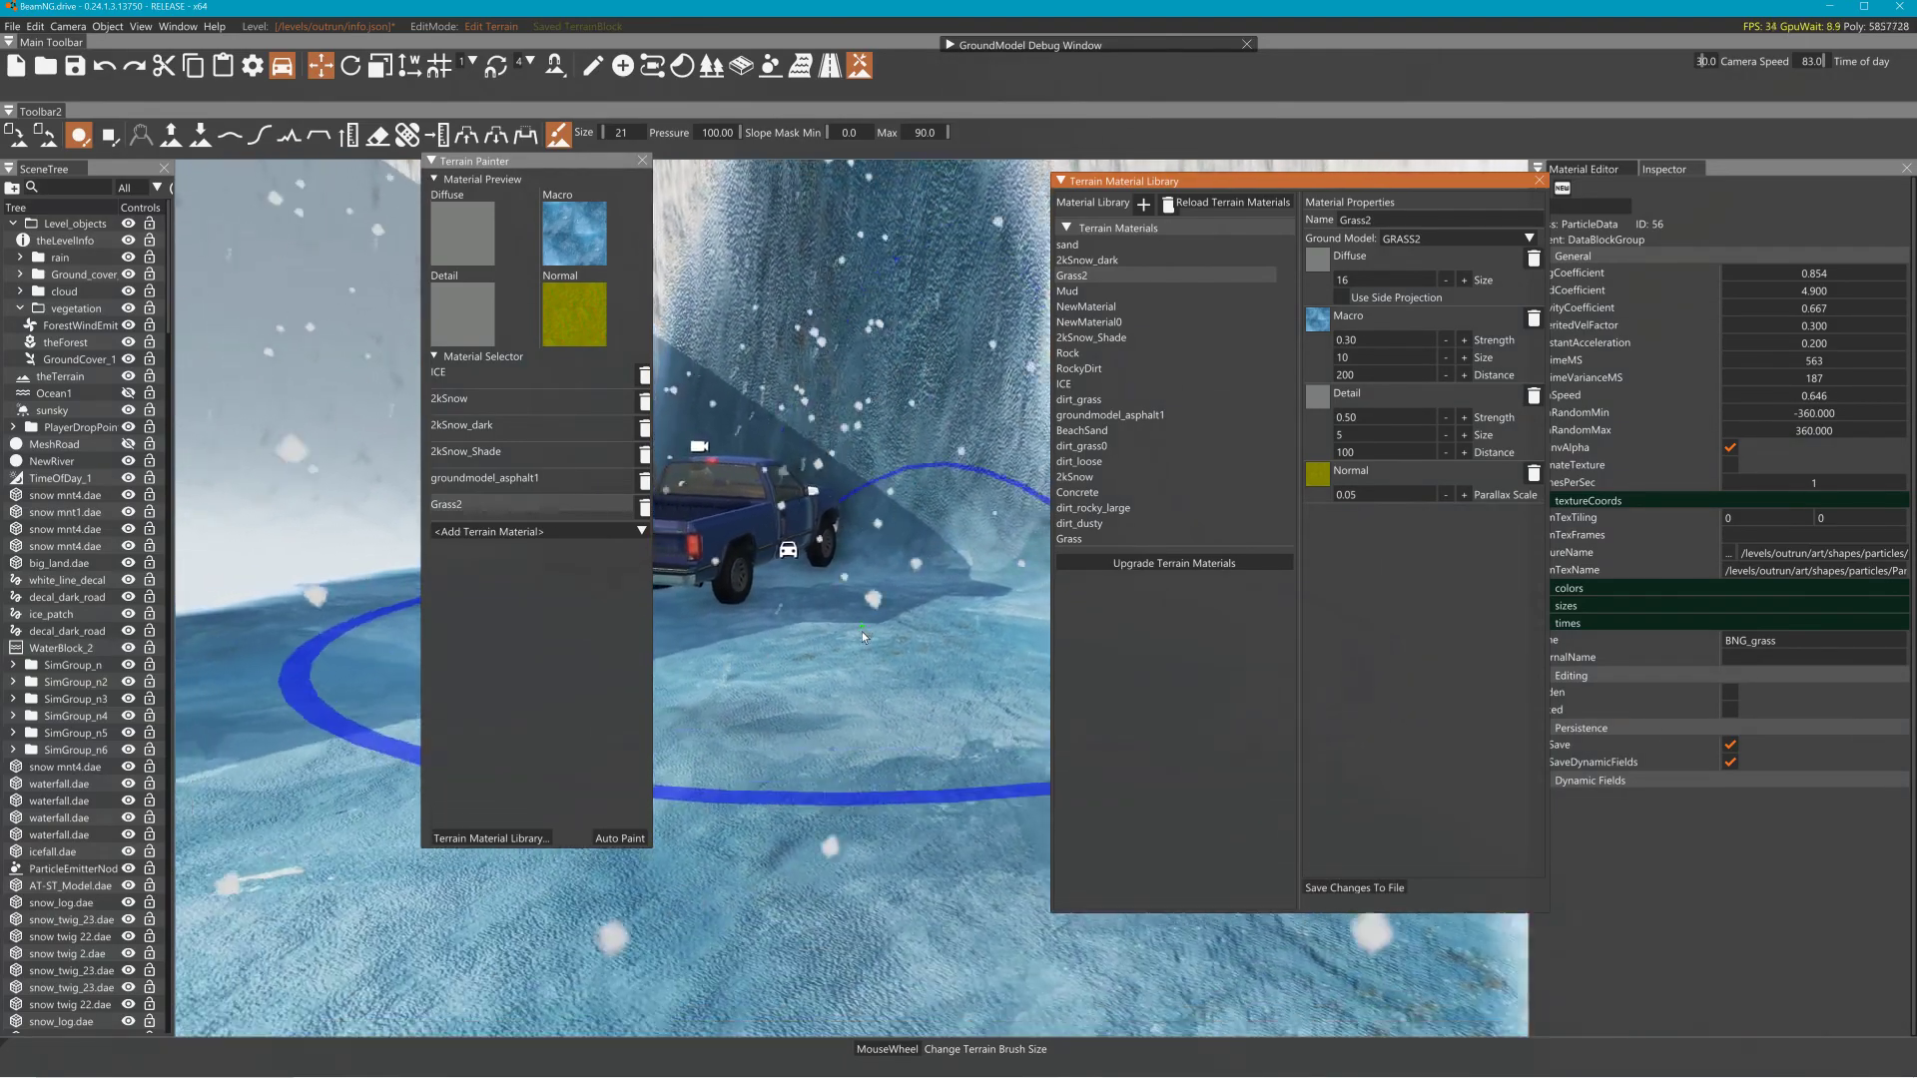
pyautogui.press('w')
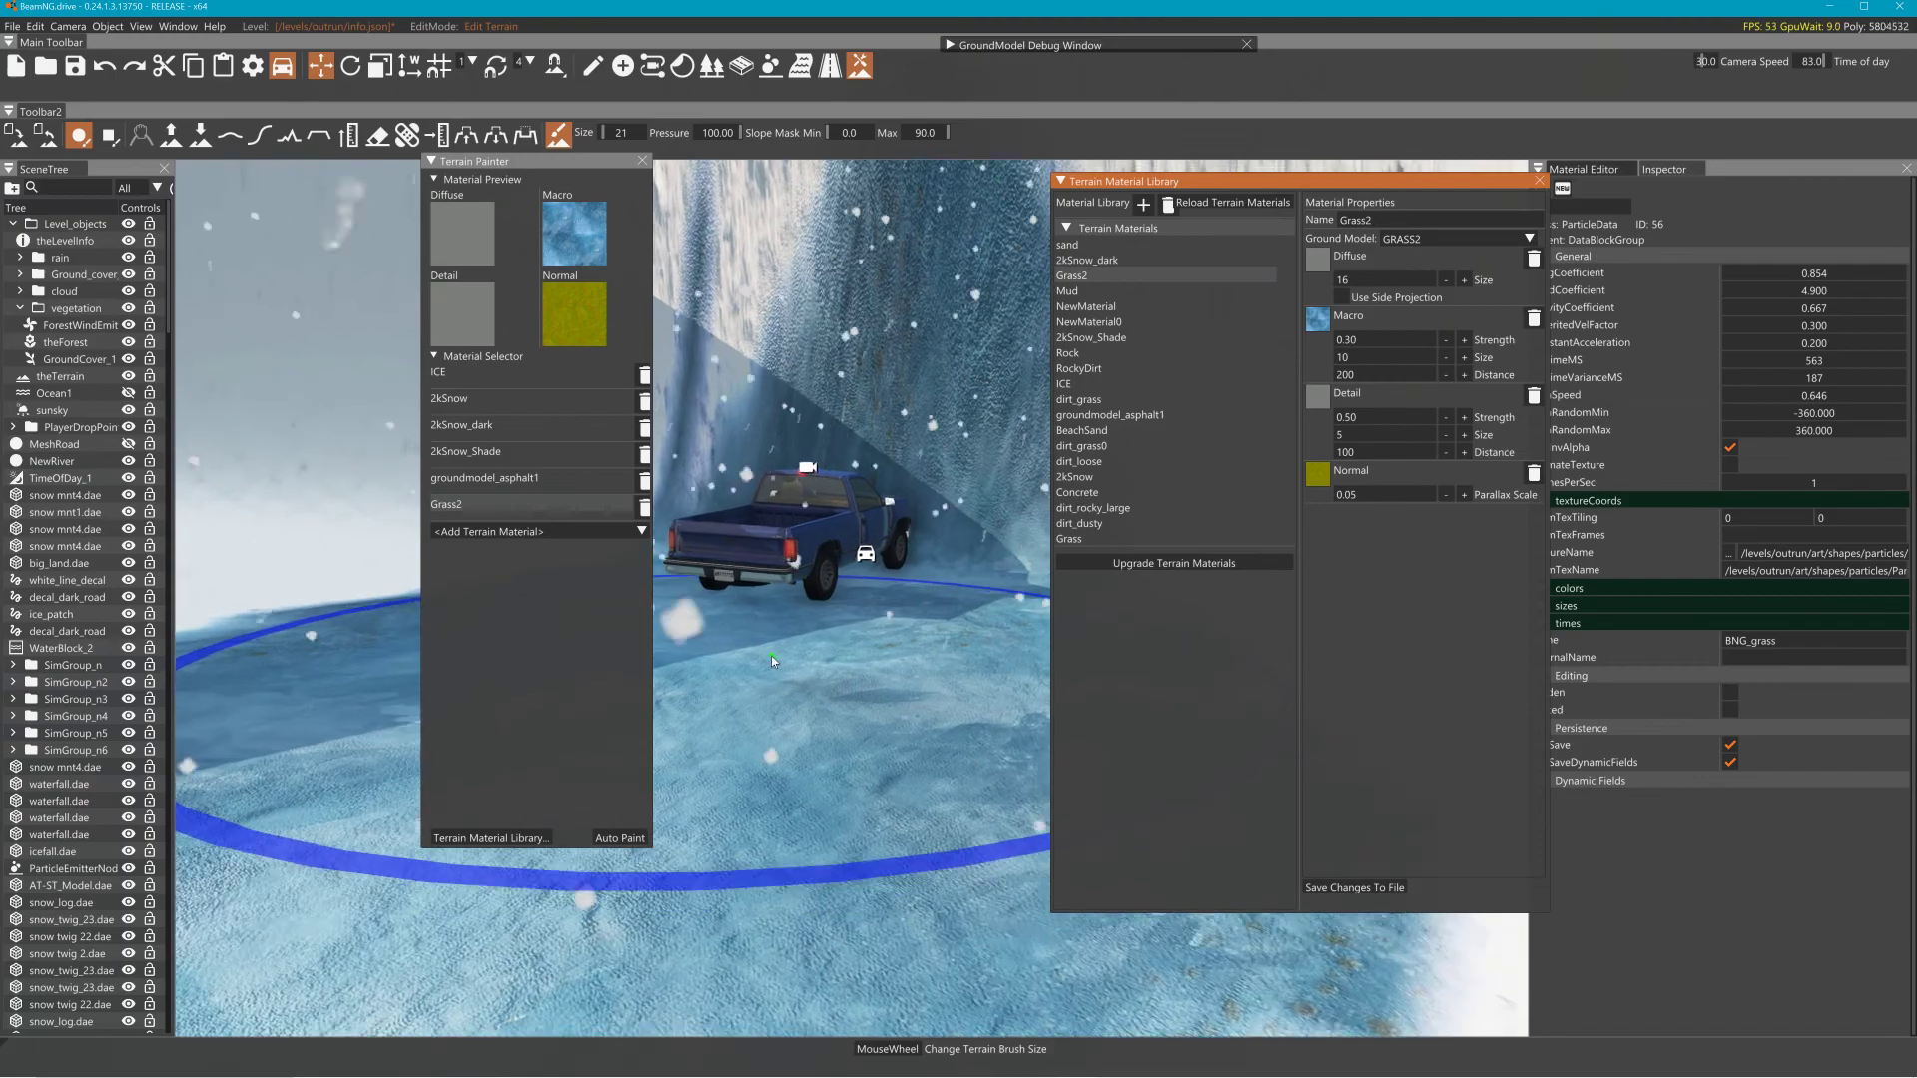
pyautogui.click(842, 621)
pyautogui.moveTo(842, 621); pyautogui.dragTo(921, 585)
pyautogui.press('s')
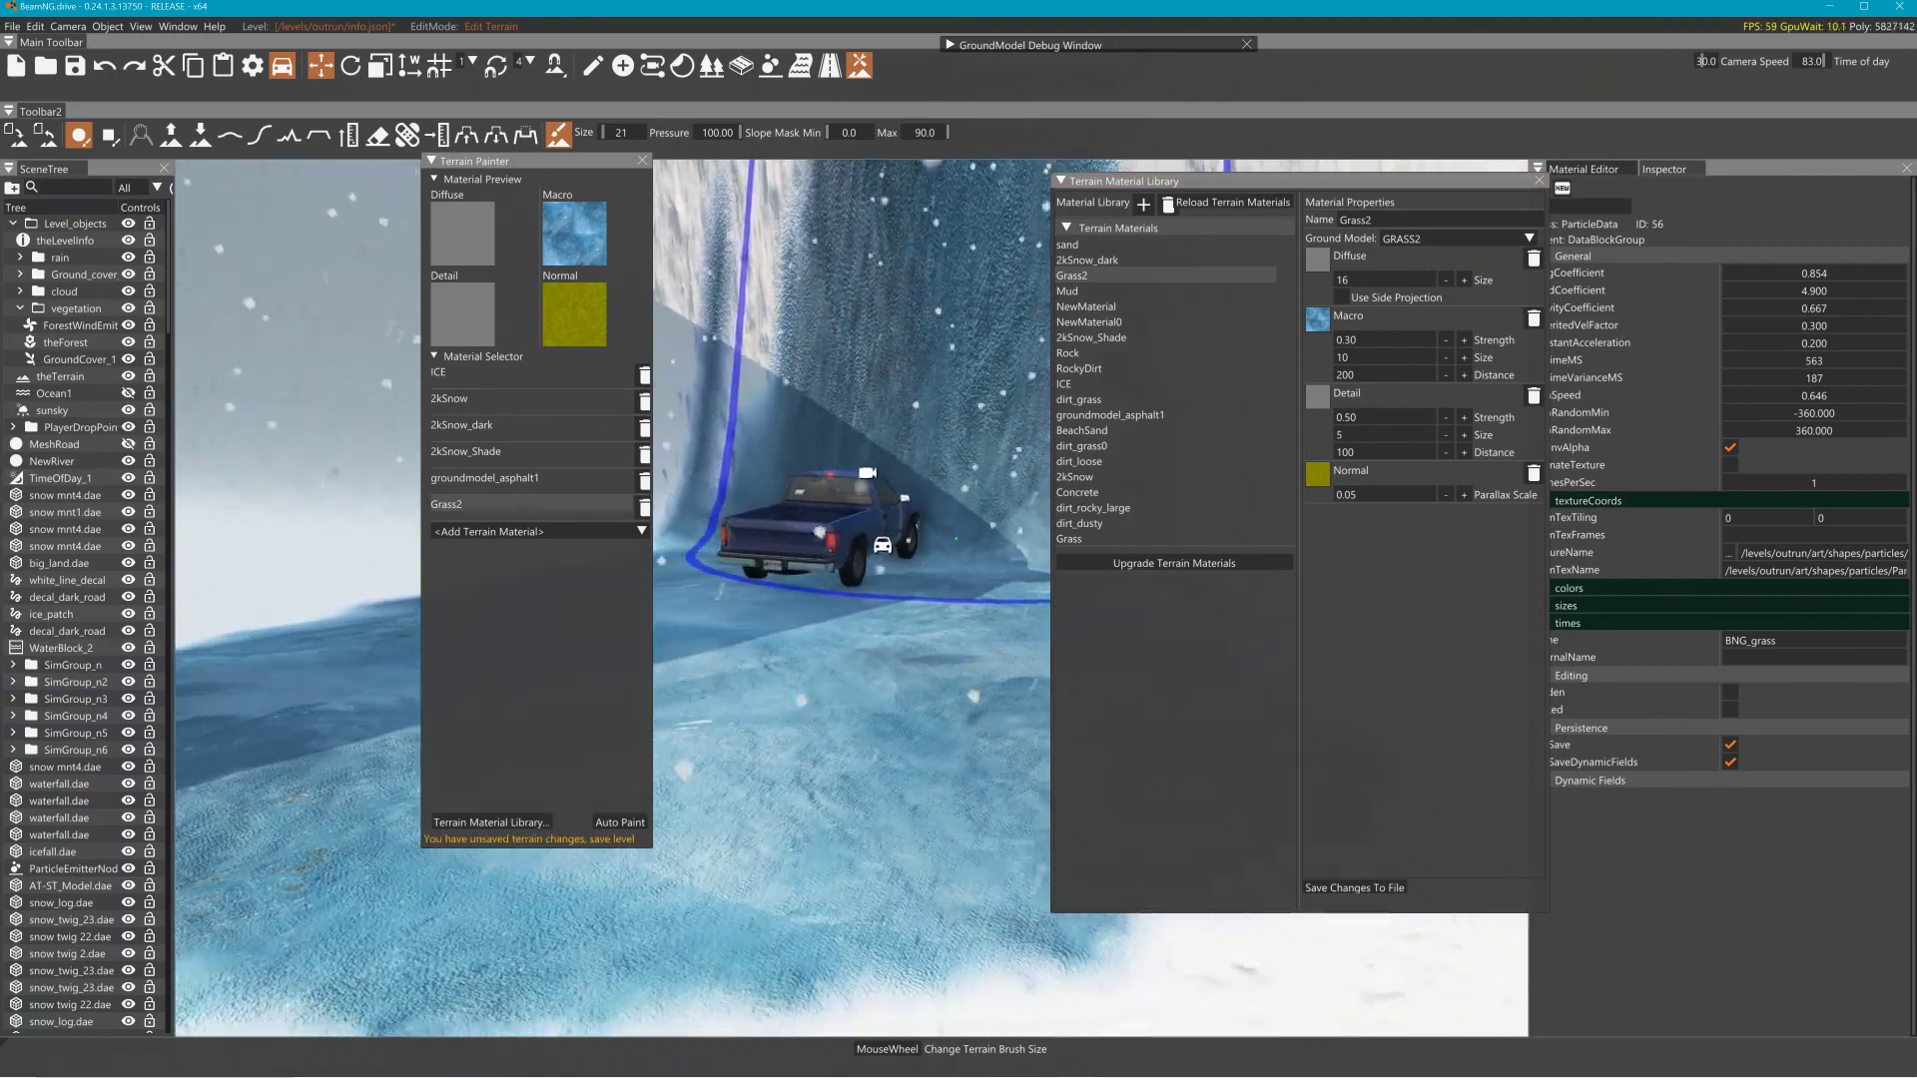
pyautogui.press('w')
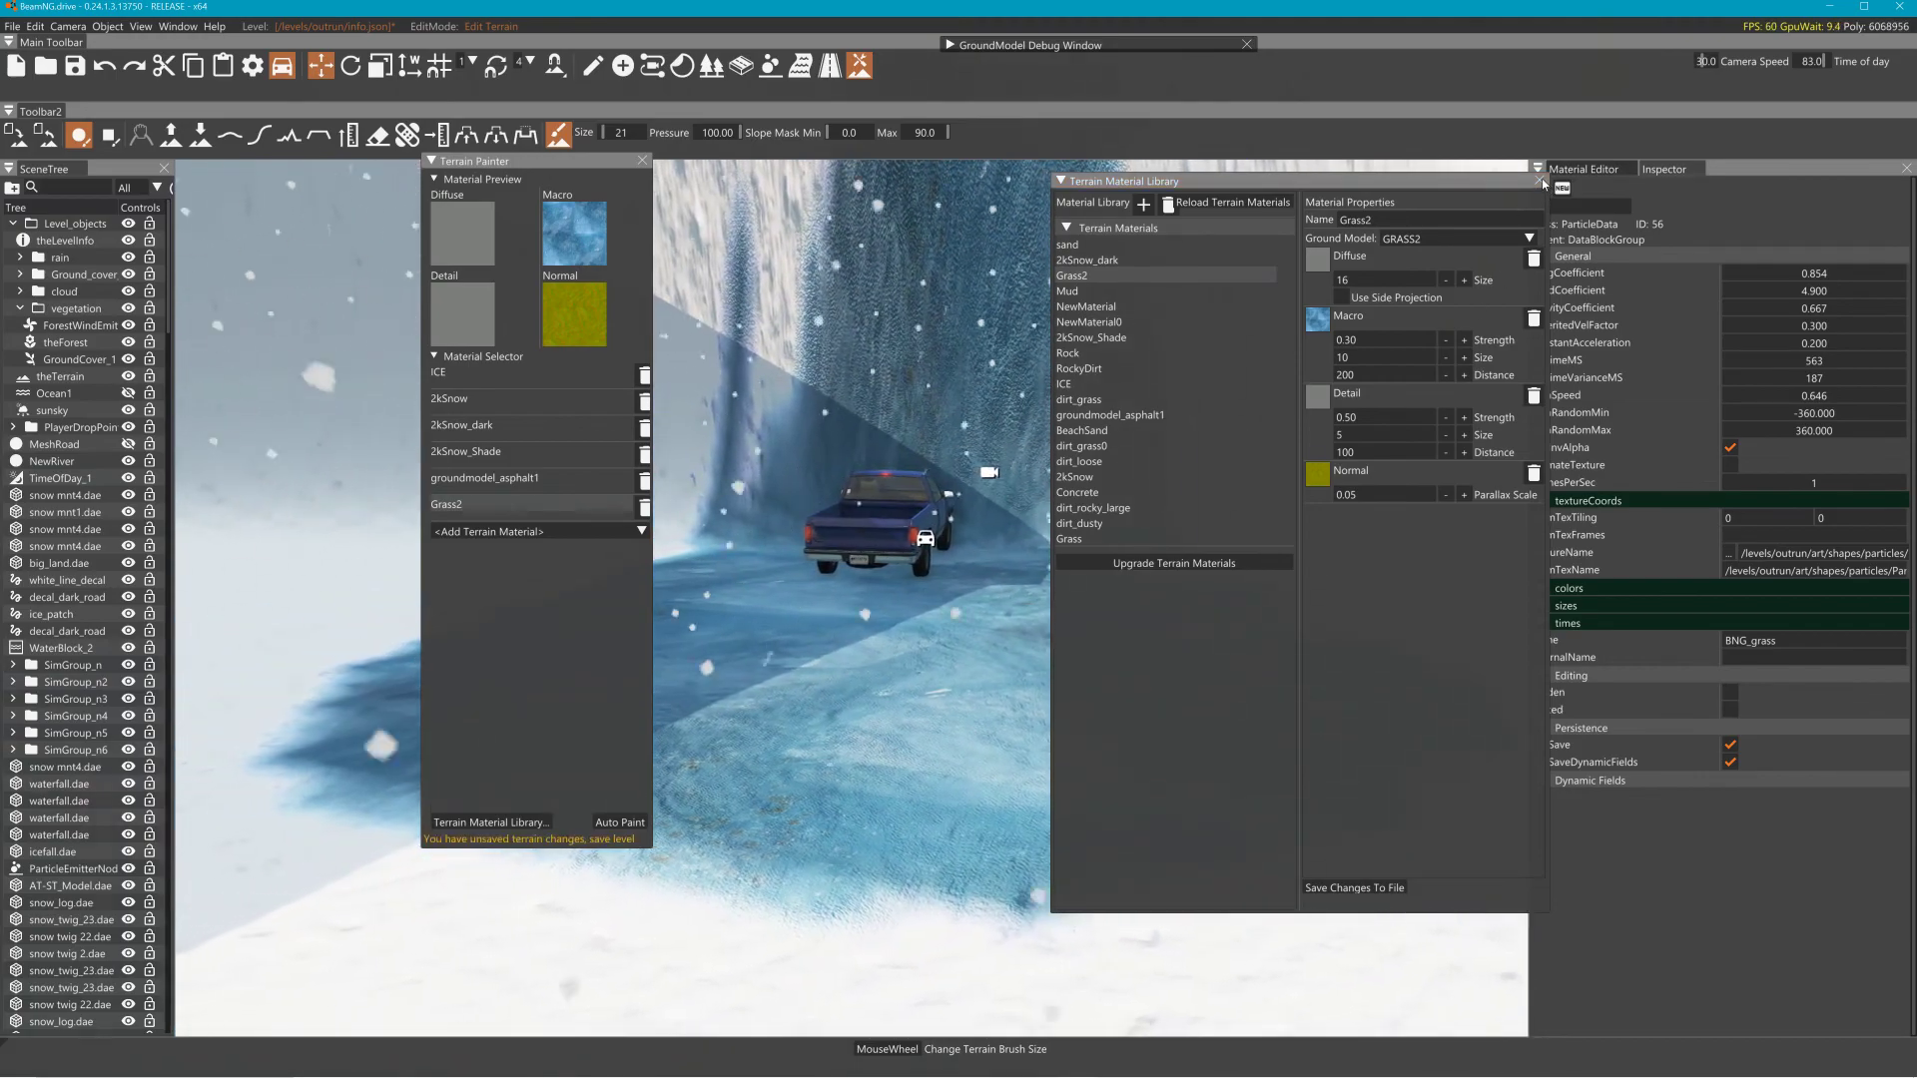
pyautogui.click(1540, 181)
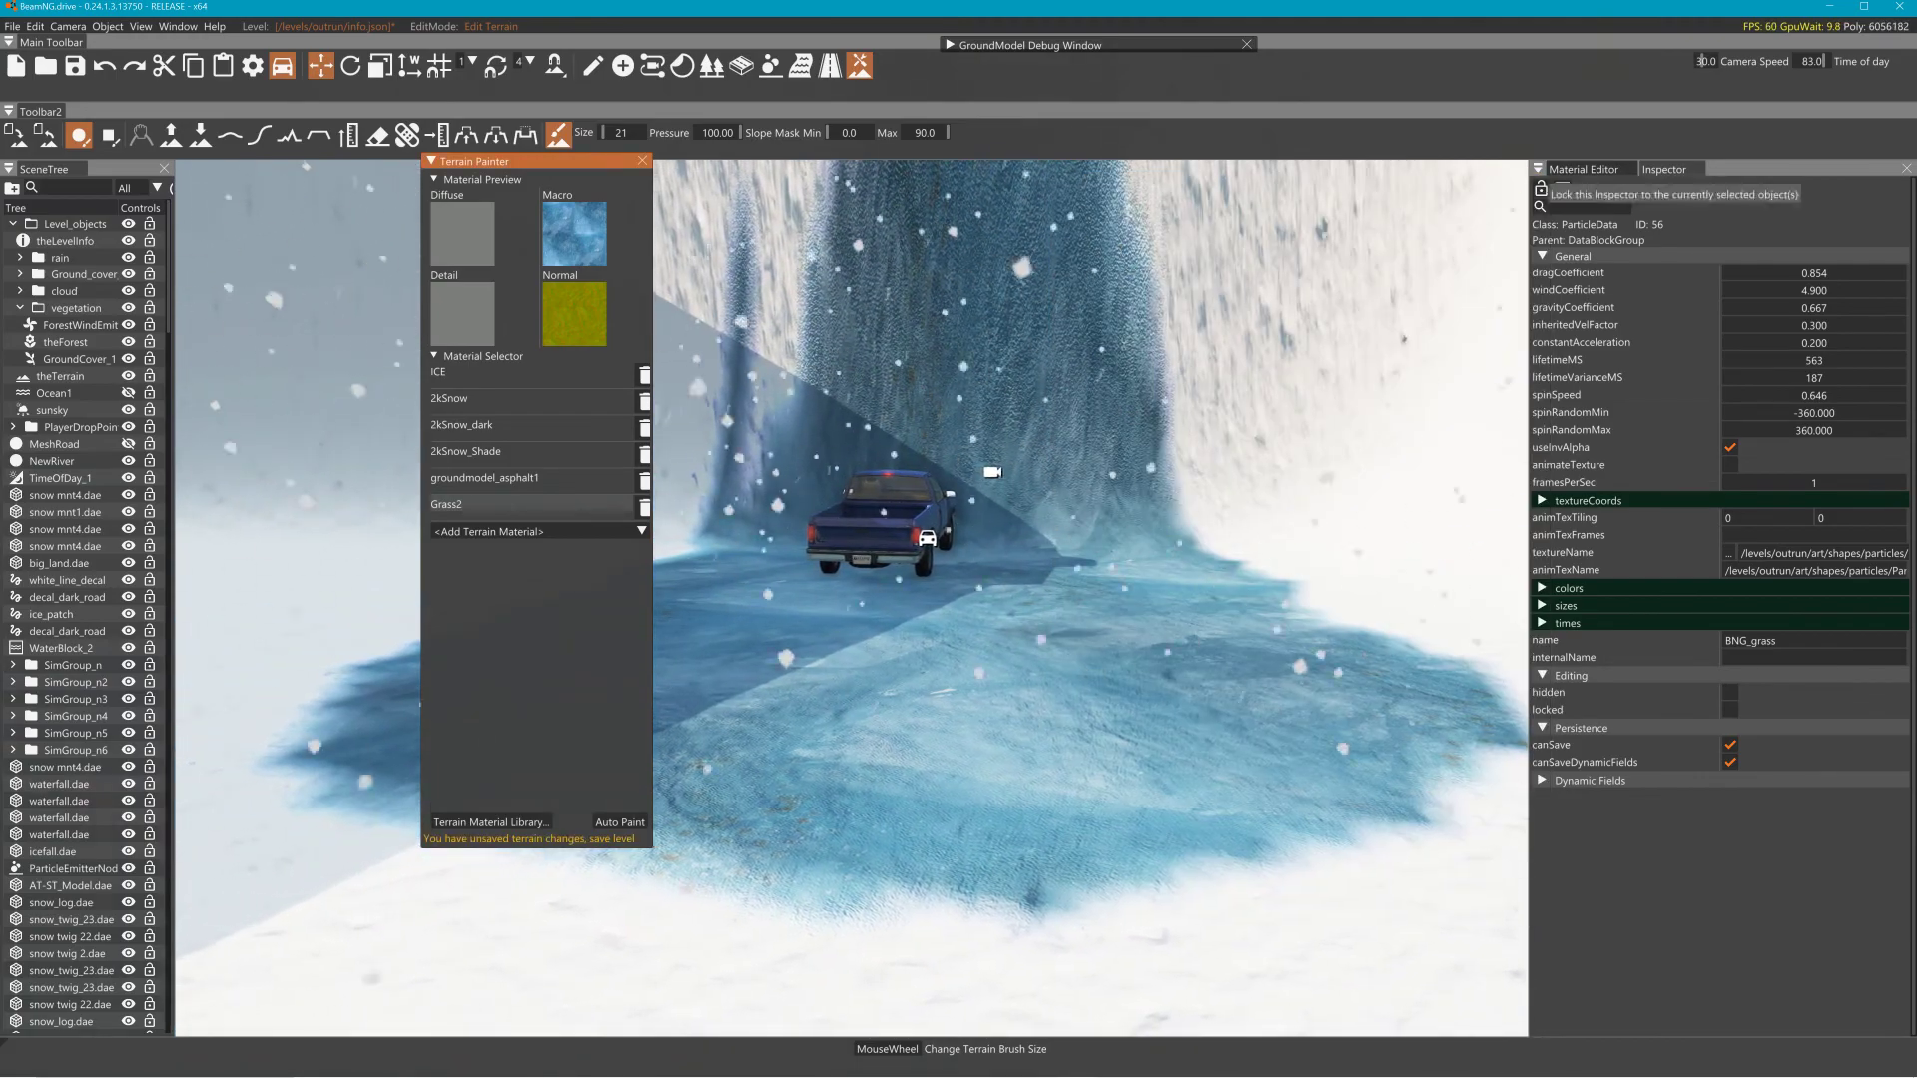
# Create a three-node decal road 15 m wide and about 20 m long, from the ice in front of the truck up the wall
pyautogui.click(830, 66)
pyautogui.keyDown('alt'); pyautogui.click(683, 859); pyautogui.keyUp('alt')
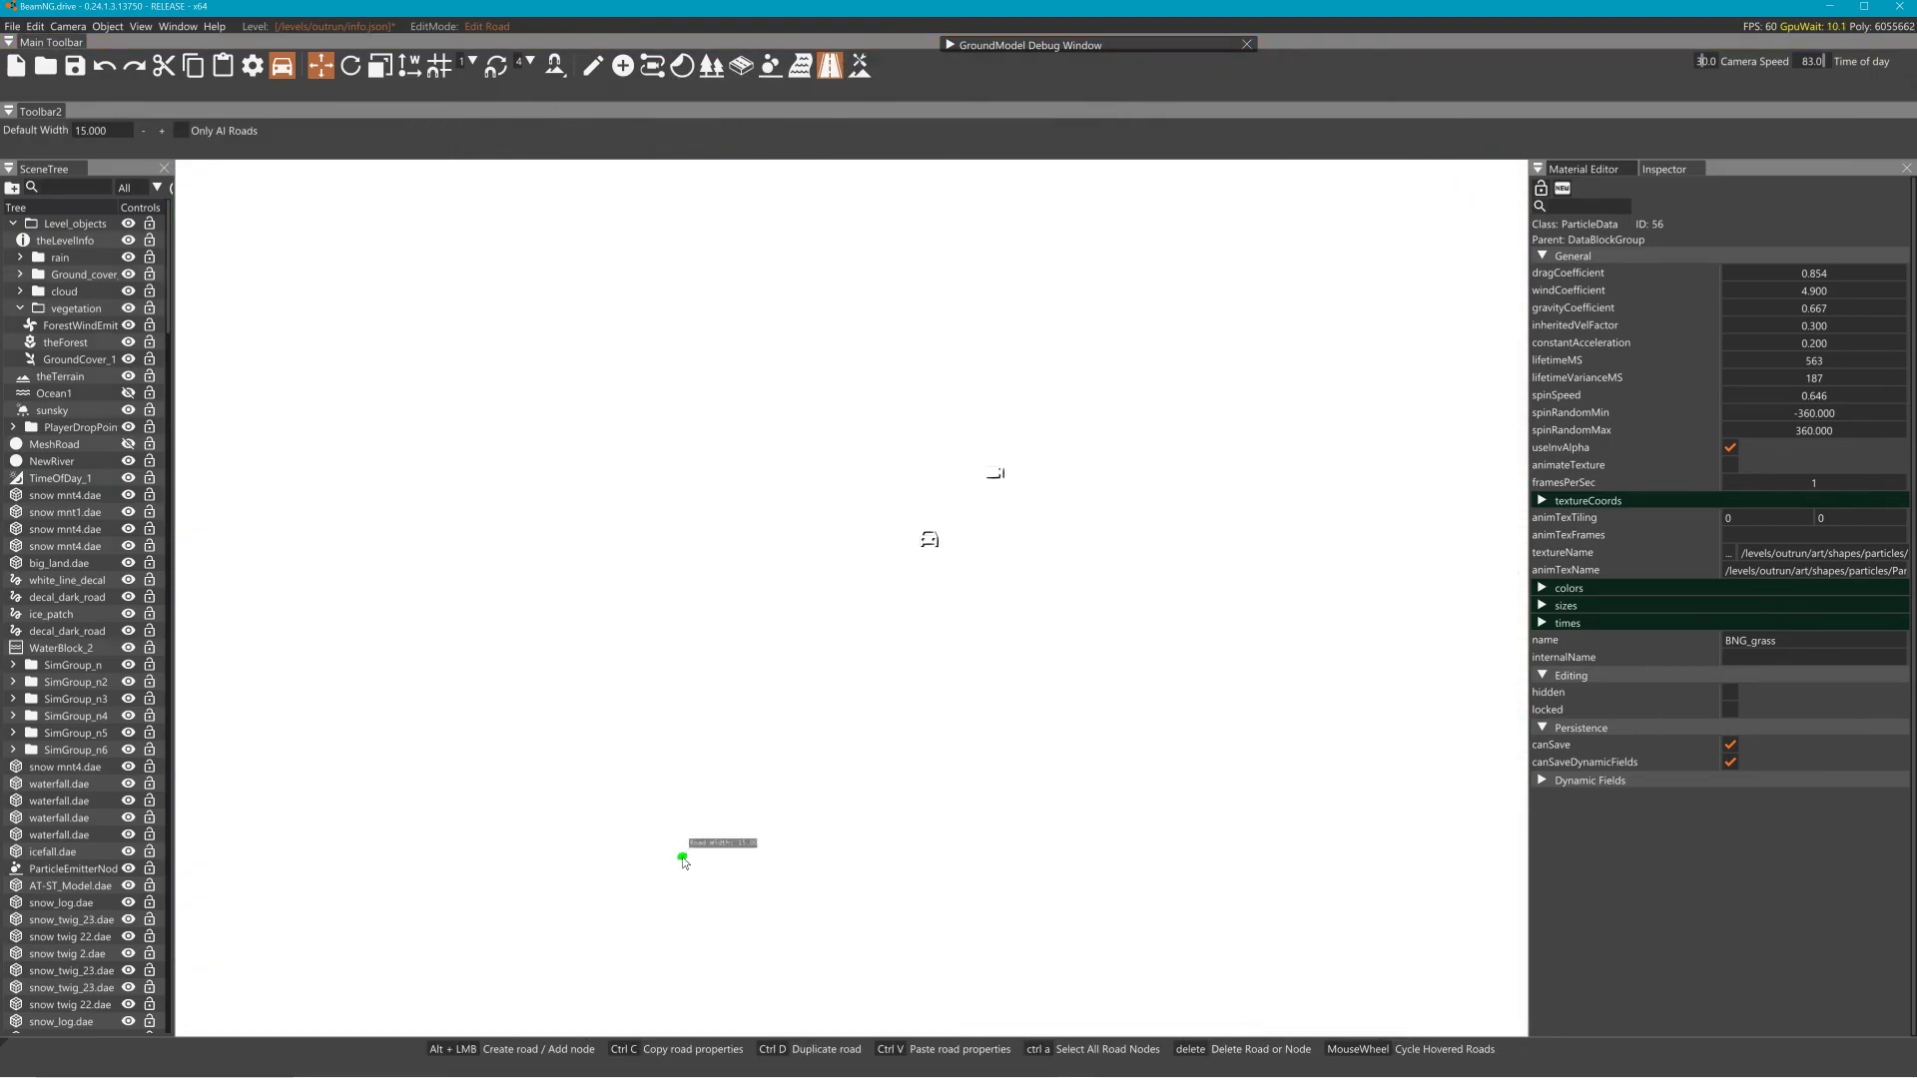
pyautogui.keyDown('alt'); pyautogui.click(765, 758); pyautogui.keyUp('alt')
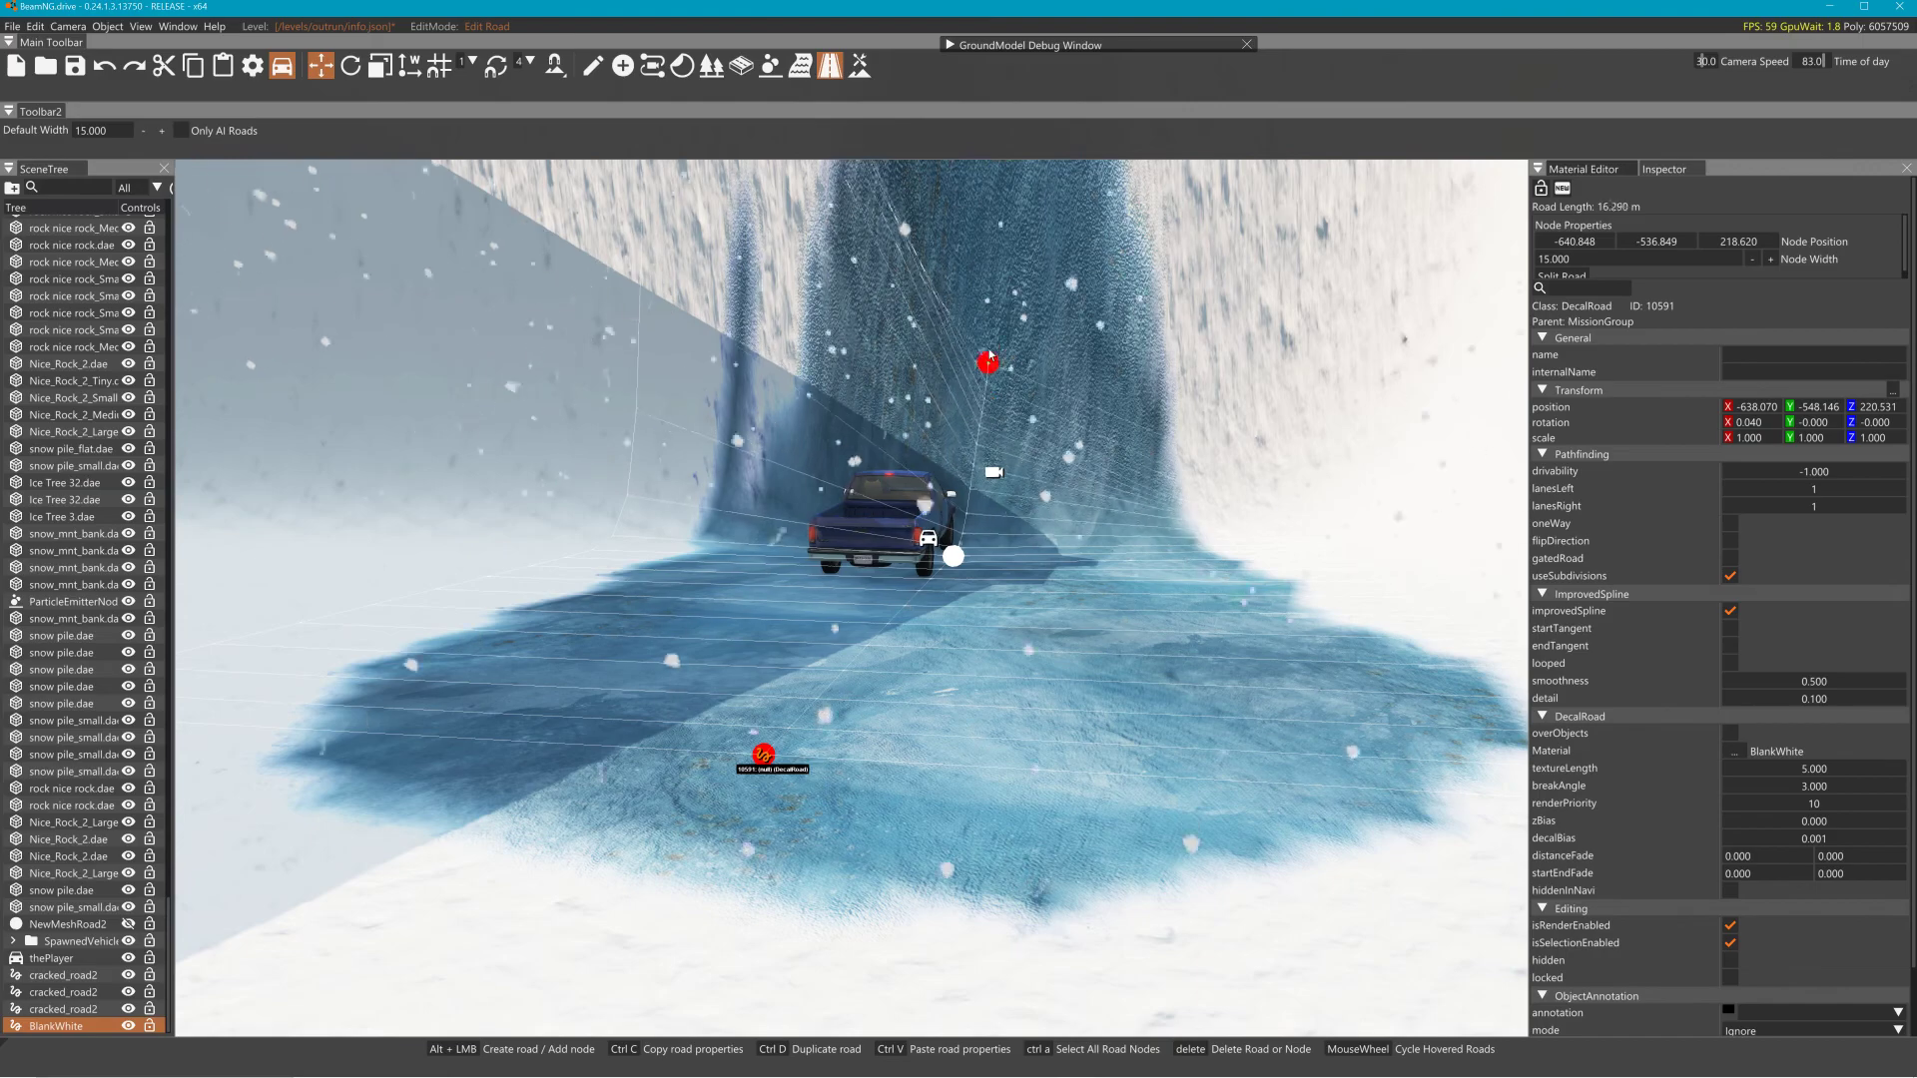
pyautogui.click(994, 267)
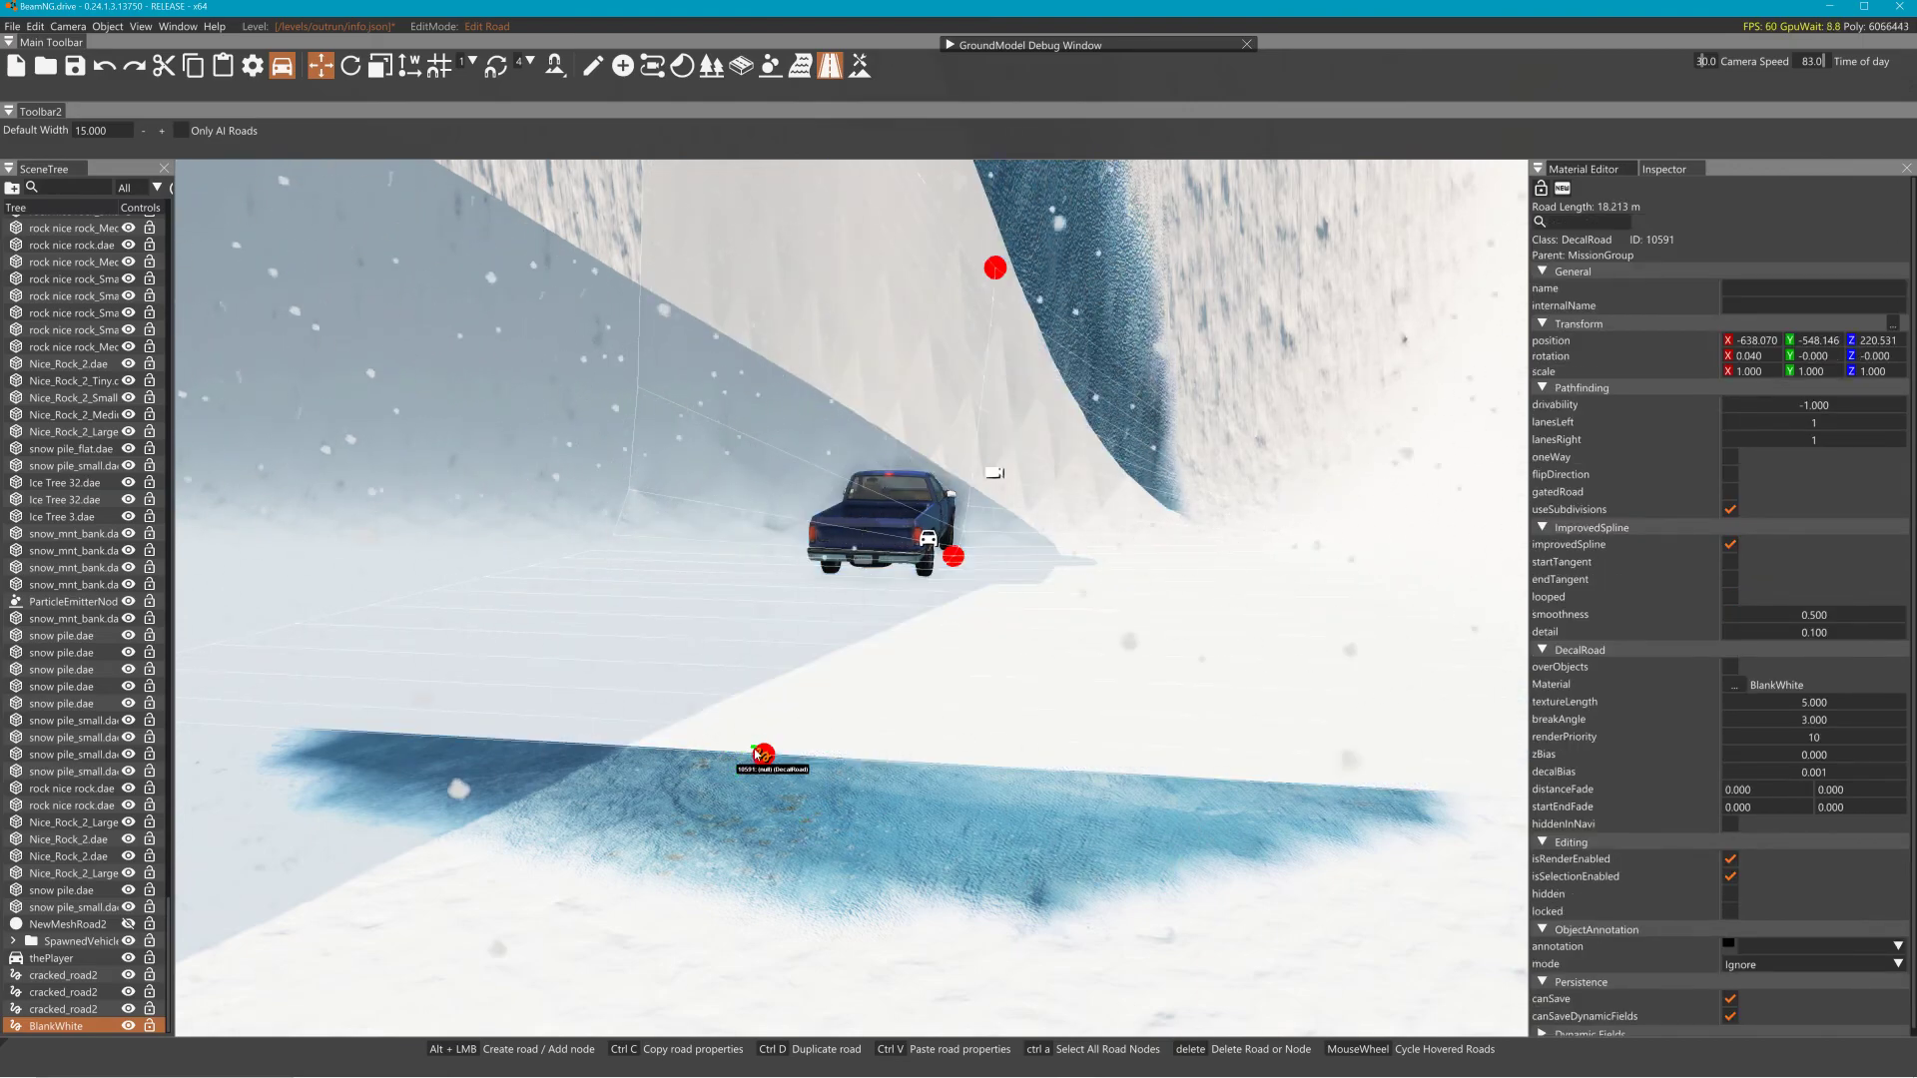
pyautogui.moveTo(765, 758); pyautogui.dragTo(970, 802)
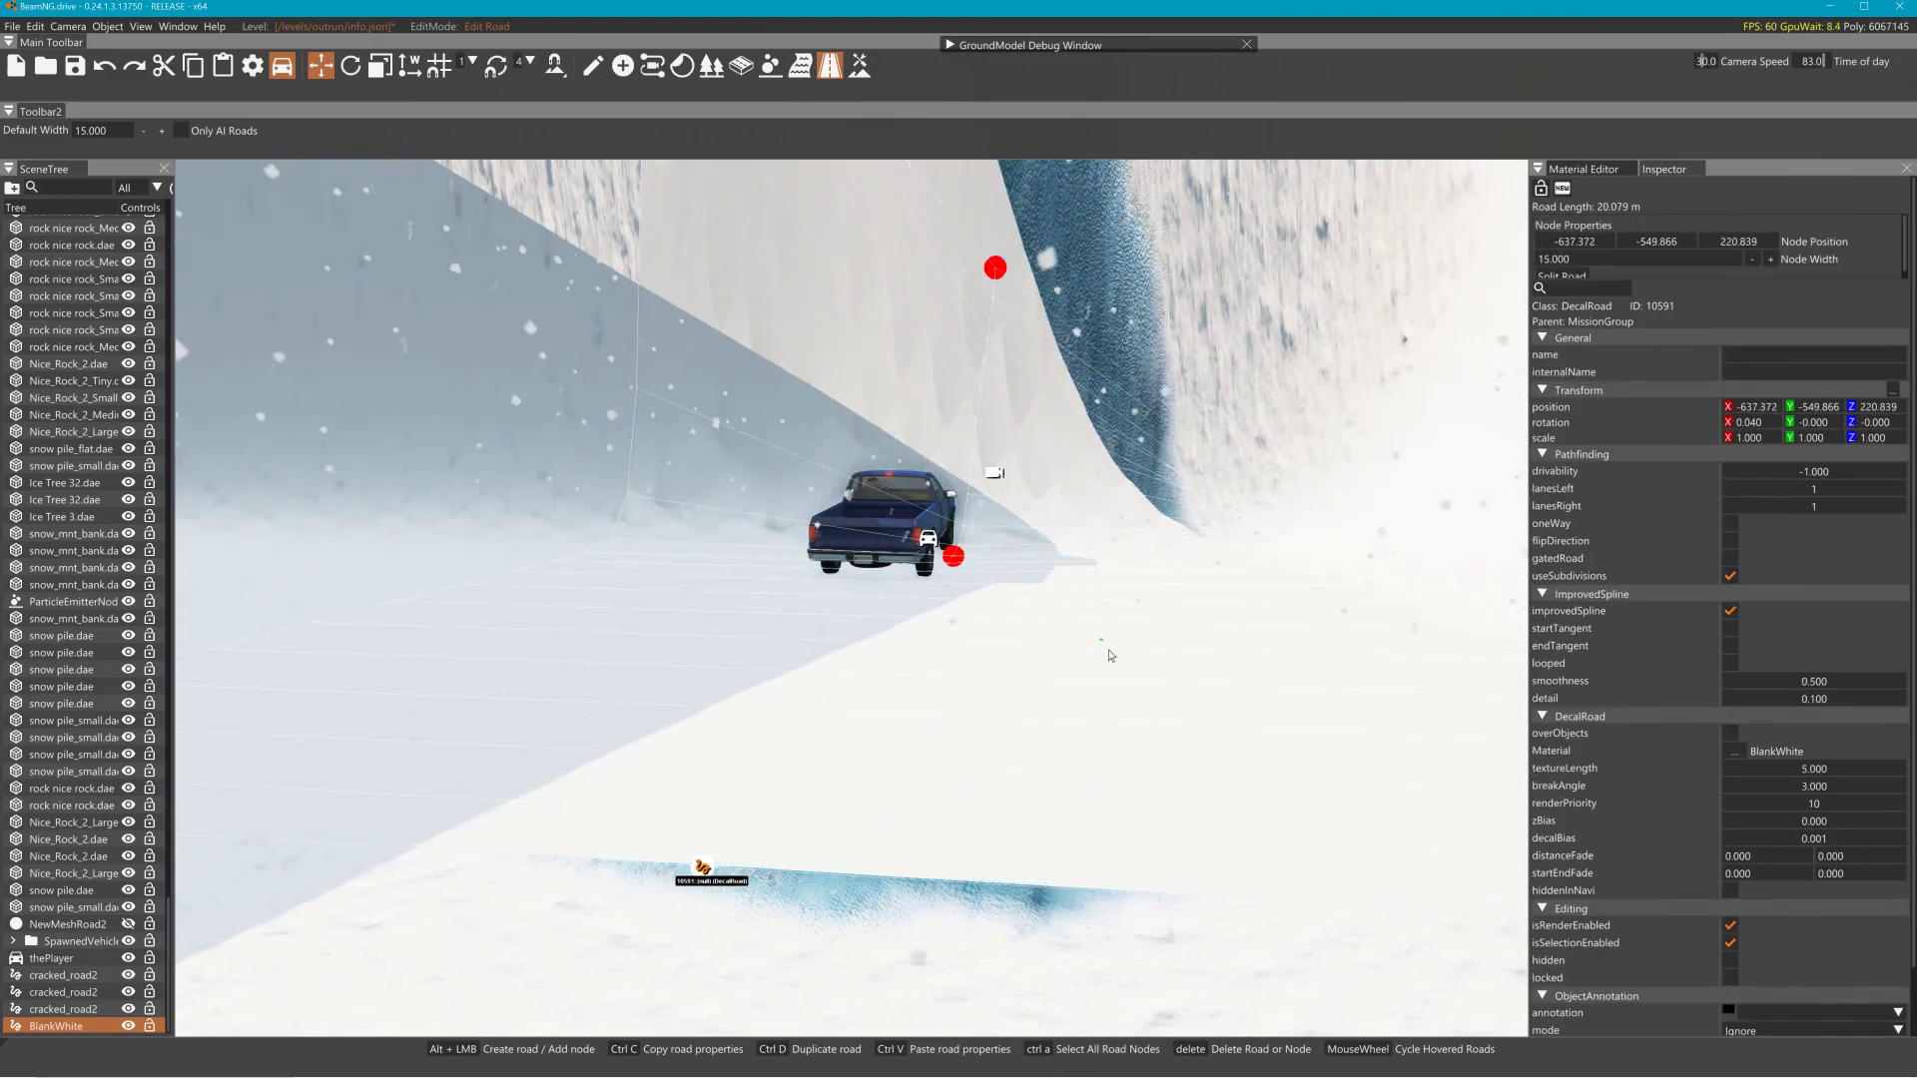
# Assign the ice_patch material to the decal road and extend its near end to a total length of about 20.5 m
pyautogui.click(1742, 756)
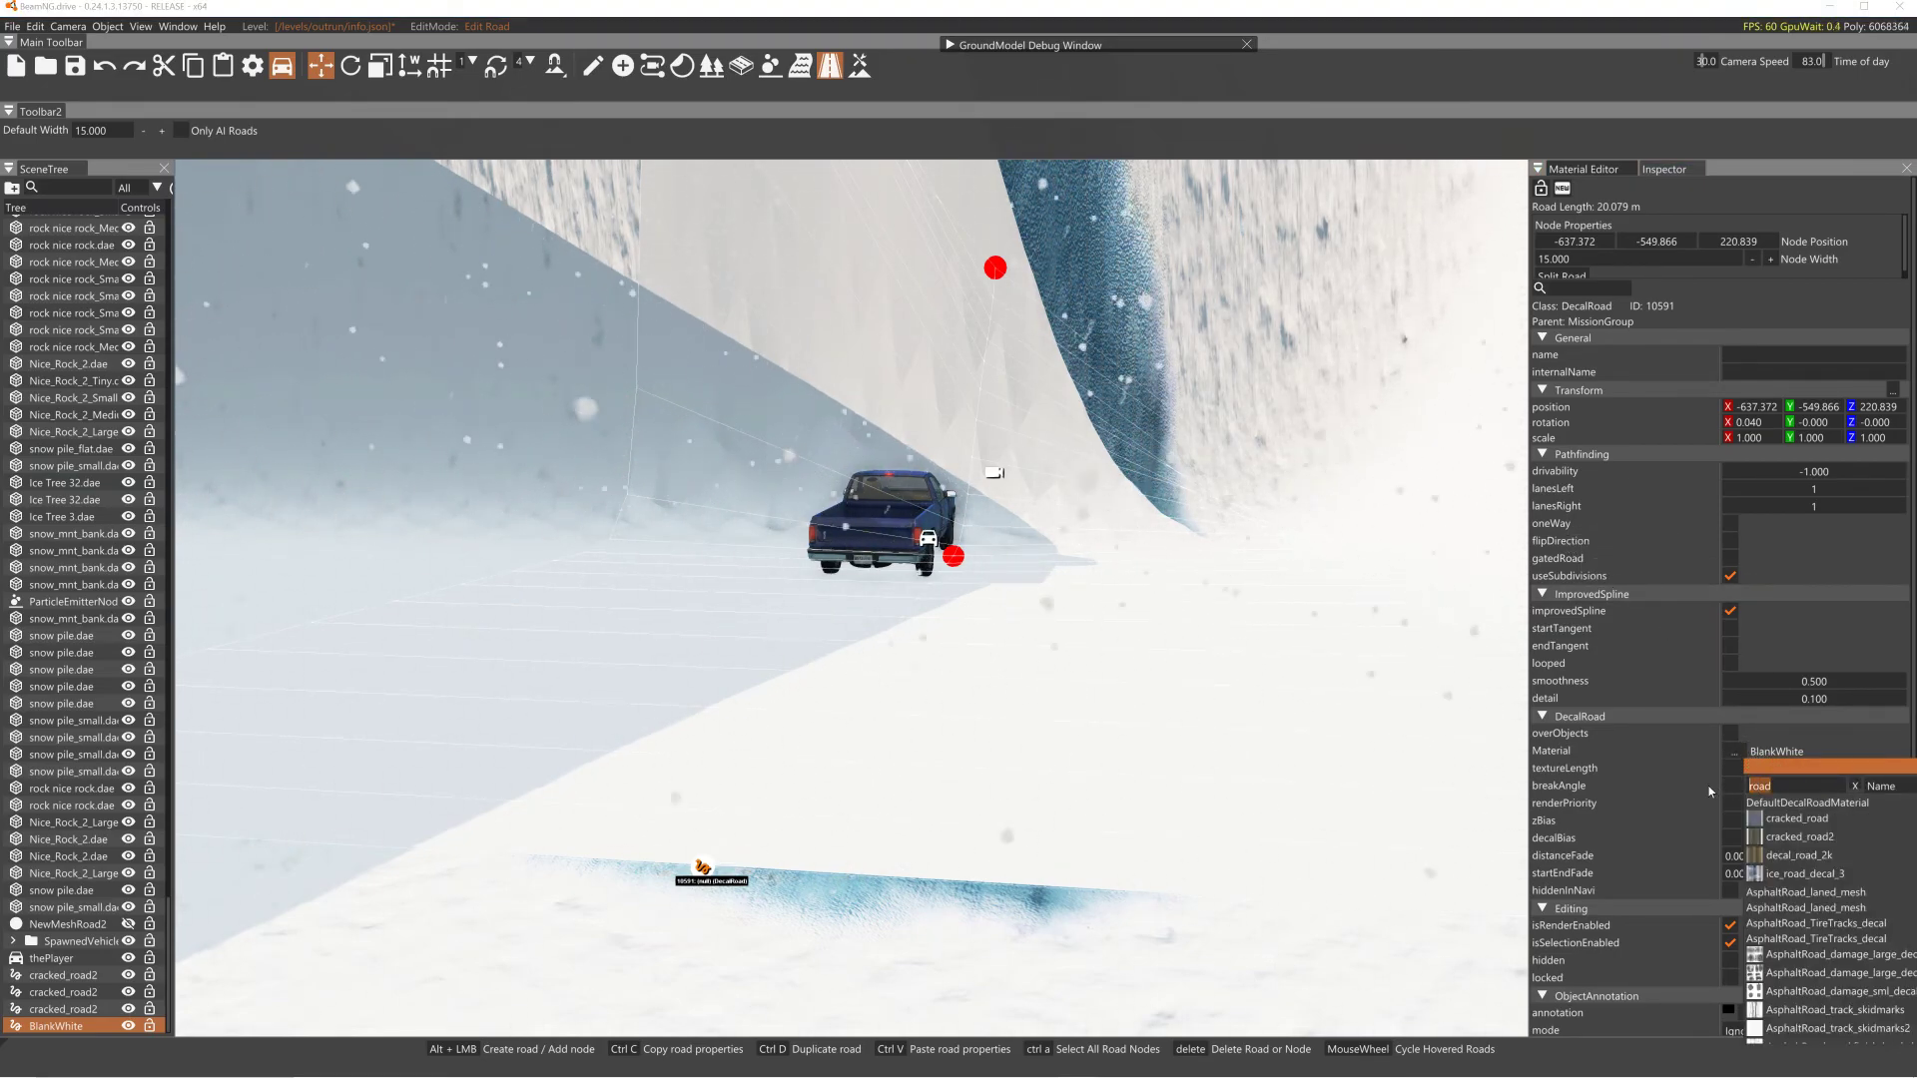
pyautogui.write('ice')
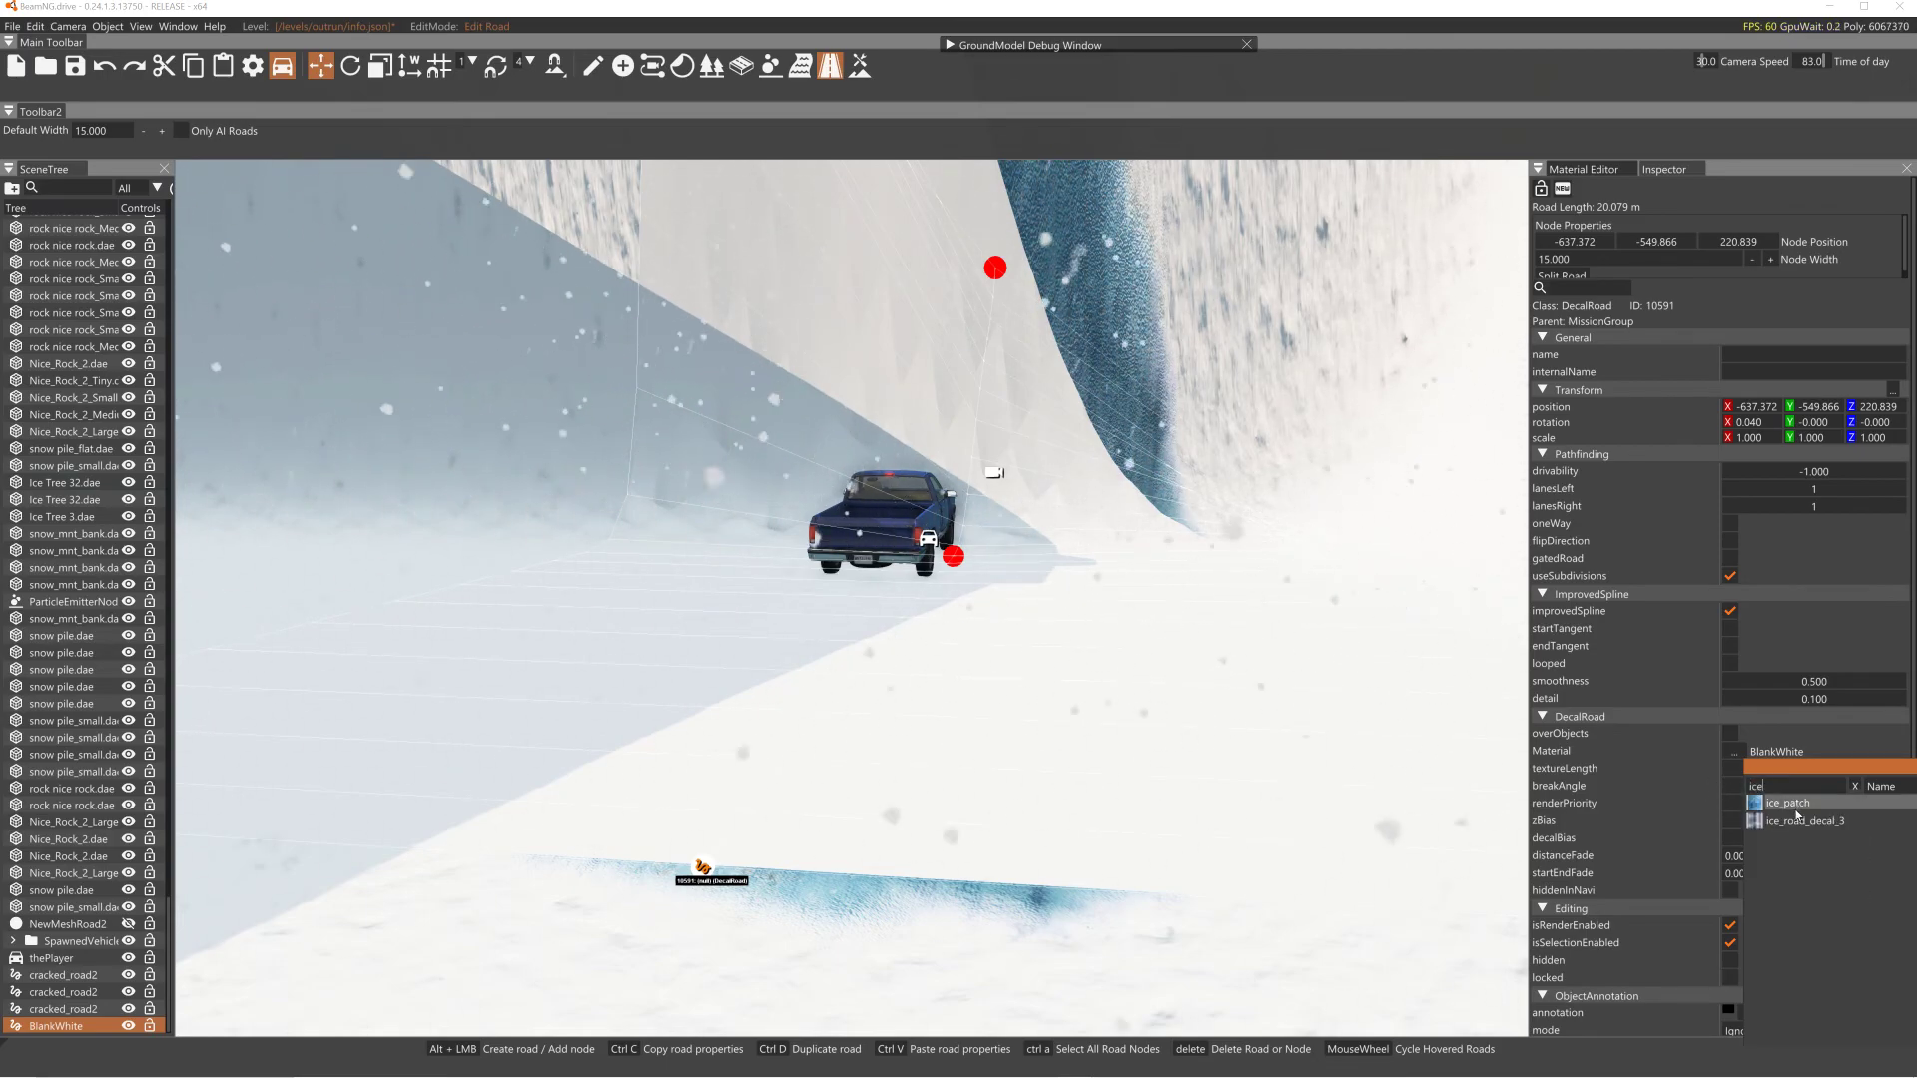
pyautogui.click(1795, 803)
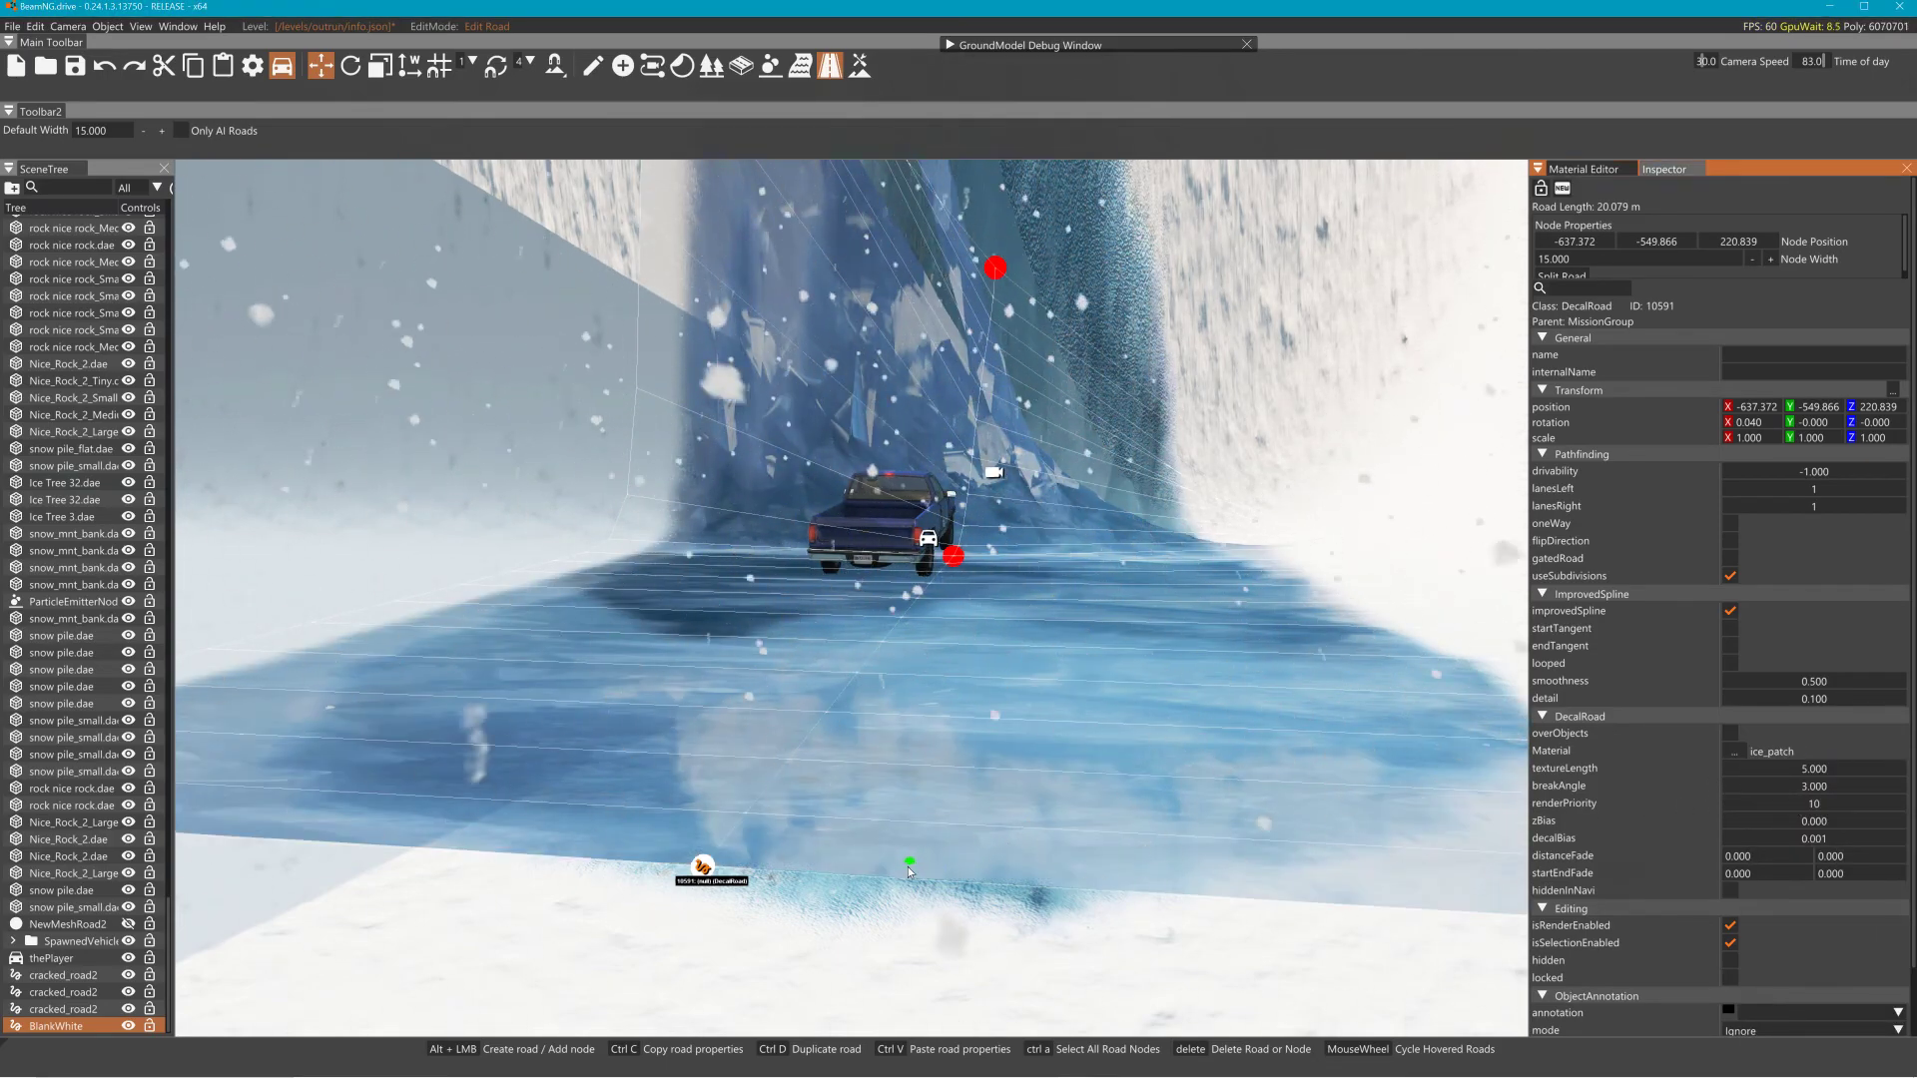
pyautogui.moveTo(722, 872); pyautogui.dragTo(687, 912)
# Try a distance fade of 5 and 5 on the decal road, and reset both values to 0
pyautogui.click(1767, 856)
pyautogui.write('5')
pyautogui.press('Tab')
pyautogui.write('5')
pyautogui.press('Return')
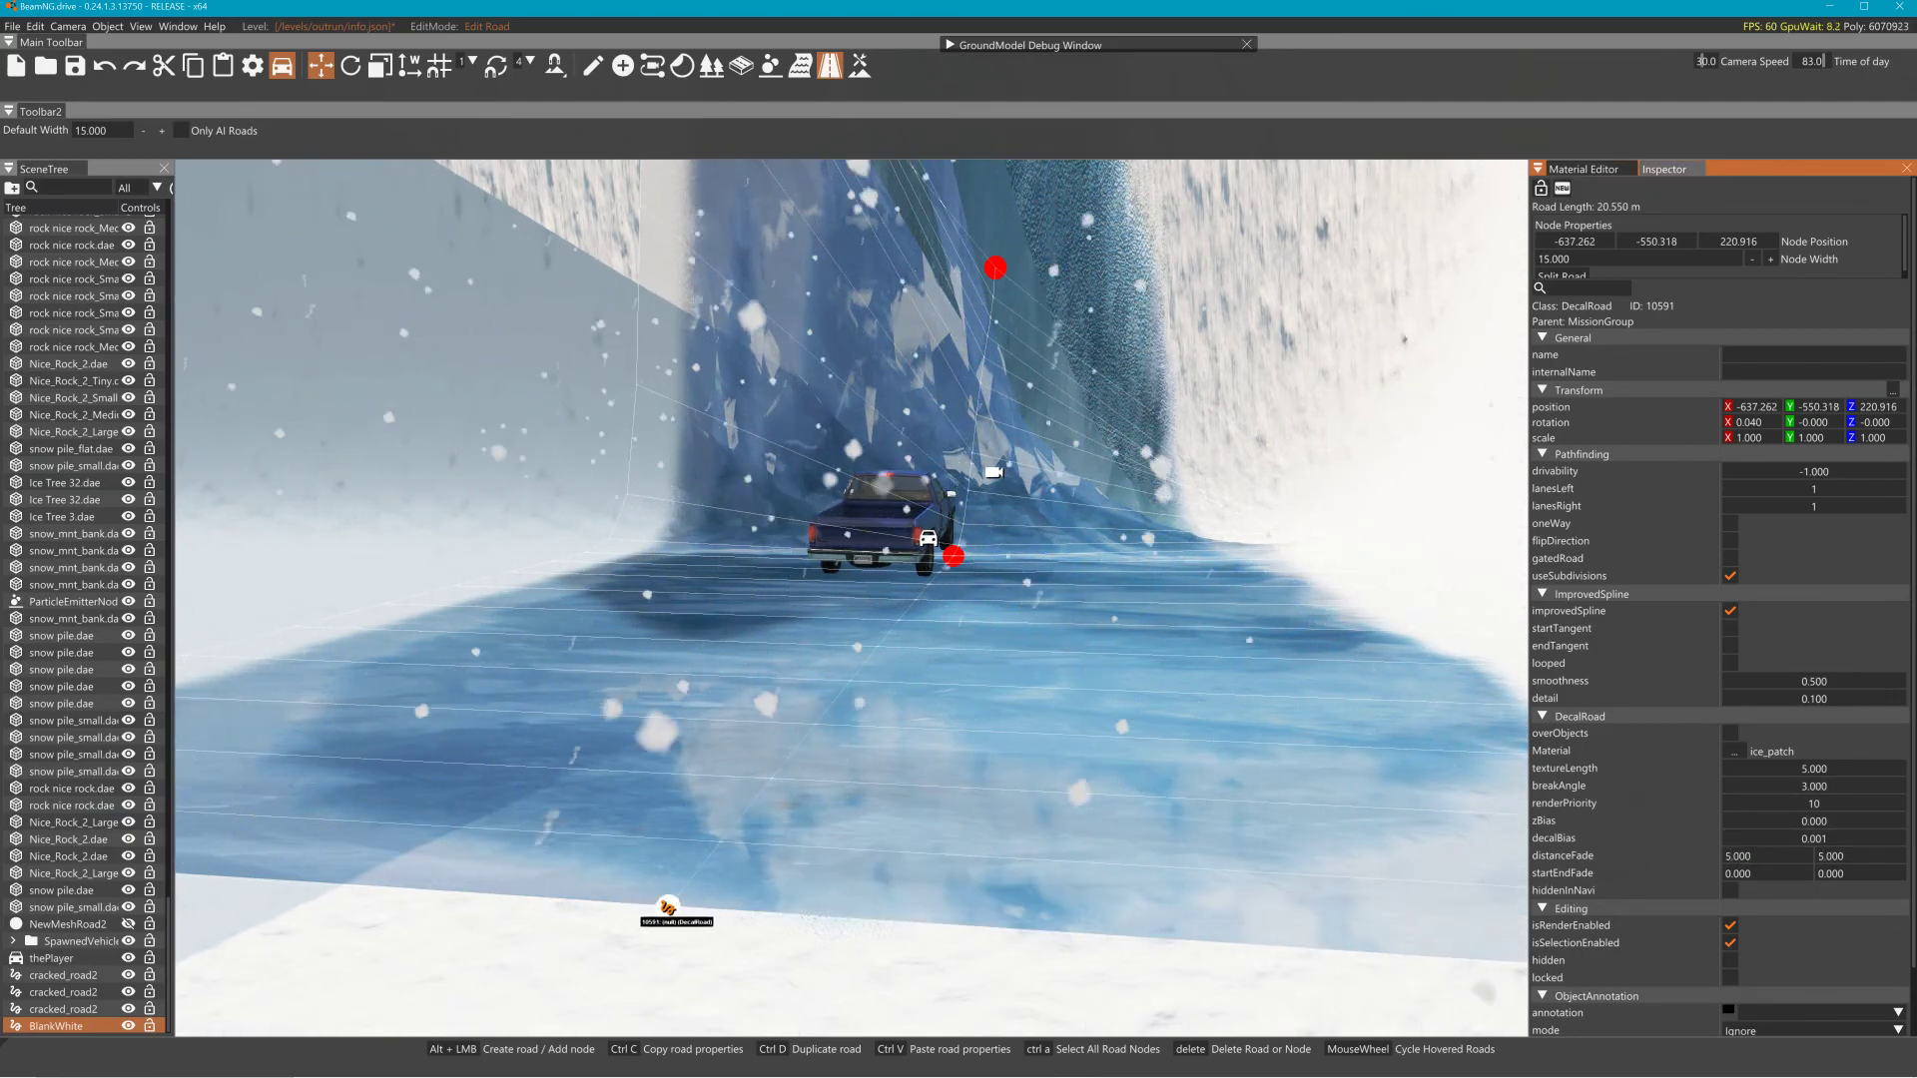
pyautogui.write('0')
pyautogui.press('Tab')
pyautogui.write('0')
pyautogui.press('Tab')
# Set both startEndFade values of the ice_patch decal road to 5
pyautogui.write('5')
pyautogui.press('Tab')
pyautogui.write('5')
pyautogui.press('Return')
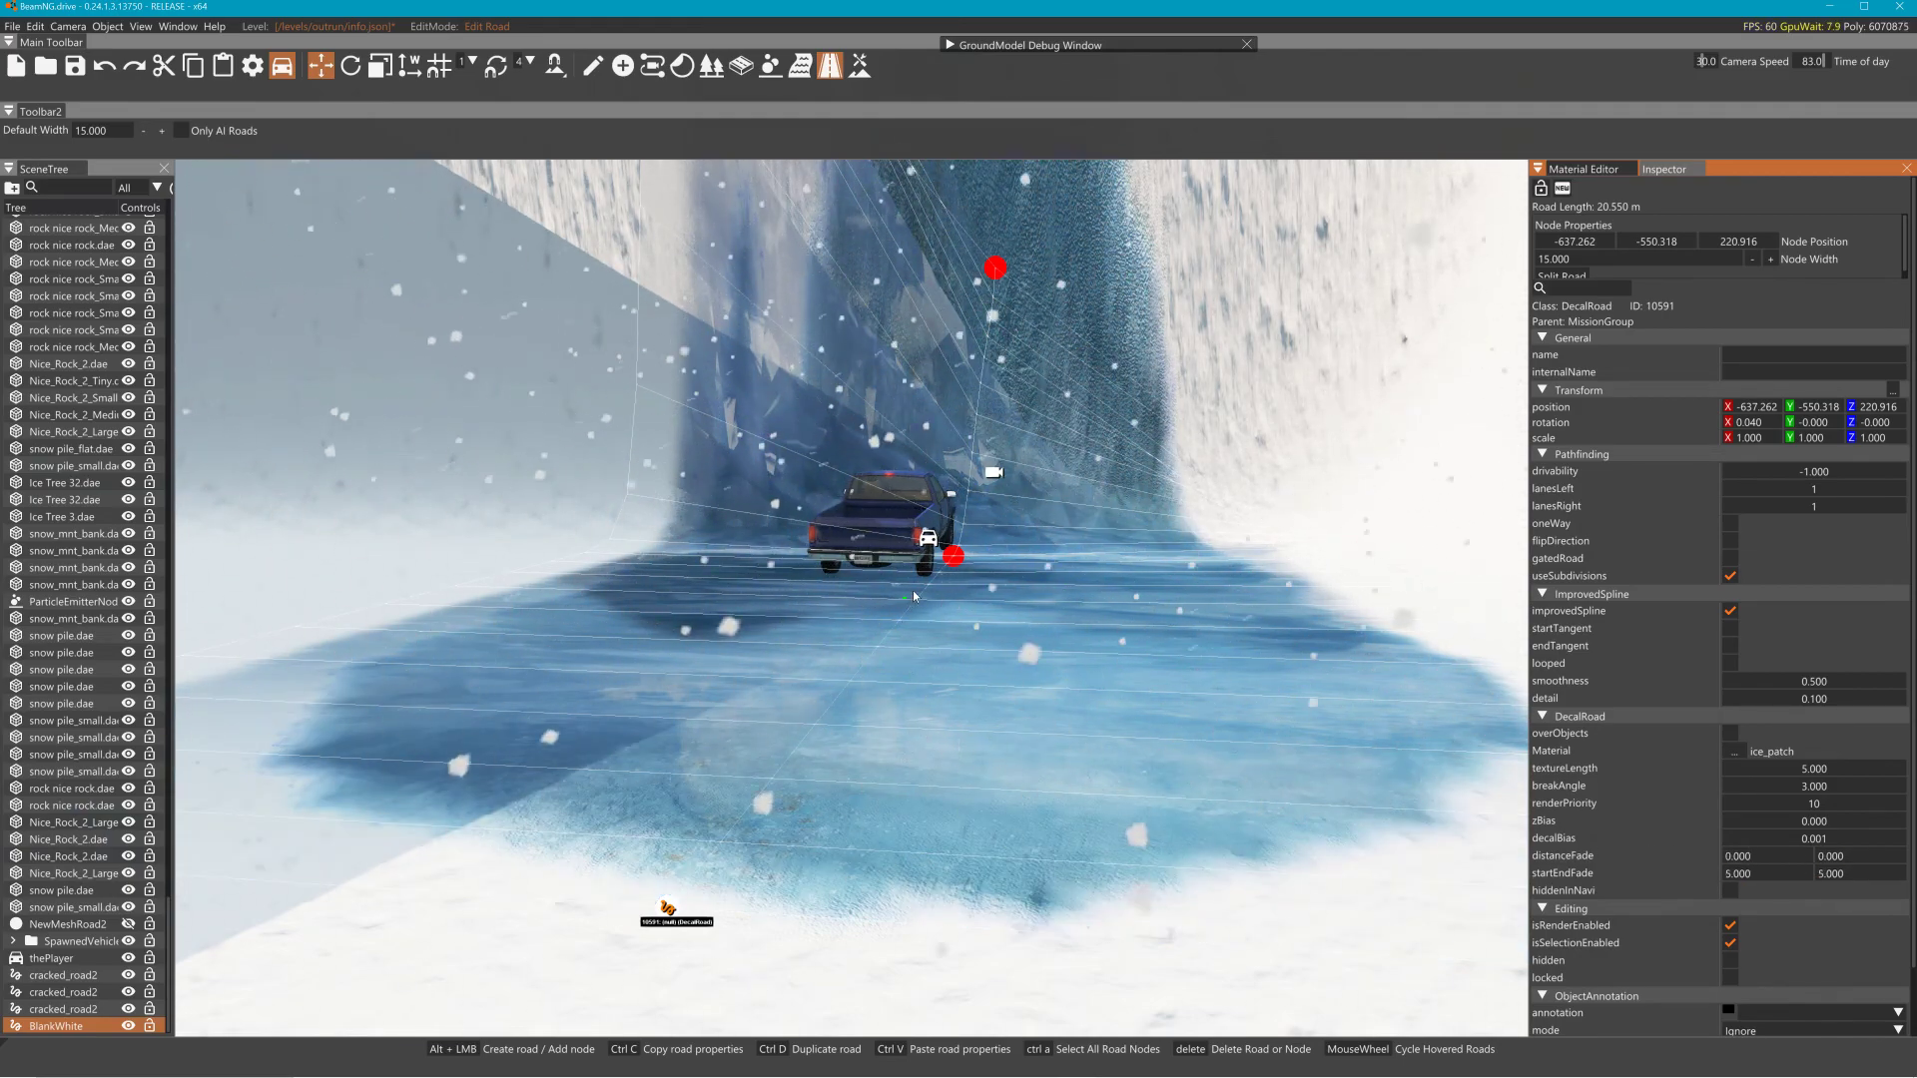
# Delete the ice_patch decal road's node up the wall and set the road's texture length to 10
pyautogui.moveTo(994, 268); pyautogui.dragTo(1000, 470)
pyautogui.press('Delete')
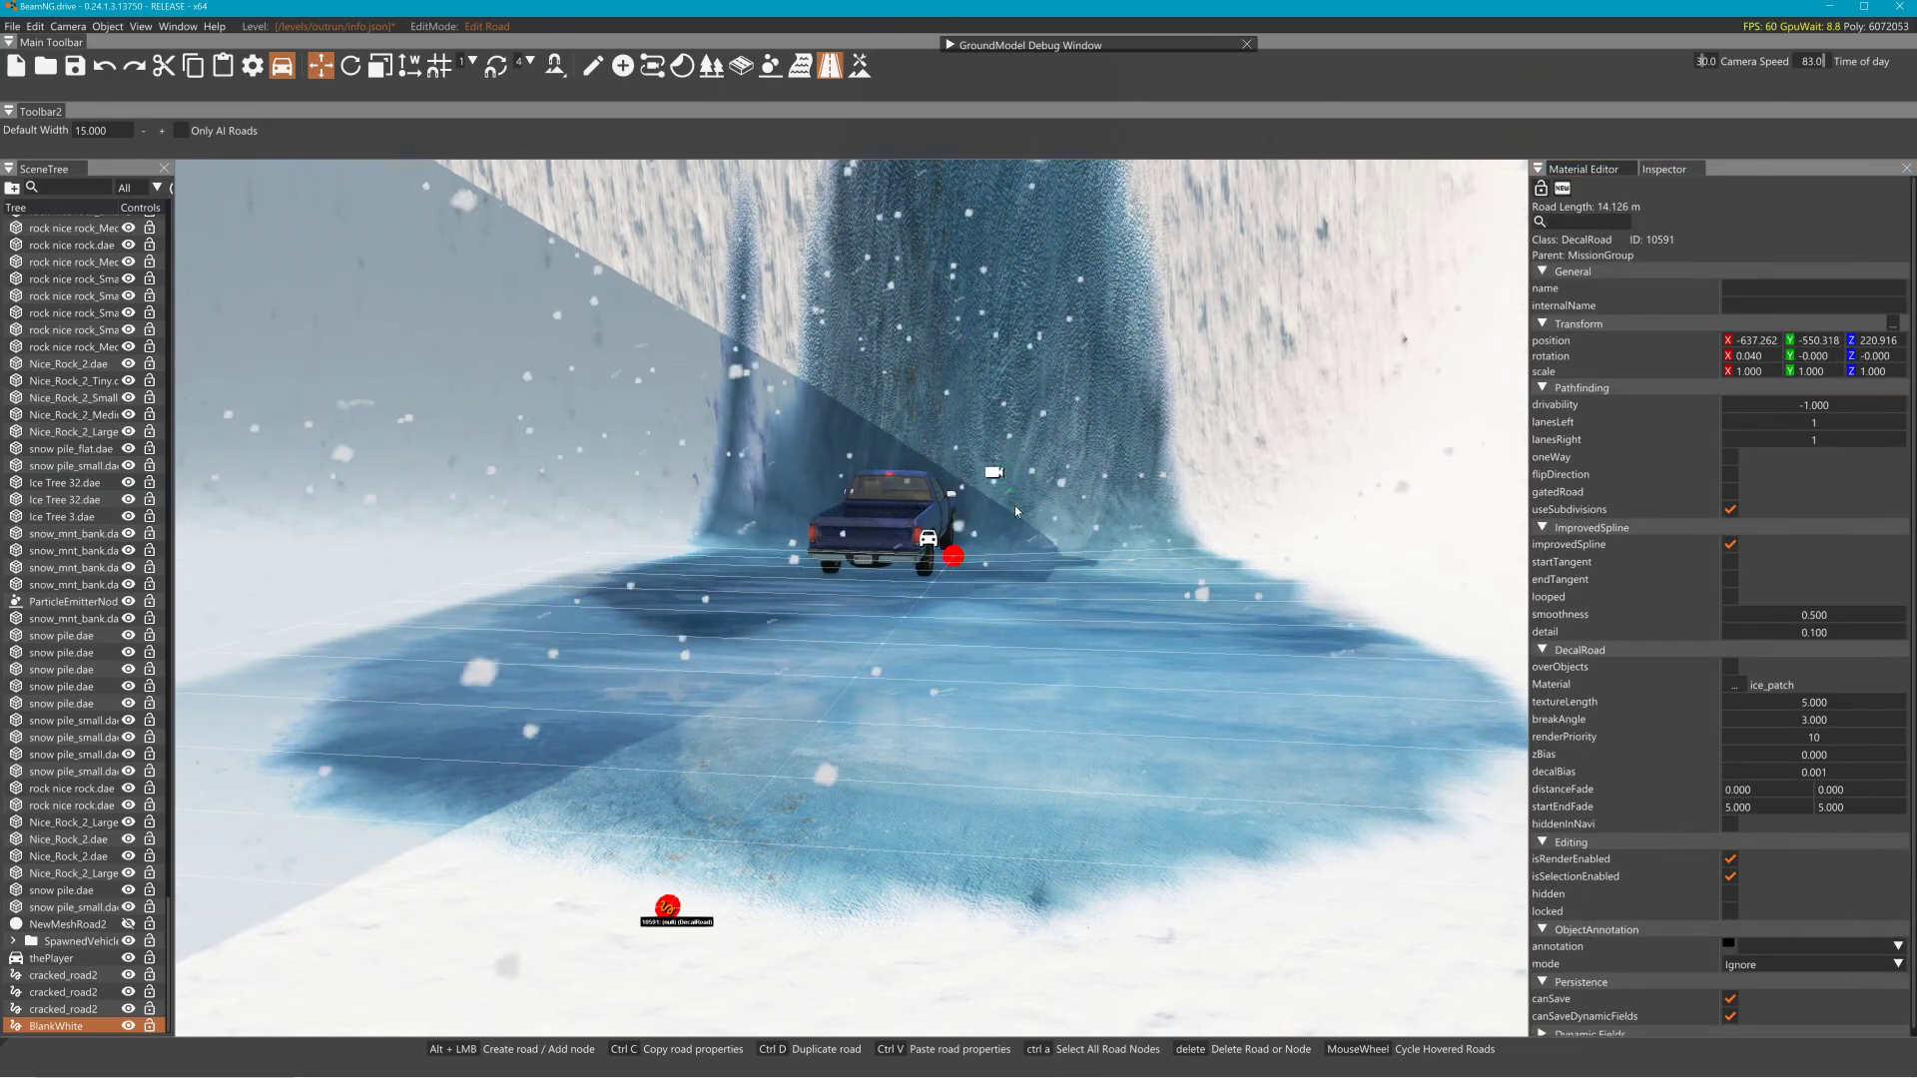
pyautogui.rightClick(979, 627)
pyautogui.press('w')
pyautogui.press('w')
pyautogui.press('s')
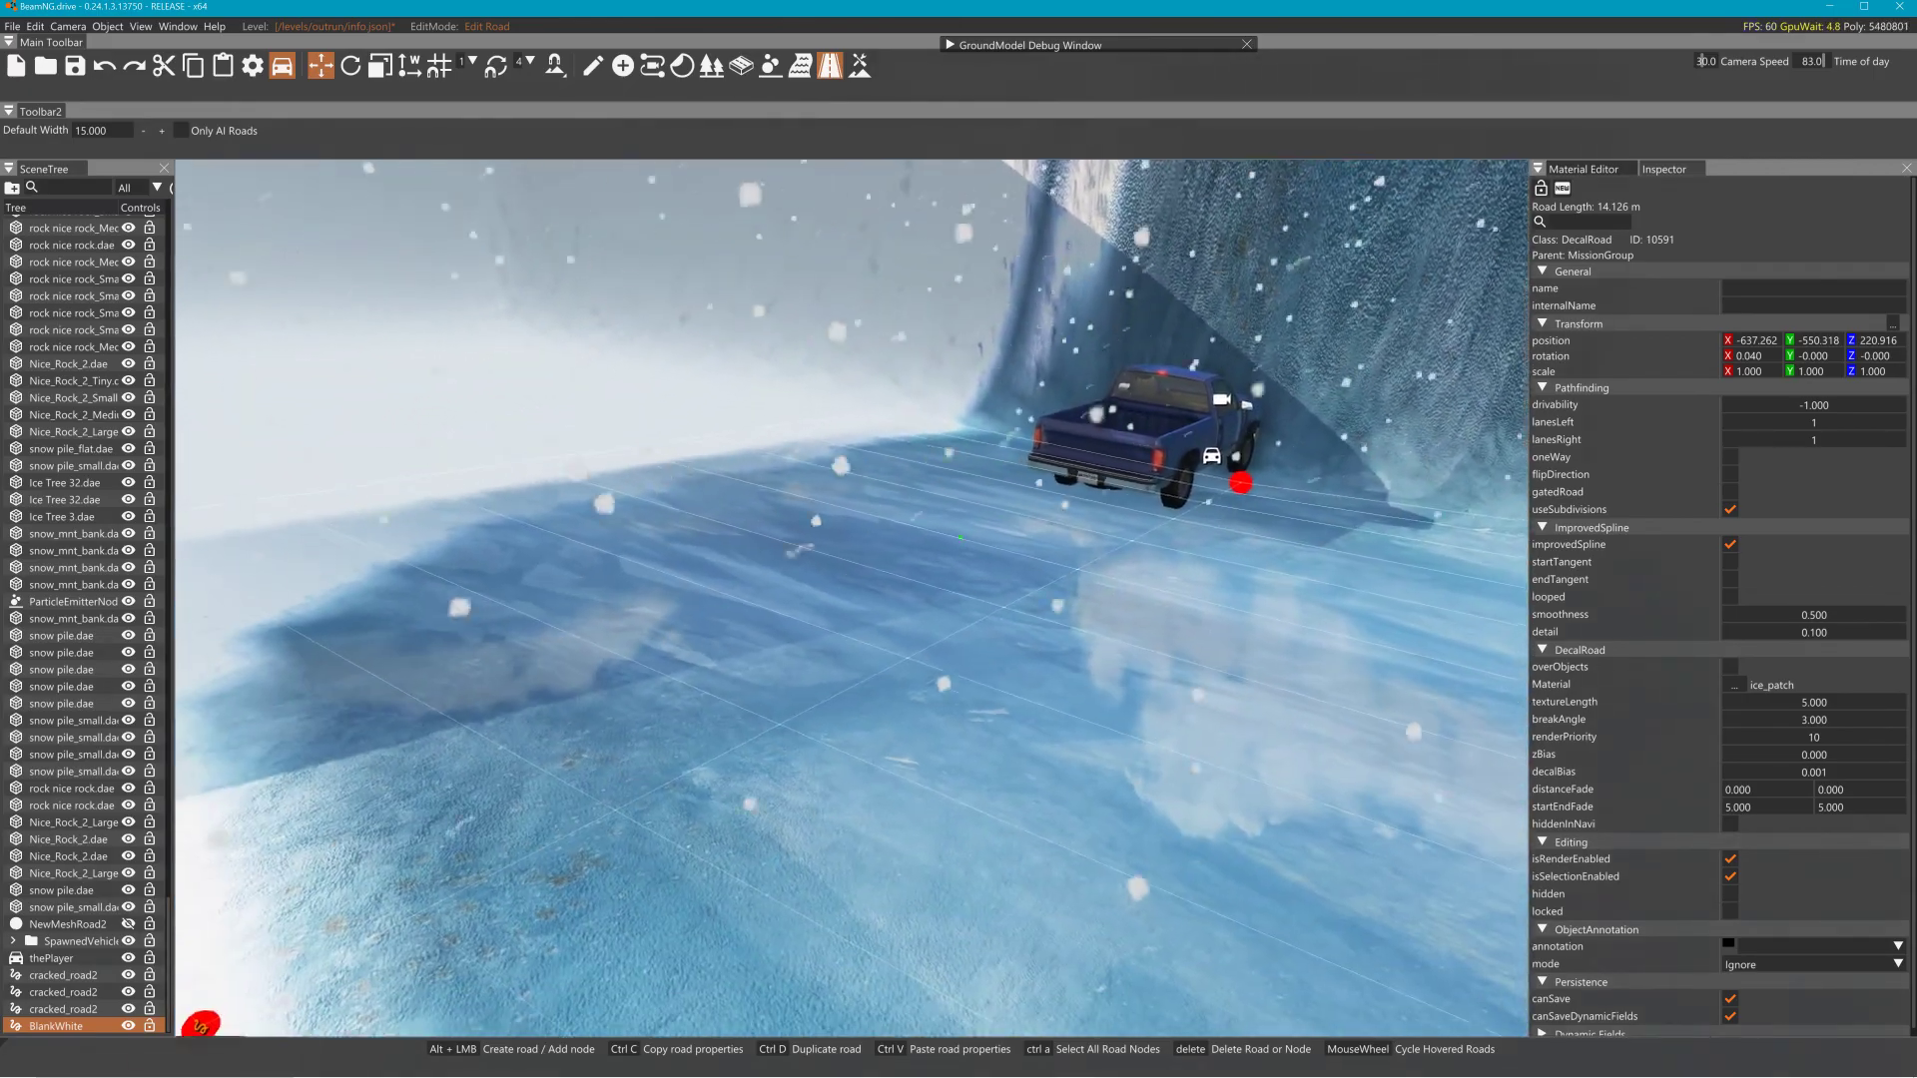
pyautogui.click(1802, 708)
pyautogui.doubleClick(1804, 704)
pyautogui.write('10')
pyautogui.press('Return')
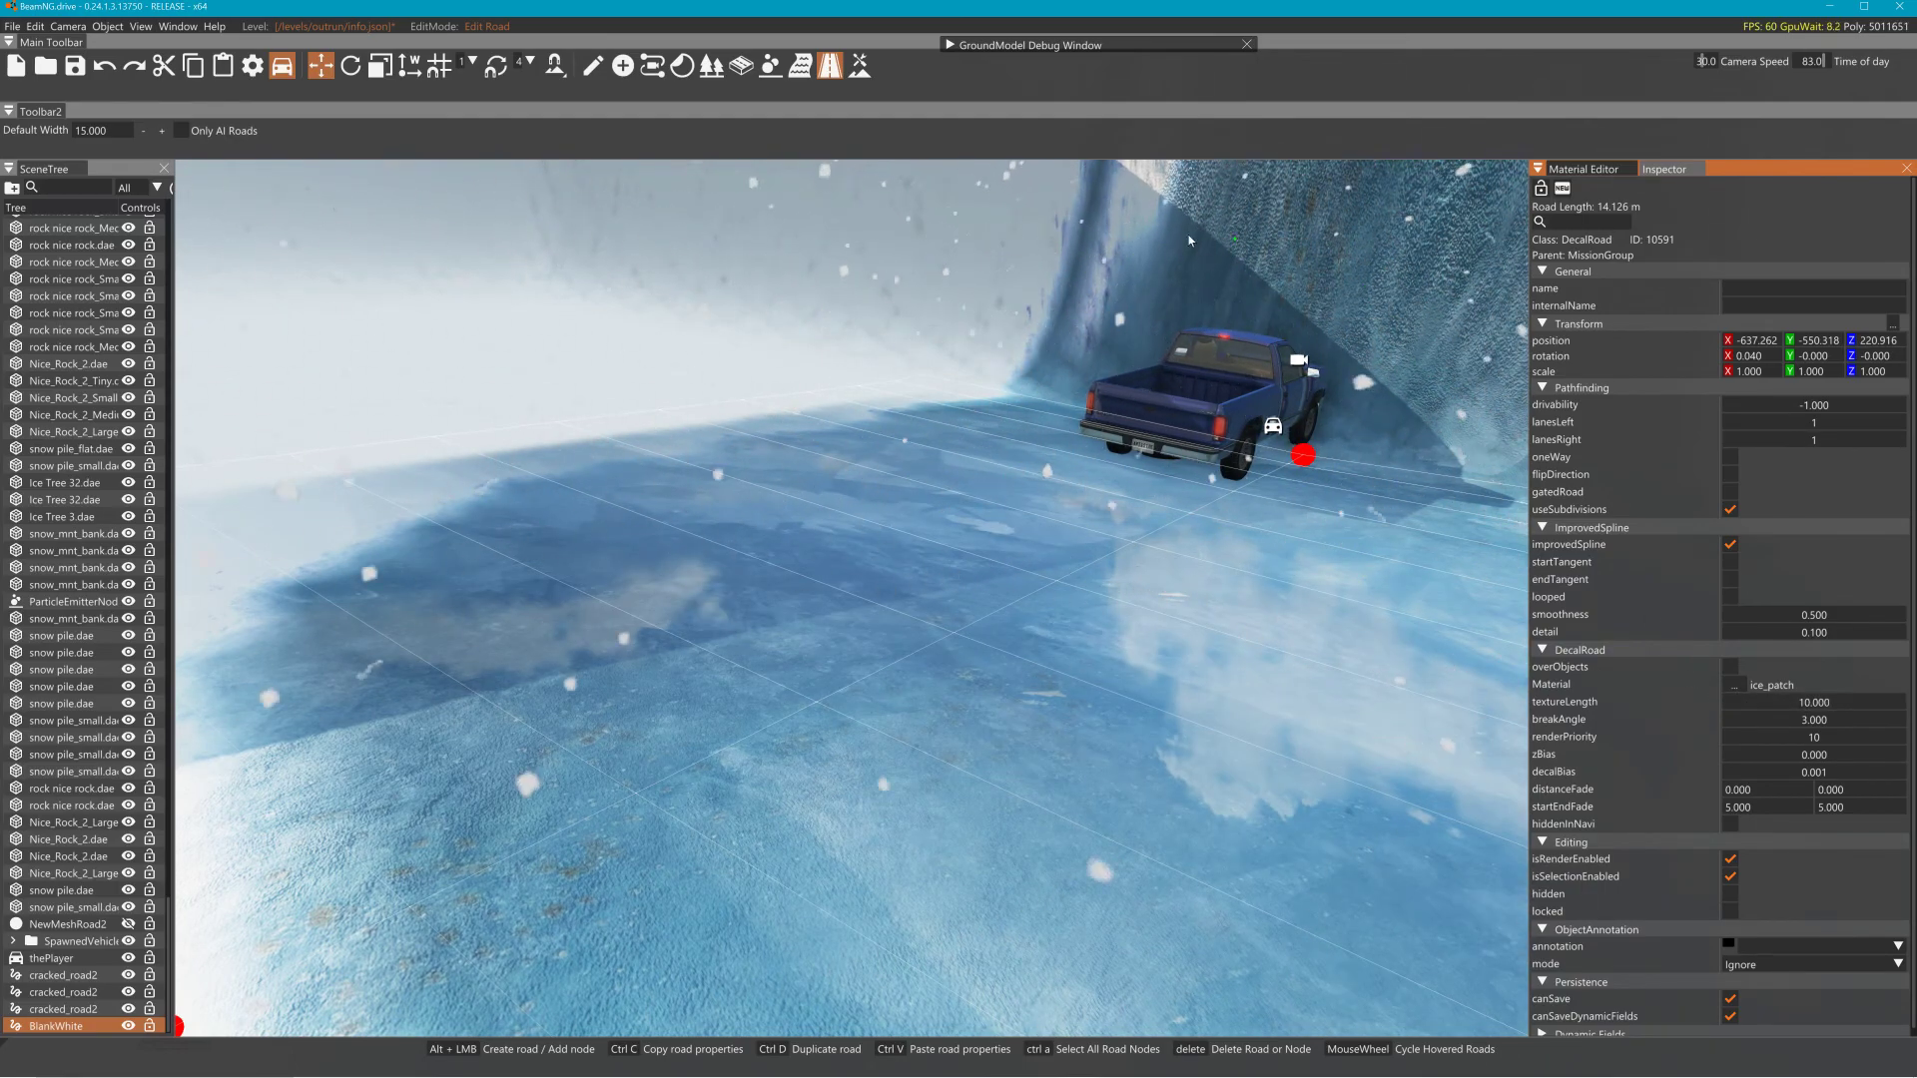
# Set the terrain painting brush size to 9 and paint 2kSnow over the ice in front of the truck
pyautogui.click(859, 64)
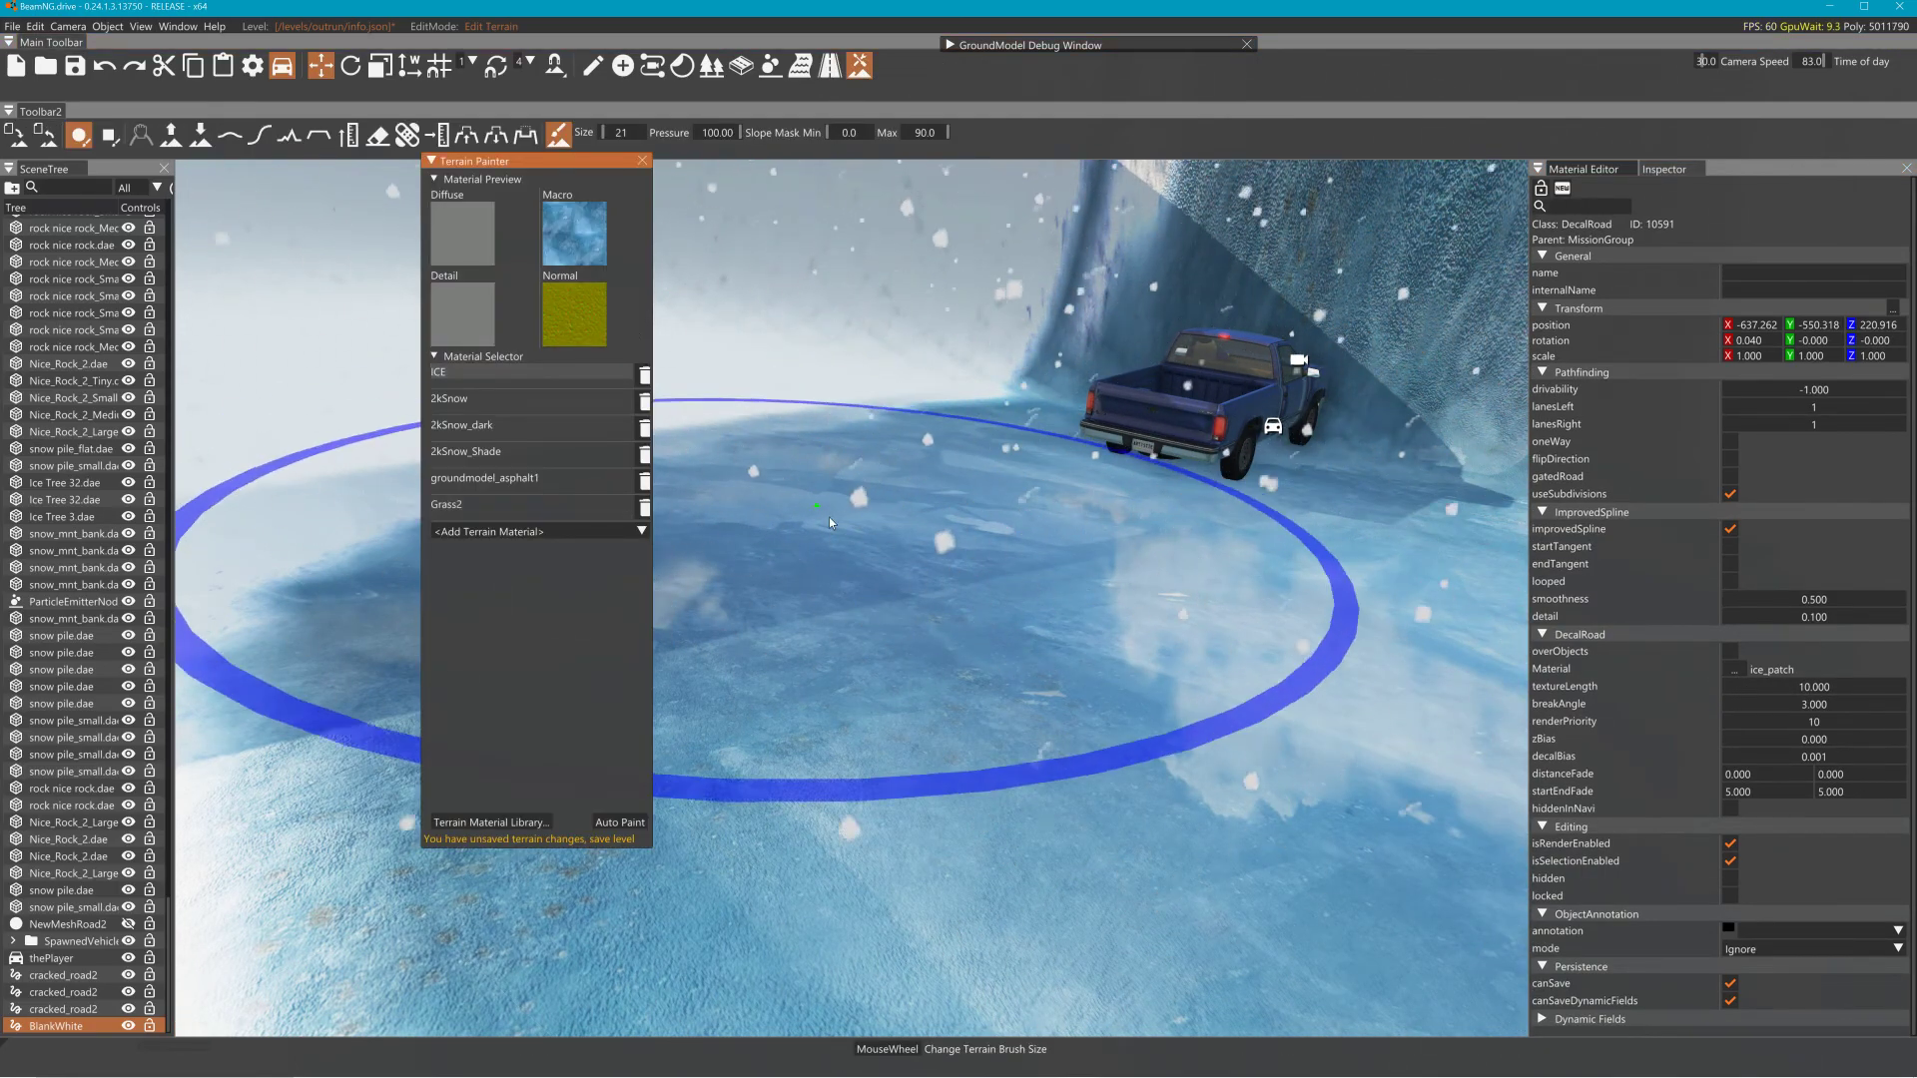
pyautogui.scroll(-7, 846, 510)
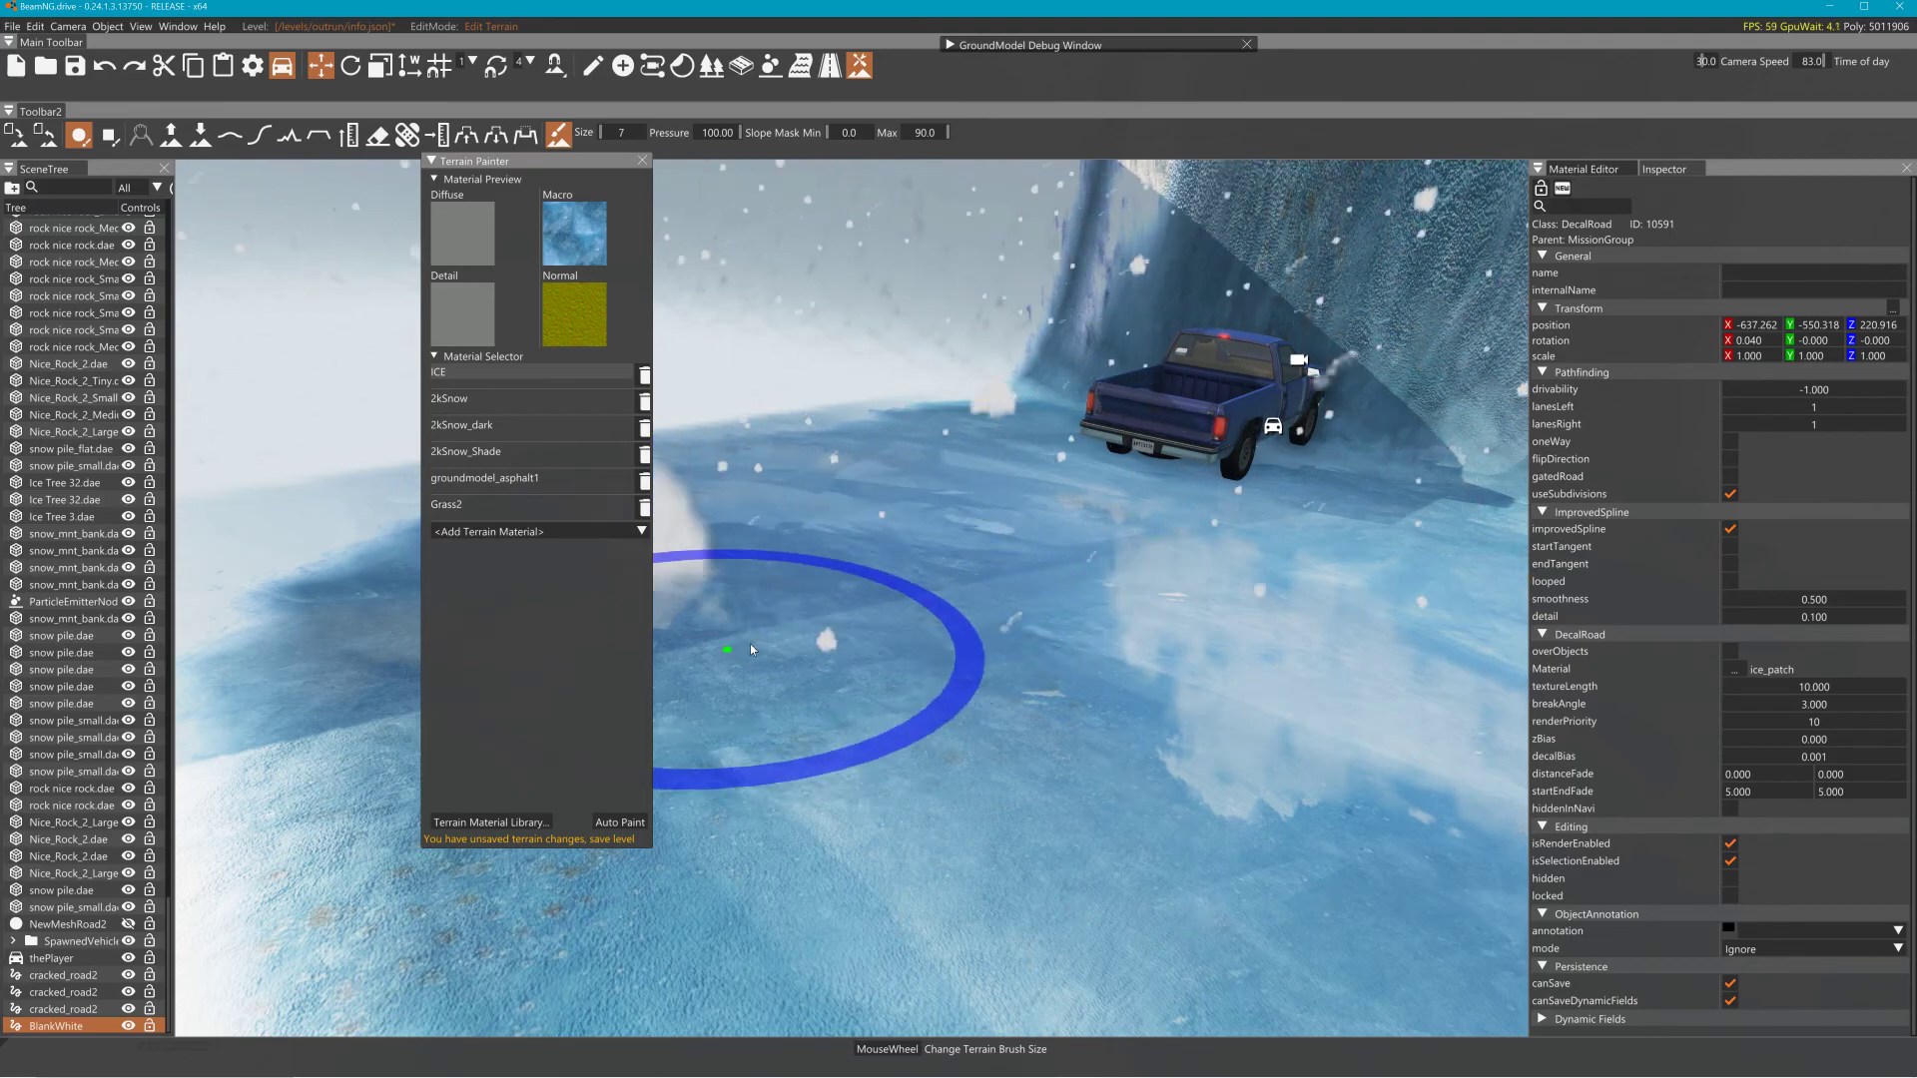
pyautogui.scroll(1, 811, 633)
pyautogui.press('s')
pyautogui.moveTo(784, 663)
pyautogui.mouseDown()
pyautogui.moveTo(1028, 729)
pyautogui.moveTo(1081, 824)
pyautogui.mouseUp()
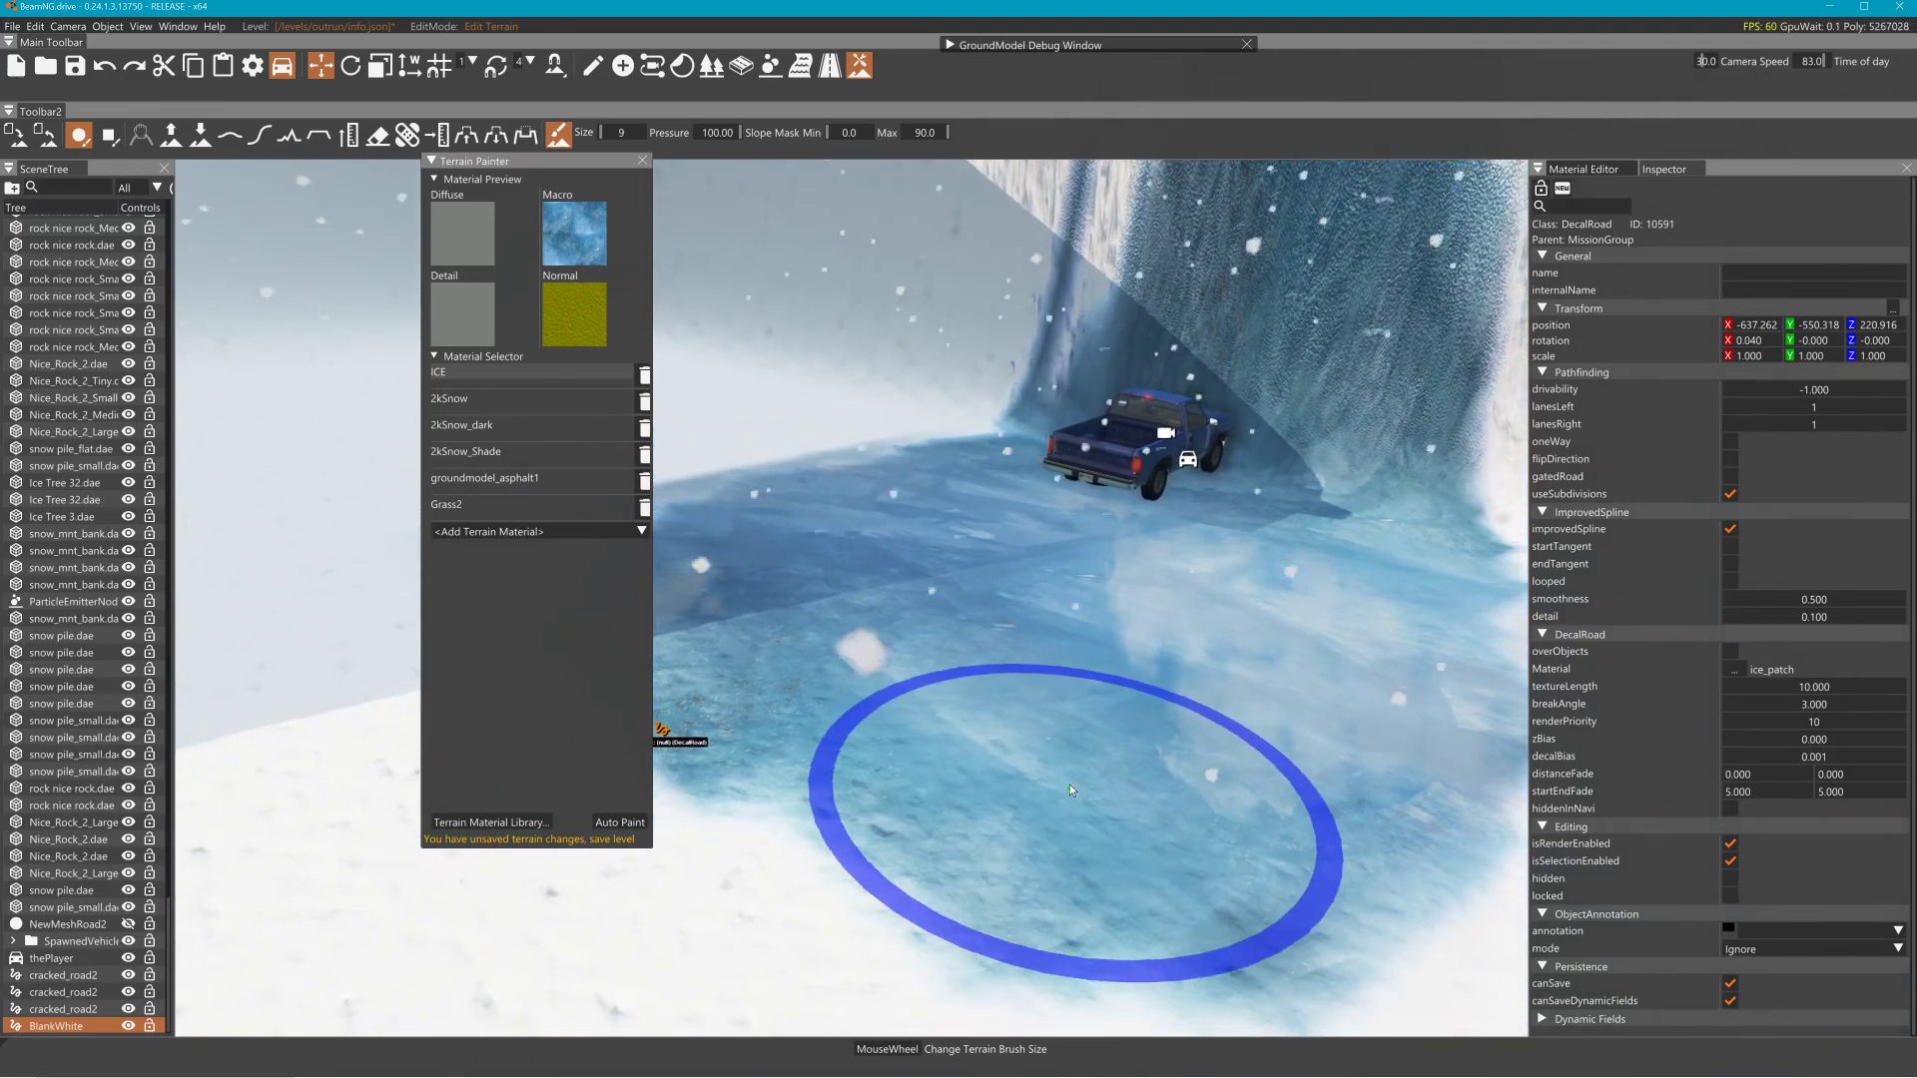
pyautogui.click(585, 398)
pyautogui.moveTo(663, 597)
pyautogui.mouseDown()
pyautogui.moveTo(770, 813)
pyautogui.moveTo(1147, 740)
pyautogui.moveTo(1358, 639)
pyautogui.moveTo(1130, 595)
pyautogui.moveTo(957, 480)
pyautogui.moveTo(1416, 572)
pyautogui.moveTo(879, 455)
pyautogui.moveTo(1004, 418)
pyautogui.mouseUp()
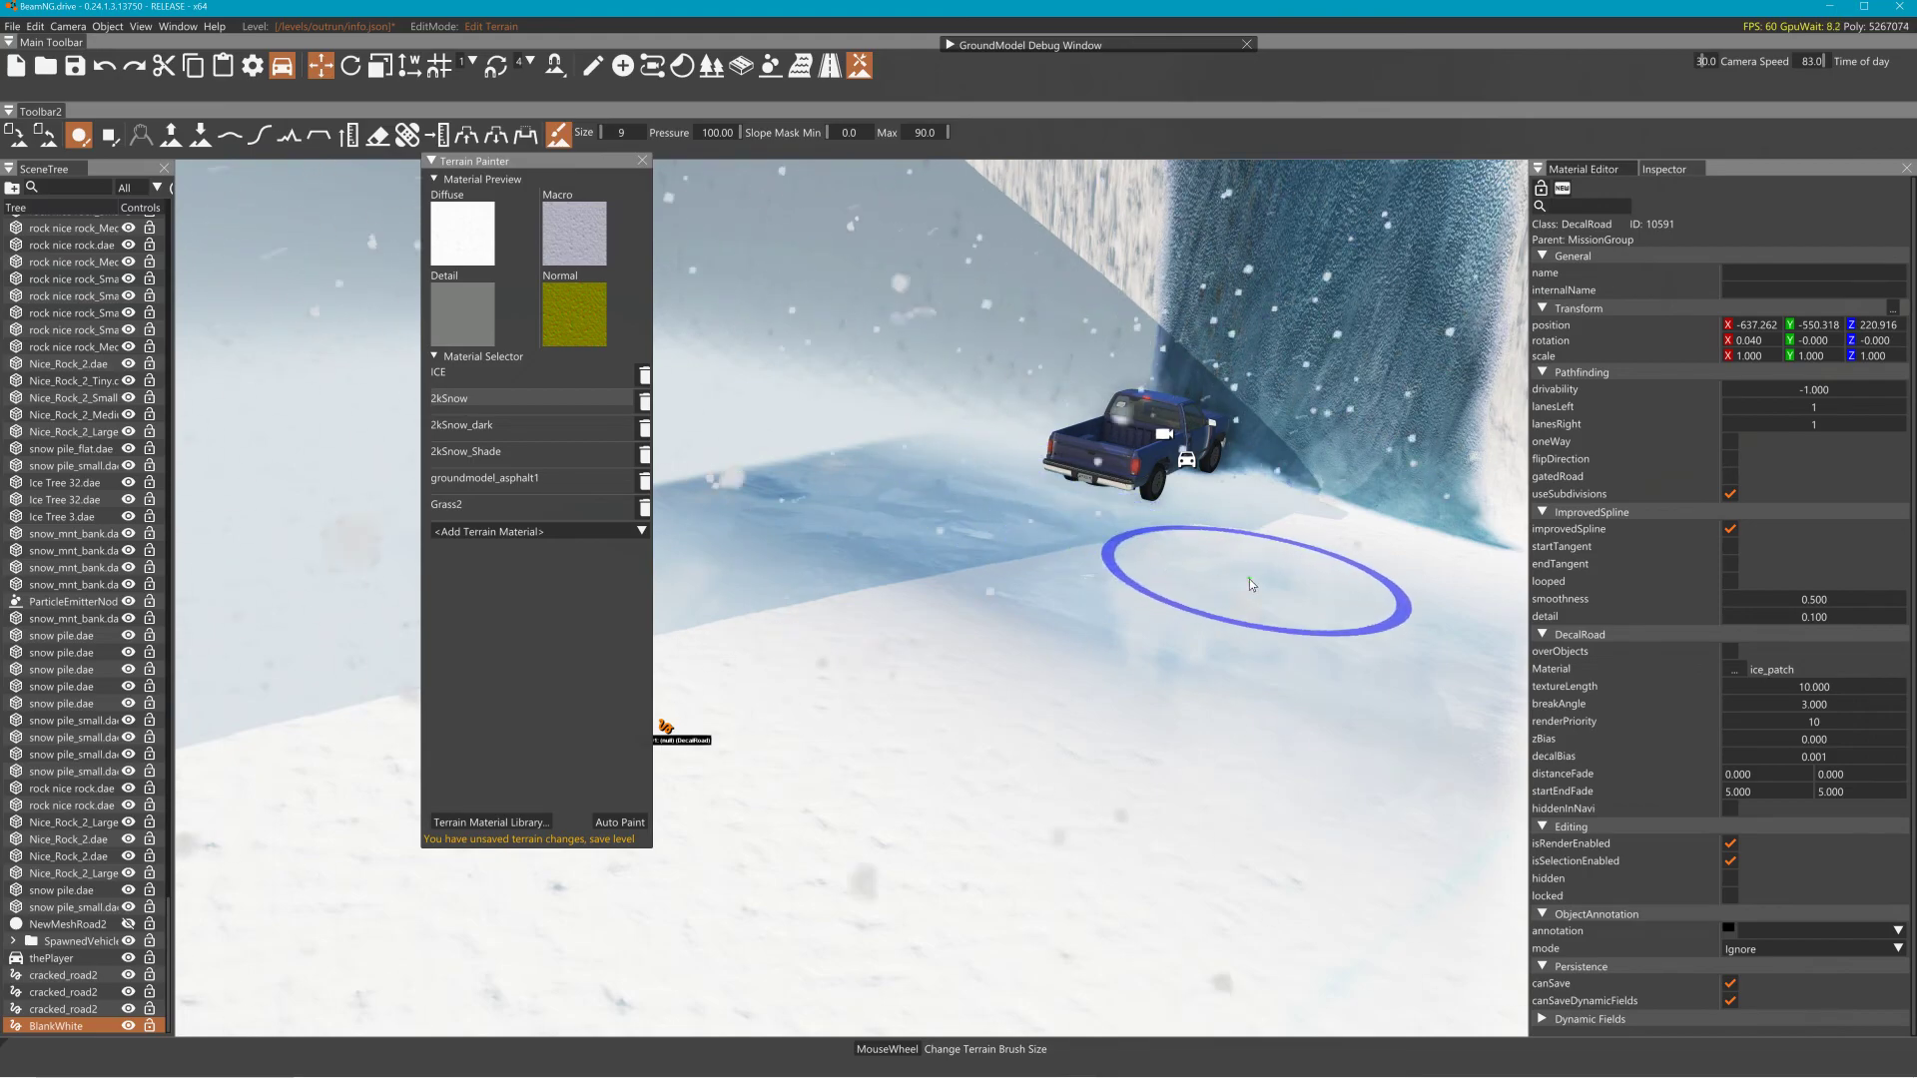
# Paint a patch of 2kSnow_dark at the foot of the ice wall and paint over it with 2kSnow_Shade
pyautogui.click(541, 425)
pyautogui.moveTo(1438, 644); pyautogui.dragTo(1388, 654)
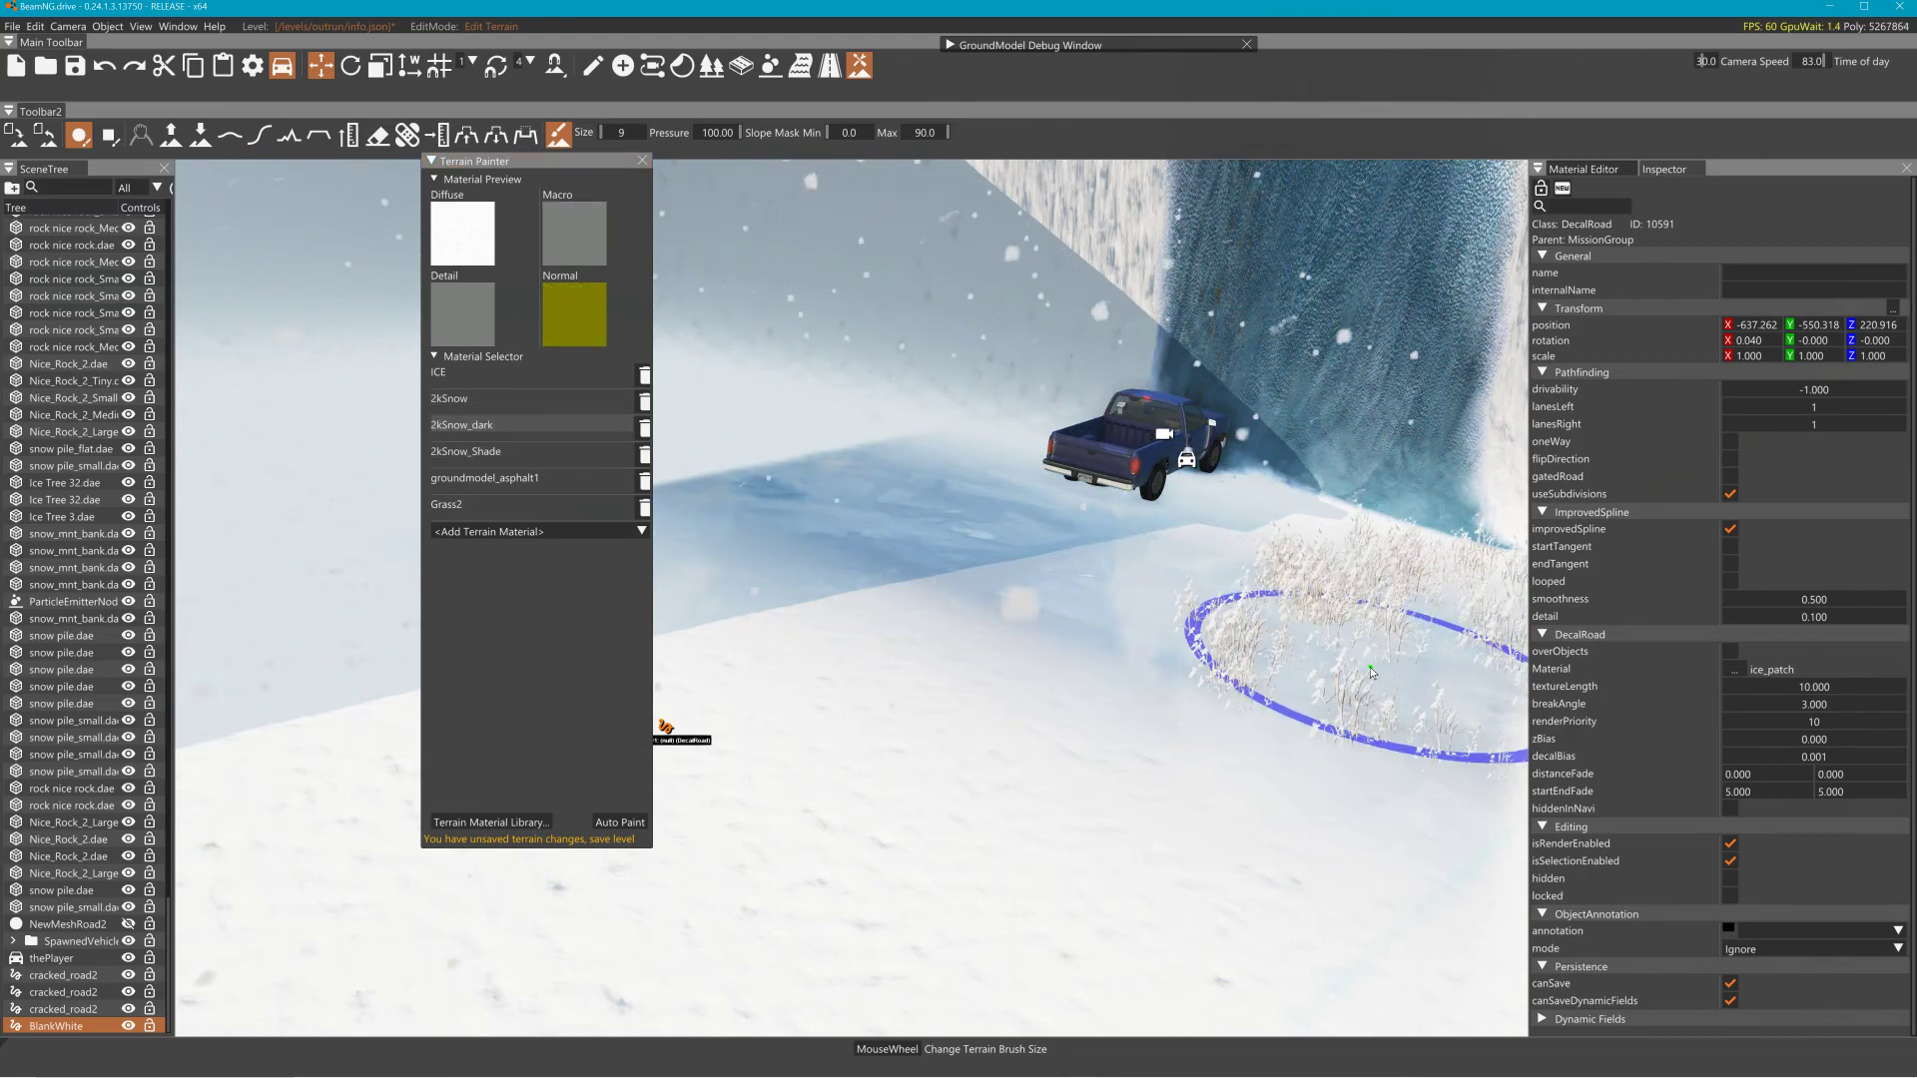
pyautogui.click(529, 451)
pyautogui.moveTo(1200, 604)
pyautogui.mouseDown()
pyautogui.moveTo(1380, 601)
pyautogui.moveTo(1440, 721)
pyautogui.moveTo(1174, 753)
pyautogui.moveTo(916, 696)
pyautogui.mouseUp()
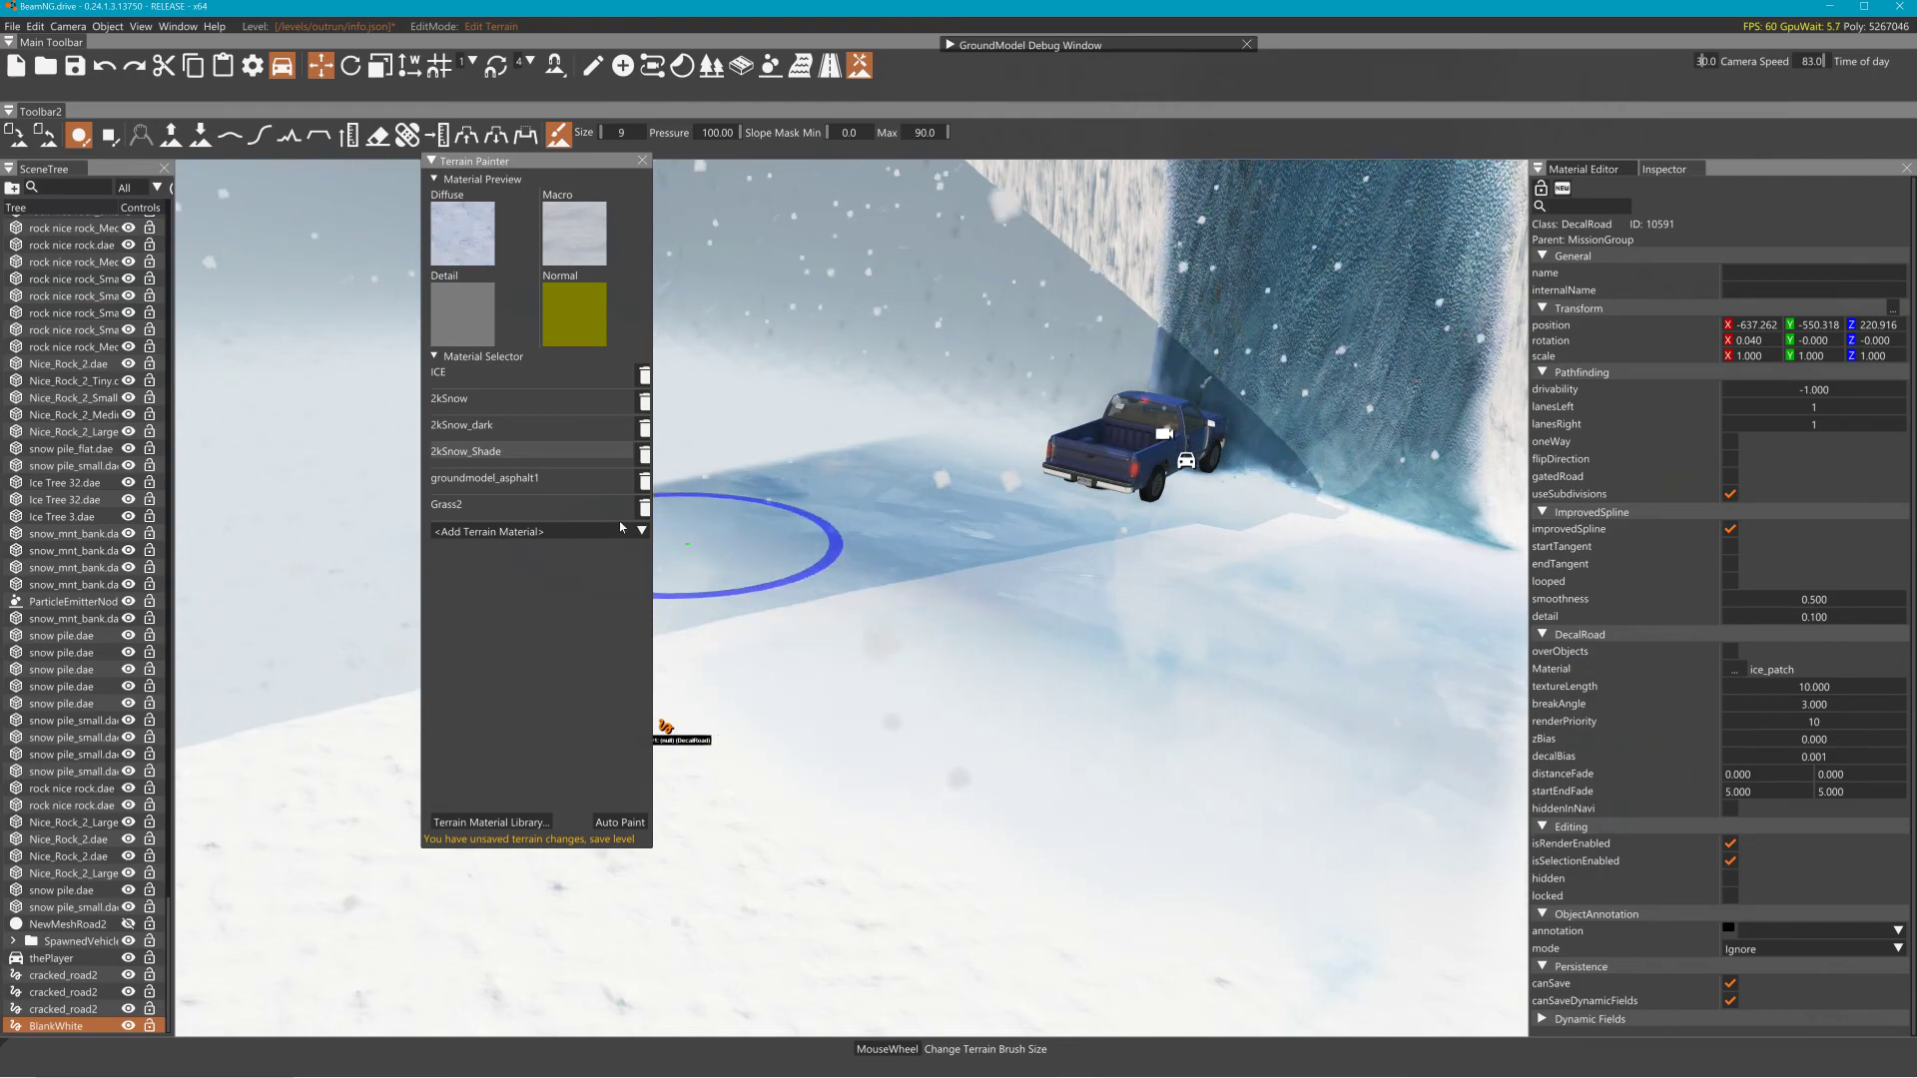
# Paint the Grass2 terrain material over the snow in front of the truck
pyautogui.click(505, 501)
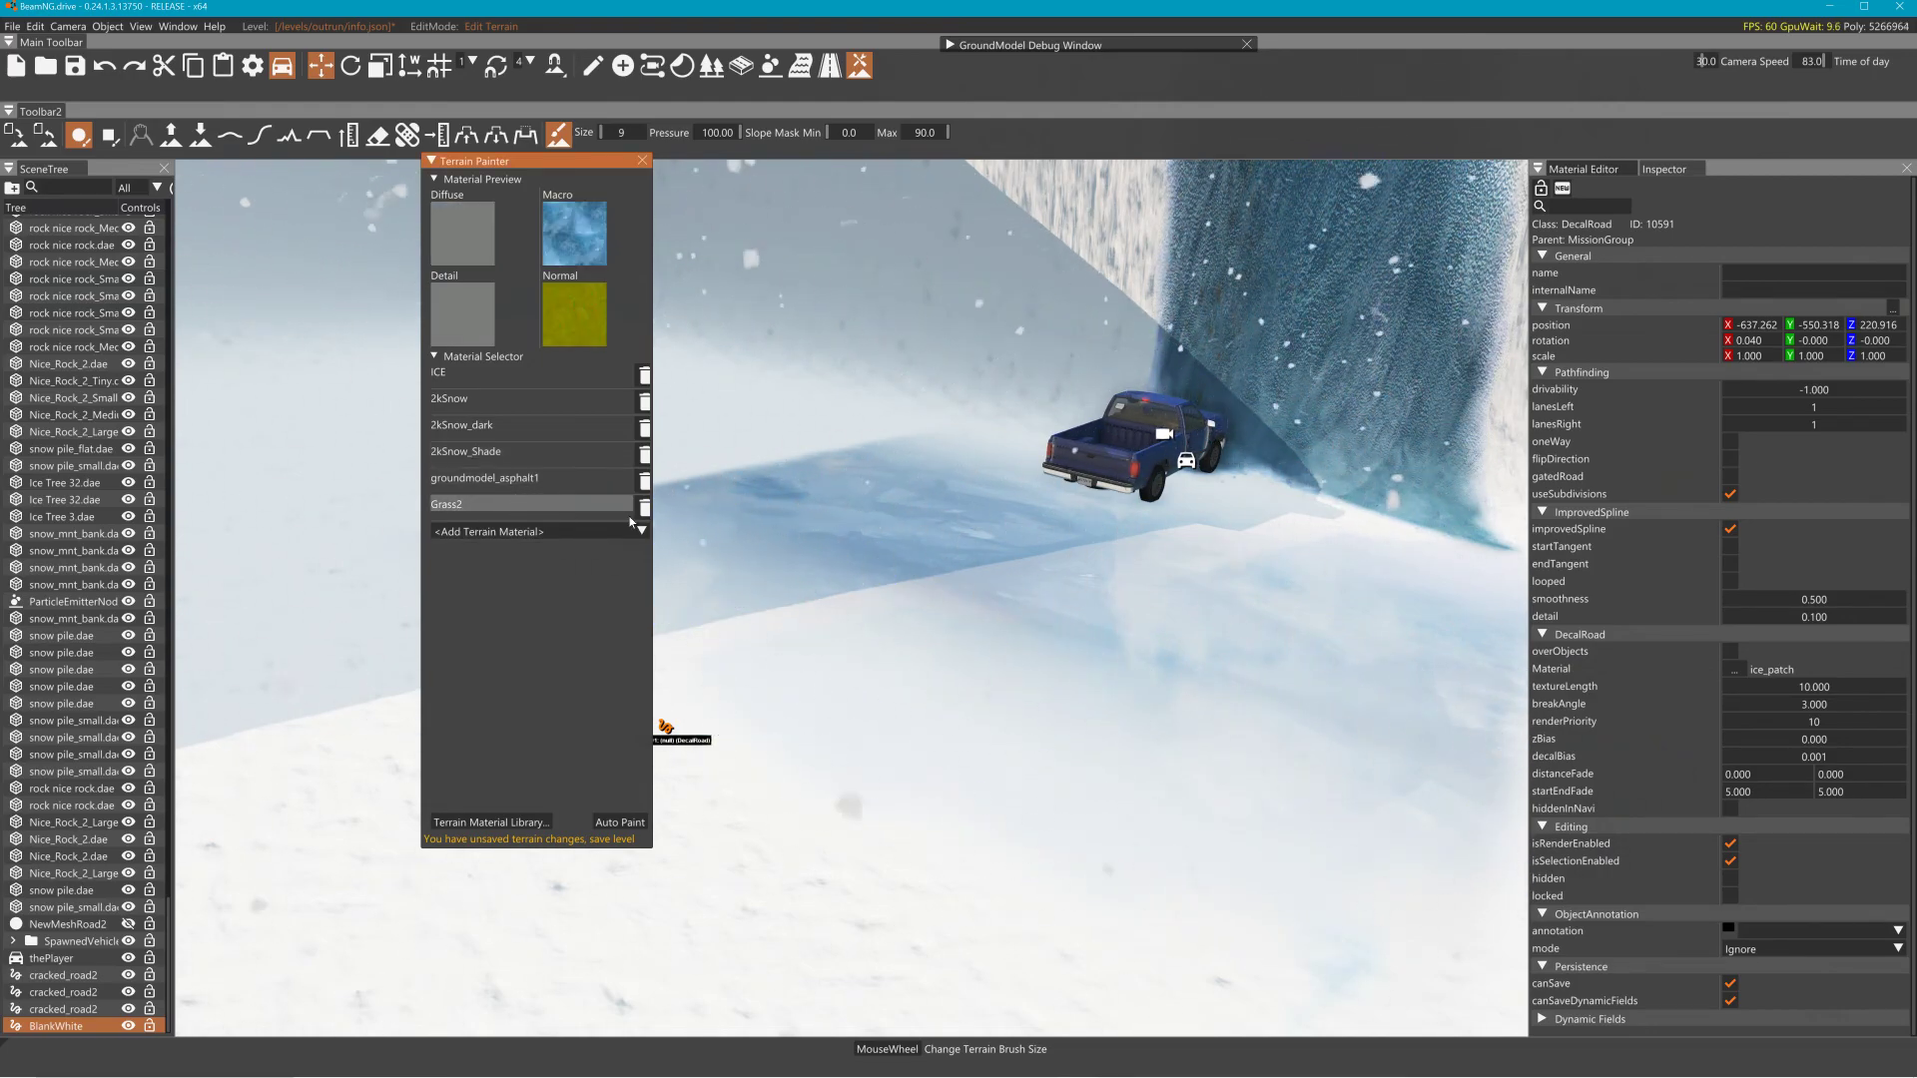
pyautogui.moveTo(1452, 619)
pyautogui.mouseDown()
pyautogui.moveTo(1363, 675)
pyautogui.moveTo(938, 517)
pyautogui.moveTo(1278, 566)
pyautogui.moveTo(843, 512)
pyautogui.moveTo(1189, 595)
pyautogui.moveTo(909, 547)
pyautogui.moveTo(935, 639)
pyautogui.moveTo(884, 704)
pyautogui.moveTo(1228, 701)
pyautogui.mouseUp()
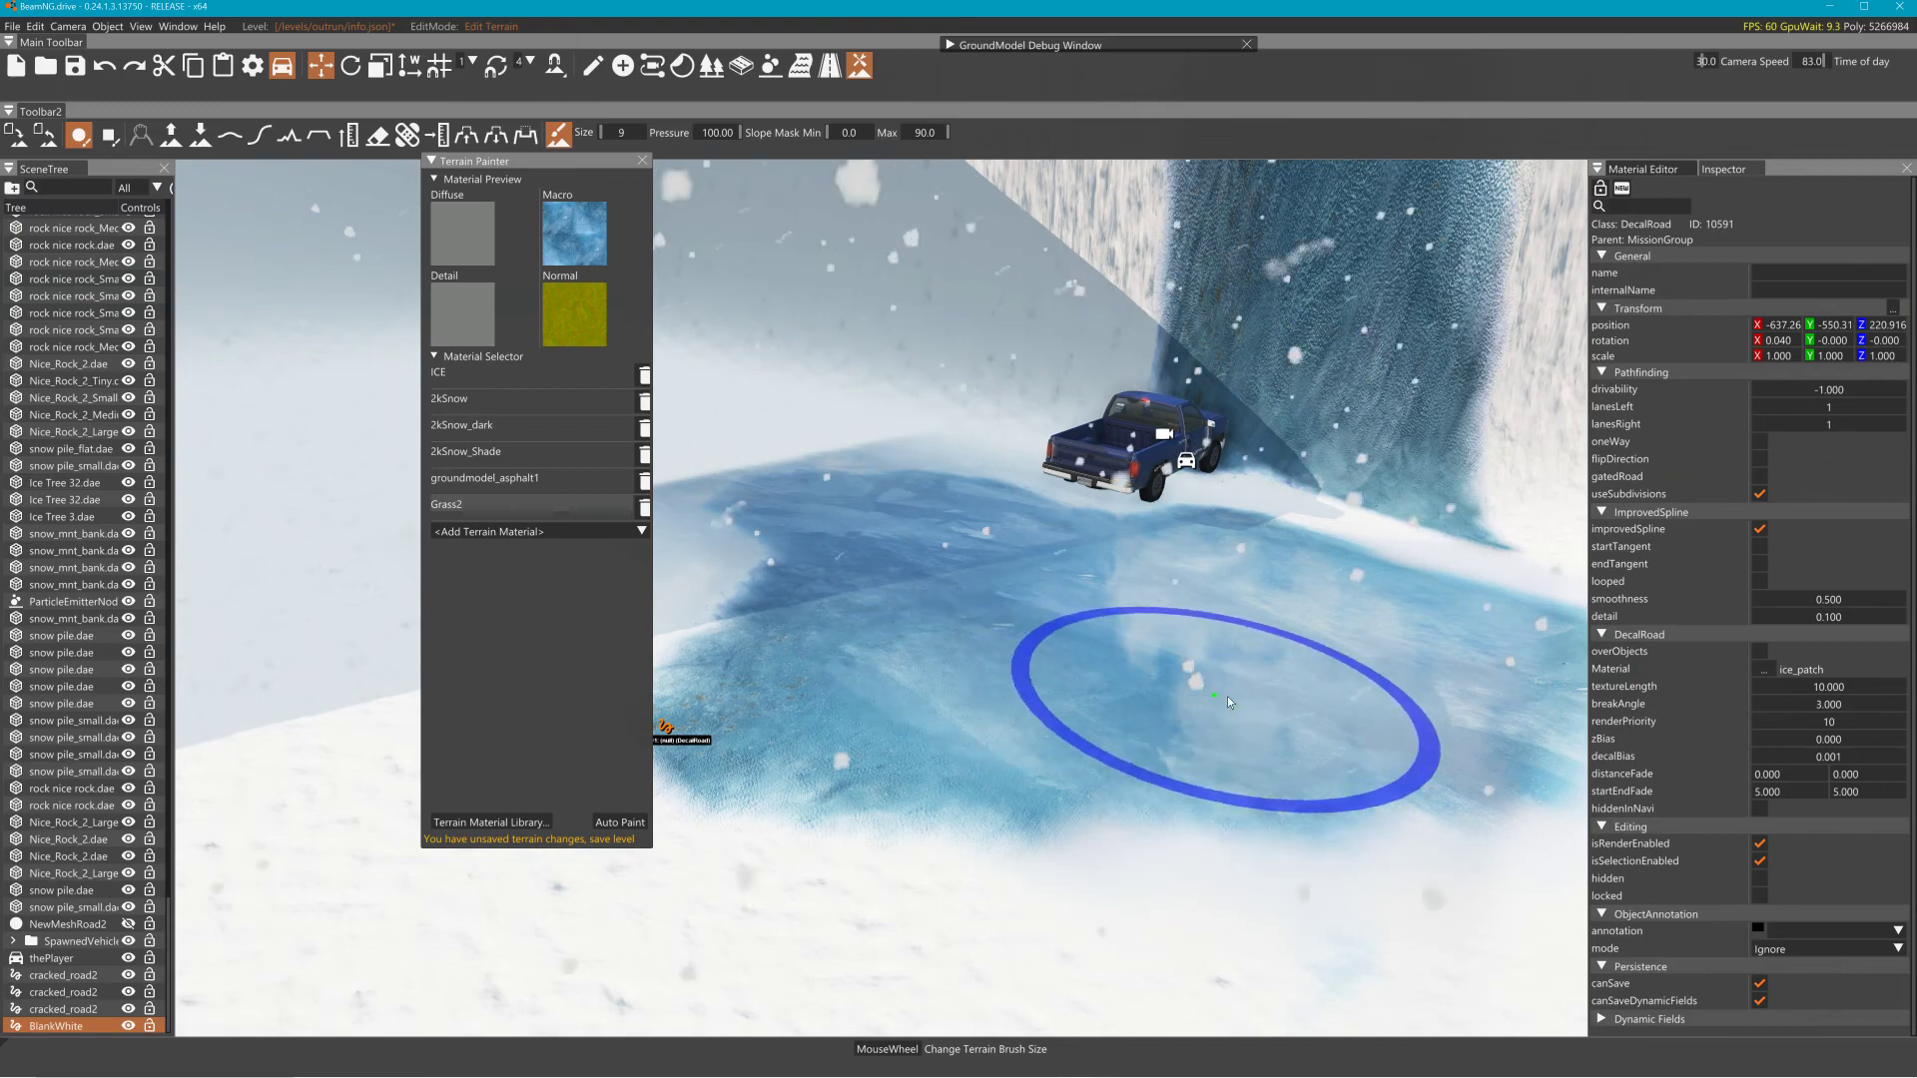
# Extend the ice_patch decal road's near node further into the foreground and paint ICE terrain around the truck
pyautogui.click(479, 372)
pyautogui.click(829, 65)
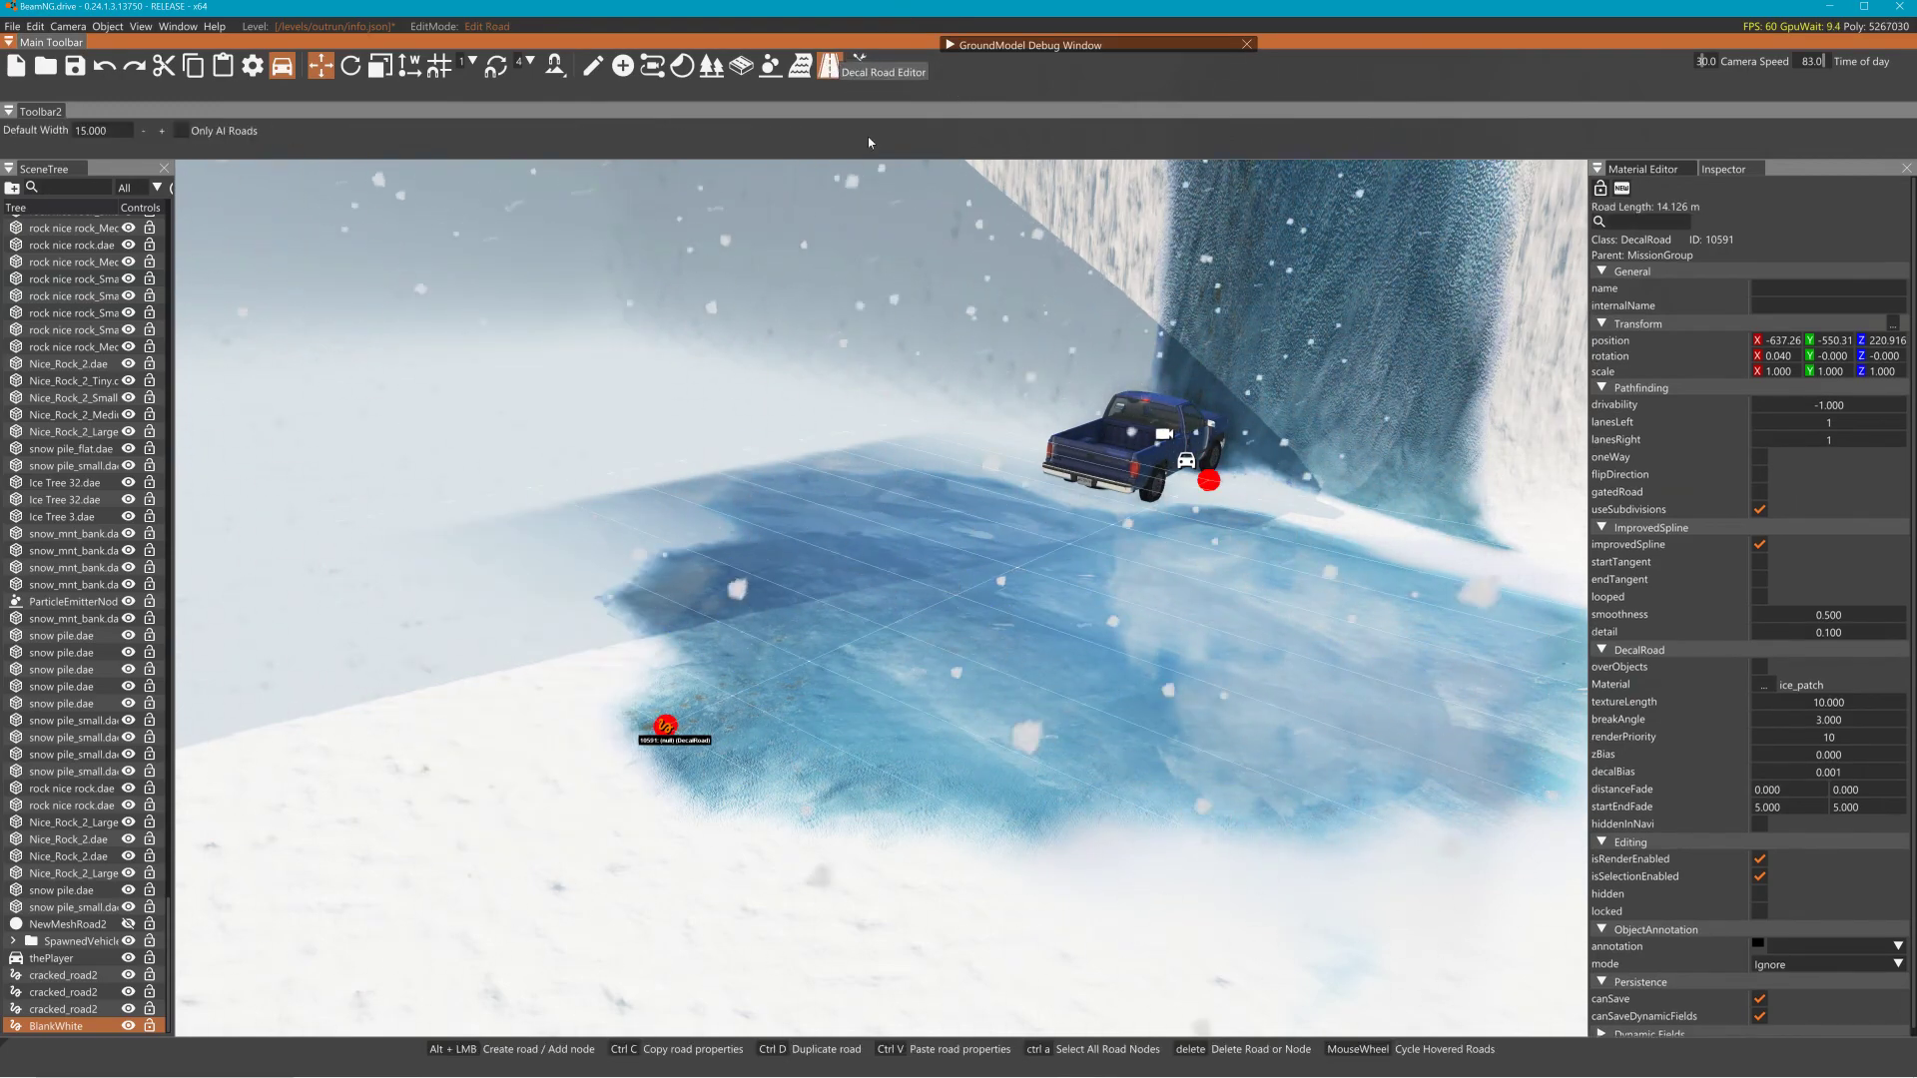
pyautogui.moveTo(672, 724); pyautogui.dragTo(423, 966)
pyautogui.click(860, 65)
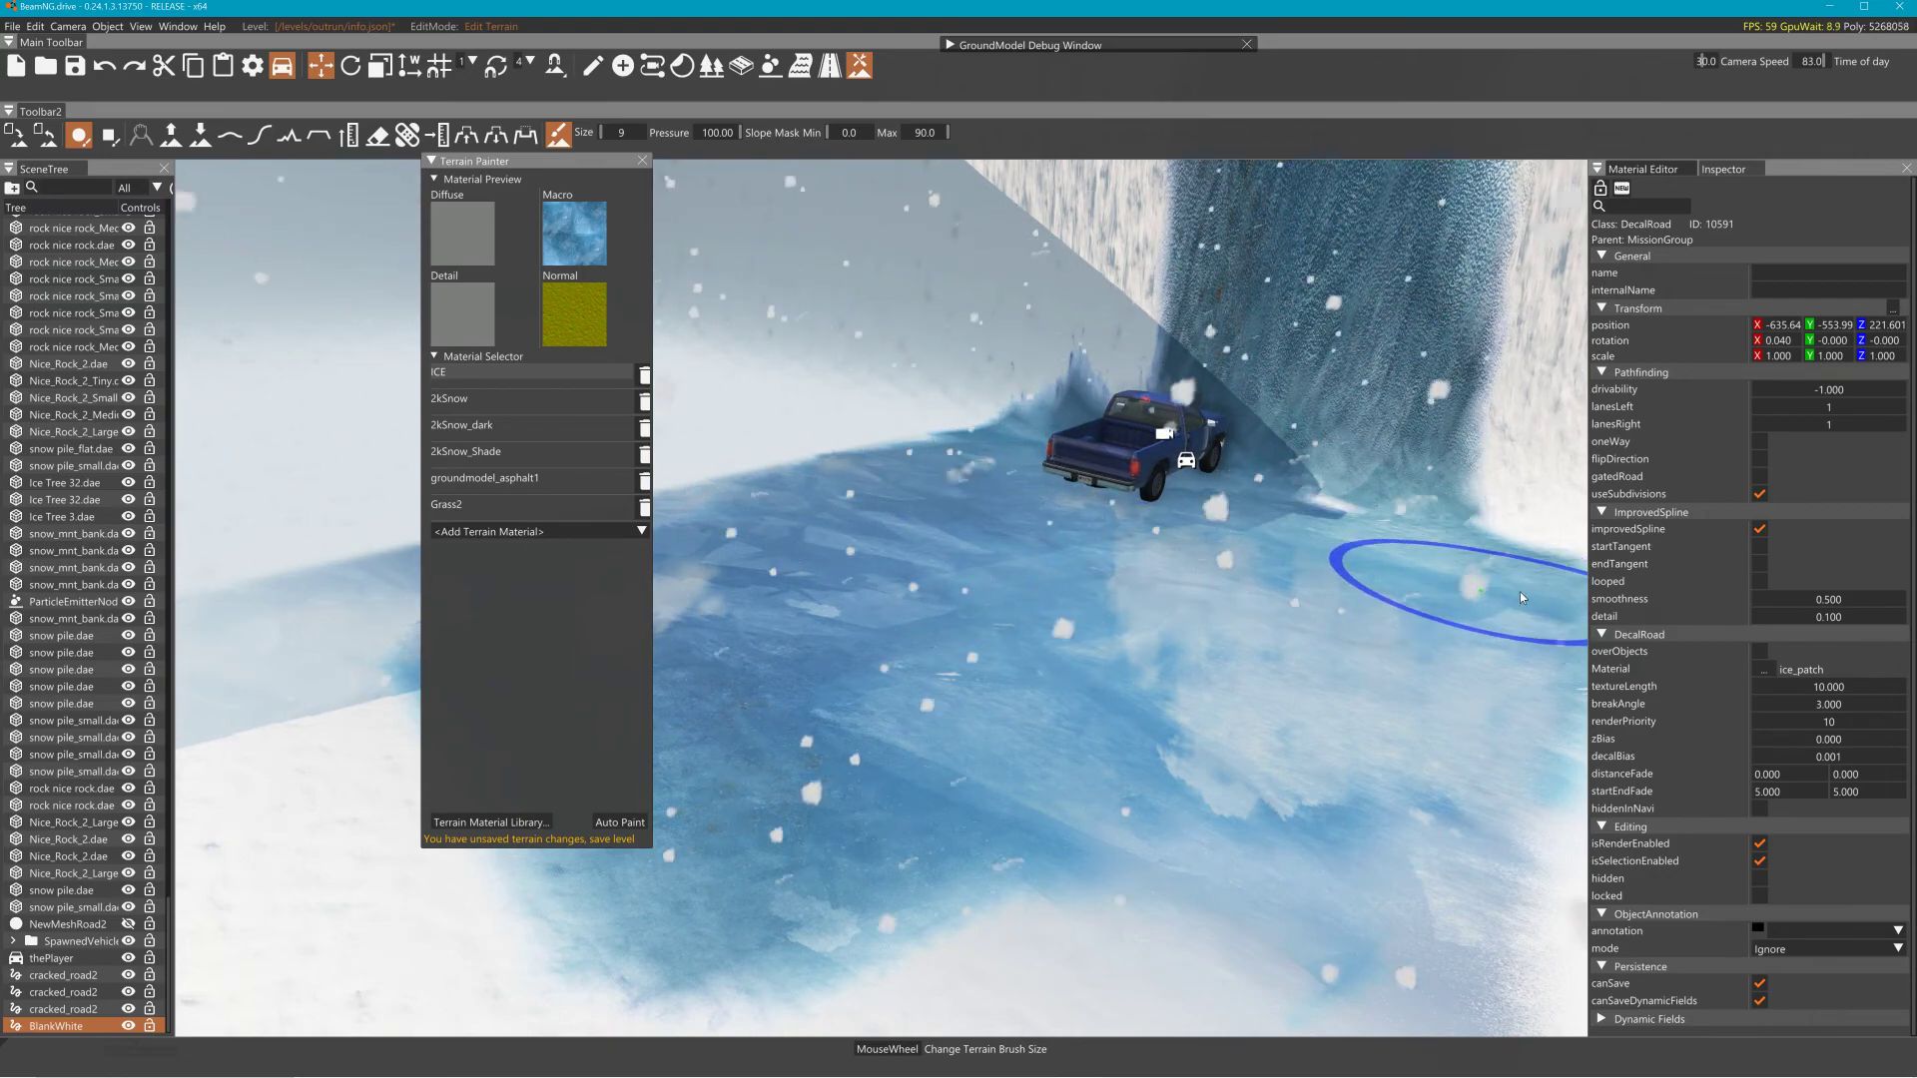
pyautogui.press('s')
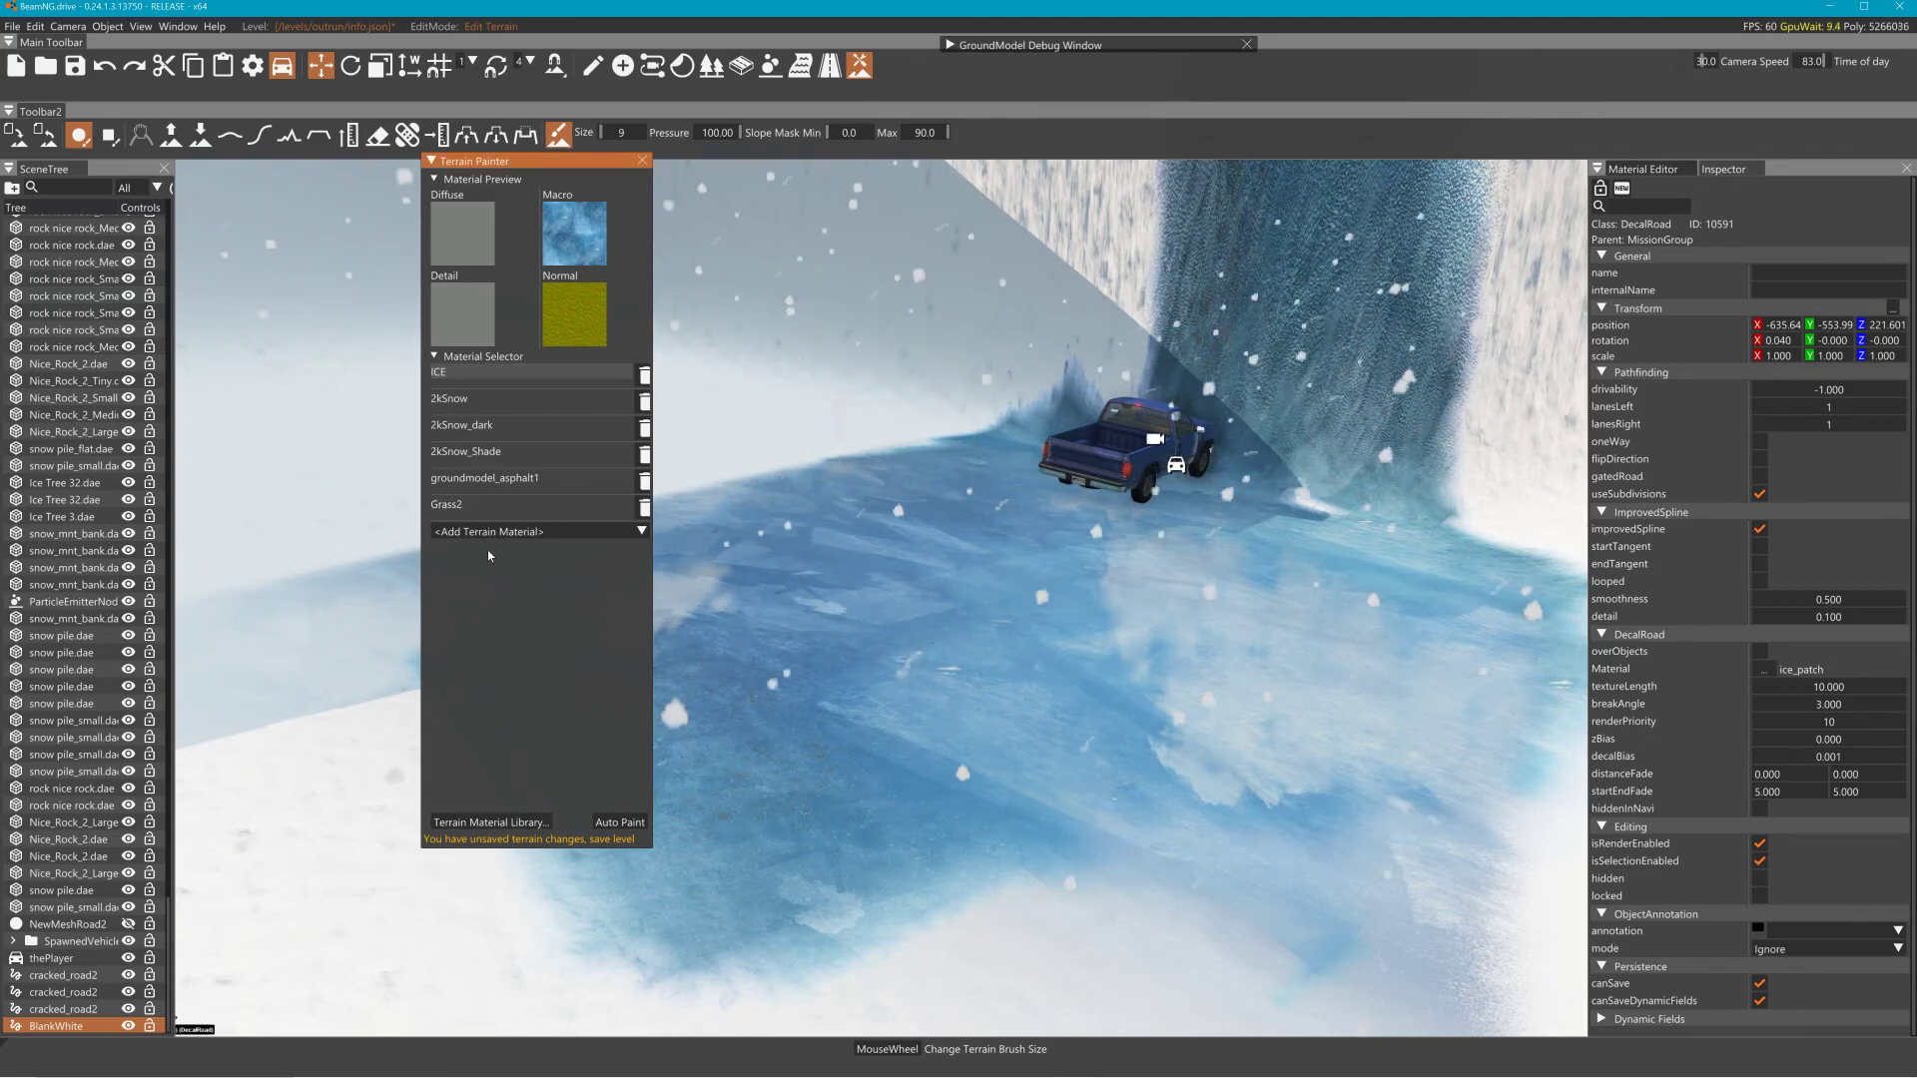
# Examine the ground model assigned to Grass2 in the Terrain Material Library
pyautogui.click(512, 505)
pyautogui.doubleClick(512, 505)
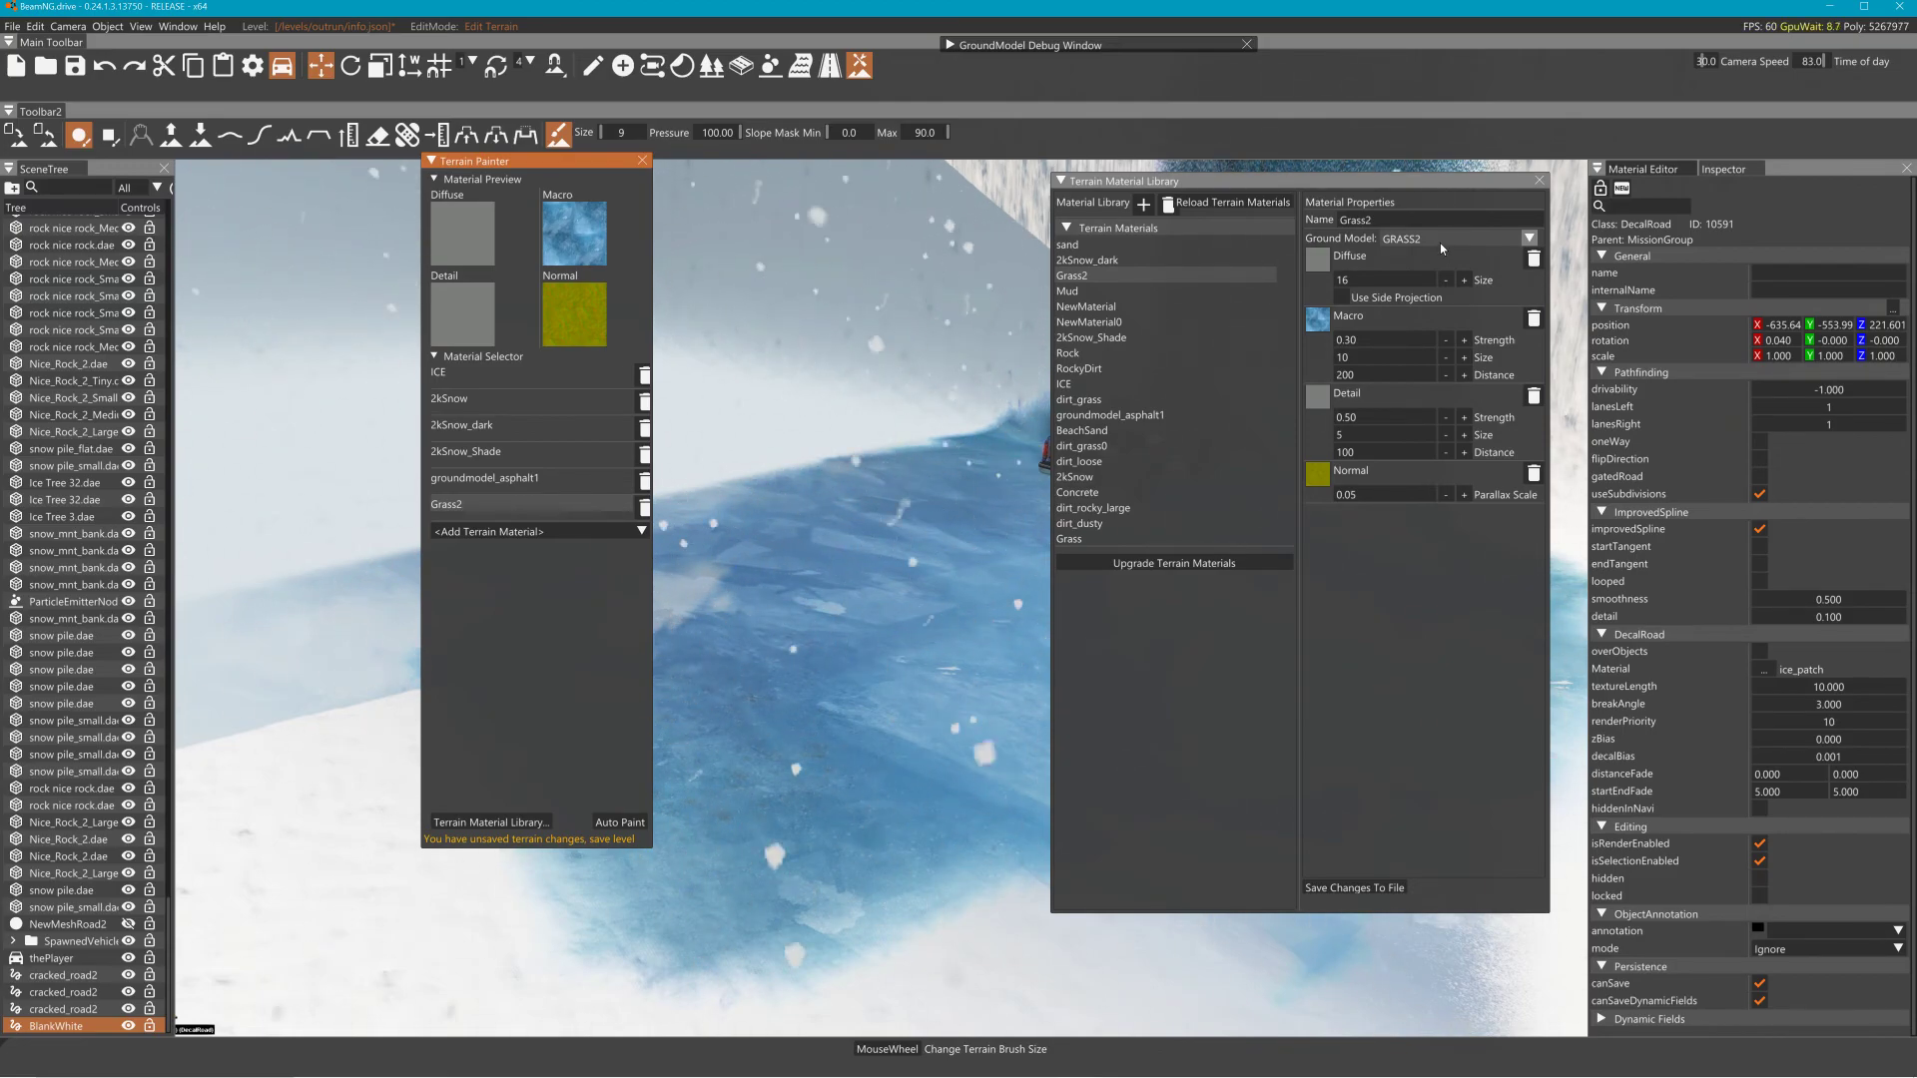
pyautogui.click(1539, 183)
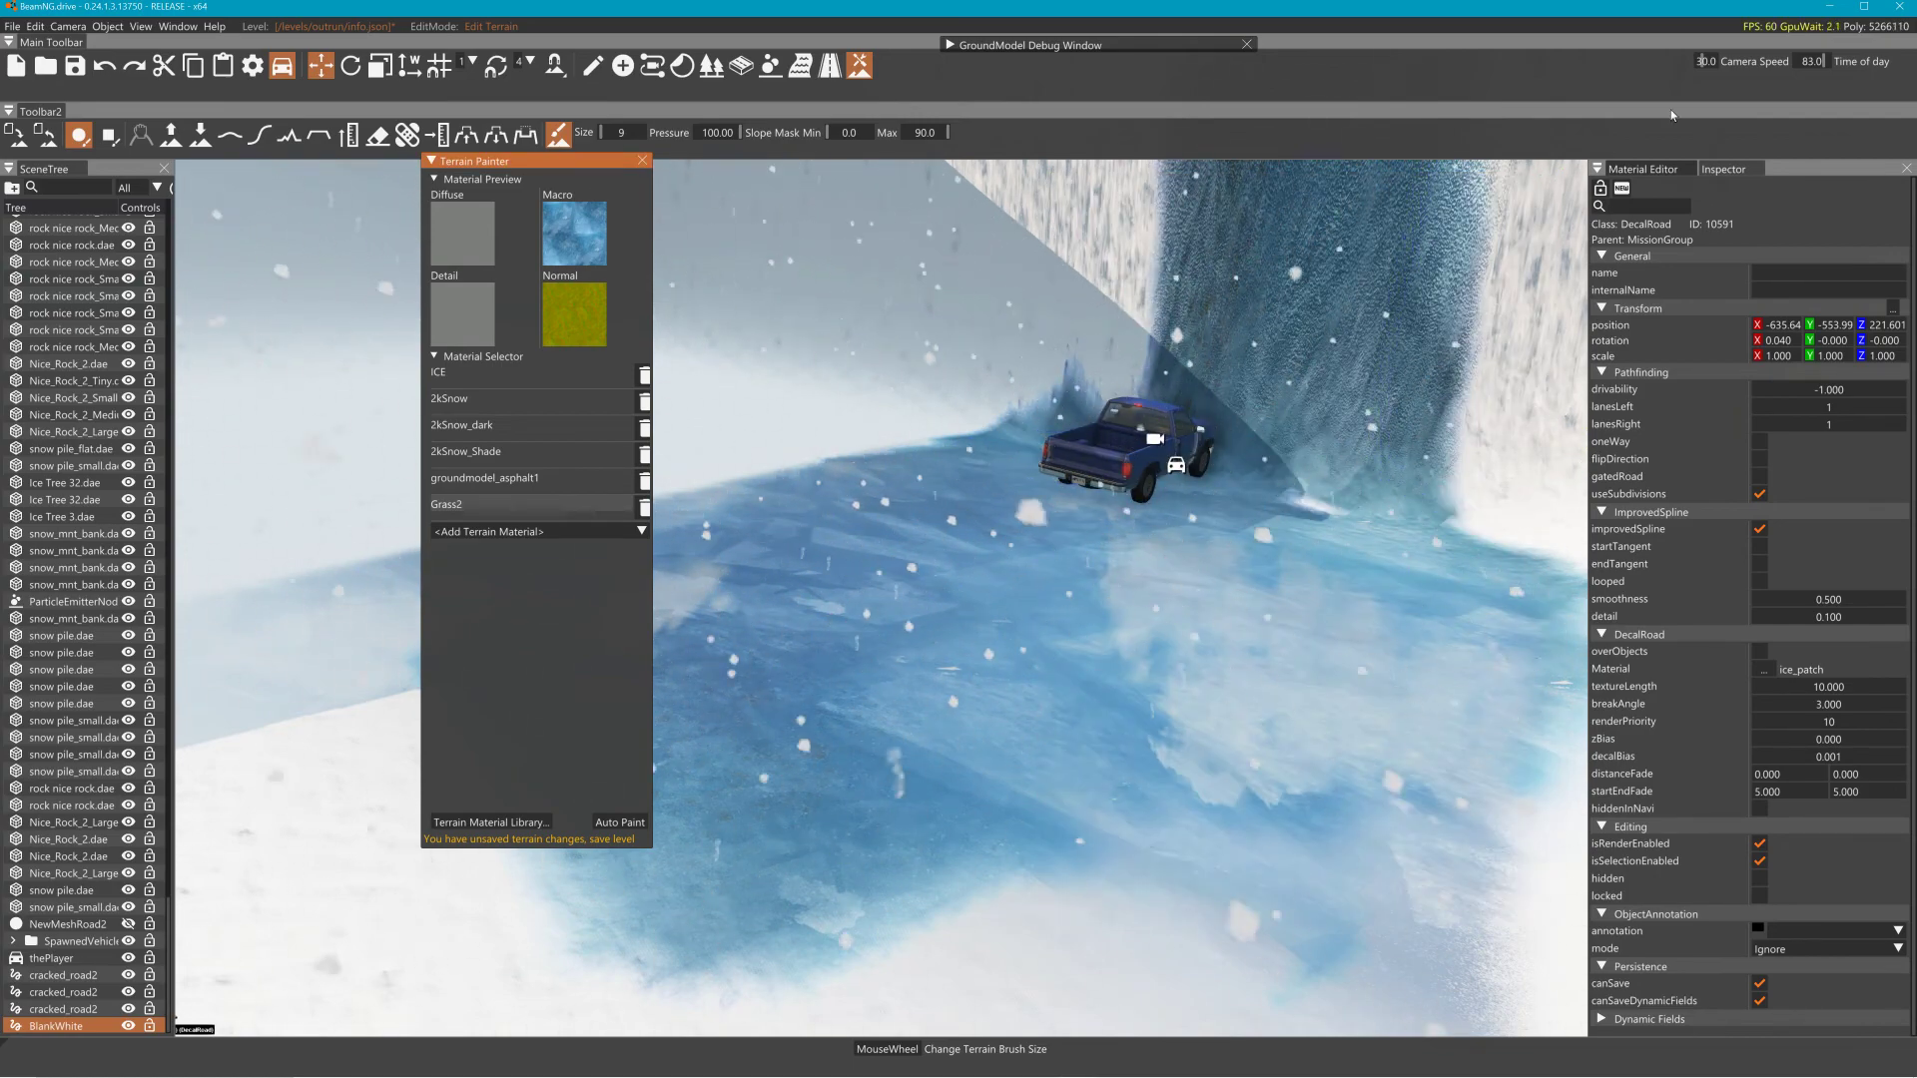
# Reload the modified managedParticleEmitterData.cs, clear the open windows, and open the gameengine folder on the desktop
pyautogui.click(1829, 8)
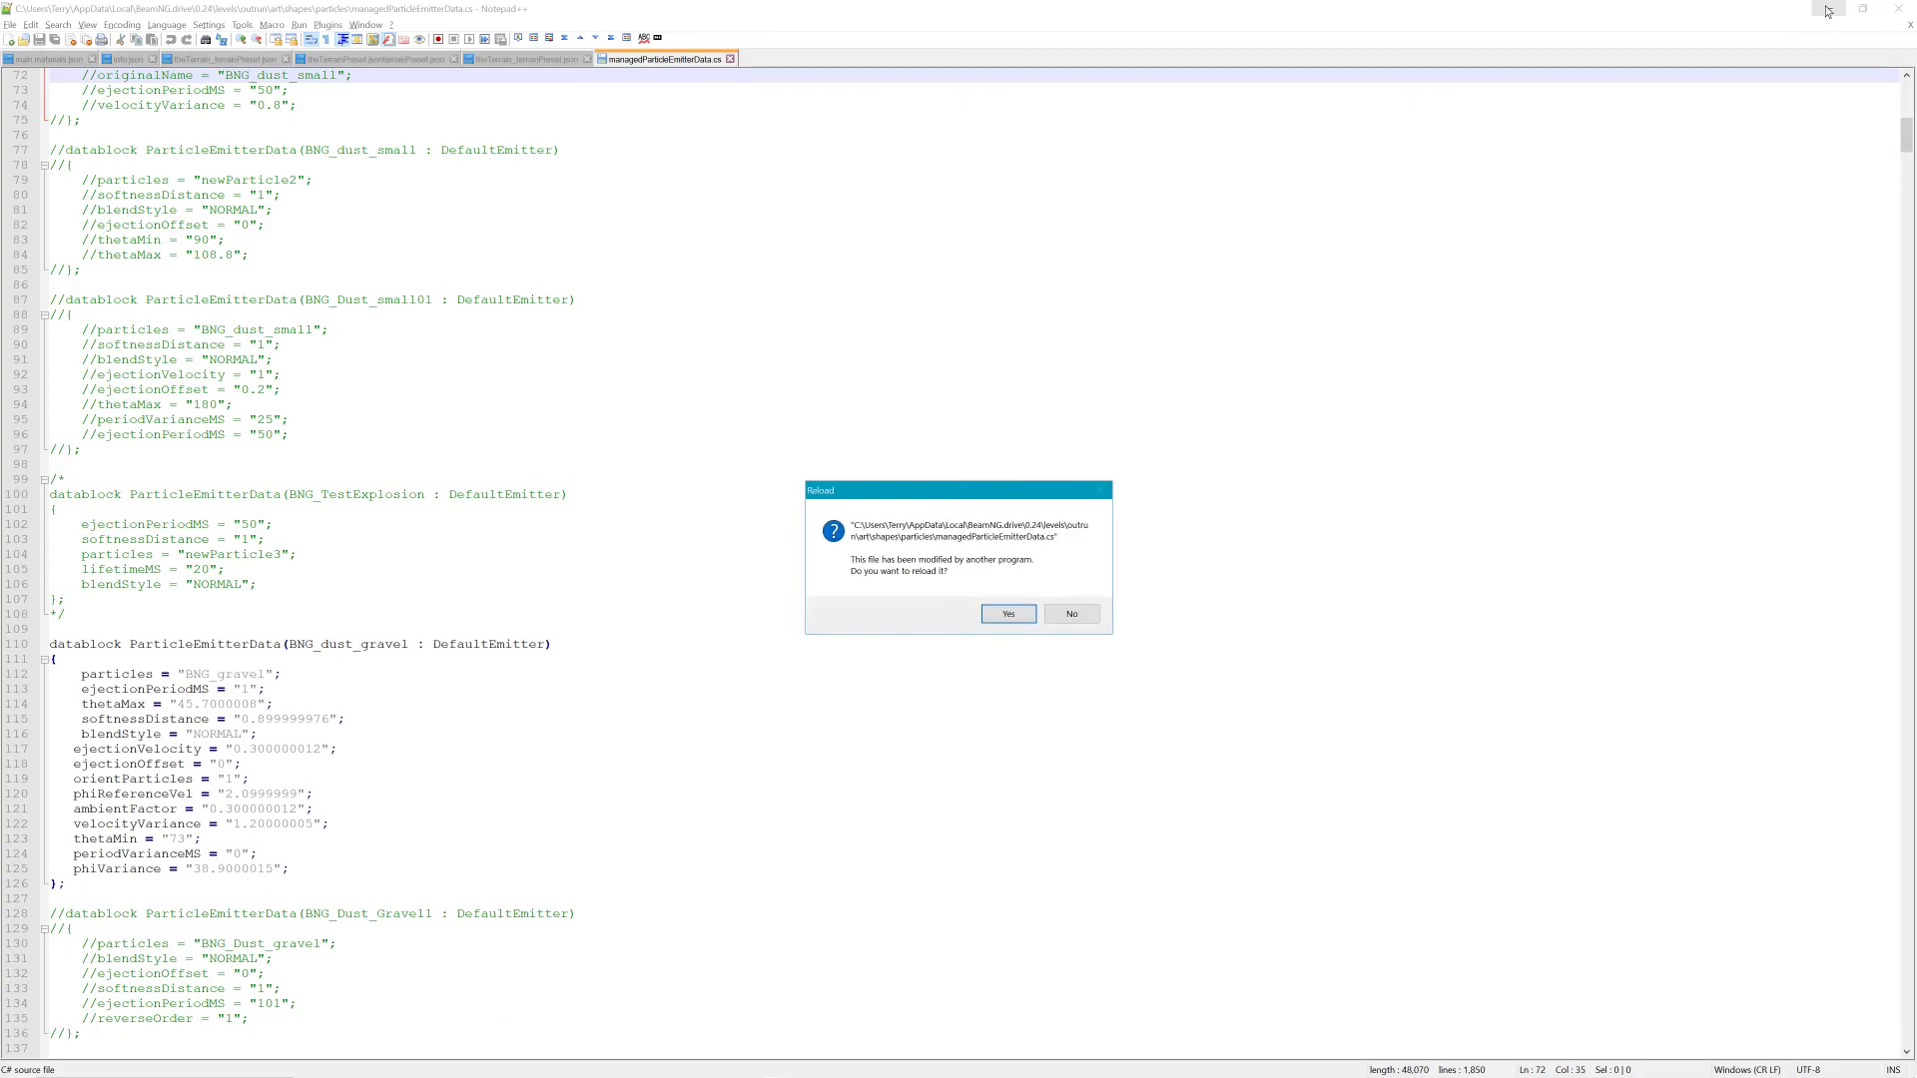
pyautogui.click(1010, 615)
pyautogui.click(1826, 7)
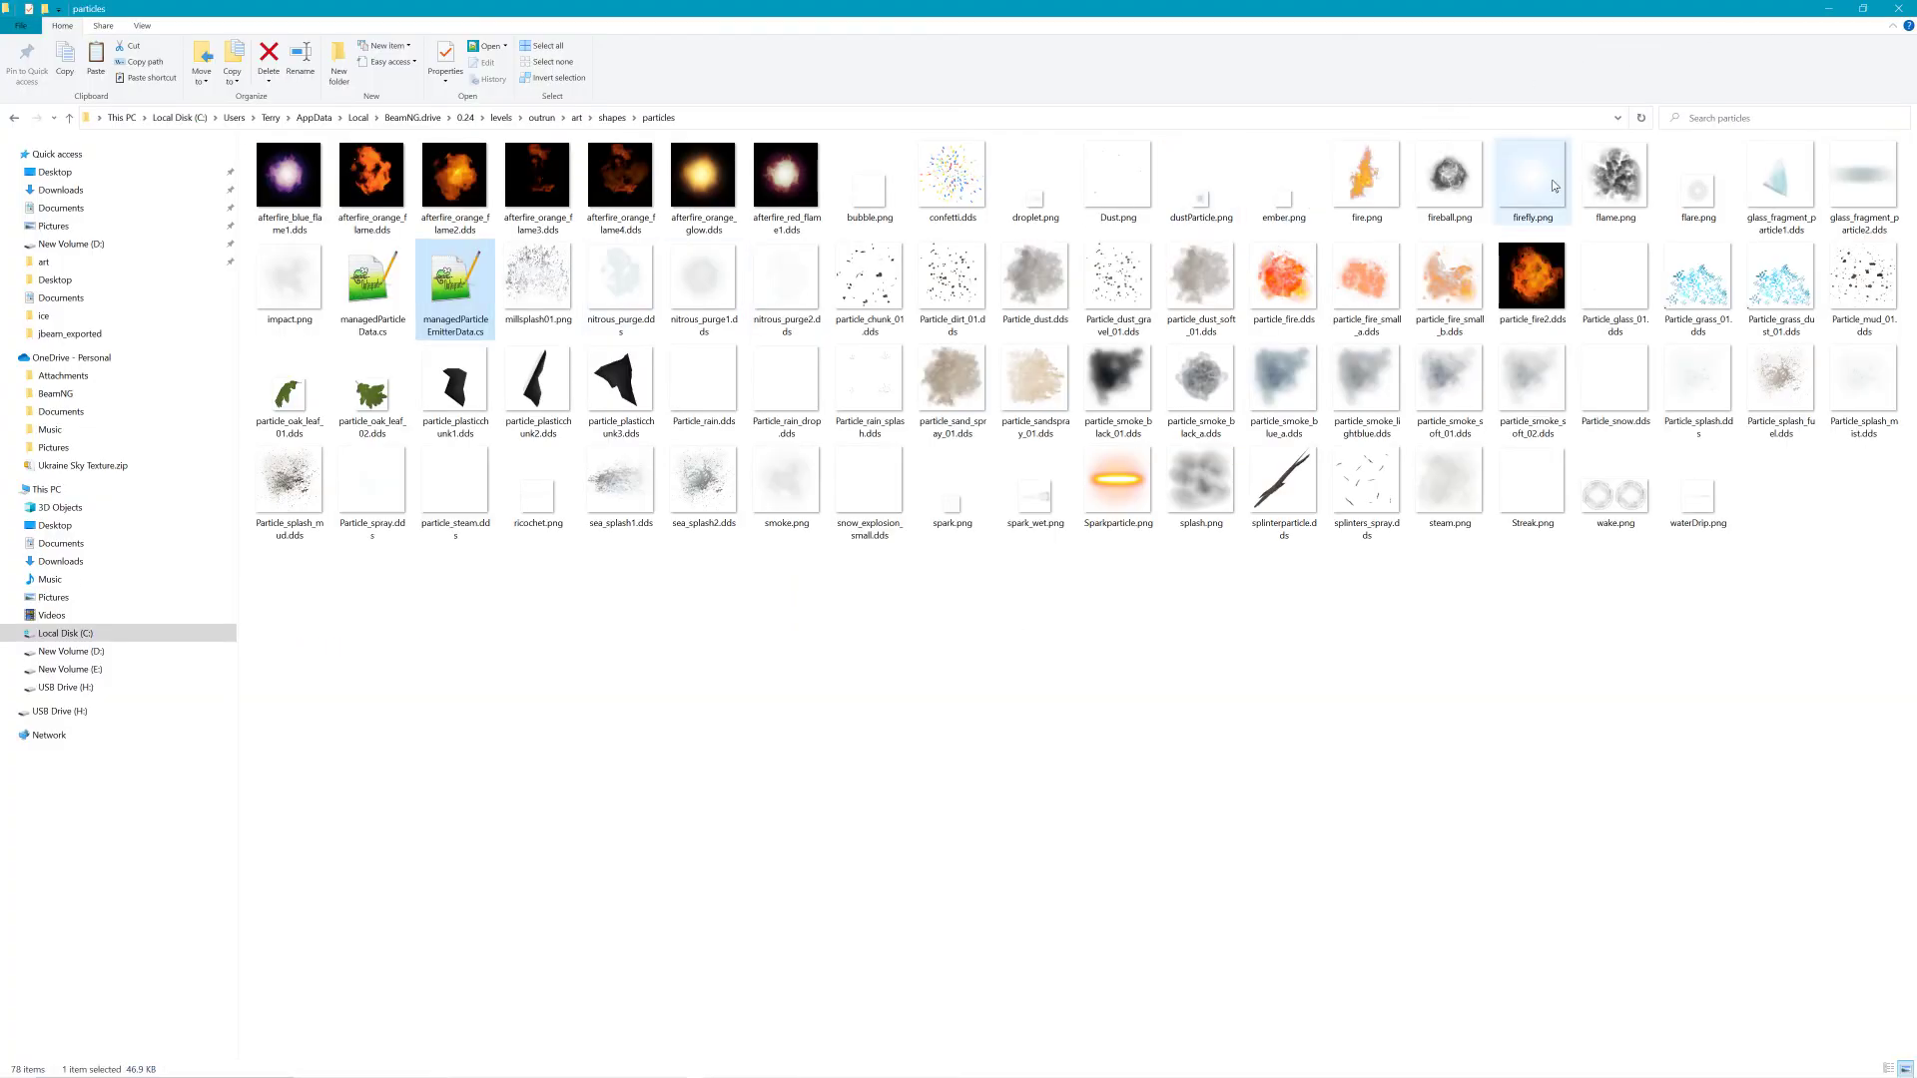
pyautogui.click(1826, 8)
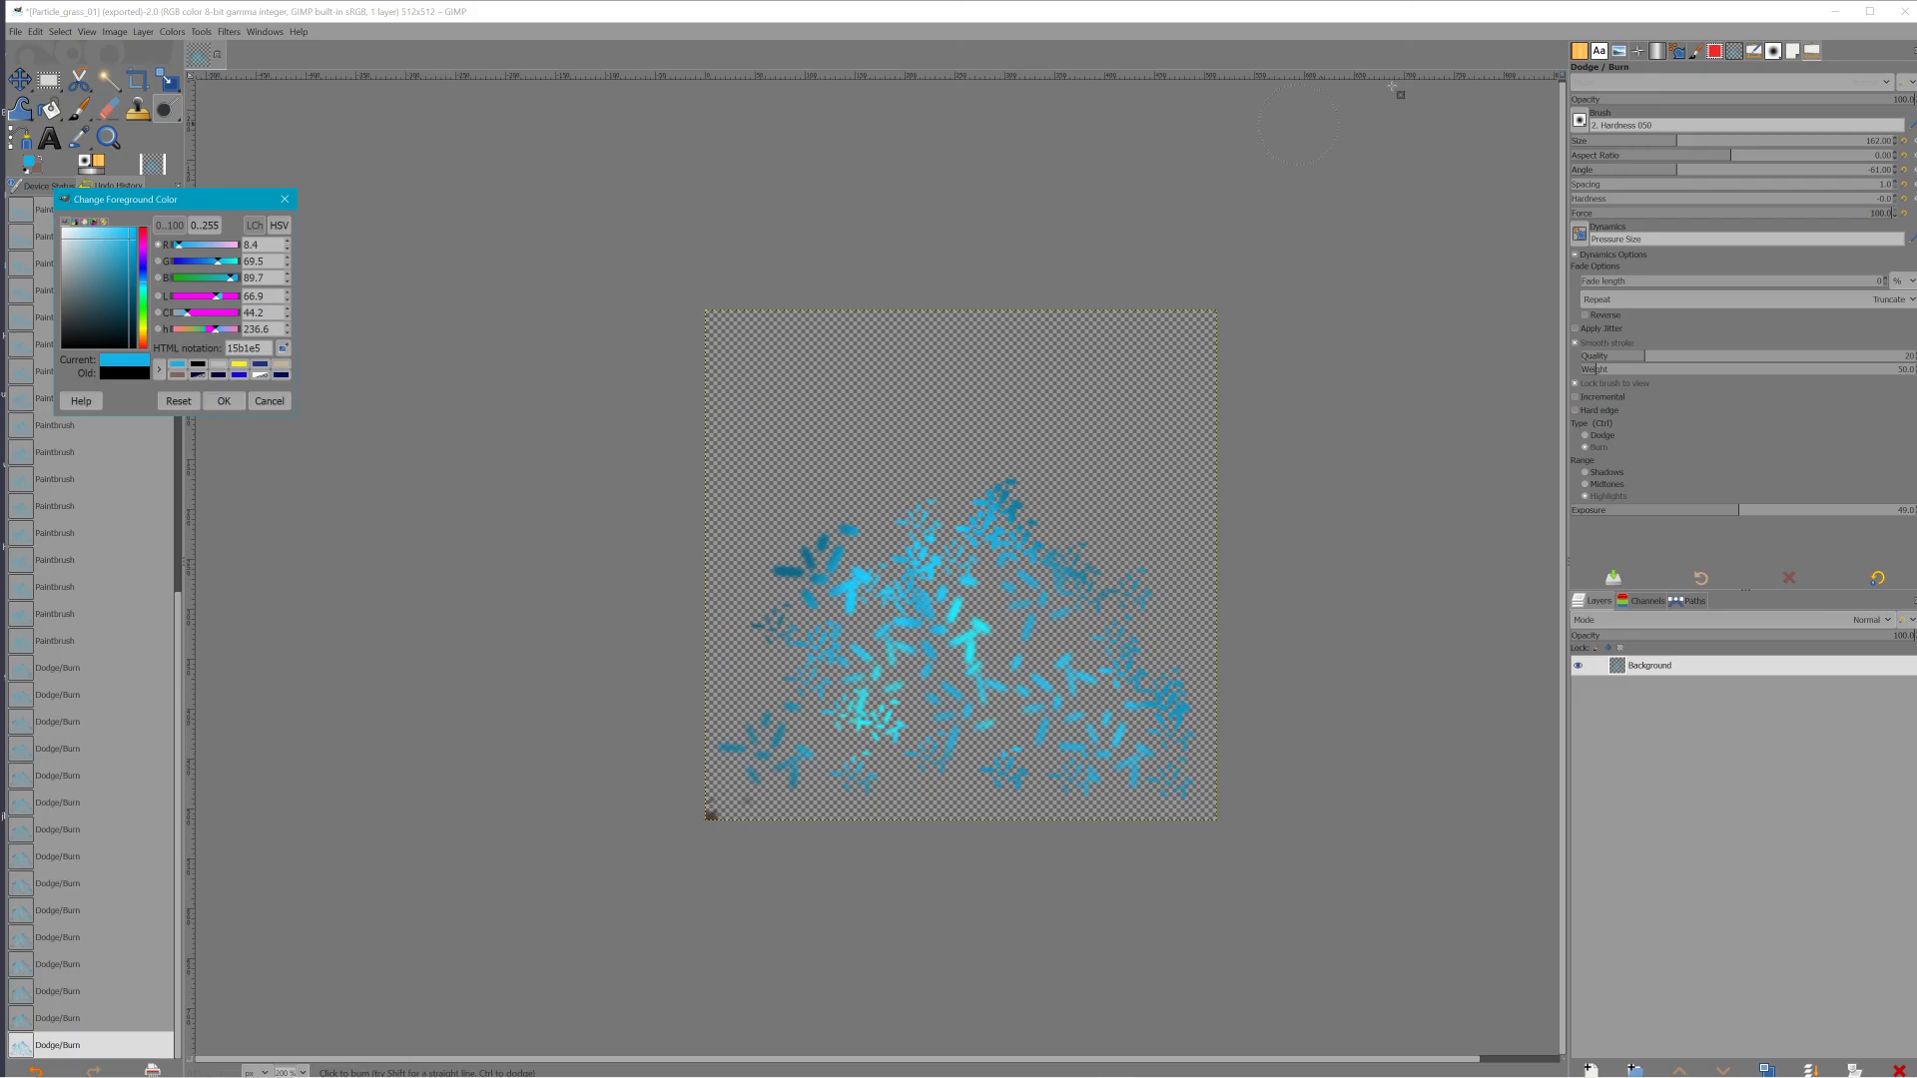
pyautogui.click(1833, 11)
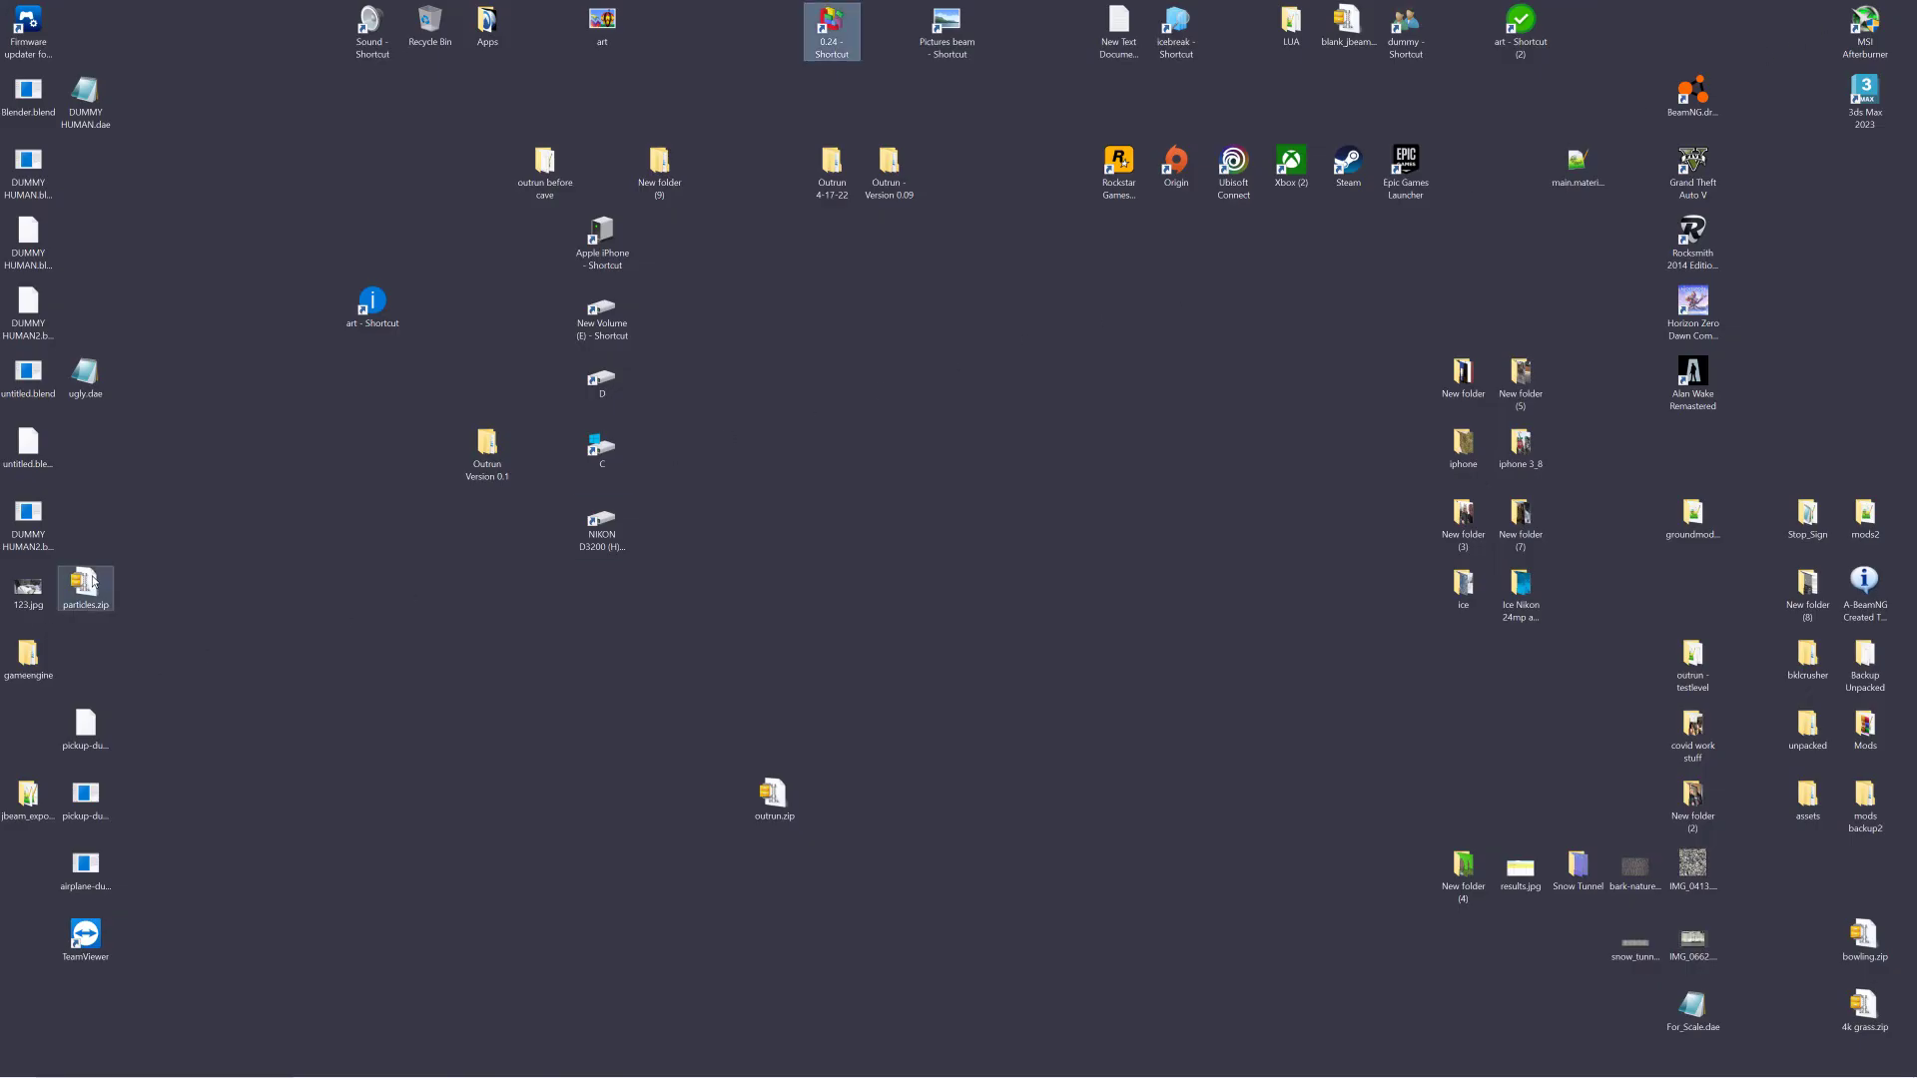
pyautogui.doubleClick(26, 659)
pyautogui.doubleClick(971, 525)
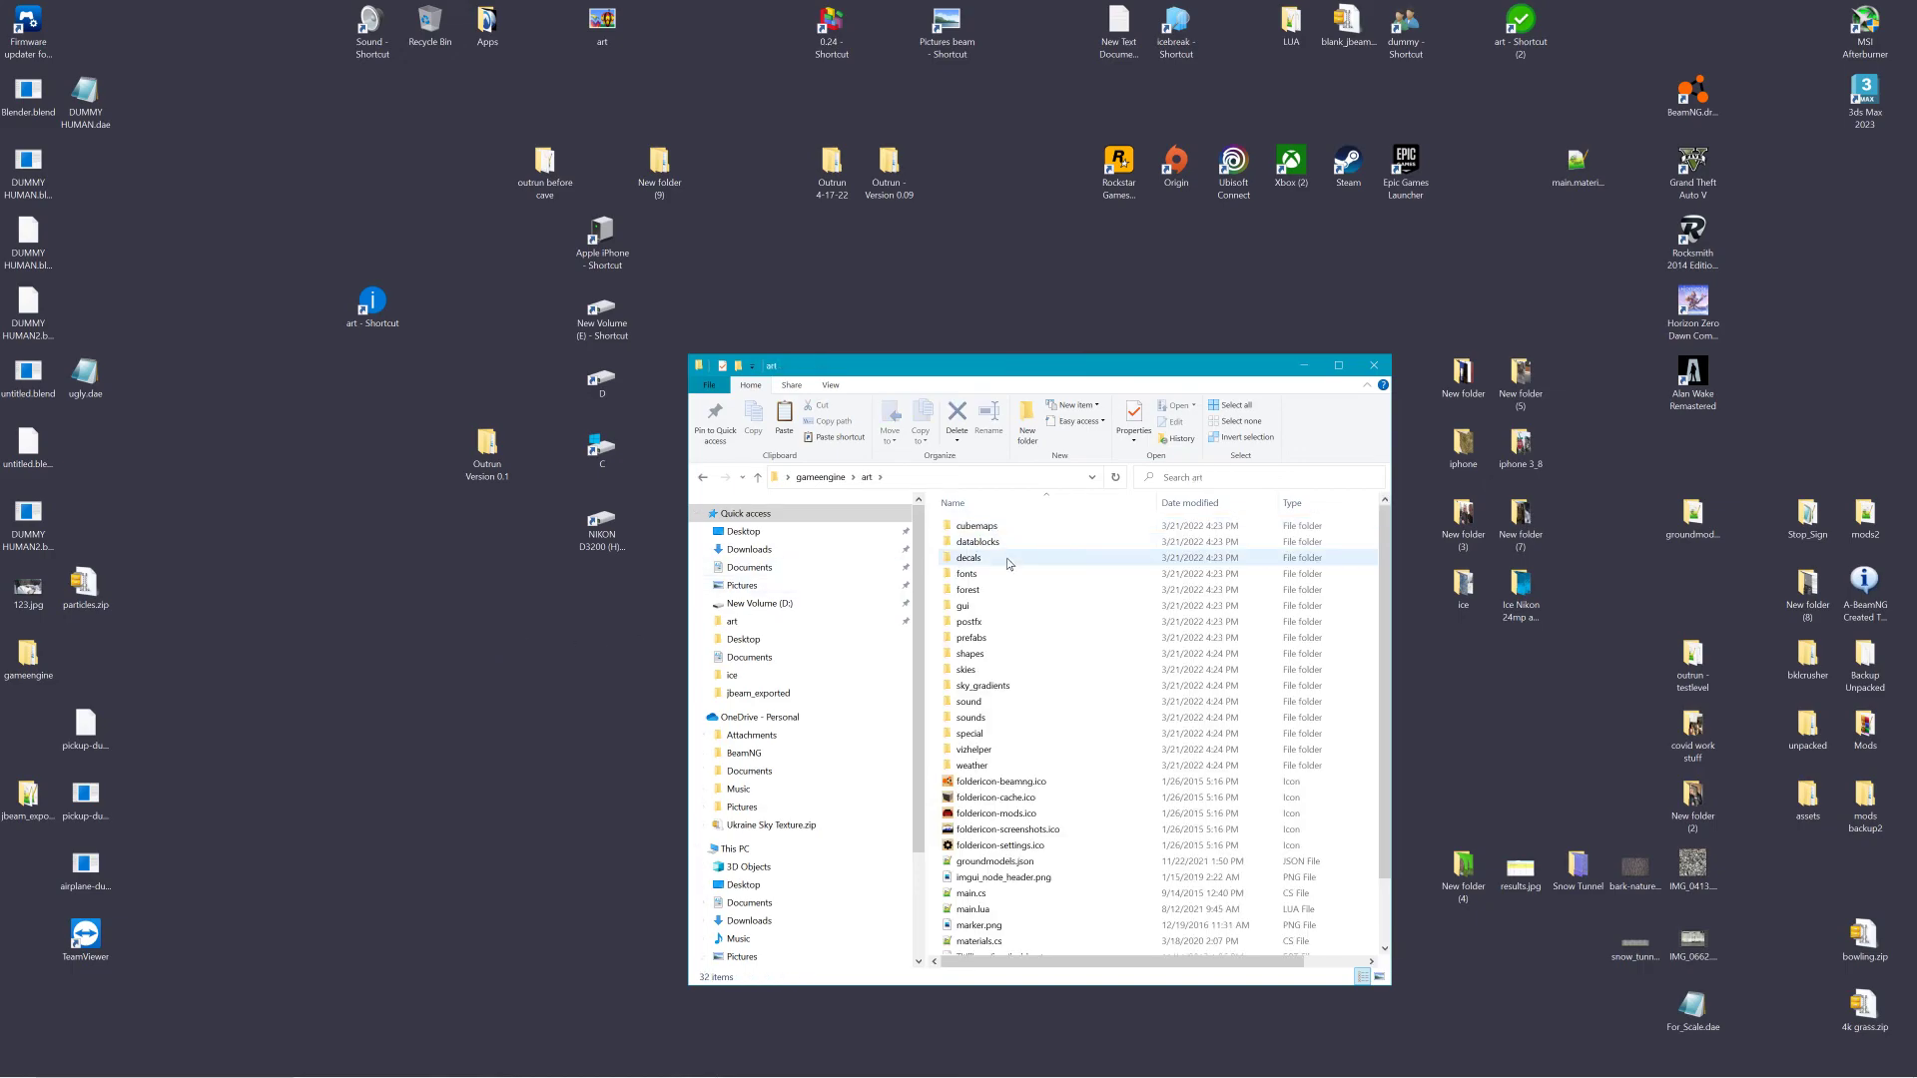
pyautogui.doubleClick(993, 660)
pyautogui.click(992, 657)
pyautogui.doubleClick(992, 657)
pyautogui.click(894, 479)
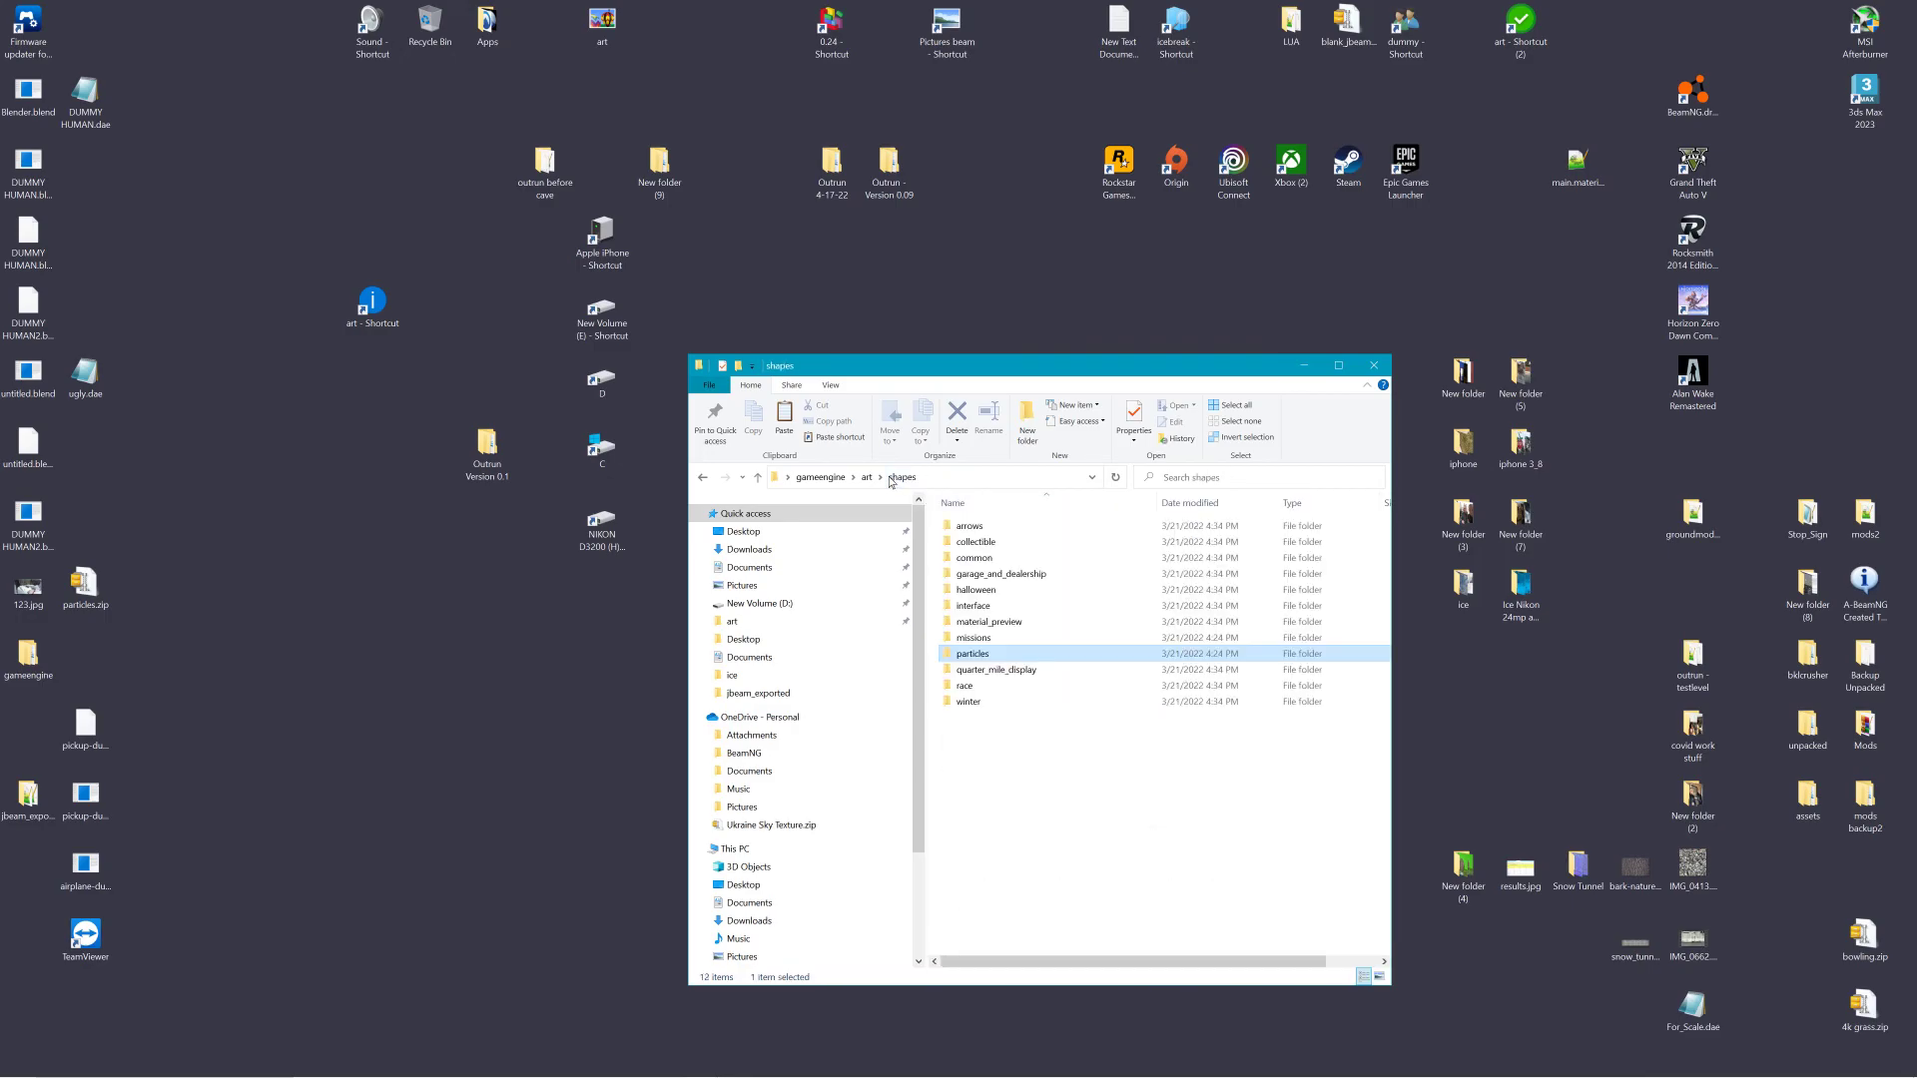
pyautogui.click(867, 479)
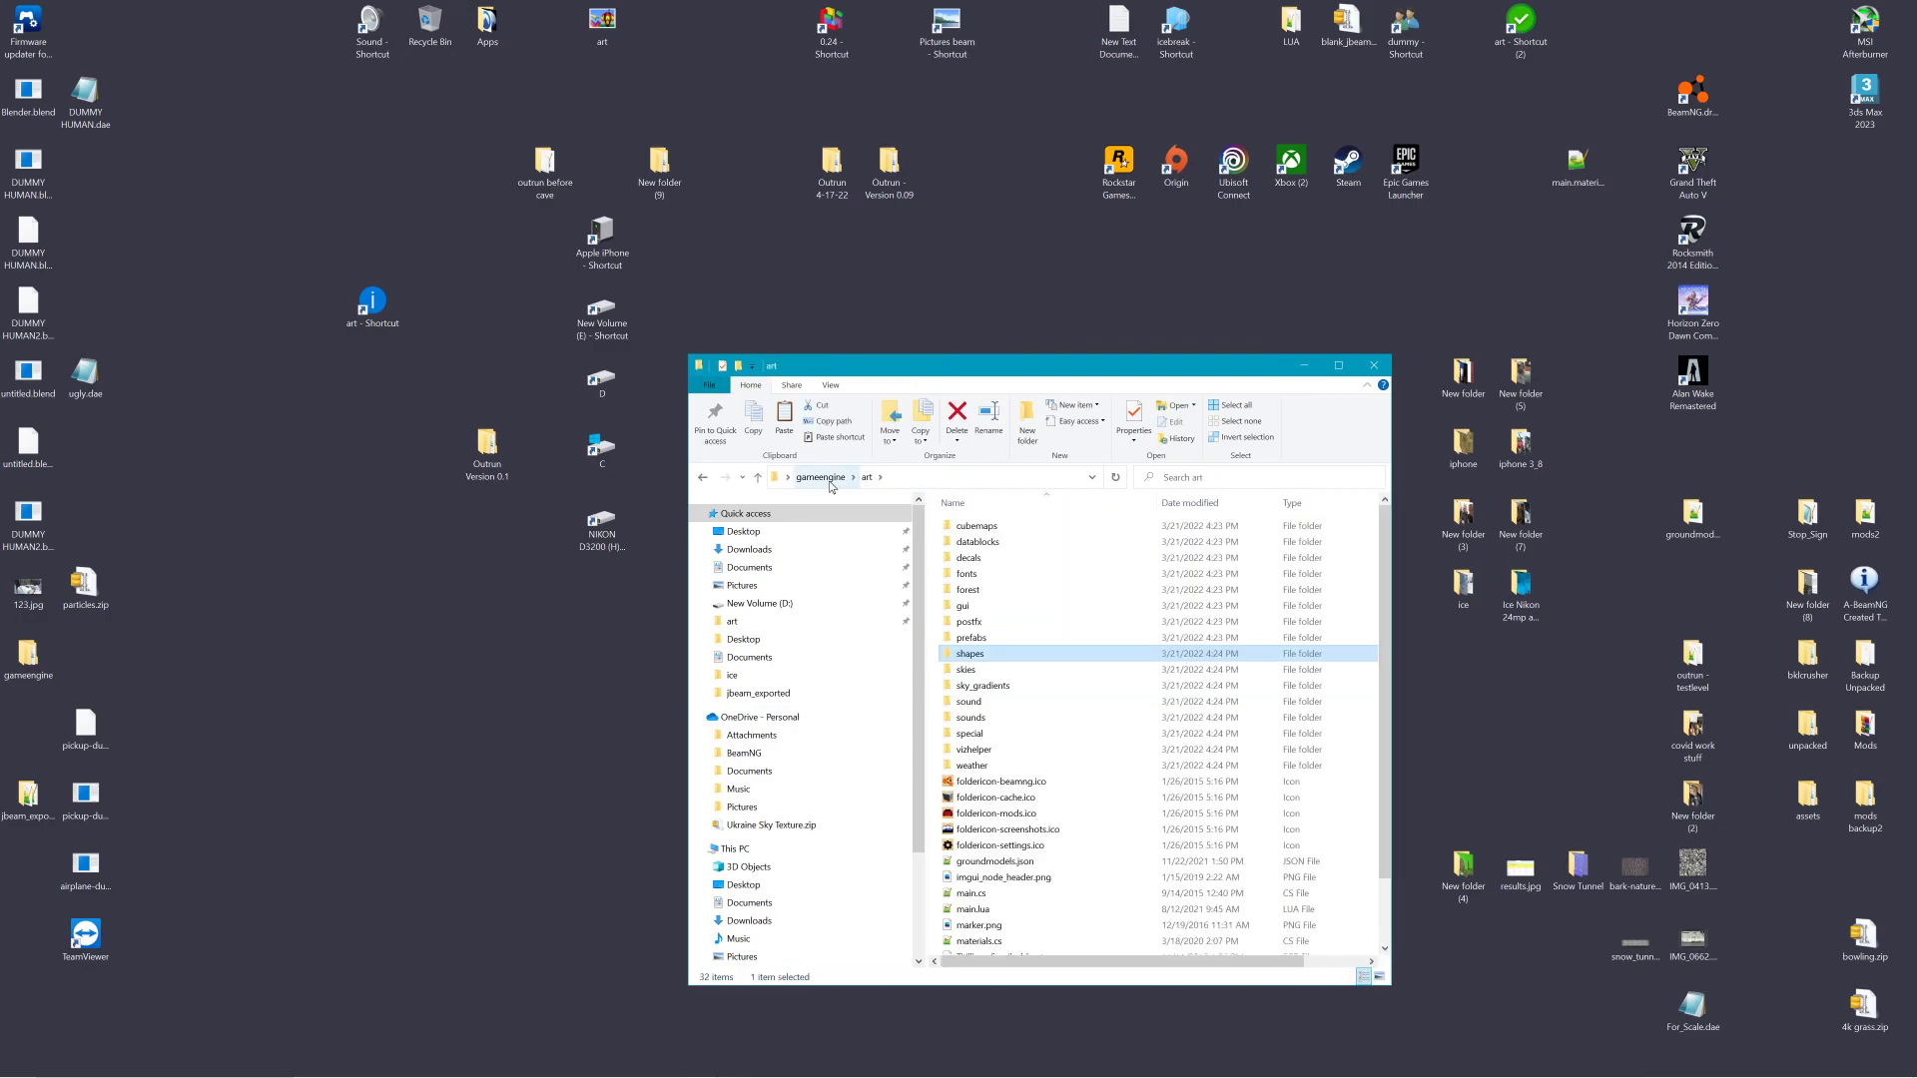
pyautogui.click(824, 480)
# Search the gameengine folder for groundmodels.json and open the file in Notepad++
pyautogui.write('gr')
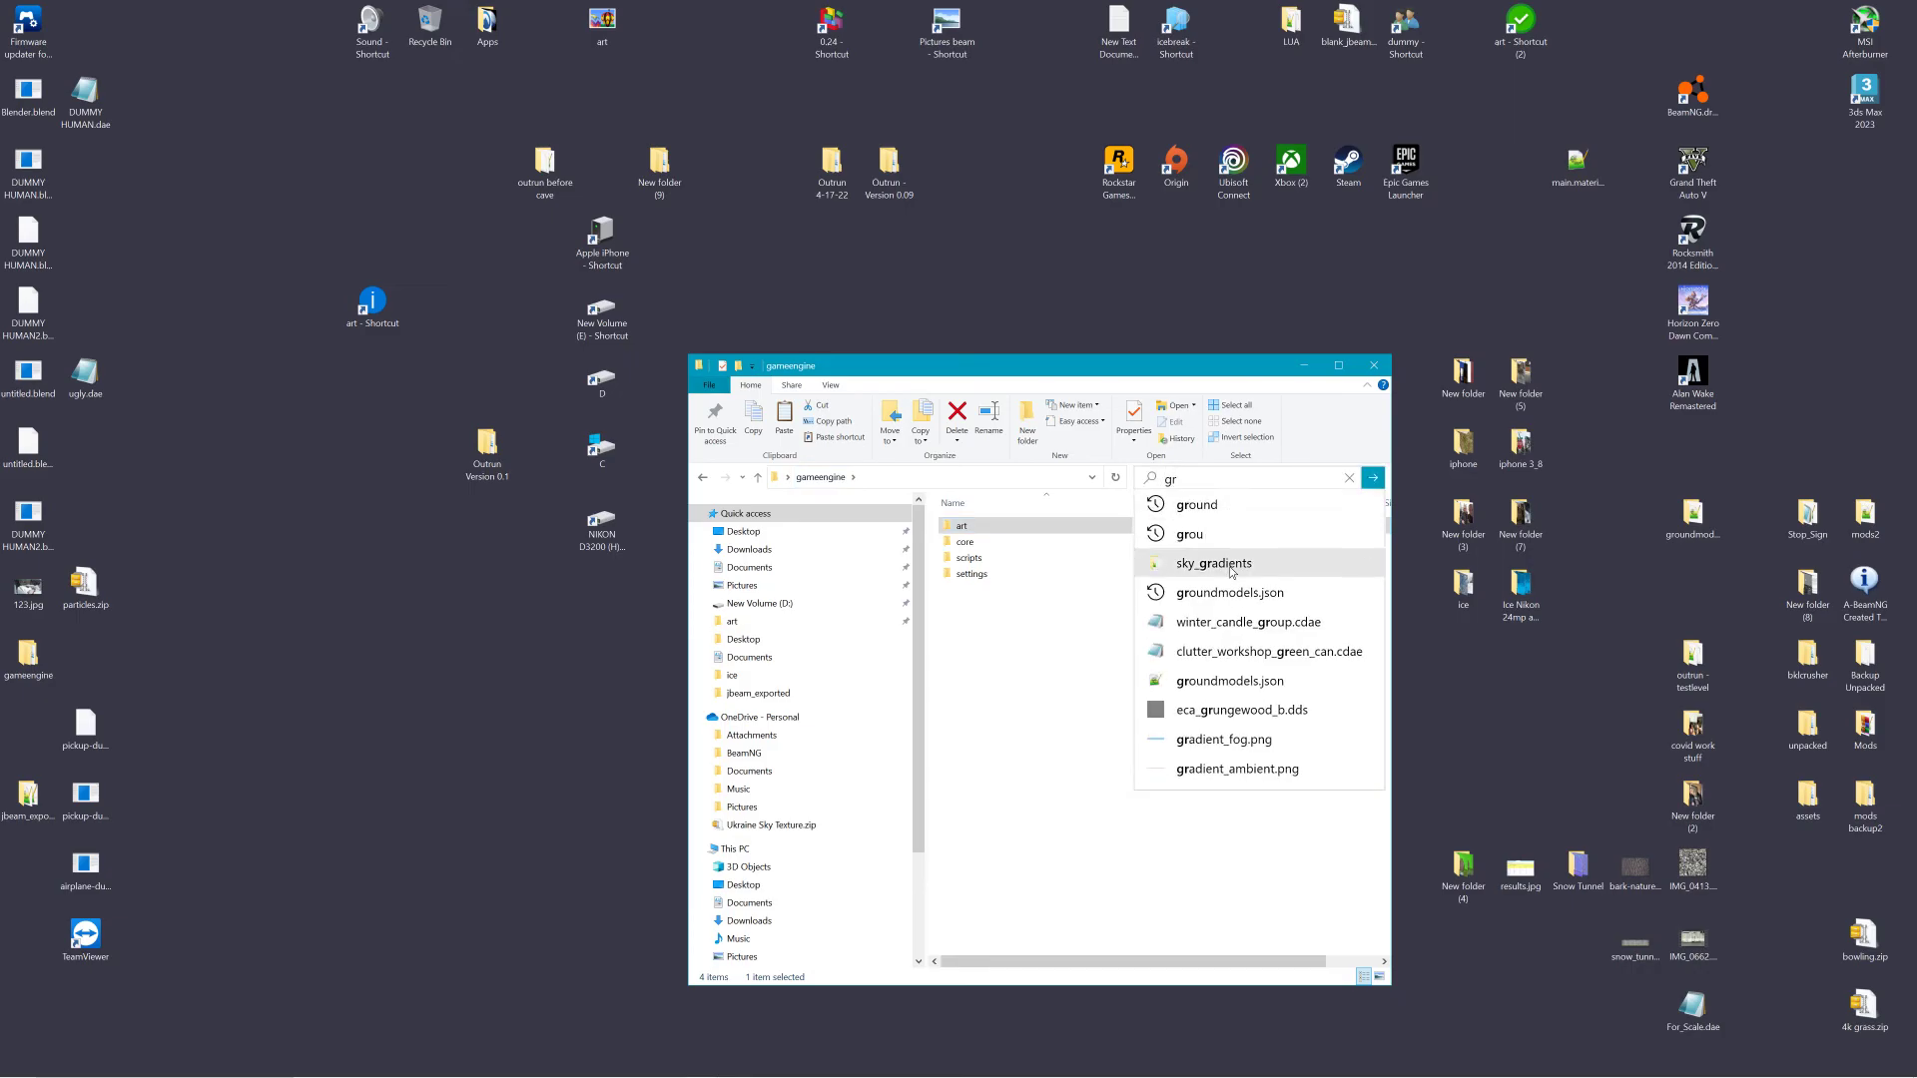
pyautogui.click(1212, 593)
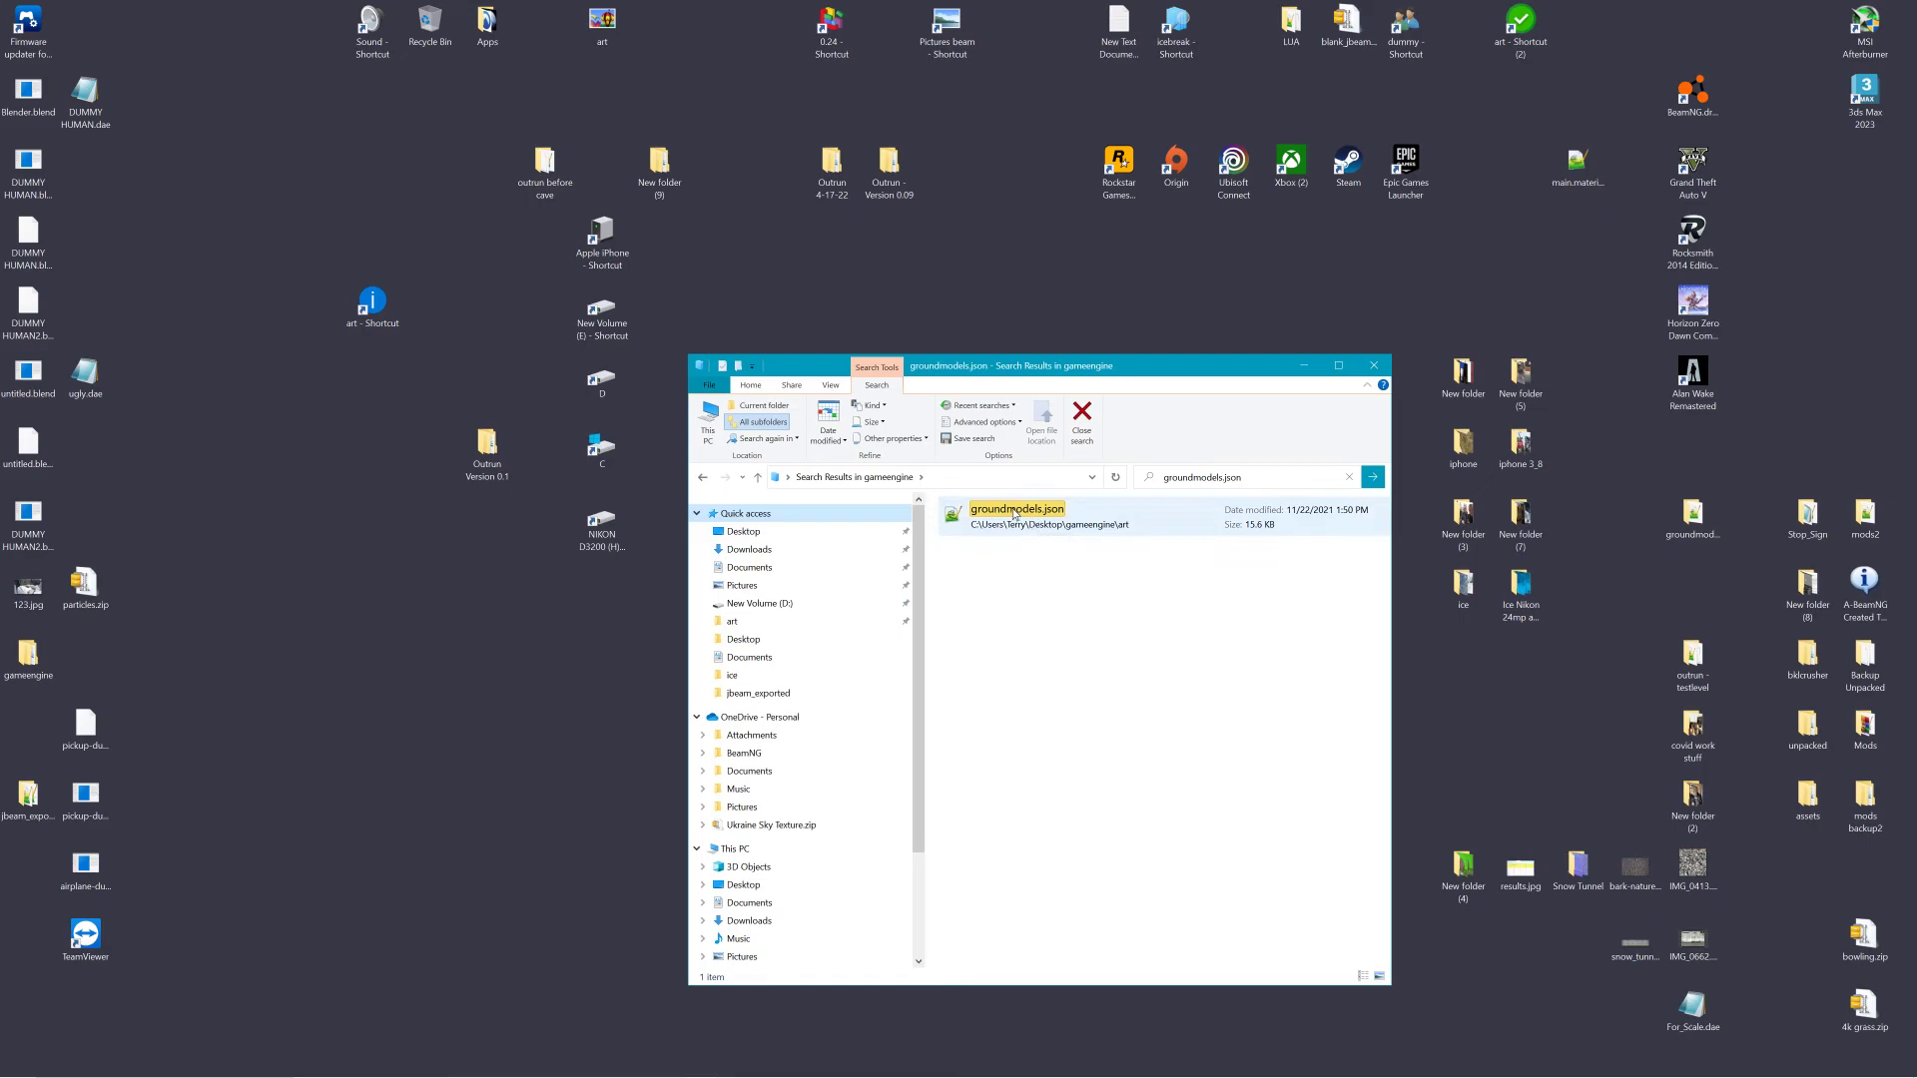
pyautogui.click(1014, 514)
pyautogui.doubleClick(1013, 514)
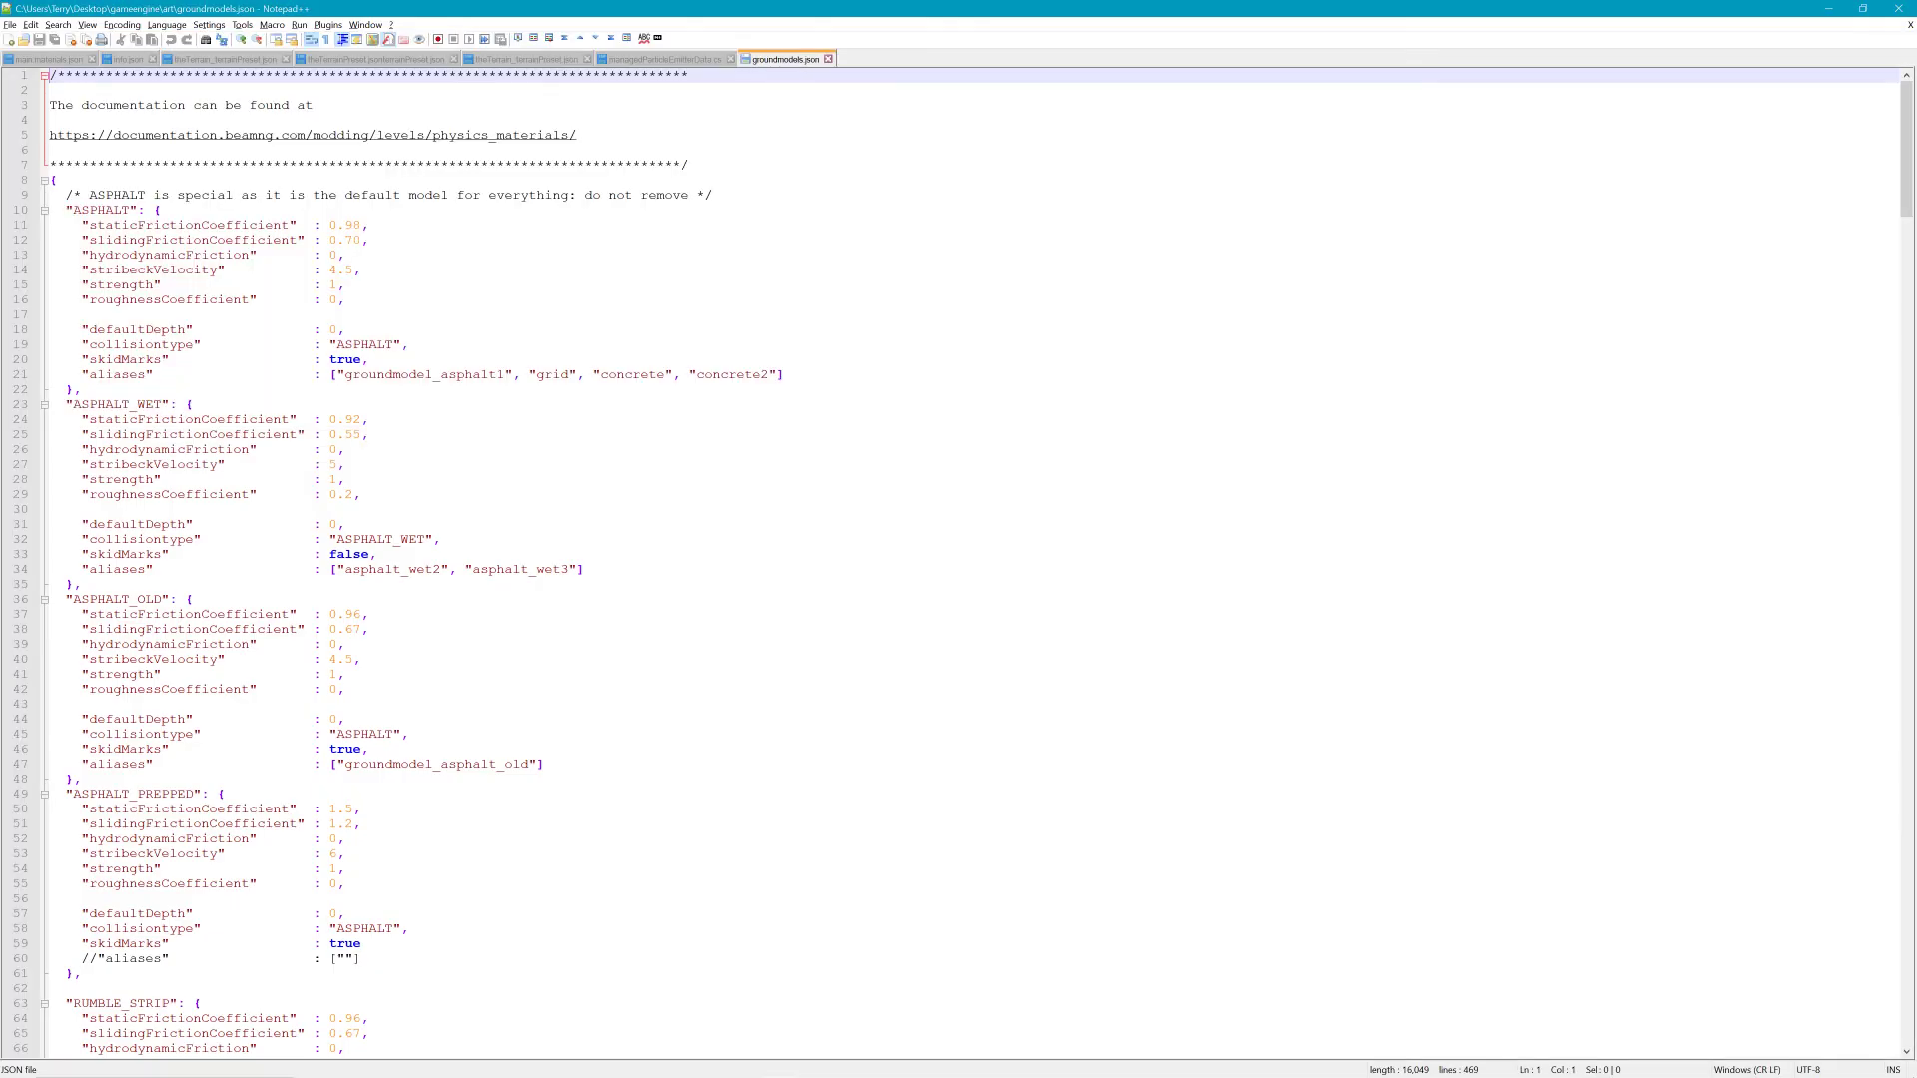
# Search groundmodels.json for "grass" and examine the aliases of the GRASS ground model
pyautogui.scroll(-13, 977, 561)
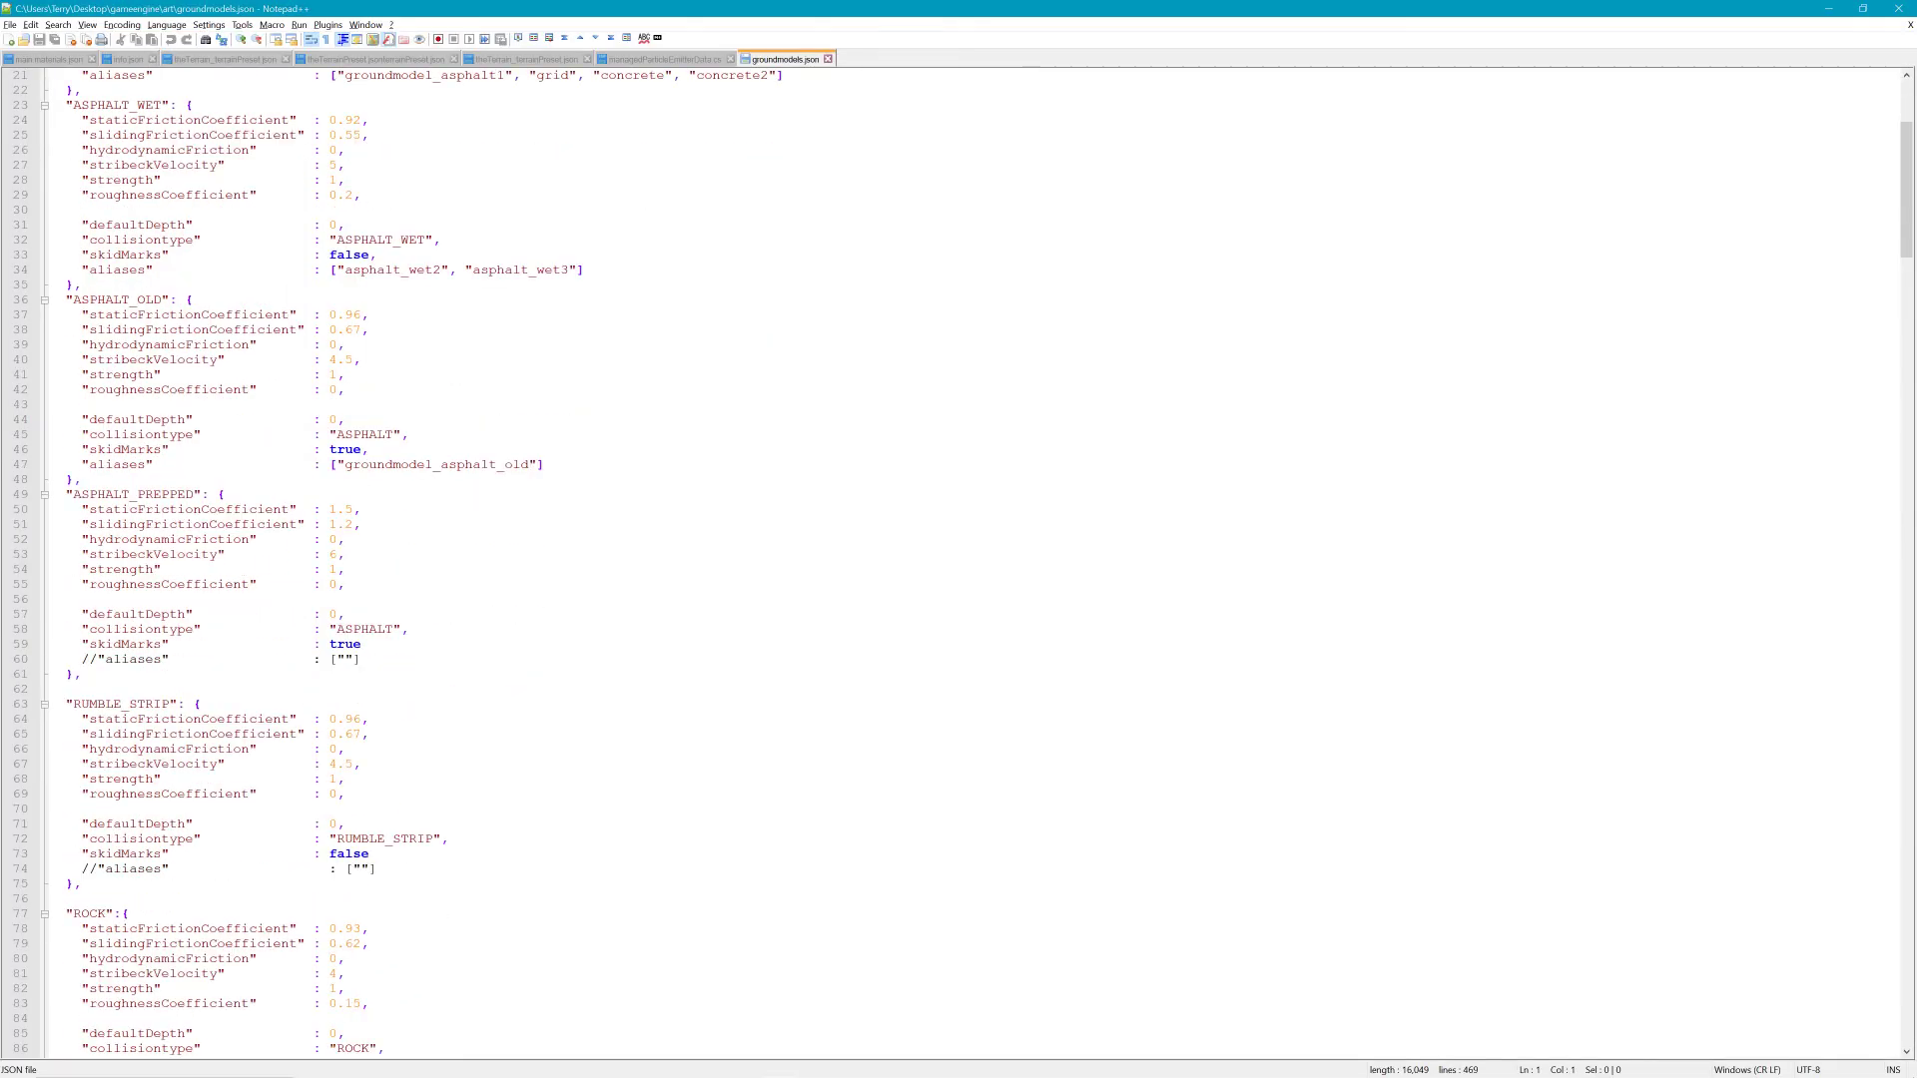
pyautogui.scroll(-3, 958, 561)
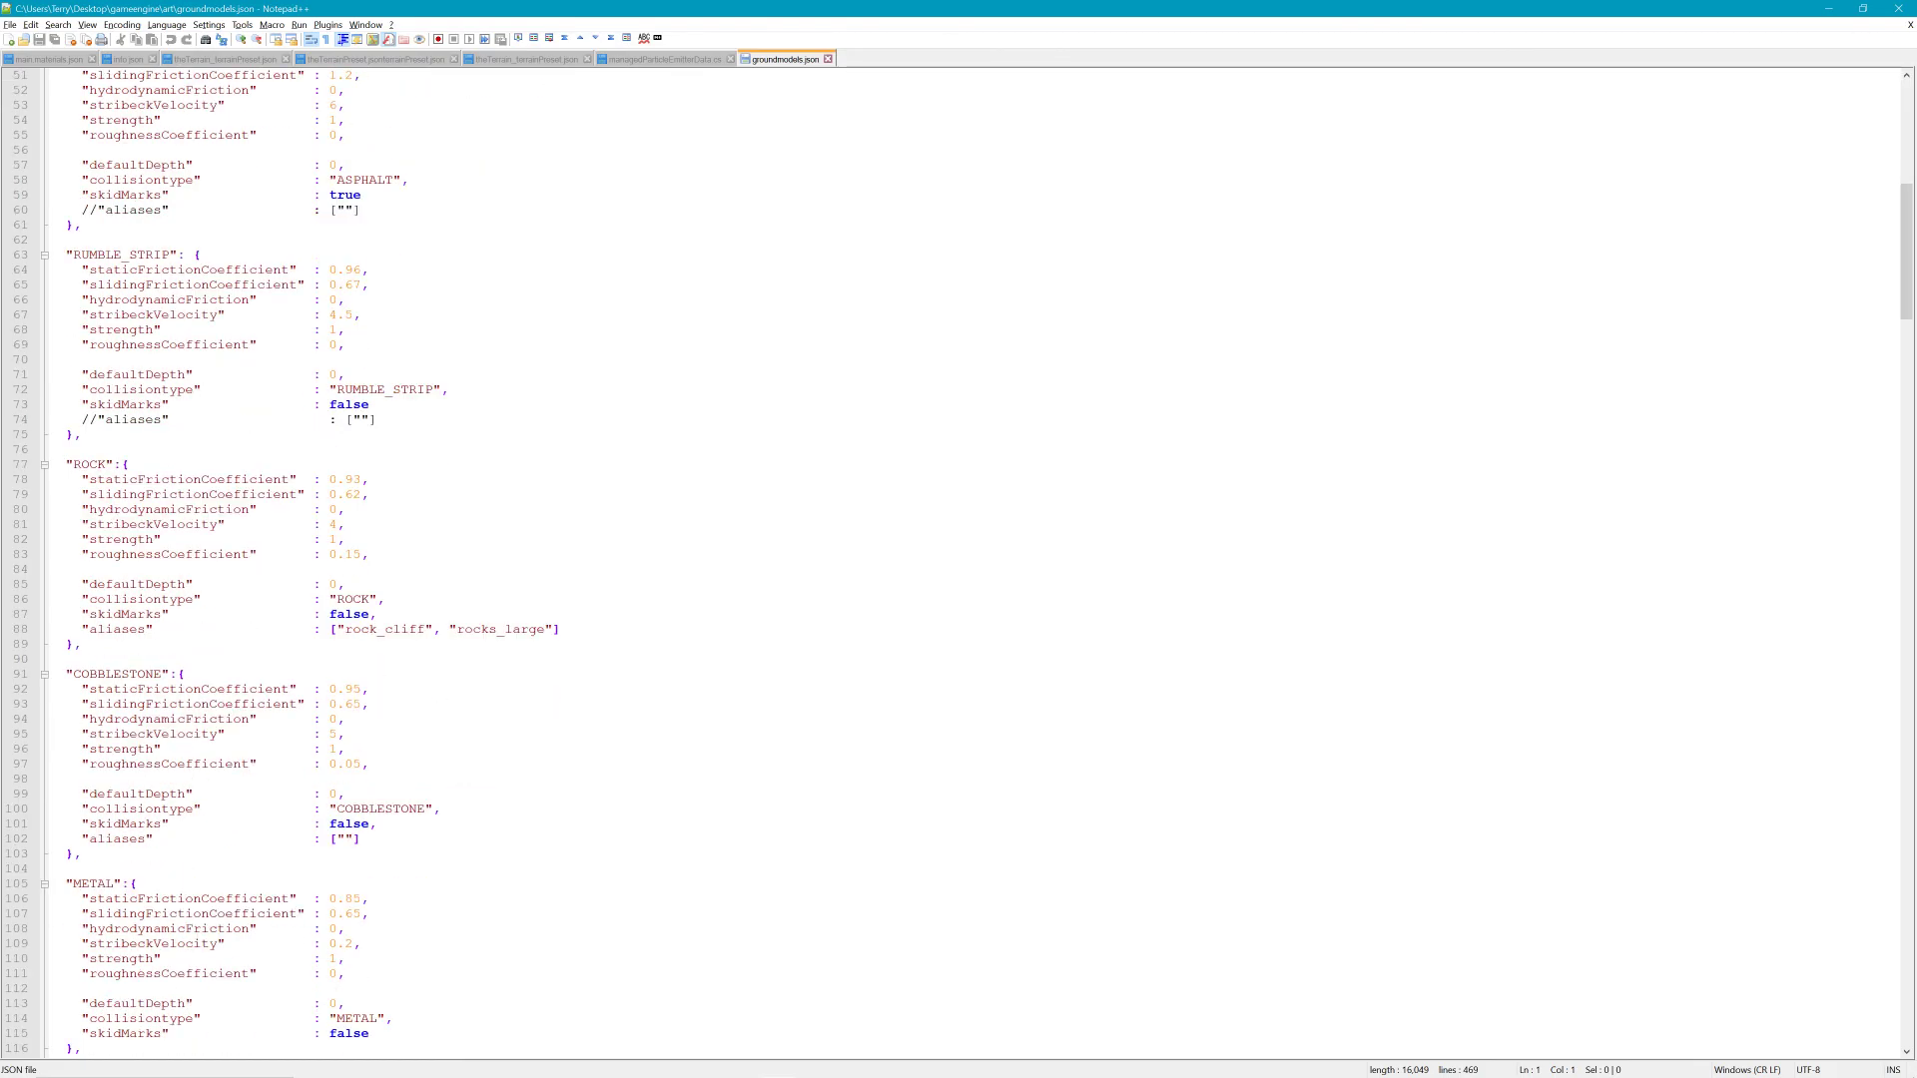
pyautogui.scroll(-20, 958, 561)
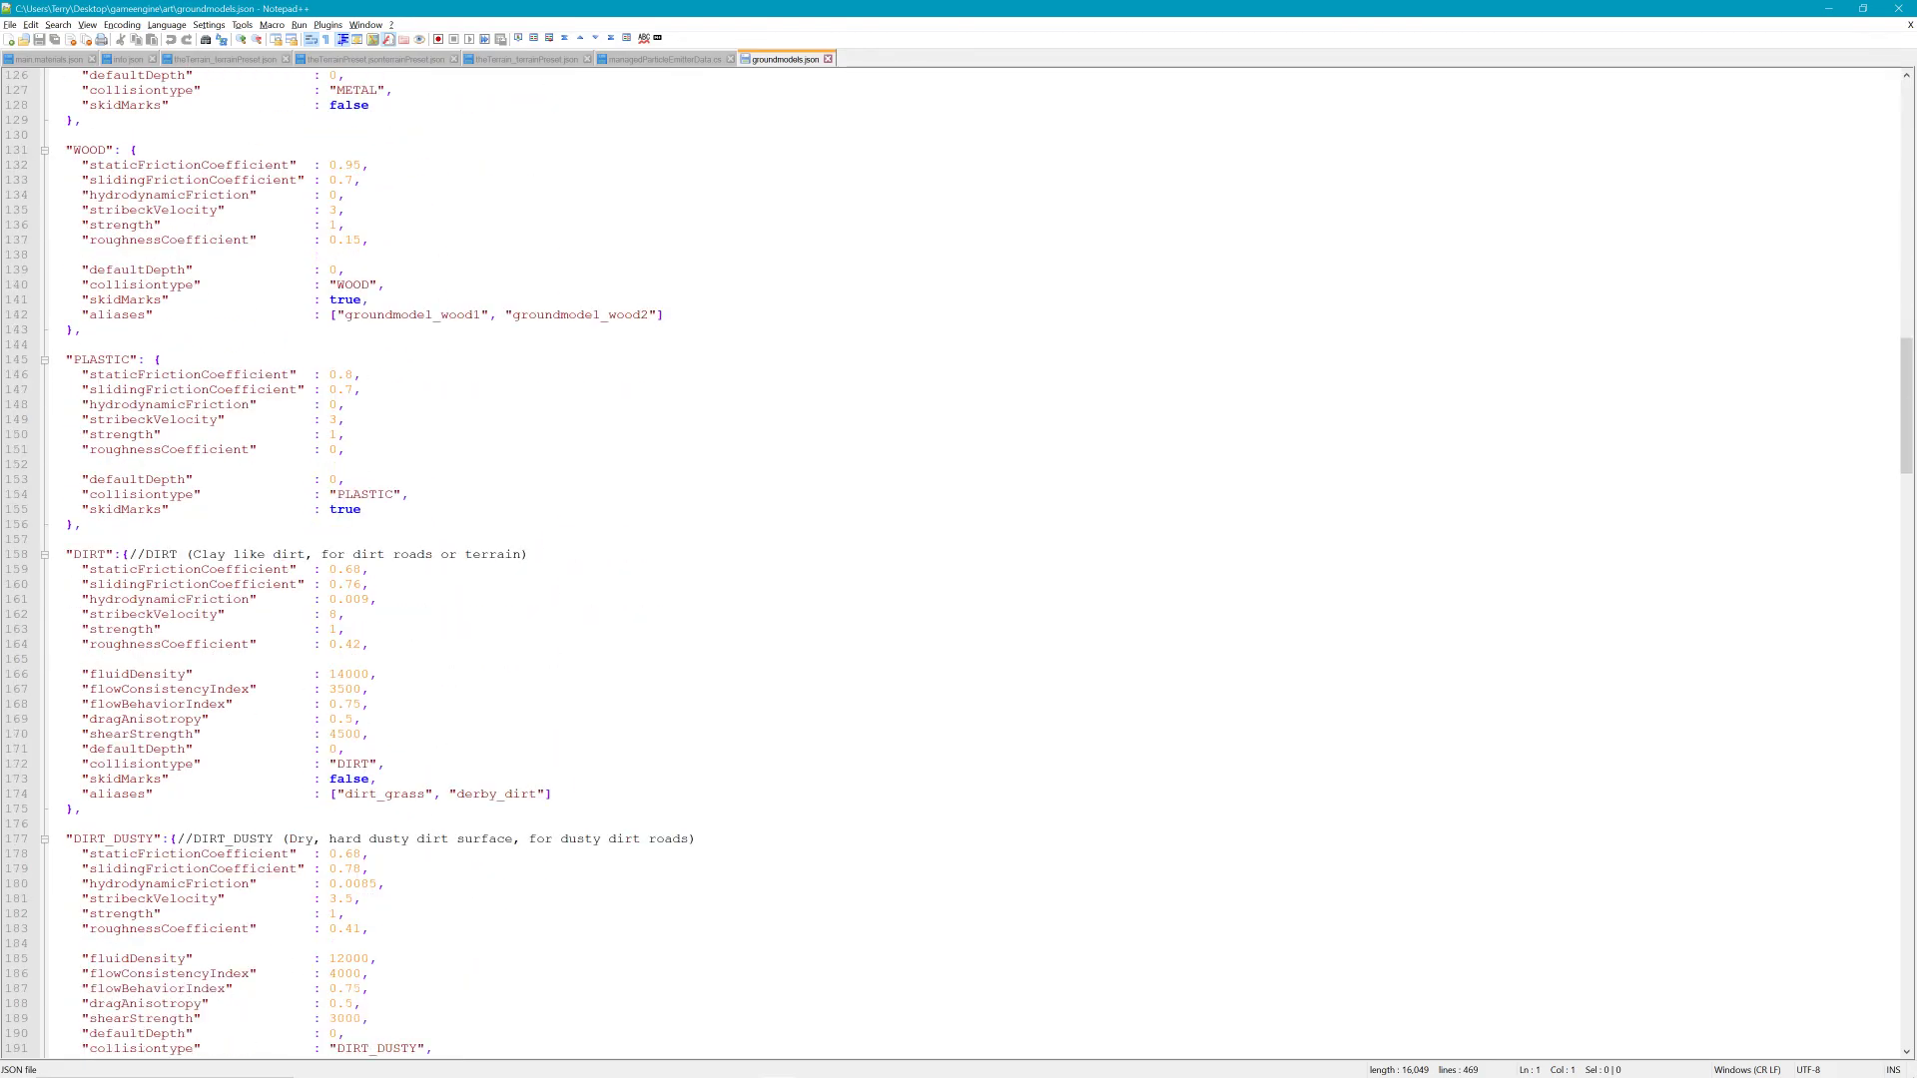
pyautogui.click(59, 25)
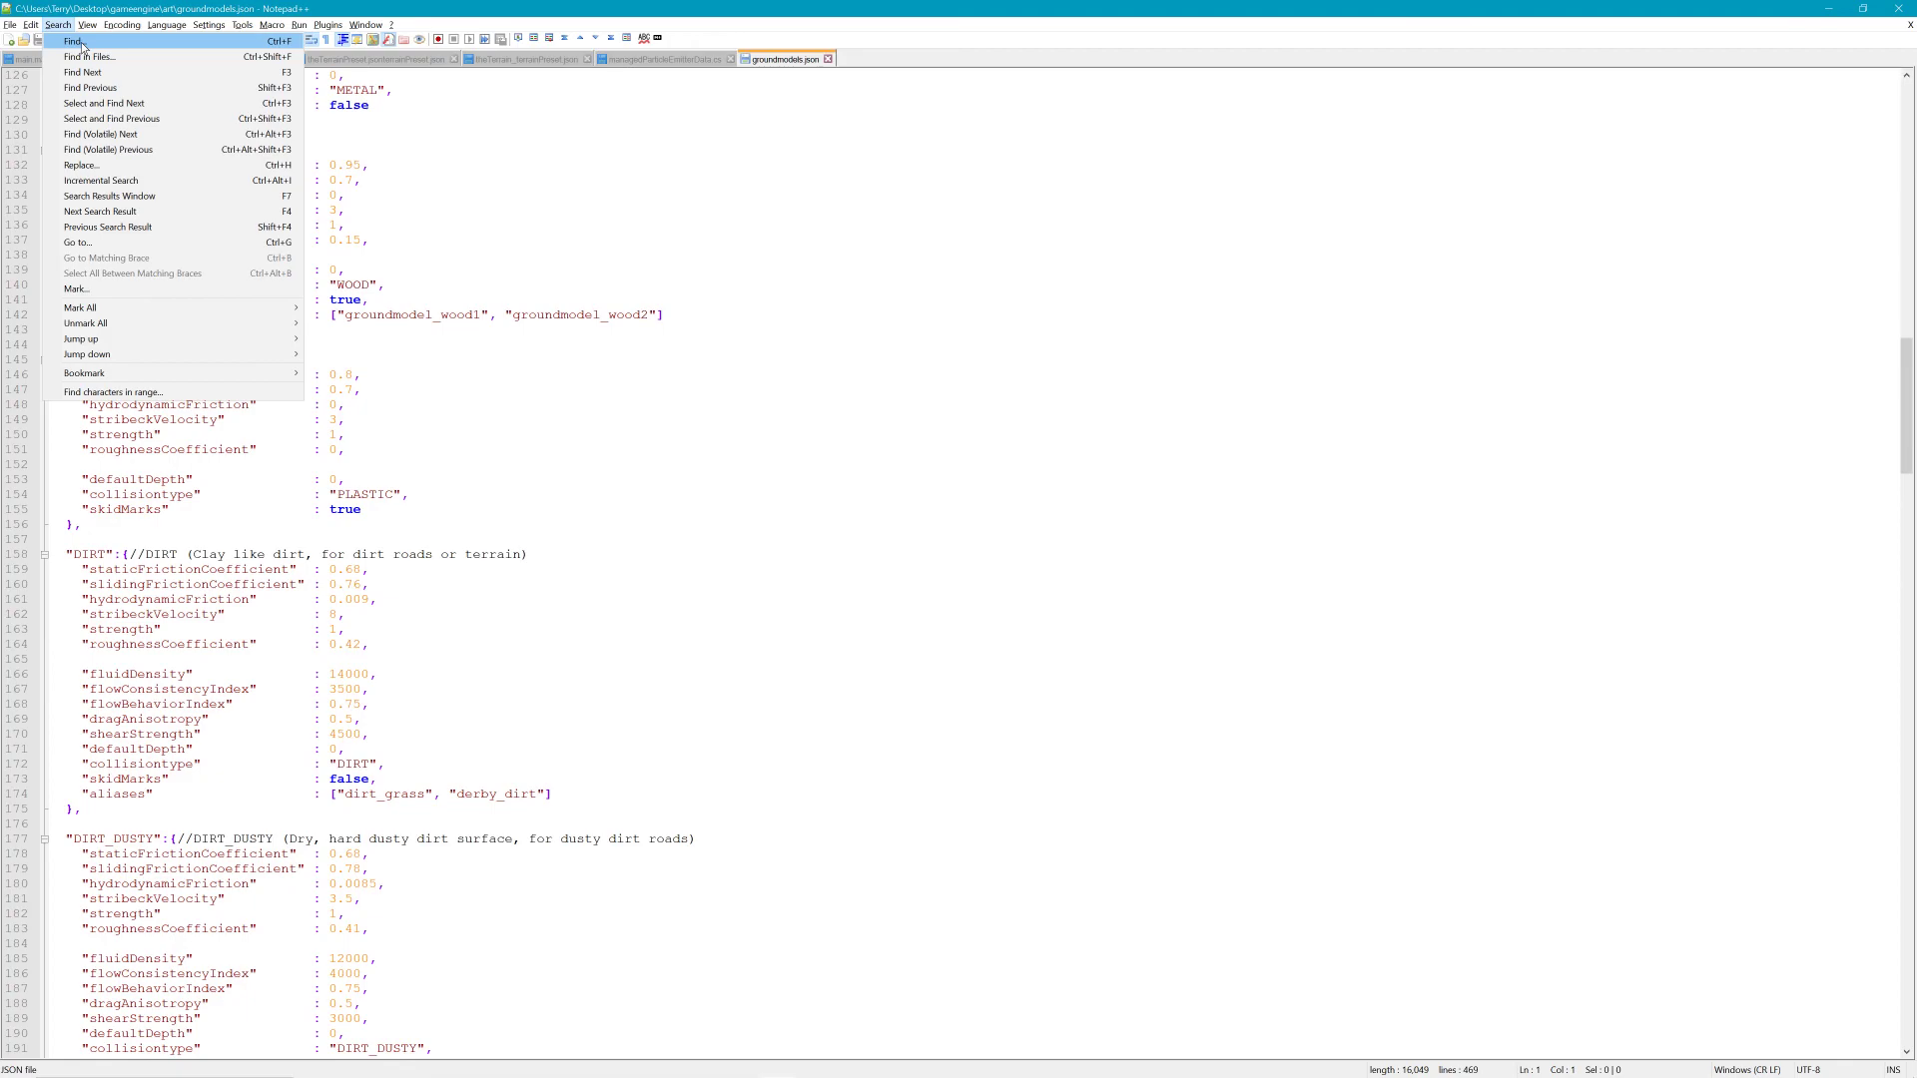
pyautogui.click(82, 45)
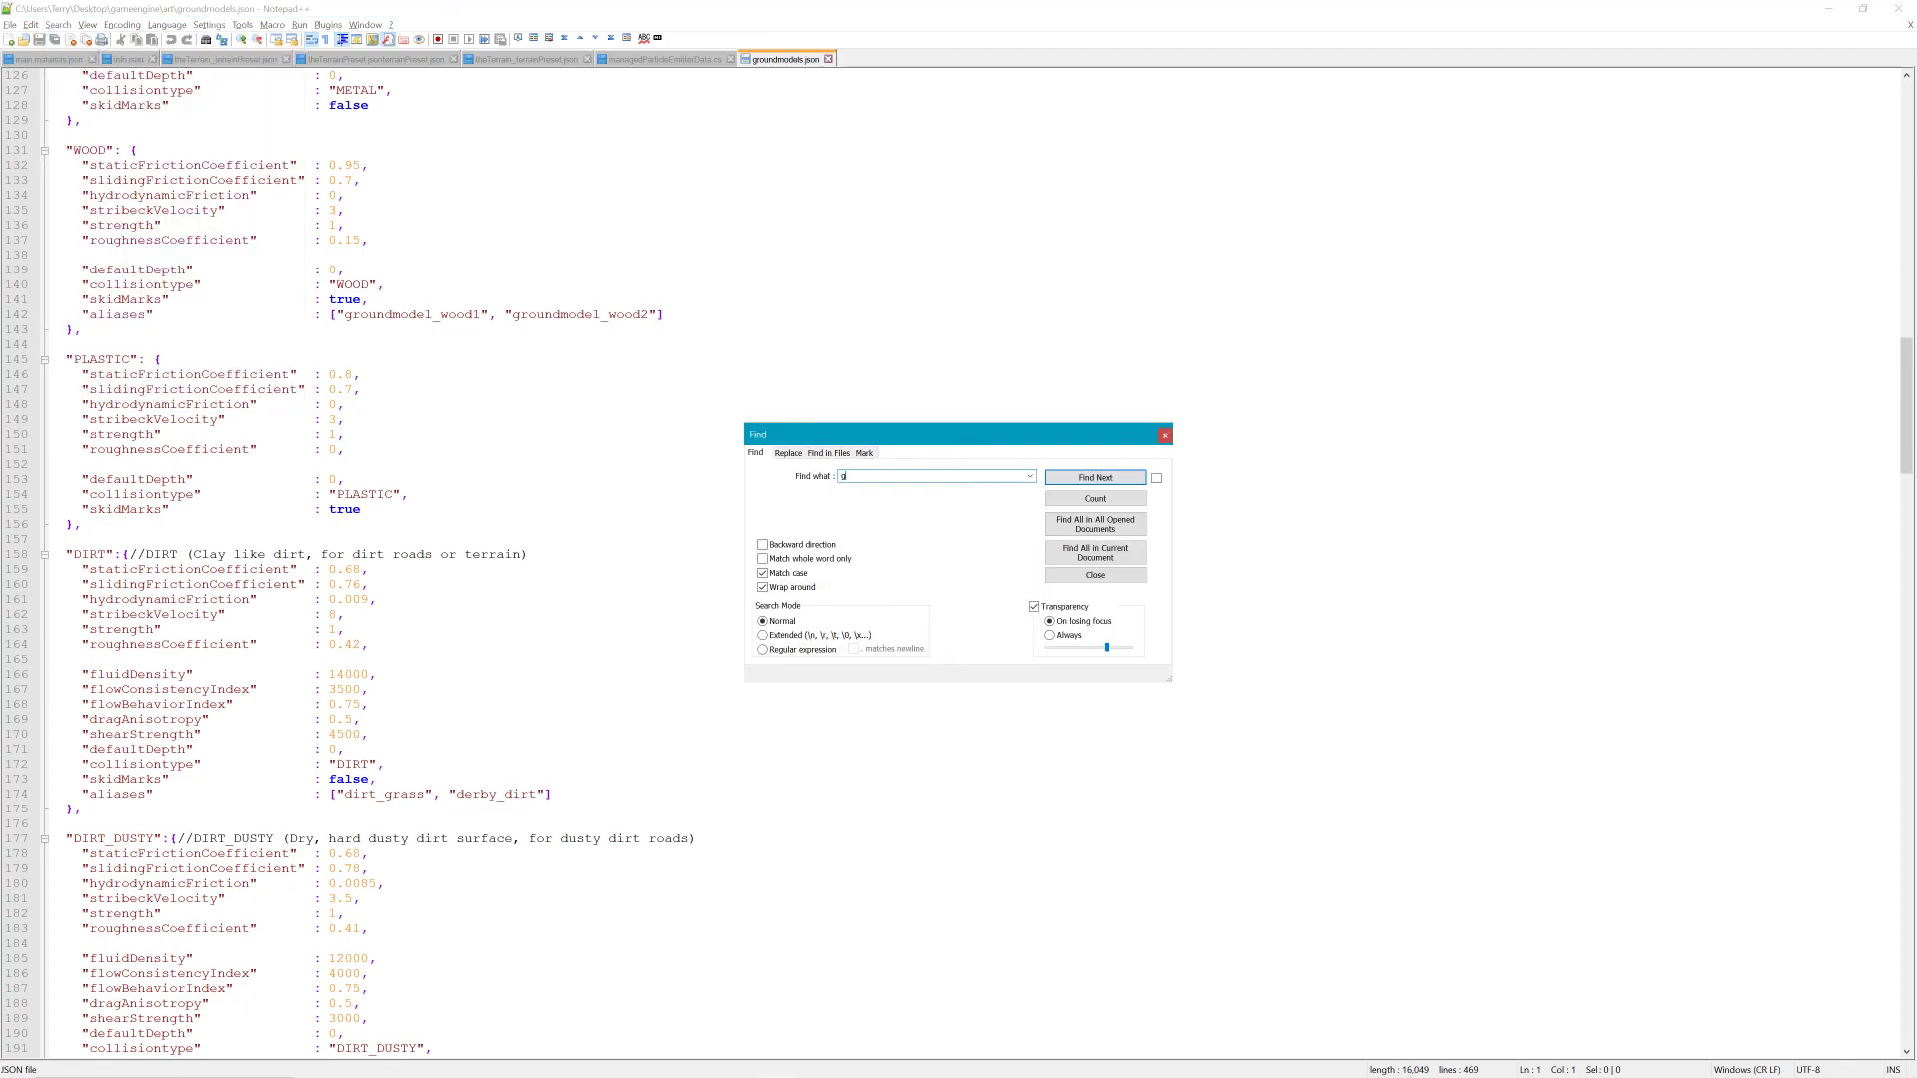
pyautogui.write('grass')
pyautogui.click(1139, 478)
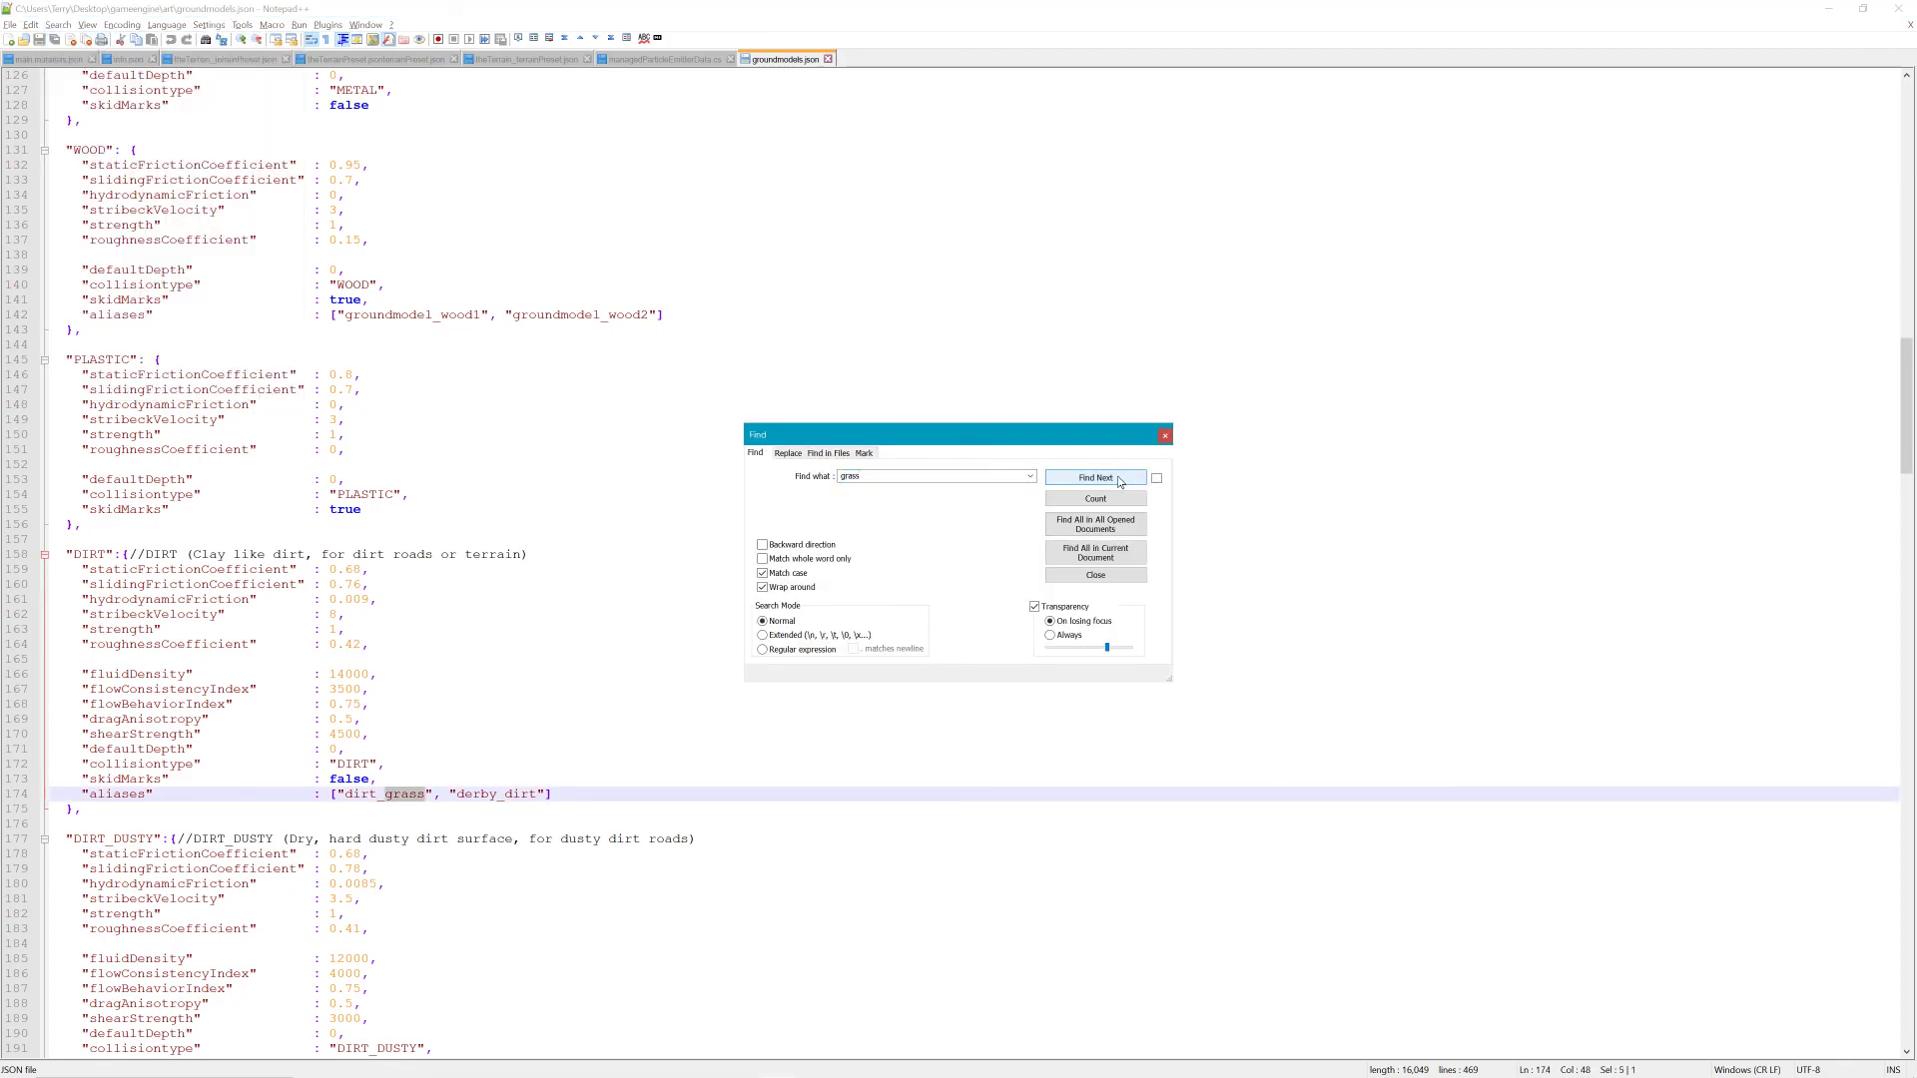
pyautogui.click(1117, 479)
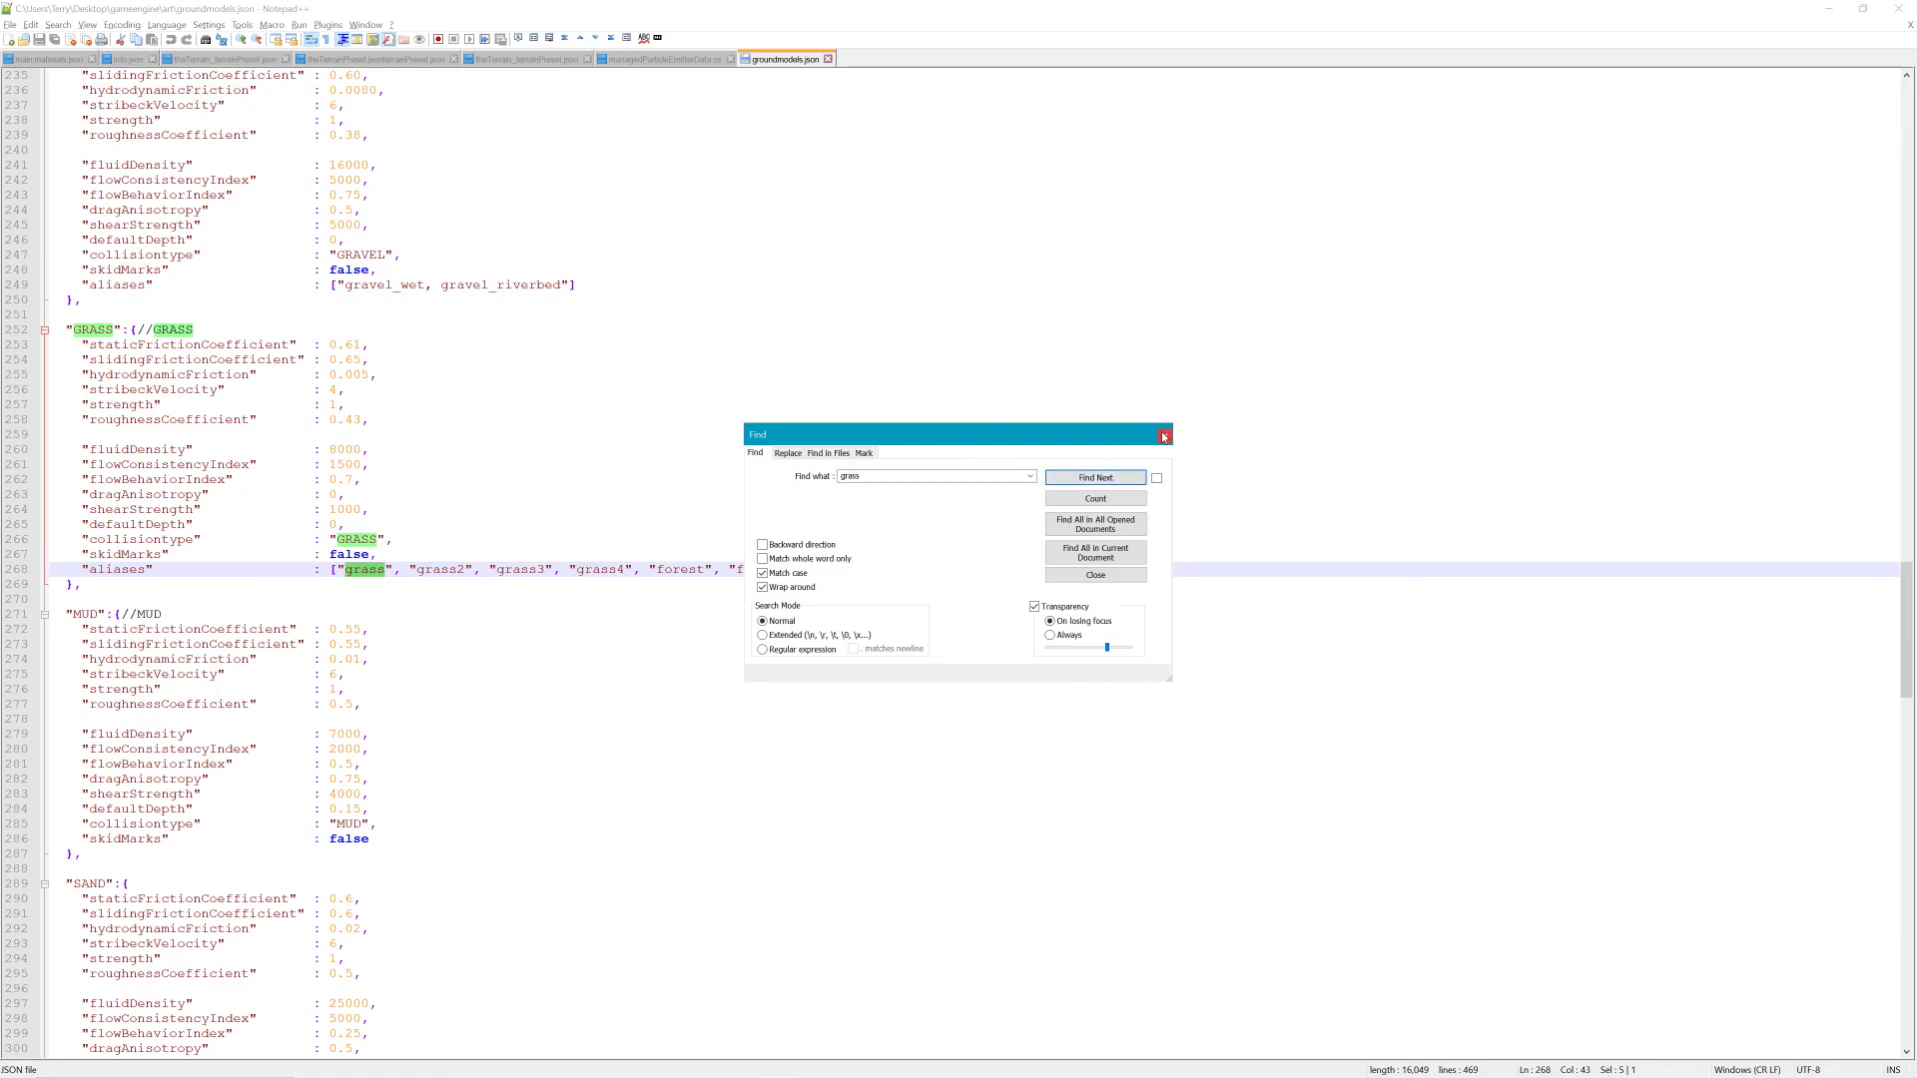
pyautogui.click(1163, 436)
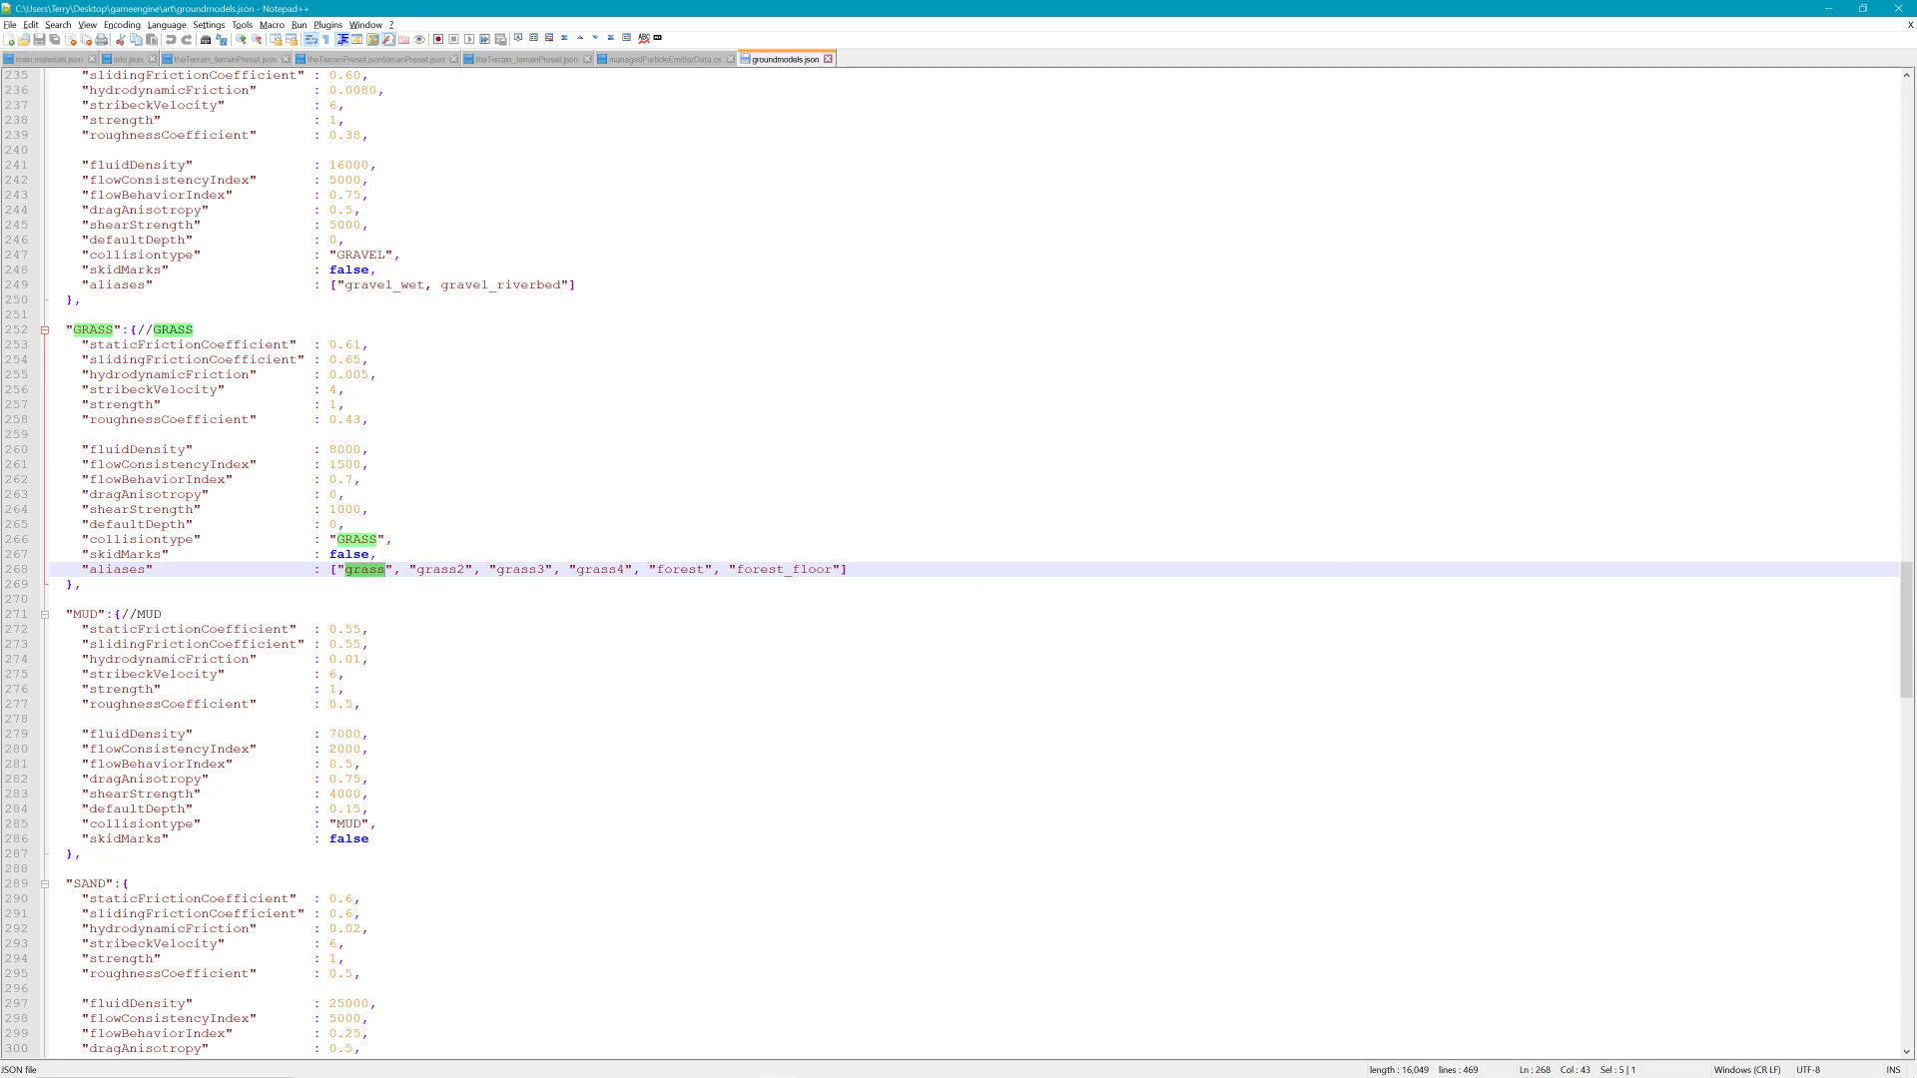
pyautogui.hotkey('alt', 'Tab')
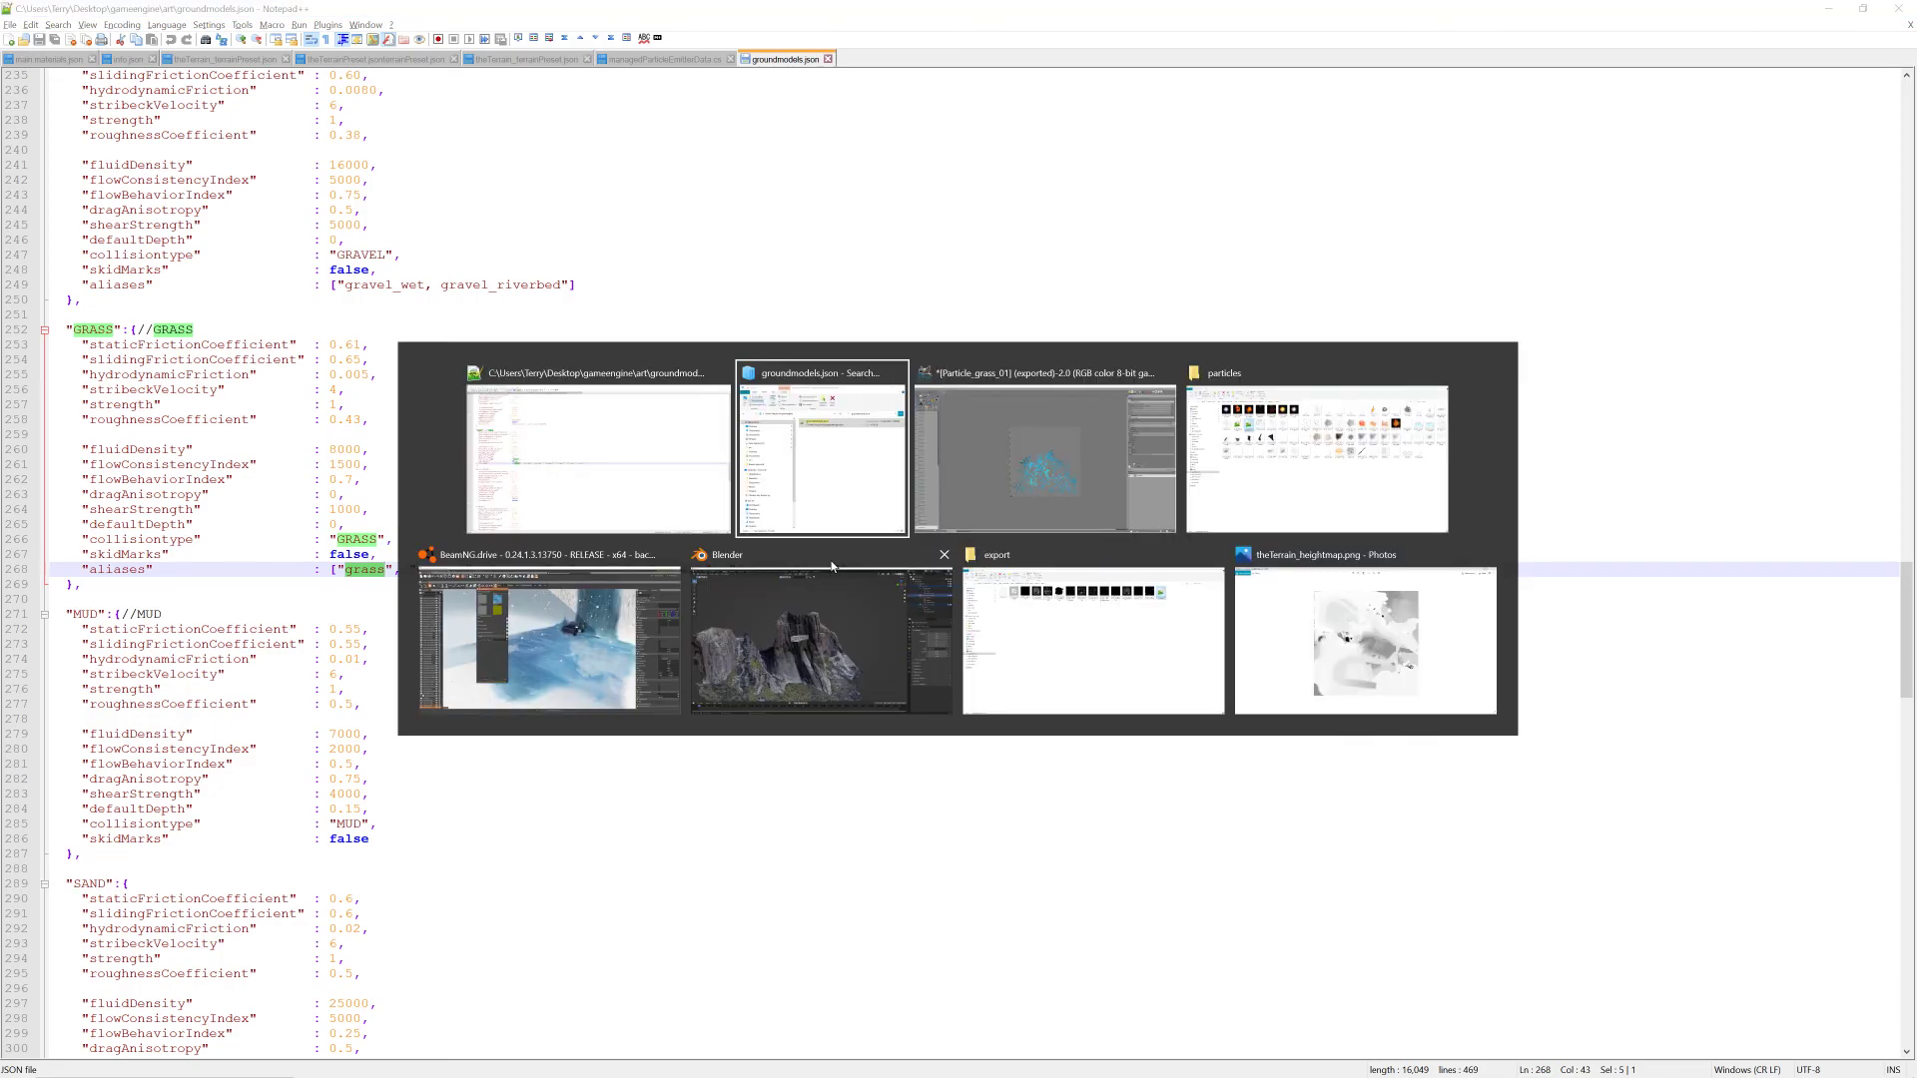
# Switch to BeamNG.drive, check the ground model assigned to Grass2 in the Terrain Material Library, and return to groundmodels.json in Notepad++
pyautogui.hotkey('alt', 'Tab')
pyautogui.hotkey('alt', 'Tab')
pyautogui.hotkey('alt', 'Tab')
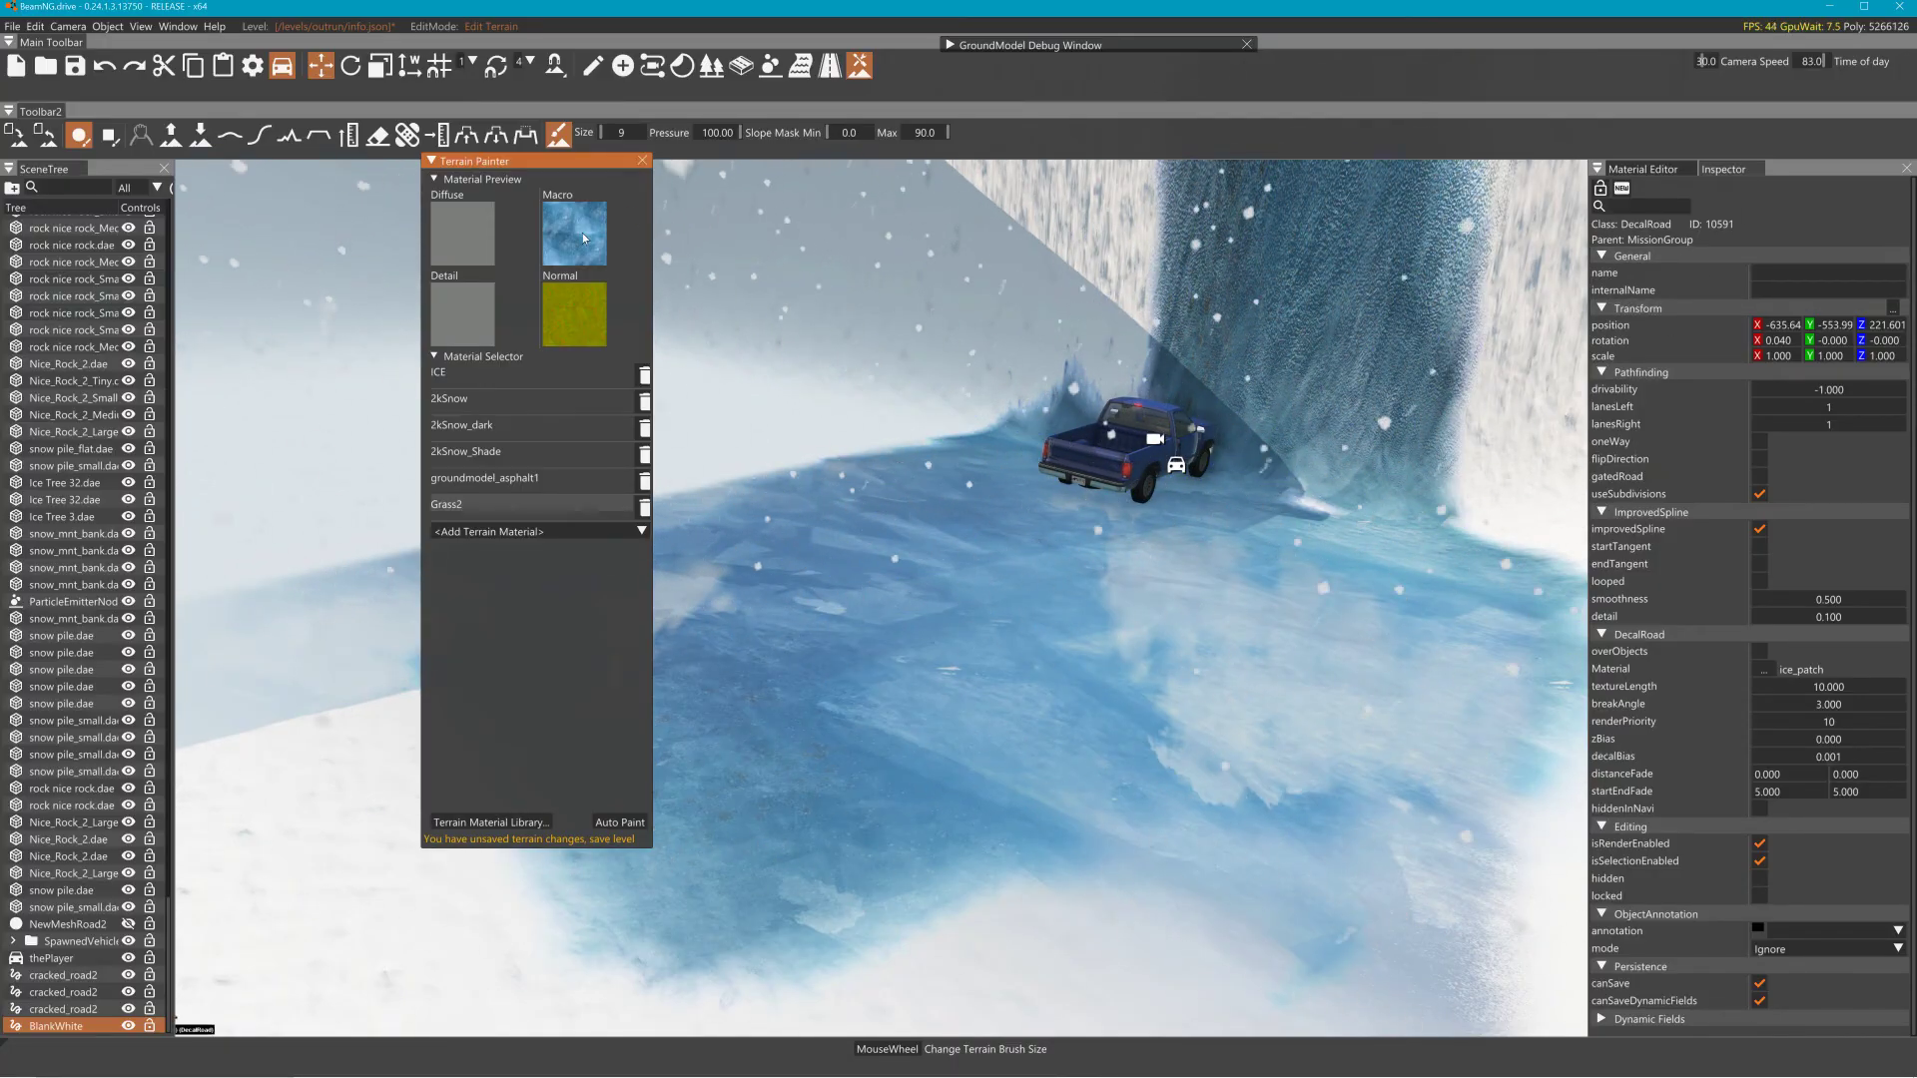
pyautogui.doubleClick(491, 500)
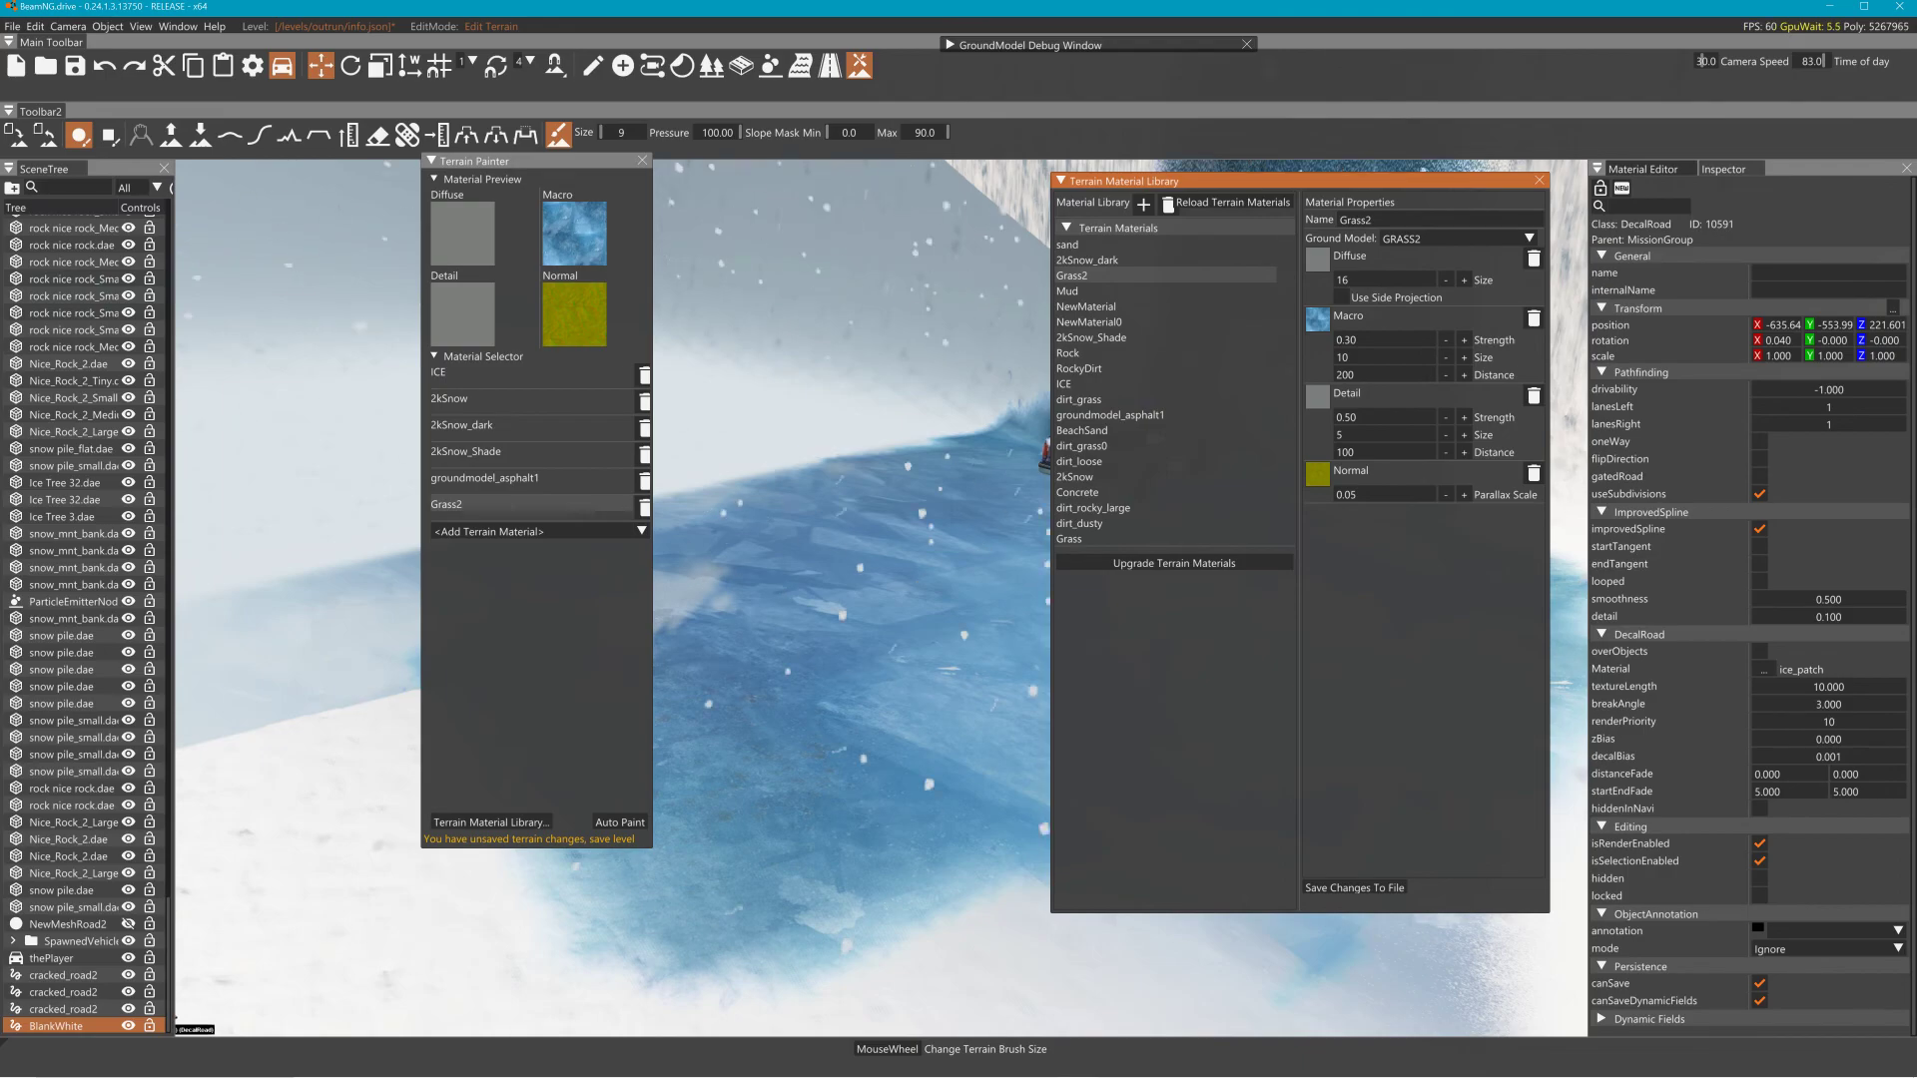
pyautogui.hotkey('alt', 'Tab')
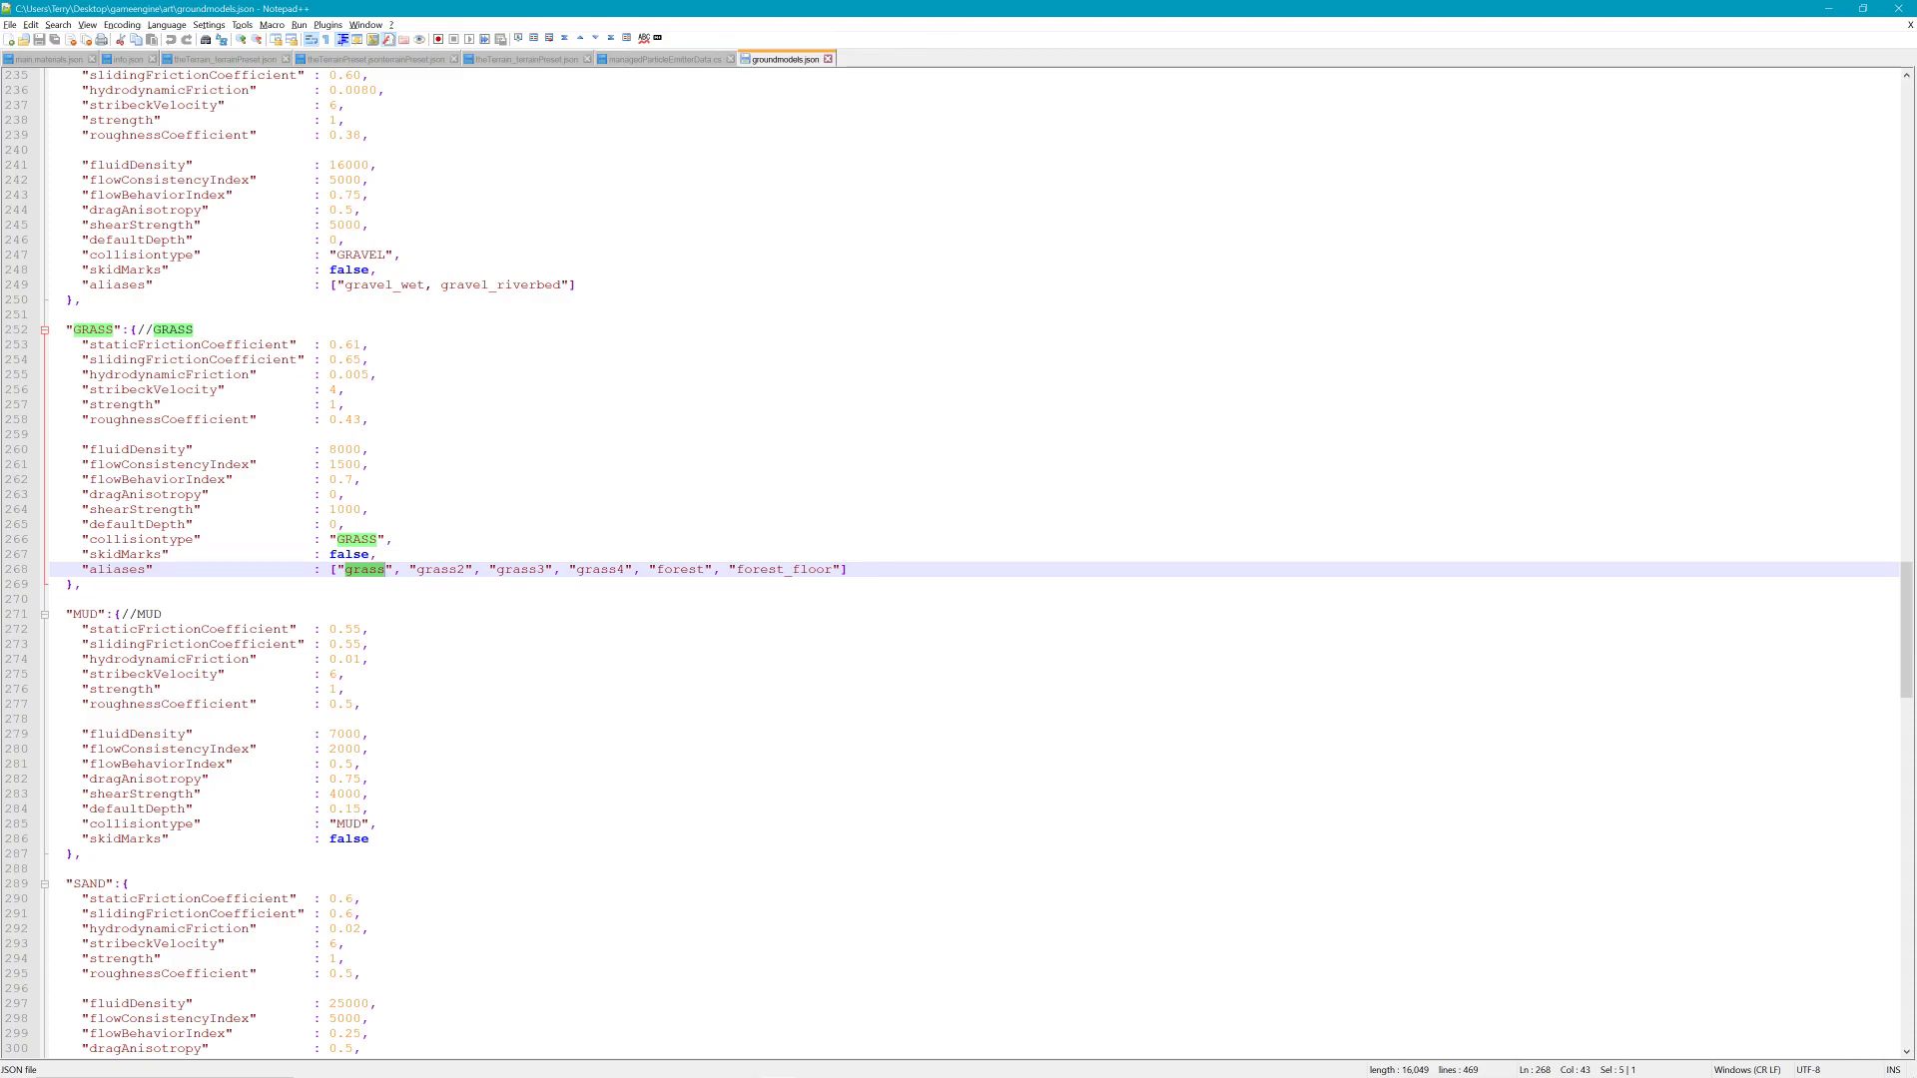
# Copy the GRASS ground model block in groundmodels.json, from its heading through the aliases line
pyautogui.click(81, 584)
pyautogui.moveTo(848, 570); pyautogui.dragTo(50, 329)
pyautogui.rightClick(156, 382)
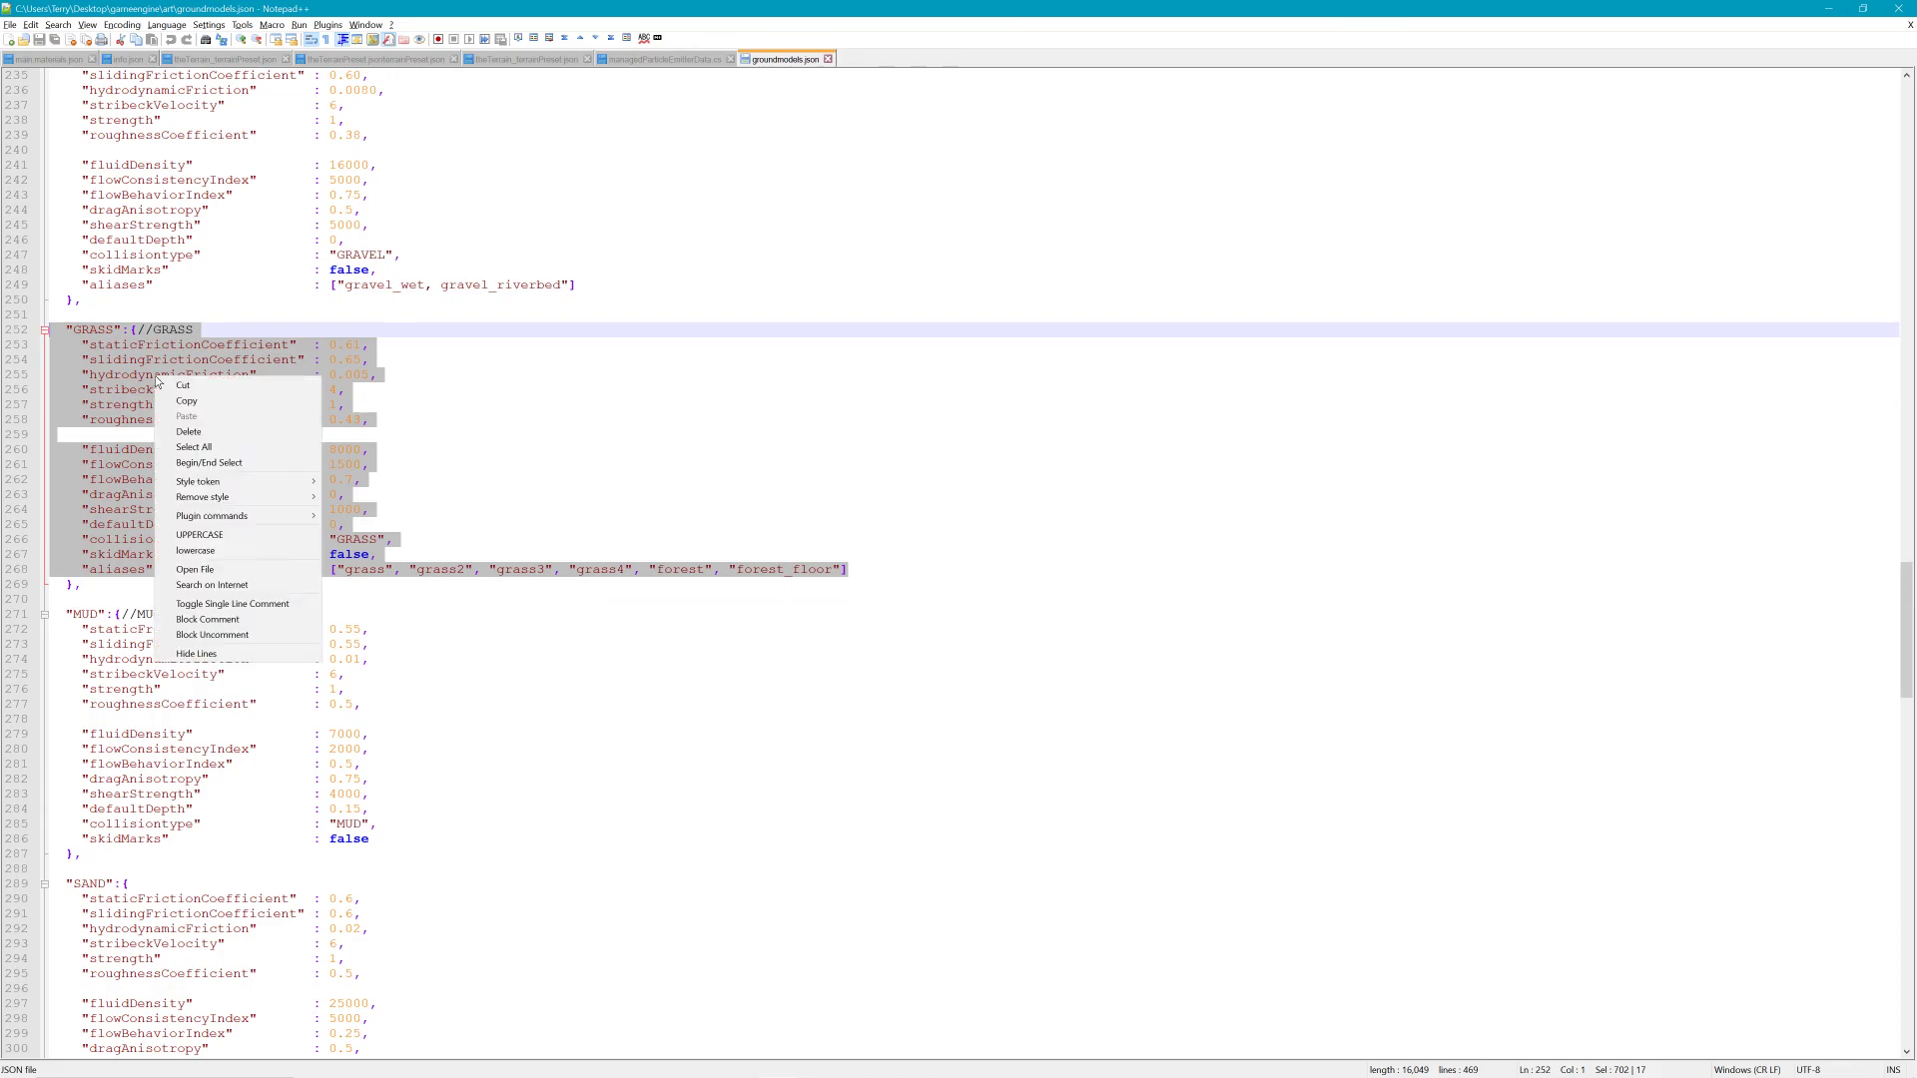
pyautogui.click(189, 397)
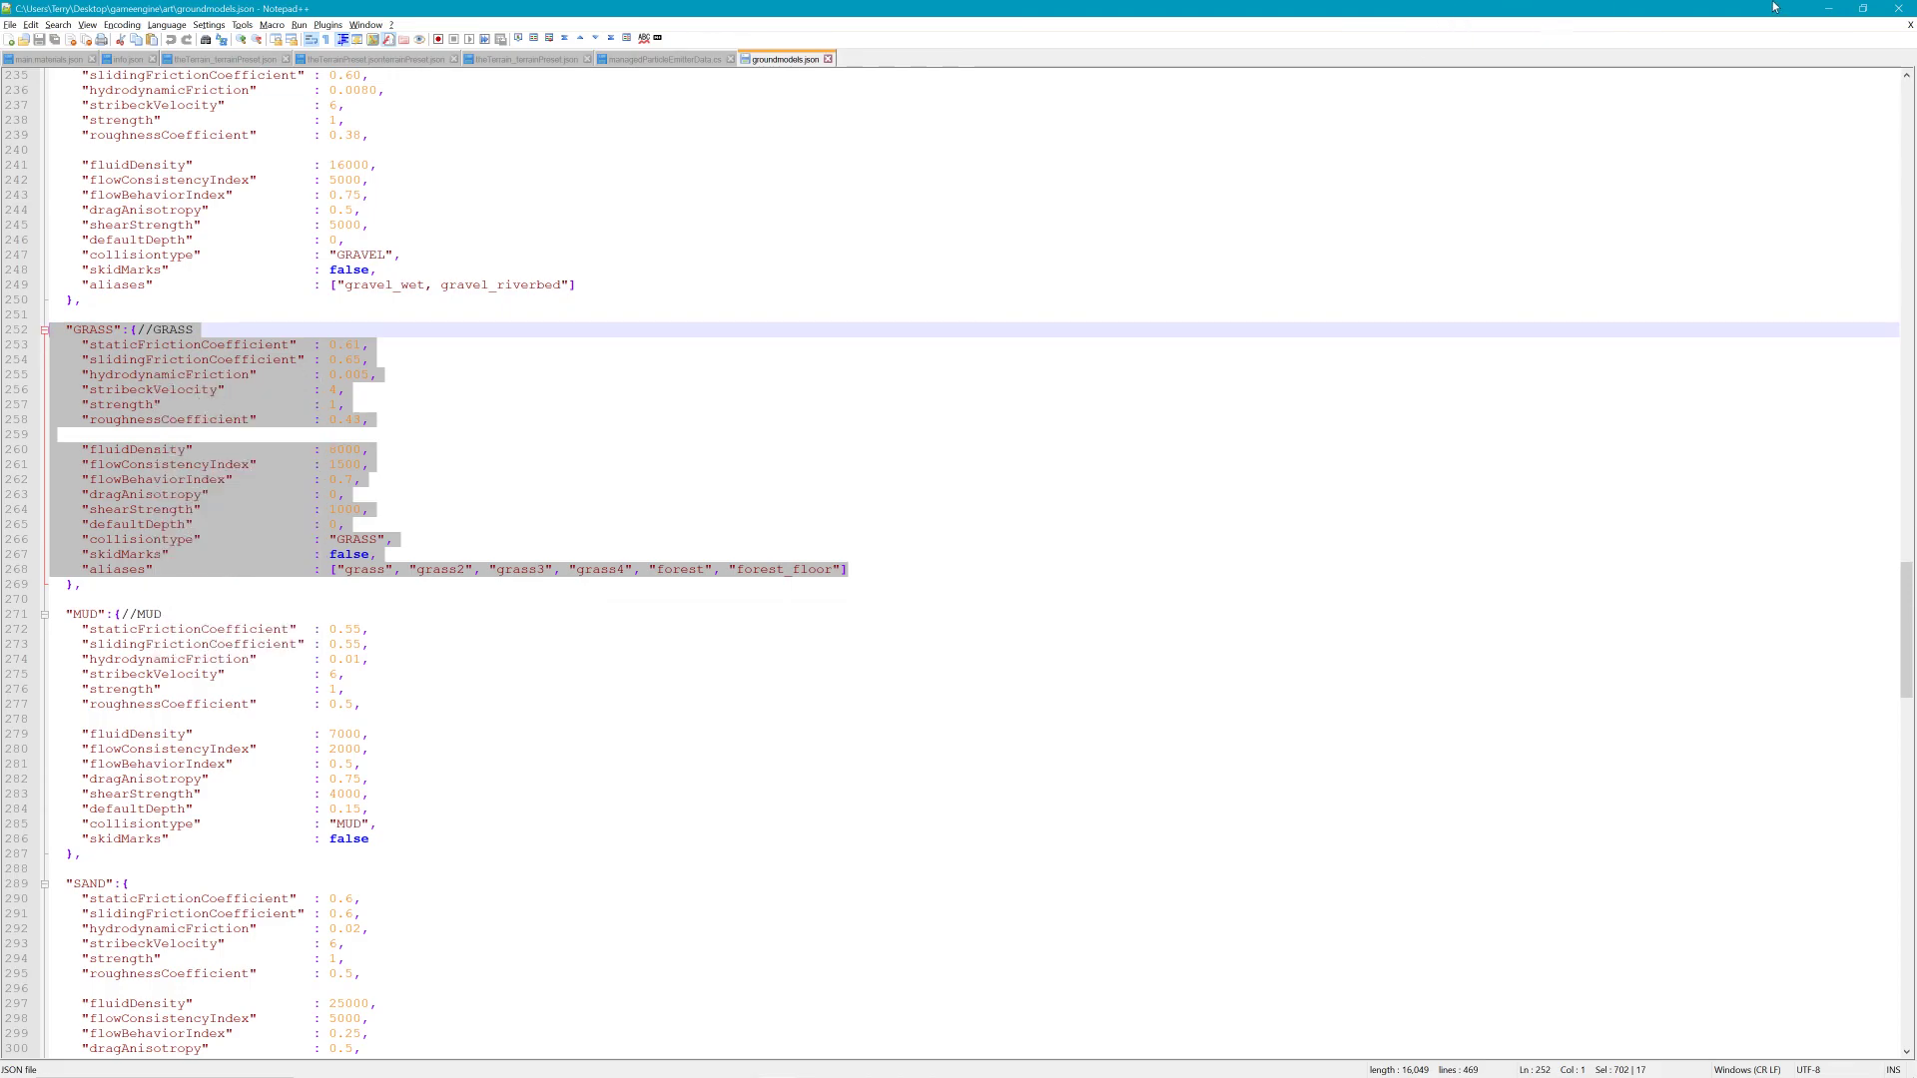
# Open Snow2.json from the outrun level's groundmodels folder, reached through the desktop's 0.24 shortcut and the levels folder
pyautogui.click(1829, 8)
pyautogui.click(1828, 8)
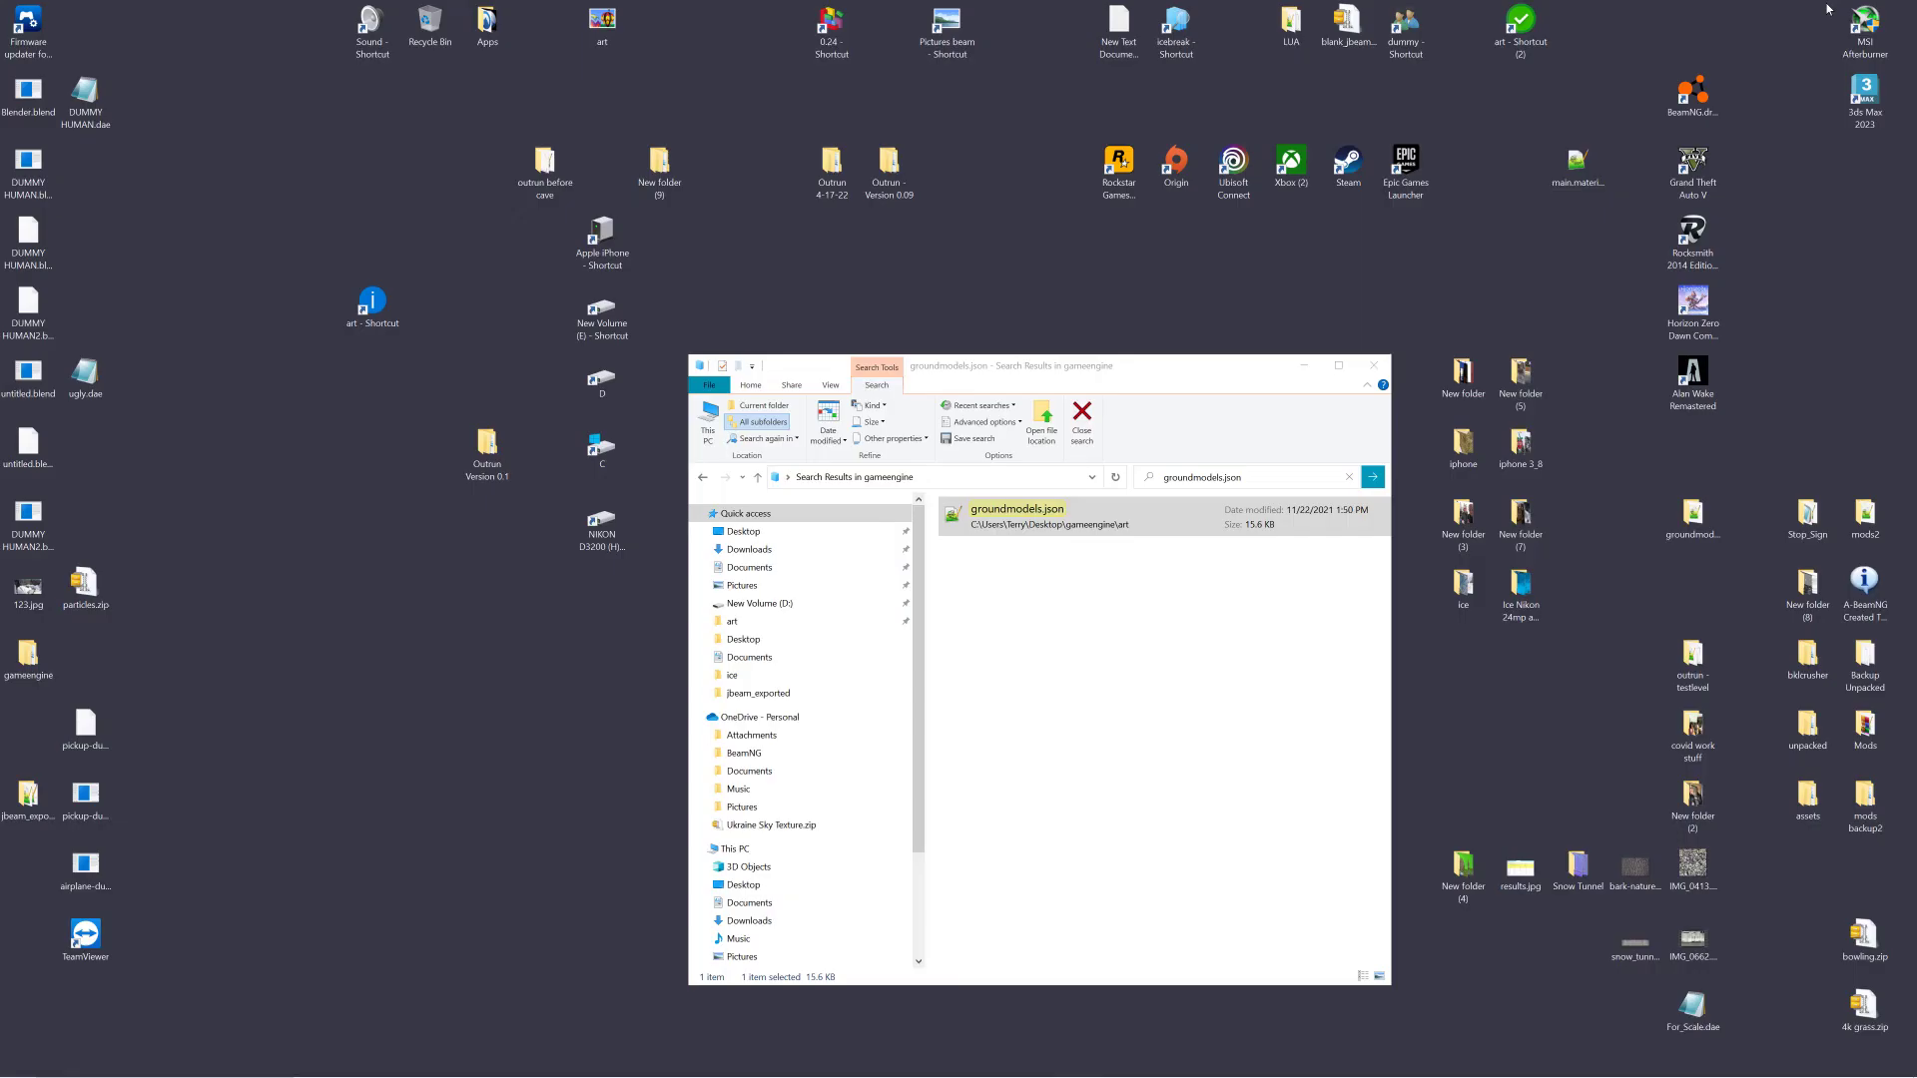
pyautogui.doubleClick(832, 22)
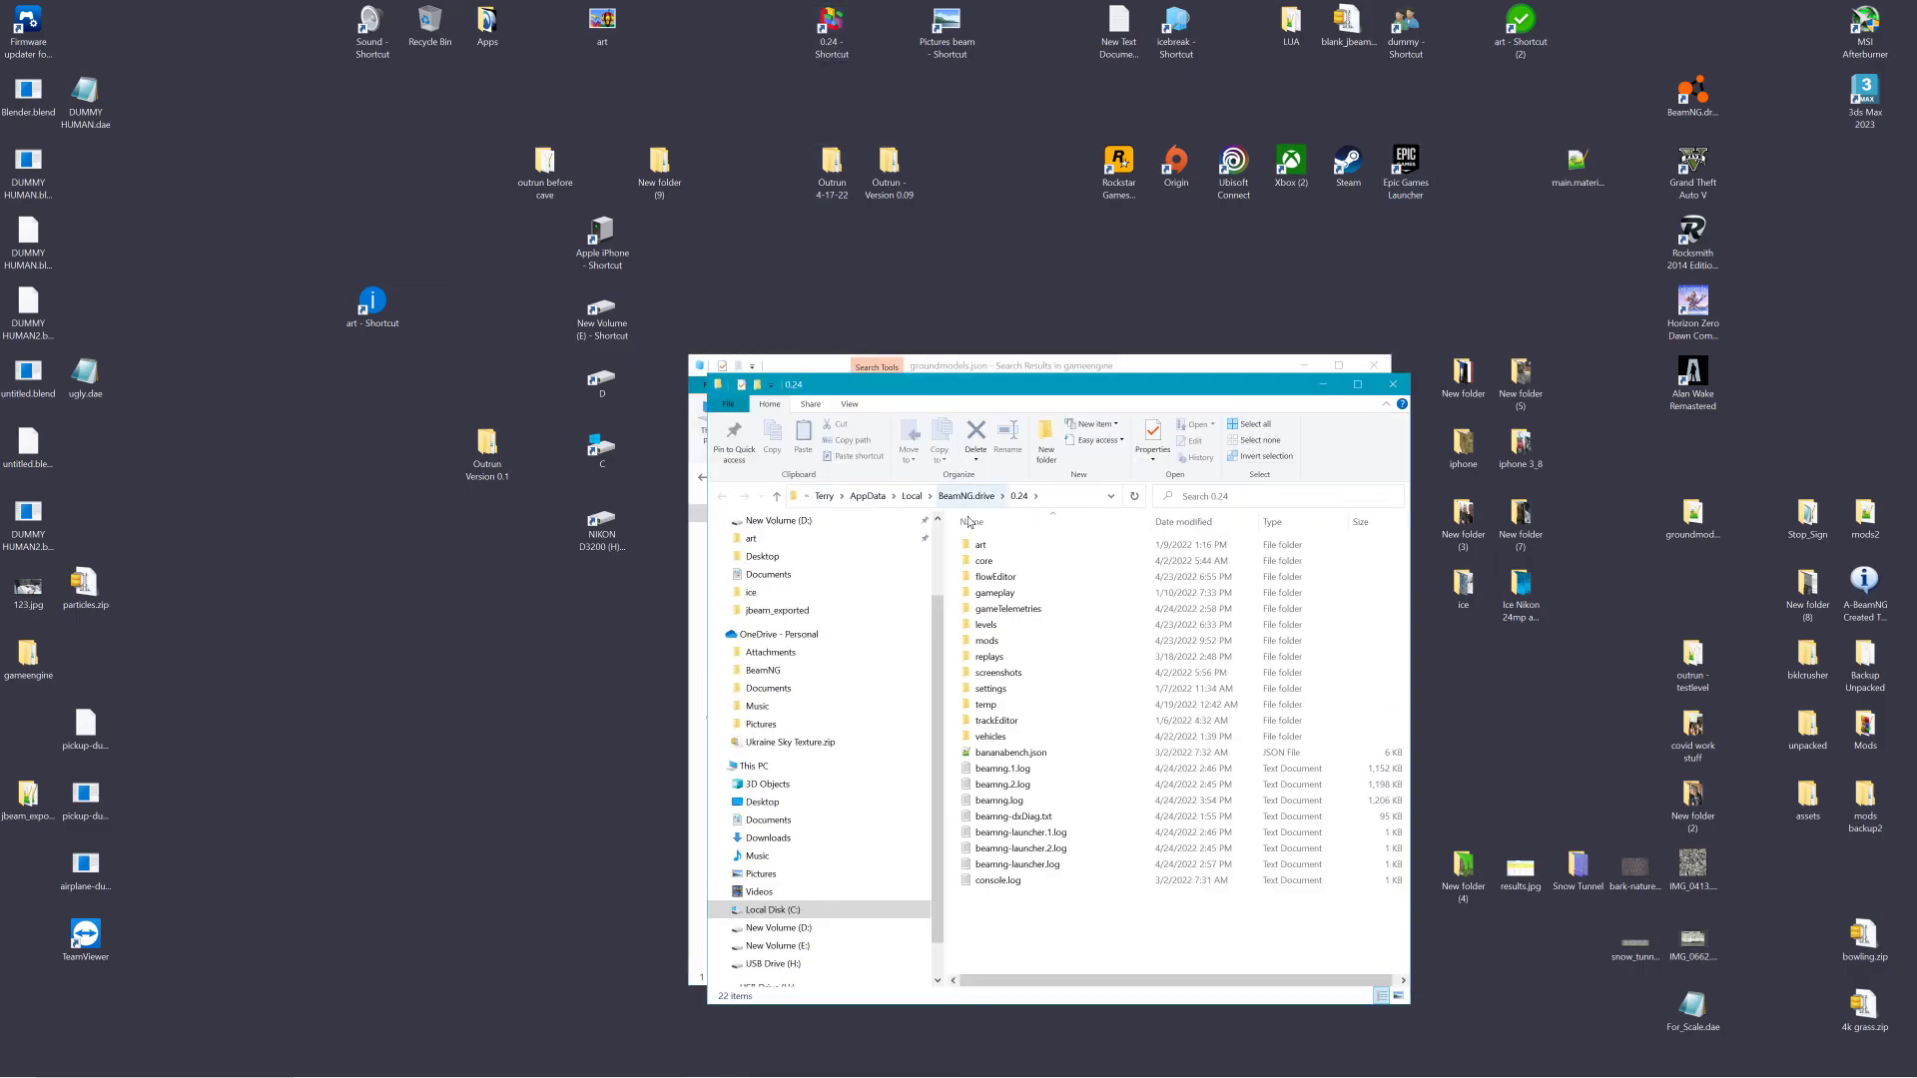
pyautogui.doubleClick(1004, 626)
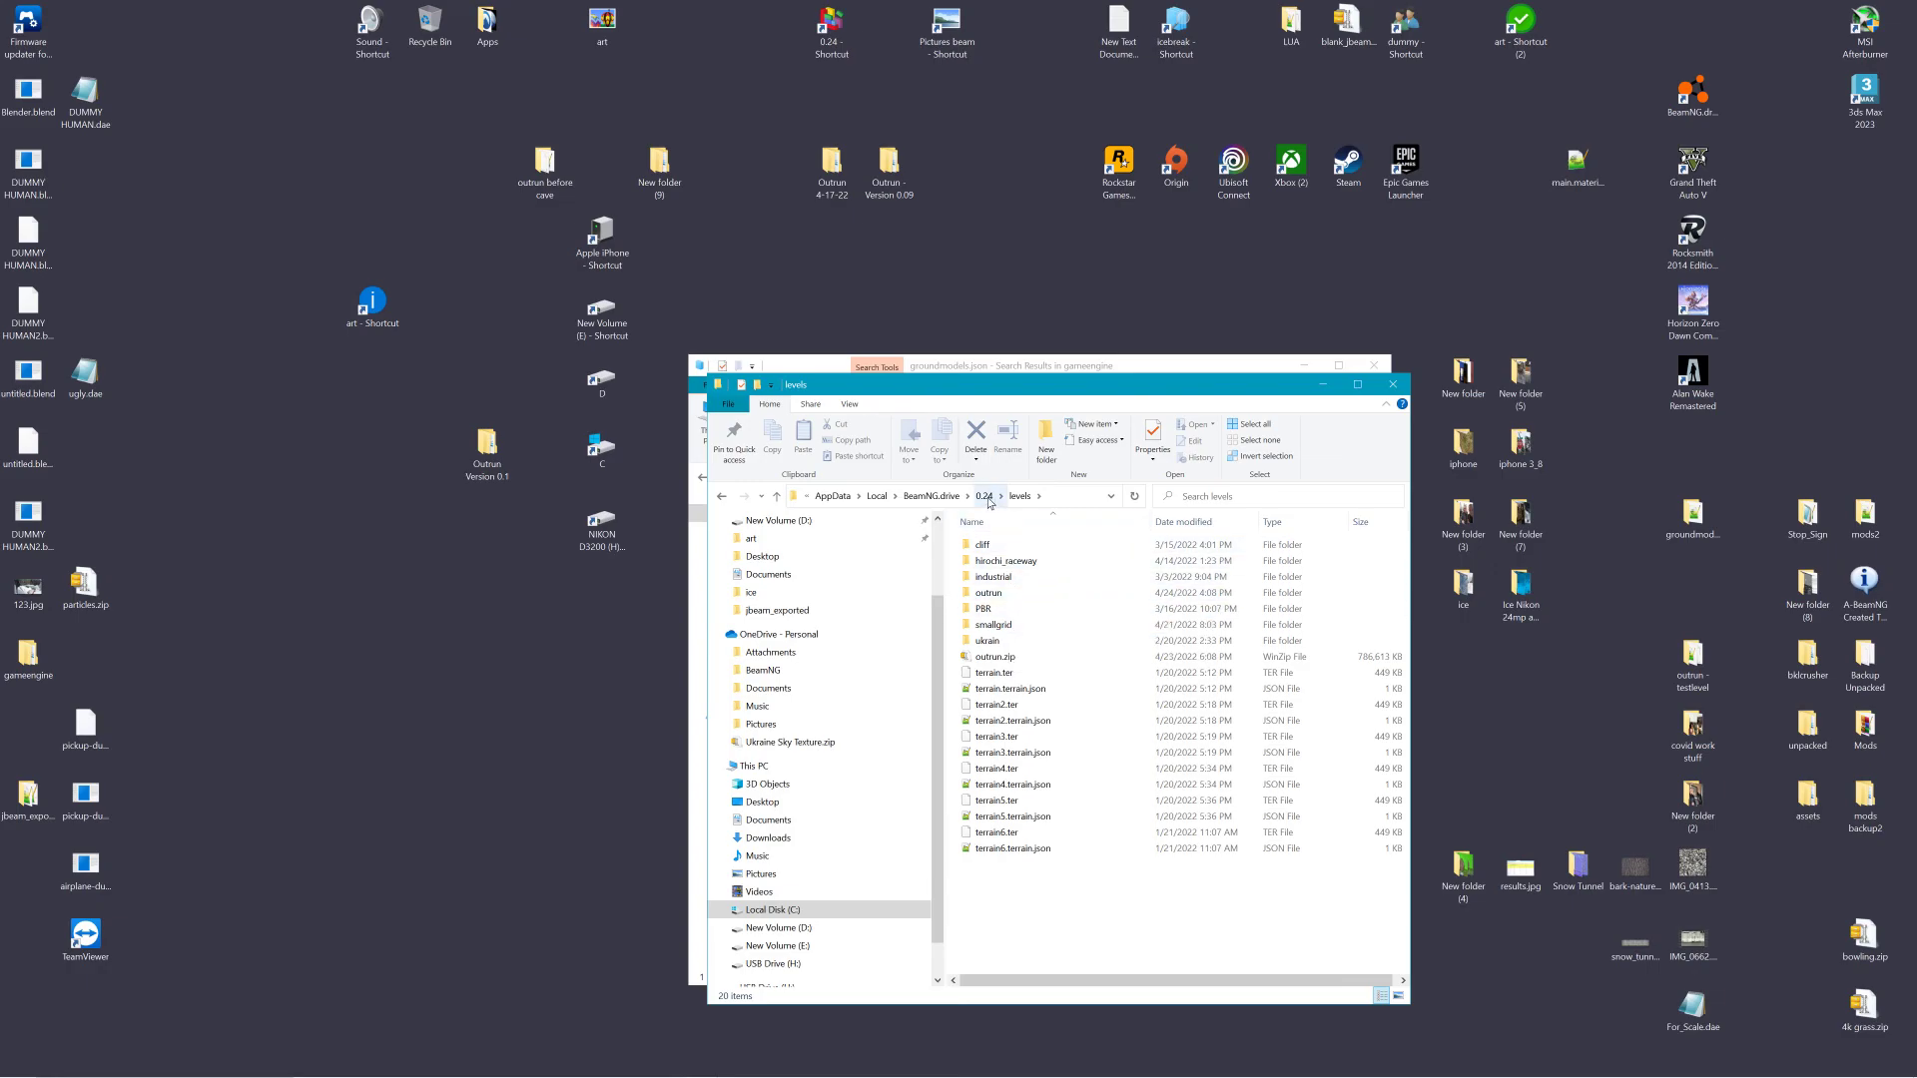
pyautogui.click(984, 594)
pyautogui.doubleClick(984, 594)
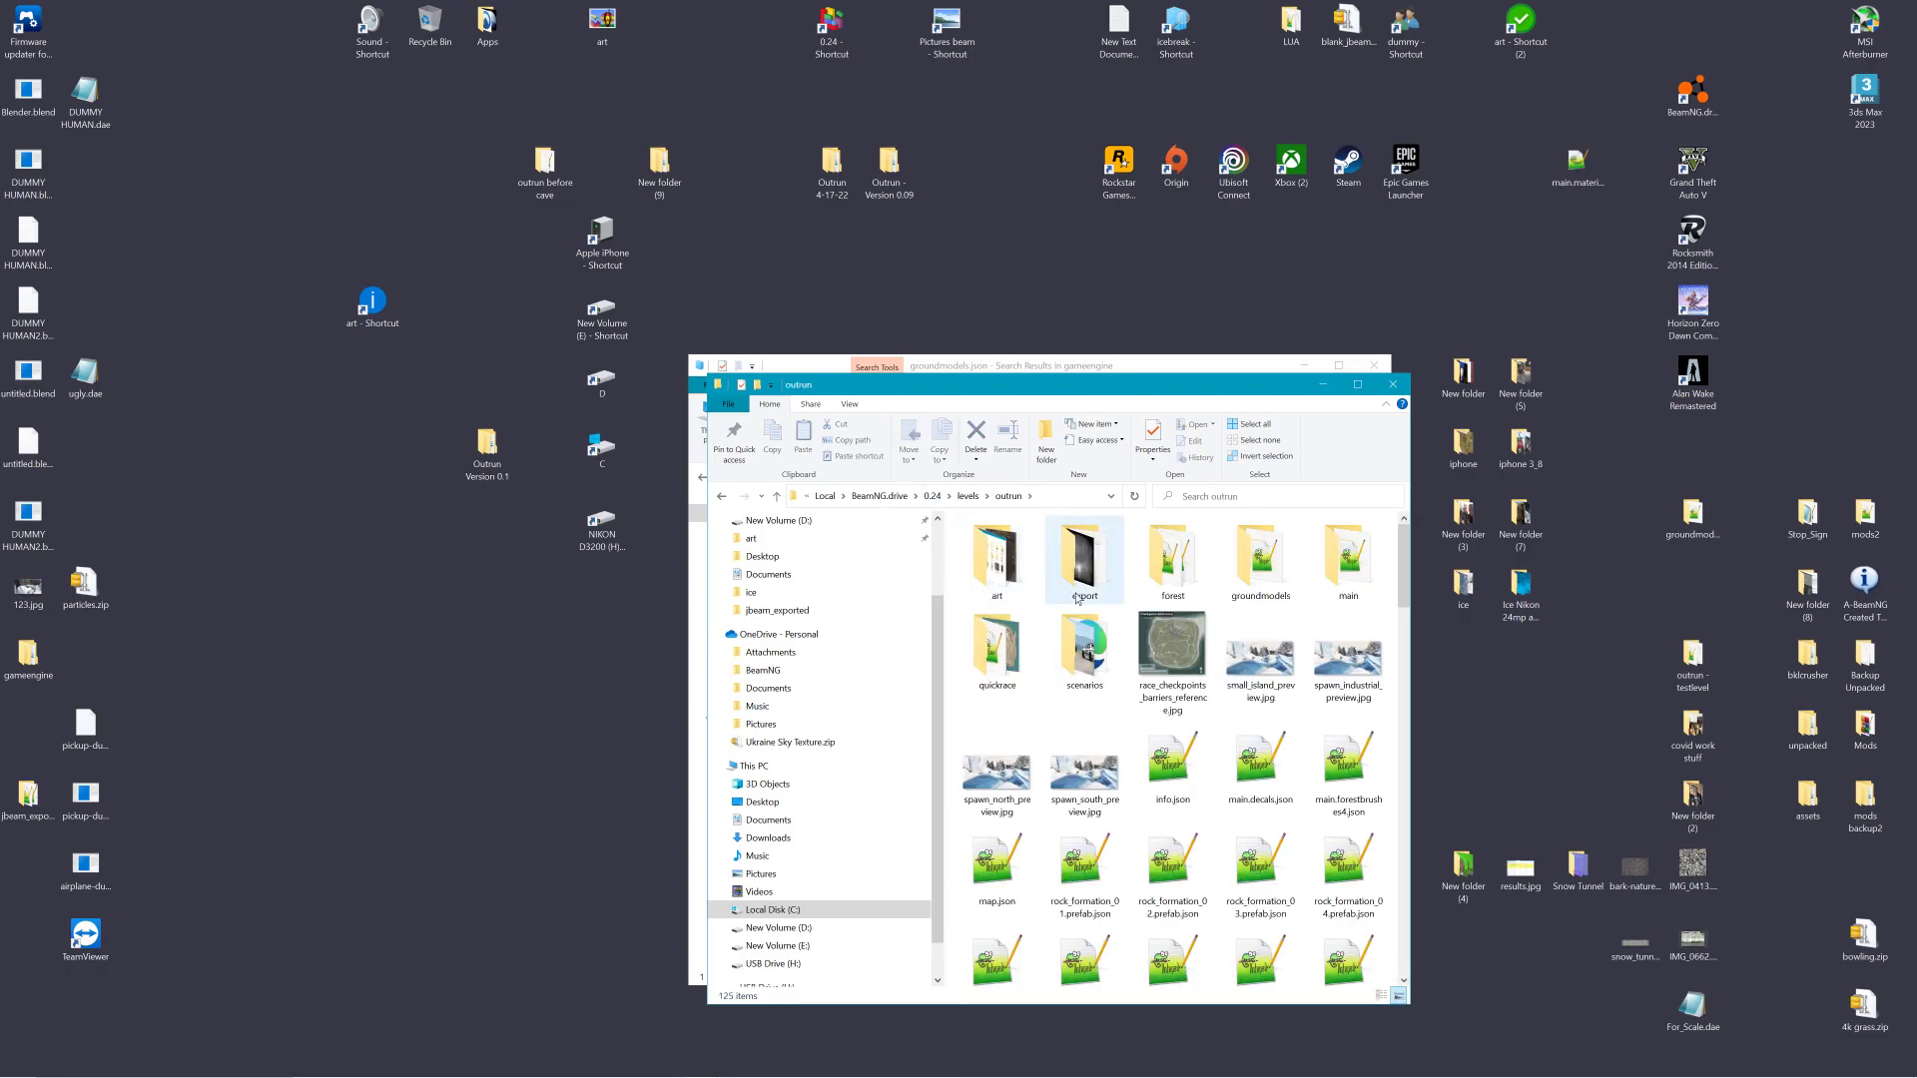
pyautogui.doubleClick(1250, 556)
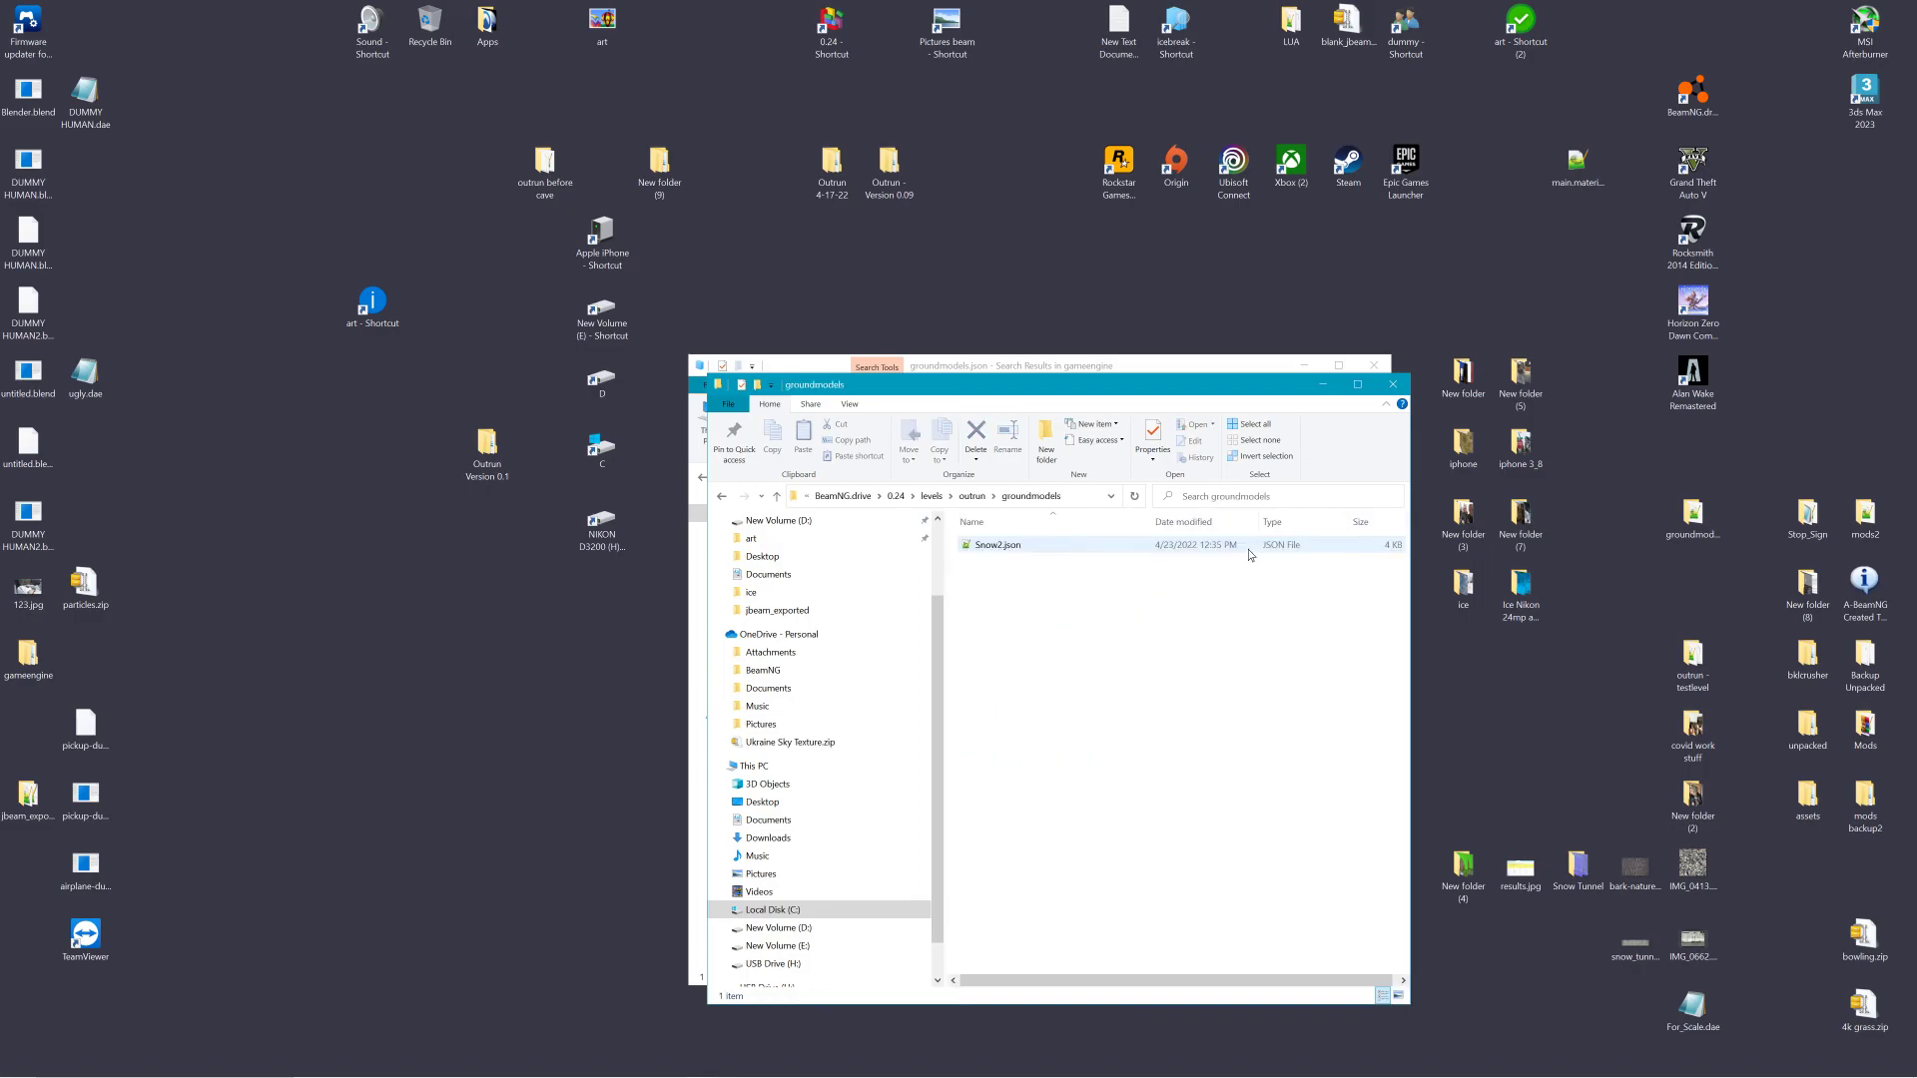
pyautogui.doubleClick(998, 545)
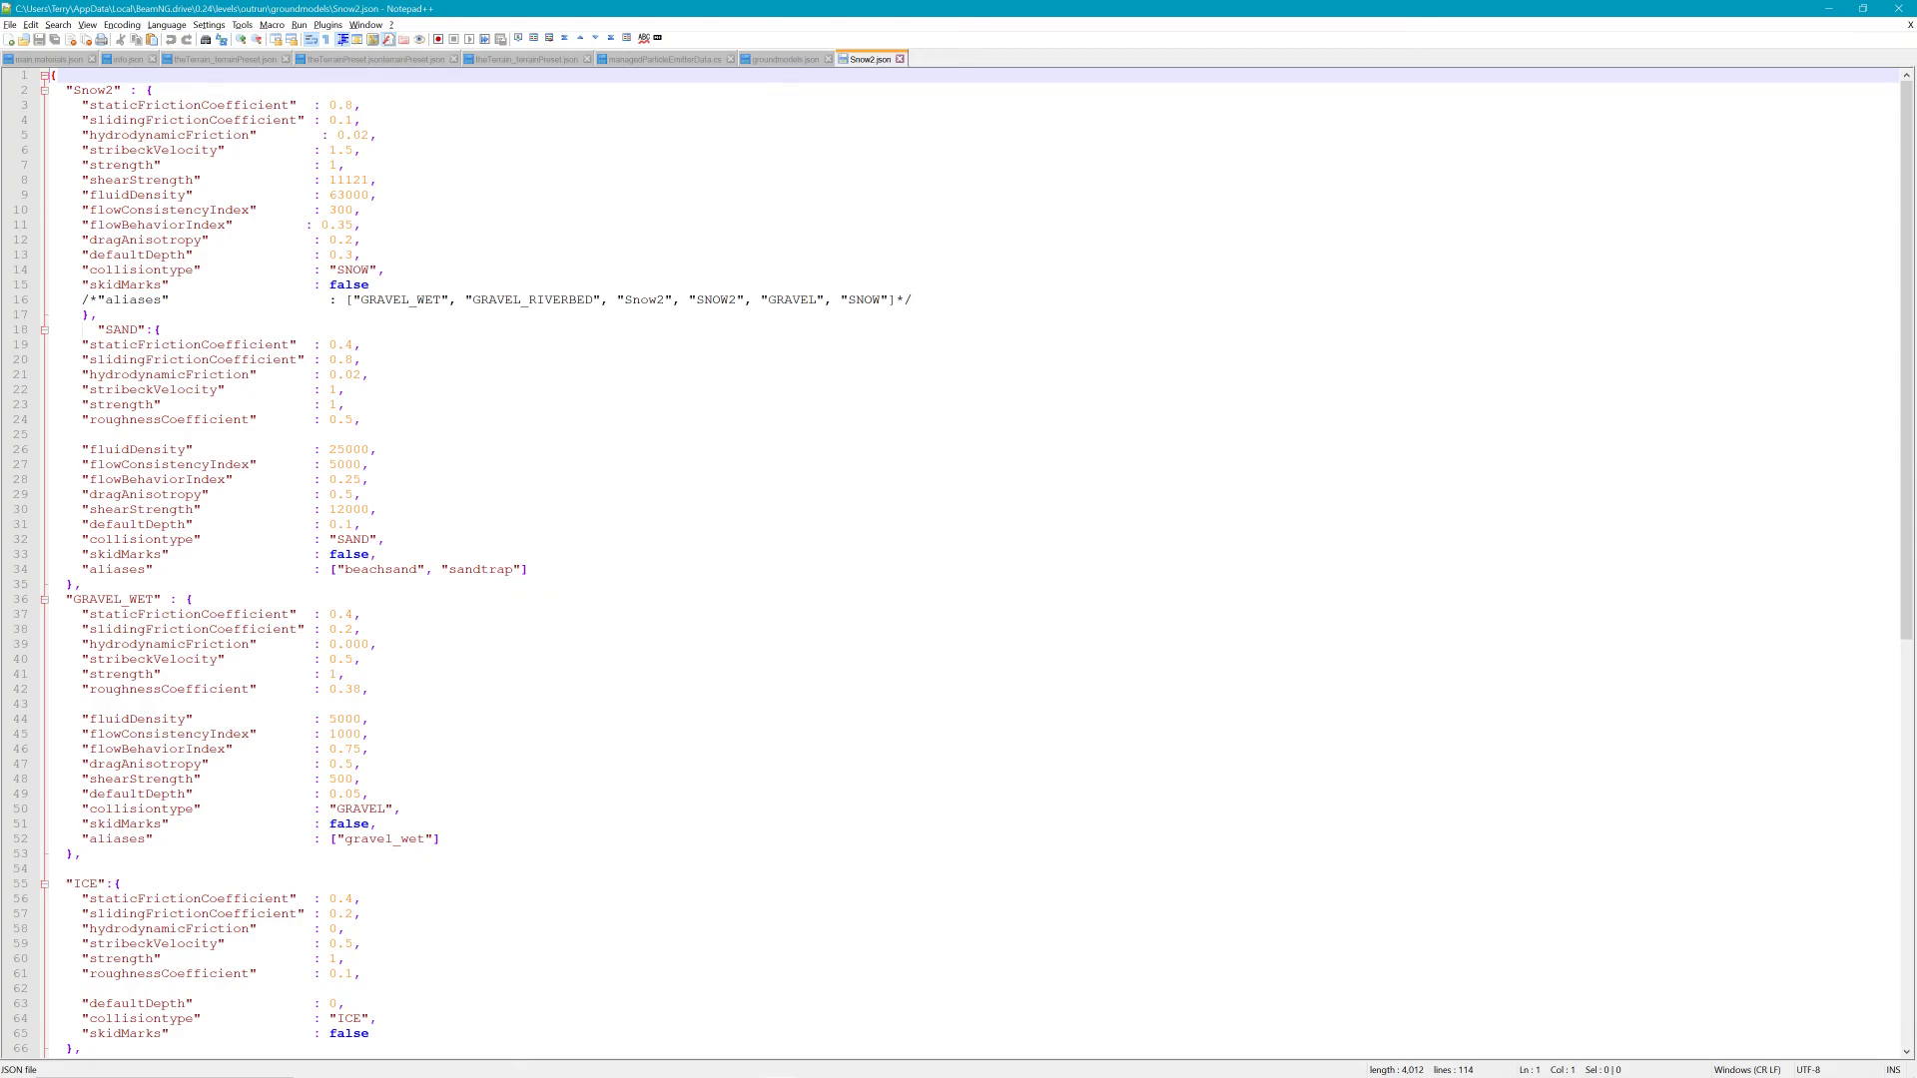
# Paste the copied GRASS block between the SAND and GRAVEL_WET entries of Snow2.json and end it with a closing brace and comma
pyautogui.click(515, 584)
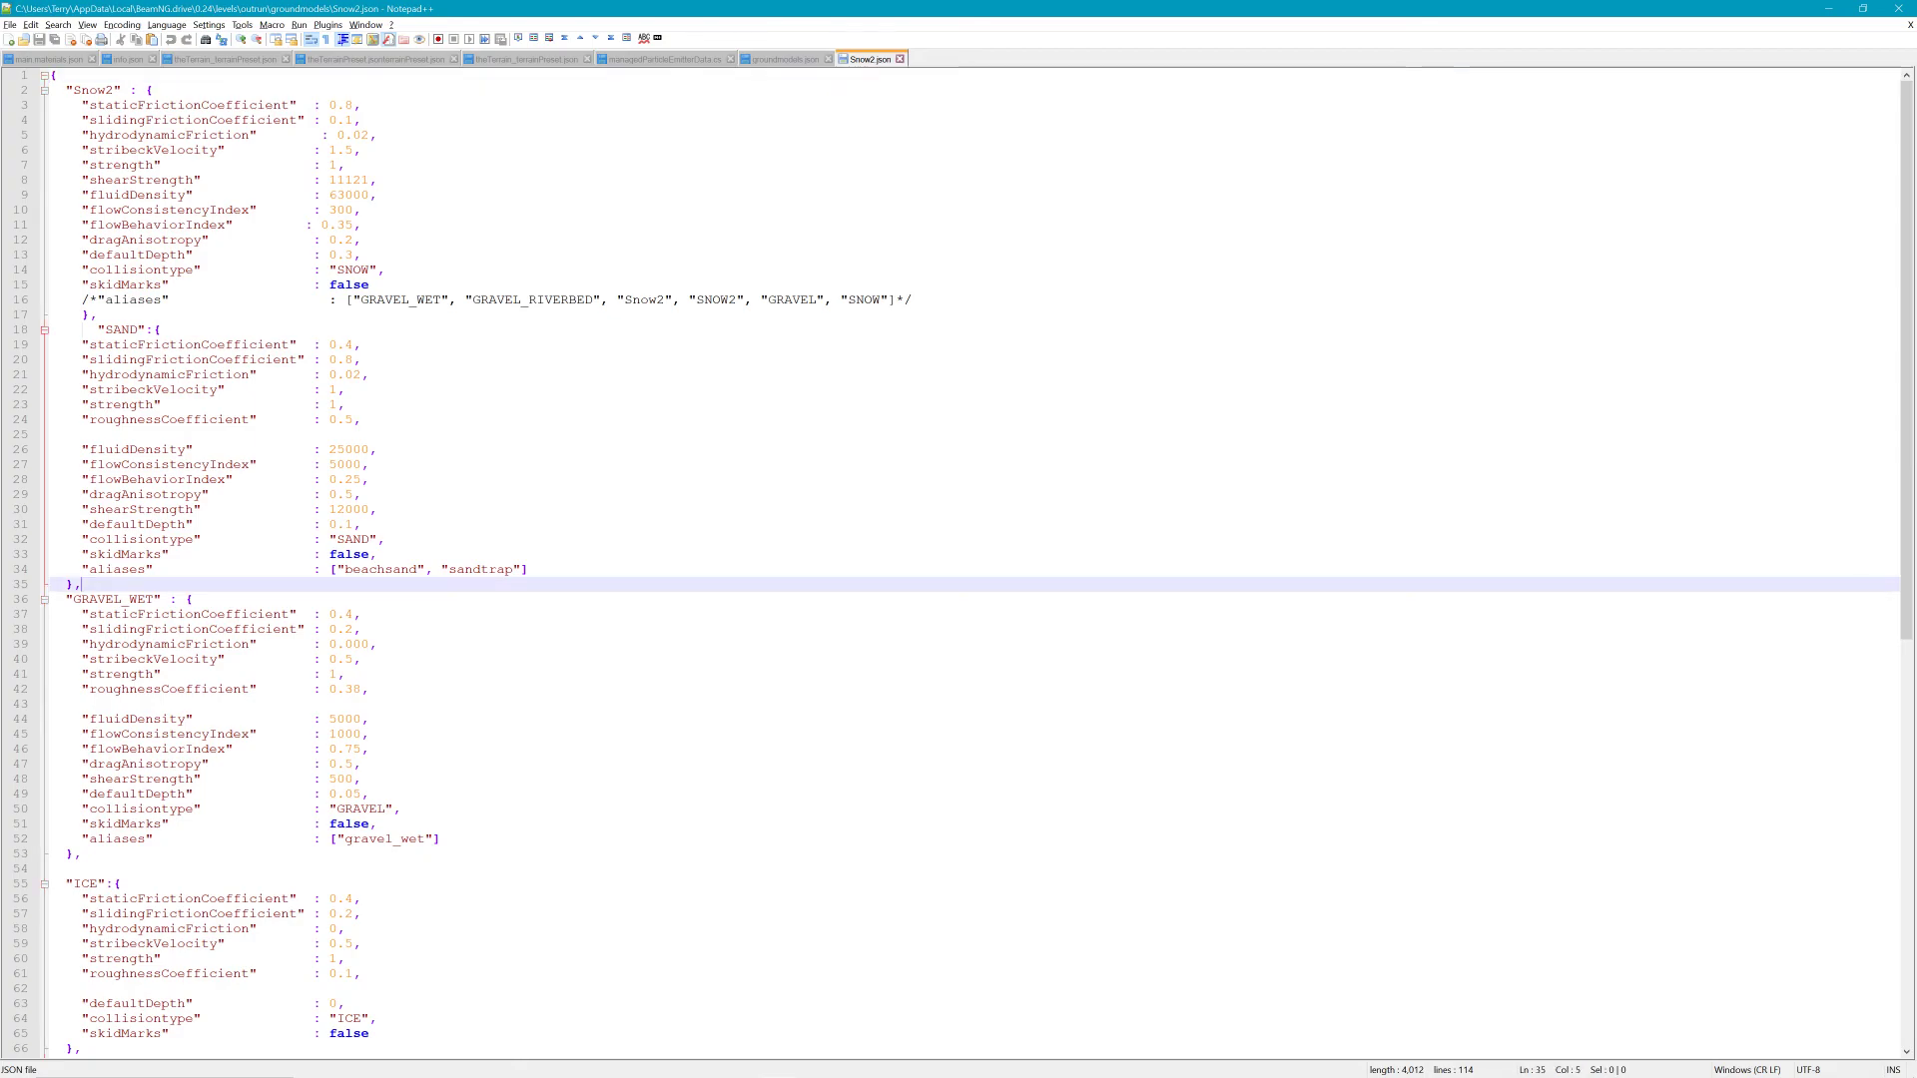
pyautogui.press('Return')
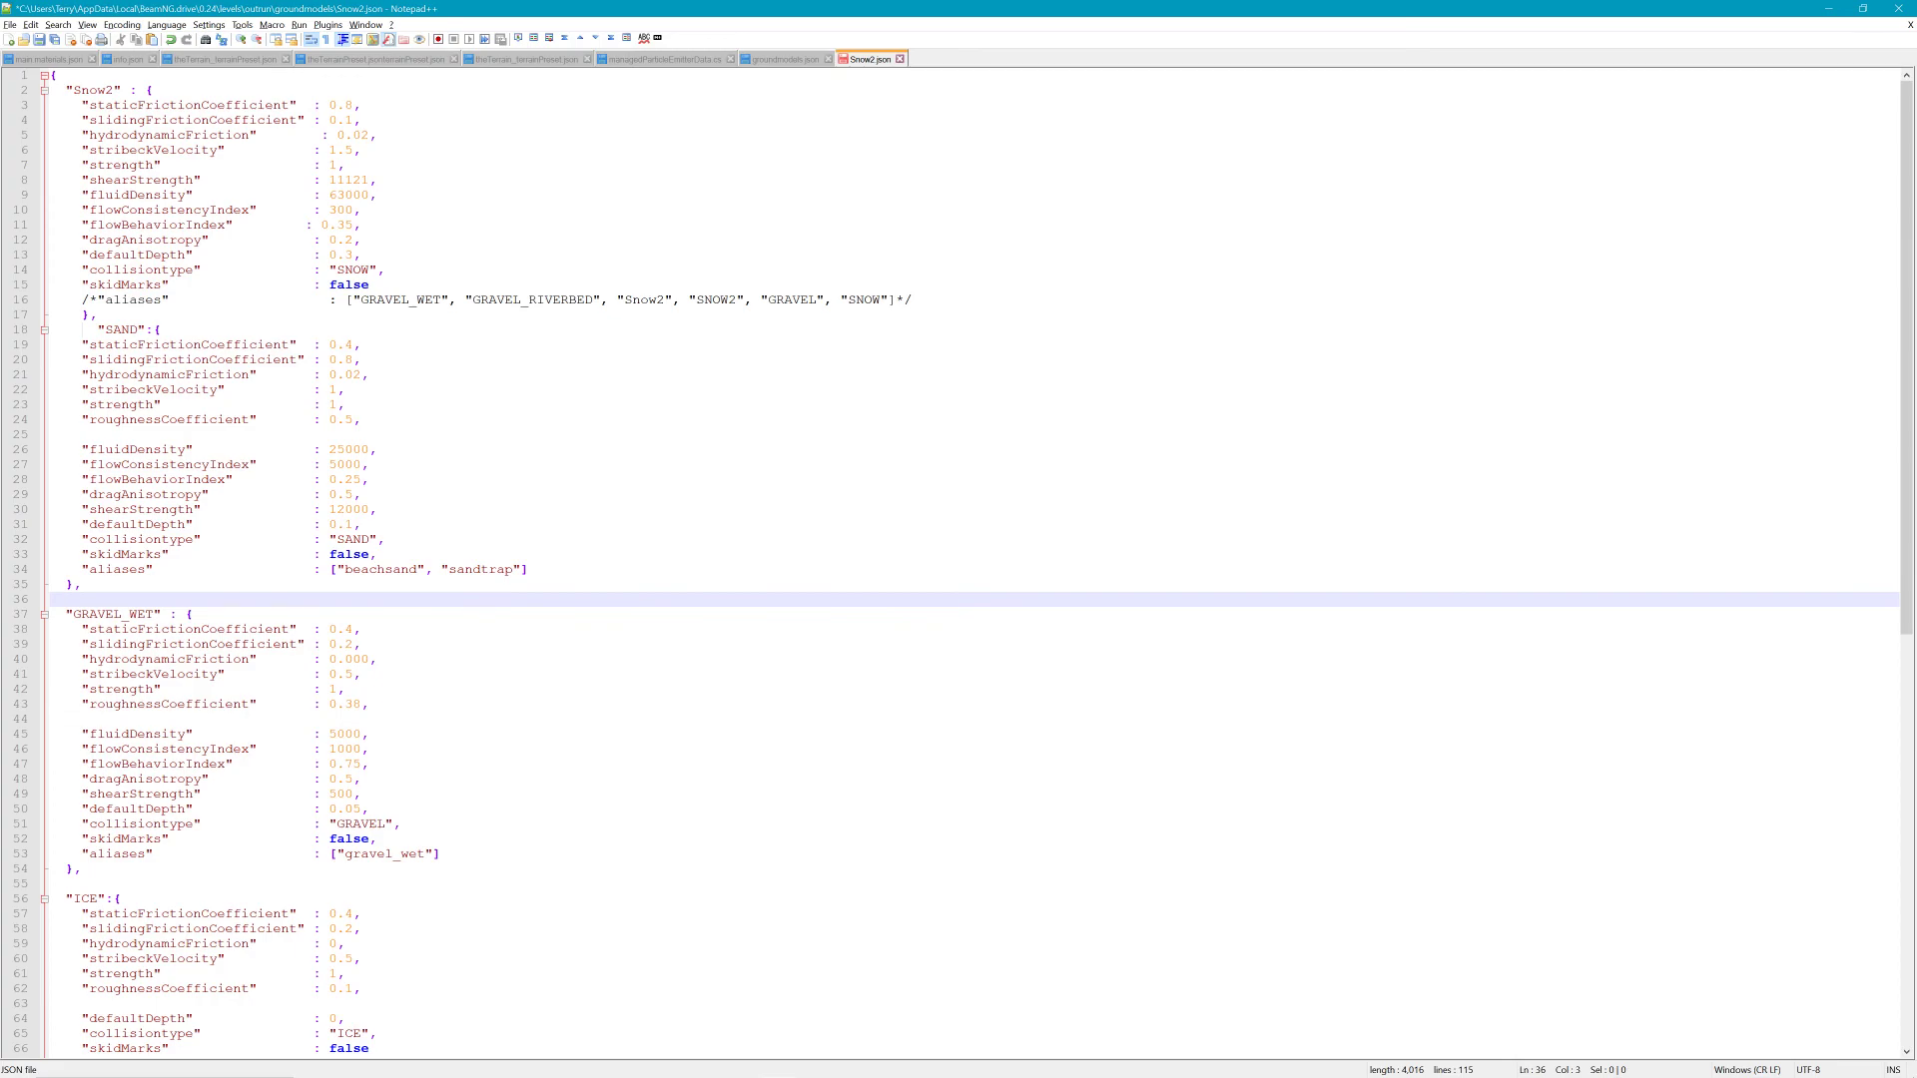
pyautogui.write('"GRASS":{//GRASS "staticFrictionCoefficient" : 0.61, "slidingFrictionCoefficient" : 0.65, "hydrodynamicFriction" : 0.005, "stribeckVelocity" : 4, "strength" : 1, "roughnessCoefficient" : 0.43,  "fluidDensity" : 8000, "flowConsistencyIndex" : 1500, "flowBehaviorIndex" : 0.7, "dragAnisotropy" : 0, "shearStrength" : 1000, "defaultDepth" : 0, "collisiontype" : "GRASS", "skidMarks" : false, "aliases" : ["grass", "grass2", "grass3", "grass4", "forest", "forest_floor"]')
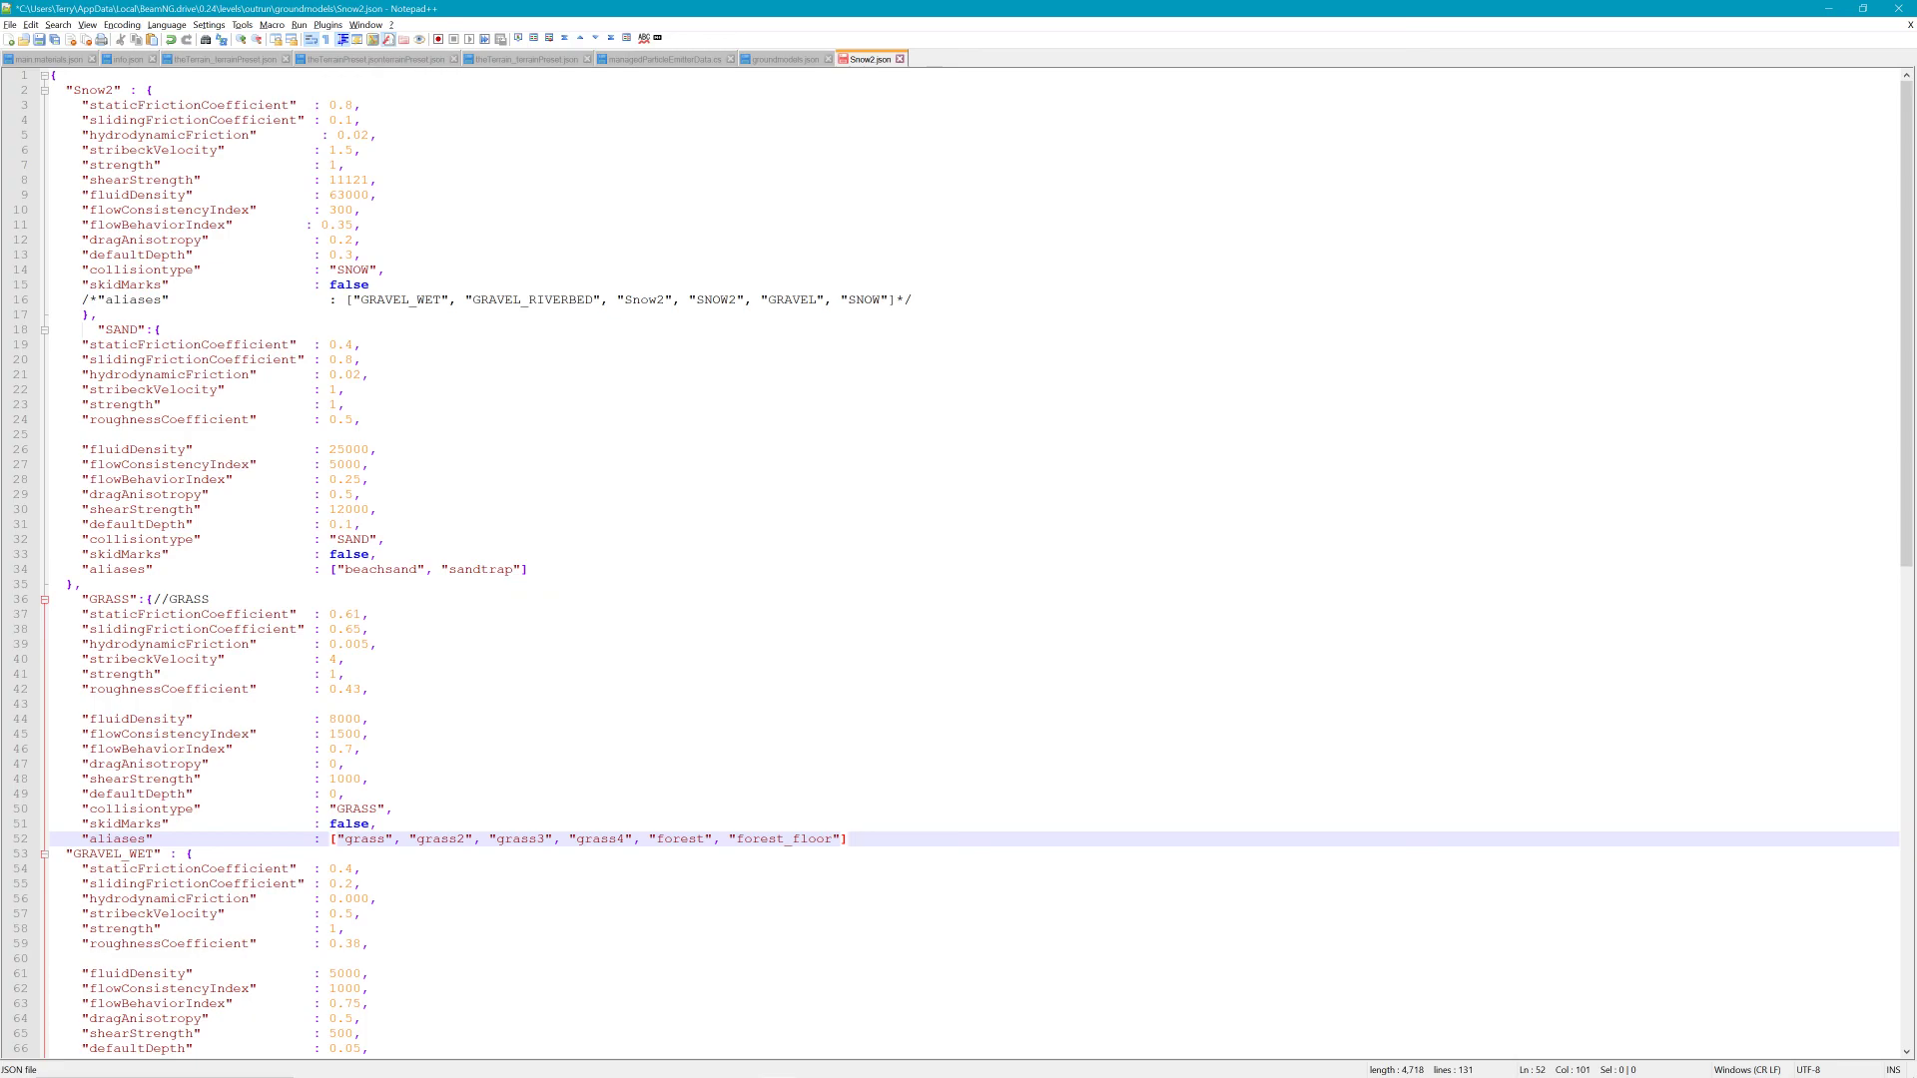
pyautogui.press('Return')
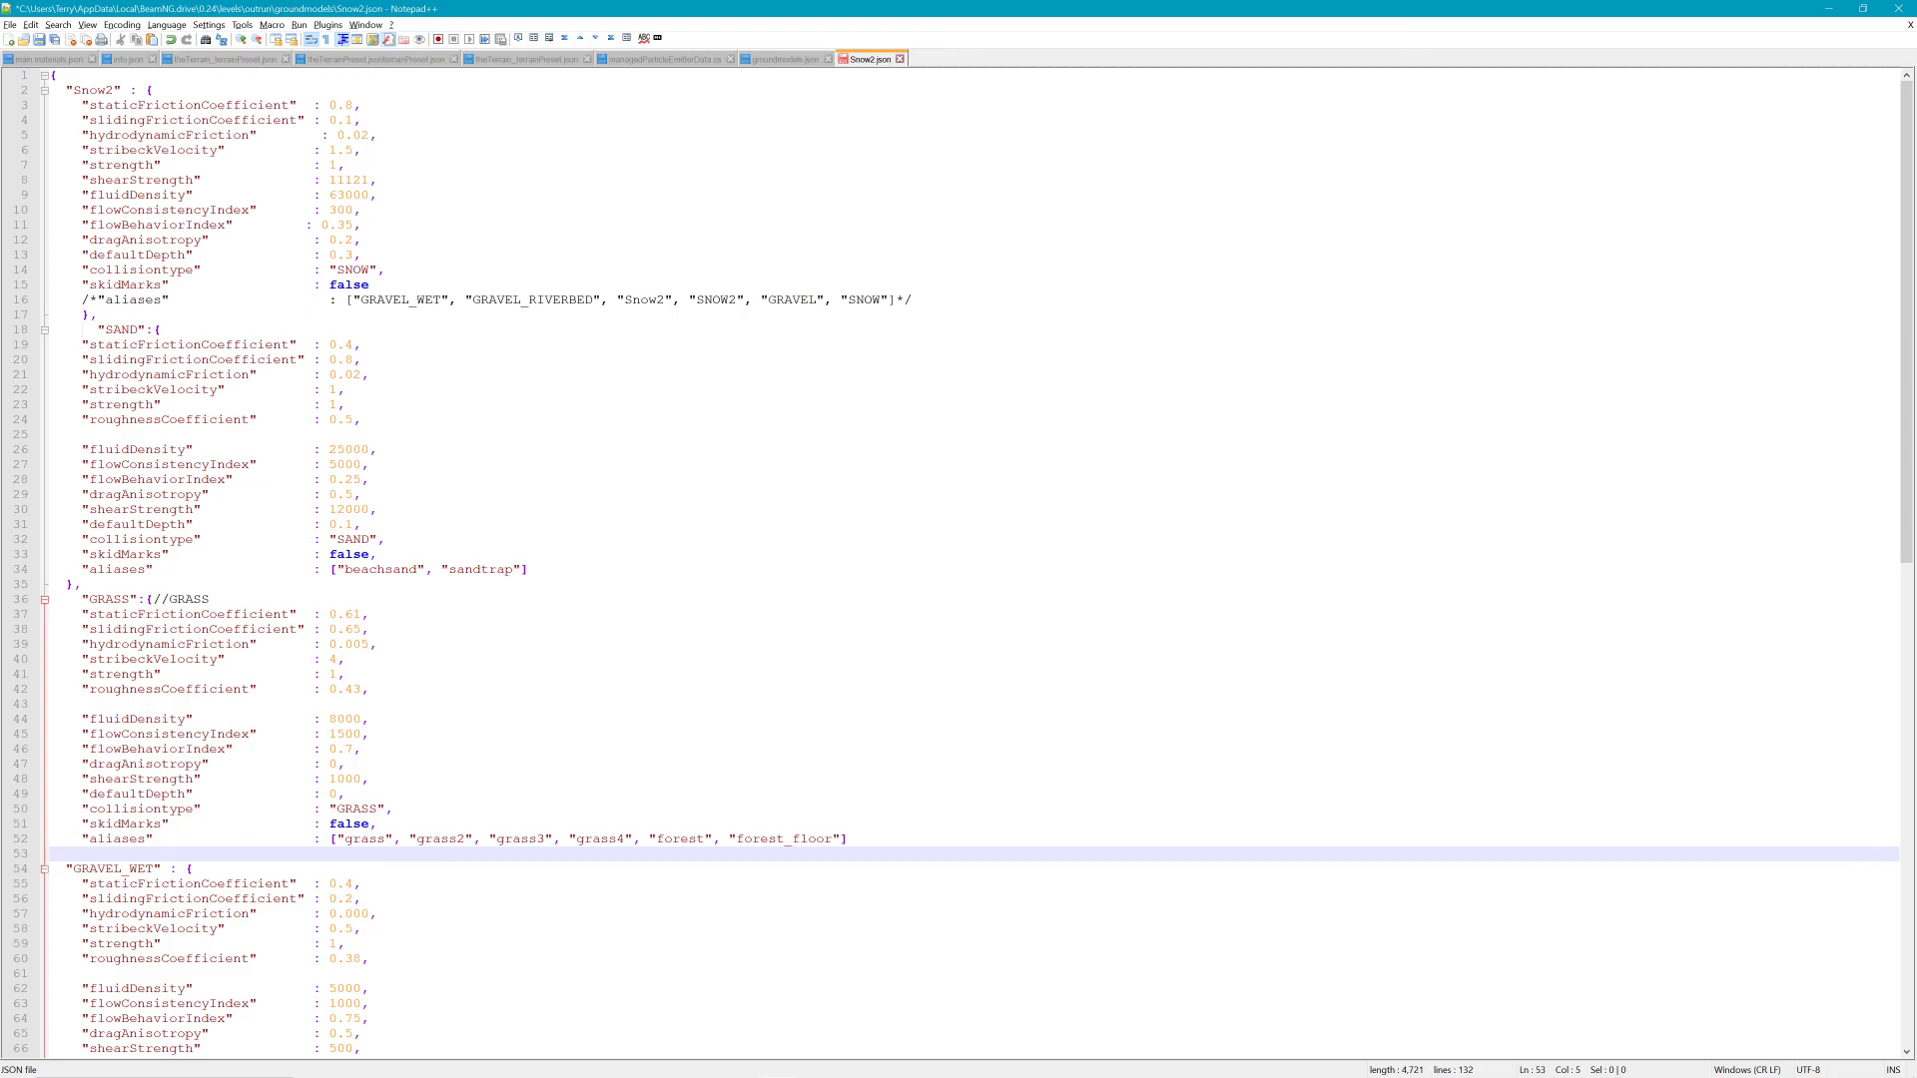
pyautogui.write('},')
# Replace the GRASS block's lines from staticFrictionCoefficient through roughnessCoefficient with the corresponding lines copied from the ICE block
pyautogui.click(361, 884)
pyautogui.scroll(-7, 974, 563)
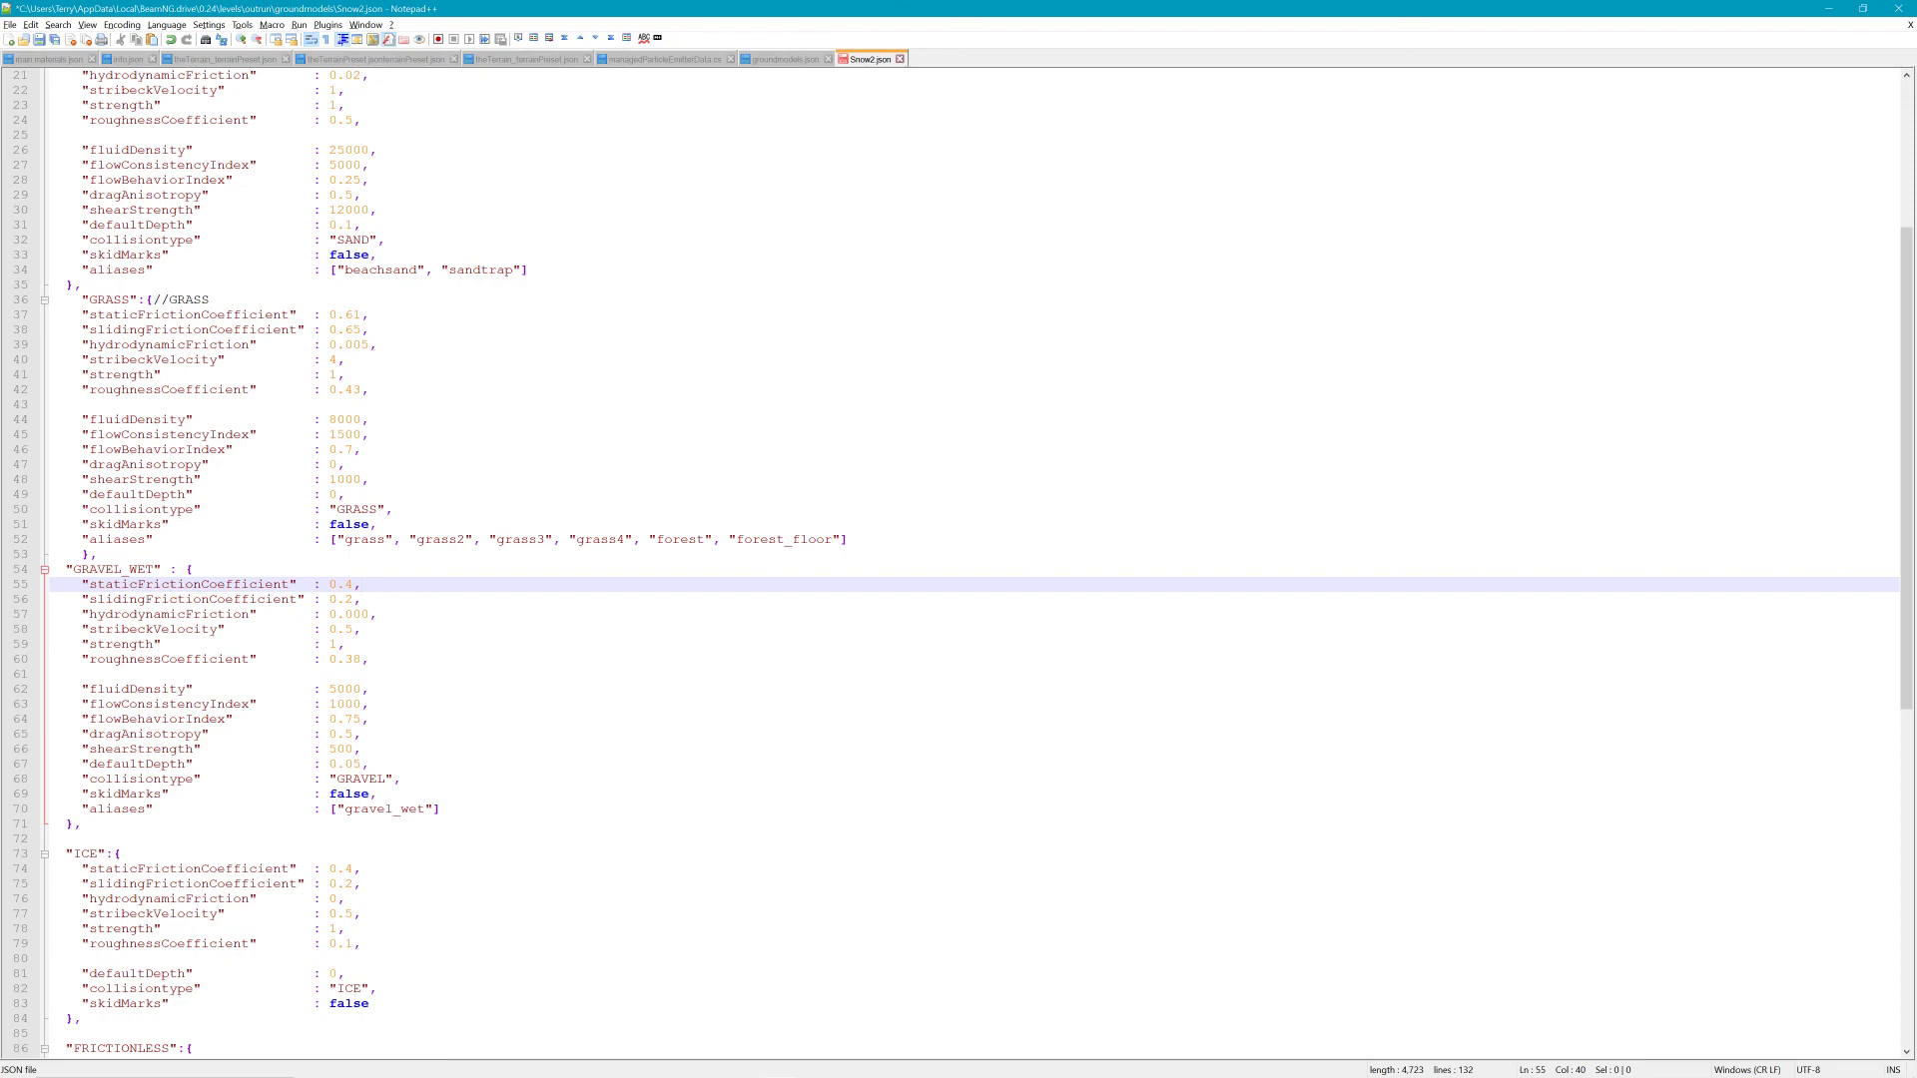
pyautogui.moveTo(362, 943); pyautogui.dragTo(30, 872)
pyautogui.hotkey('ctrl', 'c')
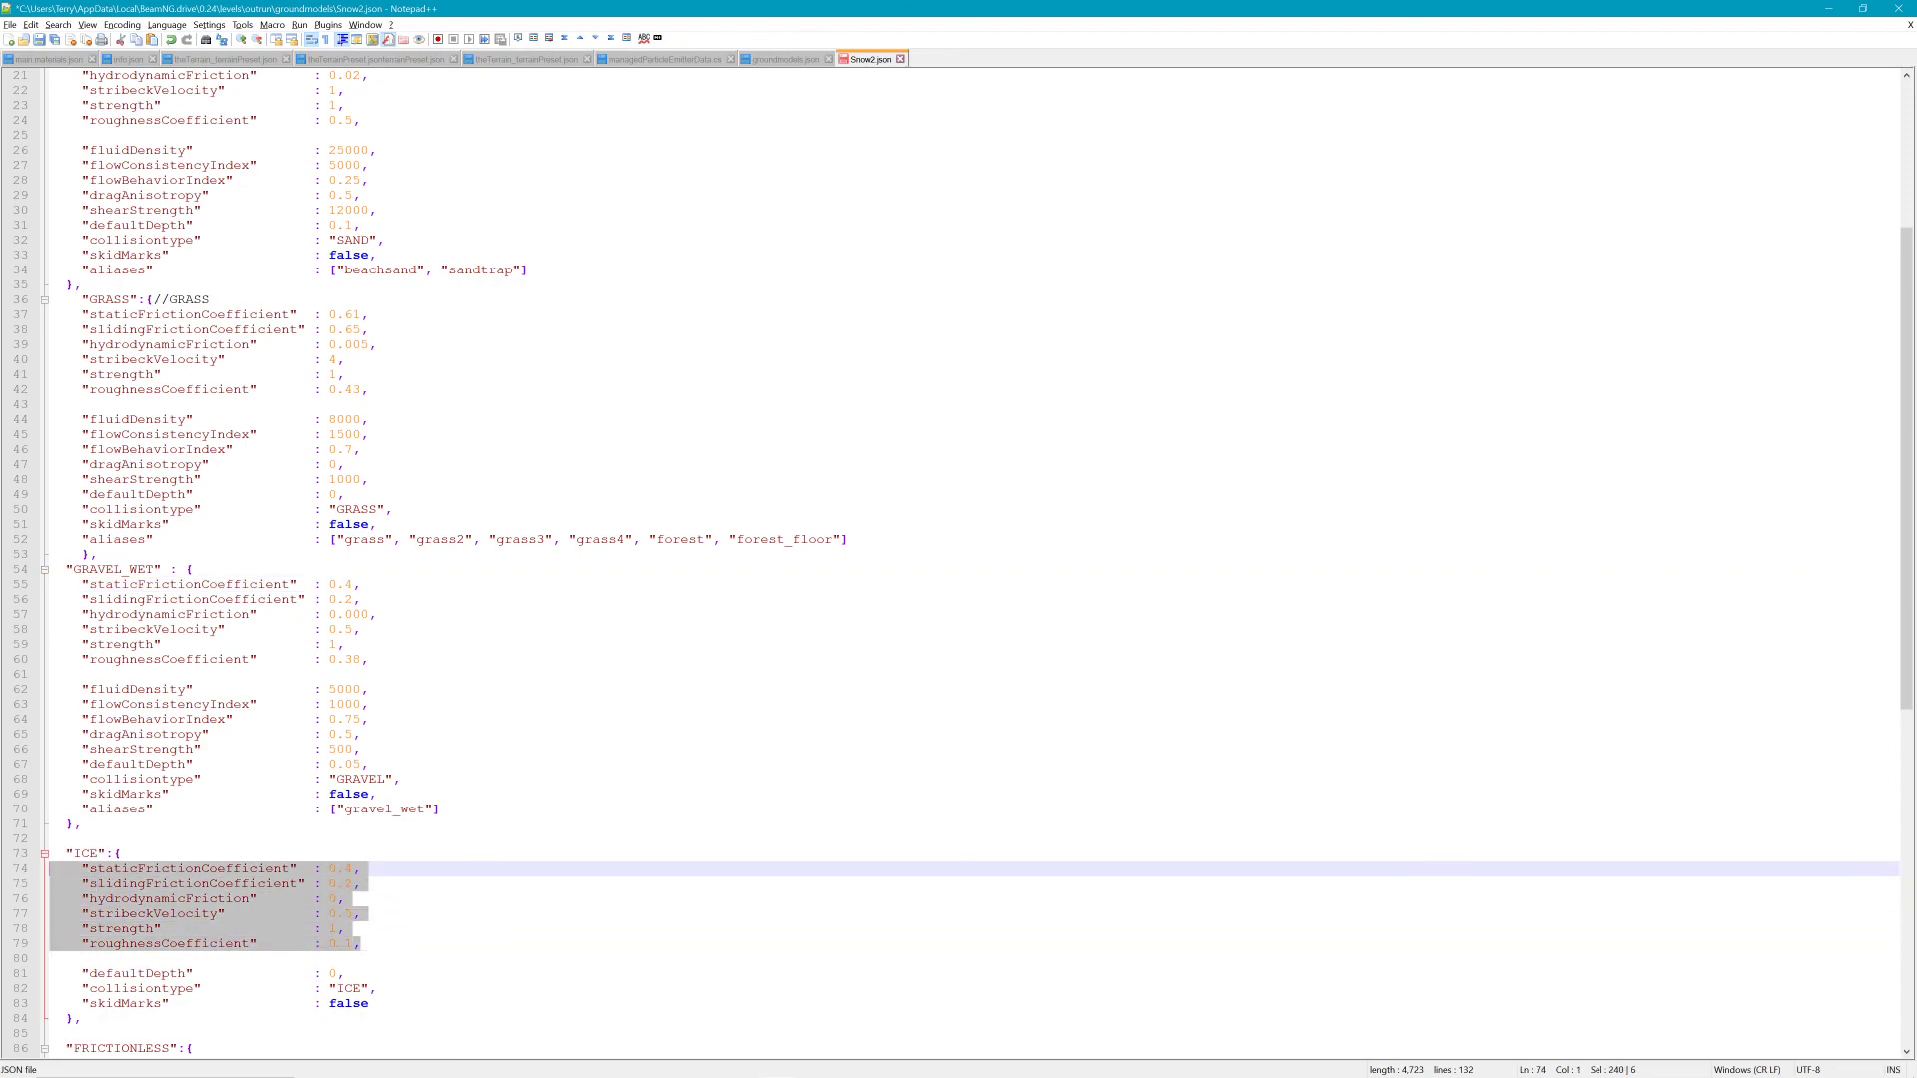
pyautogui.moveTo(22, 391); pyautogui.dragTo(22, 324)
pyautogui.hotkey('ctrl', 'v')
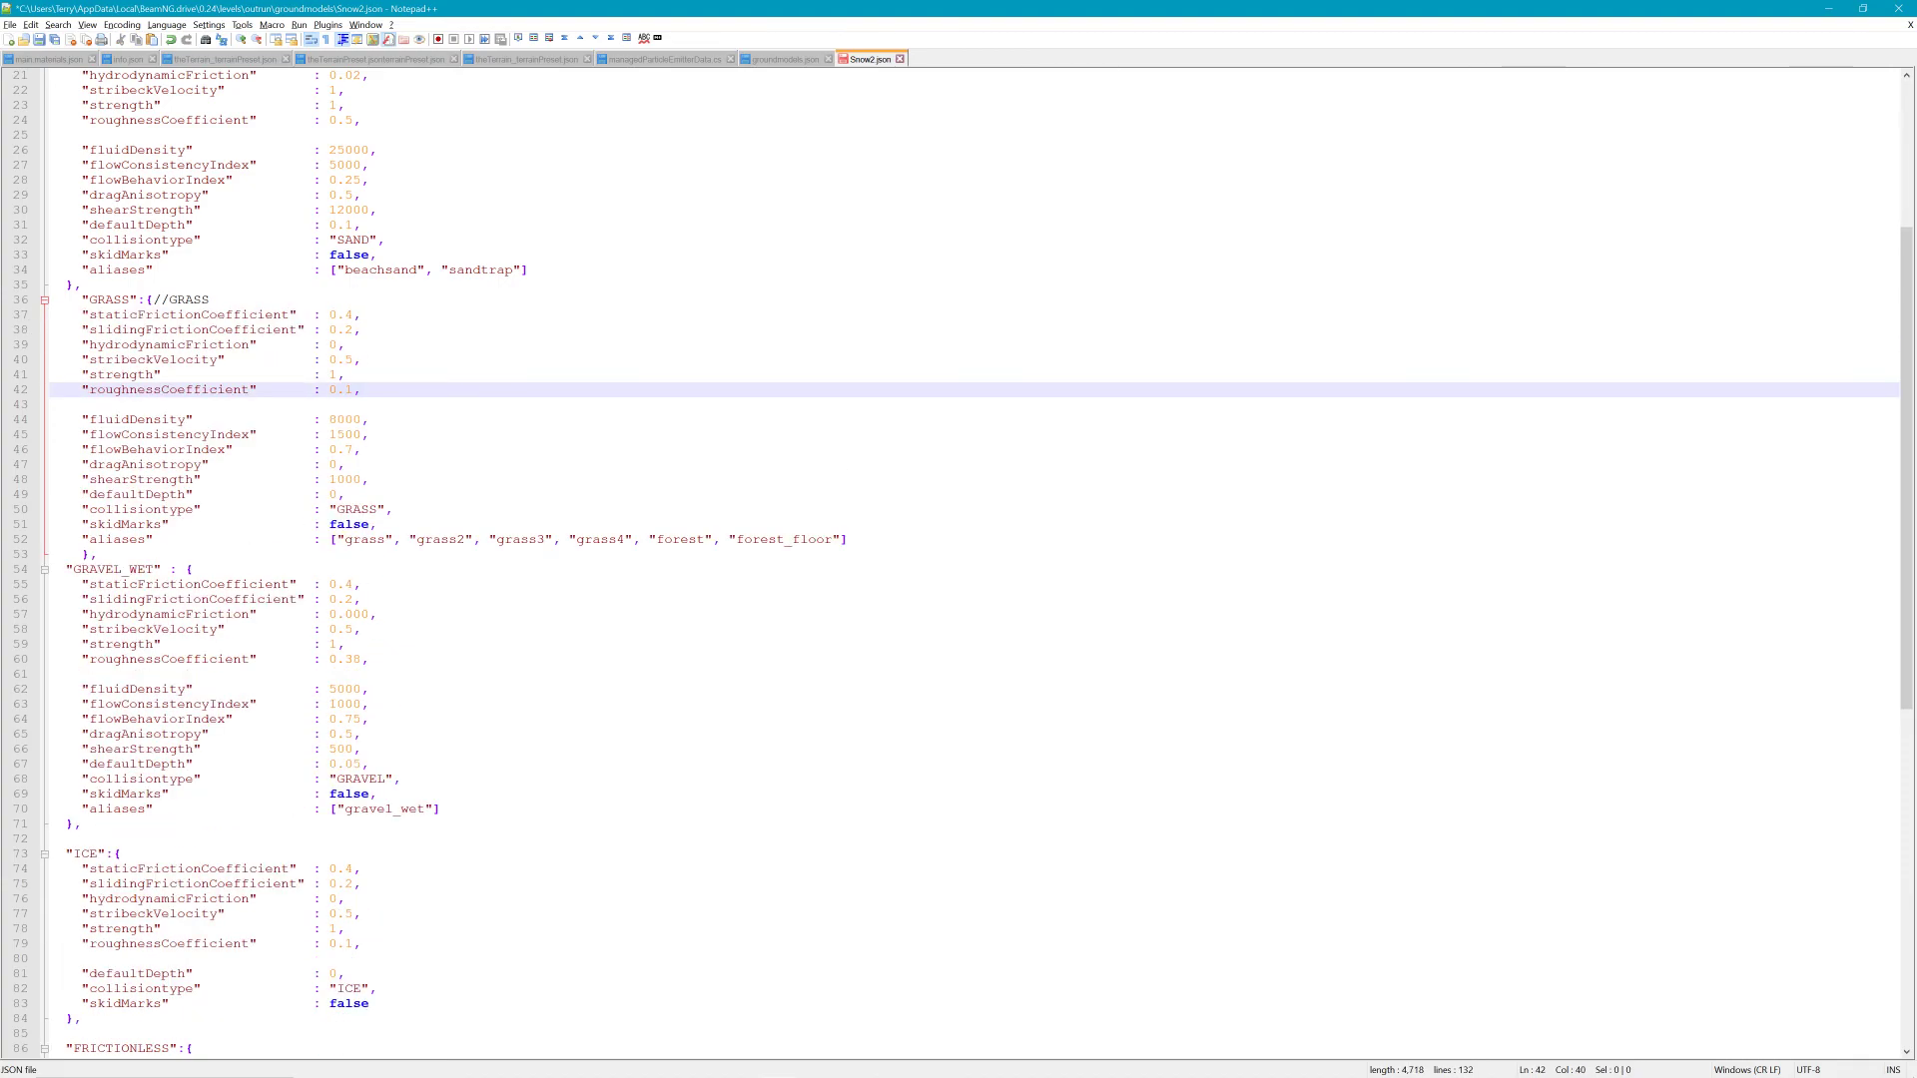
# Compare the remaining GRASS properties with ICE and delete the GRASS lines from fluidDensity through shearStrength
pyautogui.moveTo(81, 419); pyautogui.dragTo(201, 539)
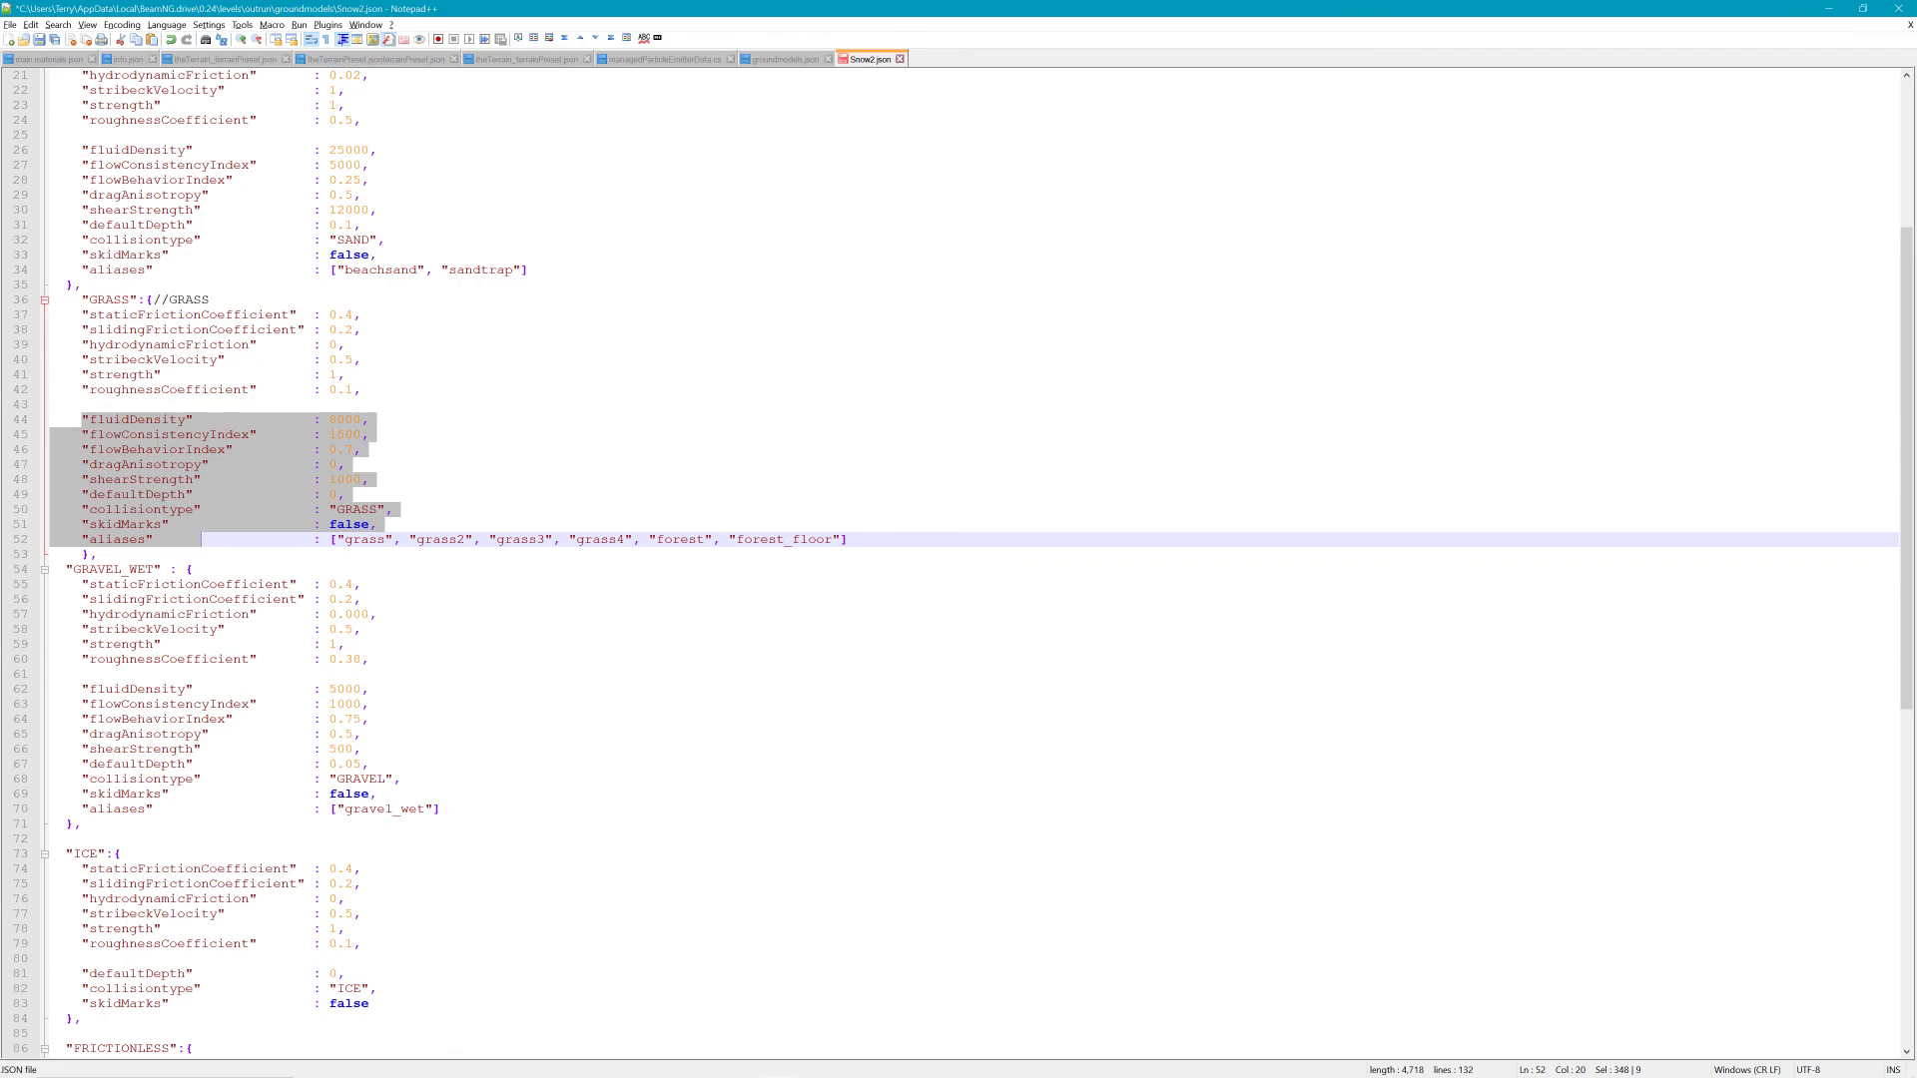
pyautogui.scroll(-2, 959, 559)
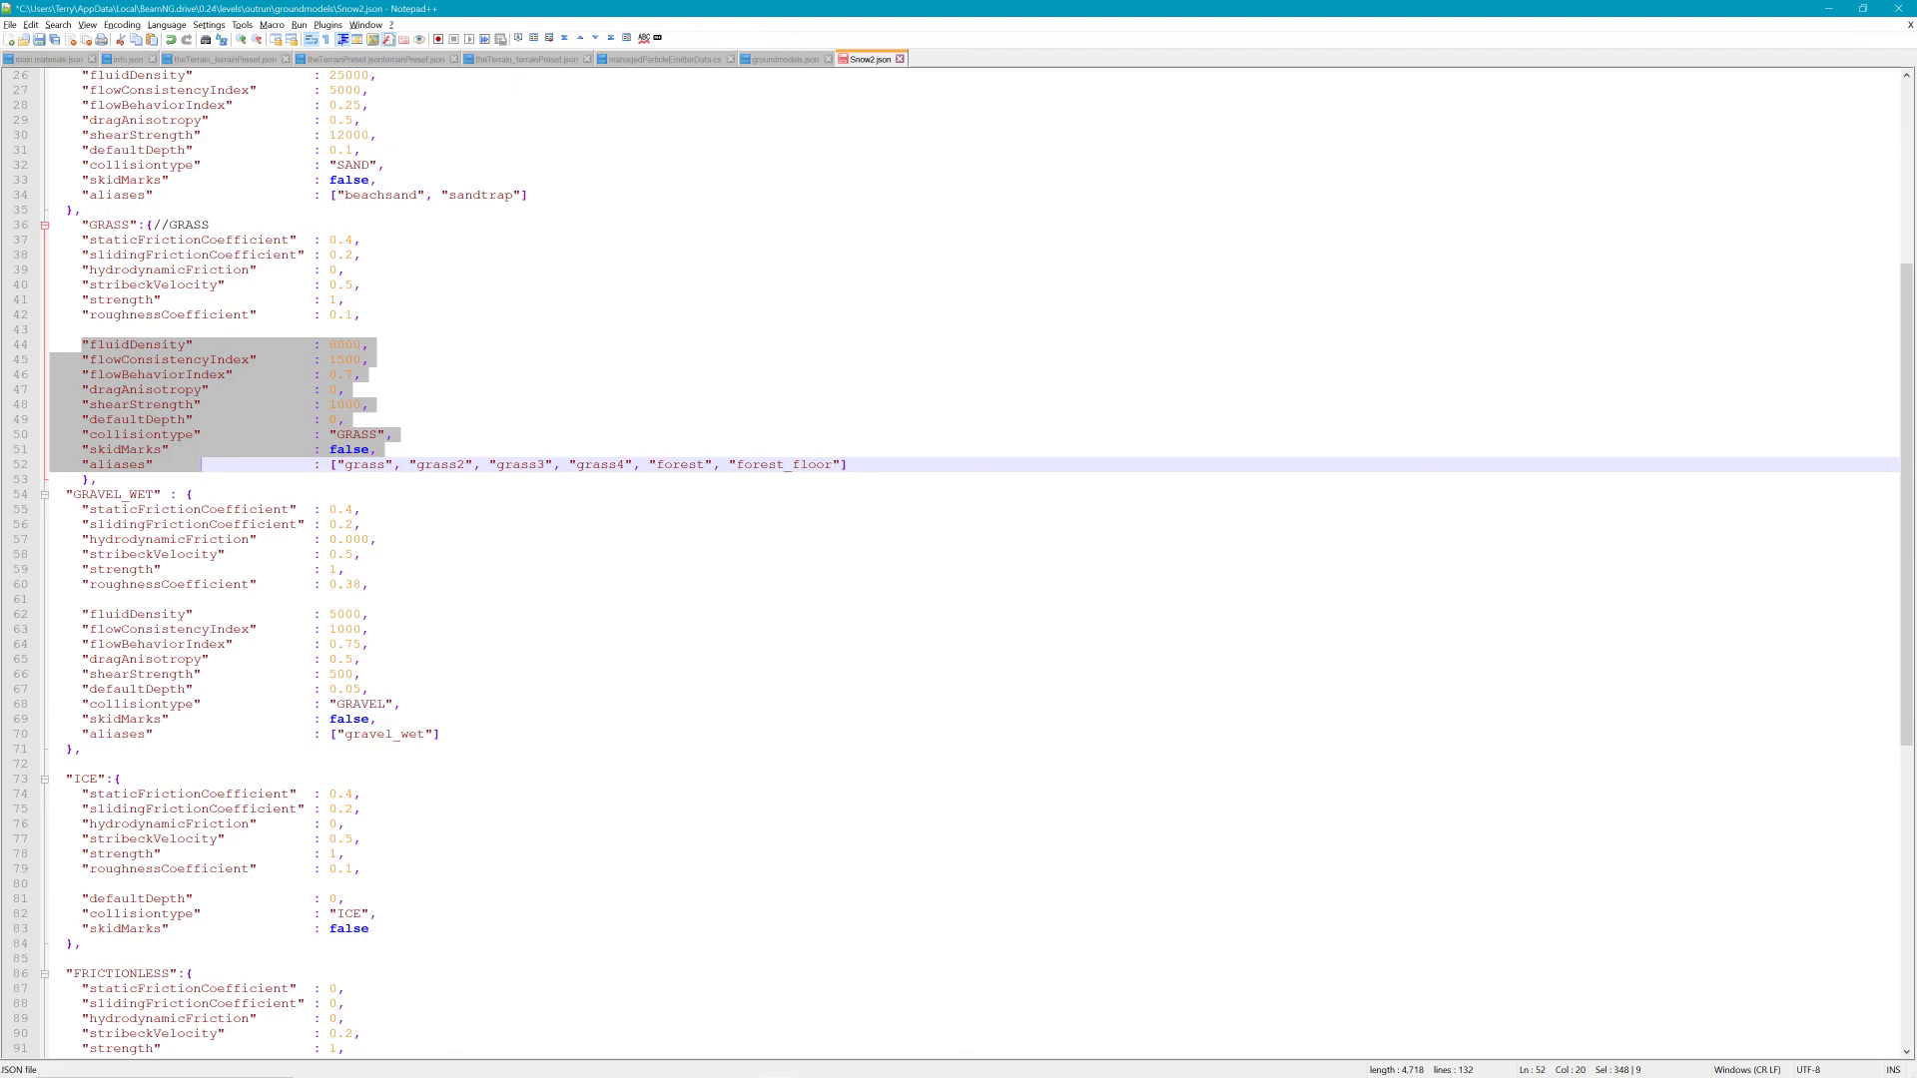
pyautogui.click(337, 436)
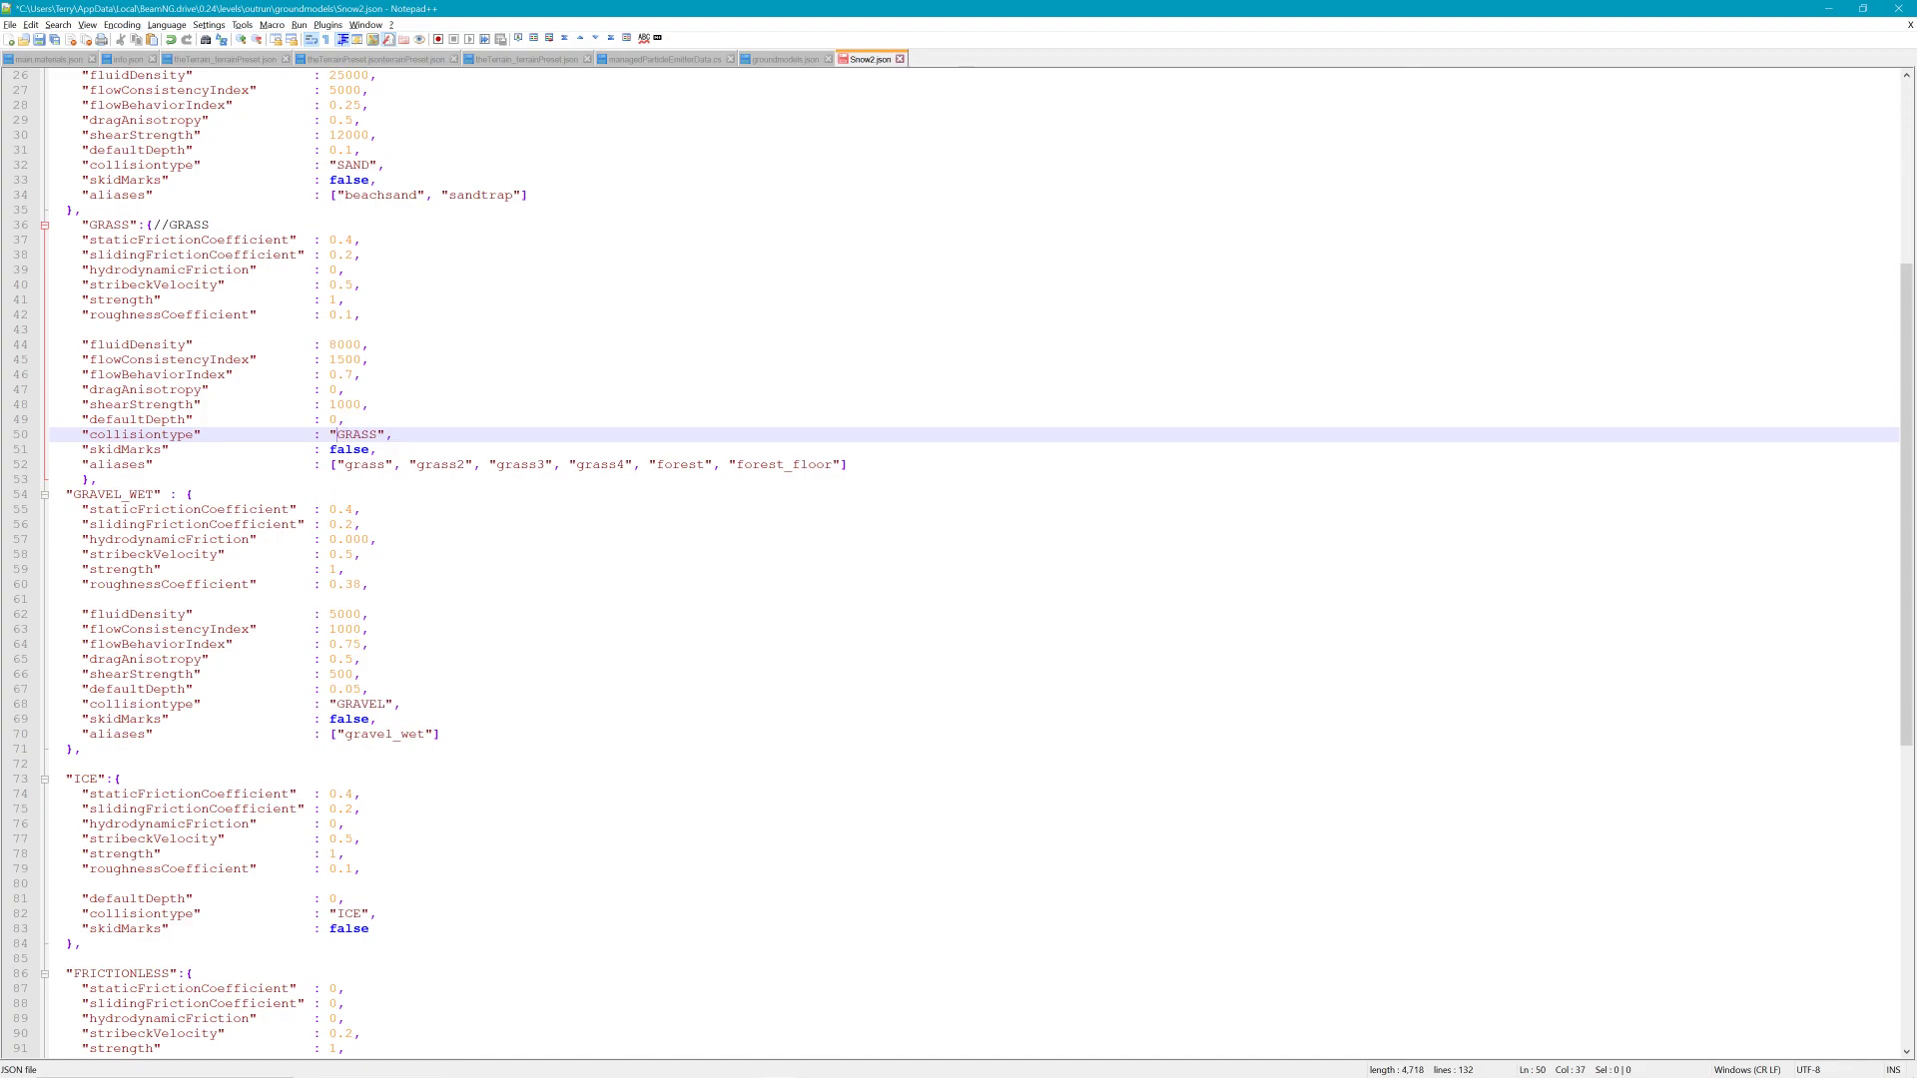
pyautogui.moveTo(370, 929); pyautogui.dragTo(50, 899)
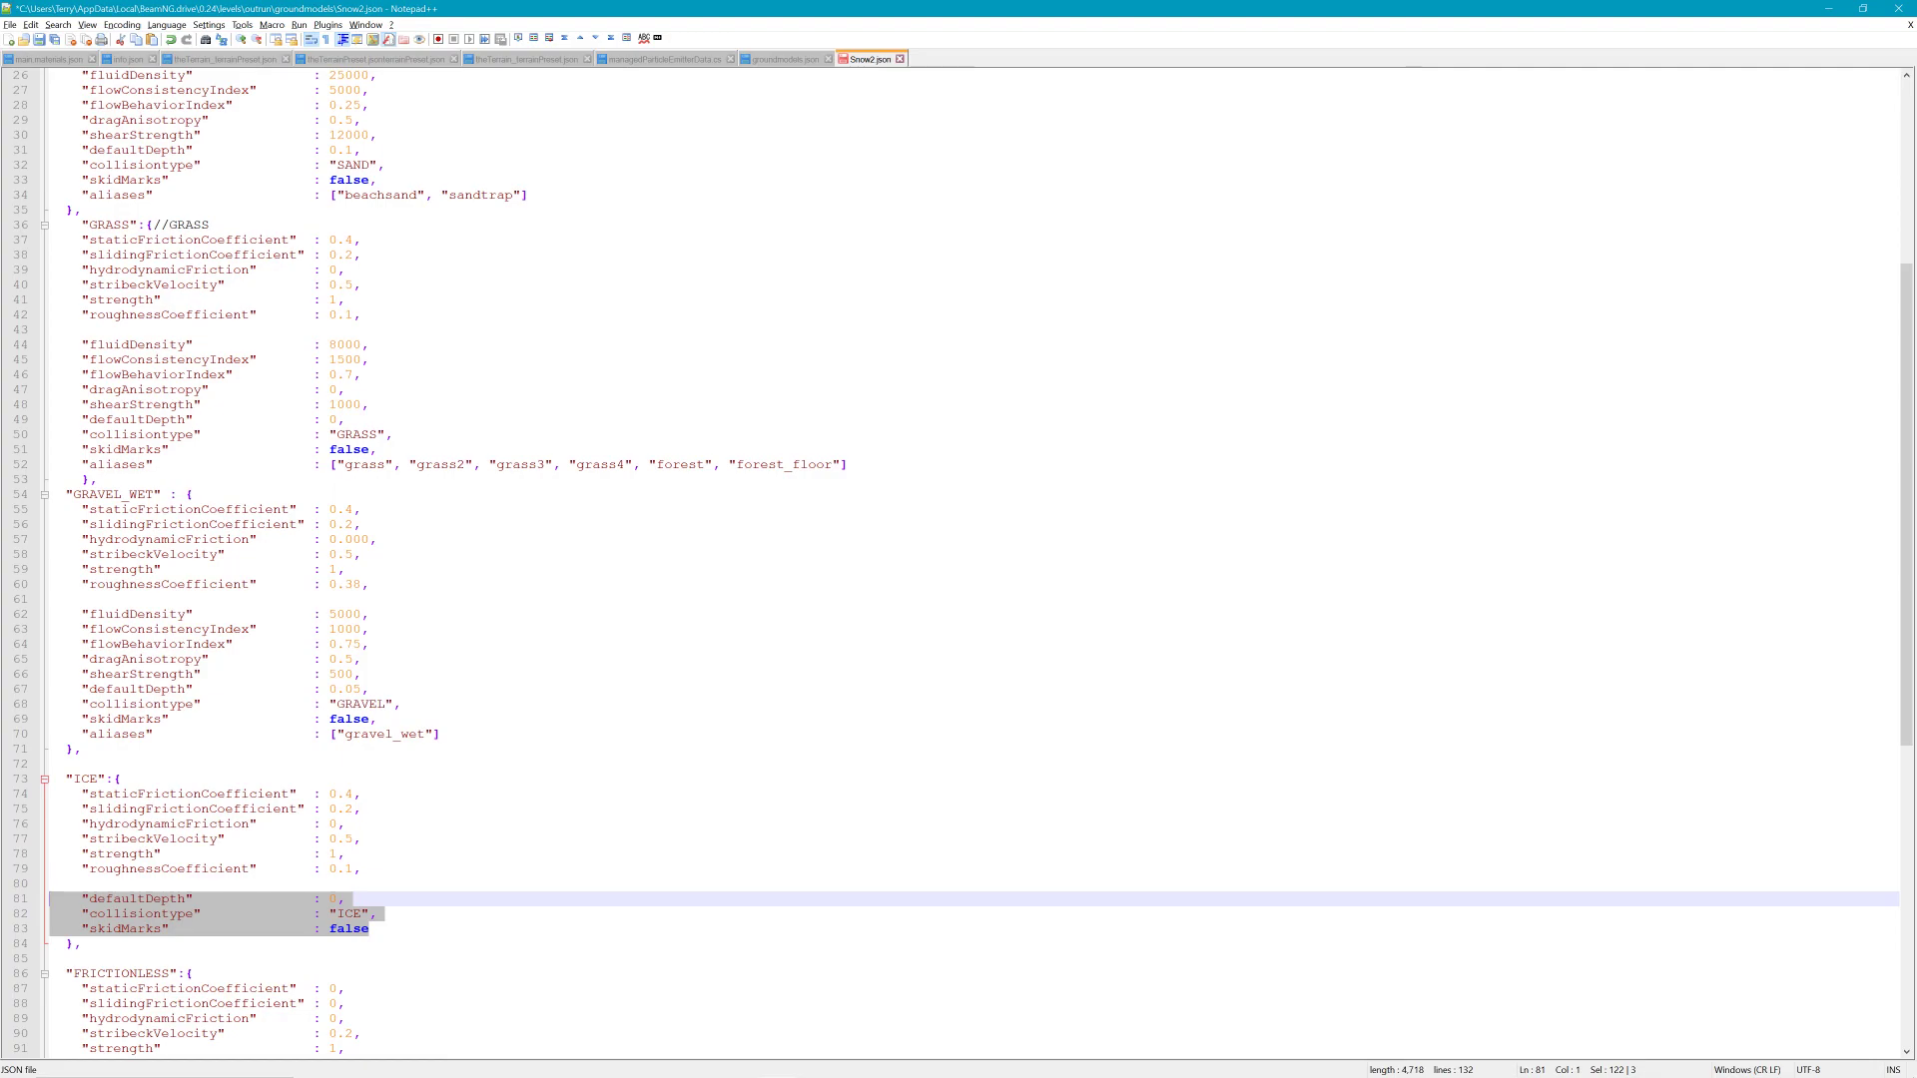
pyautogui.click(374, 914)
pyautogui.moveTo(346, 898); pyautogui.dragTo(24, 905)
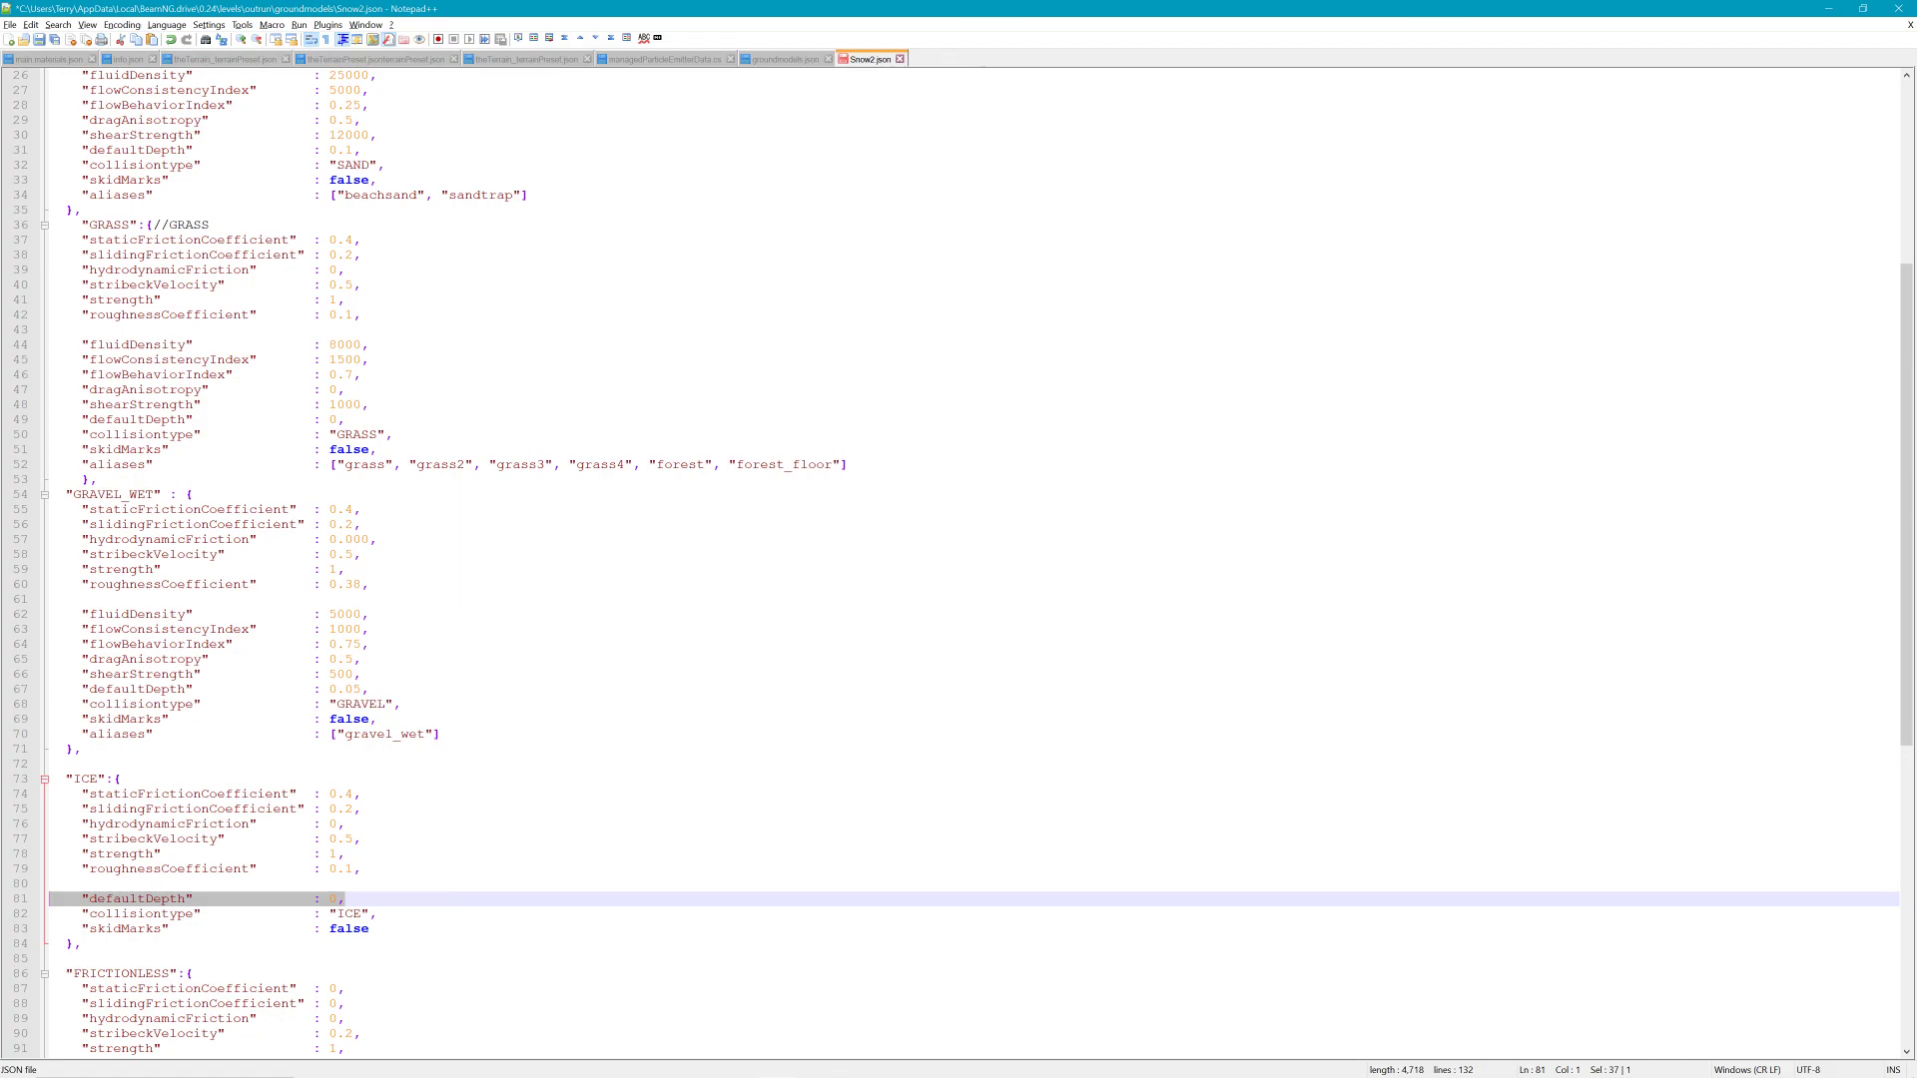
pyautogui.moveTo(66, 345); pyautogui.dragTo(361, 375)
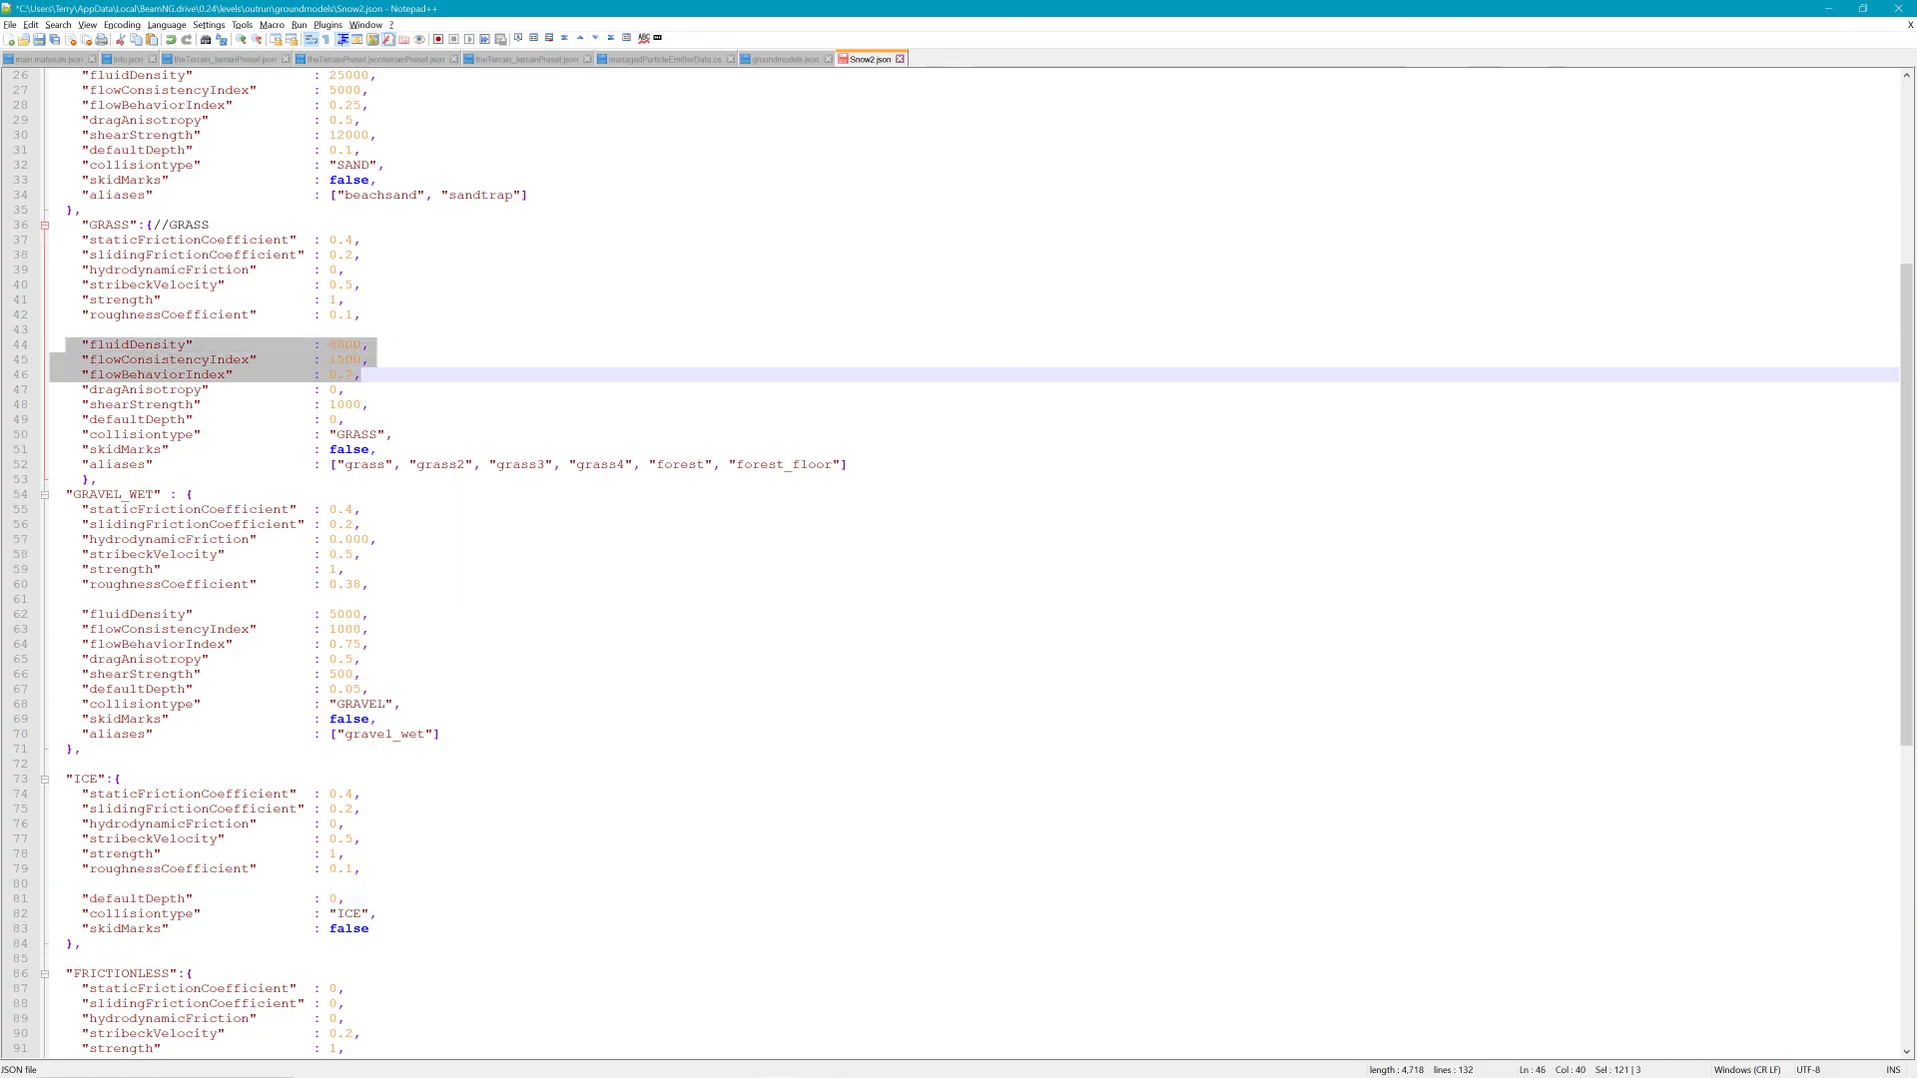
pyautogui.moveTo(361, 374)
pyautogui.mouseDown()
pyautogui.moveTo(344, 390)
pyautogui.moveTo(369, 404)
pyautogui.mouseUp()
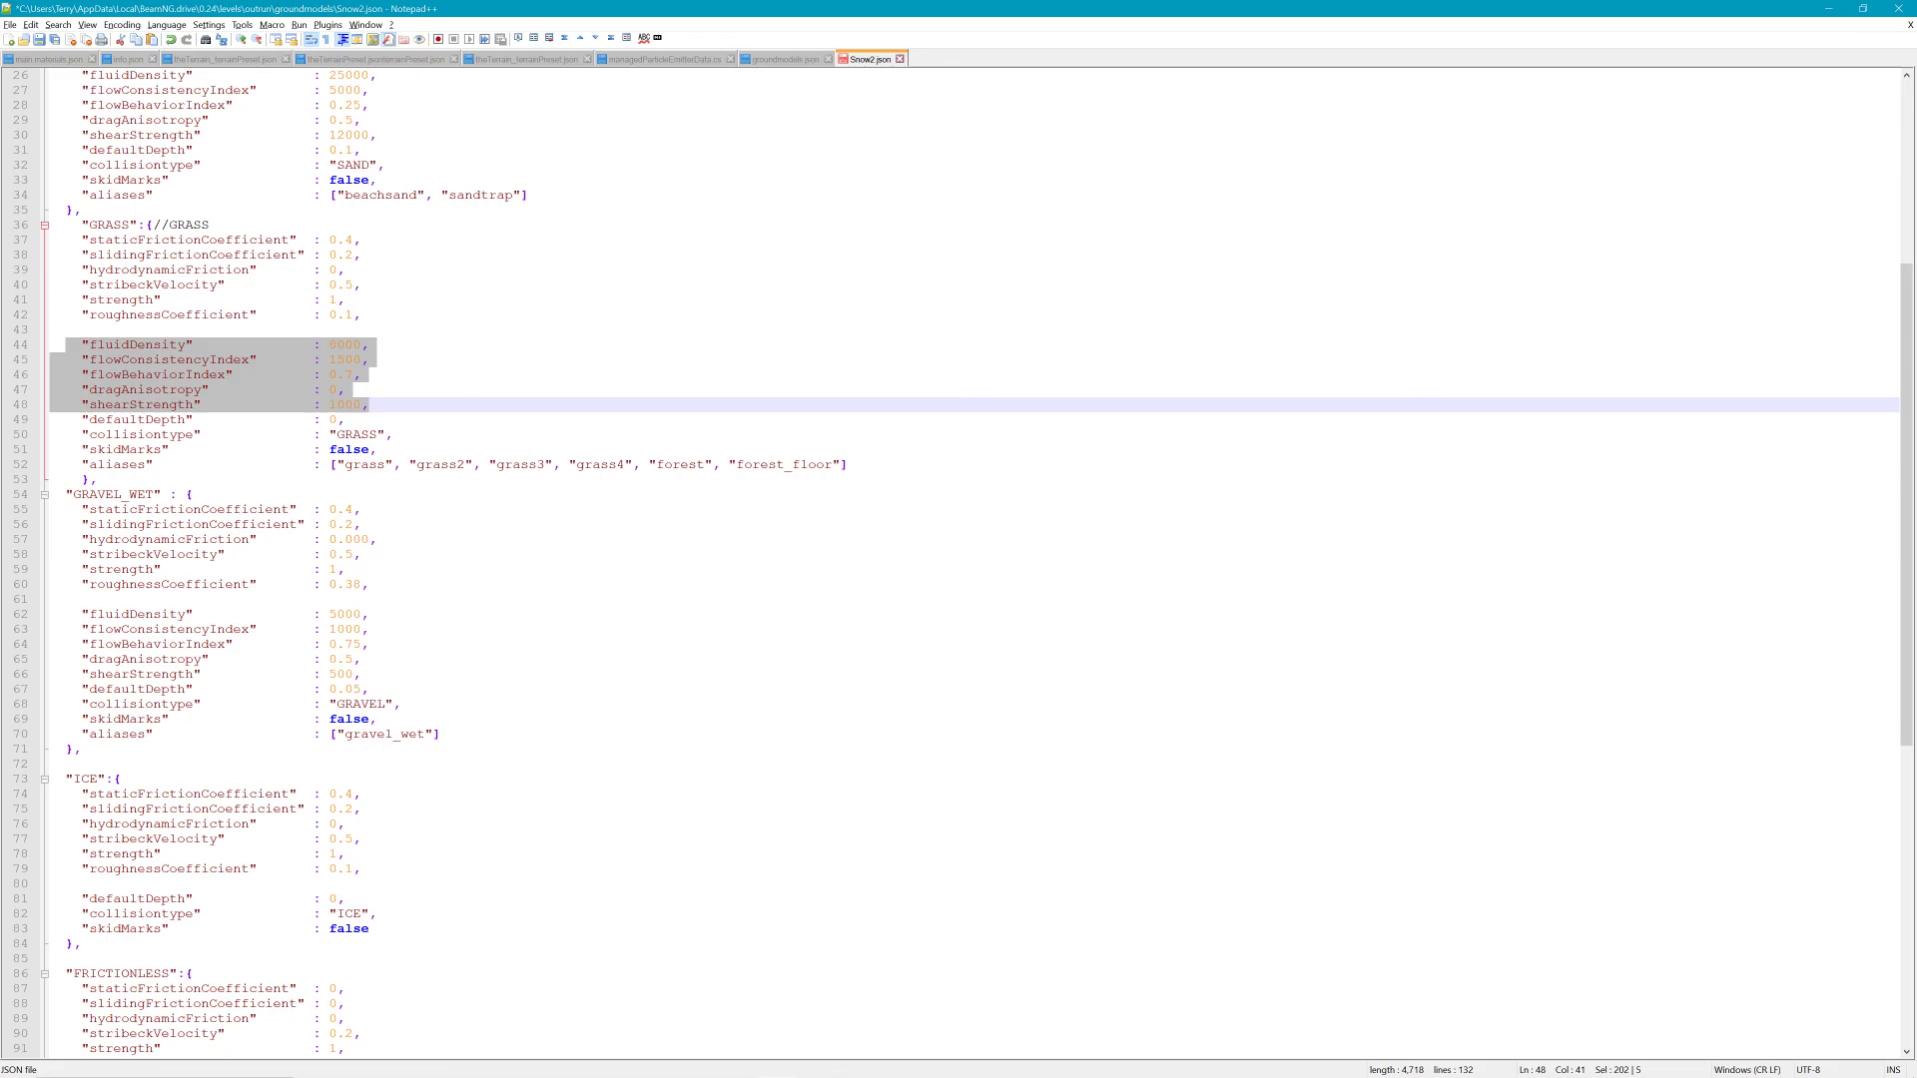
pyautogui.press('Delete')
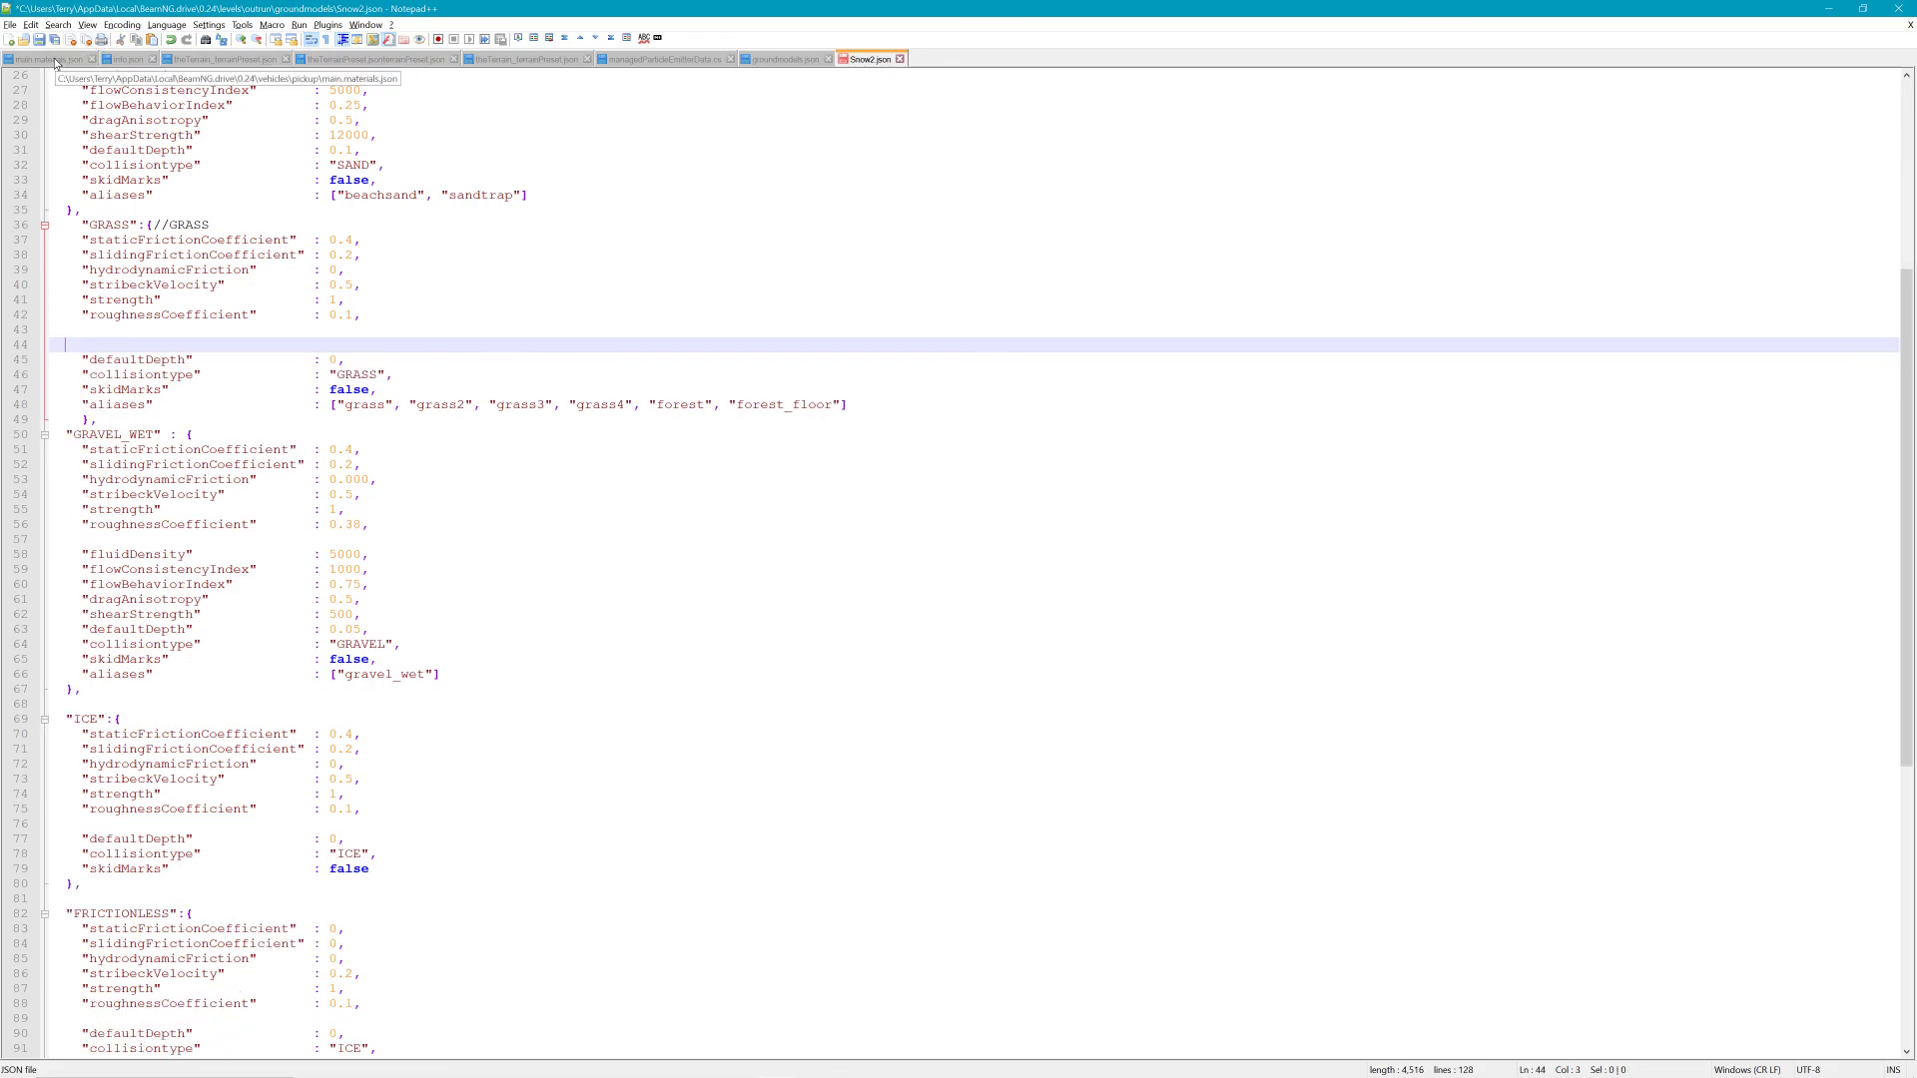
# Save Snow2.json, minimize the editor, and close the groundmodels folder and the search results window
pyautogui.hotkey('ctrl', 's')
pyautogui.click(1829, 8)
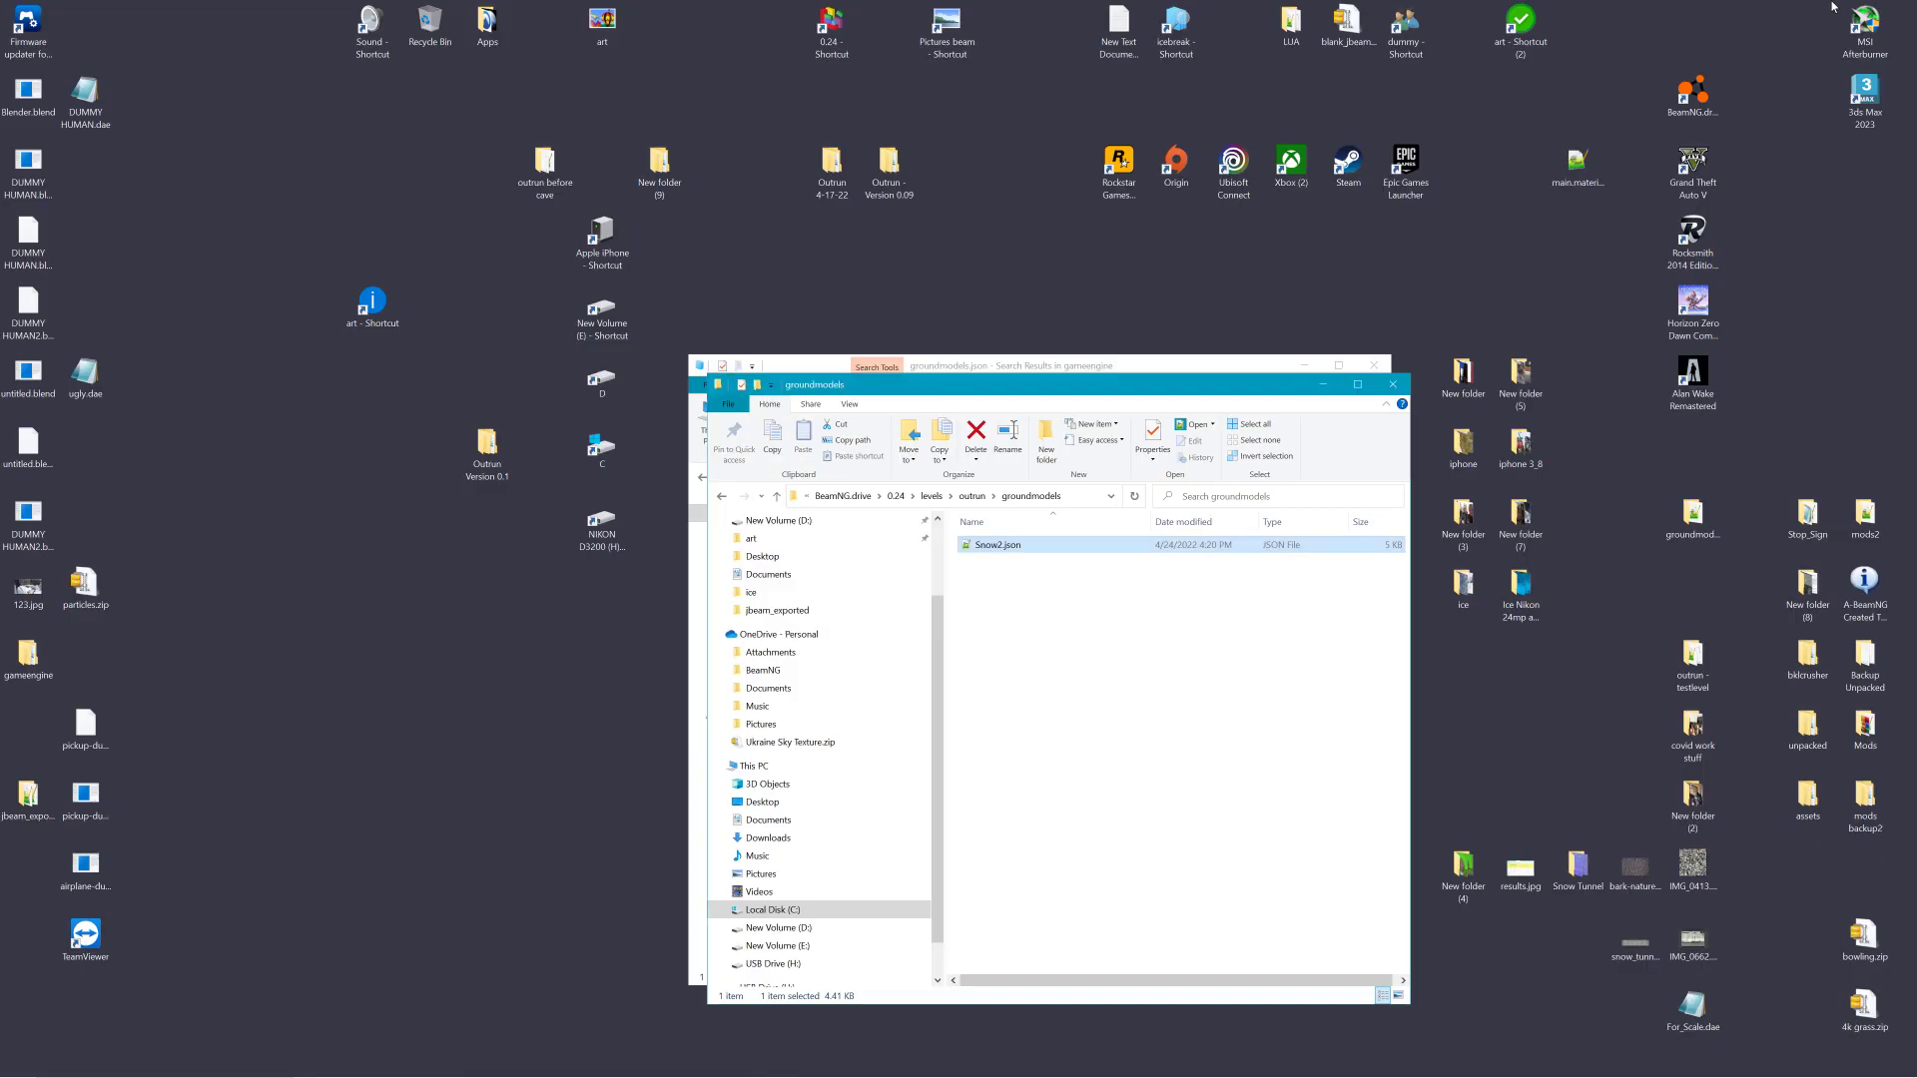
pyautogui.click(1393, 385)
pyautogui.click(1375, 365)
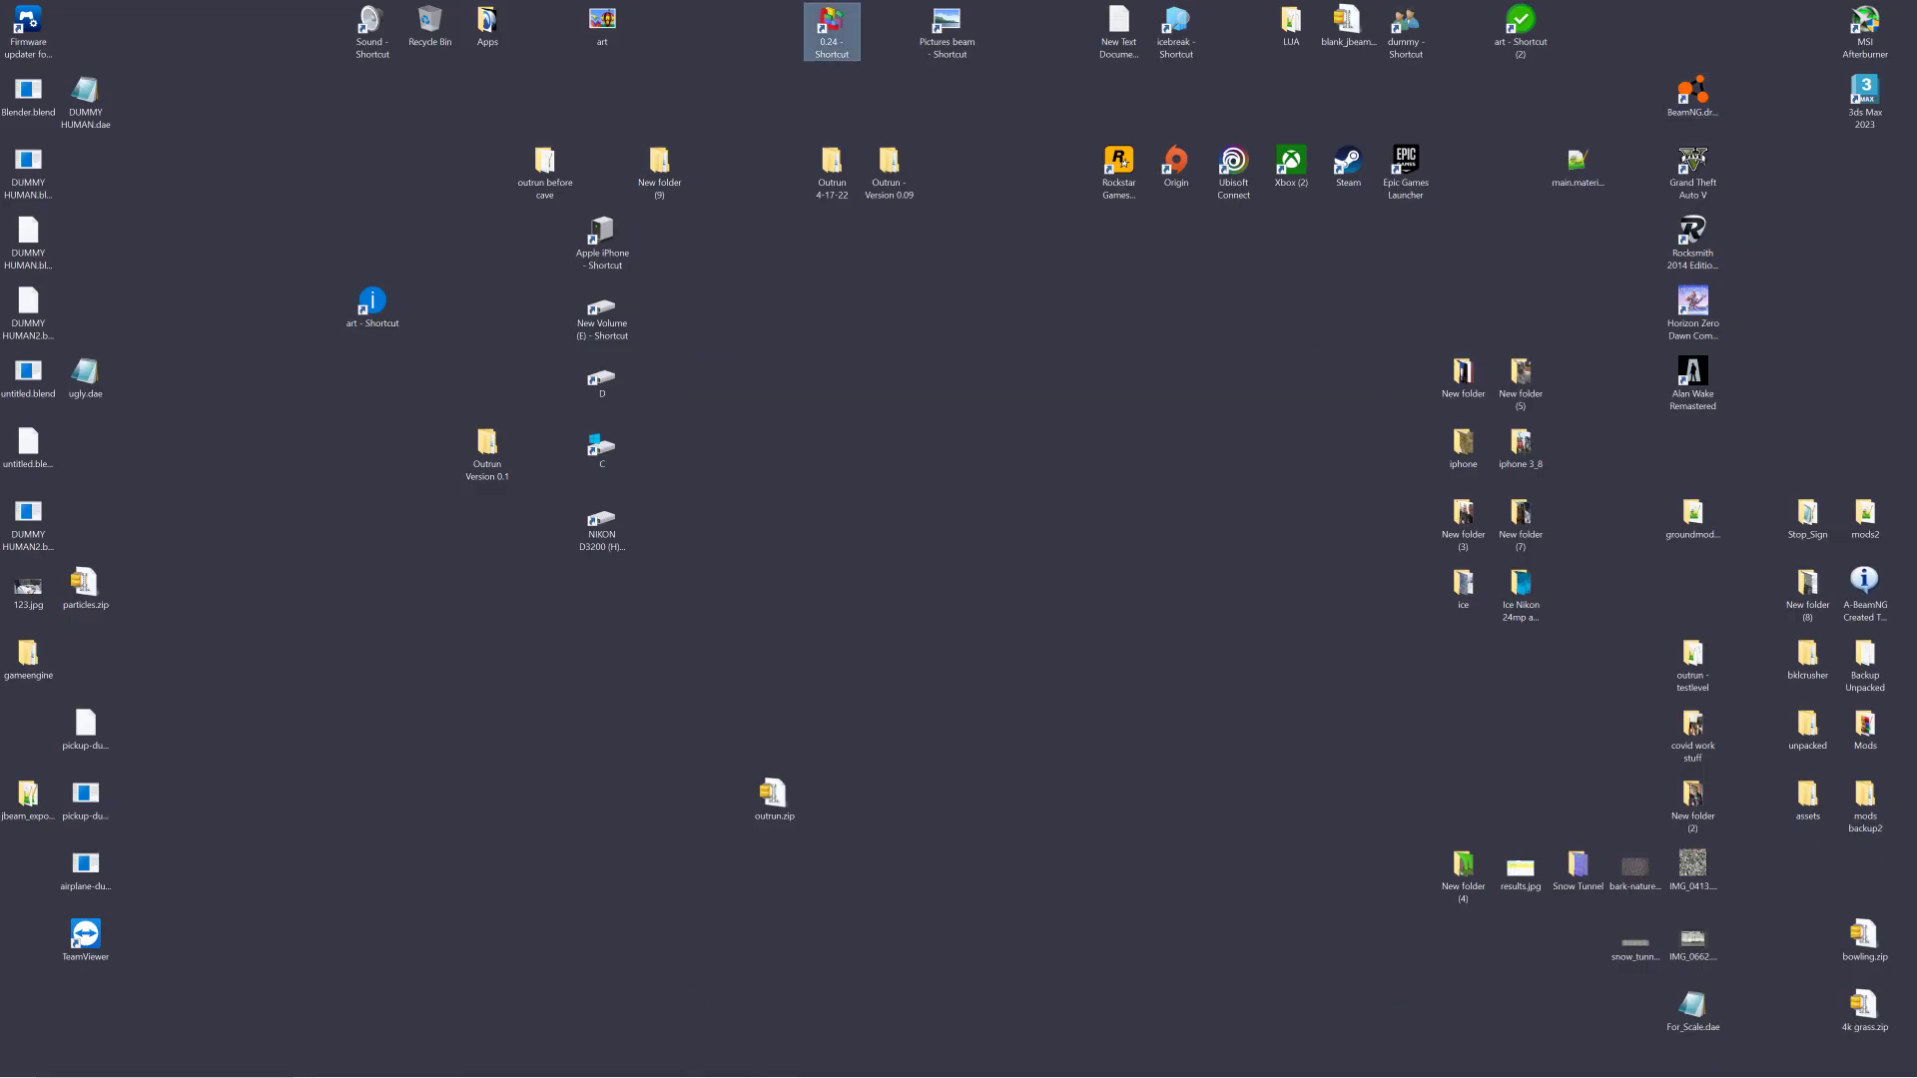
# Switch to BeamNG.drive, bring the pickup on the ice into view, and save the level with its terrain changes
pyautogui.moveTo(933, 1070)
pyautogui.click(1074, 1064)
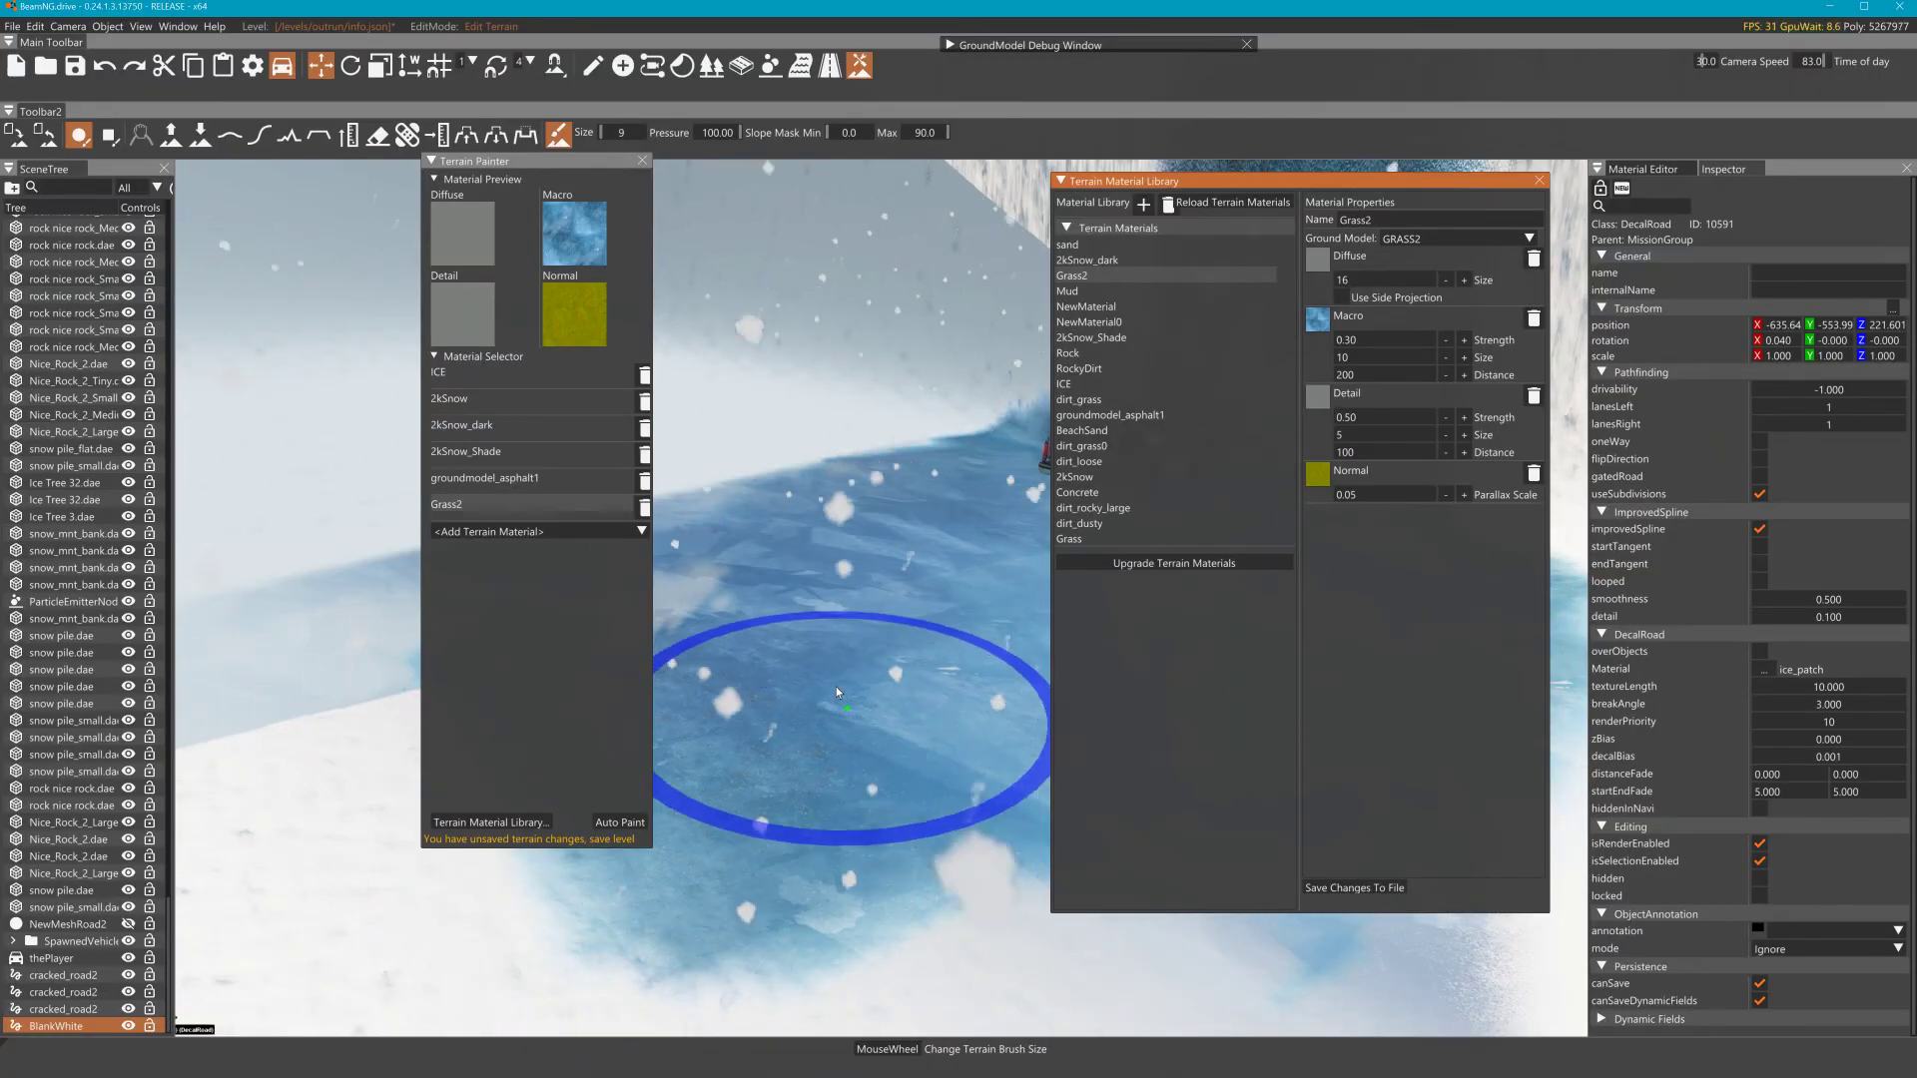
pyautogui.moveTo(956, 540); pyautogui.dragTo(871, 573)
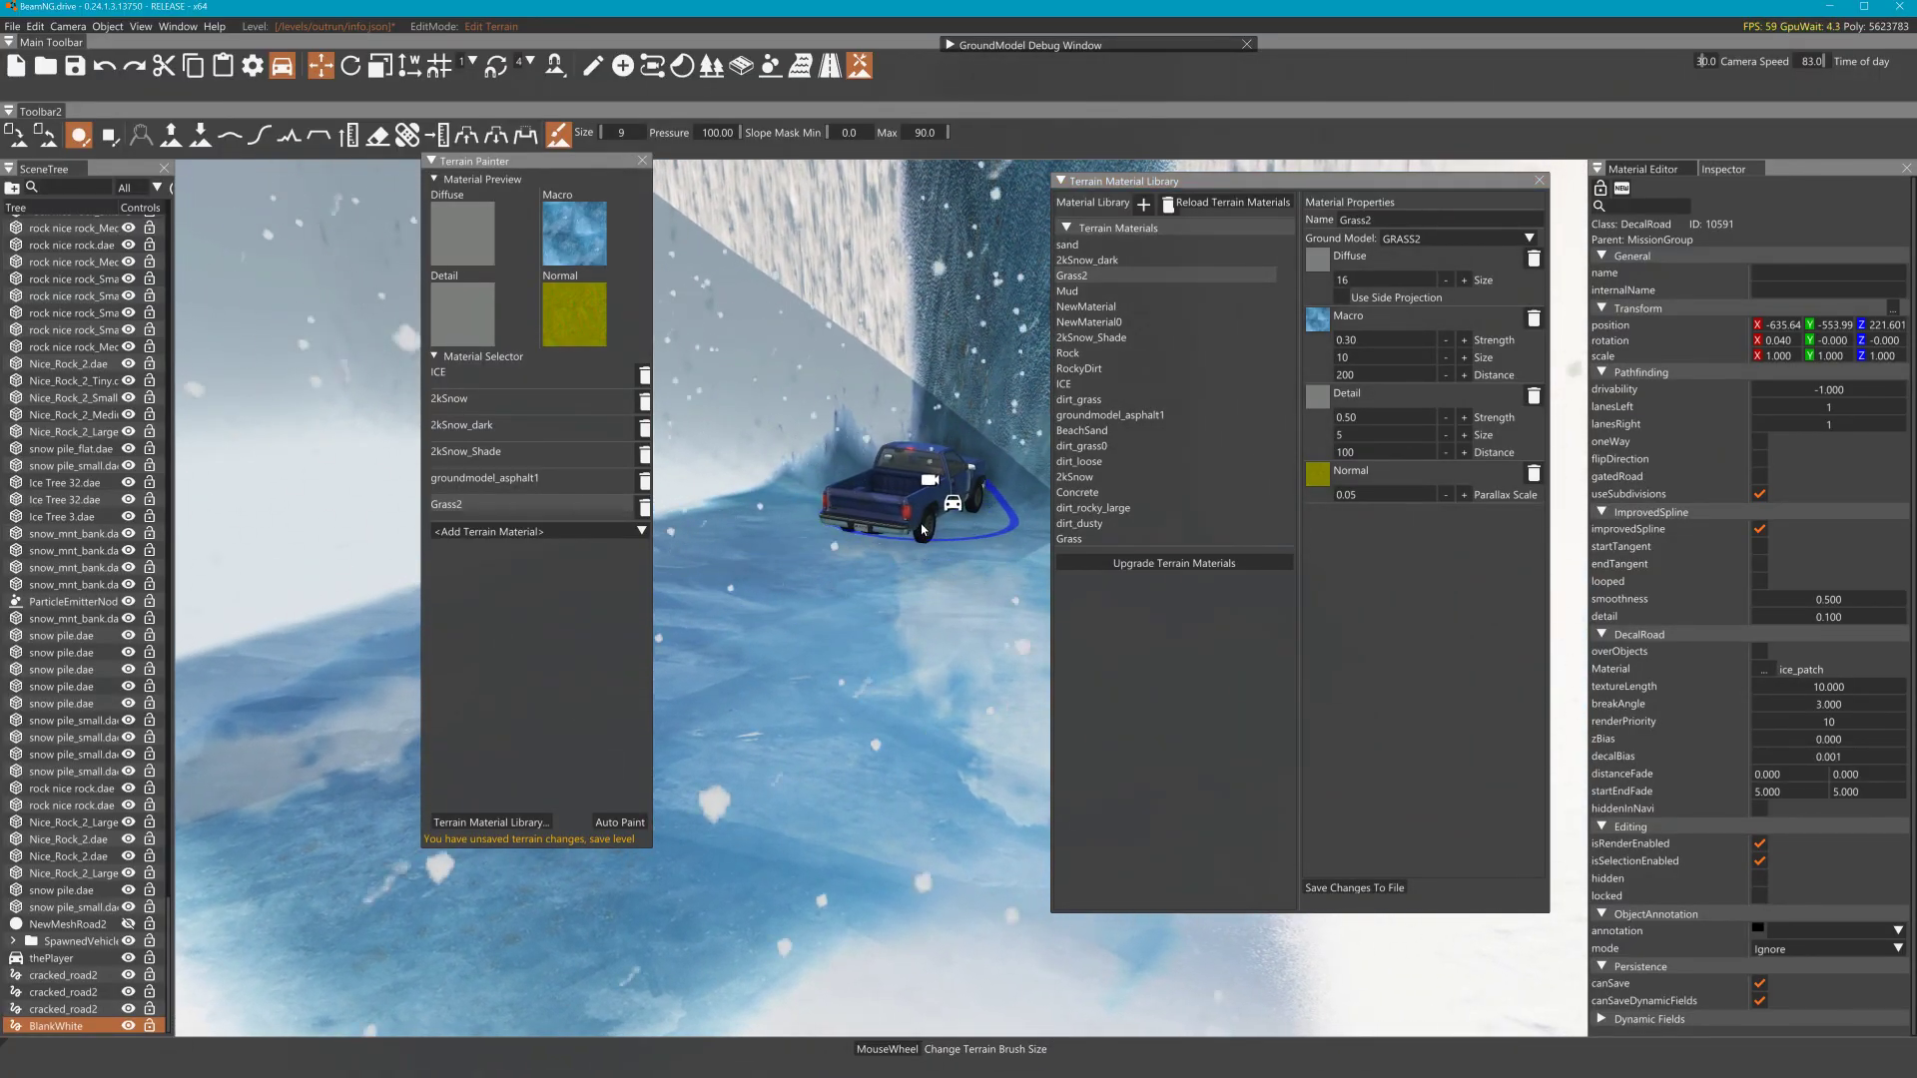
pyautogui.press('Up')
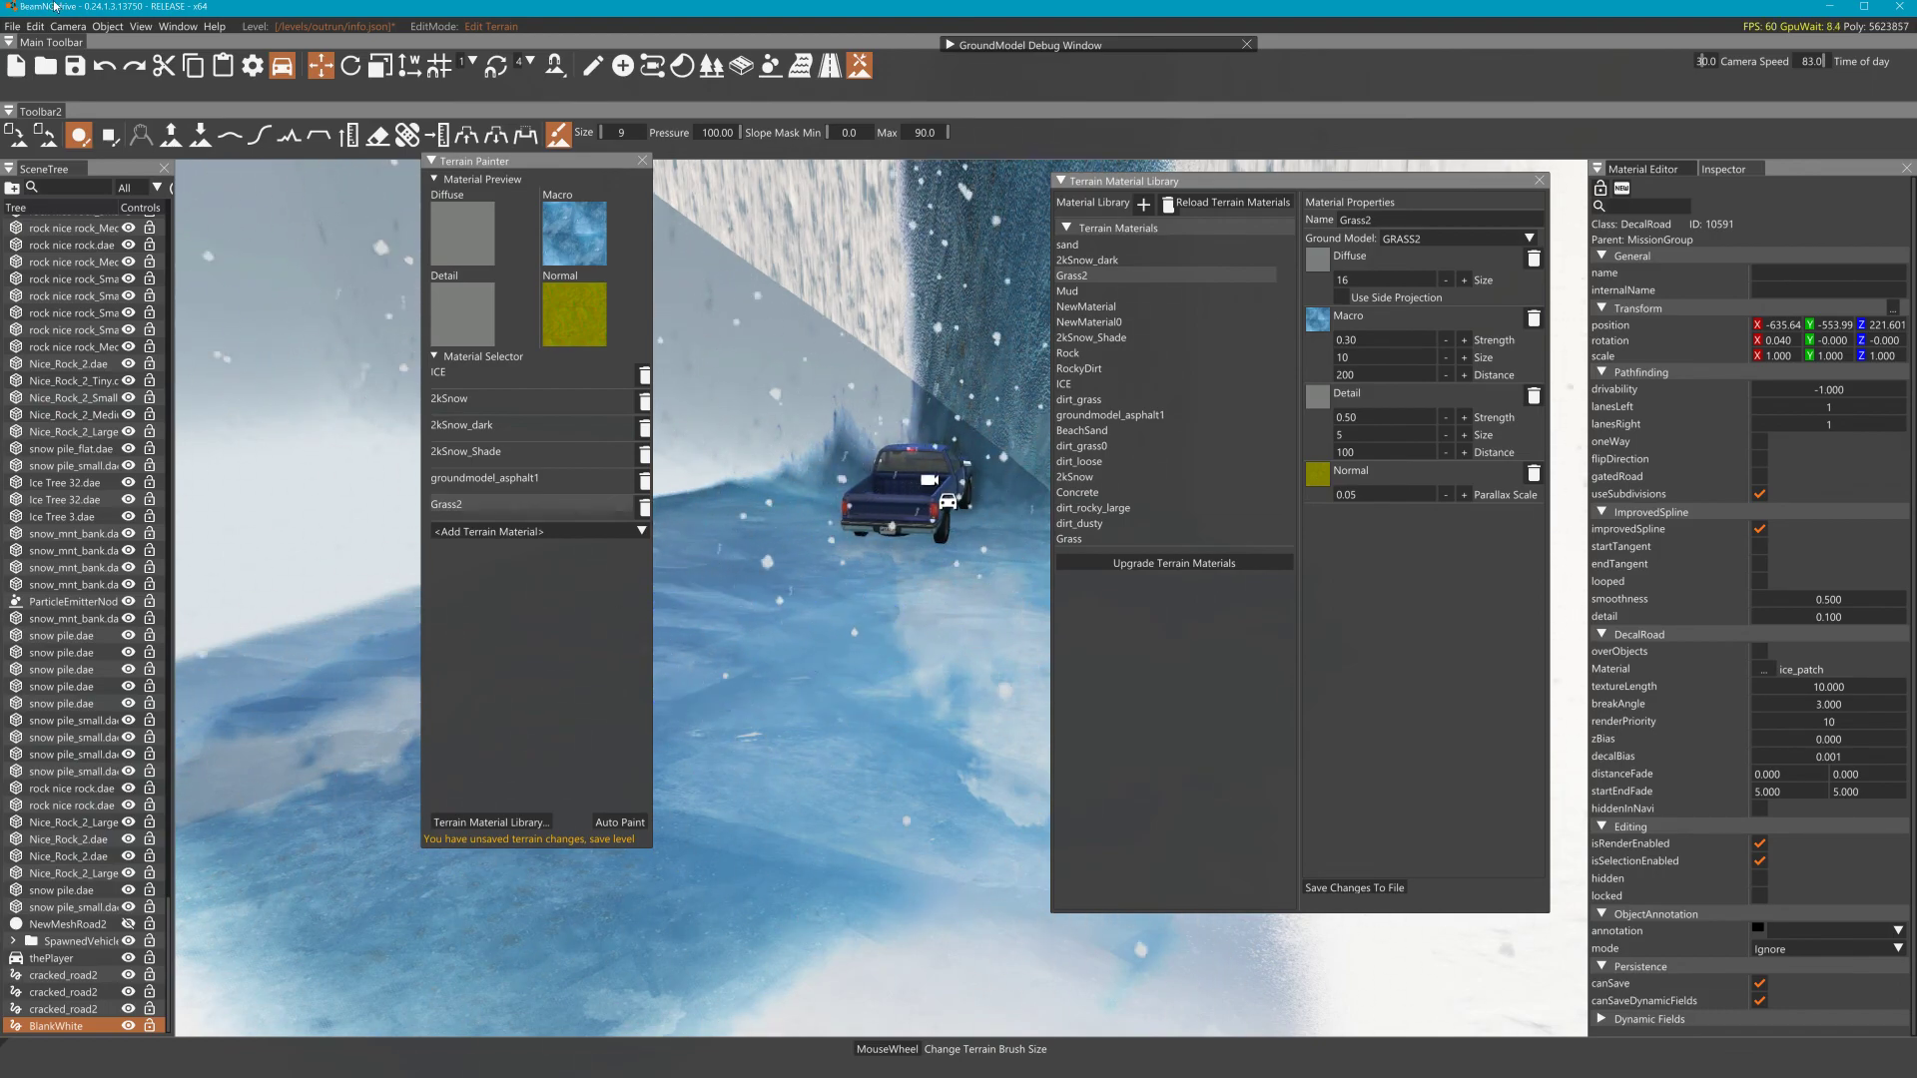
pyautogui.click(71, 70)
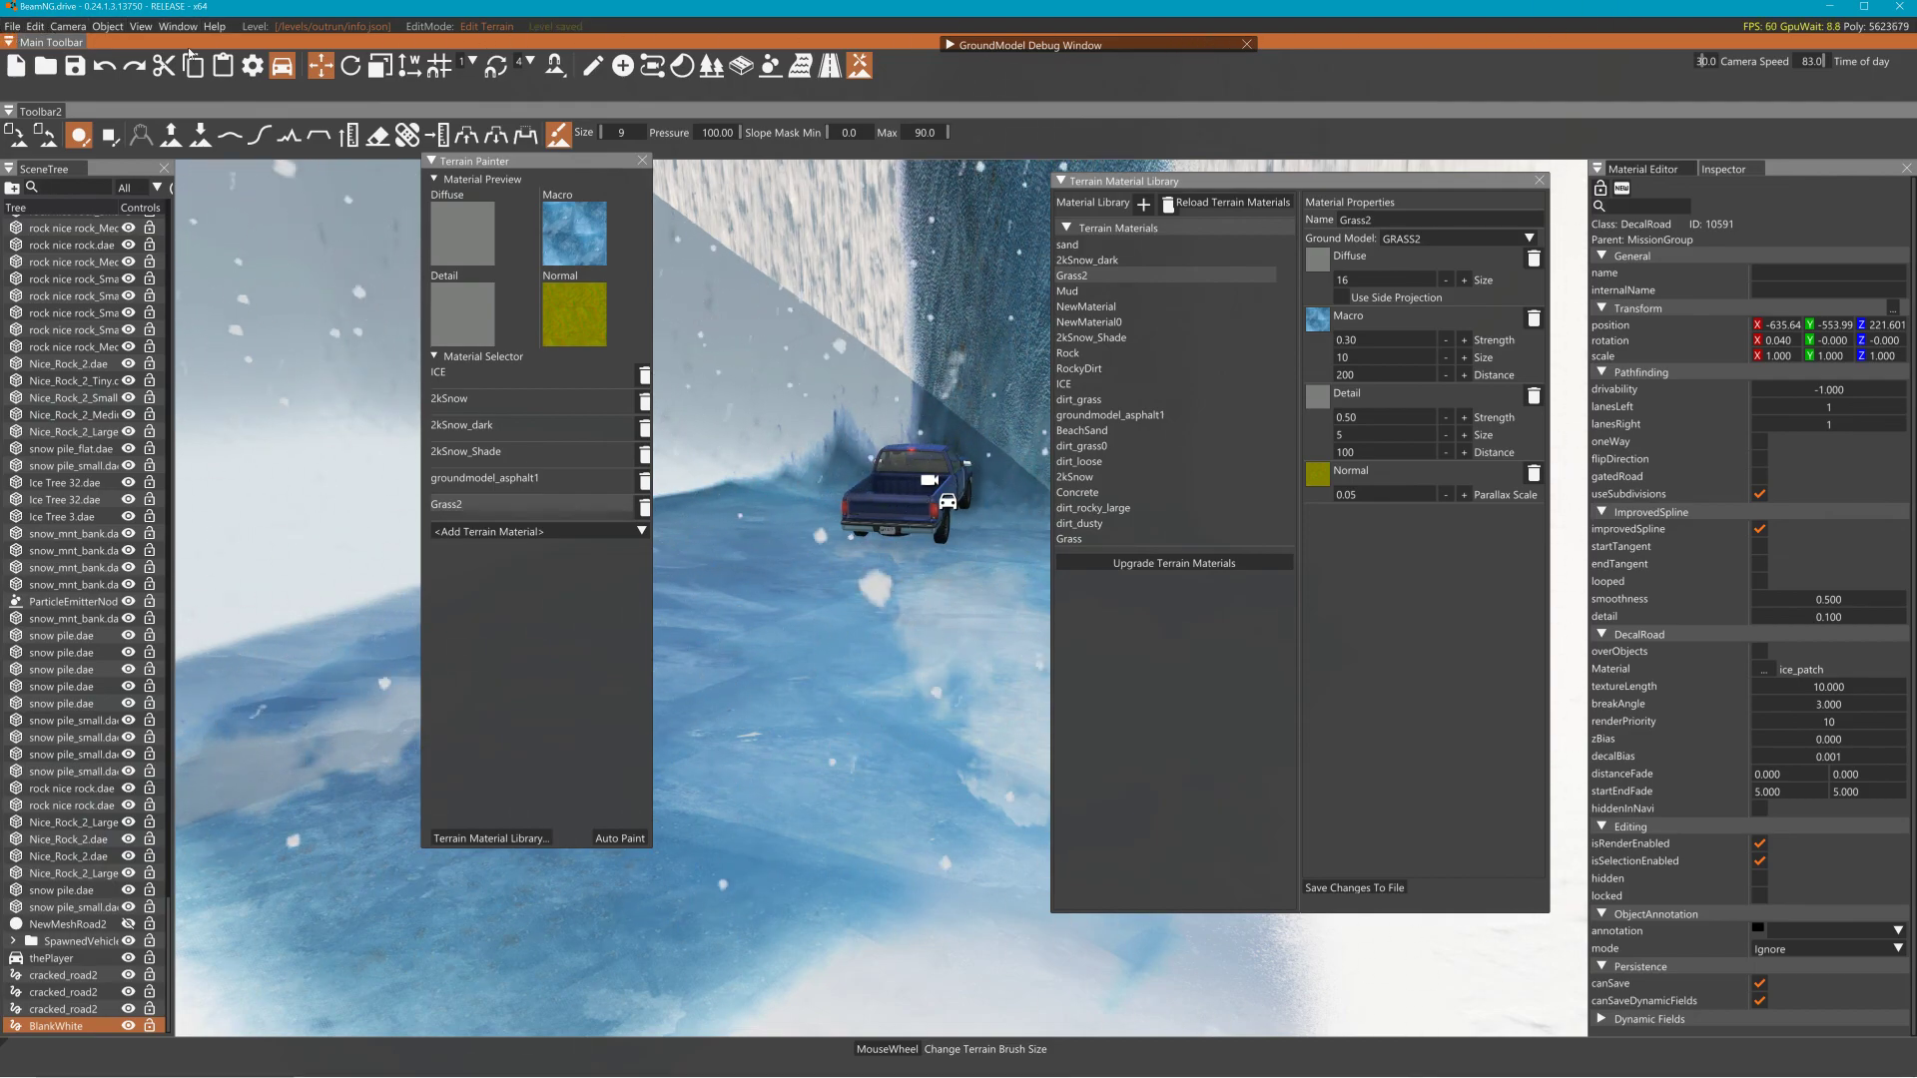
# Leave the World Editor and quit the game from the main menu
pyautogui.press('F11')
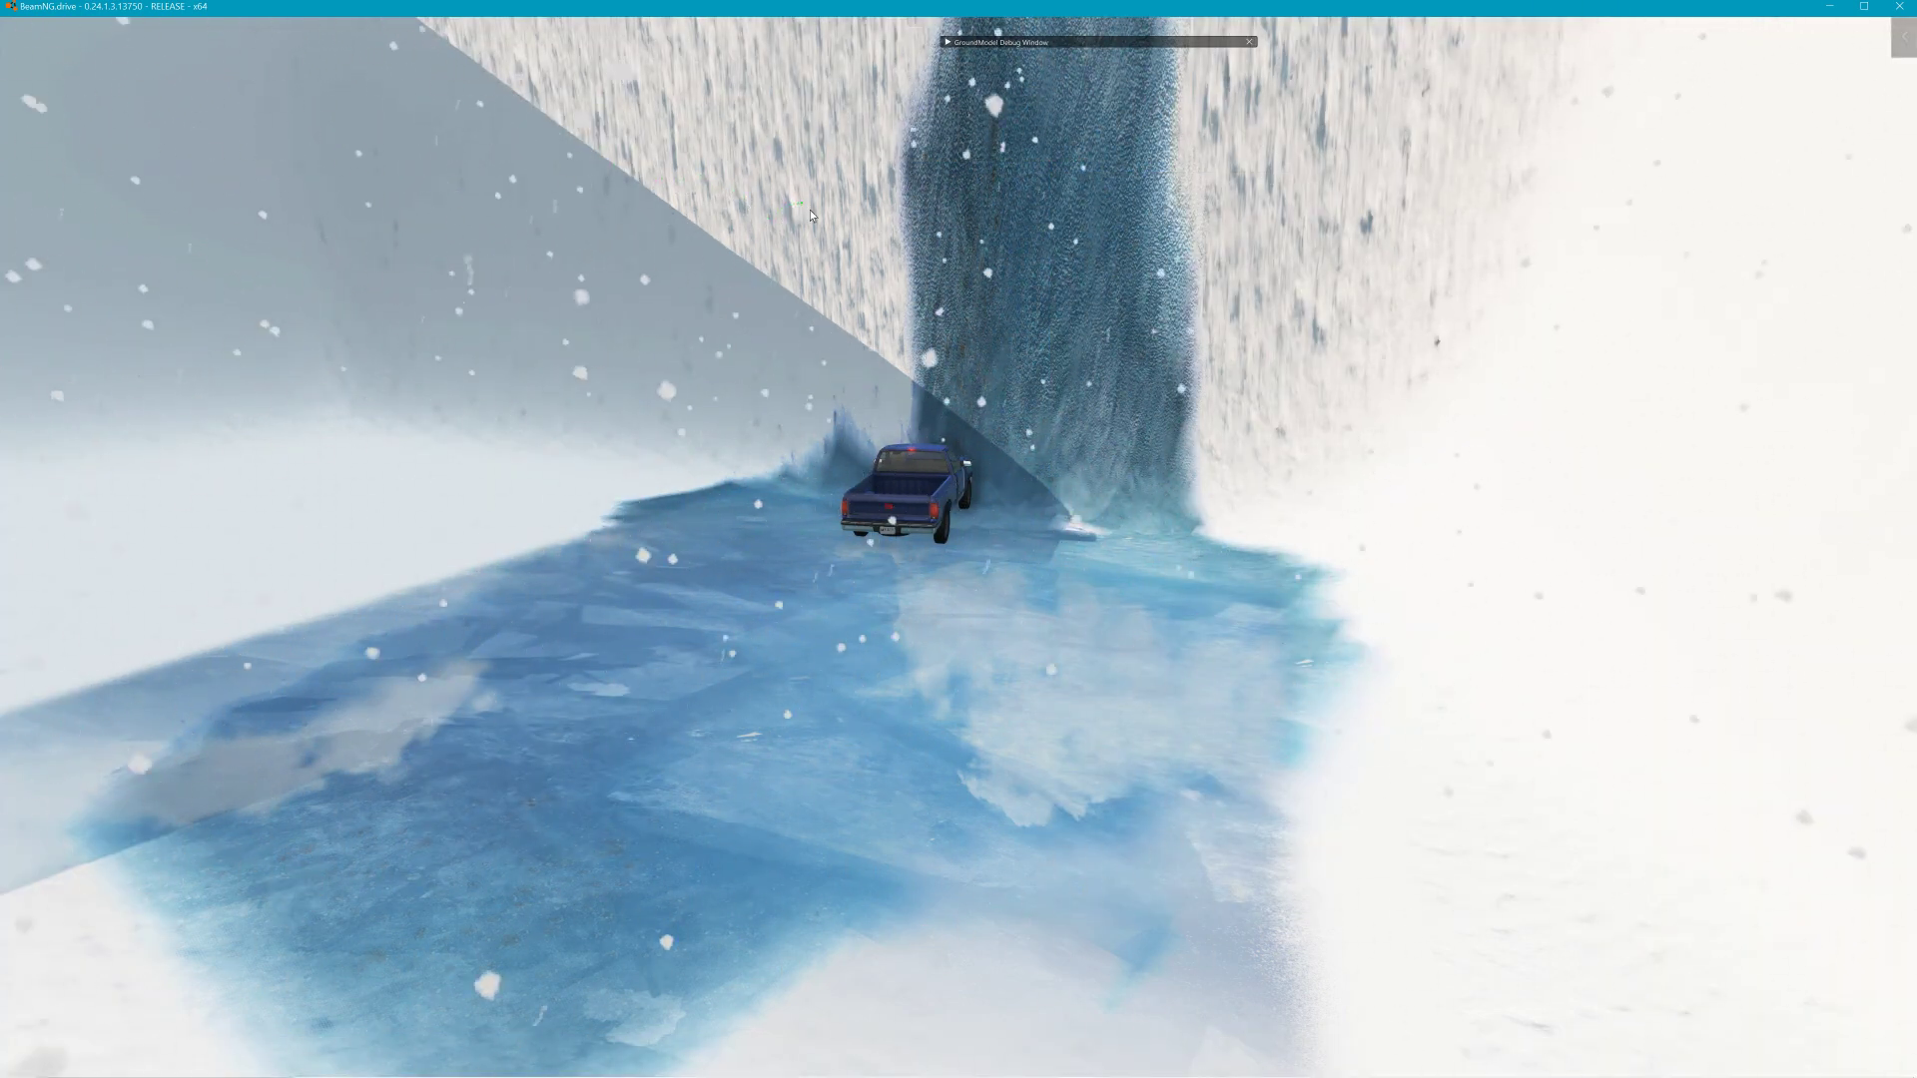
pyautogui.press('Escape')
pyautogui.click(482, 35)
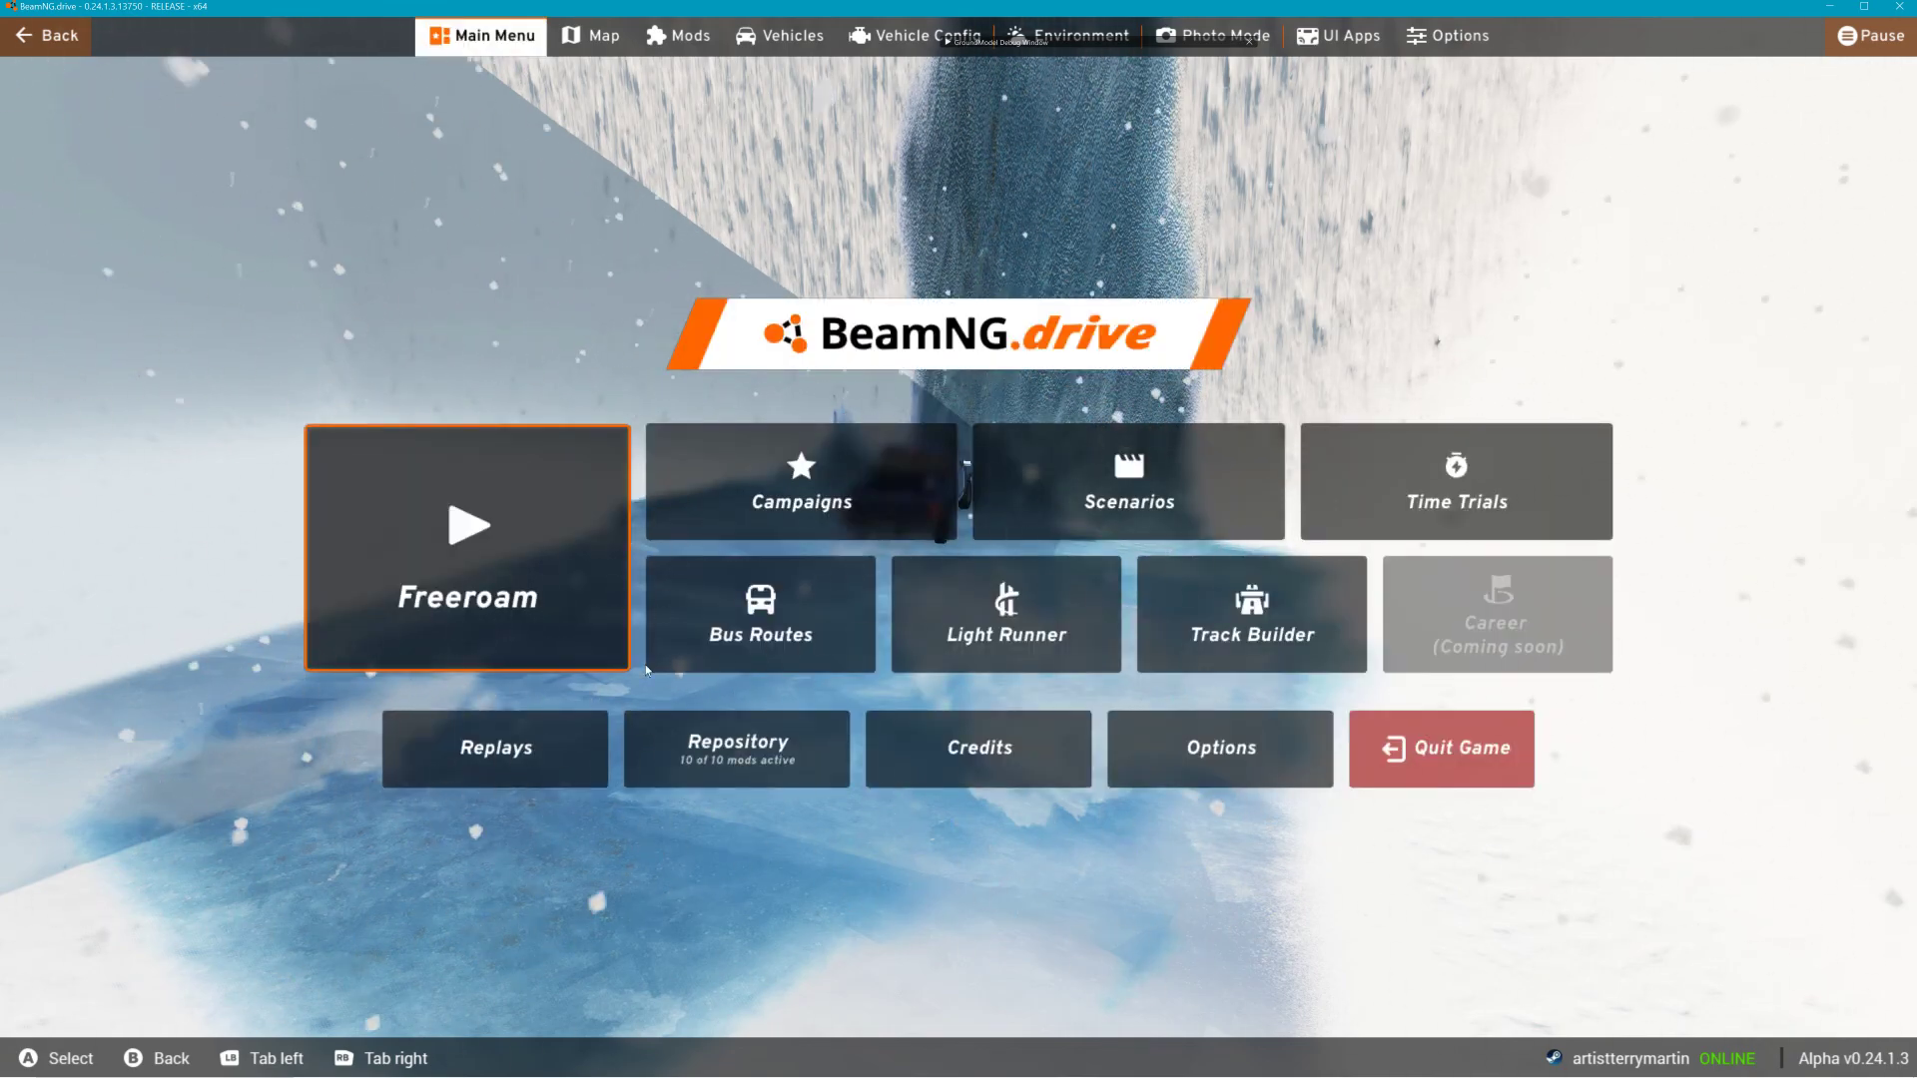
pyautogui.click(1363, 744)
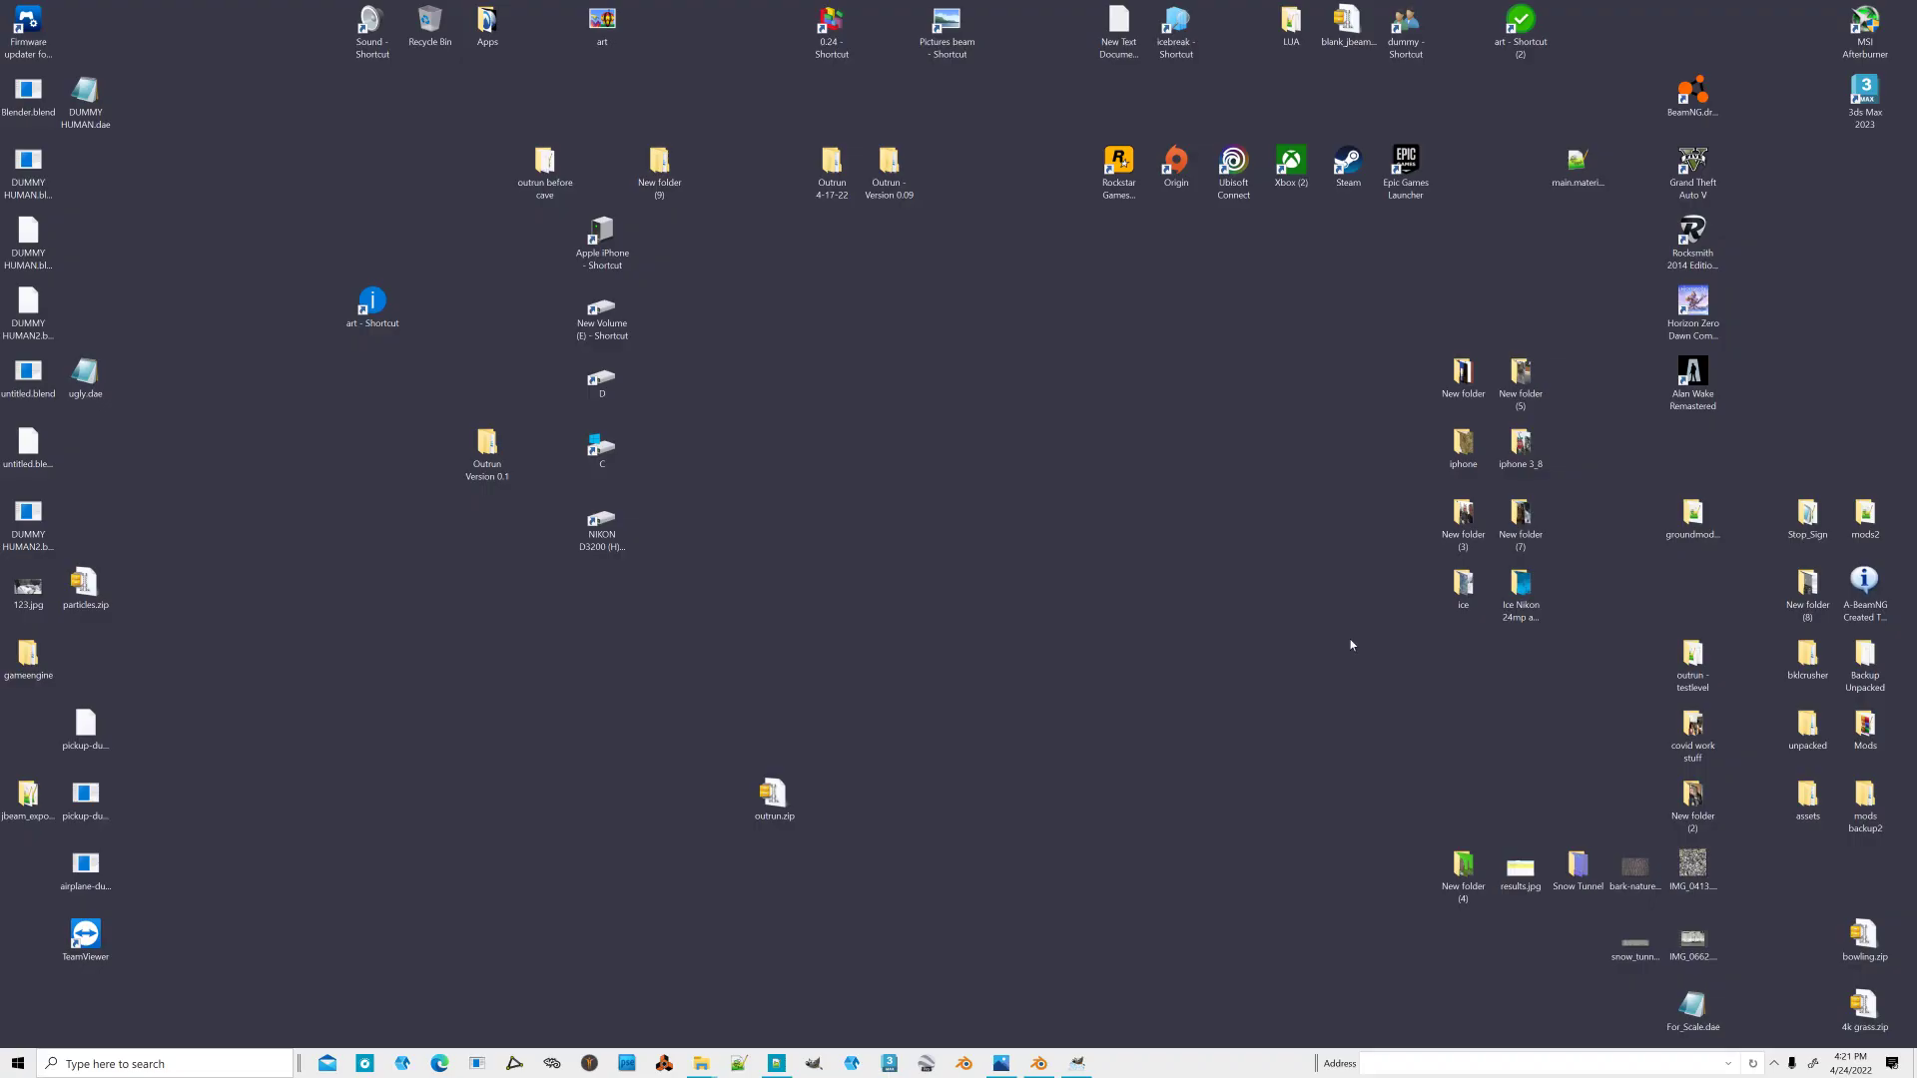
# Launch BeamNG.drive and spawn in Freeroam on the Outrun - Ice Track level at the default start point
pyautogui.doubleClick(1697, 95)
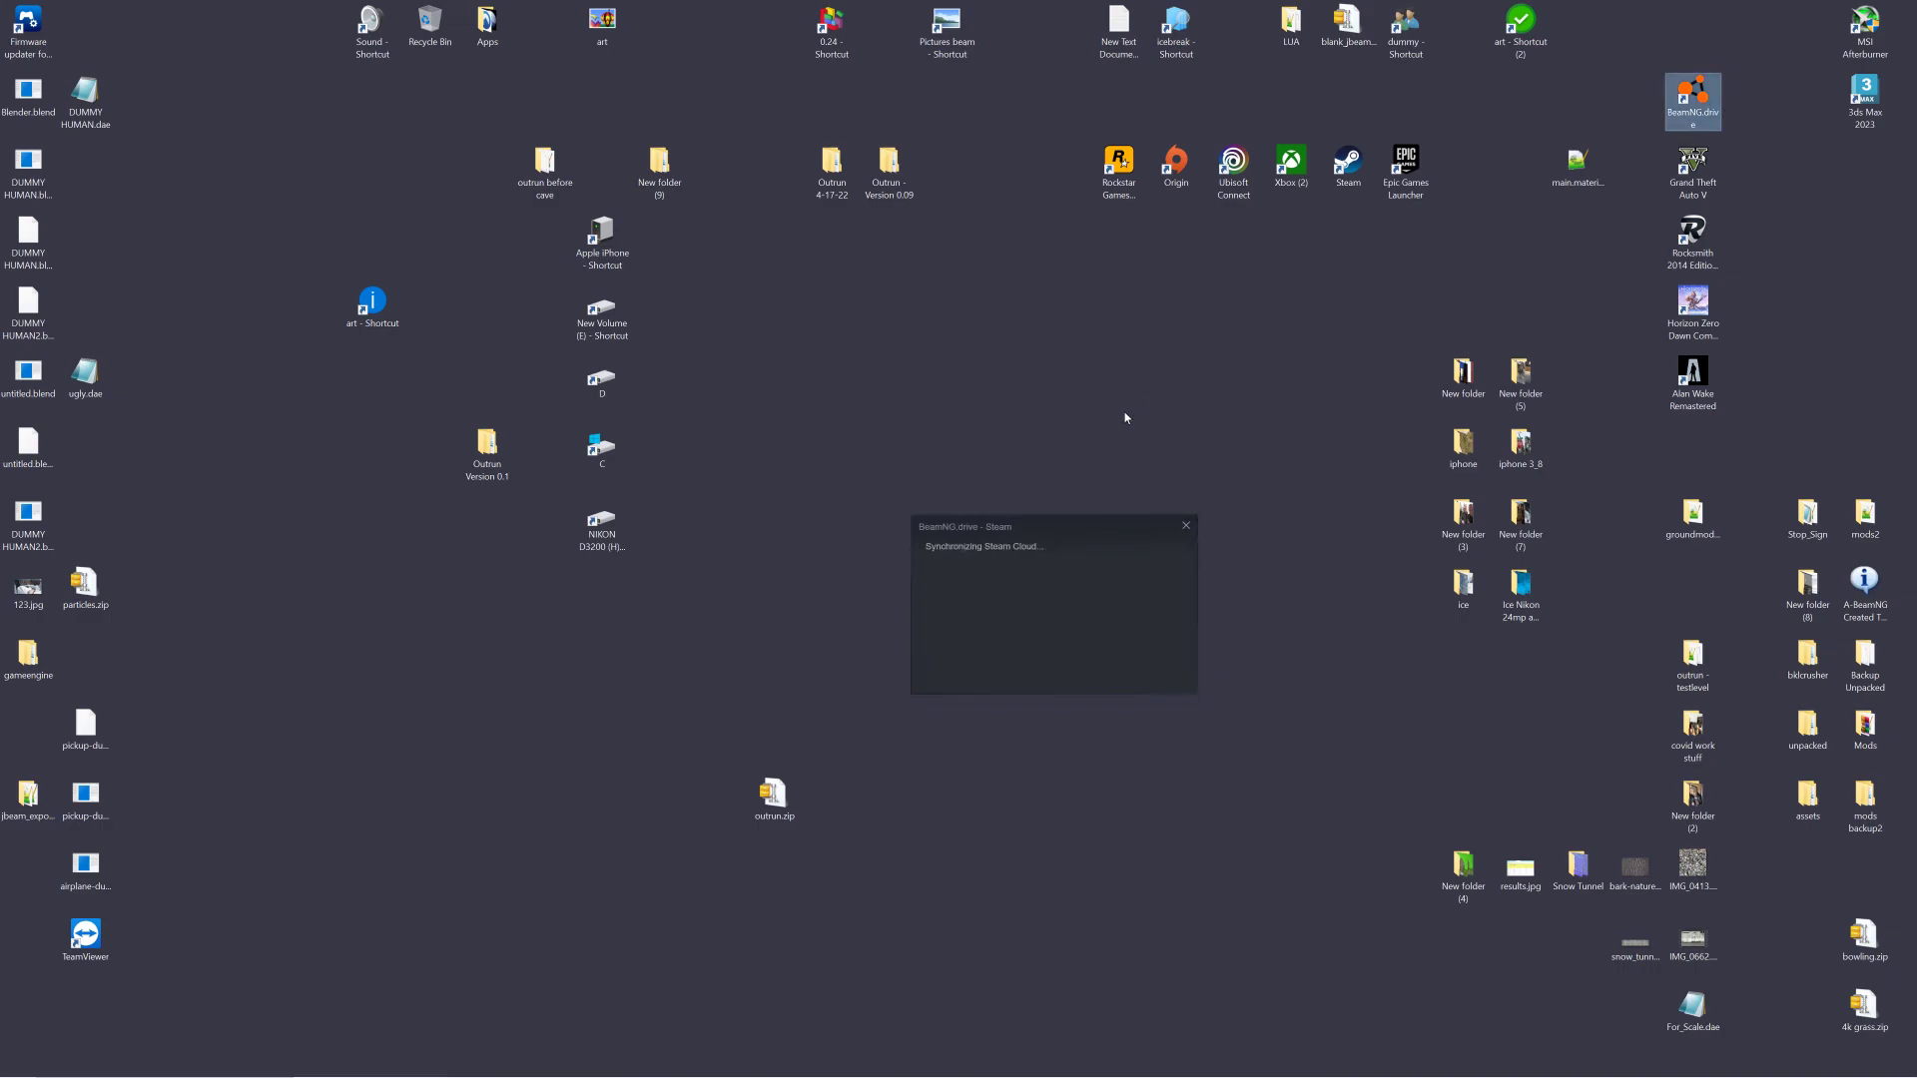
pyautogui.click(935, 485)
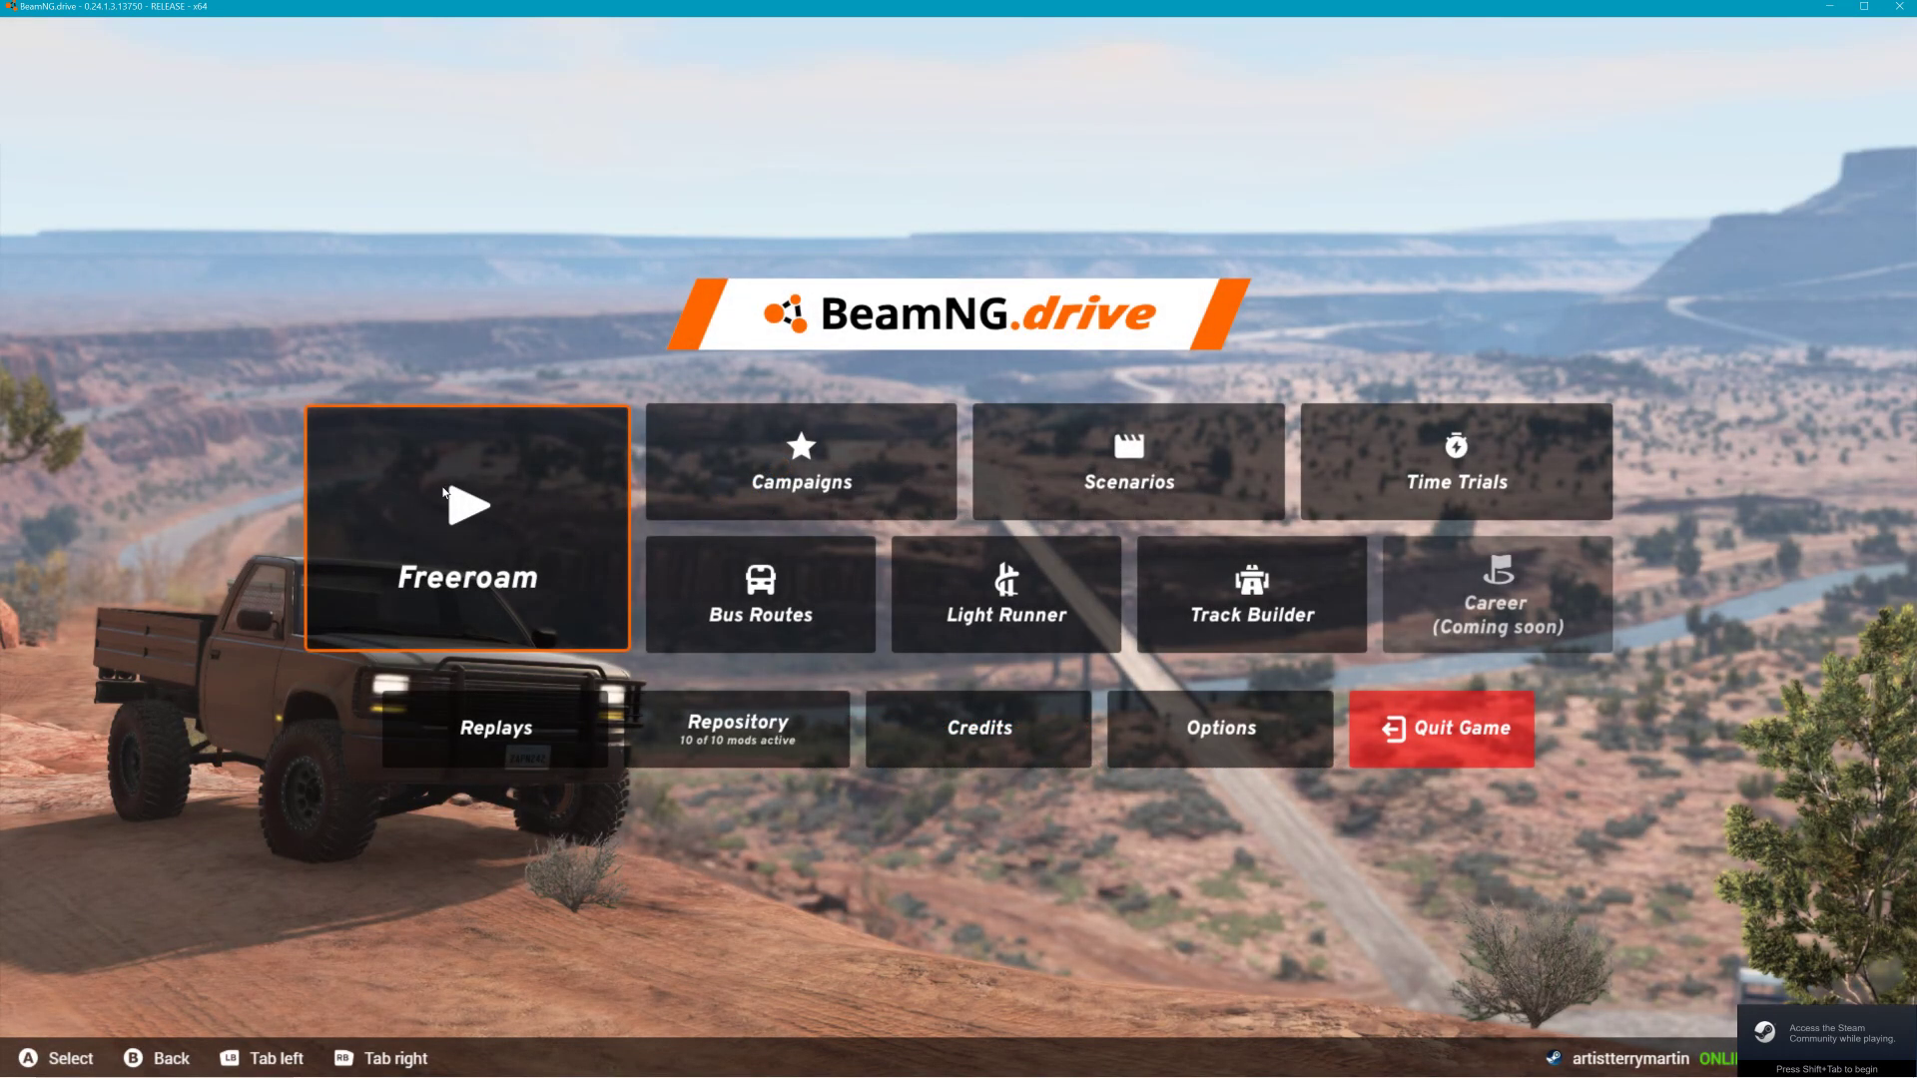
pyautogui.click(444, 491)
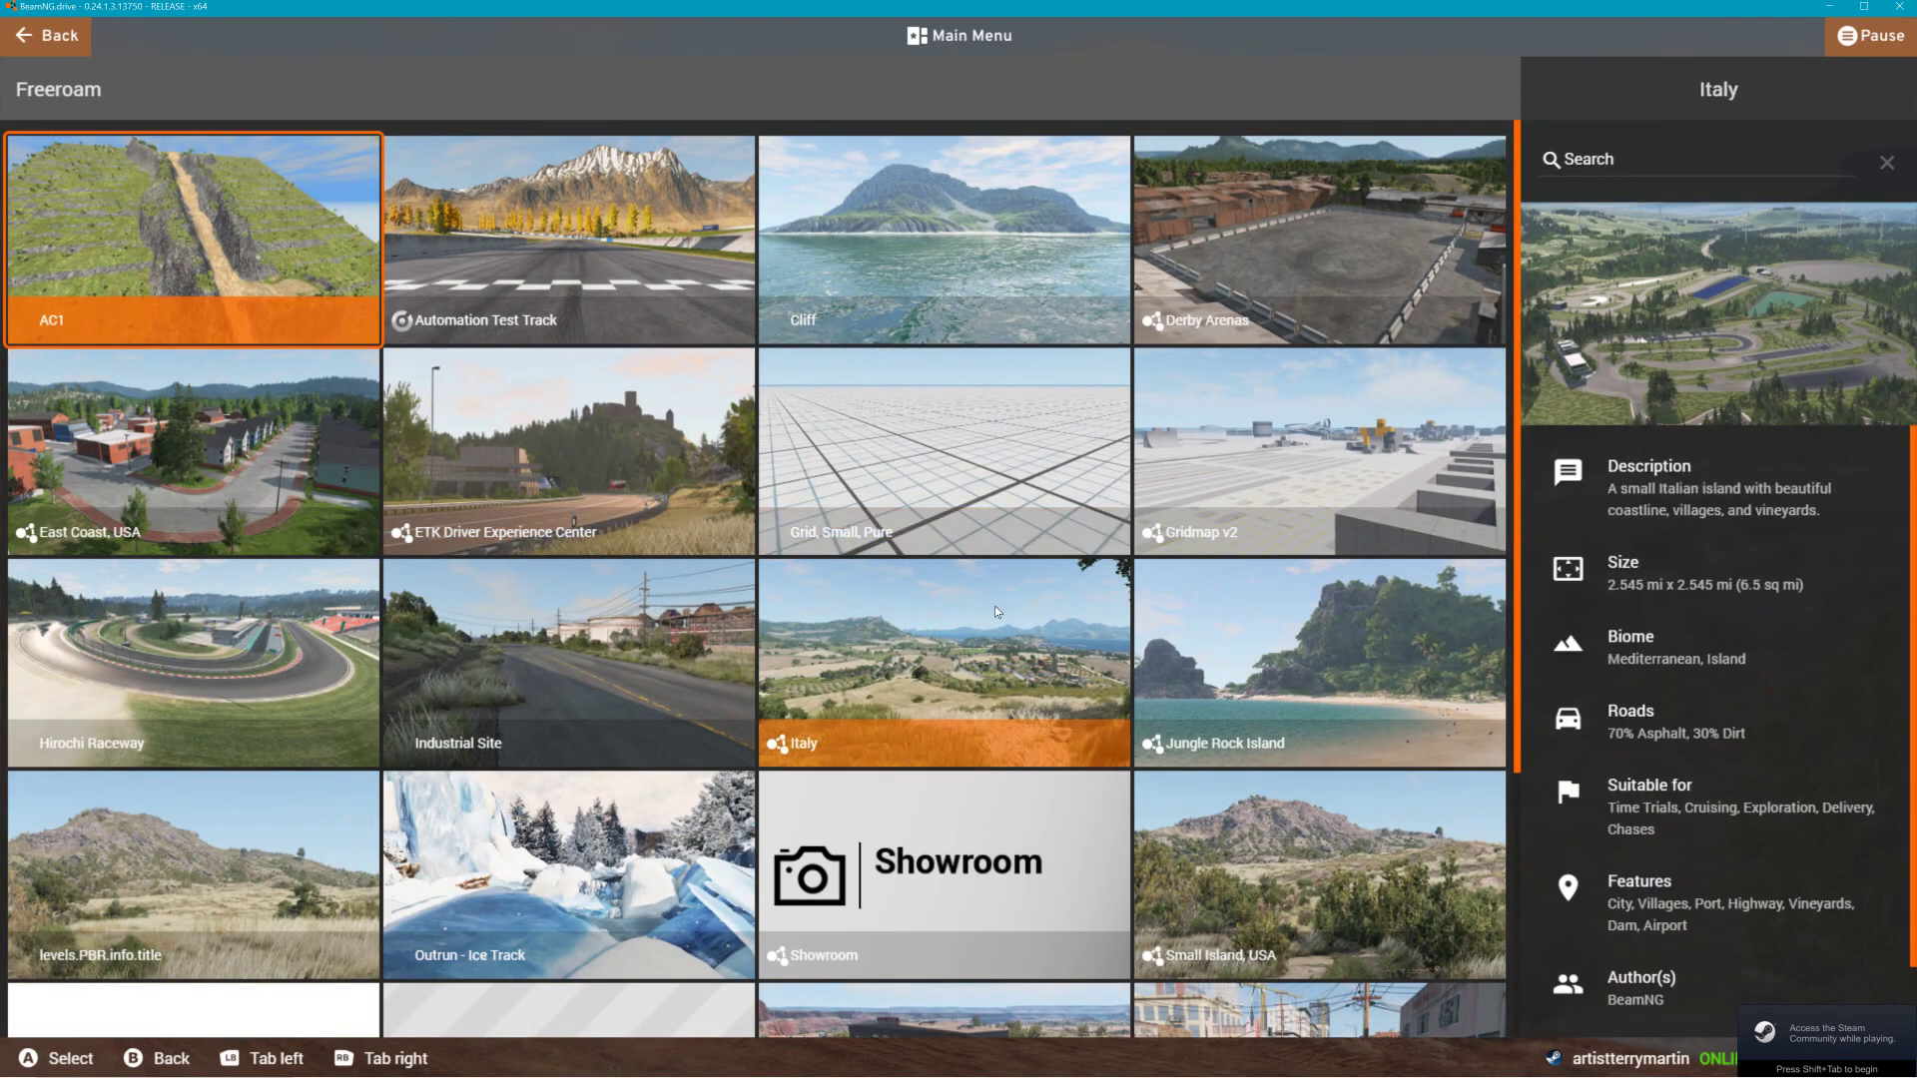
pyautogui.click(599, 869)
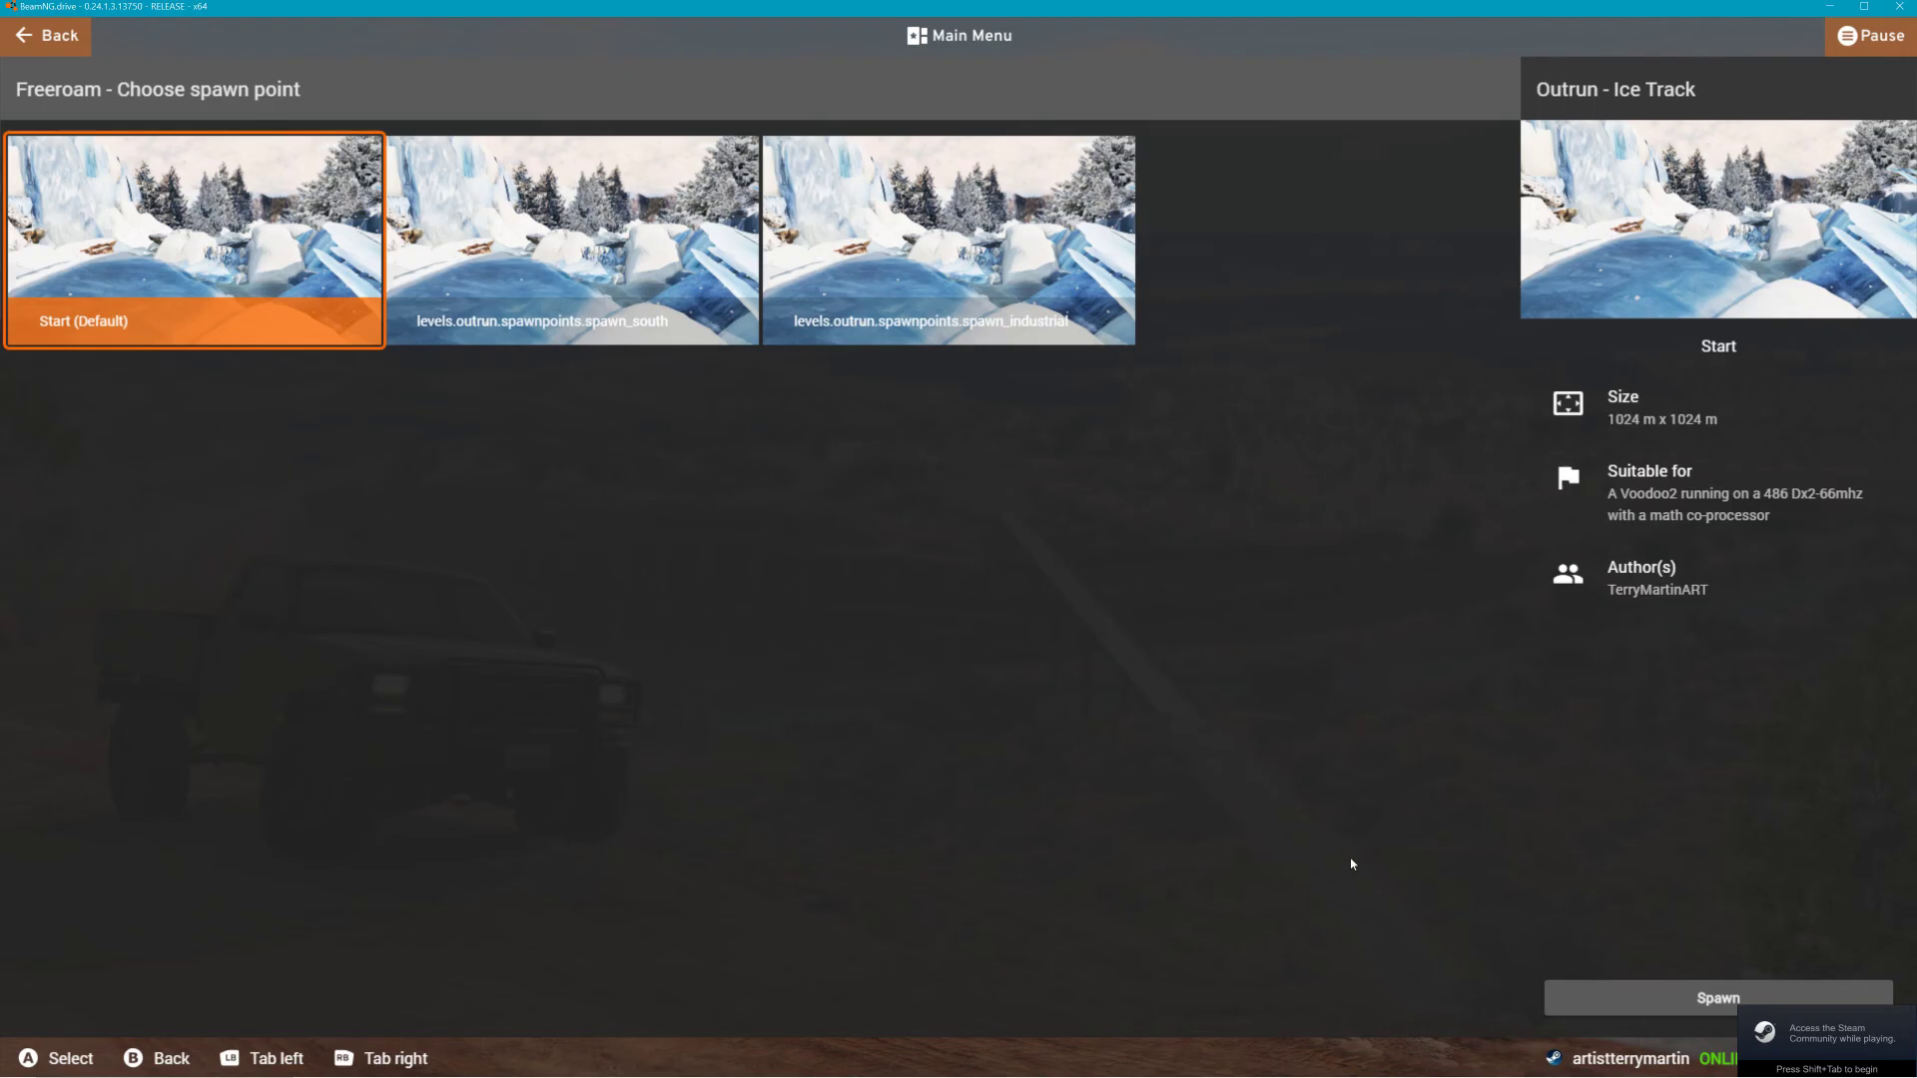
pyautogui.click(1639, 997)
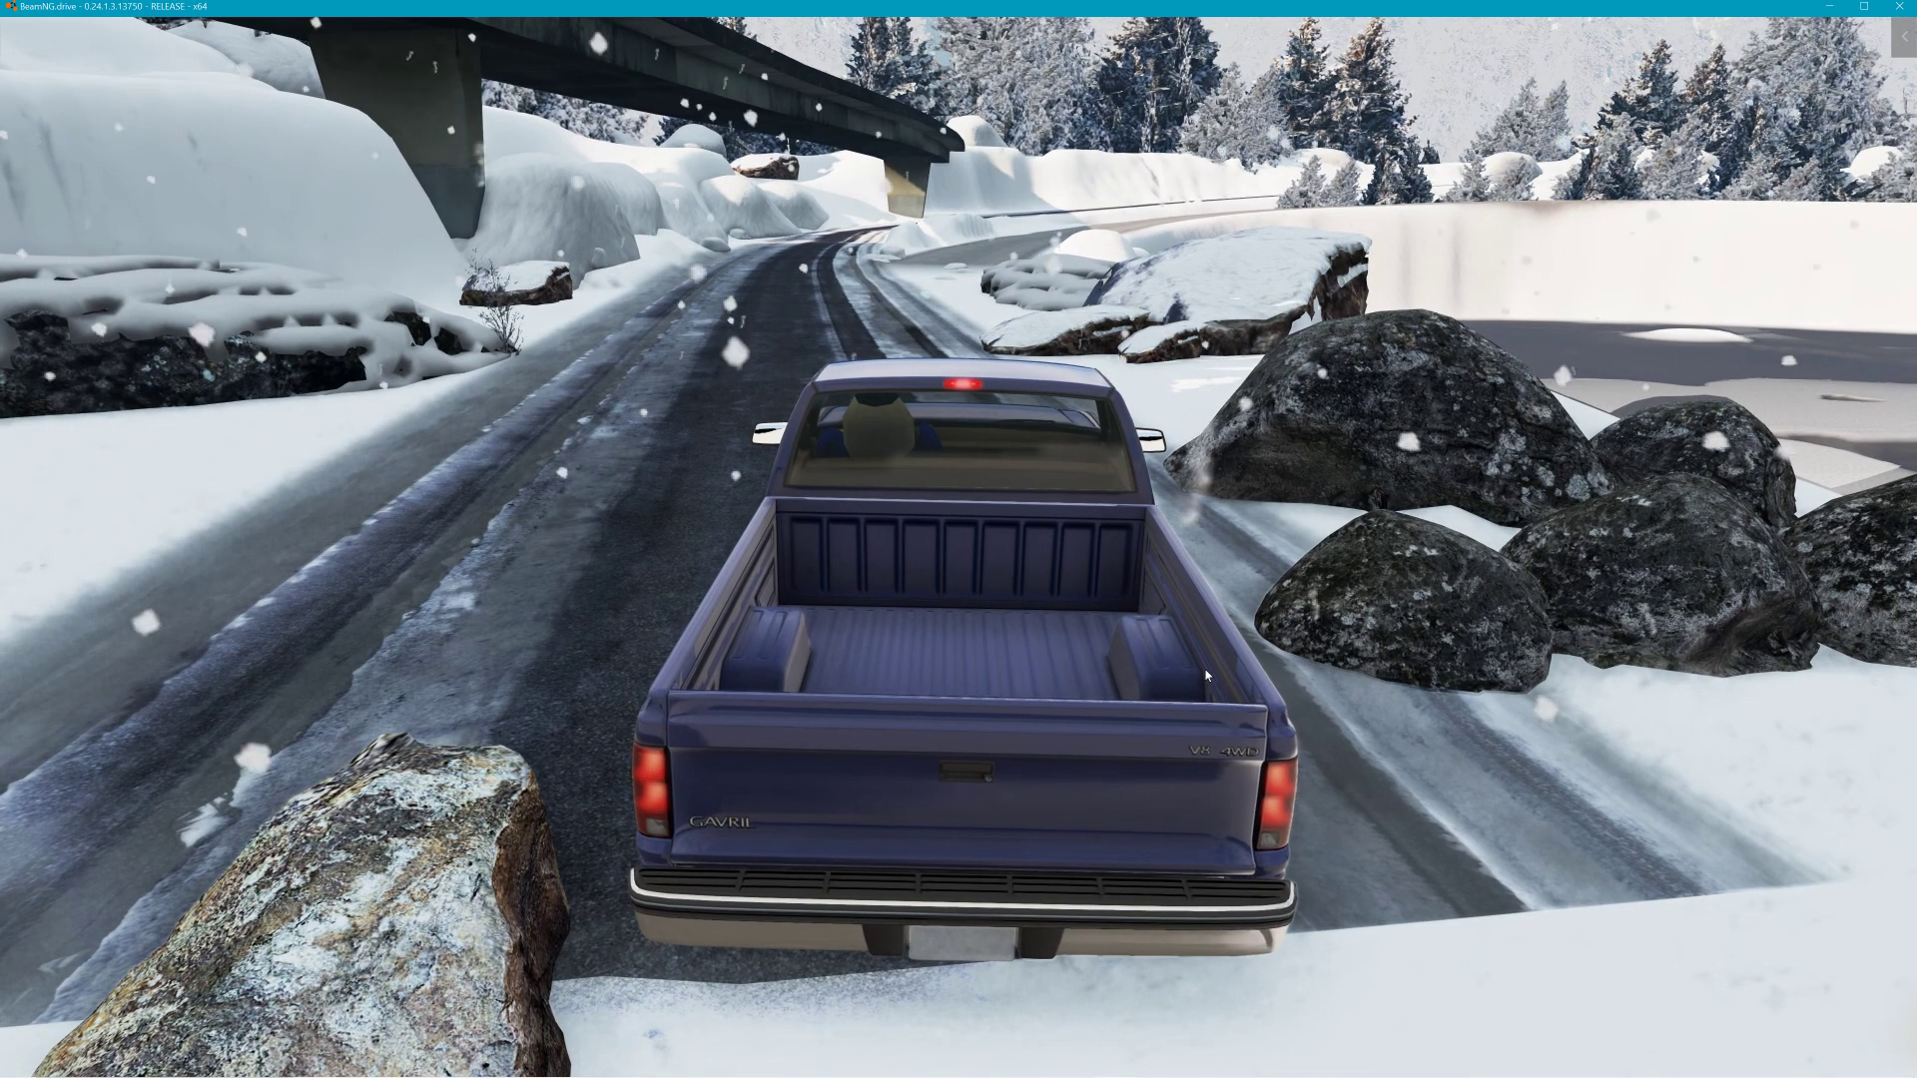
# Fly the free camera from the spawn road past the bridge to the icy stretch by the frozen waterfalls and bring the pickup there
pyautogui.hotkey('shift', 'c')
pyautogui.press('w')
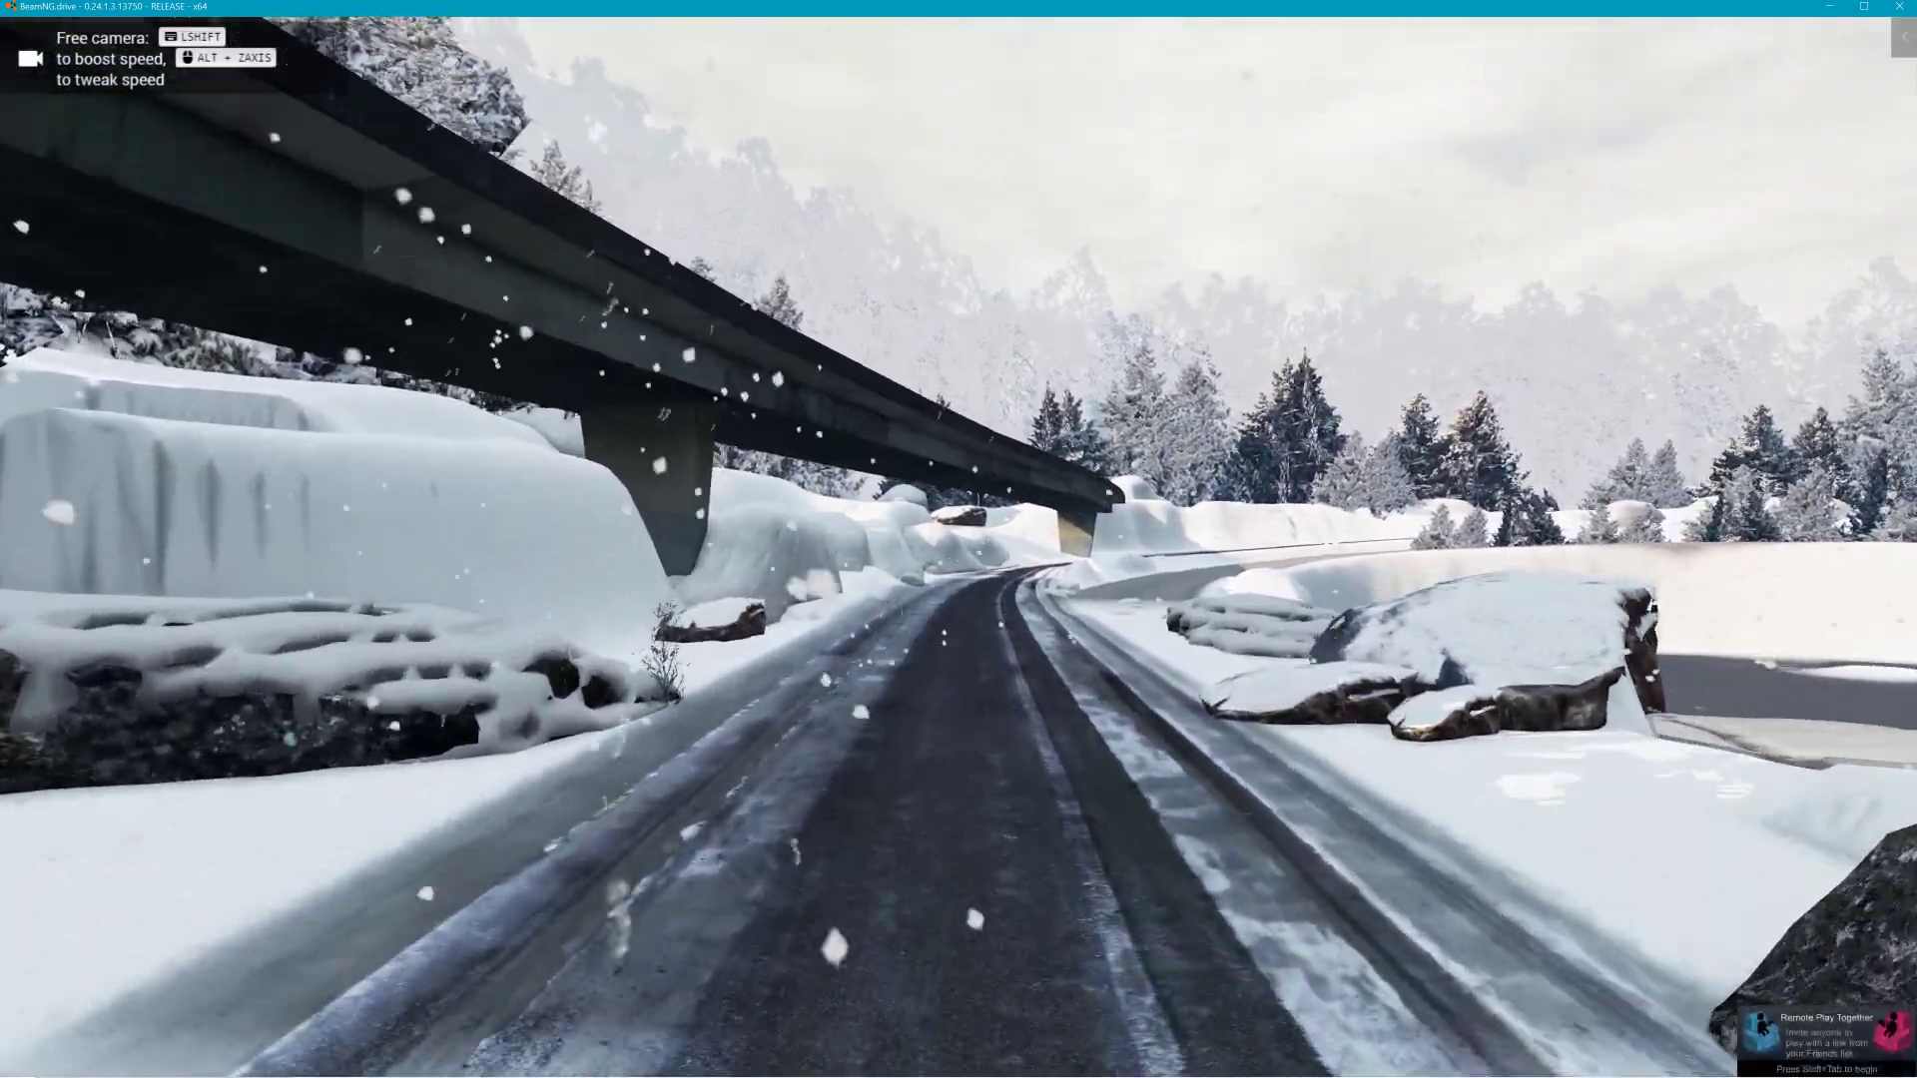
pyautogui.press('w')
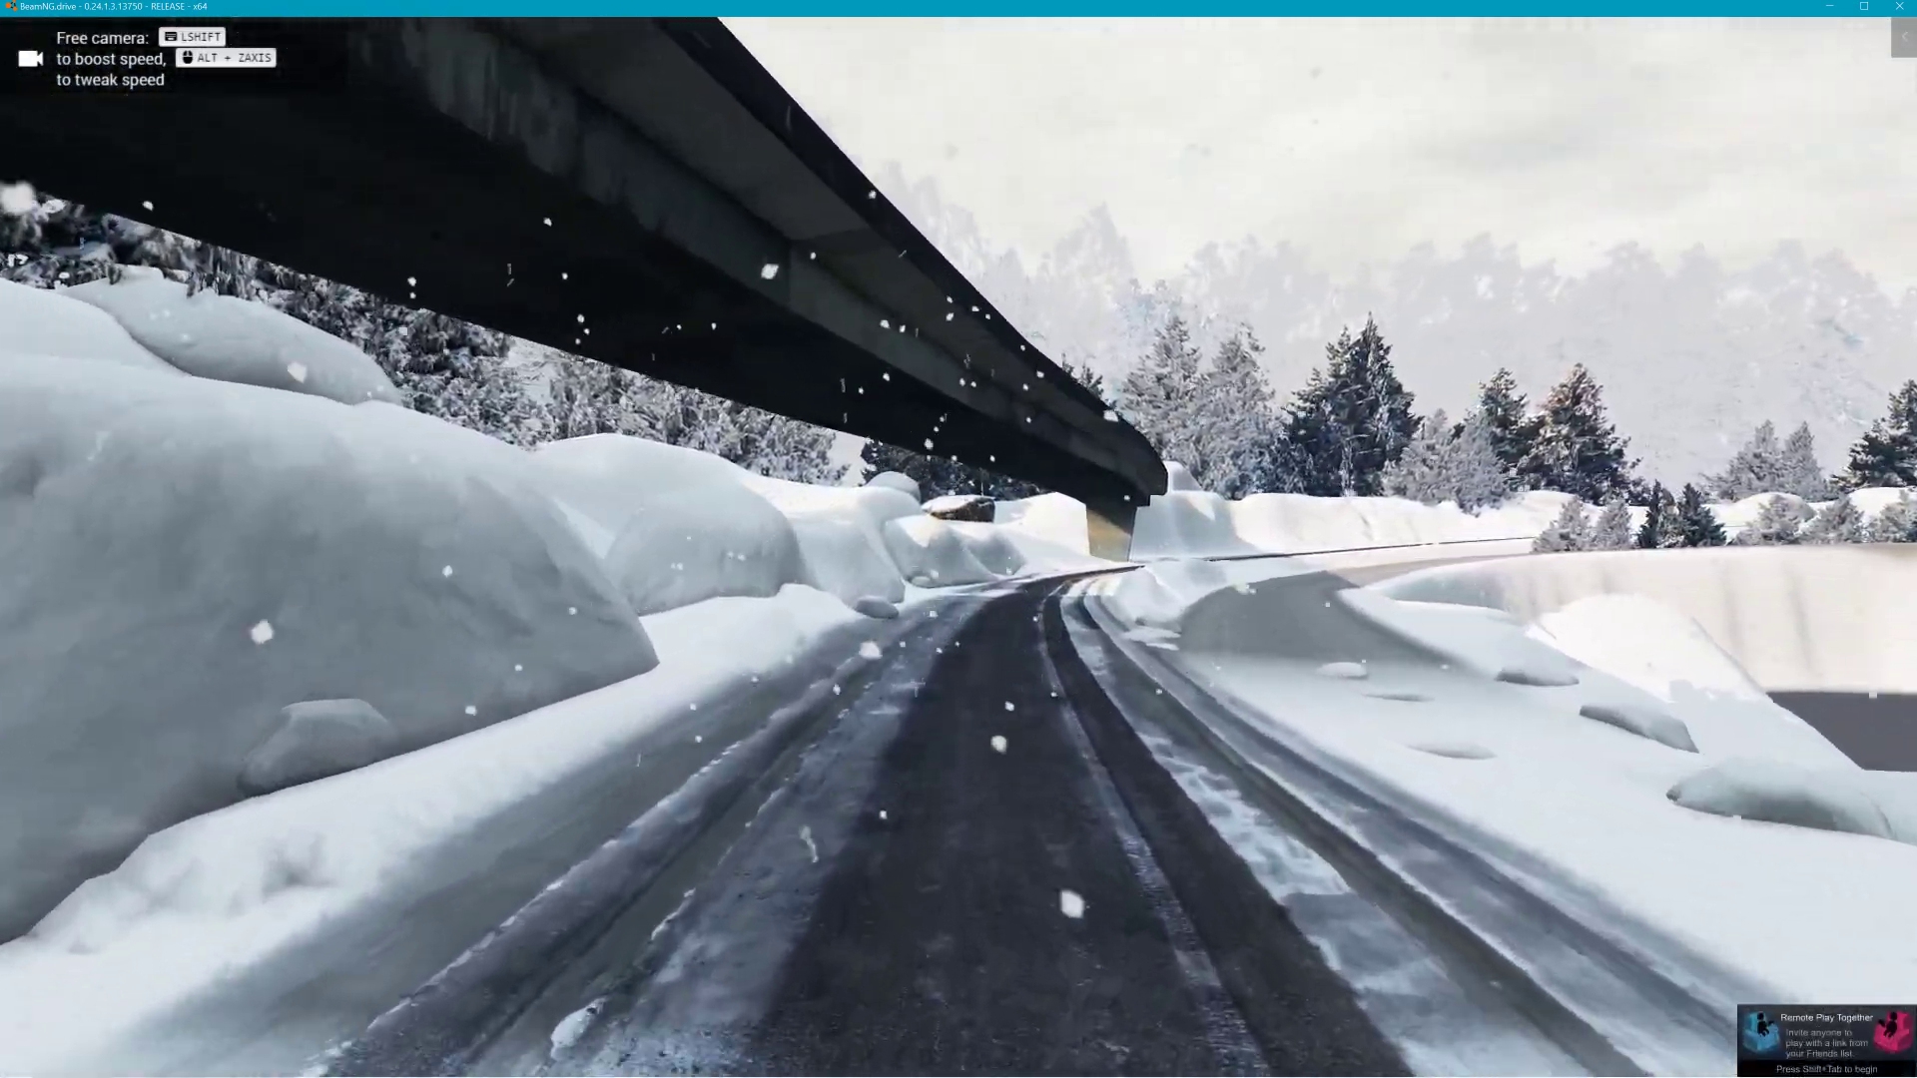
pyautogui.press('w')
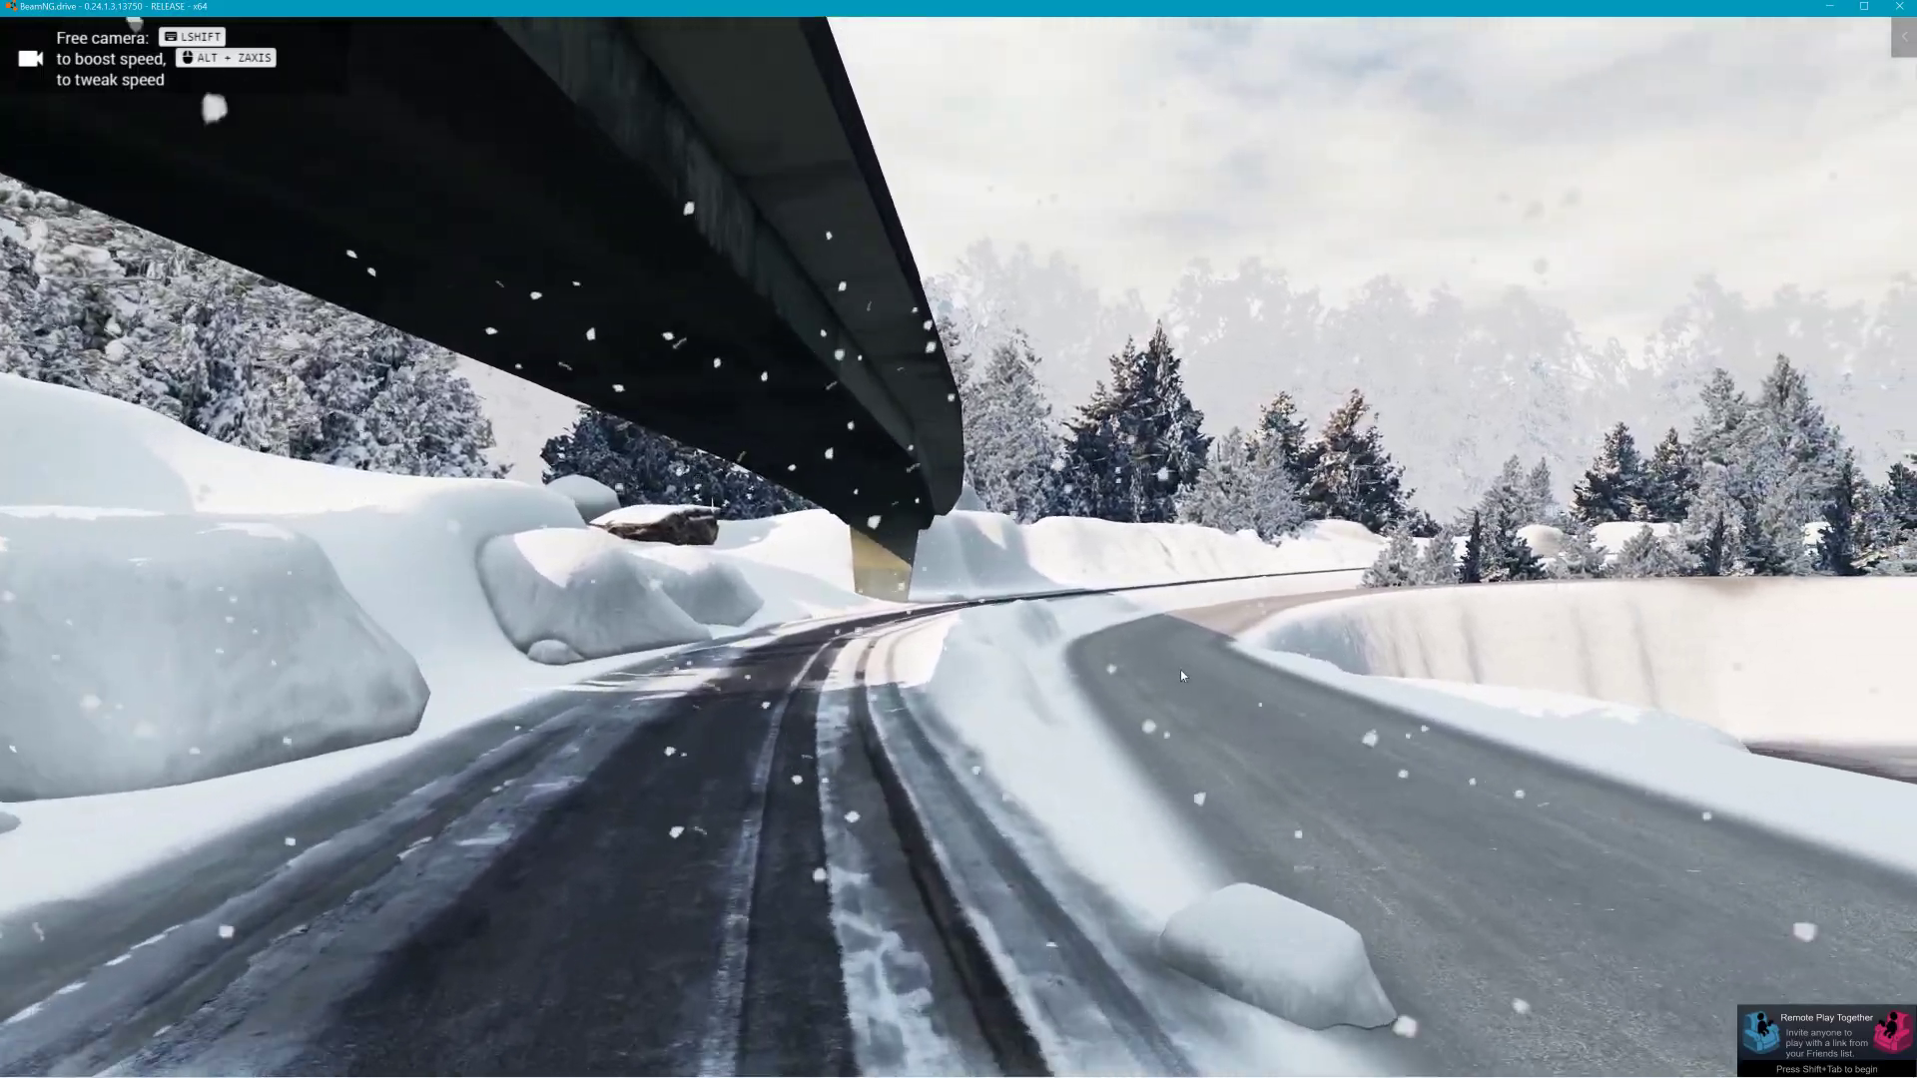
pyautogui.press('w')
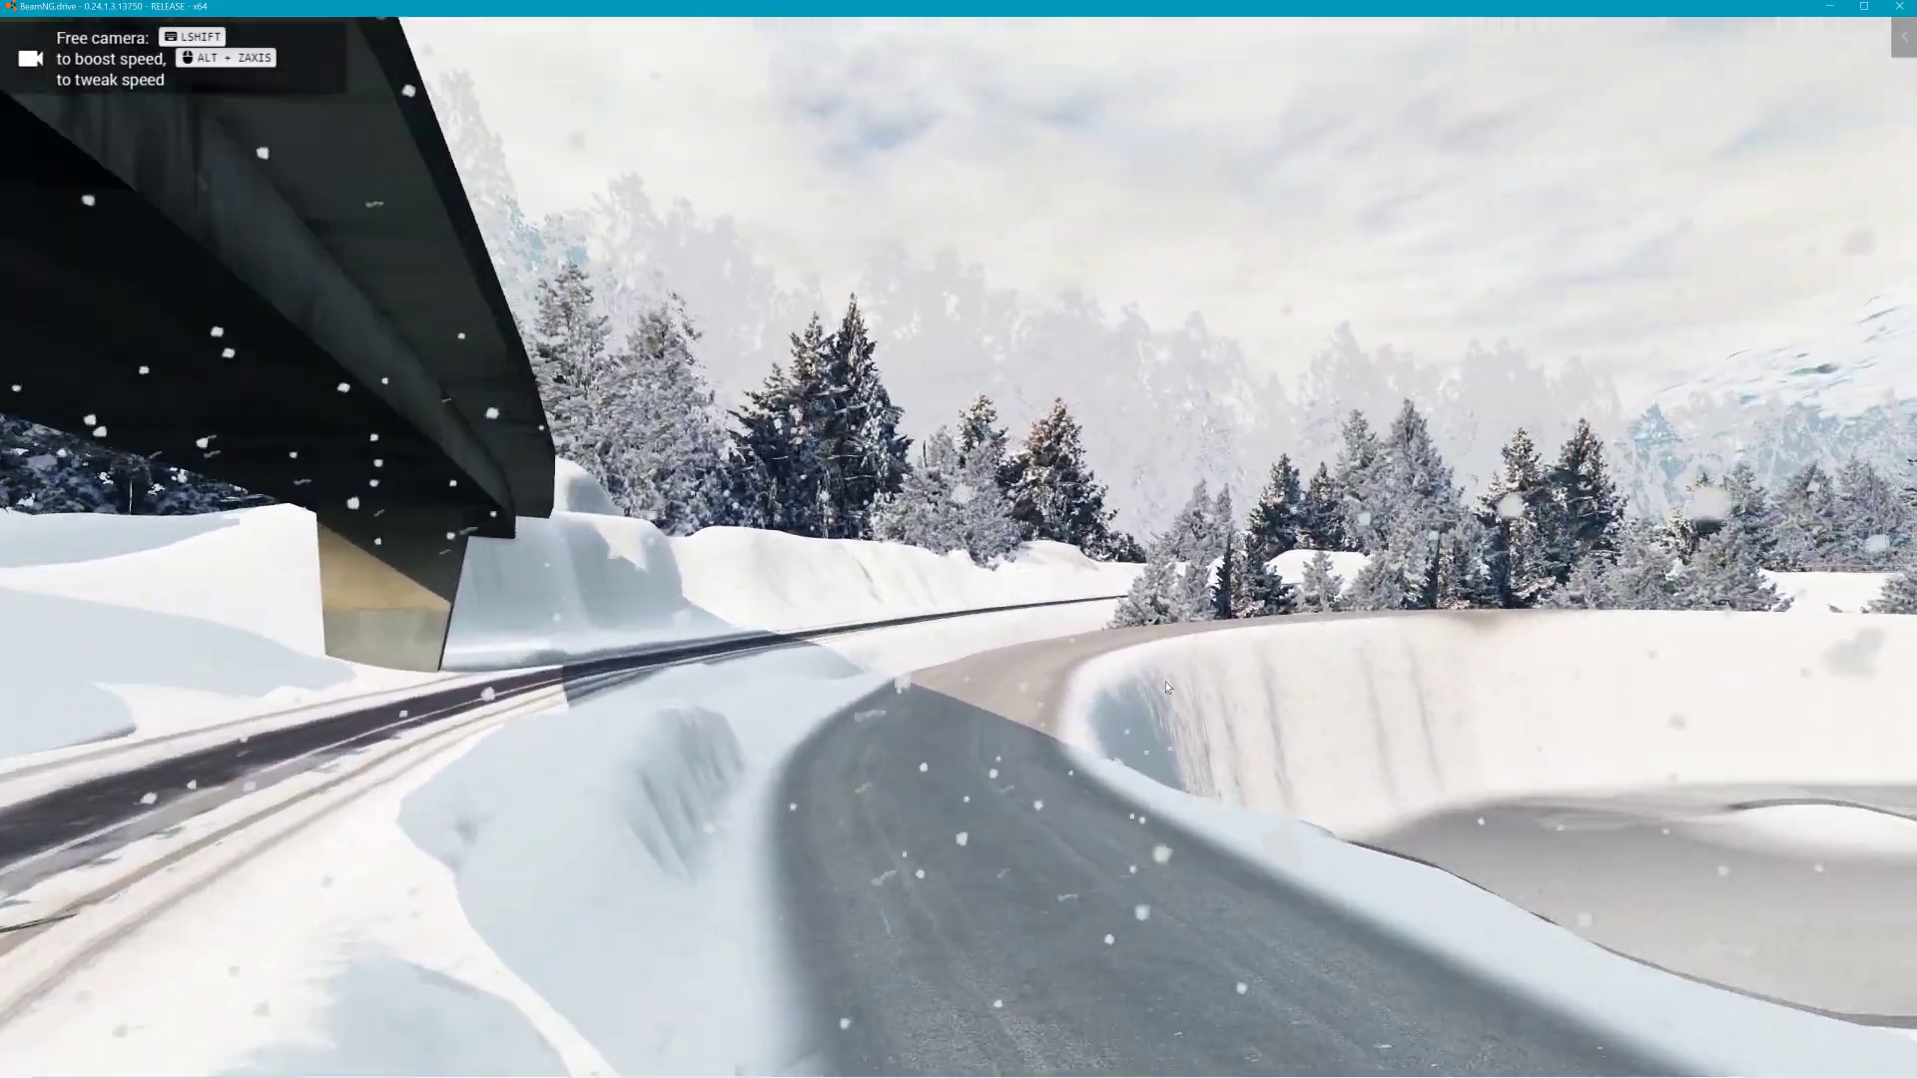
pyautogui.press('w')
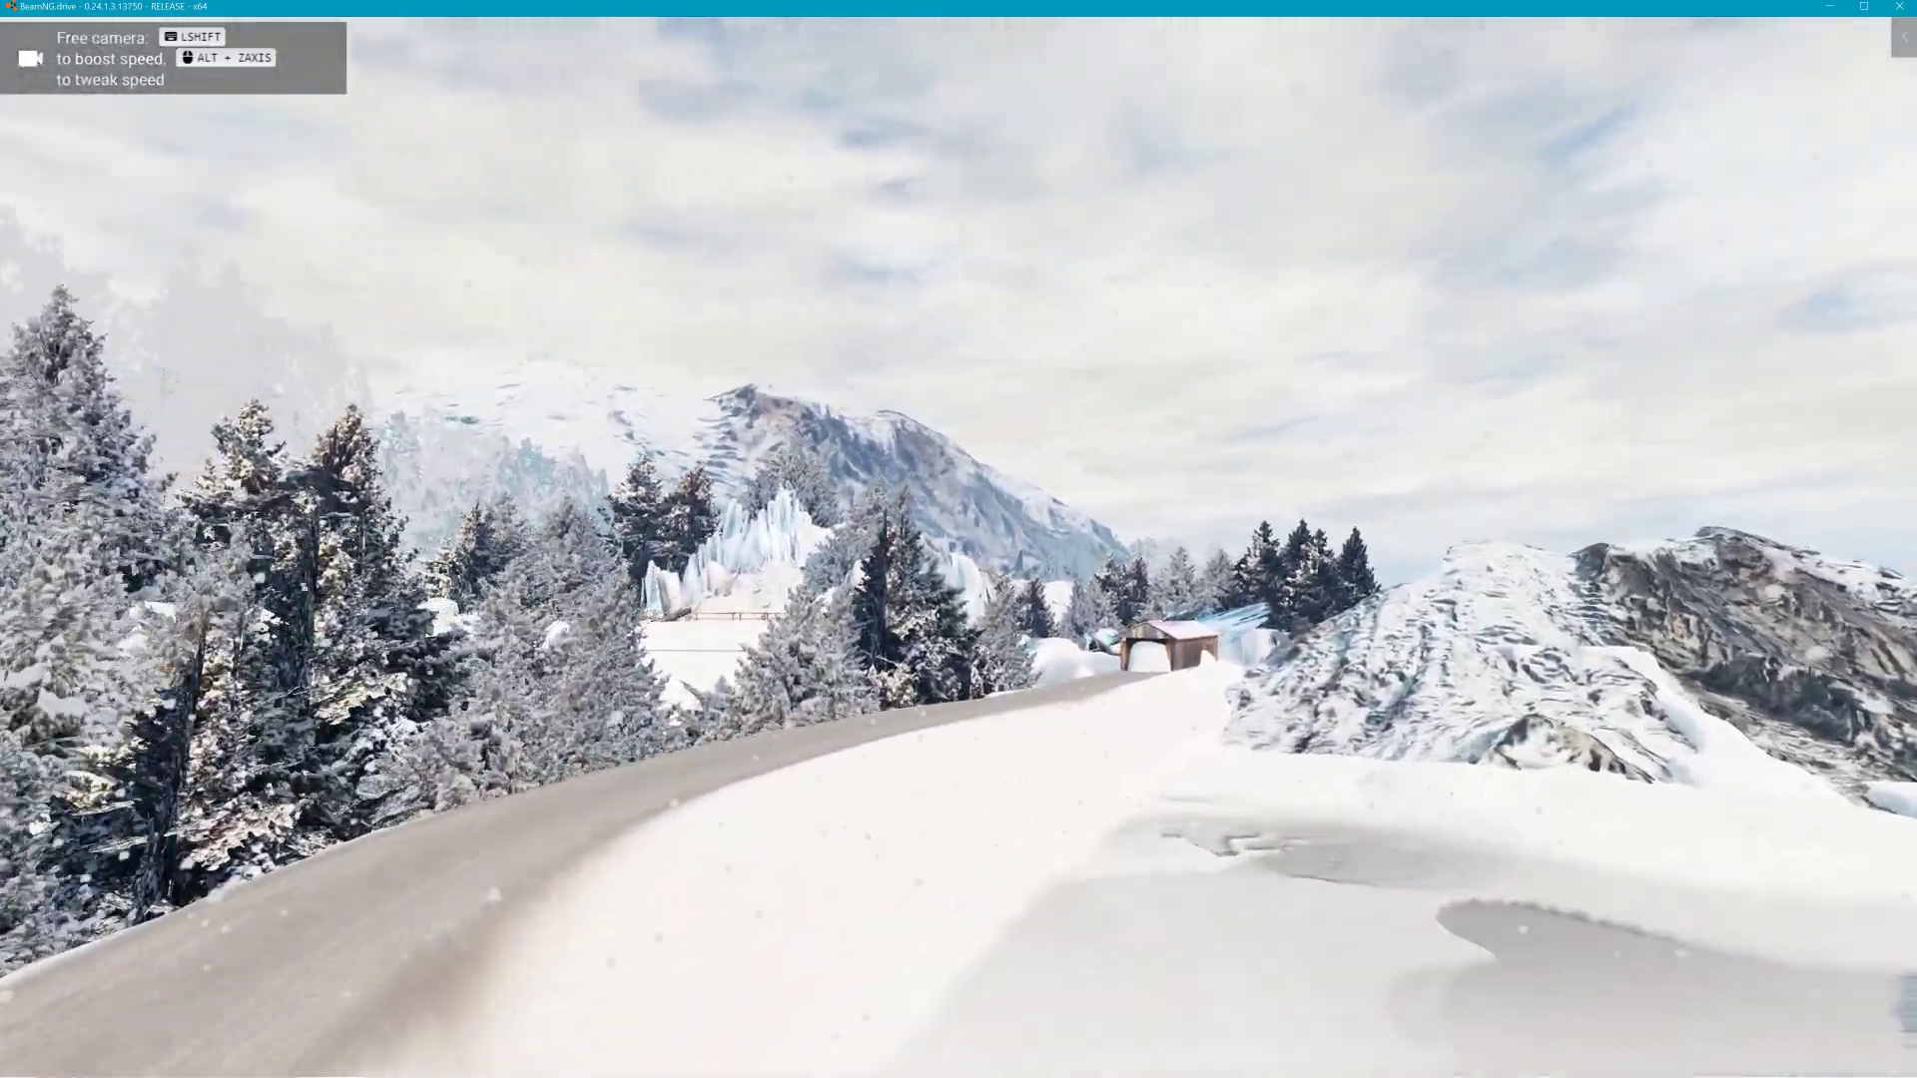
pyautogui.press('w')
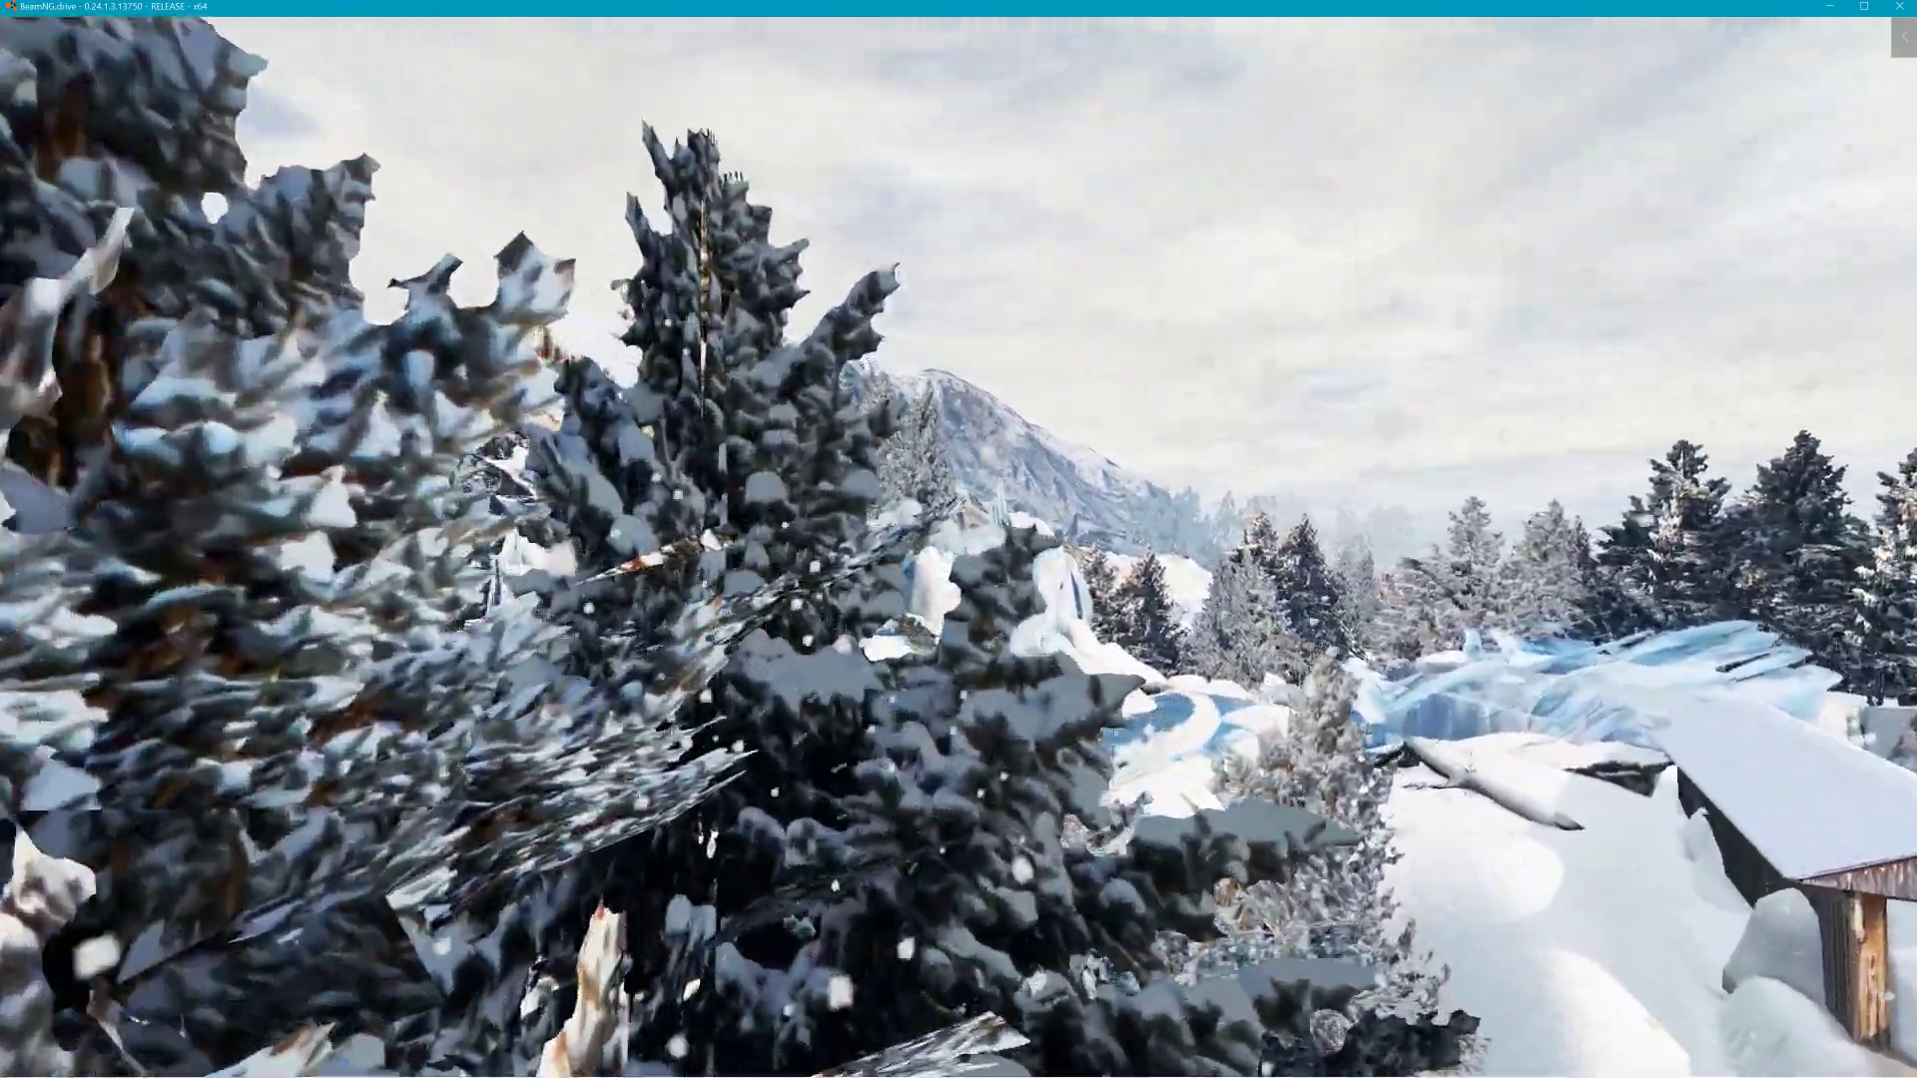
pyautogui.press('w')
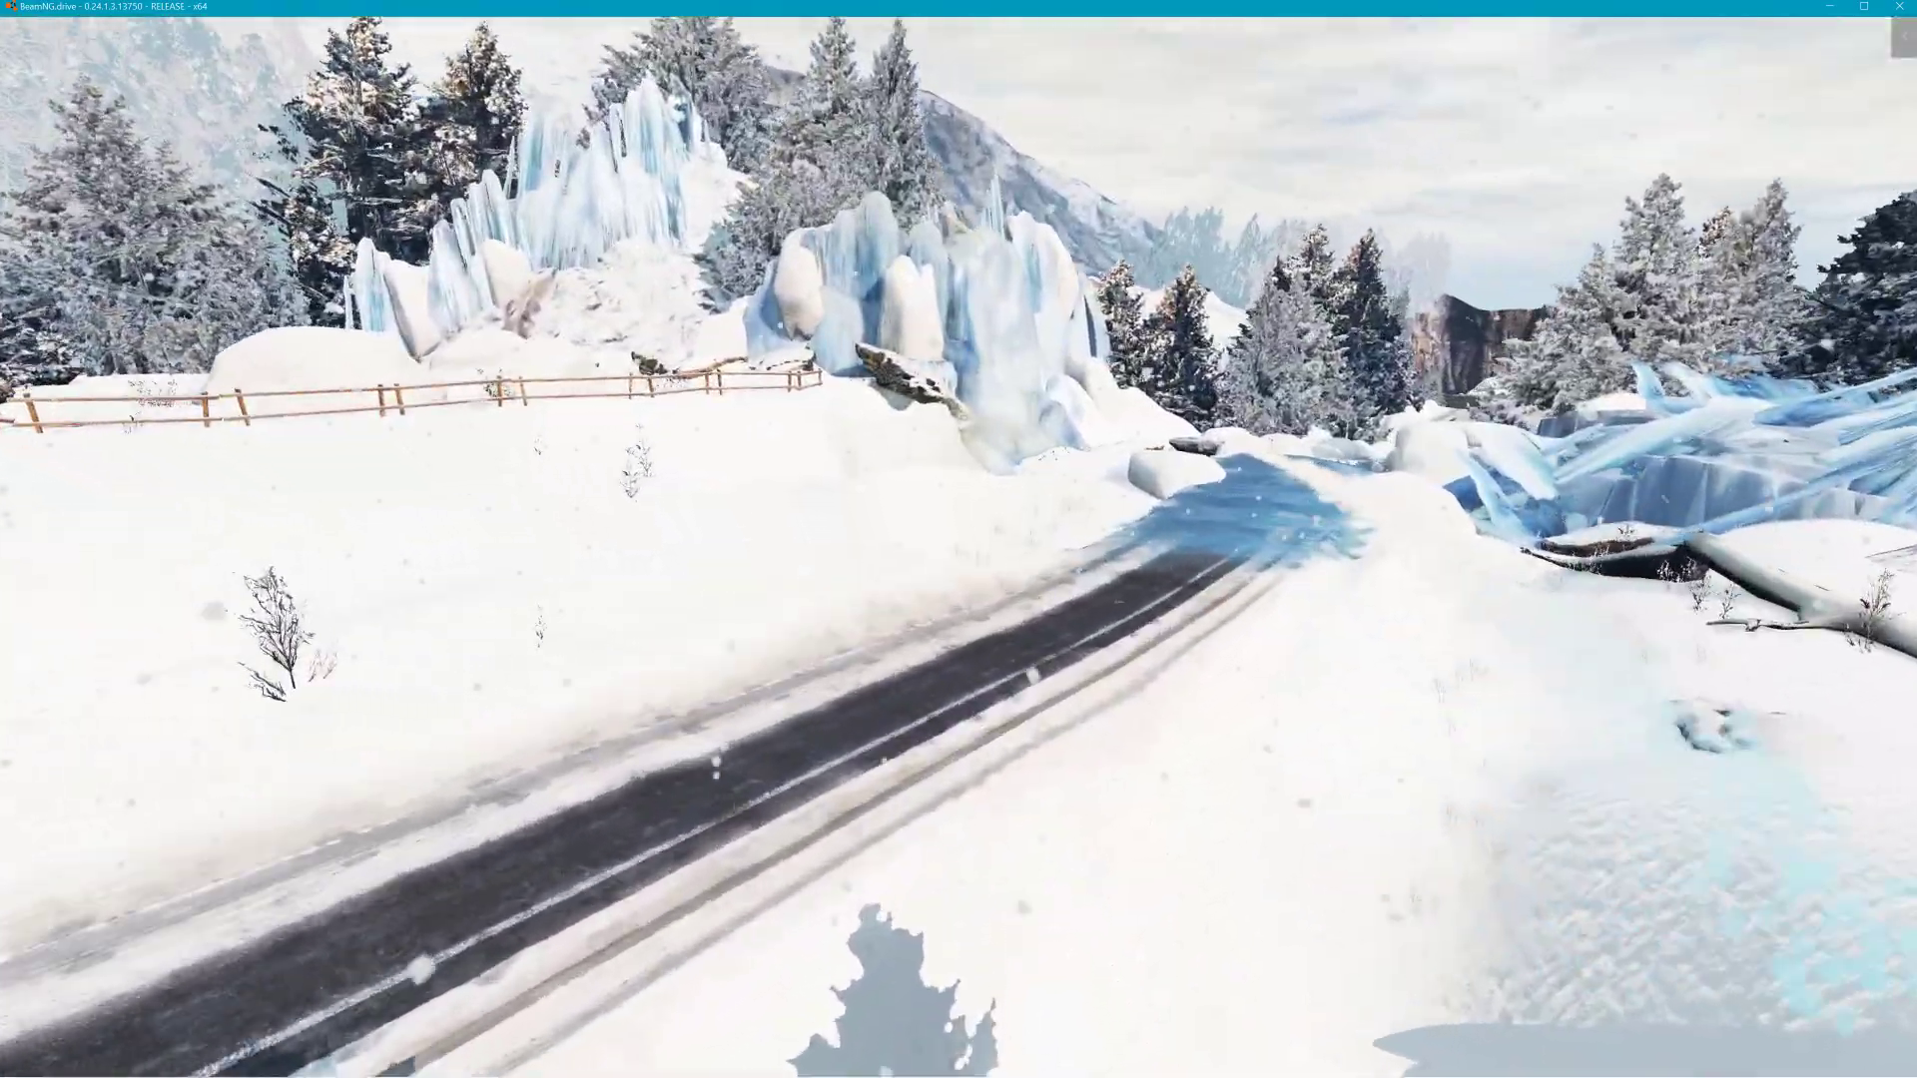
pyautogui.press('w')
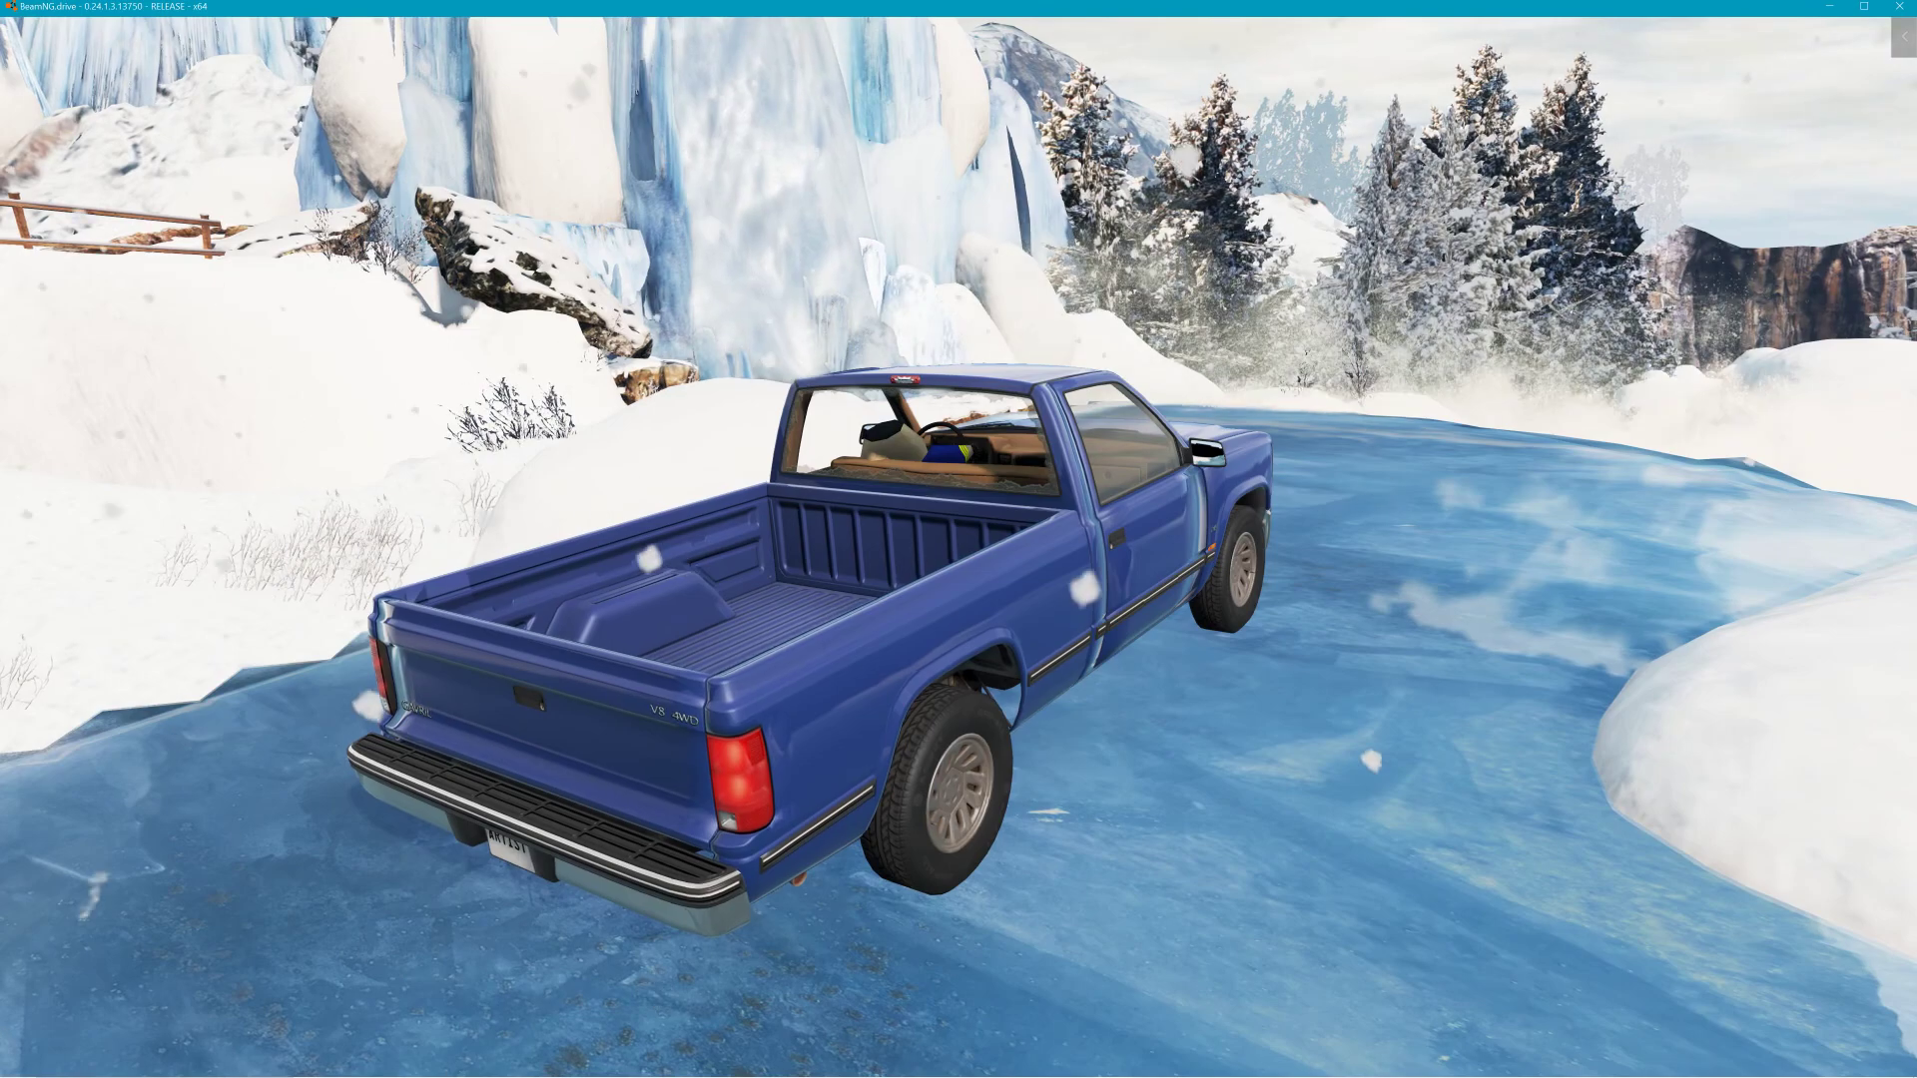
# Rename the Grass2 terrain material to Ice_Particle, save the level, and close the Terrain Material Library
pyautogui.press('F11')
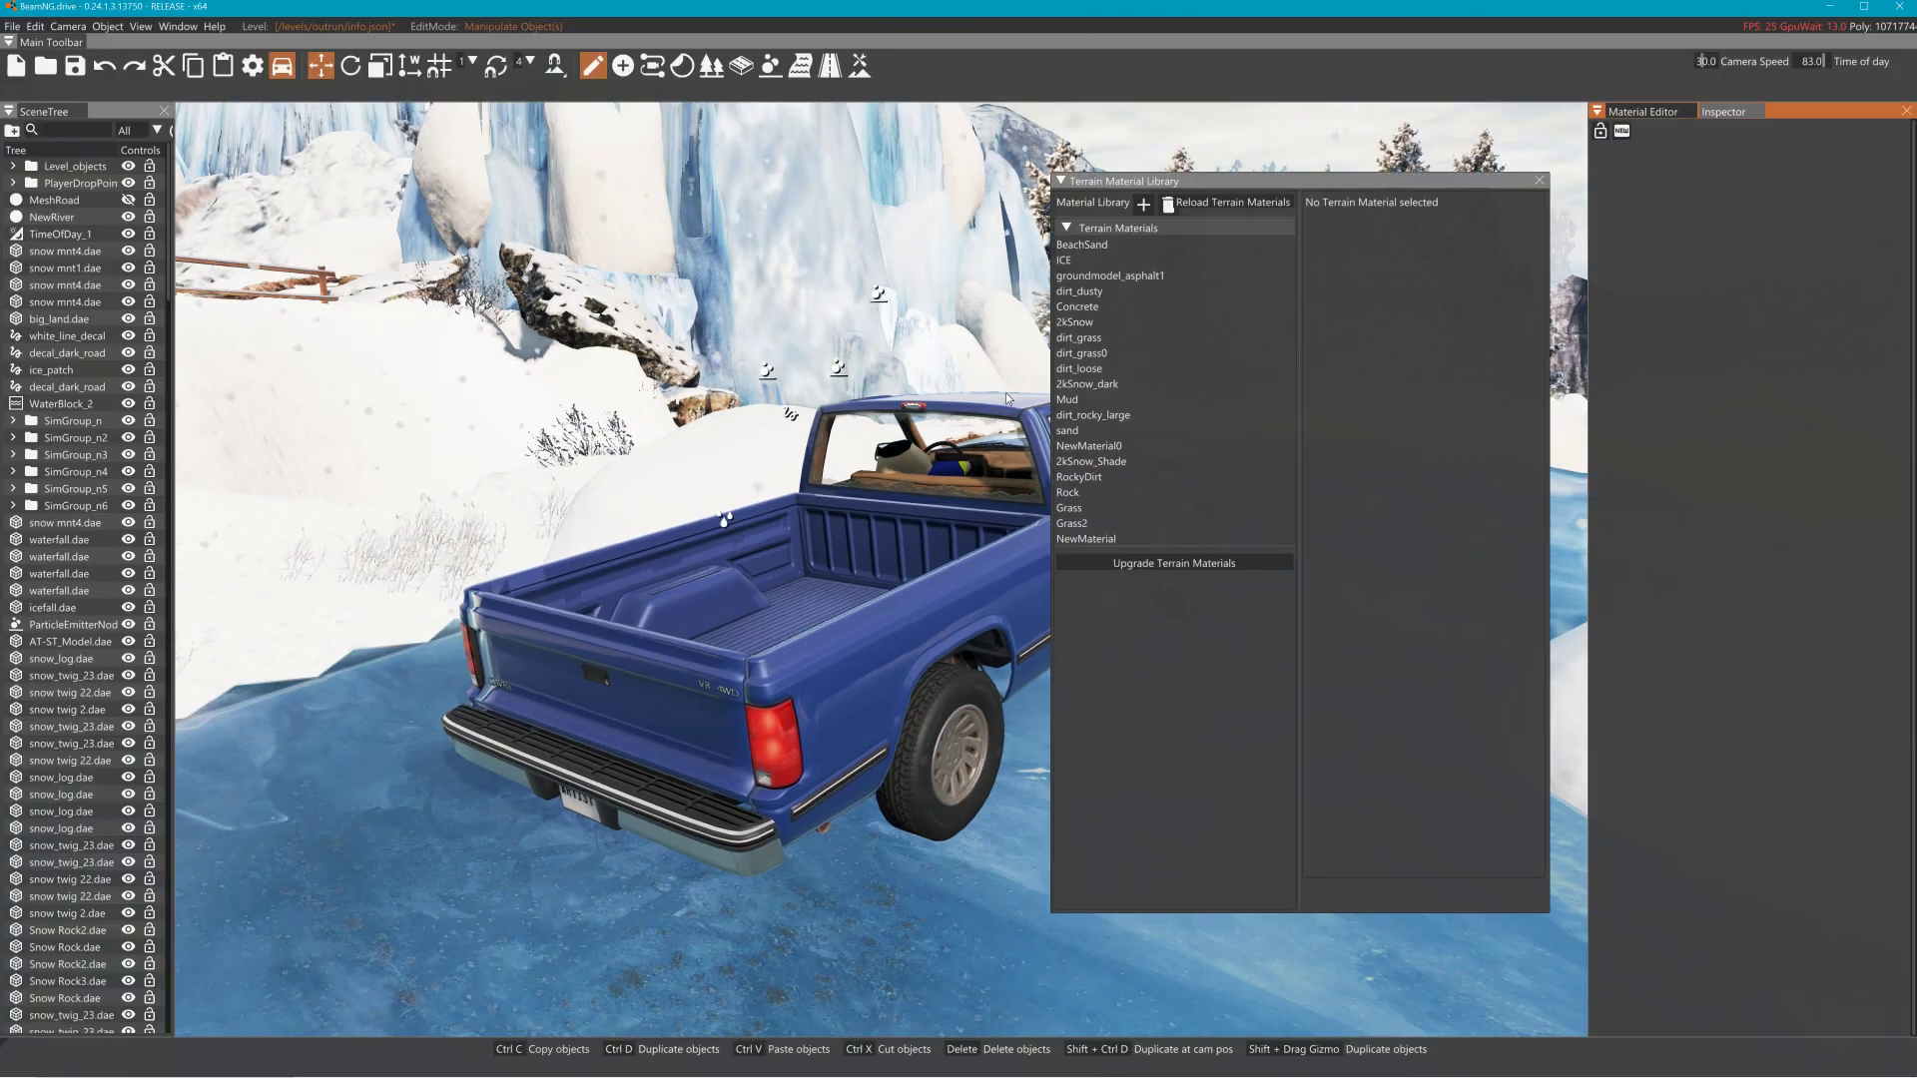
pyautogui.click(859, 66)
pyautogui.click(464, 512)
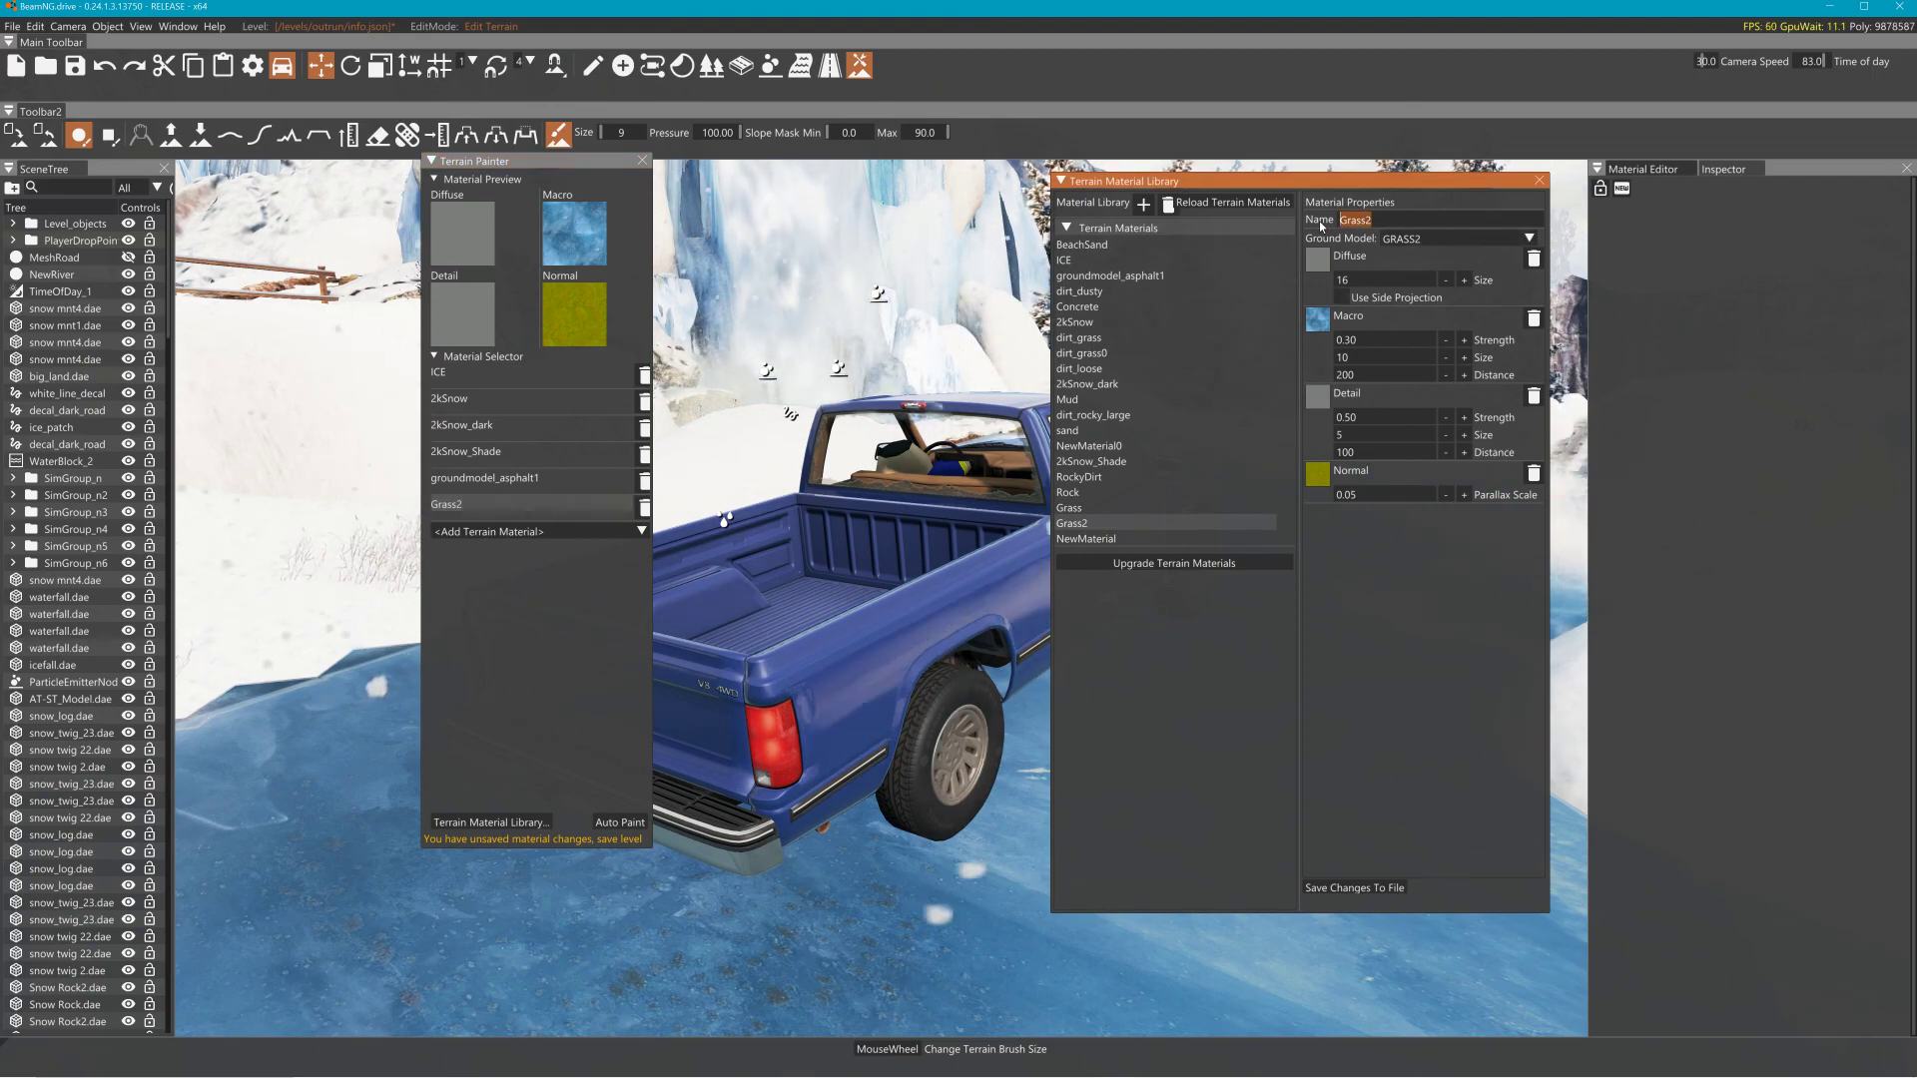
pyautogui.write('Ic')
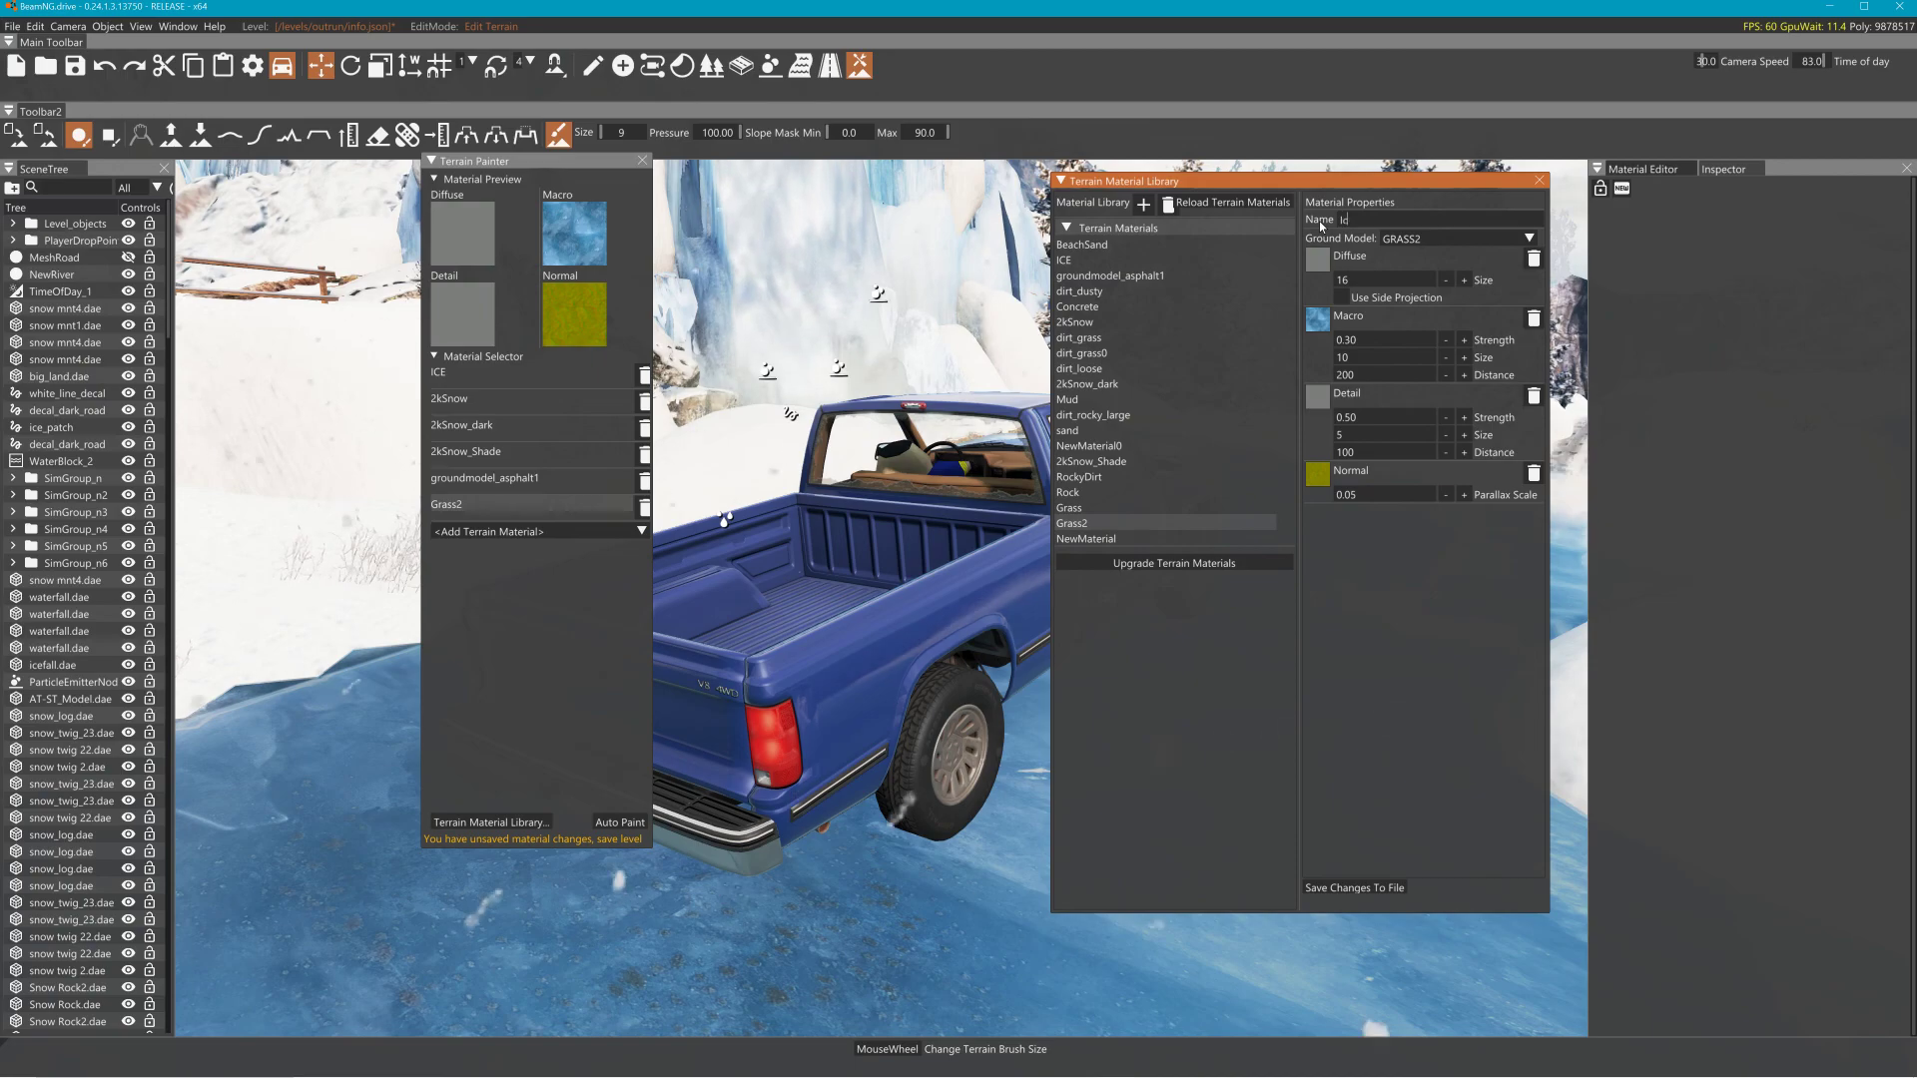
pyautogui.write('ePar')
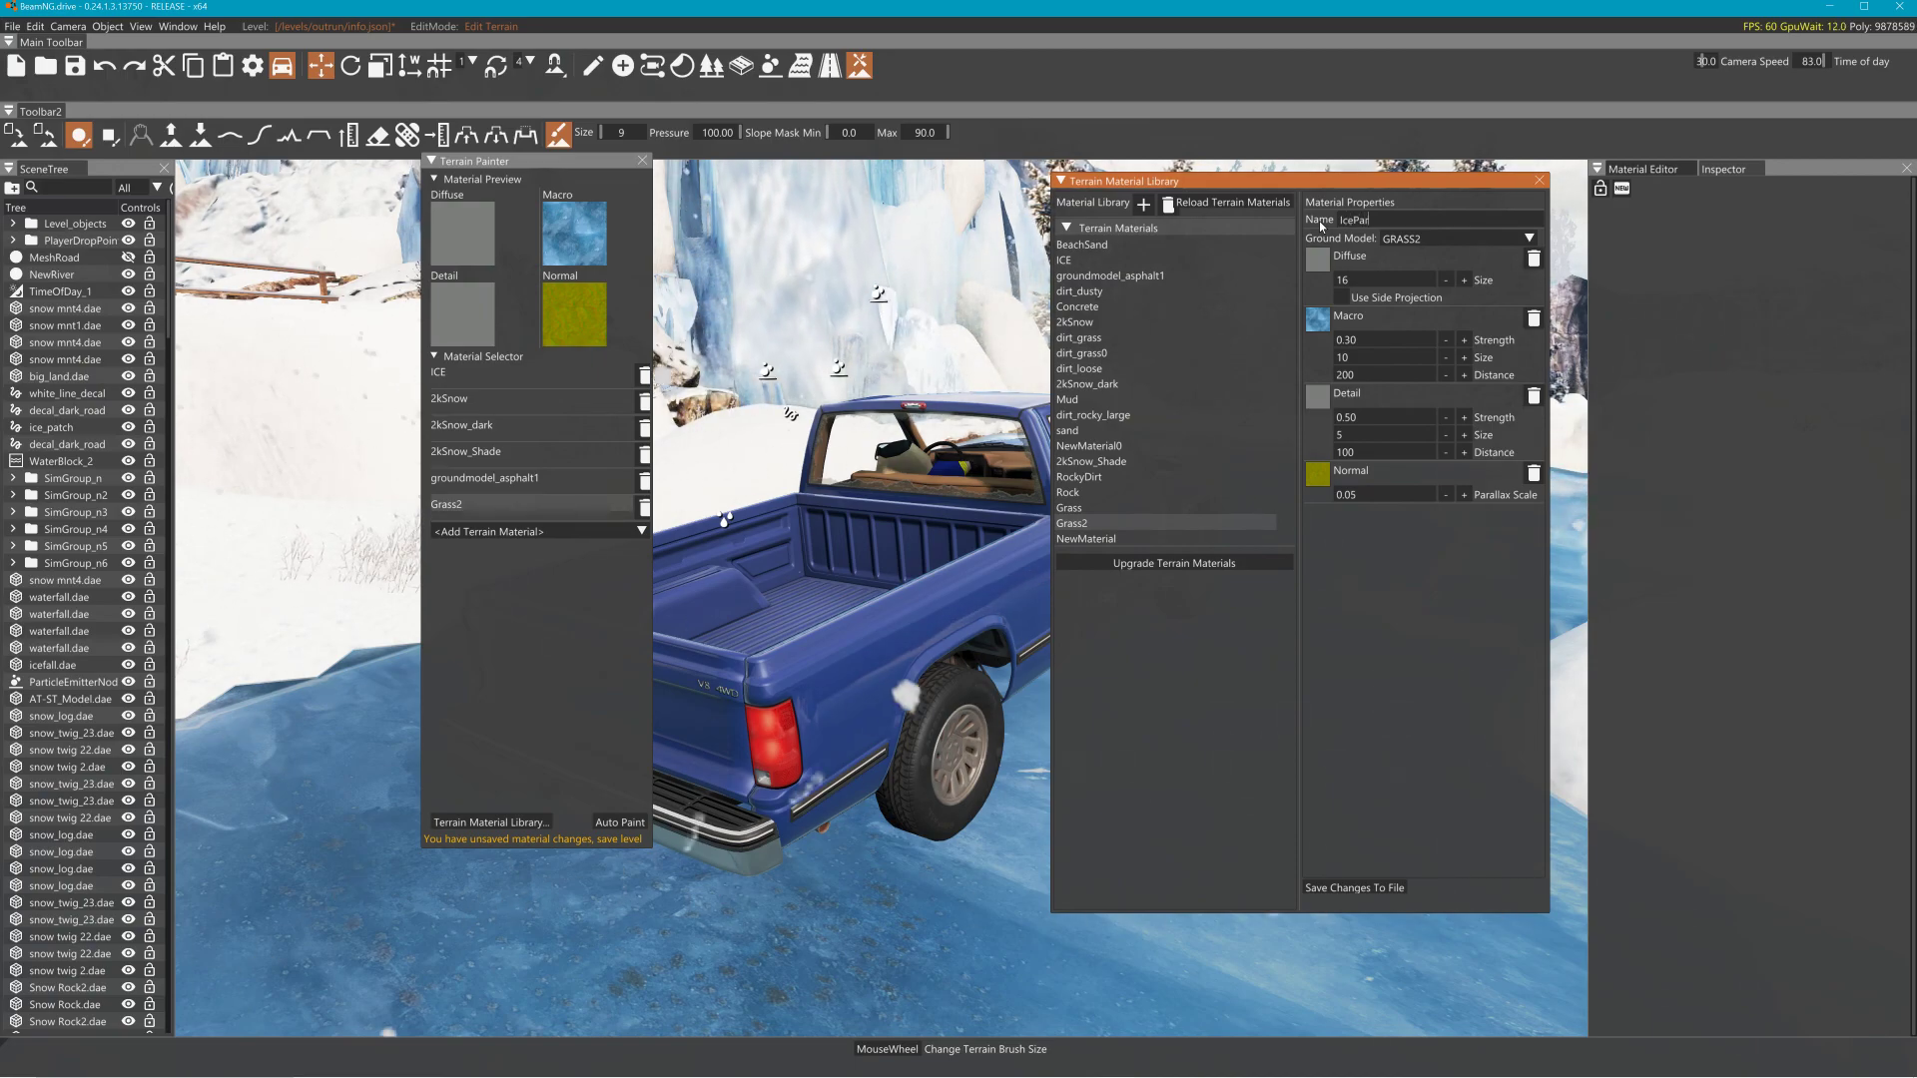
pyautogui.press('BackSpace')
pyautogui.press('BackSpace')
pyautogui.press('BackSpace')
pyautogui.write('_Particle')
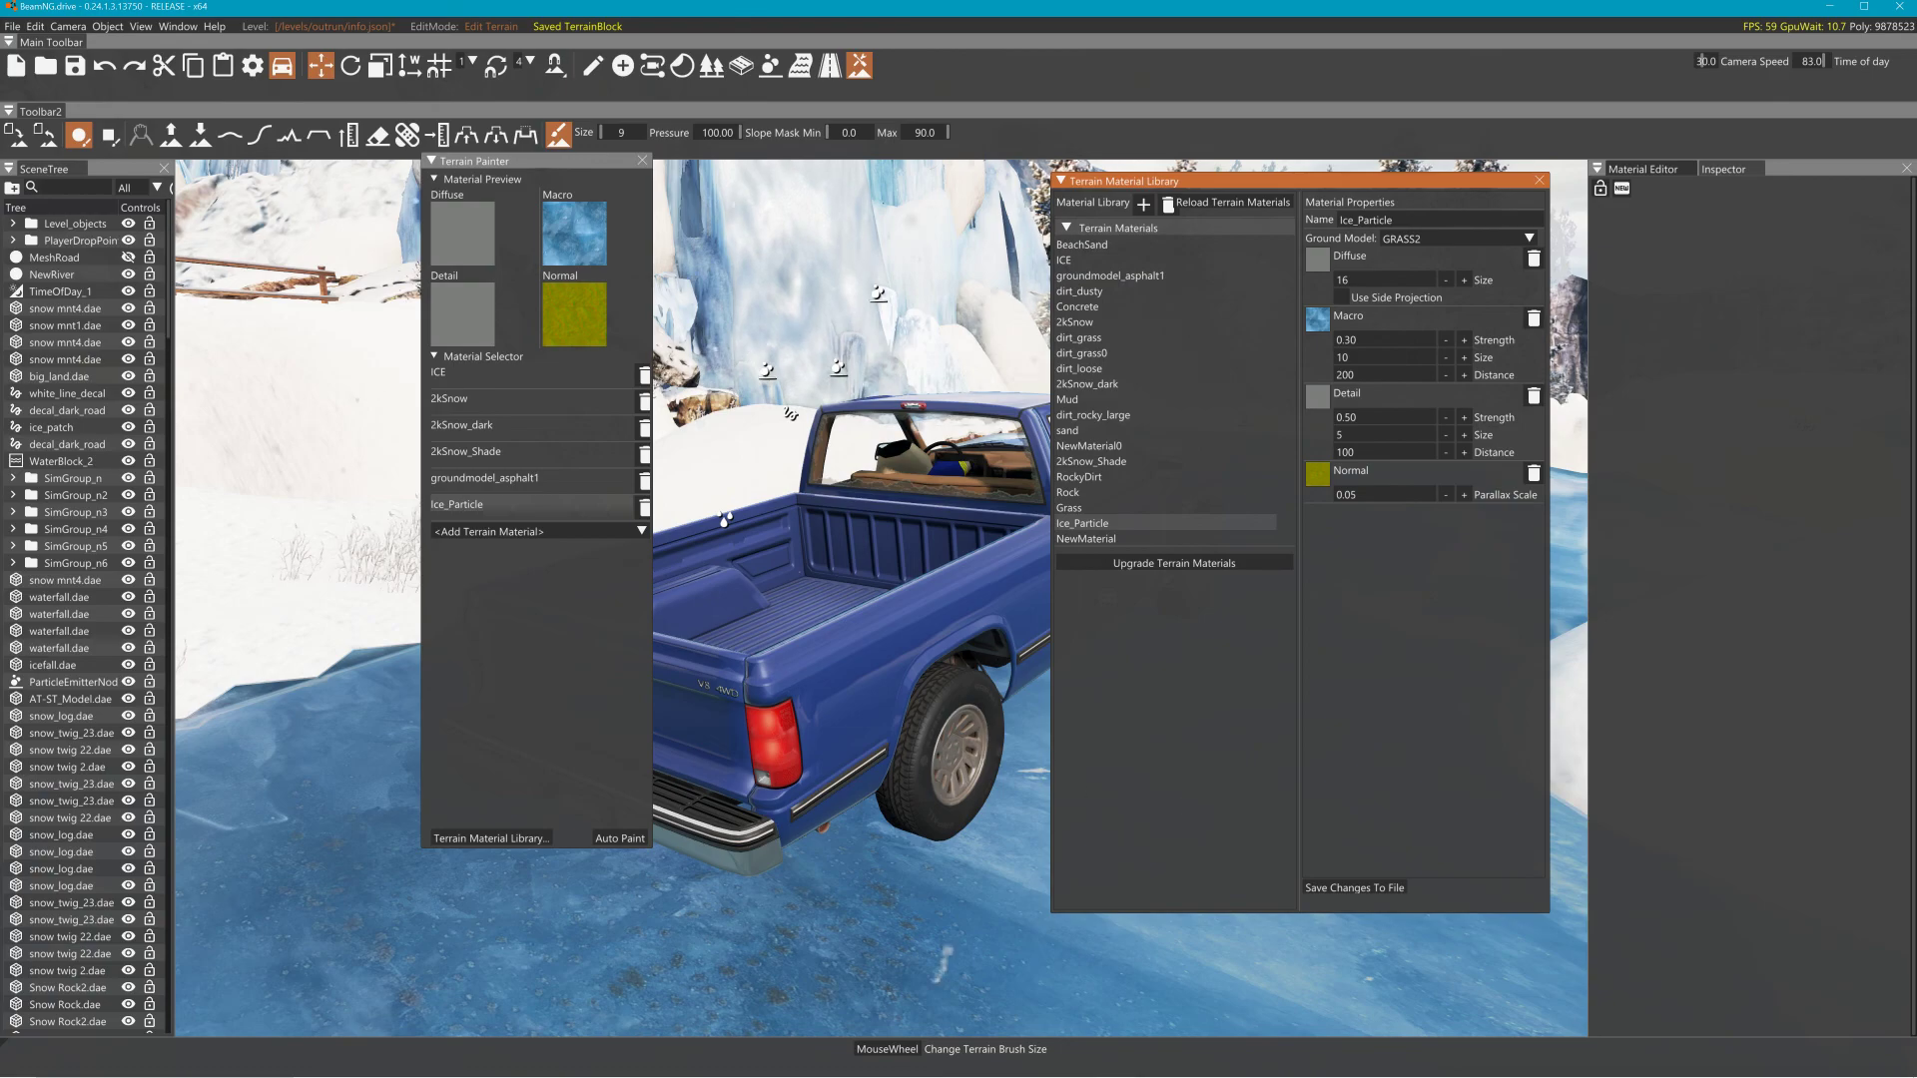
pyautogui.click(1541, 183)
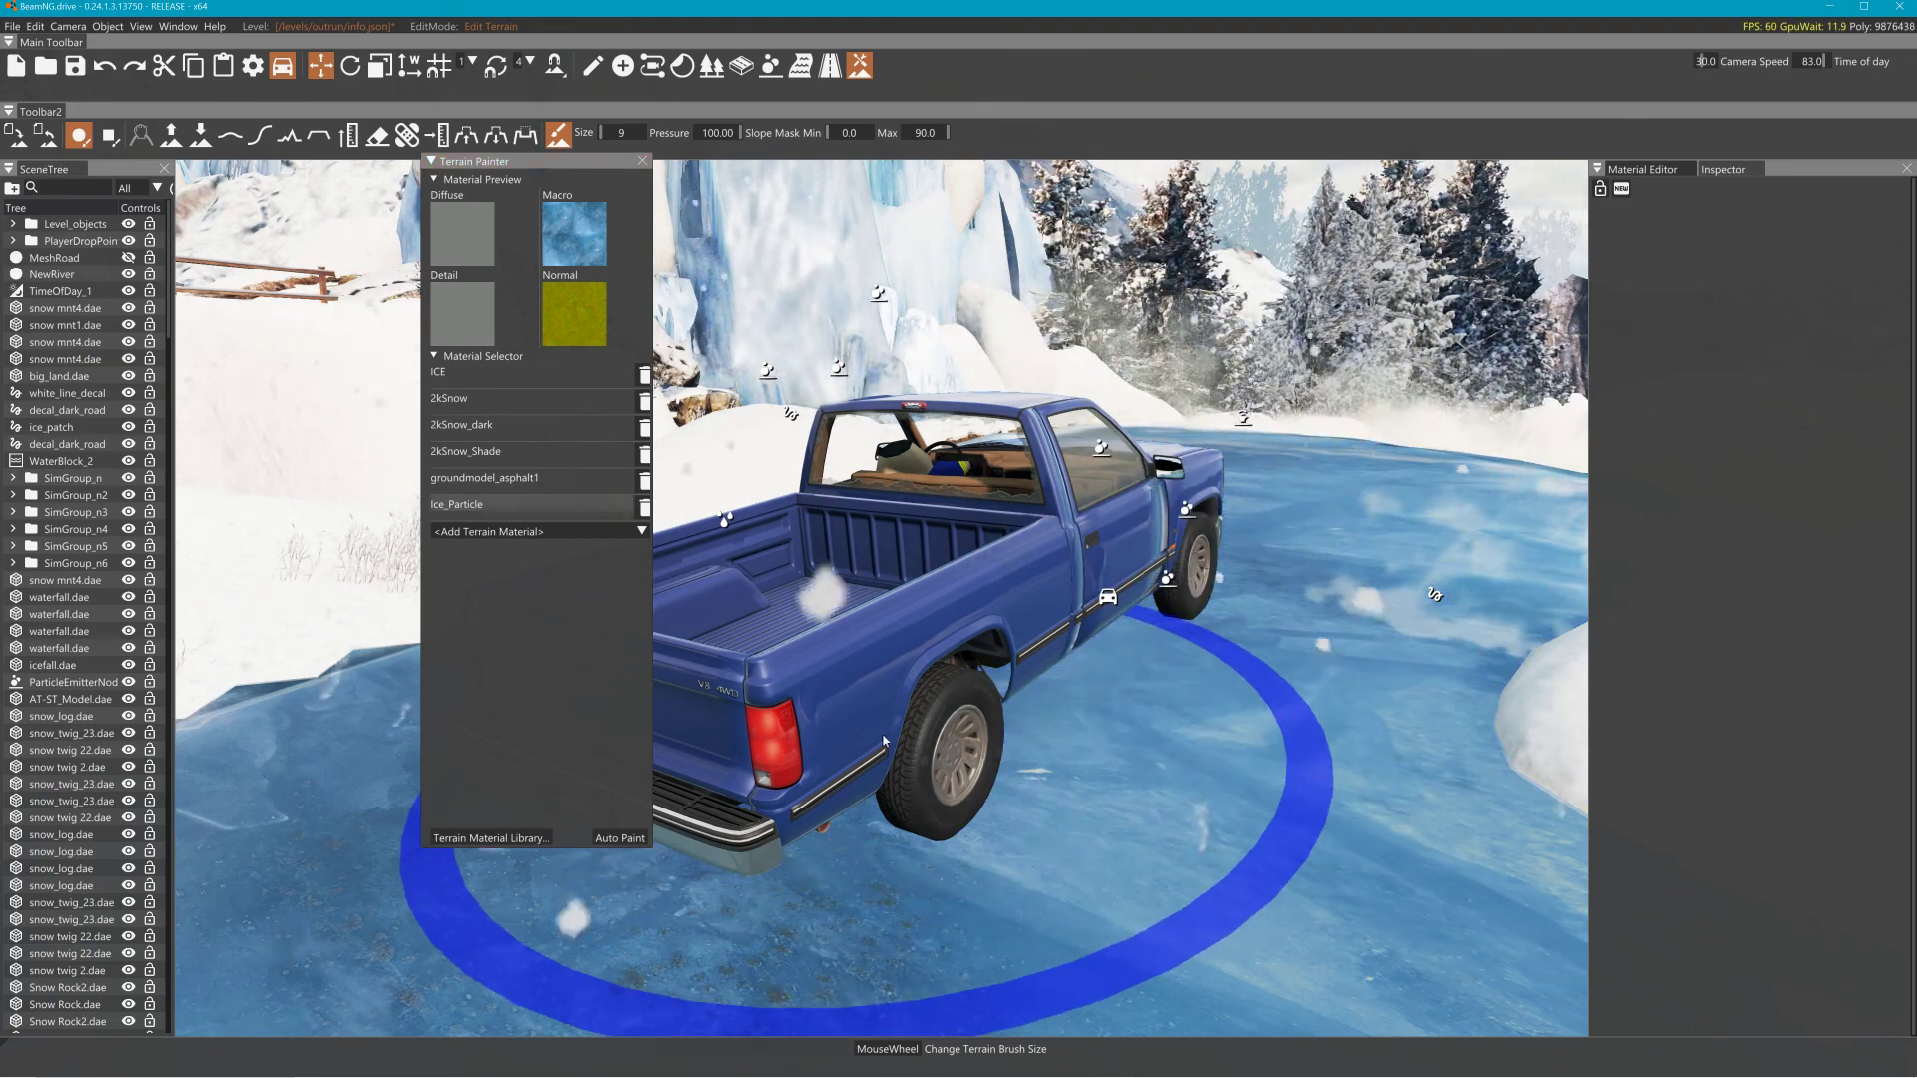
# Paint the Ice_Particle terrain material over the ice surface around the pickup
pyautogui.moveTo(856, 799)
pyautogui.mouseDown()
pyautogui.moveTo(838, 789)
pyautogui.moveTo(1340, 537)
pyautogui.moveTo(1104, 674)
pyautogui.moveTo(1333, 491)
pyautogui.mouseUp()
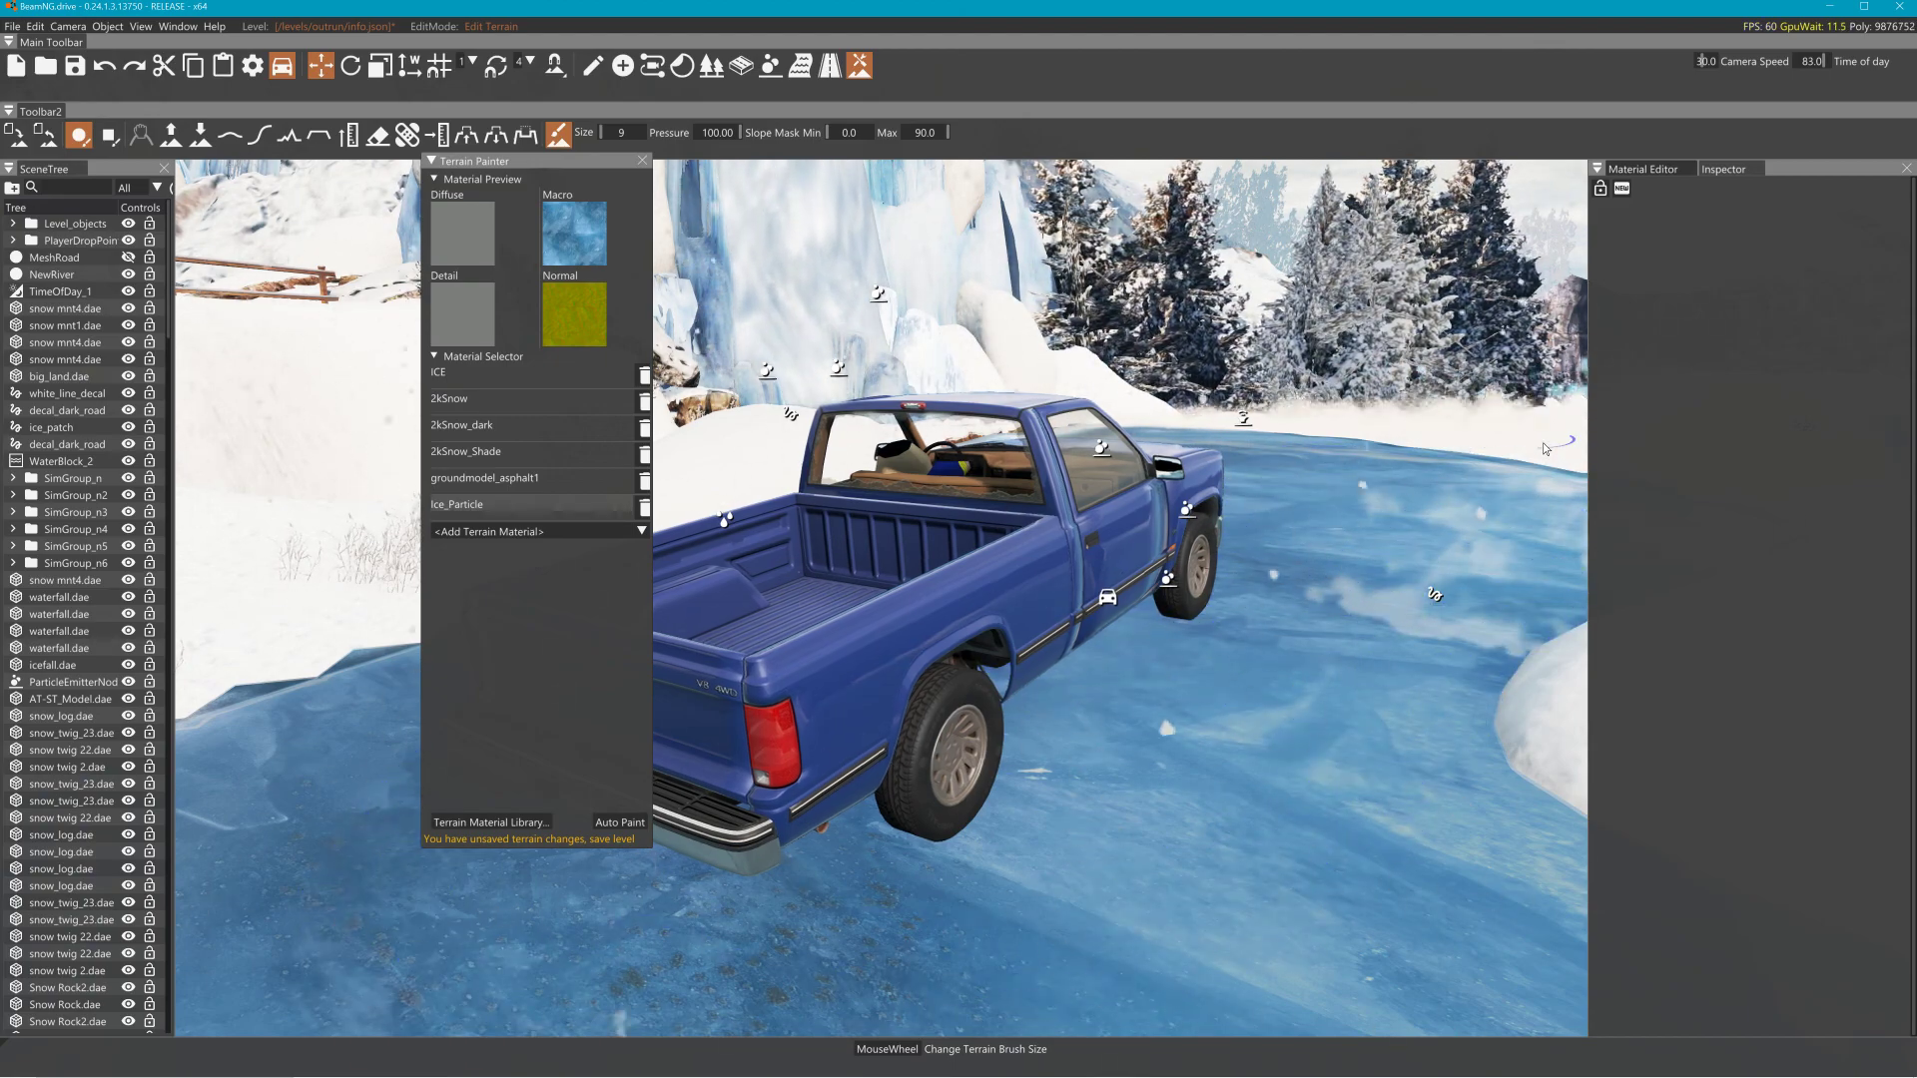
pyautogui.moveTo(1558, 440); pyautogui.dragTo(1303, 433)
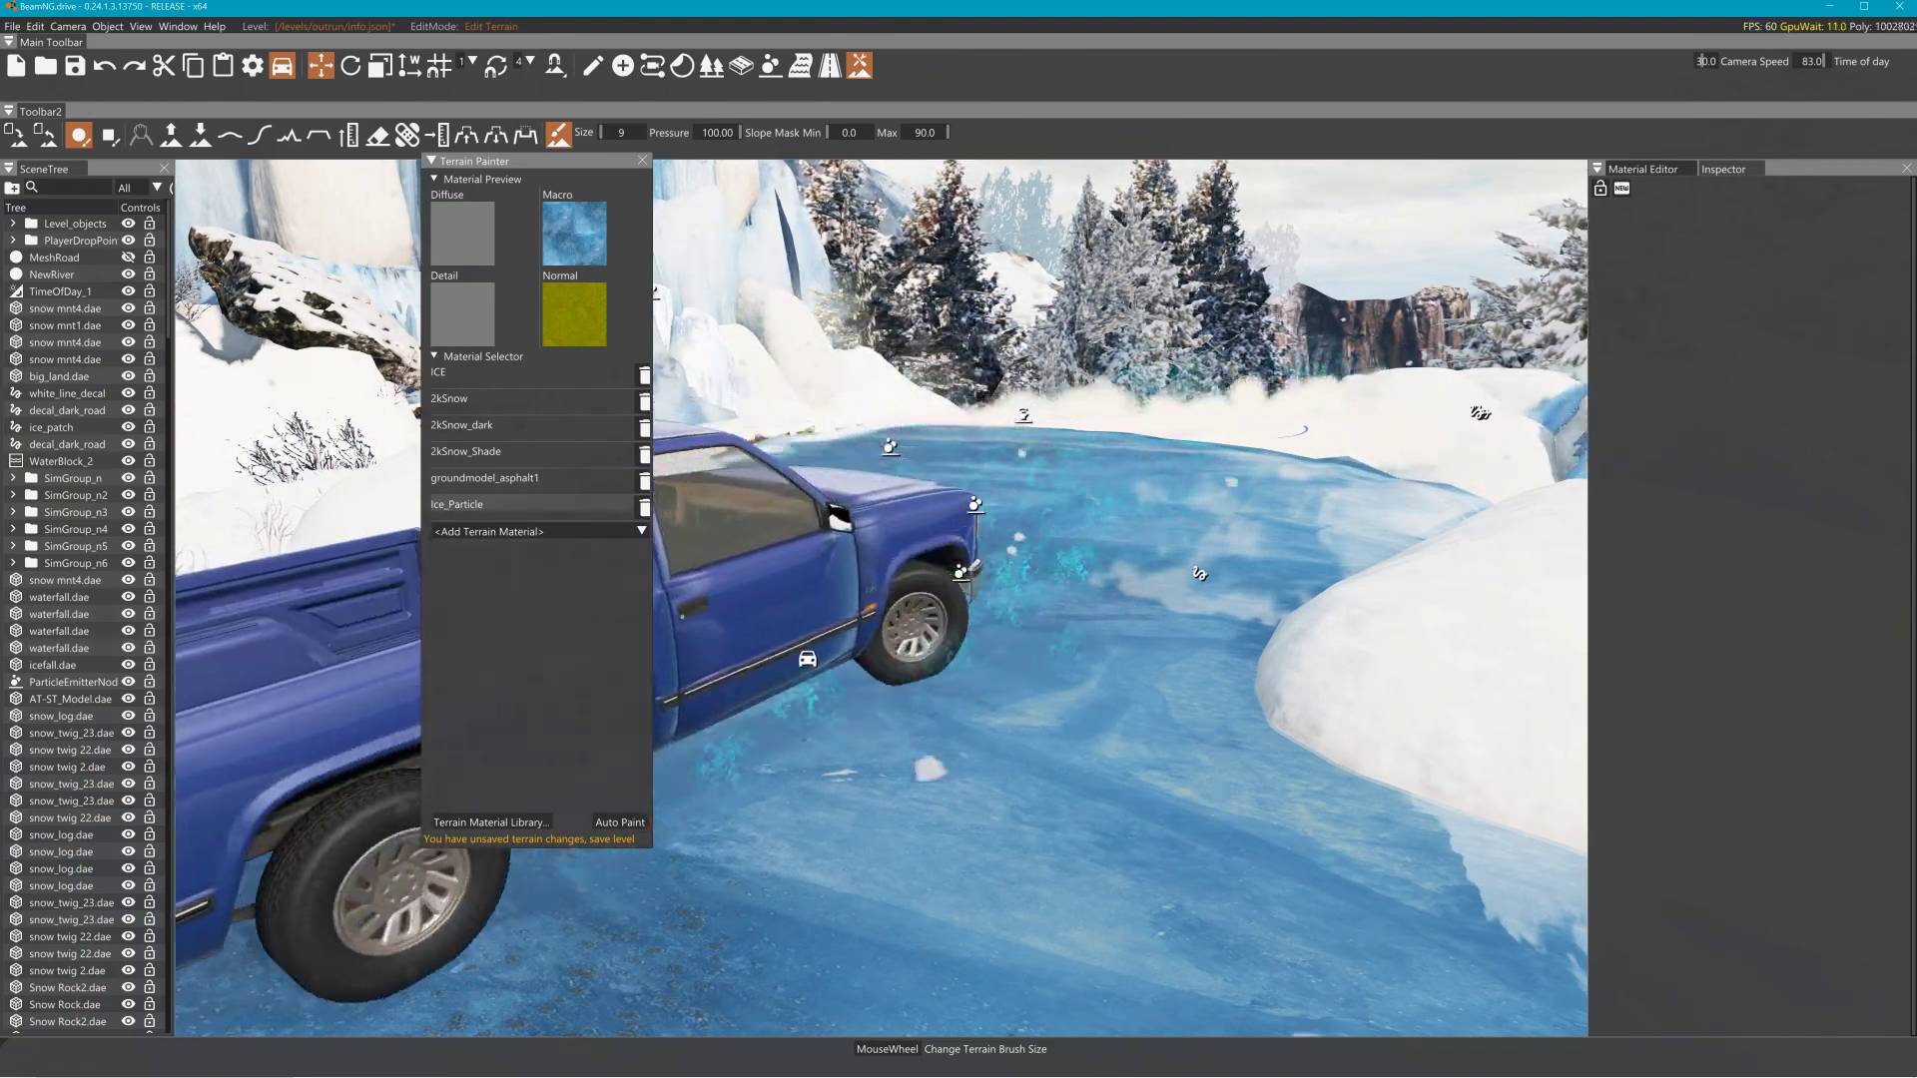
pyautogui.moveTo(1295, 431); pyautogui.dragTo(858, 389)
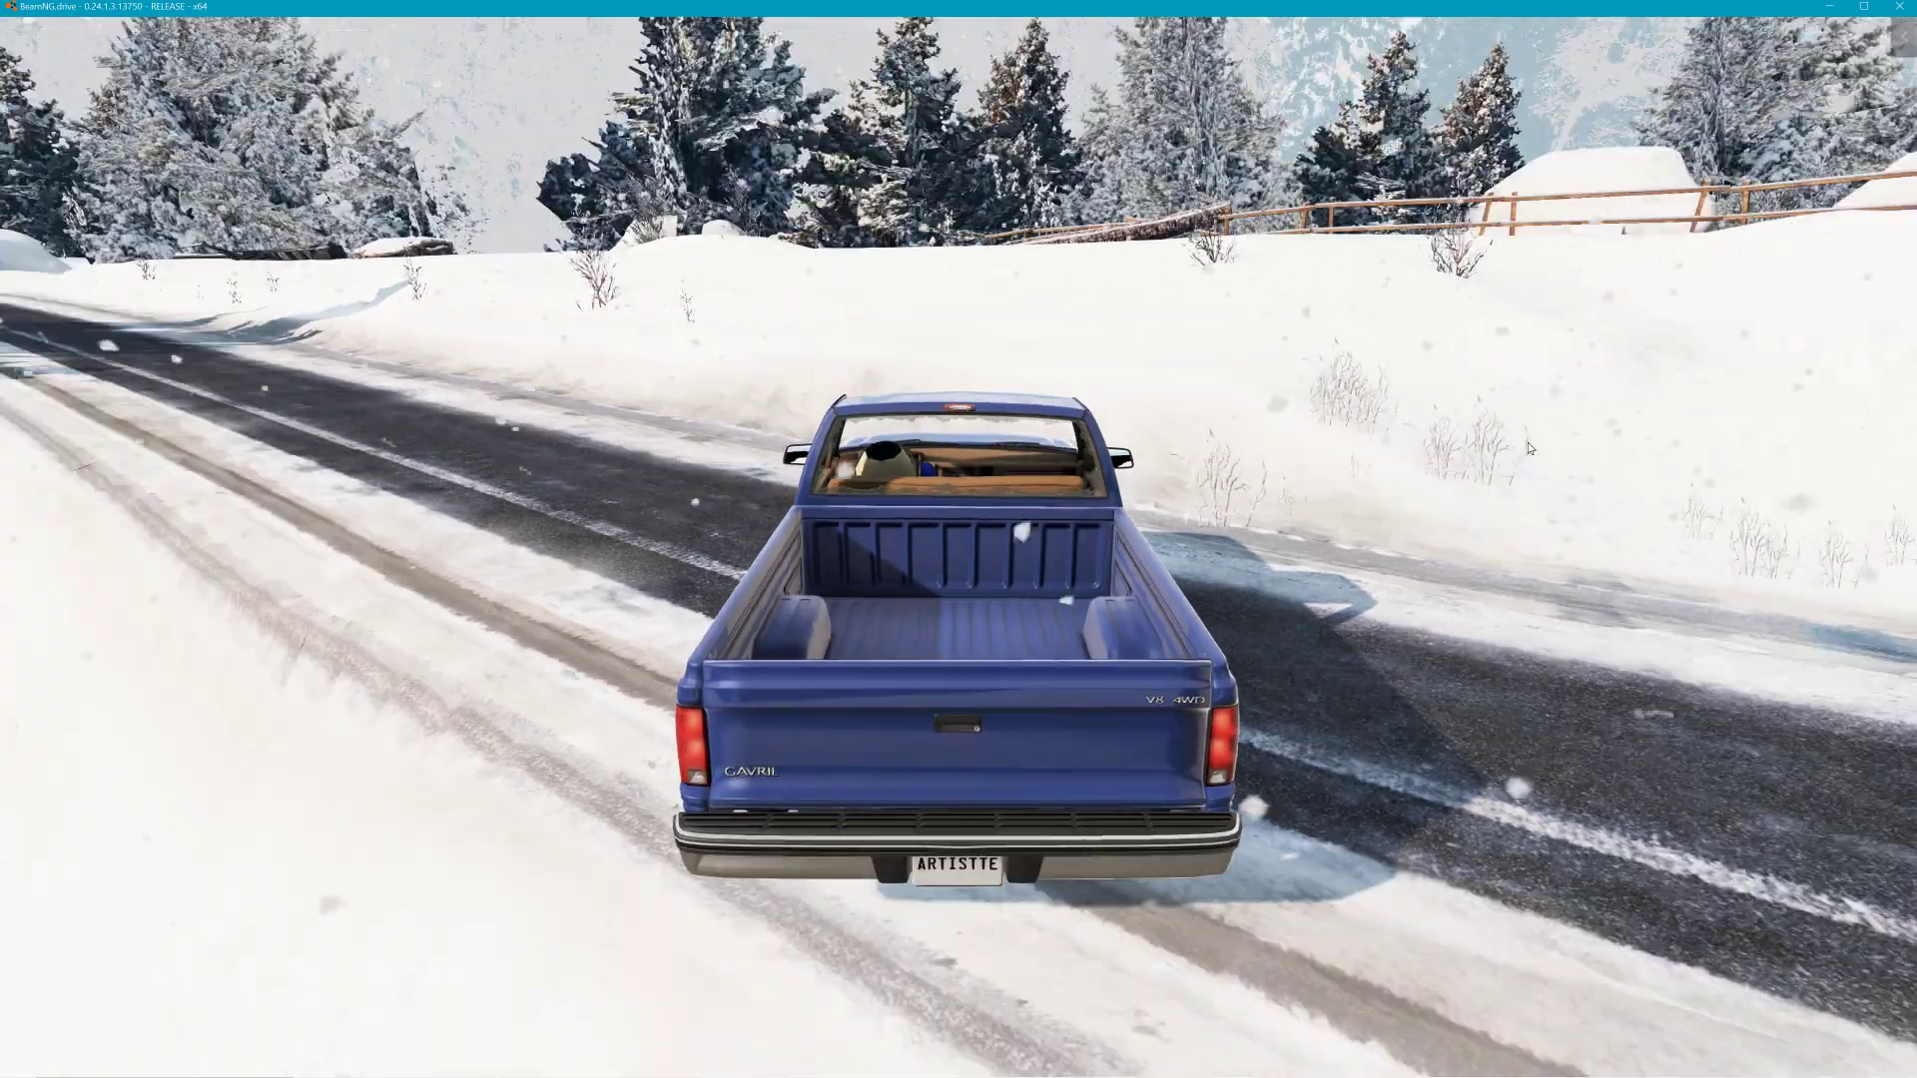
# Paint Ice_Particle along the snowy road around the pickup with a brush size of 31 and leave the World Editor
pyautogui.hotkey('shift', 'c')
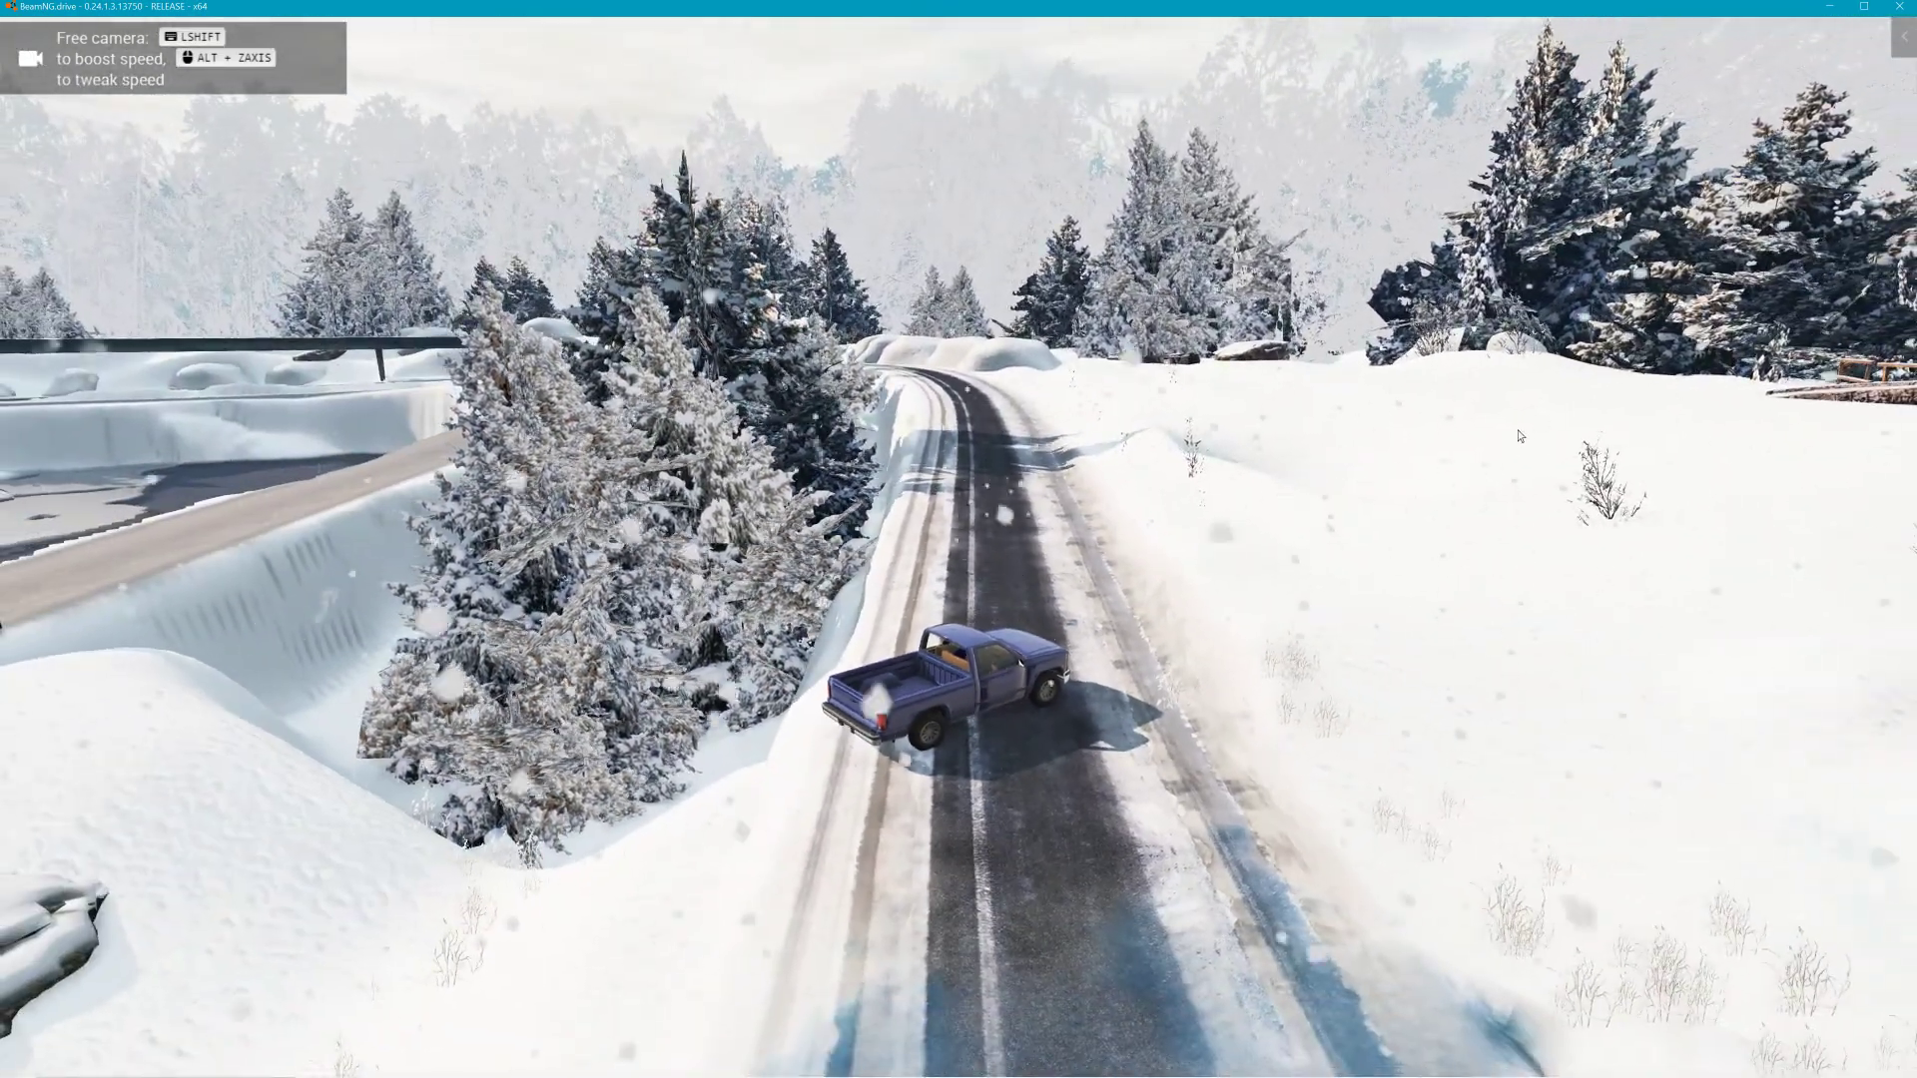
pyautogui.press('F11')
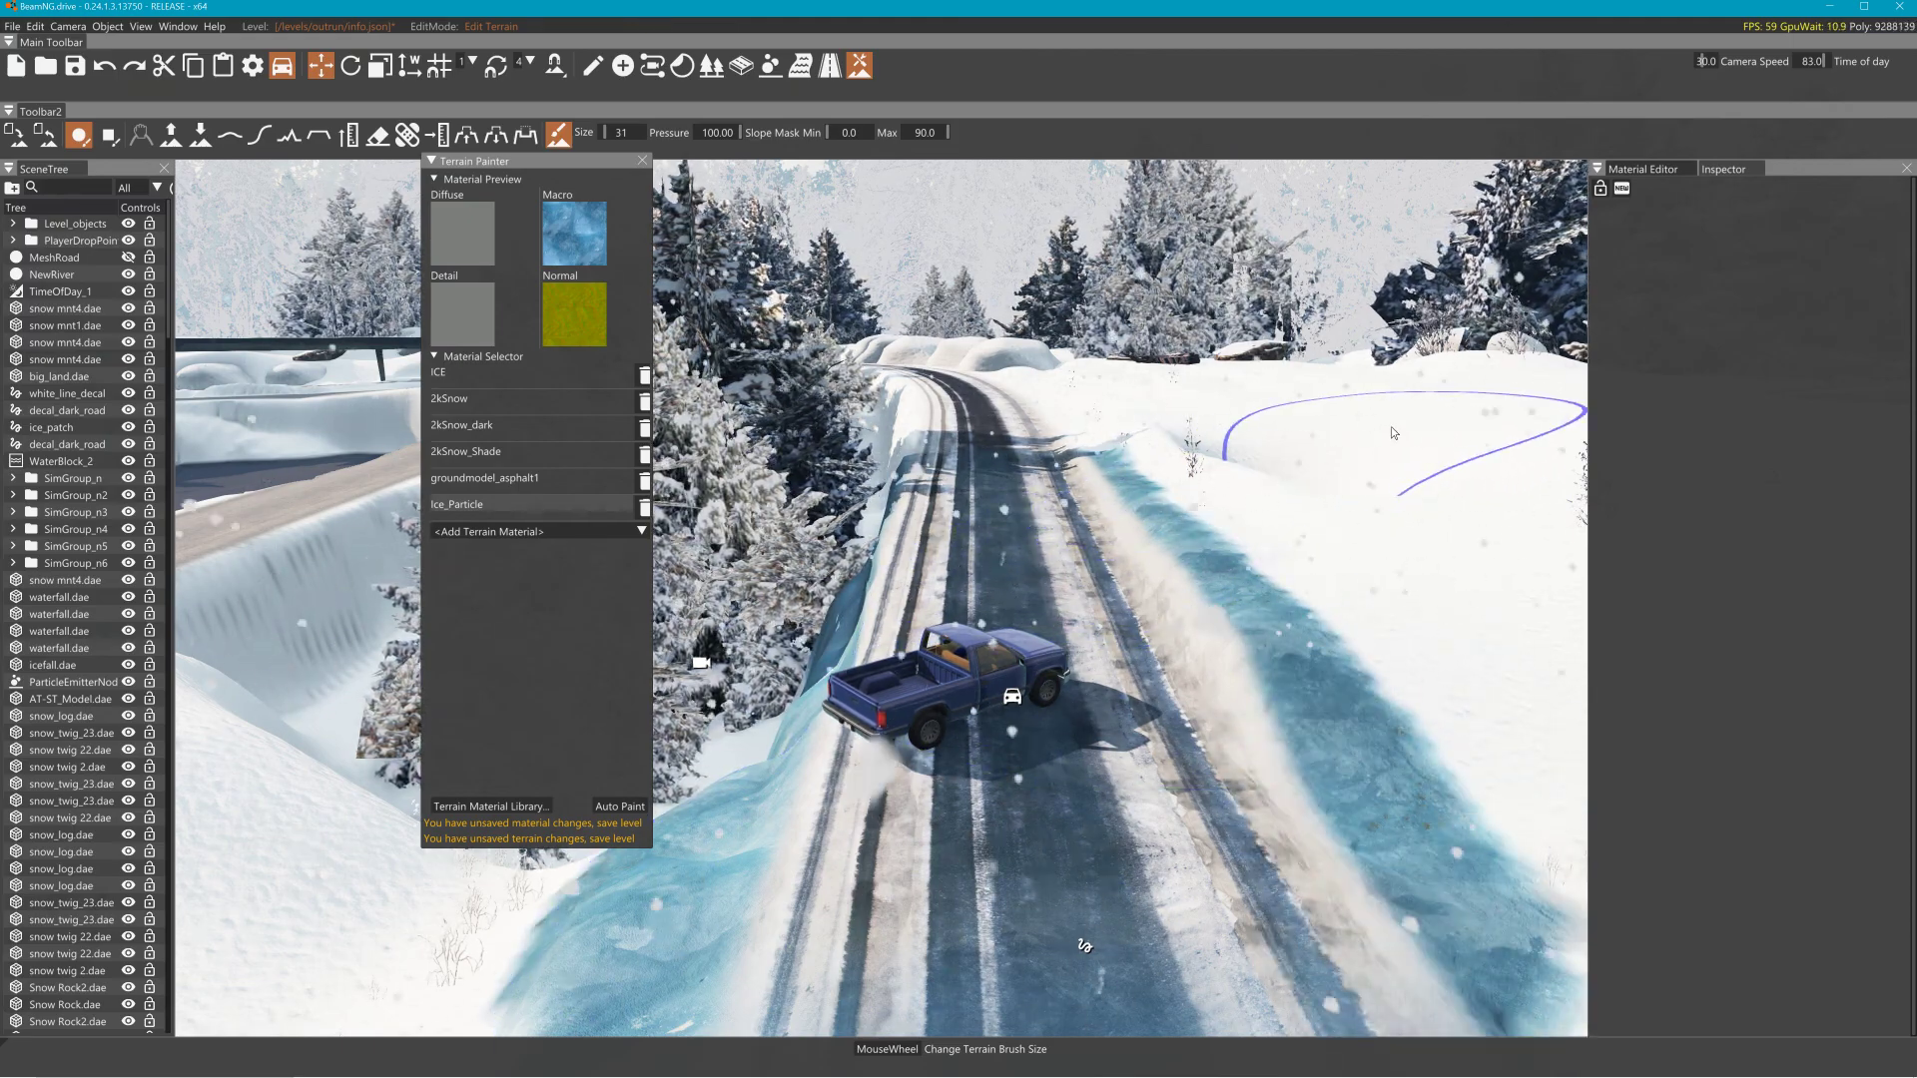
pyautogui.press('F11')
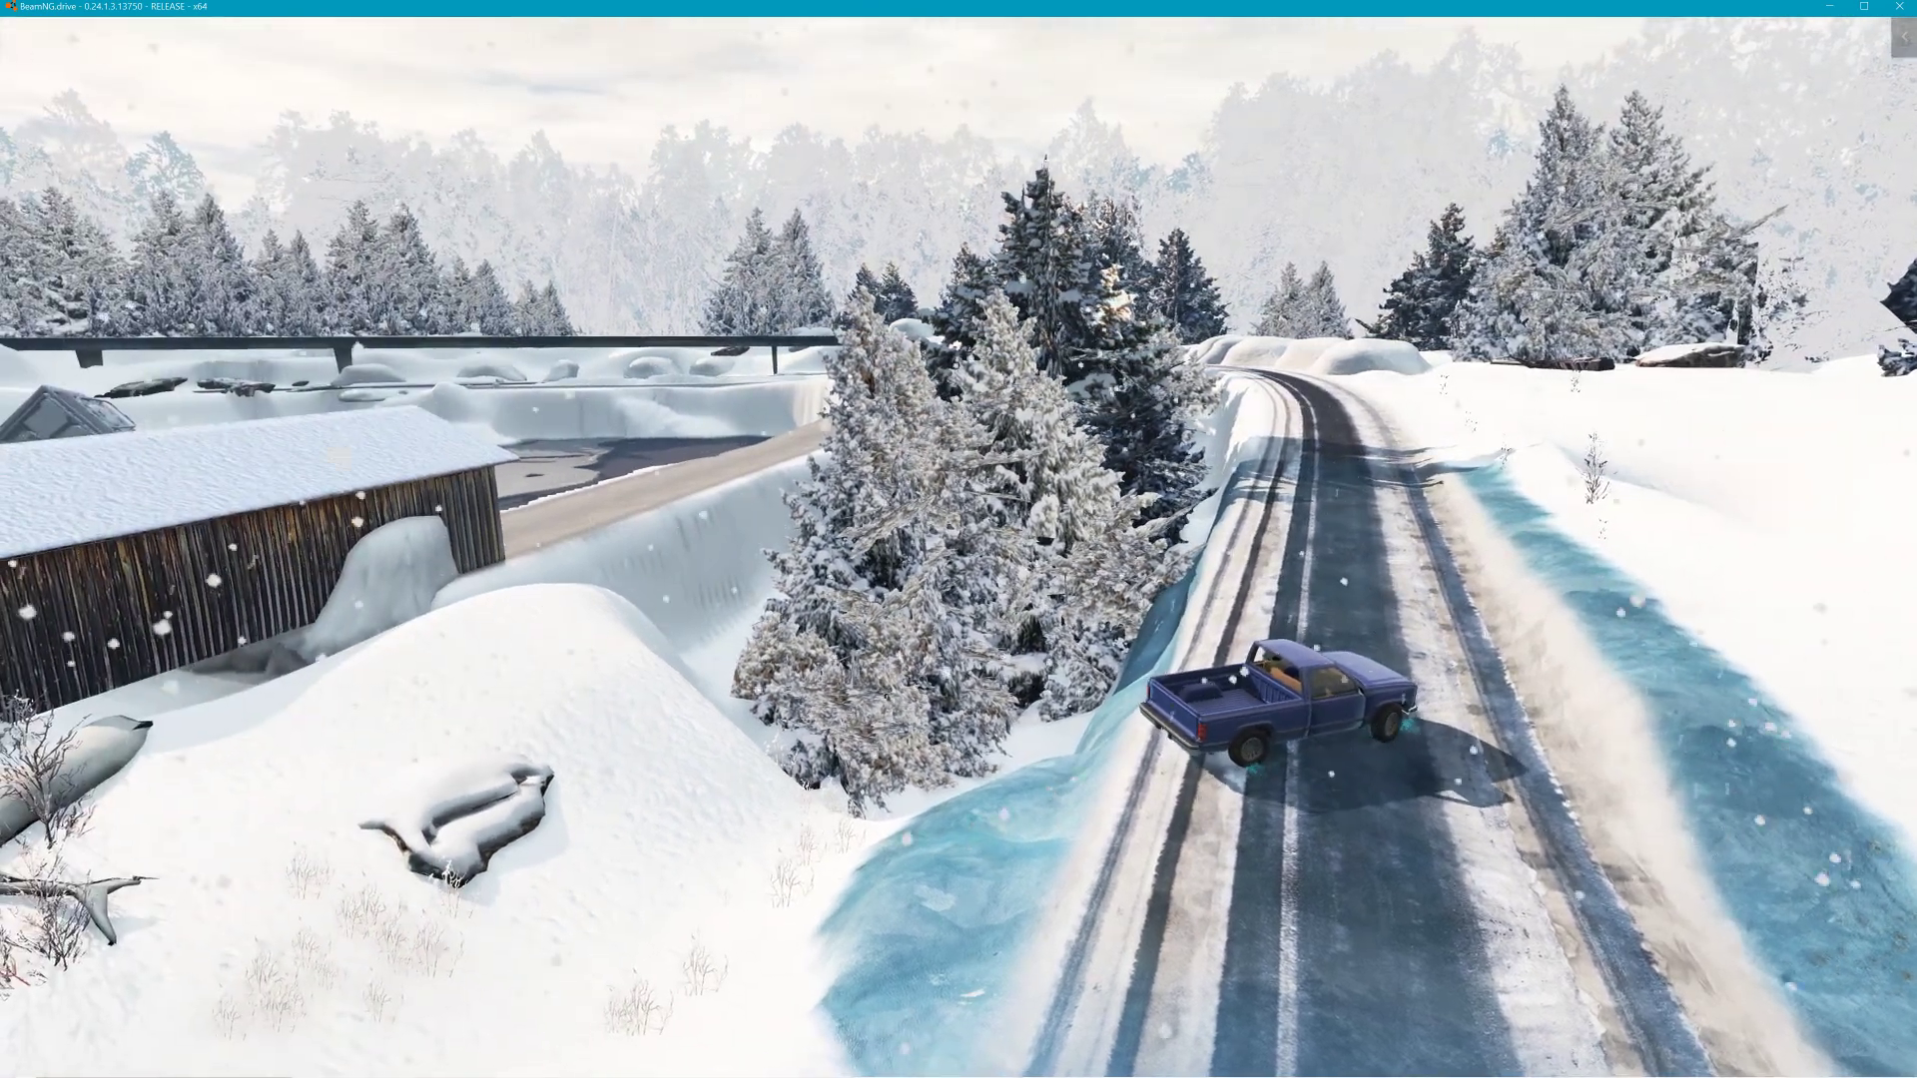
# Drive the pickup over the painted road to check the ice particles and slipperiness, ending in the orbit camera
pyautogui.press('Up')
pyautogui.press('Left')
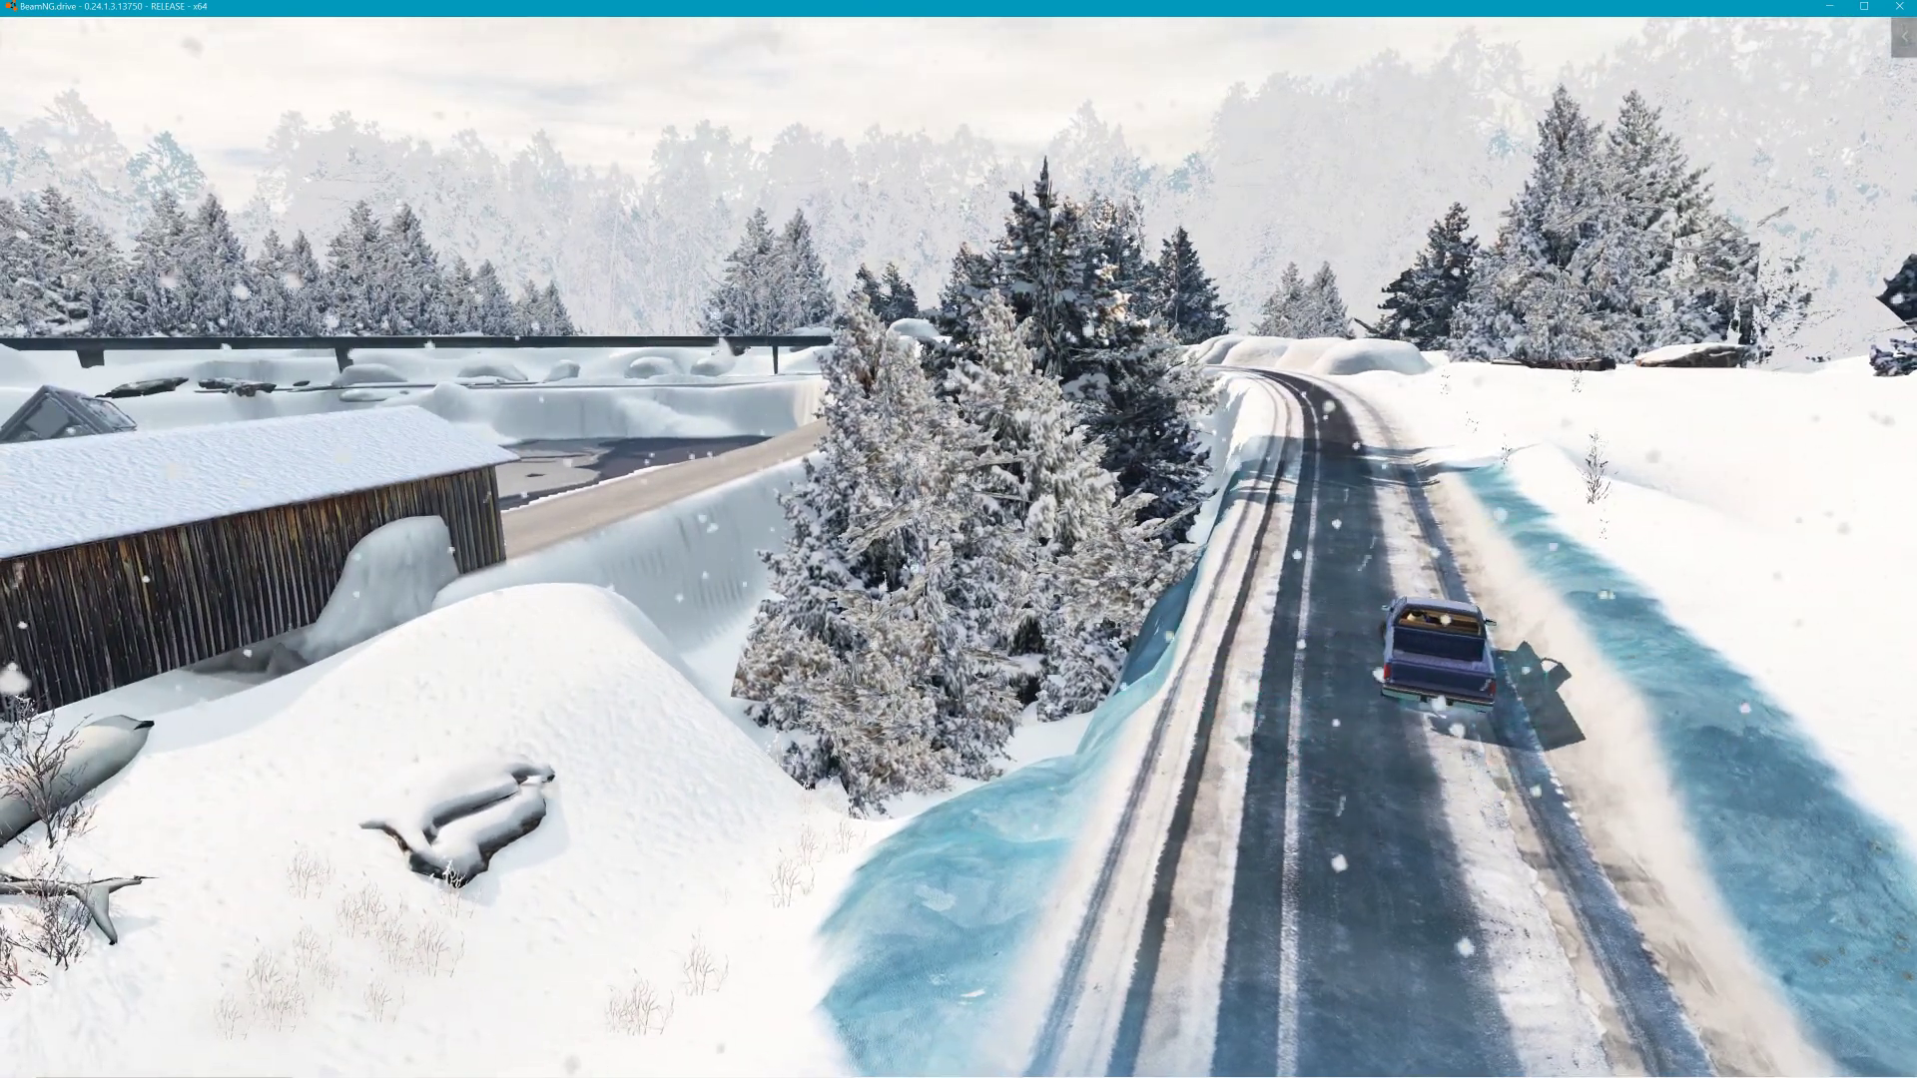
pyautogui.press('Right')
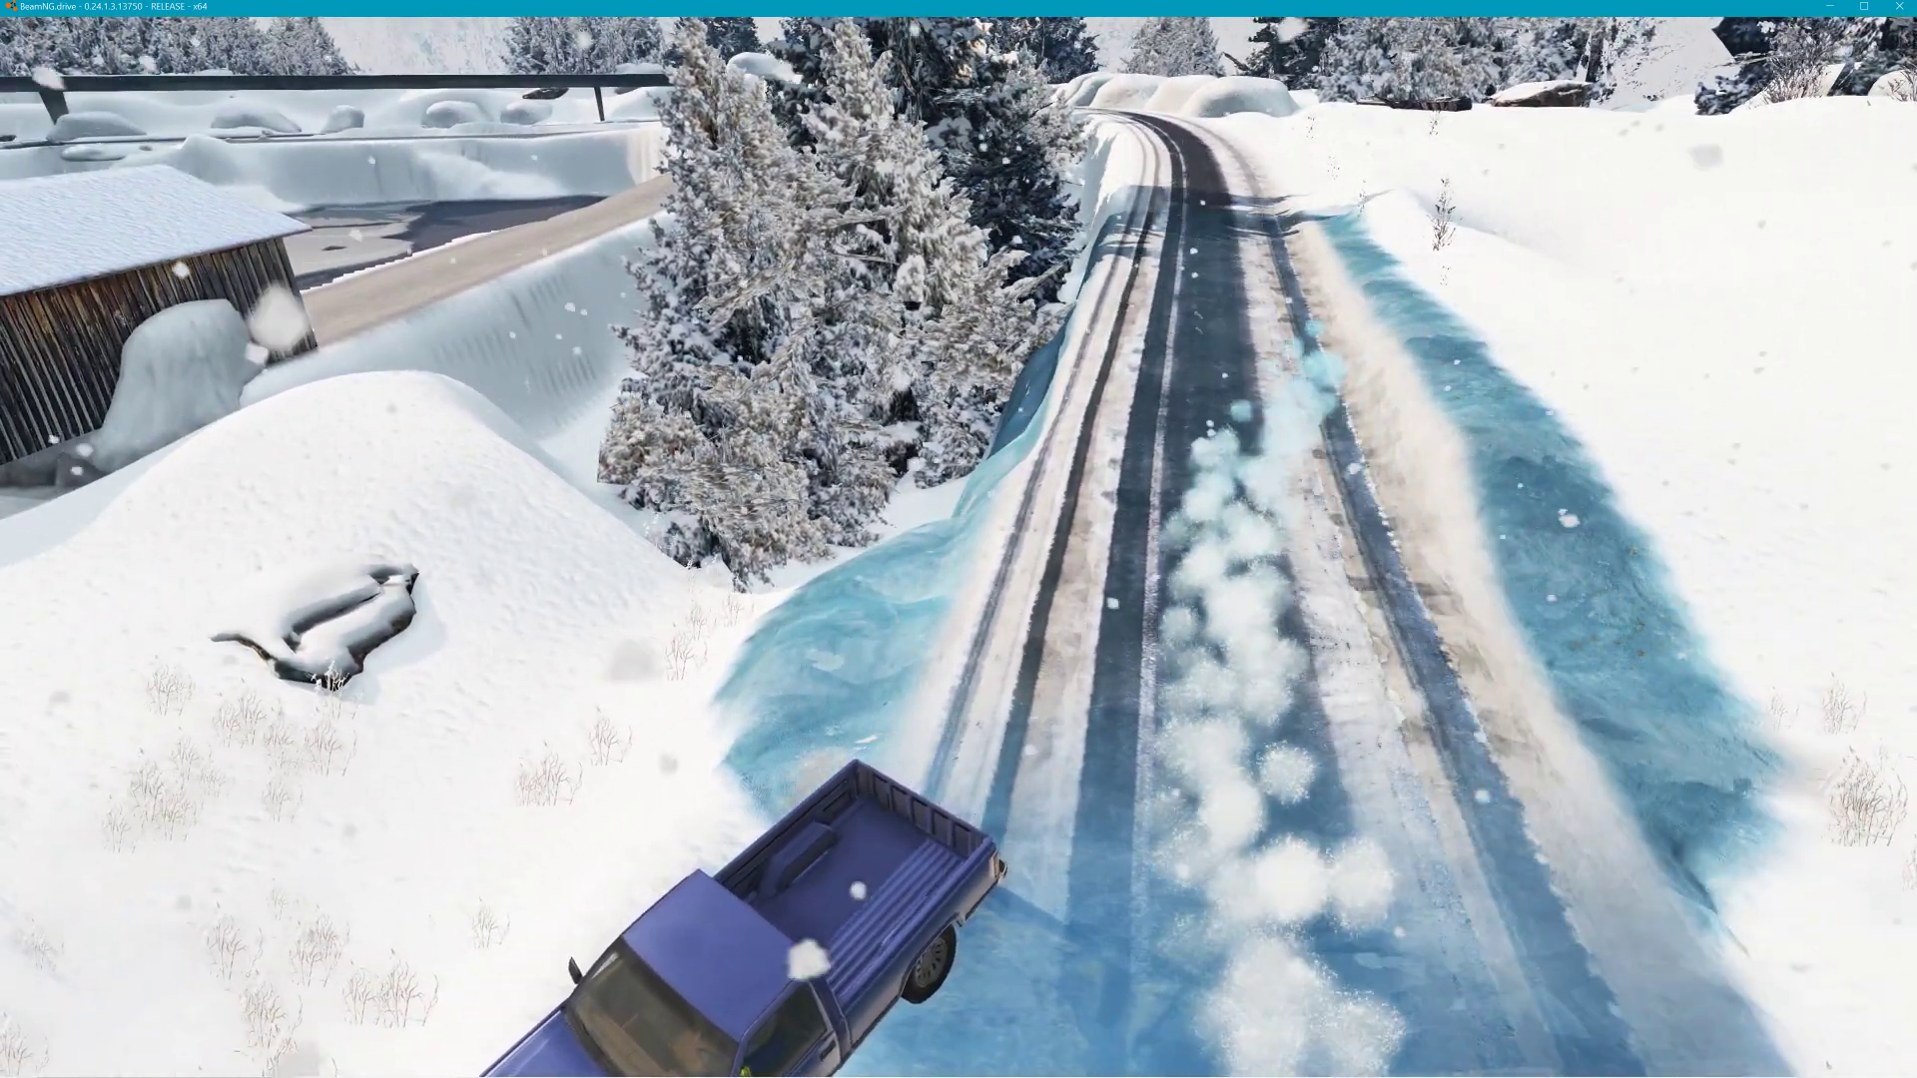
pyautogui.press('c')
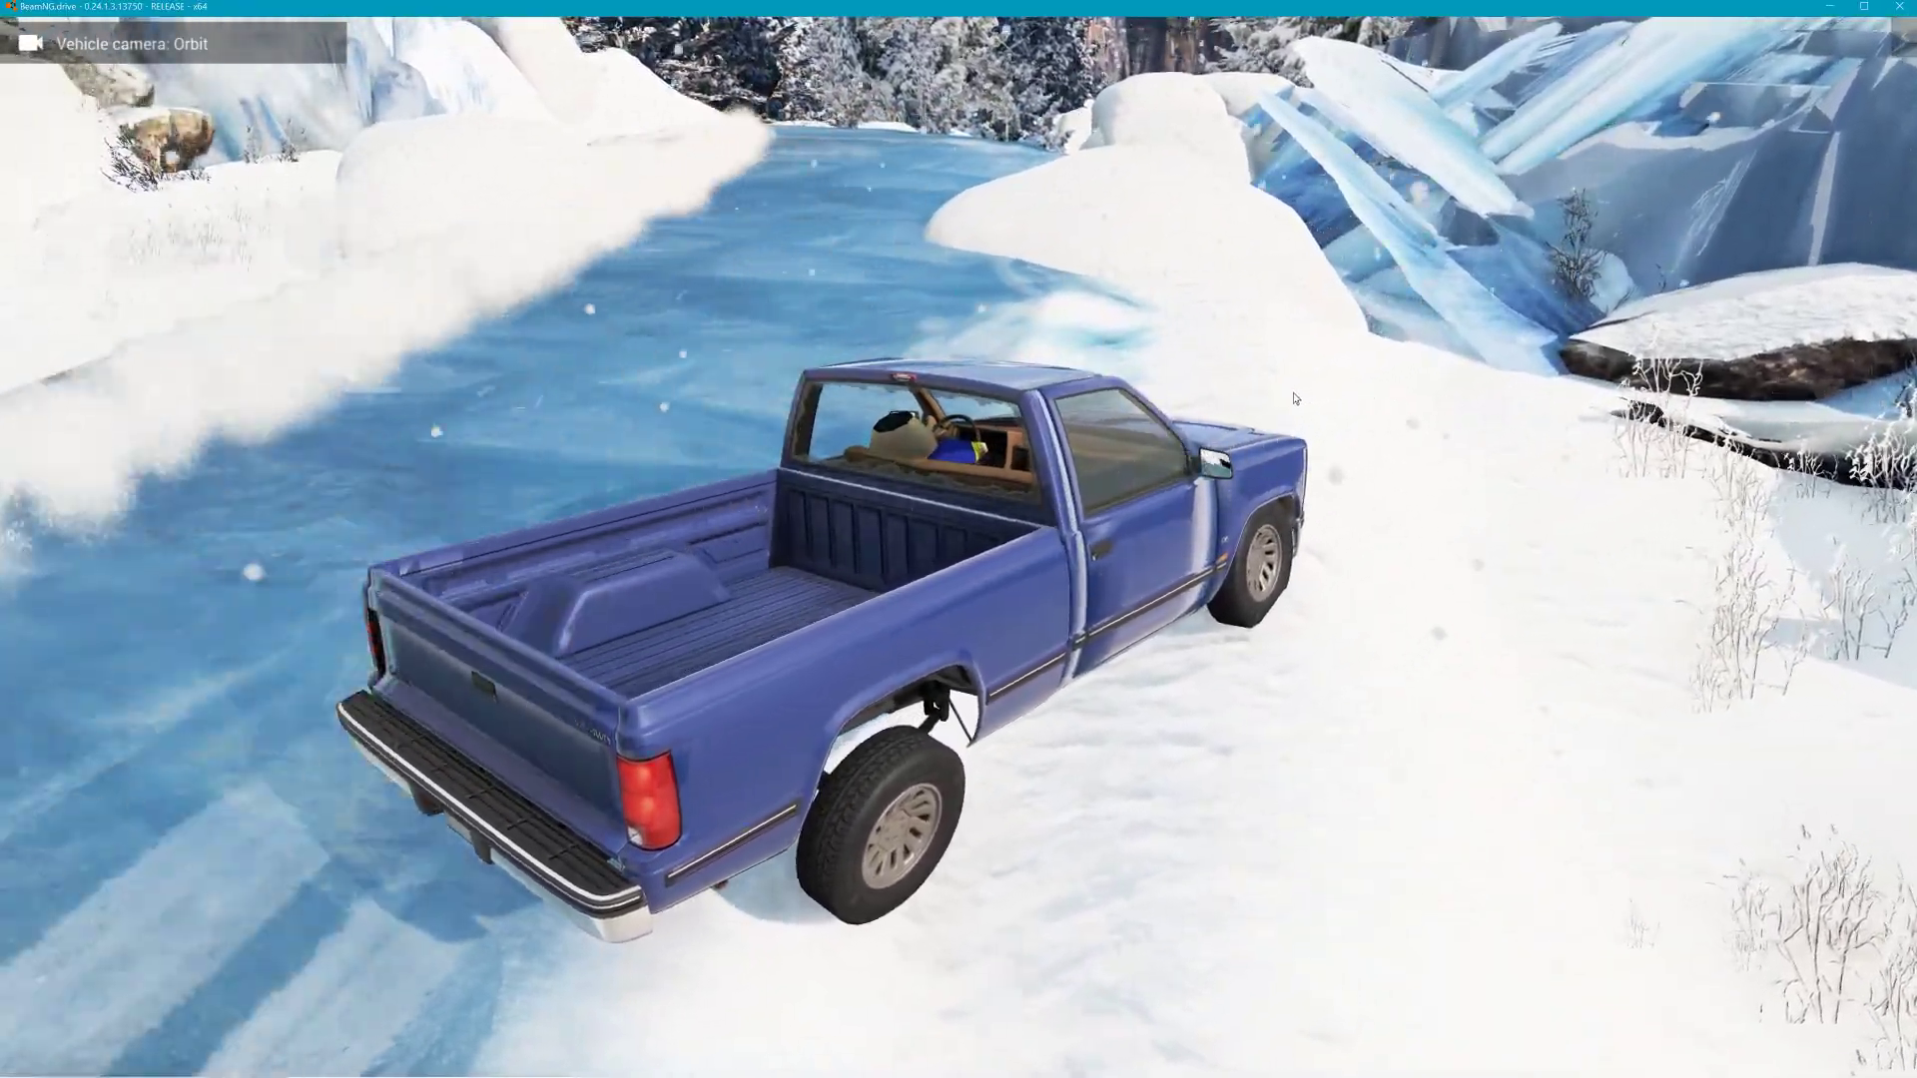
# Fly to the top of the frozen waterfall and place a particle emitter node there in the World Editor
pyautogui.hotkey('shift', 'c')
pyautogui.press('w')
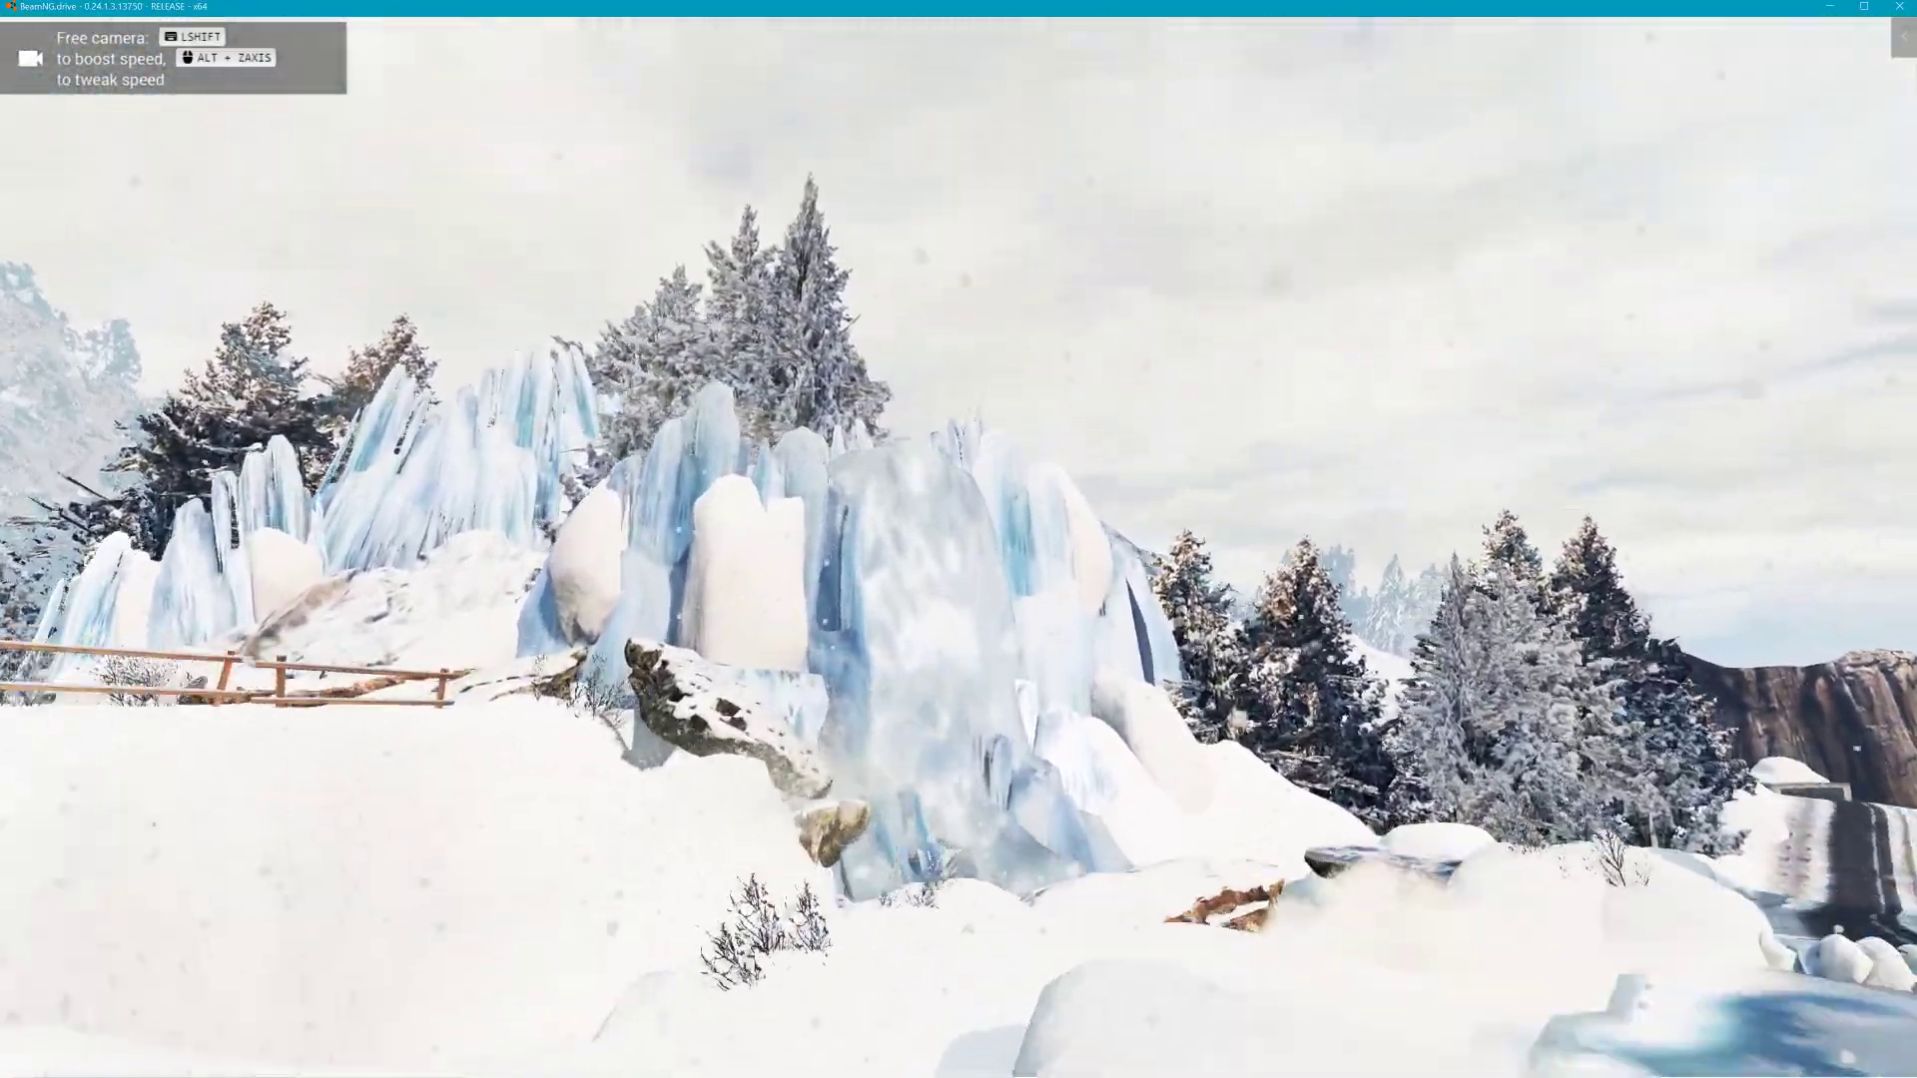
pyautogui.press('s')
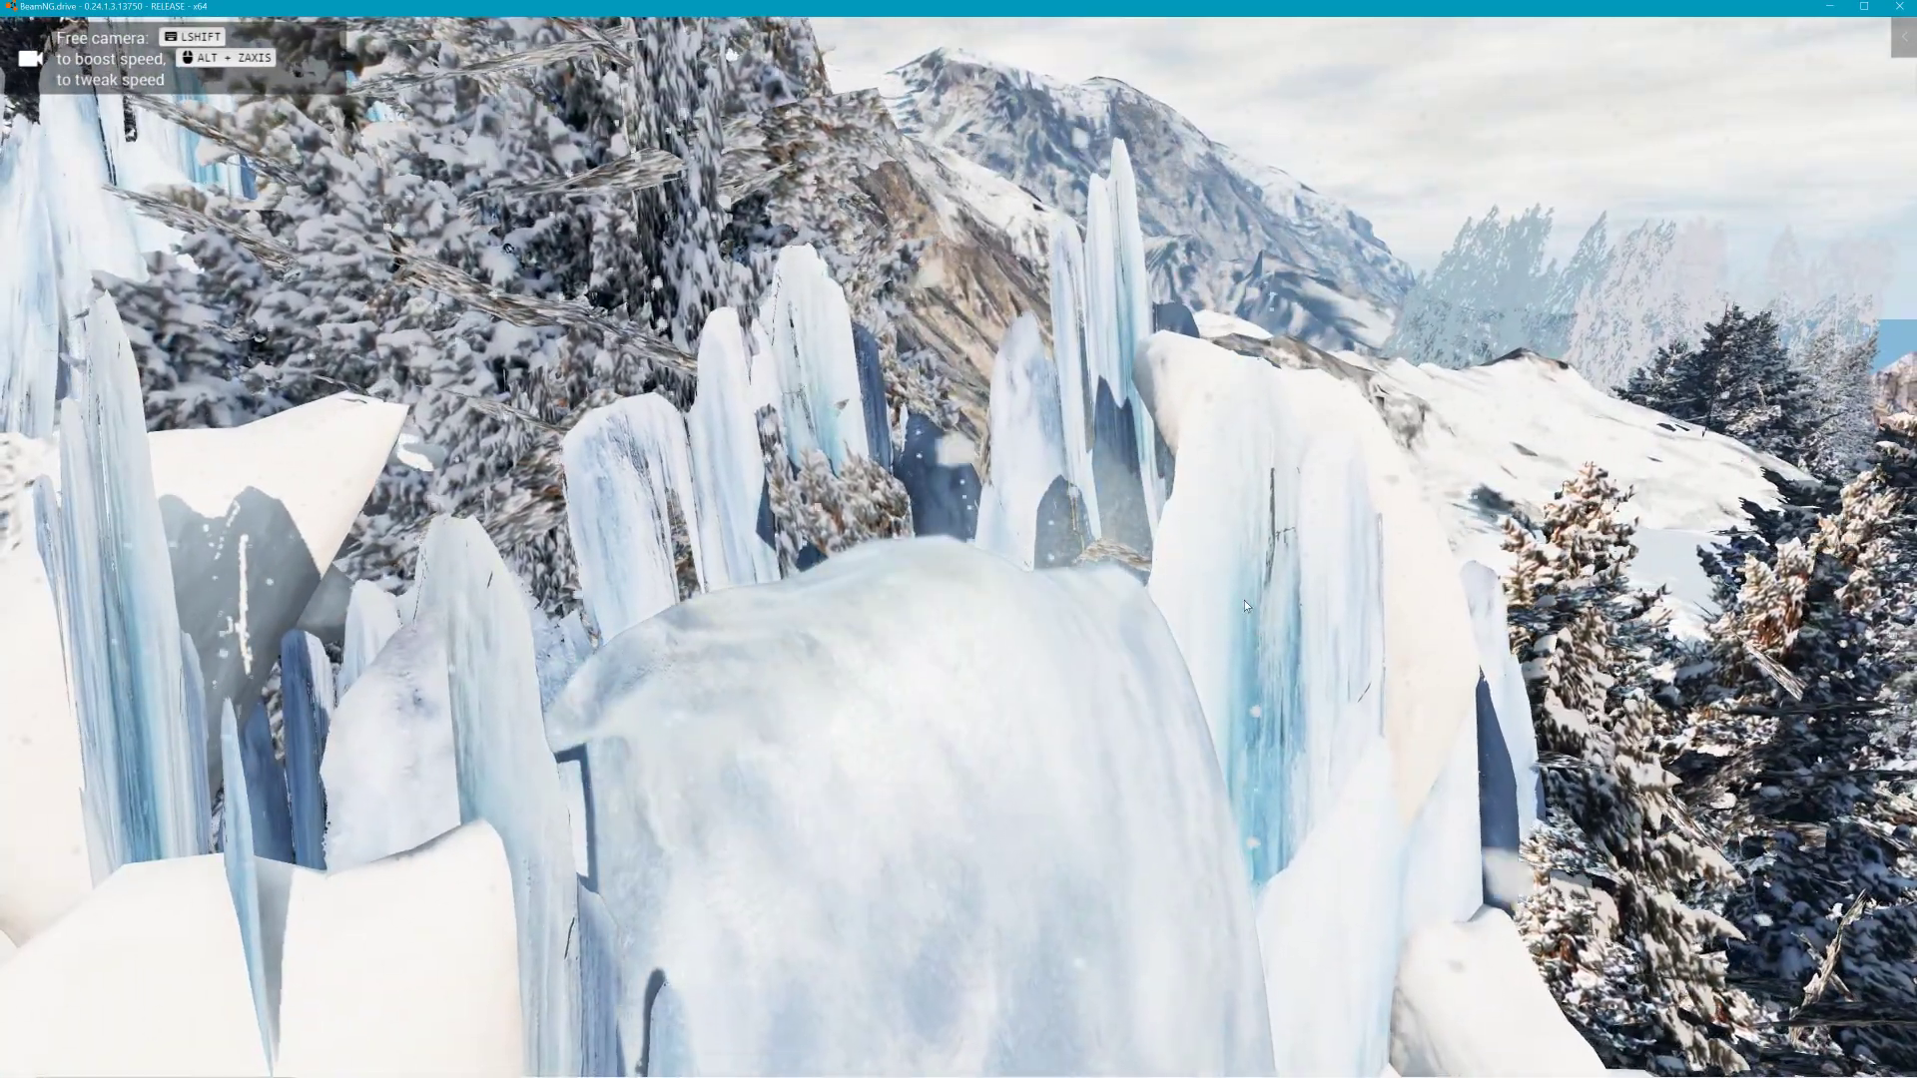
pyautogui.press('F11')
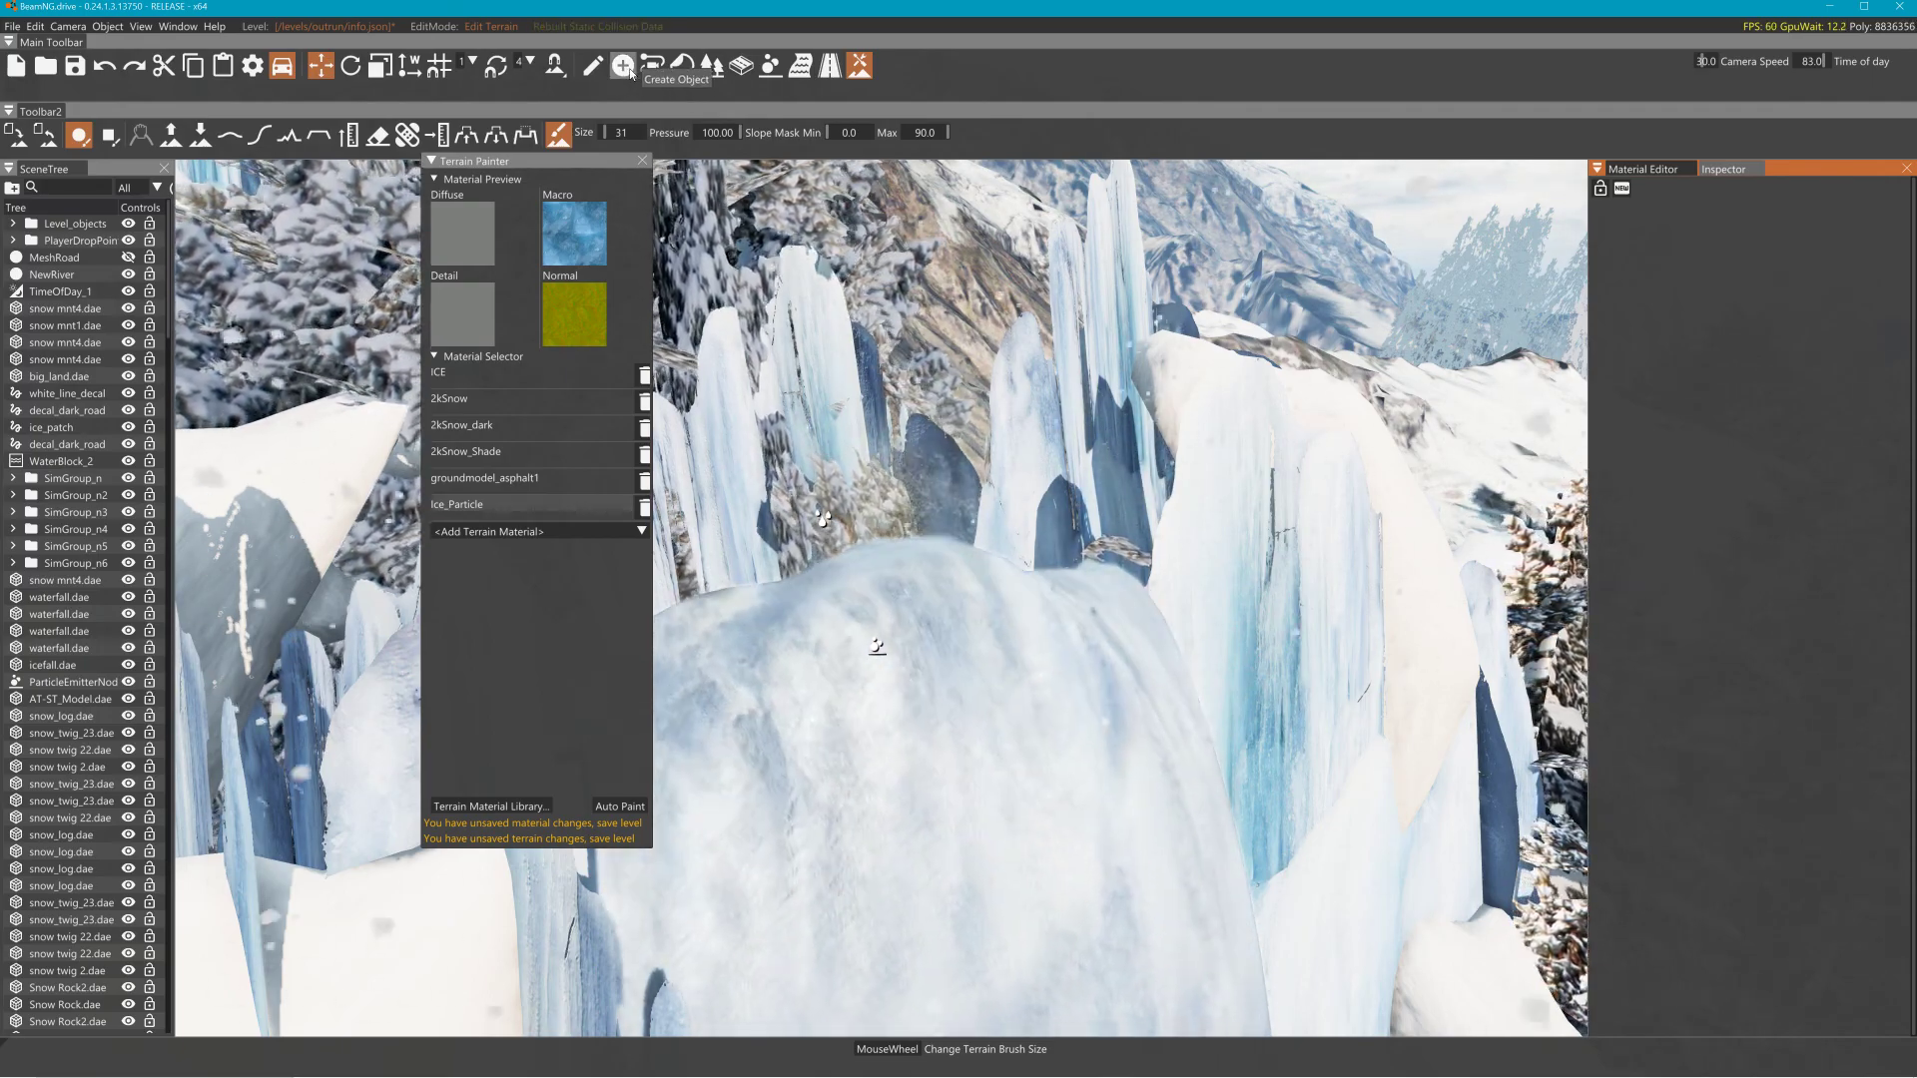
pyautogui.click(629, 70)
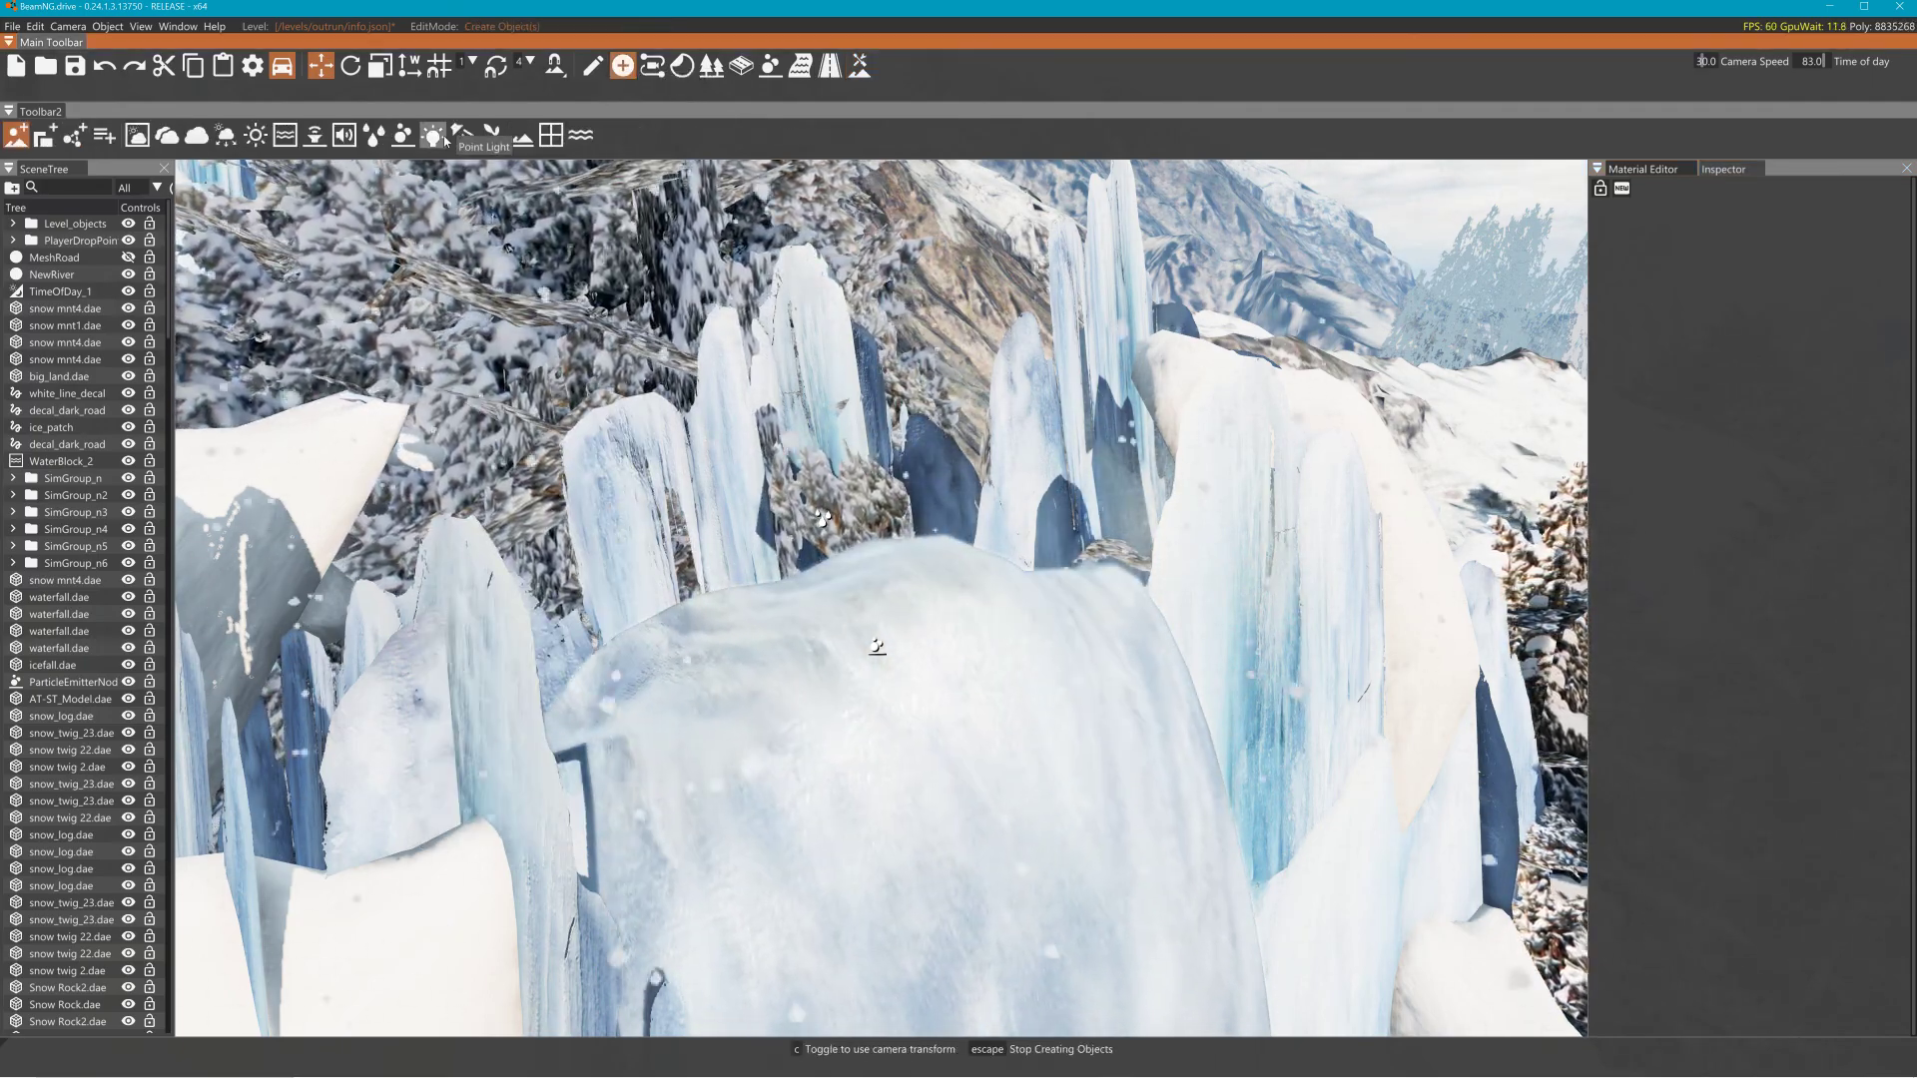
pyautogui.click(404, 134)
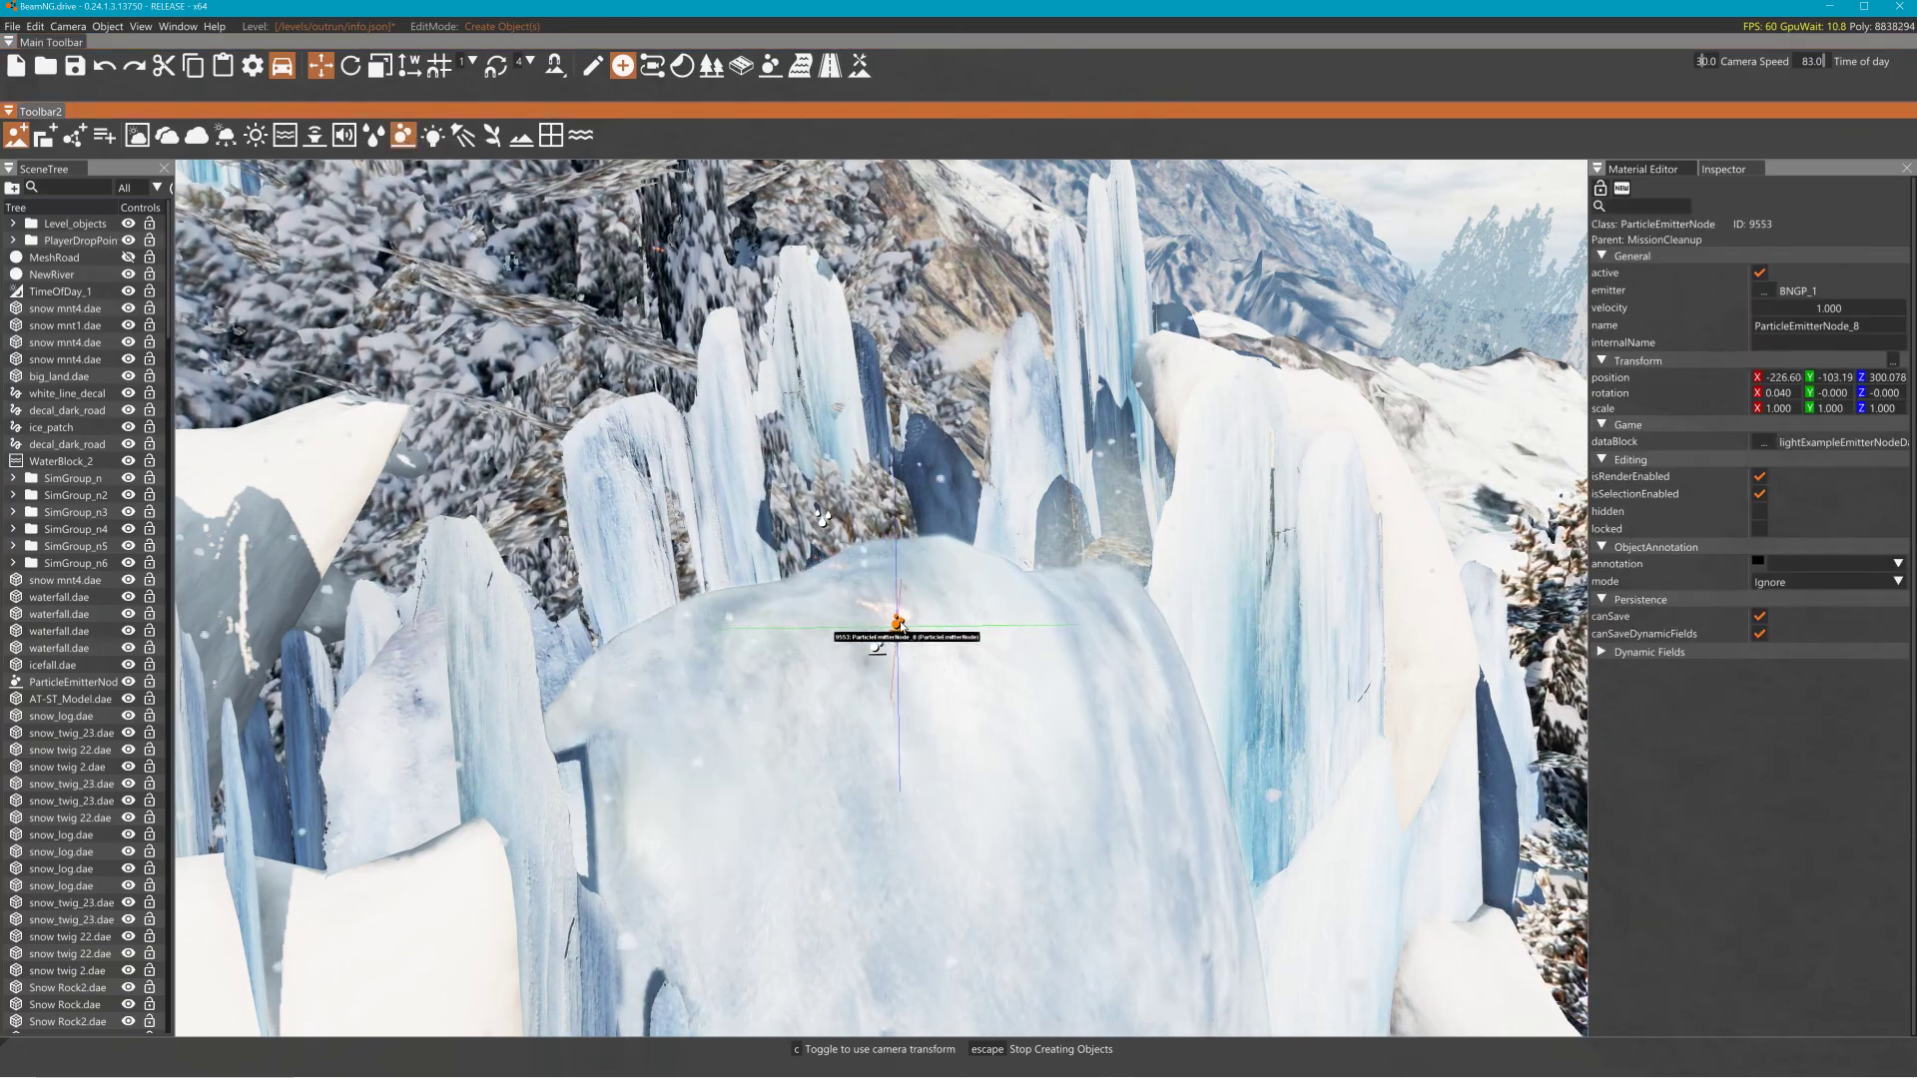
pyautogui.click(975, 625)
pyautogui.press('Escape')
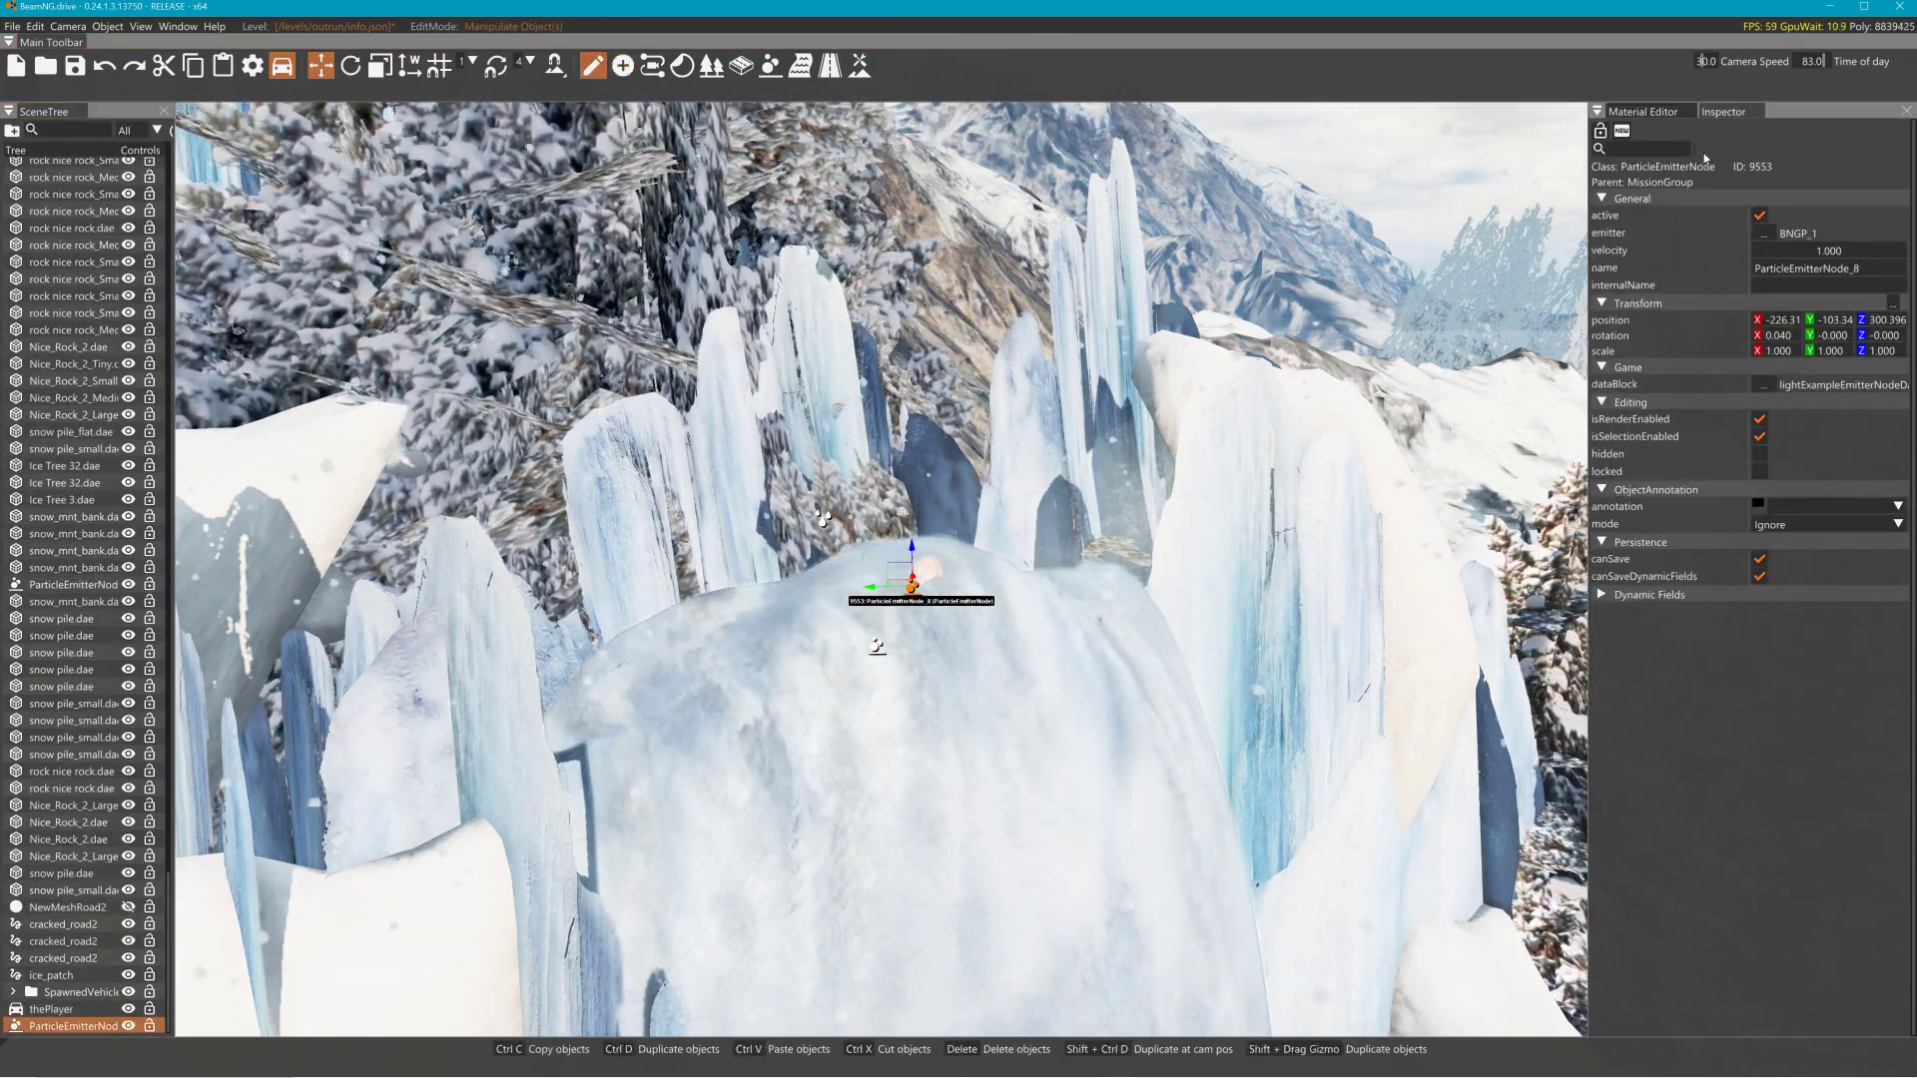
# Assign the BNGP_21 emitter to the new particle node and set its velocity to 74.2
pyautogui.click(1780, 235)
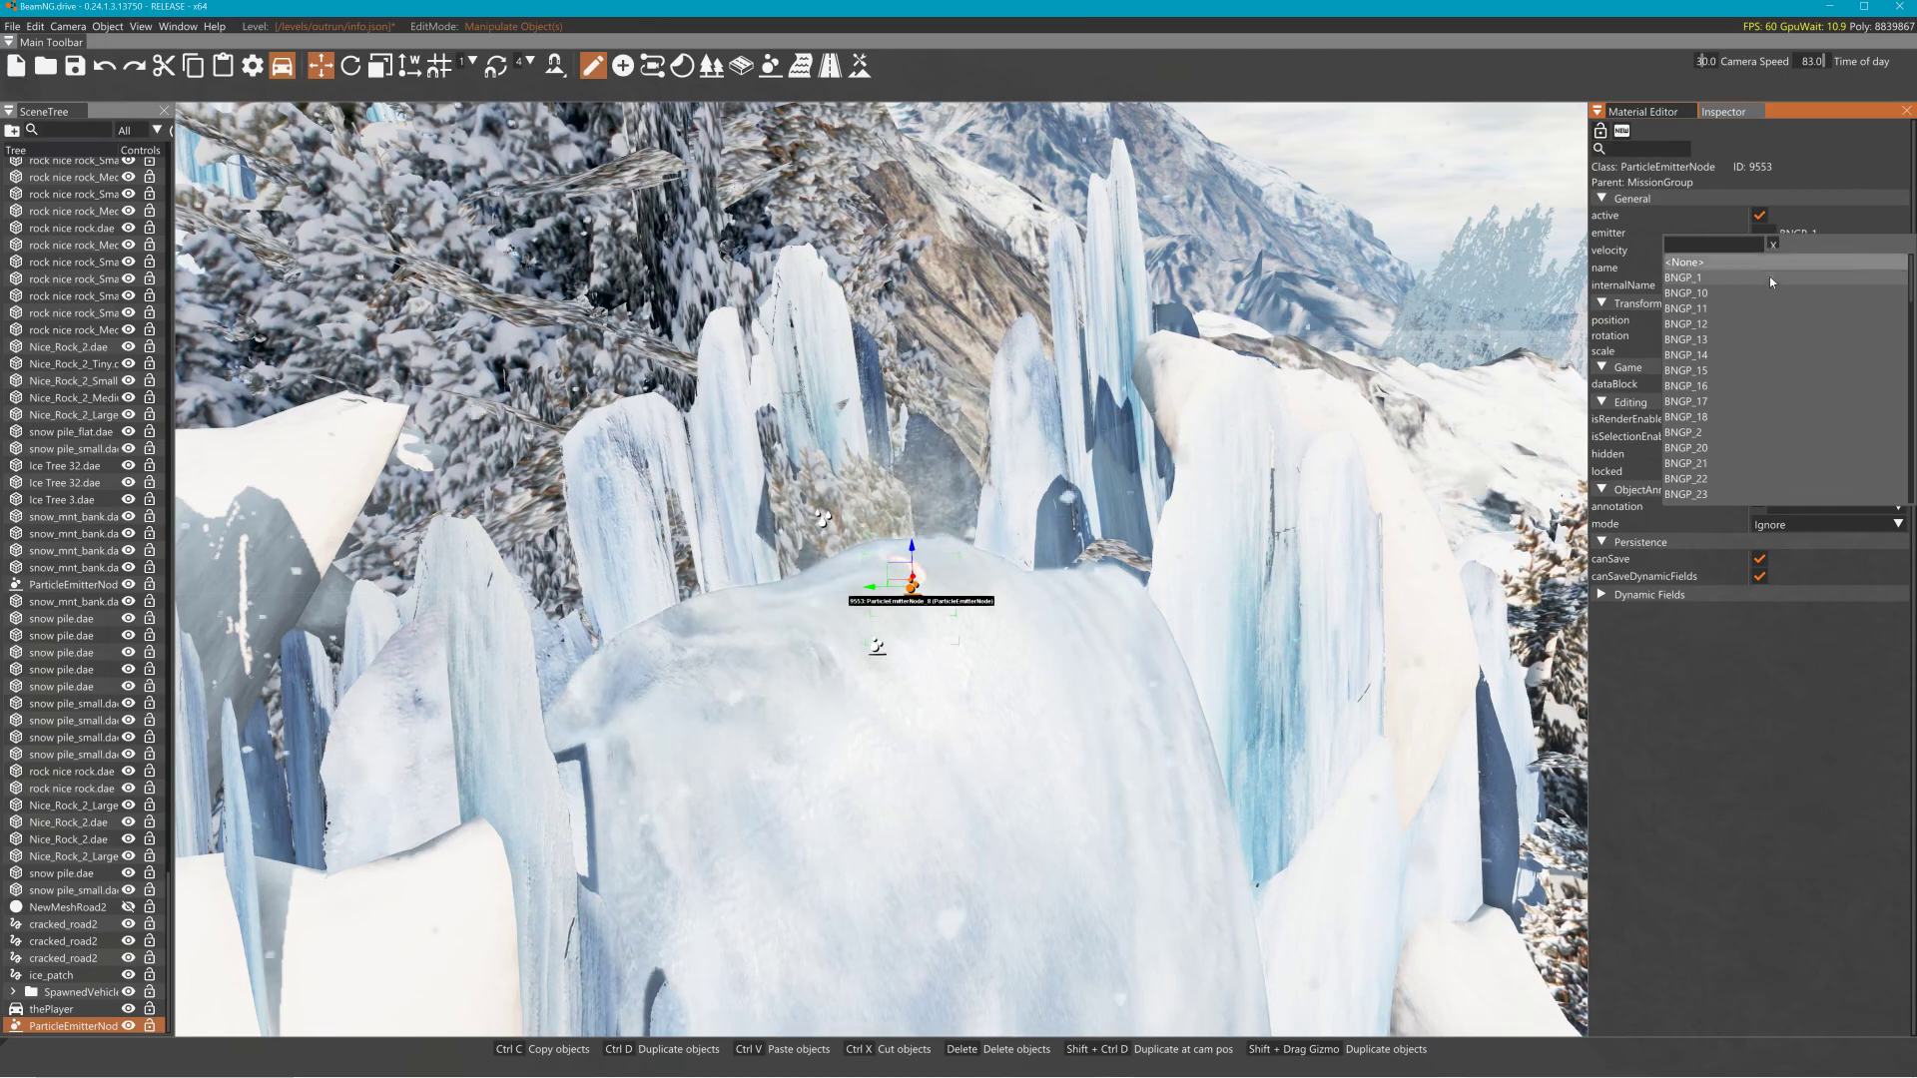
pyautogui.click(1723, 462)
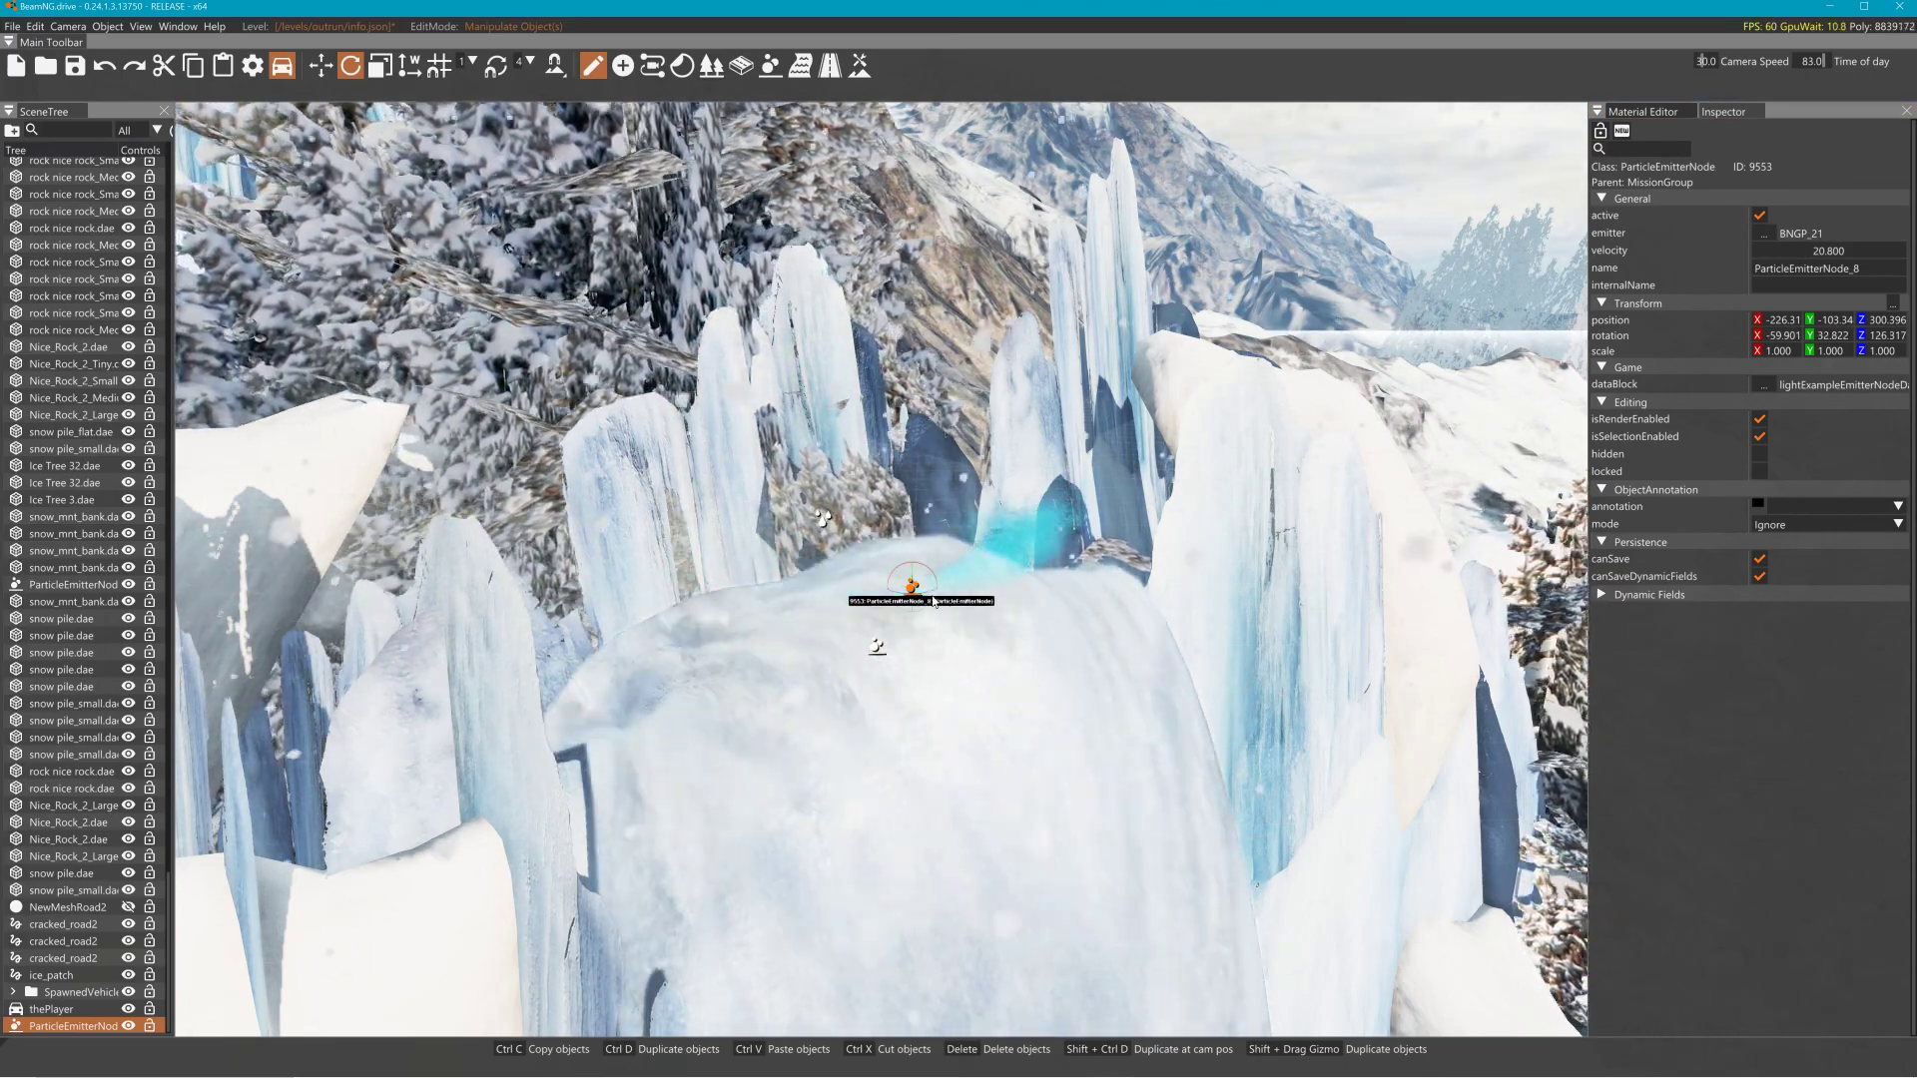
pyautogui.moveTo(910, 580); pyautogui.dragTo(913, 584)
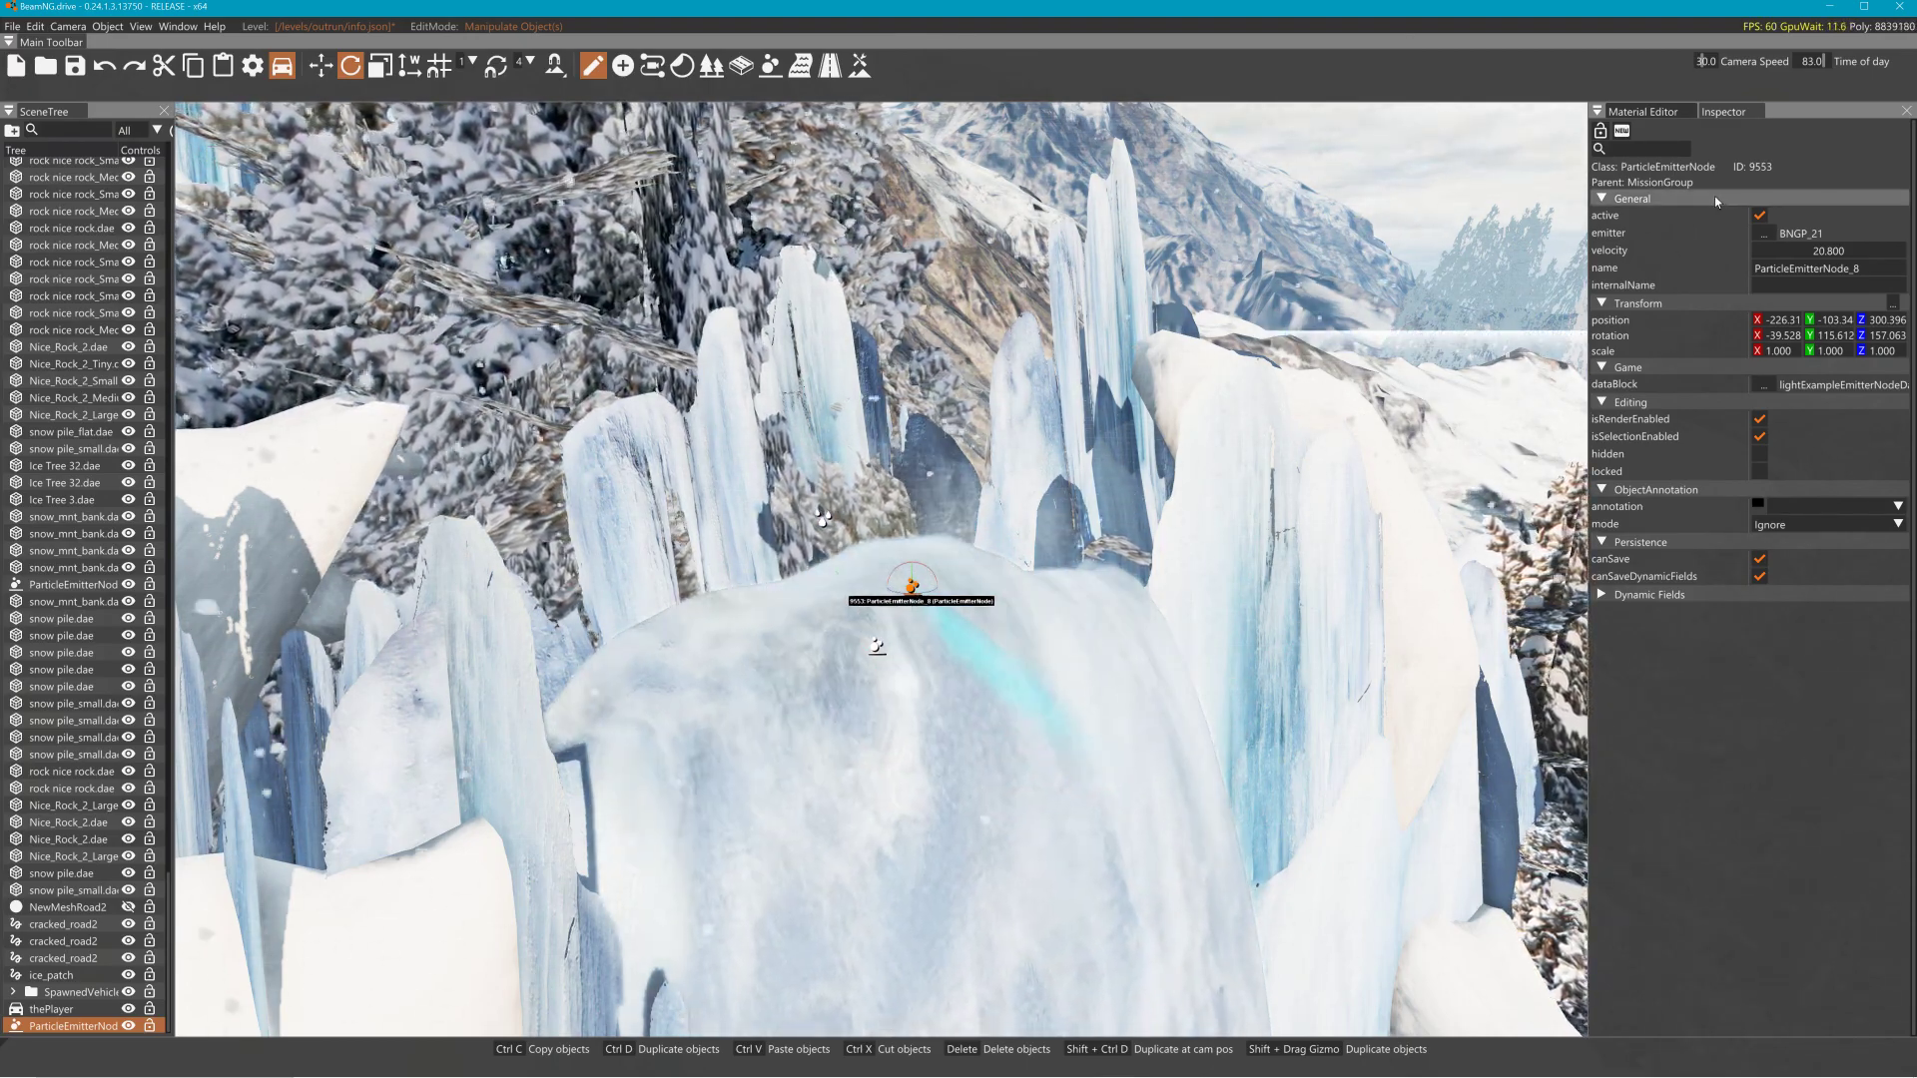
pyautogui.moveTo(1770, 251); pyautogui.dragTo(1905, 247)
# Rotate the particle node to aim its stream down the icefall and up into the sky, and delete the node
pyautogui.moveTo(879, 569); pyautogui.dragTo(968, 728)
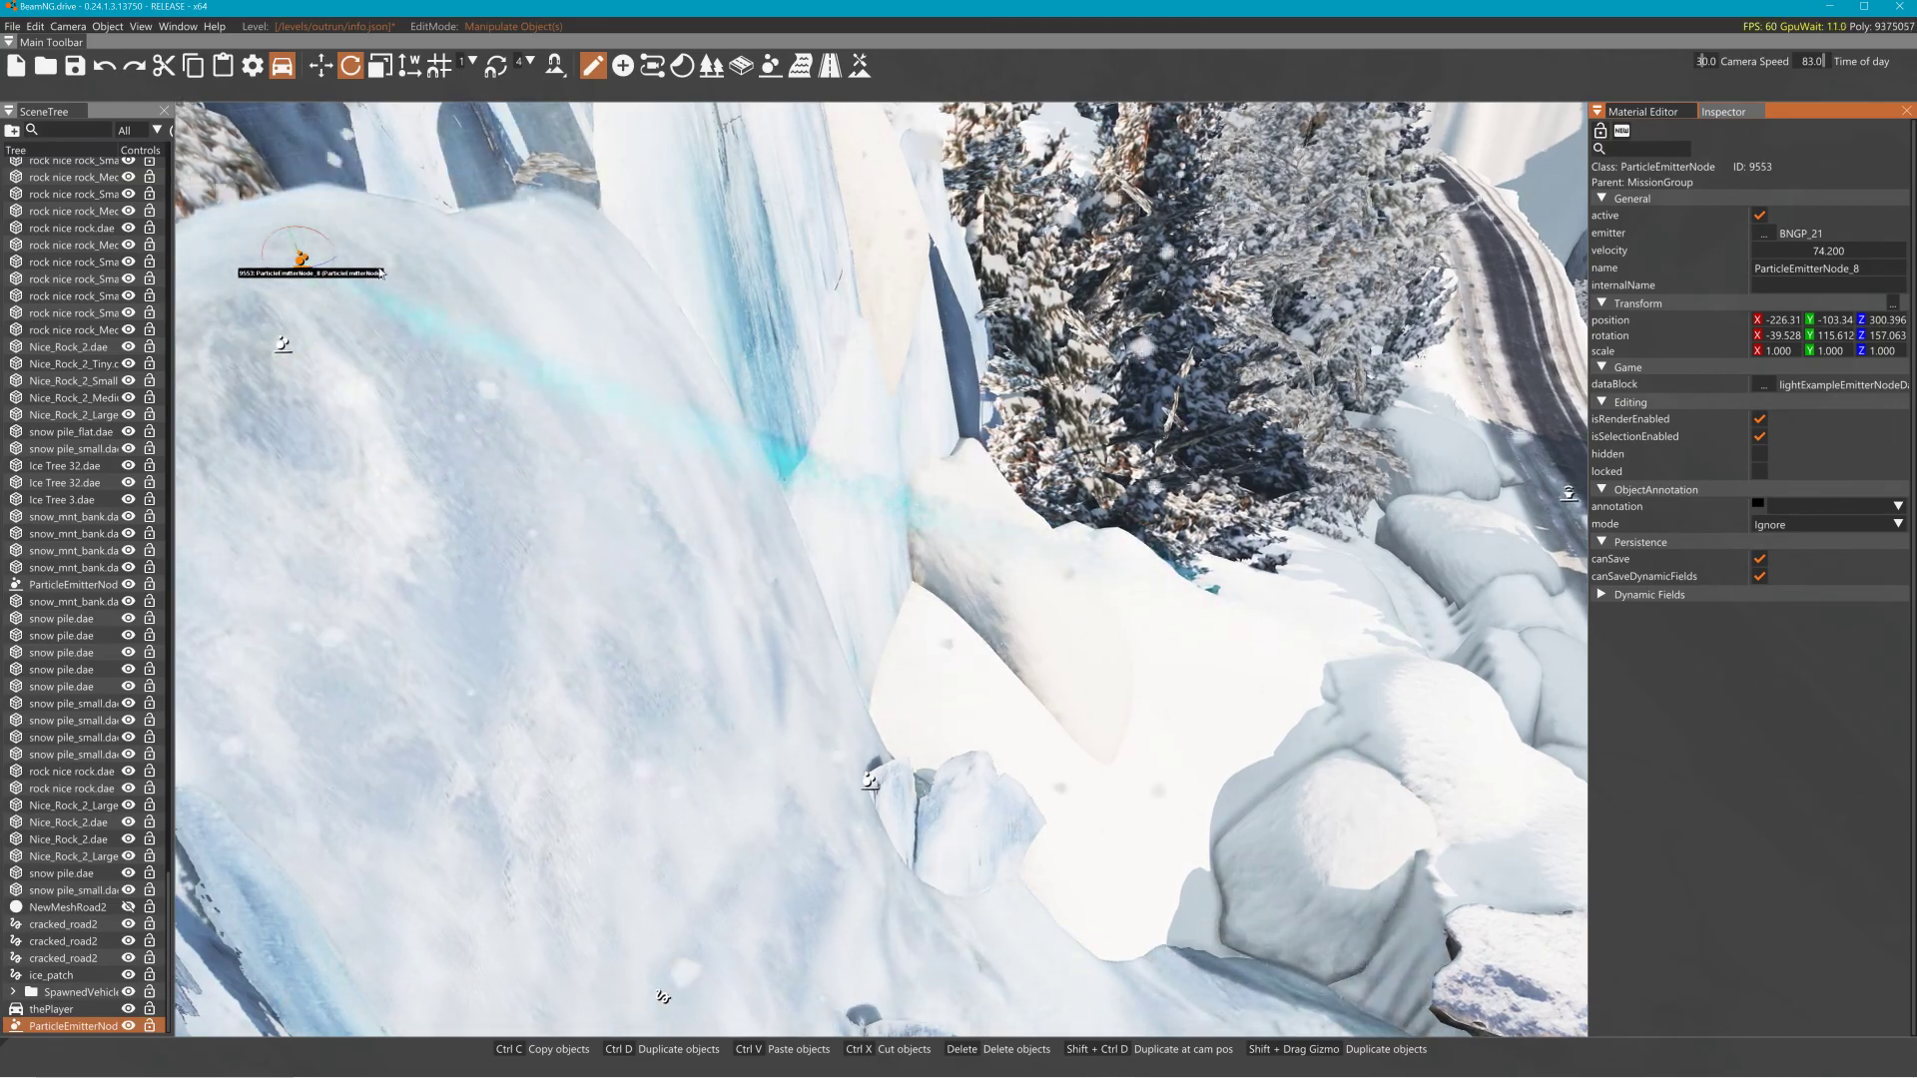
pyautogui.moveTo(312, 239); pyautogui.dragTo(260, 270)
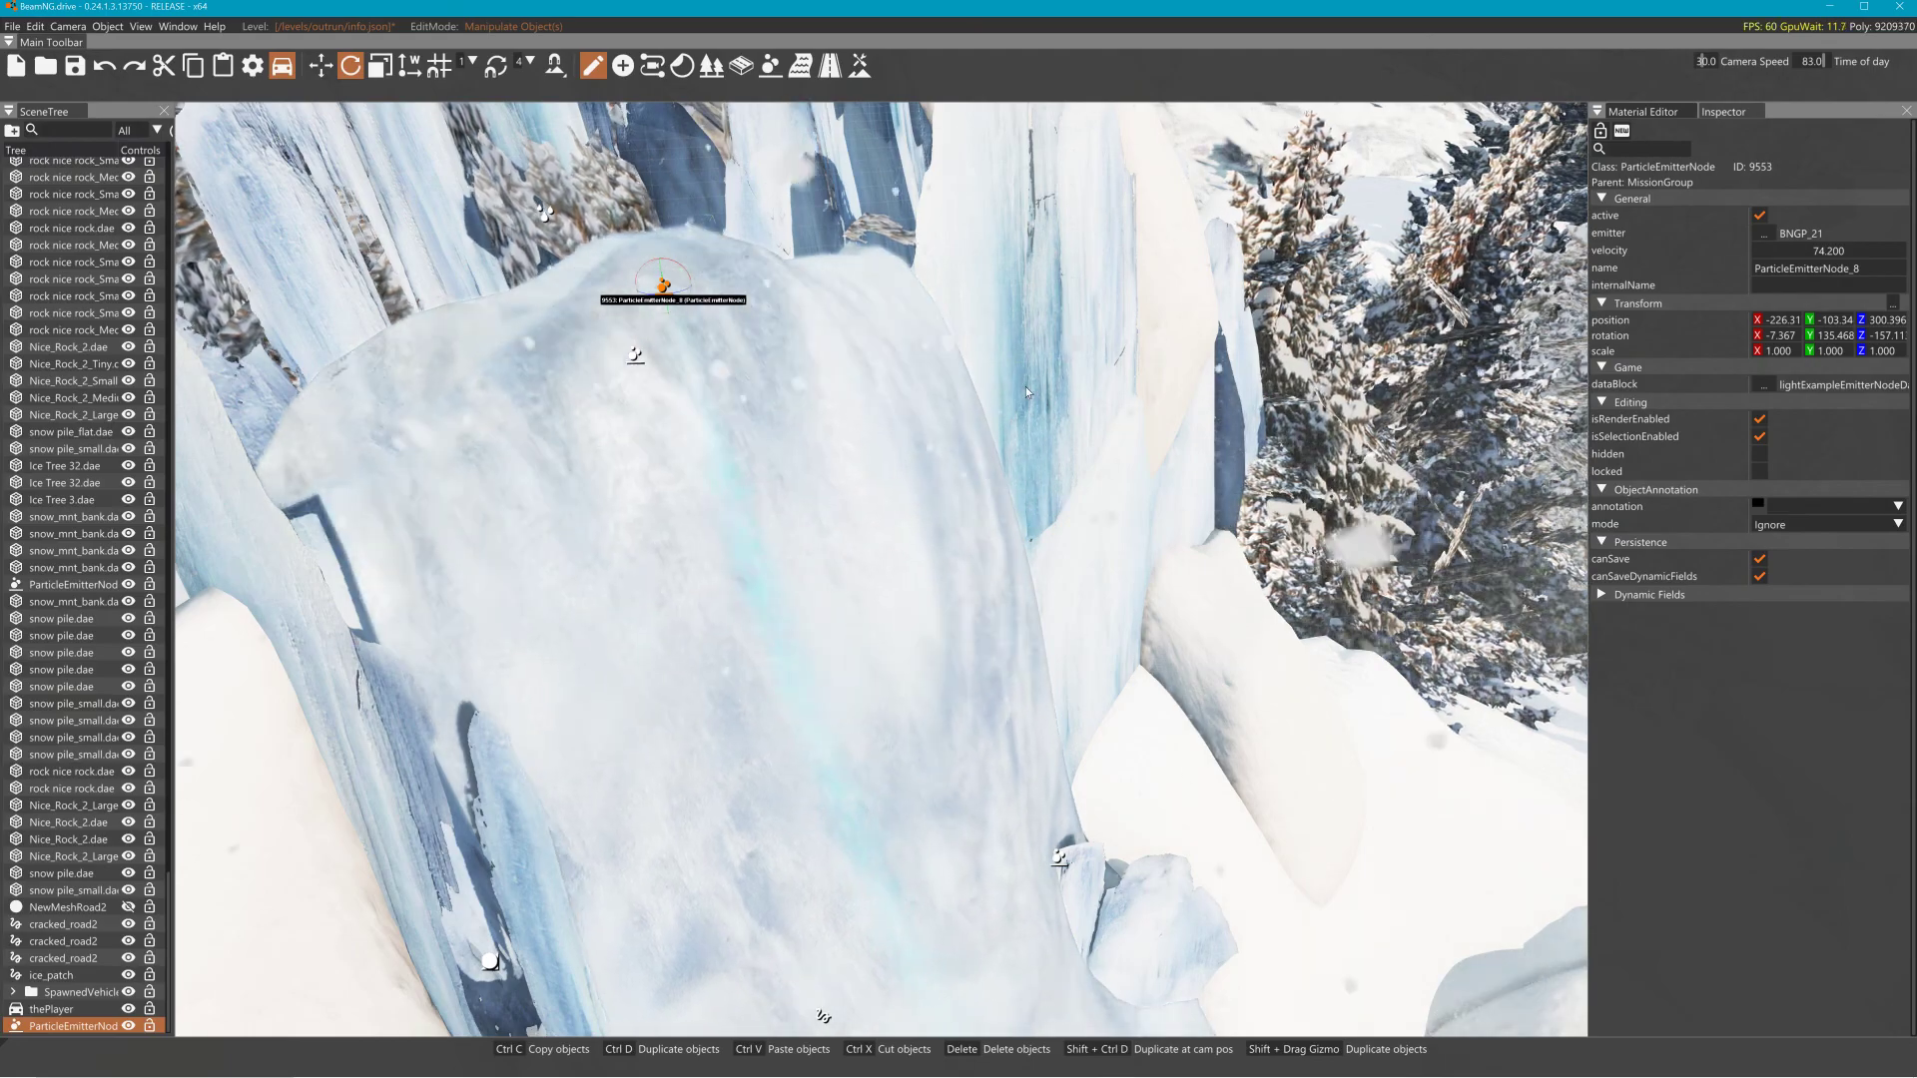
pyautogui.moveTo(1027, 388); pyautogui.dragTo(958, 450)
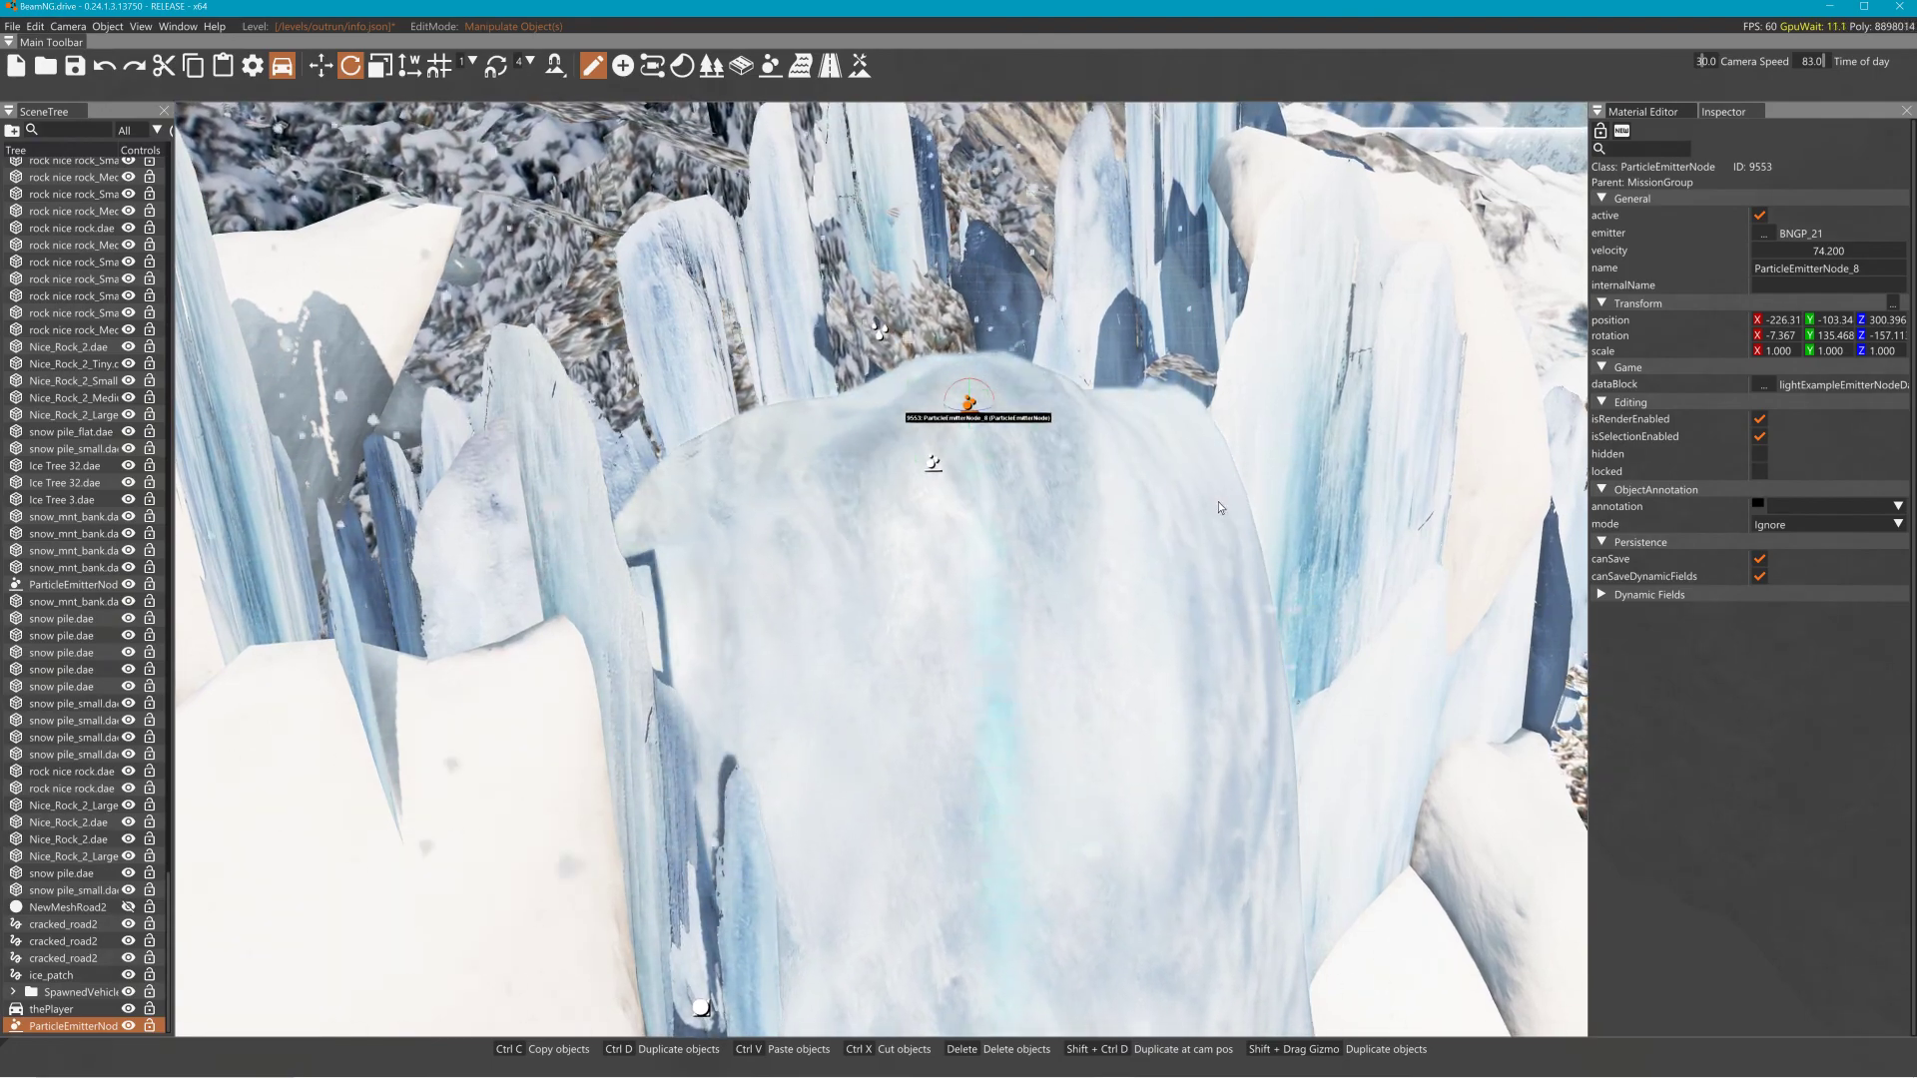
pyautogui.moveTo(992, 396); pyautogui.dragTo(956, 224)
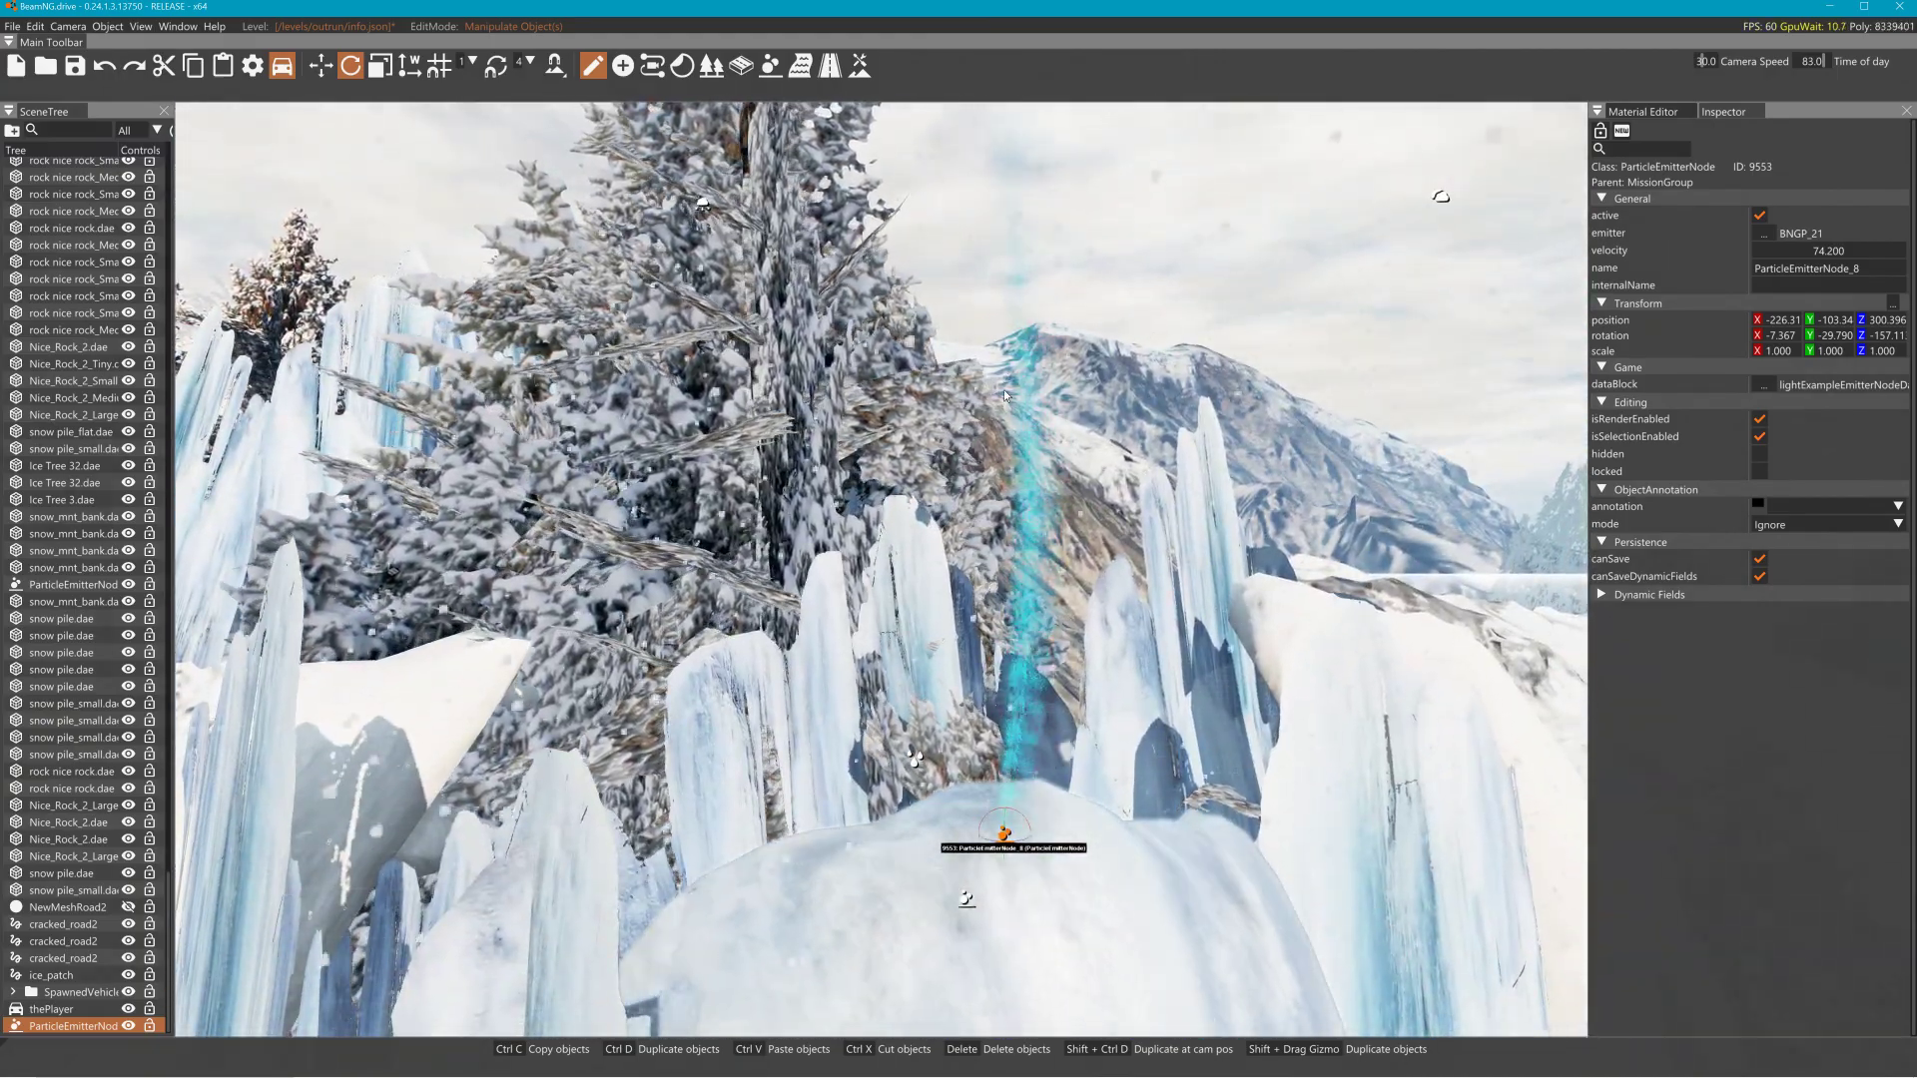
pyautogui.press('Delete')
# Fly over the frozen river and the icefalls to examine the particle emitters placed around the scene
pyautogui.moveTo(1004, 393); pyautogui.dragTo(1418, 639)
pyautogui.press('w')
pyautogui.moveTo(882, 570); pyautogui.dragTo(1458, 314)
pyautogui.press('w')
pyautogui.moveTo(882, 569); pyautogui.dragTo(1538, 600)
pyautogui.press('d')
pyautogui.press('w')
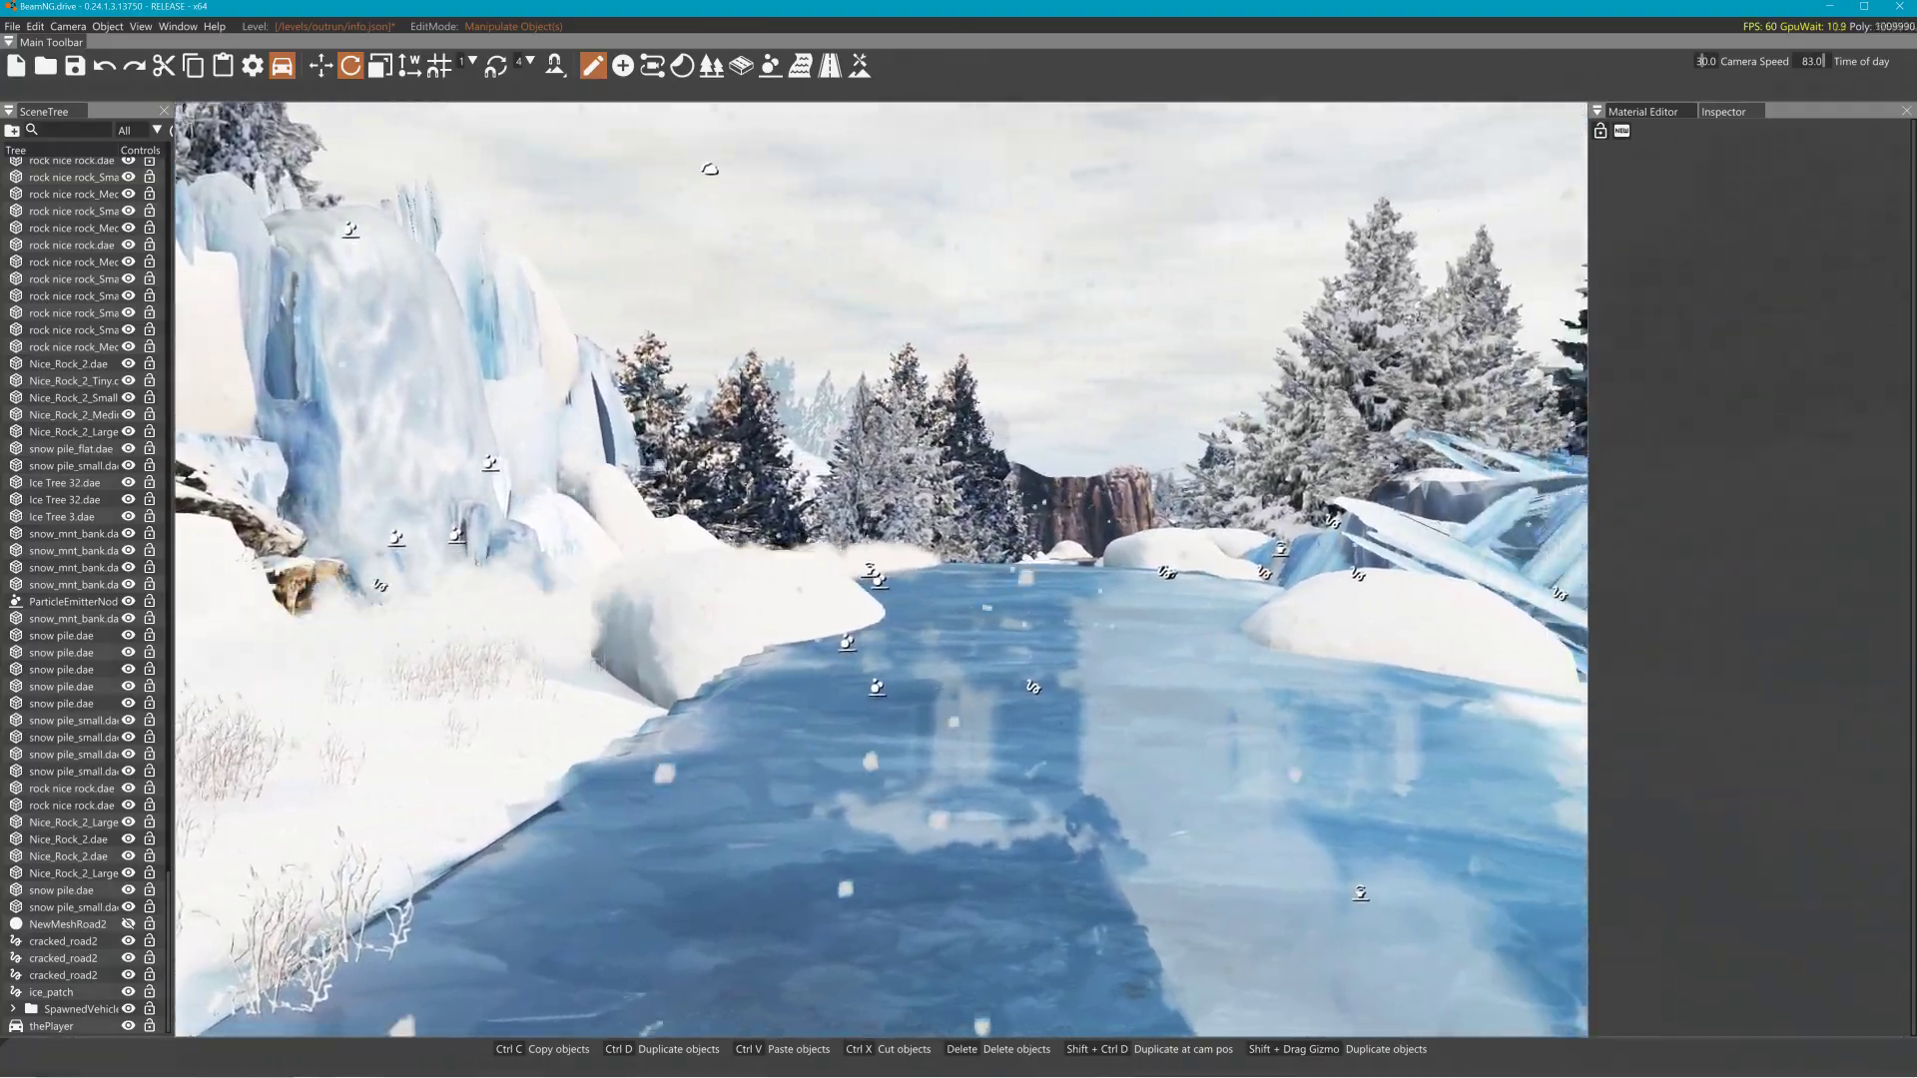
pyautogui.press('w')
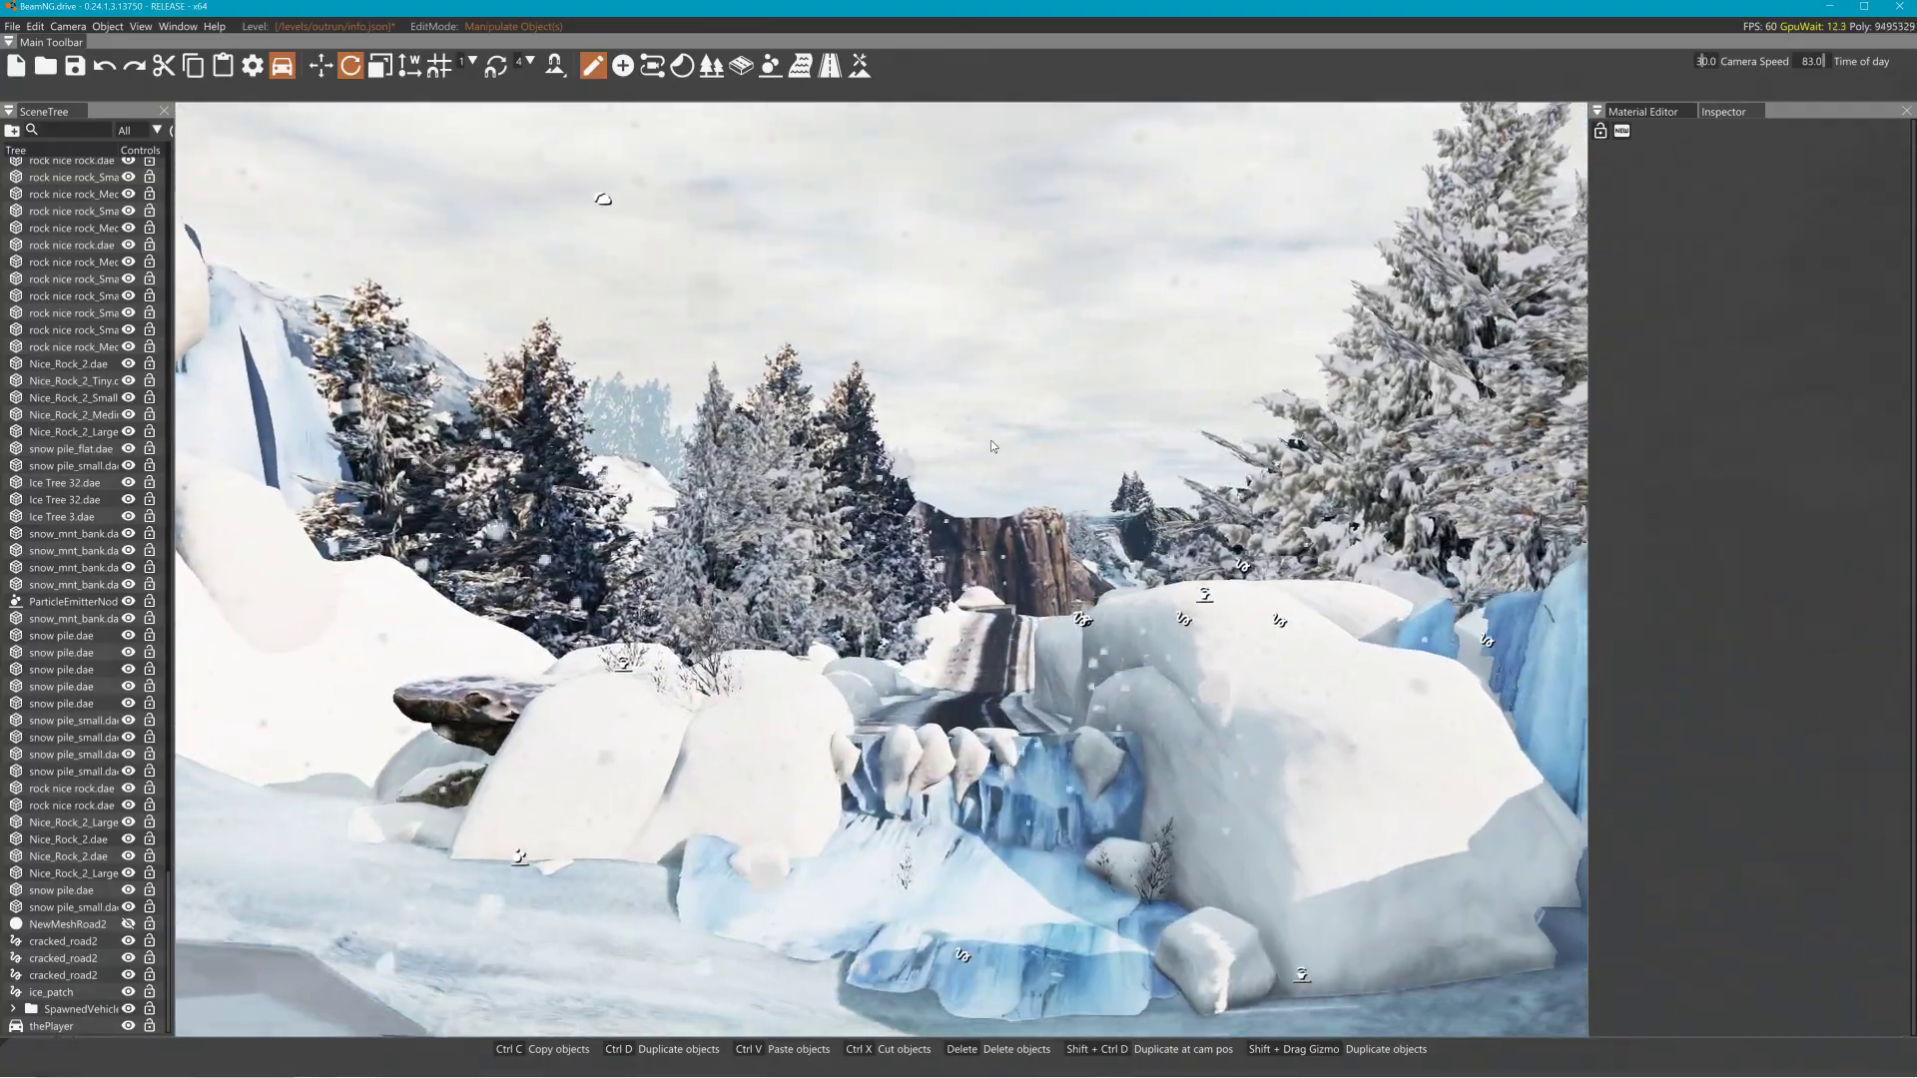
pyautogui.press('s')
pyautogui.press('w')
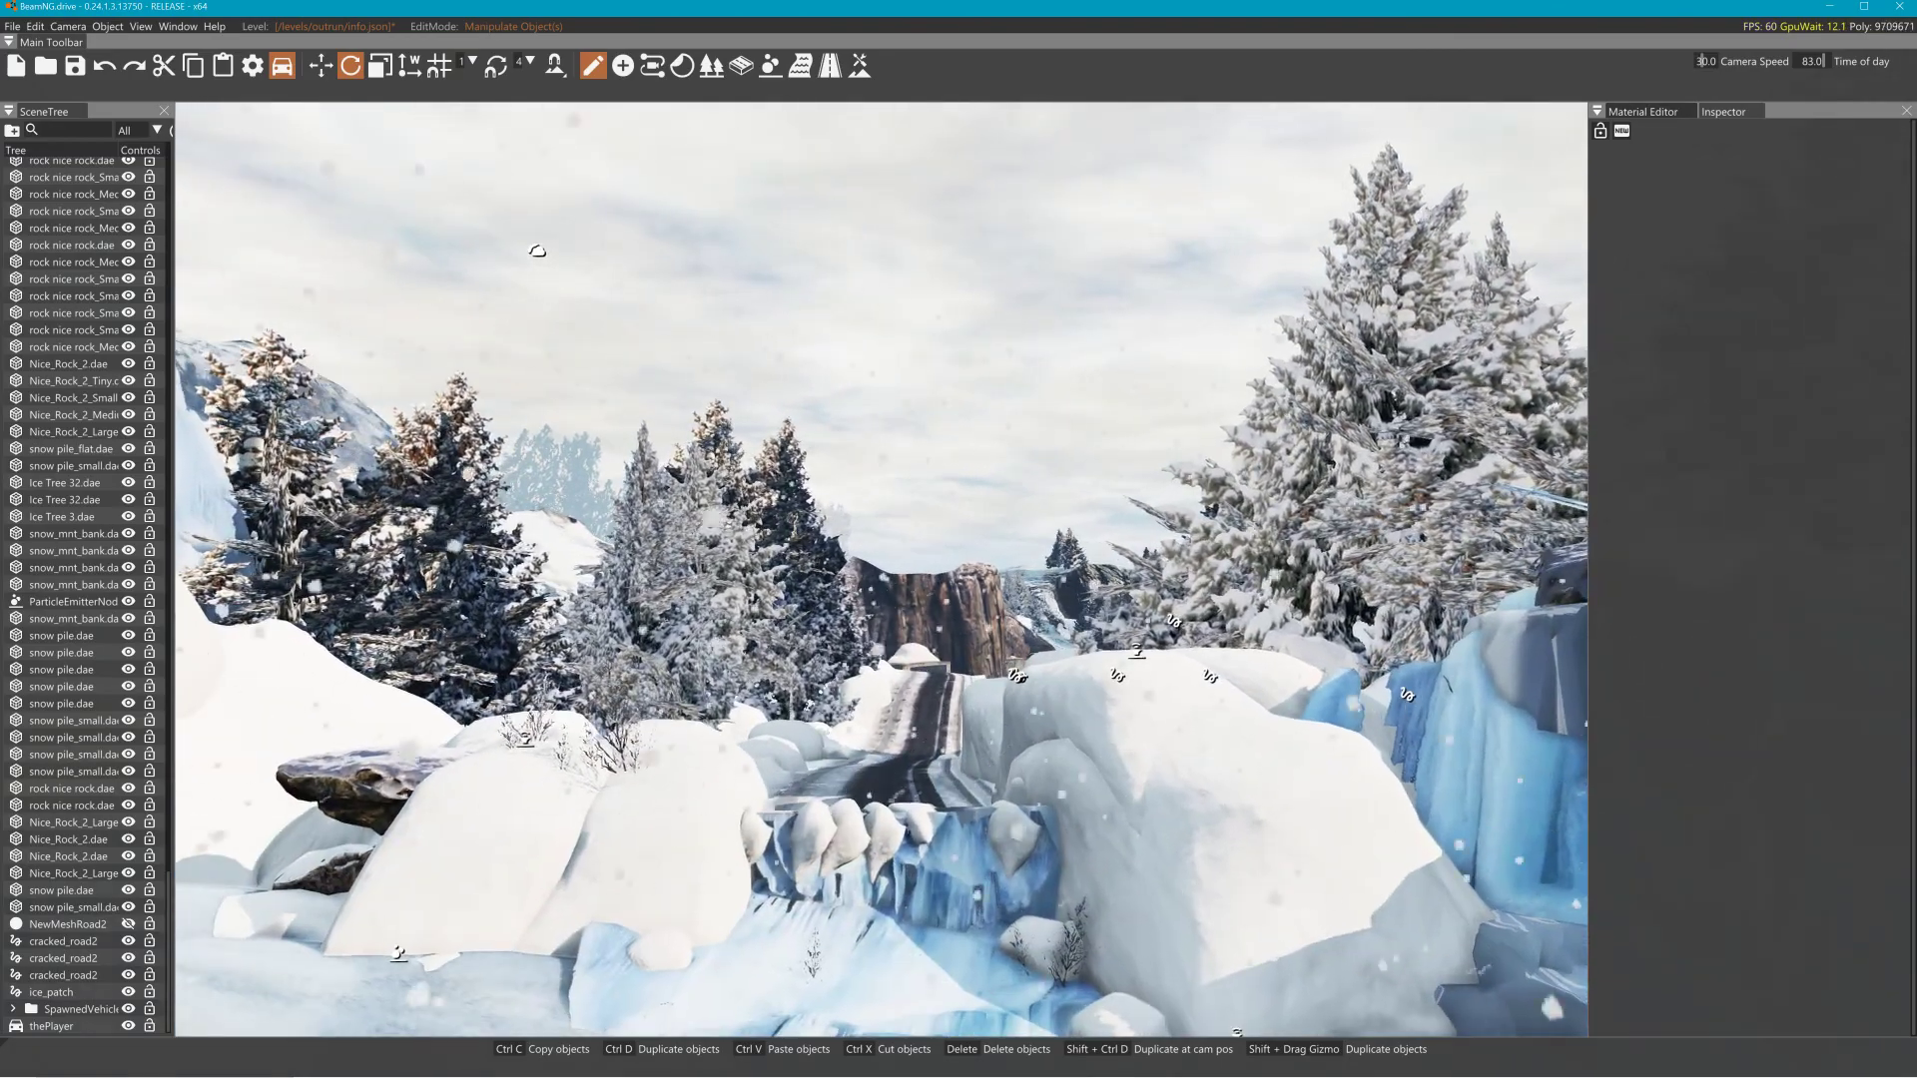
pyautogui.press('s')
pyautogui.press('s')
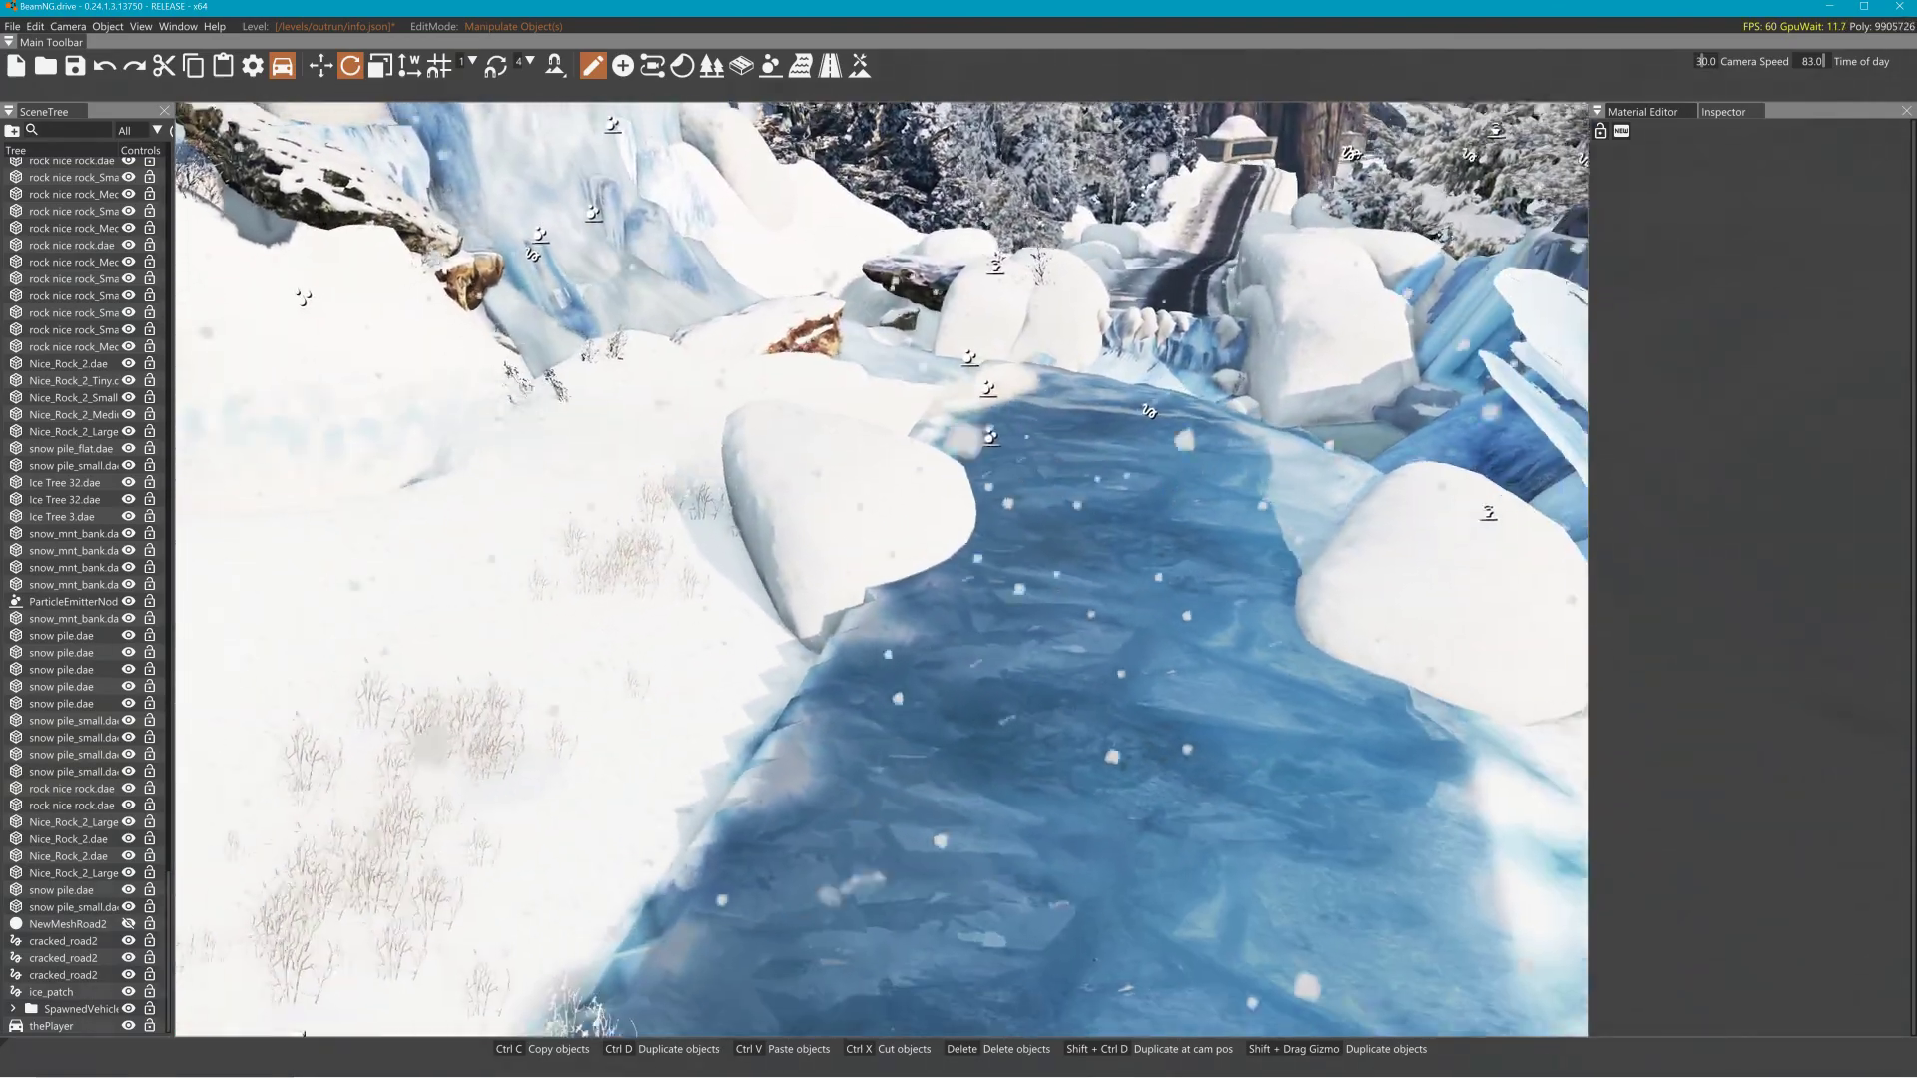
pyautogui.press('s')
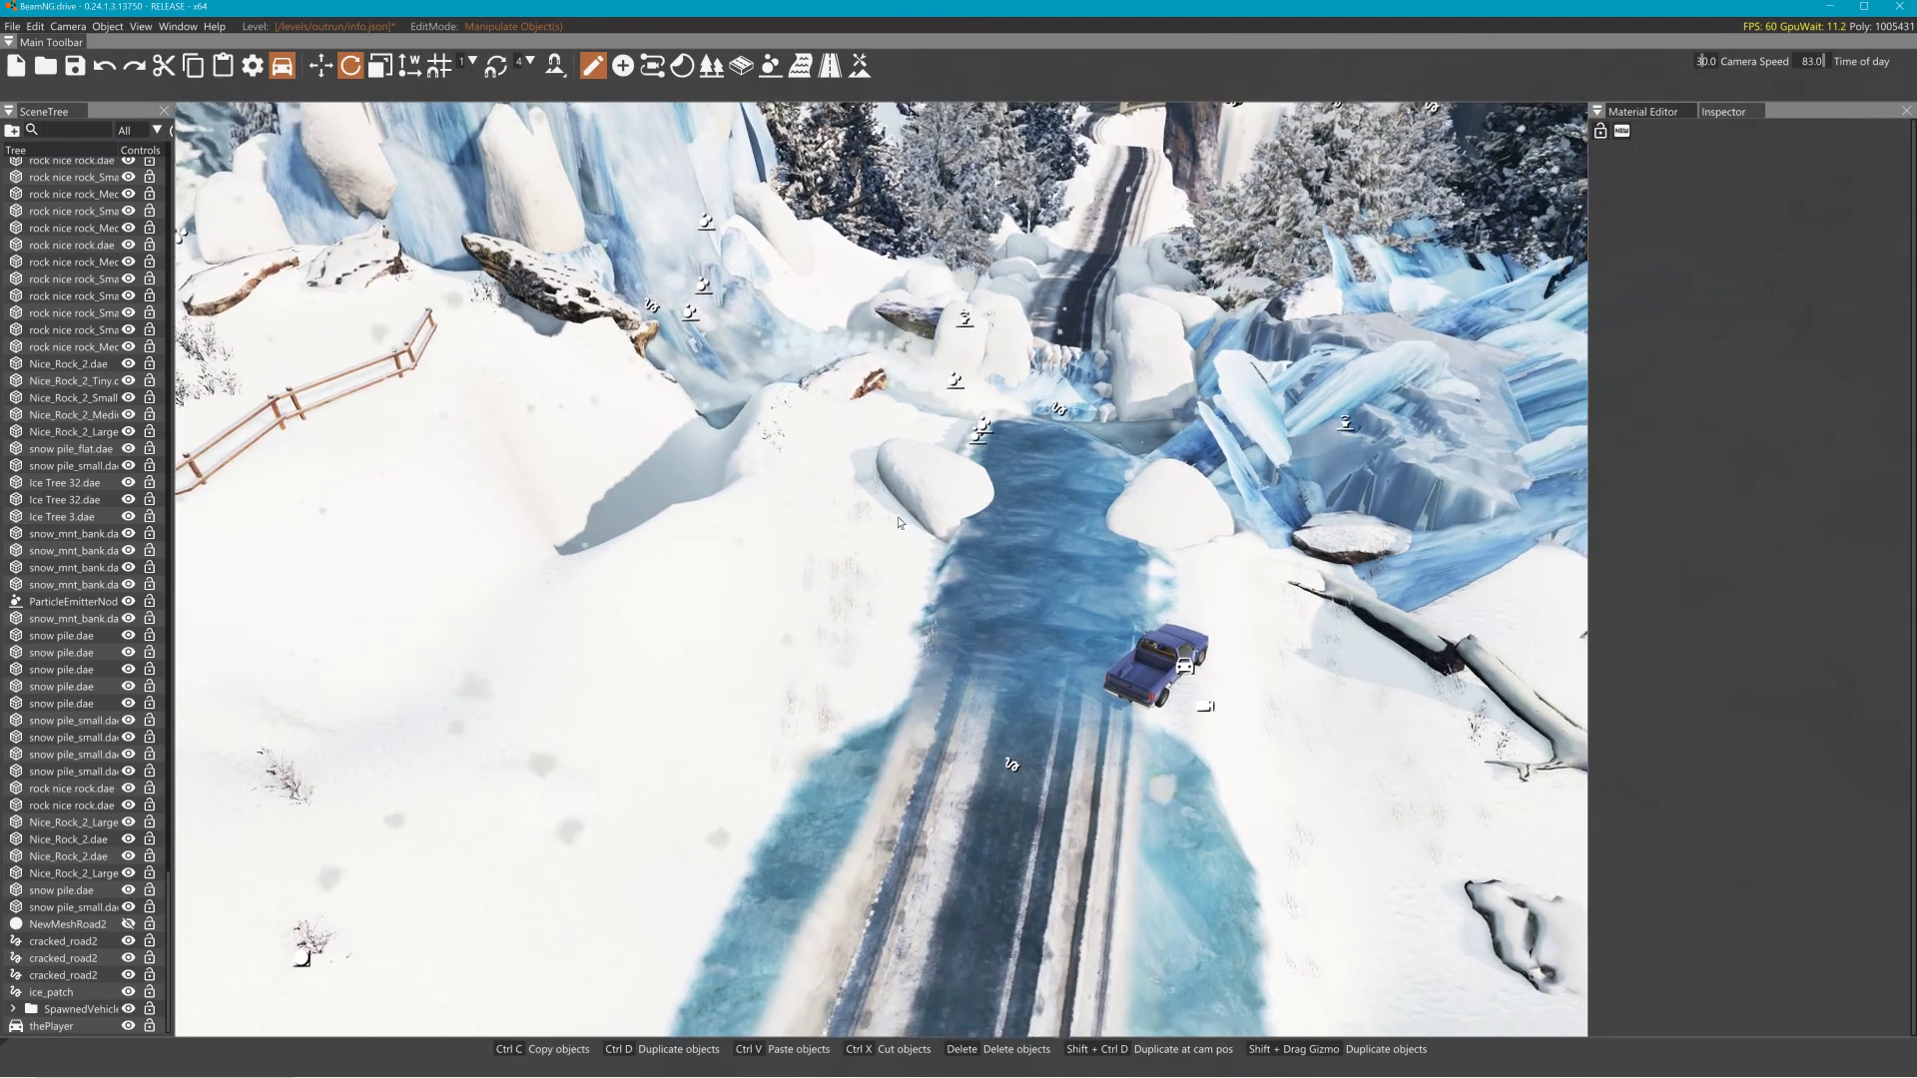
# Paint the 2kSnow terrain material over the icy strips along the road behind the pickup with brush size 31
pyautogui.click(857, 67)
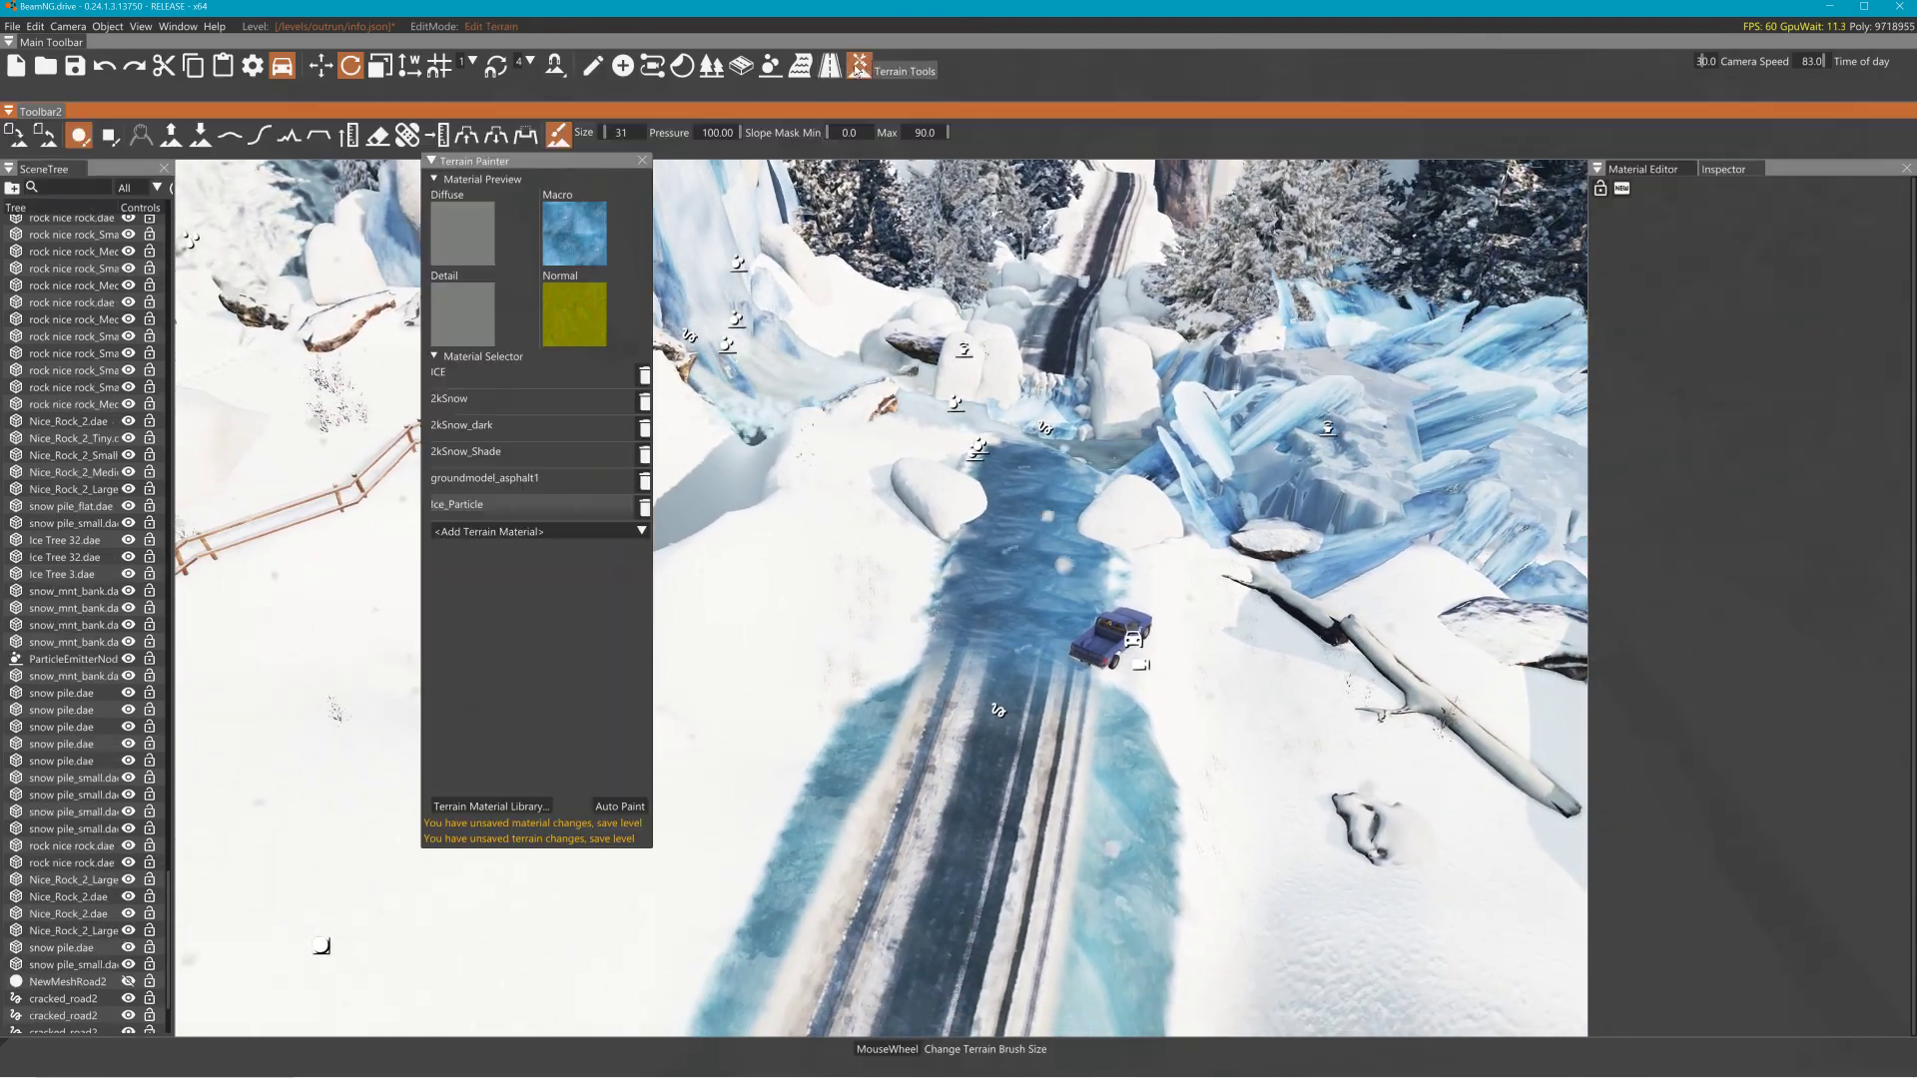
pyautogui.click(499, 398)
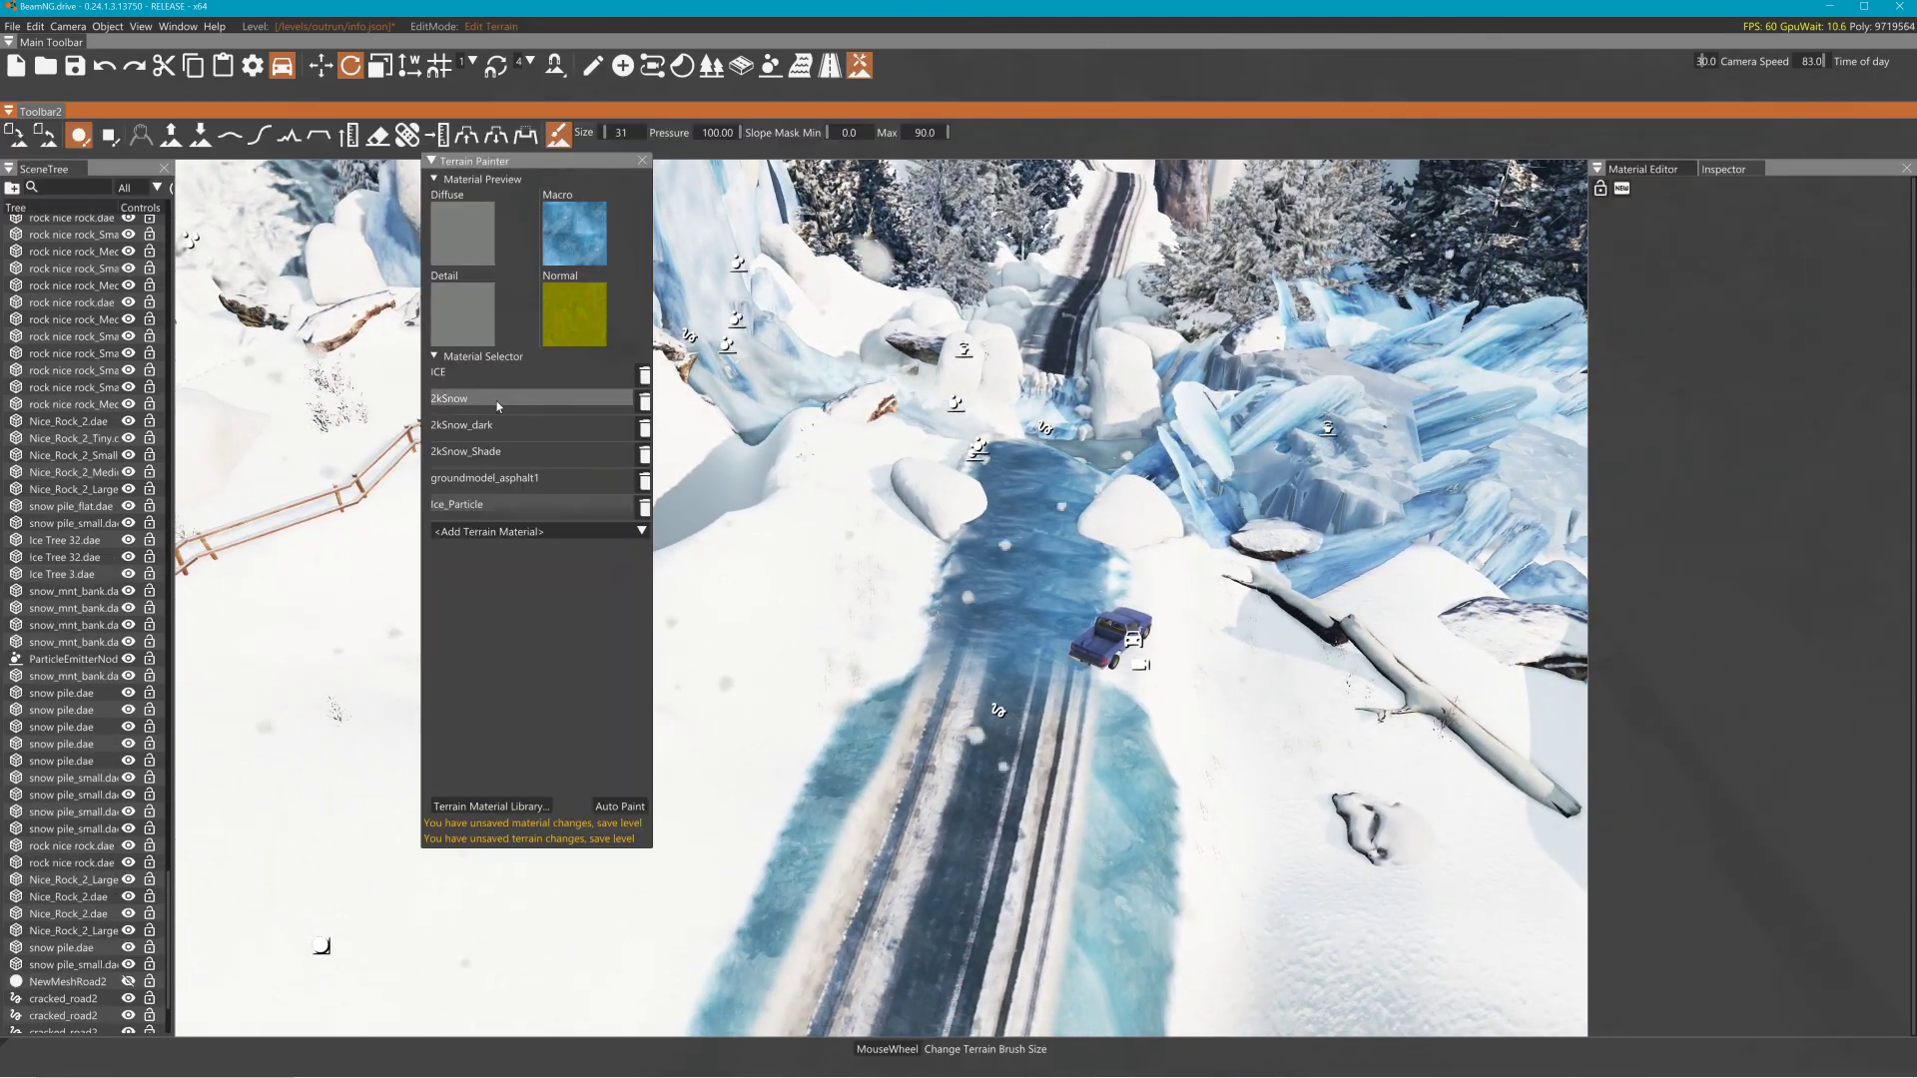
pyautogui.click(979, 768)
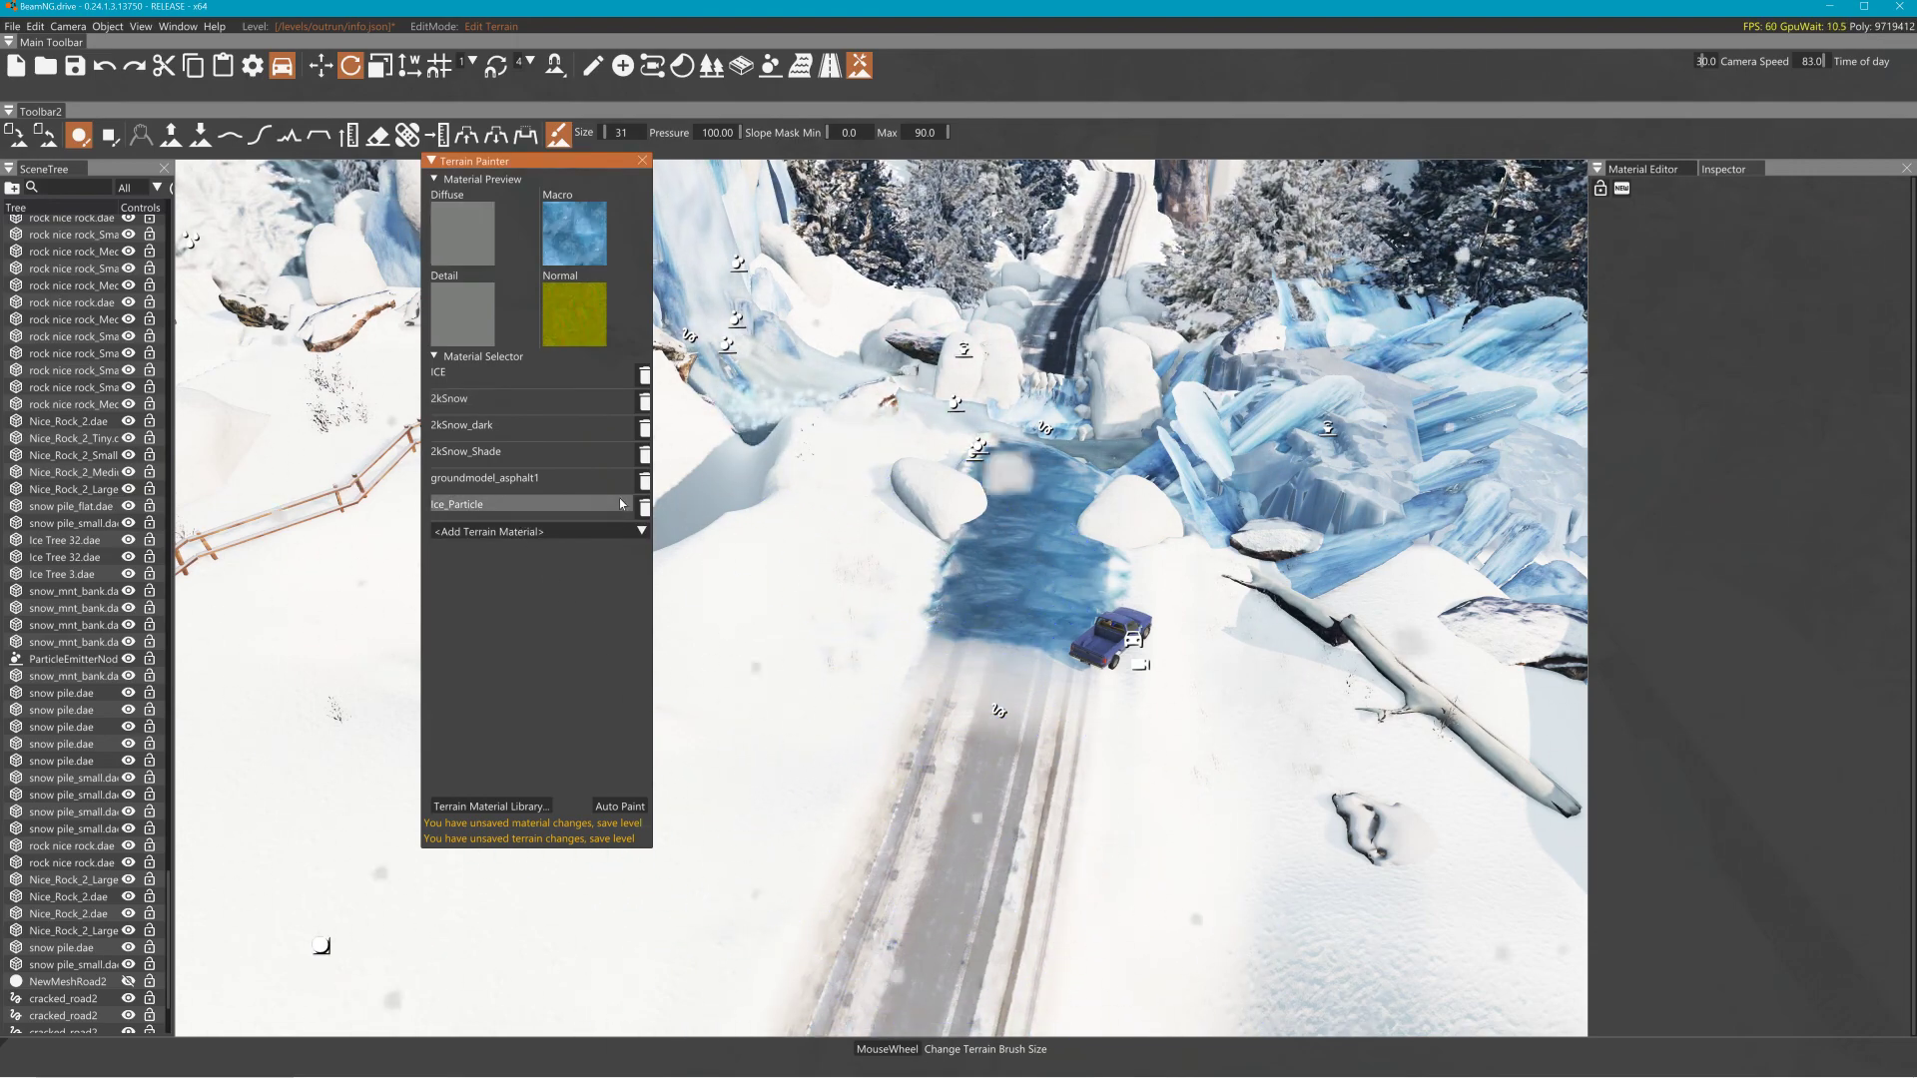
# Paint Ice_Particle over the ground around the pickup at the river's edge, and return to the vehicle's orbit camera outside the World Editor
pyautogui.moveTo(946, 573)
pyautogui.mouseDown()
pyautogui.moveTo(1093, 591)
pyautogui.moveTo(942, 589)
pyautogui.moveTo(1032, 590)
pyautogui.moveTo(968, 567)
pyautogui.mouseUp()
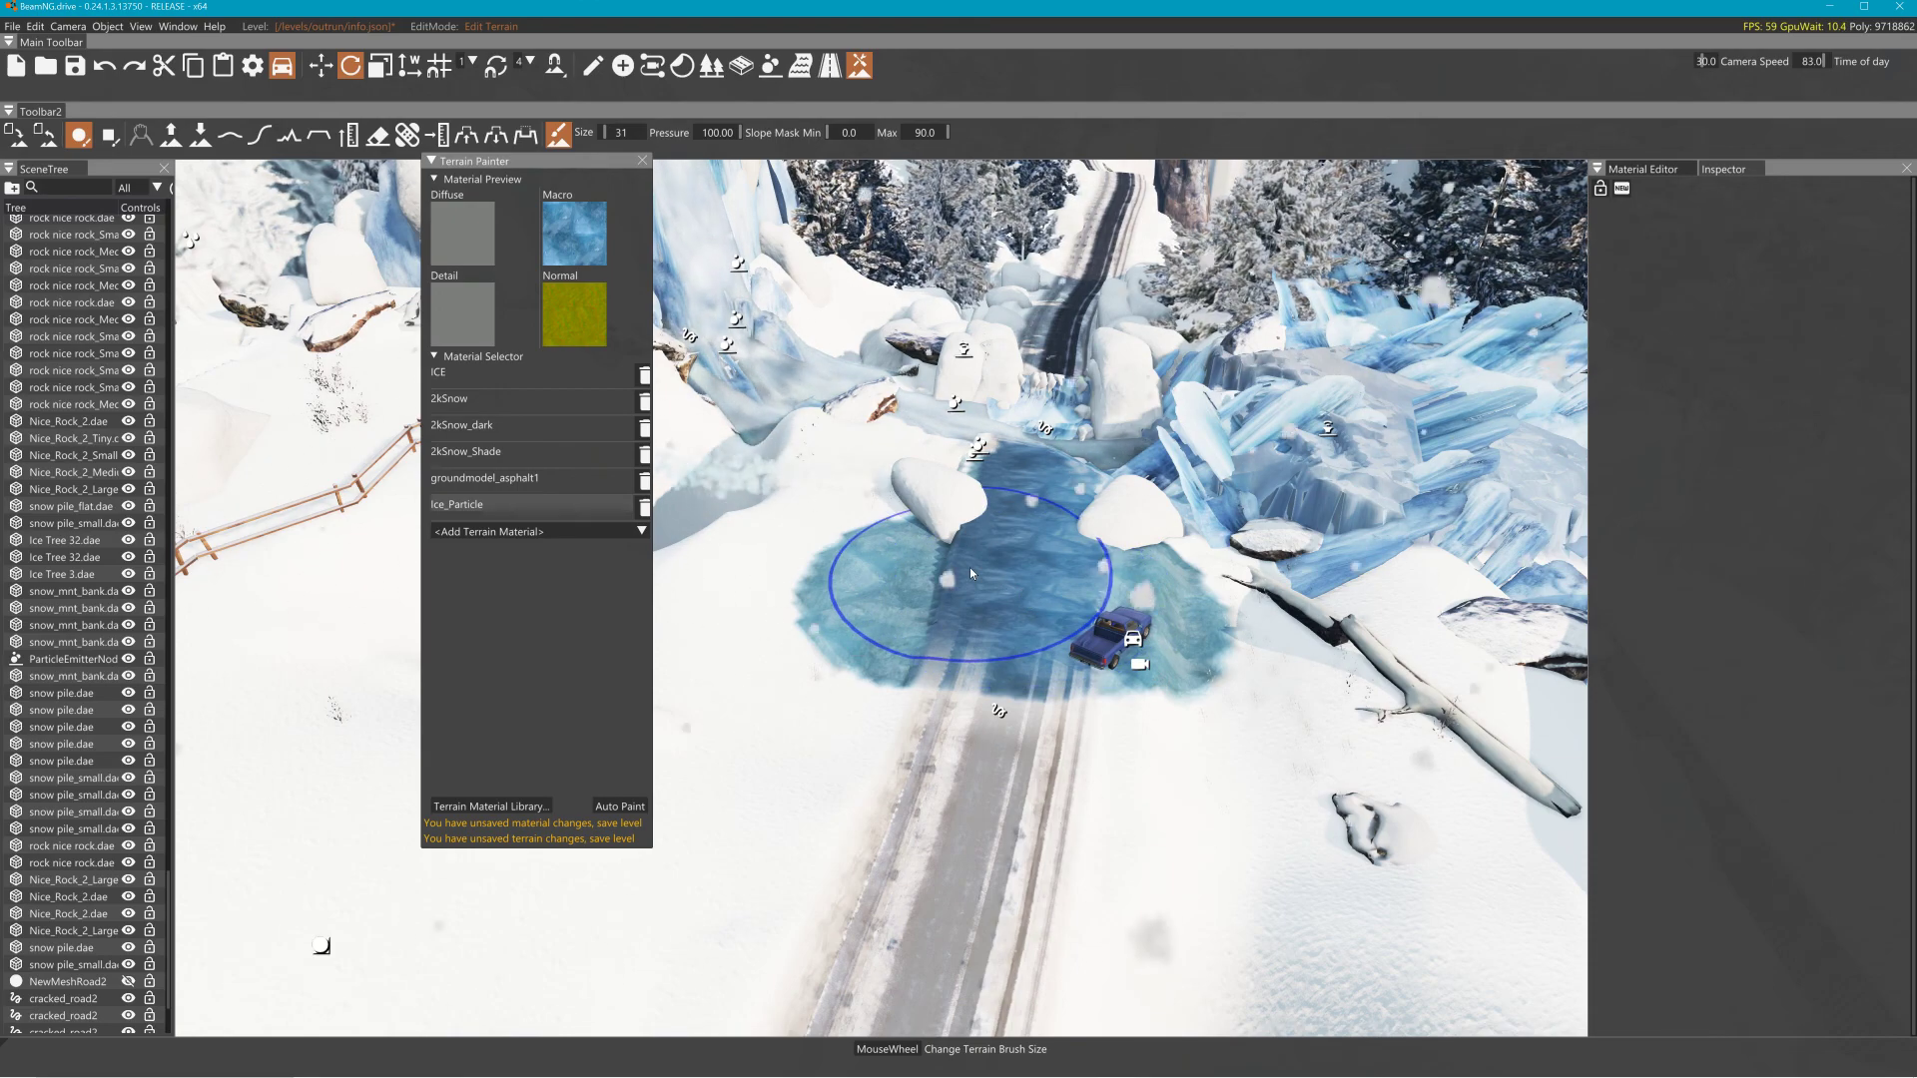
pyautogui.press('F11')
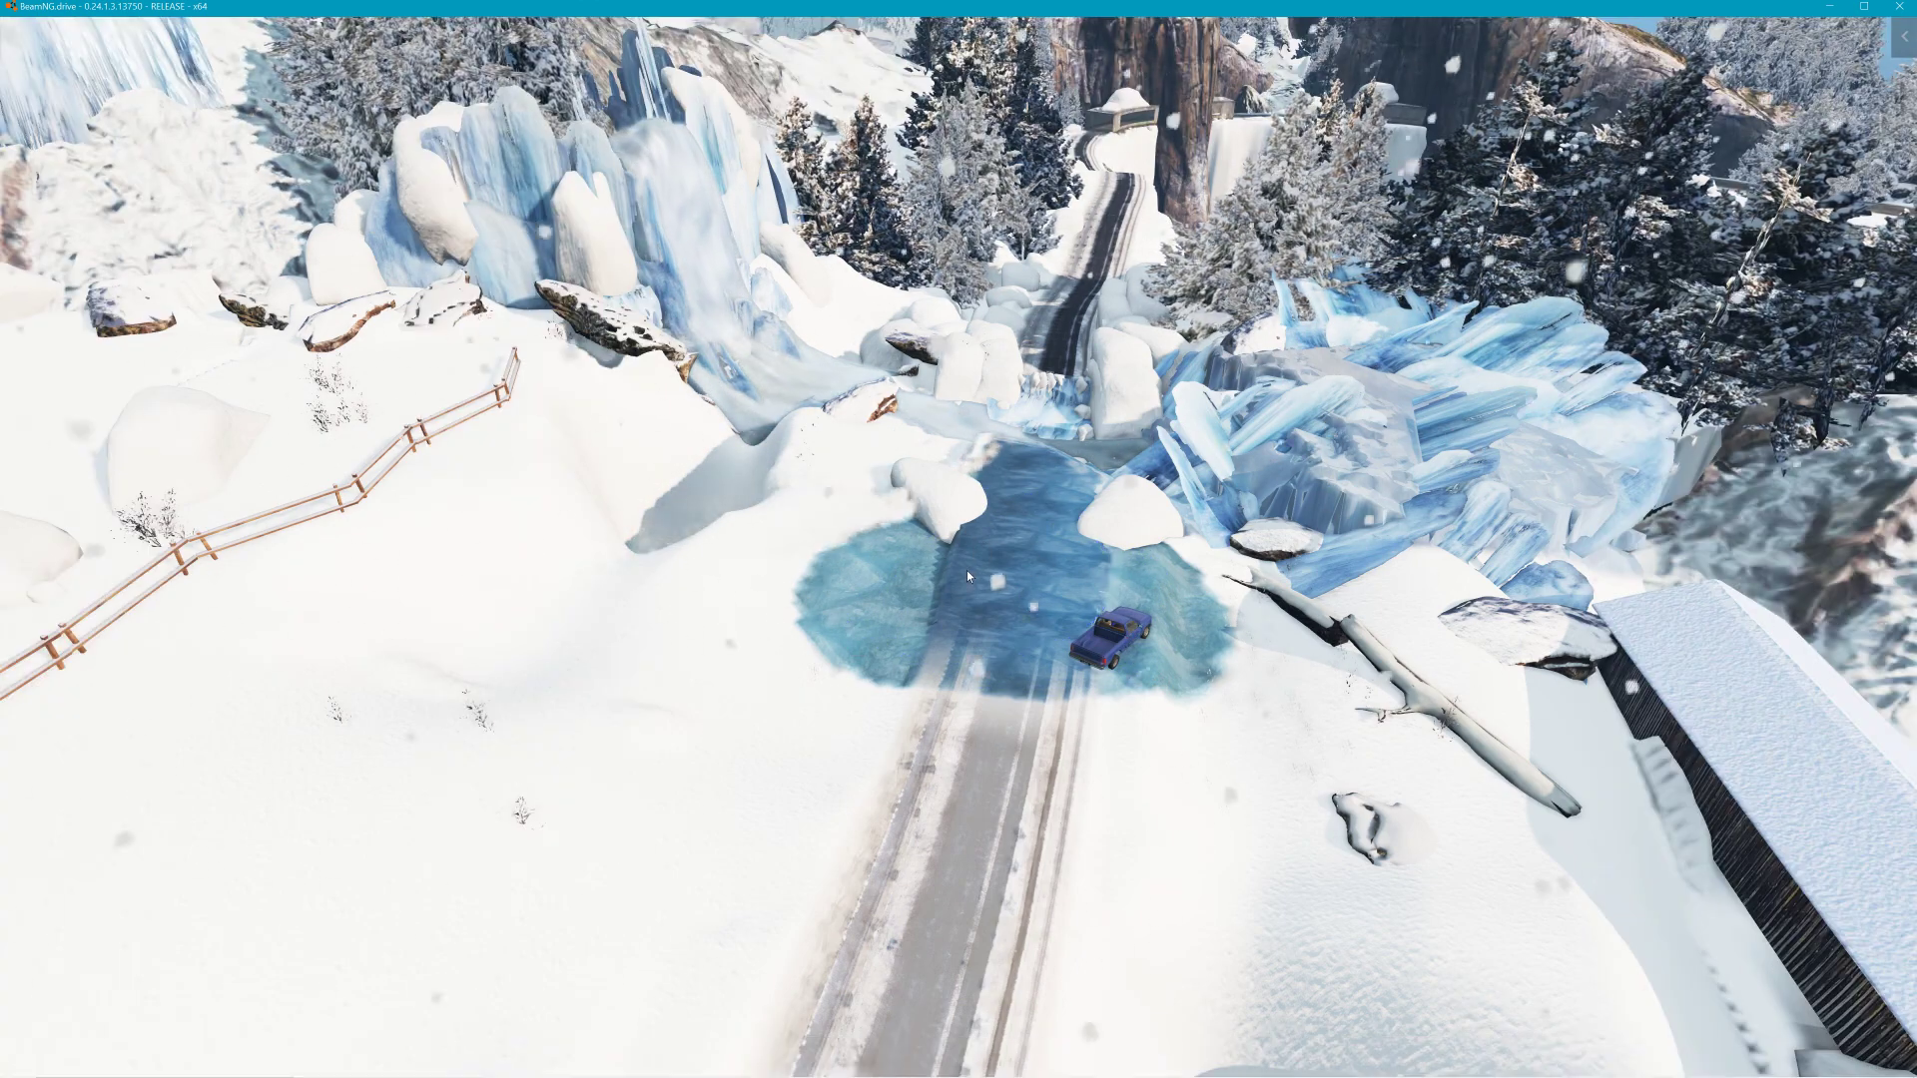
pyautogui.hotkey('shift', 'c')
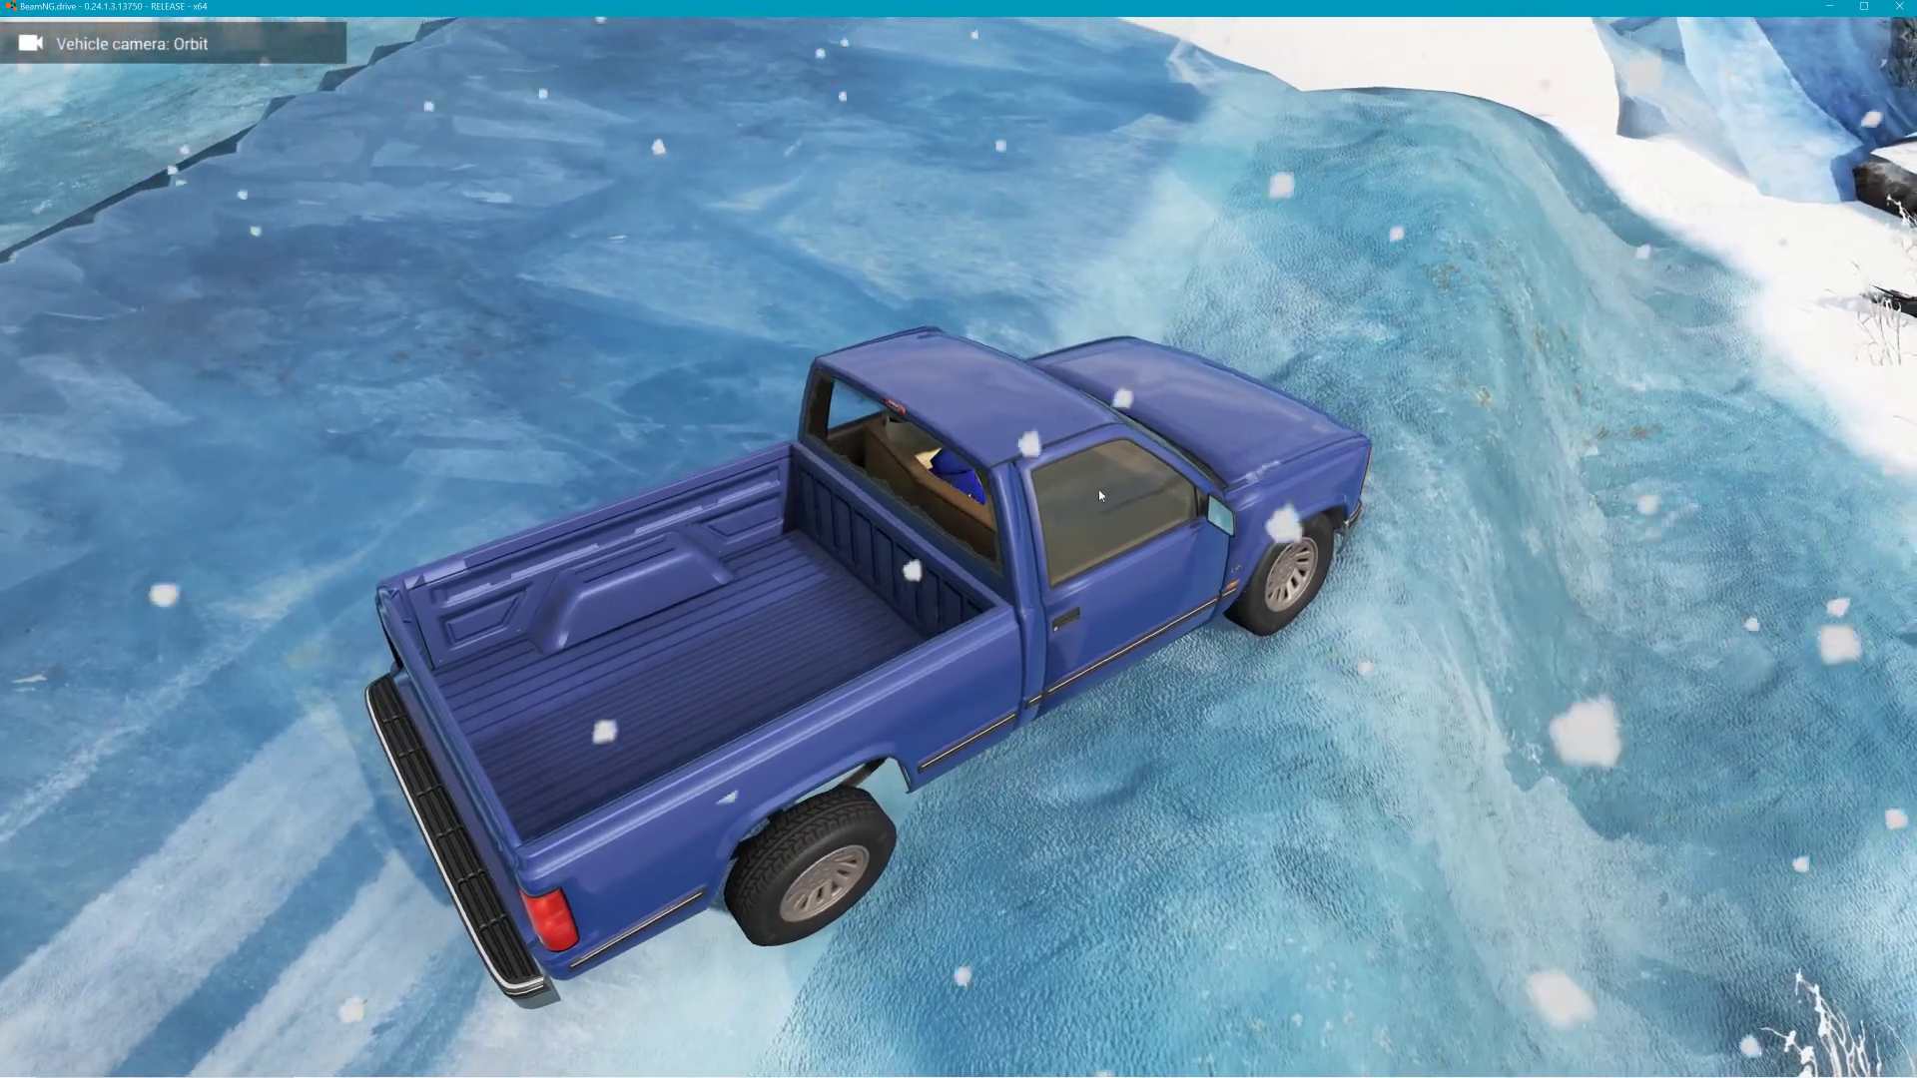
# Drive the pickup between the repainted ice and the snowy road, resetting it once, to compare the particles and grip
pyautogui.moveTo(1111, 481); pyautogui.dragTo(1324, 362)
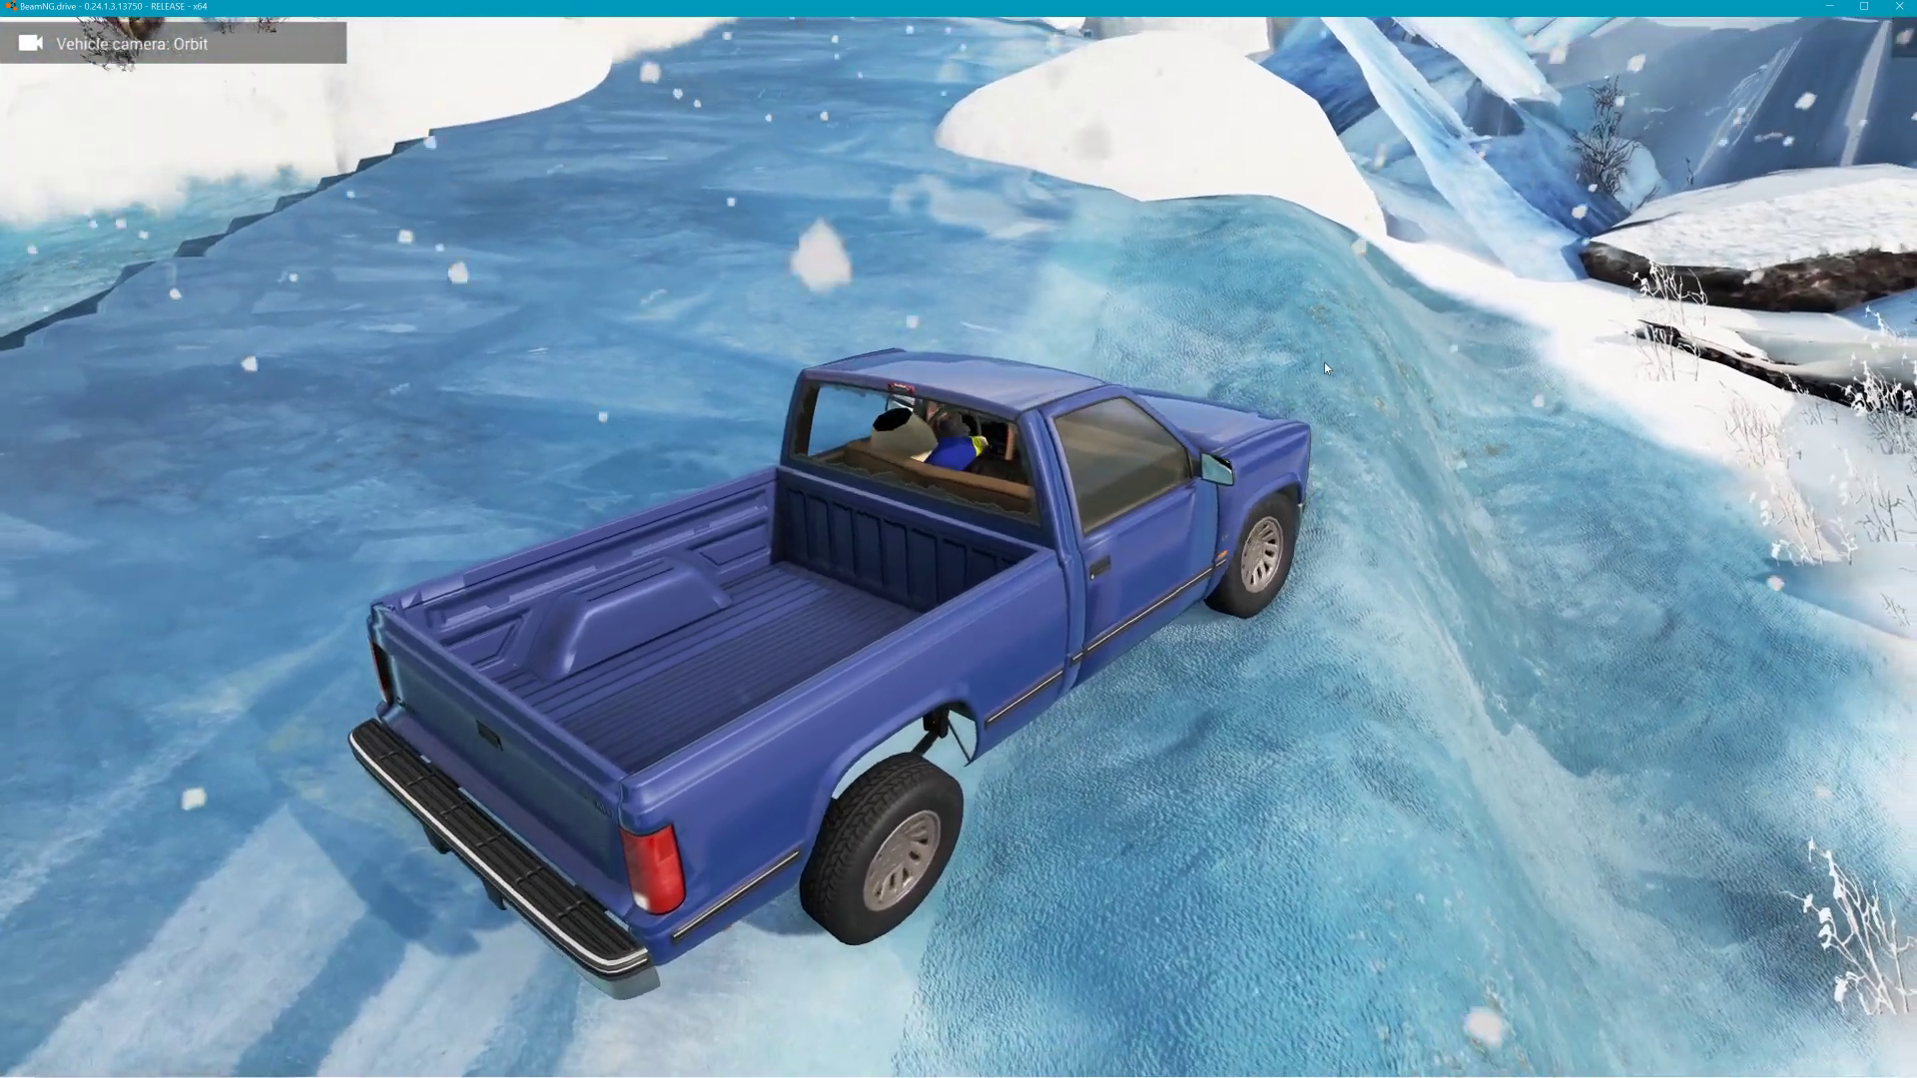
pyautogui.press('Up')
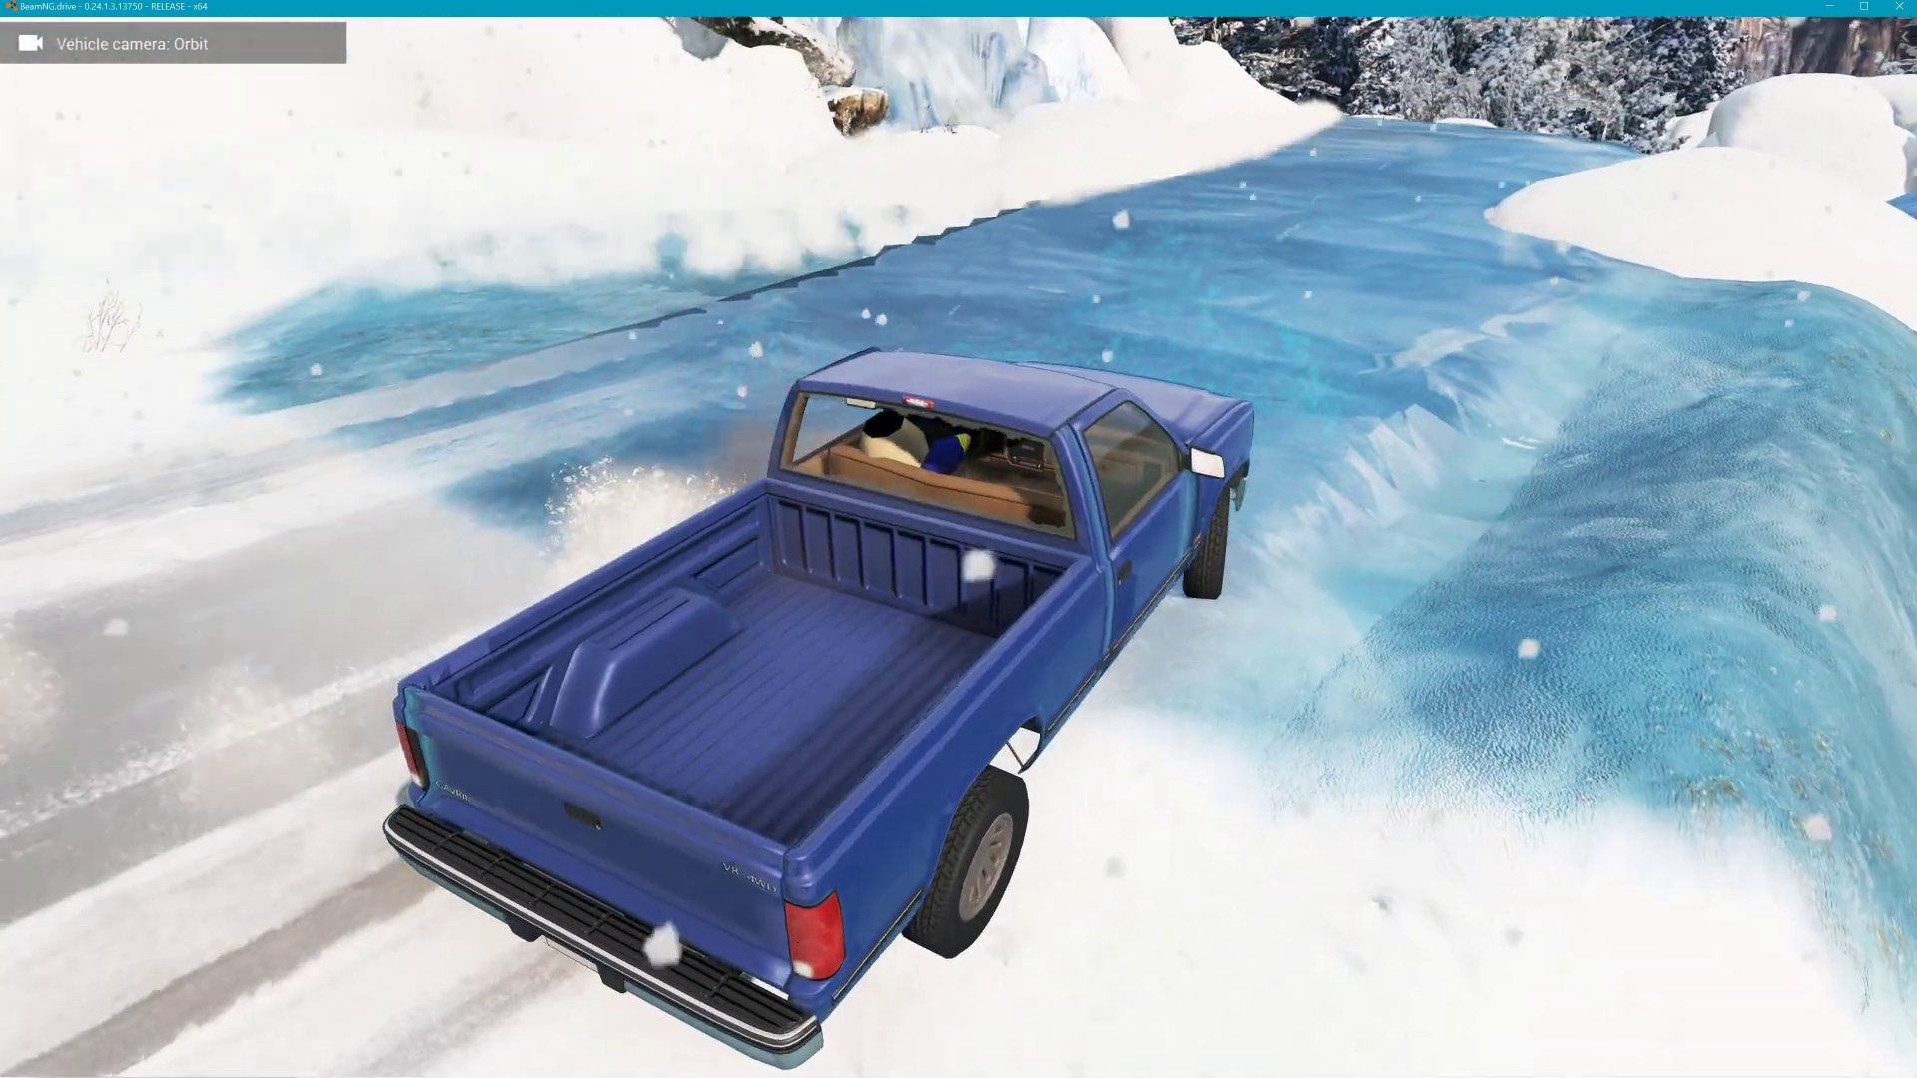
pyautogui.press('Down')
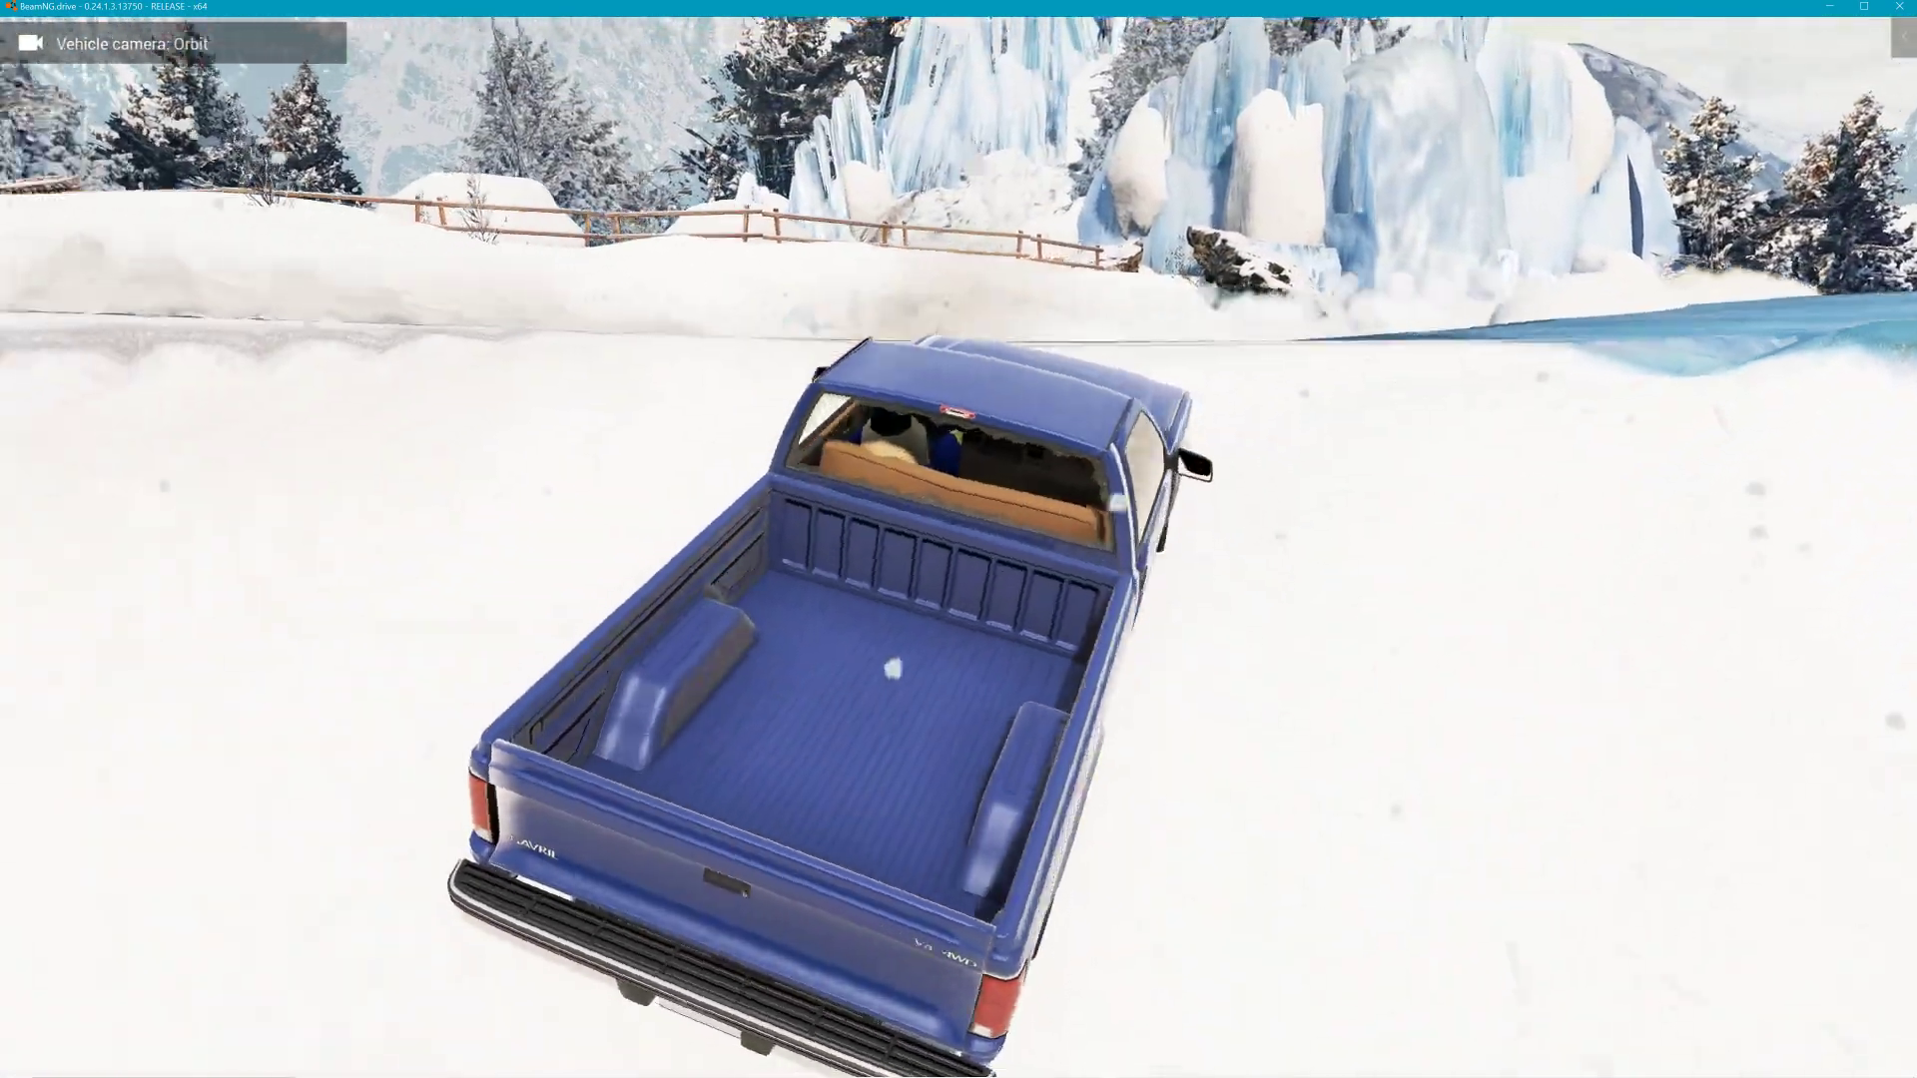
pyautogui.press('r')
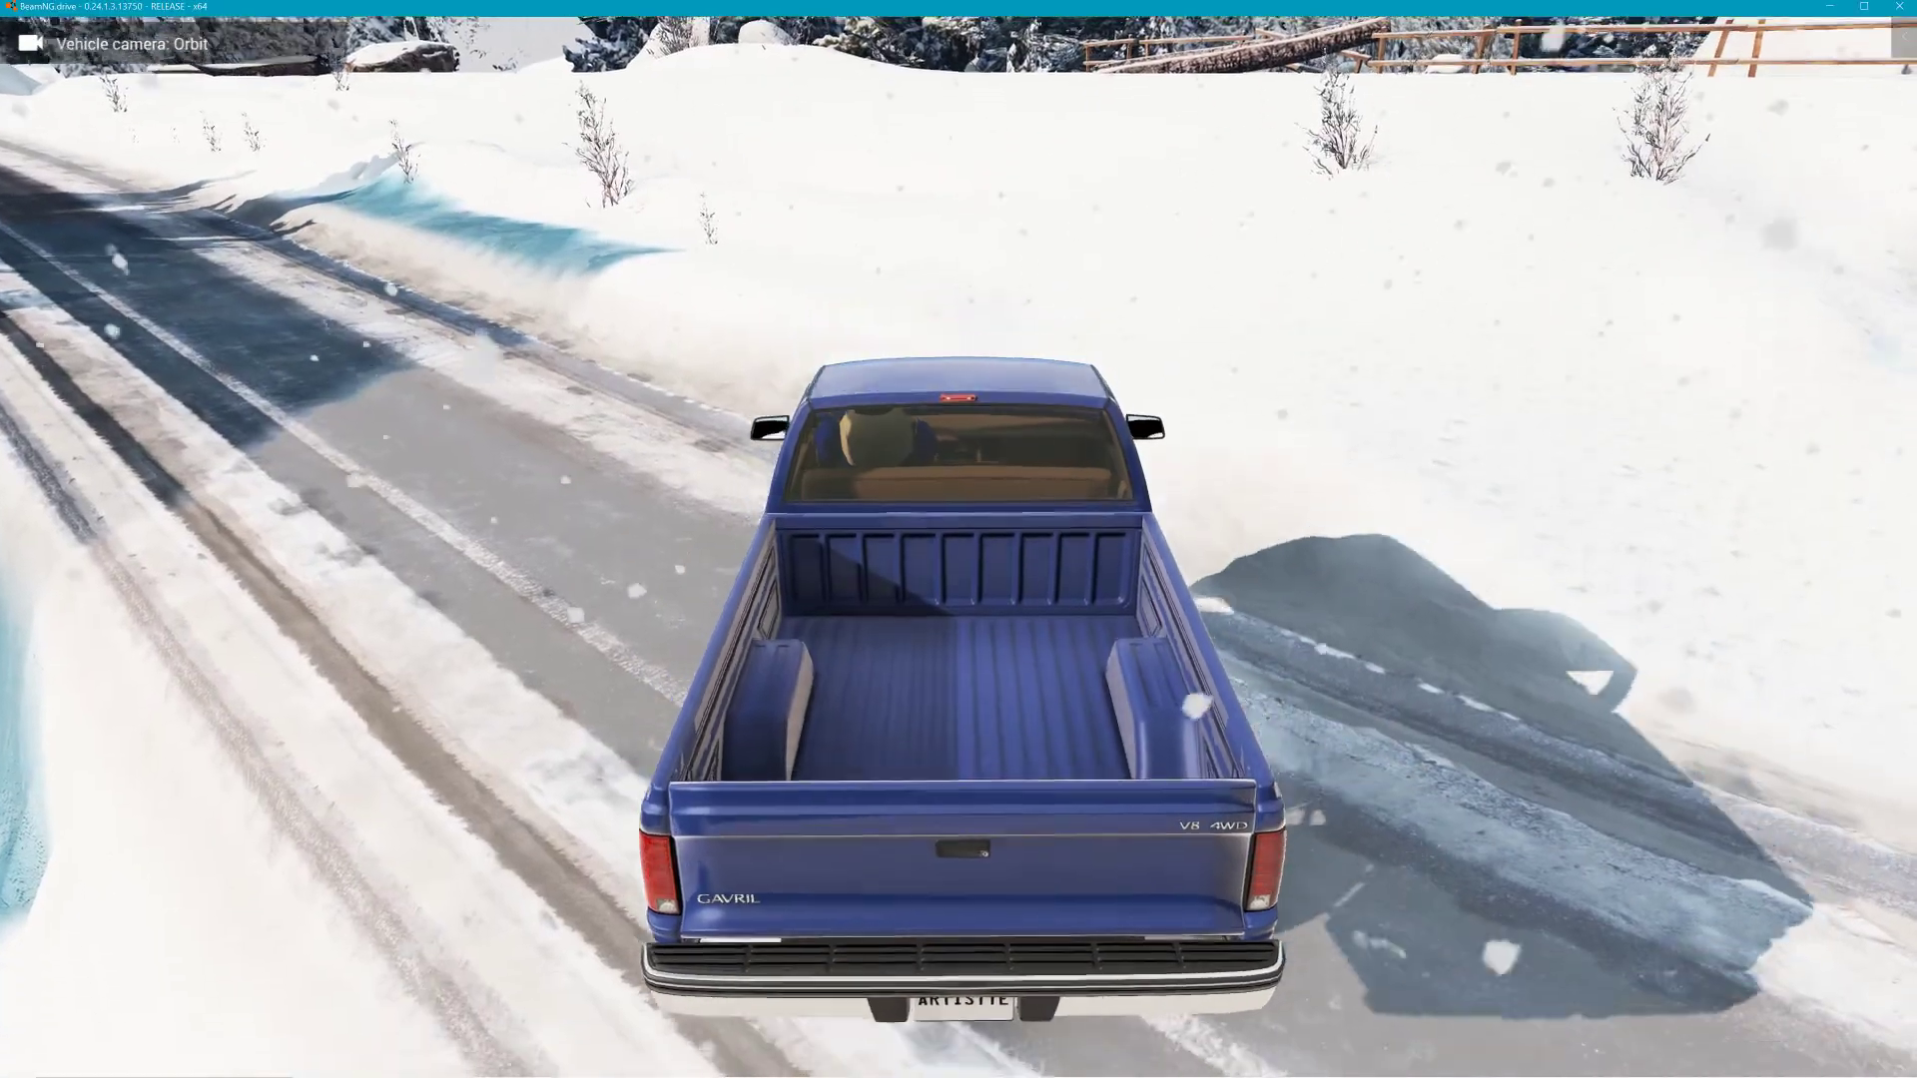
pyautogui.press('Up')
pyautogui.press('Left')
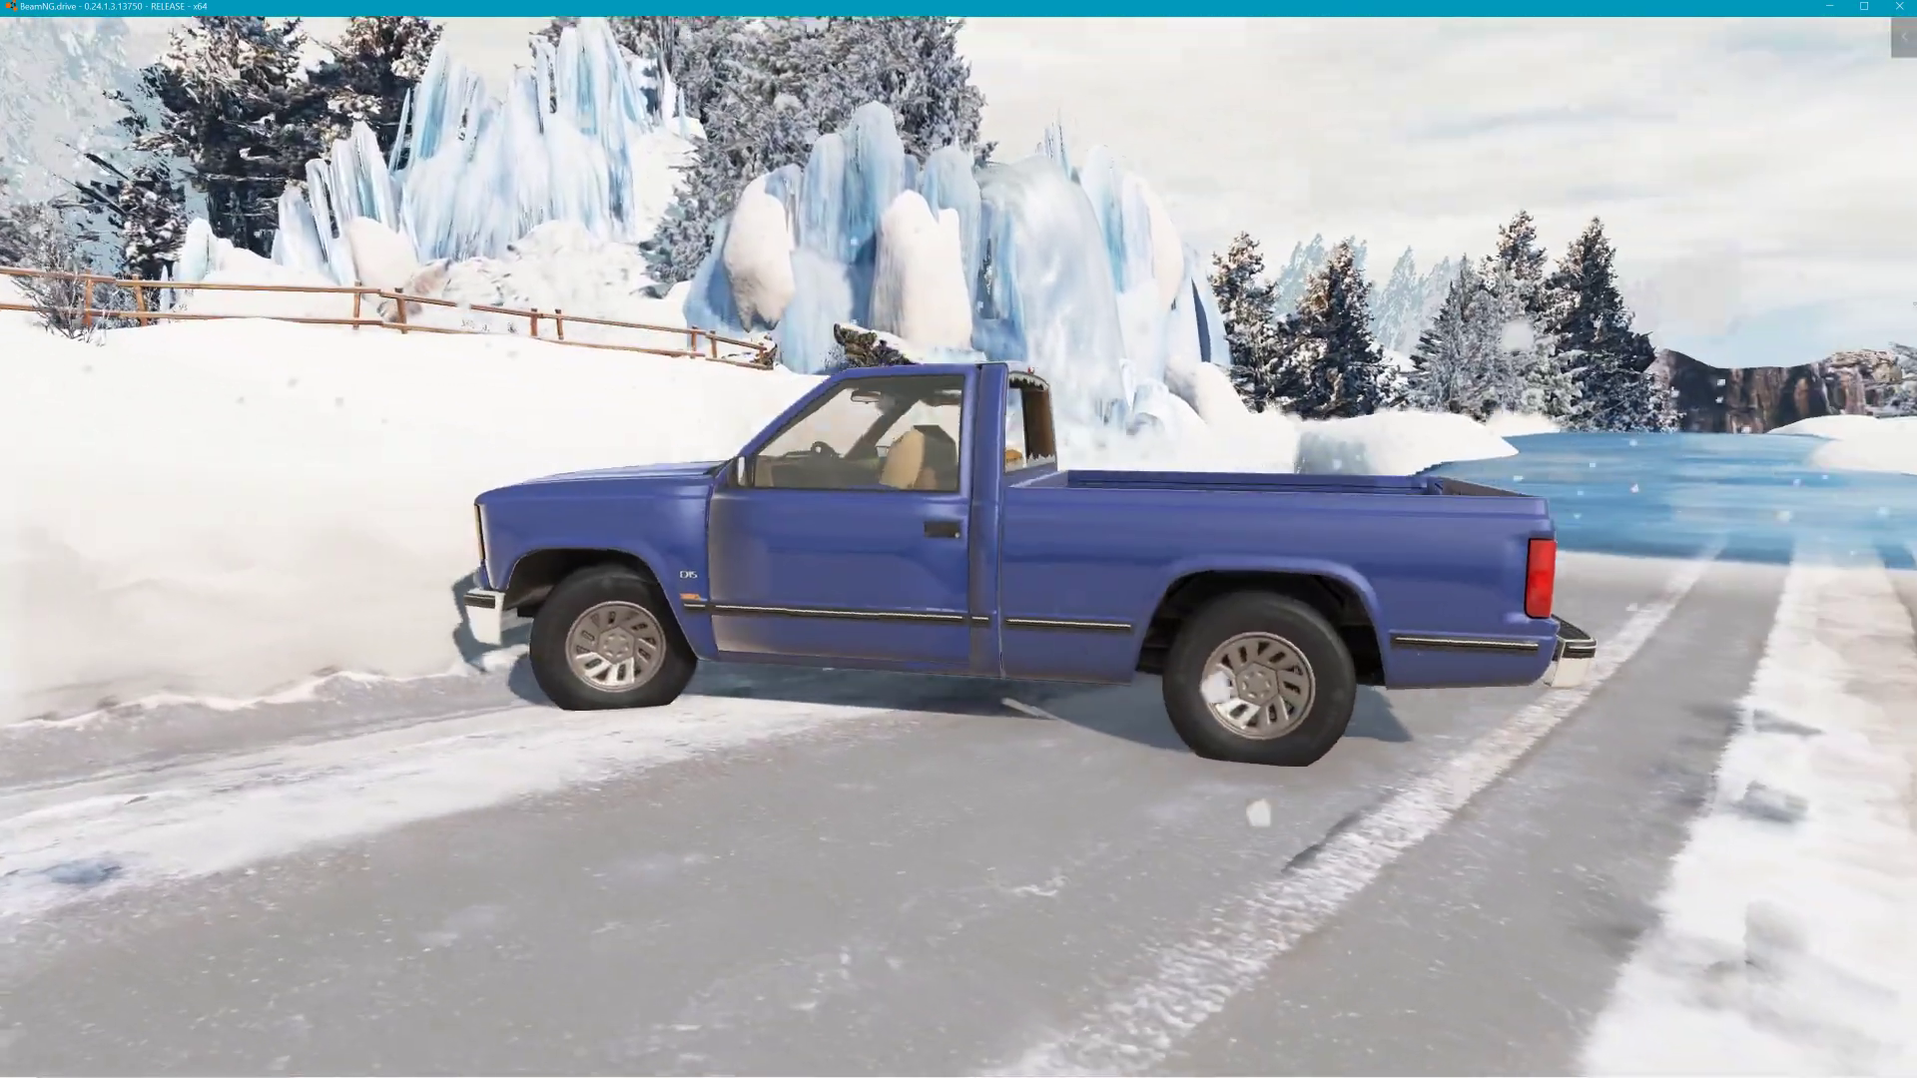
pyautogui.press('Down')
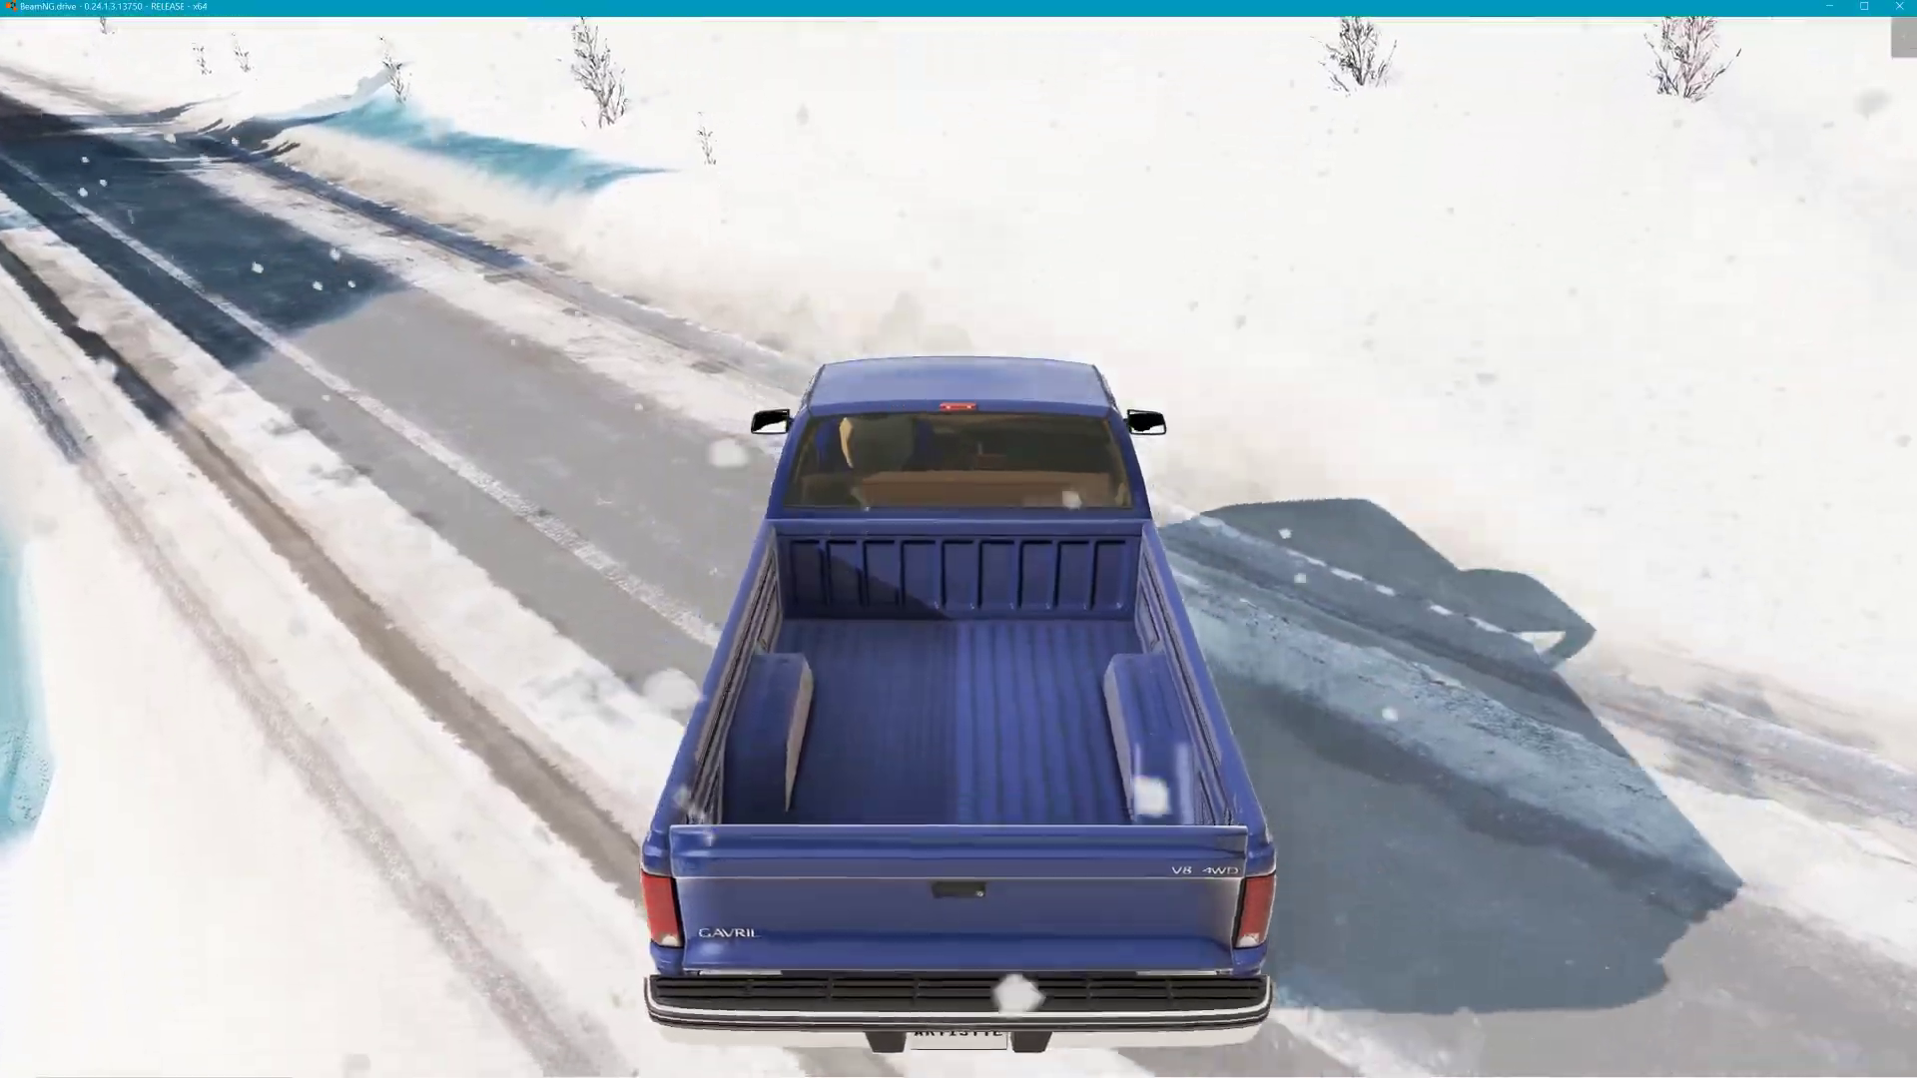
pyautogui.press('Down')
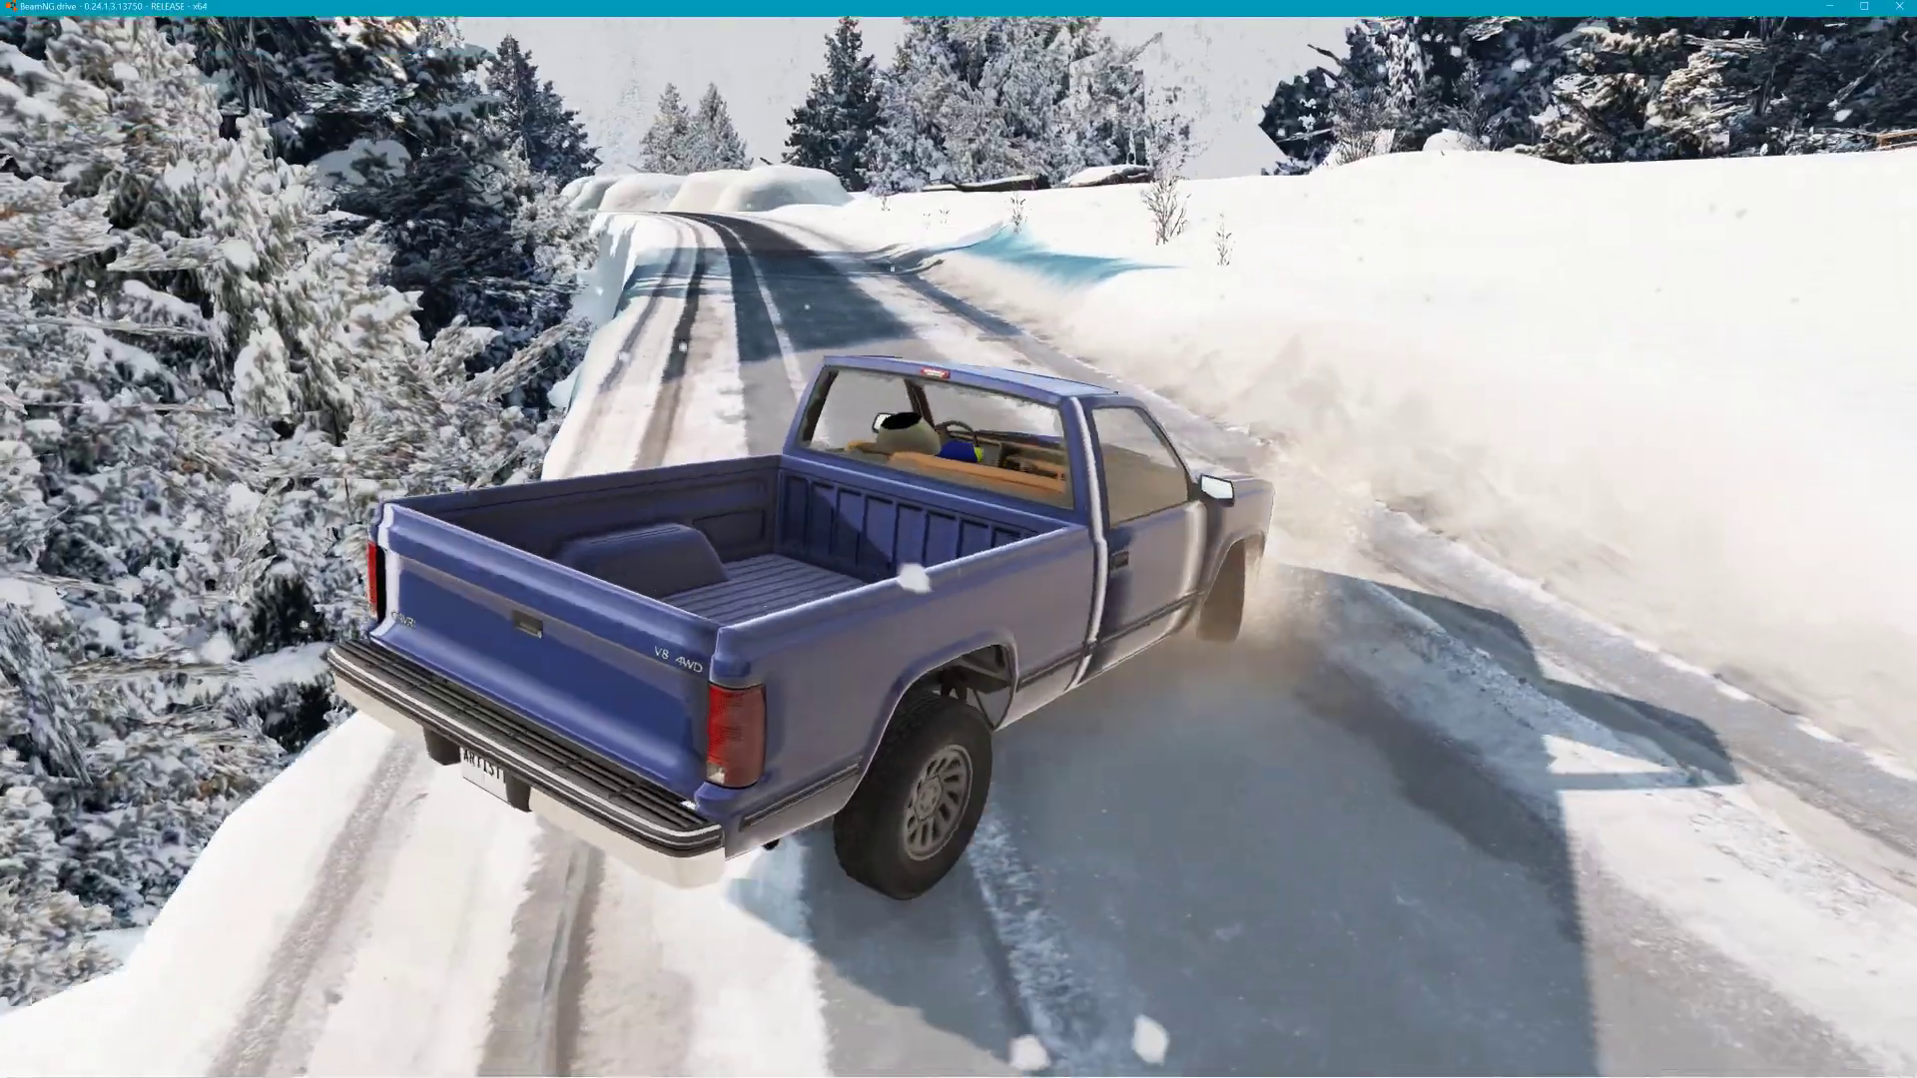